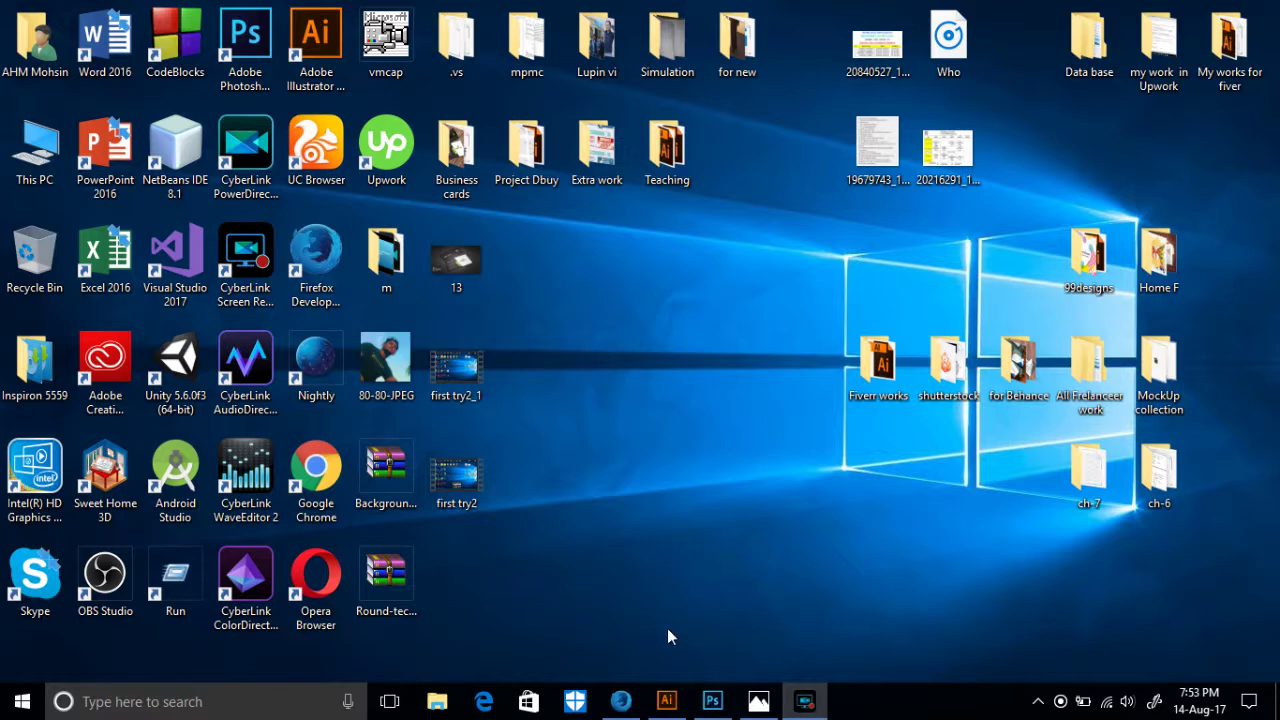
- Bring Illustrator forward from the taskbar and start a new document from its start screen
left_click(666, 701)
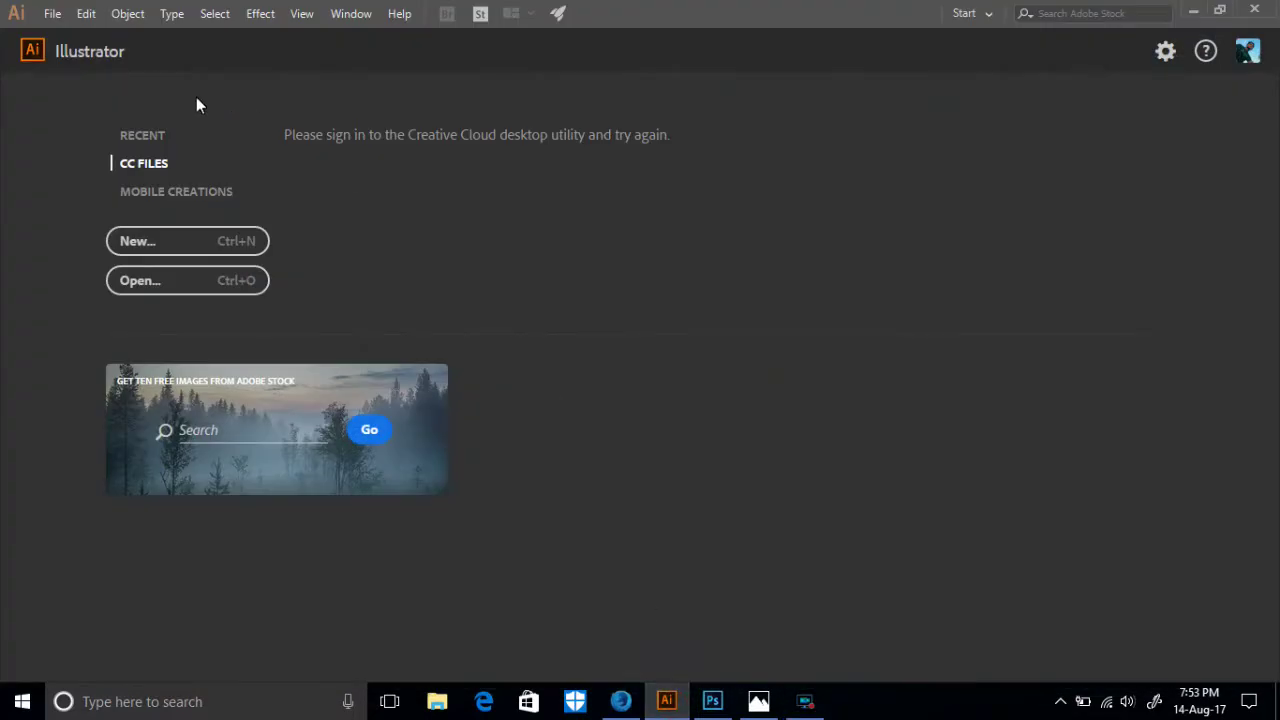
left_click(141, 237)
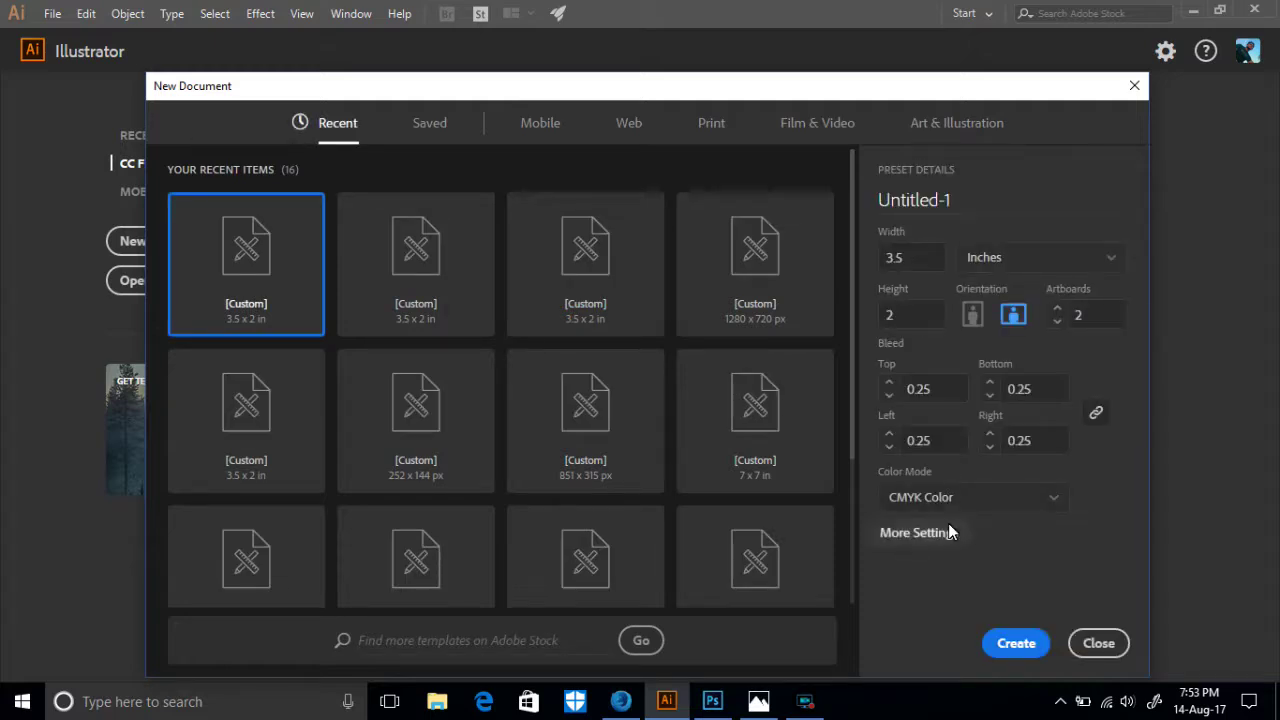
- Name the document 'Business cards' with the Custom profile and 2 artboards in a grid by row
left_click(946, 532)
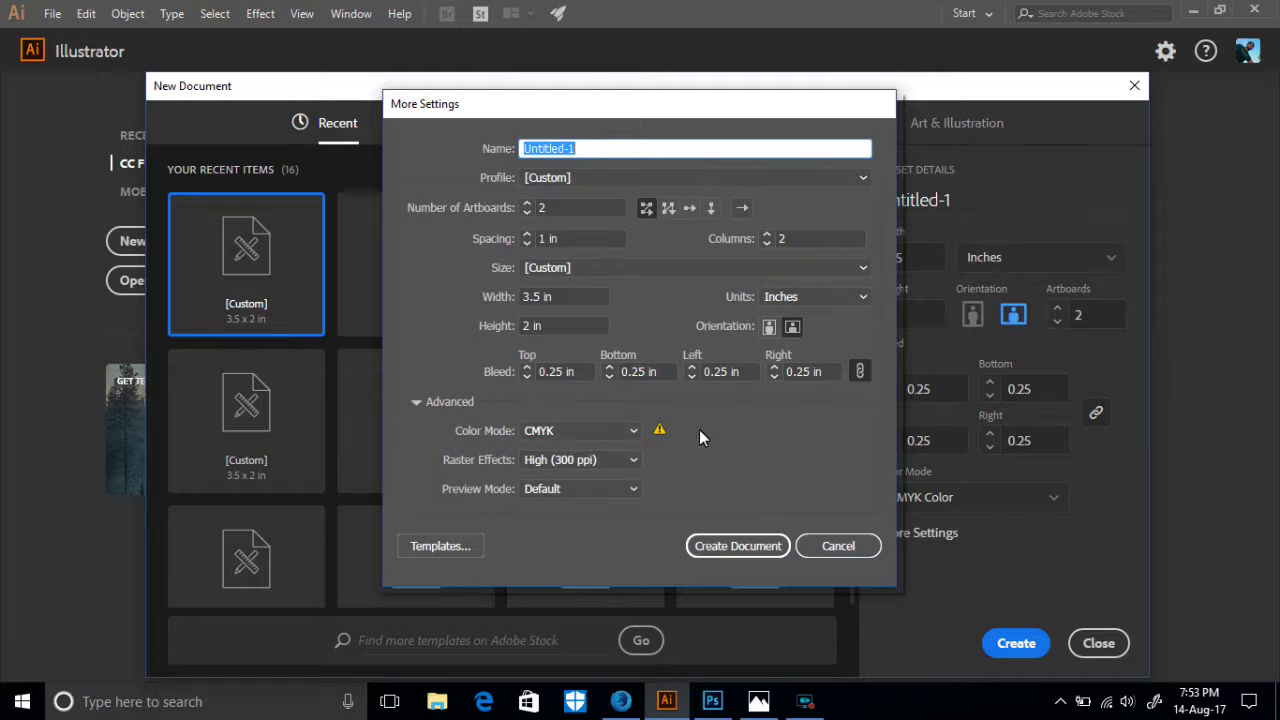
left_click_drag(589, 154, 510, 155)
type("Business cards")
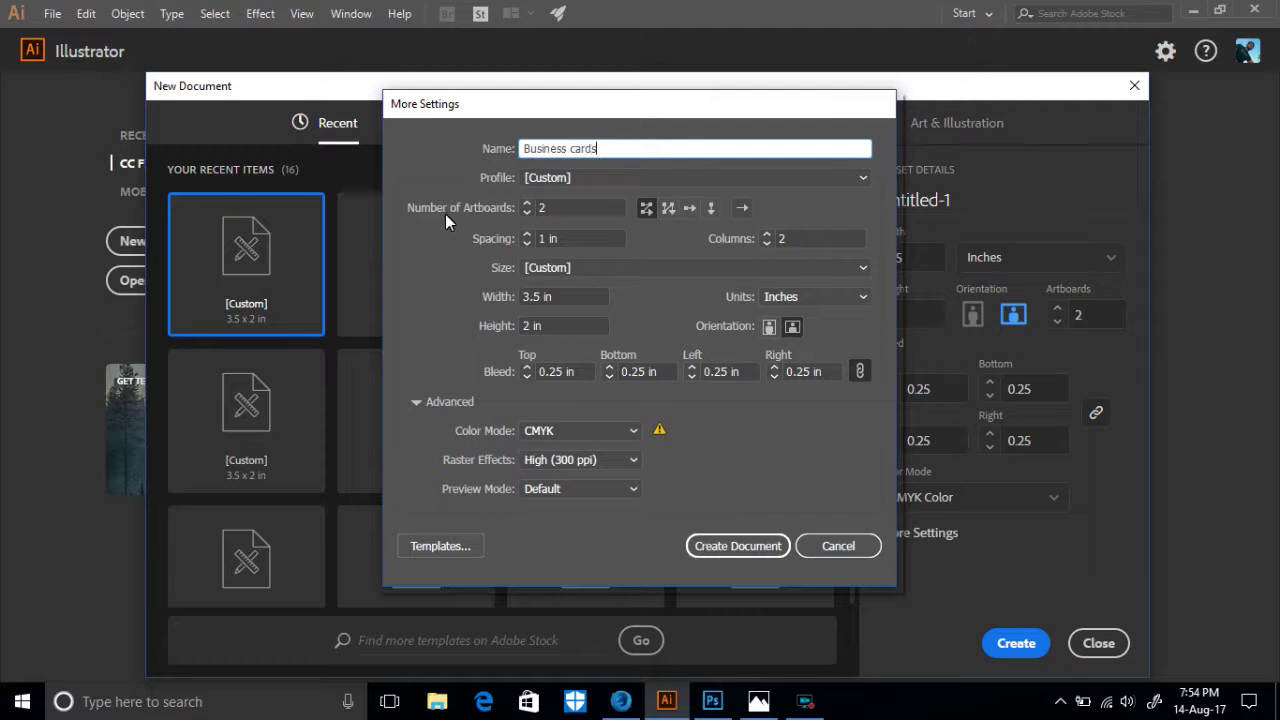
left_click(563, 208)
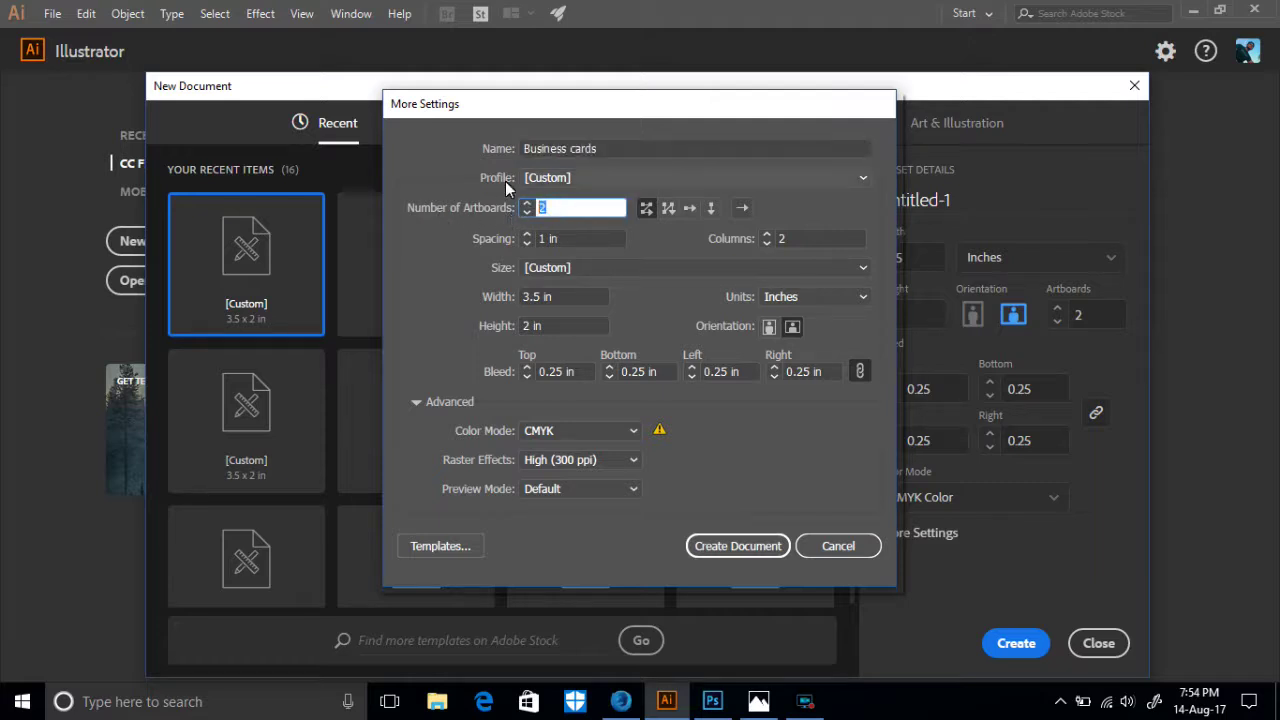
left_click(562, 177)
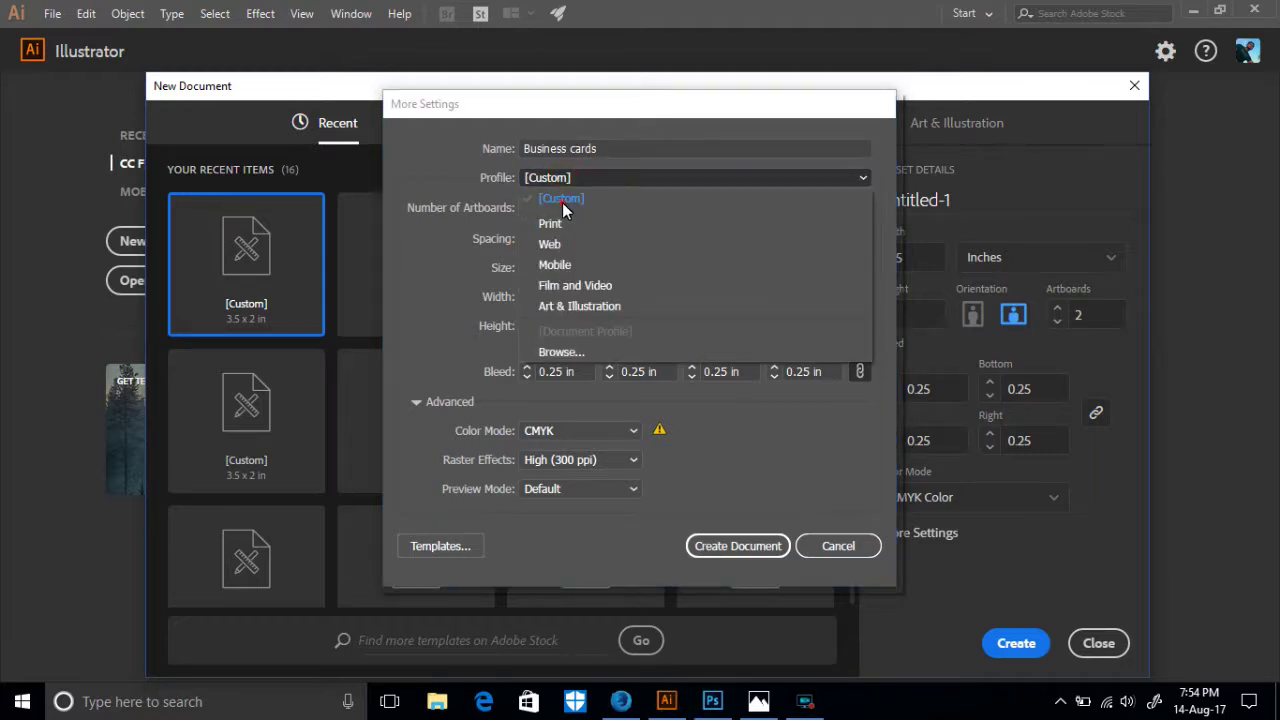
left_click(561, 200)
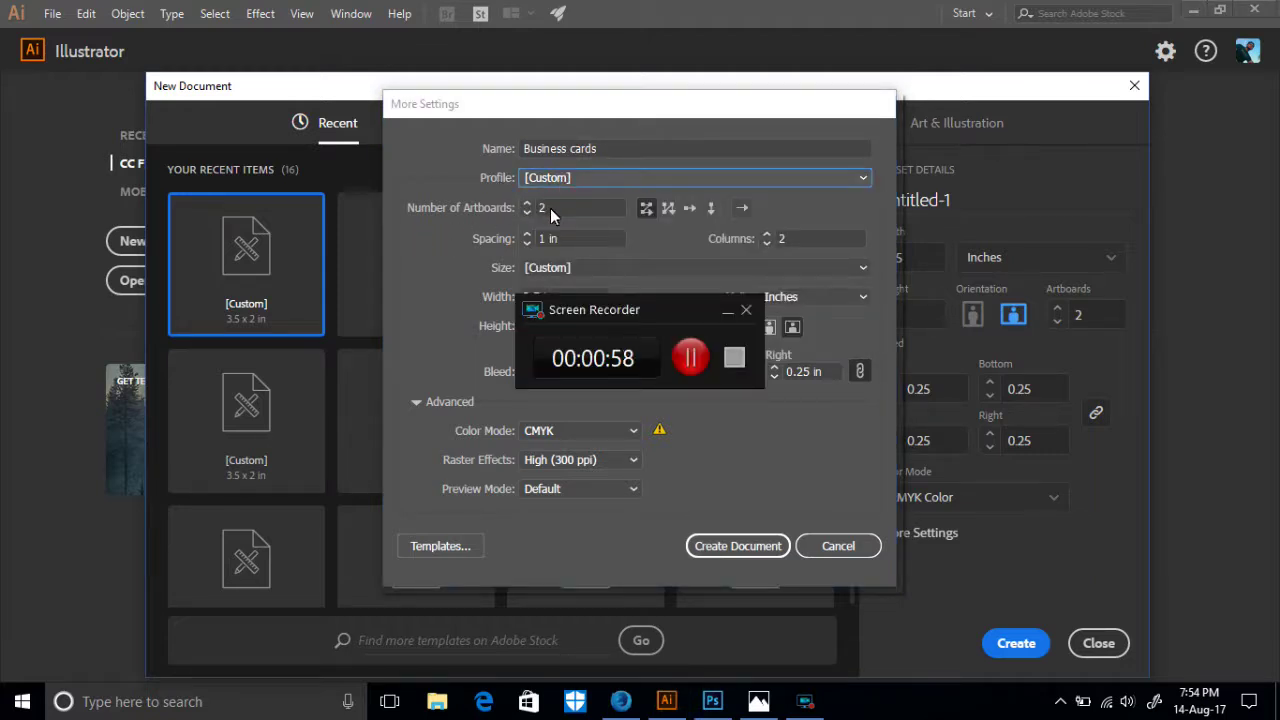
left_click(550, 208)
left_click(728, 312)
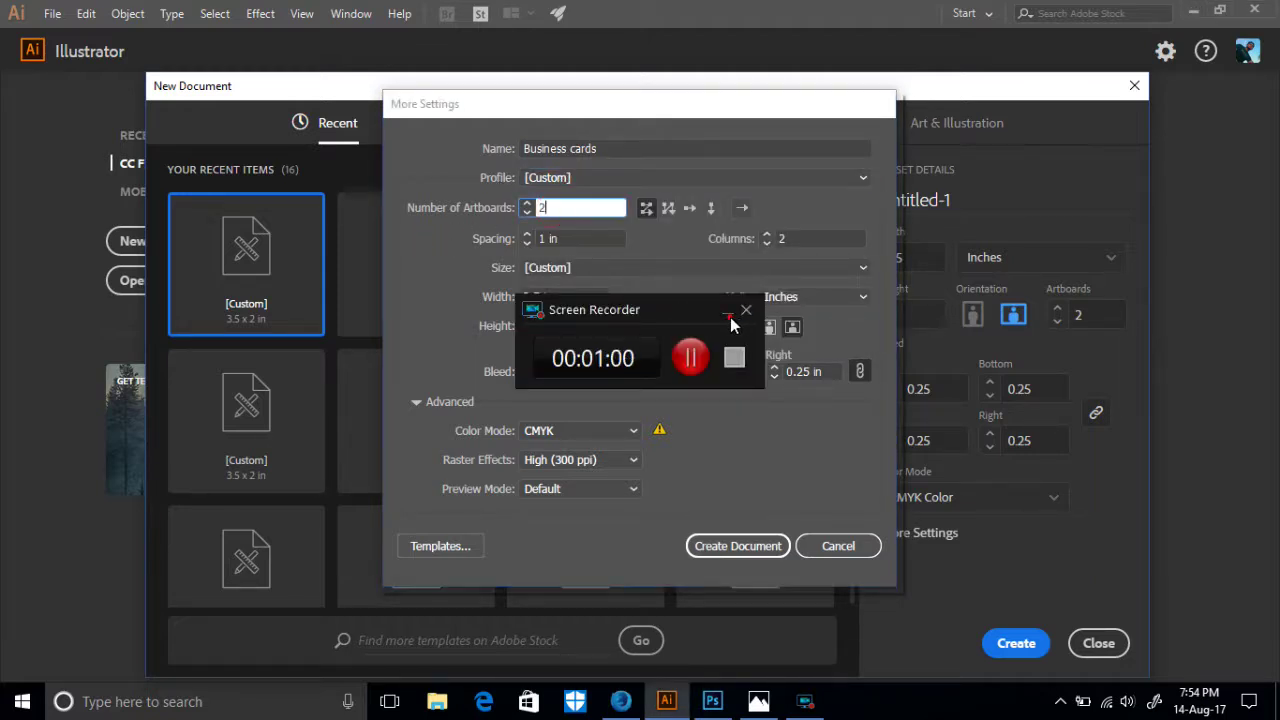
left_click(569, 212)
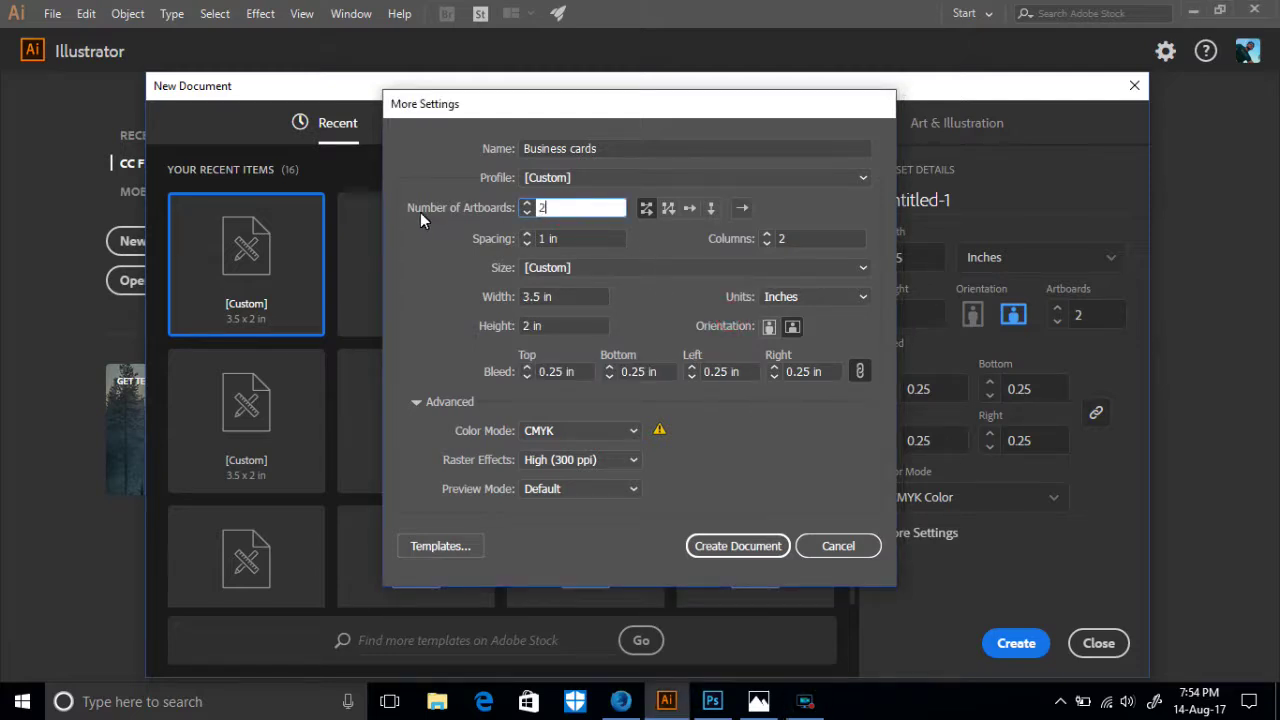
left_click(645, 207)
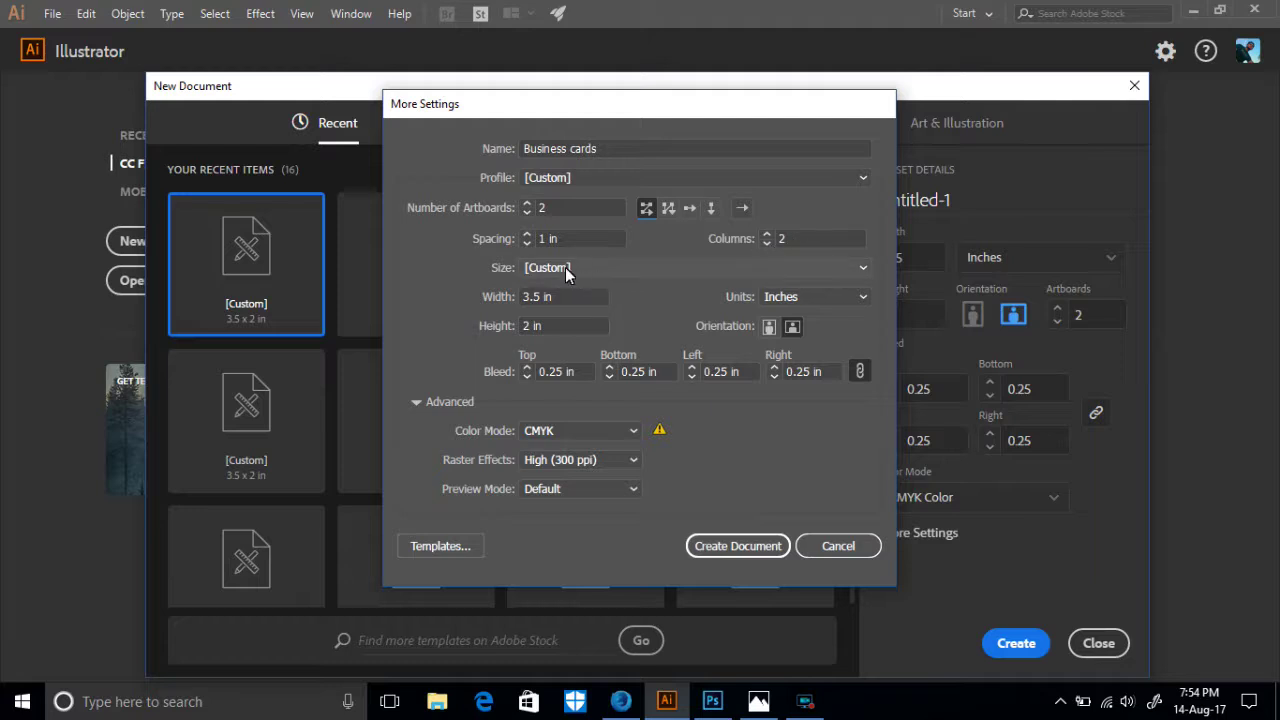
- Create it at 3.5 × 2 in, inches, landscape, 0.25 in linked bleed and CMYK
left_click(564, 298)
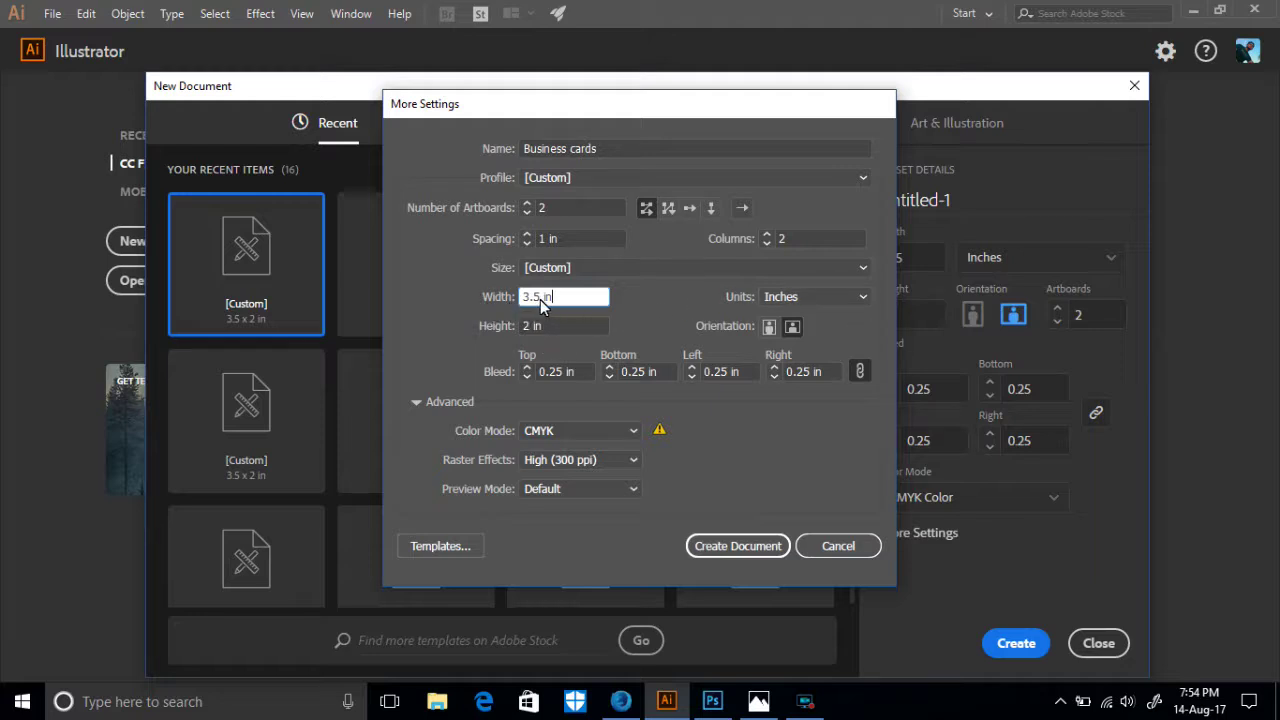
left_click(805, 297)
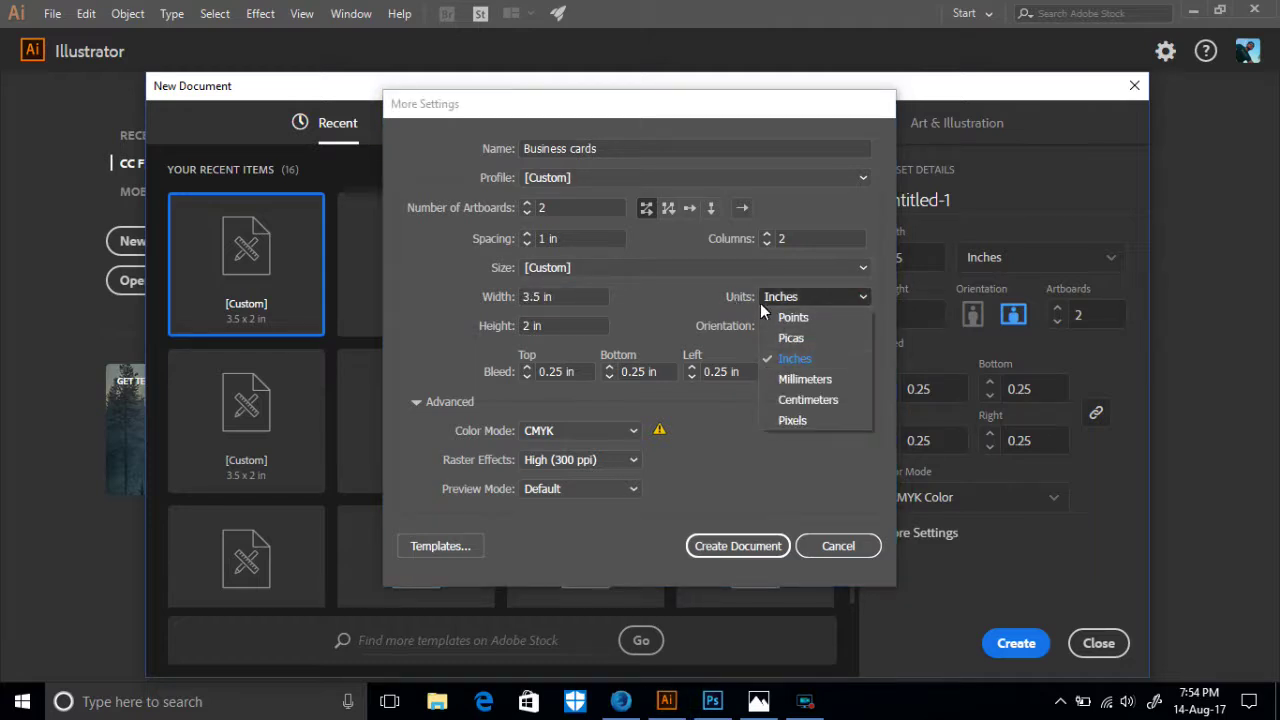
left_click(788, 359)
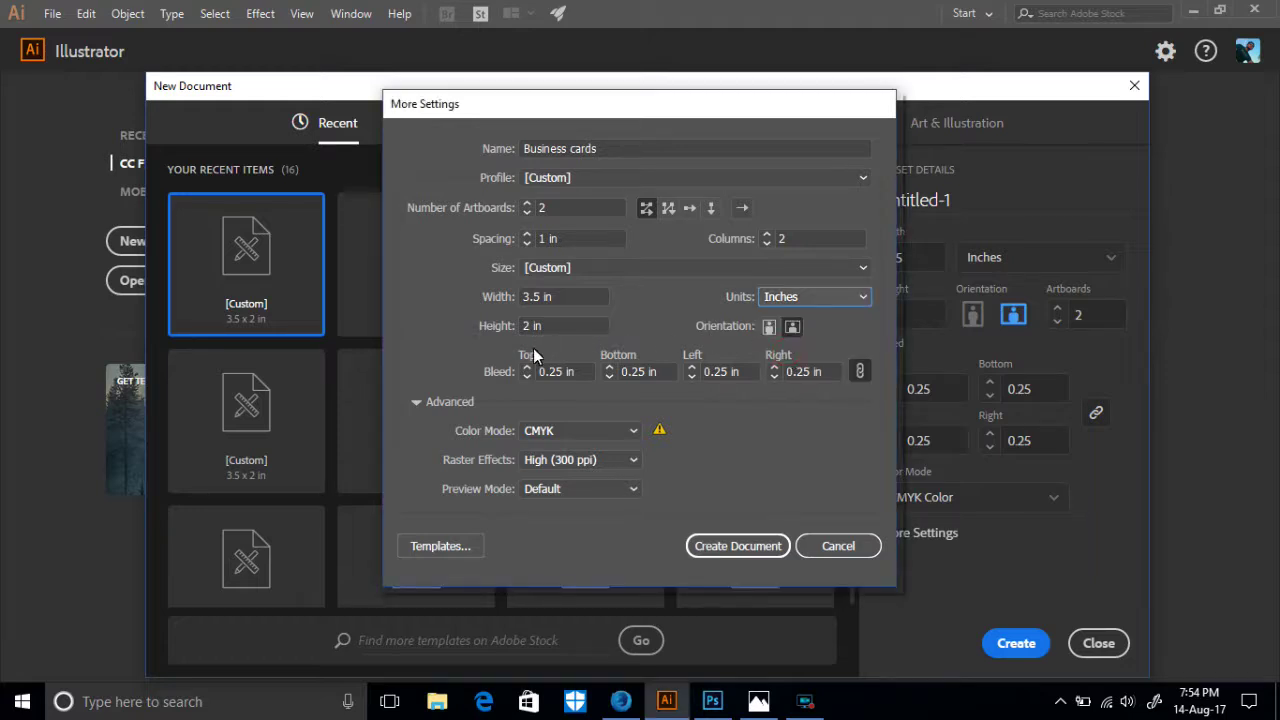
left_click(790, 327)
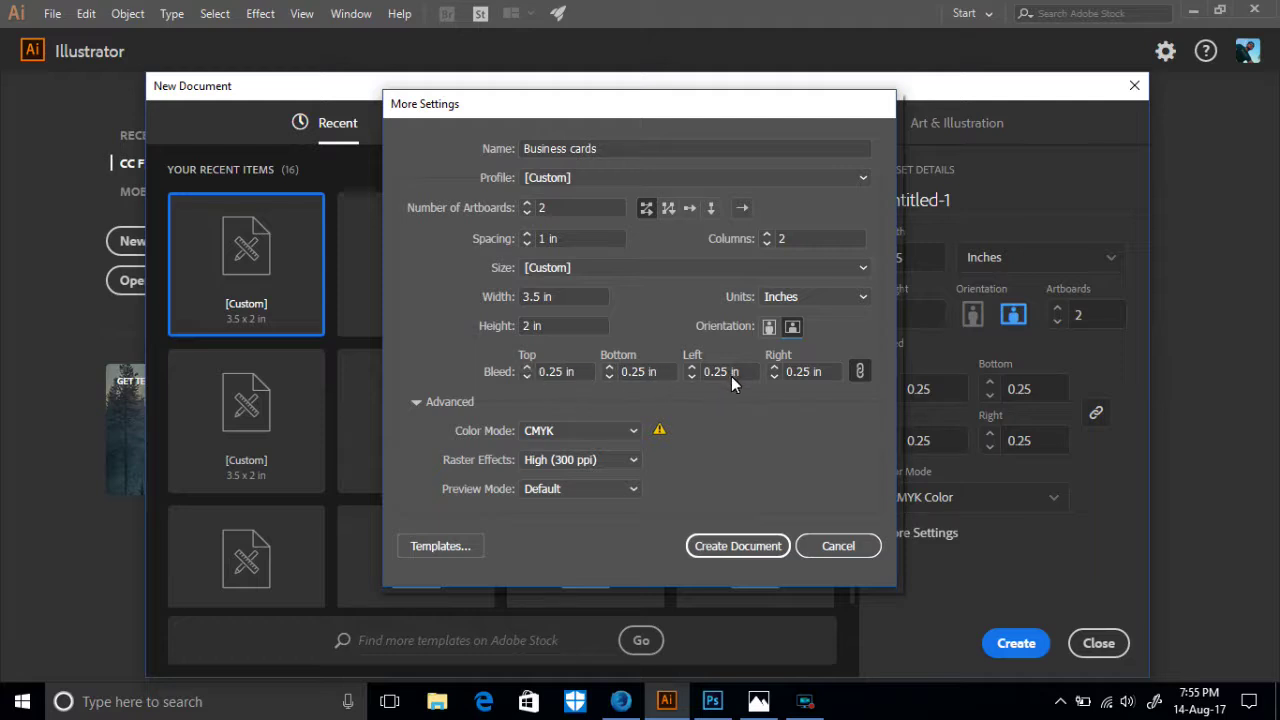
left_click(859, 371)
left_click(635, 436)
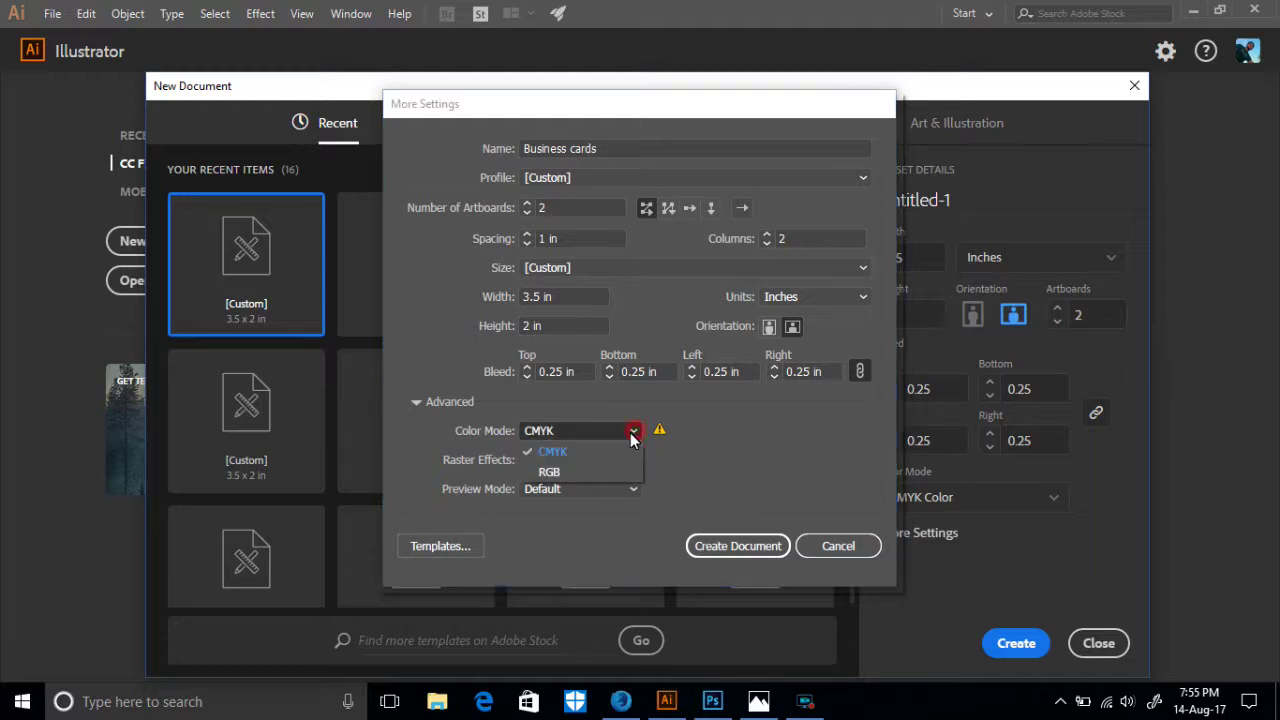
left_click(559, 450)
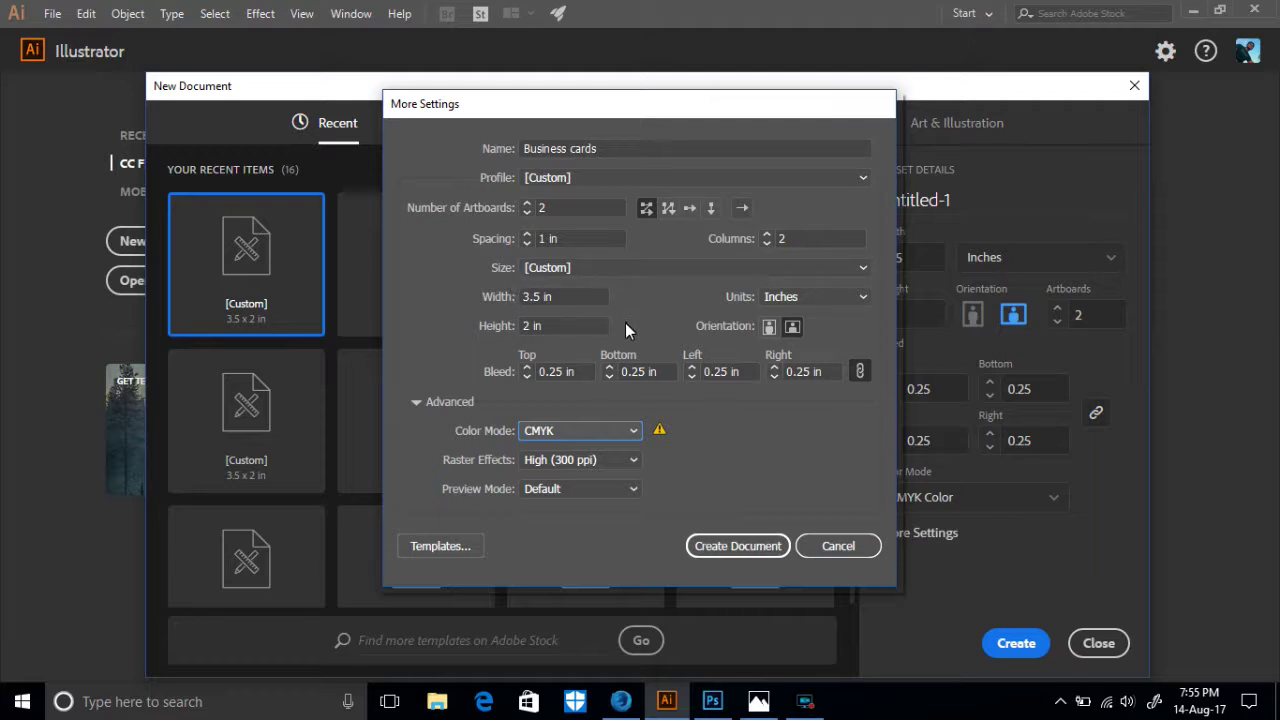
left_click(712, 549)
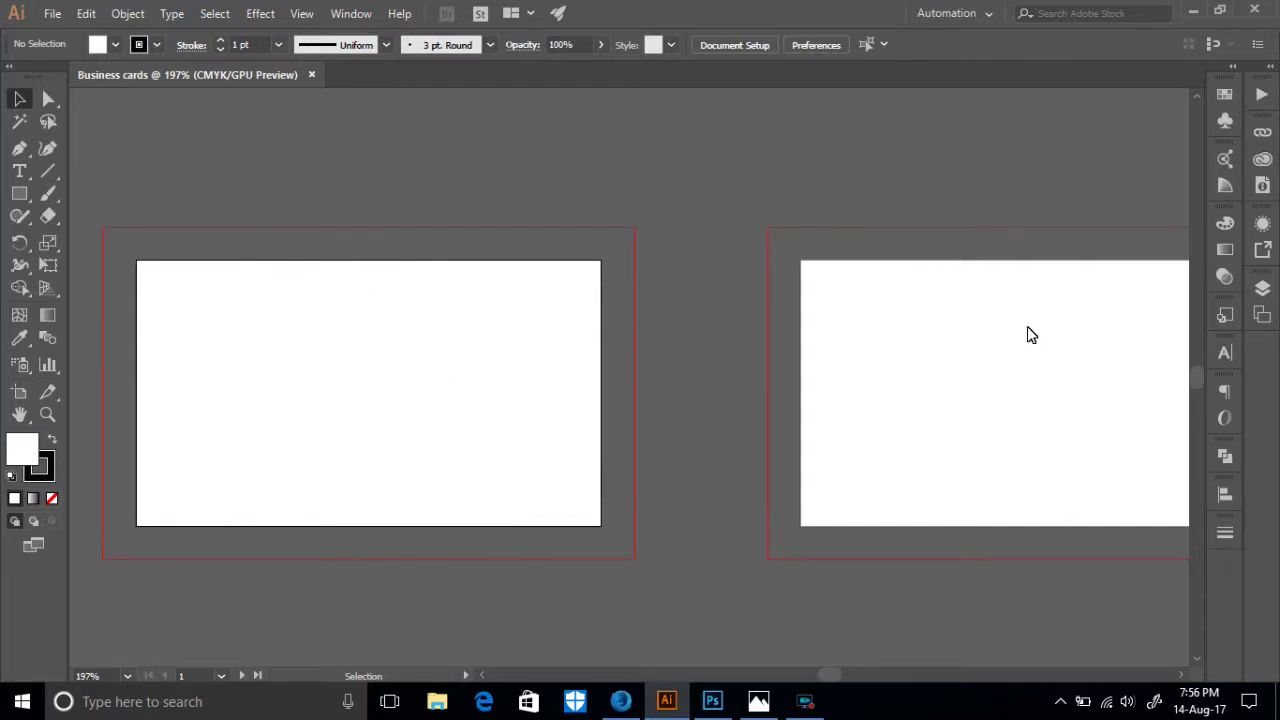
- Pan and zoom out to 150% to fit both artboards, then bring up Firefox's business-card image results
left_click_drag(1029, 327, 927, 329)
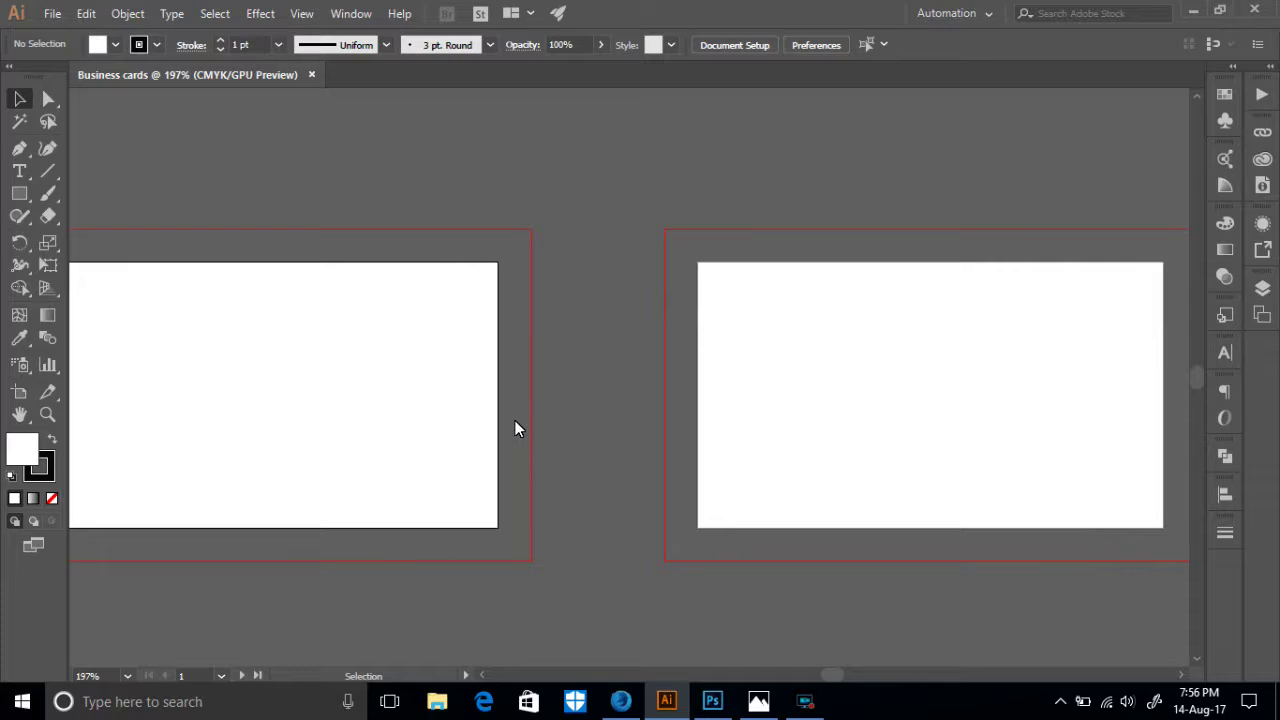
key("ctrl+minus")
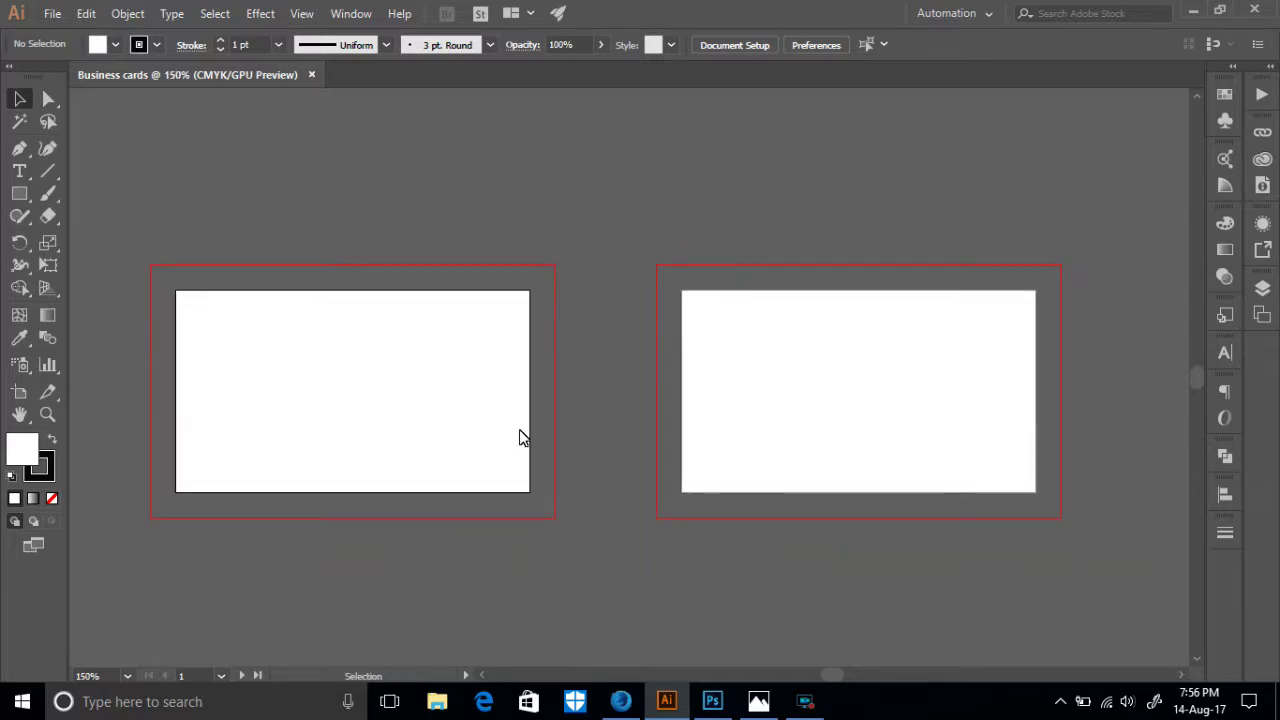
left_click(621, 704)
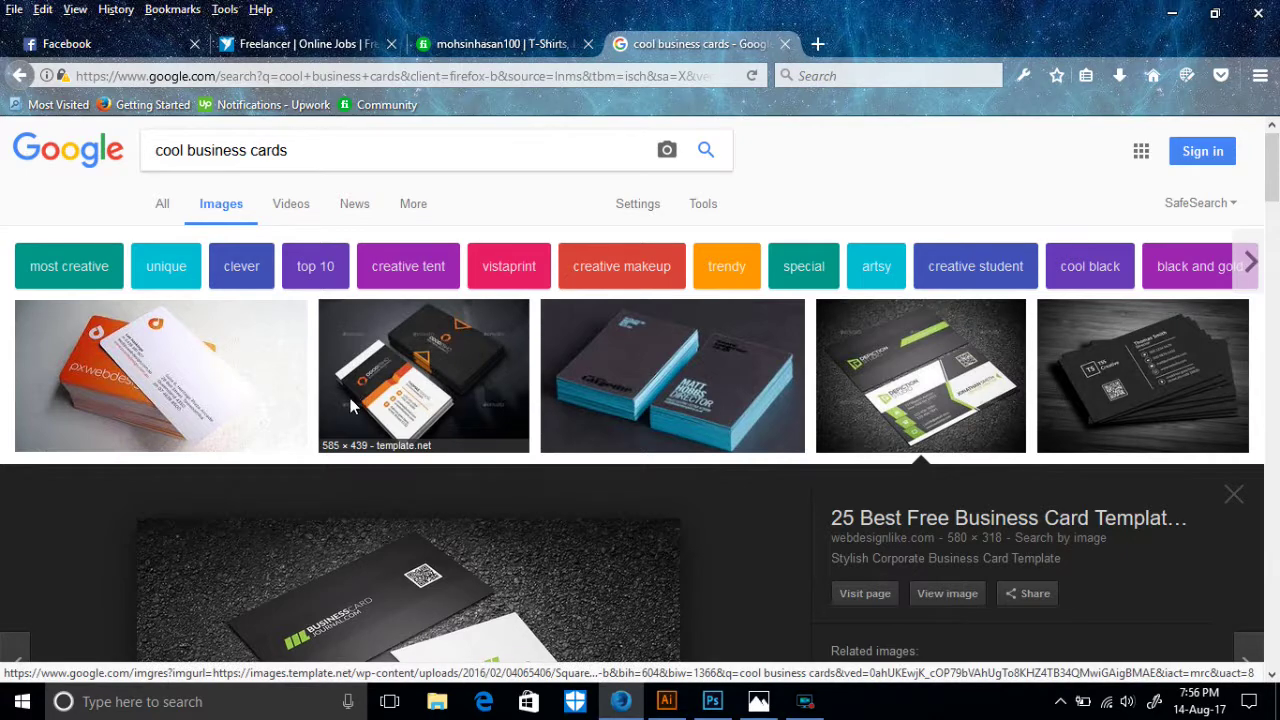
- Scroll to the expanded card preview in Firefox, then minimize the browser to return to Illustrator
scroll(393, 405, "down", 3)
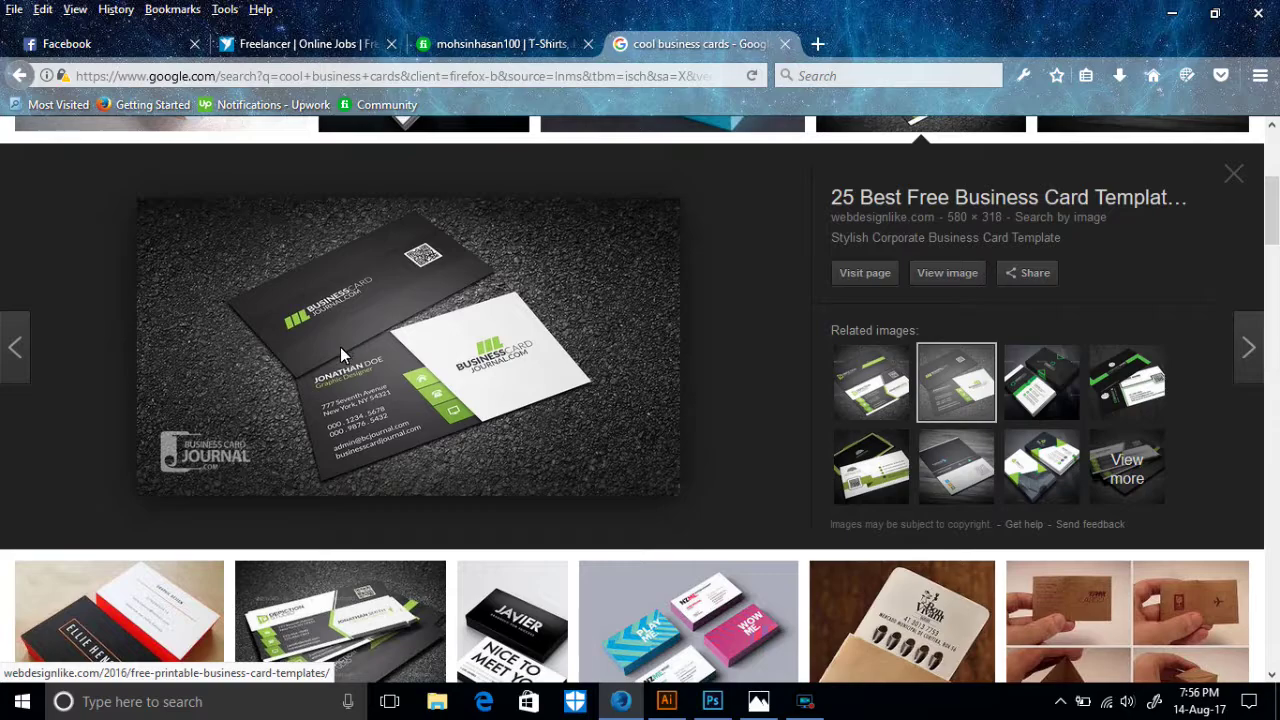
left_click(1172, 13)
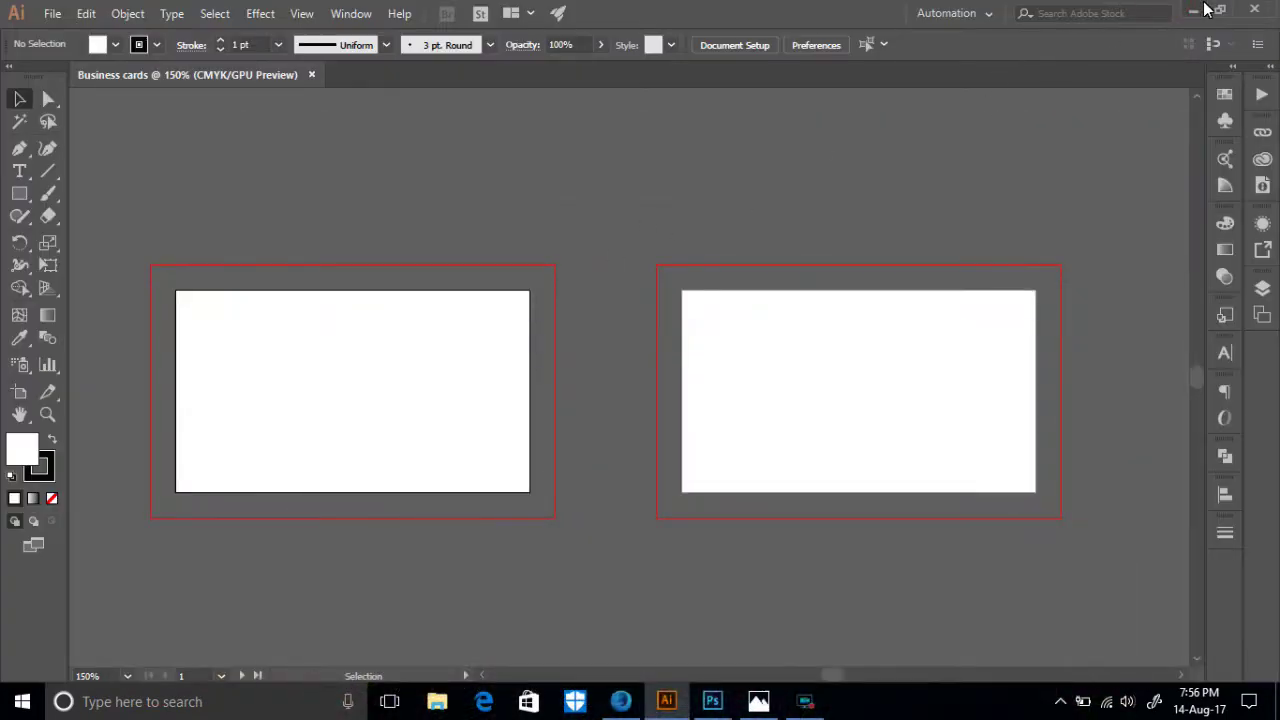
left_click(1193, 10)
left_click_drag(456, 262, 609, 305)
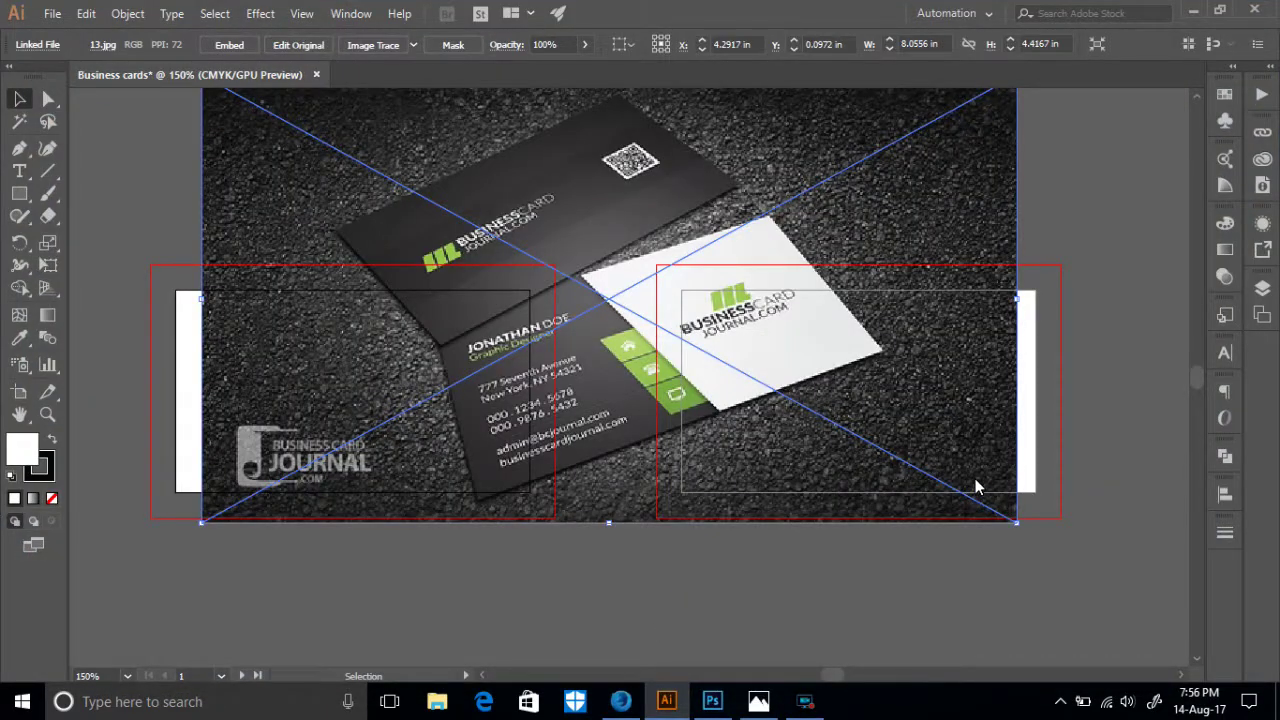
left_click_drag(1014, 524, 545, 263)
left_click_drag(292, 226, 515, 204)
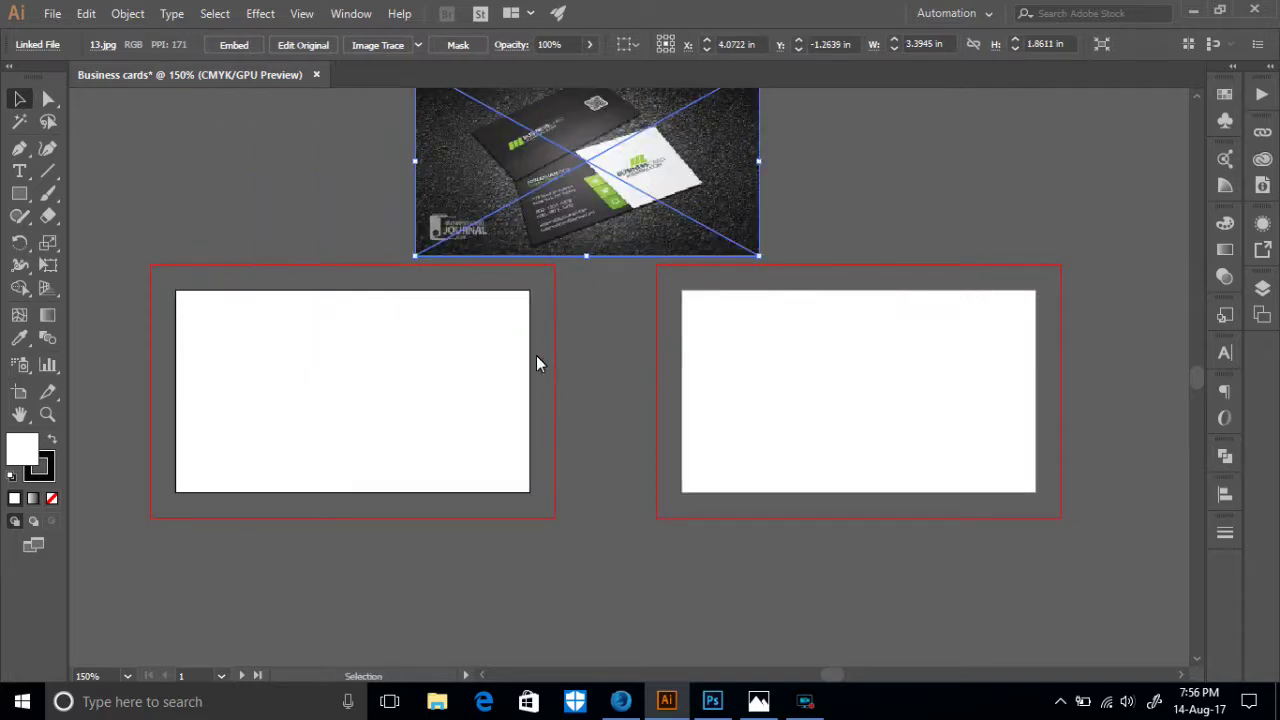
scroll(568, 362, "up", 1)
left_click_drag(517, 290, 528, 286)
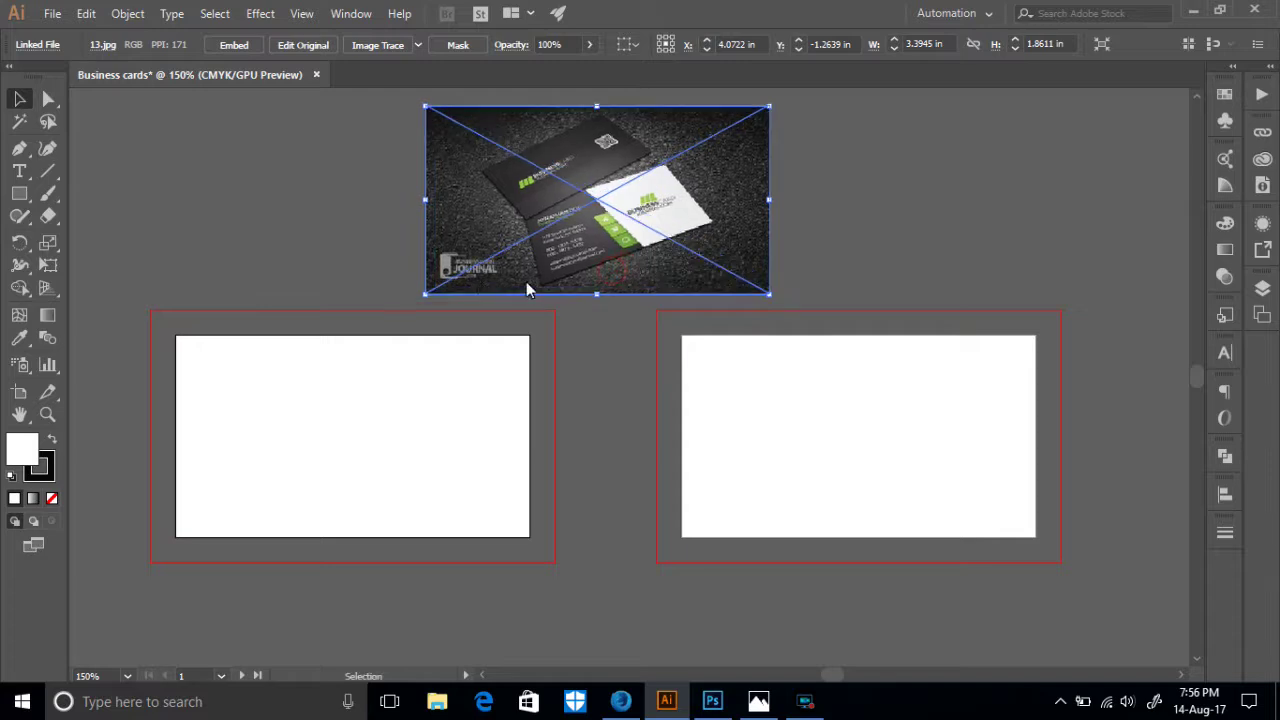
key("ctrl+shift+a")
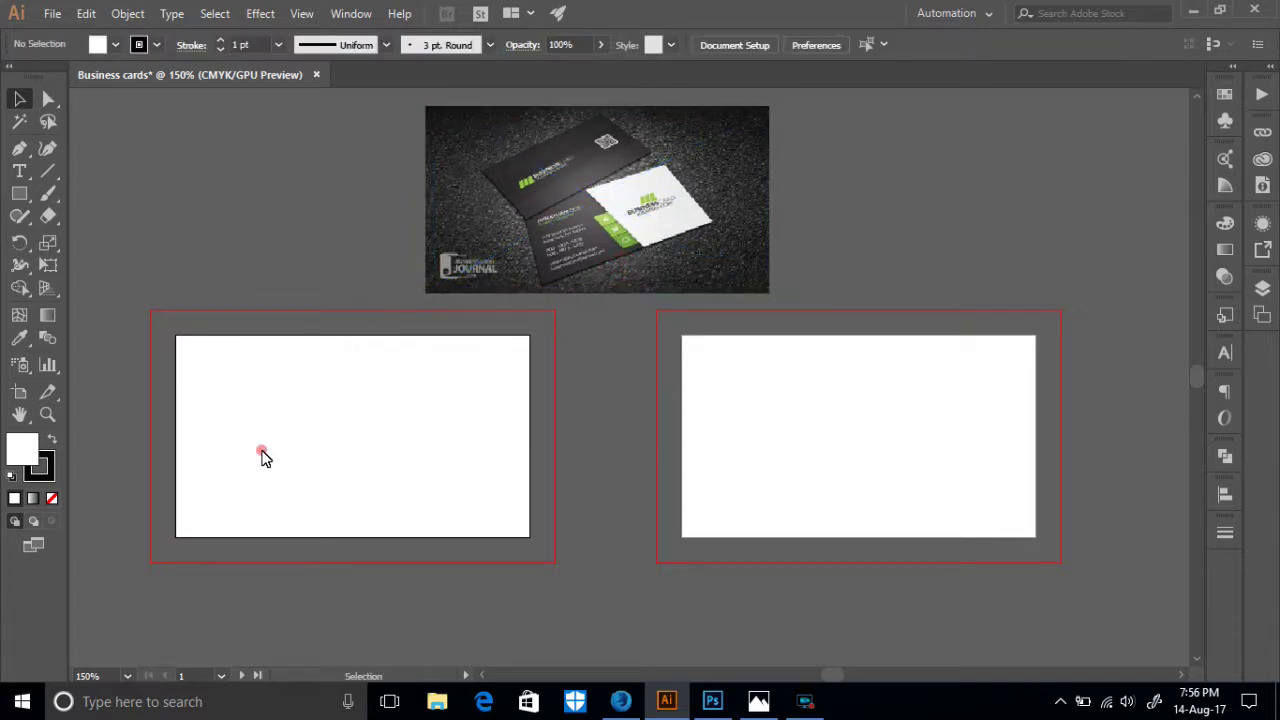
left_click_drag(265, 450, 440, 452)
left_click_drag(462, 408, 506, 392)
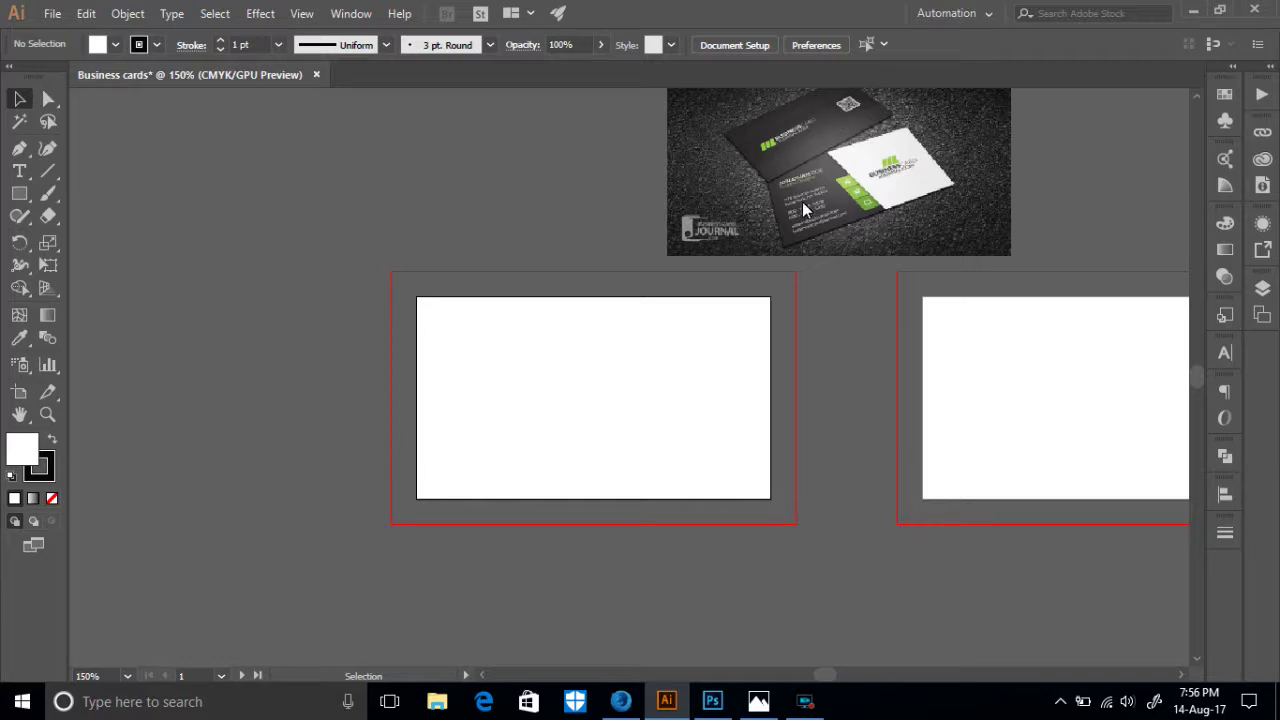
scroll(738, 338, "up", 1)
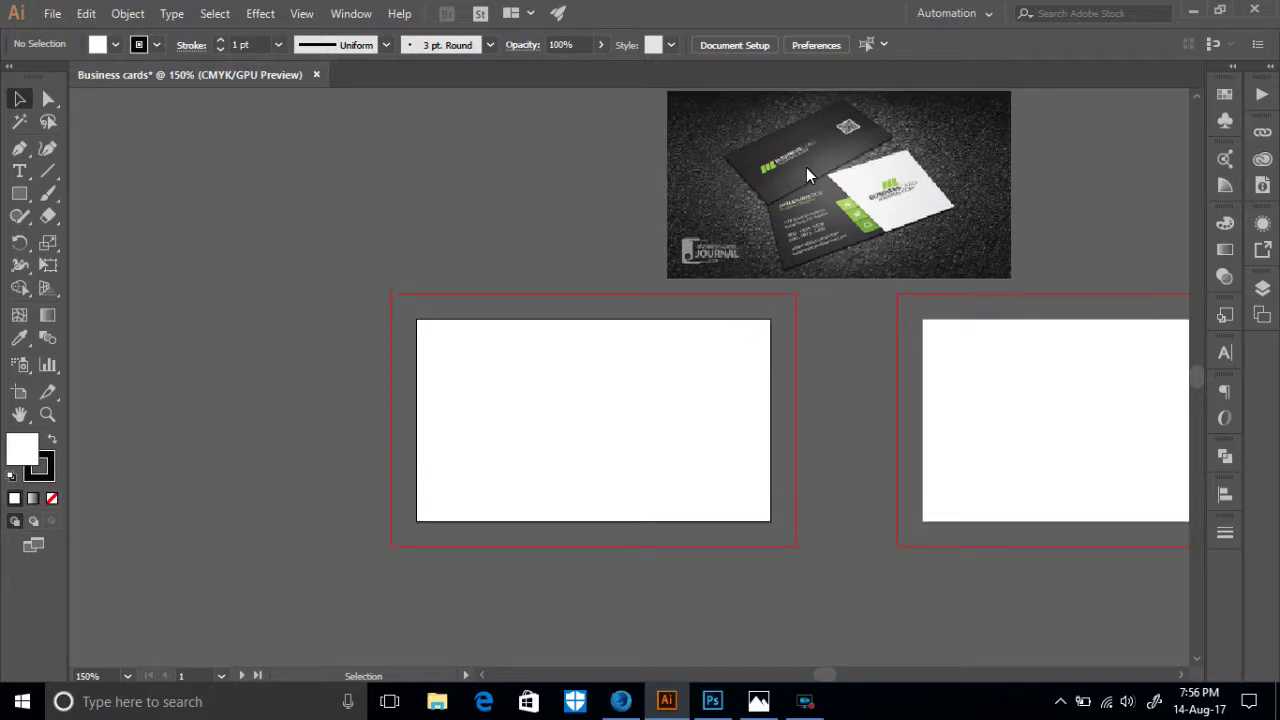
key("ctrl+plus")
key("ctrl+plus")
key("ctrl+plus")
left_click_drag(926, 191, 667, 472)
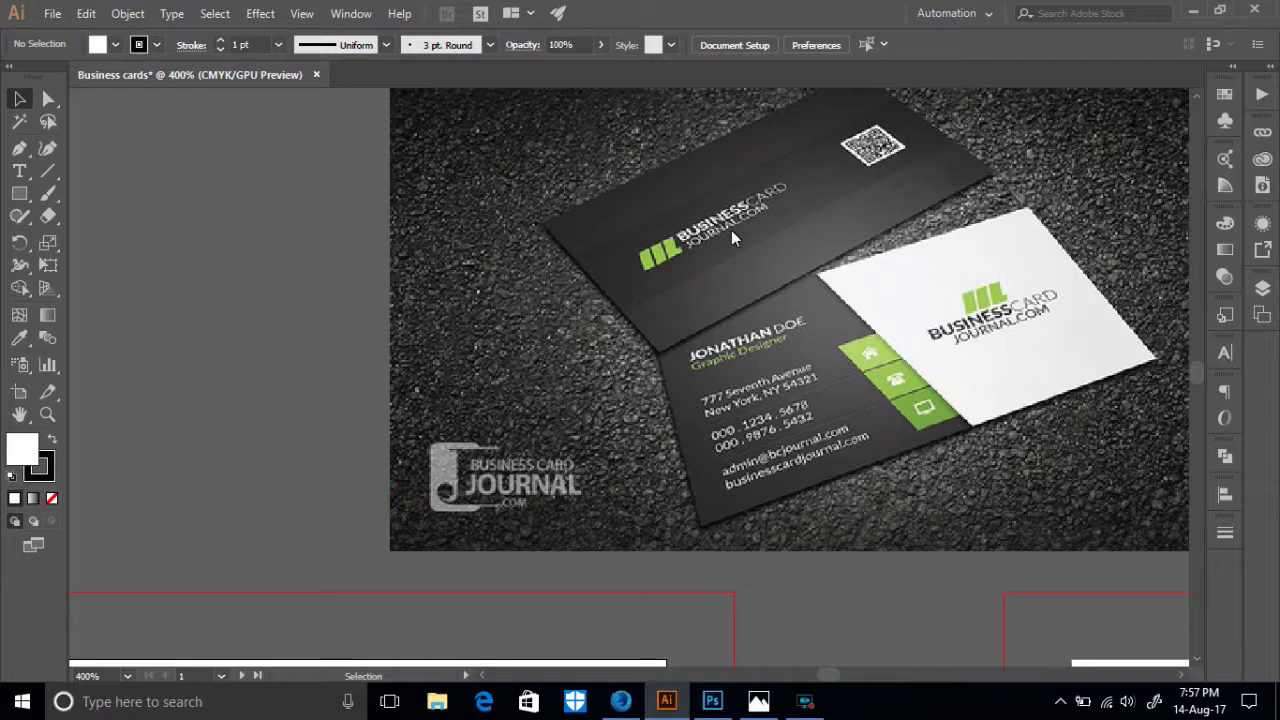
left_click_drag(526, 460, 806, 126)
left_click_drag(406, 480, 607, 320)
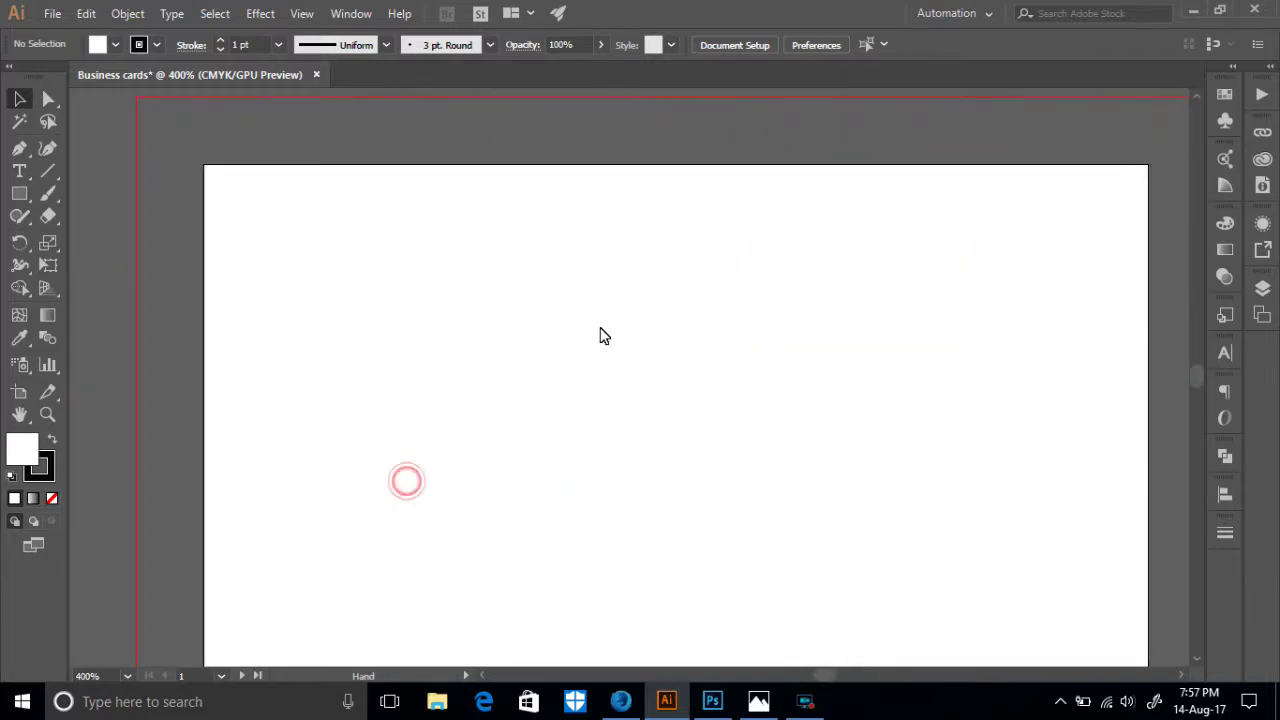
left_click_drag(931, 348, 437, 563)
left_click_drag(768, 298, 560, 569)
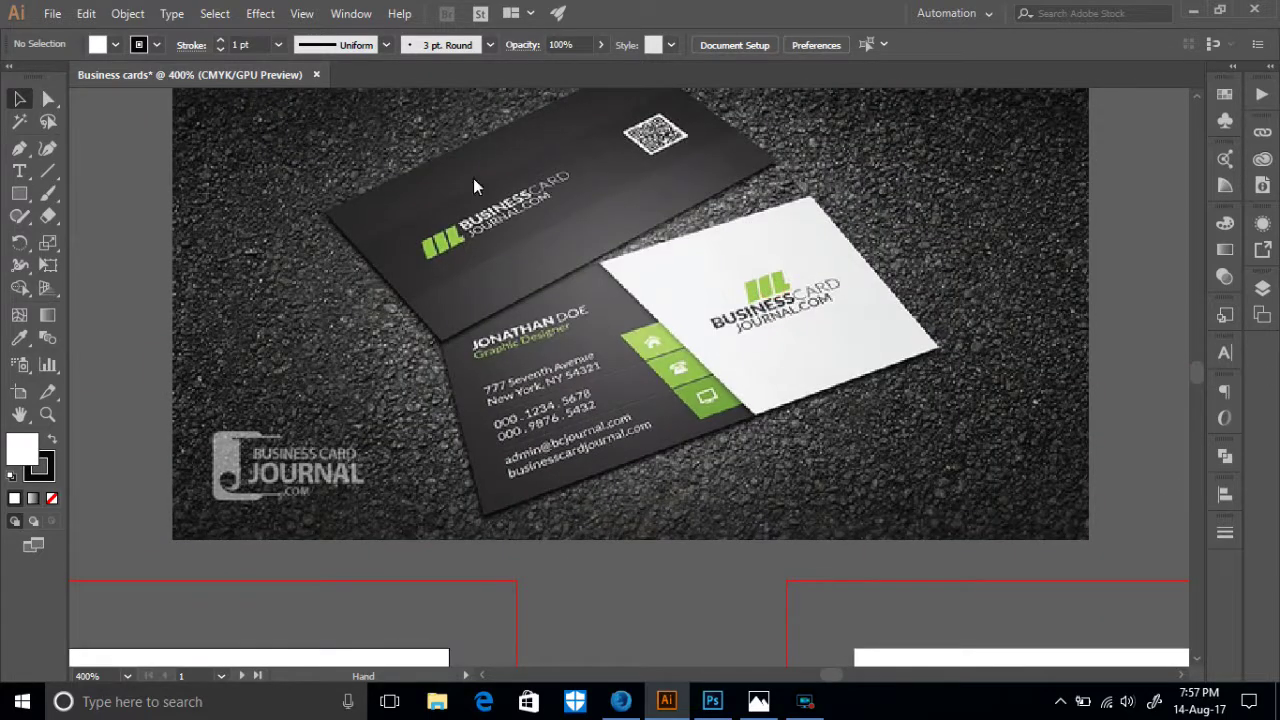
left_click_drag(493, 479, 733, 211)
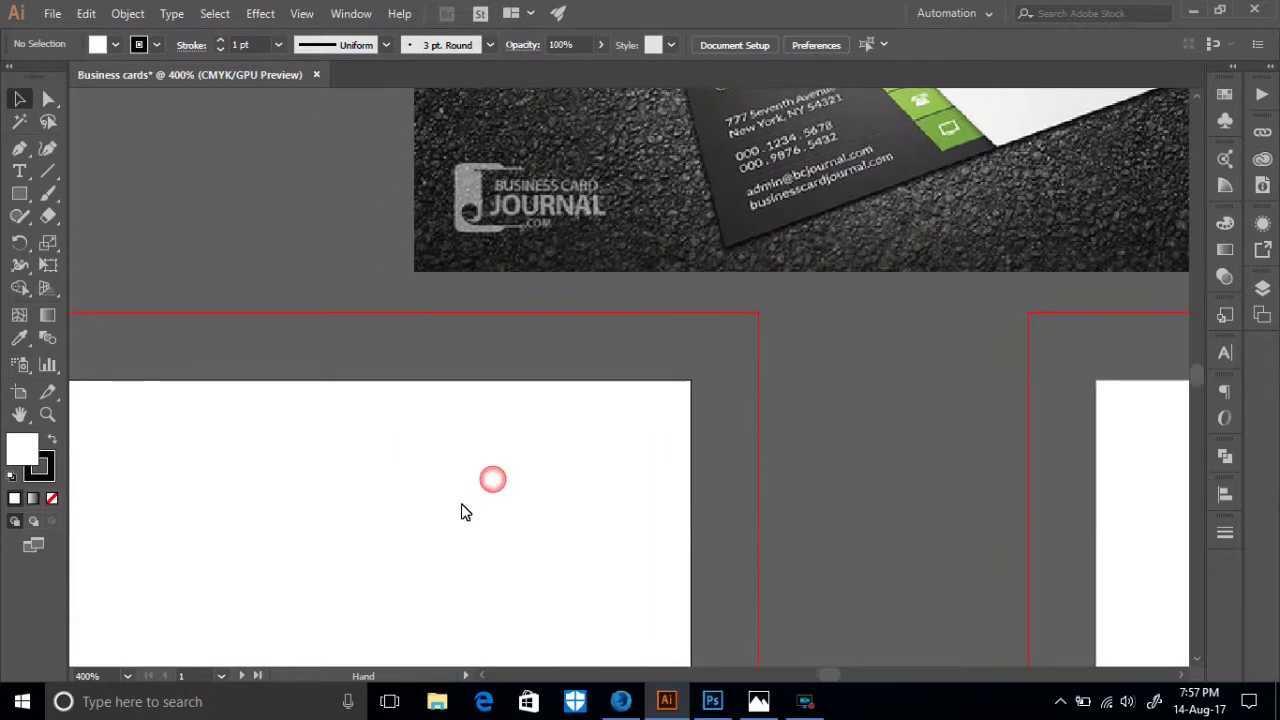
left_click_drag(460, 505, 724, 267)
key("ctrl+minus")
key("ctrl+minus")
key("ctrl+minus")
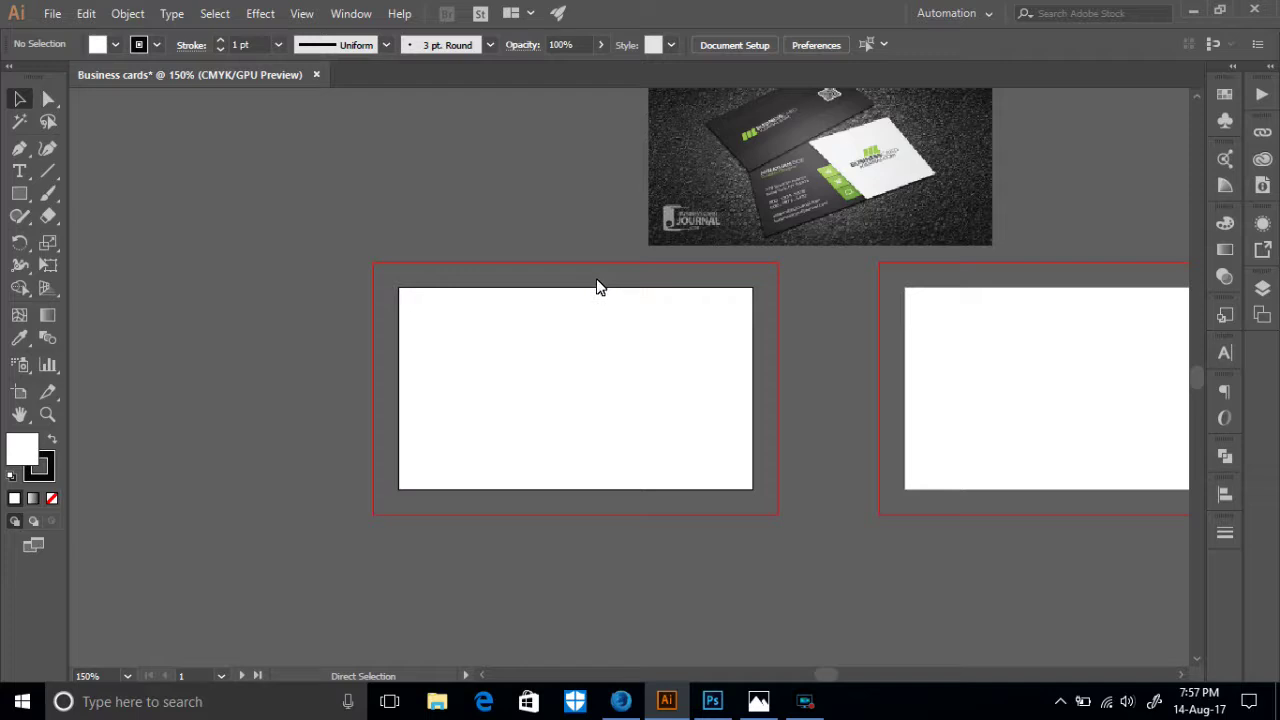
- Toggle the rulers with Ctrl+R, ending with them shown along the canvas edges
key("ctrl+r")
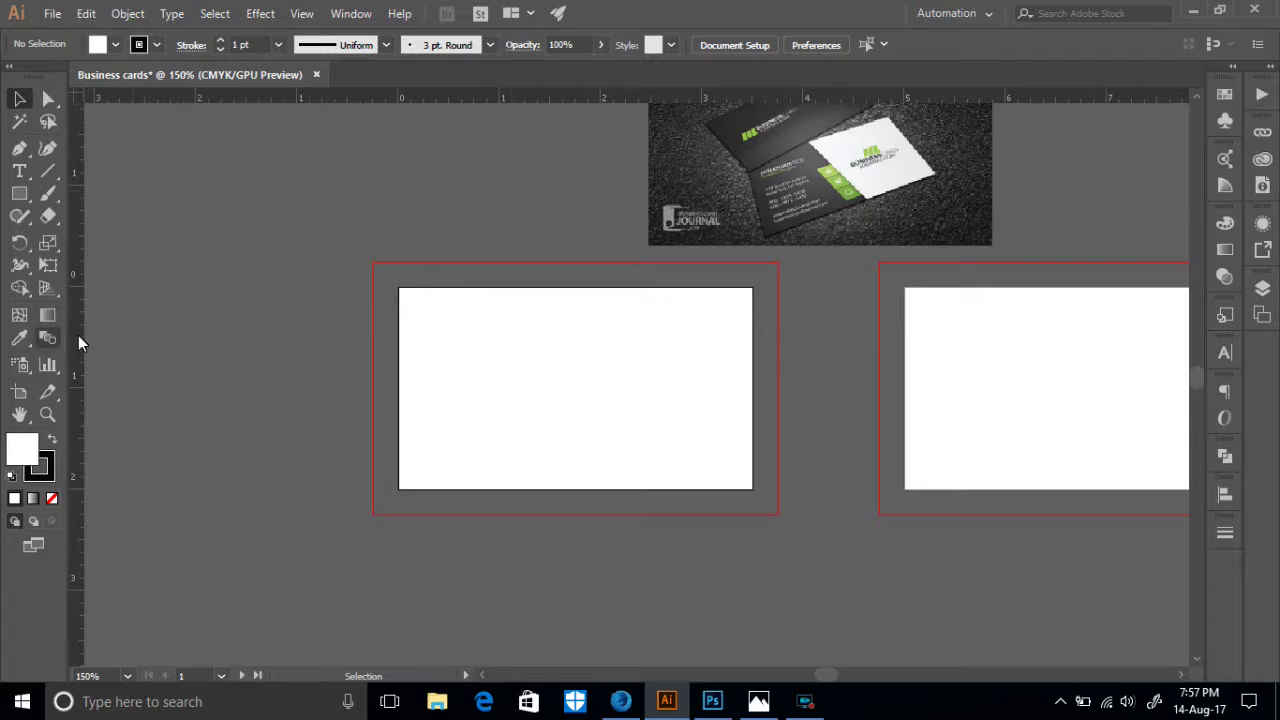
key("ctrl+r")
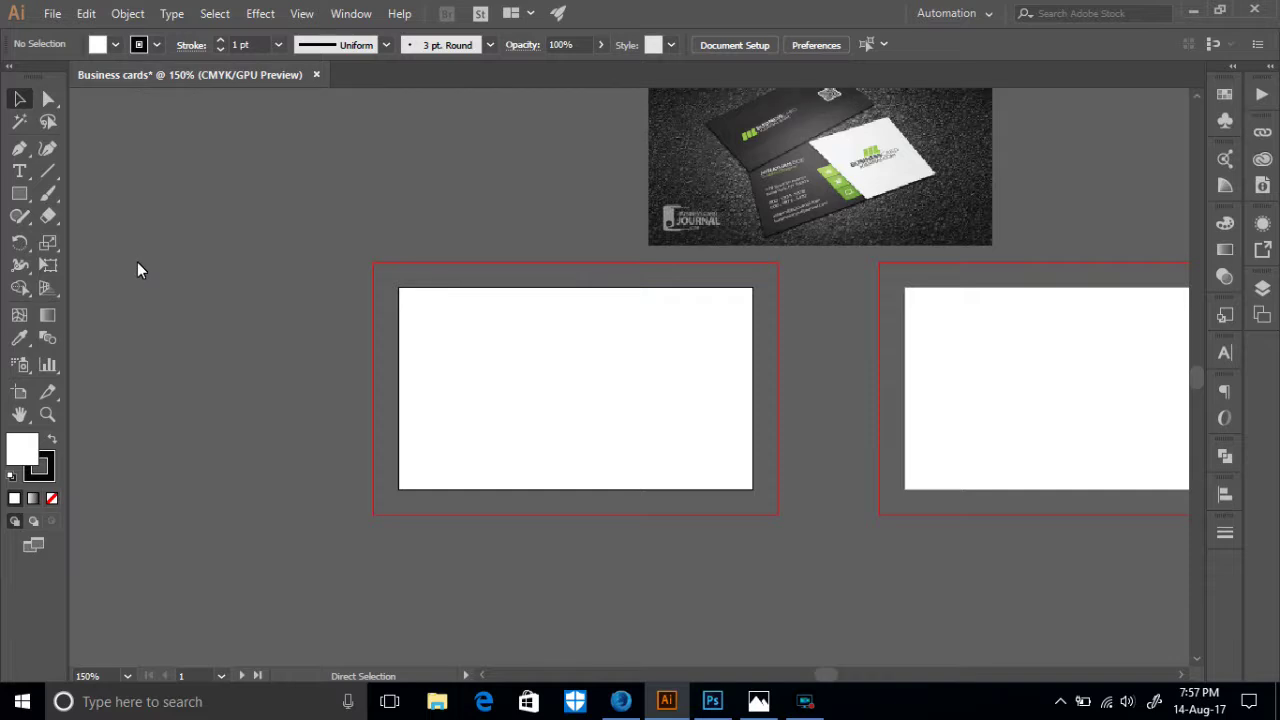
key("ctrl+r")
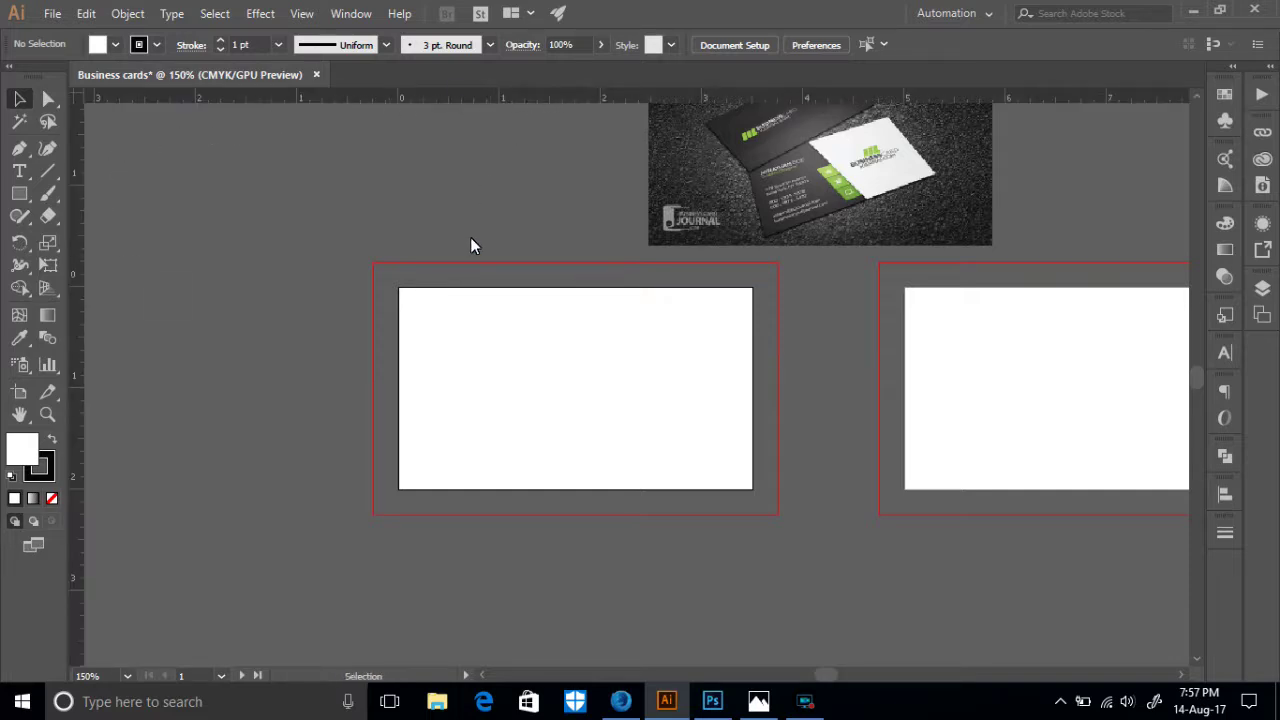
- Draw a 3.5 × 2 in rectangle on the left card and remove its stroke
left_click(18, 196)
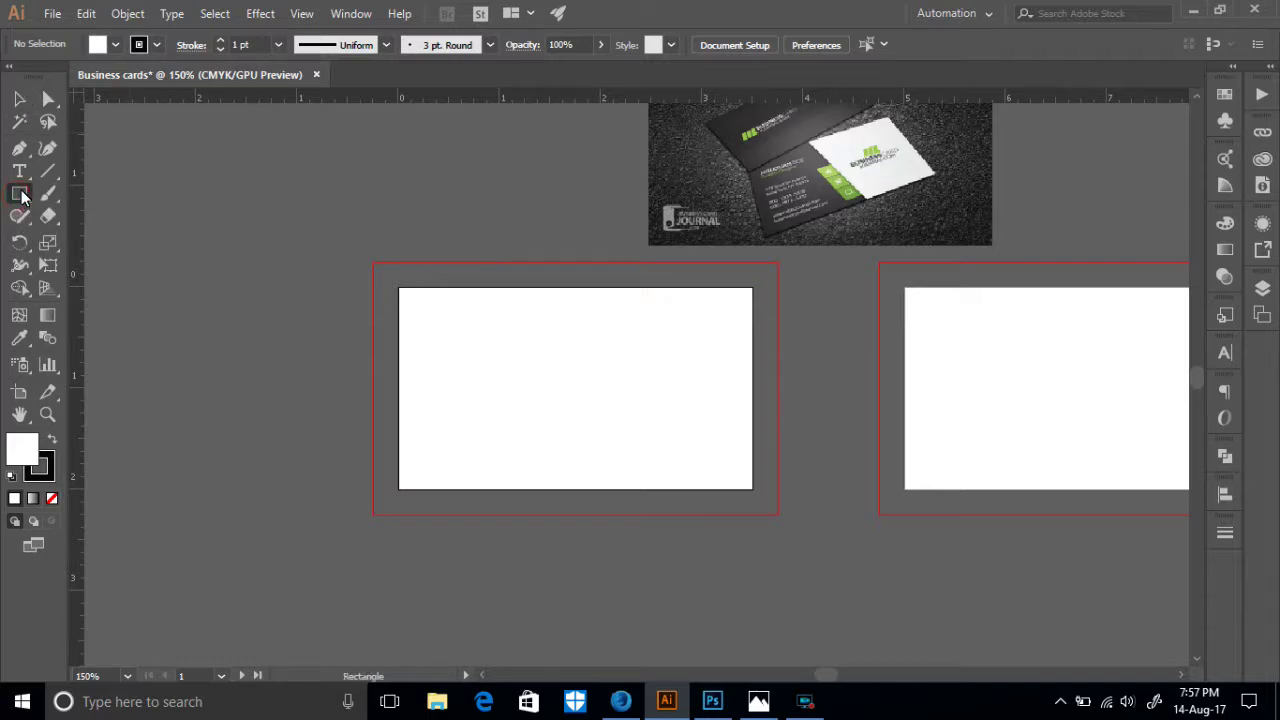
left_click(536, 390)
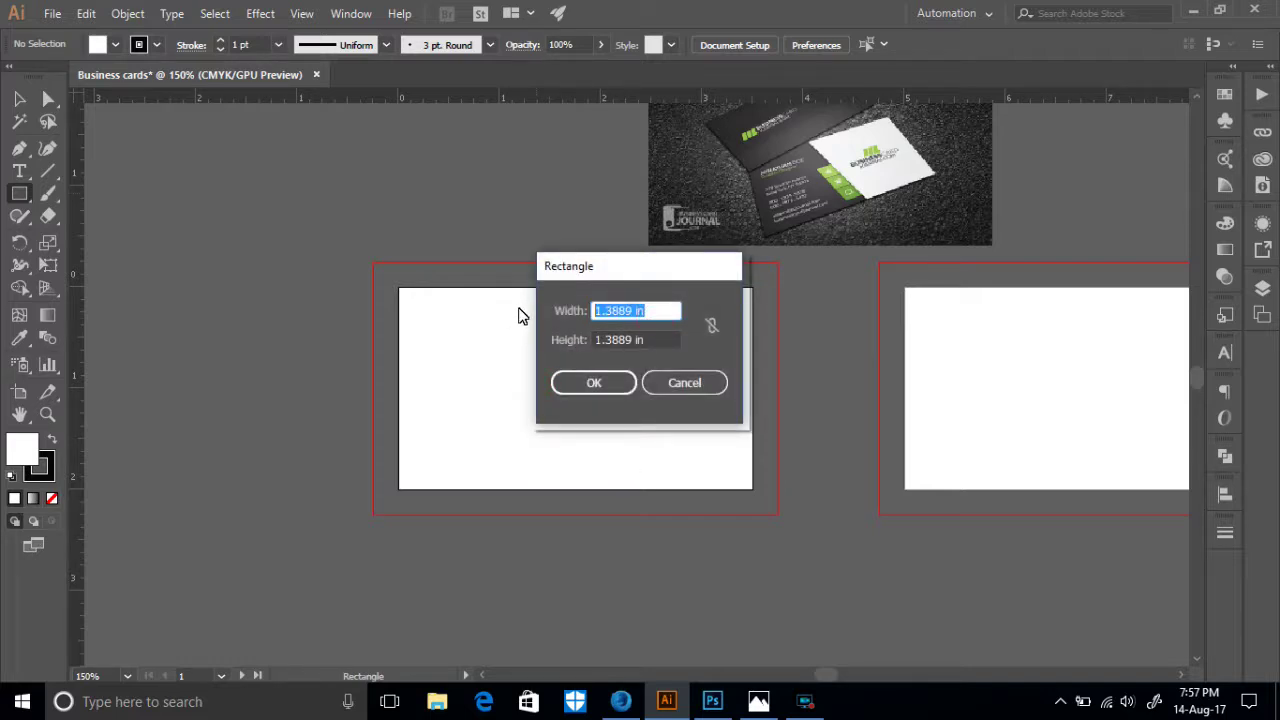
type("3.5")
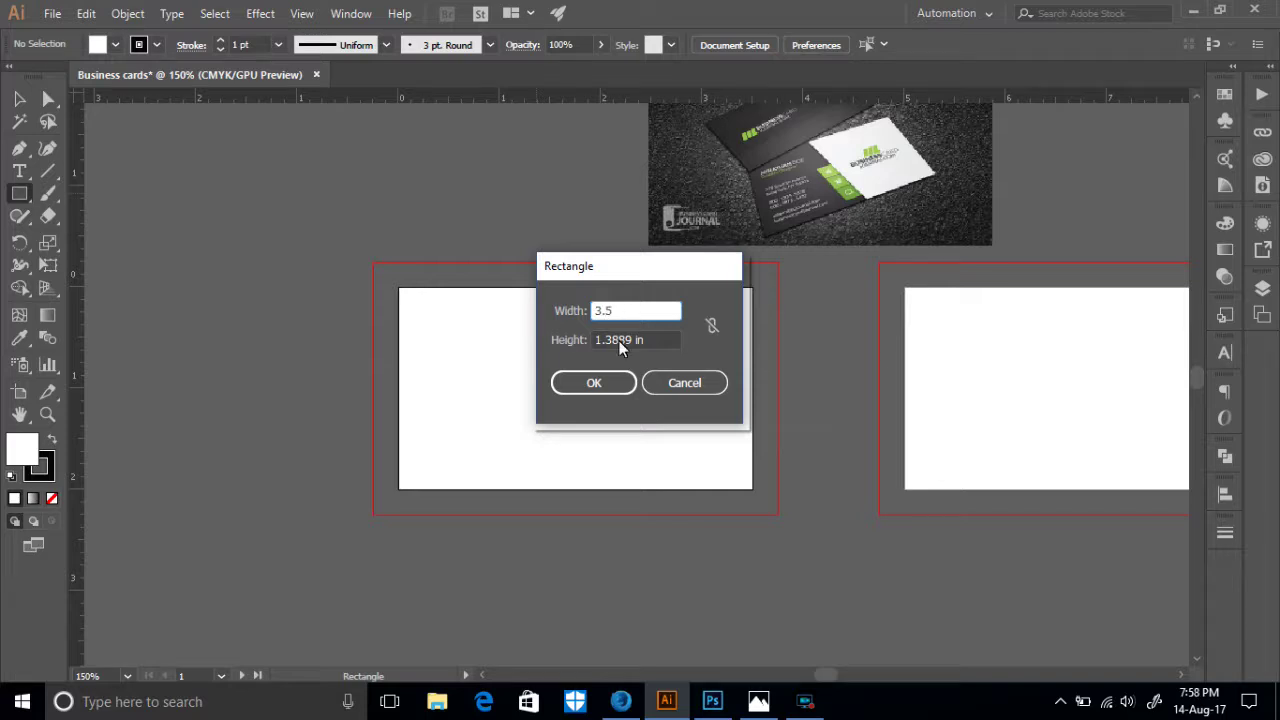
key("Tab")
type("2")
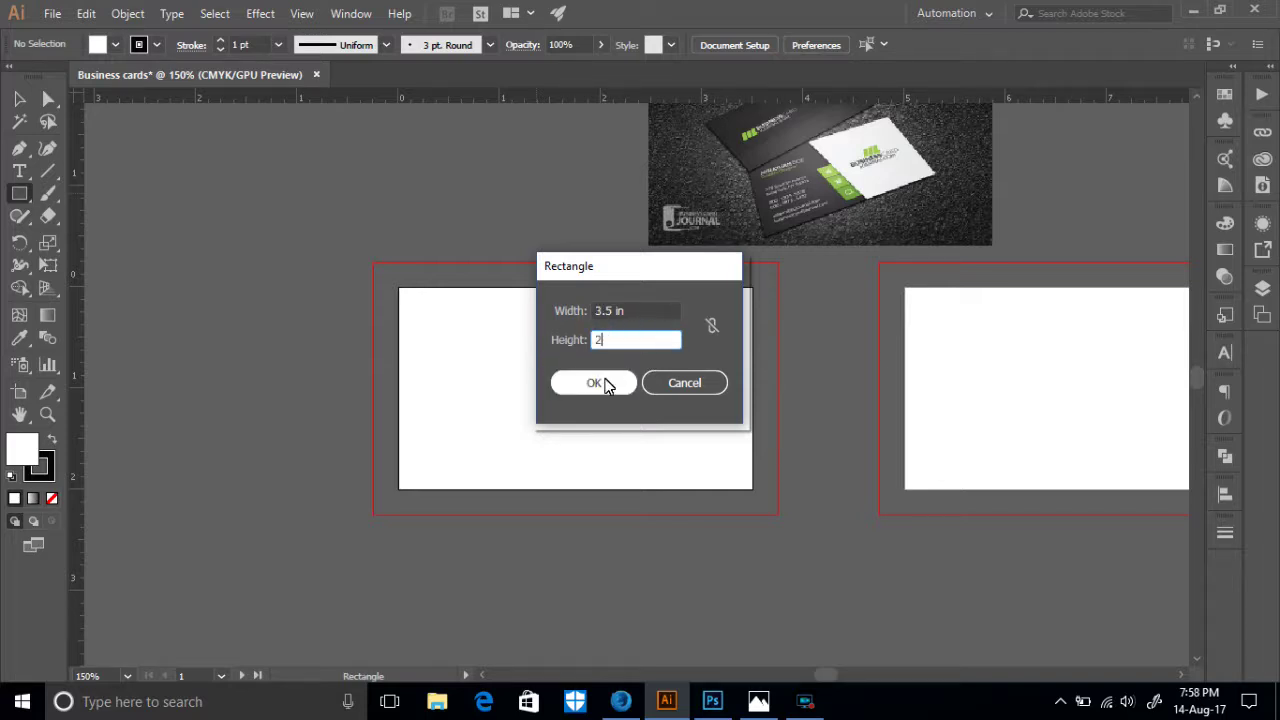
left_click(593, 383)
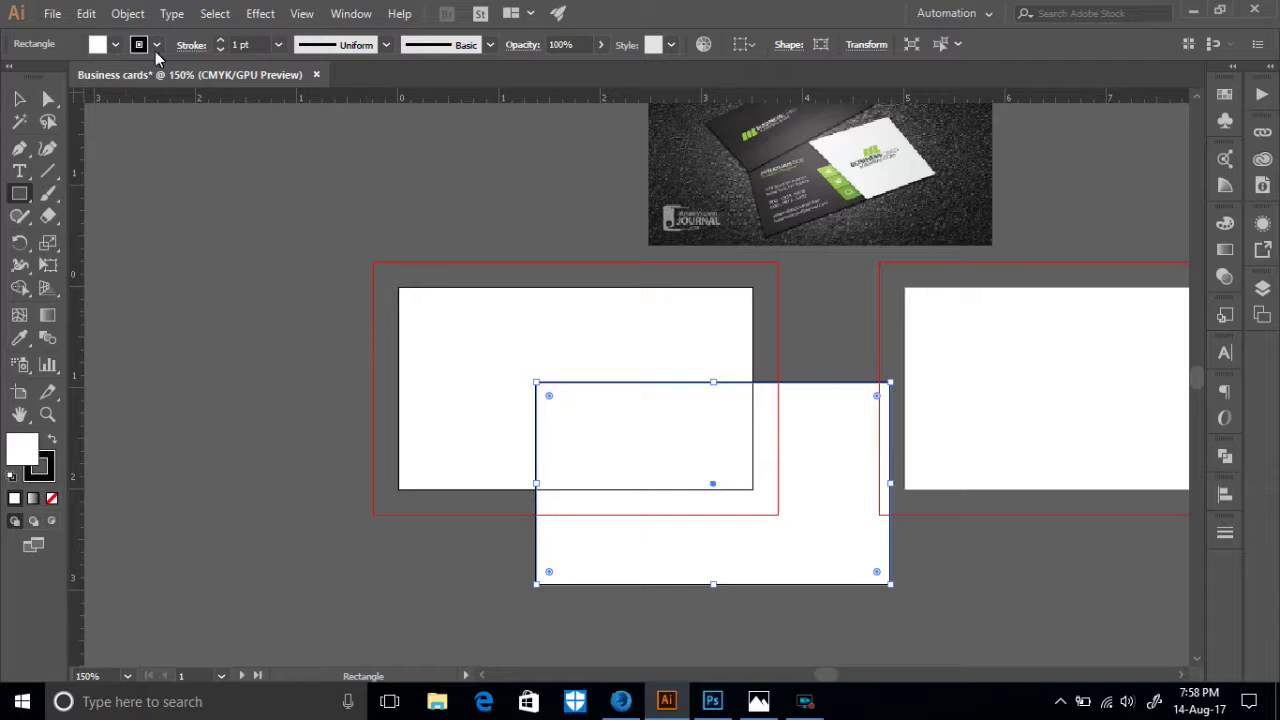
left_click(156, 44)
left_click(11, 79)
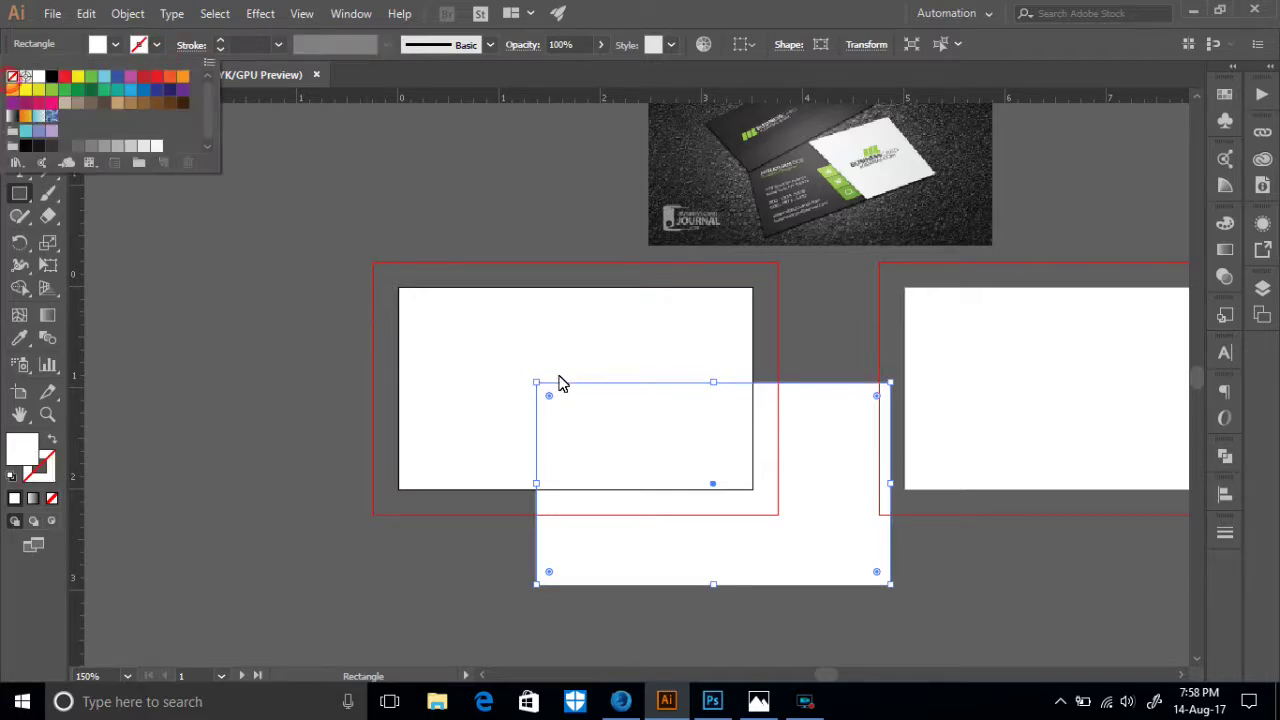
- Move the rectangle onto the card and set its X and Y to 0 in Transform
left_click(19, 98)
left_click_drag(800, 491, 696, 409)
left_click_drag(651, 348, 738, 456)
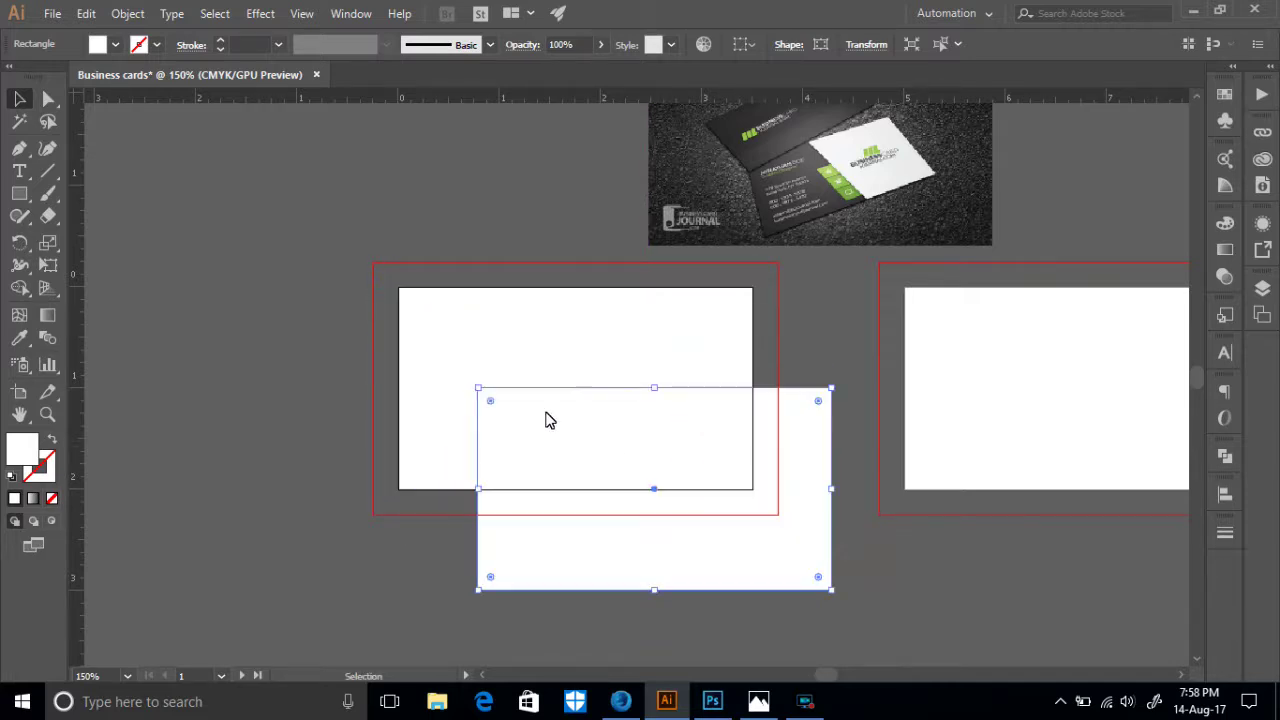
left_click(860, 46)
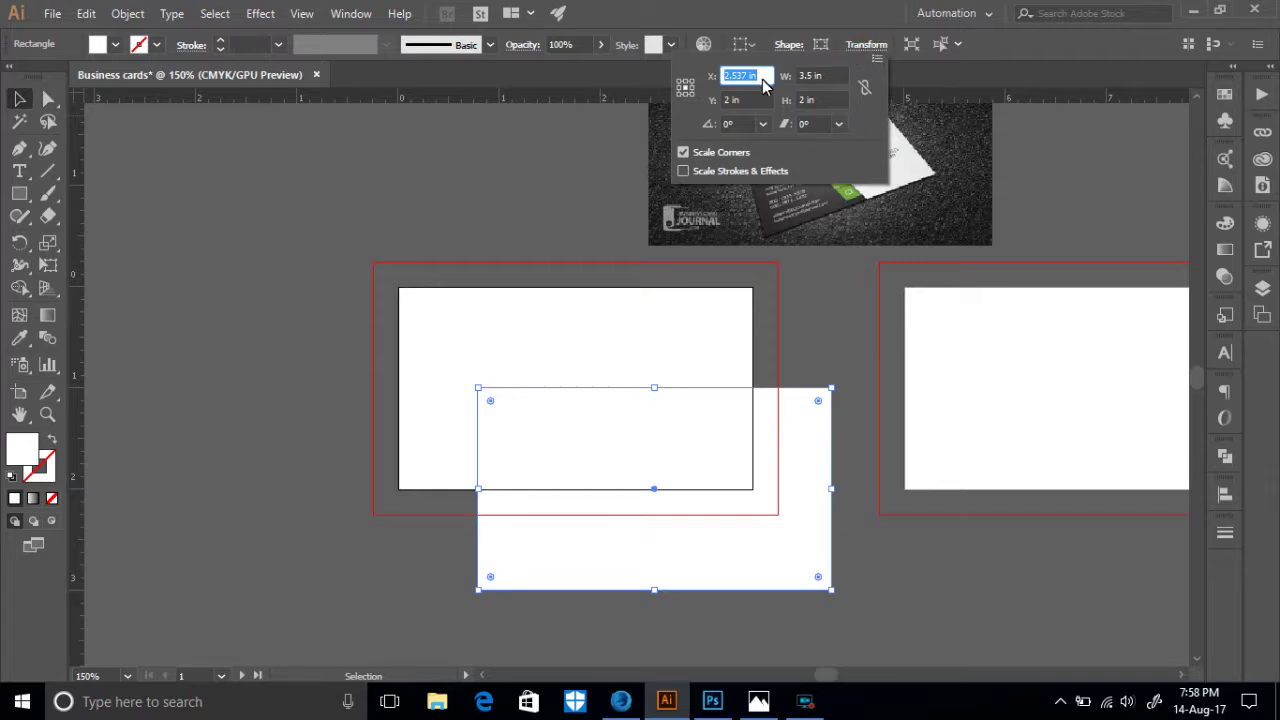
type("0")
key("Tab")
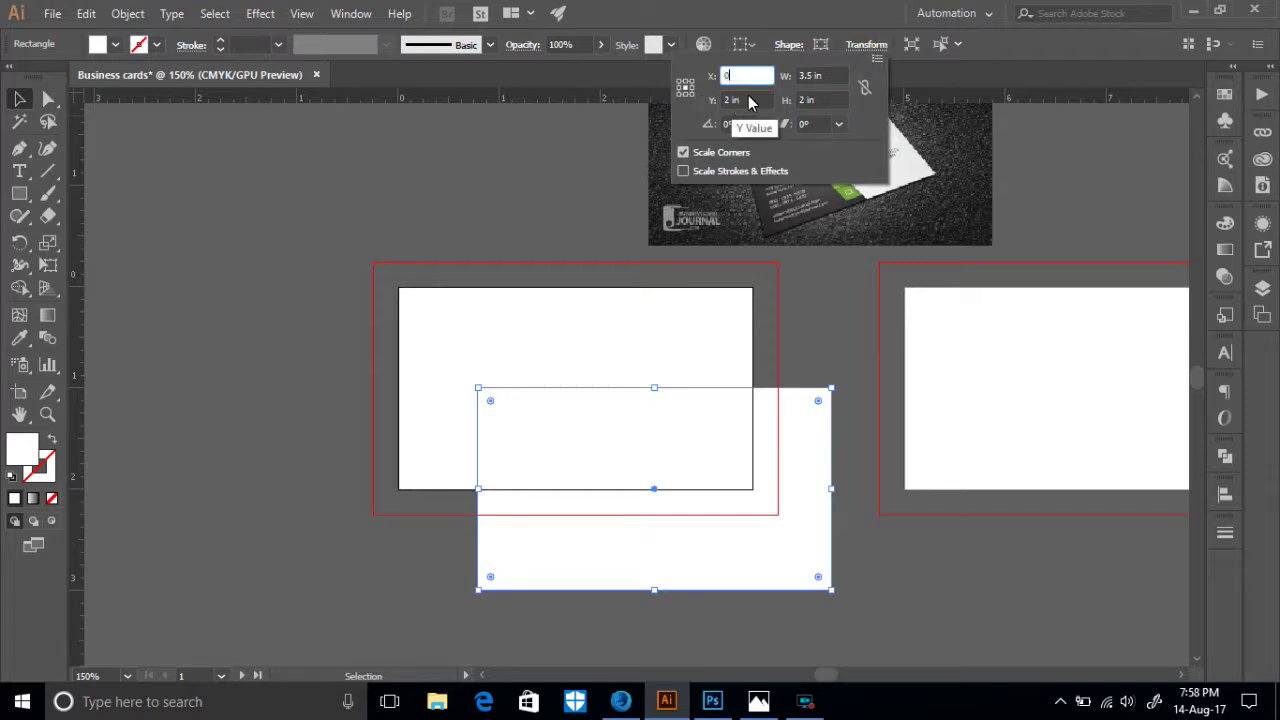
type("0")
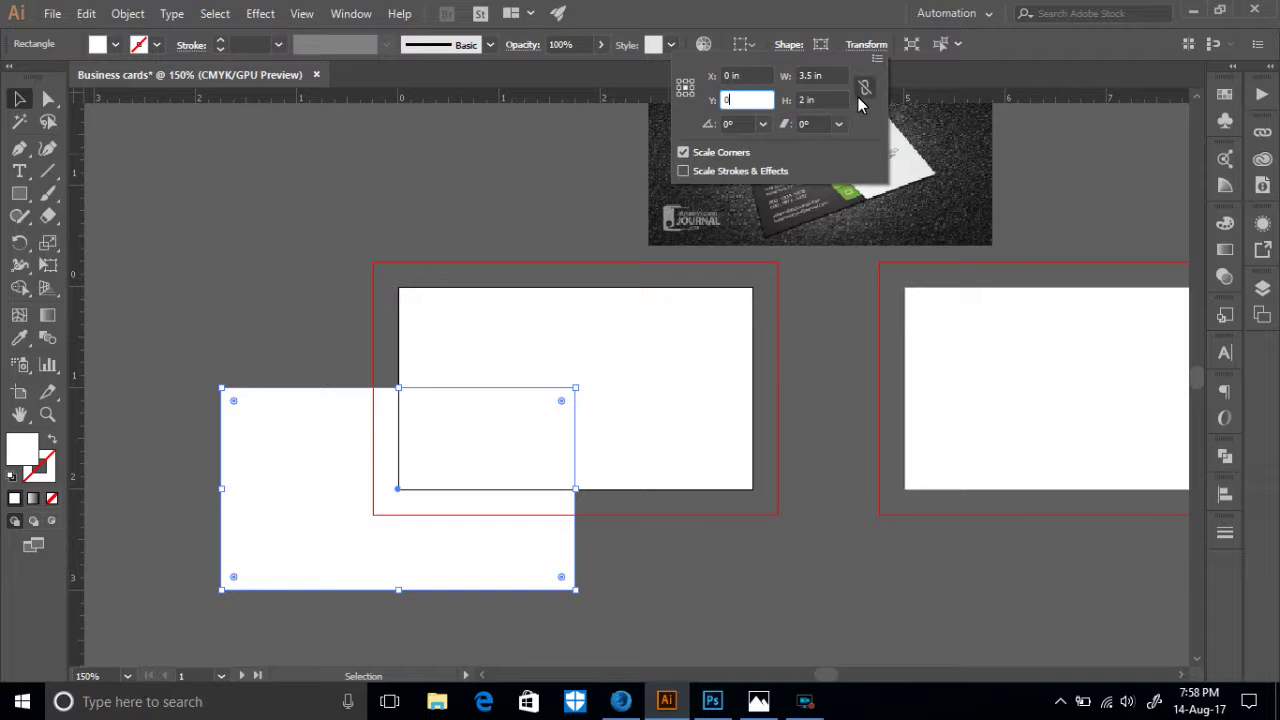
key("Tab")
- Set the top-left reference point and re-enter X 0 and Y 0 for the rectangle
left_click(862, 94)
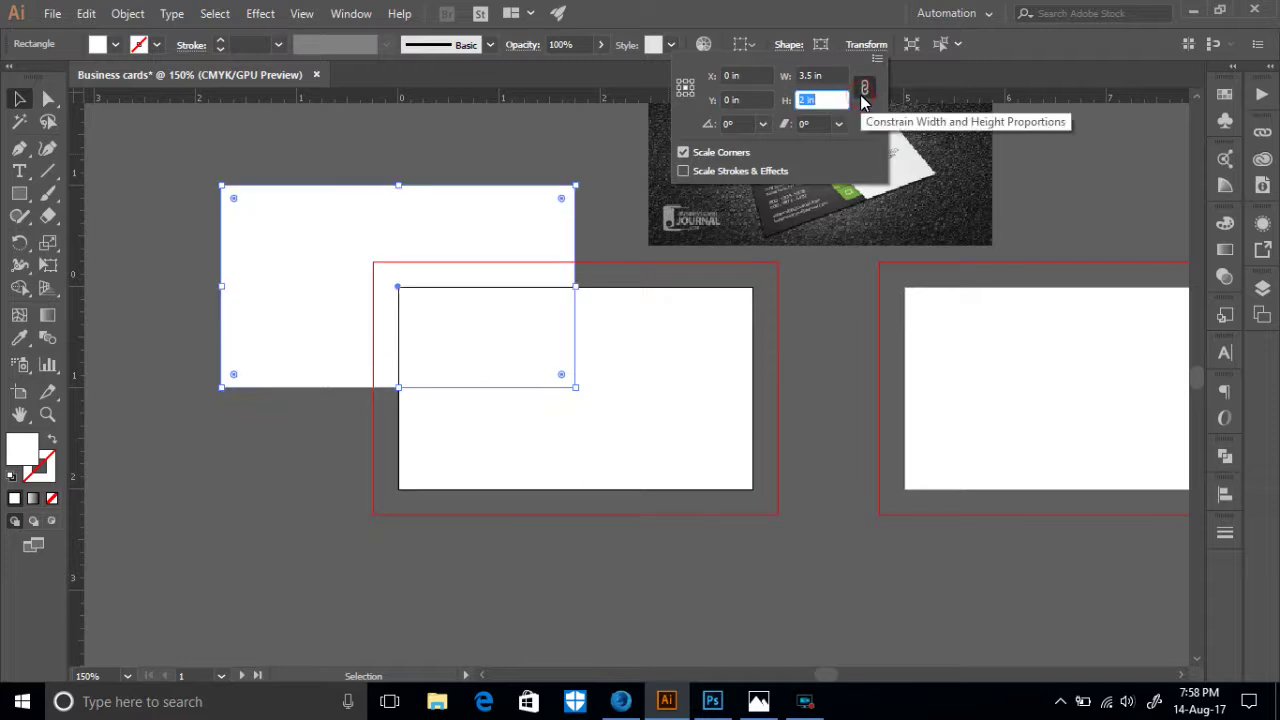
left_click(678, 83)
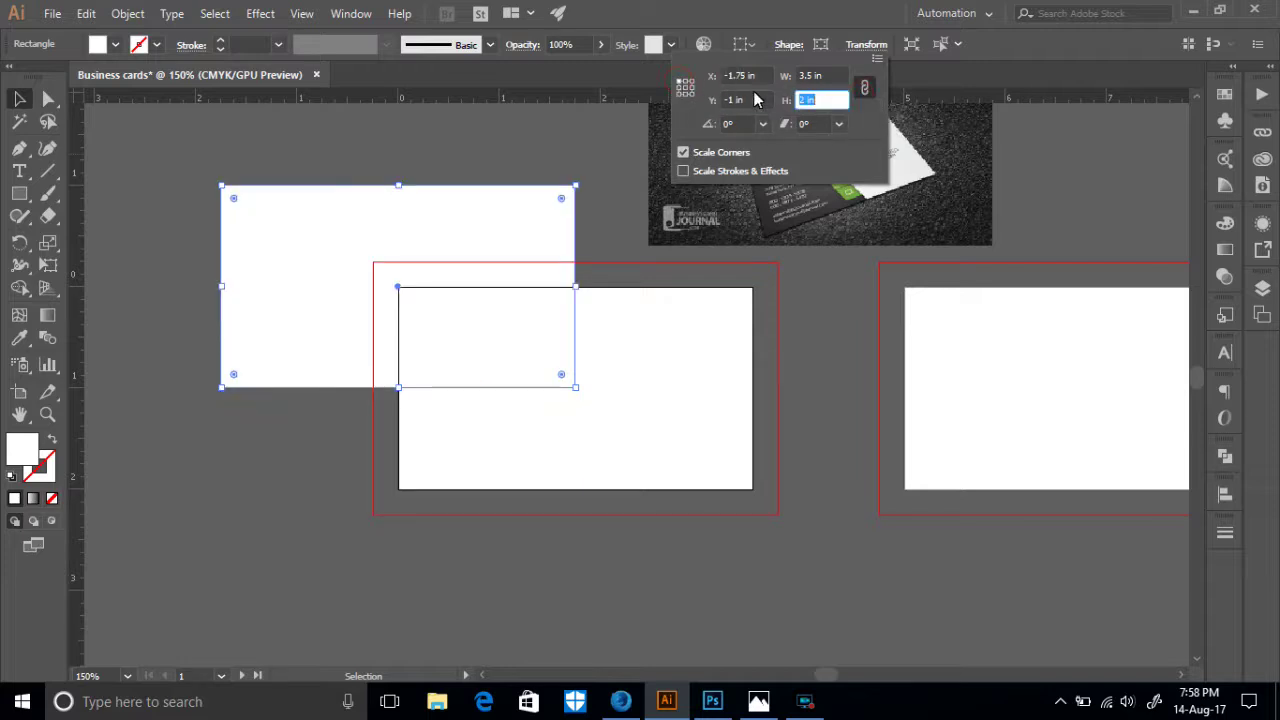
left_click(746, 101)
type("0")
left_click(745, 76)
type("0")
left_click(865, 87)
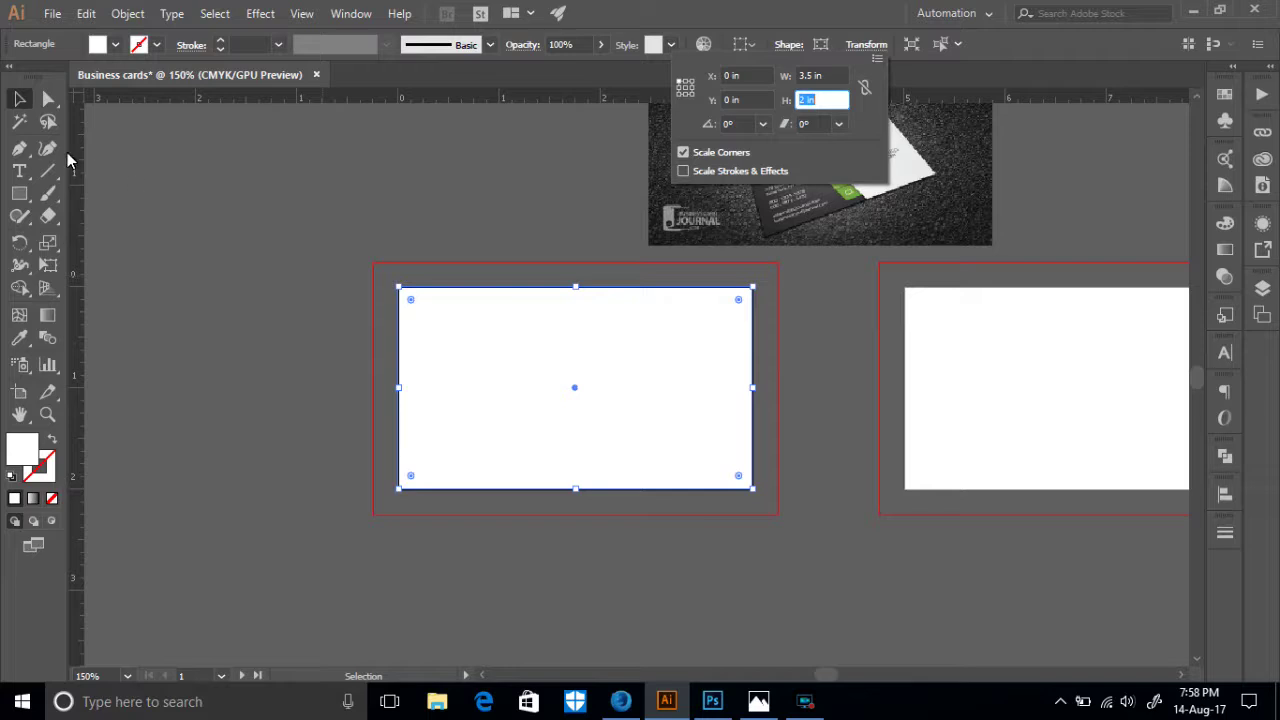
left_click(17, 99)
- Align the rectangle horizontally to the artboard centre, then zoom in to 300%
scroll(604, 445, "down", 2)
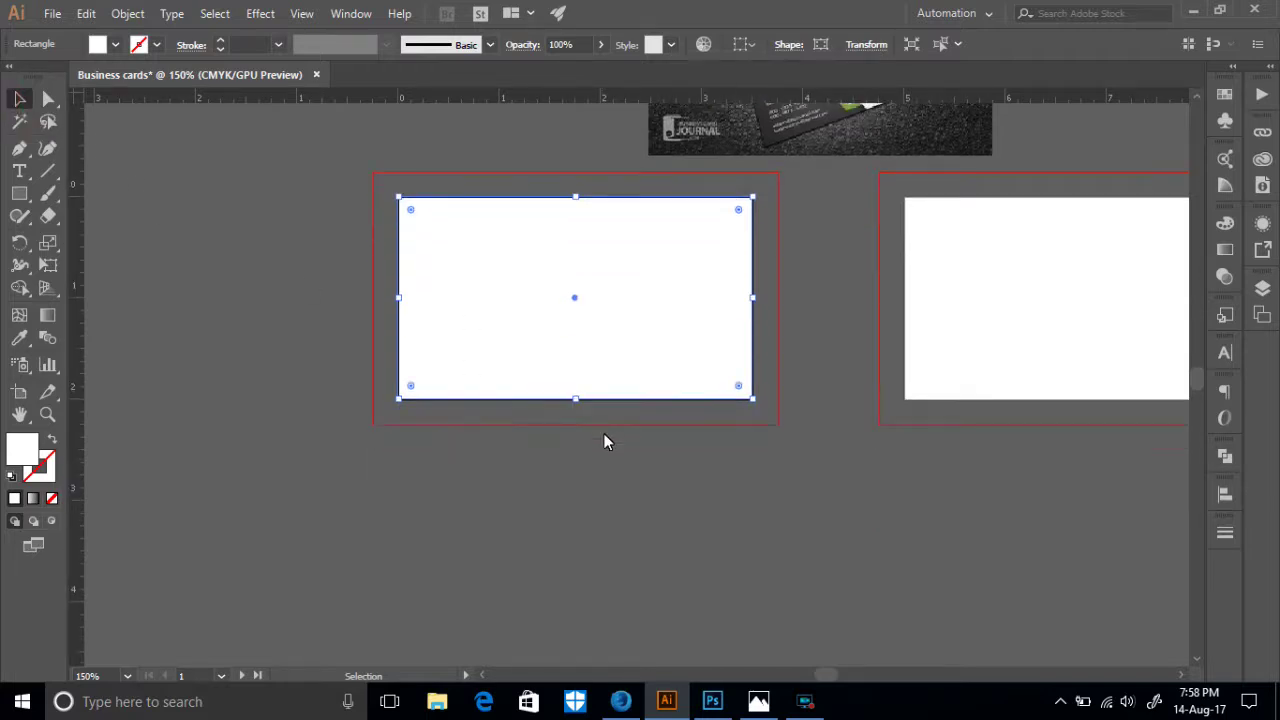
left_click(694, 464)
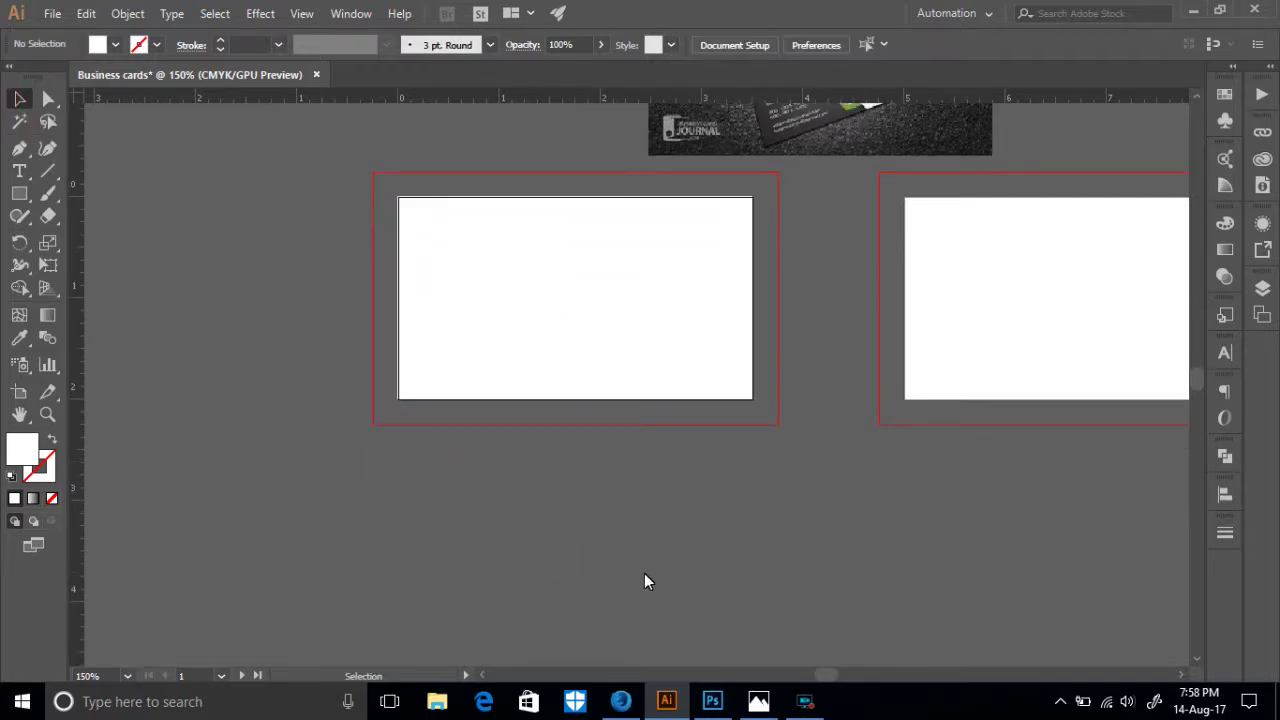
left_click(593, 344)
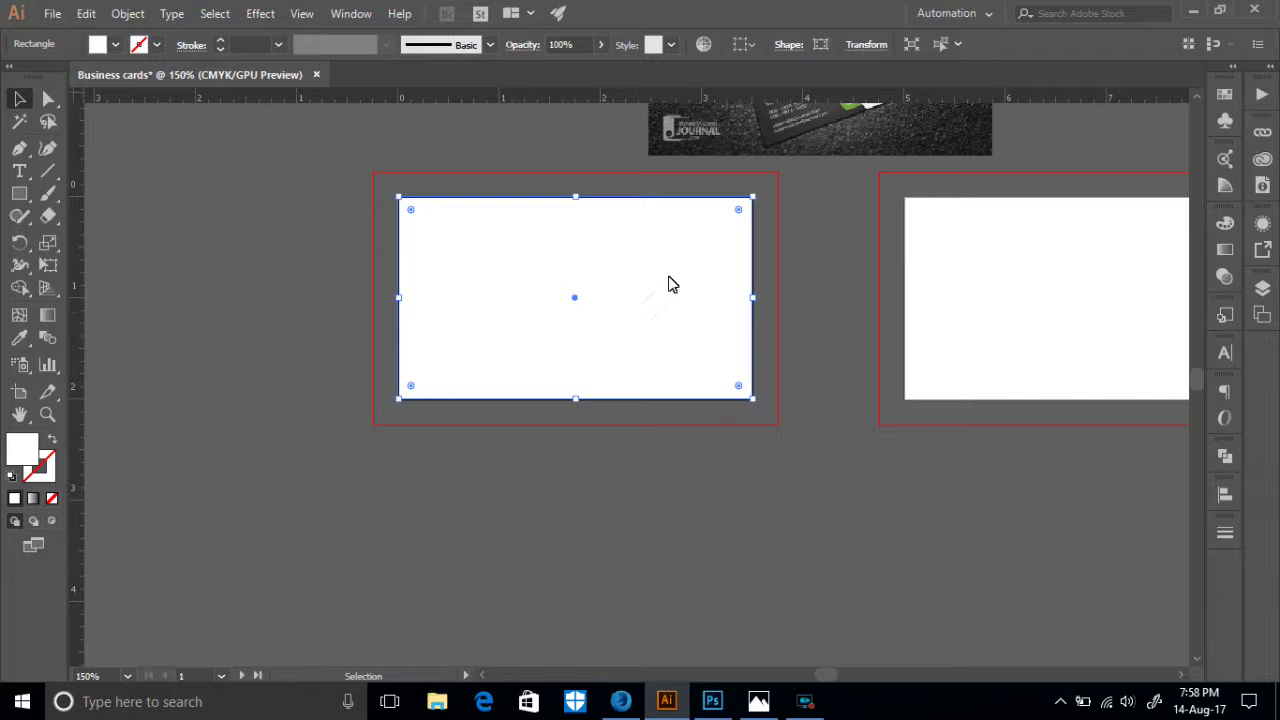
left_click(745, 45)
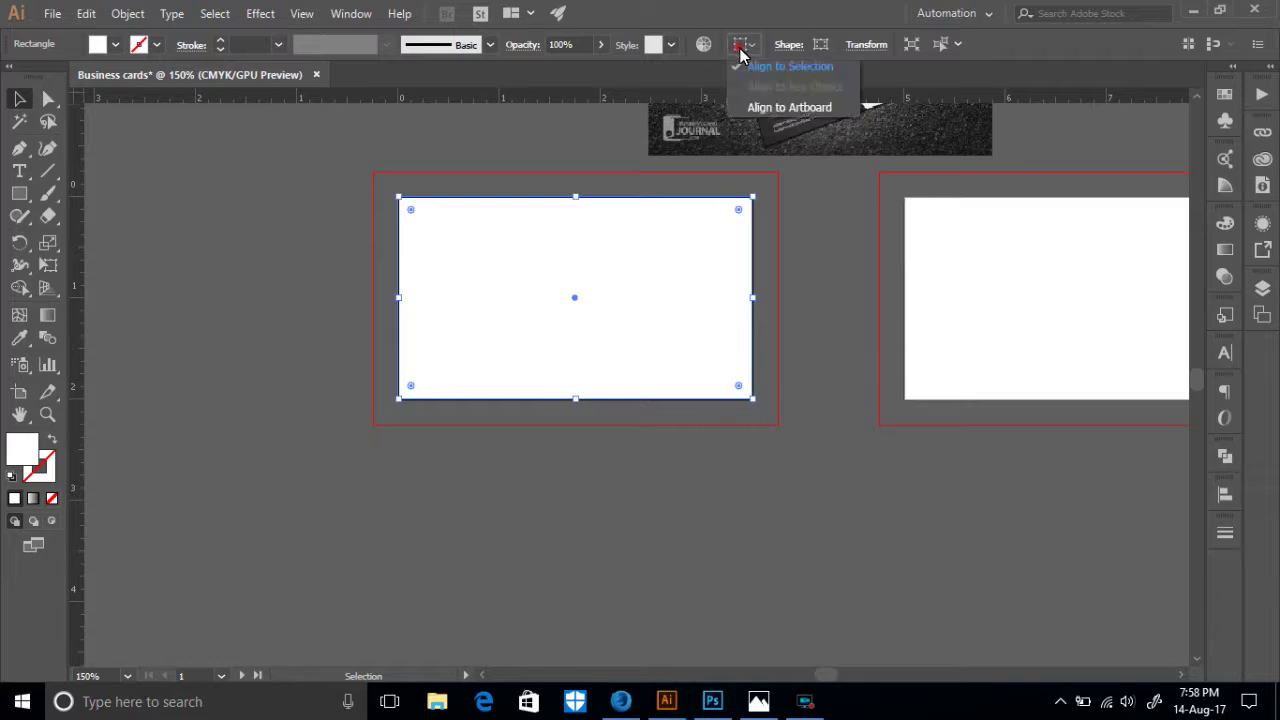
left_click(770, 108)
left_click(803, 45)
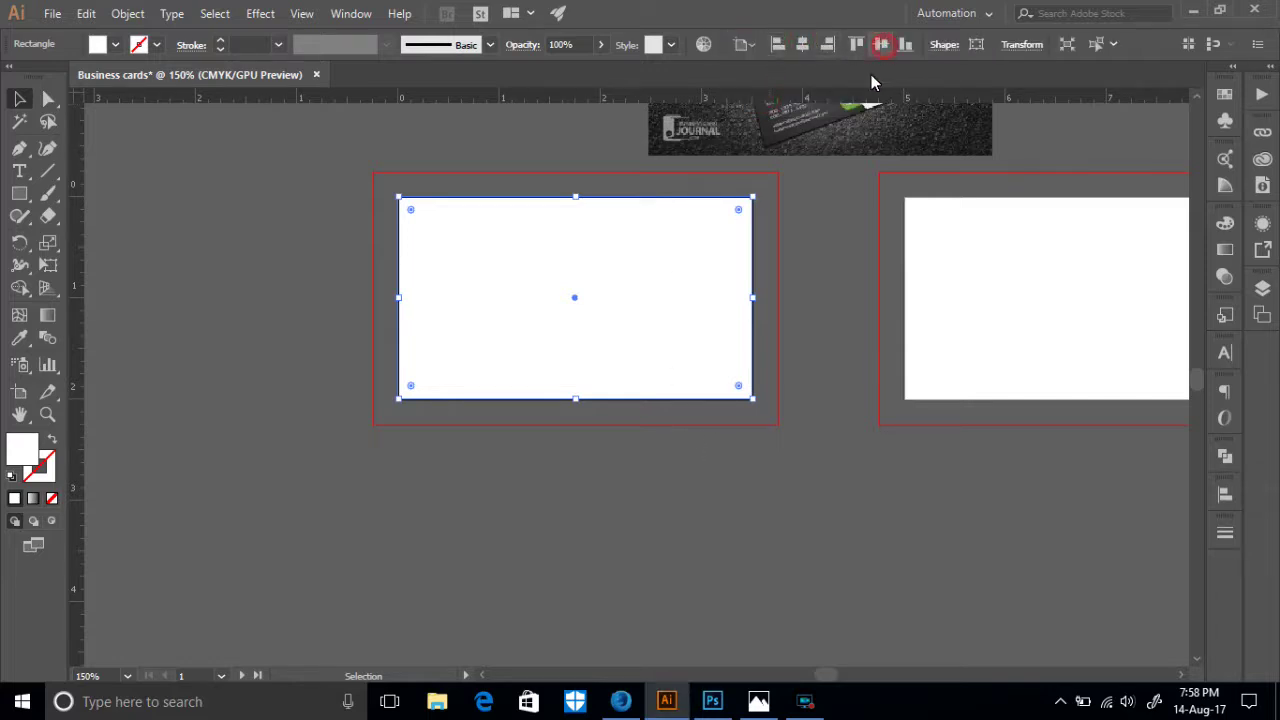
left_click(872, 459)
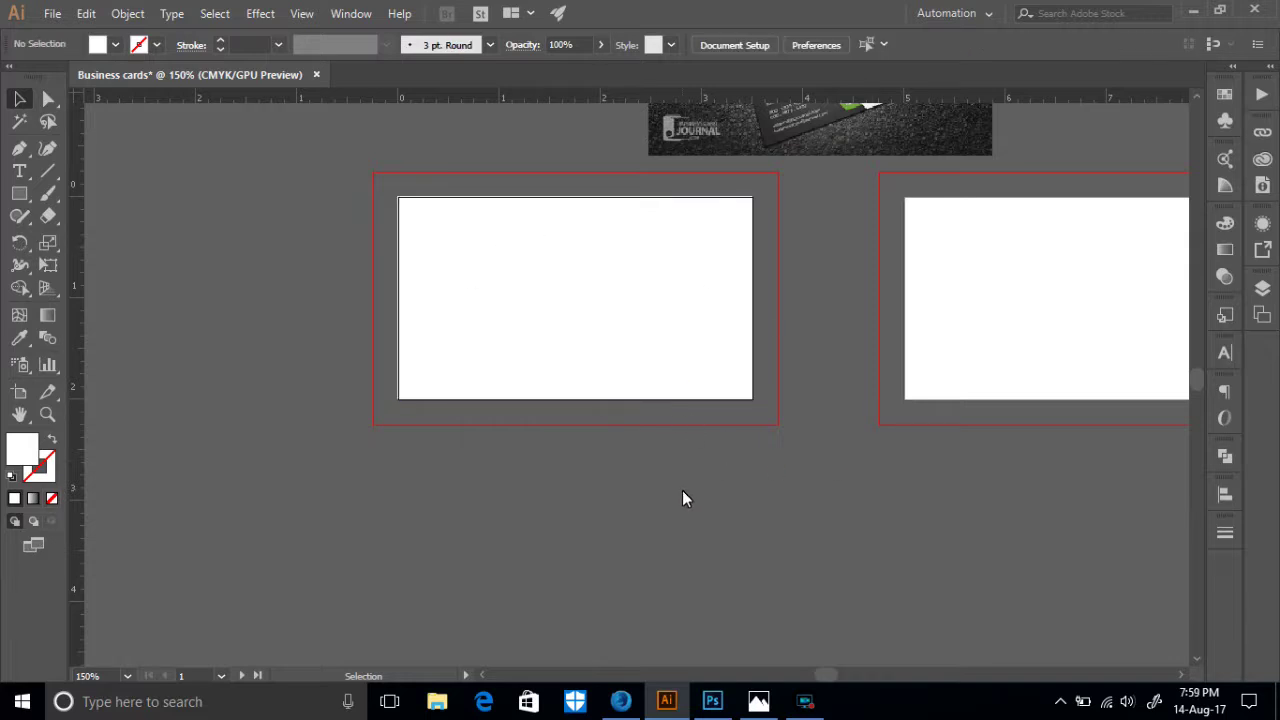
key("ctrl+plus")
key("ctrl+plus")
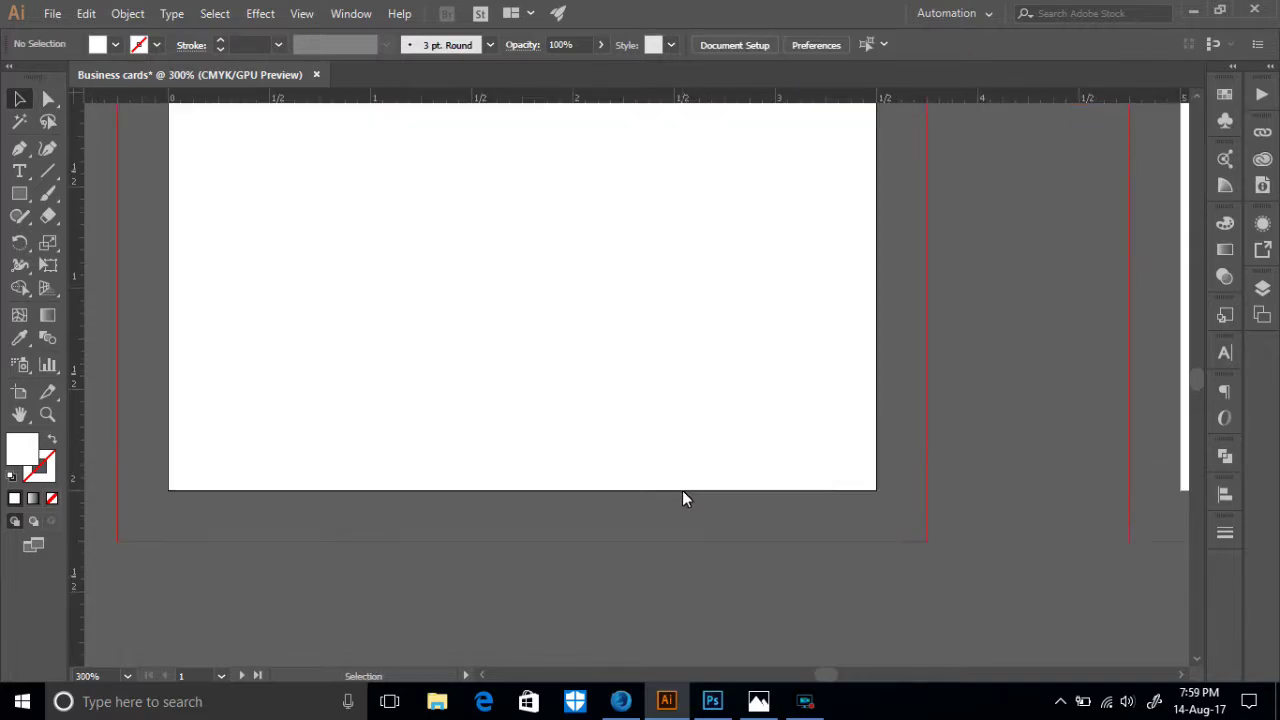
- Apply Object > Path > Offset Path of -0.25 in to the card rectangle to create an inset copy
left_click(945, 382)
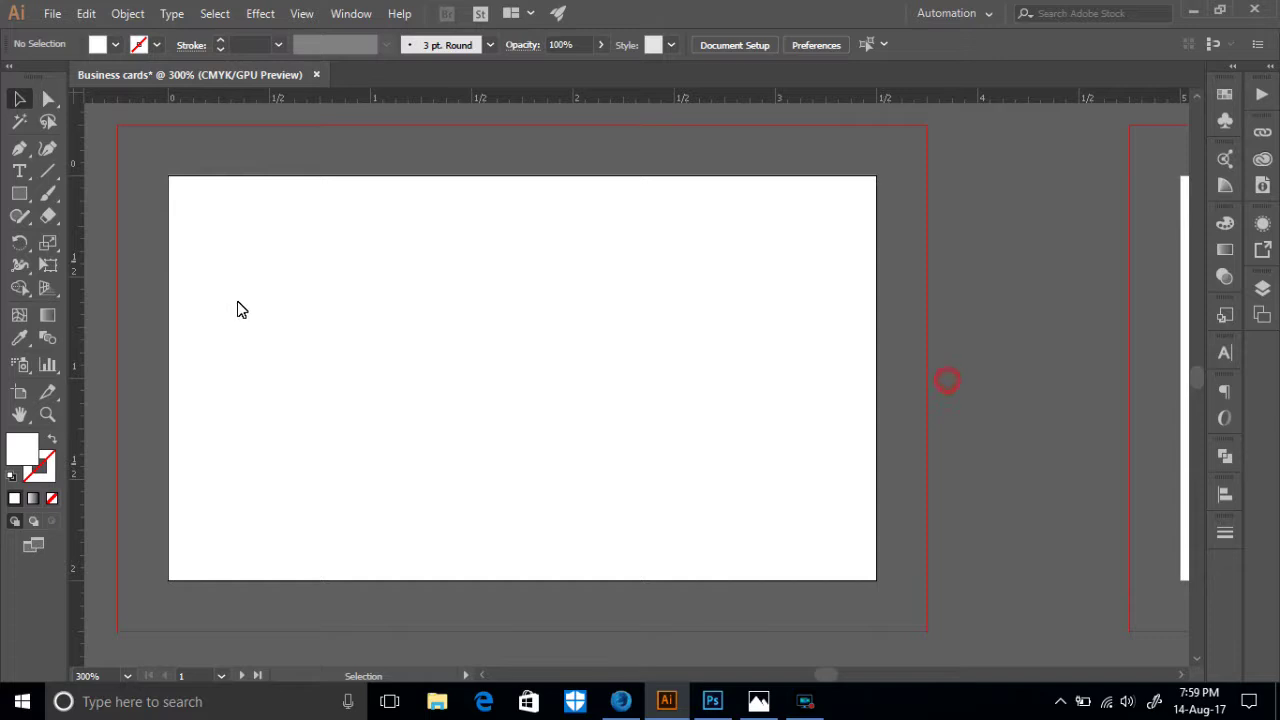
scroll(523, 382, "down", 1)
left_click(469, 340)
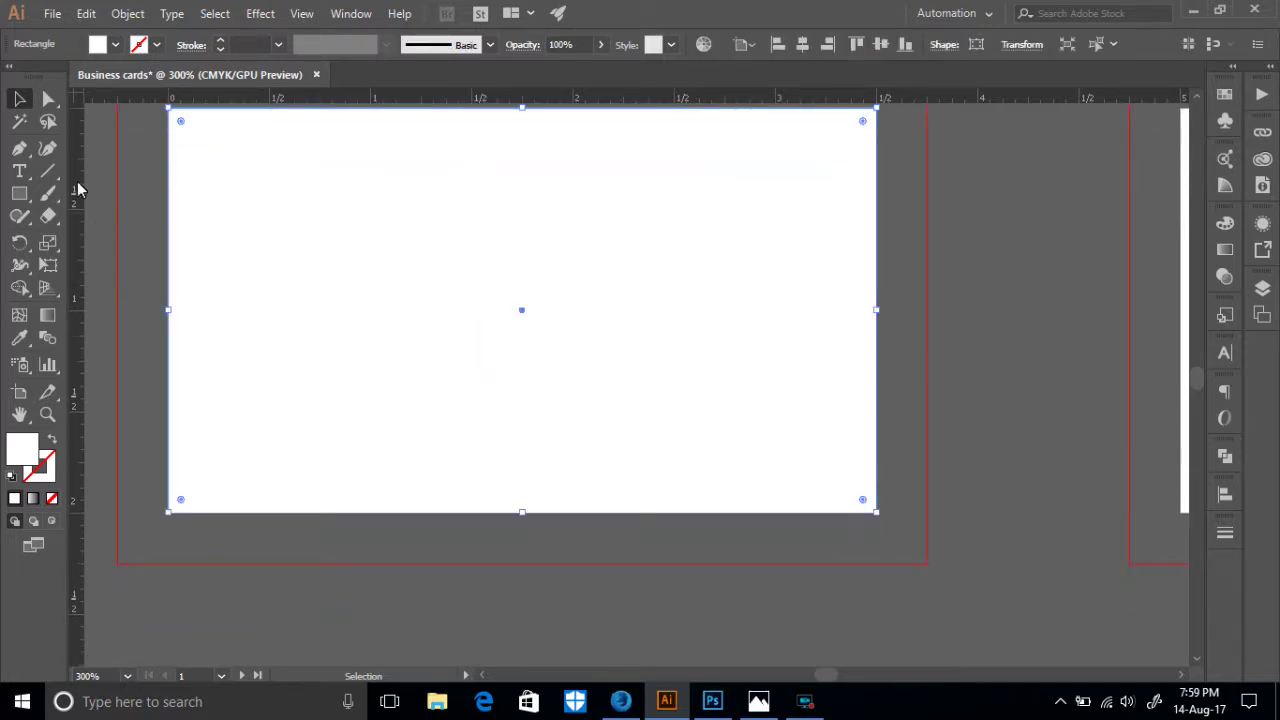
left_click(127, 13)
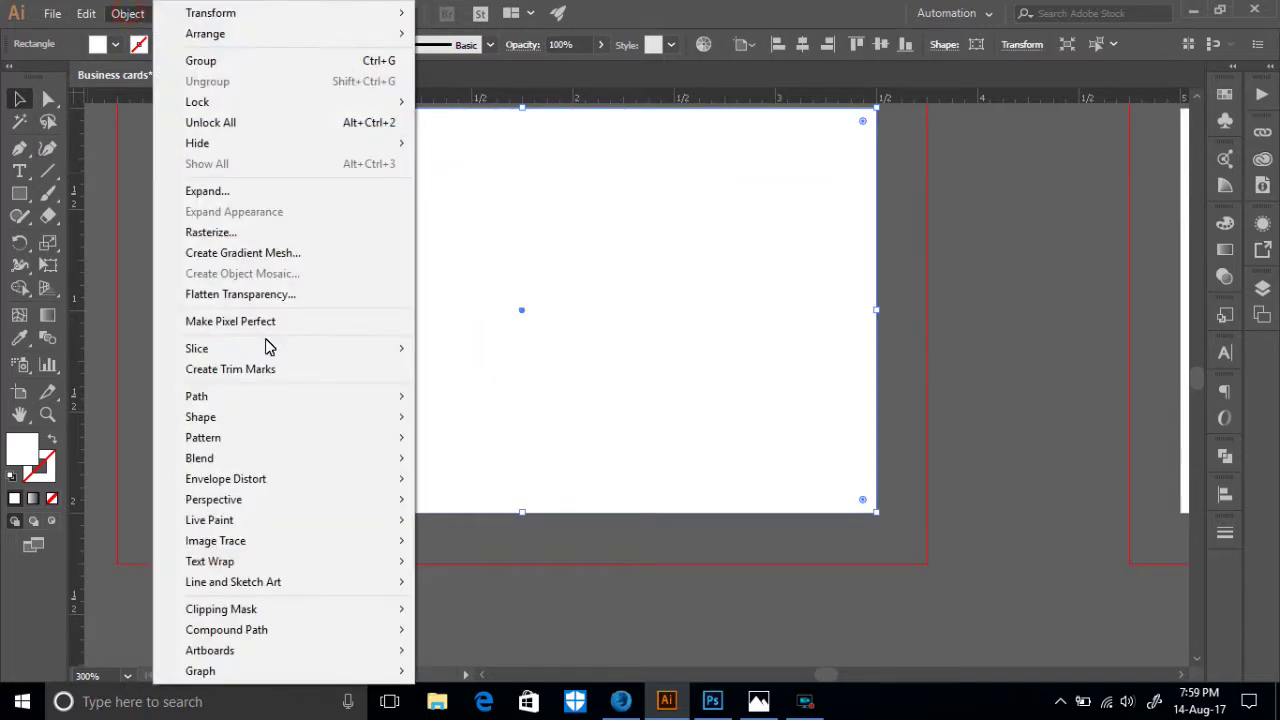
left_click(240, 400)
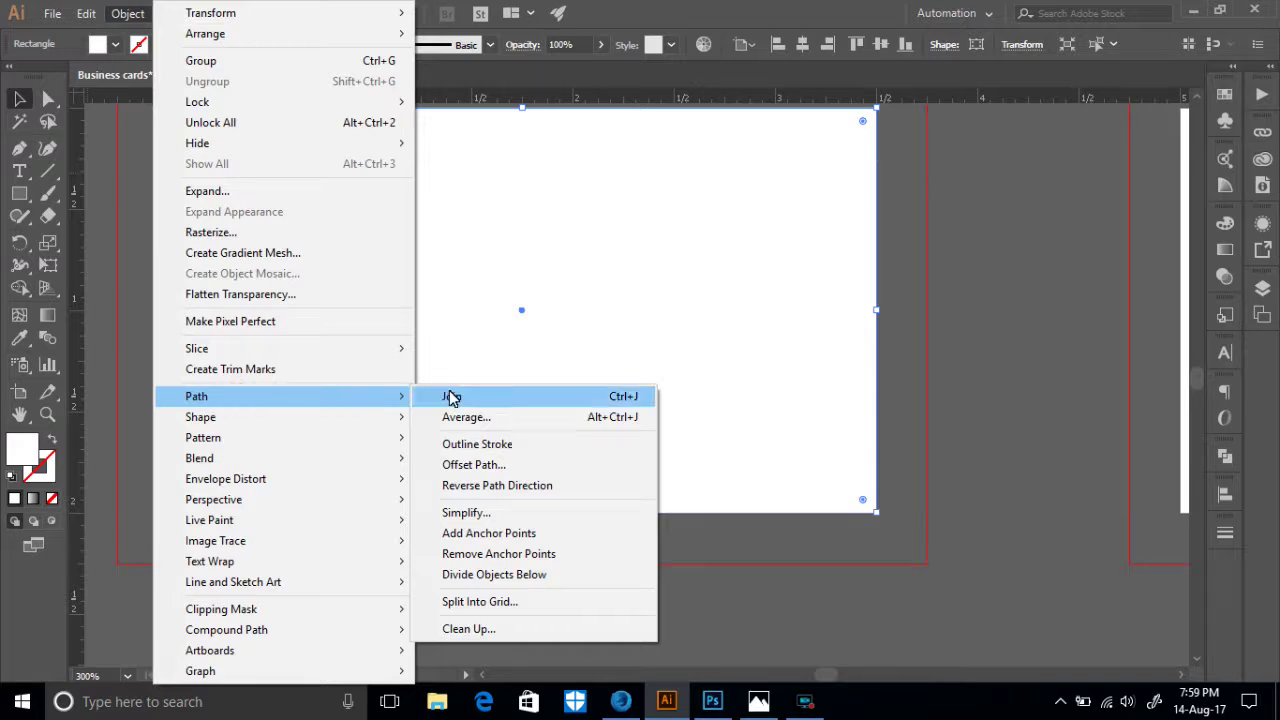
left_click(470, 465)
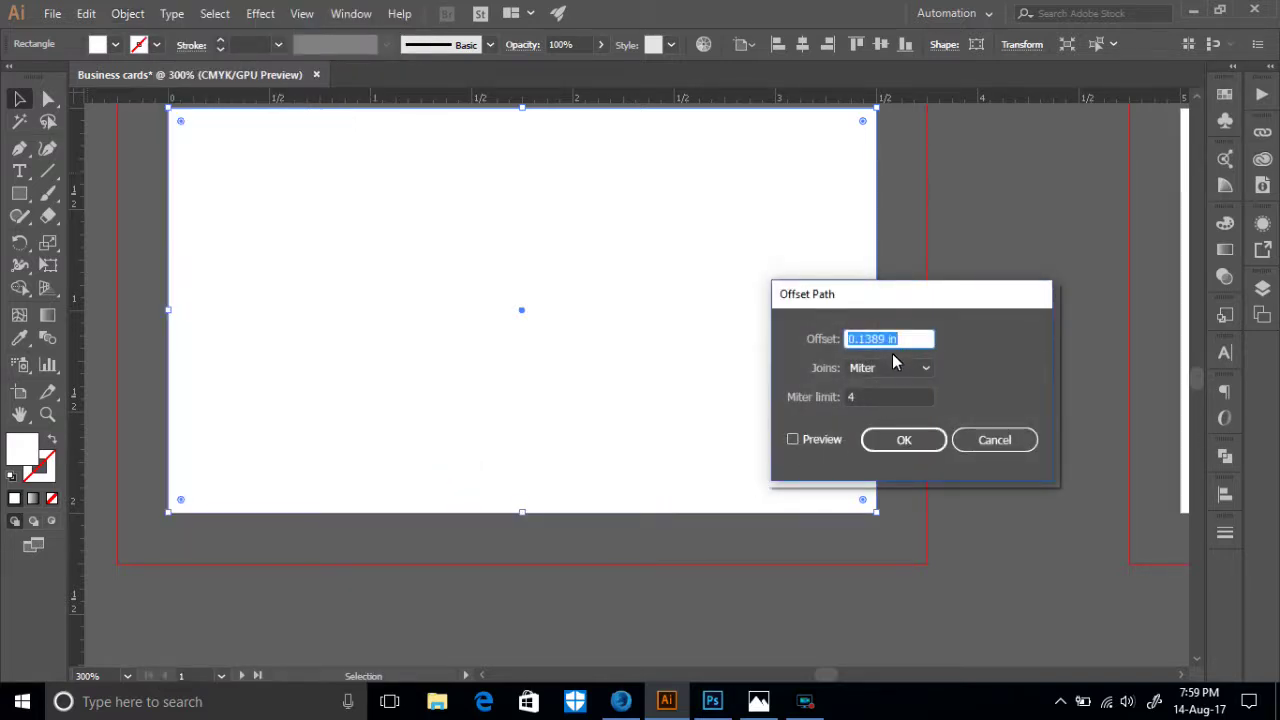
left_click_drag(904, 338, 815, 339)
key("BackSpace")
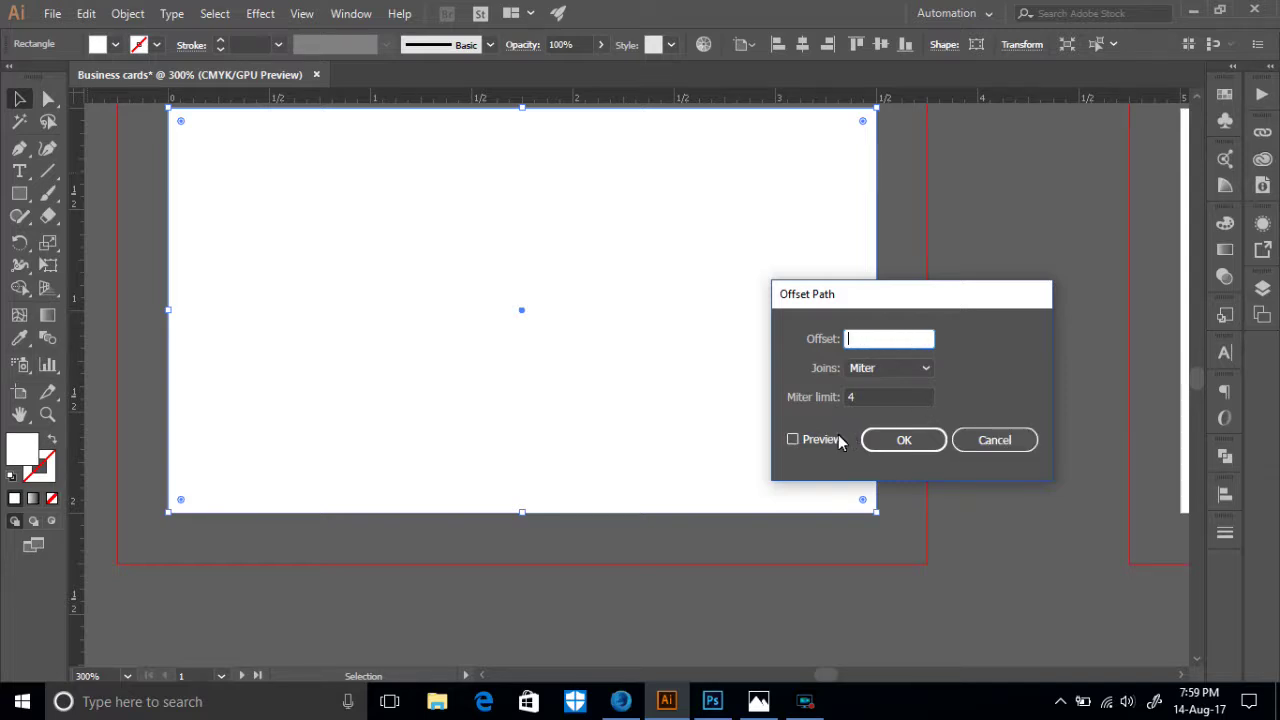
type("-.25")
left_click(893, 443)
scroll(365, 292, "up", 2)
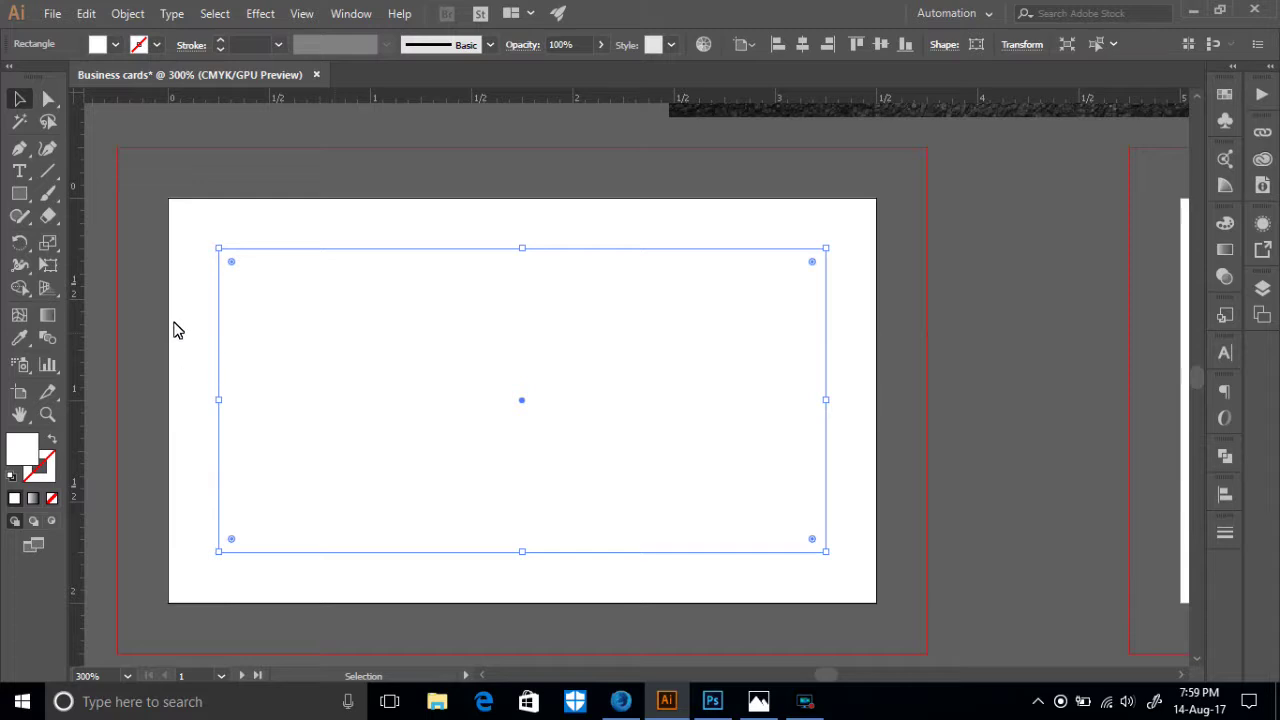
- Undo a stray move, then drag guides onto the inset rectangle's four edges plus one near the middle
left_click_drag(437, 372, 651, 360)
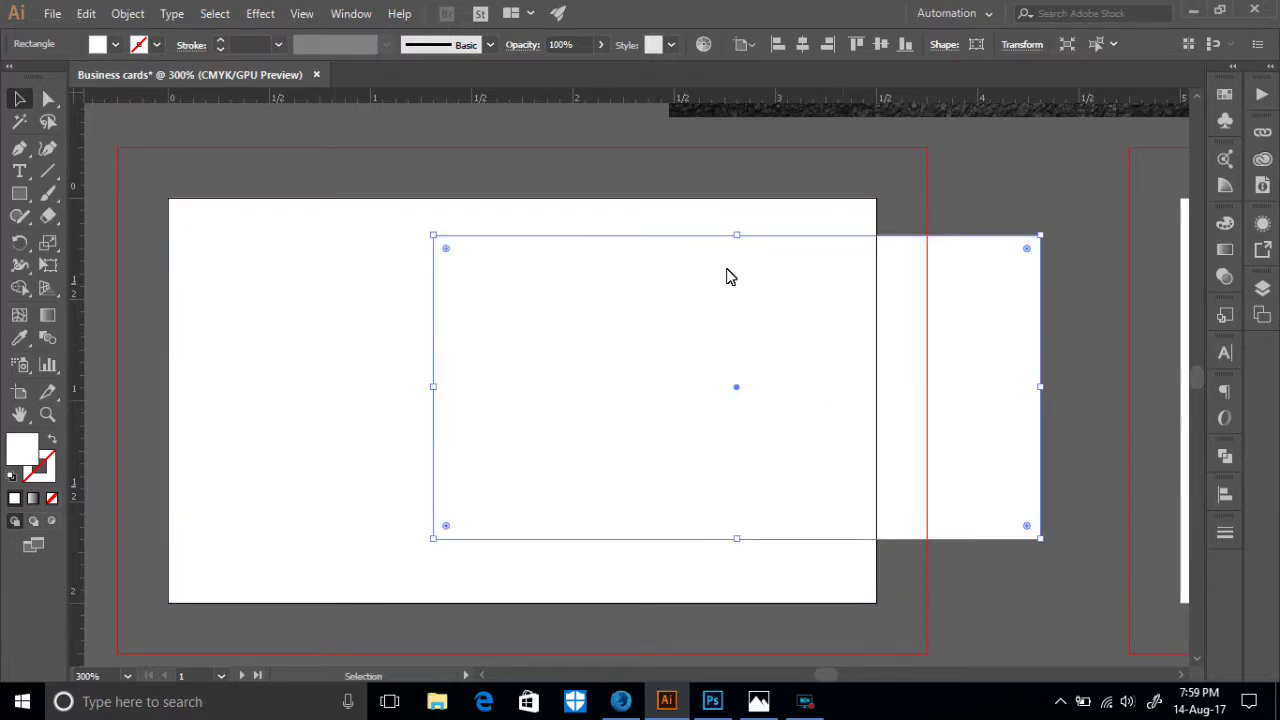
key("ctrl+z")
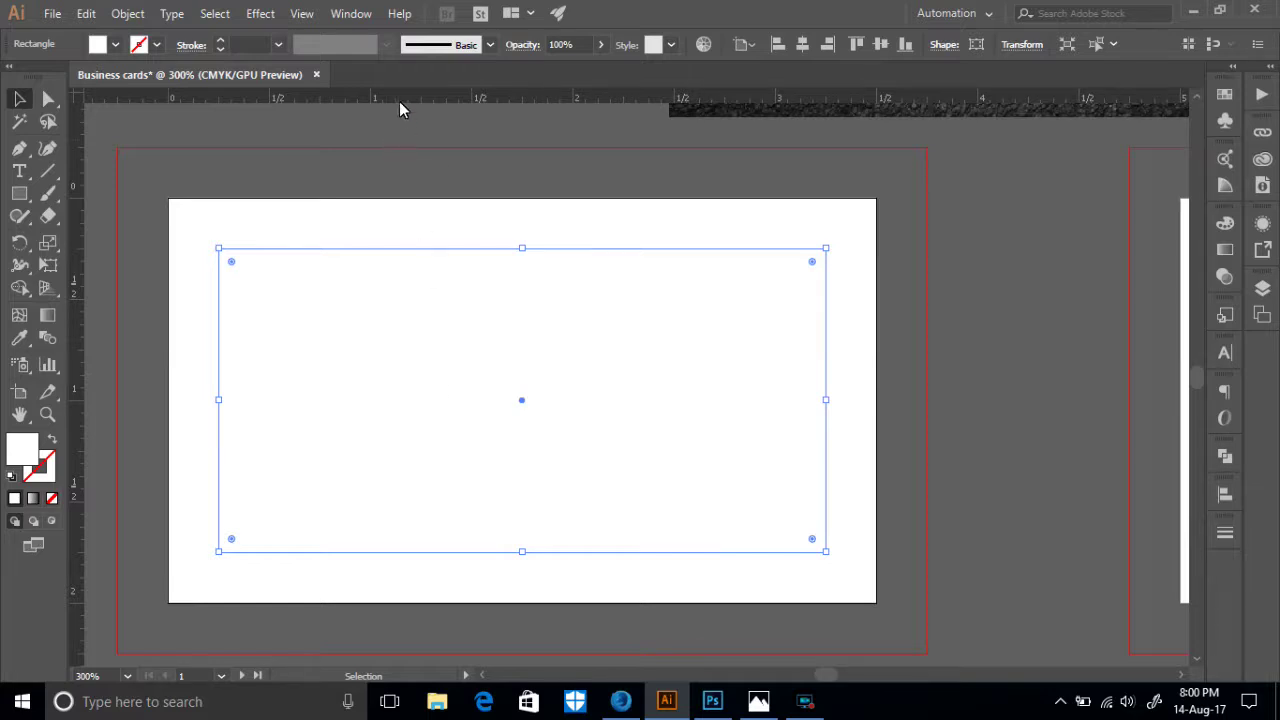
left_click_drag(399, 97, 416, 221)
left_click_drag(422, 252, 449, 249)
left_click_drag(502, 110, 543, 553)
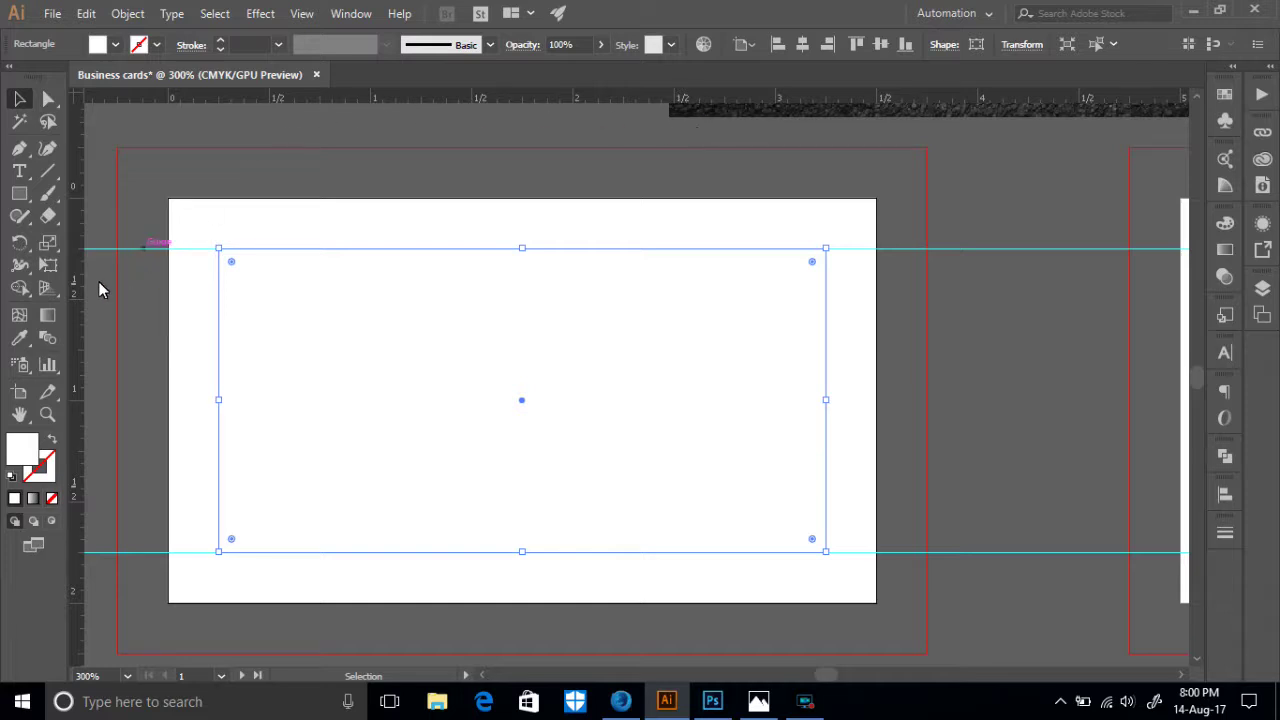
left_click_drag(81, 334, 828, 462)
left_click_drag(84, 393, 83, 395)
left_click_drag(239, 421, 219, 434)
left_click_drag(73, 371, 535, 414)
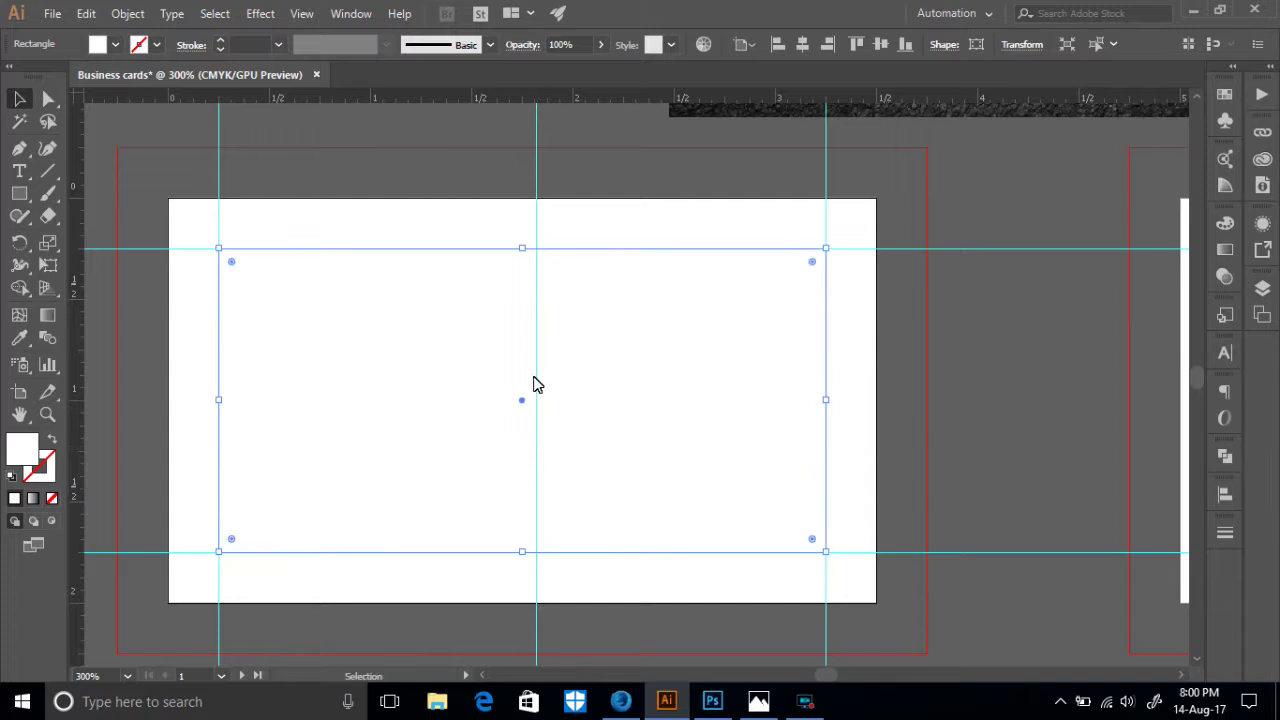
- Centre the rectangle horizontally on the artboard and unlock the guides
left_click(805, 44)
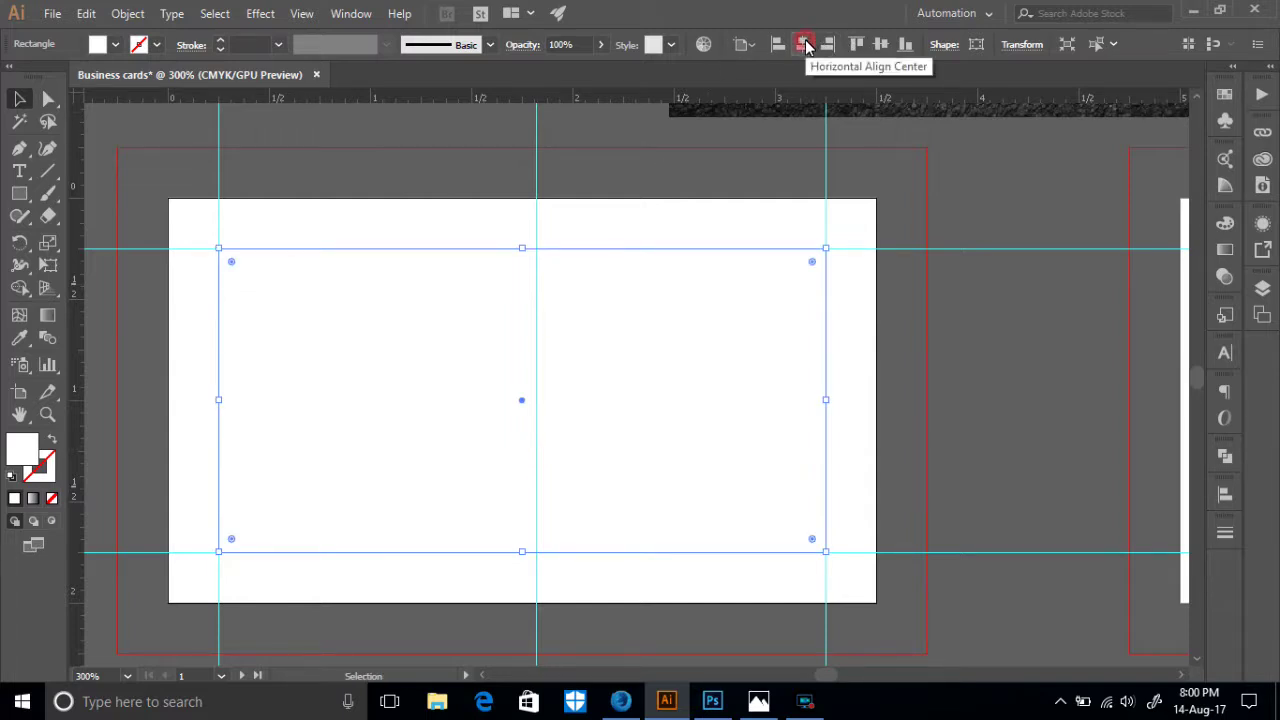
left_click(805, 44)
left_click(744, 44)
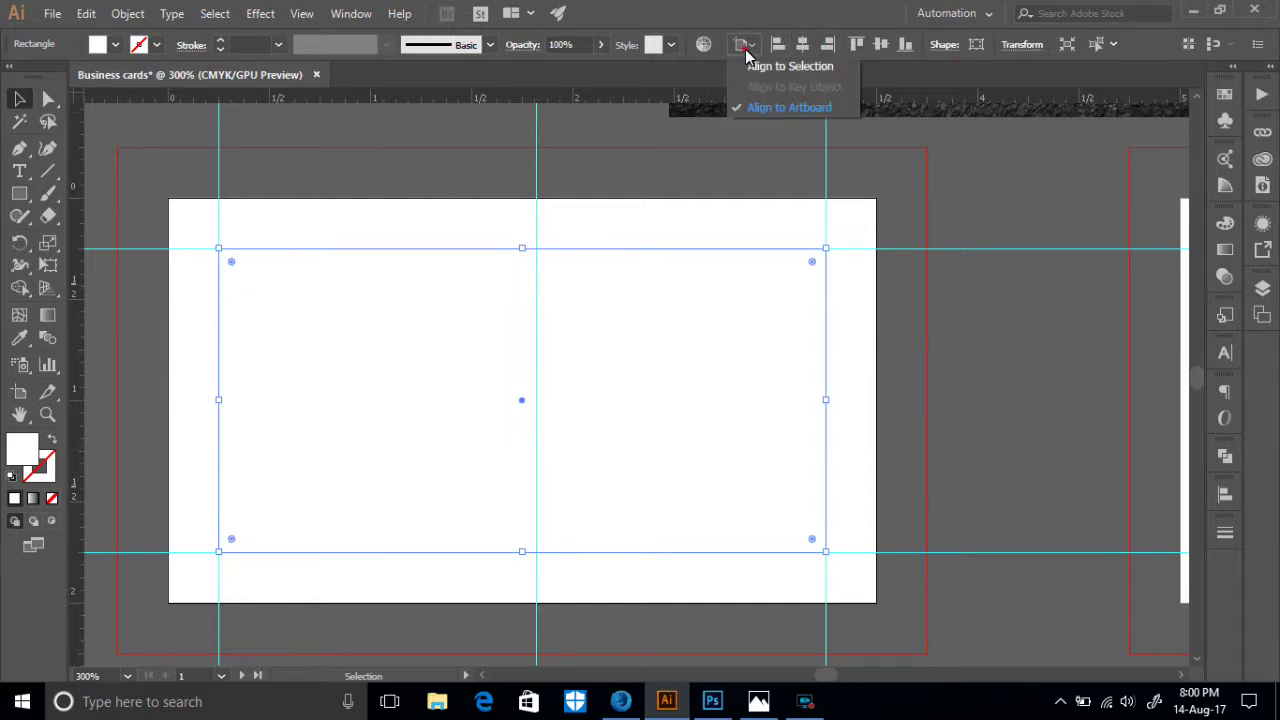
left_click(576, 180)
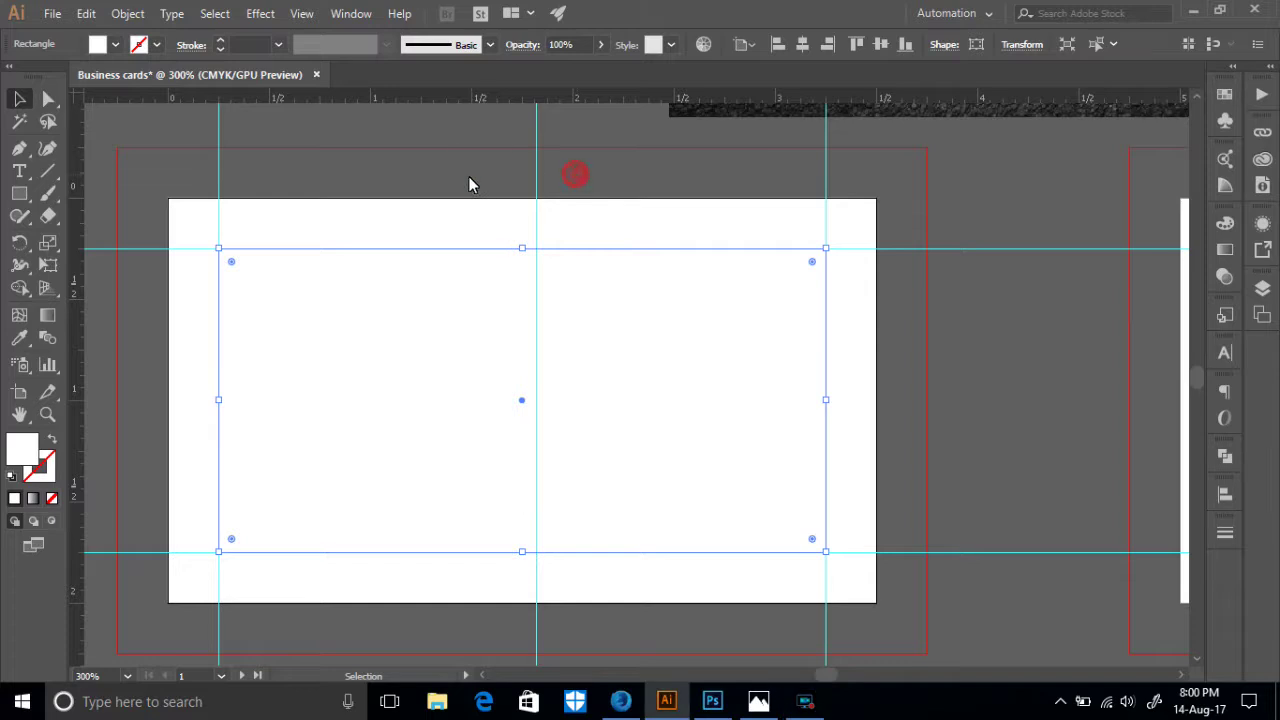
right_click(535, 147)
left_click(628, 322)
- Centre the middle vertical guide on the card and add a vertically centred horizontal guide
left_click(572, 168)
left_click(800, 45)
left_click(565, 180)
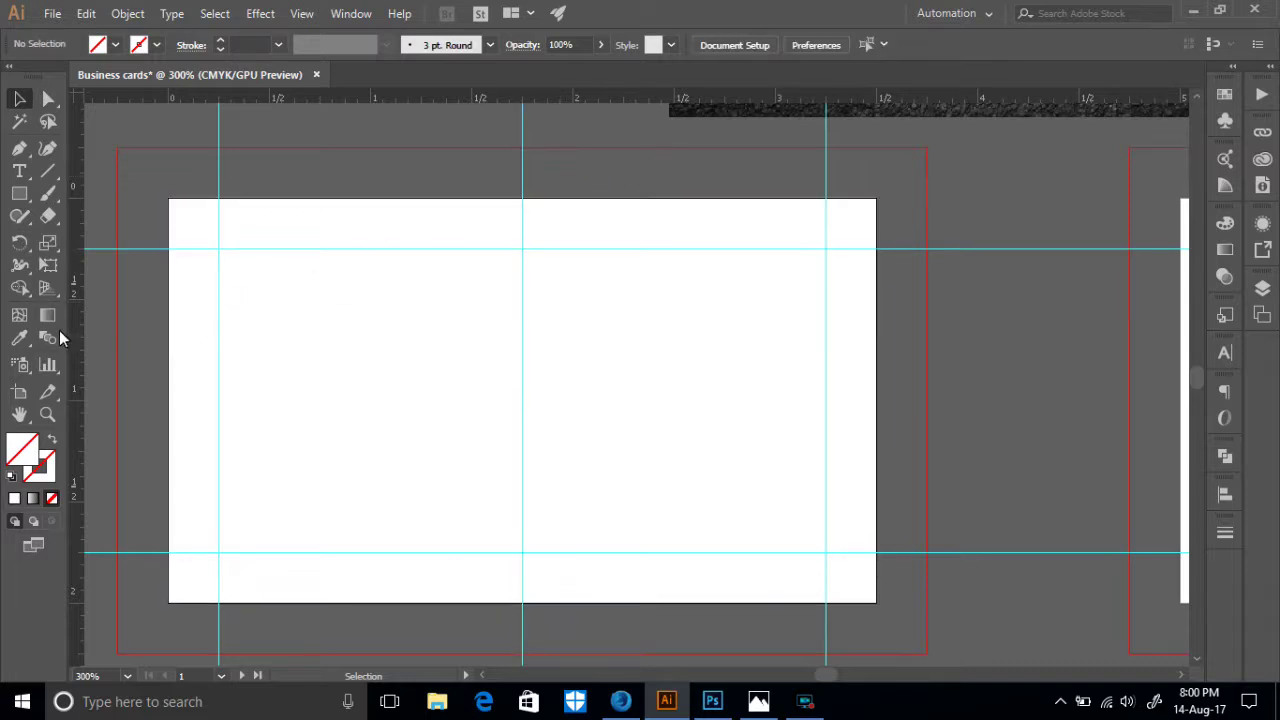
left_click_drag(305, 96, 356, 397)
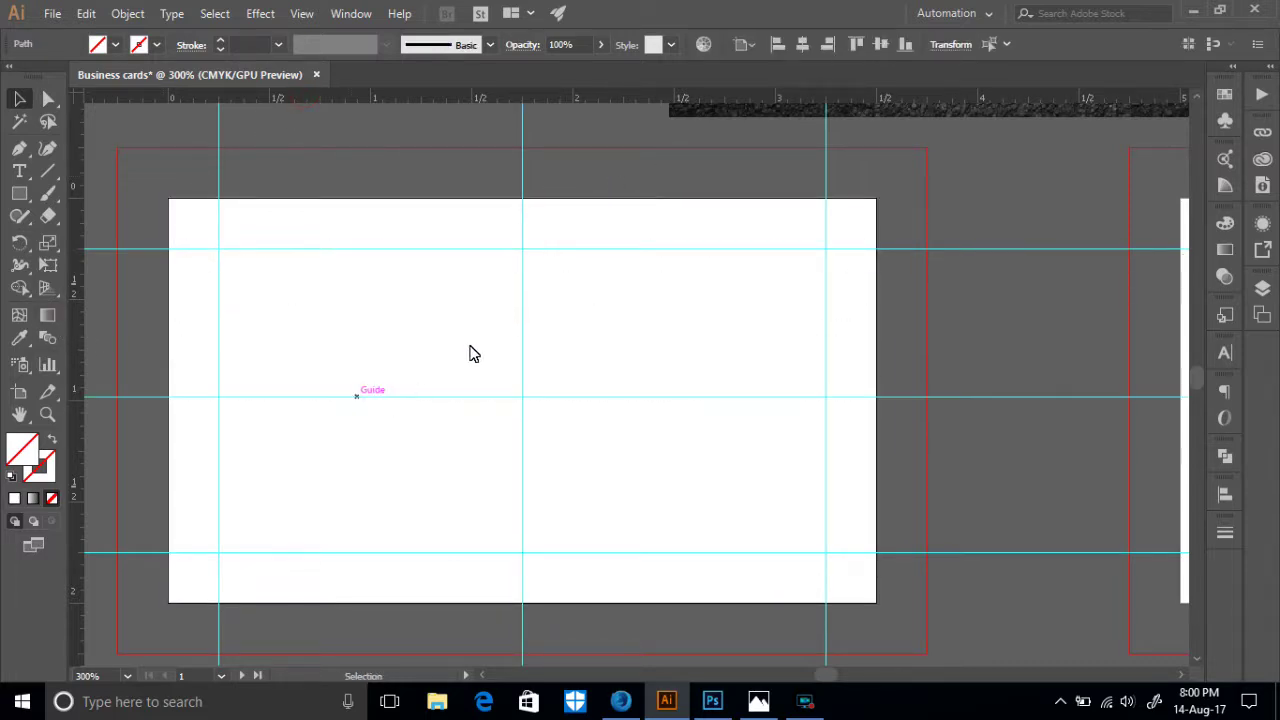
left_click(880, 44)
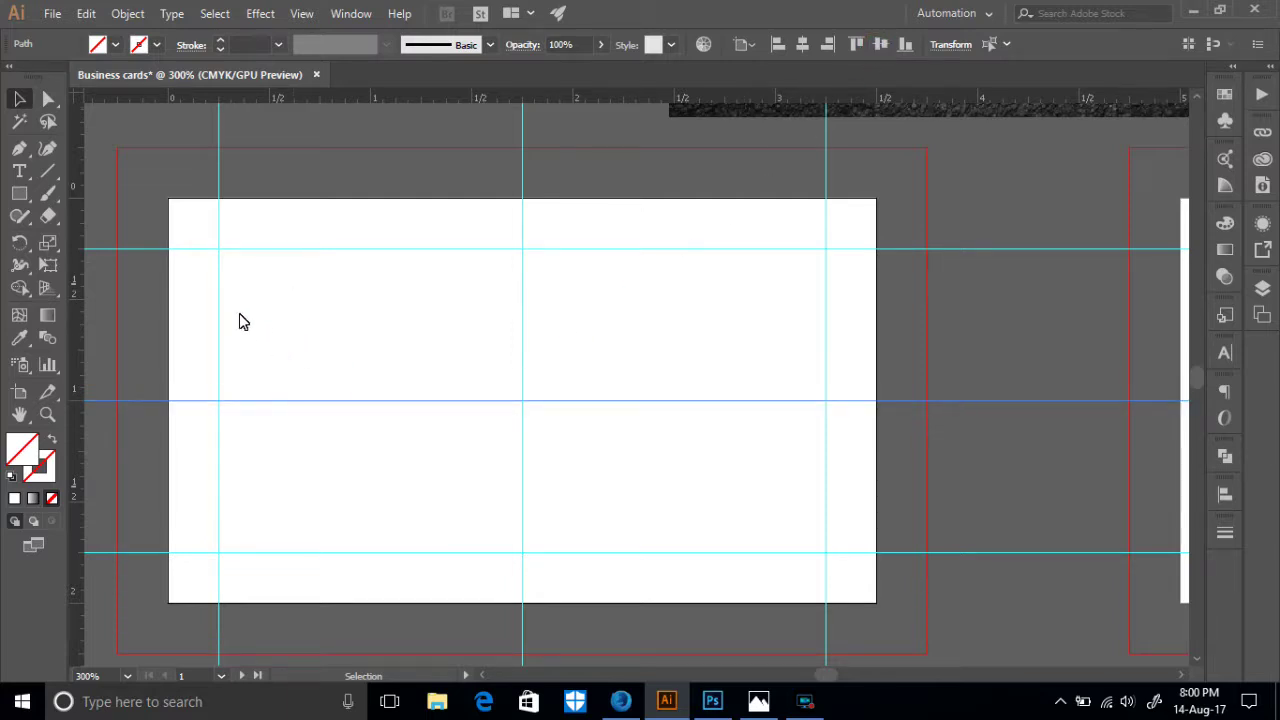
left_click(96, 196)
- Toggle between Direct and regular selection, ending with the full-size card rectangle selected
left_click(354, 299)
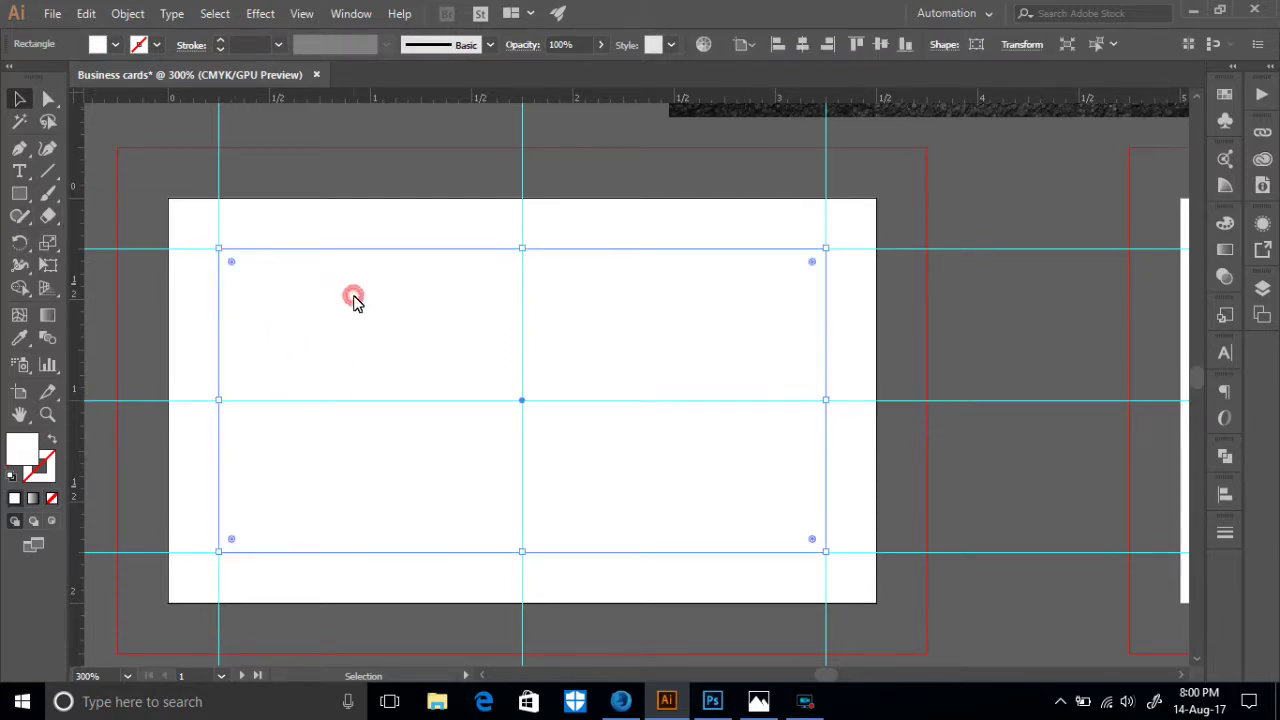
key("a")
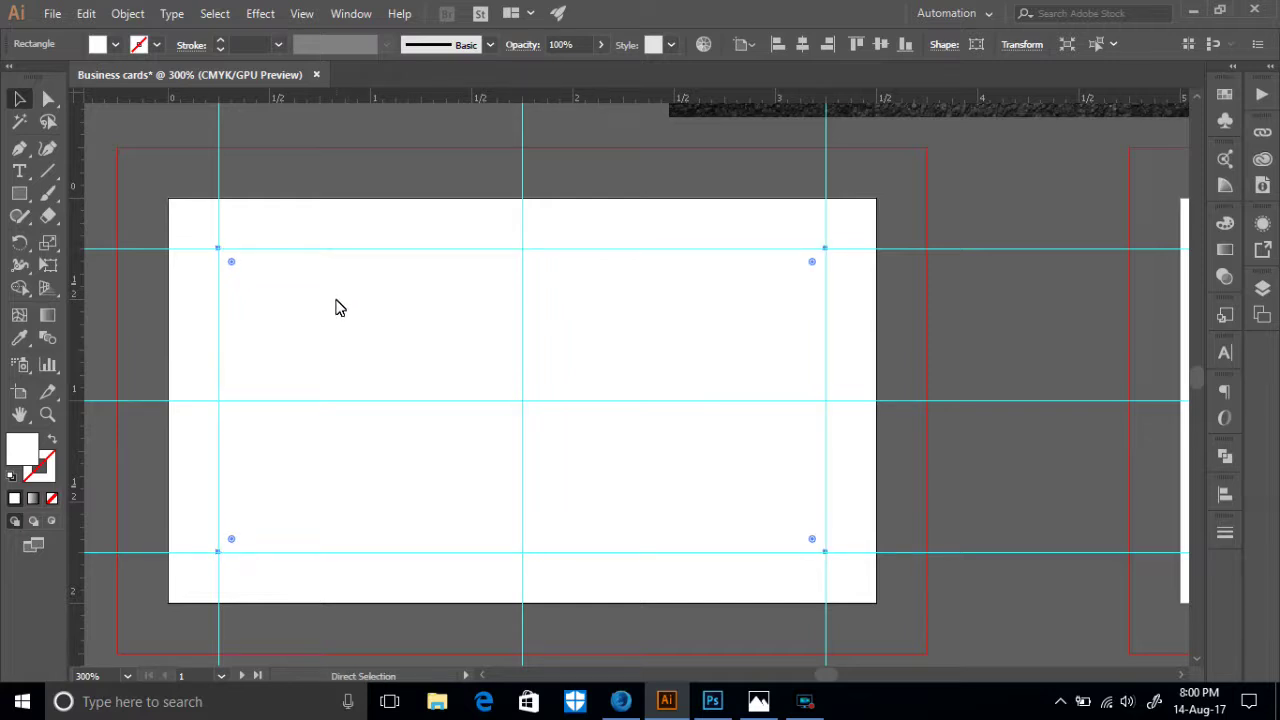
key("v")
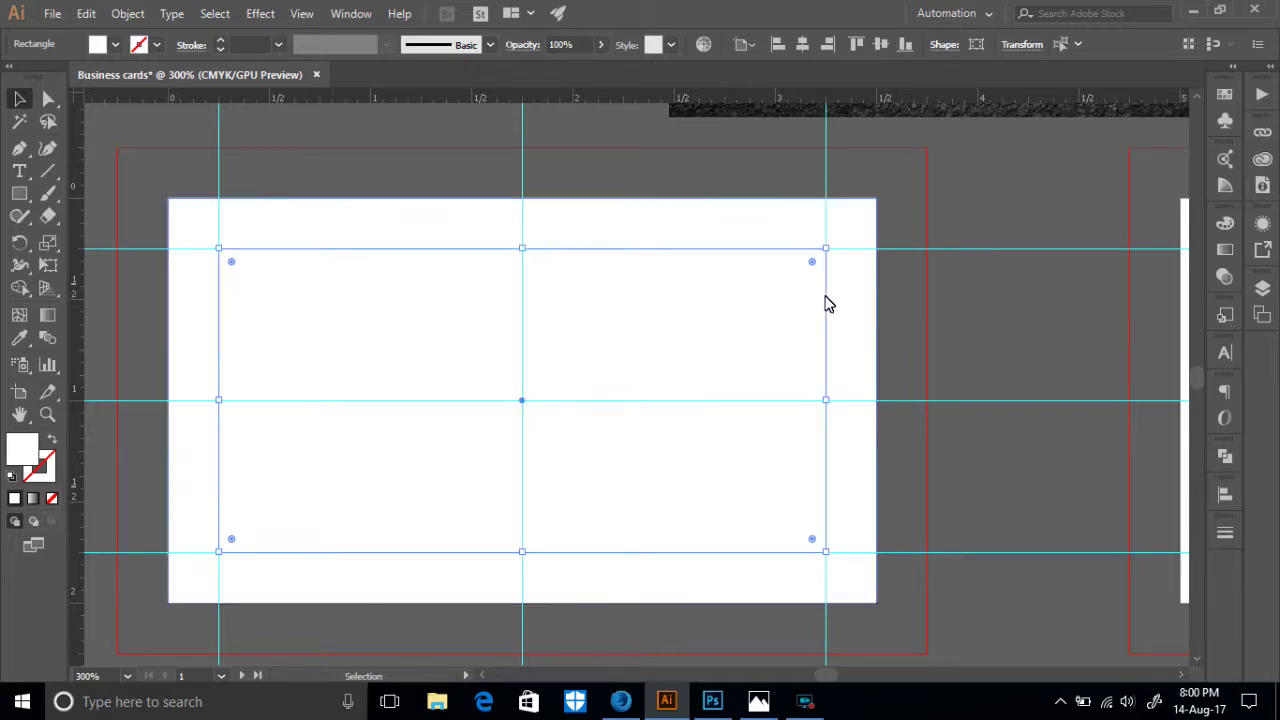
left_click(1012, 306)
left_click(720, 303)
left_click(888, 316)
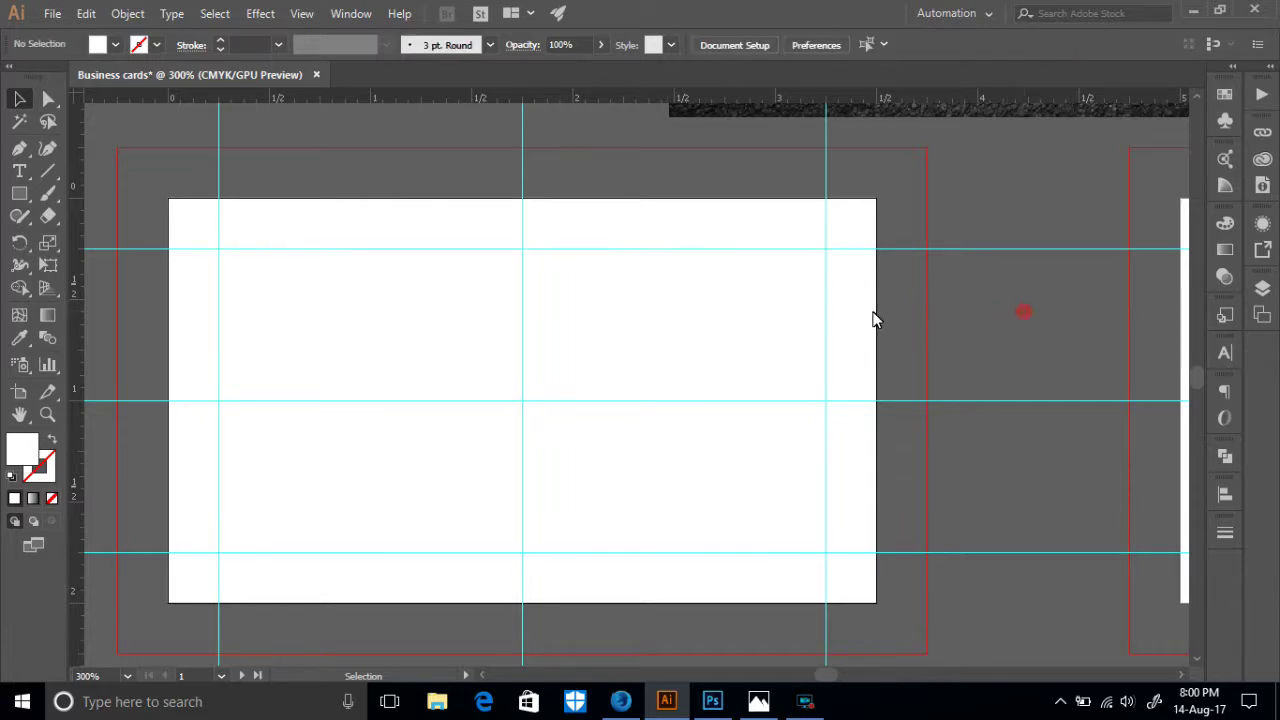
left_click(854, 314)
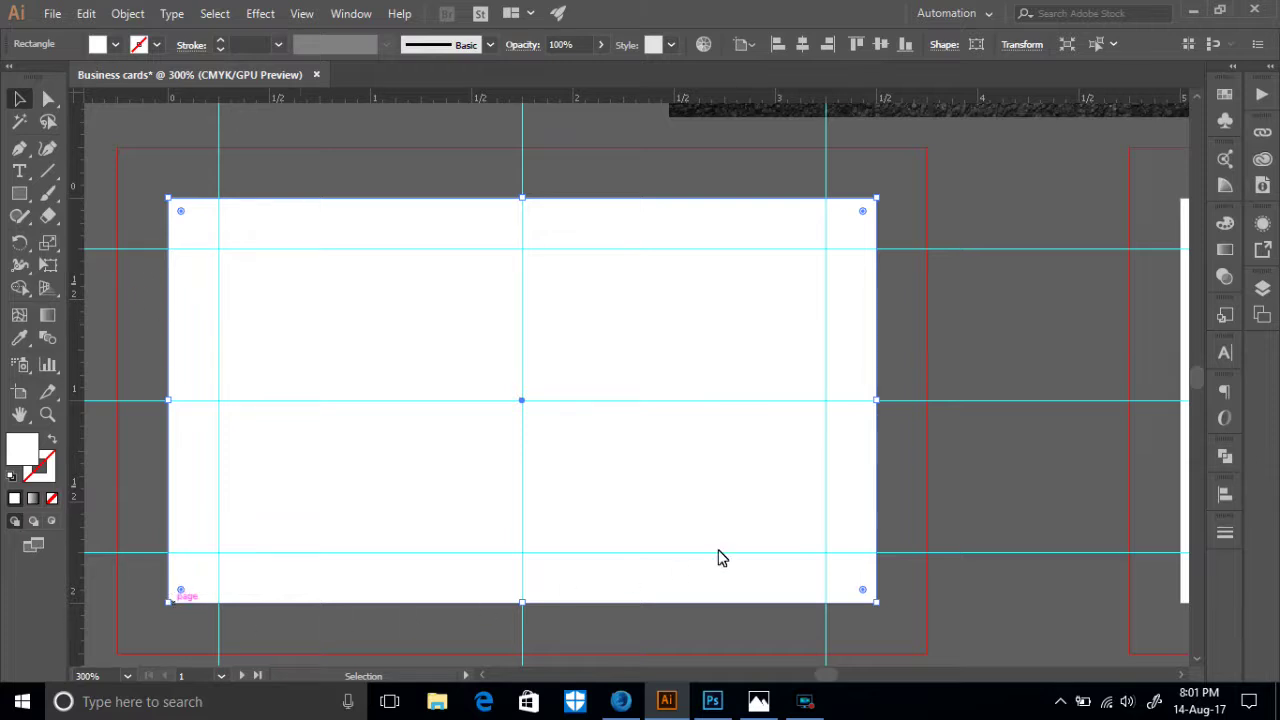
- Offset the card path outward by 0.25 in with Preview, then select the rectangle on the inner guides
left_click(125, 13)
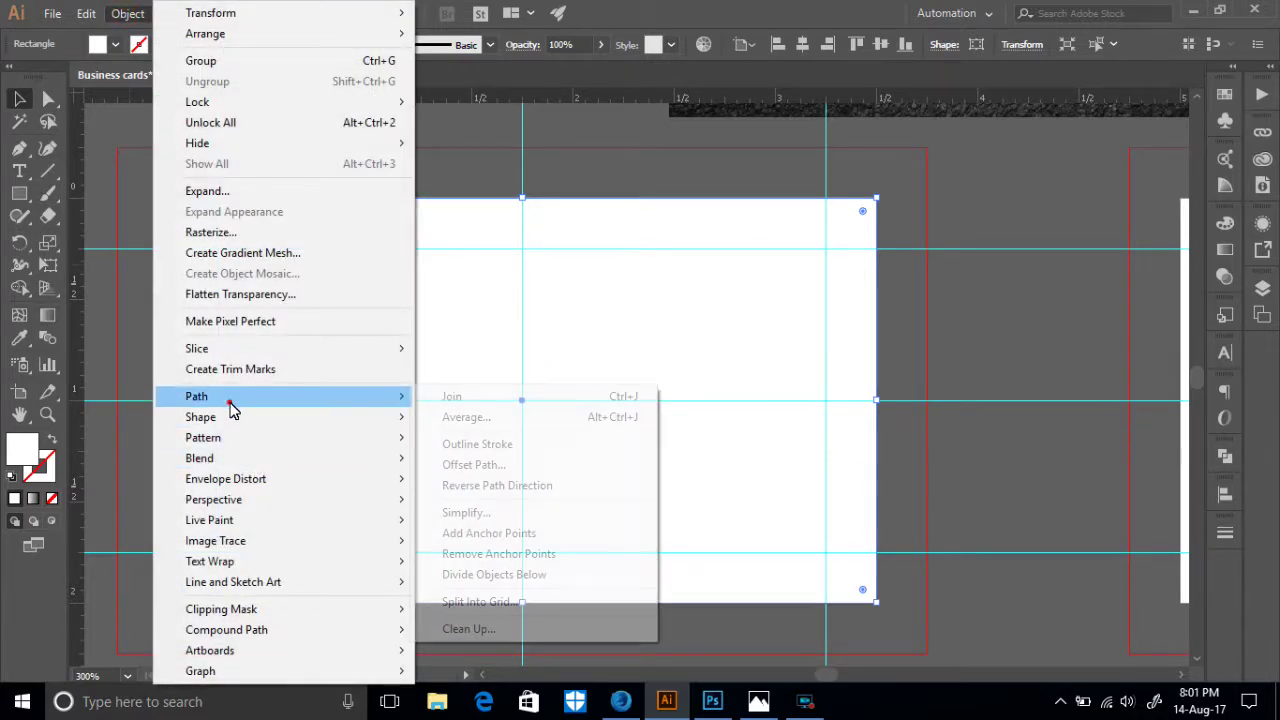
mouse_move(168, 396)
left_click(485, 467)
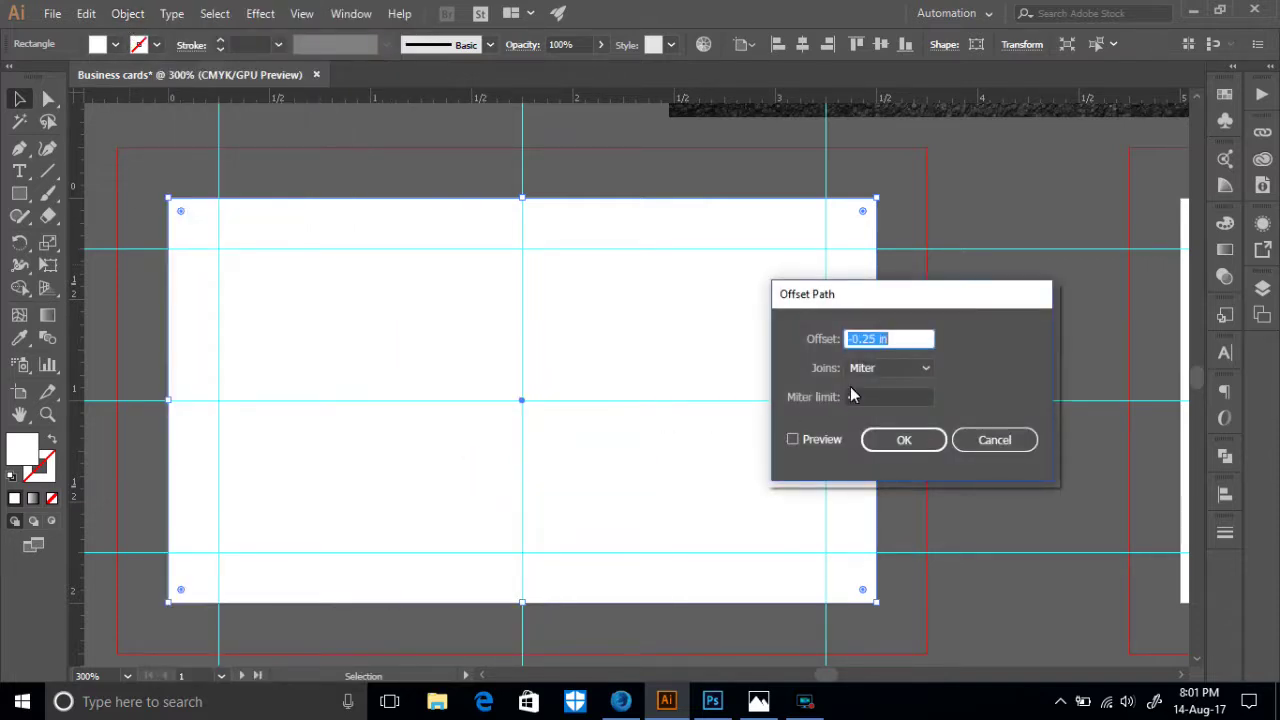
left_click(857, 342)
key("BackSpace")
left_click(794, 441)
left_click(906, 440)
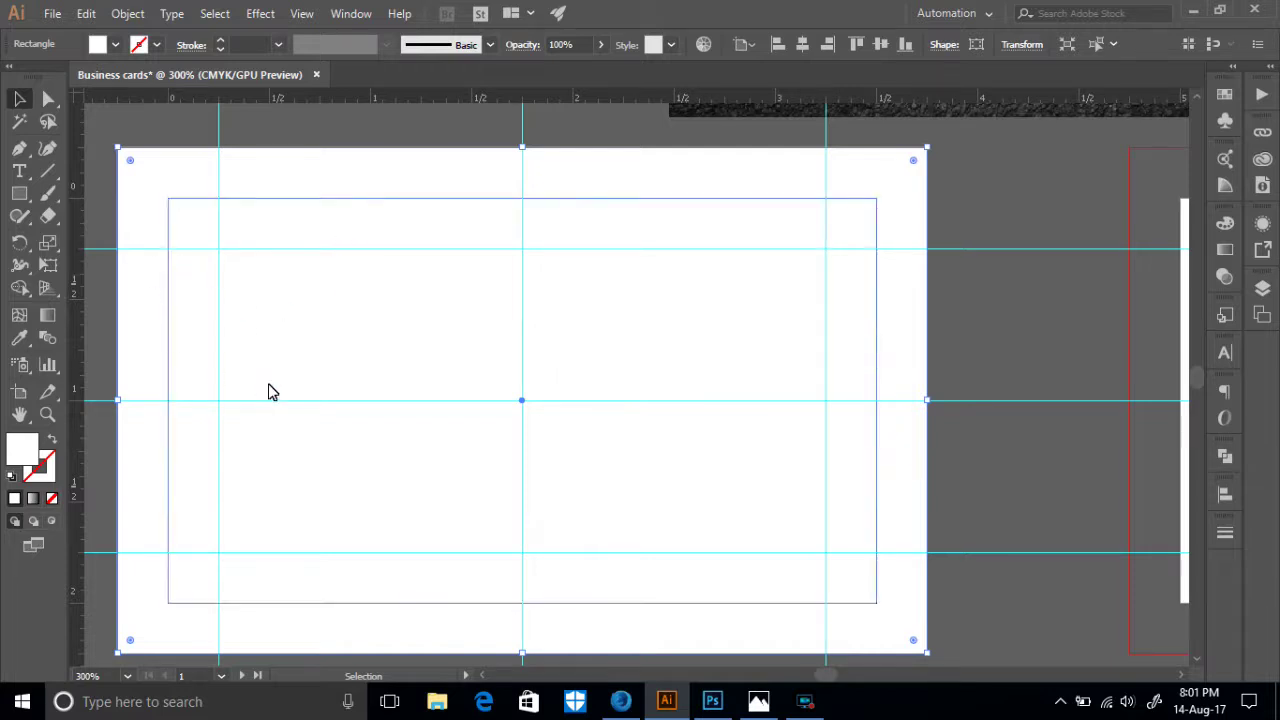
left_click(177, 275)
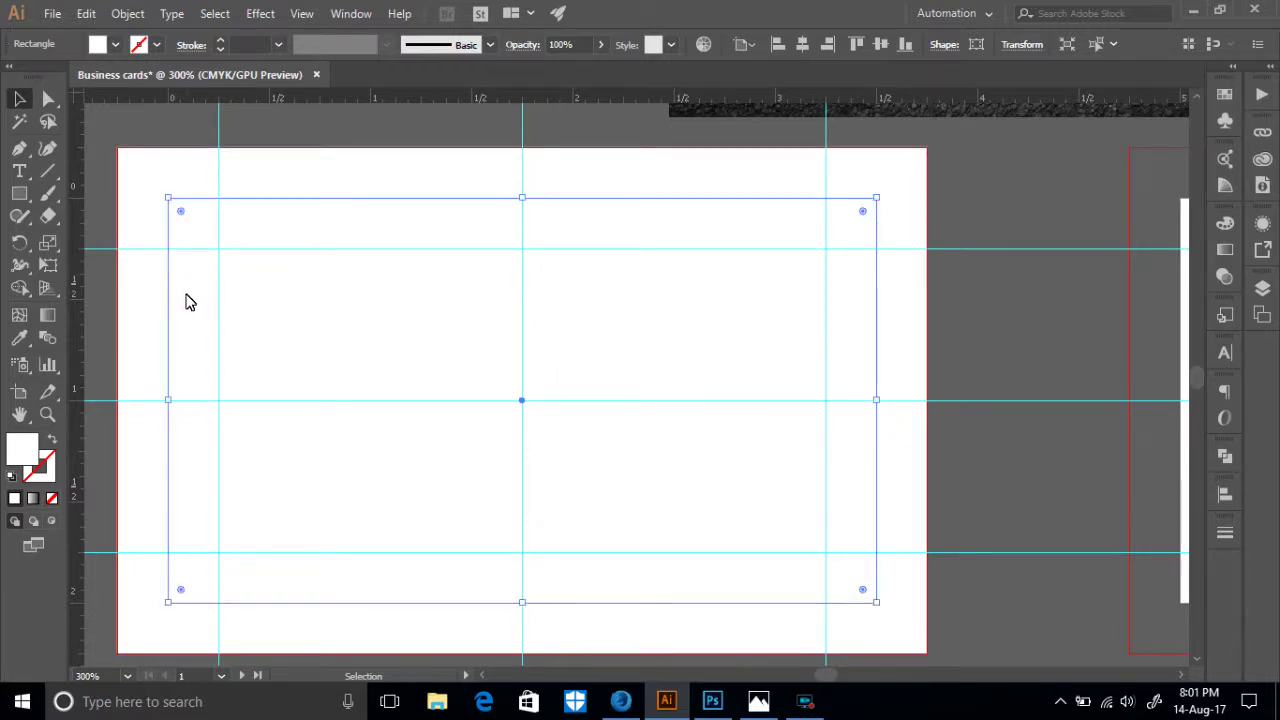
left_click(190, 291)
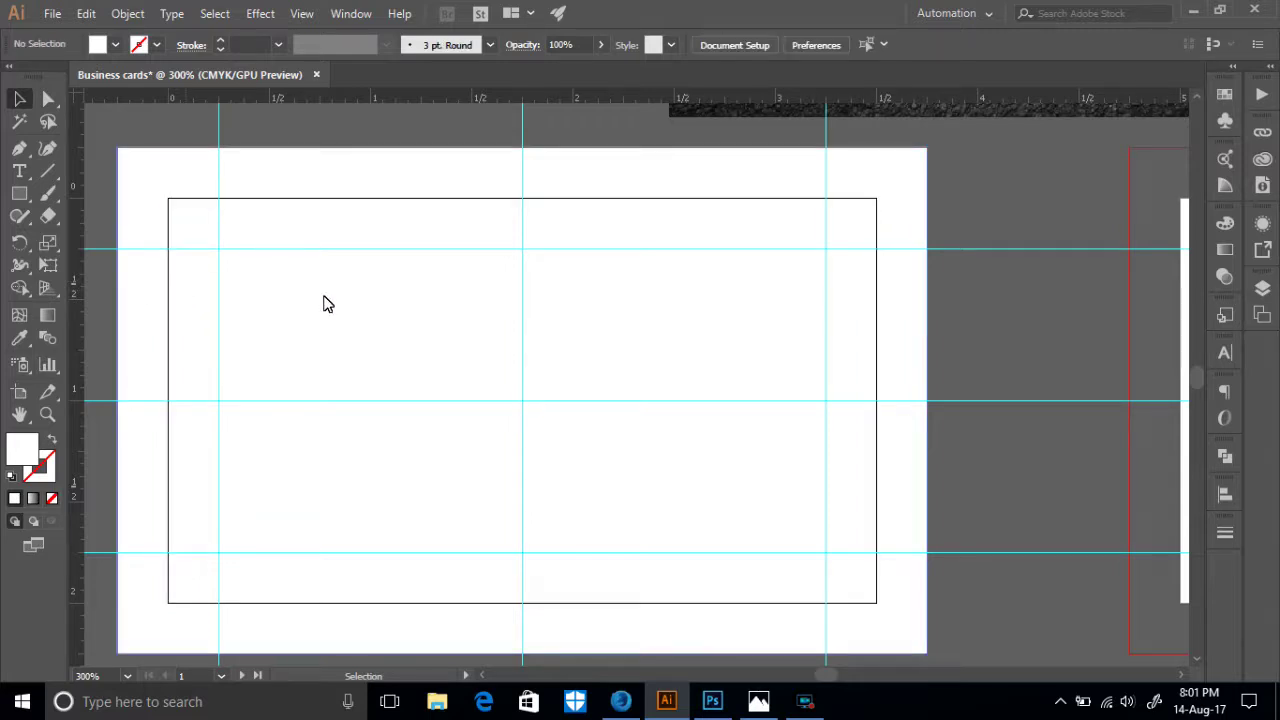
left_click(428, 336)
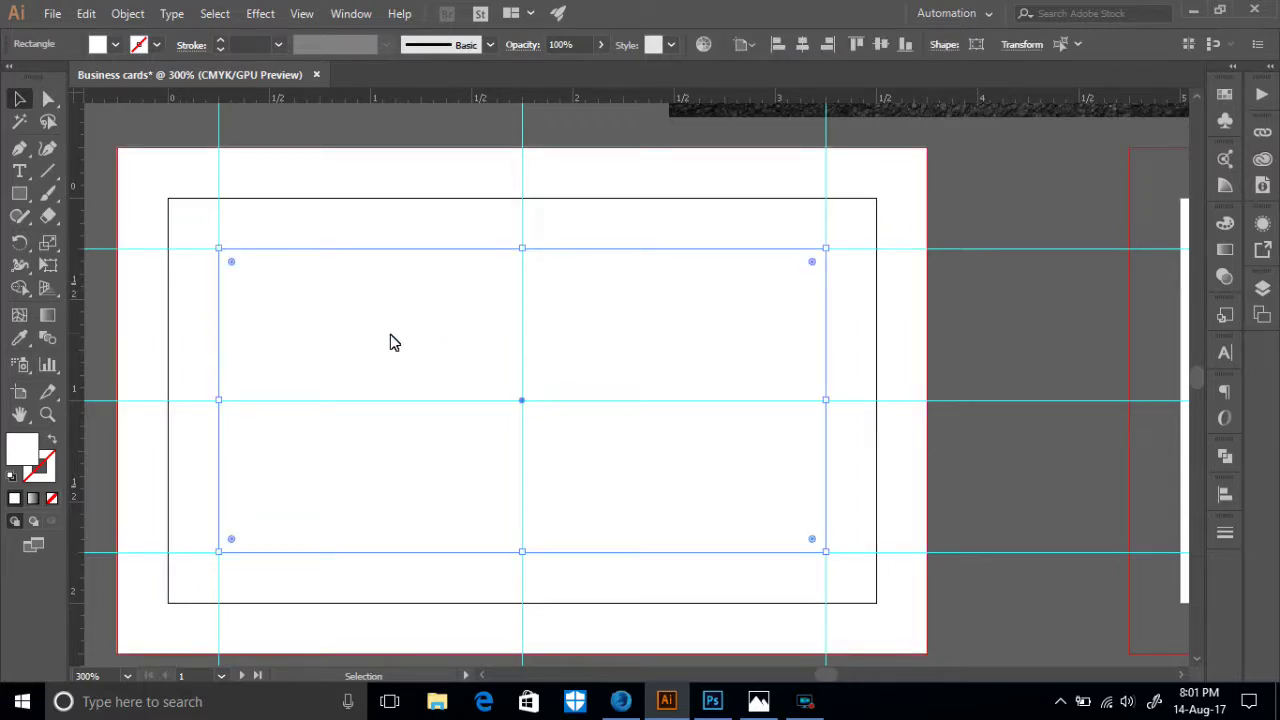
- Delete the inner rectangle from the first card, zoom to 100% and select everything
key("Delete")
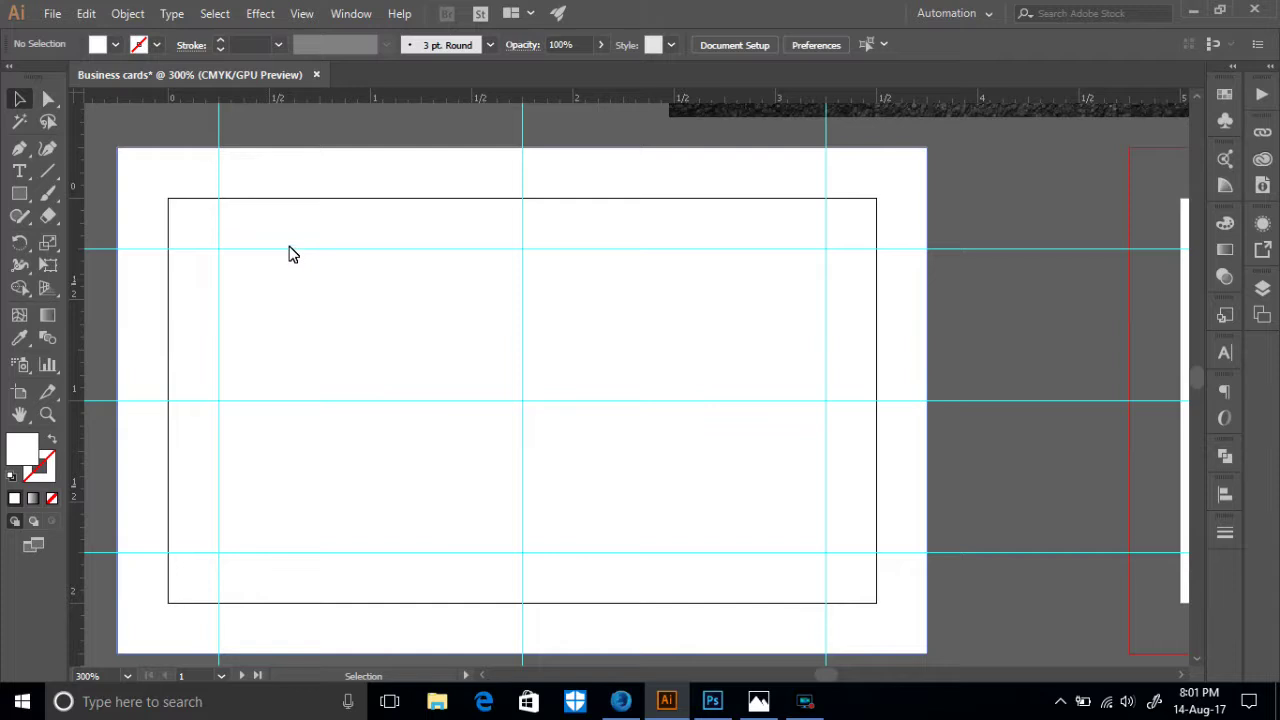
right_click(993, 226)
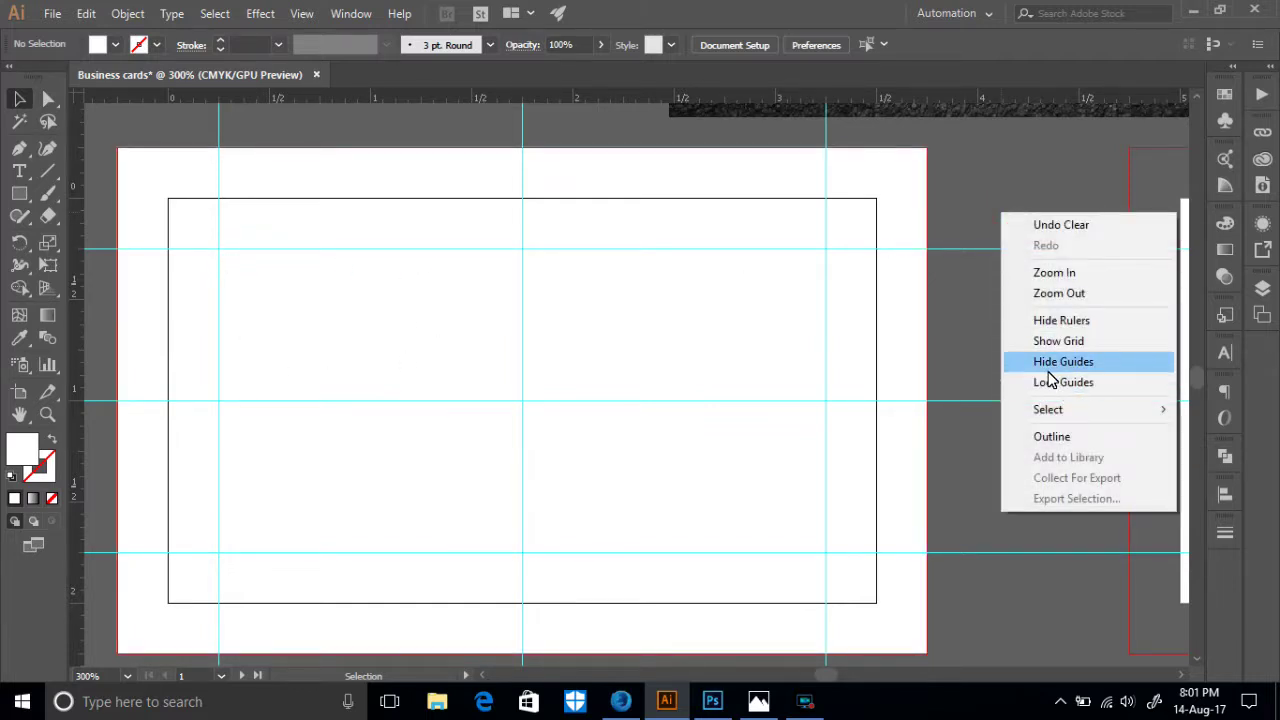
left_click(981, 197)
key("ctrl+1")
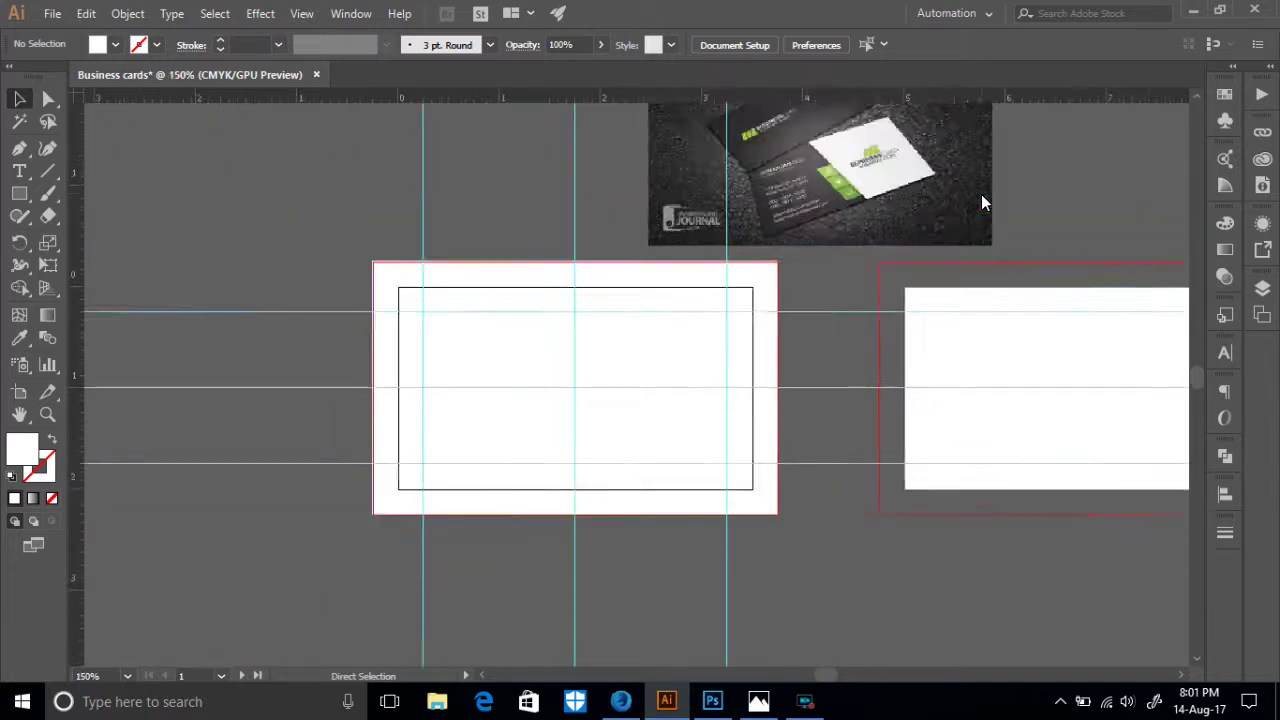
left_click(752, 573)
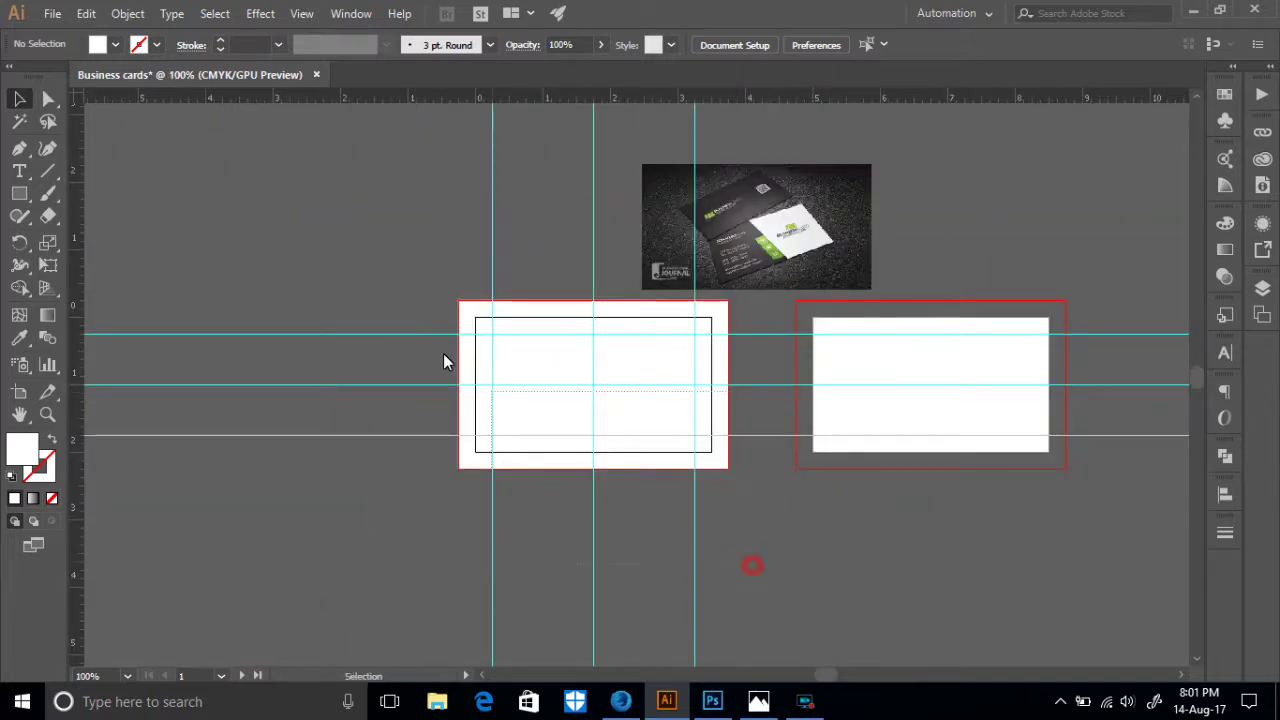
key("ctrl+a")
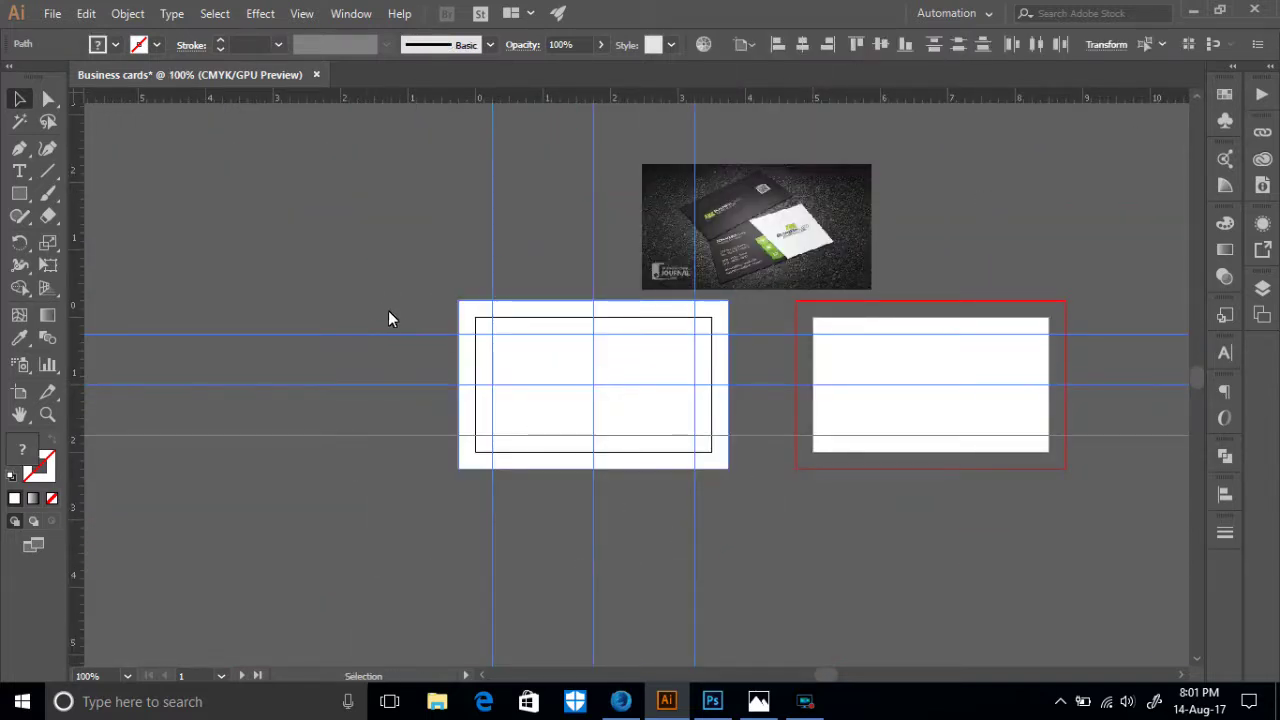
- Deselect the card background and duplicate the guides and margin frame 5 in right
left_click(466, 361, "shift")
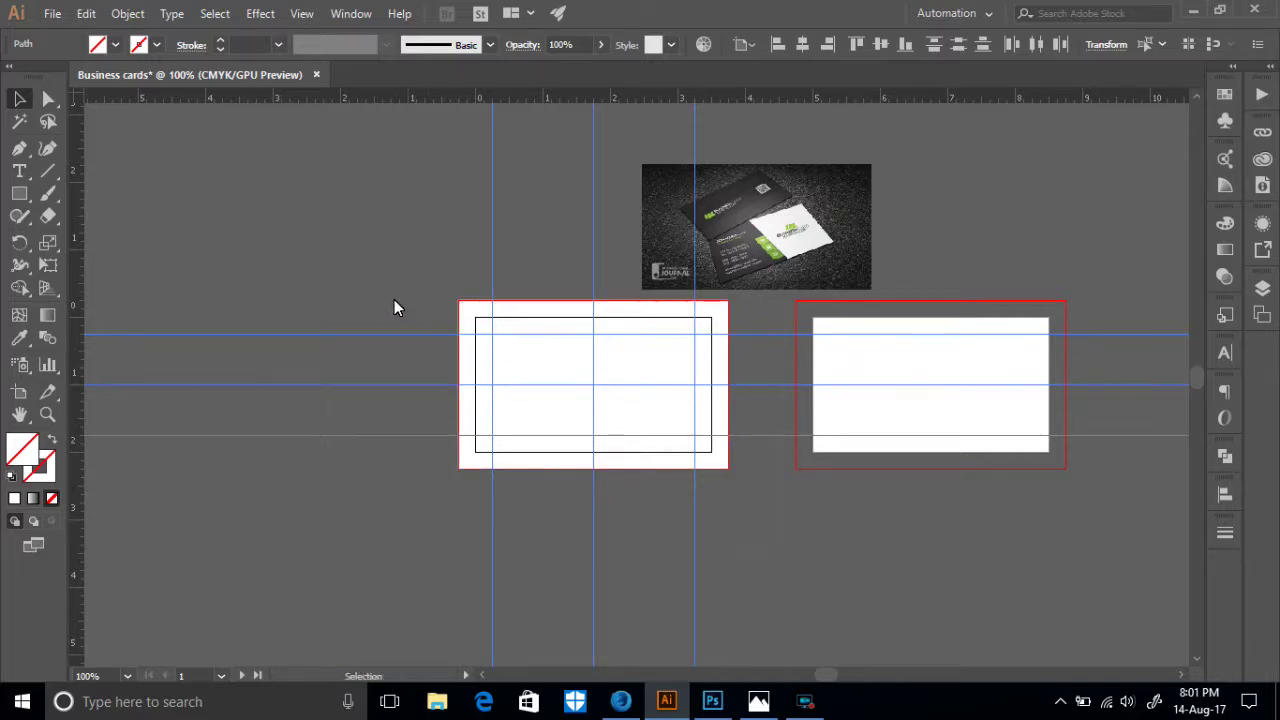
left_click_drag(475, 369, 809, 386)
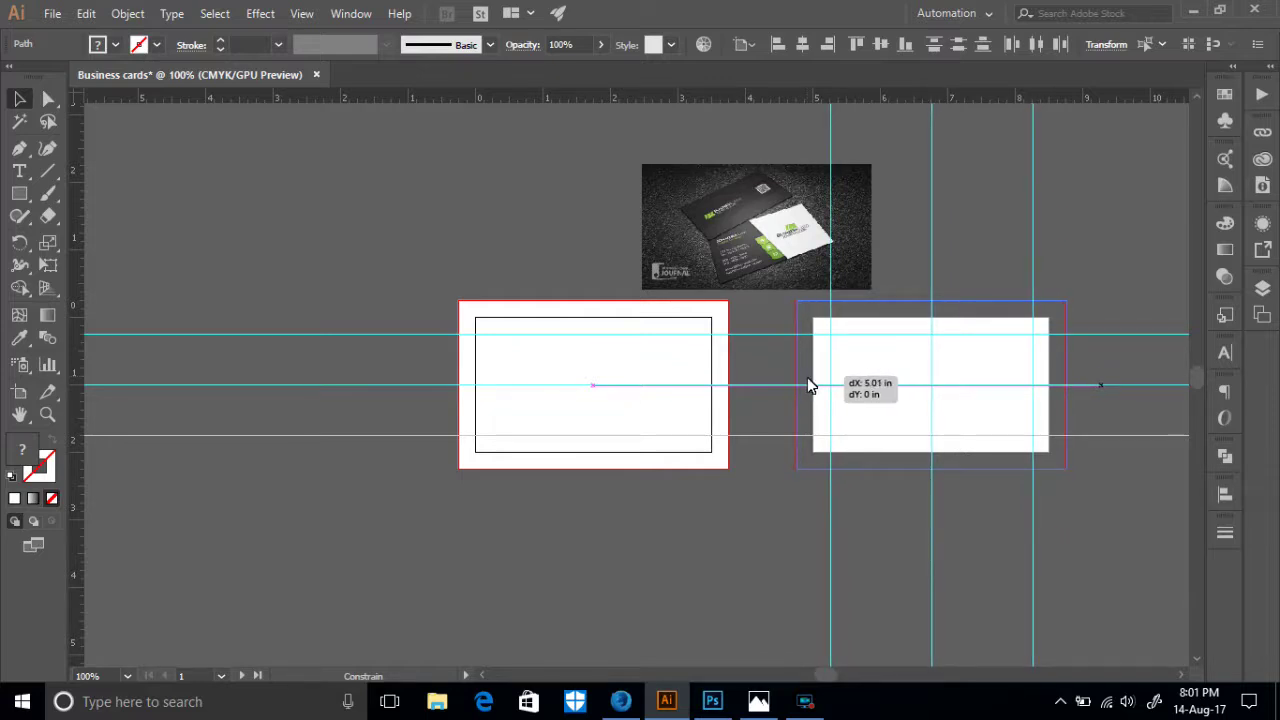
left_click_drag(808, 380, 806, 381)
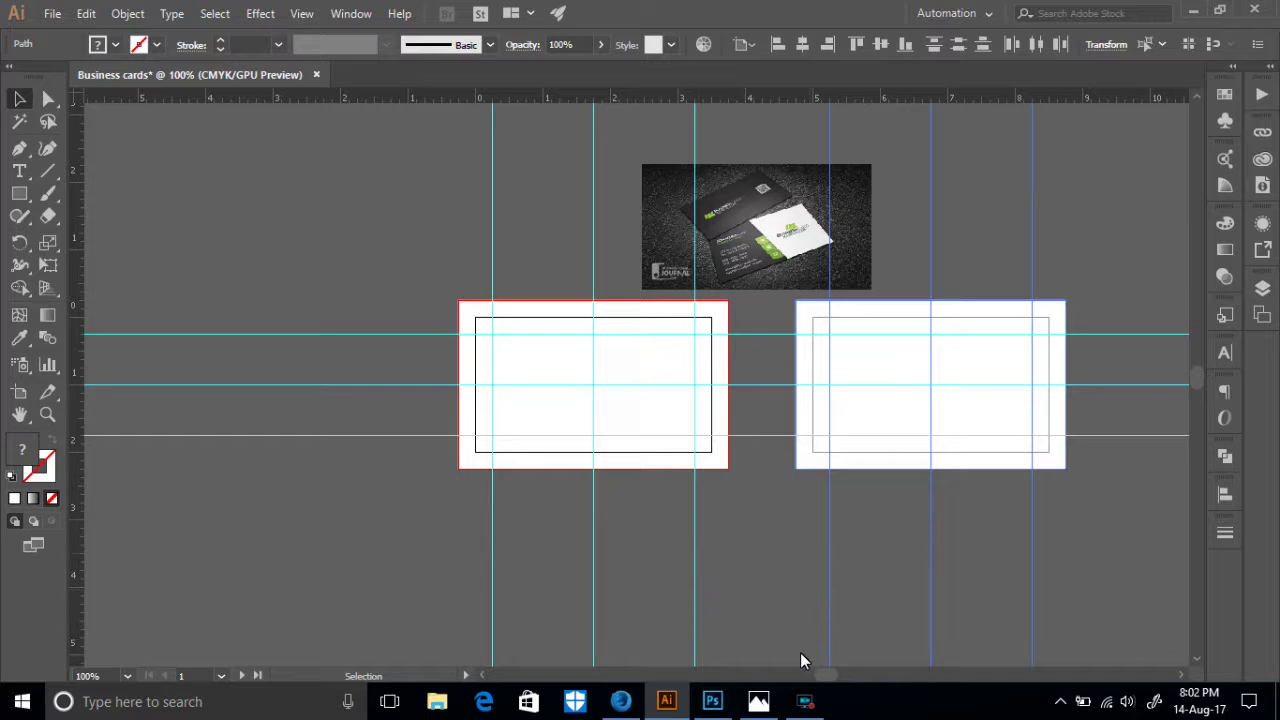
- Pause the recording from the Screen Recorder's taskbar controls
mouse_move(805, 701)
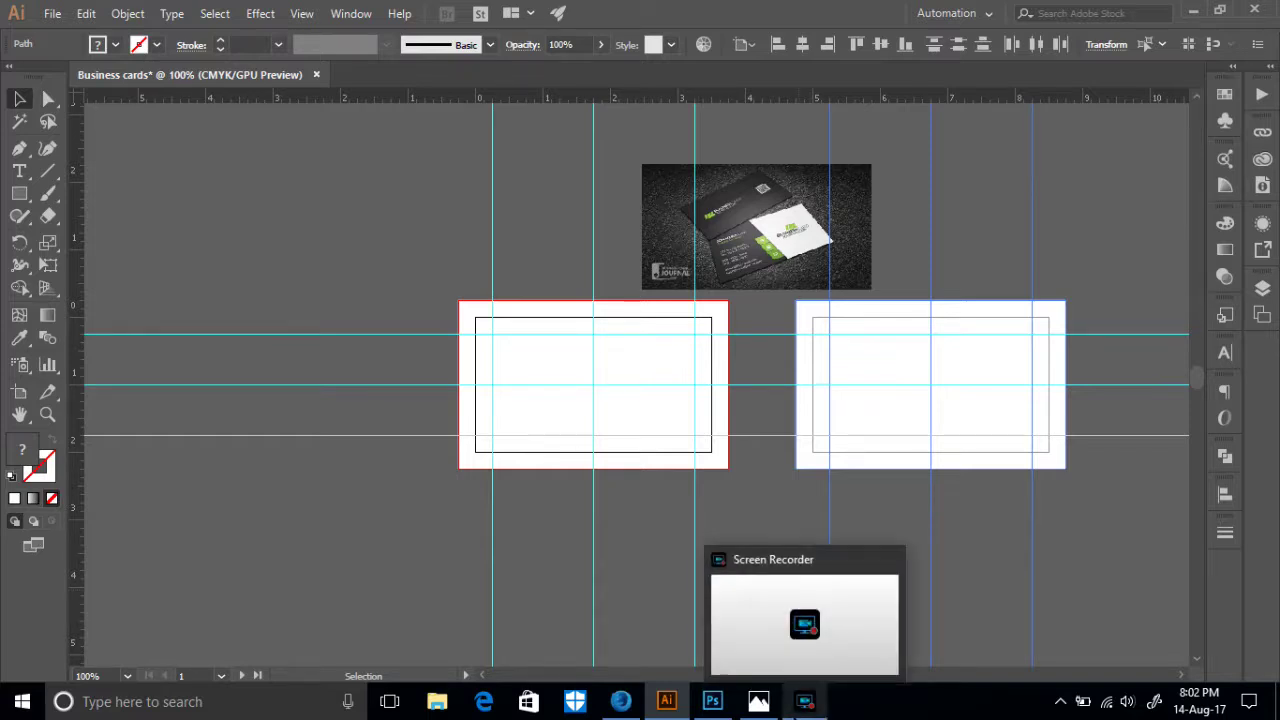
left_click(800, 701)
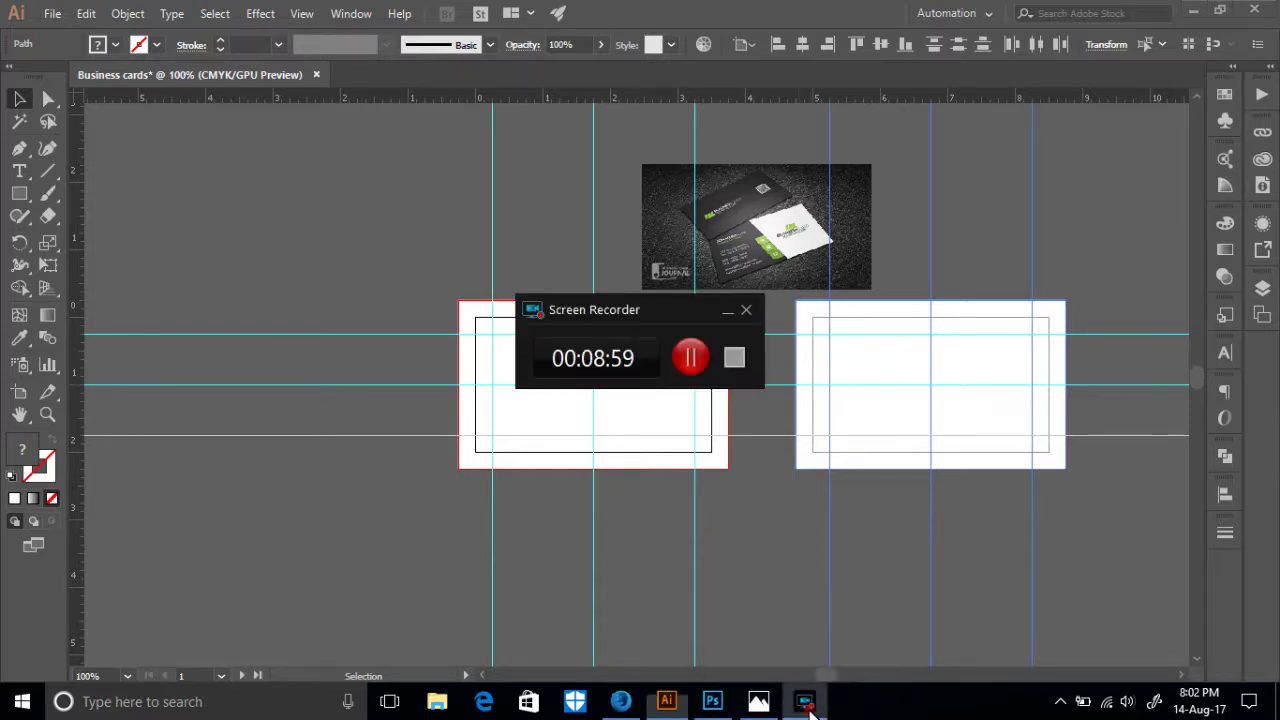
left_click(701, 360)
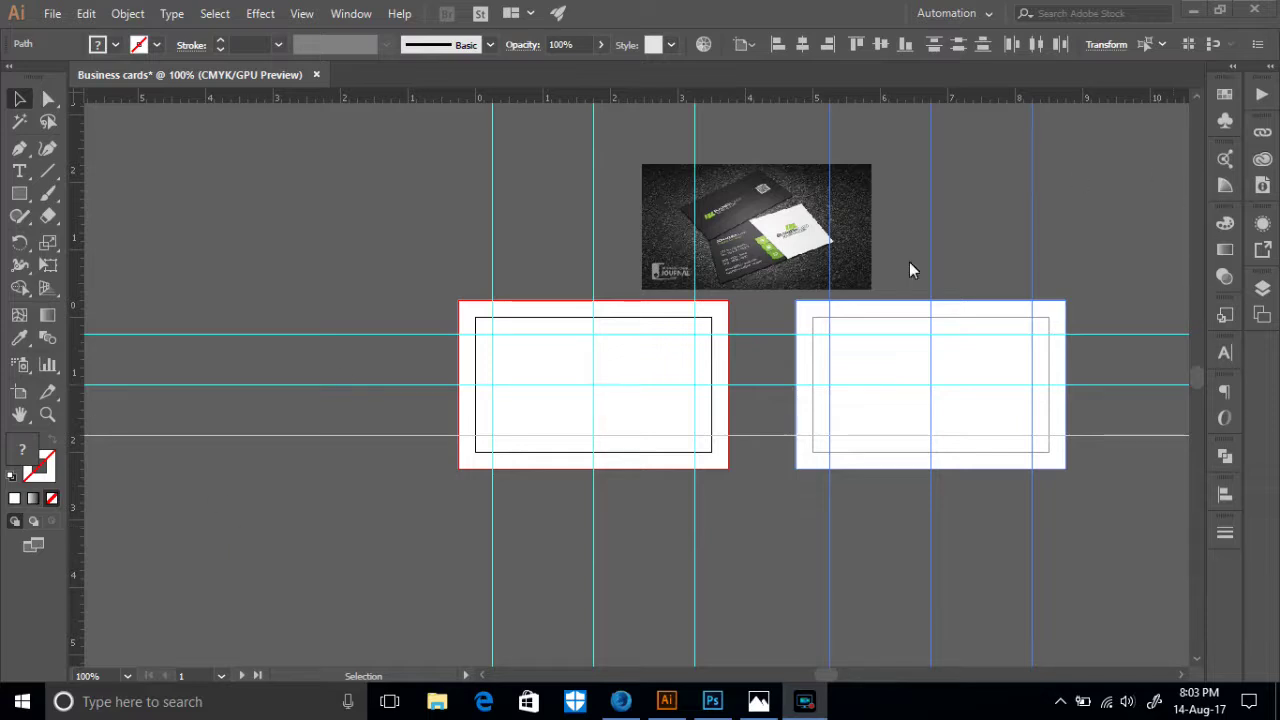
- Zoom and pan until the dark reference card photo fills the view
key("ctrl+plus")
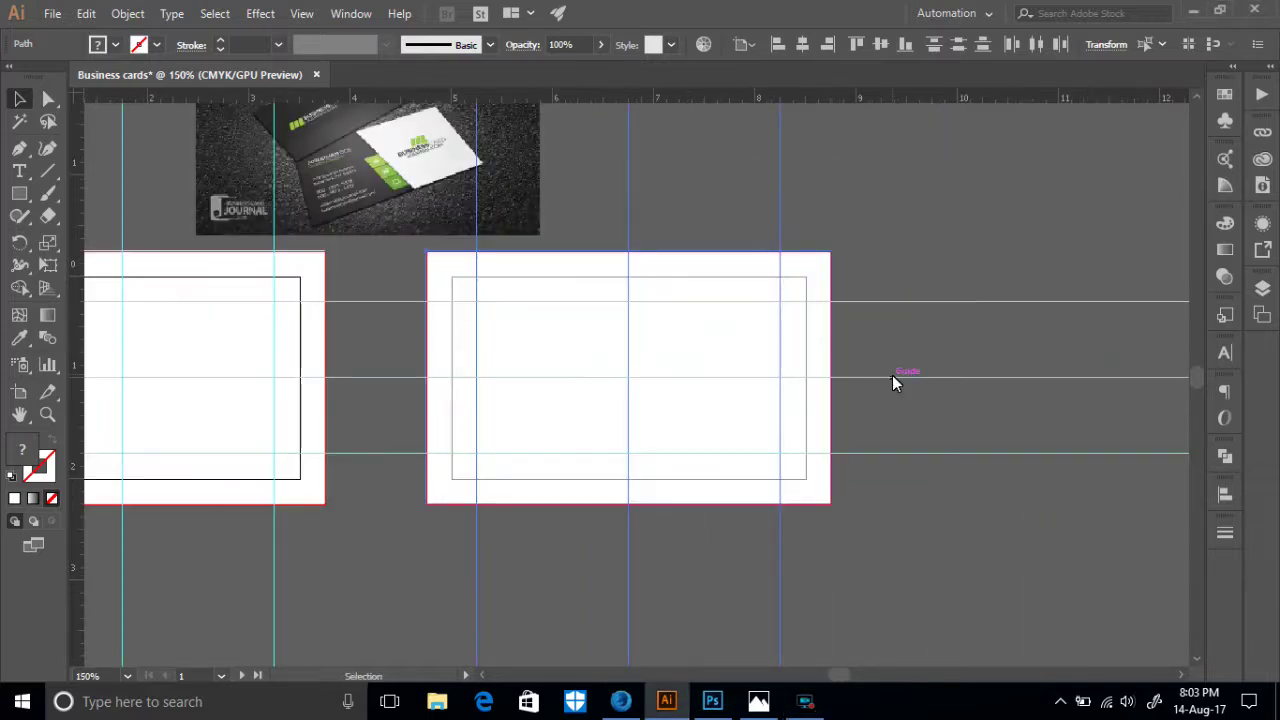
left_click_drag(442, 606, 740, 605)
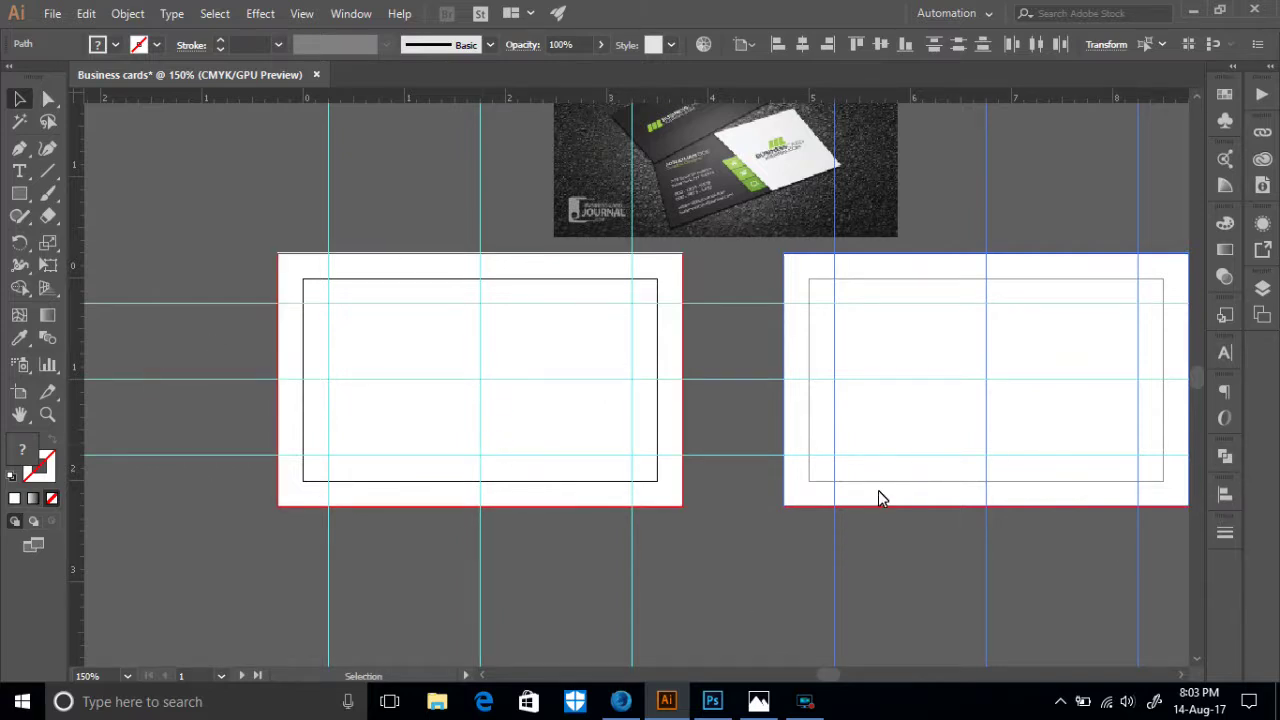
scroll(664, 559, "up", 3)
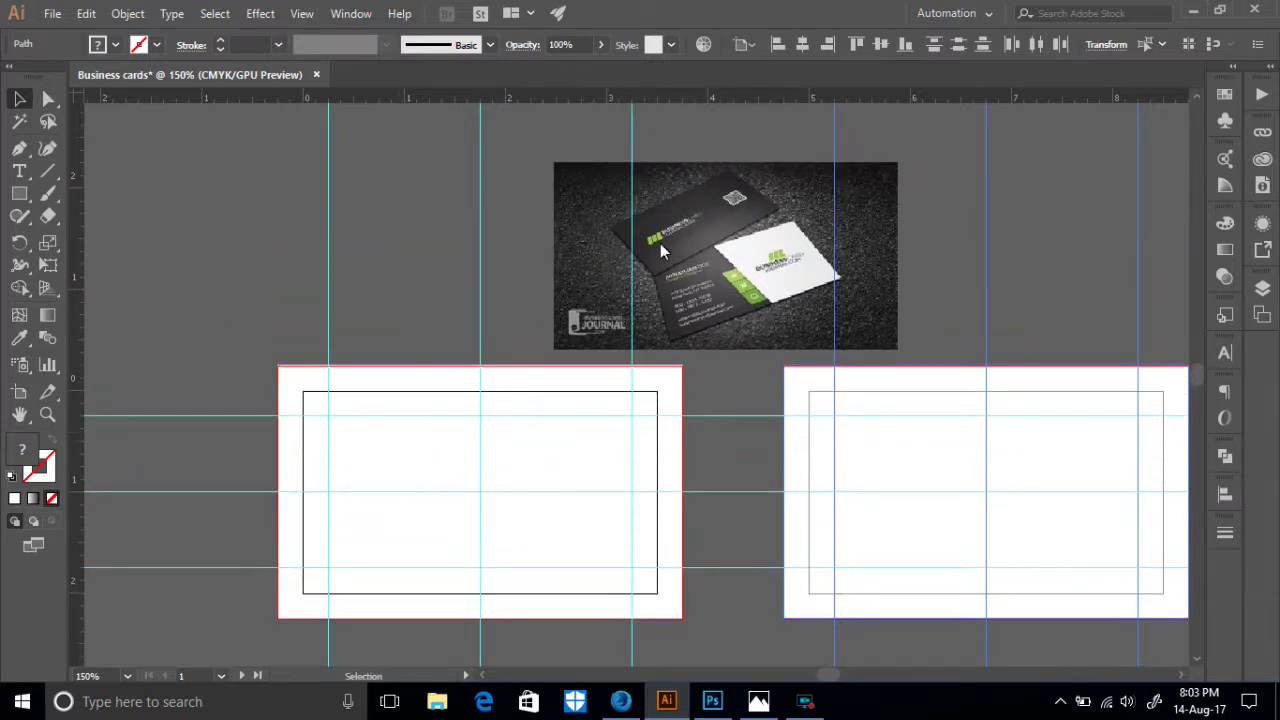
key("ctrl+0")
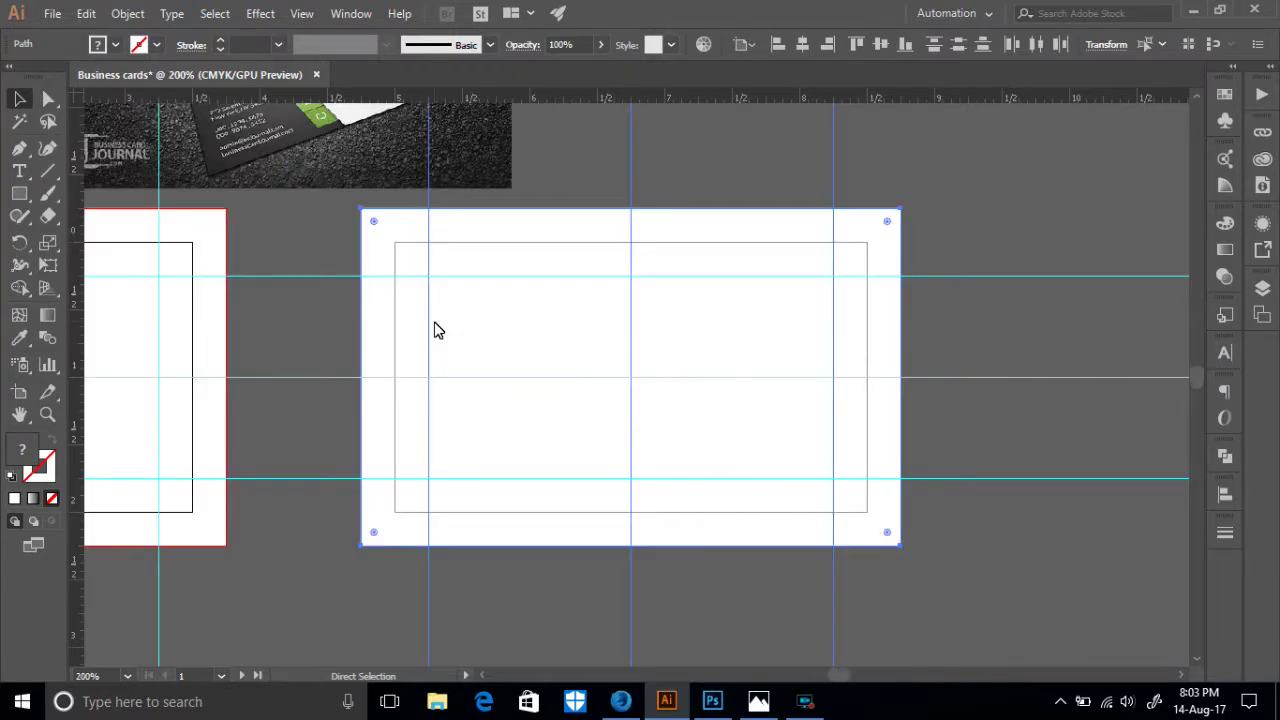
left_click_drag(431, 338, 790, 719)
left_click_drag(391, 346, 892, 395)
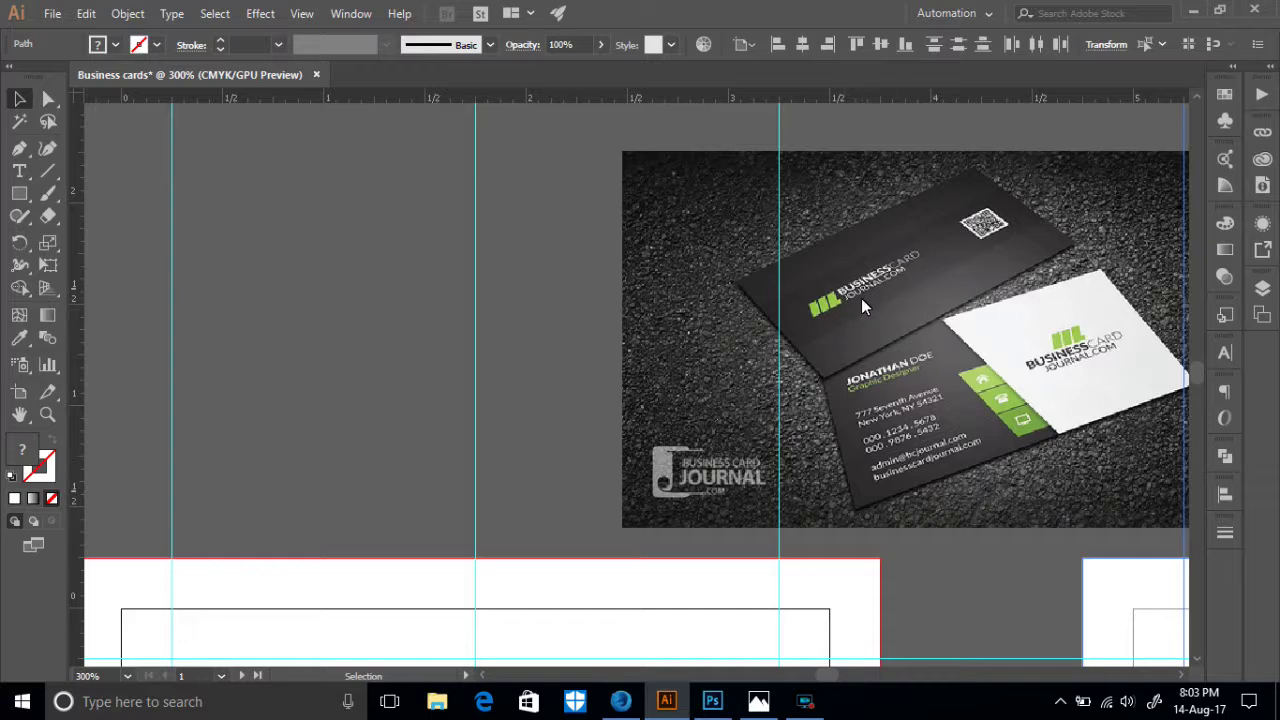
- Draw a small tall rectangle above the card and fill it white
left_click(19, 194)
left_click_drag(272, 192, 306, 254)
left_click(114, 44)
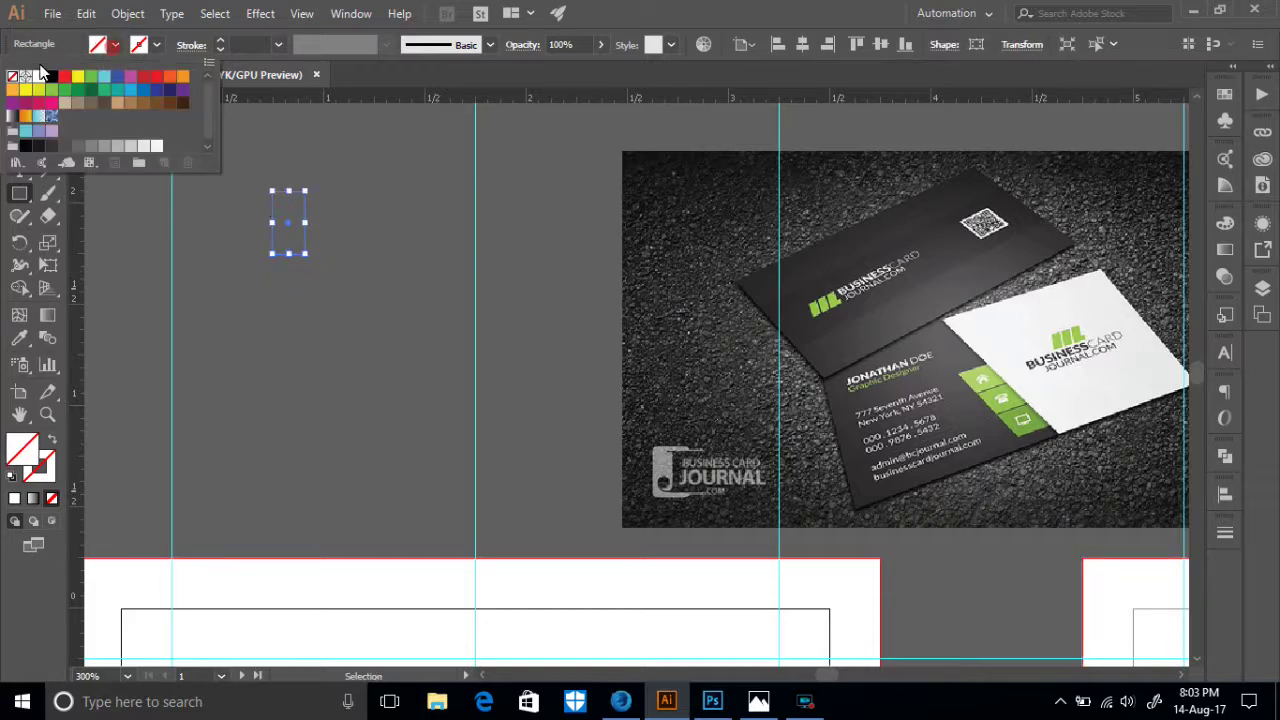
left_click(38, 77)
left_click(335, 231)
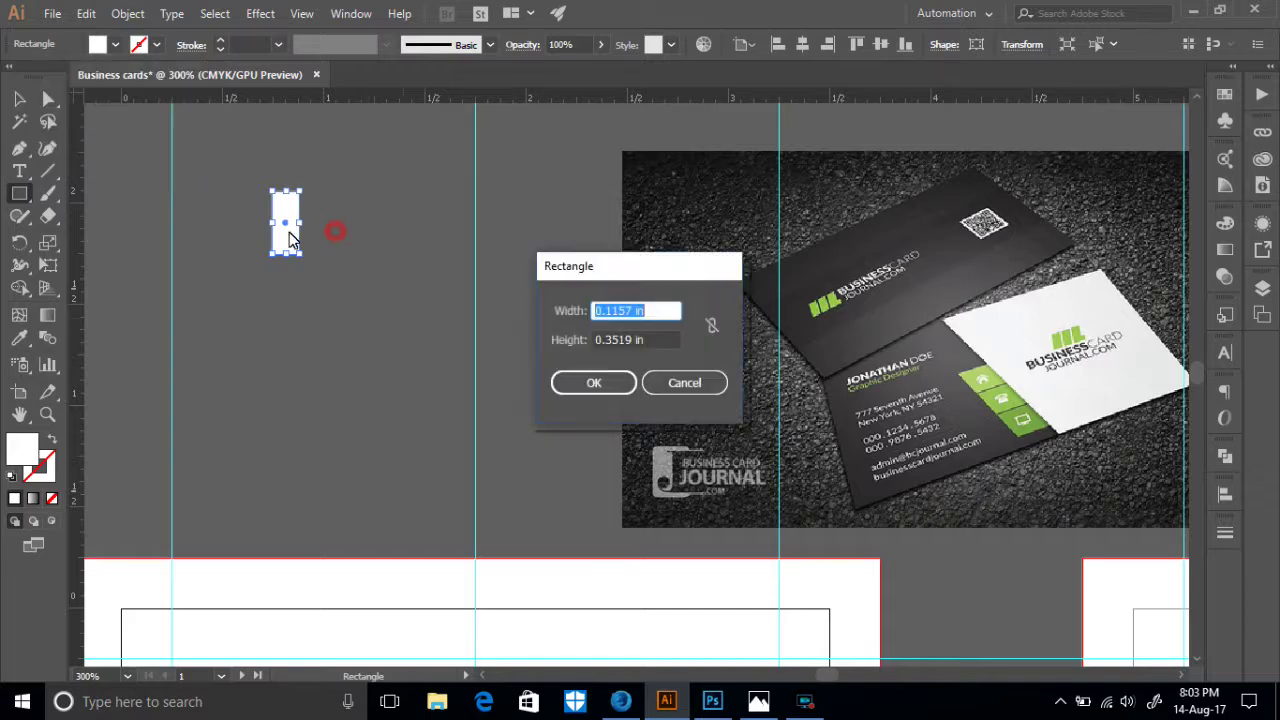
left_click(688, 382)
left_click(403, 282)
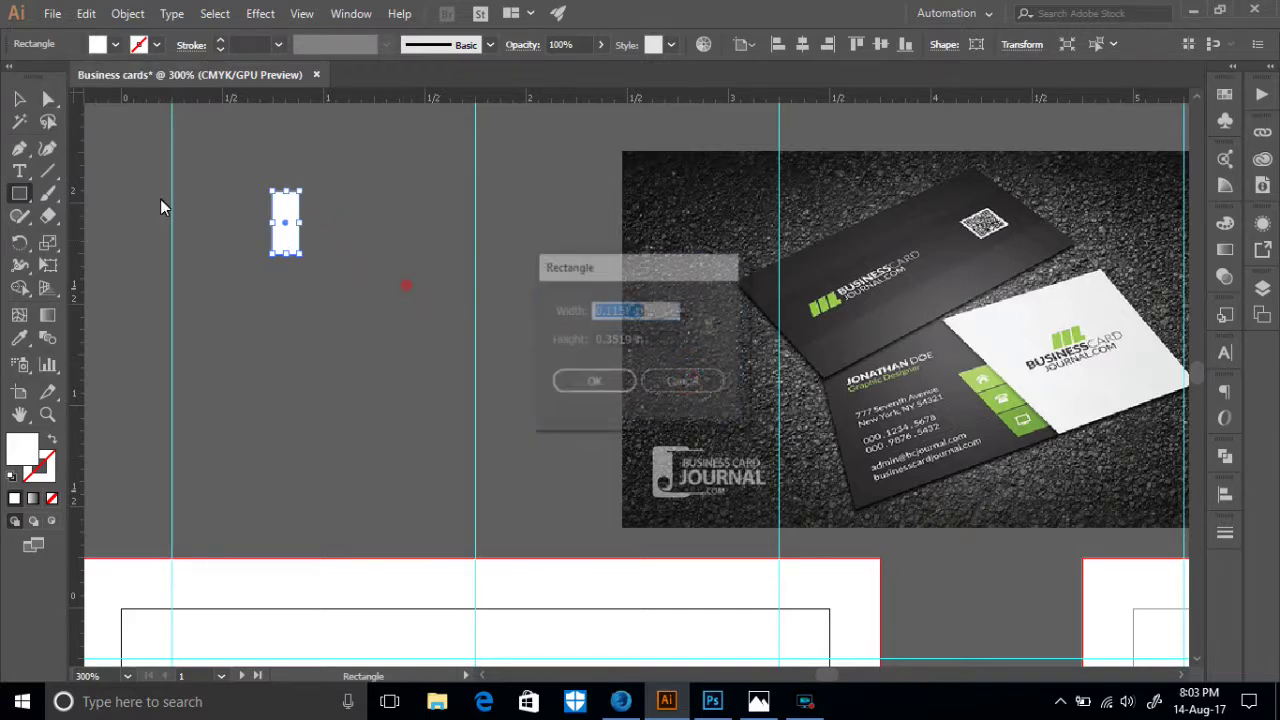
left_click(682, 383)
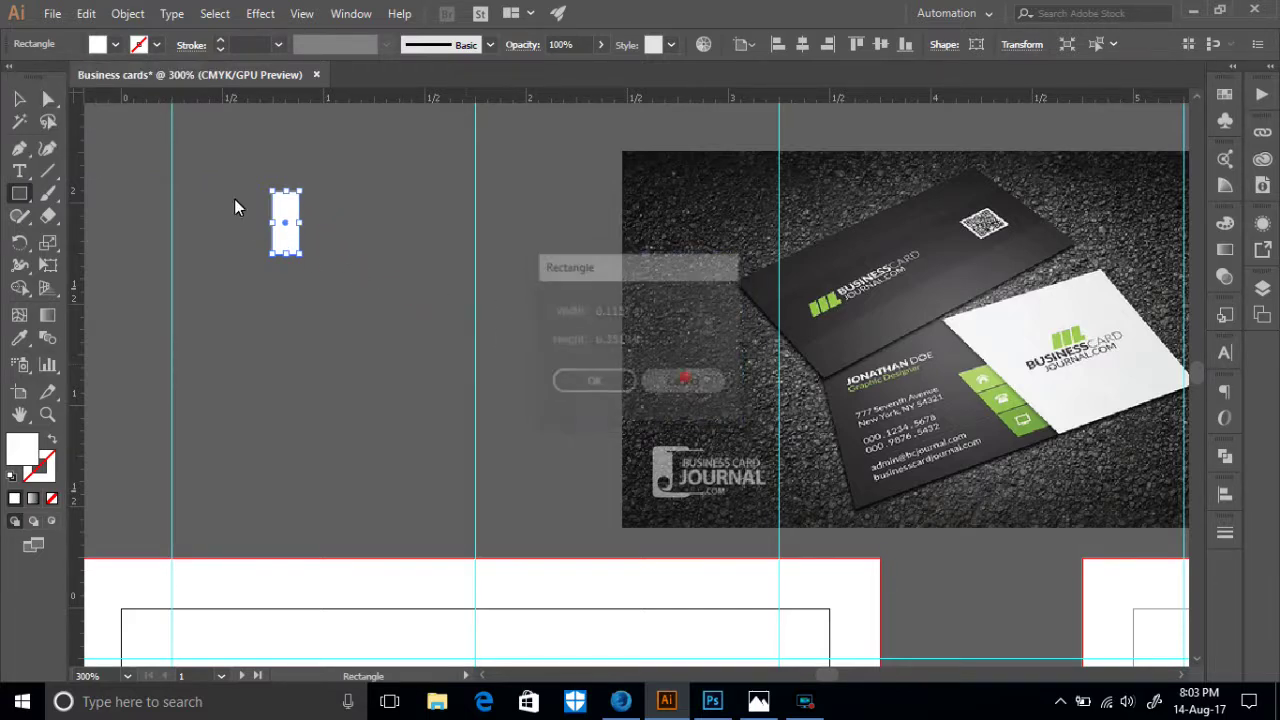
- Alt-drag two copies of the white bar to the right, making three bars
left_click(19, 99)
left_click(302, 246)
left_click_drag(294, 237, 329, 240)
left_click(416, 246)
left_click(278, 215)
left_click(397, 234)
left_click_drag(320, 234, 363, 243)
- Try distributing the three bars evenly, then undo the distribution
key("ctrl+a")
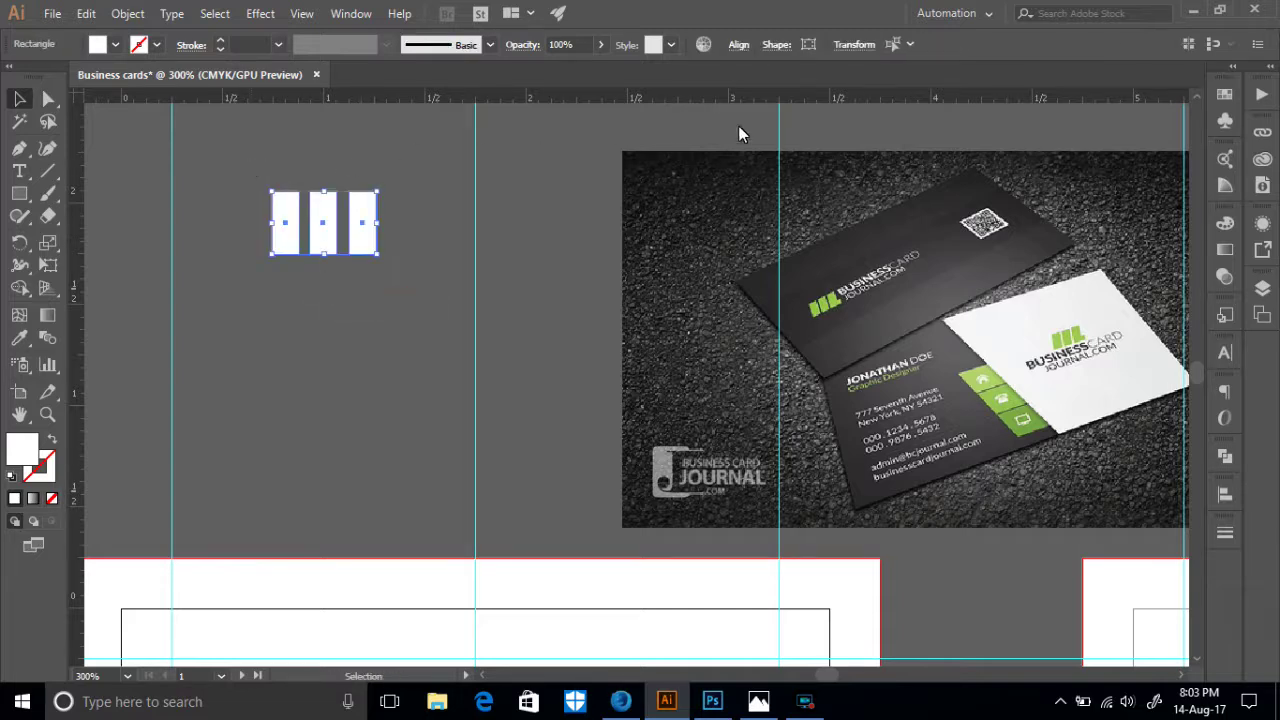
left_click(738, 45)
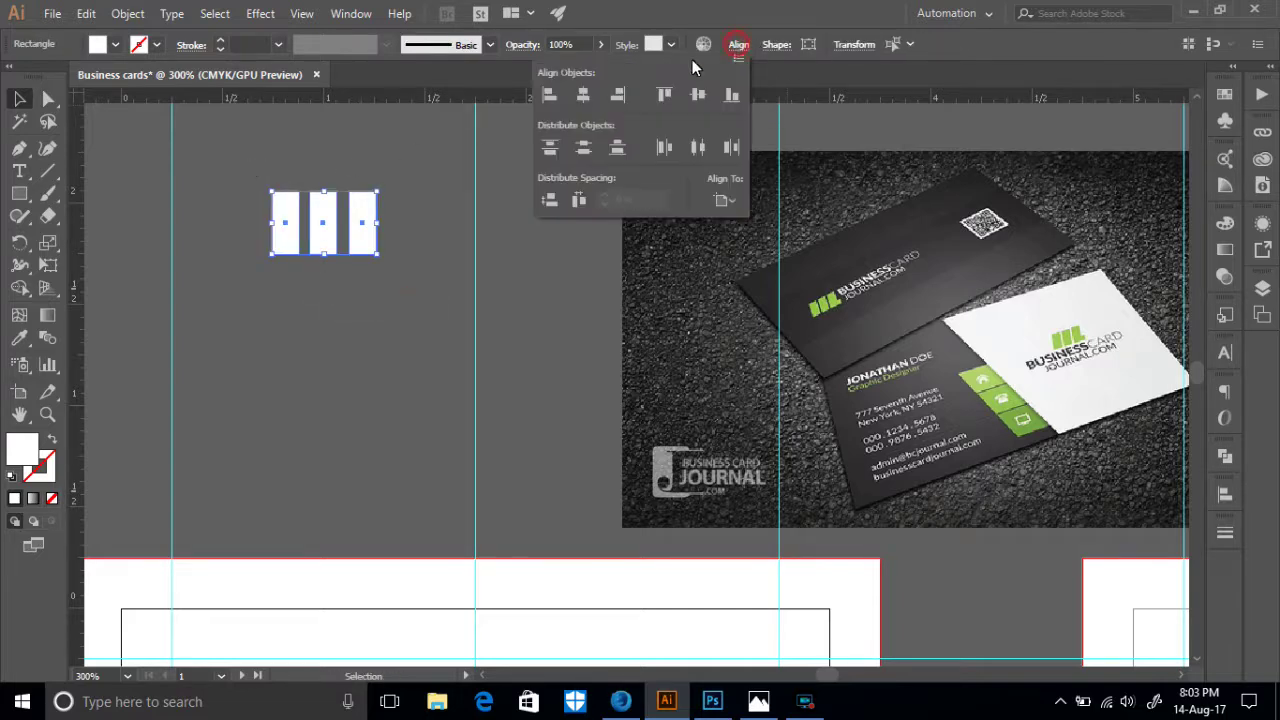
left_click(698, 149)
key("Escape")
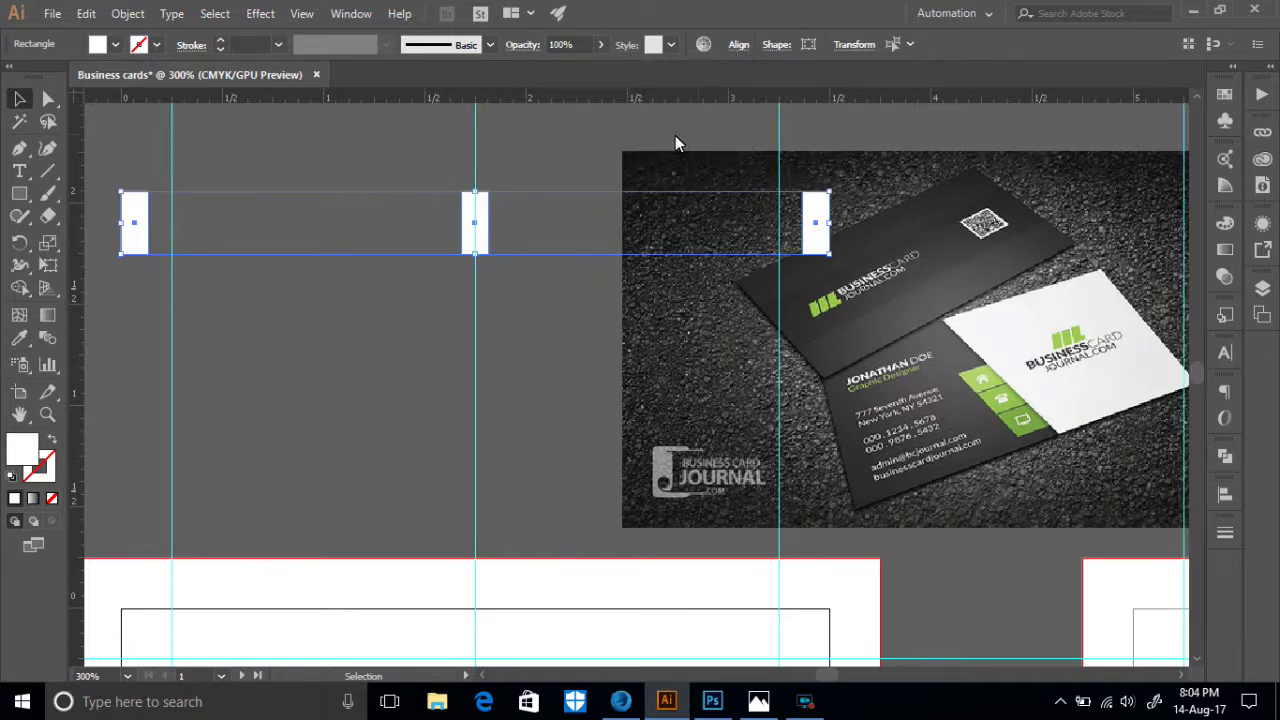
key("ctrl+z")
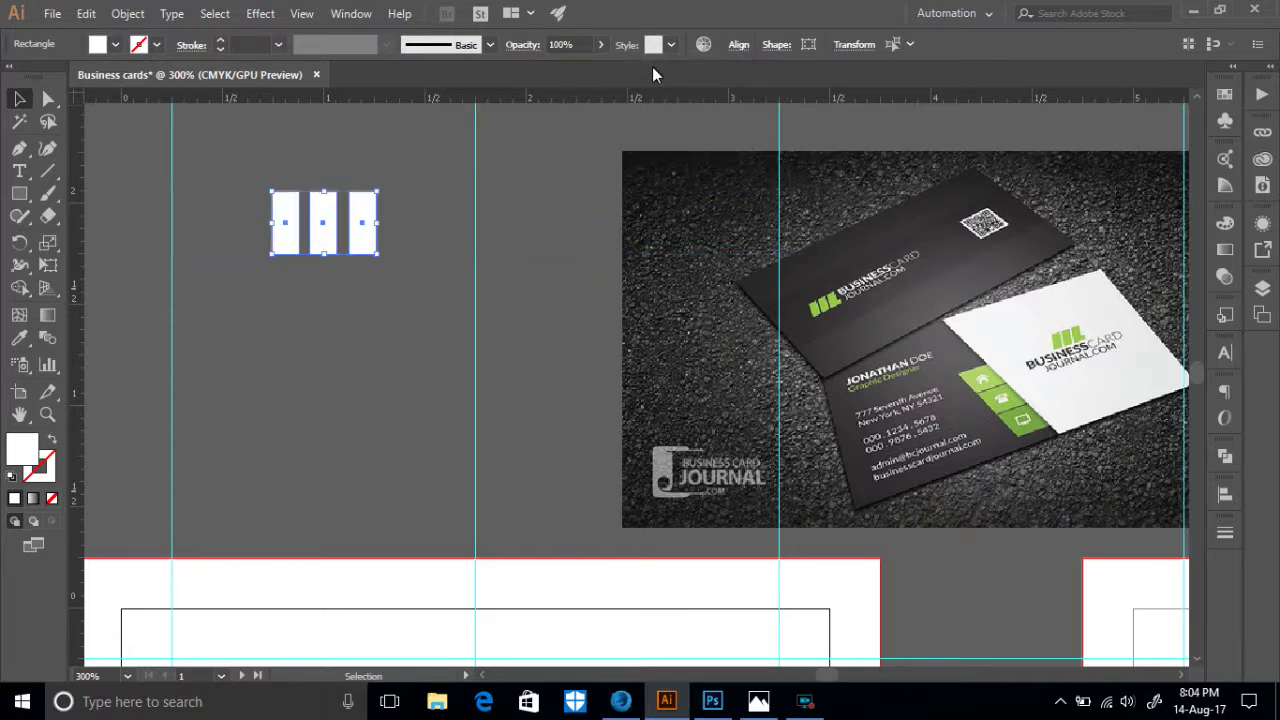
left_click(737, 46)
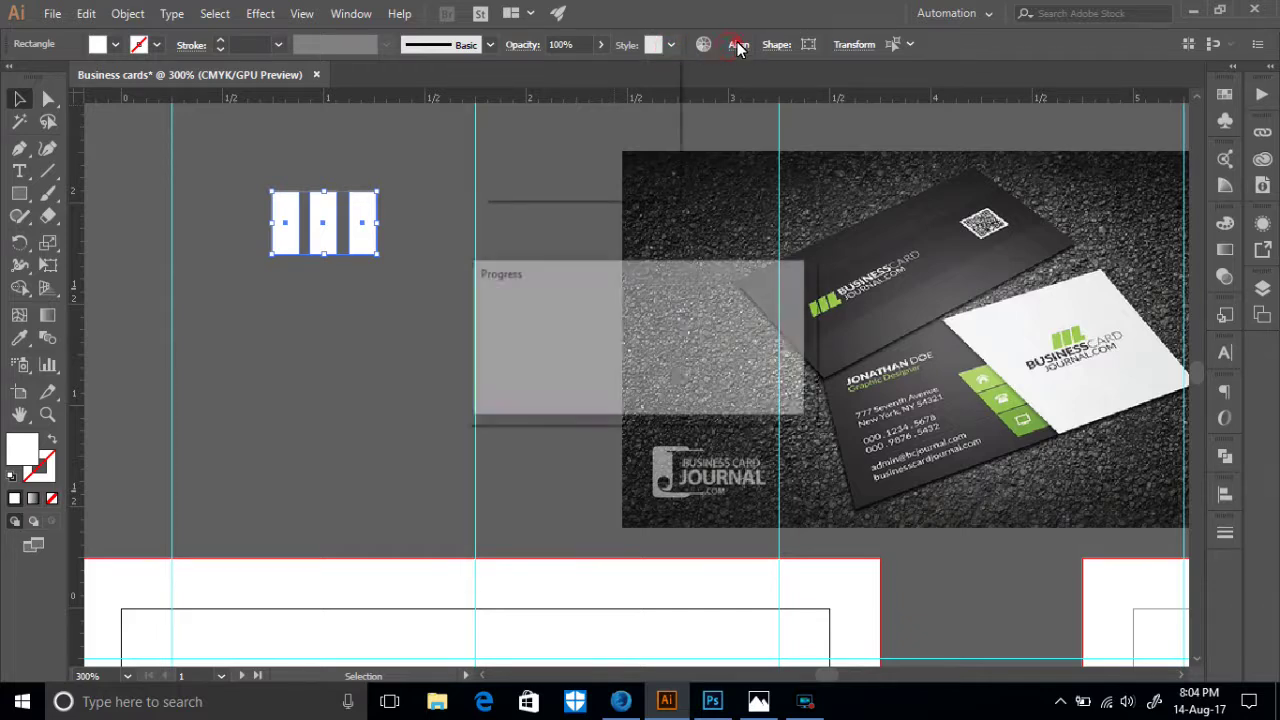
left_click(427, 175)
left_click(537, 627)
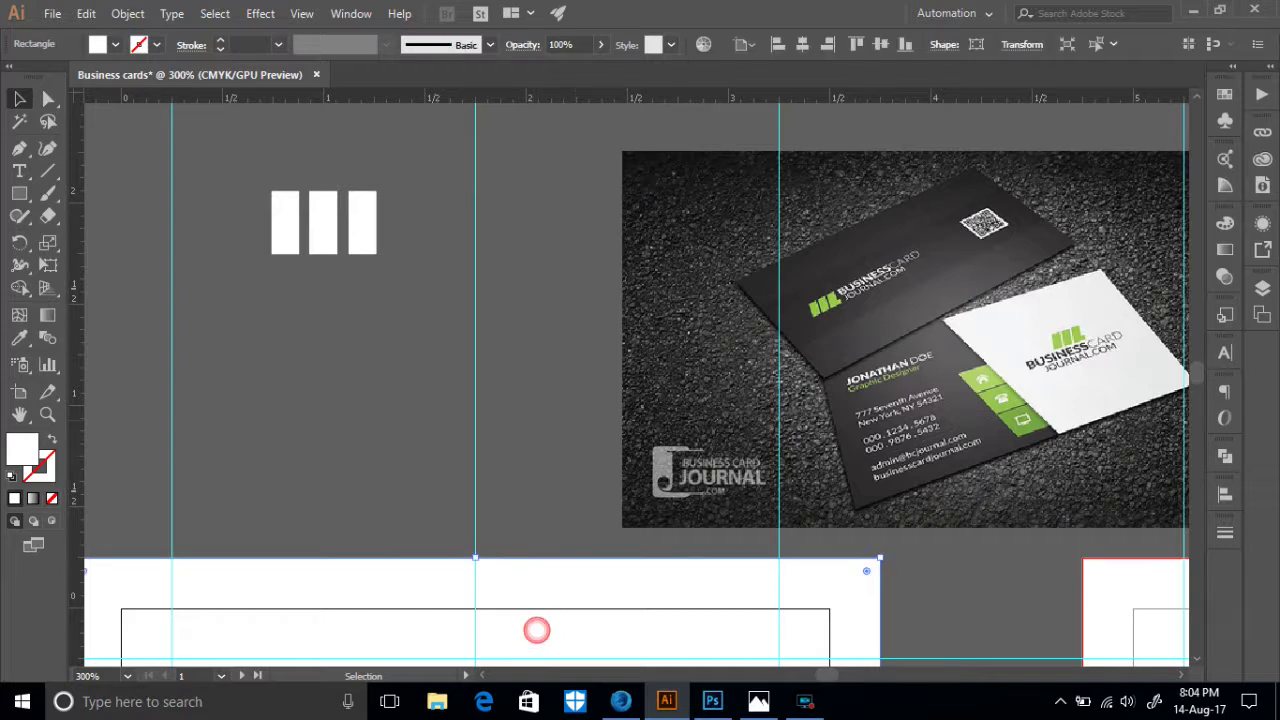
- Set Align To Selection and distribute the three white bars evenly
left_click(748, 47)
left_click(748, 46)
left_click(748, 46)
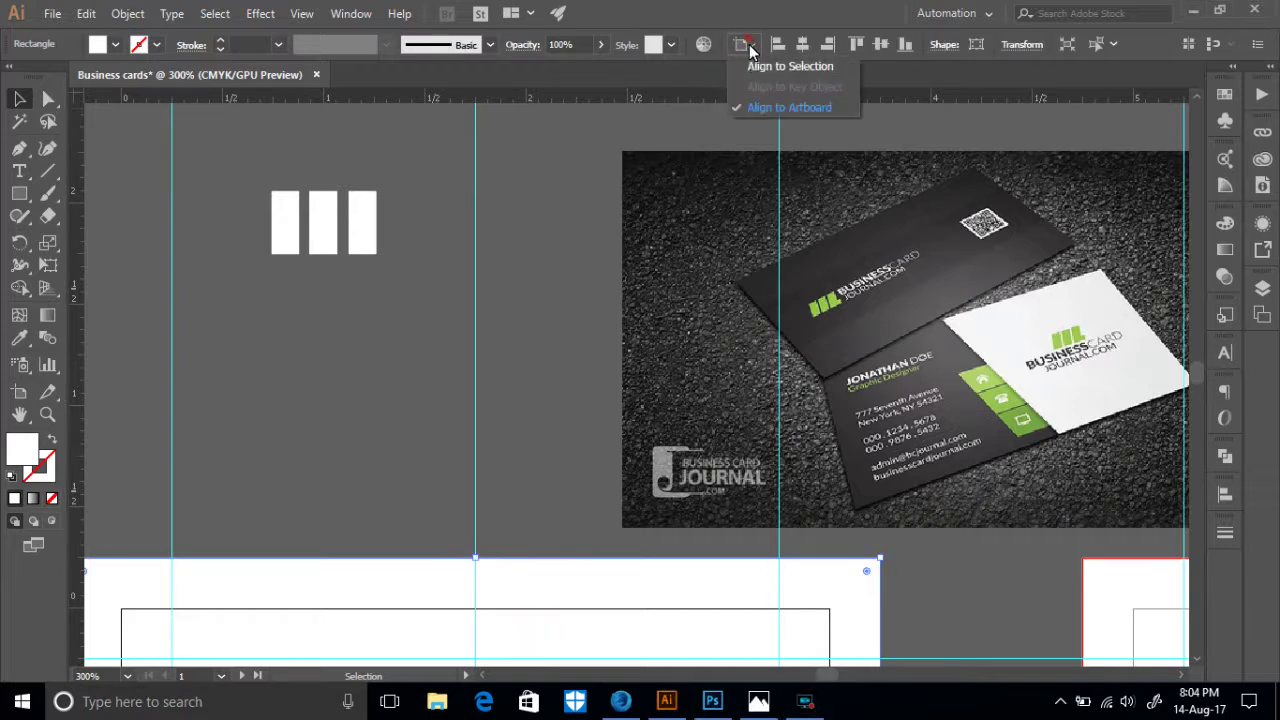
left_click(775, 66)
left_click_drag(375, 290, 308, 148)
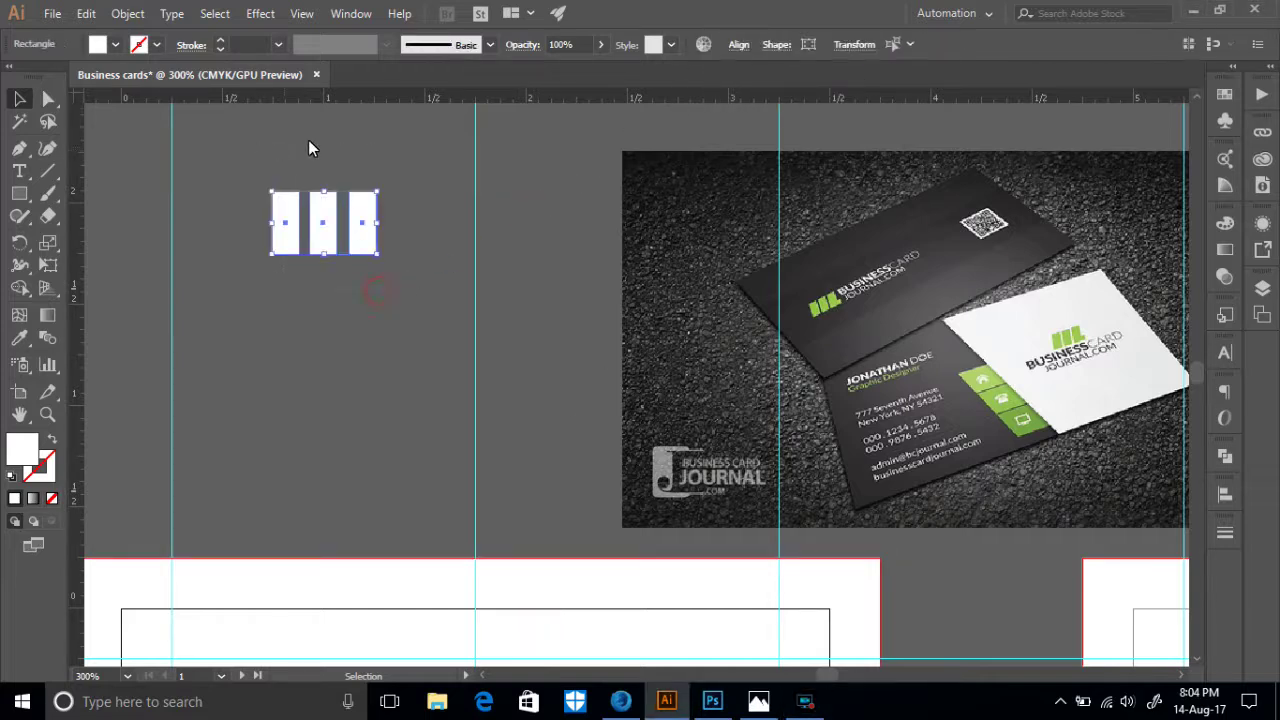
left_click(736, 46)
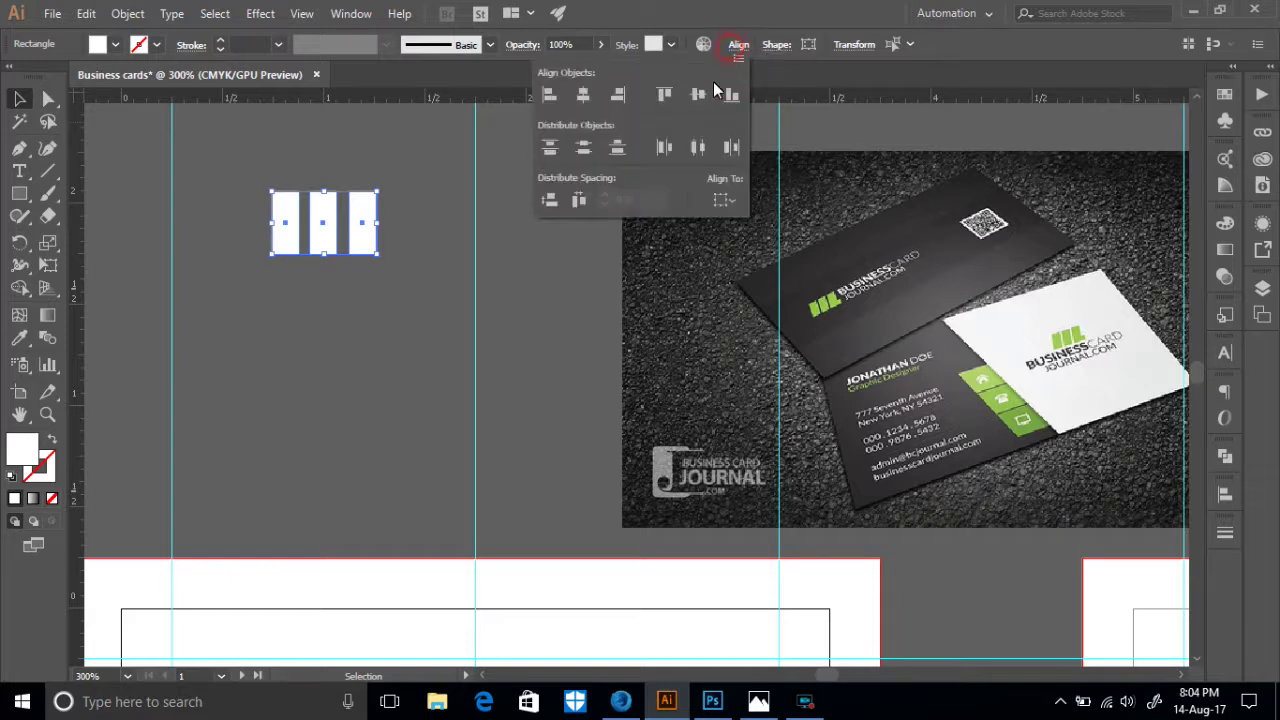
left_click(695, 150)
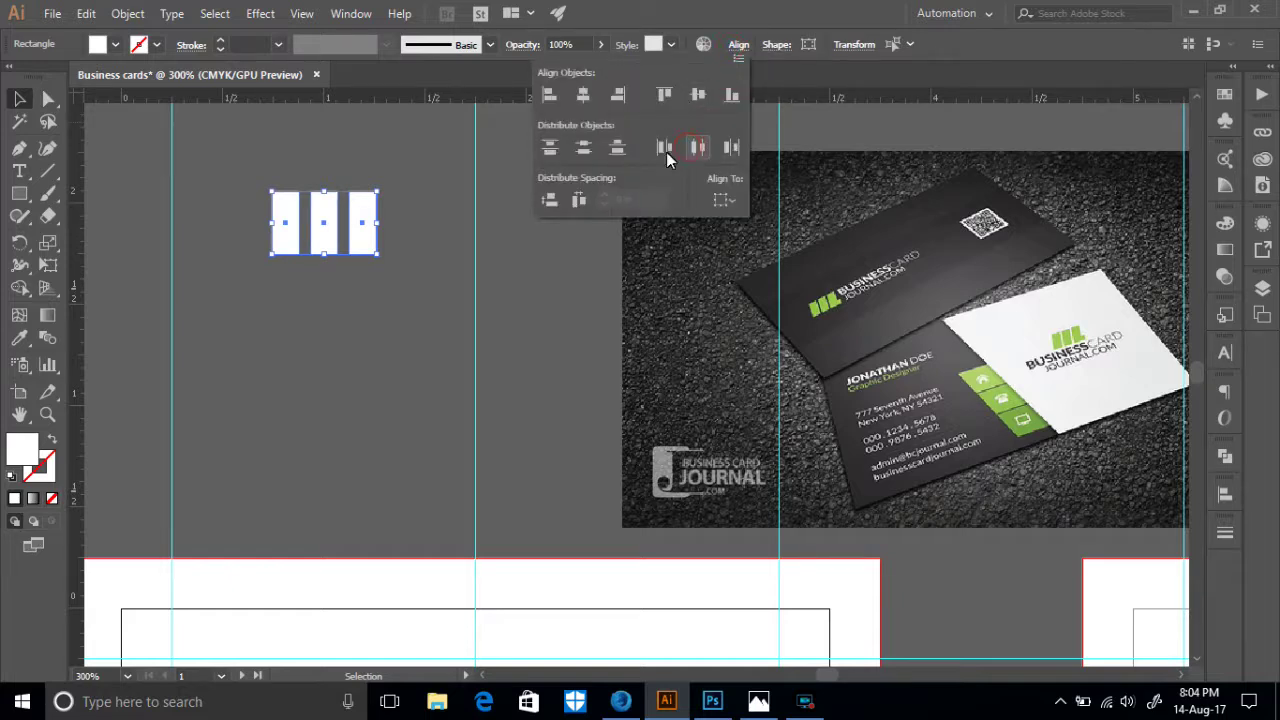
left_click(406, 288)
- Make the three bars narrower and shorter
left_click_drag(277, 186, 281, 232)
left_click_drag(350, 222, 339, 222)
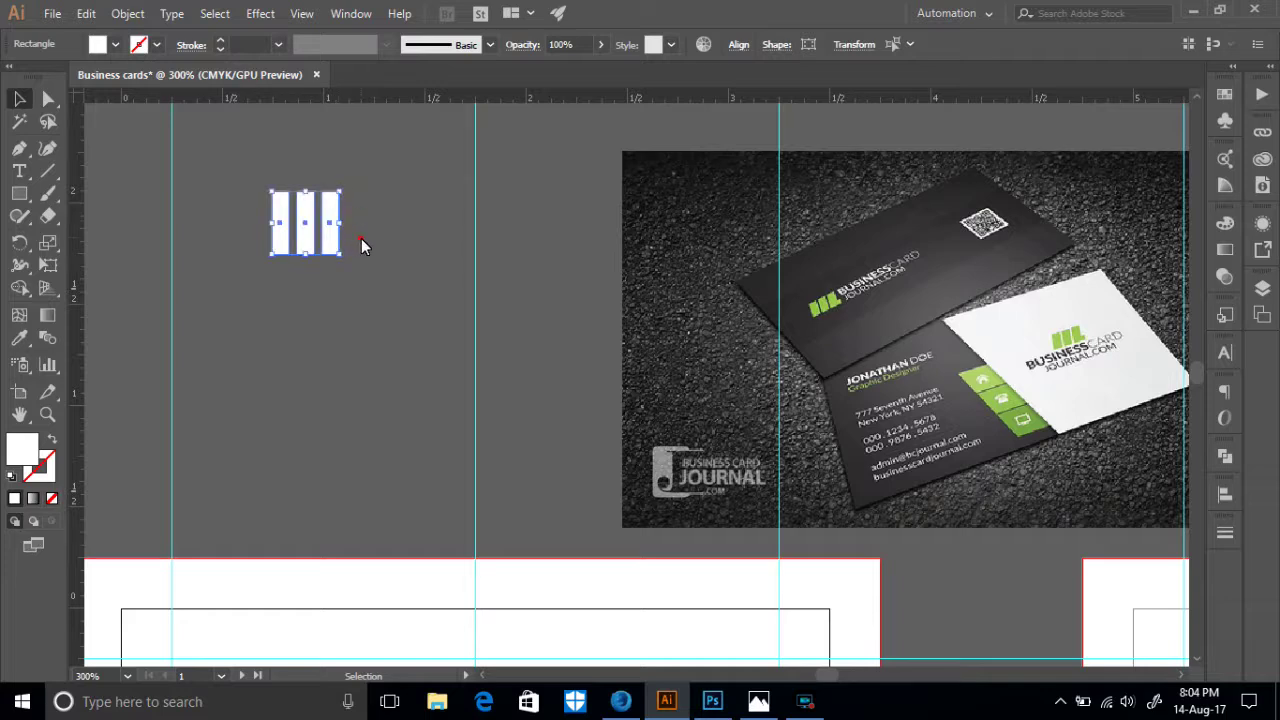
left_click(361, 239)
left_click_drag(329, 264, 305, 242)
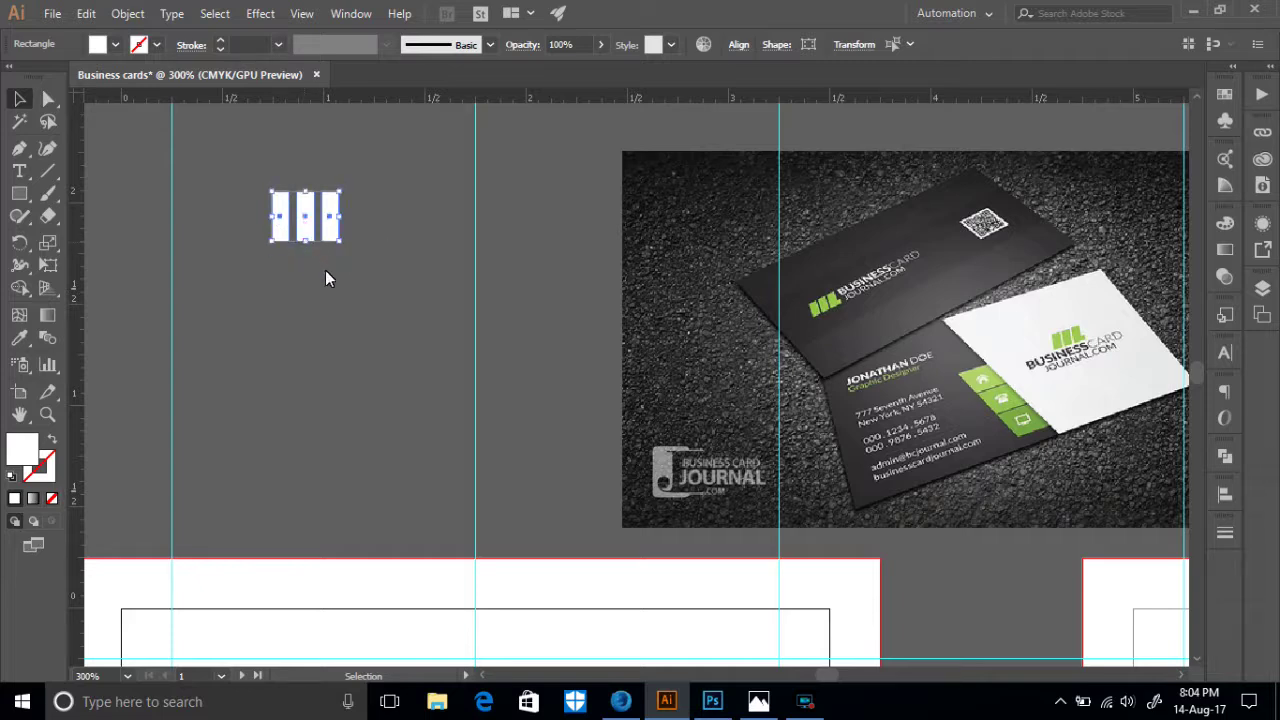
left_click(325, 272)
left_click(376, 247)
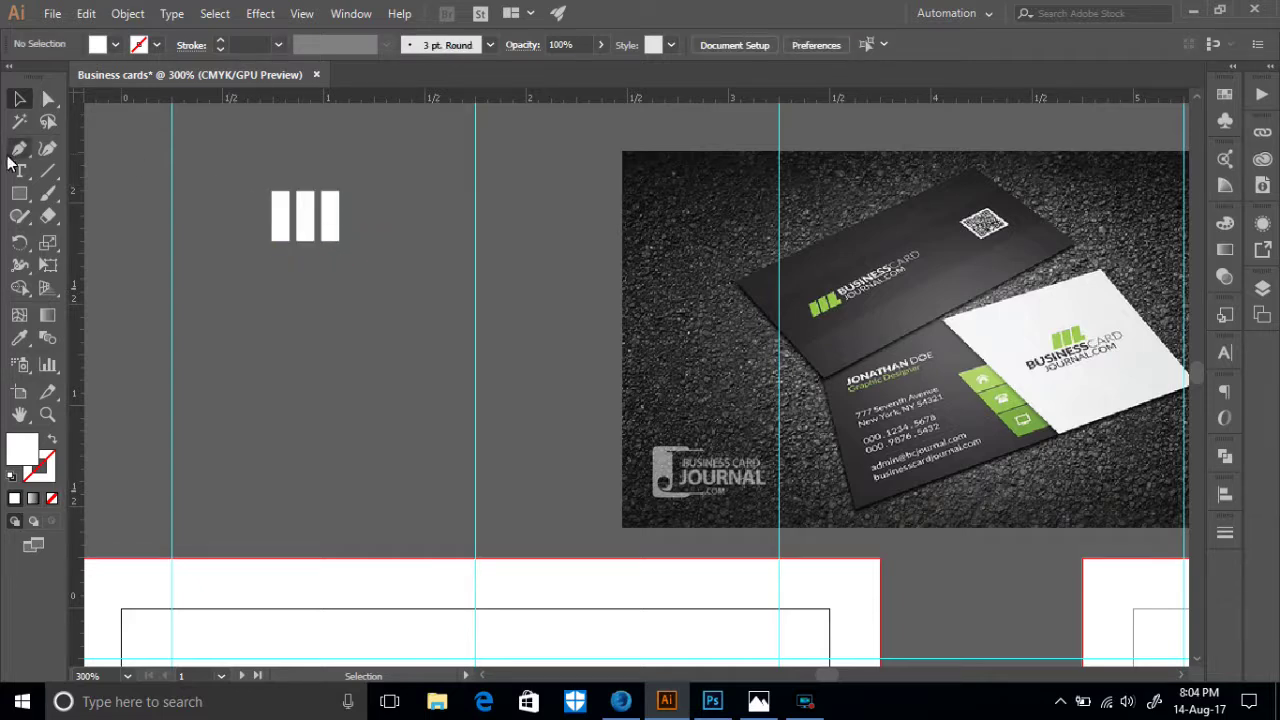
- Draw a small white square and move it beside the third bar
left_click(19, 193)
left_click_drag(368, 289, 396, 316)
left_click(19, 98)
left_click(384, 328)
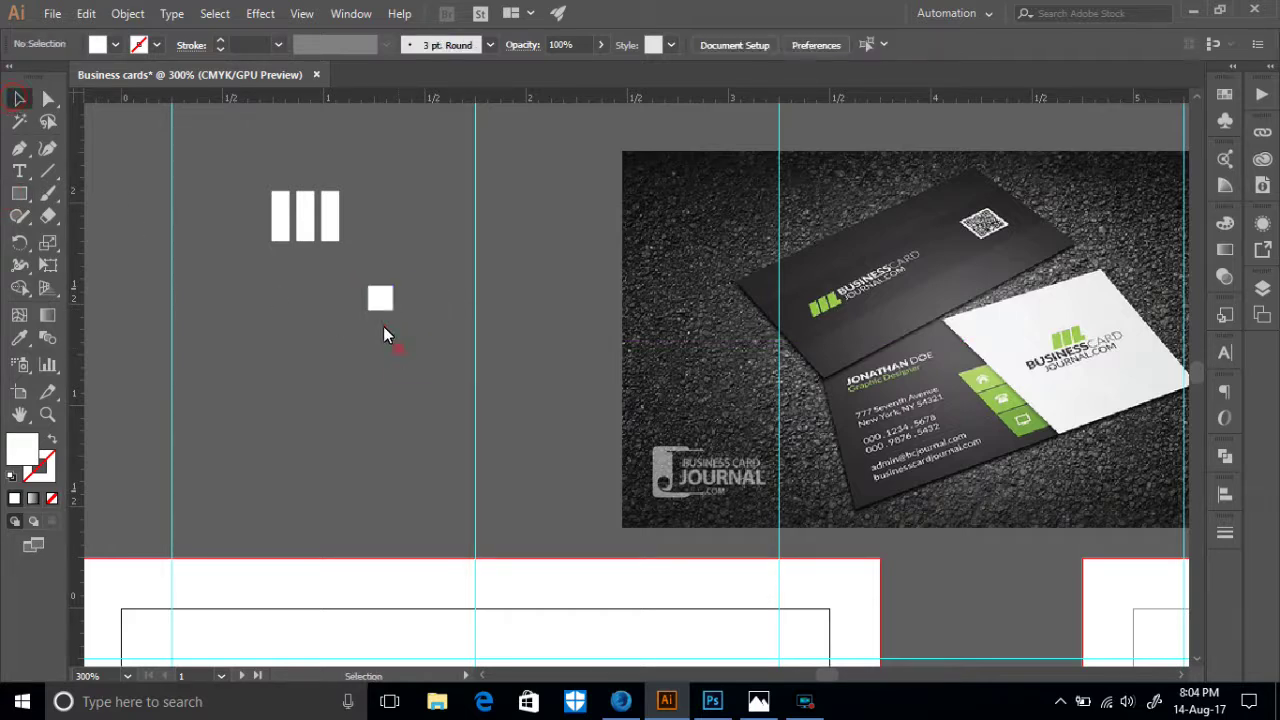
left_click_drag(374, 294, 332, 224)
left_click(363, 284)
- Bottom-align the square with the bars and stretch it right into an L foot
left_click_drag(219, 204, 376, 262)
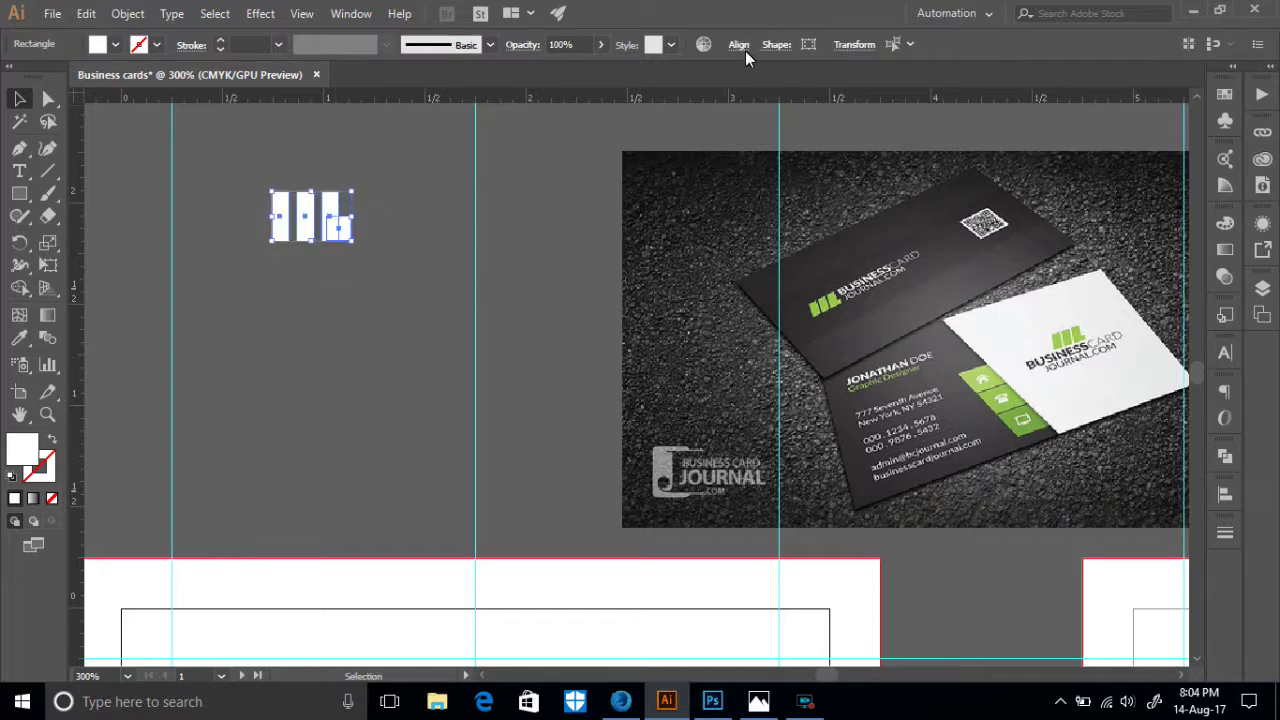
left_click(745, 51)
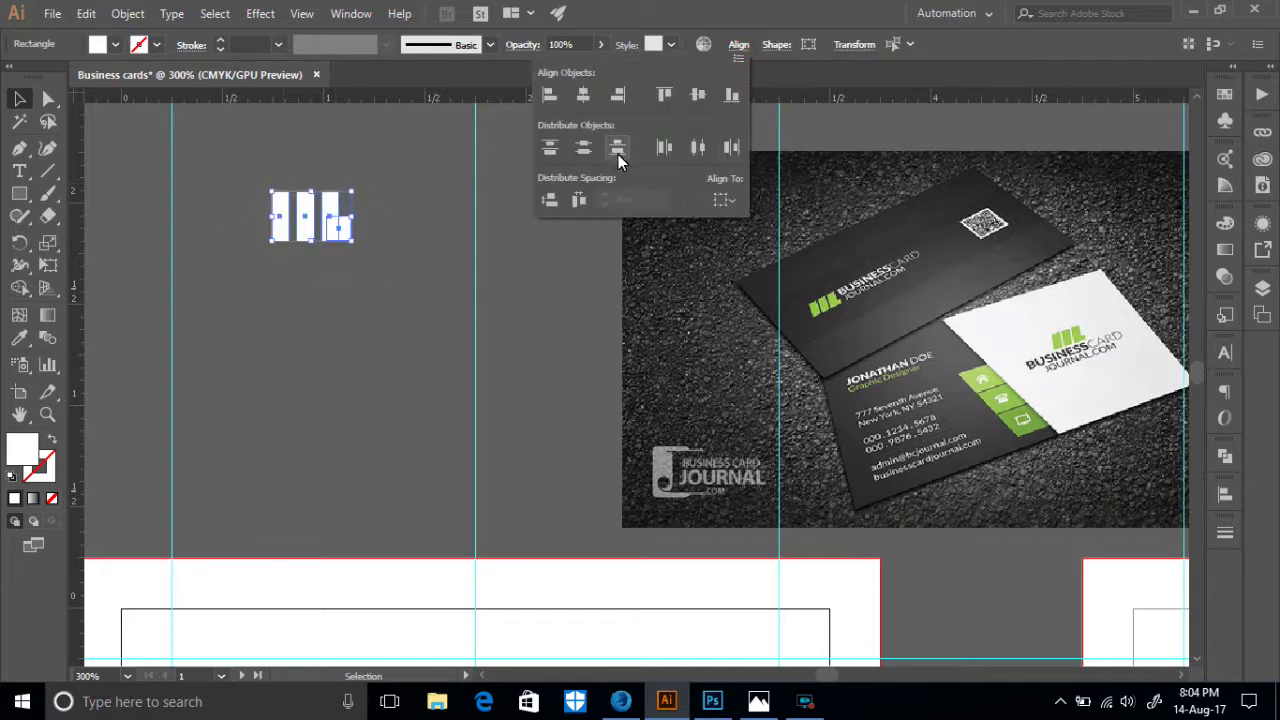
left_click(732, 95)
left_click(377, 260)
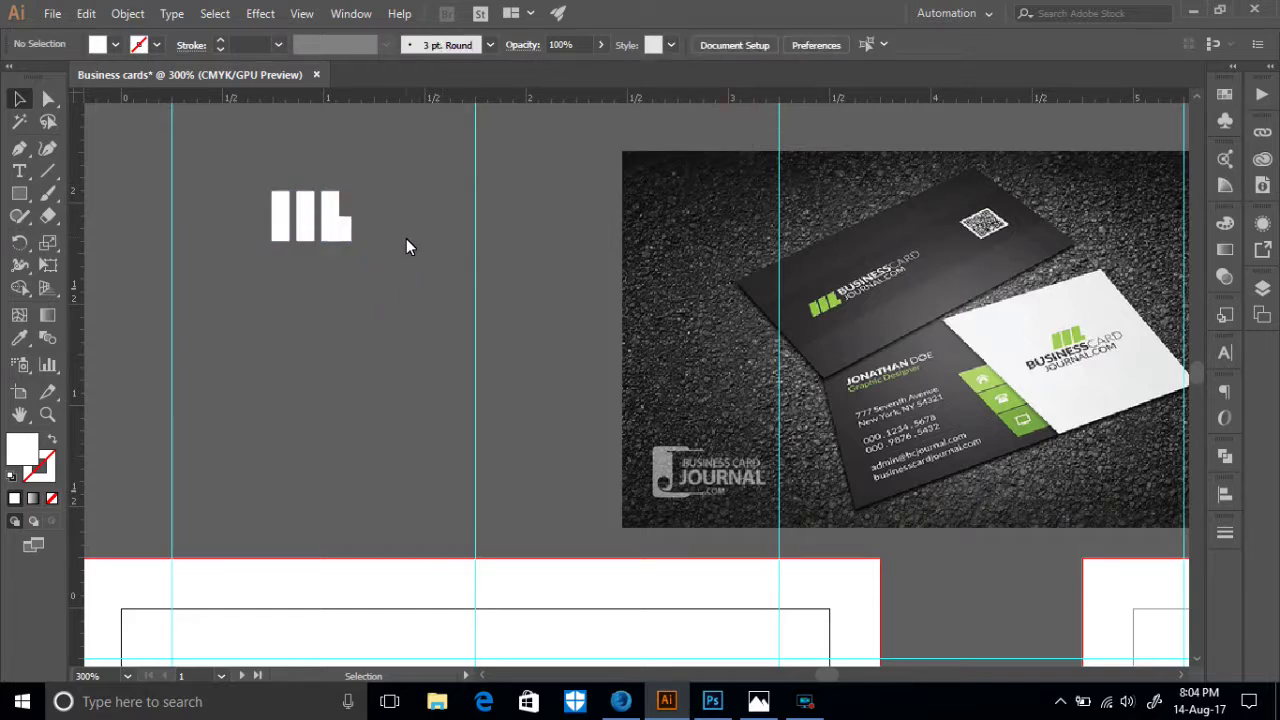
left_click(341, 226)
left_click_drag(334, 216, 352, 230)
left_click(379, 252)
left_click(46, 101)
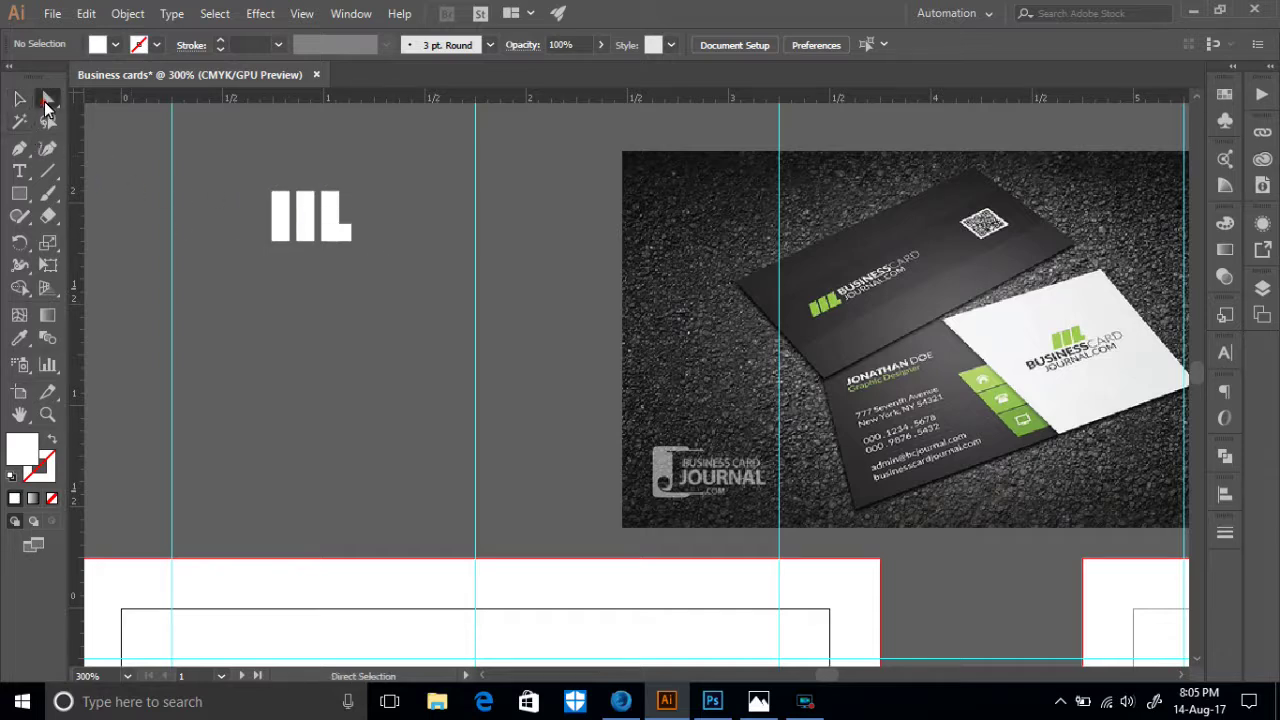
- Slant the bars by nudging their top anchors right, and shift the foot's anchors left
left_click(46, 102)
left_click_drag(382, 231, 259, 190)
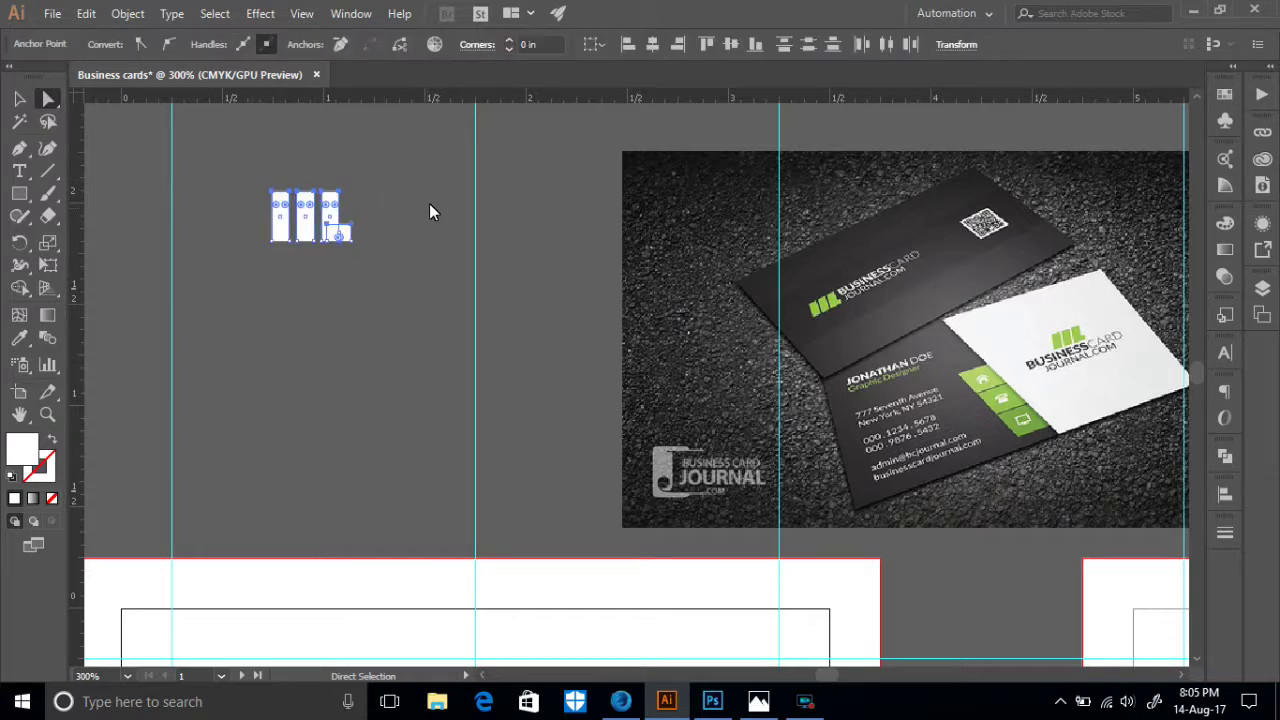
key("Right")
key("Right")
key("Right")
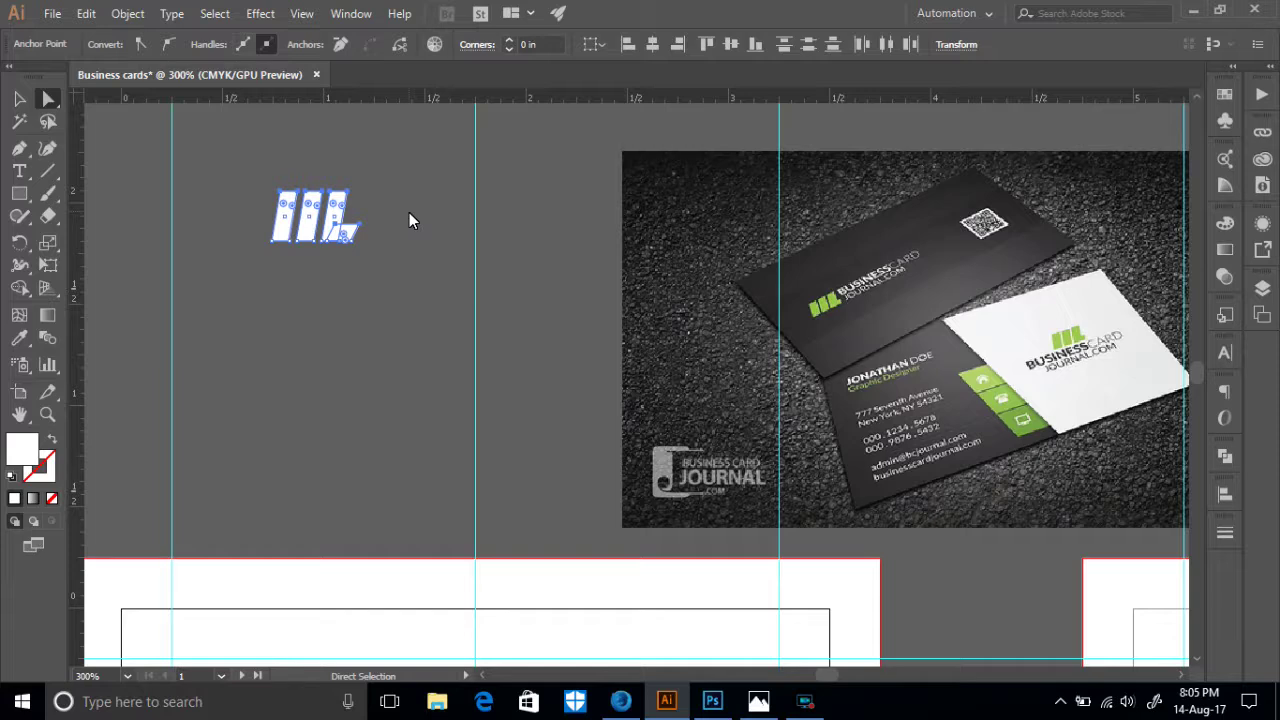
key("Right")
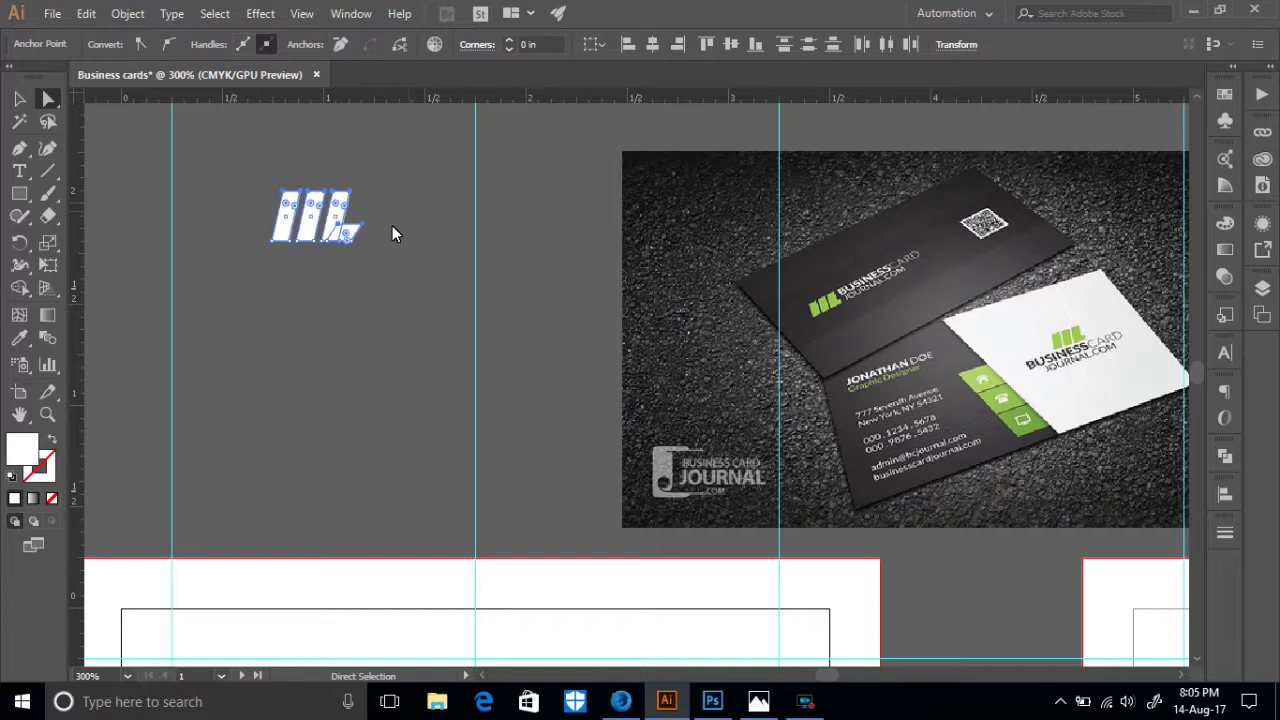
left_click(382, 269)
left_click(358, 230)
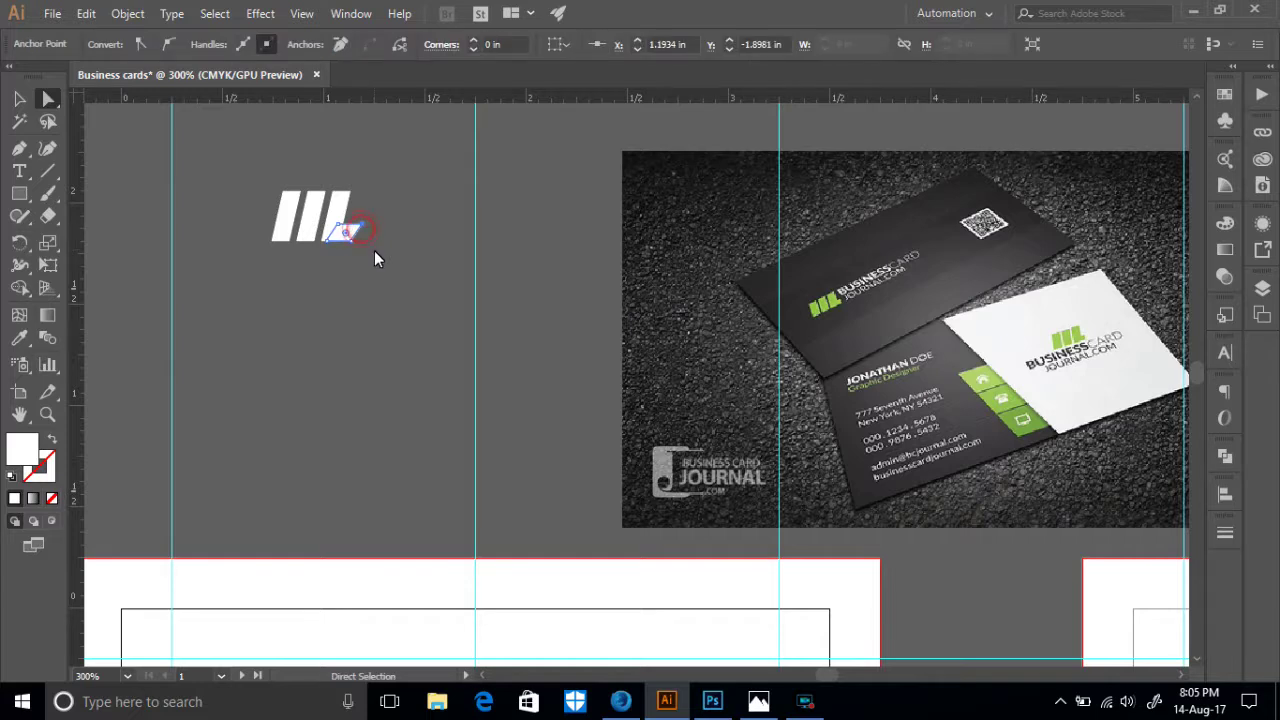
key("Left")
left_click(364, 253)
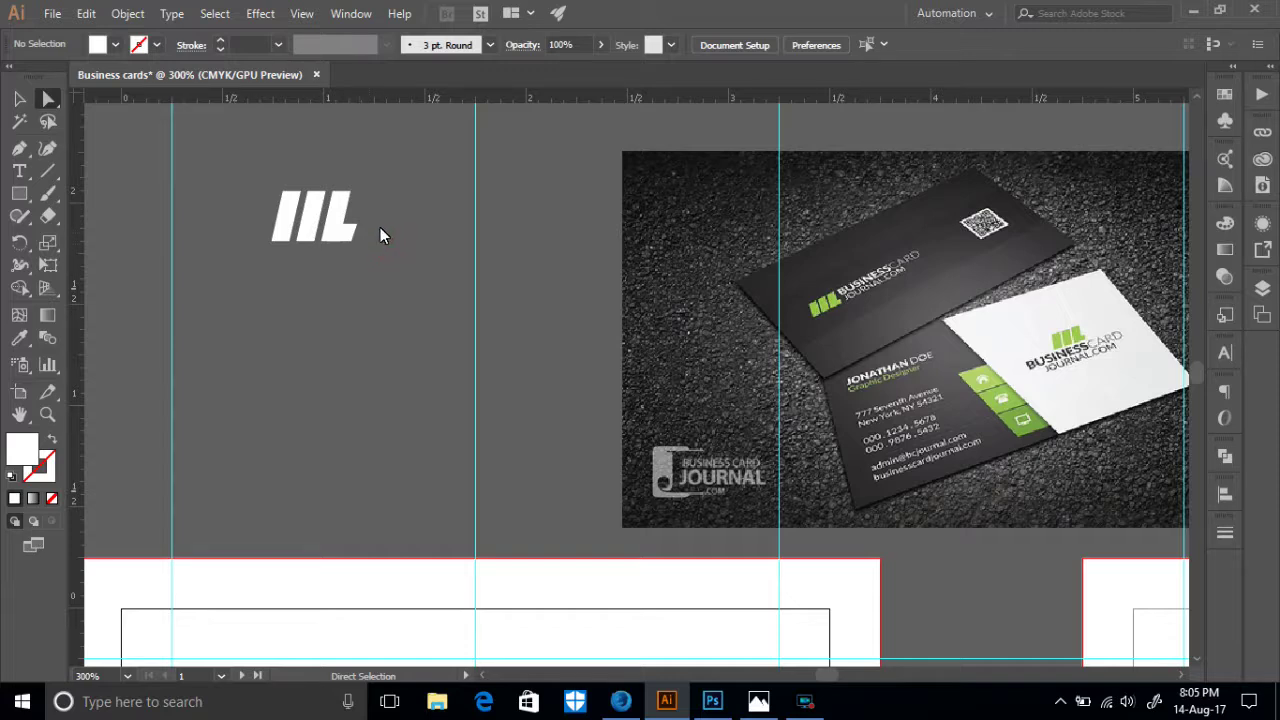
- Nudge the L's right corner anchor slightly left
left_click_drag(266, 191, 361, 285)
left_click(360, 280)
left_click_drag(262, 232, 300, 258)
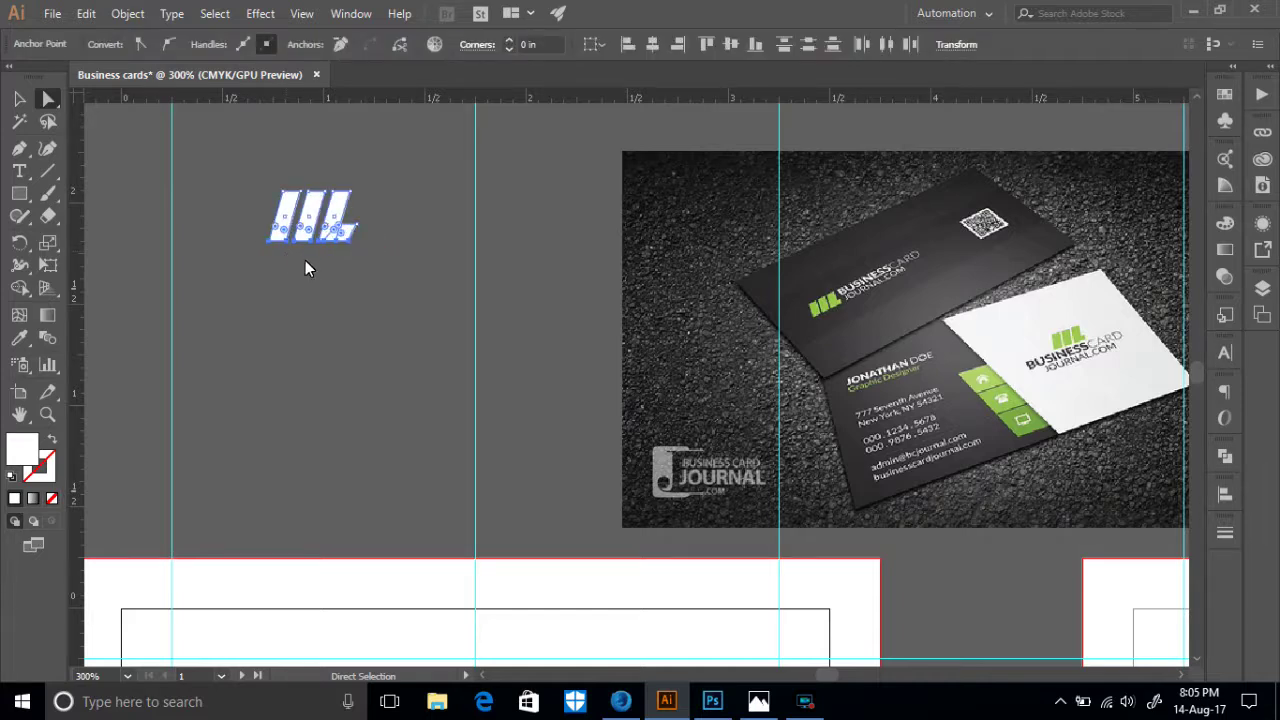
left_click(333, 270)
left_click(358, 225)
key("Left")
left_click(366, 272)
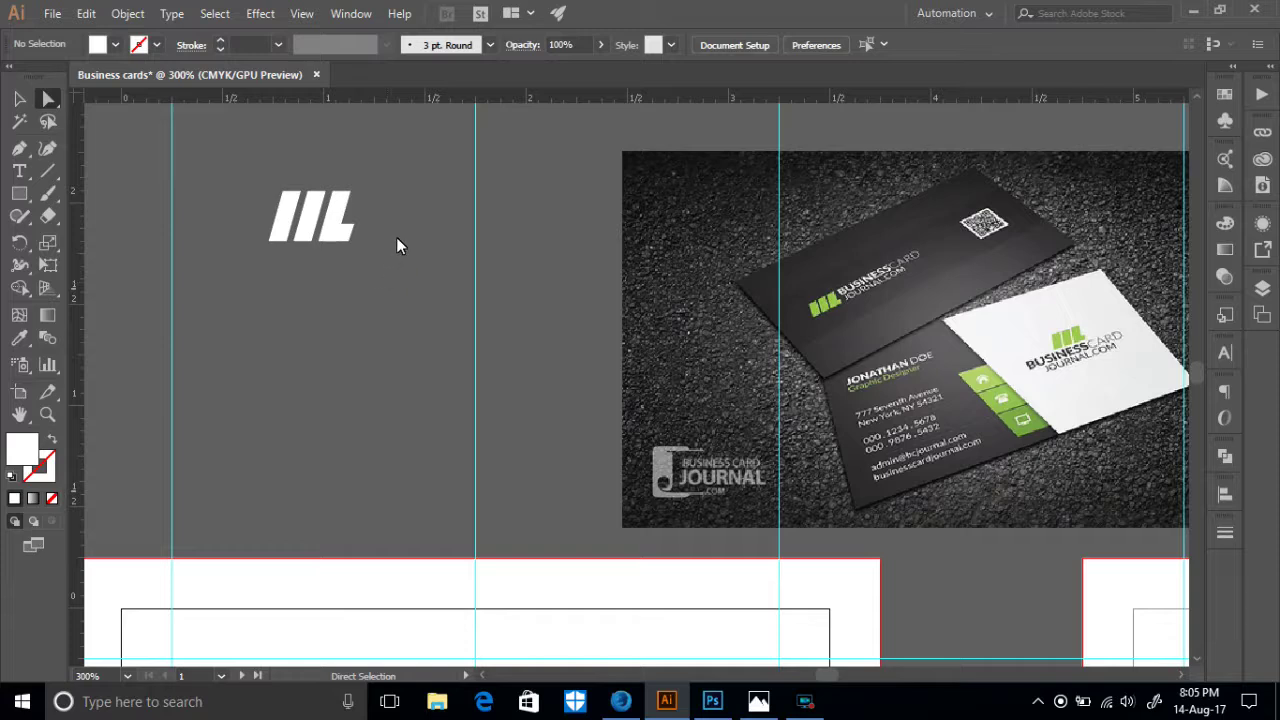
- Fine-tune the logo's top edge down and back up, then select the whole IIL logo
left_click_drag(254, 193, 231, 174)
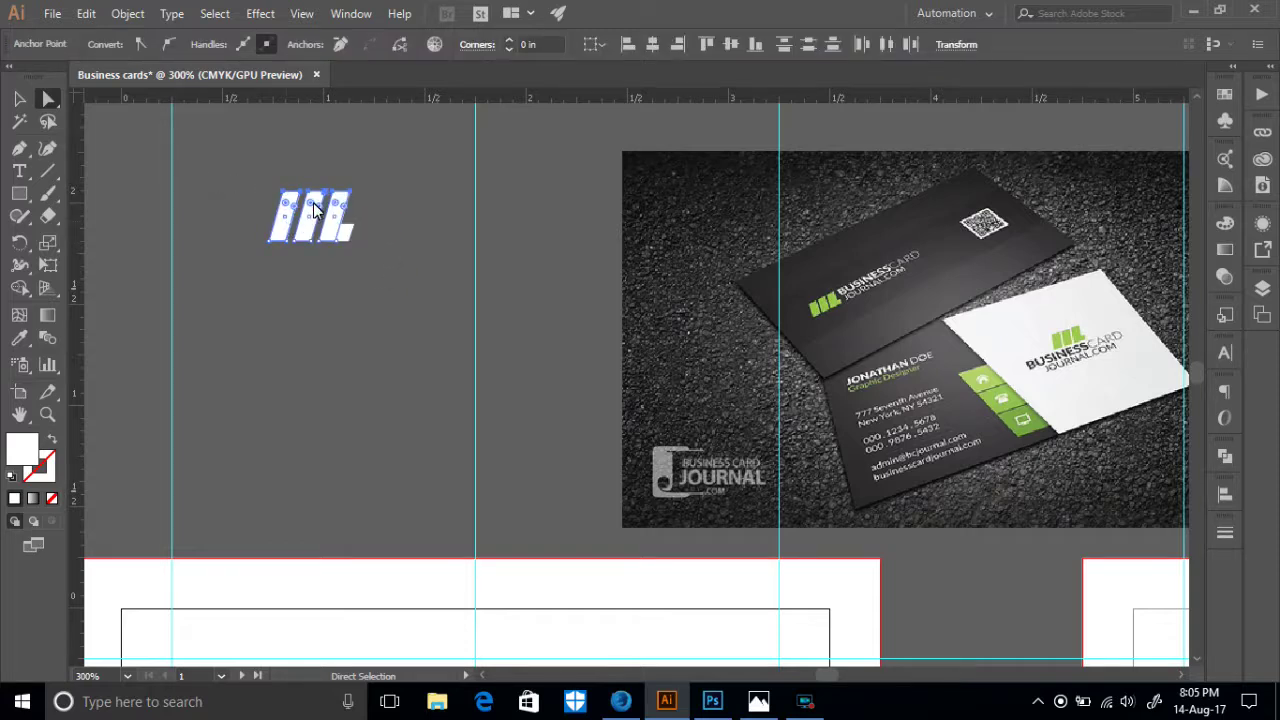
key("Down")
left_click(346, 283)
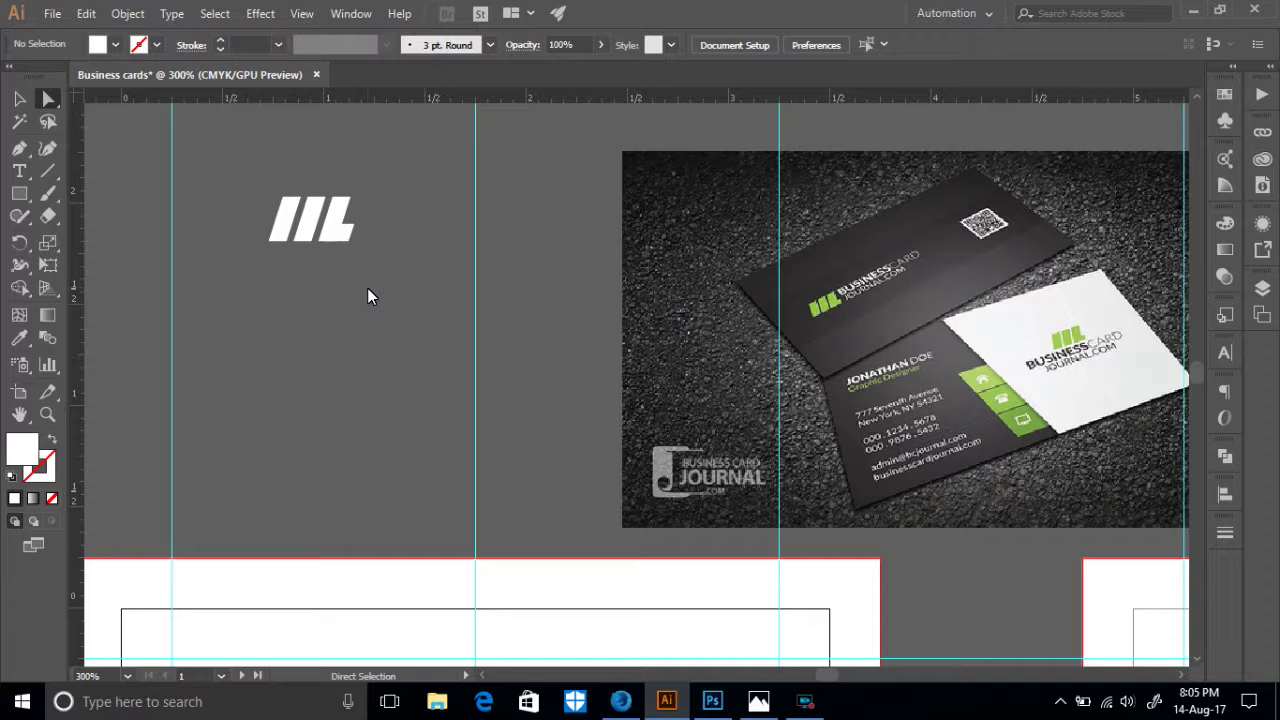
left_click_drag(376, 211, 239, 165)
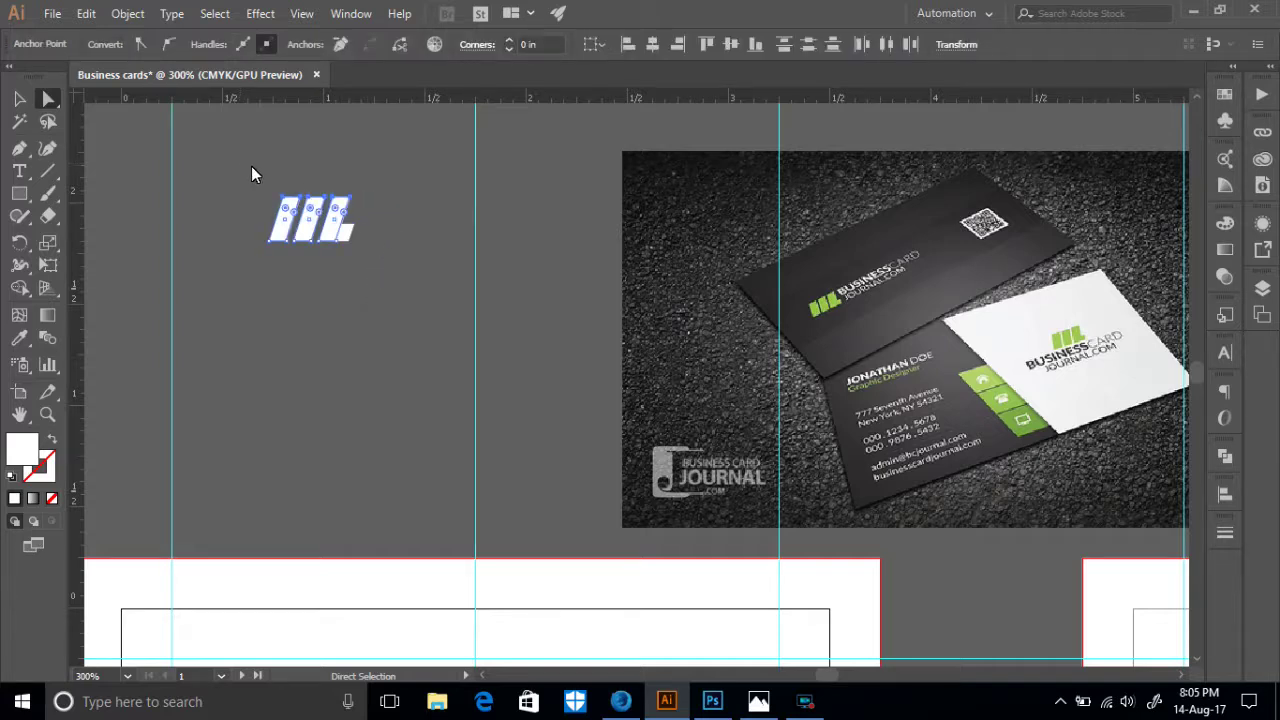
key("Up")
left_click(365, 352)
scroll(299, 305, "up", 2)
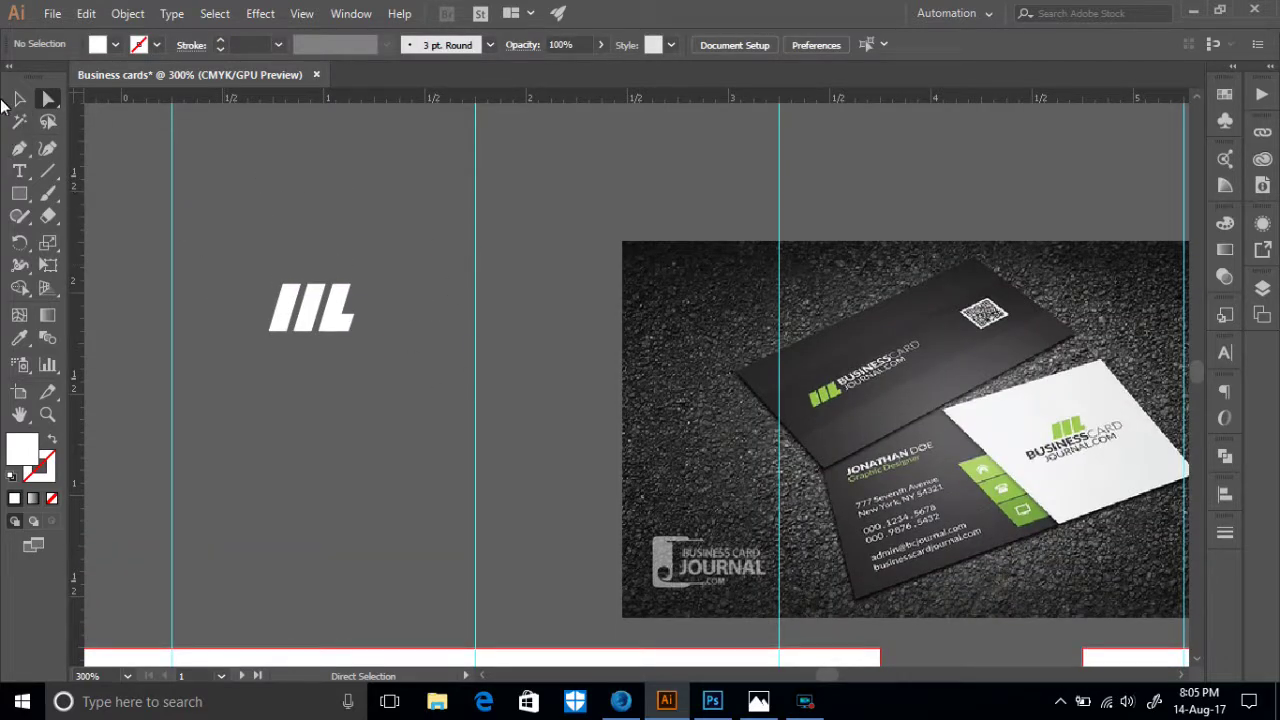
left_click(19, 98)
left_click_drag(185, 201, 368, 345)
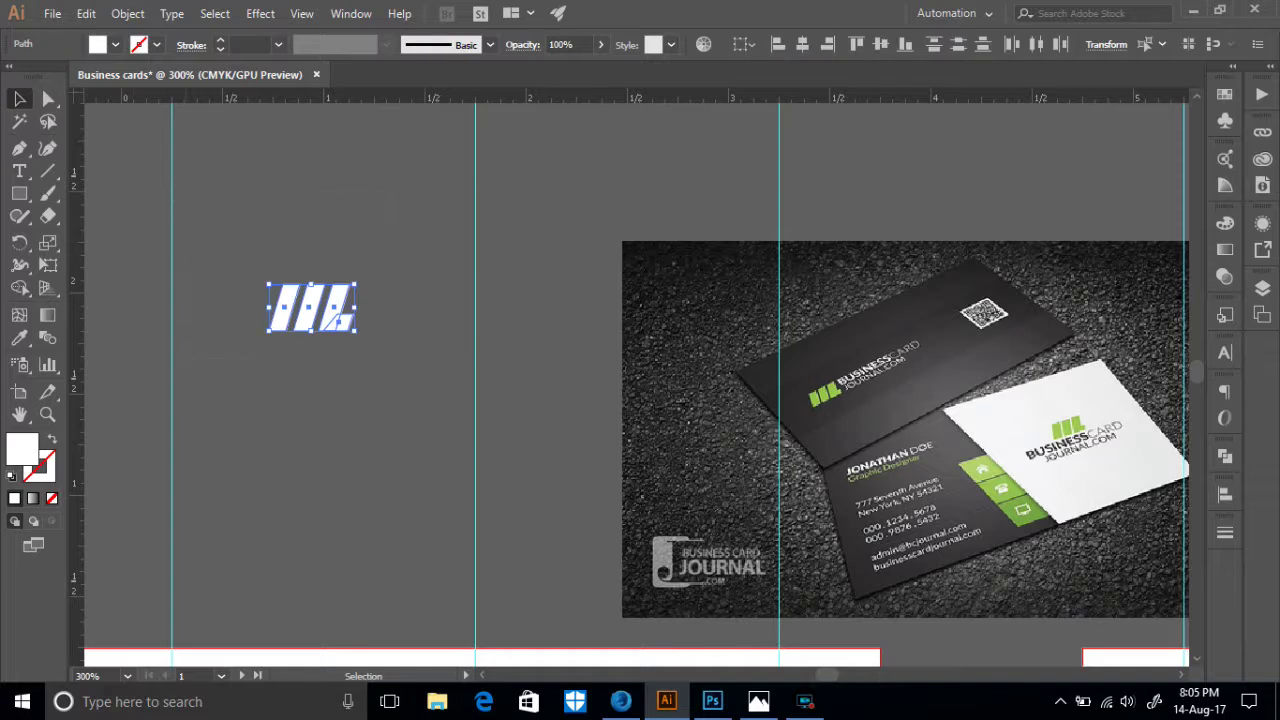
- Merge the IIL logo pieces into one shape with Pathfinder
left_click(1225, 456)
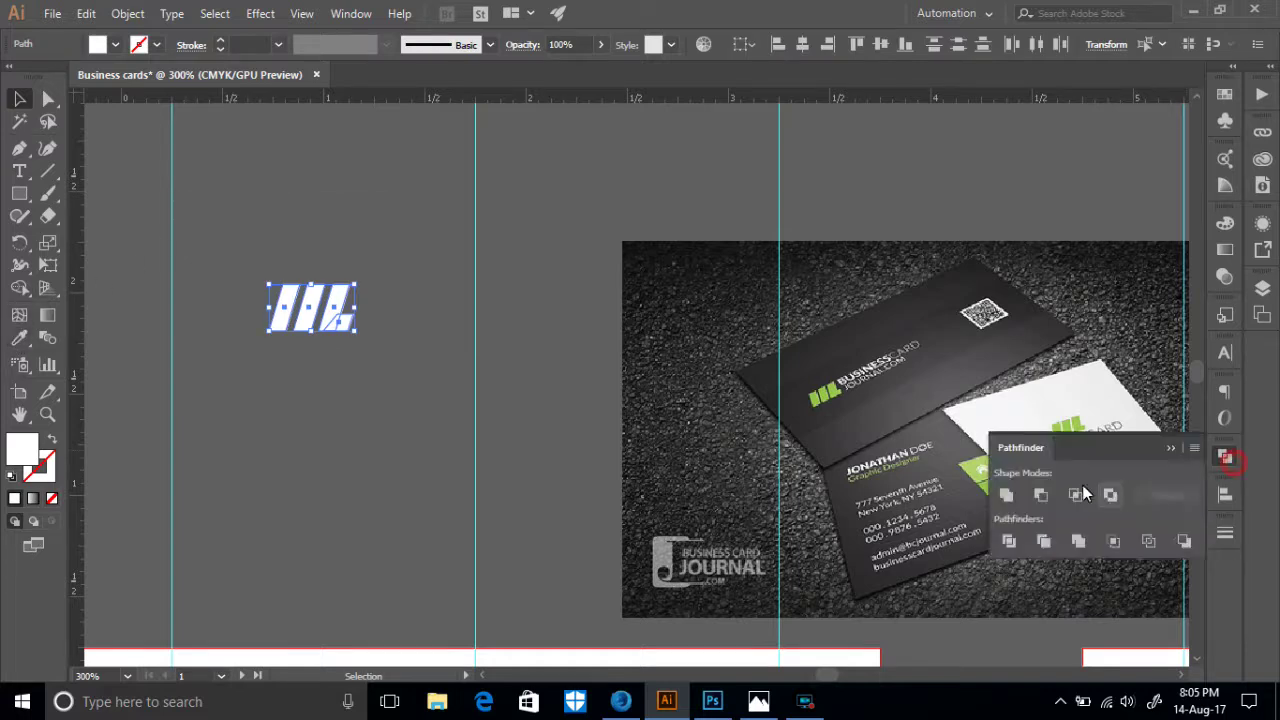
left_click(1078, 541)
left_click(375, 440)
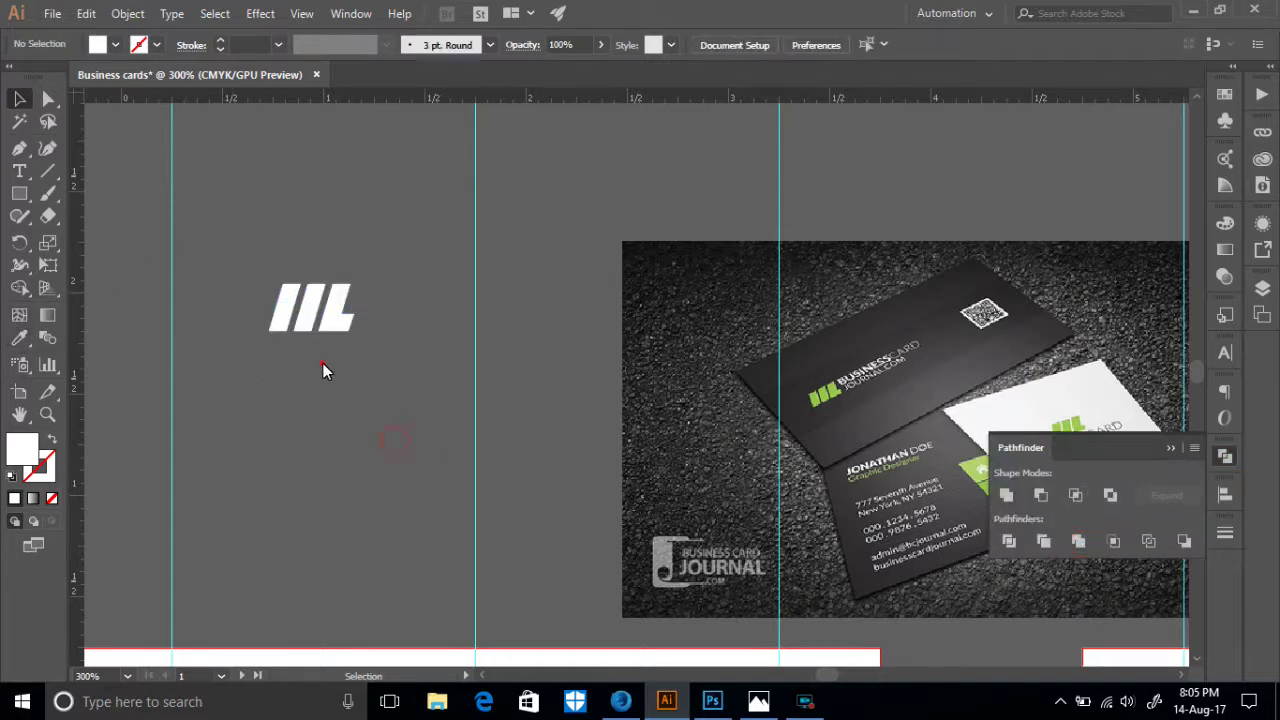
left_click_drag(394, 357, 177, 293)
- Fill the merged logo with the green sampled from the reference card's bars
left_click(19, 338)
left_click(823, 395)
left_click(19, 100)
left_click(389, 380)
scroll(381, 300, "down", 3)
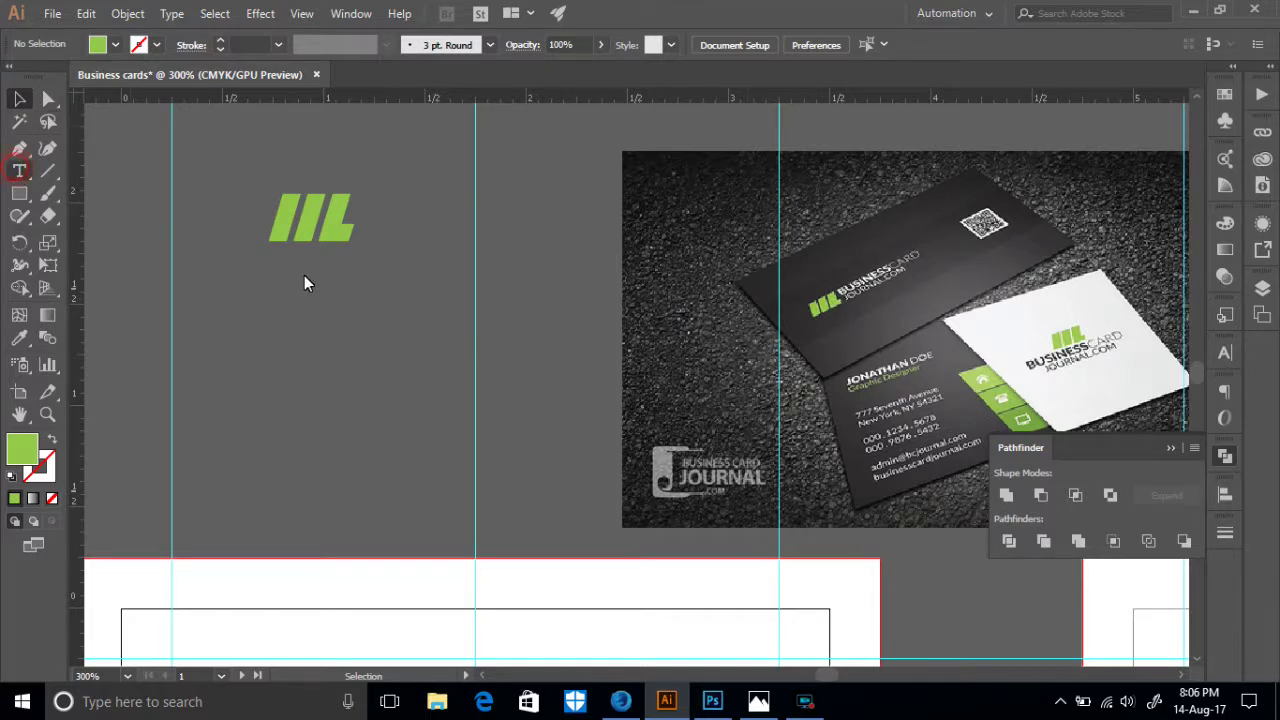
key("t")
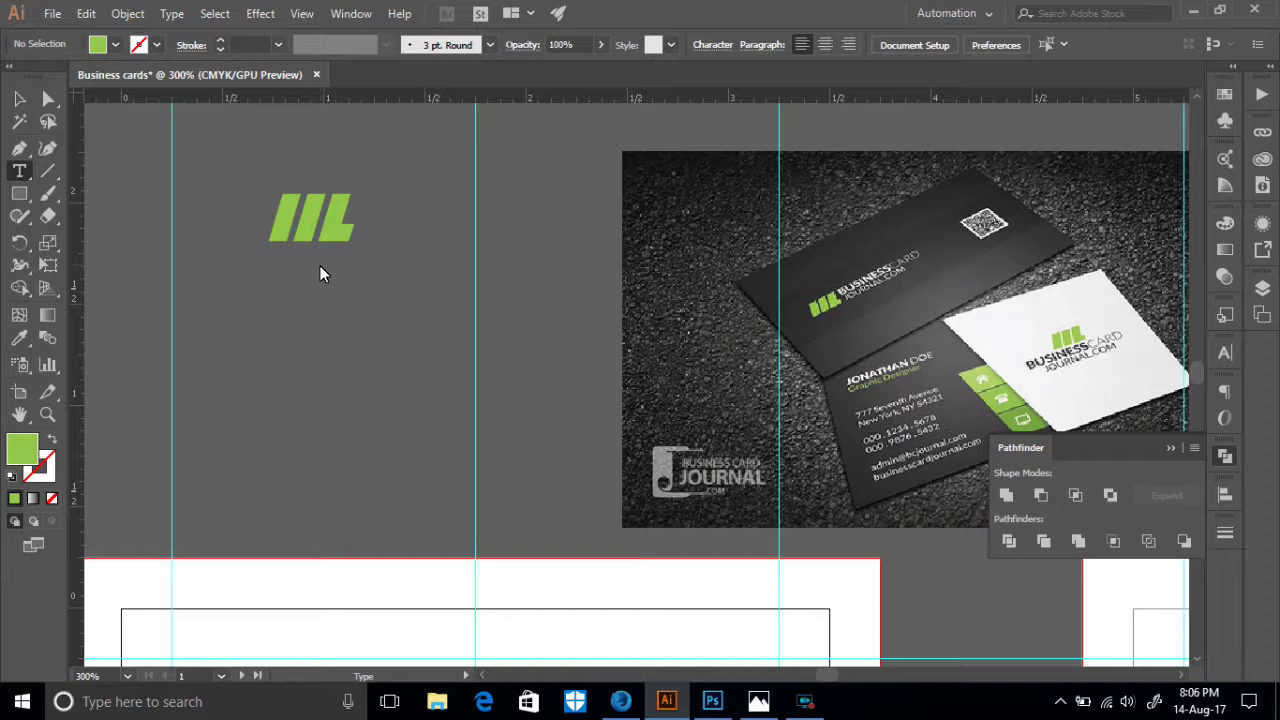
- Add text reading 'Business card' with the designer's name on the next line
left_click(357, 206)
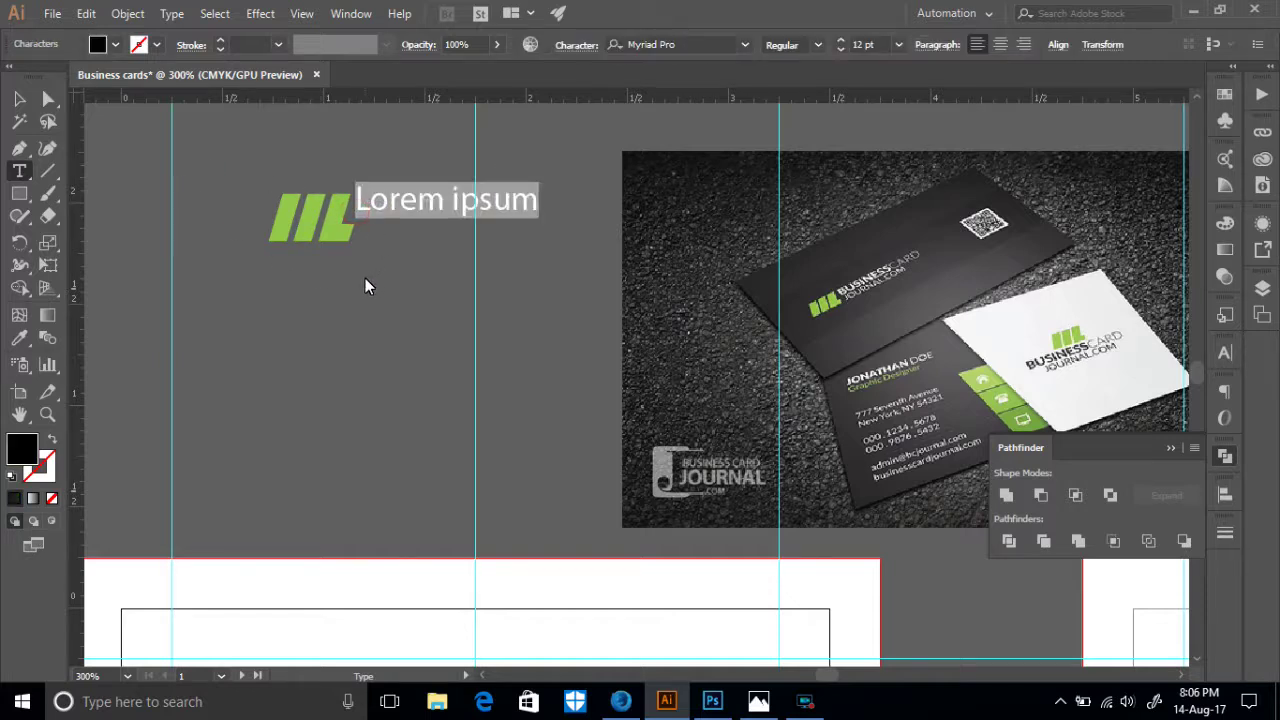
key("BackSpace")
type("B")
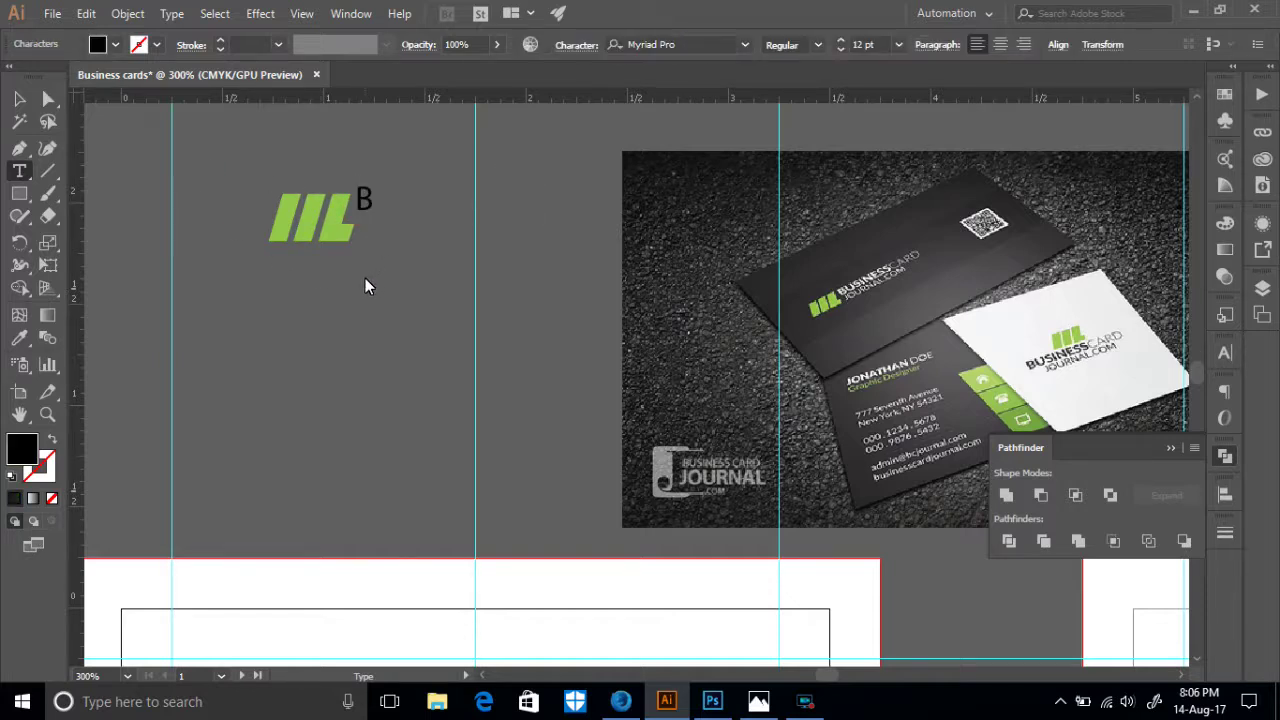
type("usiness")
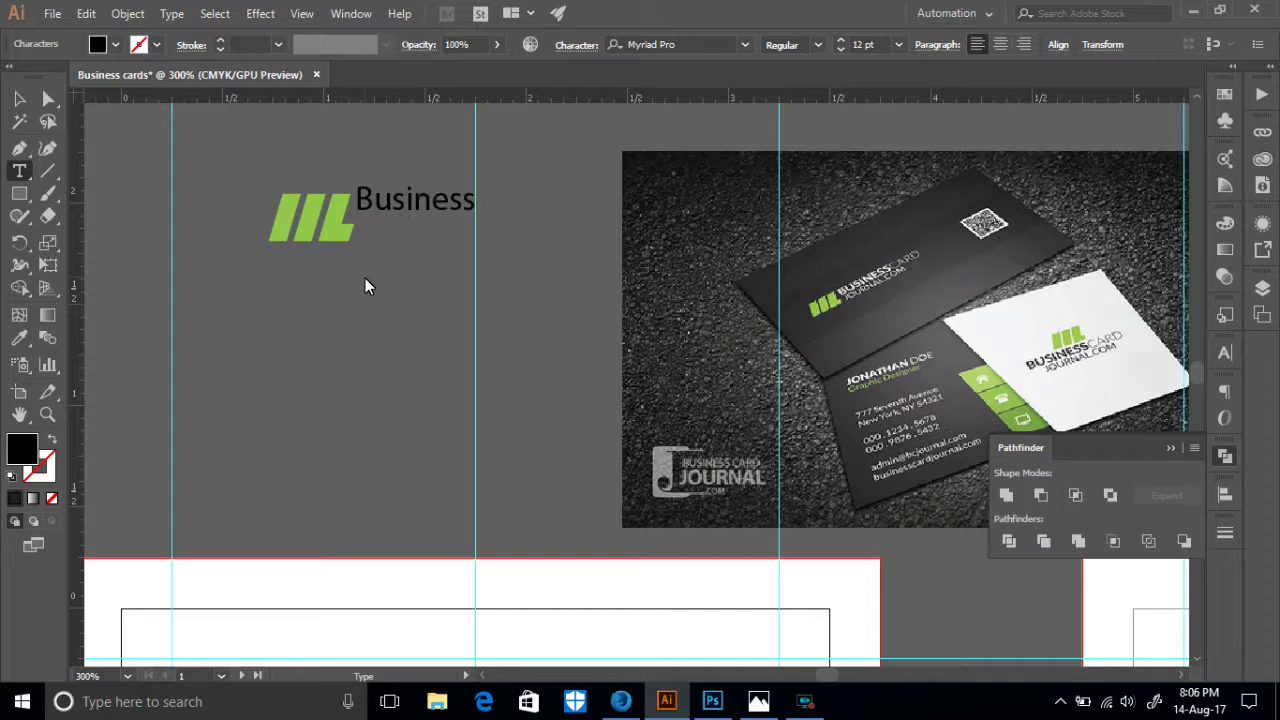
type(" cards")
key("BackSpace")
key("BackSpace")
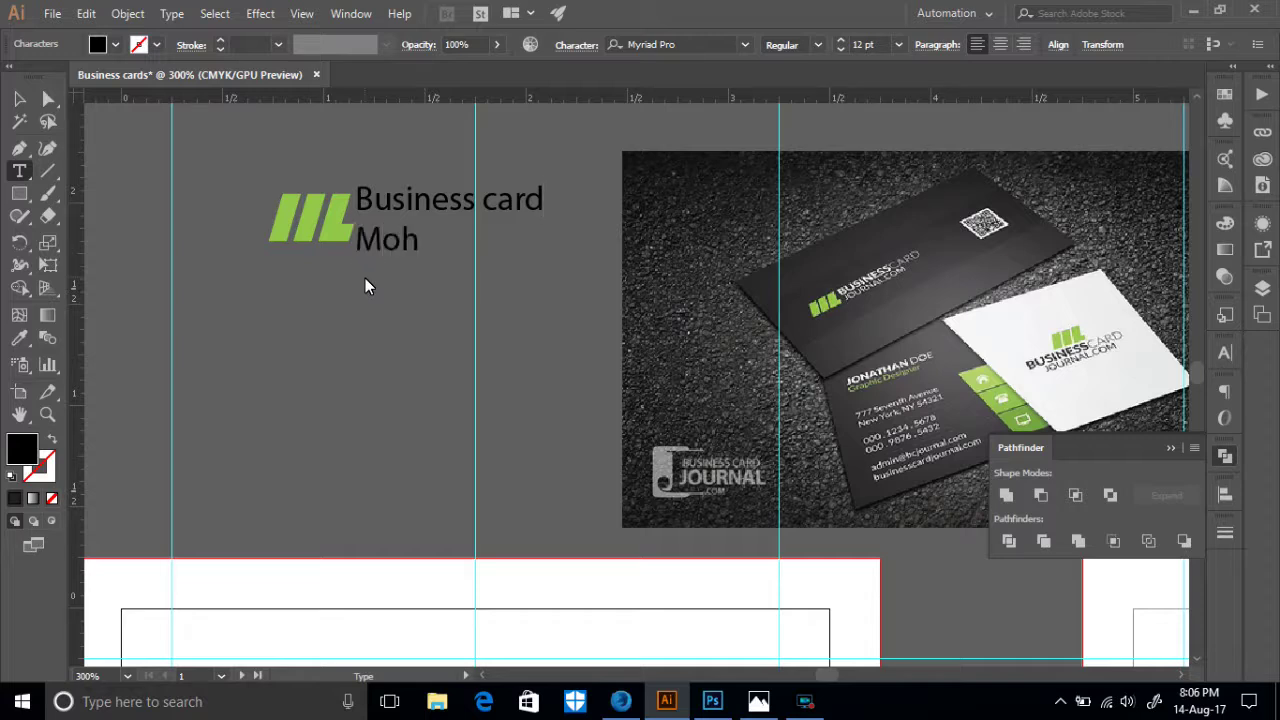
- Move the text block below the logo and select the words 'Business card'
left_click(19, 98)
left_click_drag(449, 203, 442, 286)
left_click(19, 171)
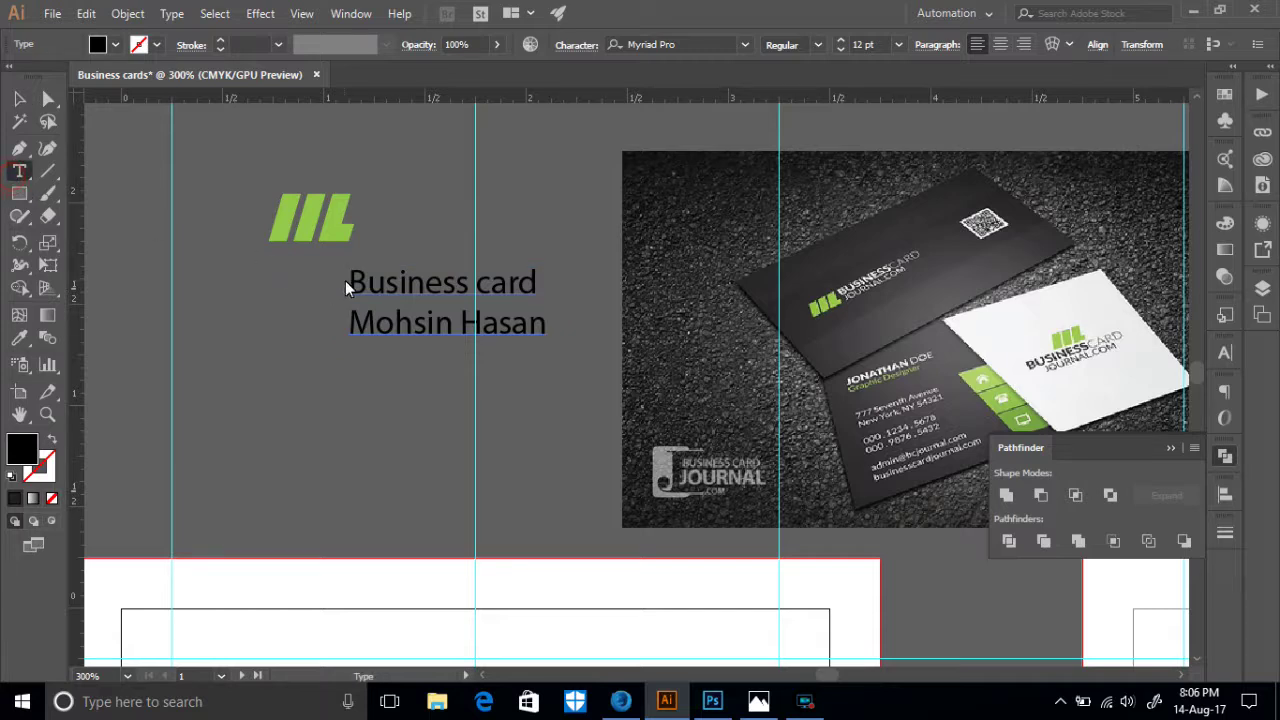
left_click_drag(355, 288, 537, 286)
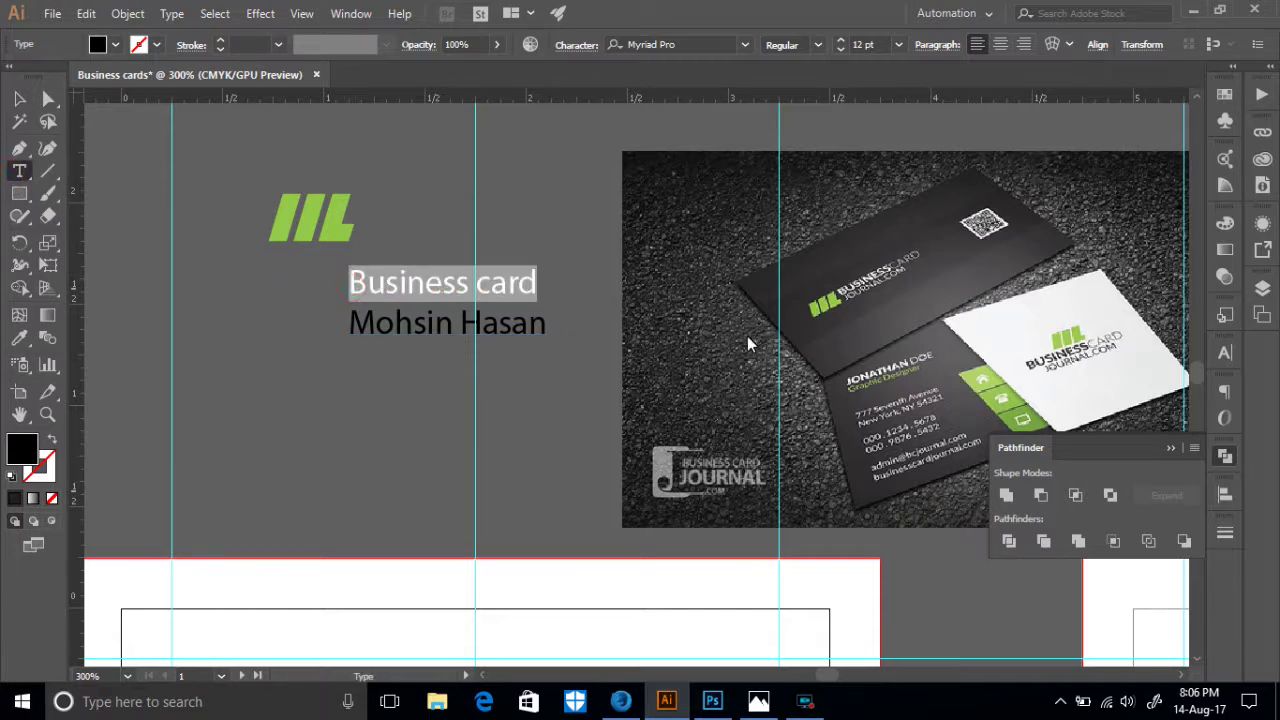
- Set the headline to All Caps and Semibold in the Character panel
left_click(1194, 447)
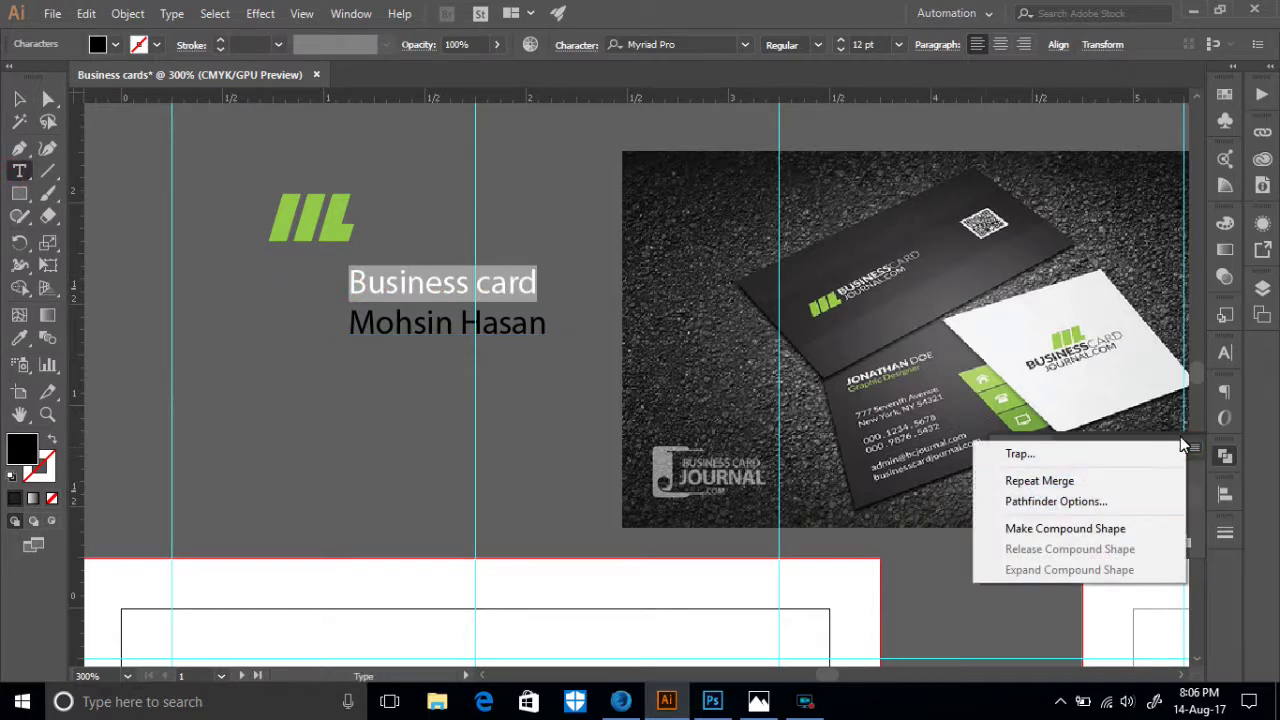
left_click(1196, 449)
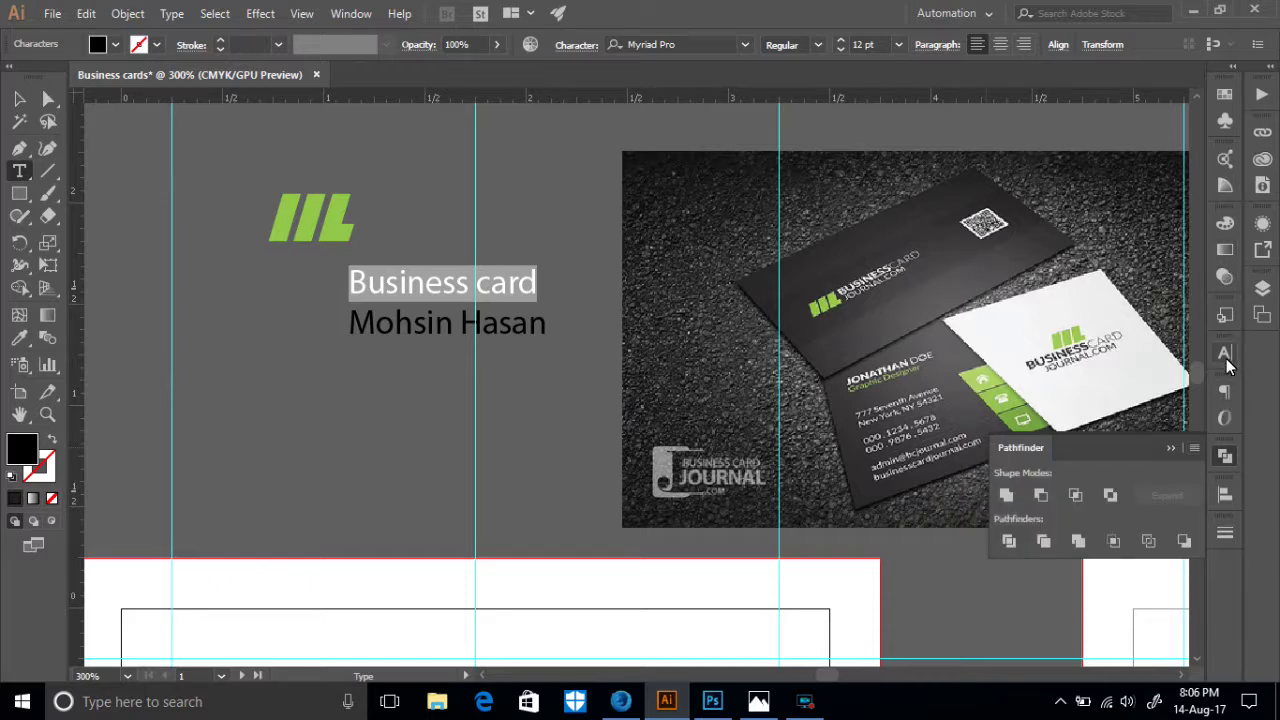
left_click(1224, 352)
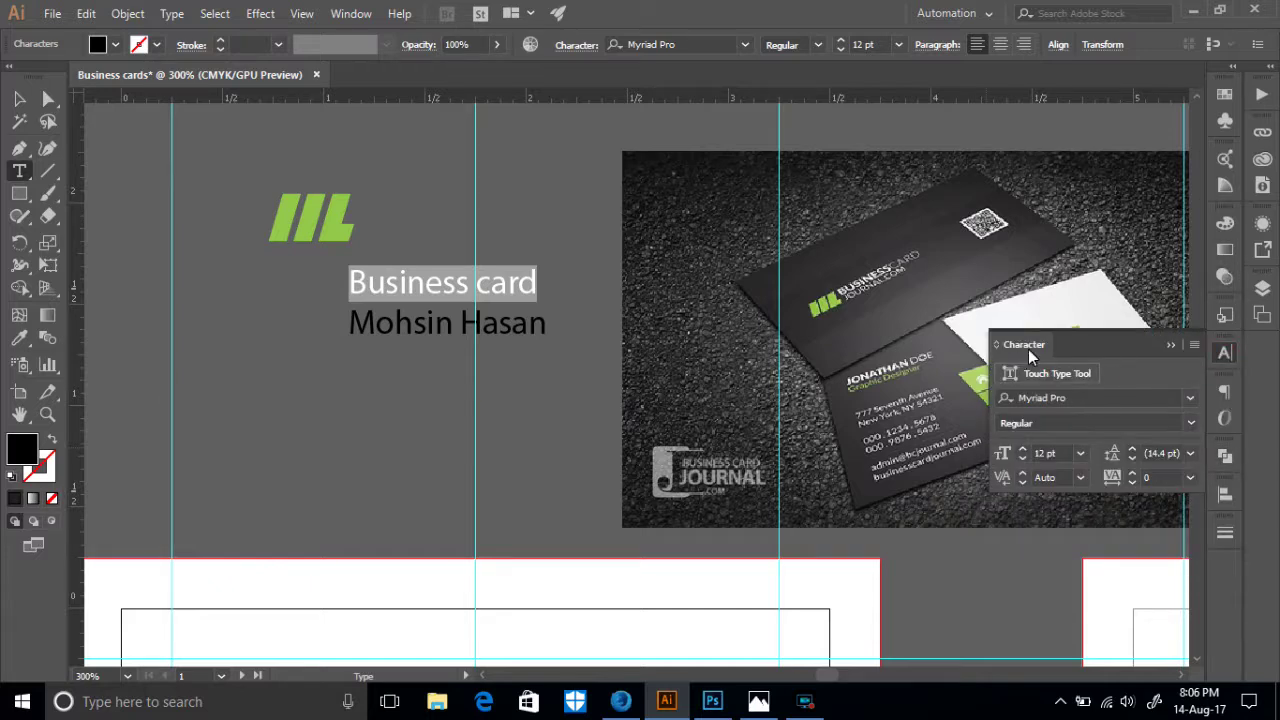
left_click(1192, 345)
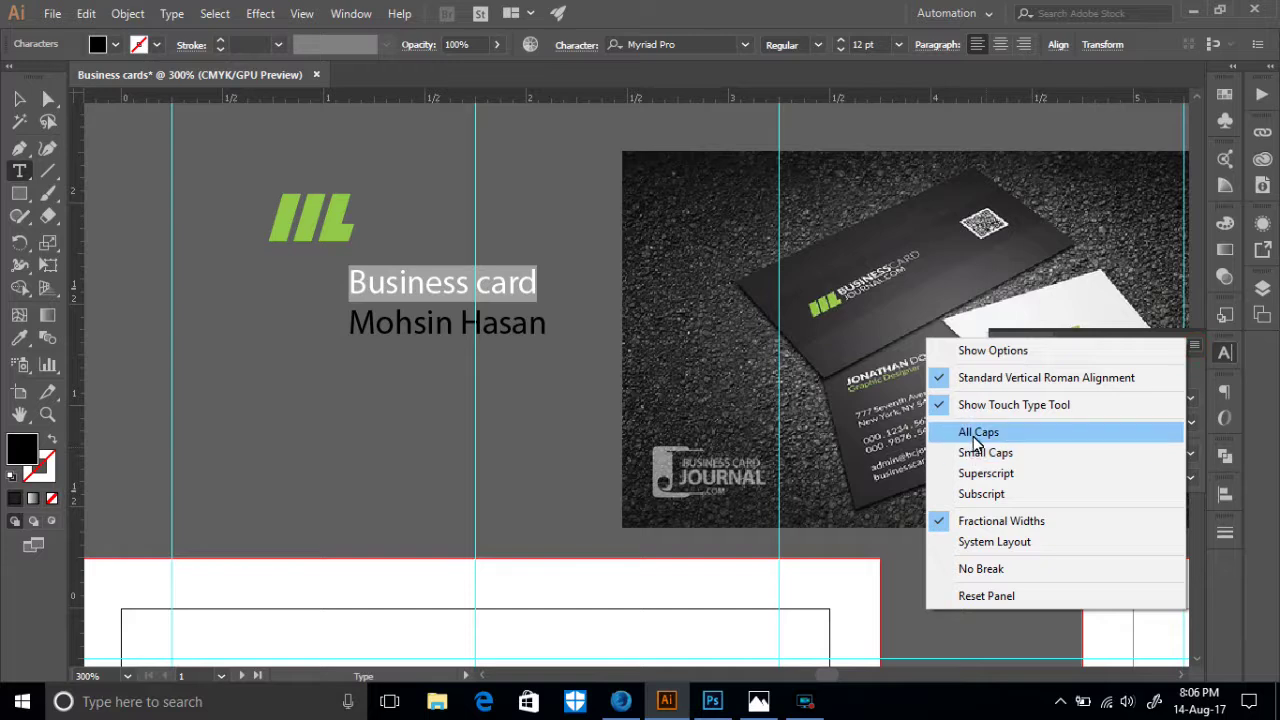
left_click(958, 437)
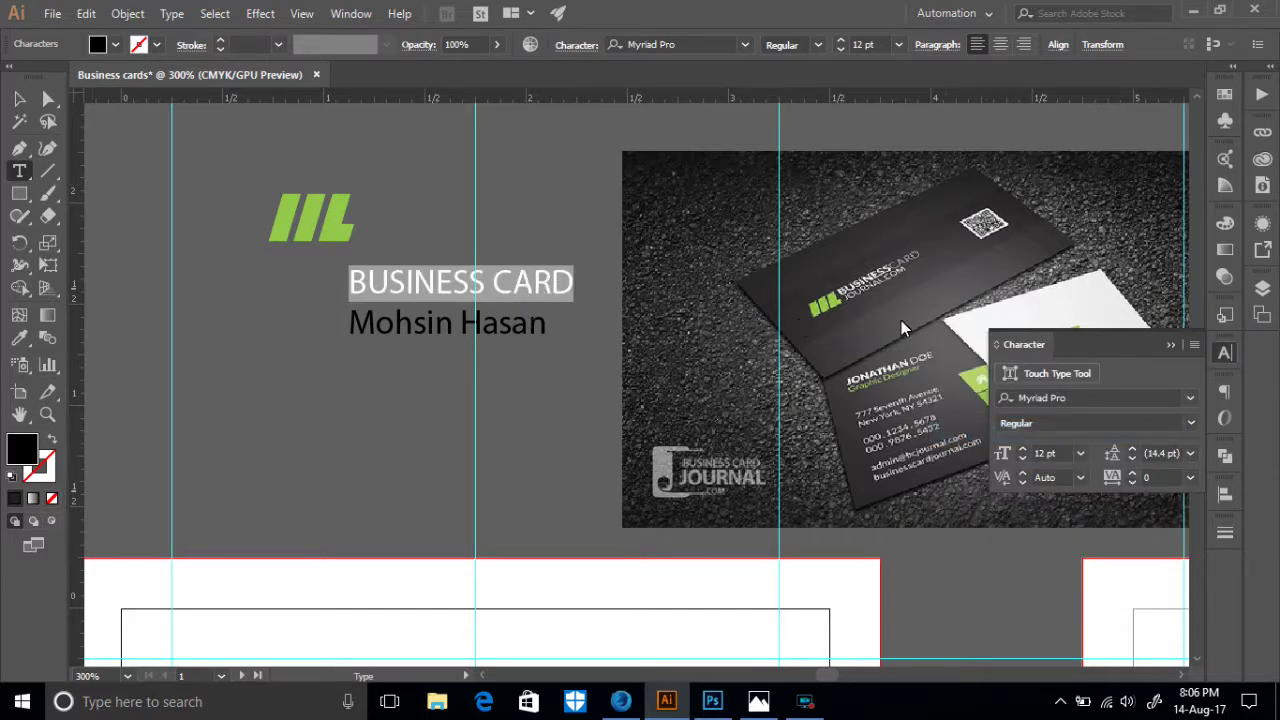
left_click(1190, 424)
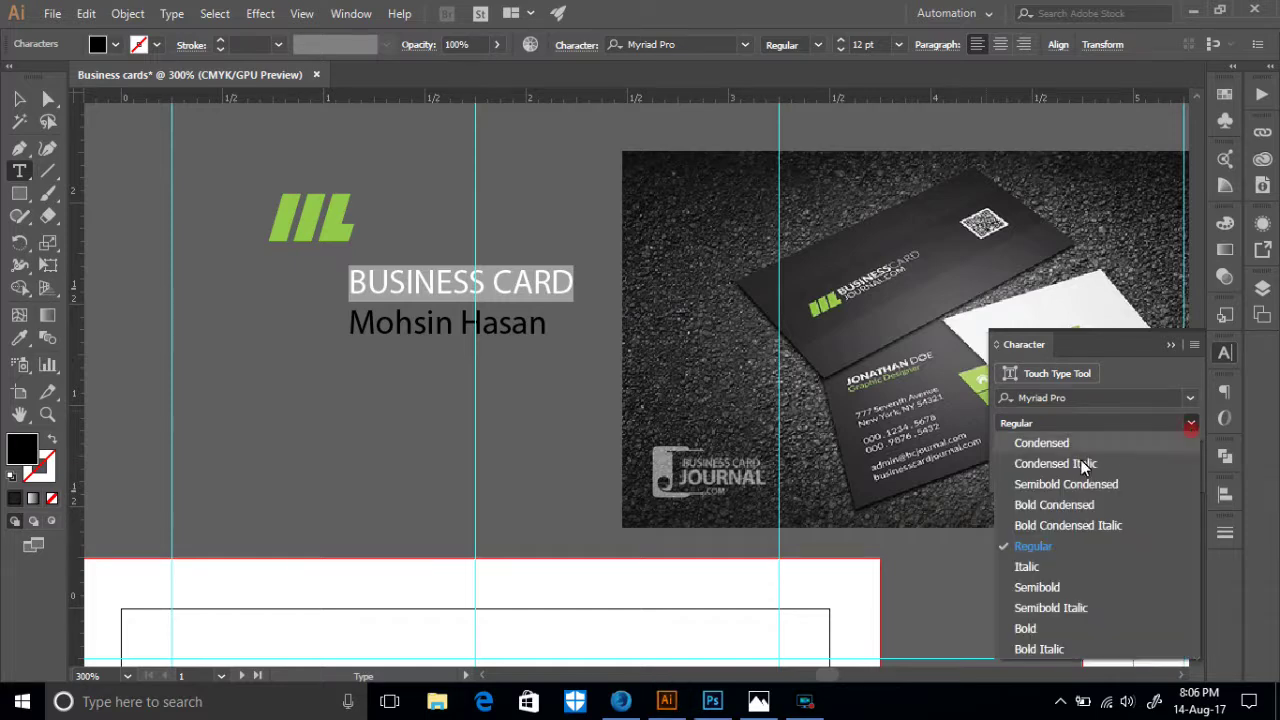
left_click(1038, 596)
left_click(1191, 424)
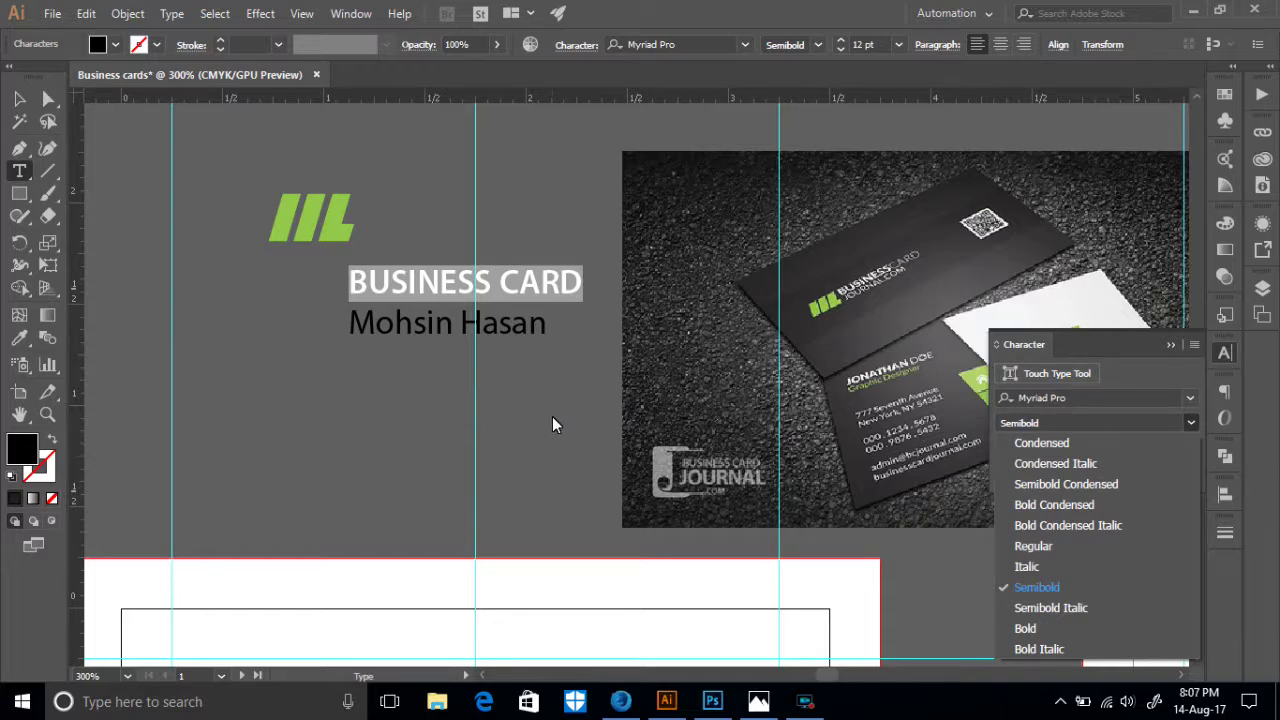
left_click(1167, 349)
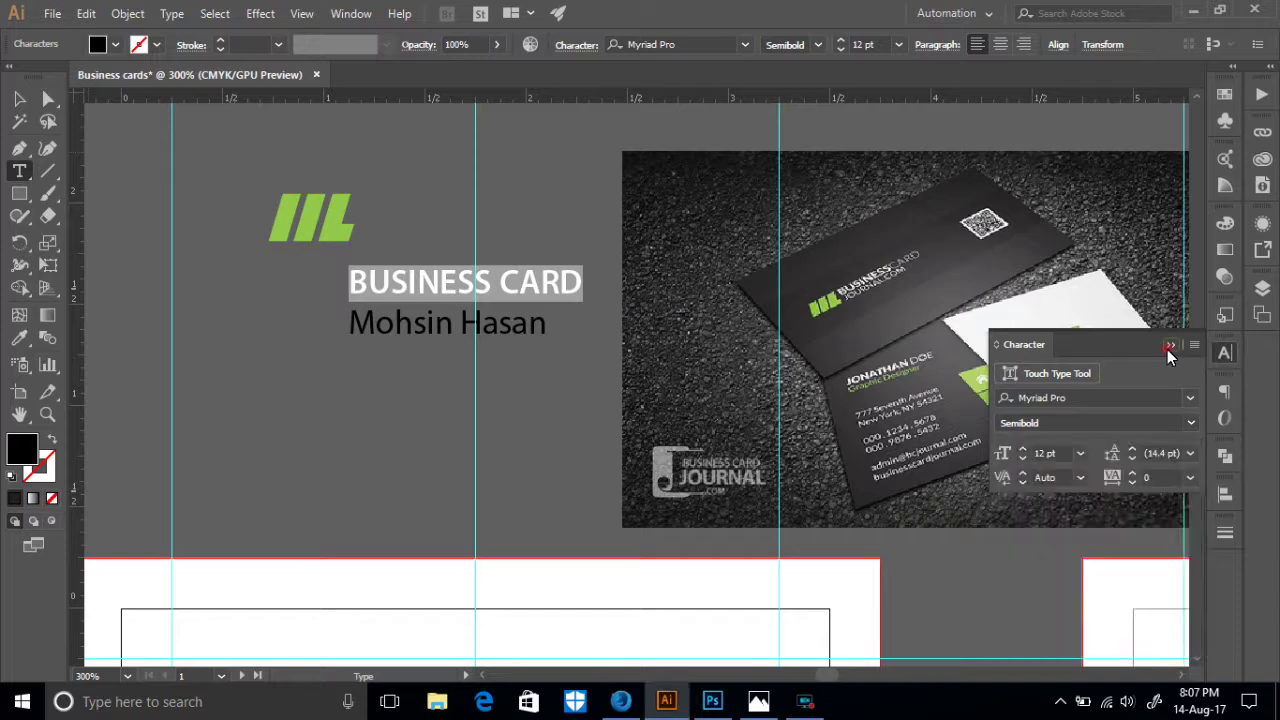
left_click(414, 375)
- Make BUSINESS bold and CARD regular weight
left_click_drag(491, 284, 349, 282)
left_click(1188, 423)
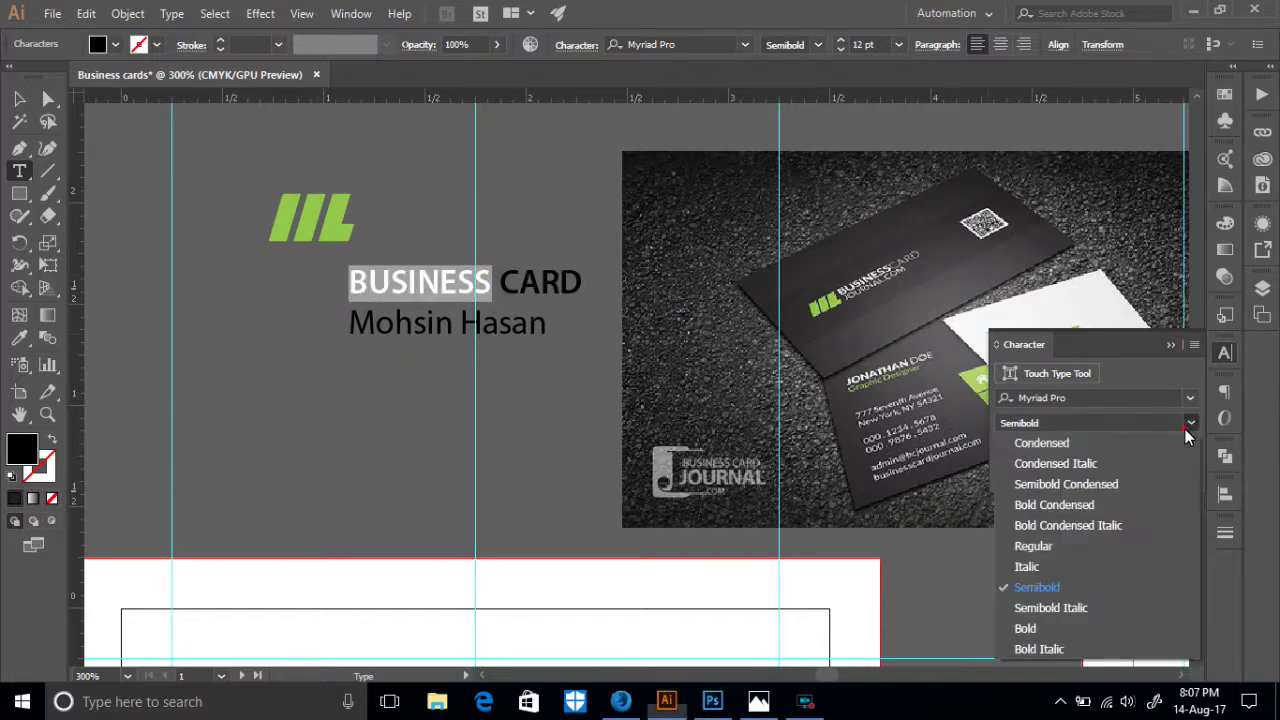
left_click(1057, 625)
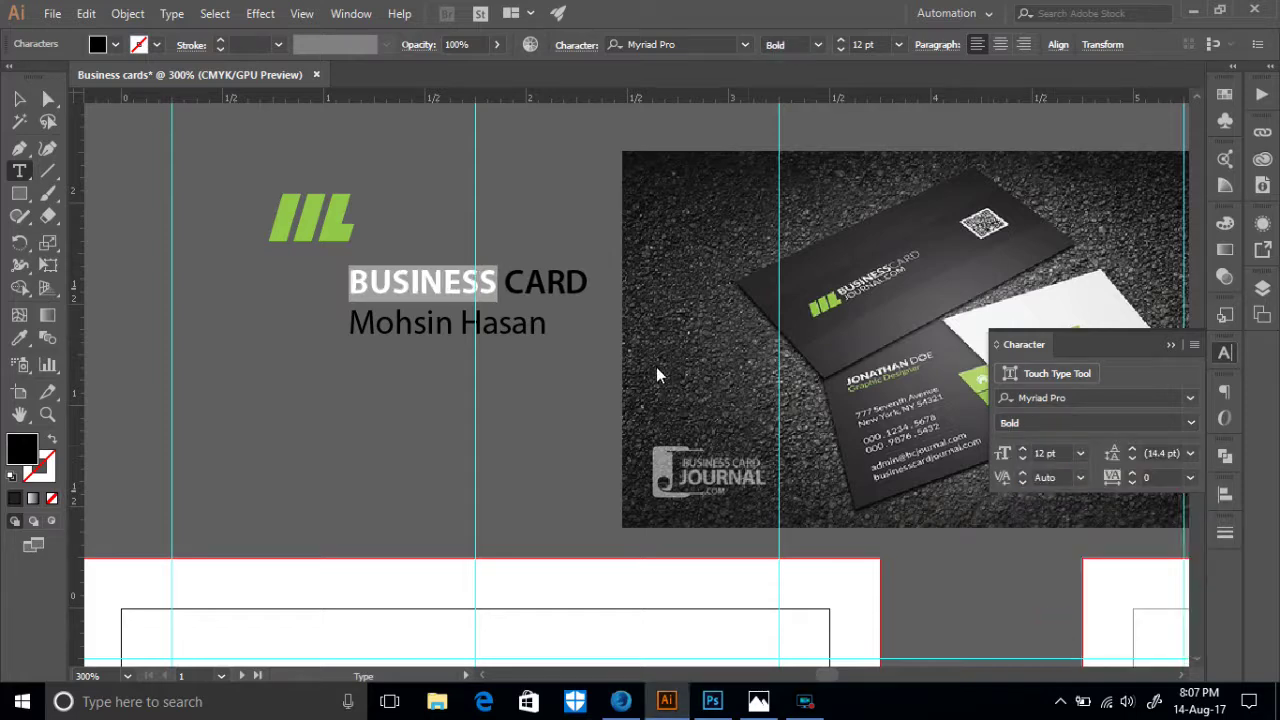
left_click_drag(507, 288, 591, 289)
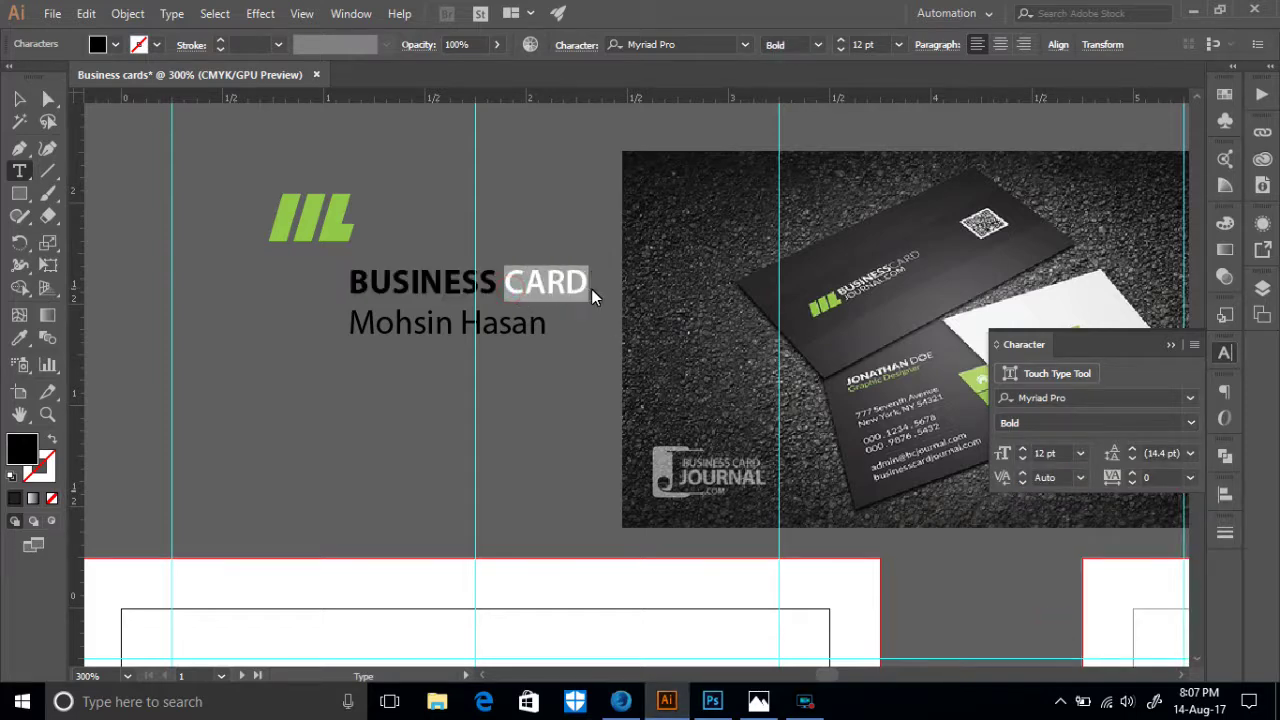
left_click(1192, 425)
left_click(1045, 546)
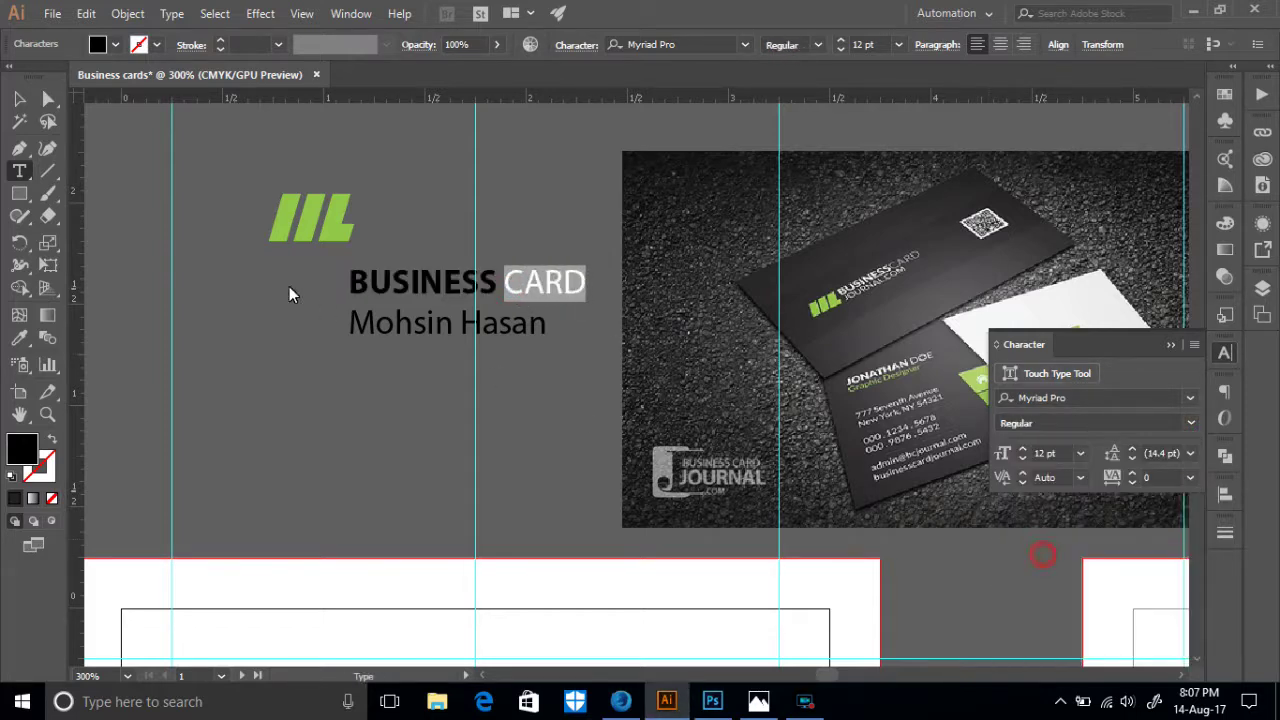
left_click(19, 99)
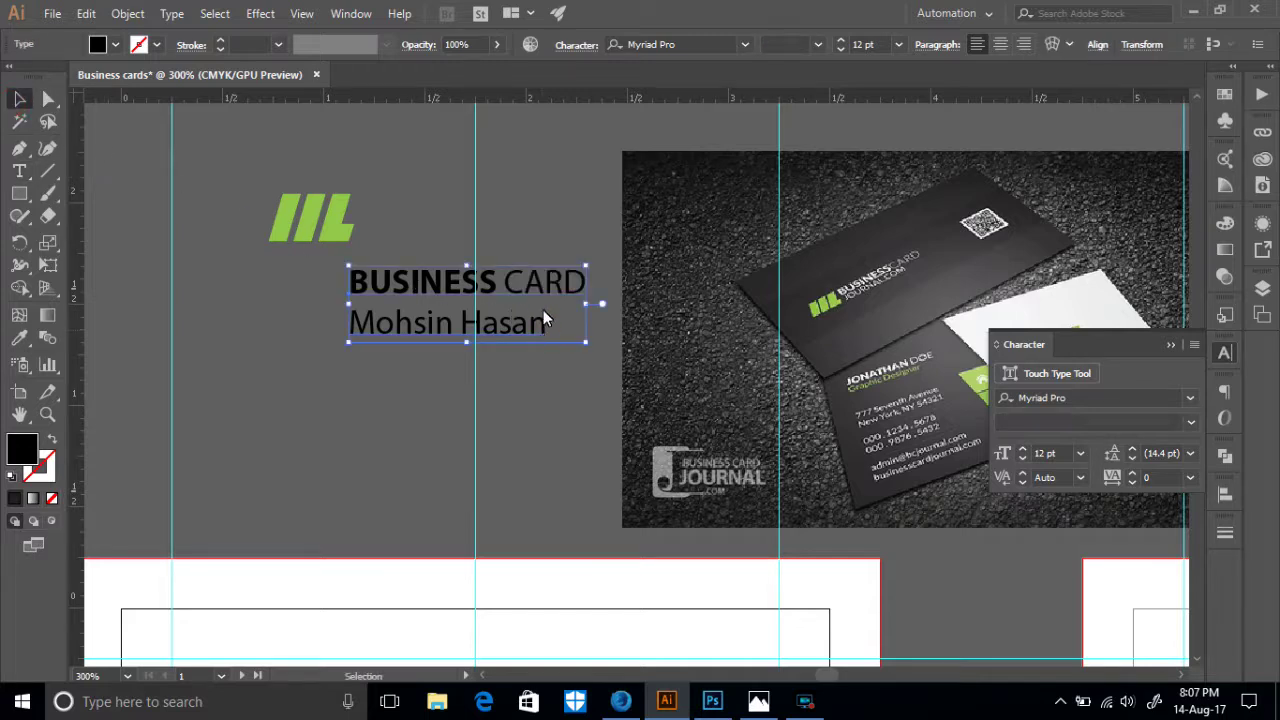
- Select the name line and set it to All Caps at 8 pt
left_click(19, 171)
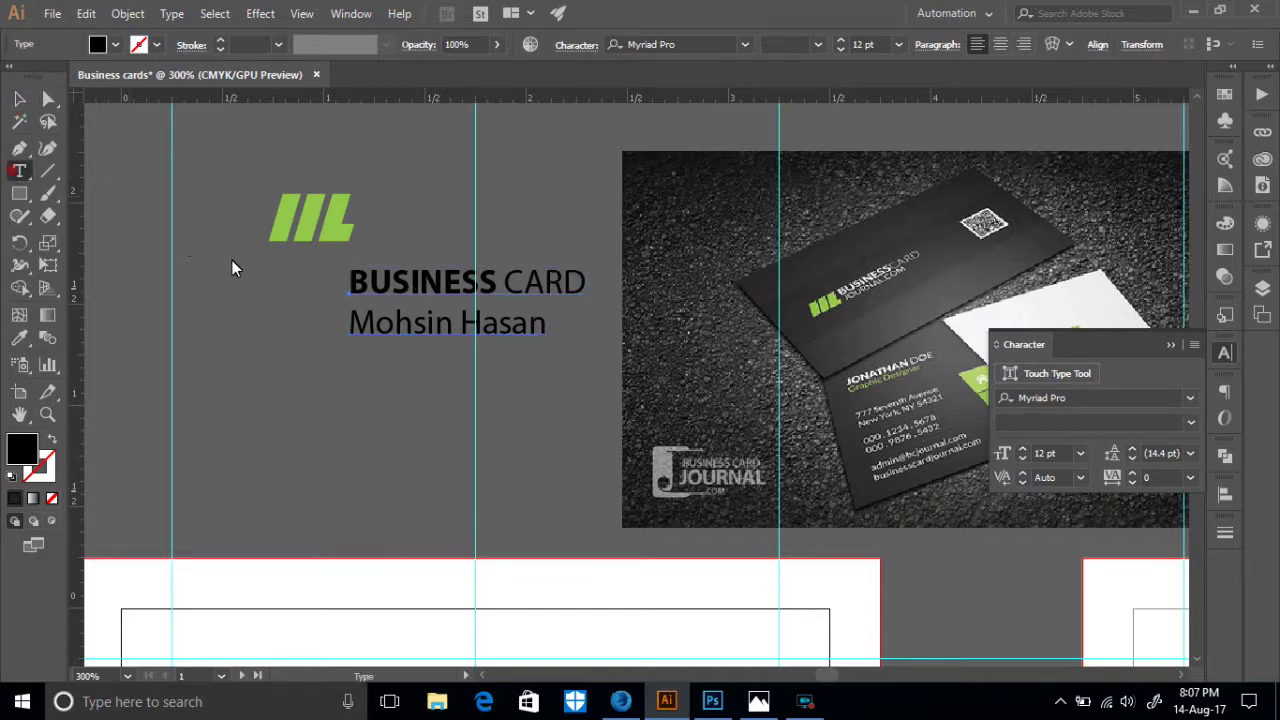
double_click(540, 333)
left_click_drag(425, 333, 329, 329)
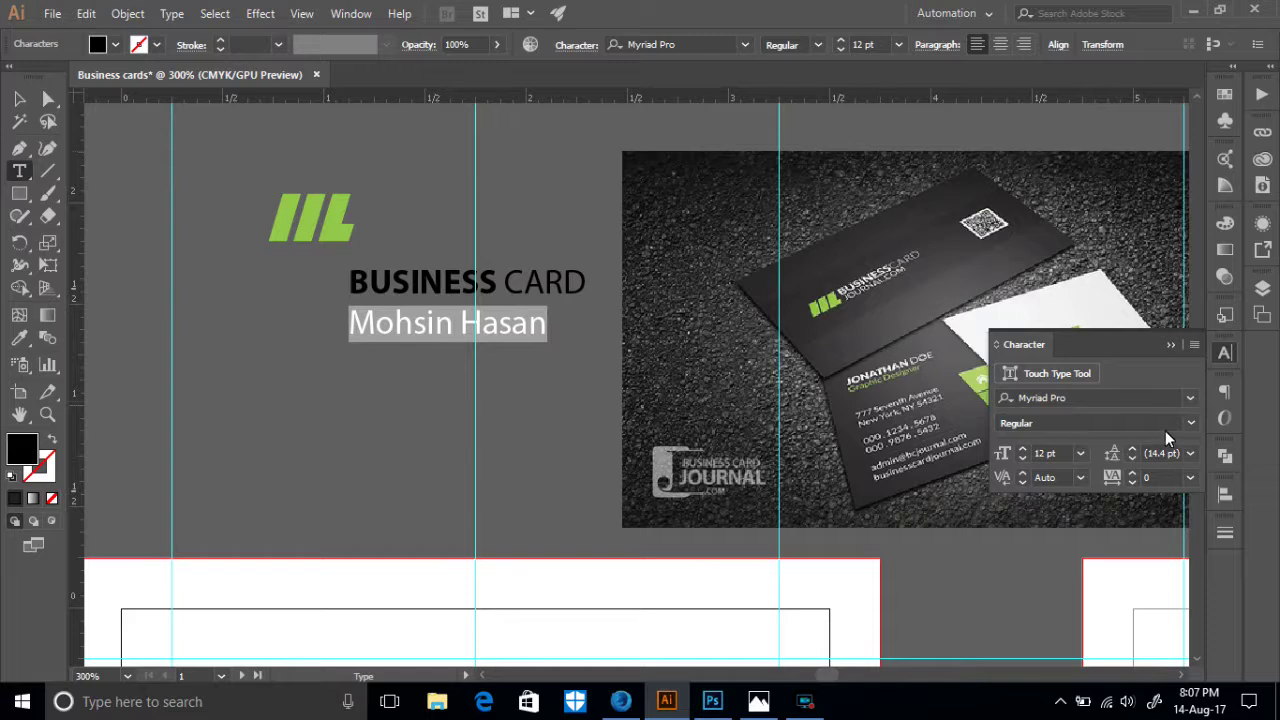
left_click(1194, 344)
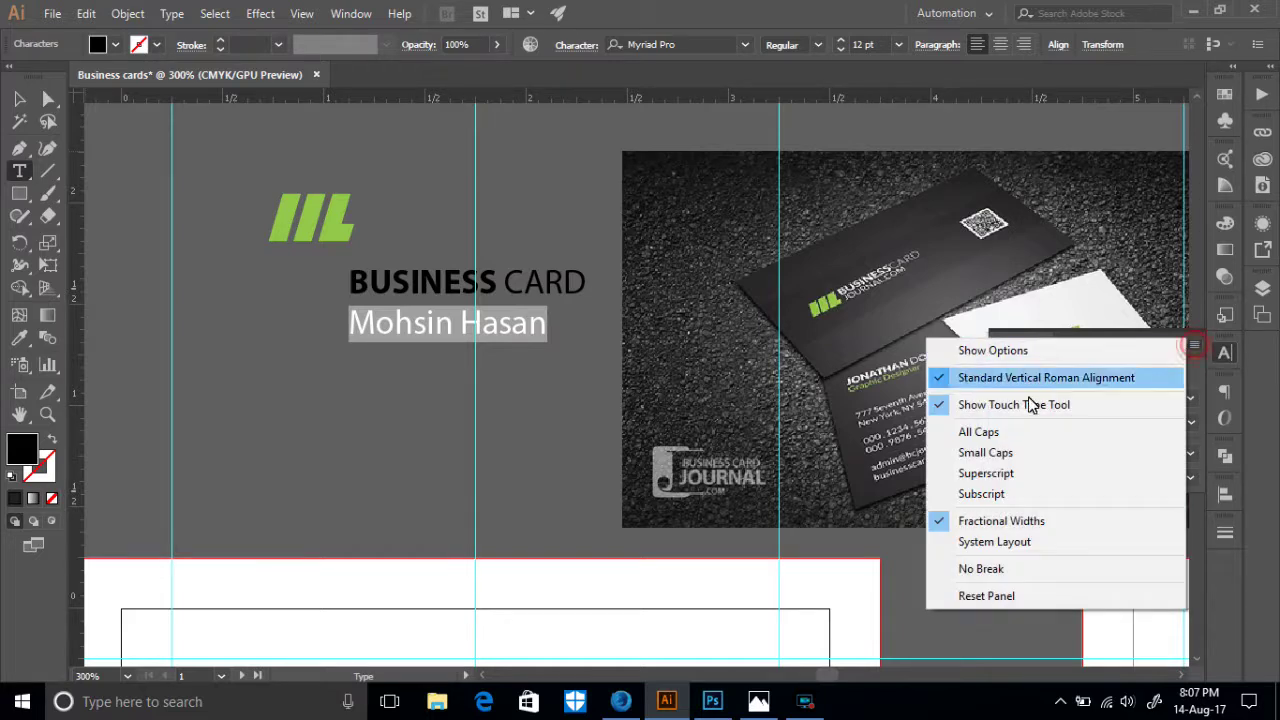
left_click(955, 434)
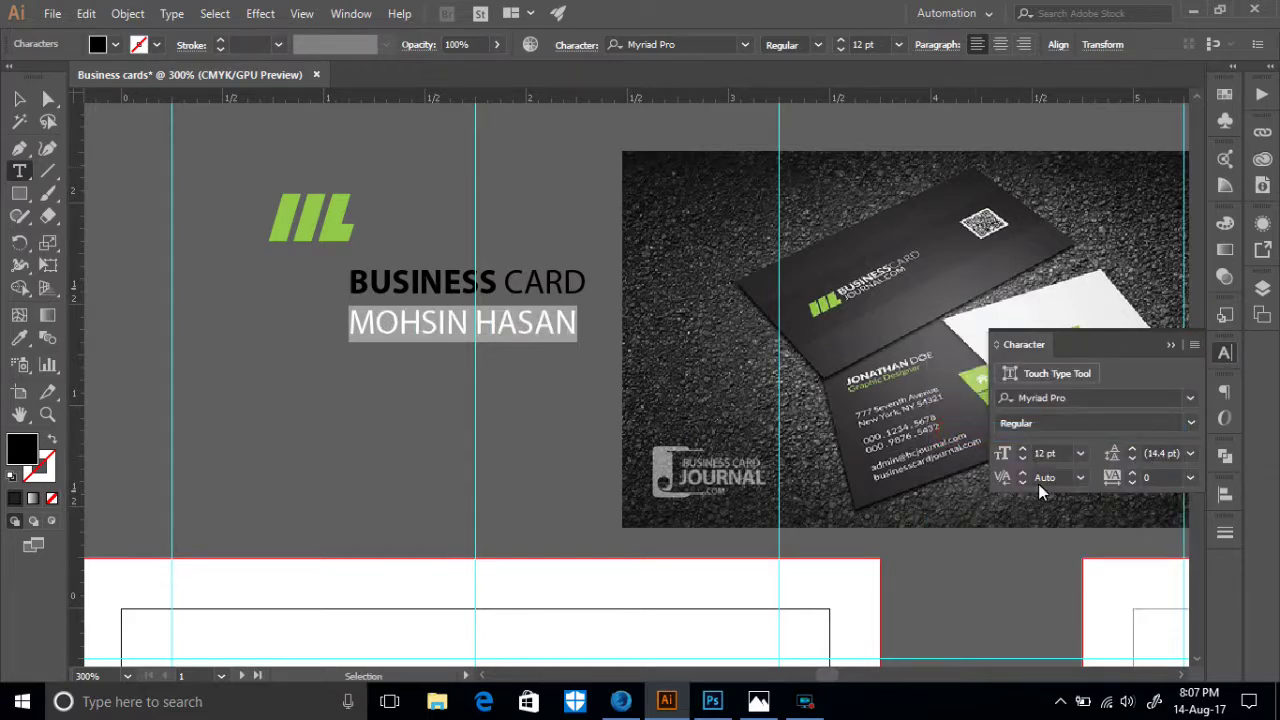
left_click(1023, 459)
left_click(1023, 459)
left_click(1023, 459)
left_click(1024, 462)
left_click(1024, 462)
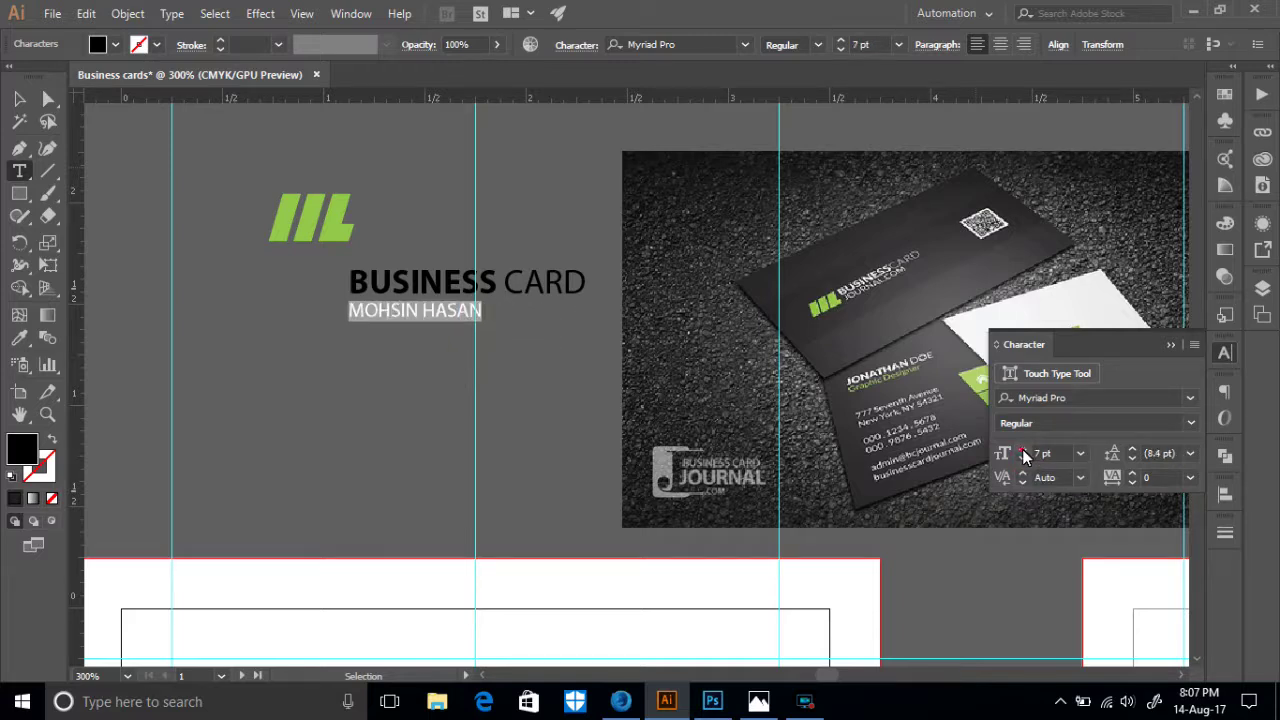
left_click(1023, 450)
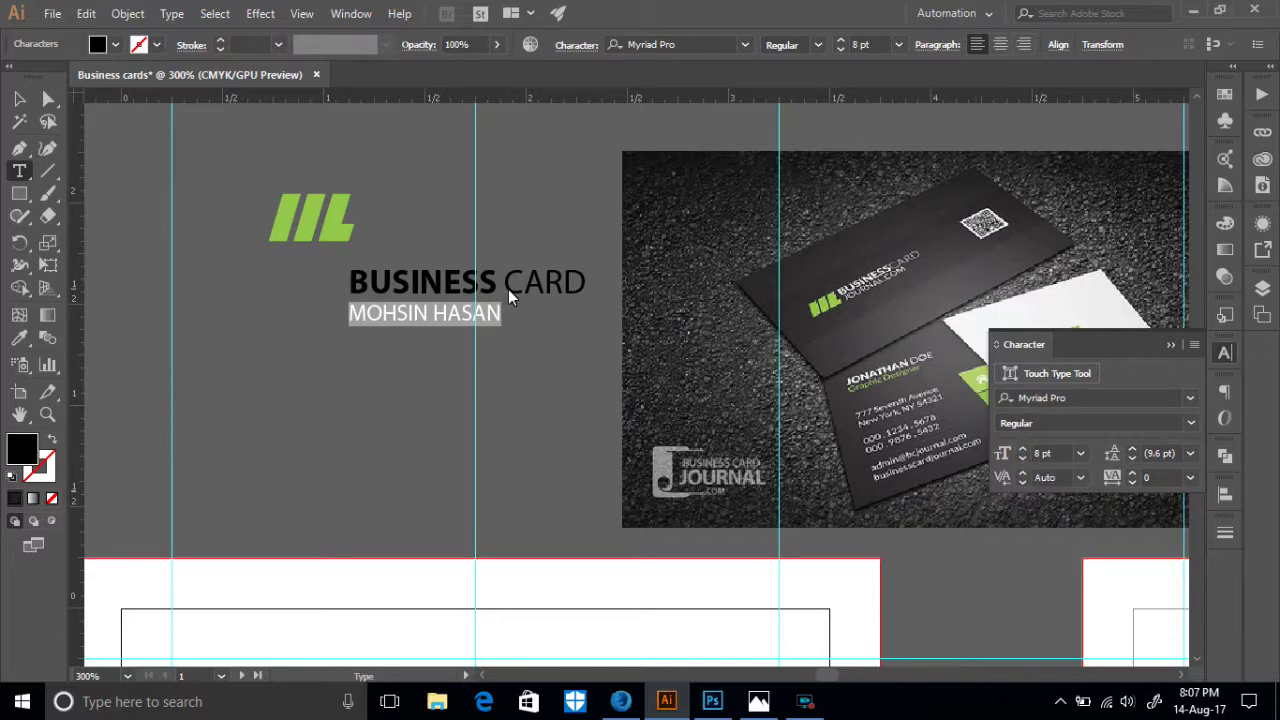
- Remove the stray space in the headline and set the name line's weight to Semibold
left_click(511, 331)
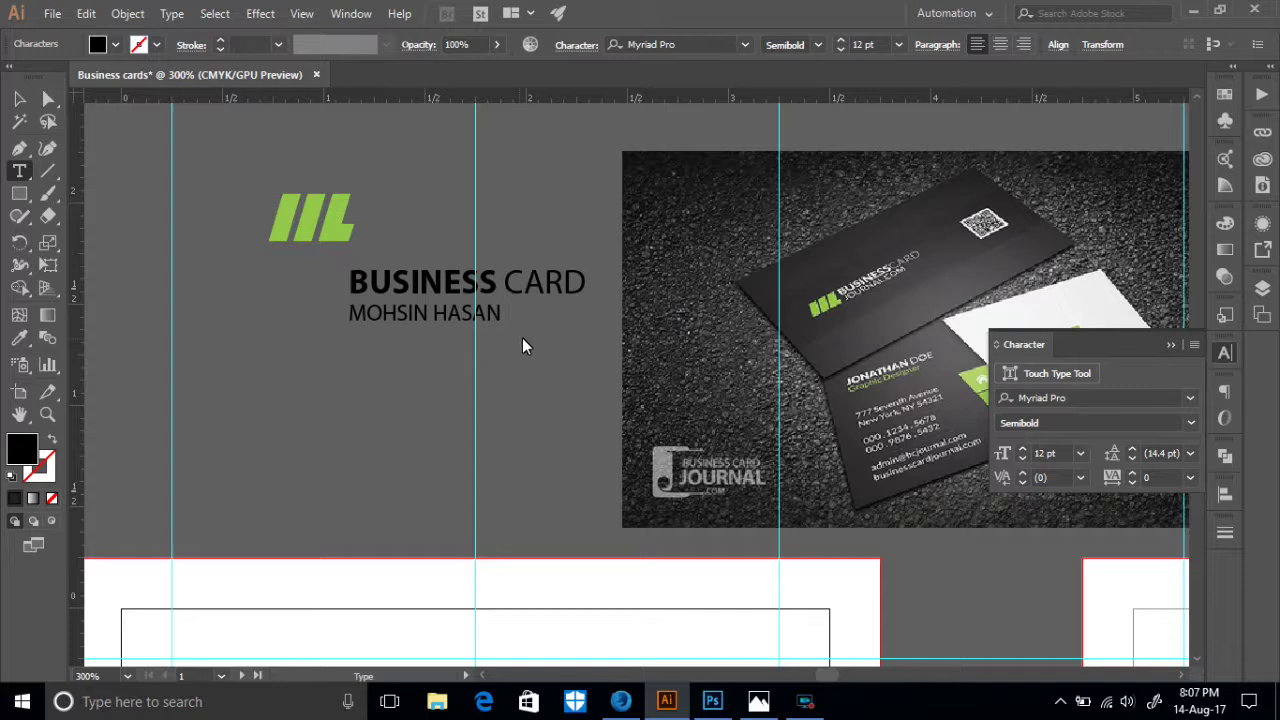
key("BackSpace")
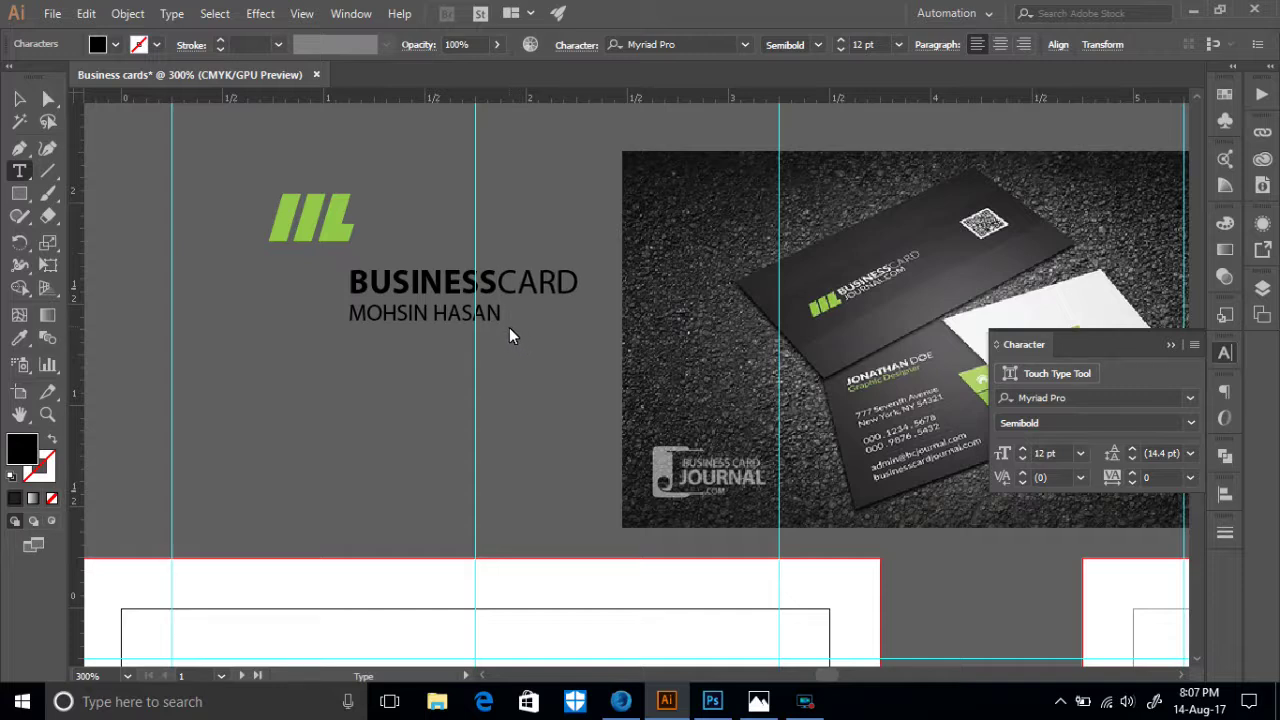
left_click_drag(503, 314, 343, 307)
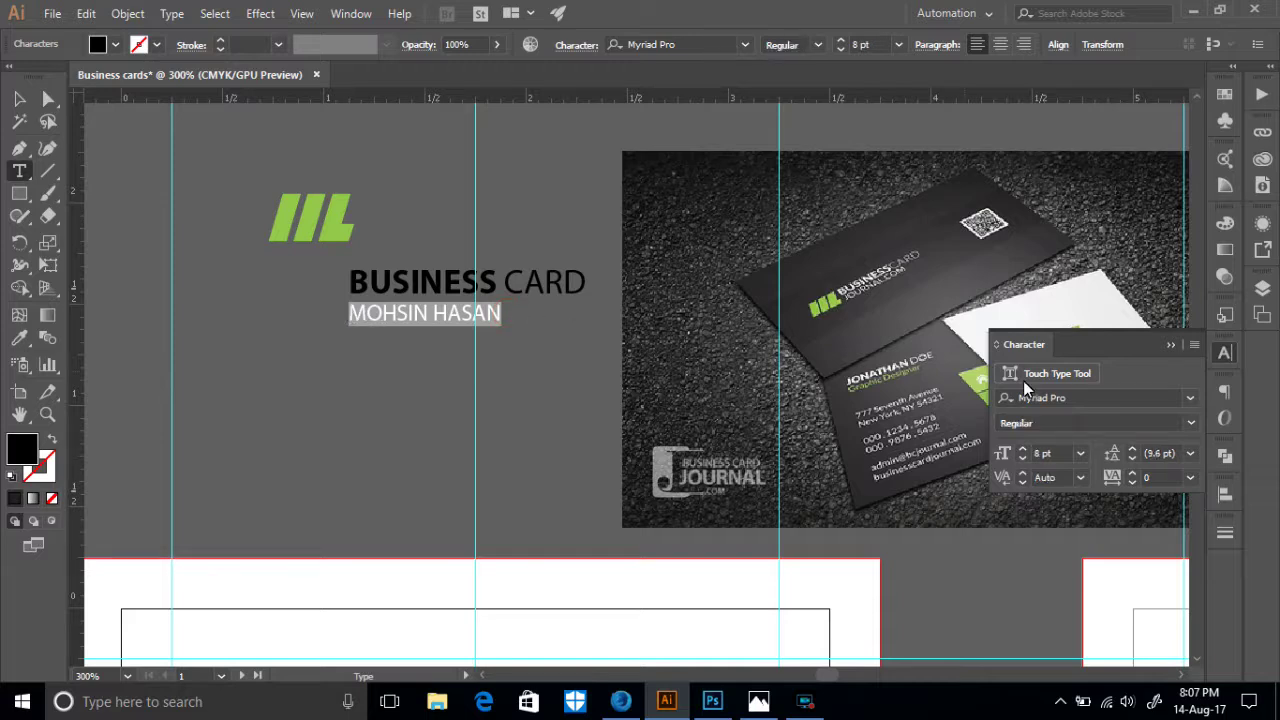
left_click(1187, 424)
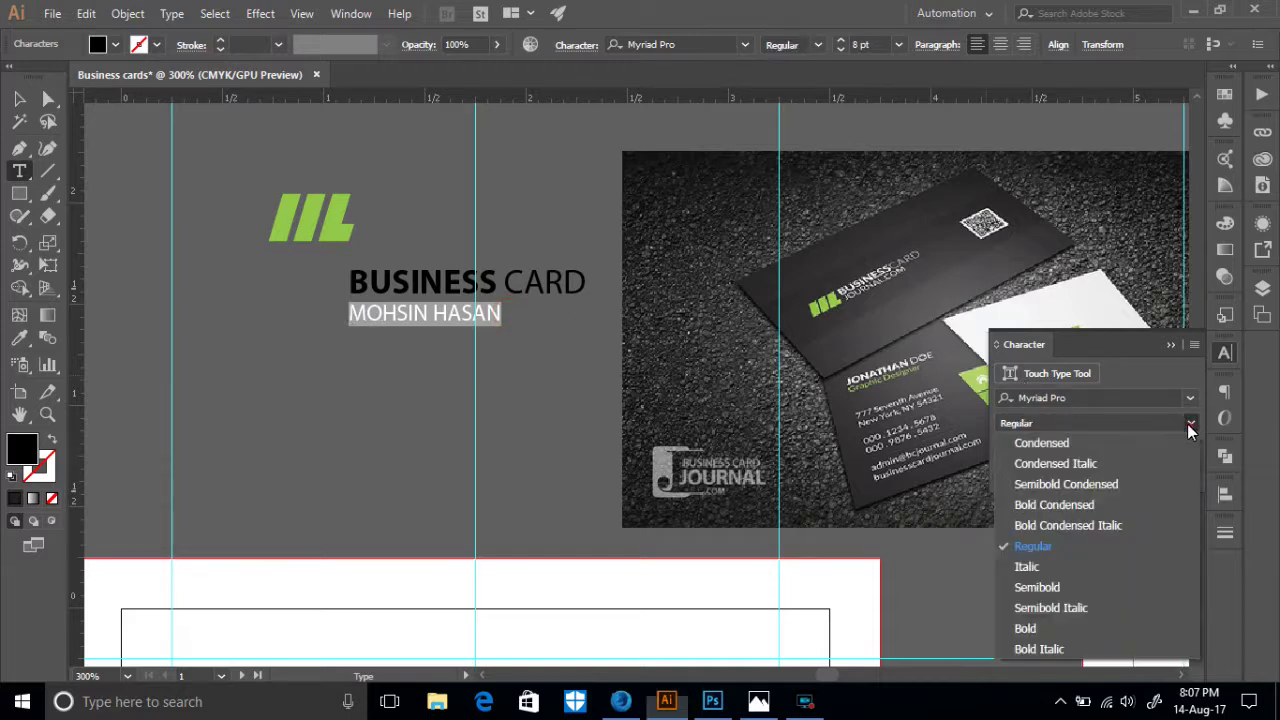
left_click(1029, 630)
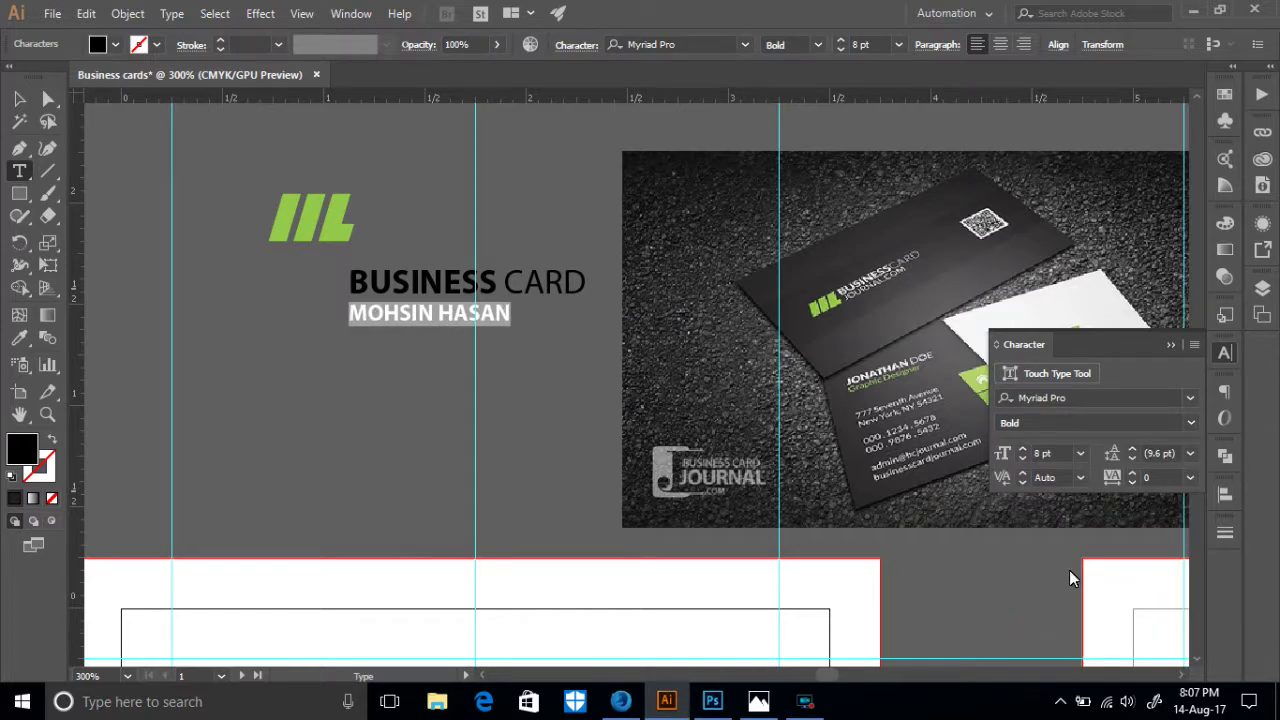
left_click(1188, 424)
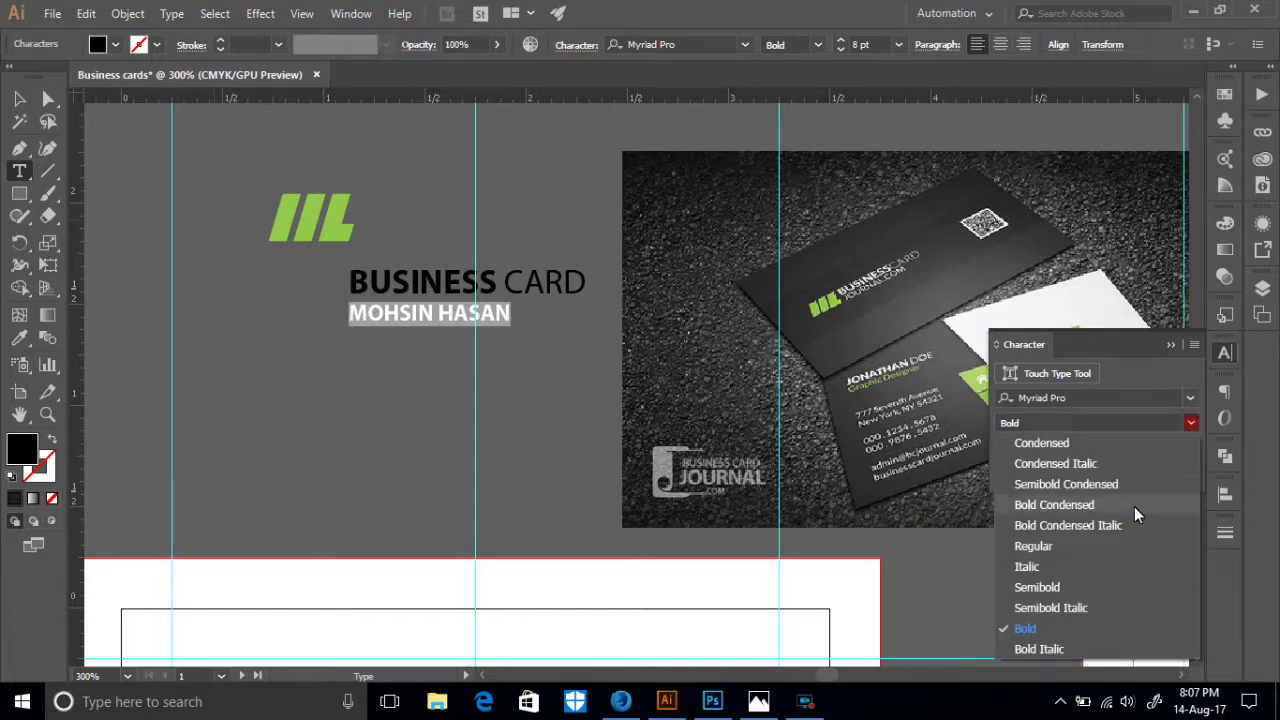
left_click(1035, 588)
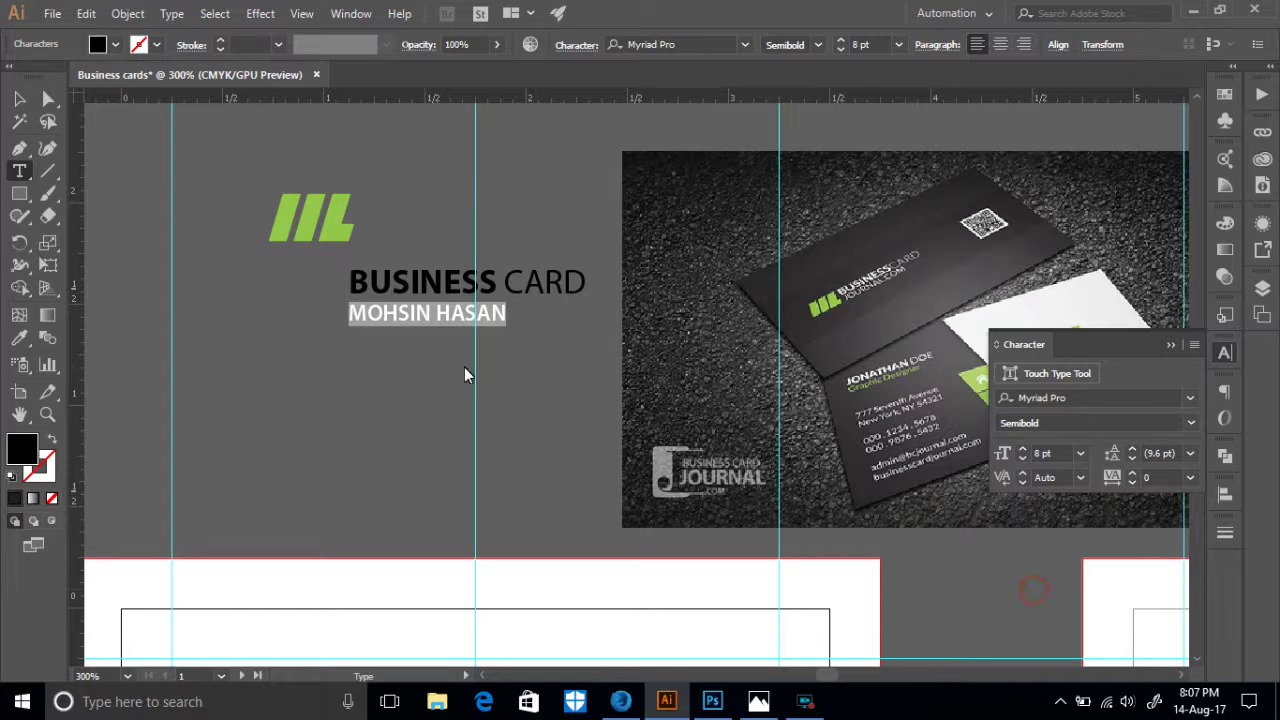
left_click(19, 98)
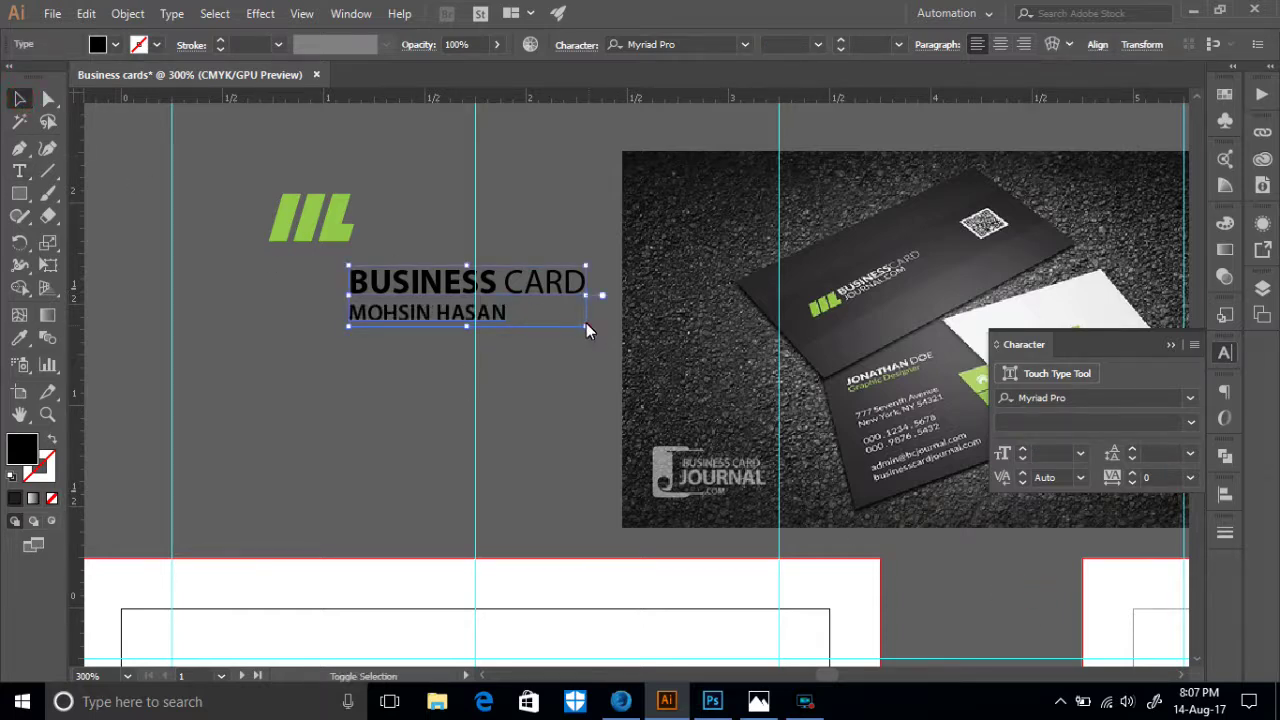
- Scale the title text block and move it beside the green logo
left_click_drag(587, 325, 482, 297)
left_click_drag(398, 271, 412, 204)
left_click_drag(494, 225, 577, 270)
mouse_move(585, 268)
left_mouse_down()
mouse_move(597, 256)
mouse_move(572, 257)
left_mouse_up()
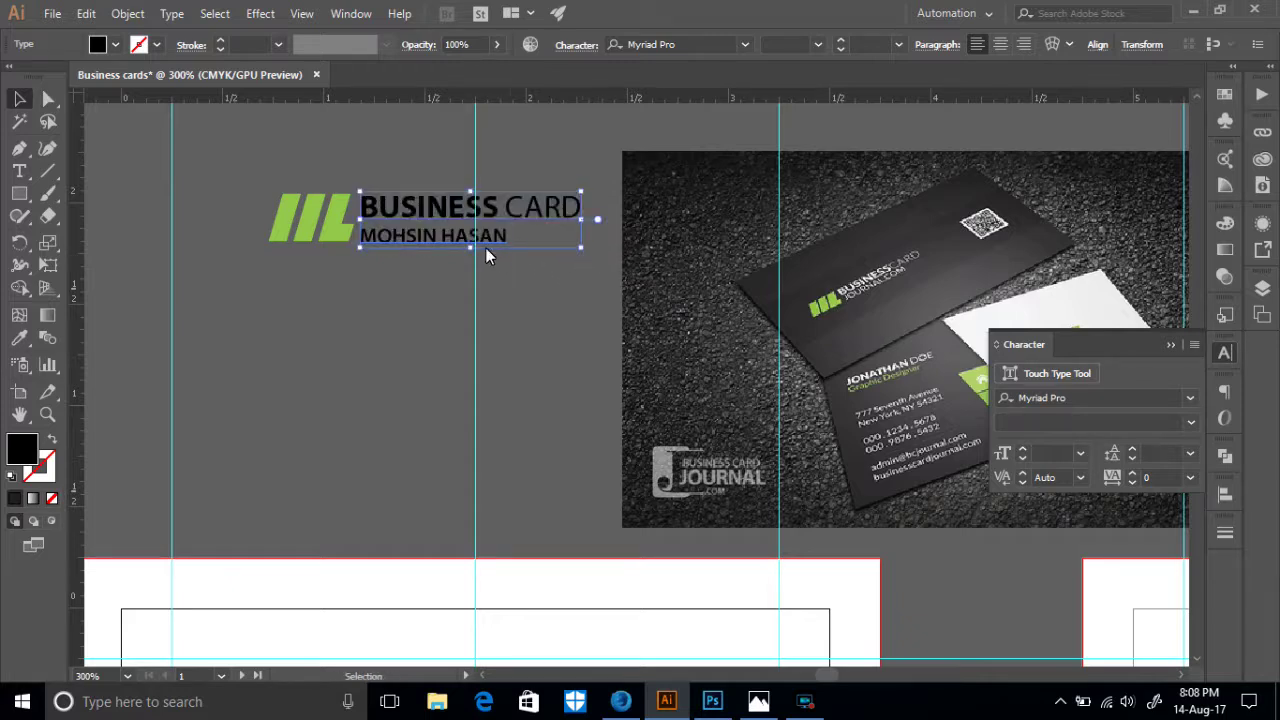
left_click_drag(430, 206, 436, 206)
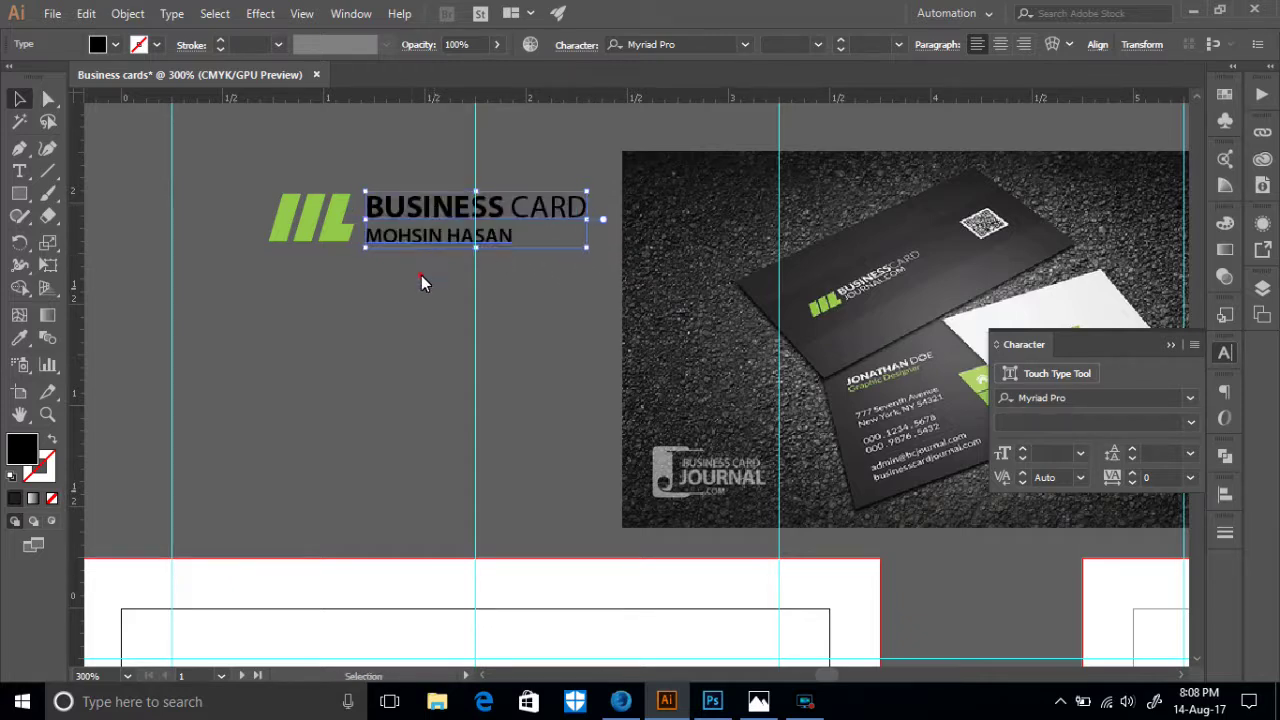
left_click(272, 190, "shift")
key("ctrl+equal")
key("ctrl+equal")
key("ctrl+equal")
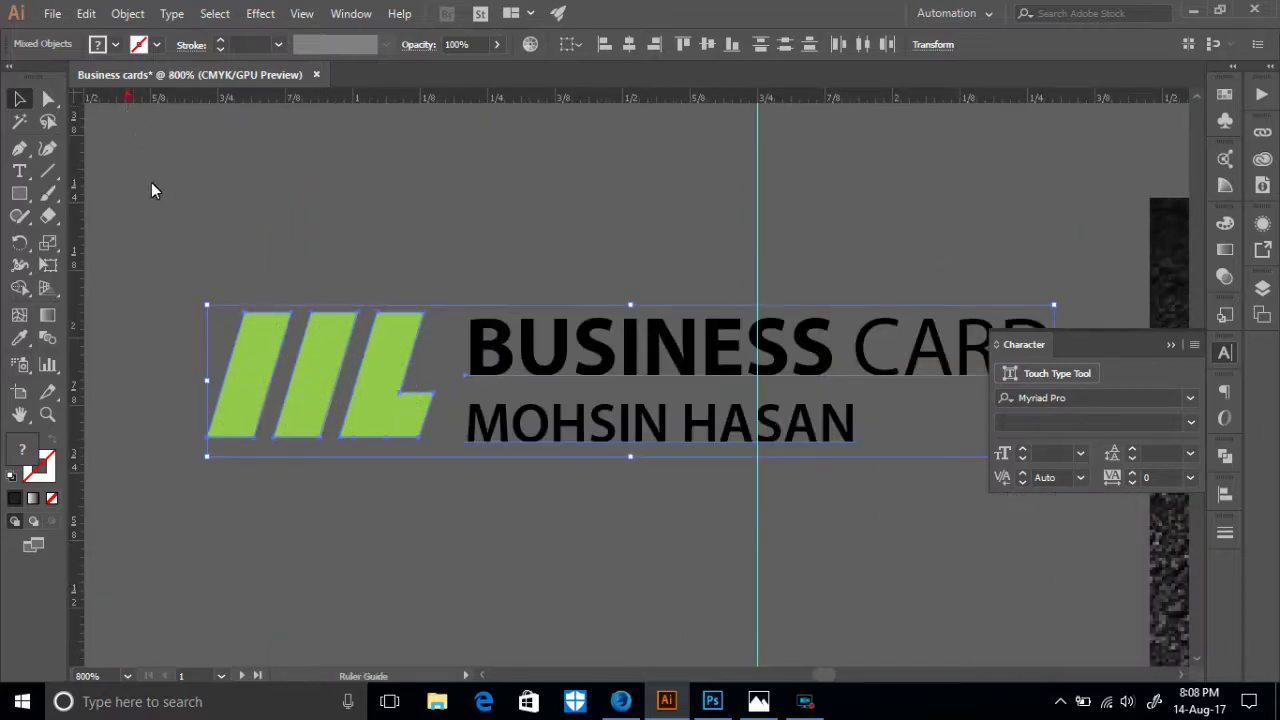
- Use guides at the logo's top and bottom edges to align the text and match its height to the logo
left_click(270, 315)
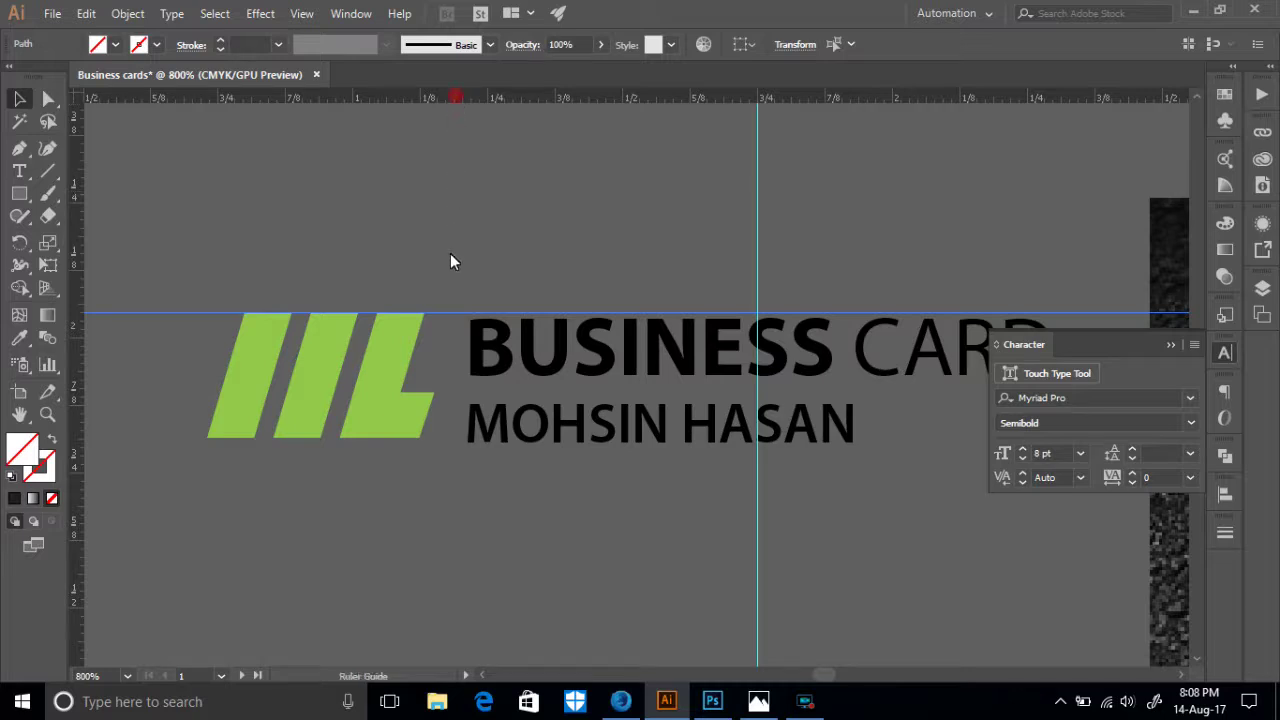
left_click_drag(489, 441, 499, 438)
left_click_drag(557, 363, 551, 356)
scroll(577, 335, "down", 3)
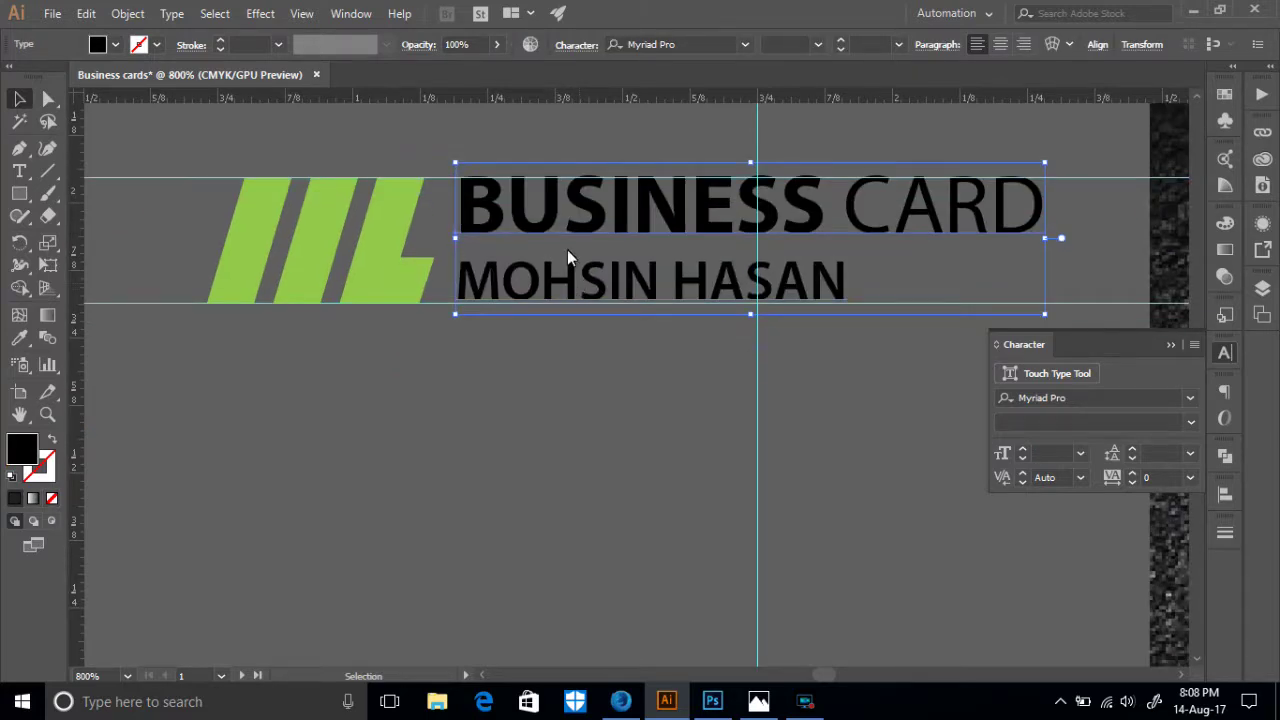
left_click_drag(560, 228, 561, 218)
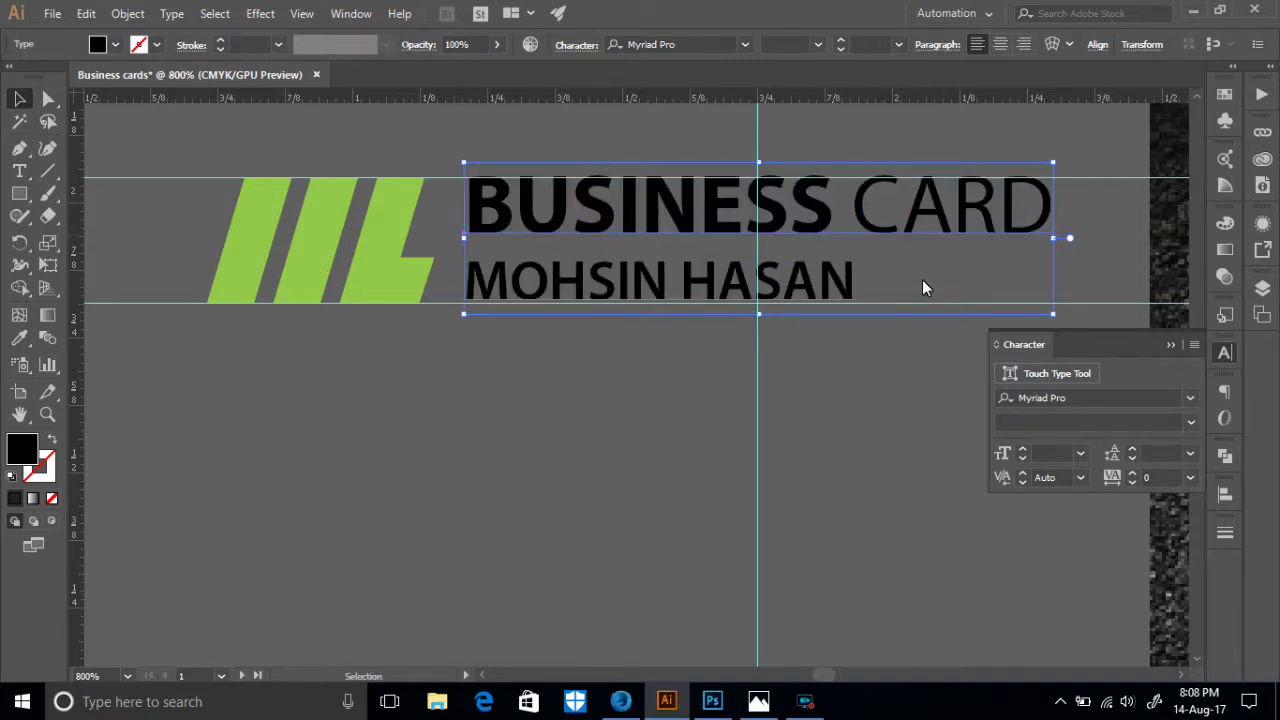
scroll(1000, 278, "down", 2)
left_click_drag(1049, 249, 1070, 252)
scroll(862, 360, "up", 2)
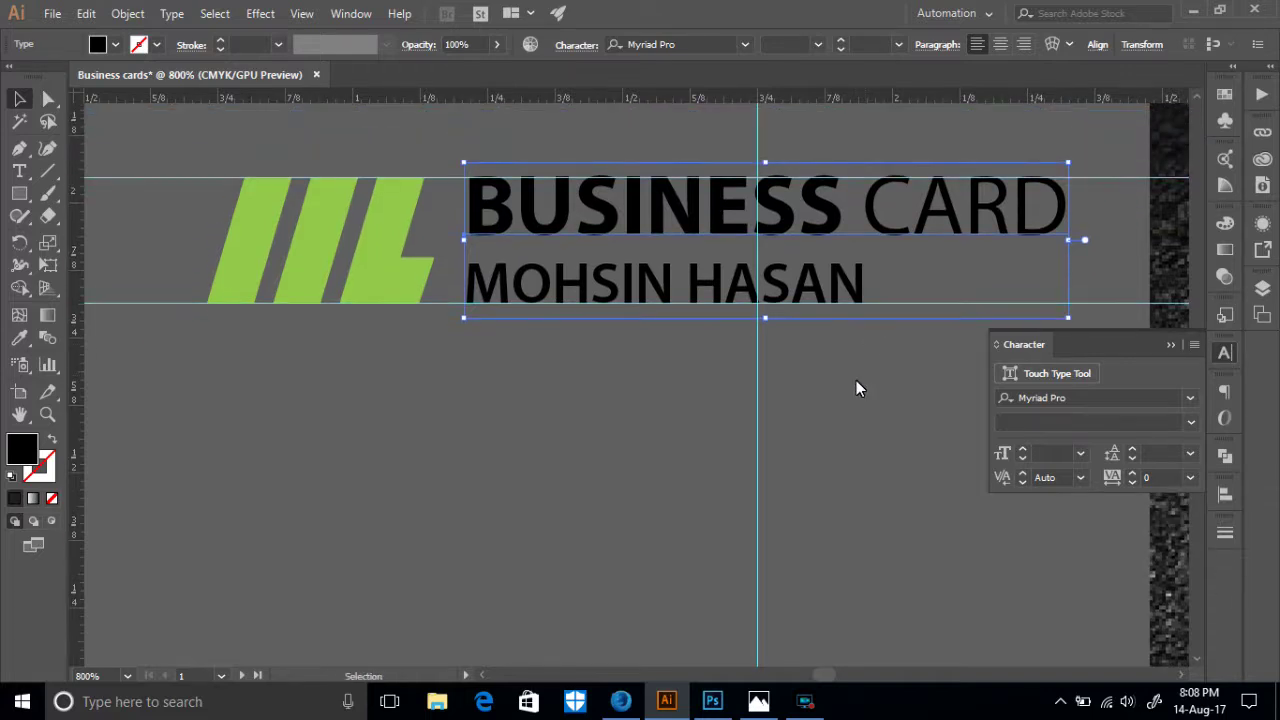
- Zoom back out to 300% and delete the two horizontal guides
left_click(858, 381)
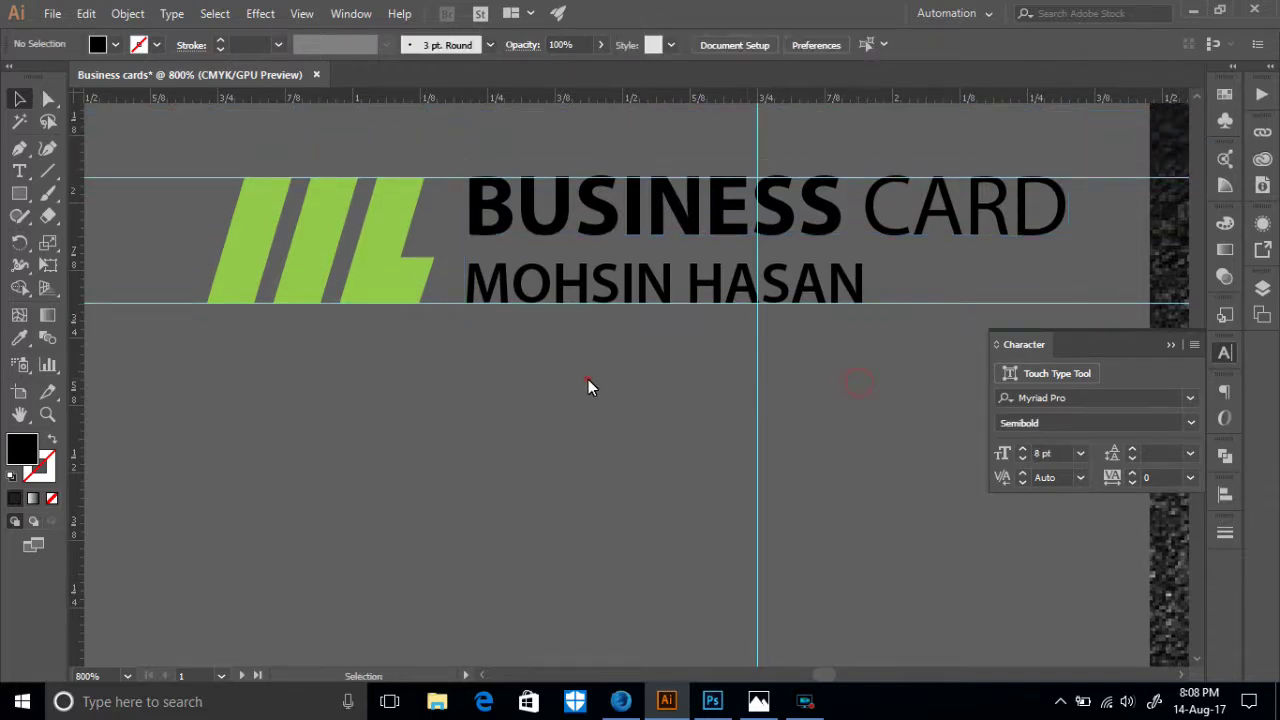
key("ctrl+minus")
key("ctrl+minus")
key("ctrl+minus")
left_click(424, 391)
left_click_drag(424, 391, 402, 218)
key("Delete")
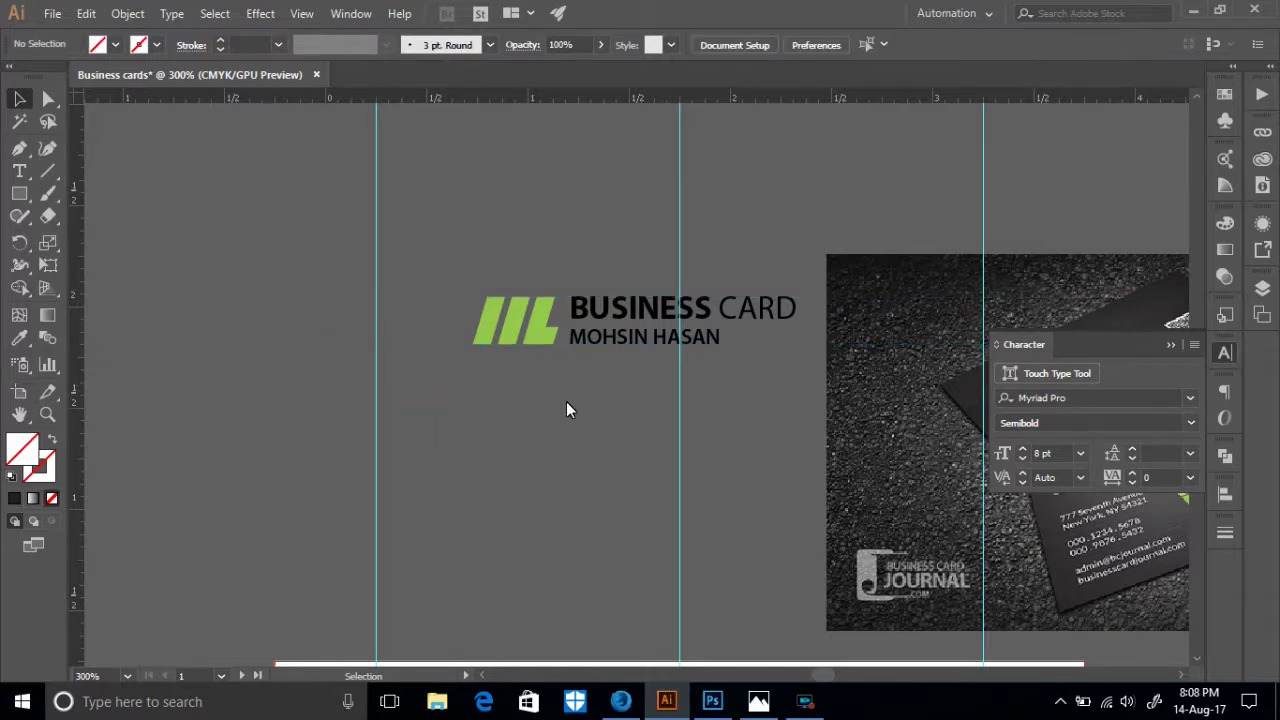
scroll(540, 350, "down", 3)
- Give the title and name text a white fill
scroll(560, 331, "up", 2)
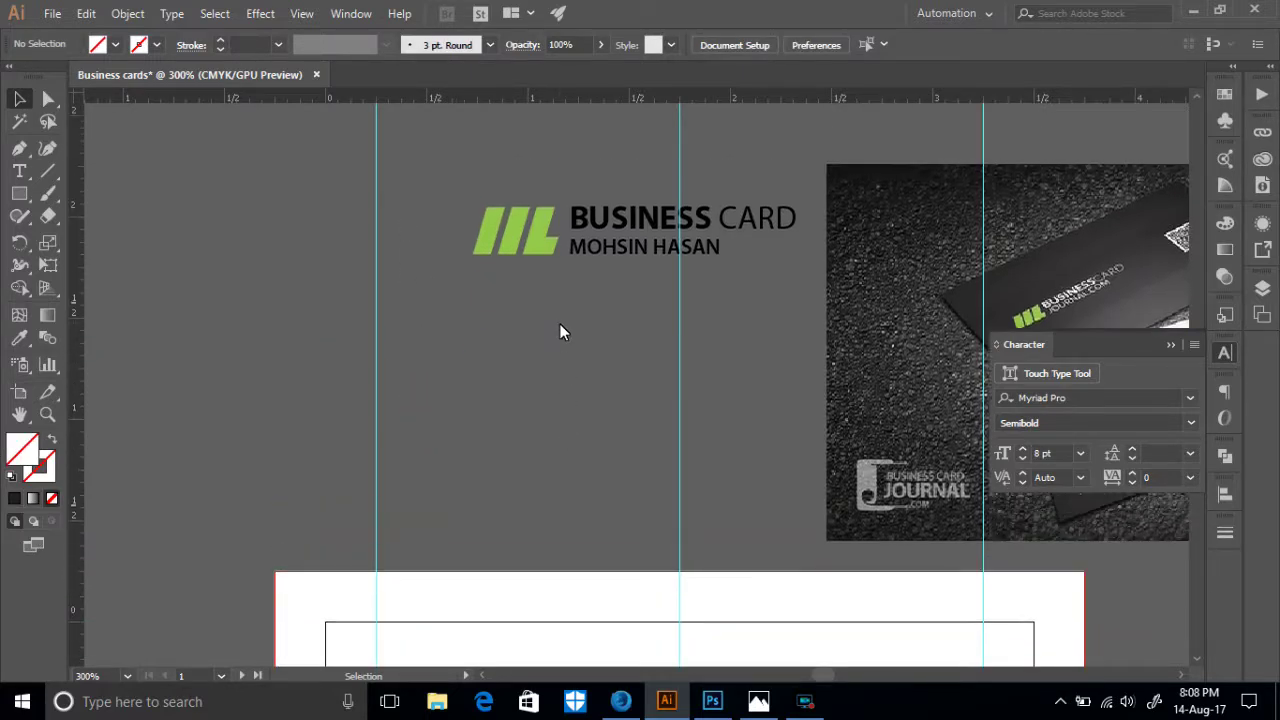
left_click(627, 238)
left_click(115, 44)
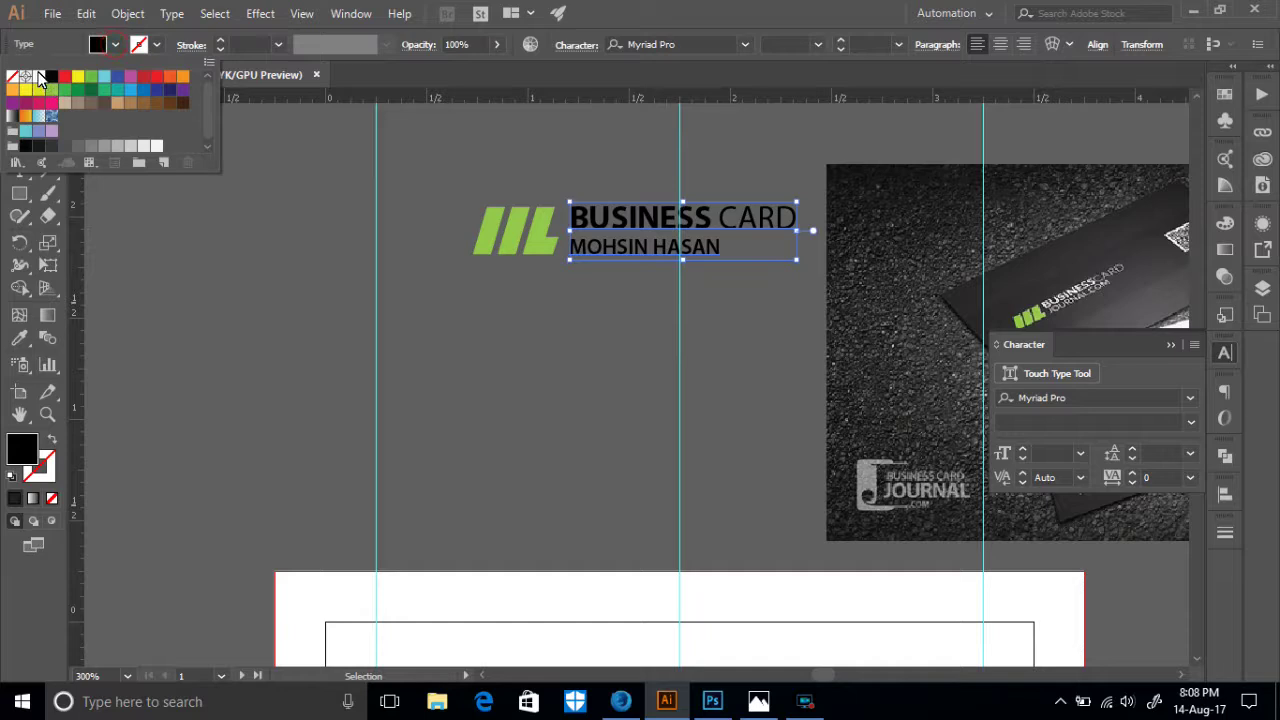
left_click(38, 77)
key("Escape")
scroll(591, 335, "down", 3)
scroll(630, 315, "up", 1)
scroll(603, 296, "up", 1)
scroll(610, 270, "down", 3)
left_click(616, 235)
scroll(614, 250, "up", 3)
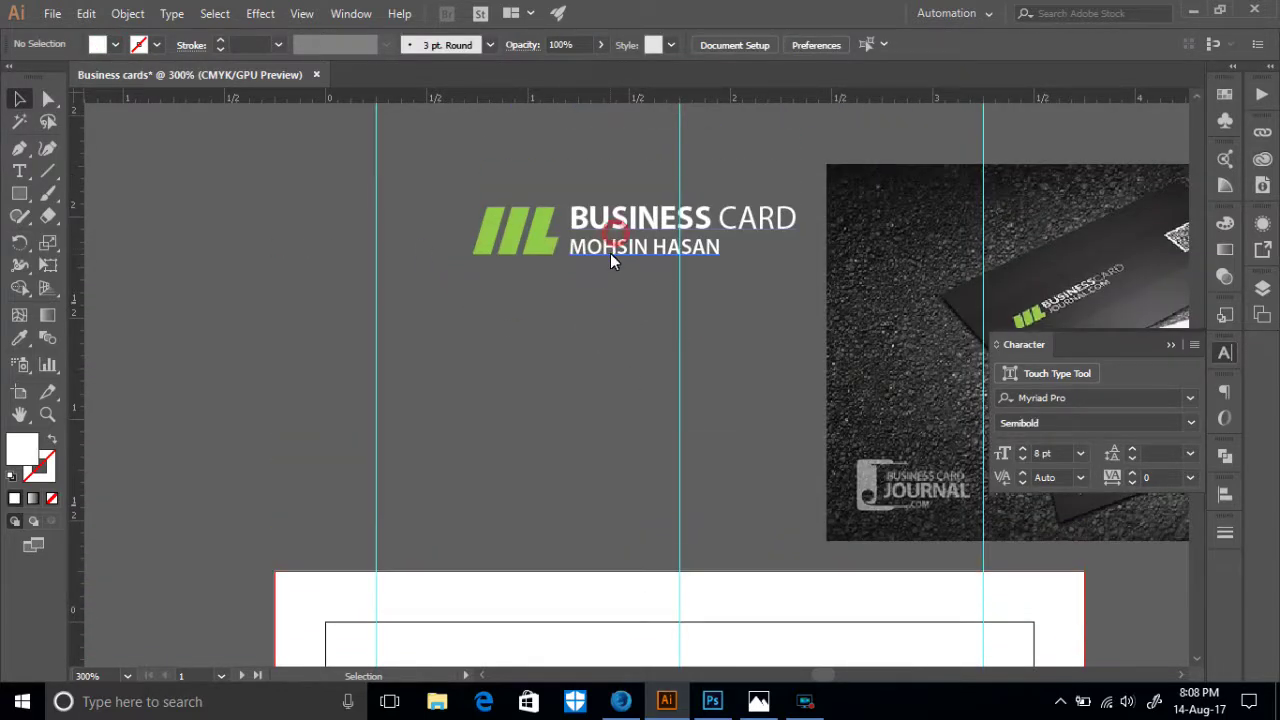
scroll(610, 255, "down", 1)
- Marquee-select the logo and text together and group them
left_click_drag(434, 131, 516, 290)
right_click(554, 198)
left_click(626, 313)
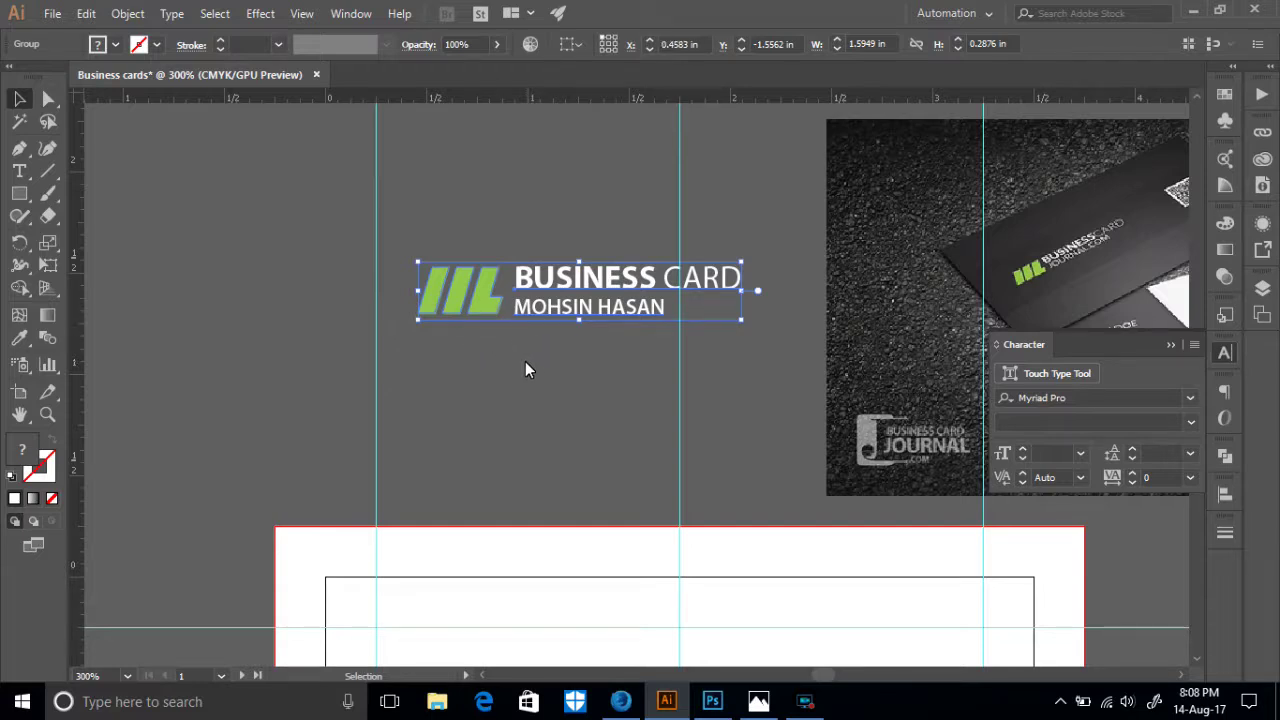
scroll(510, 375, "down", 3)
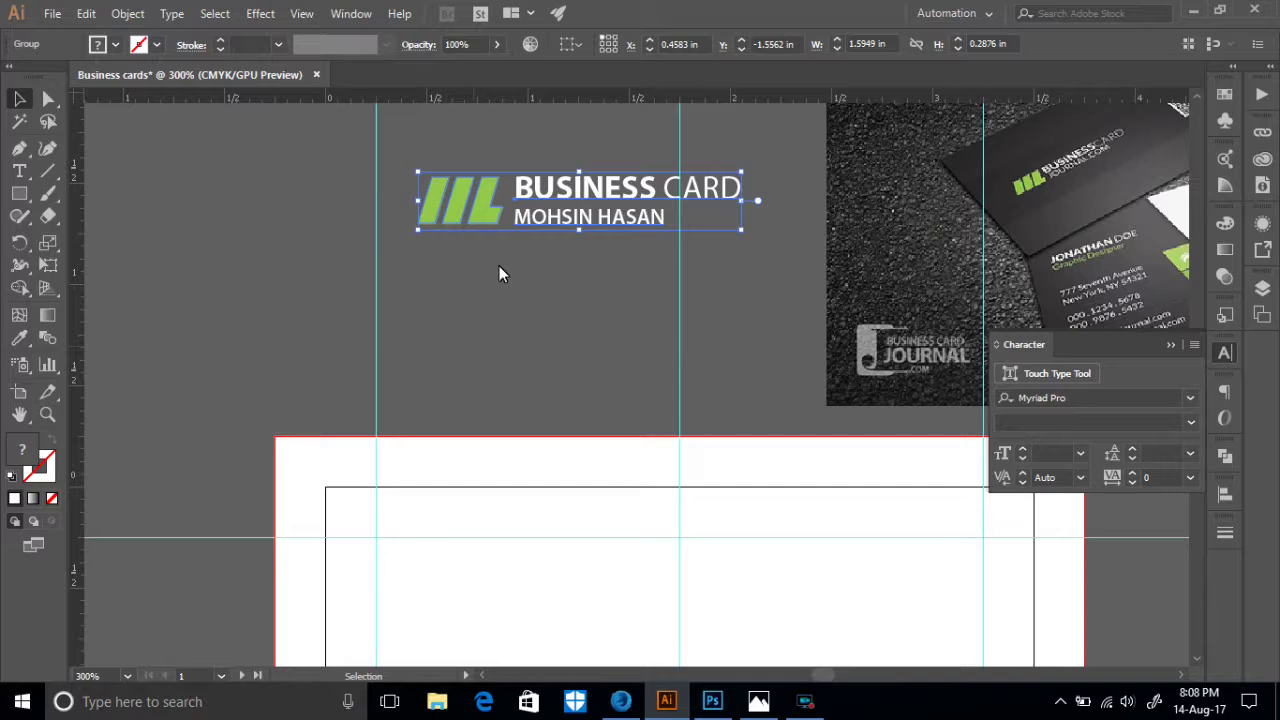
right_click(558, 231)
left_click(520, 323)
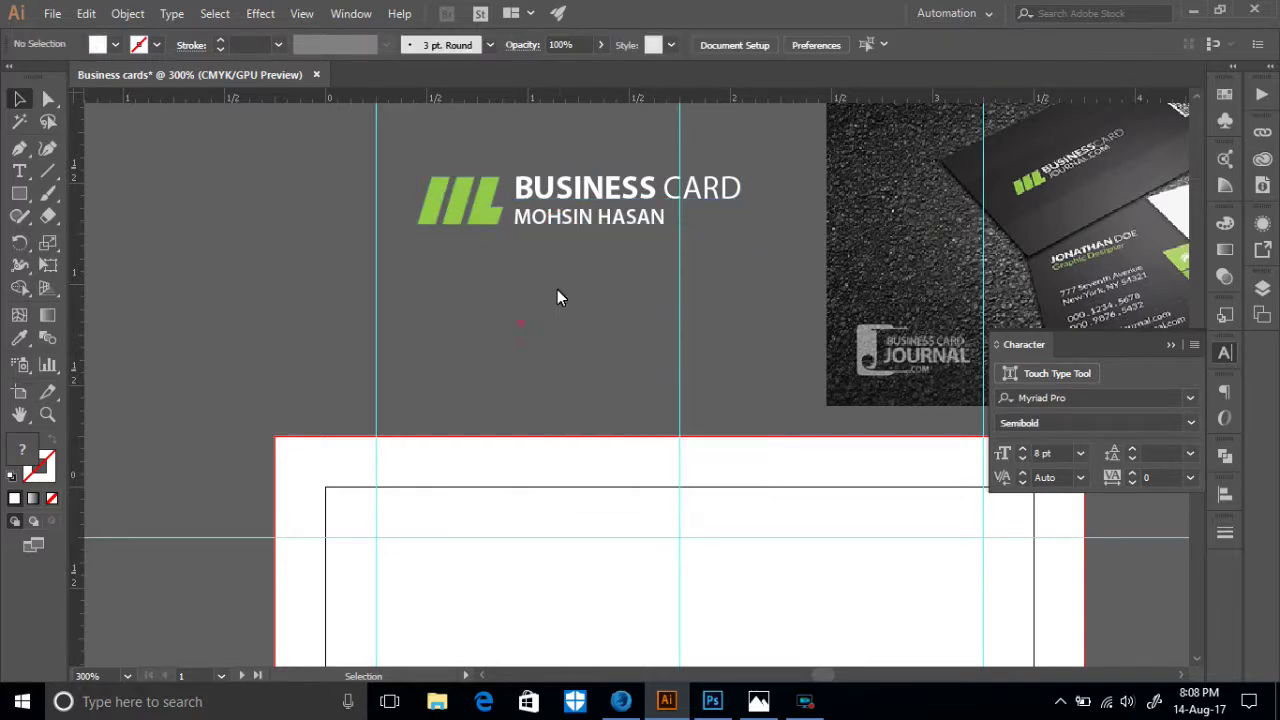
left_click(599, 226)
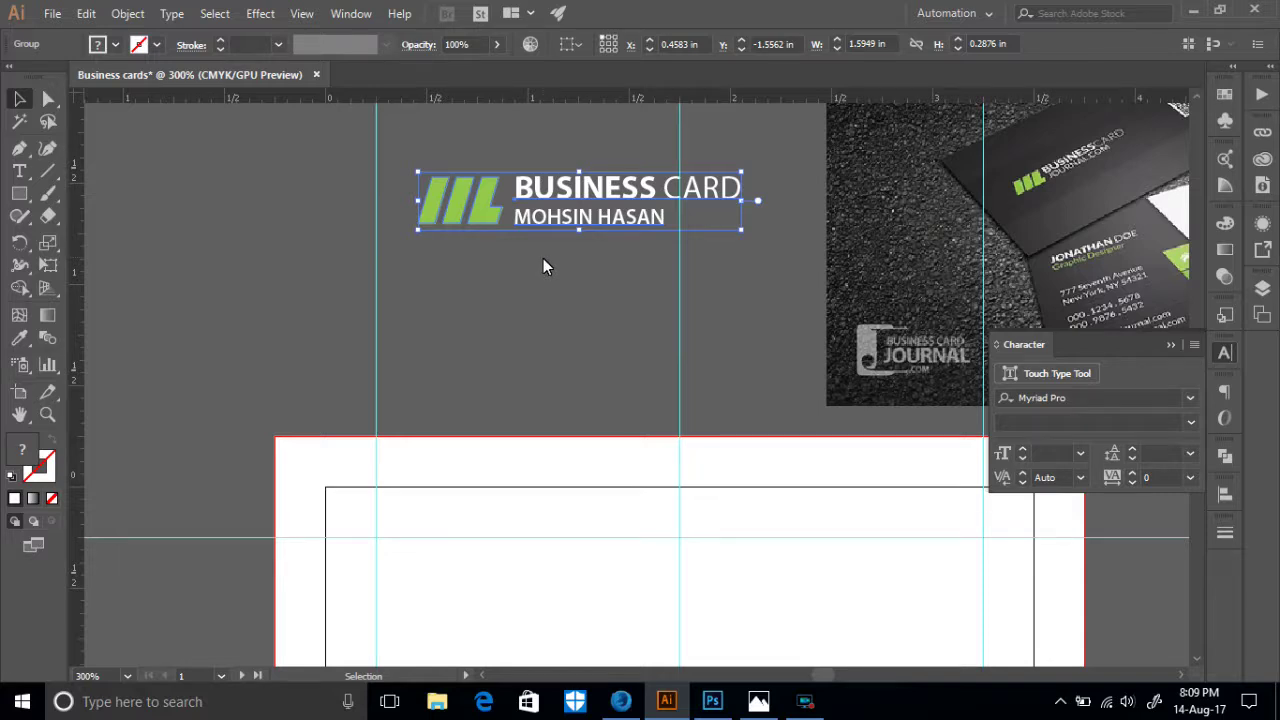
- Pan the view to the reference photo and back to the artboard
scroll(543, 262, "up", 1)
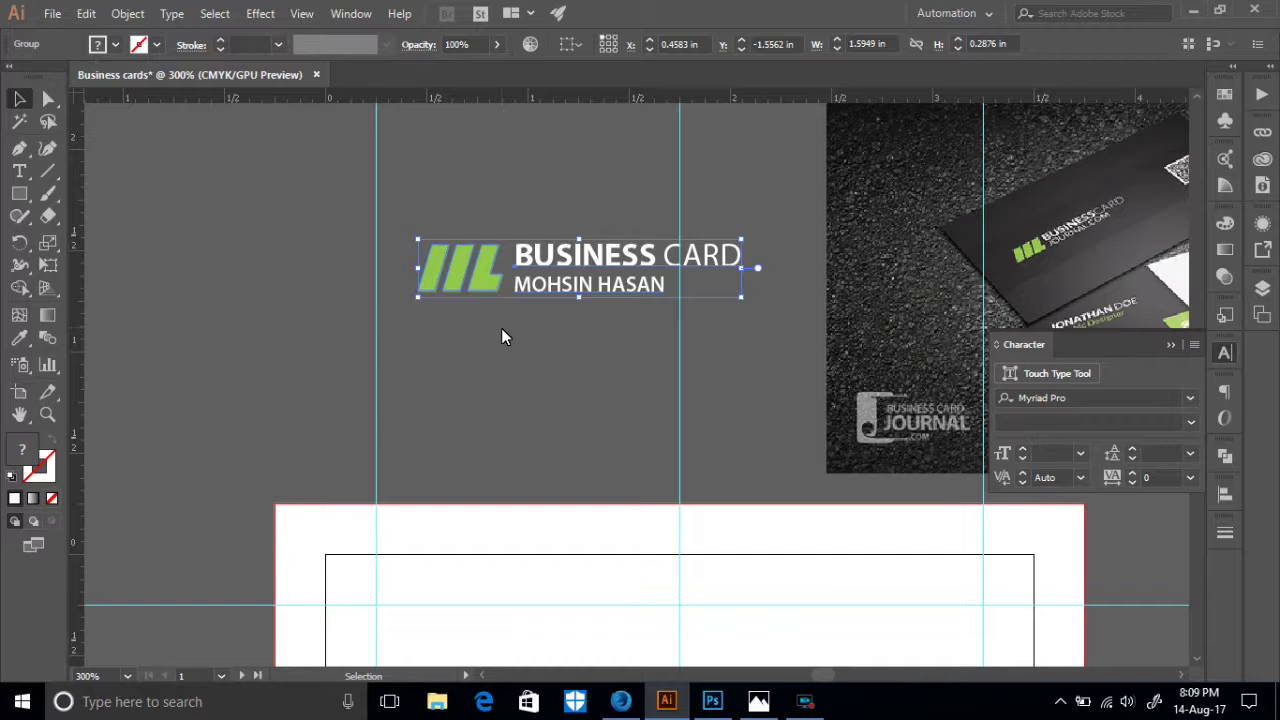
scroll(501, 328, "down", 2)
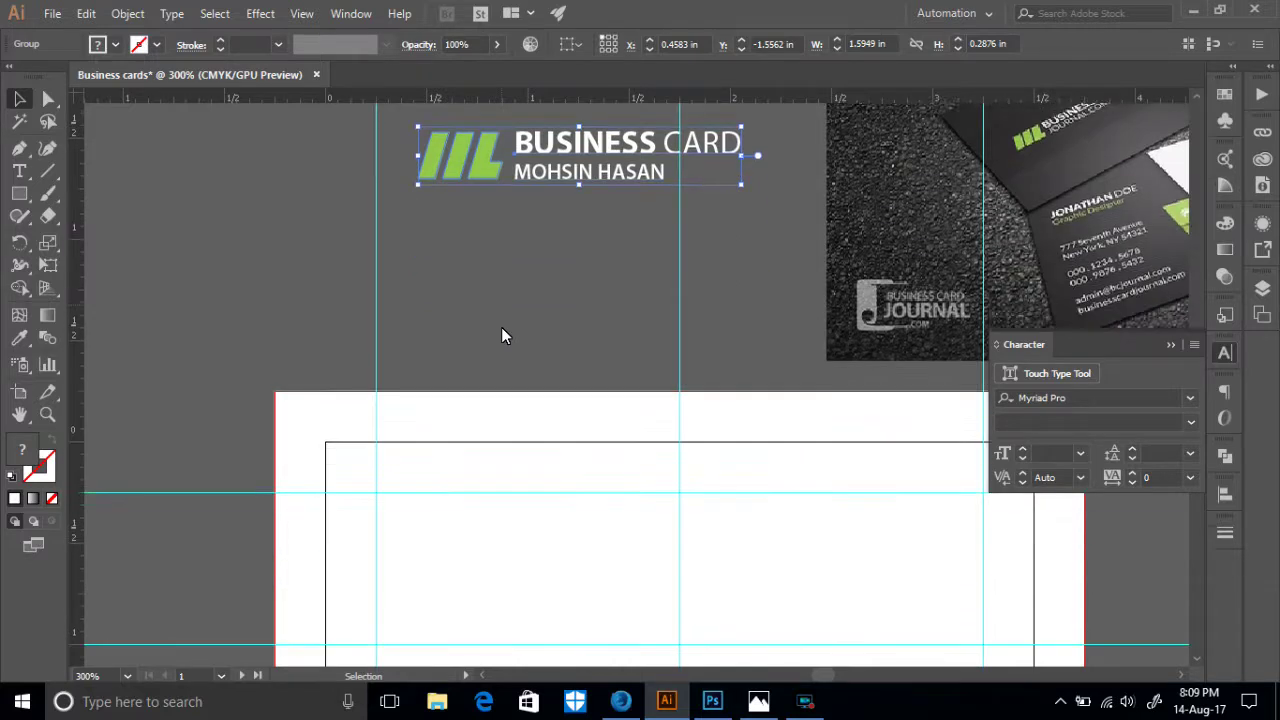
scroll(688, 250, "up", 1)
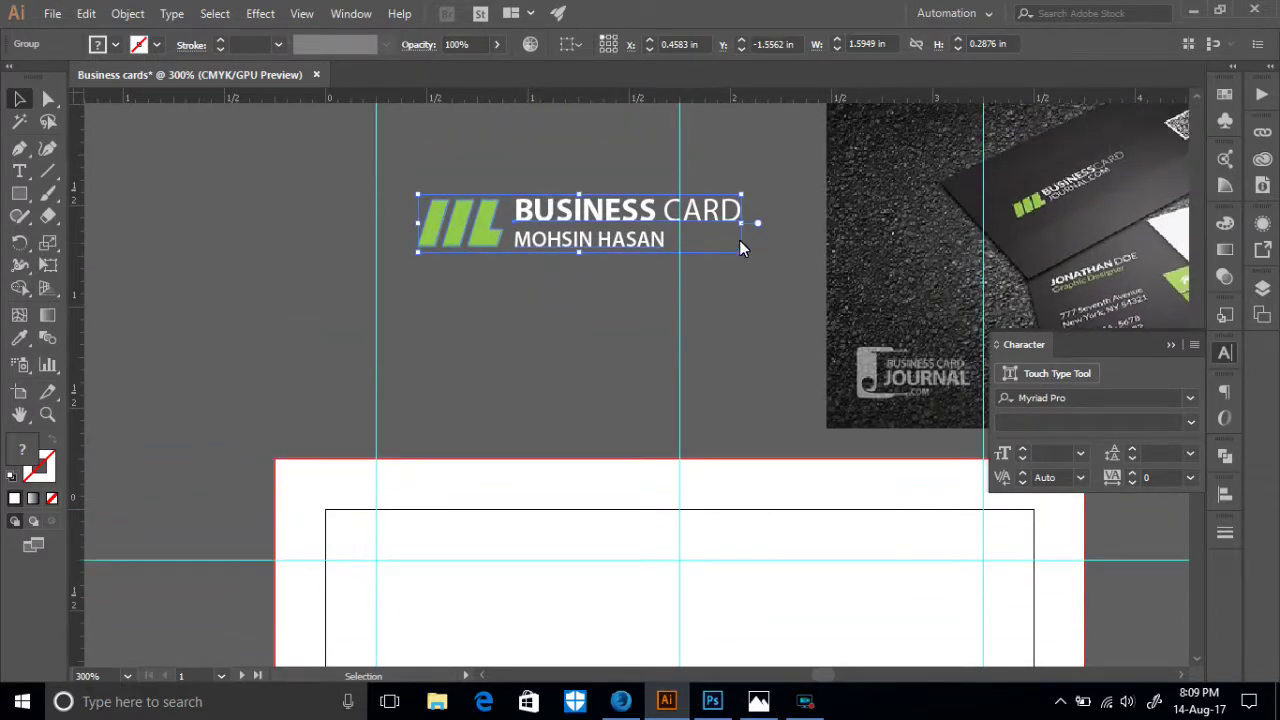
key("space")
left_click_drag(1000, 214, 718, 187)
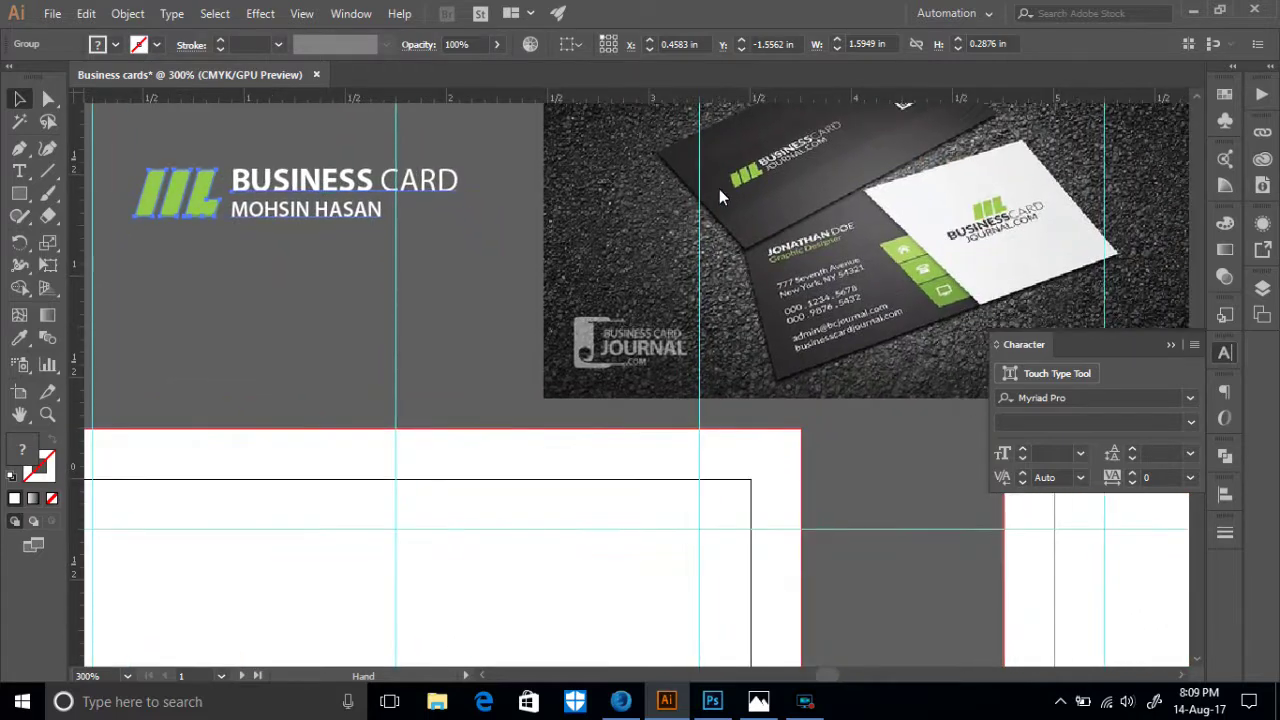
left_click_drag(708, 323, 957, 236)
scroll(310, 275, "down", 2)
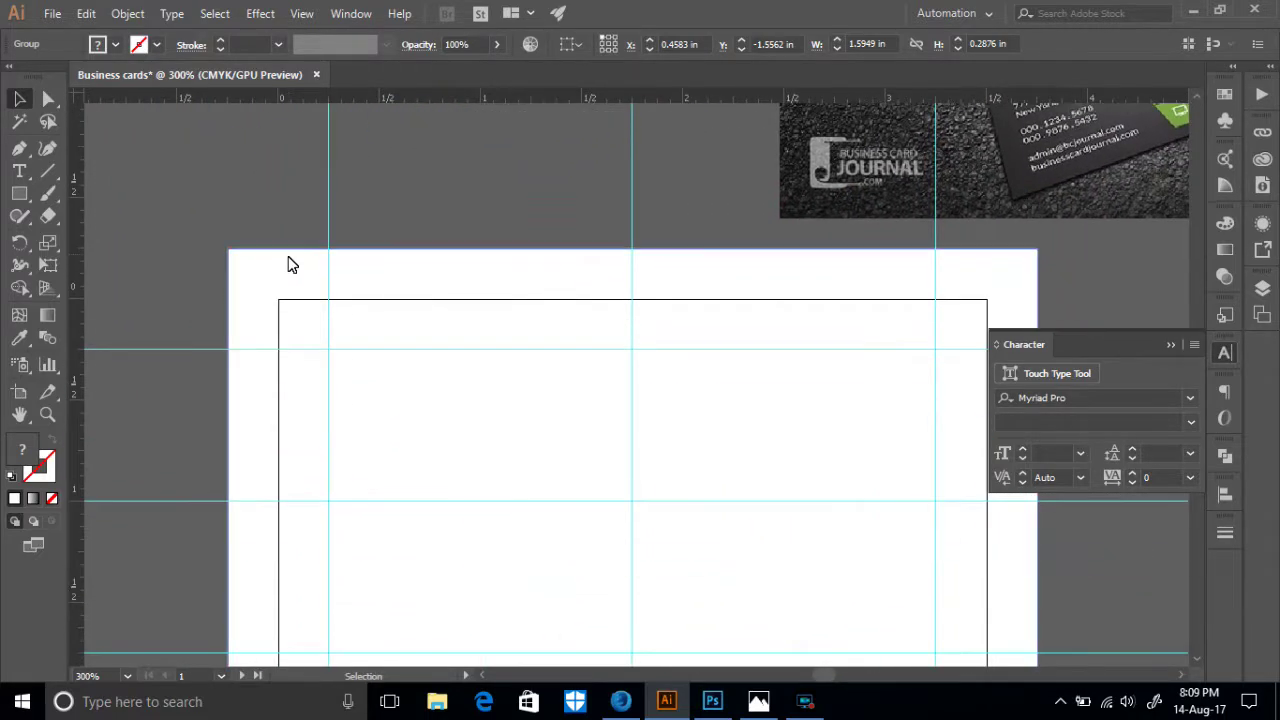
- Fill the card rectangle with the reference photo's dark grey using the Eyedropper
left_click(372, 280)
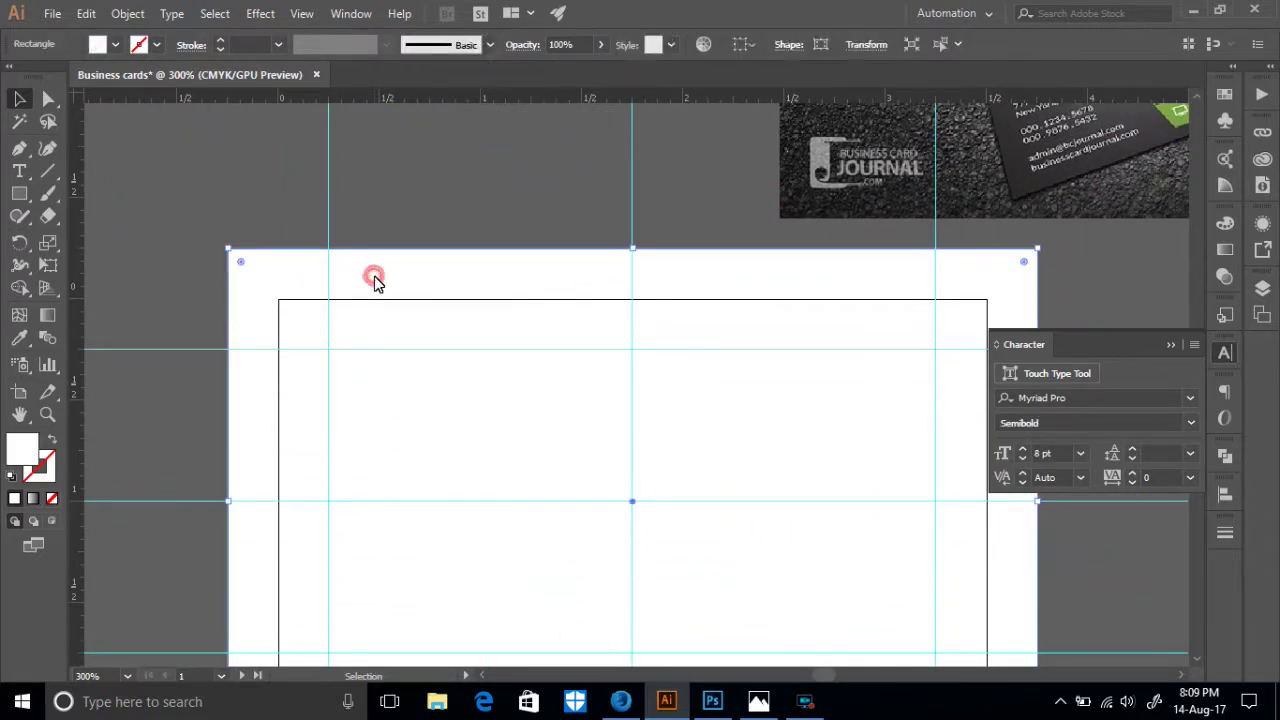
left_click(19, 338)
scroll(1117, 244, "up", 3)
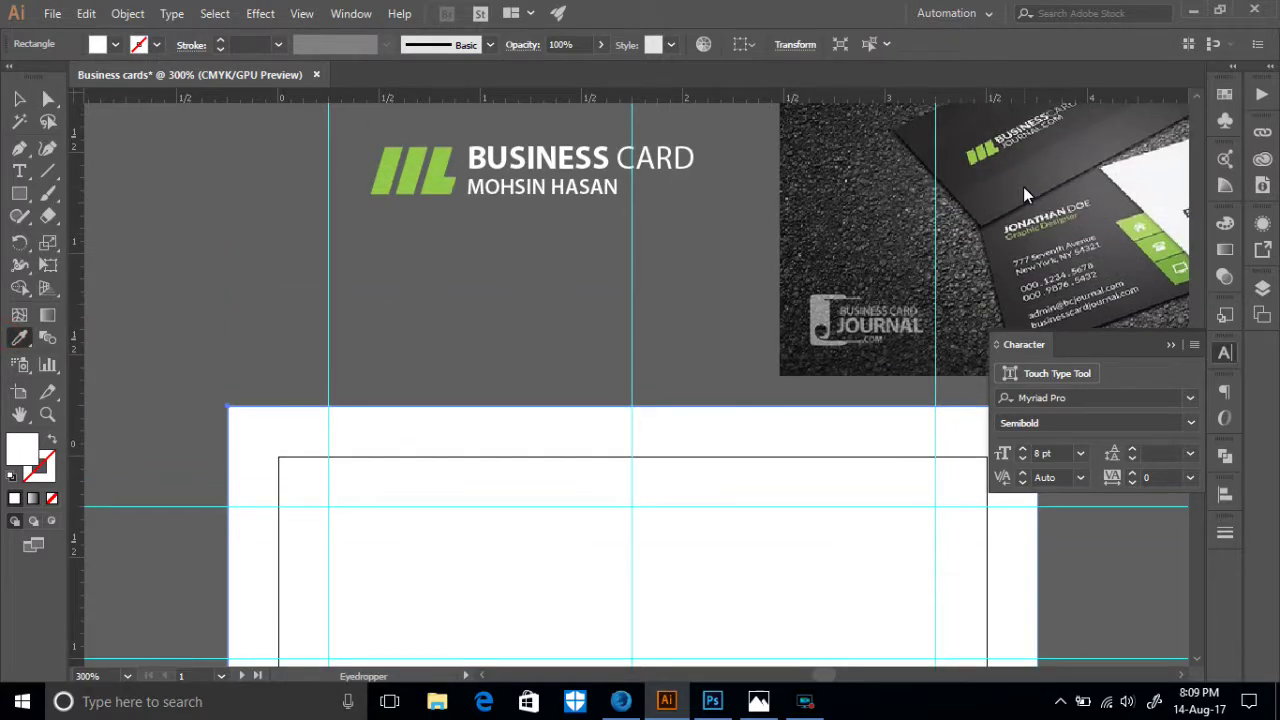
left_click(1018, 189)
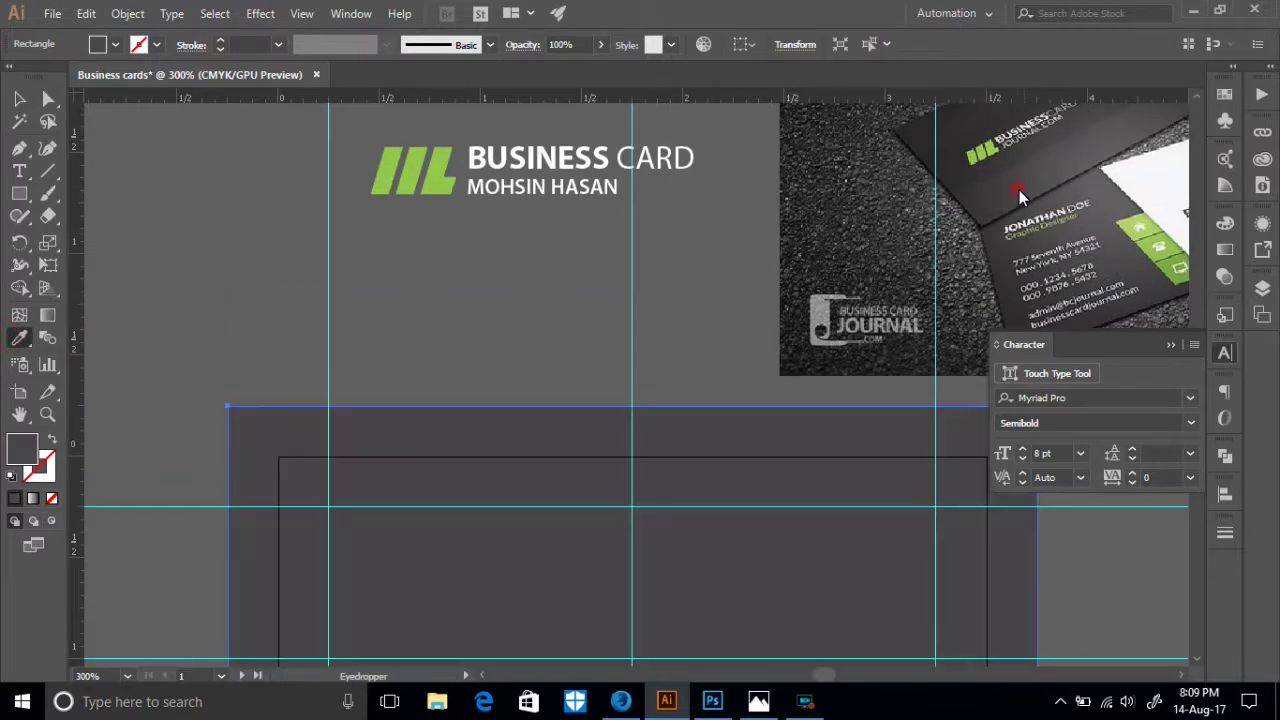
left_click(17, 97)
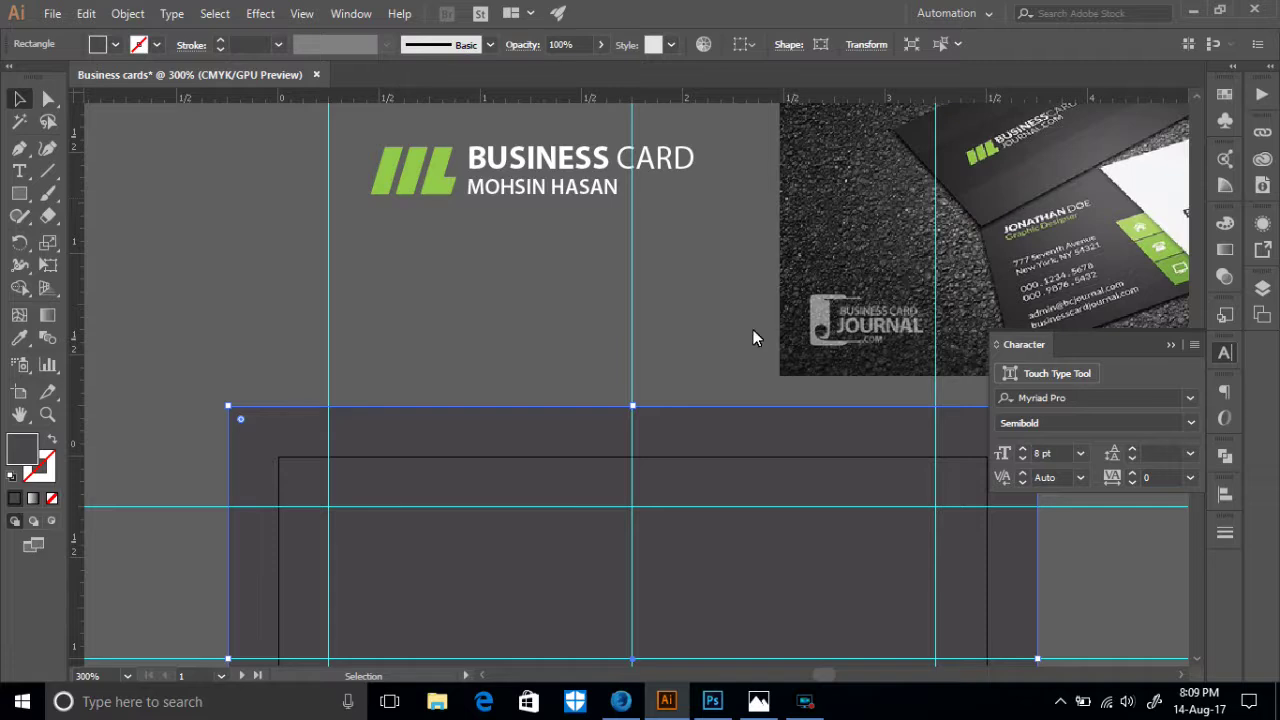
scroll(537, 366, "down", 5)
- Draw a horizontal band across the card and centre it on the artboard
left_click(17, 194)
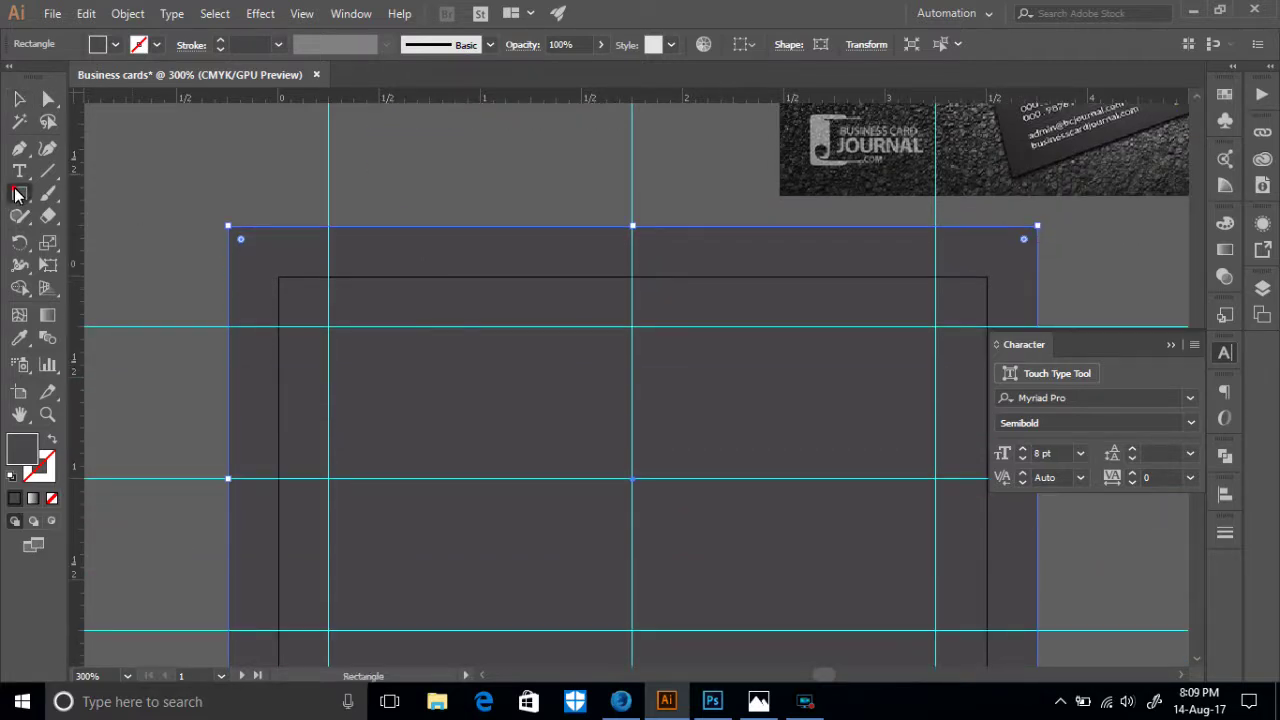
scroll(303, 302, "down", 3)
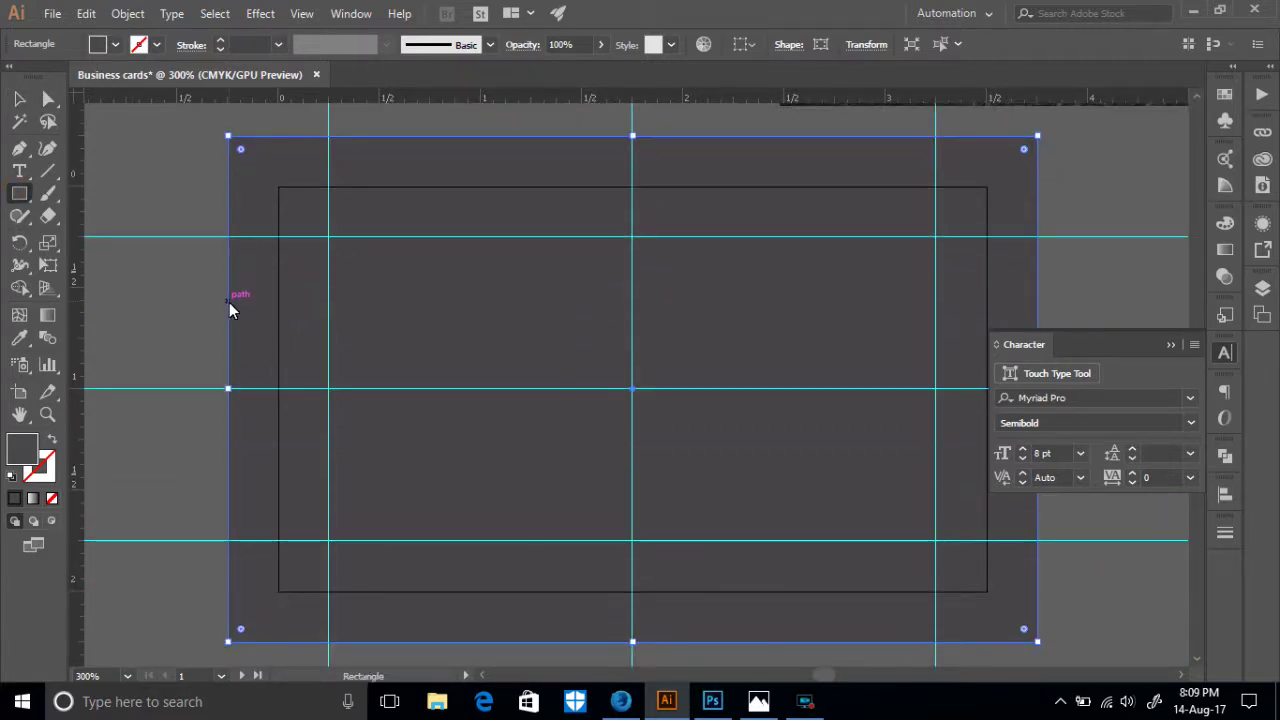
left_click_drag(229, 296, 1041, 472)
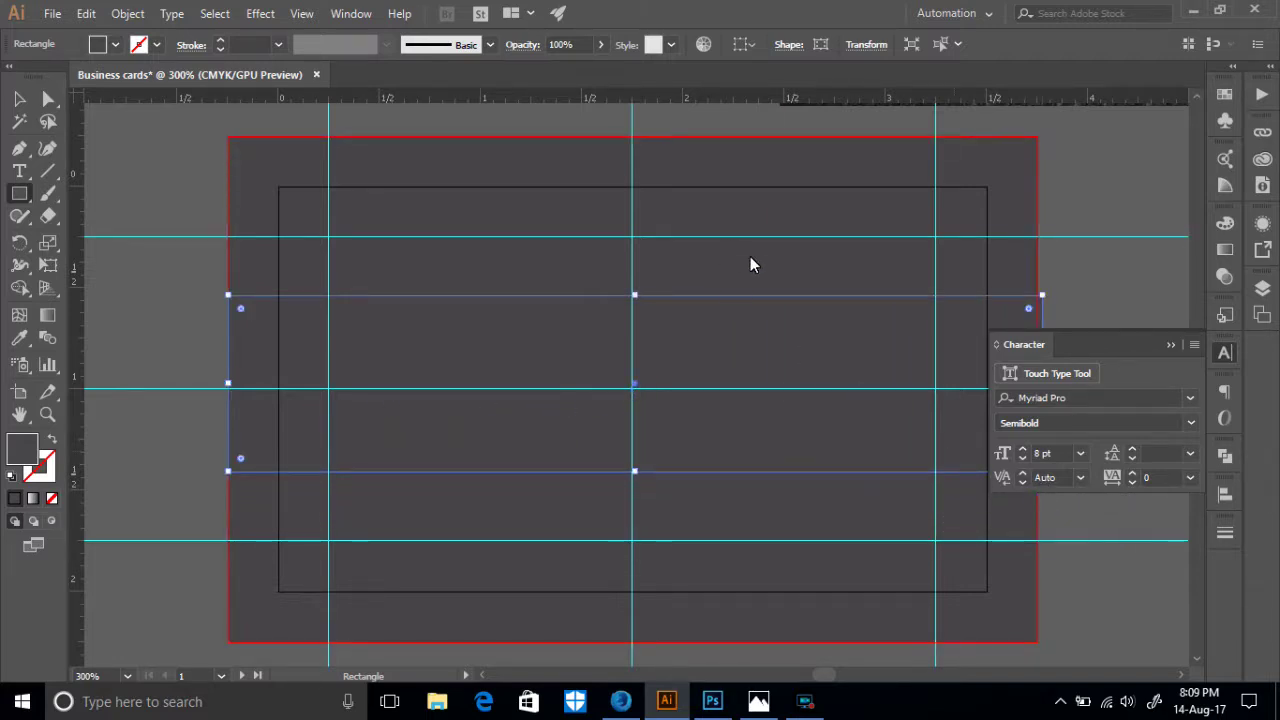
left_click(754, 46)
left_click(764, 105)
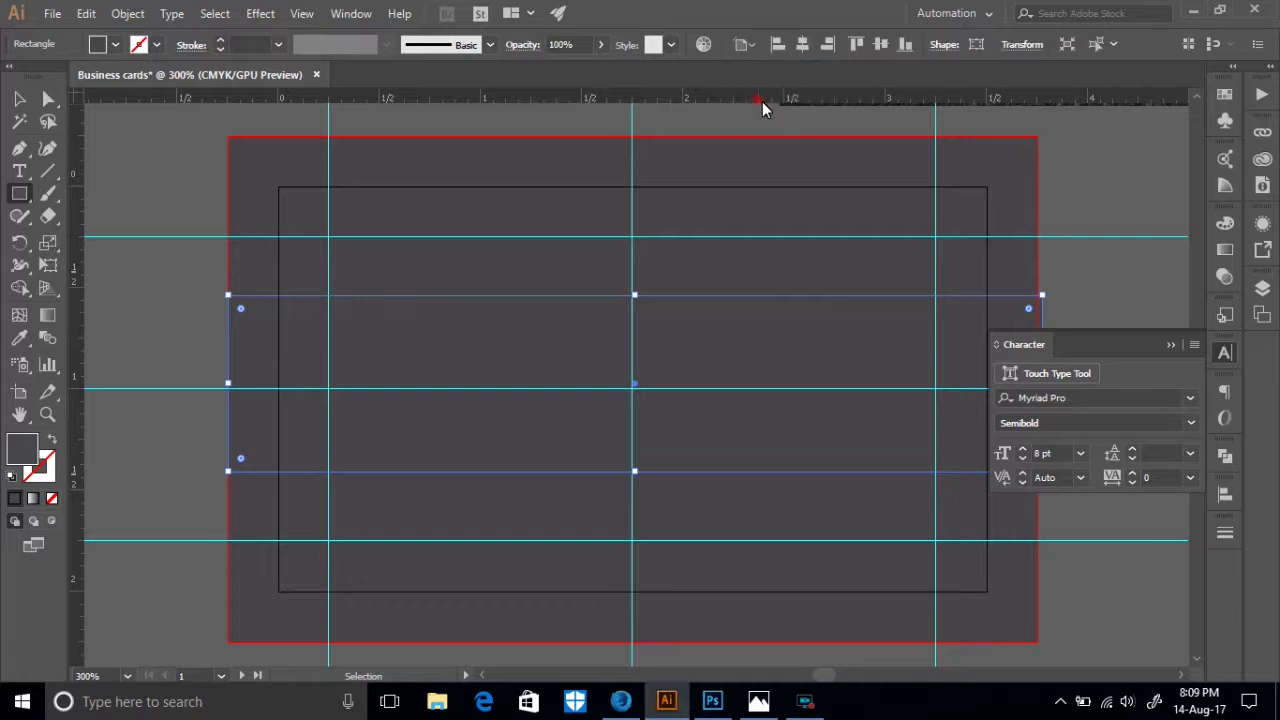
left_click(802, 44)
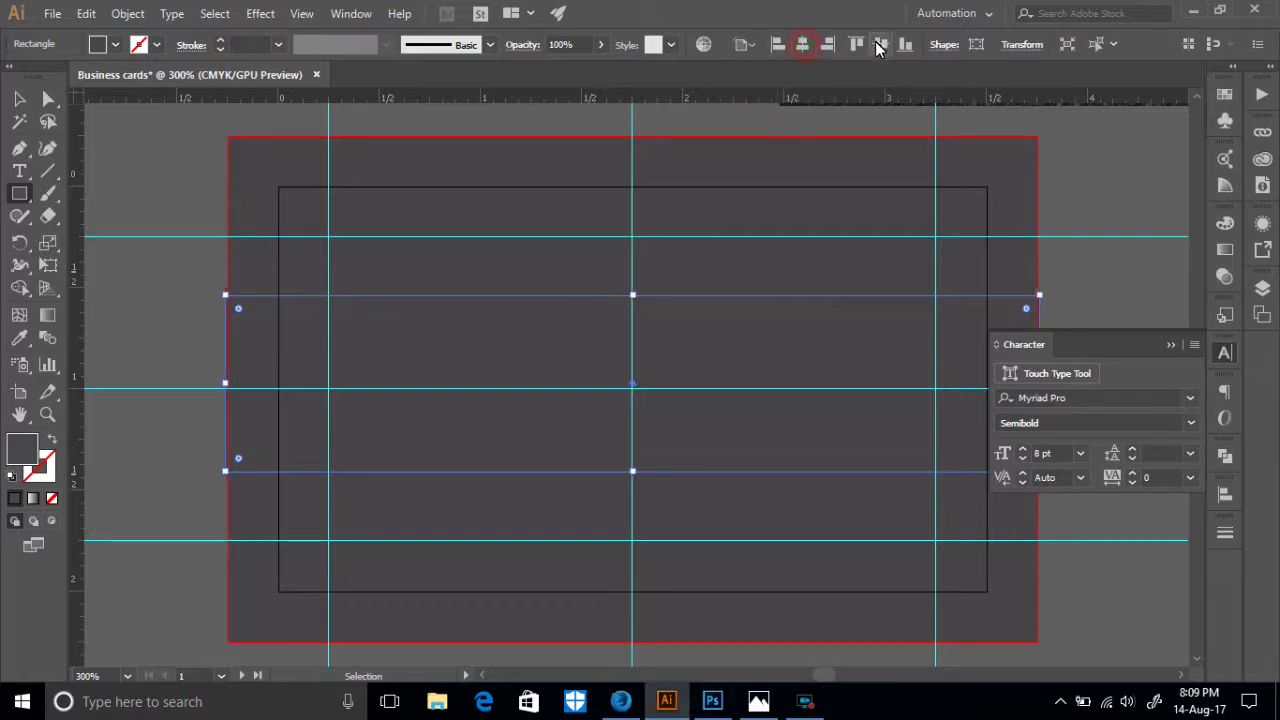
left_click(880, 44)
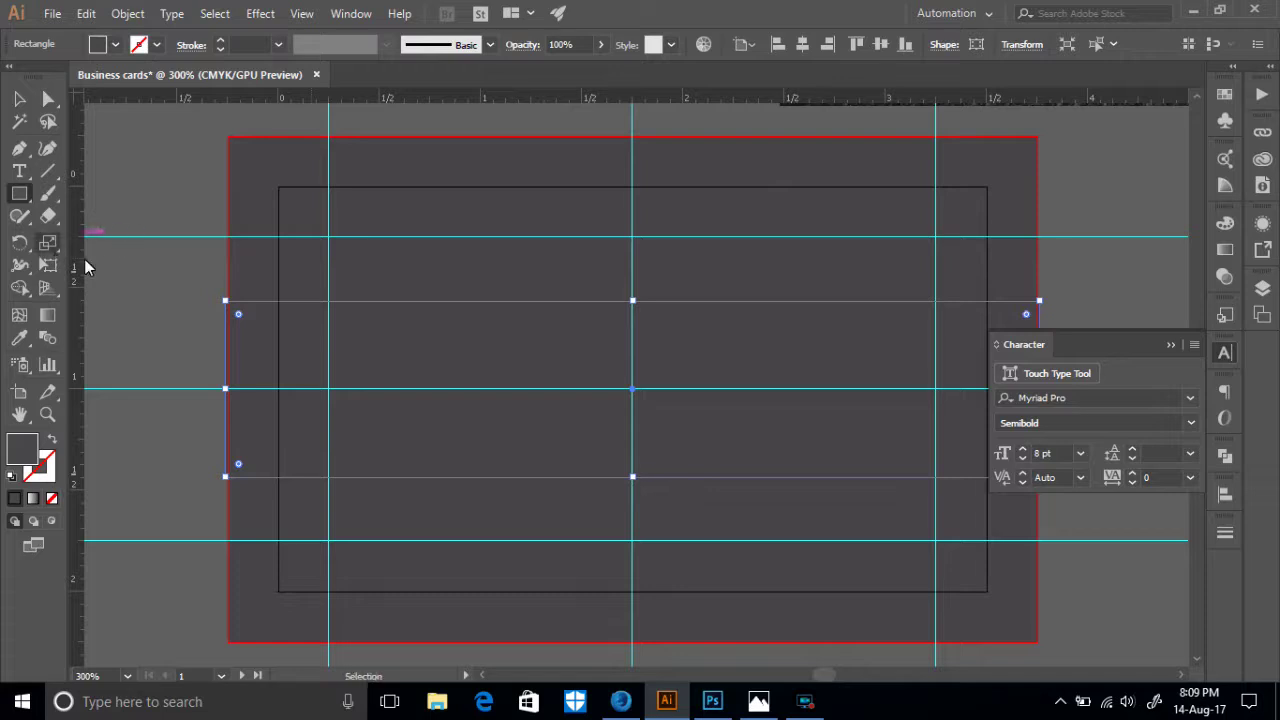
- Fill the band with a darker grey sampled from the reference photo
scroll(182, 289, "up", 2)
key("ctrl+minus")
key("ctrl+minus")
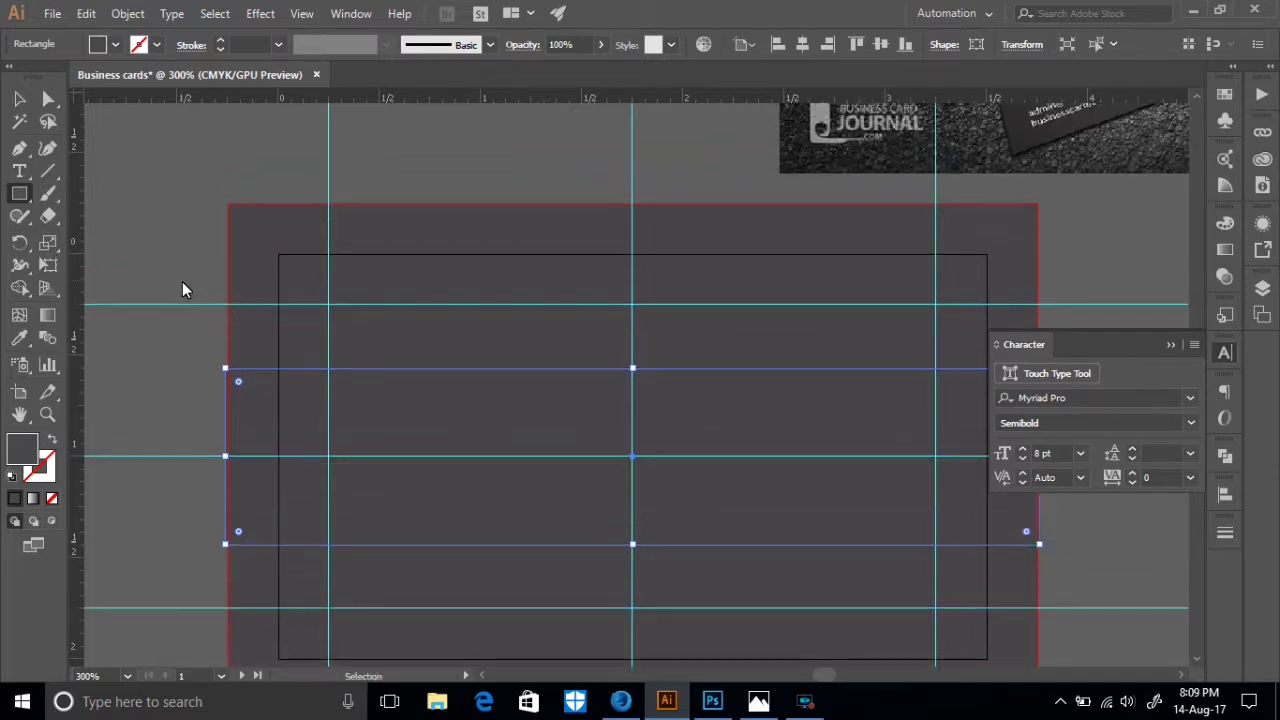
scroll(200, 240, "up", 2)
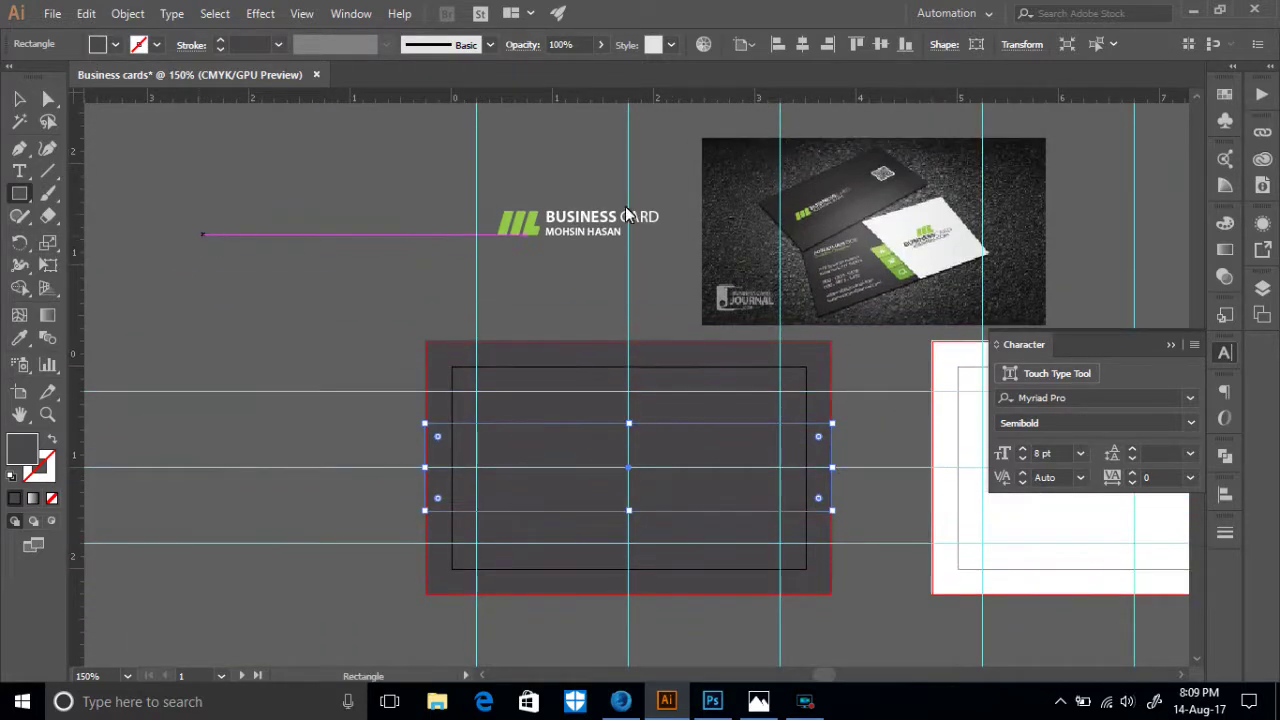
left_click(19, 337)
left_click(792, 227)
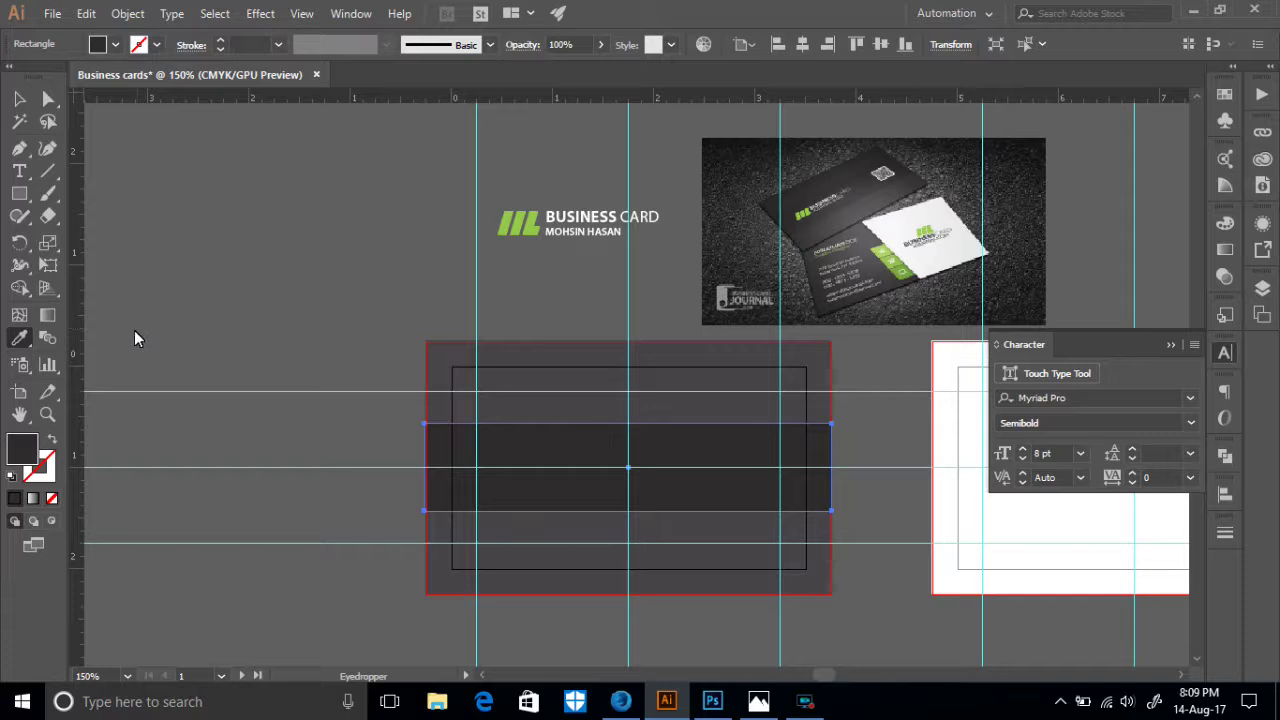
left_click(19, 98)
left_click(97, 167)
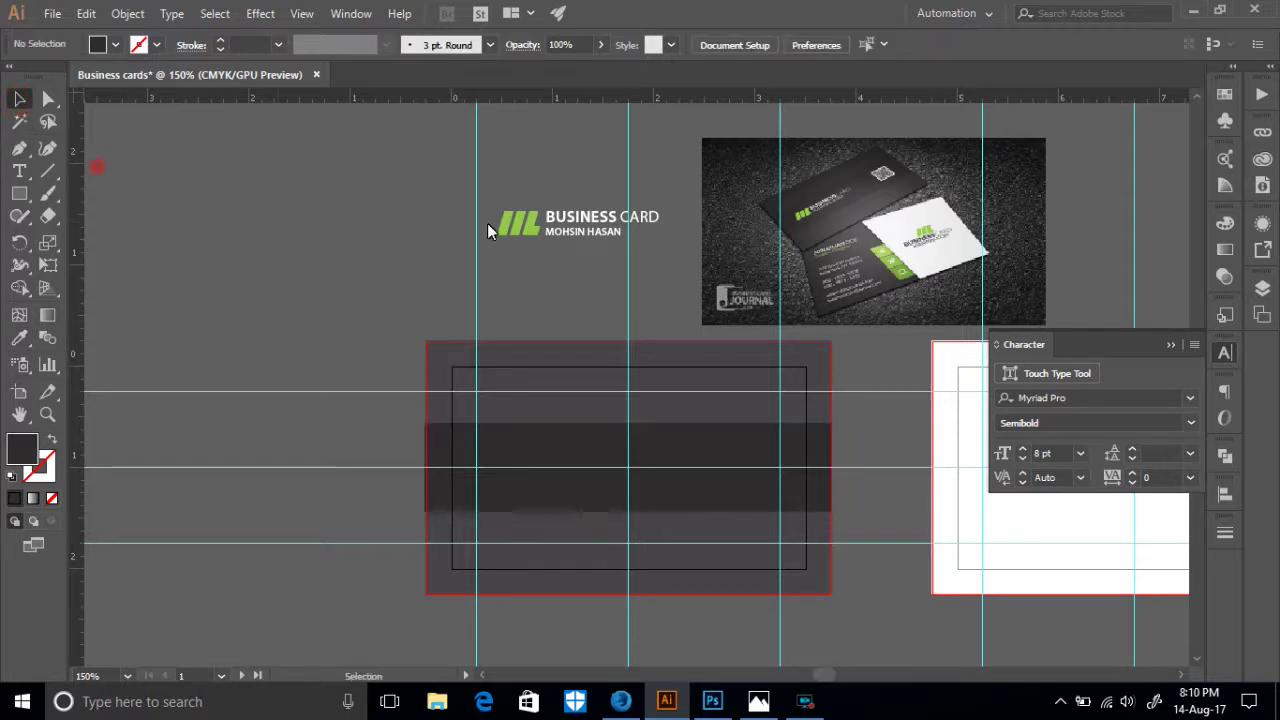
- Try moving the logo group onto the band, undoing an accidental bring-to-front of the band
left_click_drag(551, 234, 548, 299)
right_click(548, 299)
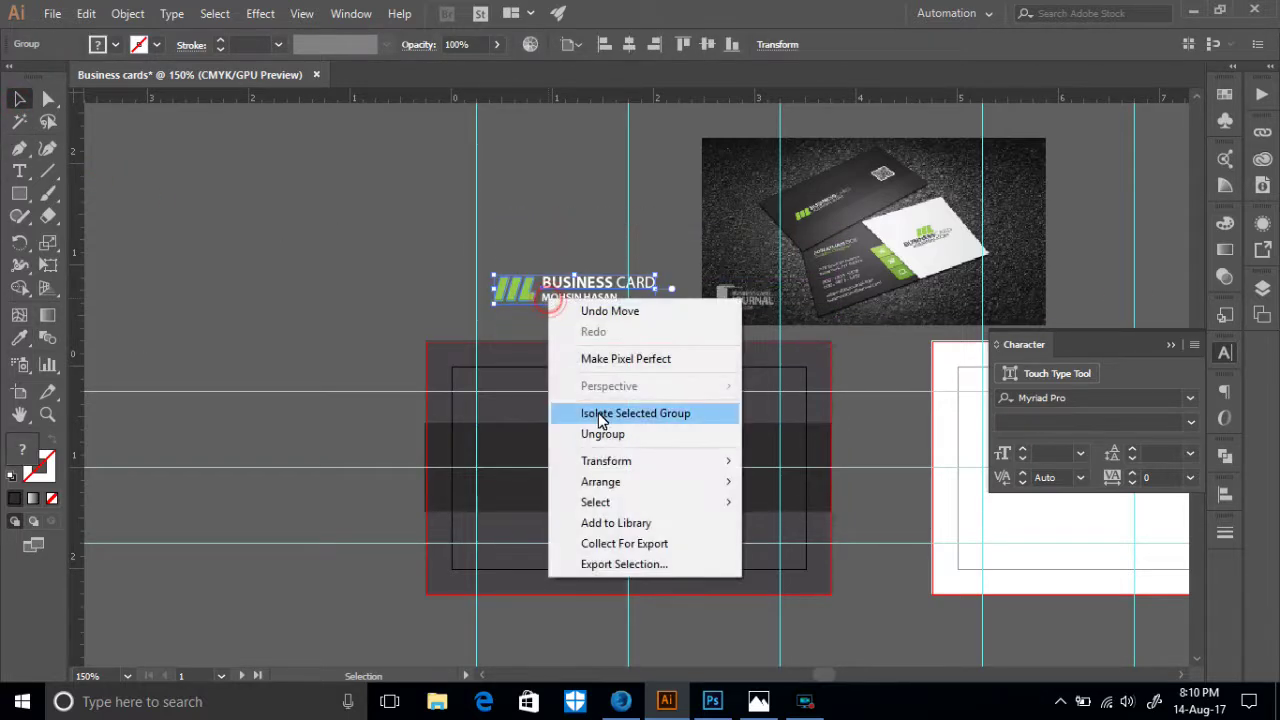
mouse_move(691, 493)
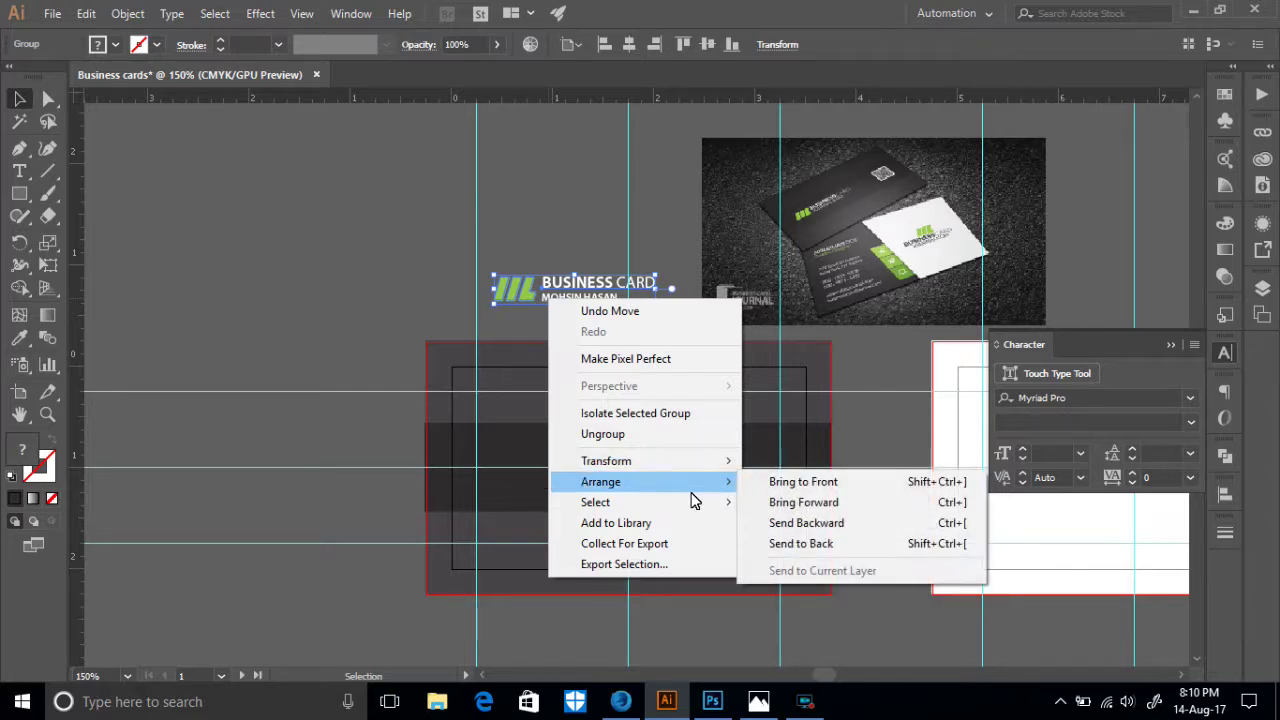
left_click(397, 316)
left_click_drag(542, 300, 537, 468)
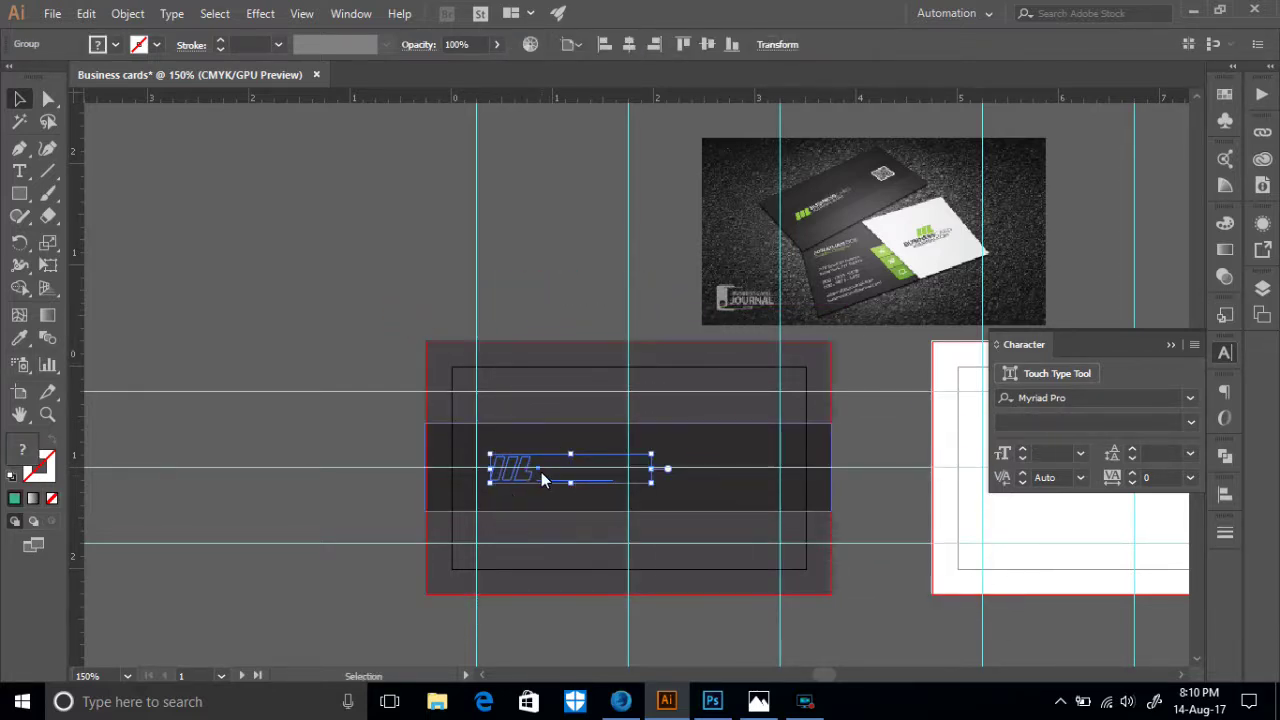
left_click(443, 464)
key("ctrl+shift+bracketright")
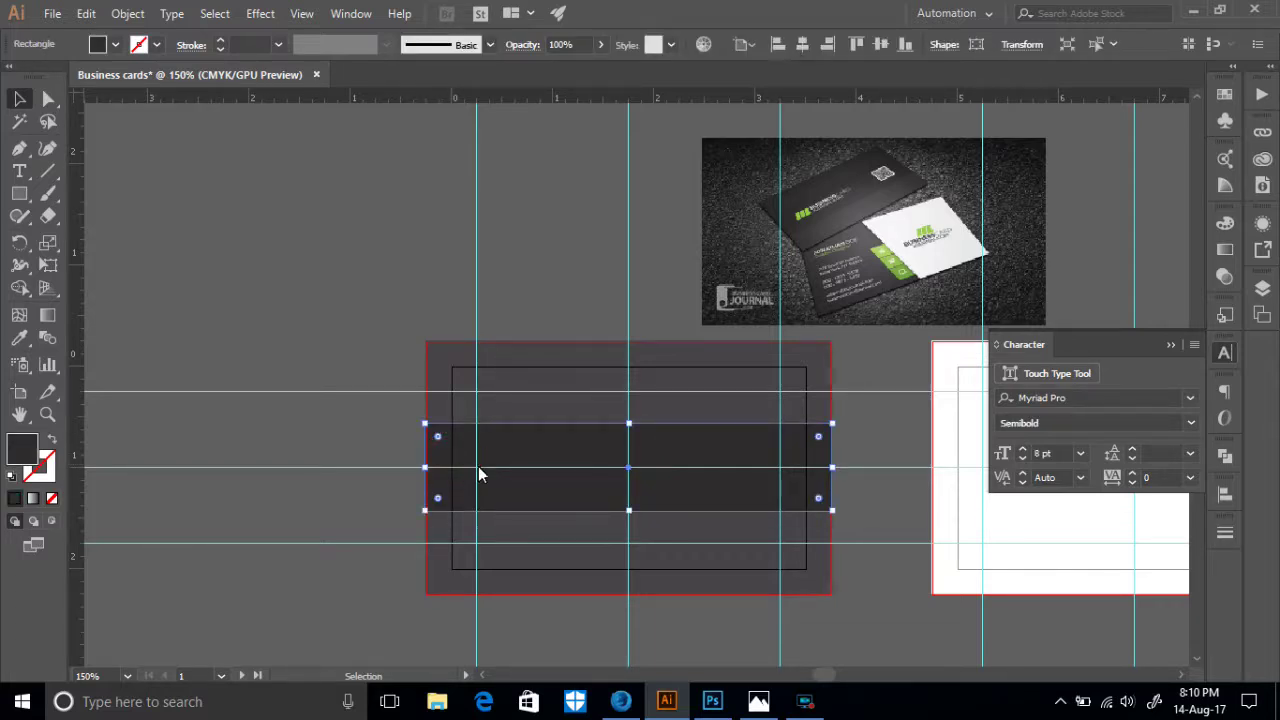
key("ctrl+z")
key("ctrl+z")
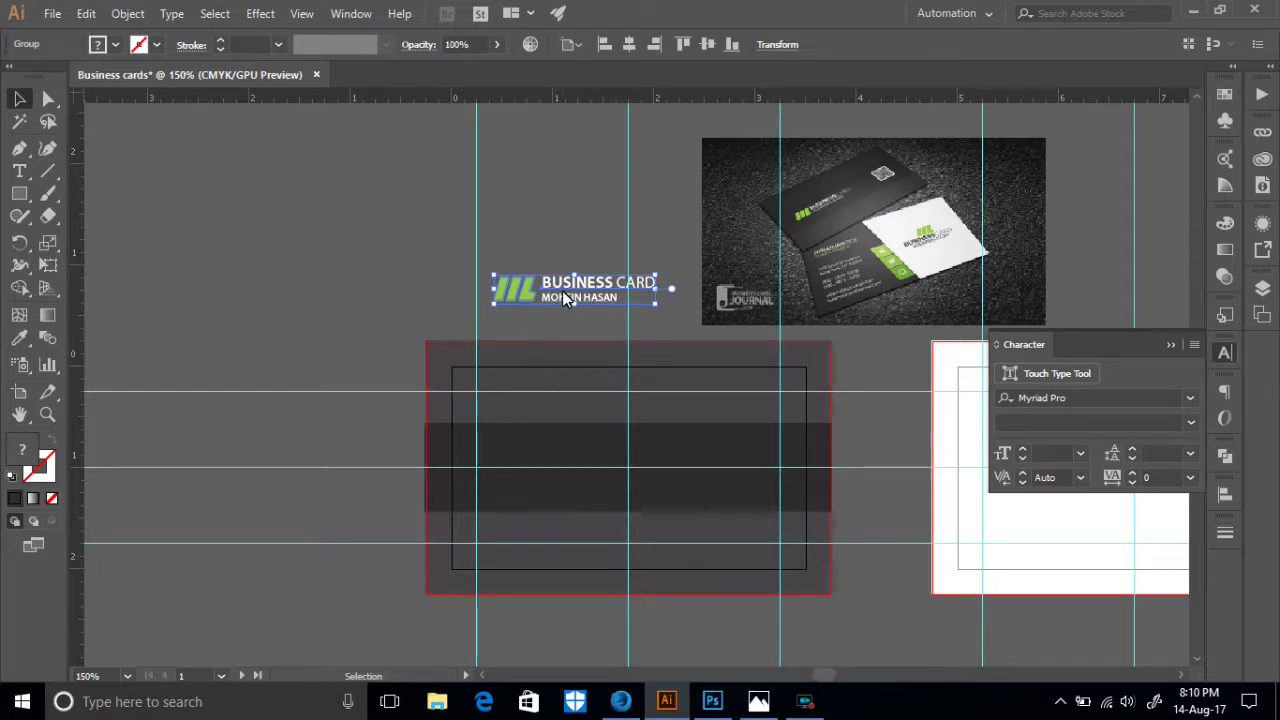
- Move the logo group onto the band, bring it to front, and fine-tune its position
left_click_drag(565, 288, 557, 466)
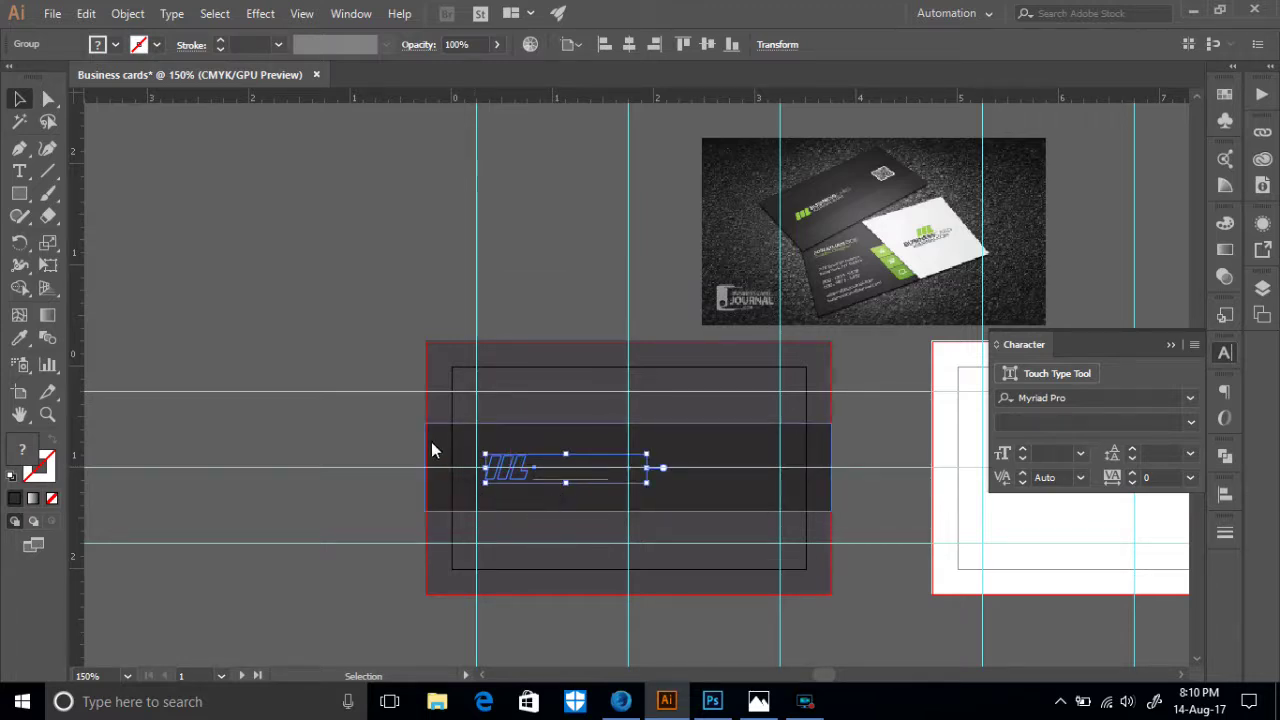
right_click(522, 466)
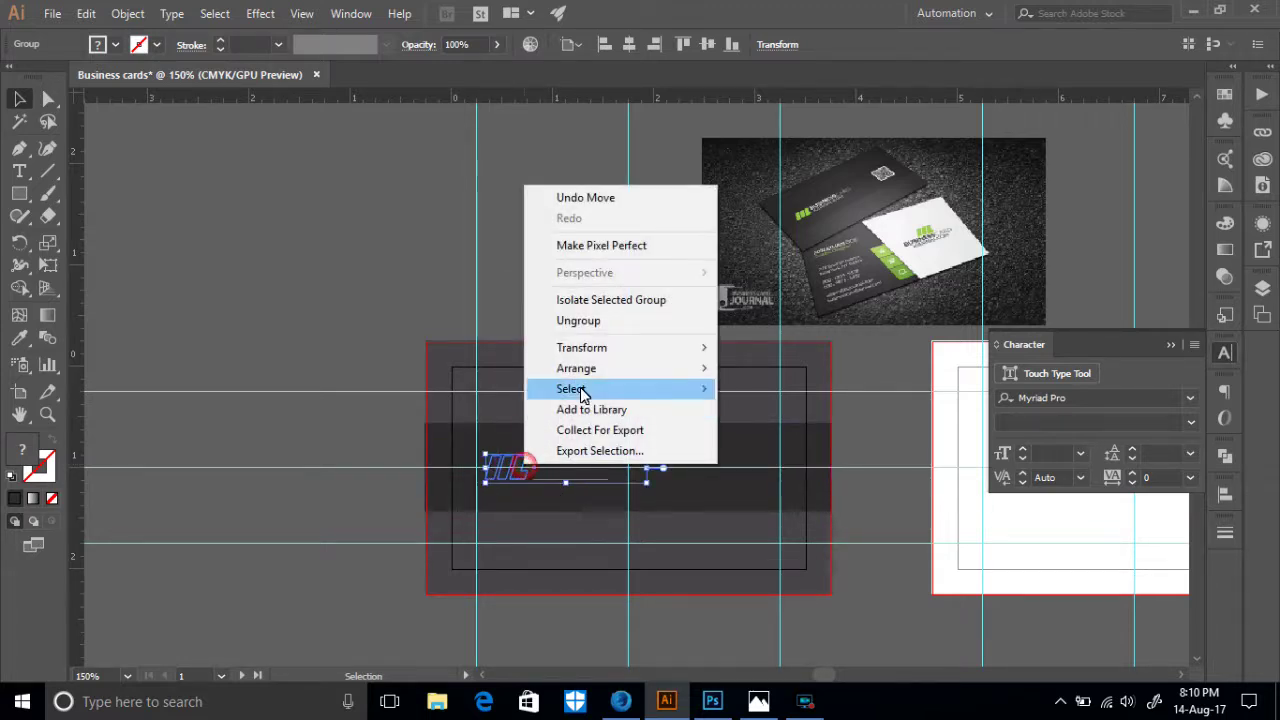
mouse_move(589, 377)
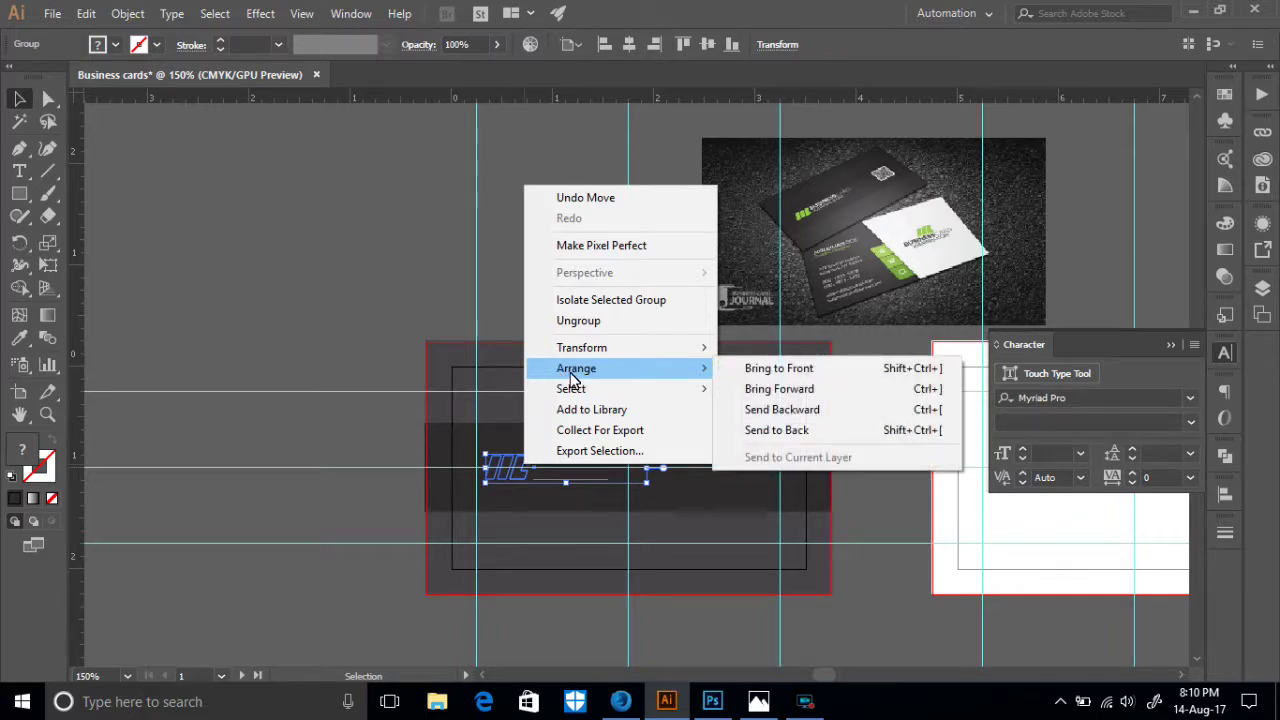
left_click(757, 372)
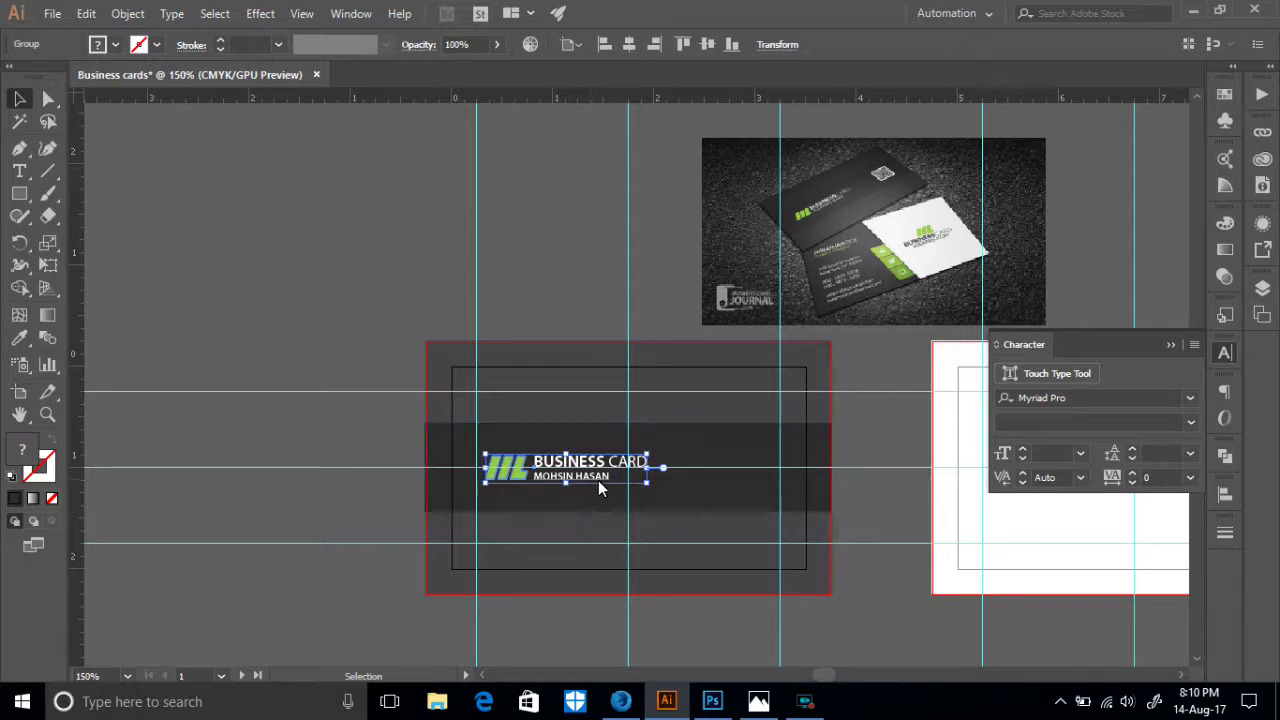
mouse_move(520, 470)
left_mouse_down()
mouse_move(457, 451)
mouse_move(537, 464)
left_mouse_up()
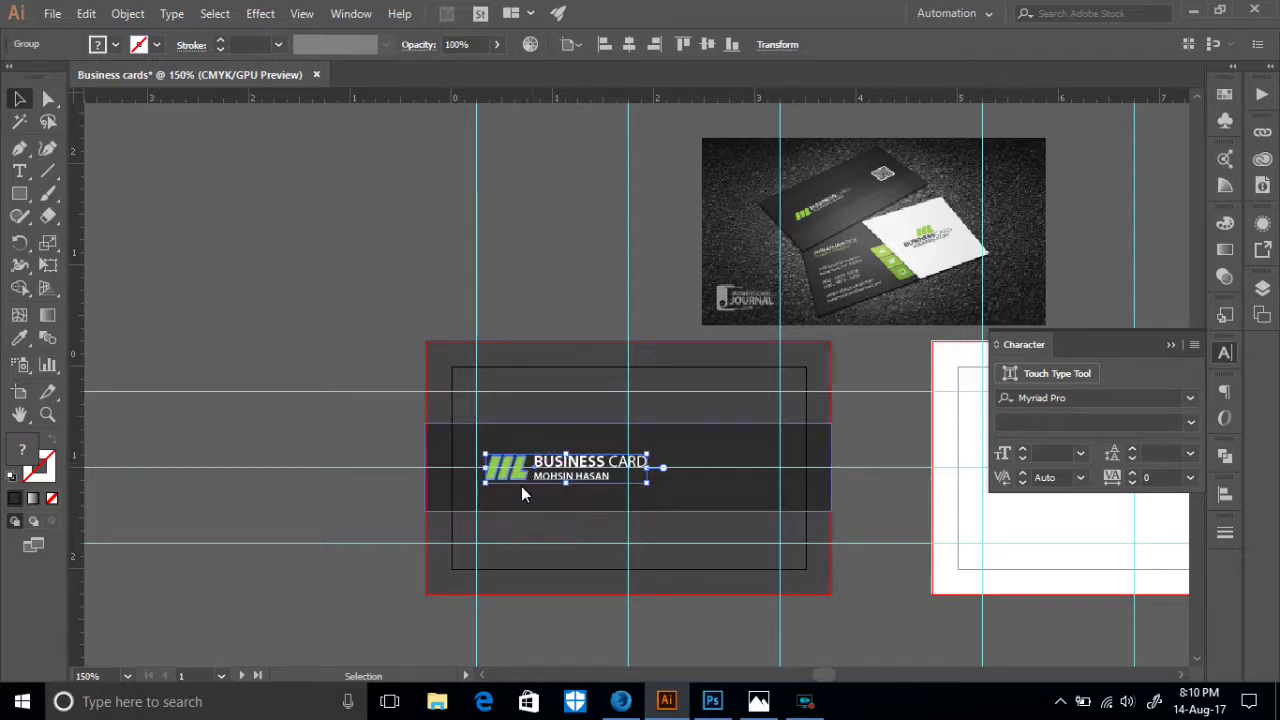
left_click(437, 446)
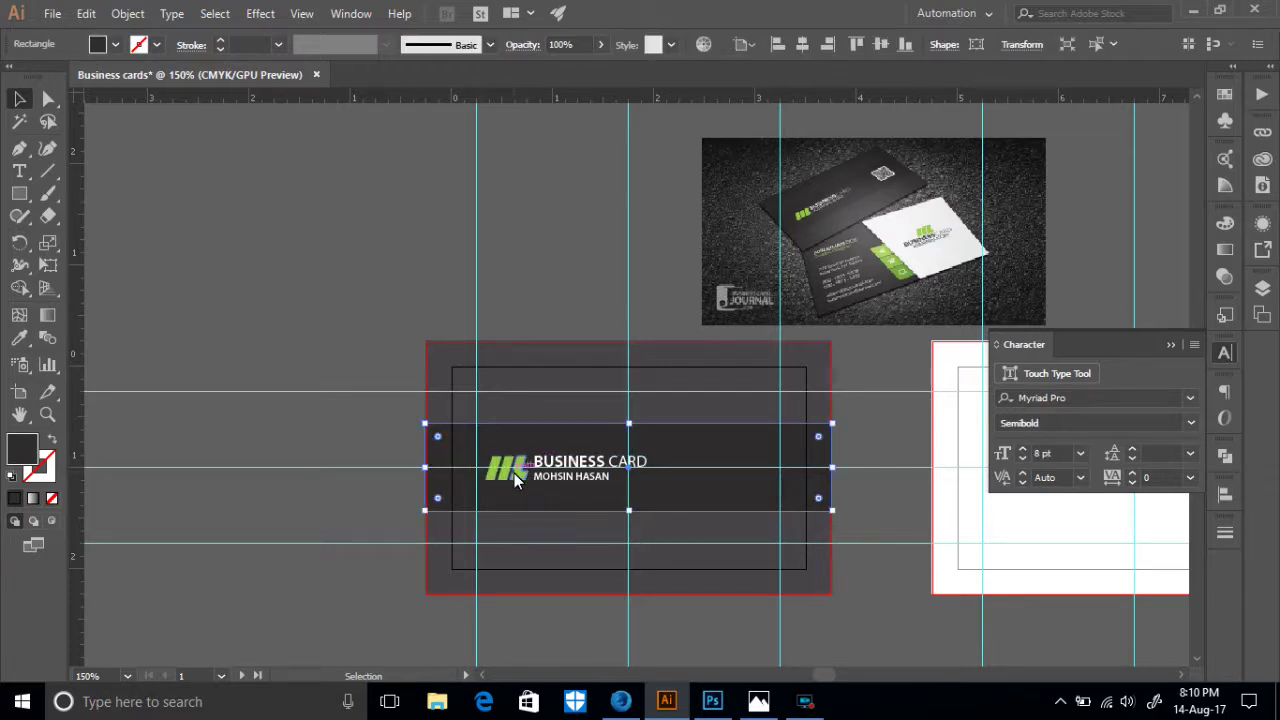
- Nudge the logo group slightly within the band, then deselect everything
left_click(514, 473)
left_click_drag(507, 479, 507, 478)
left_click(449, 478)
scroll(346, 436, "up", 2)
scroll(824, 322, "down", 2)
scroll(834, 316, "up", 2)
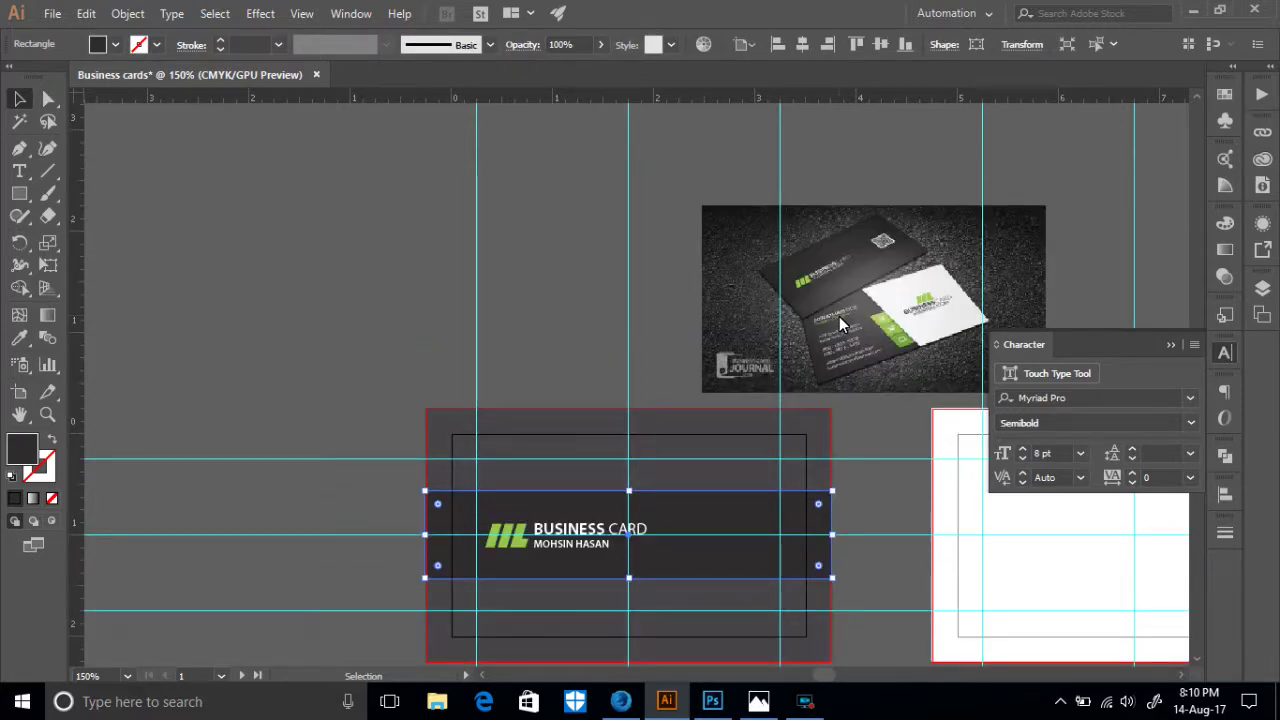
key("ctrl+shift+a")
- Zoom in on the reference photo's QR code, then return to Firefox's image results
key("ctrl+plus")
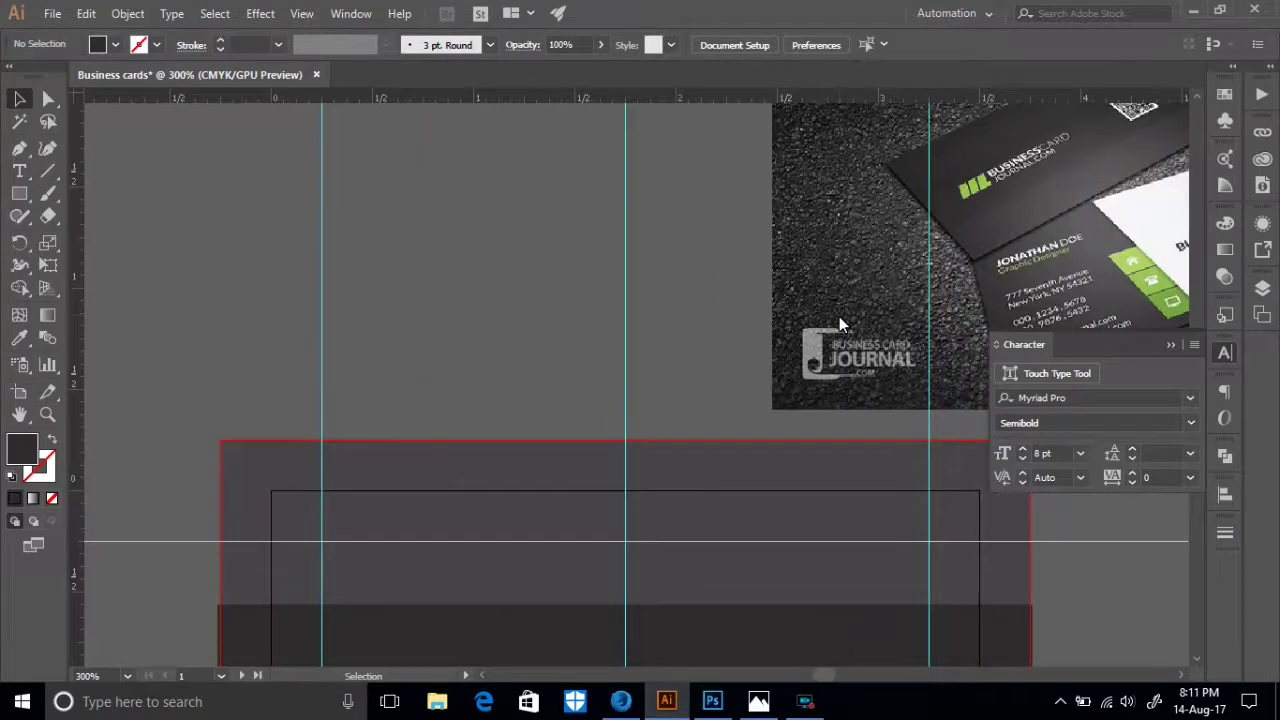
left_click_drag(886, 322, 268, 364)
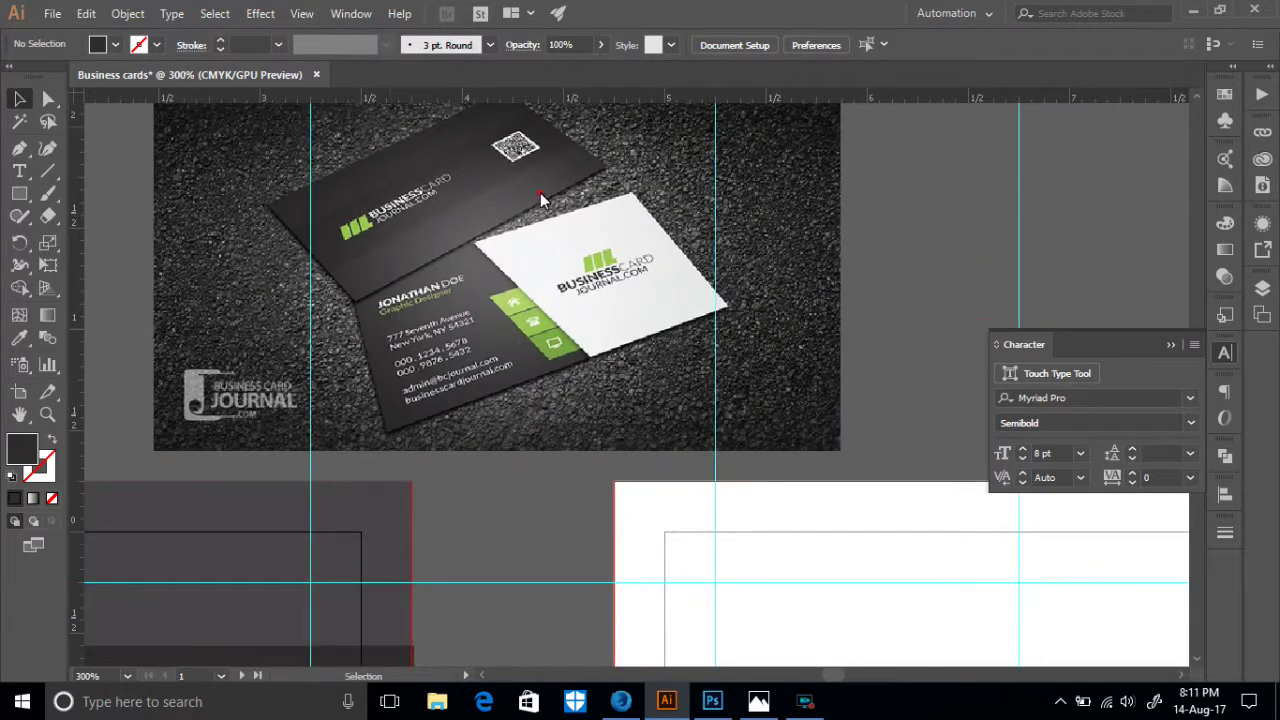
left_click_drag(525, 264, 726, 414)
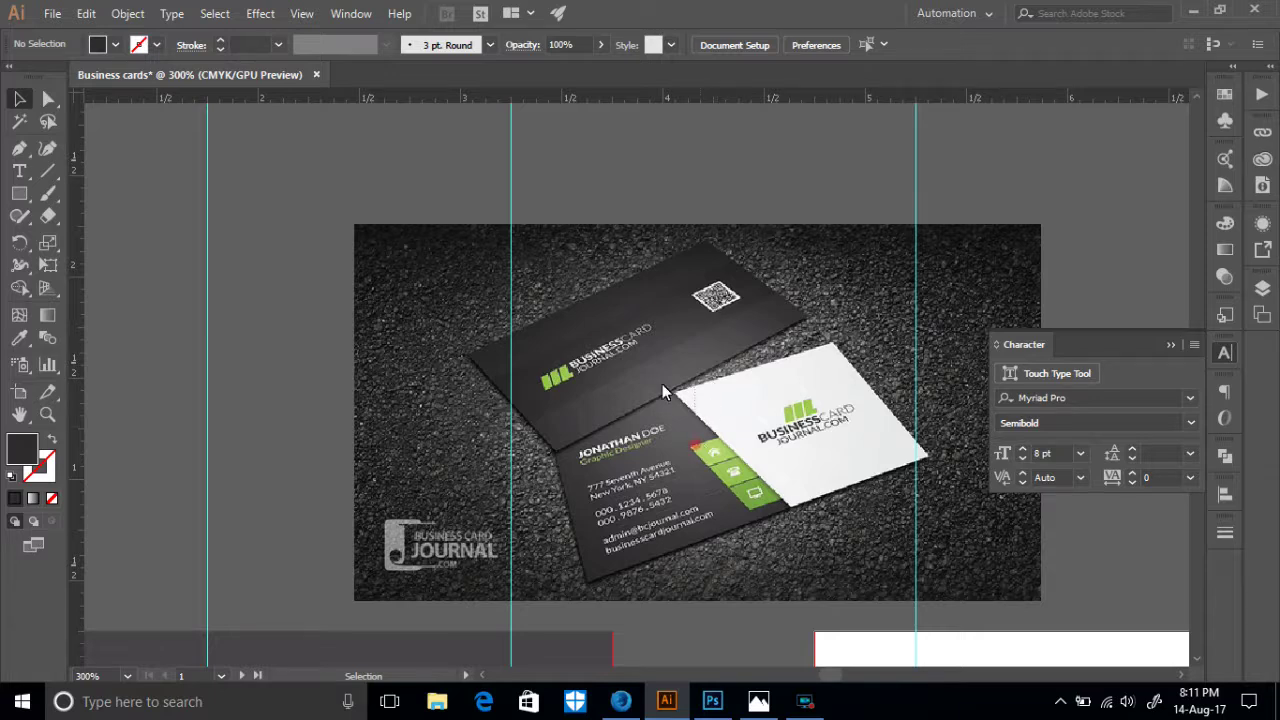
scroll(707, 432, "down", 4)
scroll(707, 432, "right", 2)
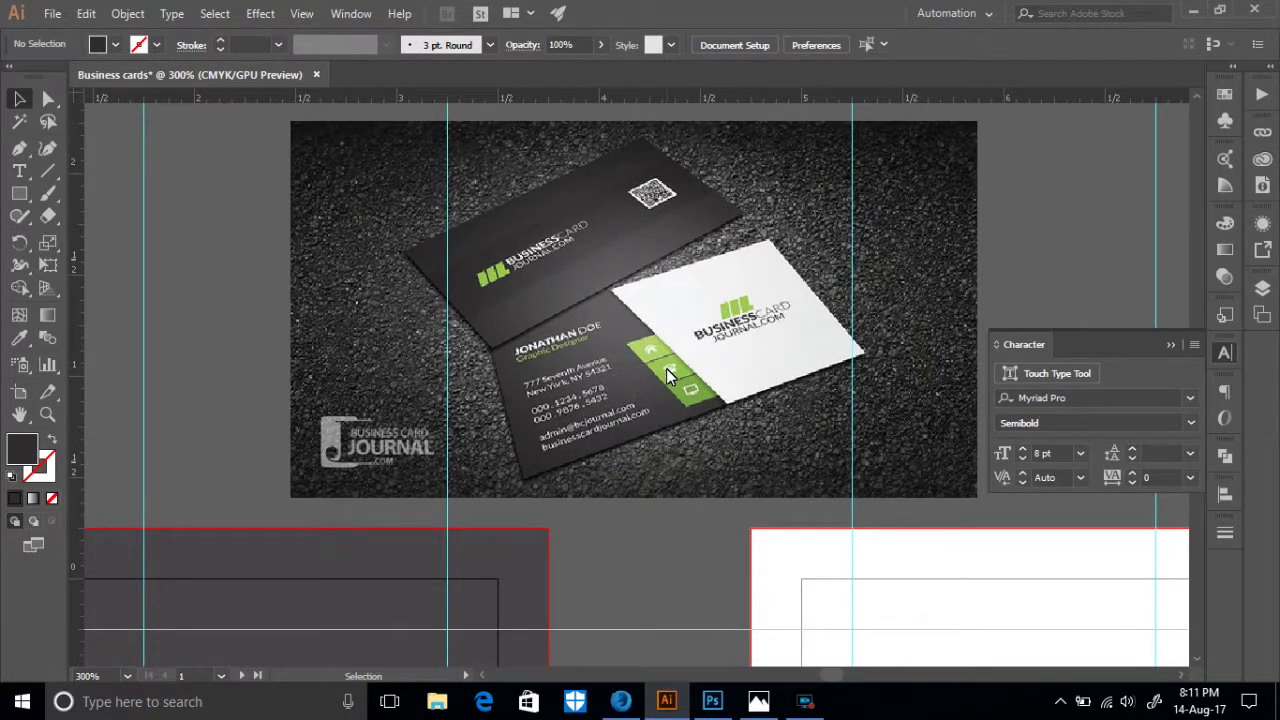
left_click(620, 701)
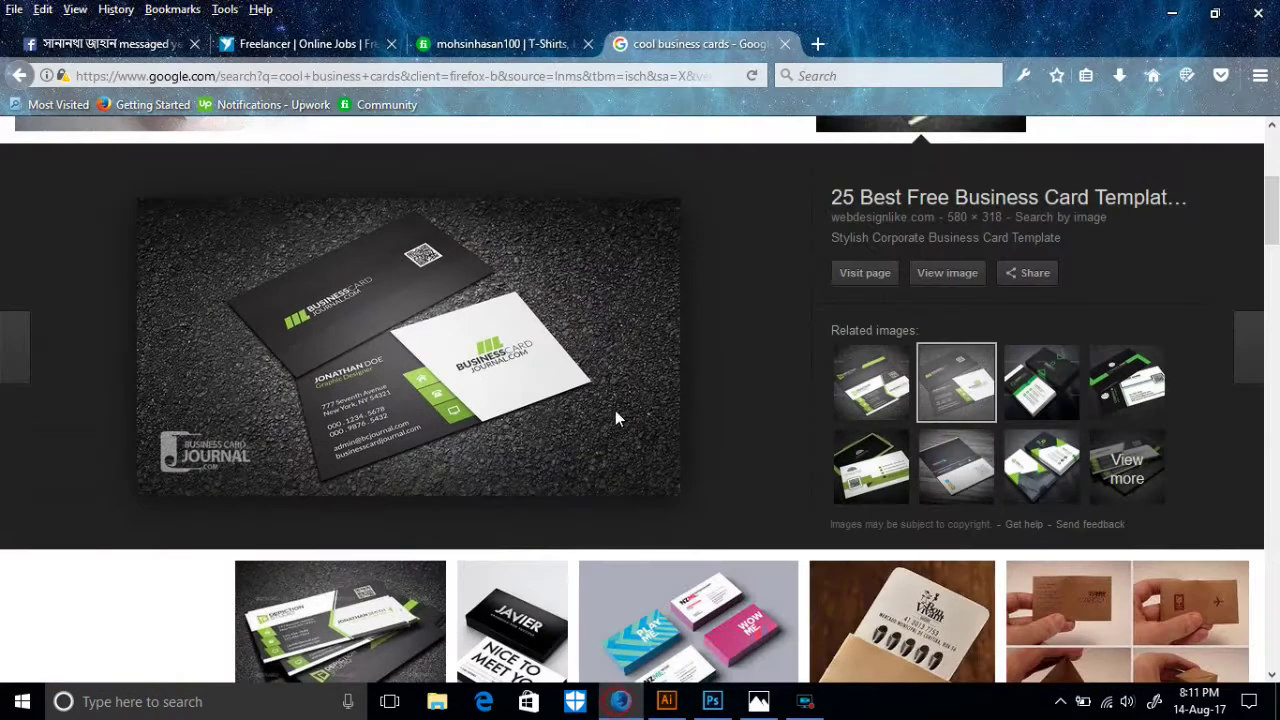
- Open a new Firefox tab pointed at goqr.me
scroll(446, 175, "up", 4)
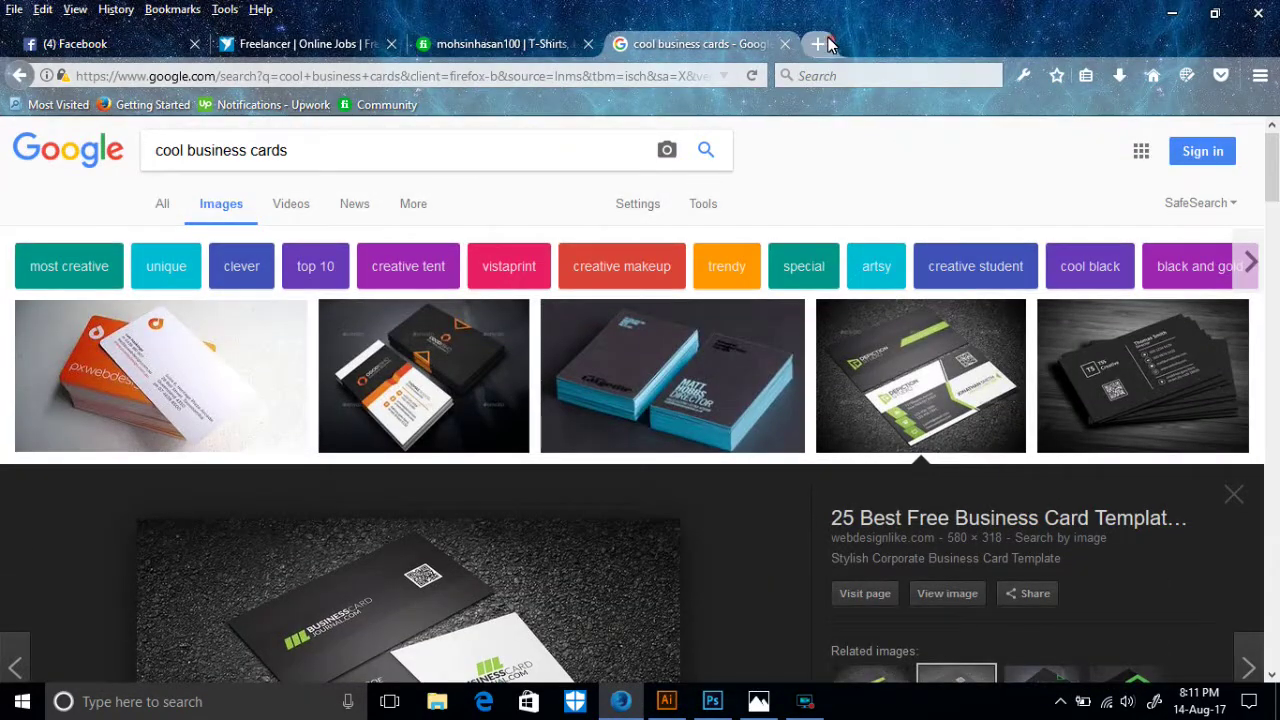
left_click(818, 44)
scroll(625, 345, "down", 3)
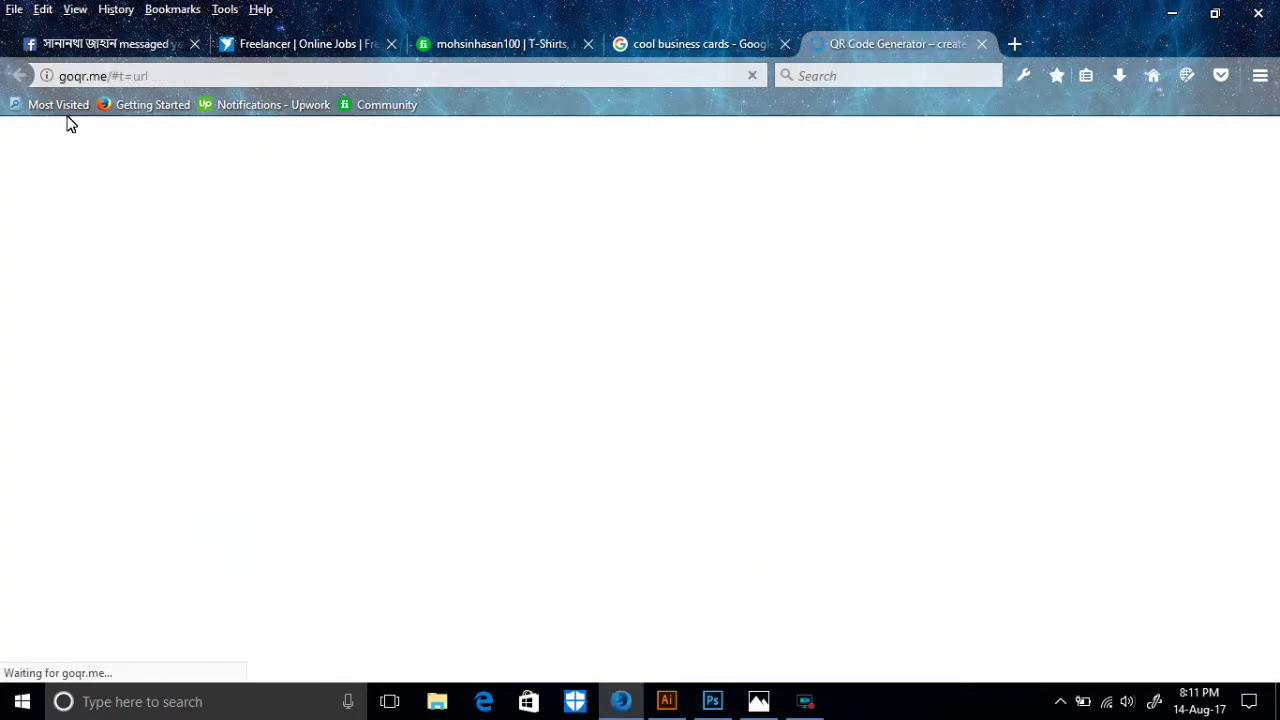
left_click_drag(106, 76, 60, 76)
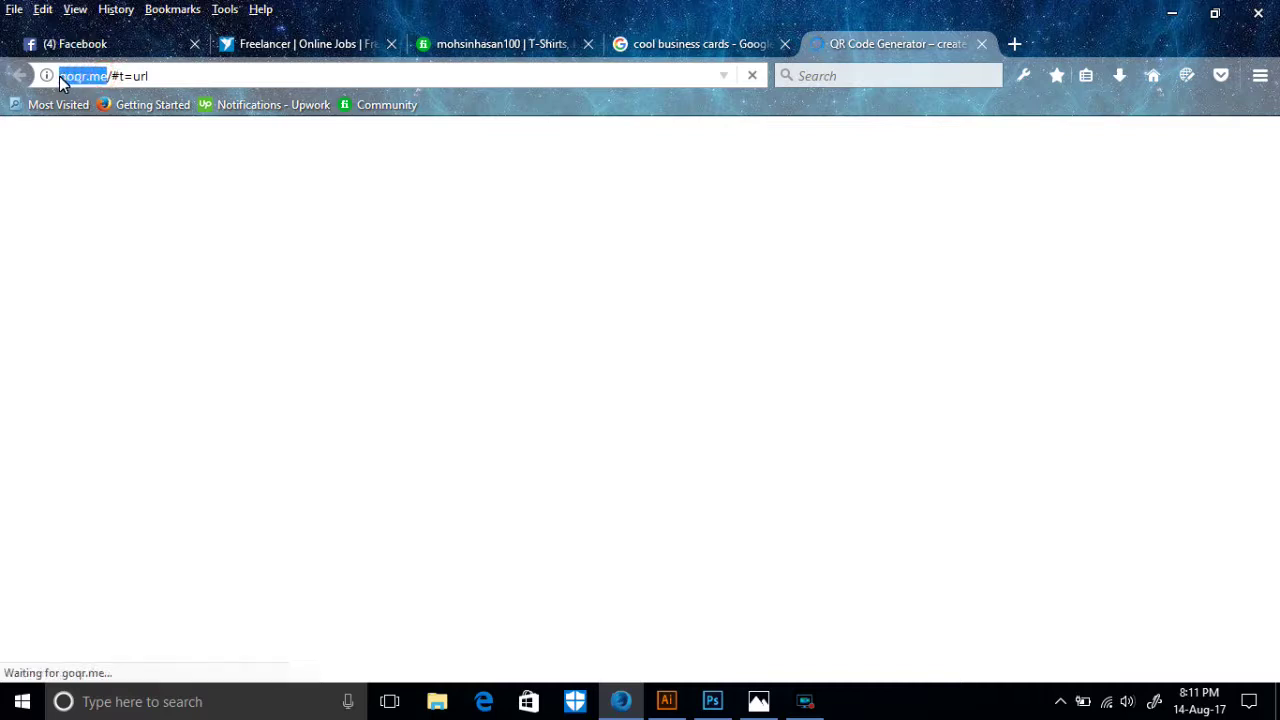
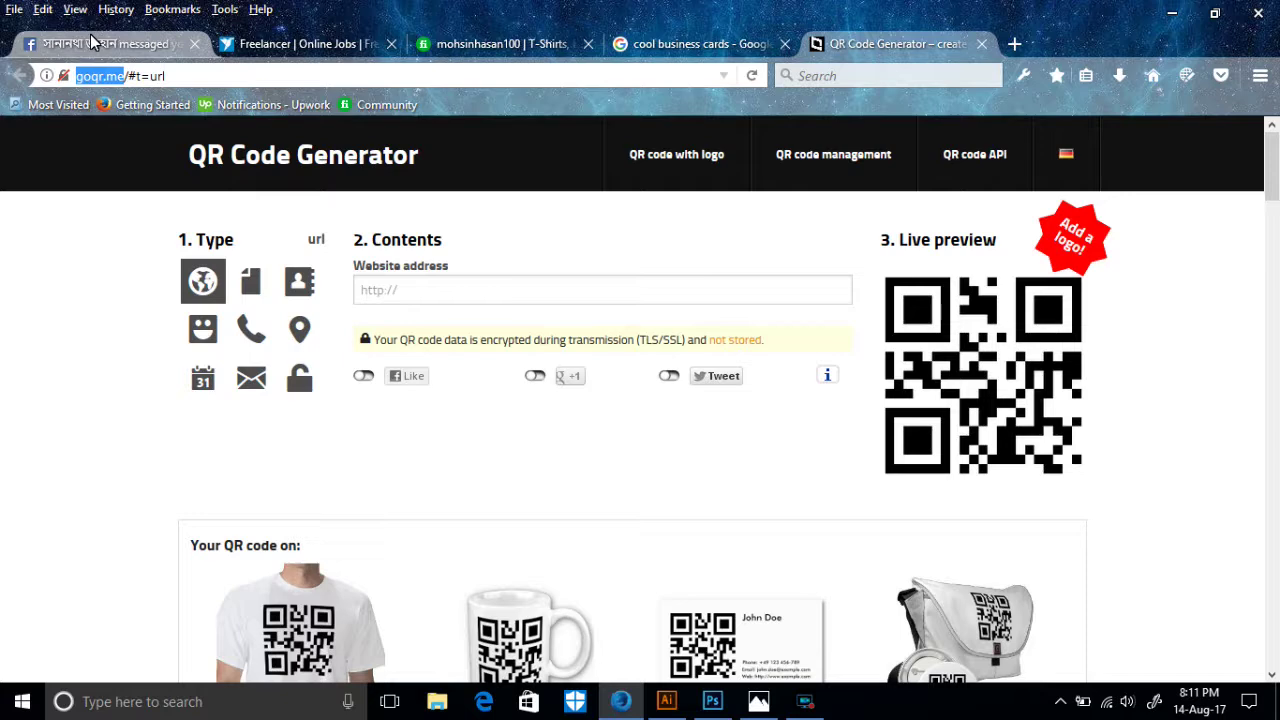
- Open your own Facebook profile page and close the open chat windows
left_click(125, 50)
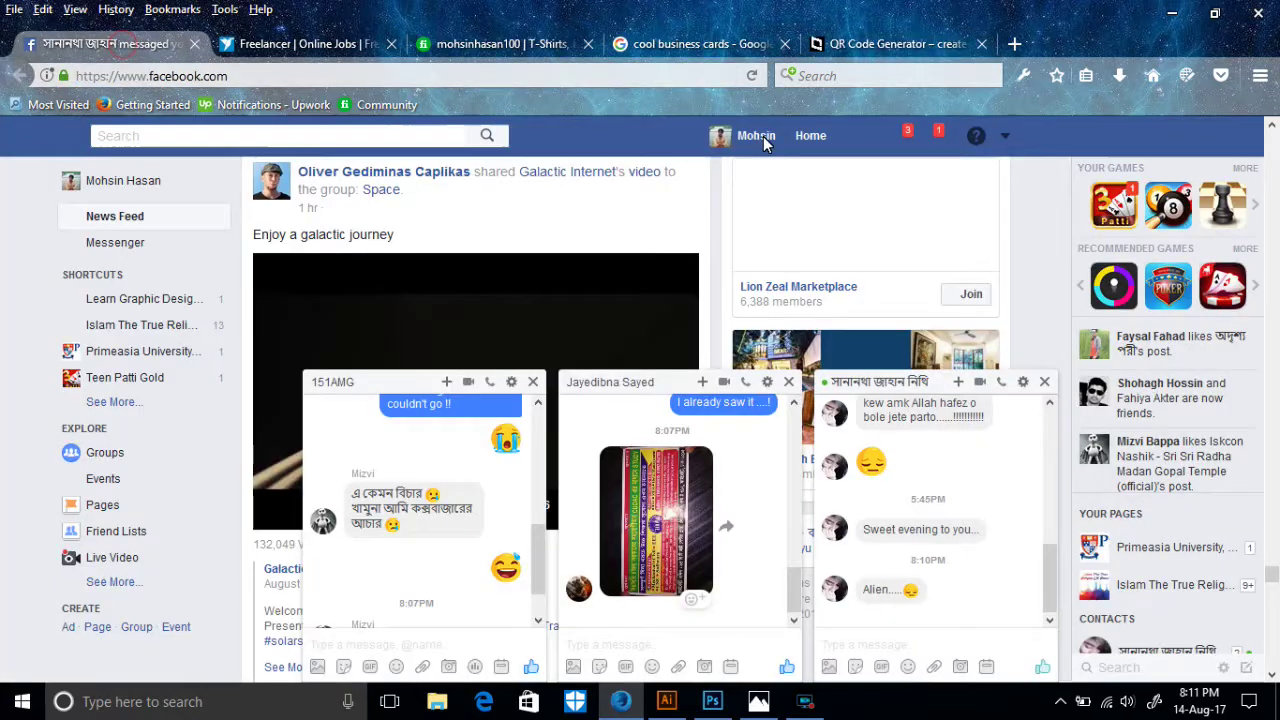
left_click(760, 135)
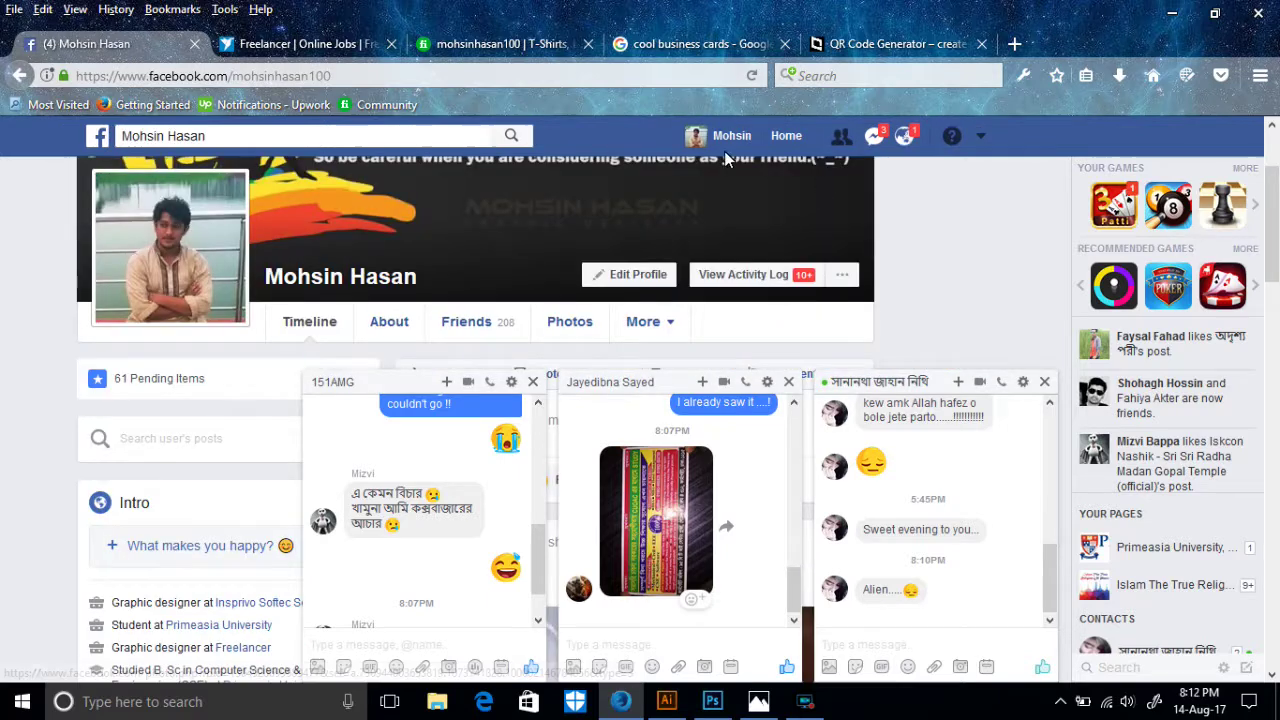
left_click(735, 133)
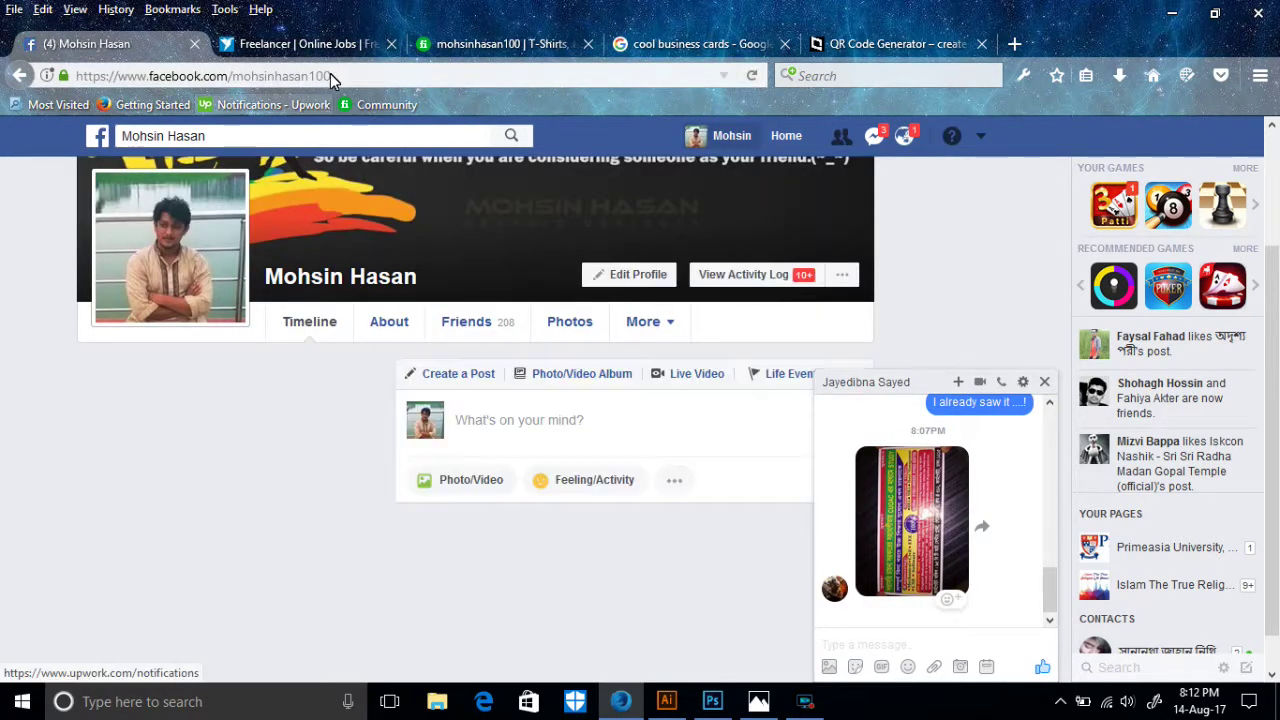
- Copy the profile's web address without the https prefix and return to goqr.me
left_click(333, 78)
right_click(336, 78)
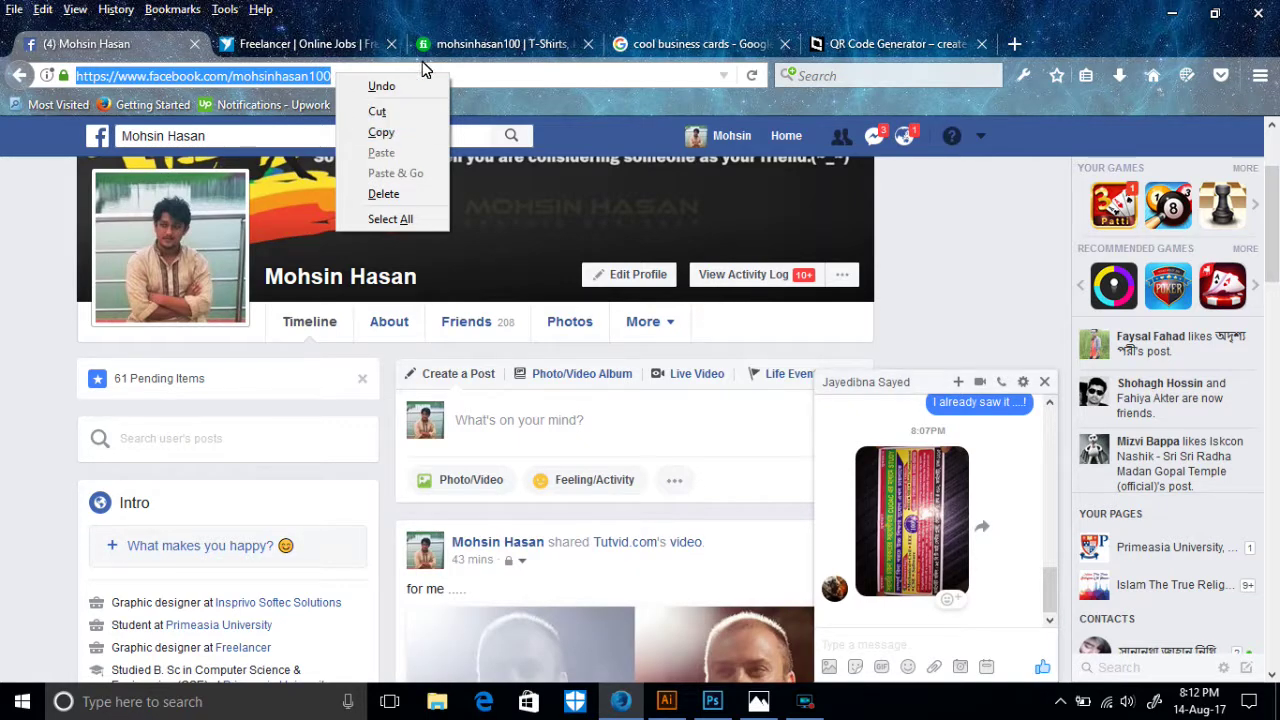
left_click(497, 74)
left_click(342, 76)
left_click_drag(355, 82, 118, 88)
right_click(118, 88)
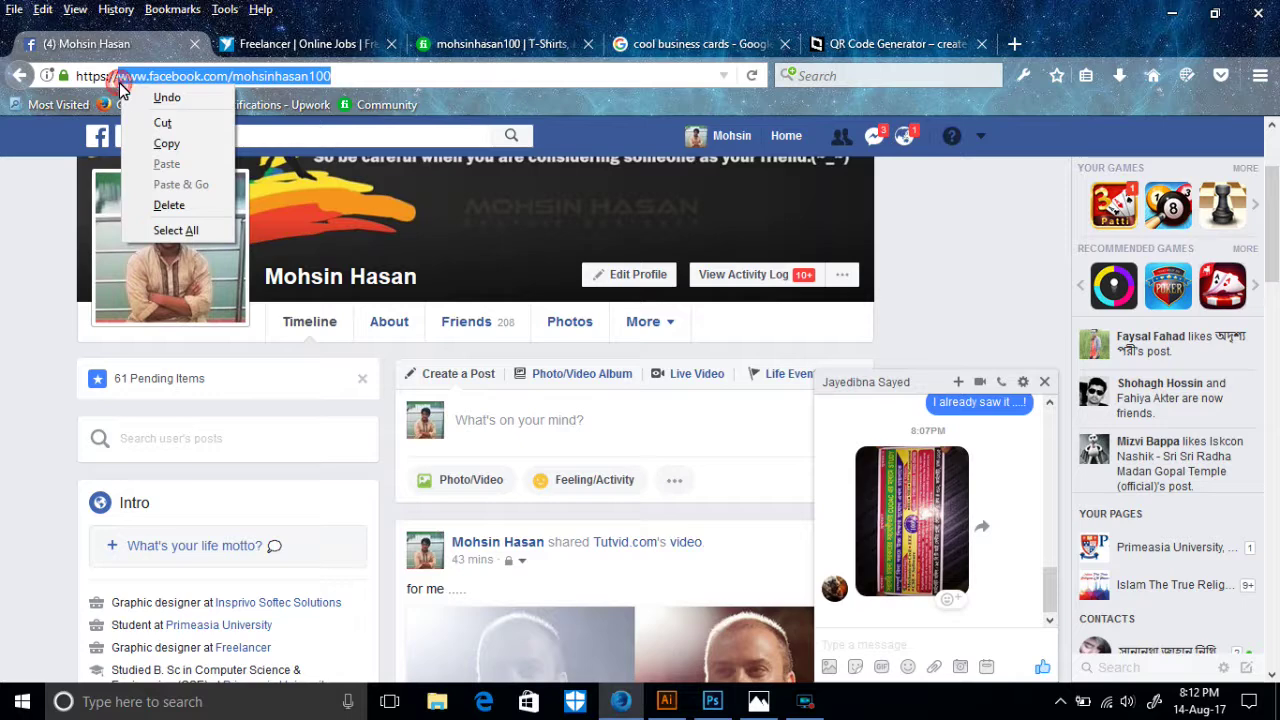
left_click(171, 143)
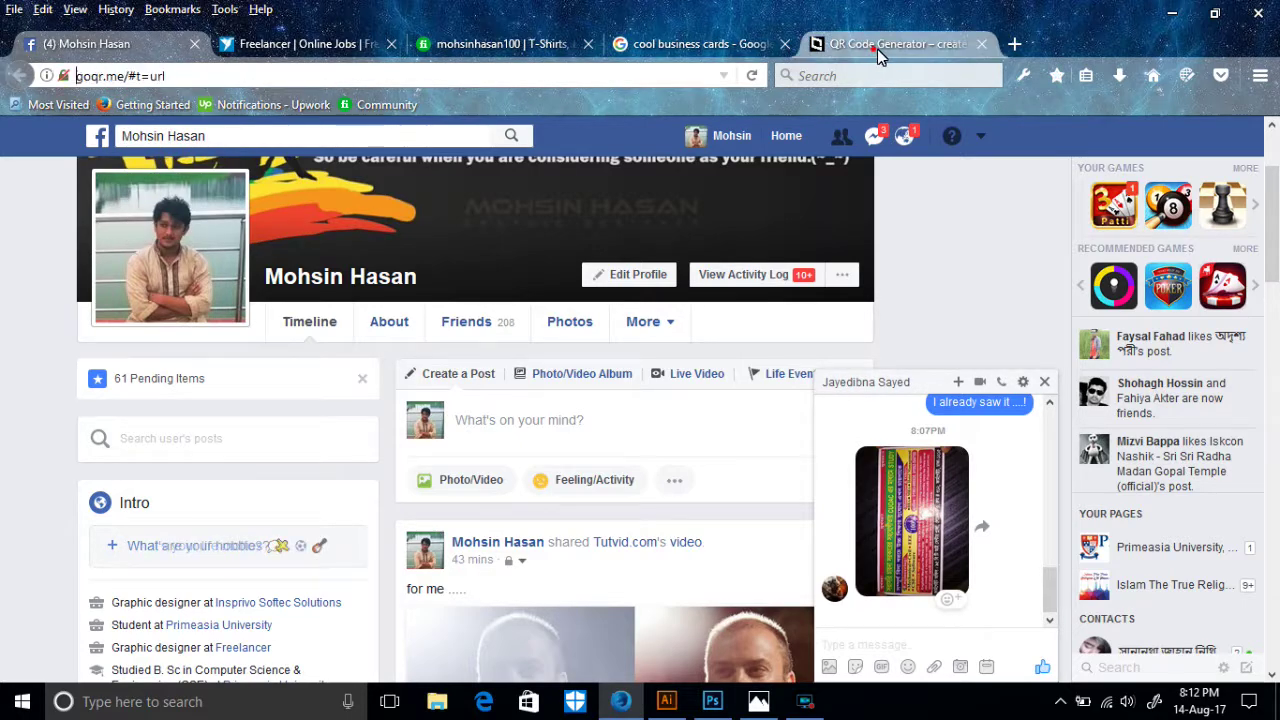
left_click(877, 49)
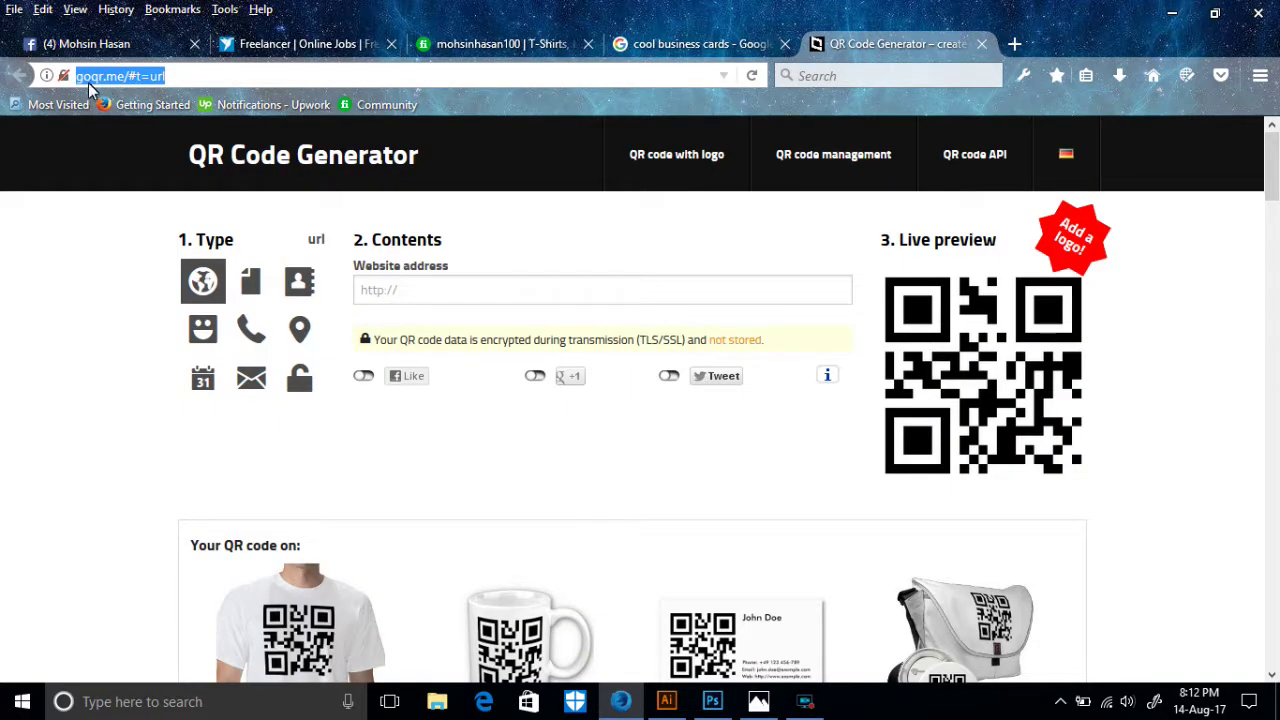
- Generate a URL-type QR code from the pasted profile address and open the Foreground colour picker
left_click(202, 278)
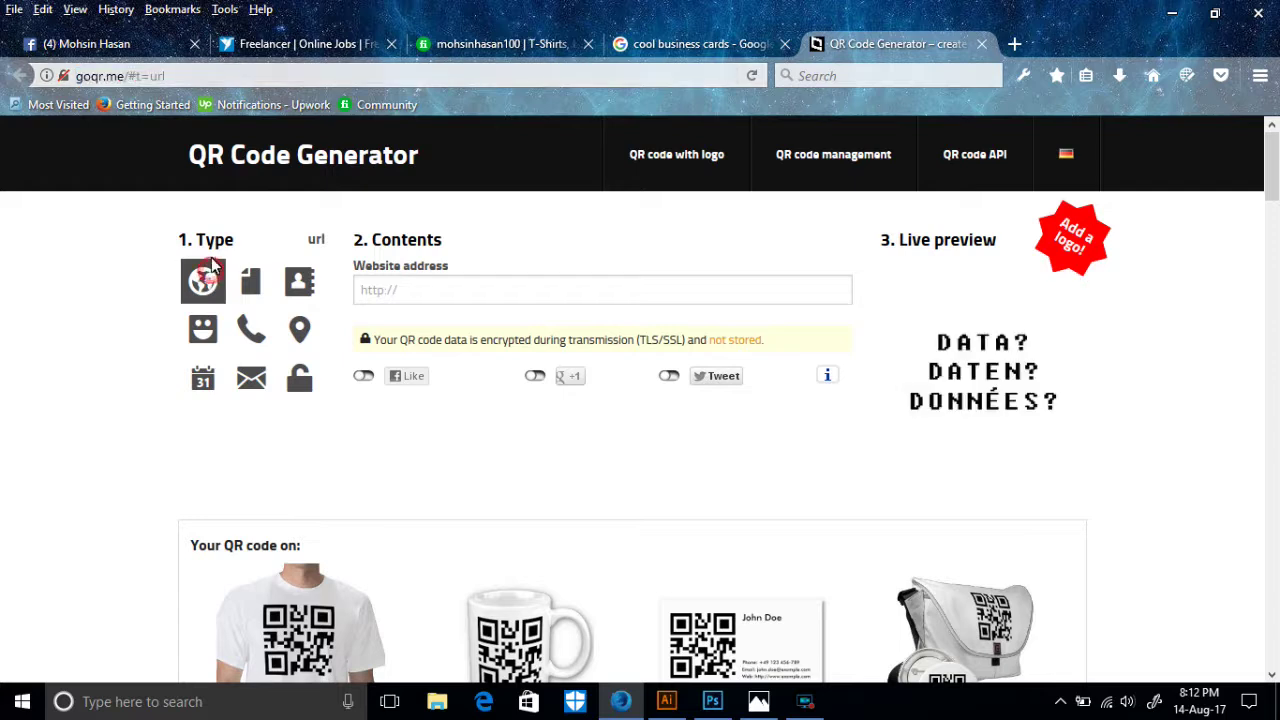
left_click(395, 290)
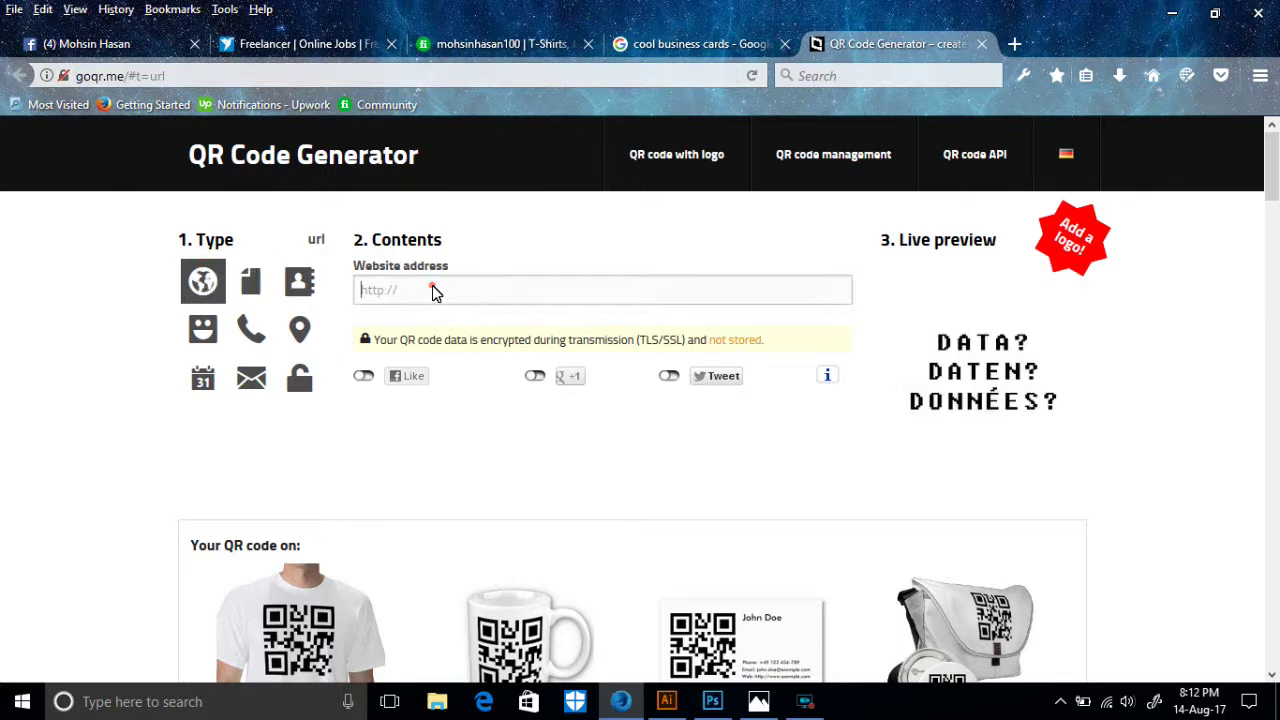
key("ctrl+v")
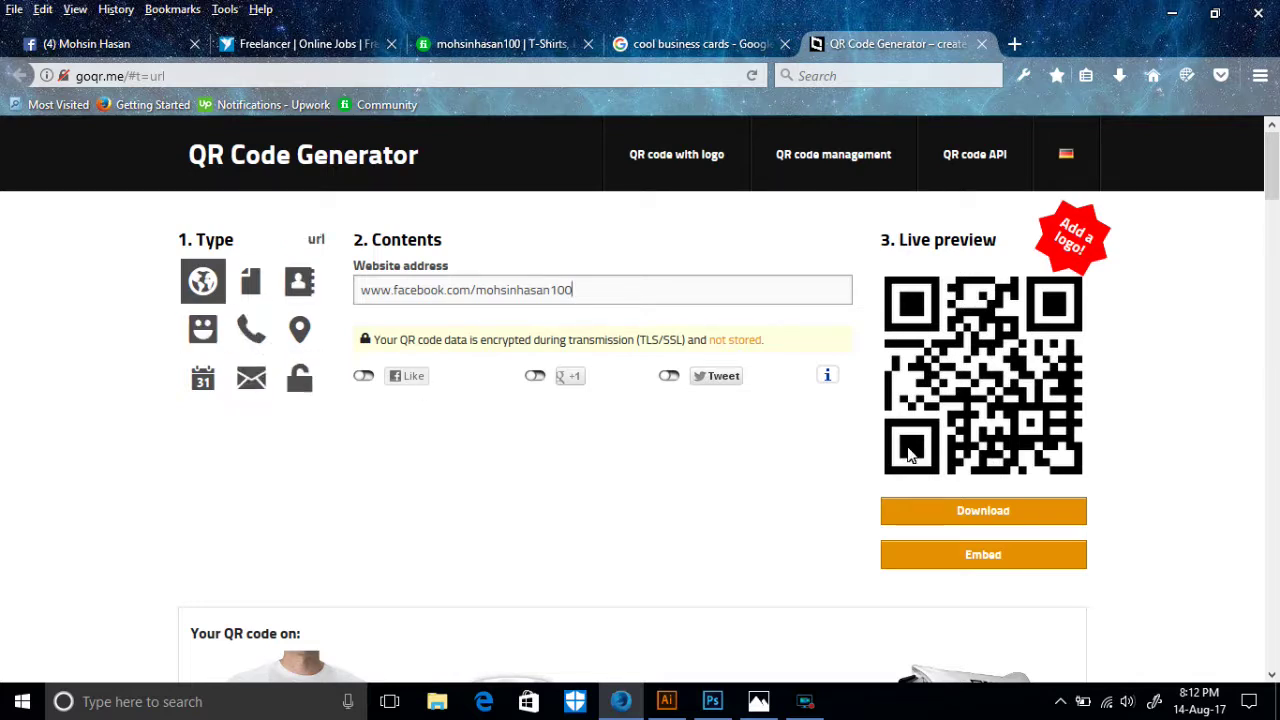
left_click(995, 510)
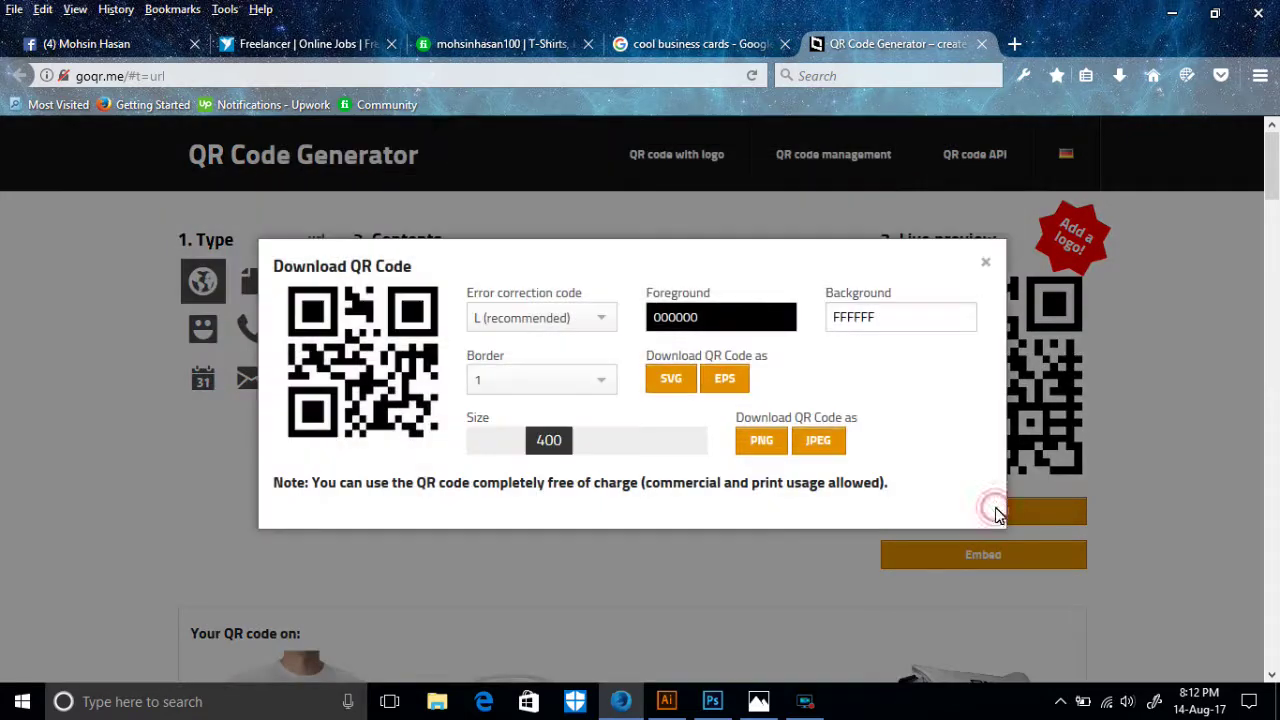
left_click(733, 327)
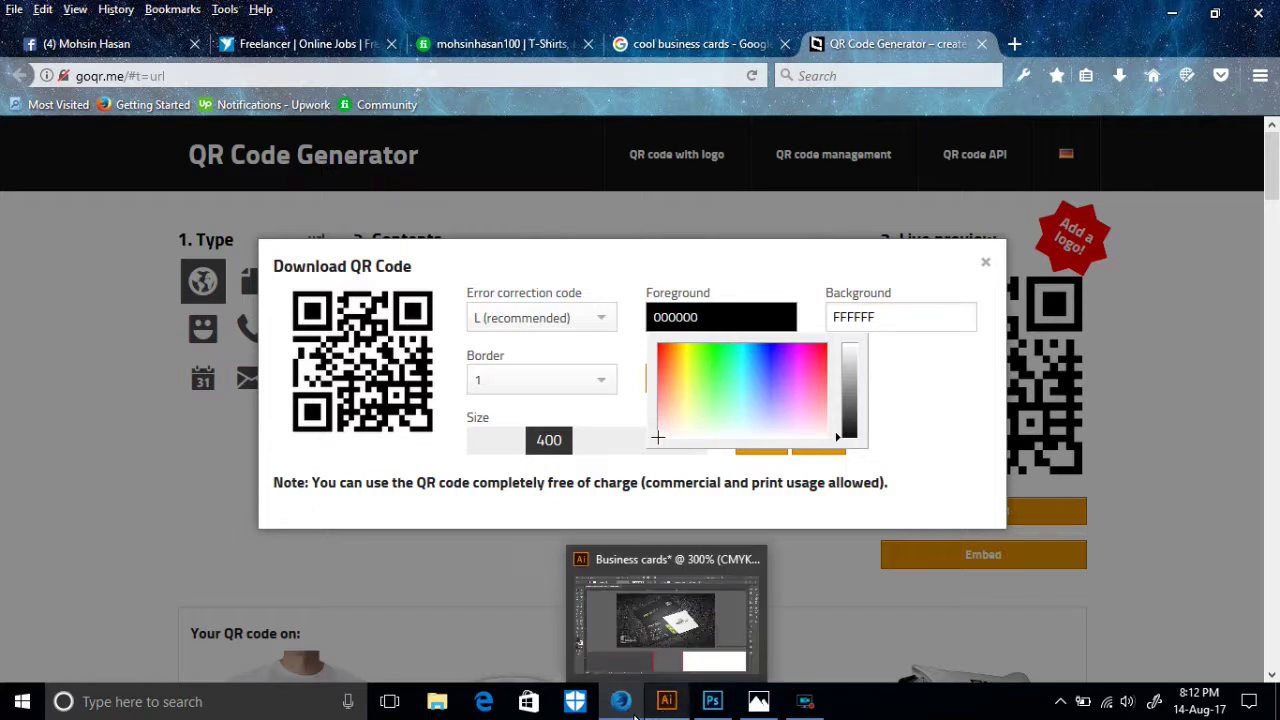
left_click(666, 701)
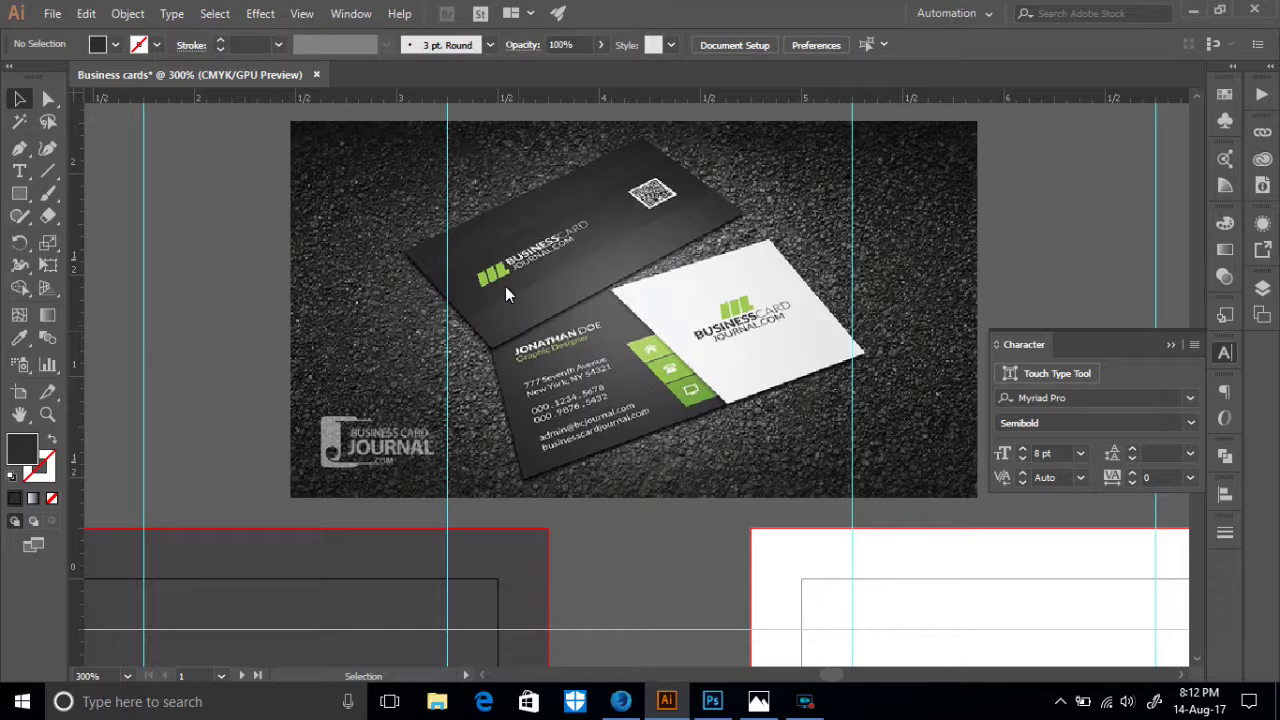
- Sample the logo's green into the fill with the Eyedropper
scroll(514, 443, "down", 5)
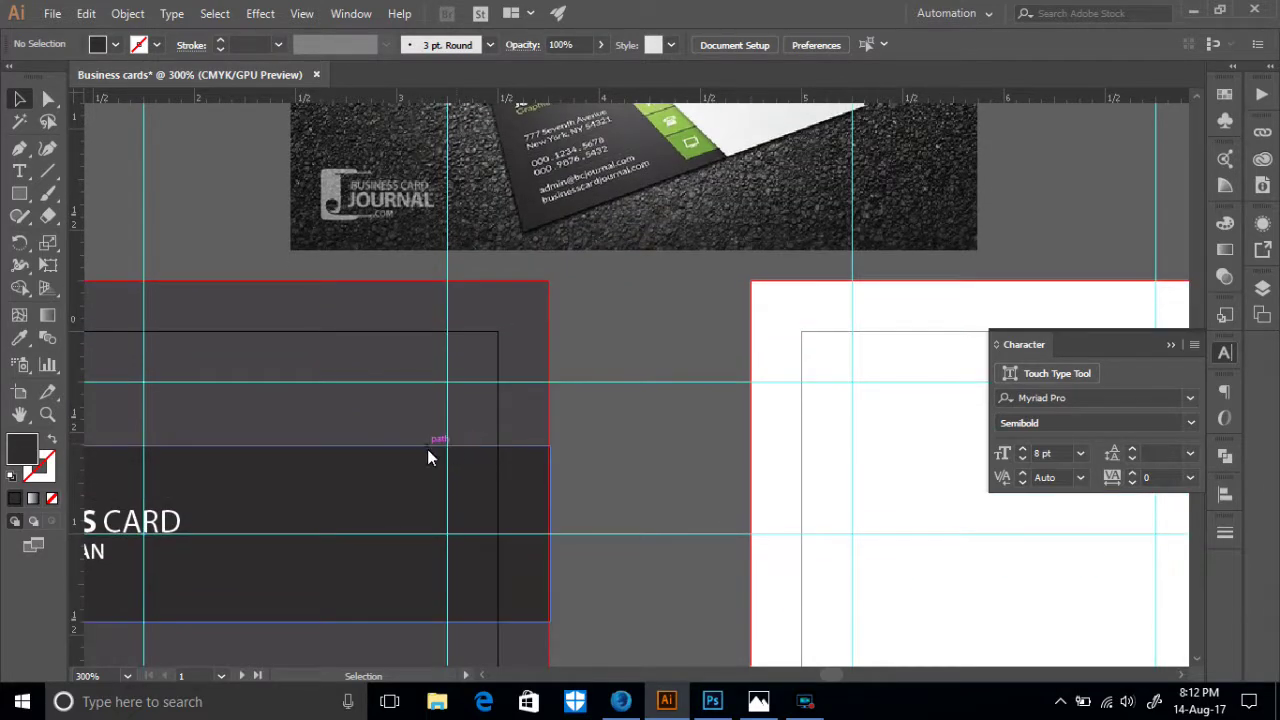
left_click_drag(429, 449, 670, 444)
left_click(19, 337)
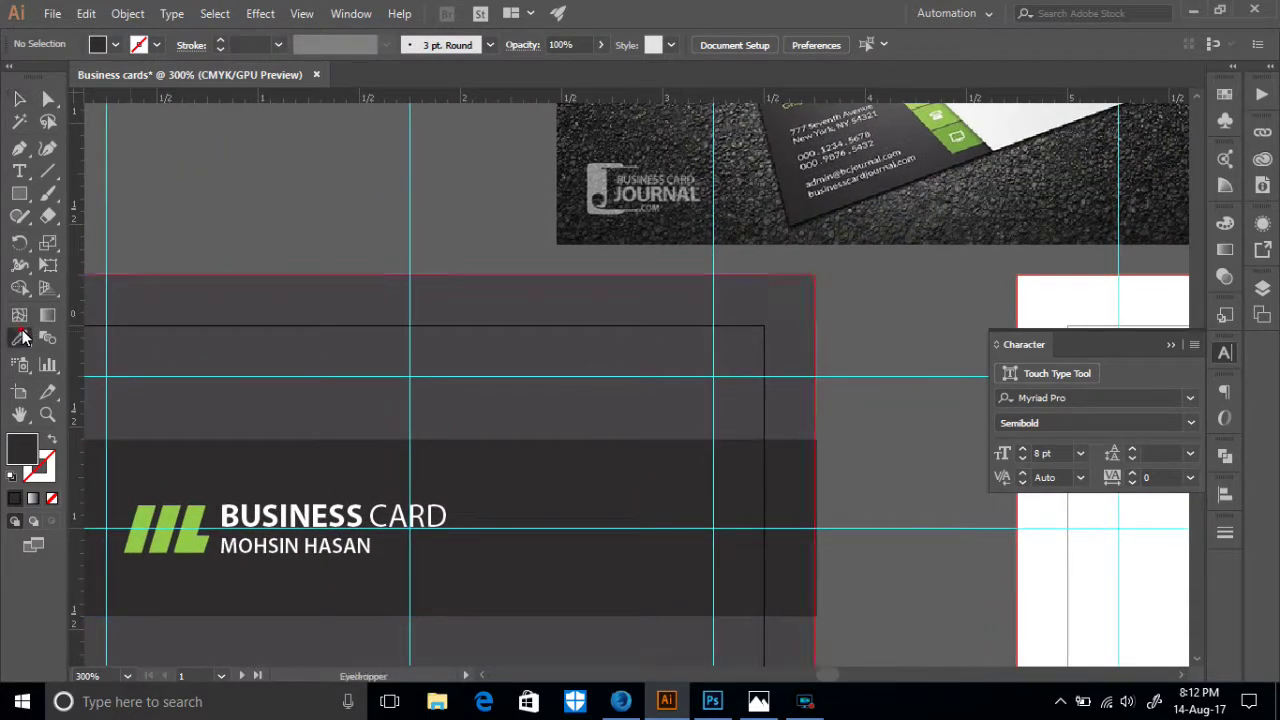
scroll(727, 308, "up", 3)
left_click(910, 238)
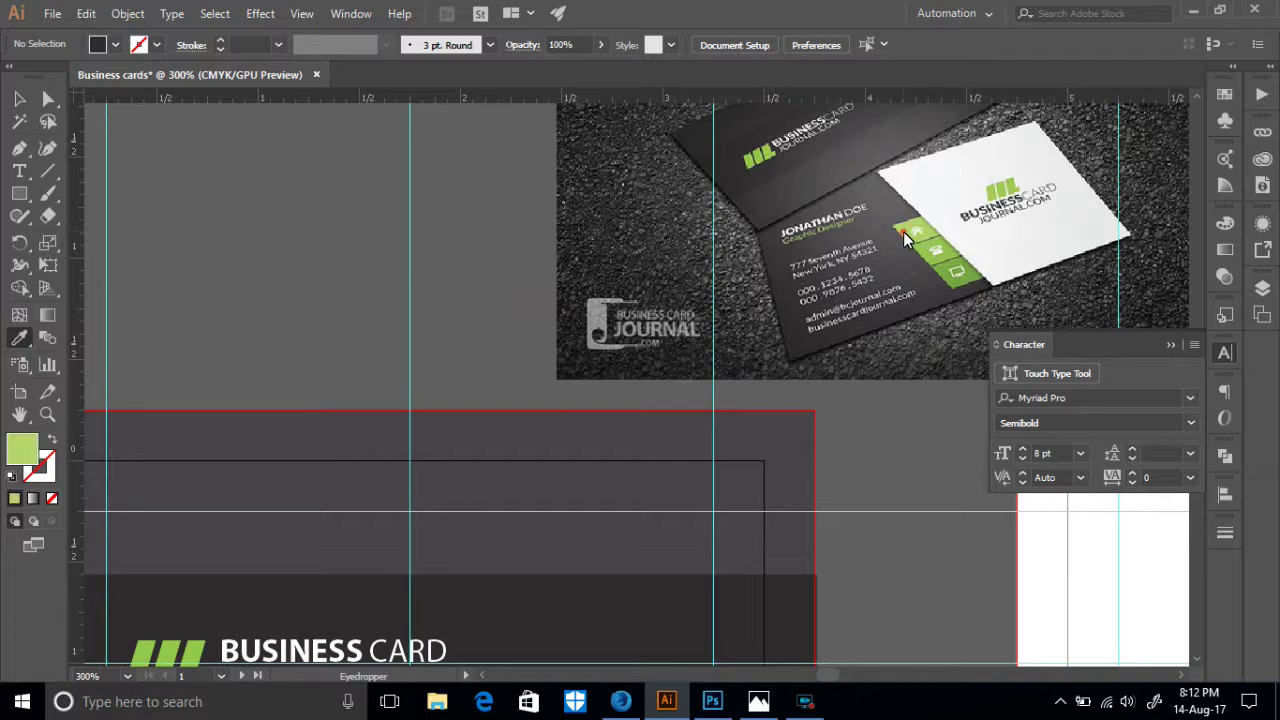
left_click(168, 655)
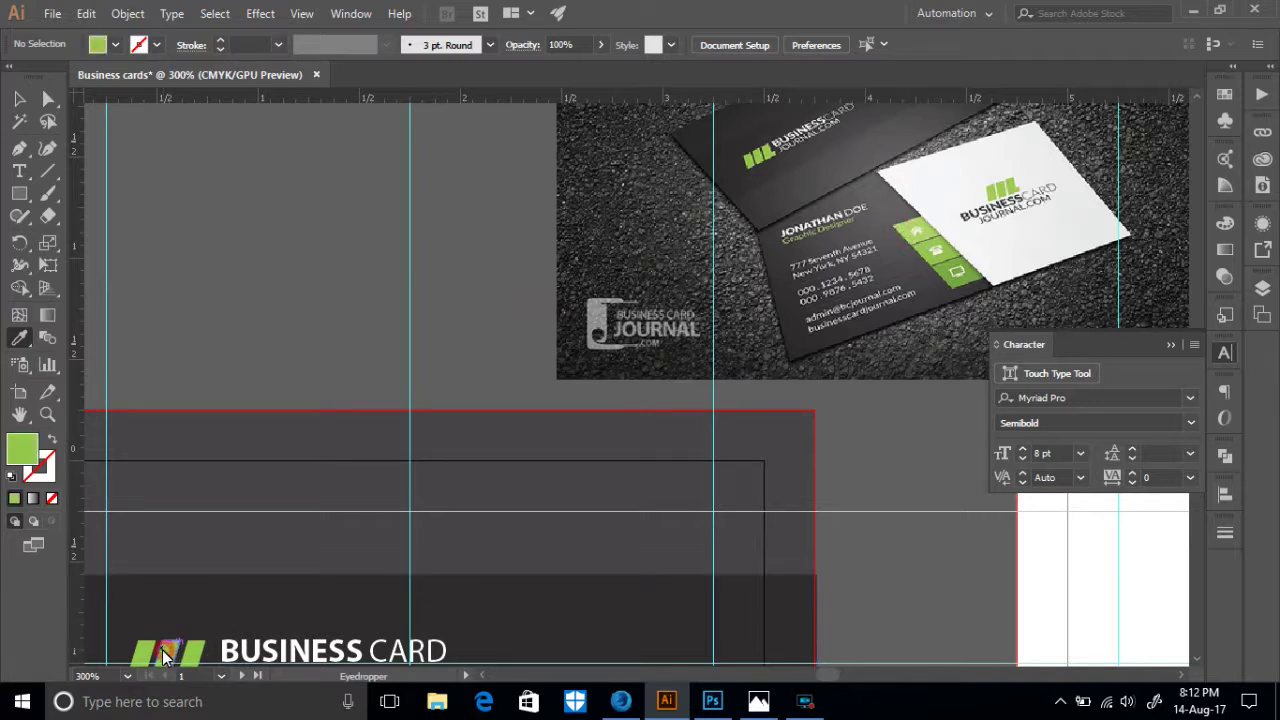
- Copy the fill's hex 94C948 from Color Picker and paste it as the QR Foreground colour
scroll(177, 608, "down", 2)
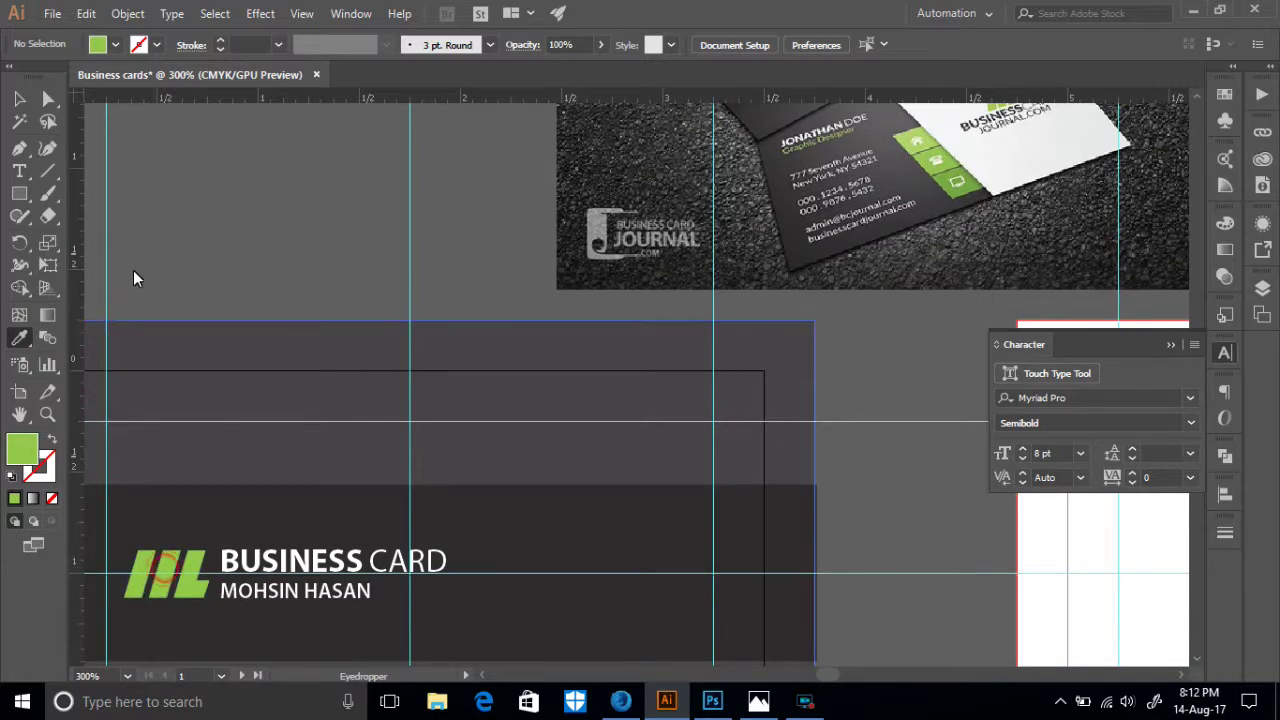
double_click(14, 452)
left_click_drag(1093, 414, 1042, 415)
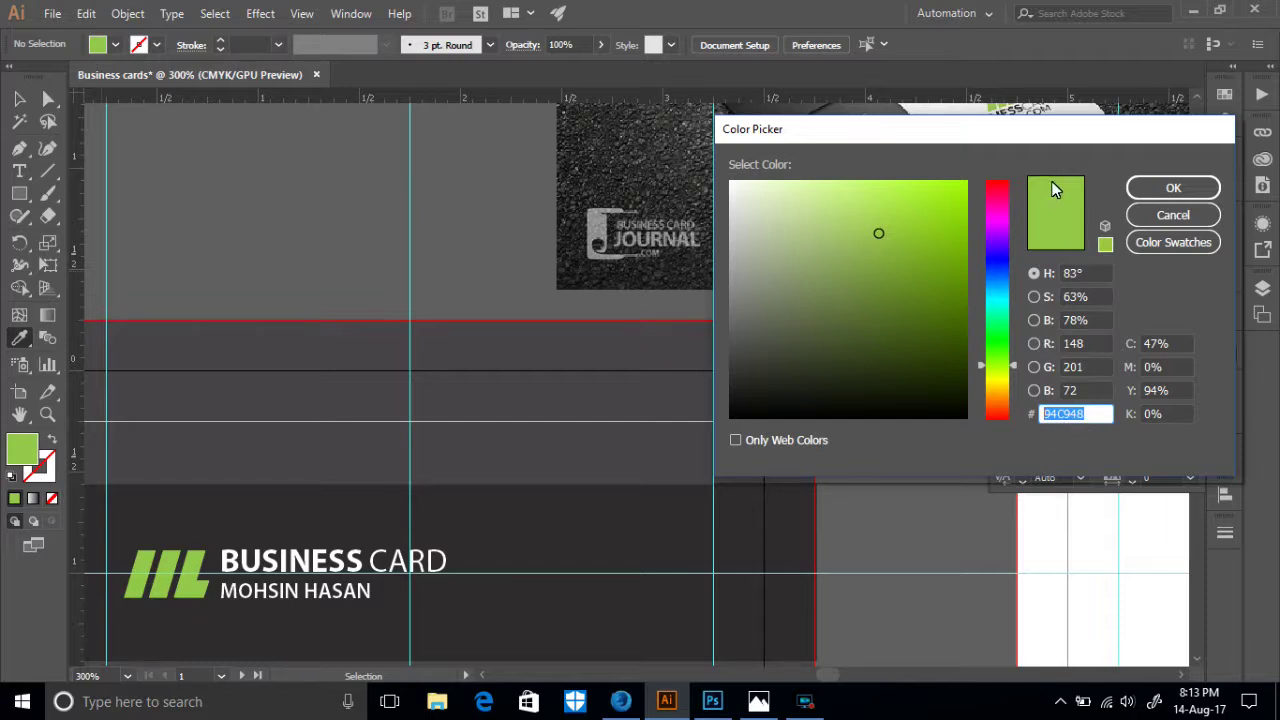
left_click(1078, 418)
left_click_drag(1076, 418, 1050, 428)
right_click(1050, 428)
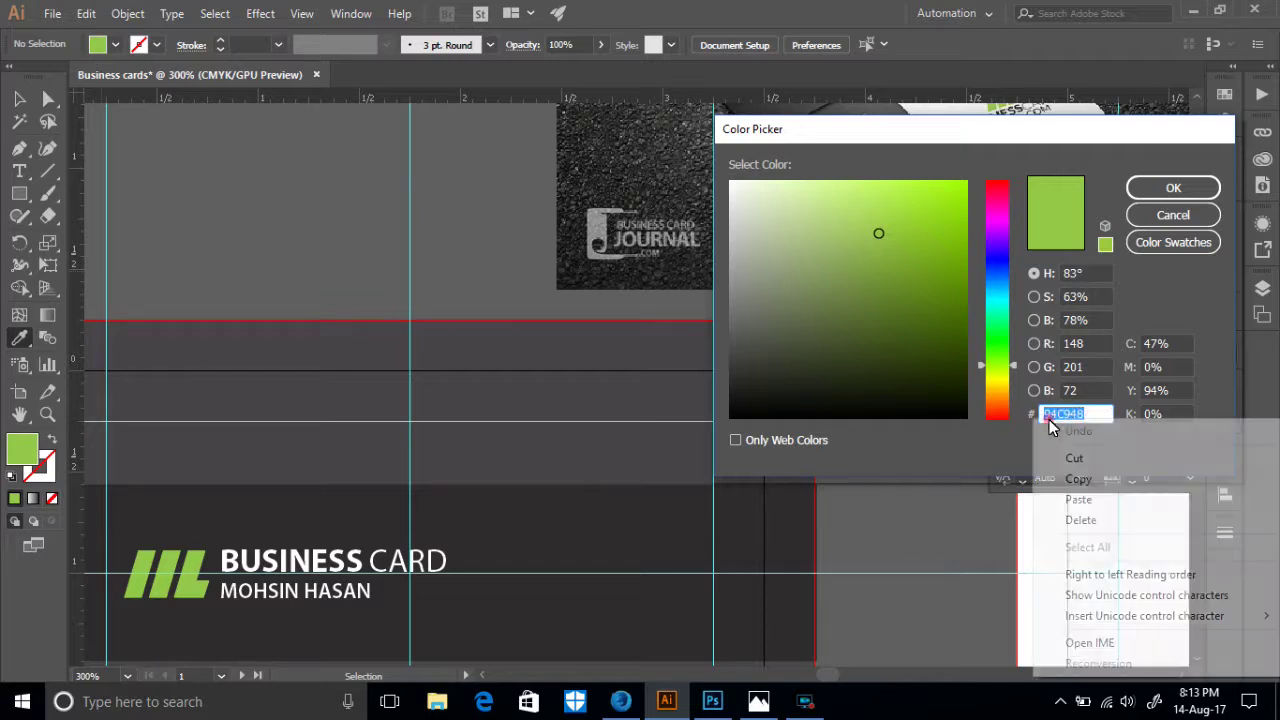
left_click(1087, 482)
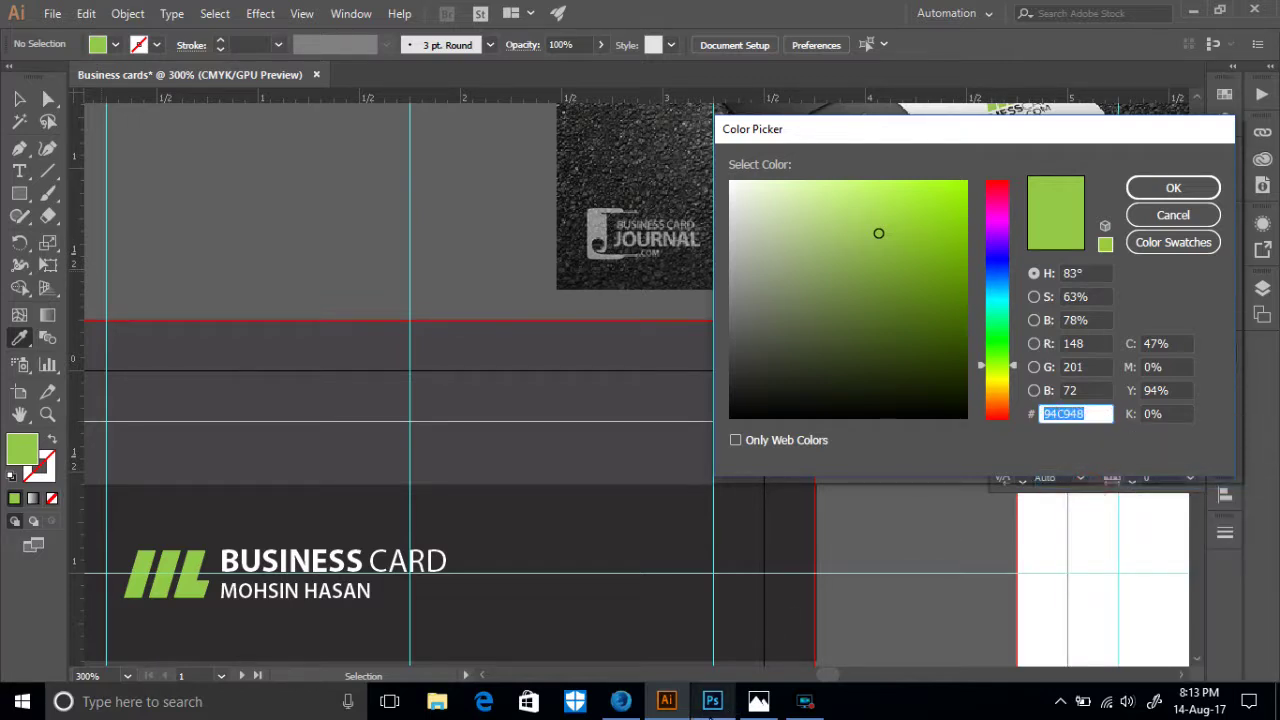
left_click(621, 701)
double_click(733, 315)
key("ctrl+v")
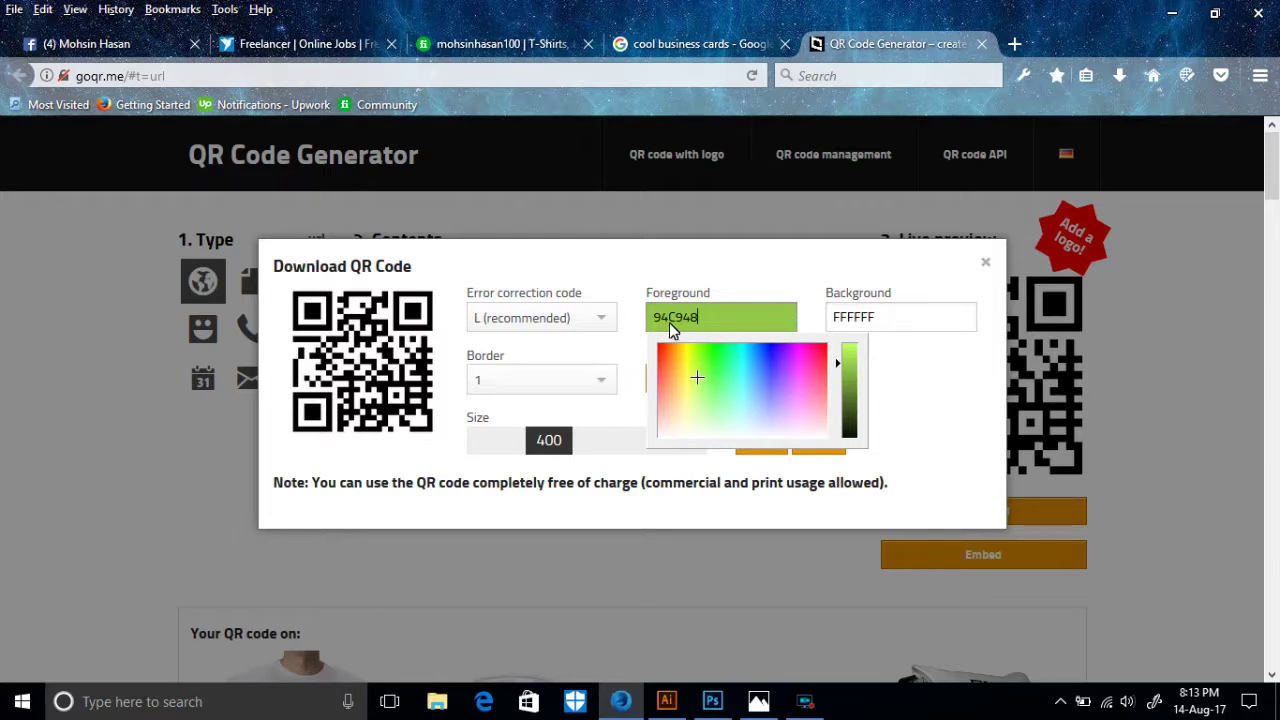
- Open the QR Background picker to check the green preview, then return to Illustrator
left_click(891, 317)
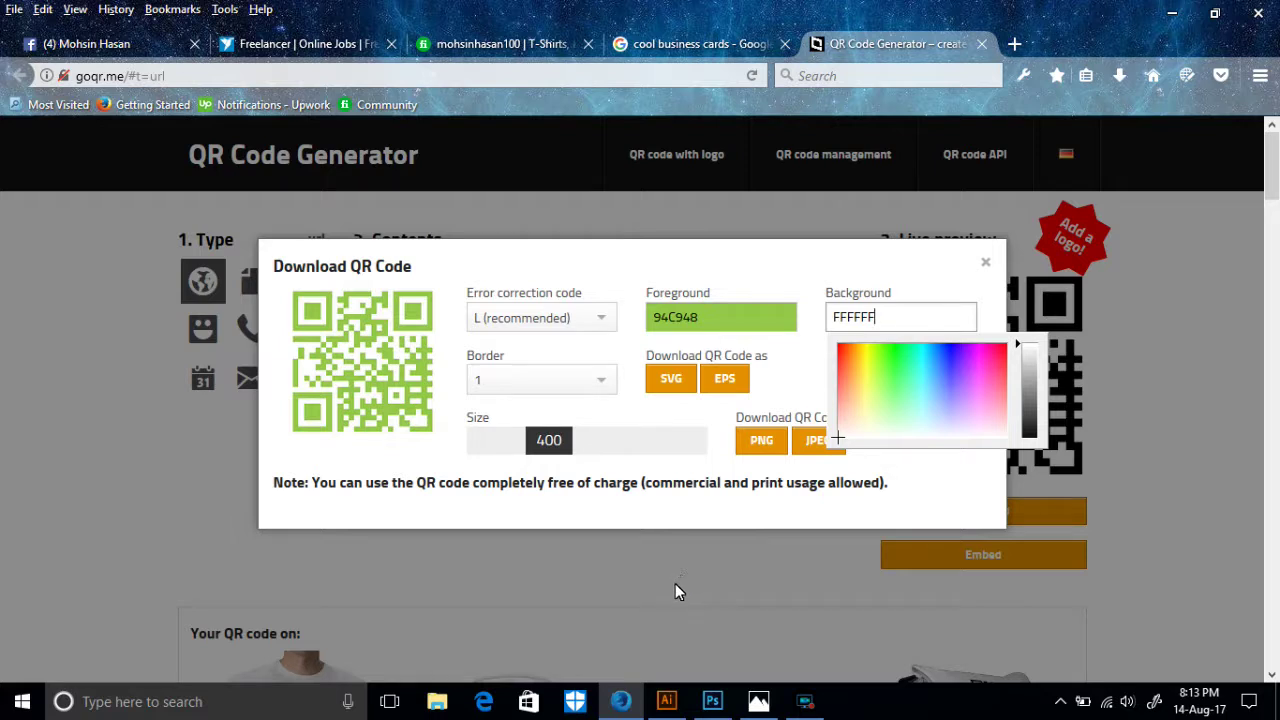
left_click(670, 705)
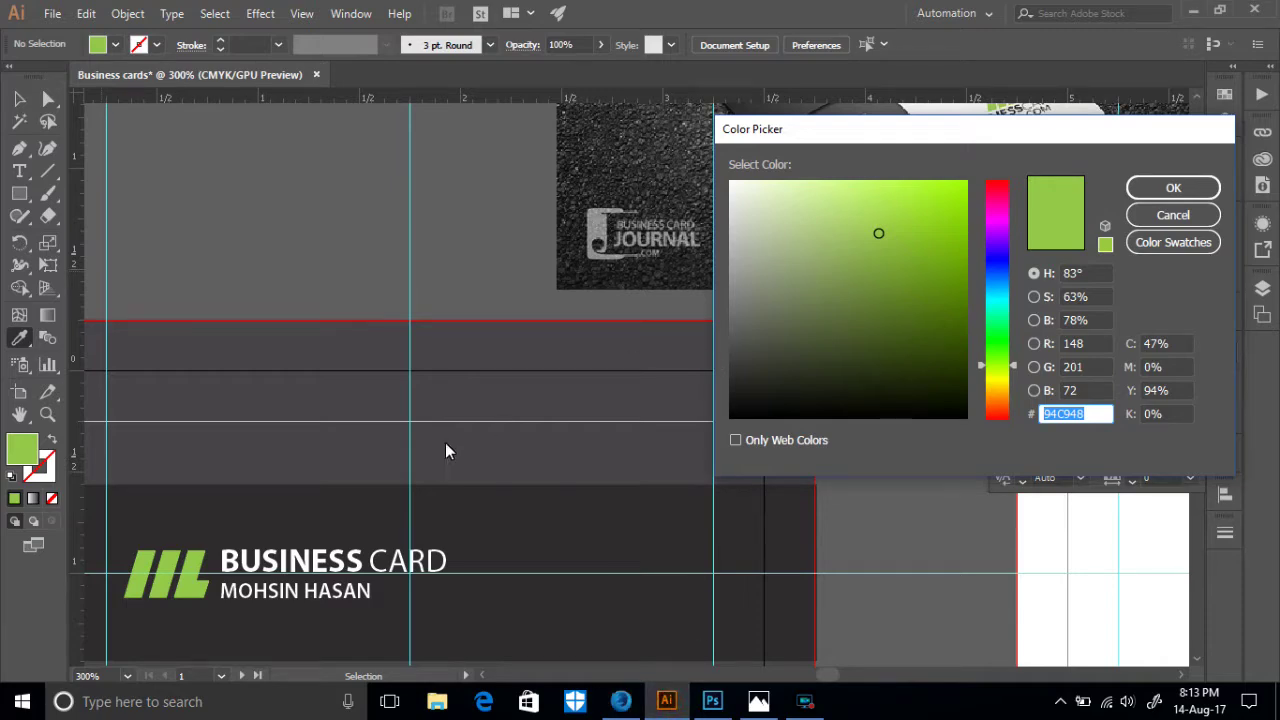
- Eyedrop the dark card colour into the fill and inspect its hex 2E2C2D
key("BackSpace")
left_click(530, 494)
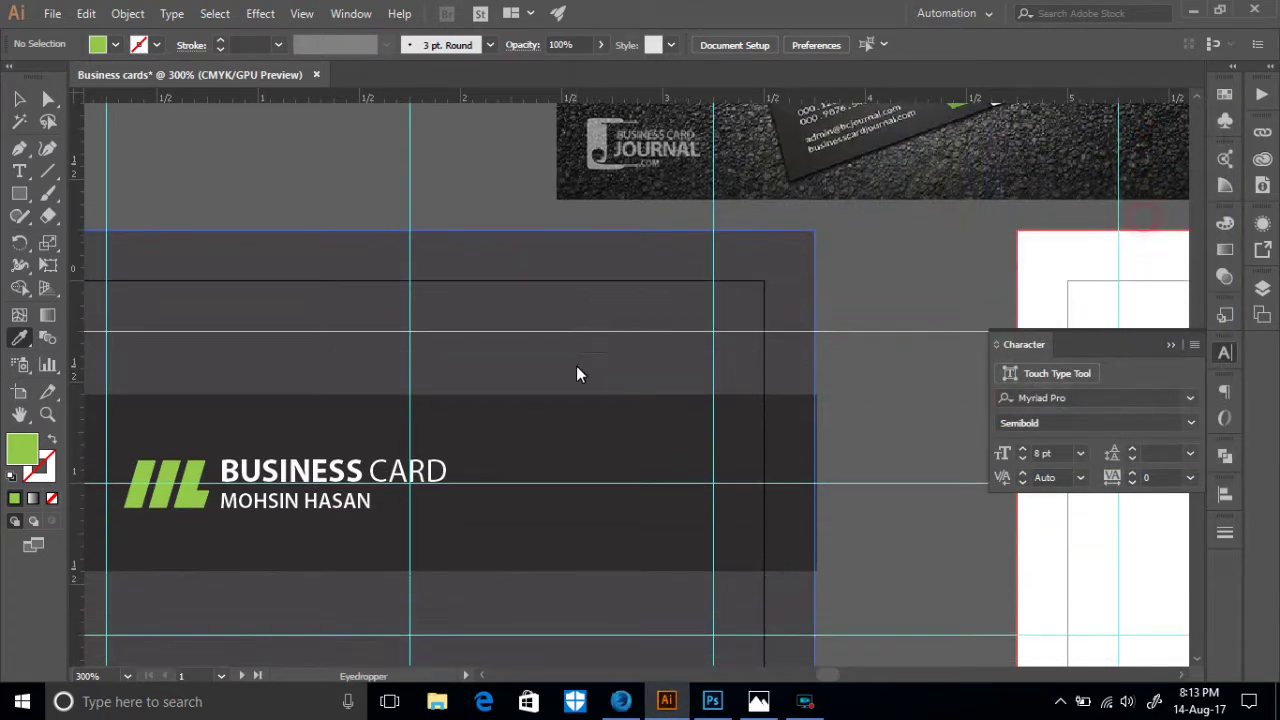
left_click(581, 431)
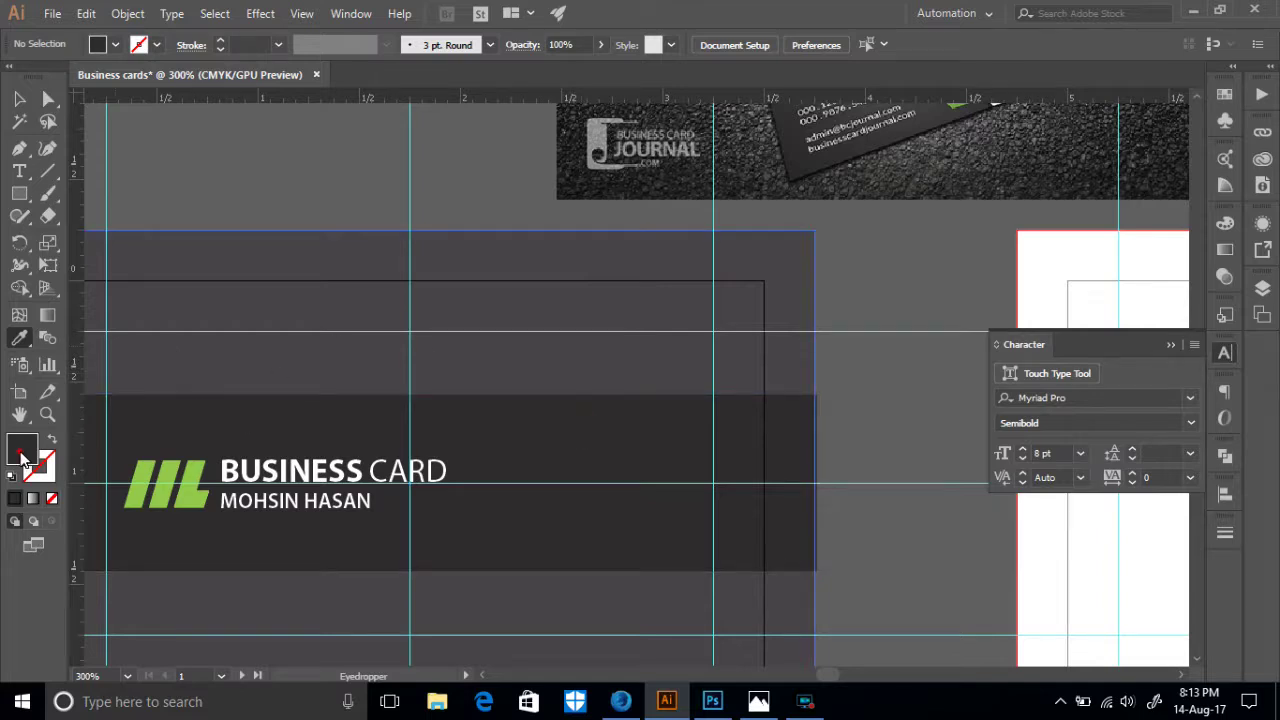
double_click(22, 455)
left_click_drag(1090, 414, 1047, 417)
right_click(1050, 414)
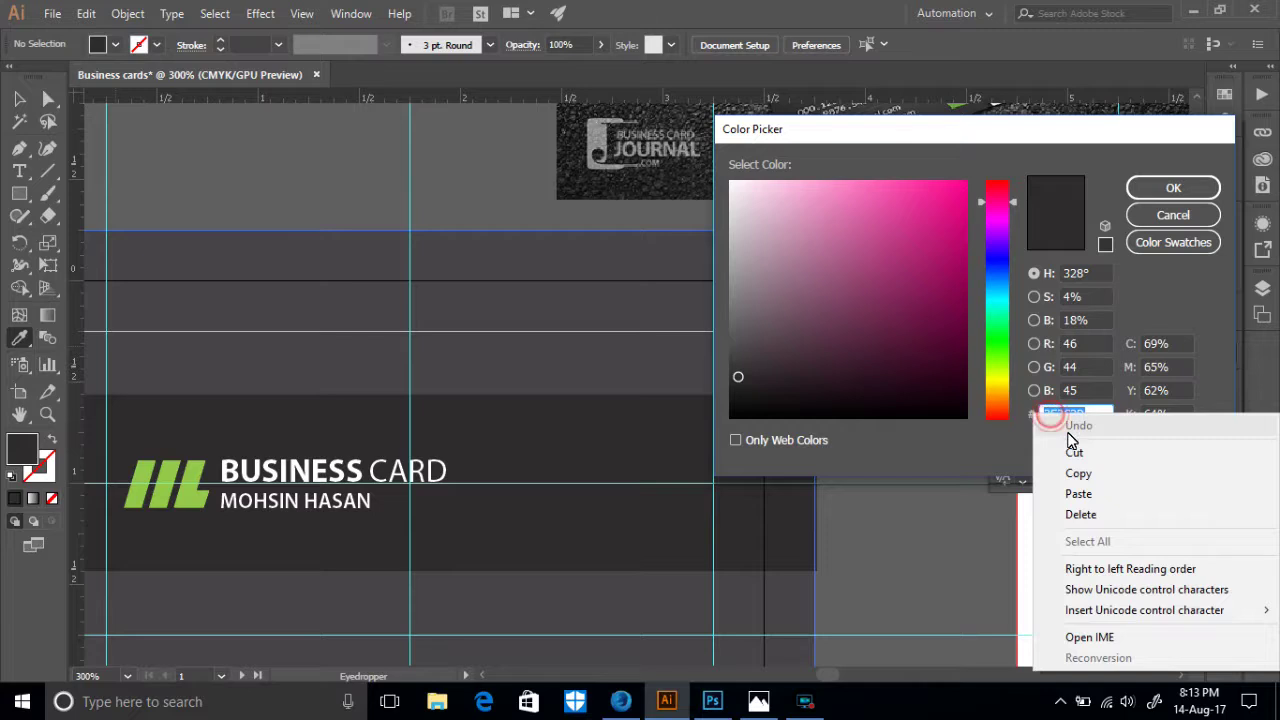
left_click(1173, 217)
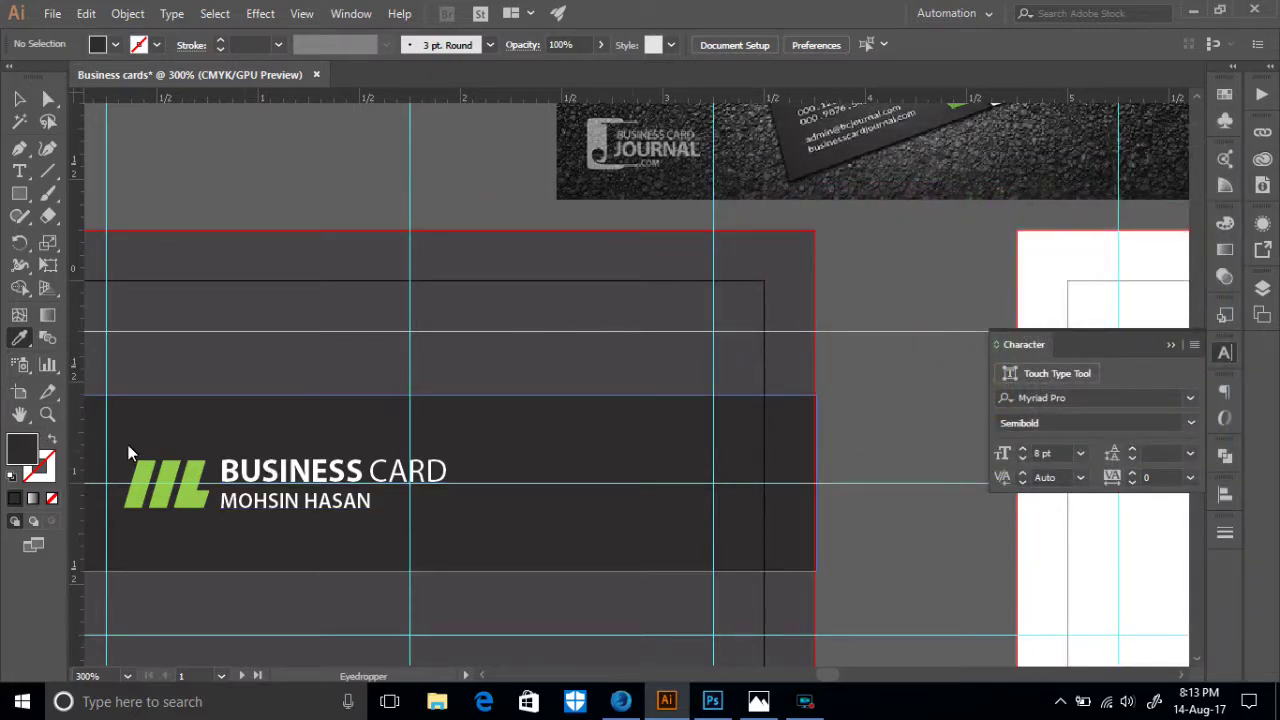
- Resample the dark card background and copy its hex value 2E2C2D
left_click(166, 478)
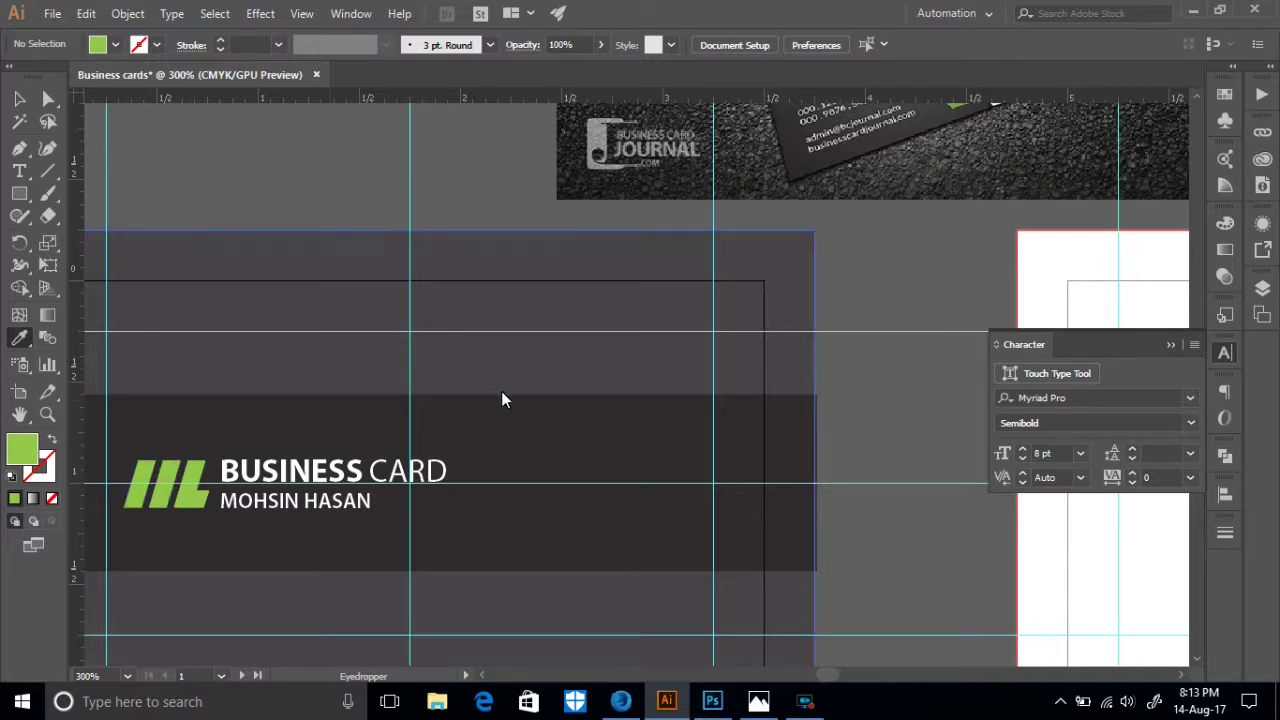
left_click(538, 422)
left_click(206, 264)
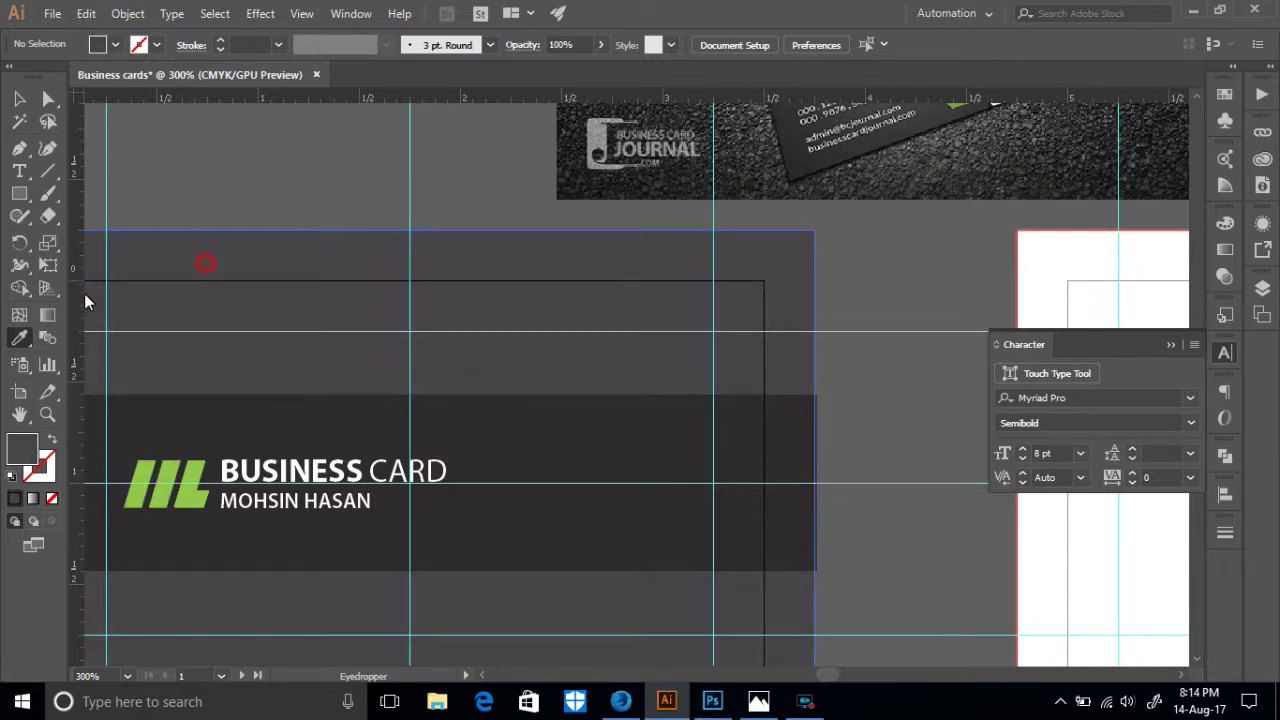
left_click(493, 441)
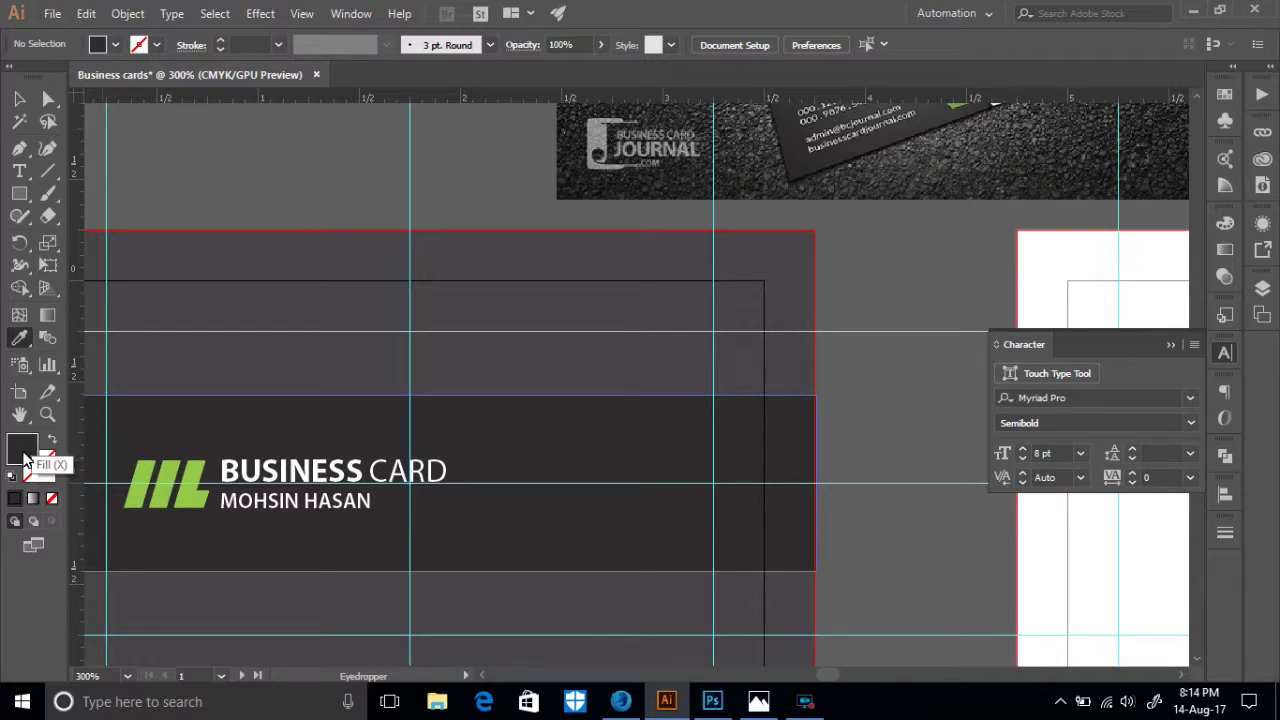
double_click(22, 450)
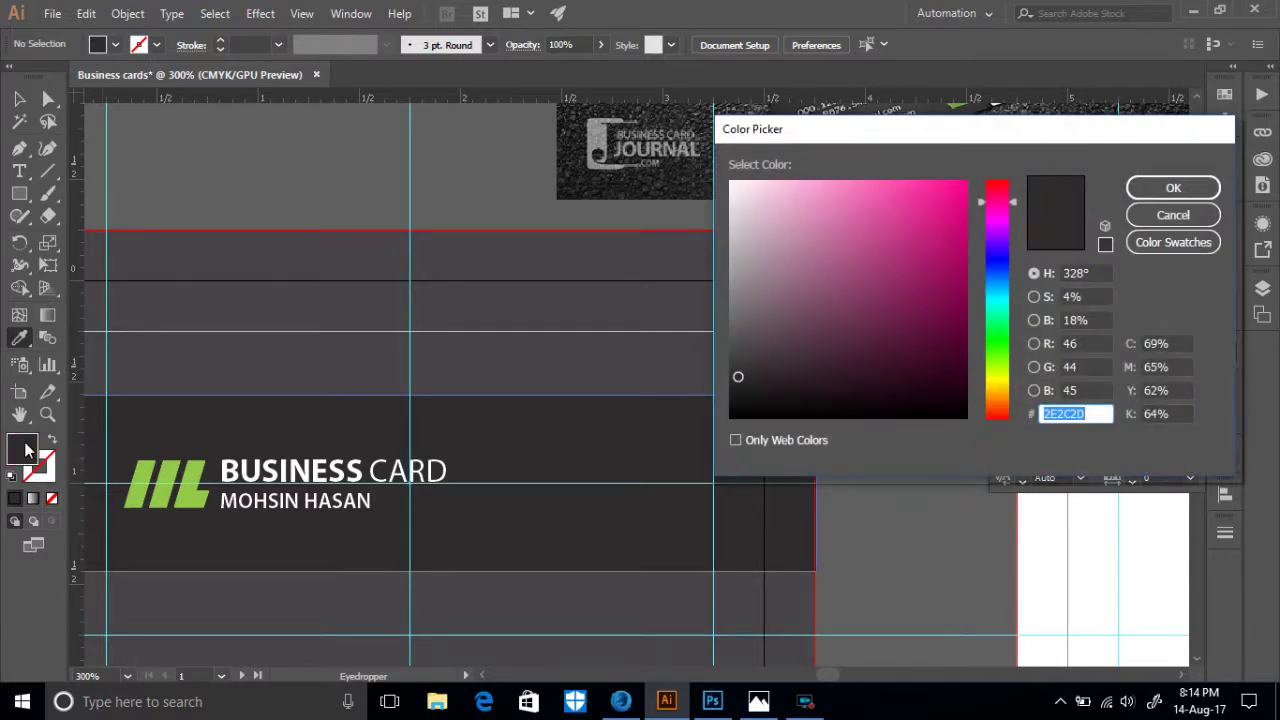
left_click(1092, 416)
left_click_drag(1092, 416, 1047, 420)
right_click(1059, 424)
left_click(1074, 483)
- Paste 2E2C2D as the QR code's background colour, replacing FFFFFF
left_click(621, 702)
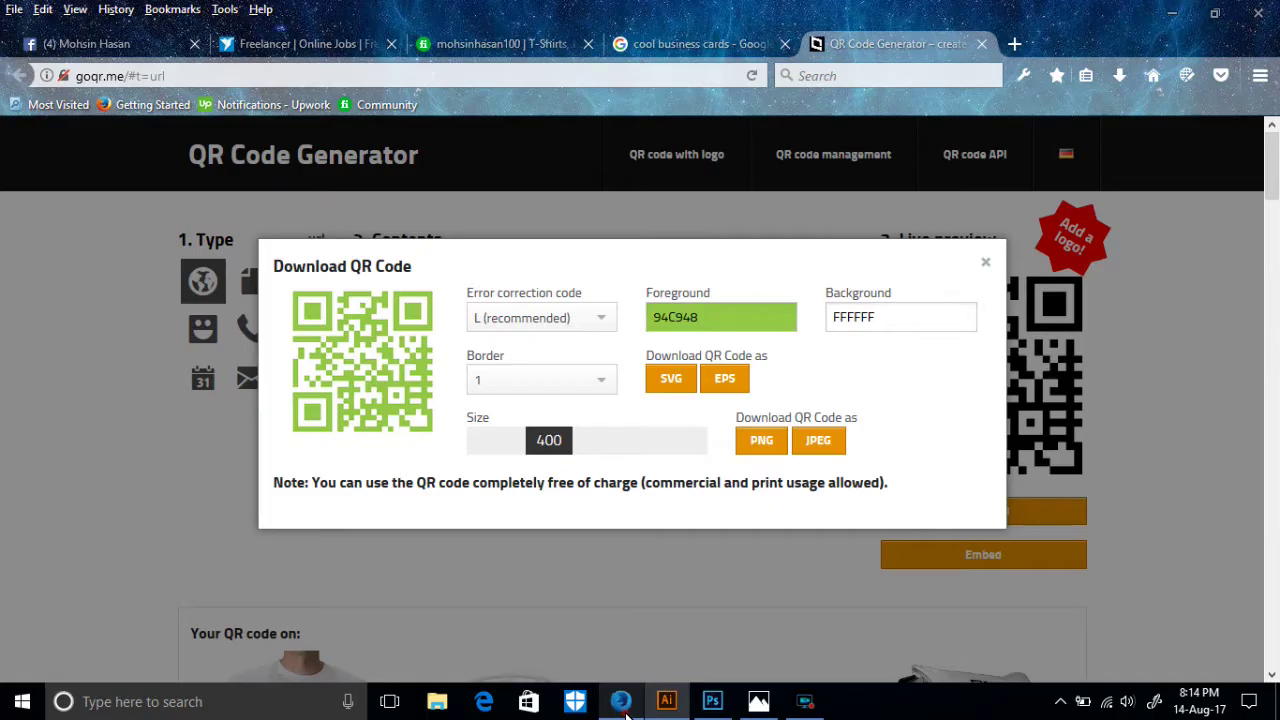
left_click_drag(886, 317, 828, 332)
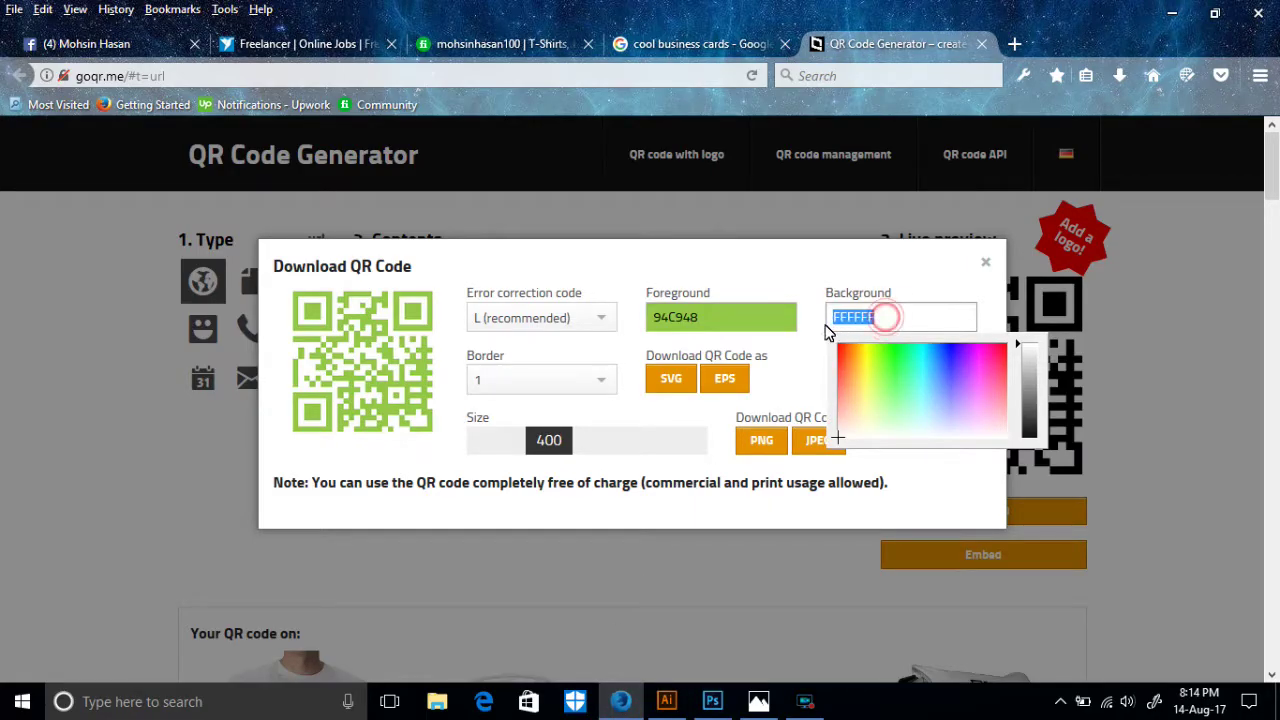
key("ctrl+v")
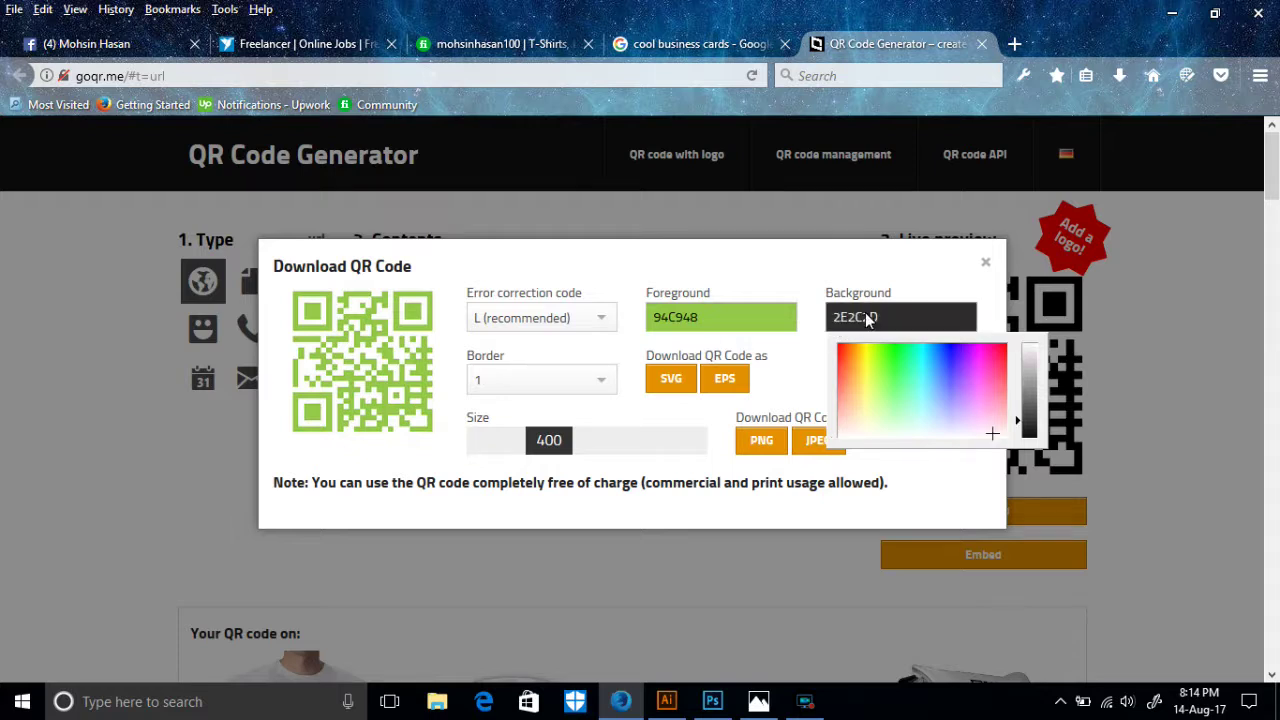
left_click(808, 371)
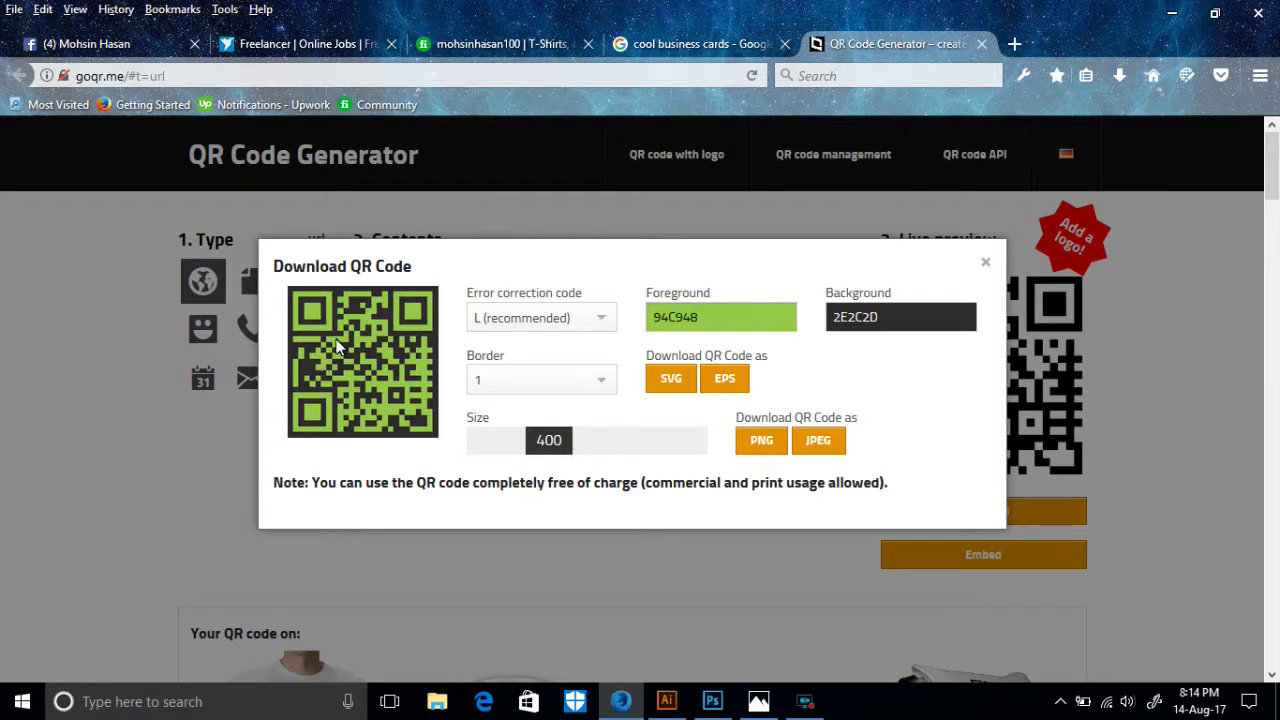
- Download the QR code as EPS and open qrcode.eps in Illustrator
left_click(666, 701)
left_click(712, 701)
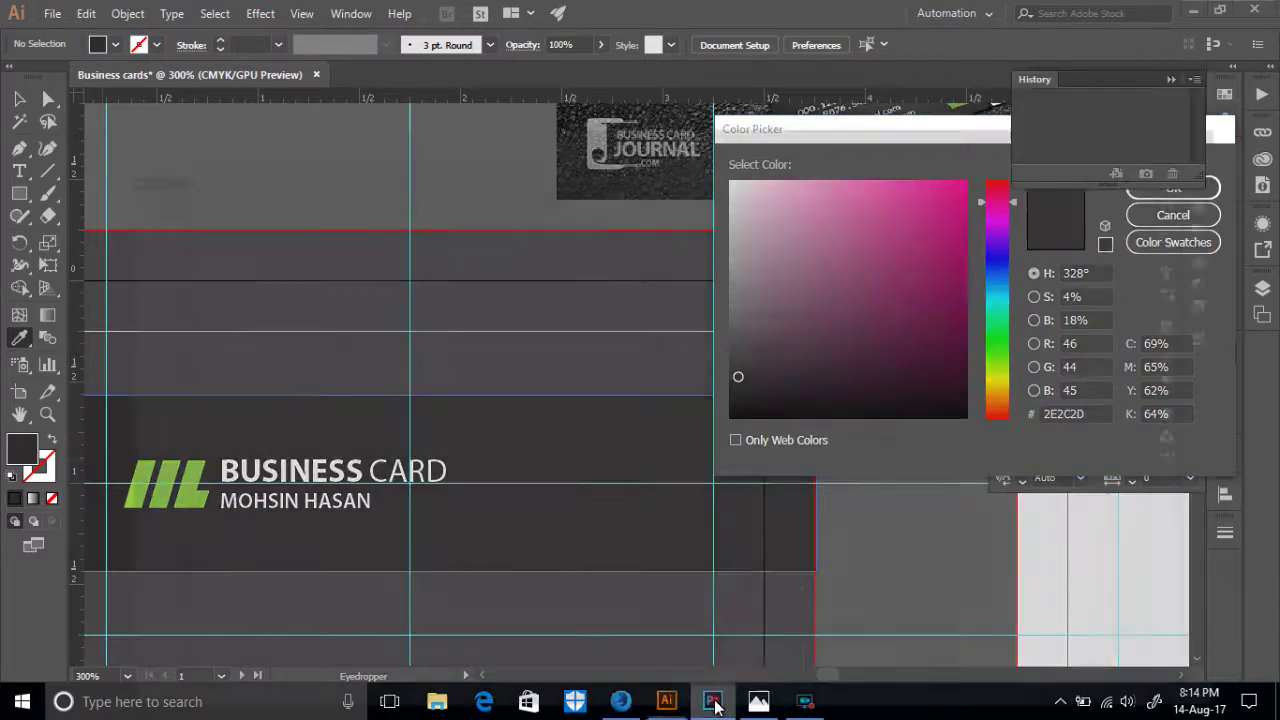
left_click(621, 701)
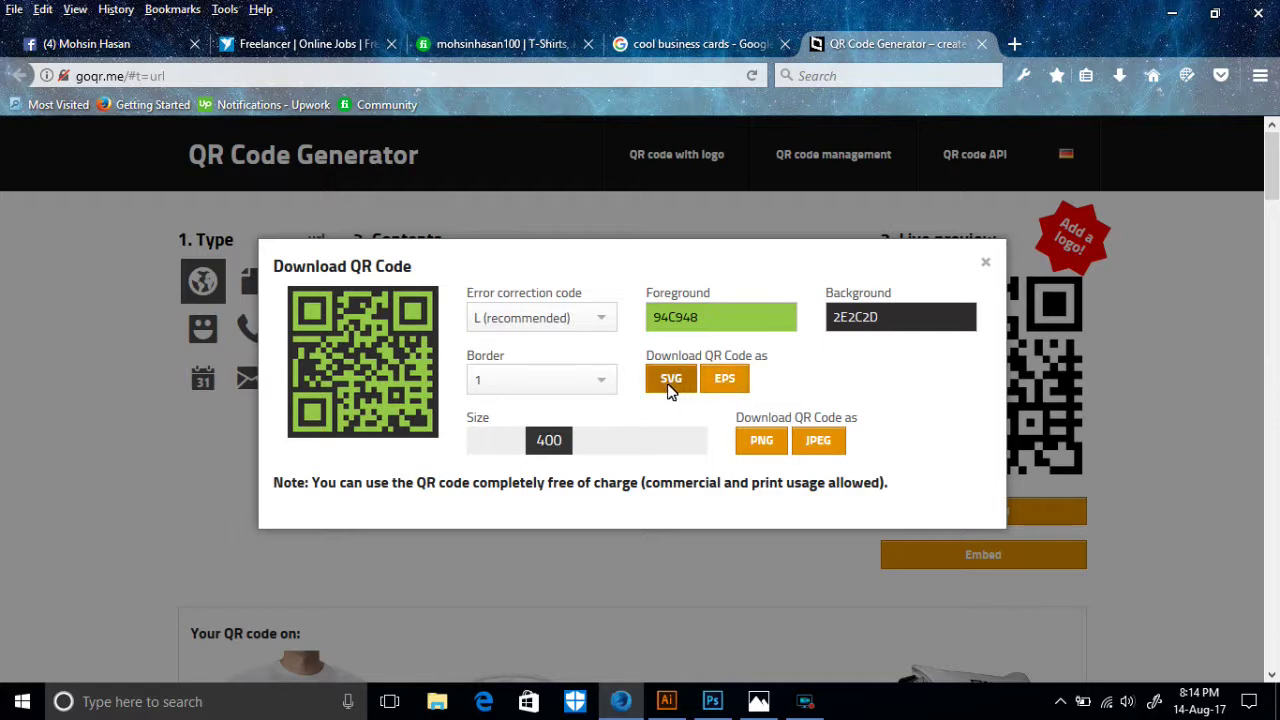
left_click(724, 386)
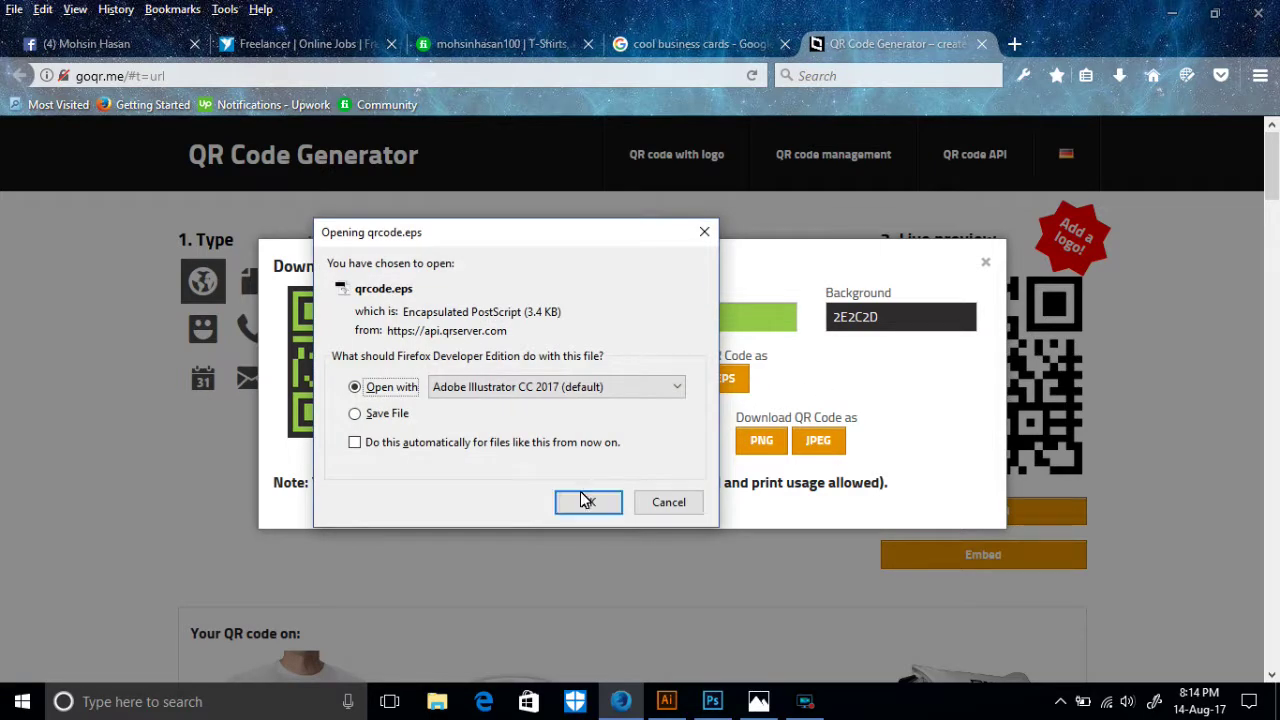
left_click(588, 502)
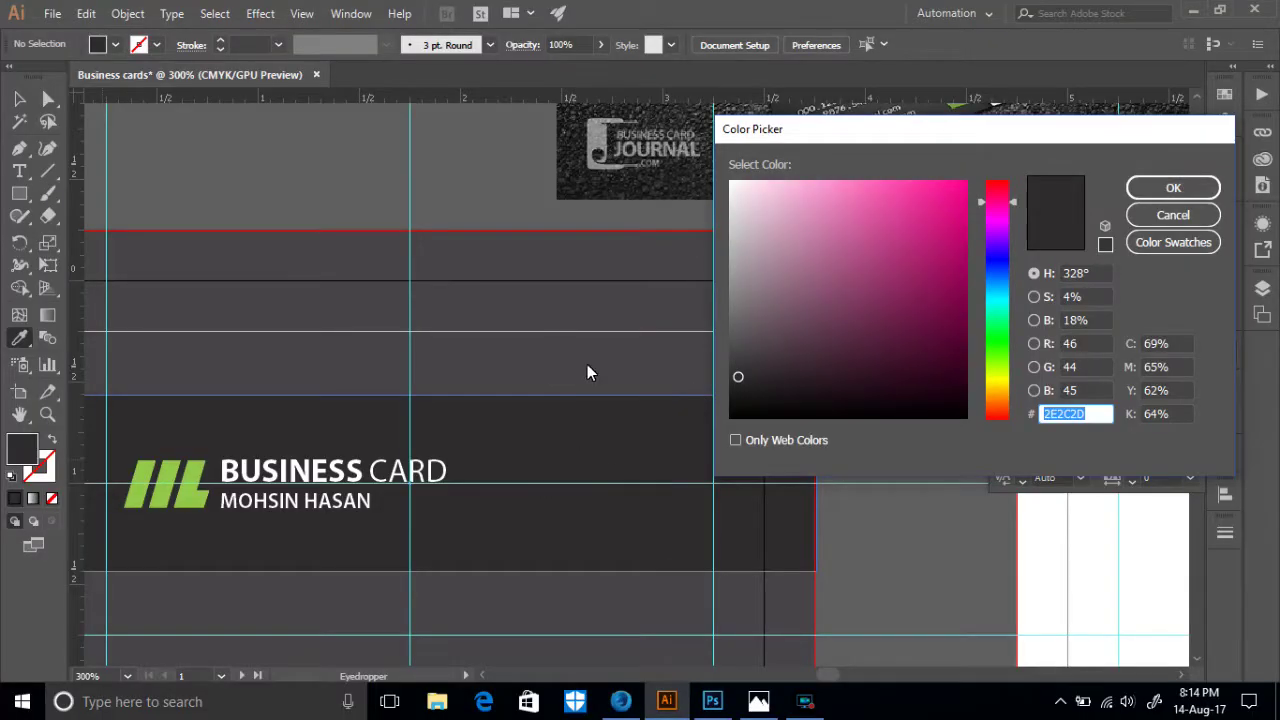
- Select the QR code group in qrcode.eps and try dragging it toward Business cards
left_click(1173, 215)
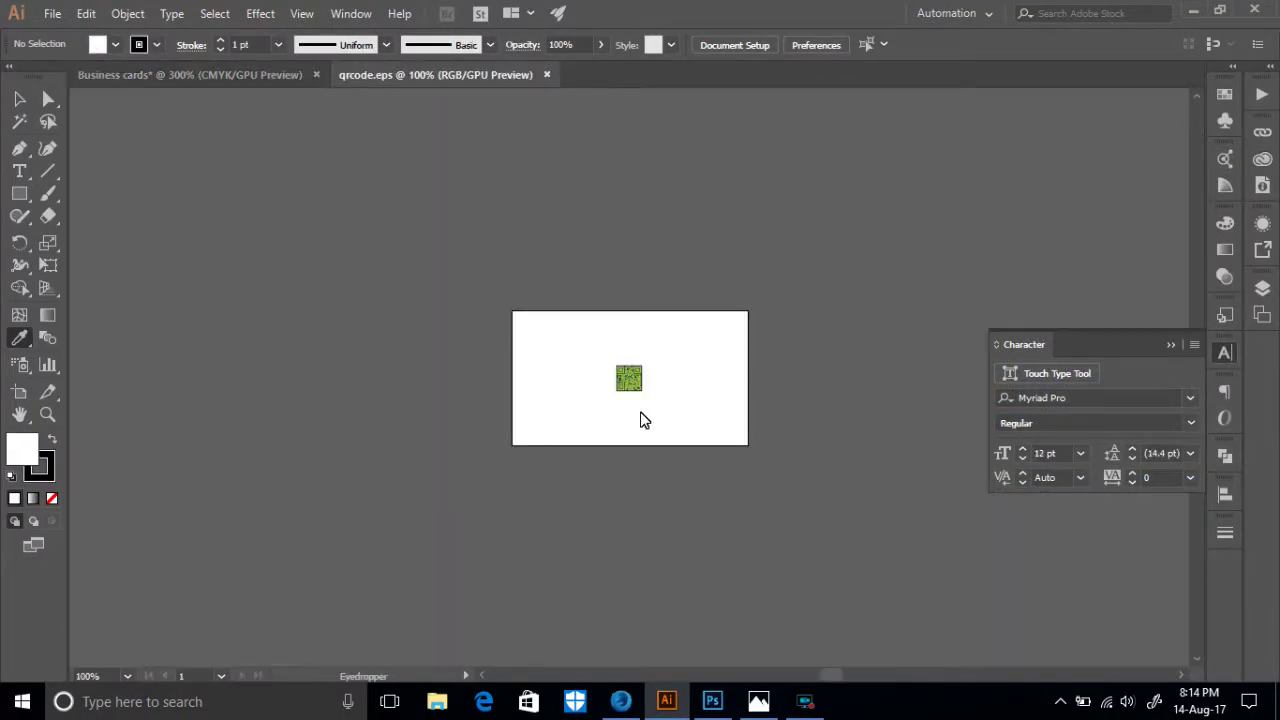
key("v")
left_click_drag(675, 412, 554, 329)
left_click_drag(629, 378, 240, 78)
left_click_drag(413, 78, 611, 368)
left_click(701, 392)
- Drop the QR code onto the front card's band and centre it vertically
left_click_drag(694, 417, 500, 297)
left_click_drag(622, 374, 238, 75)
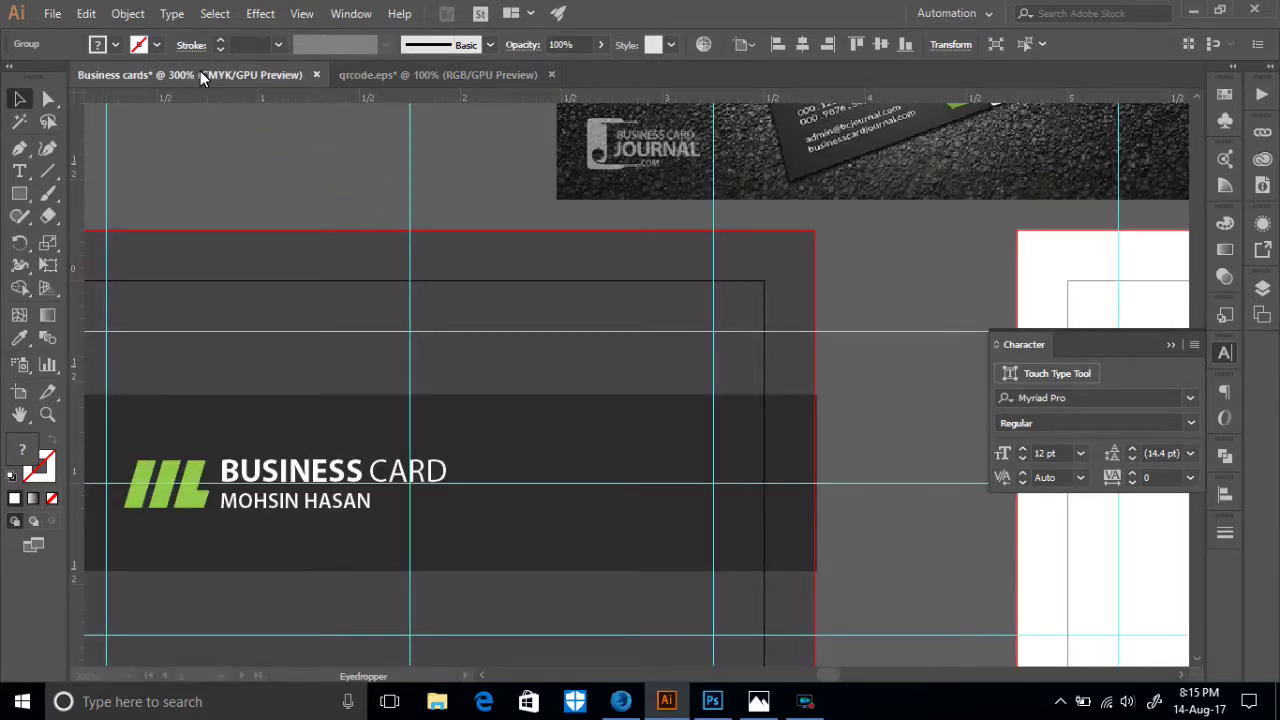
left_click_drag(514, 450, 612, 506)
left_click_drag(572, 468, 572, 468)
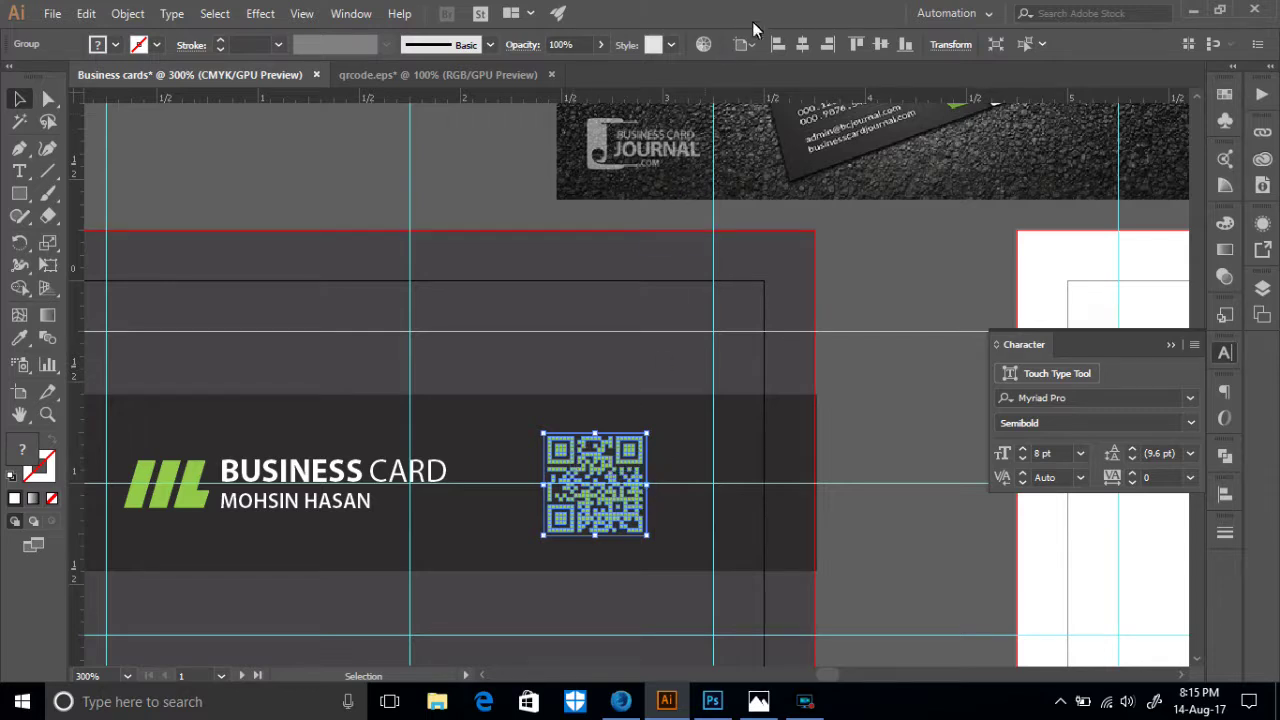
left_click(881, 50)
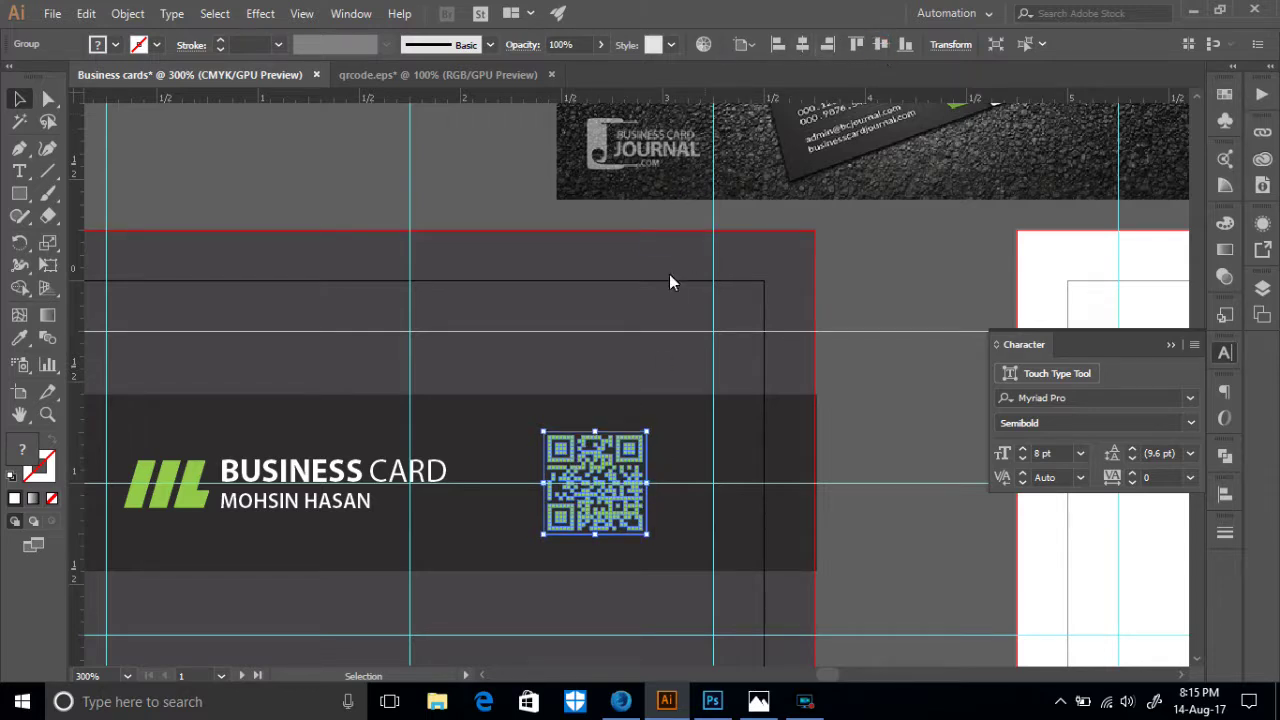
left_click(892, 404)
scroll(560, 480, "down", 3)
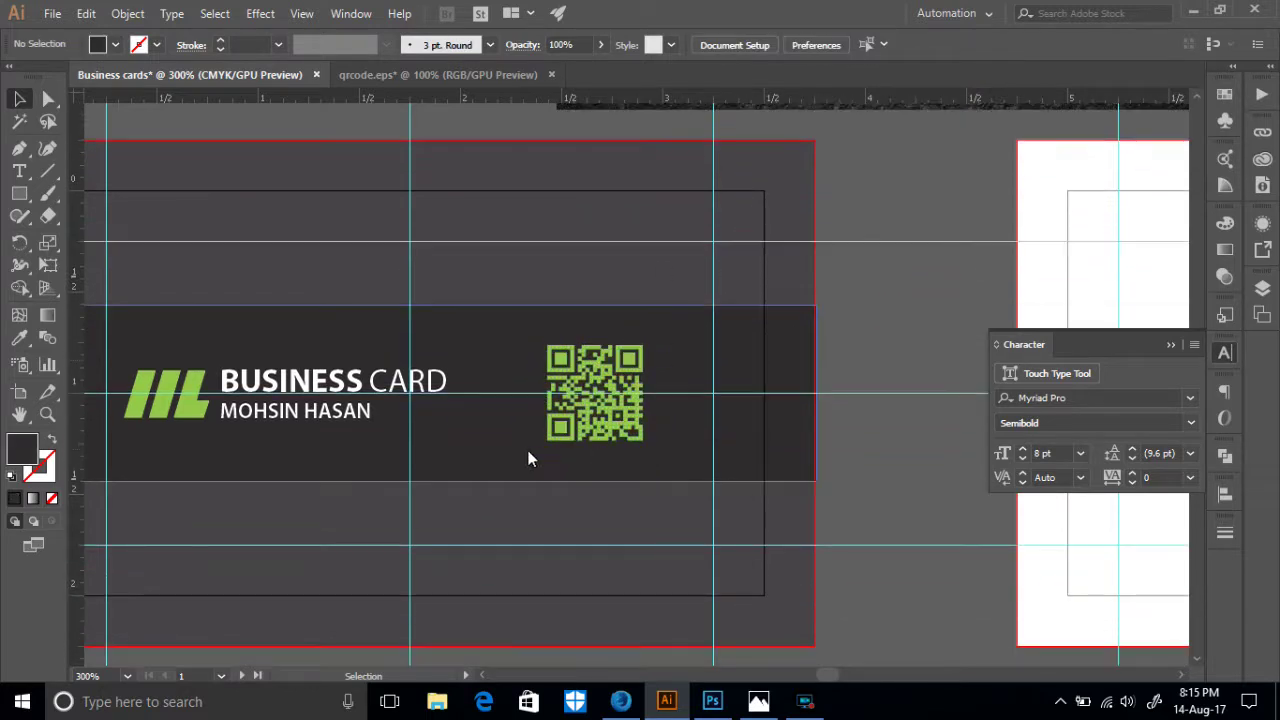
scroll(562, 415, "down", 3)
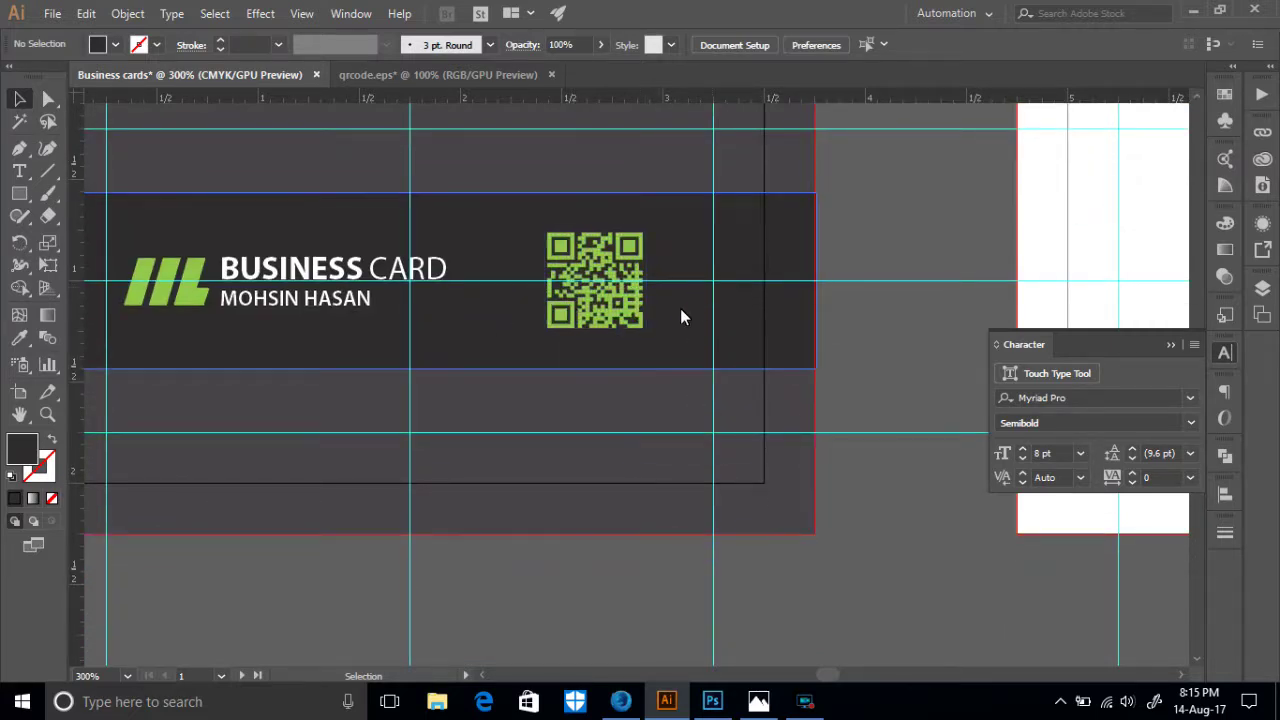
- Nudge the QR code slightly right on the dark band, then reframe the view
left_click(753, 322)
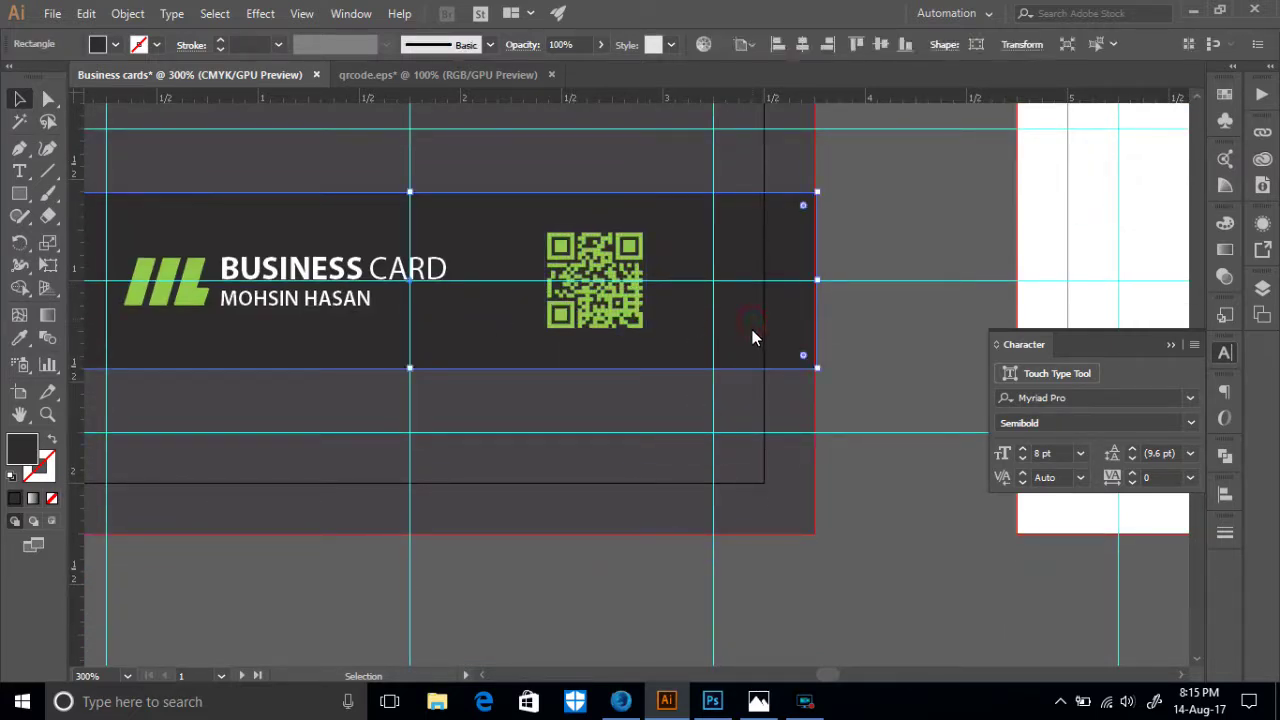
left_click_drag(604, 316, 622, 310)
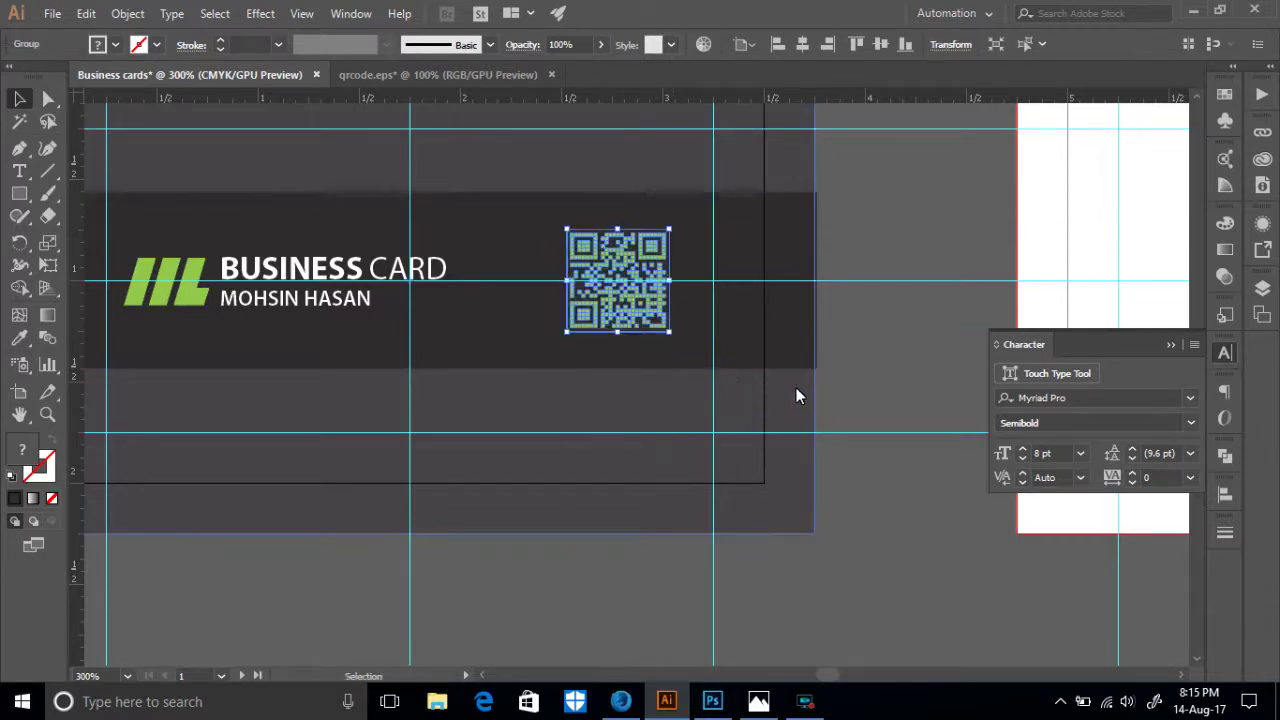
left_click(868, 348)
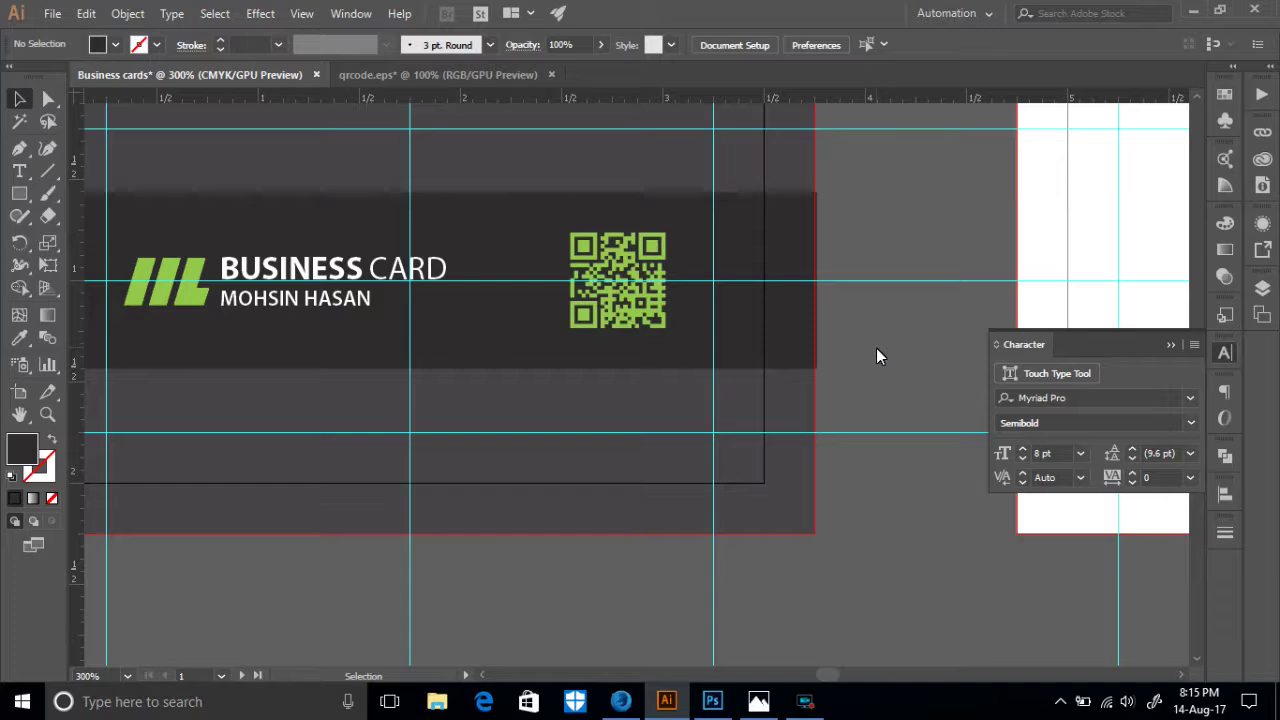
key("ctrl+1")
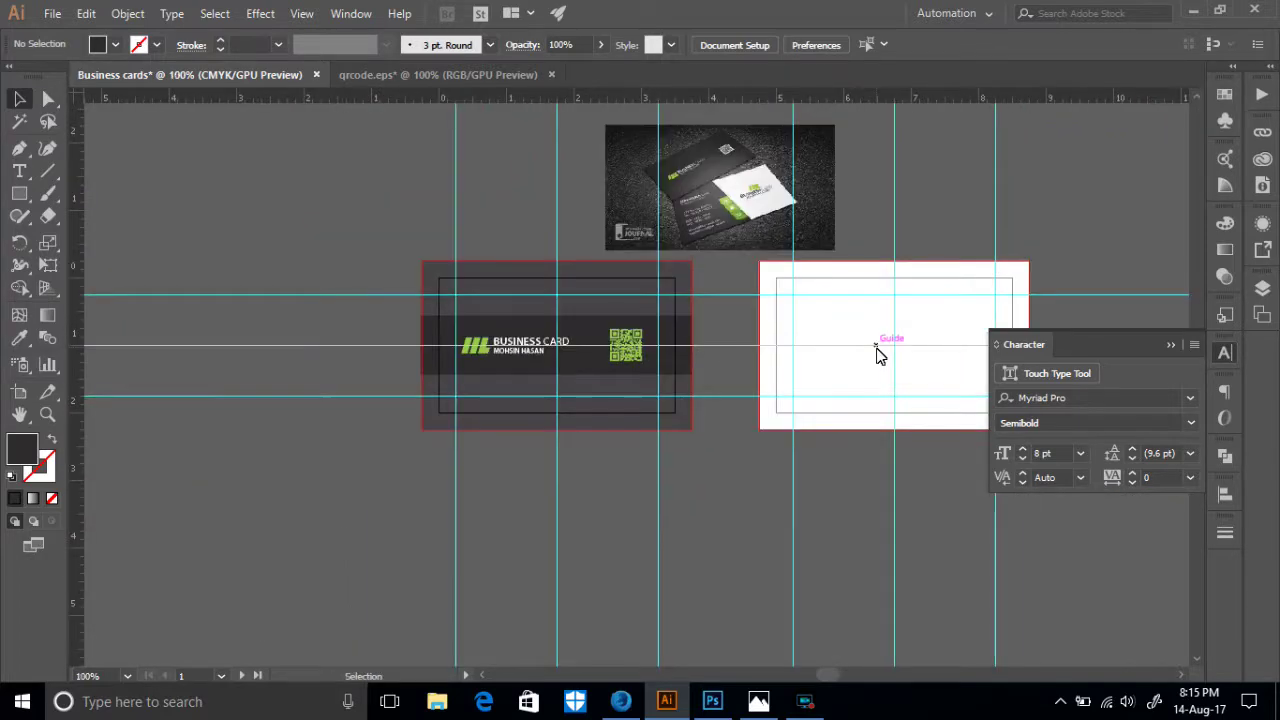
key("ctrl+equal")
key("ctrl+equal")
key("ctrl+equal")
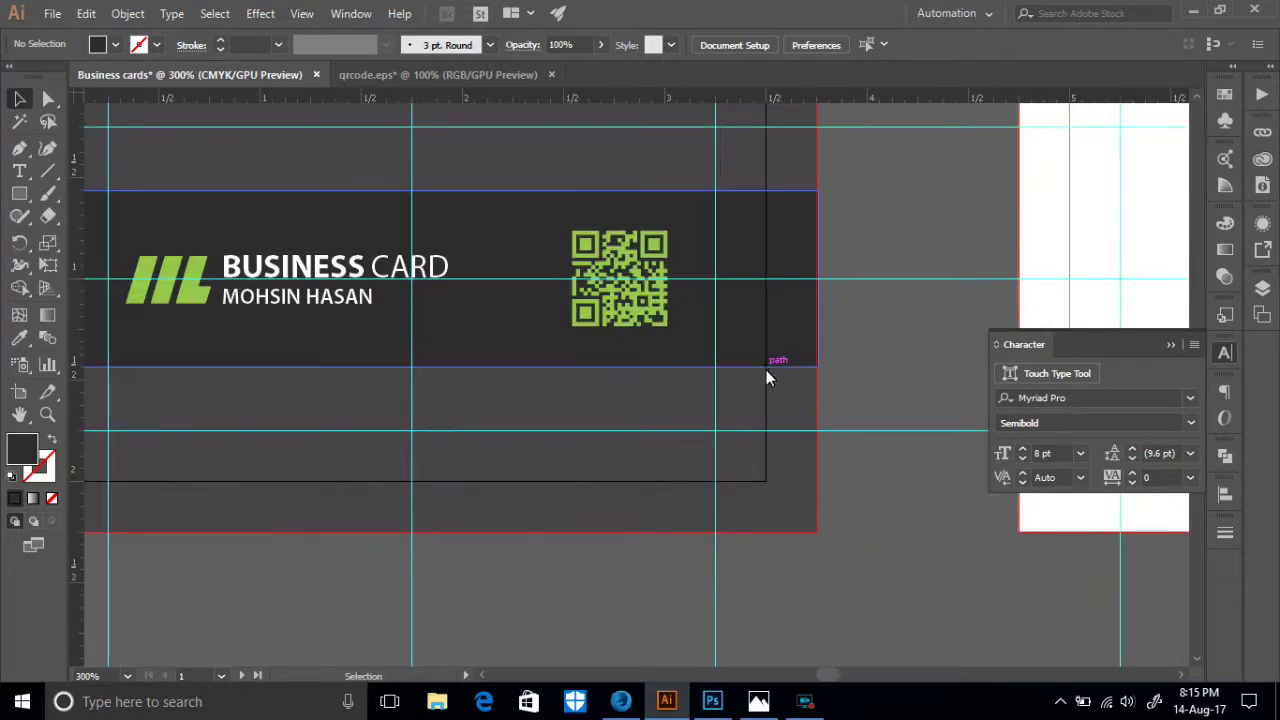
left_click_drag(364, 563, 620, 554)
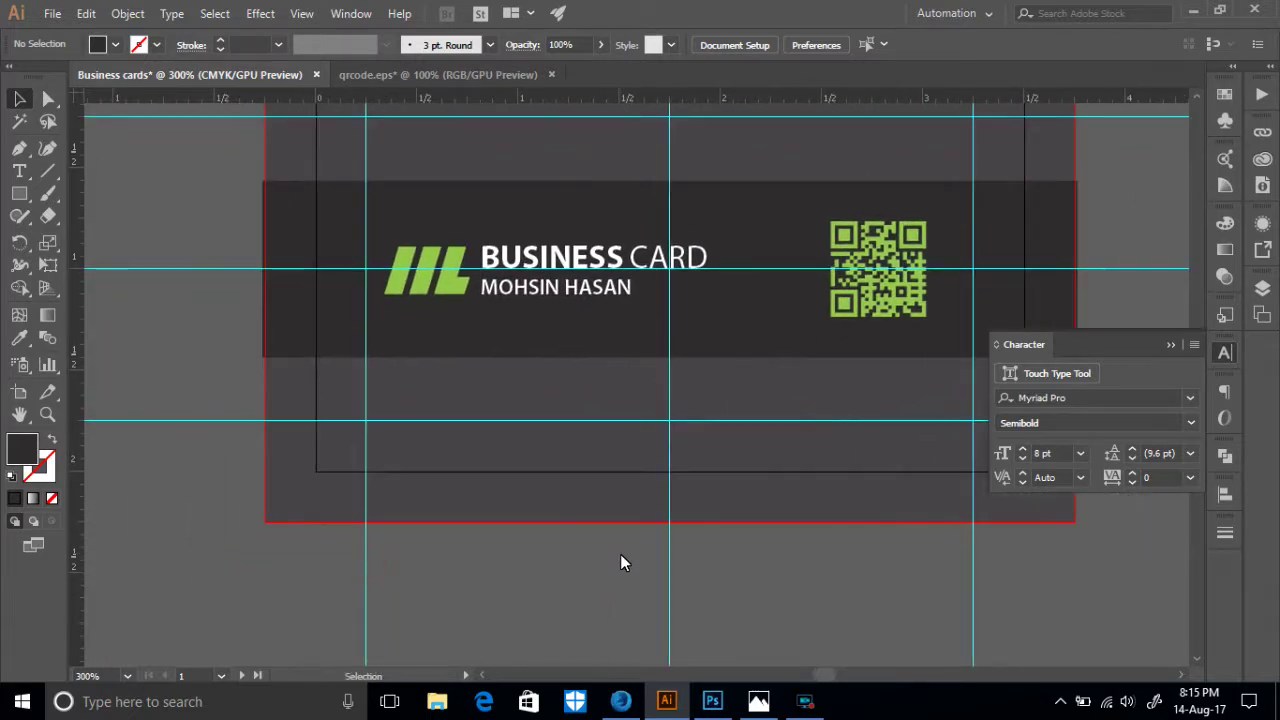
key("ctrl+minus")
key("ctrl+minus")
scroll(605, 556, "up", 4)
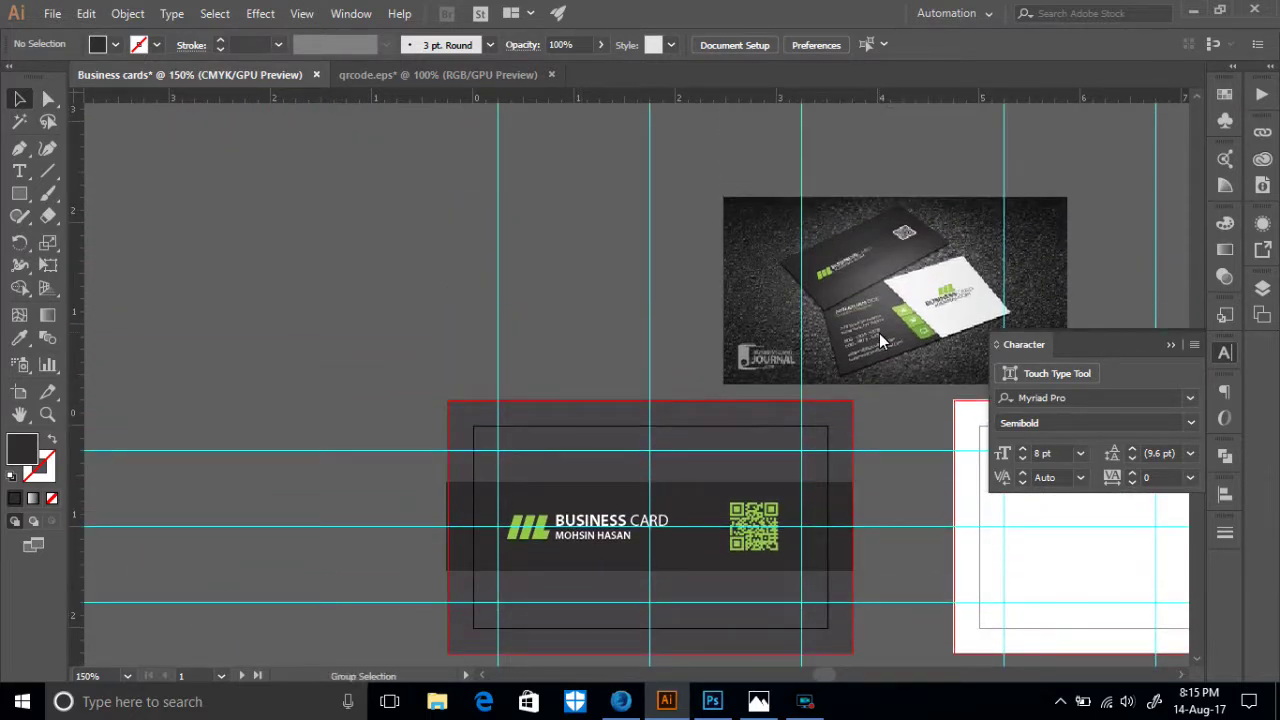
- Enlarge the reference business-card photo by dragging its corner handle outward
left_click(879, 333)
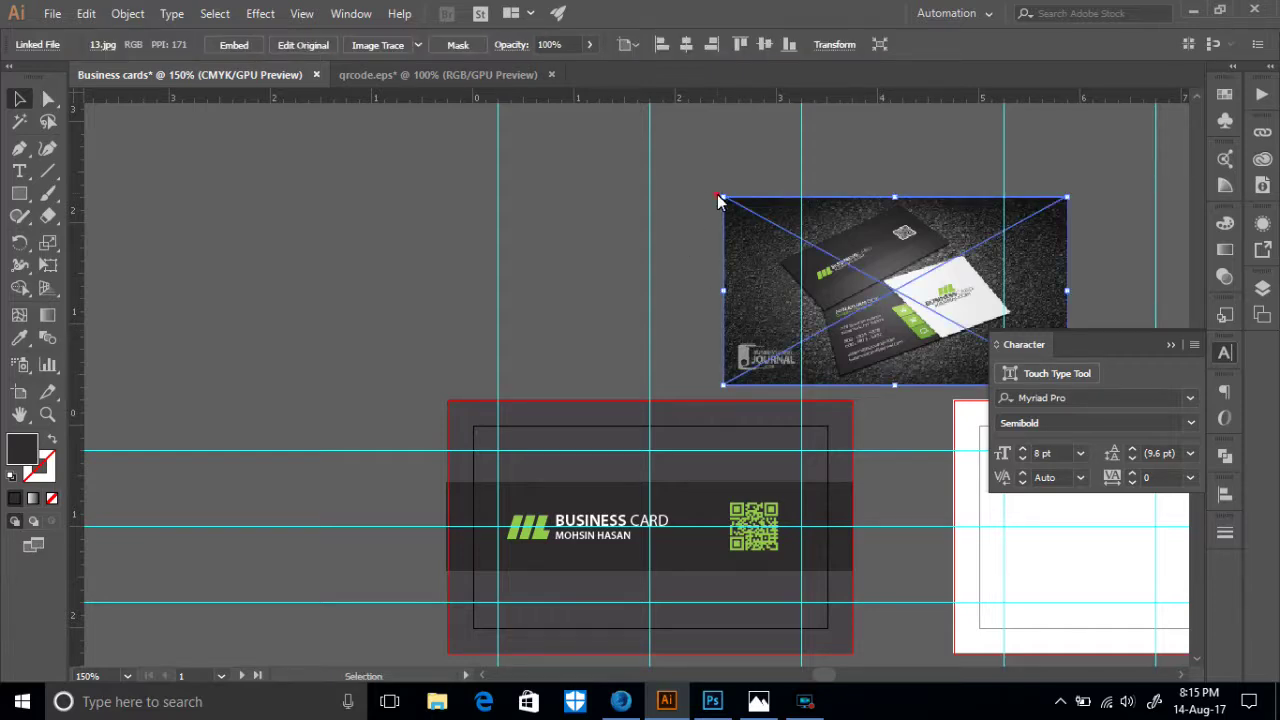
left_click_drag(729, 210, 724, 304)
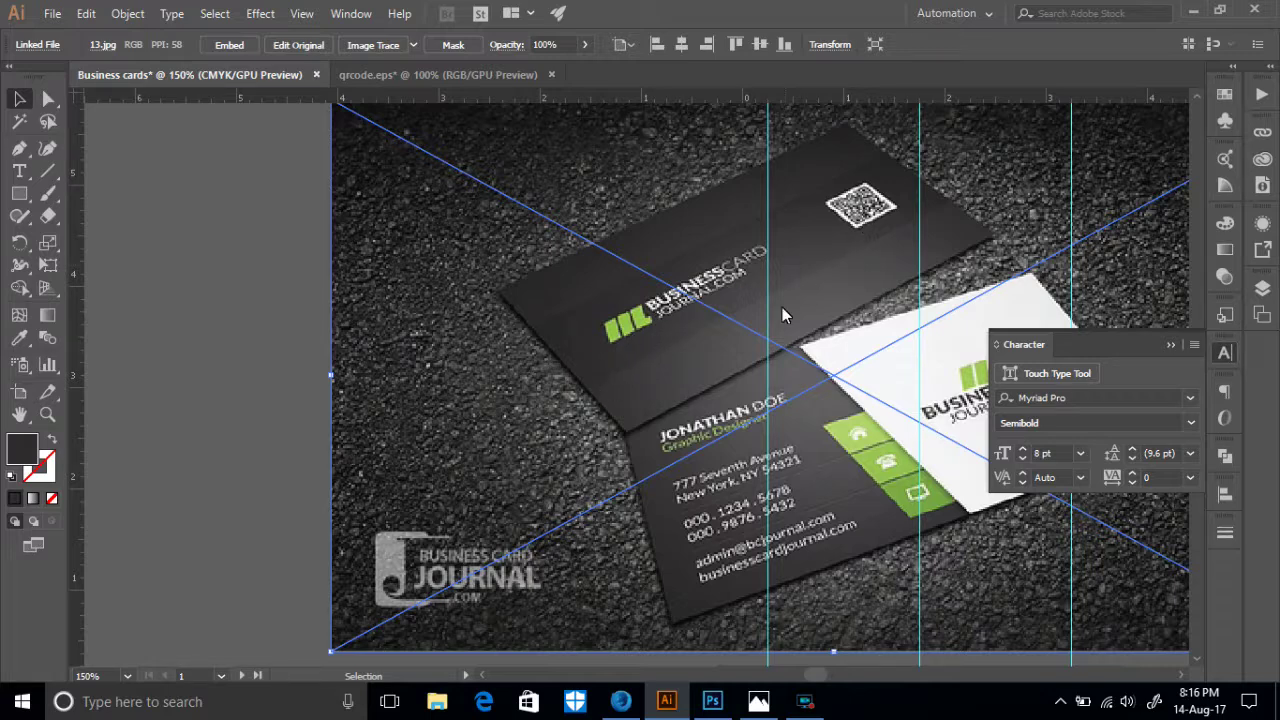
scroll(651, 382, "down", 5)
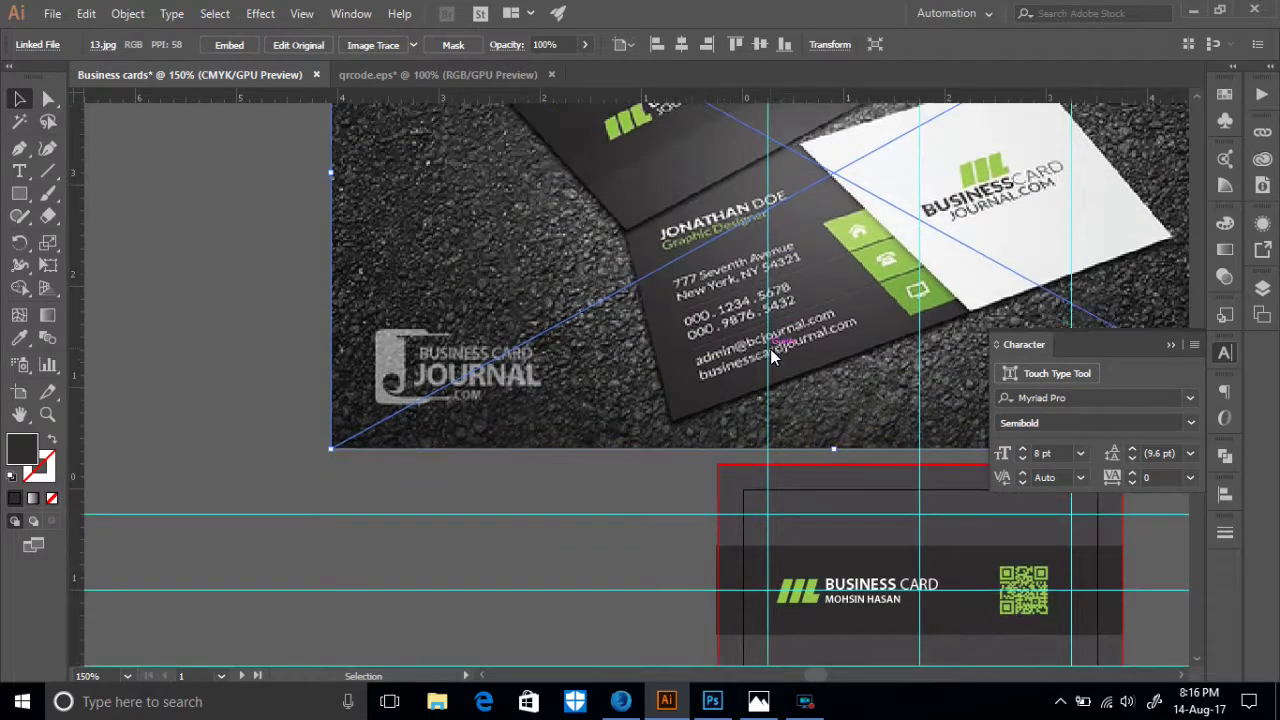
scroll(776, 349, "up", 5)
scroll(775, 353, "down", 10)
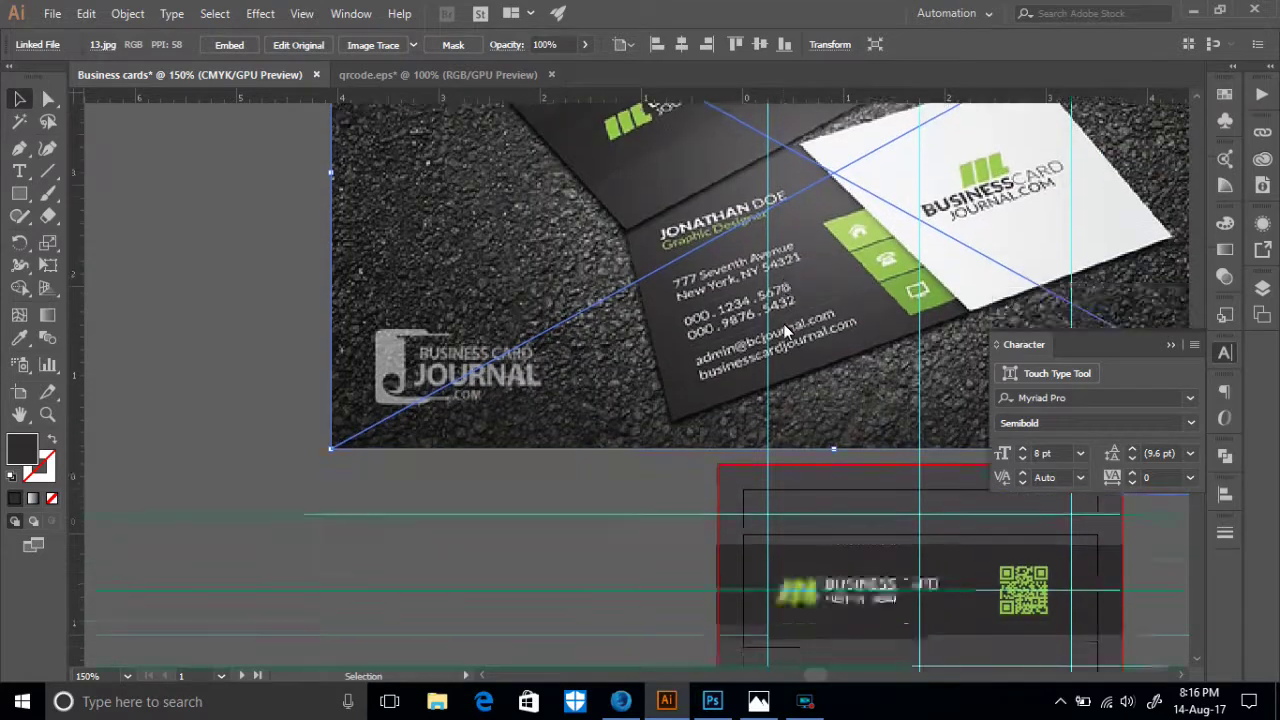
scroll(804, 316, "down", 3)
left_click_drag(882, 449, 574, 380)
scroll(570, 381, "up", 2)
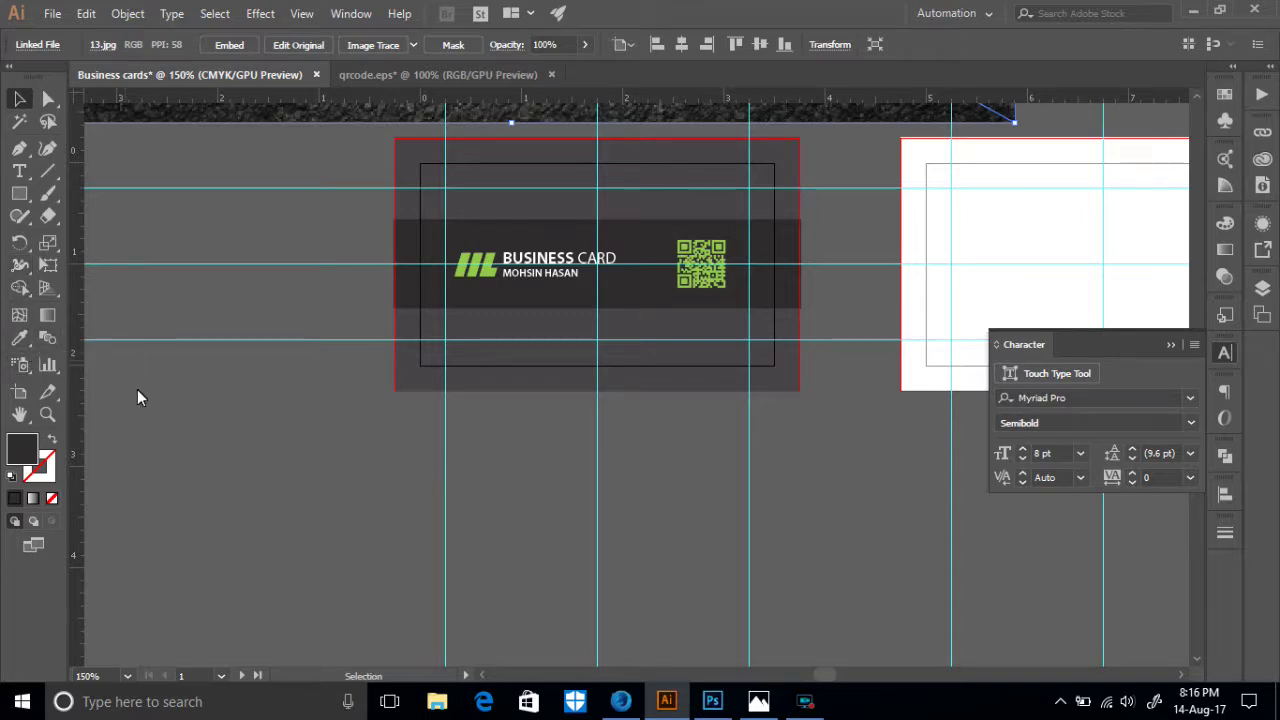
- Draw a 3.14 in vertical line below-left of the front card
left_click(47, 171)
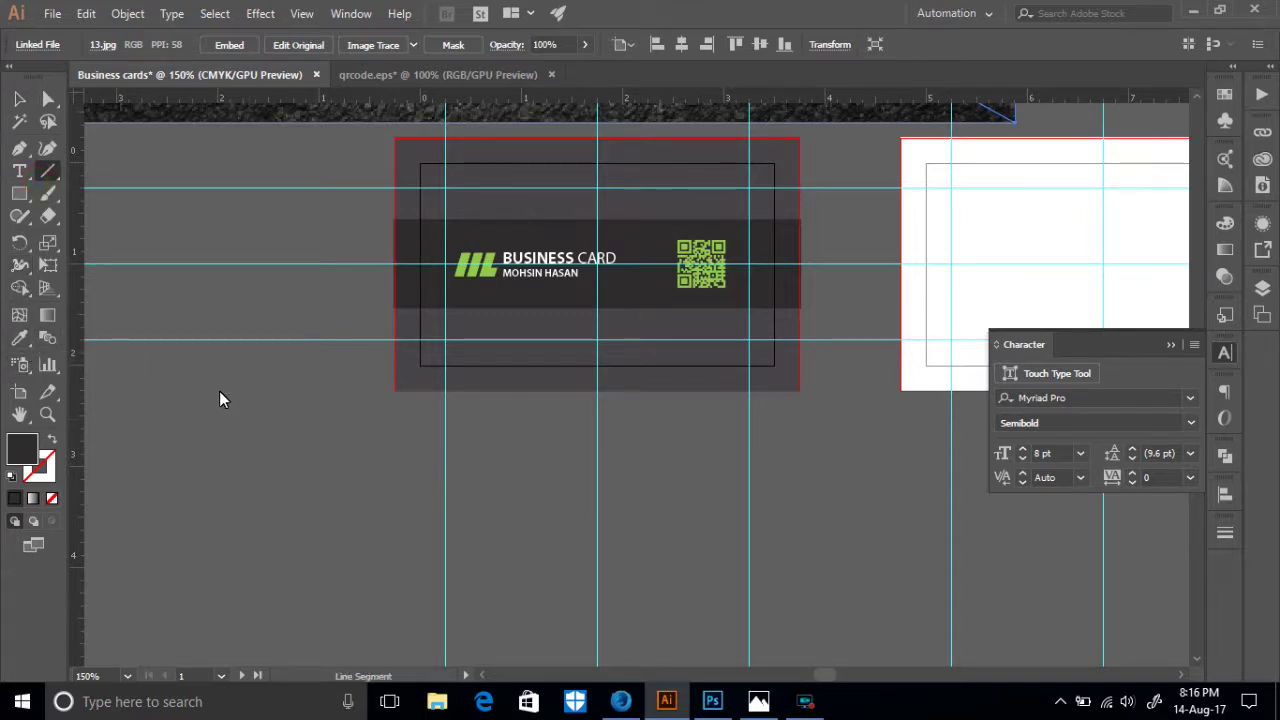
left_click(220, 389)
left_click(677, 411)
scroll(307, 350, "down", 3)
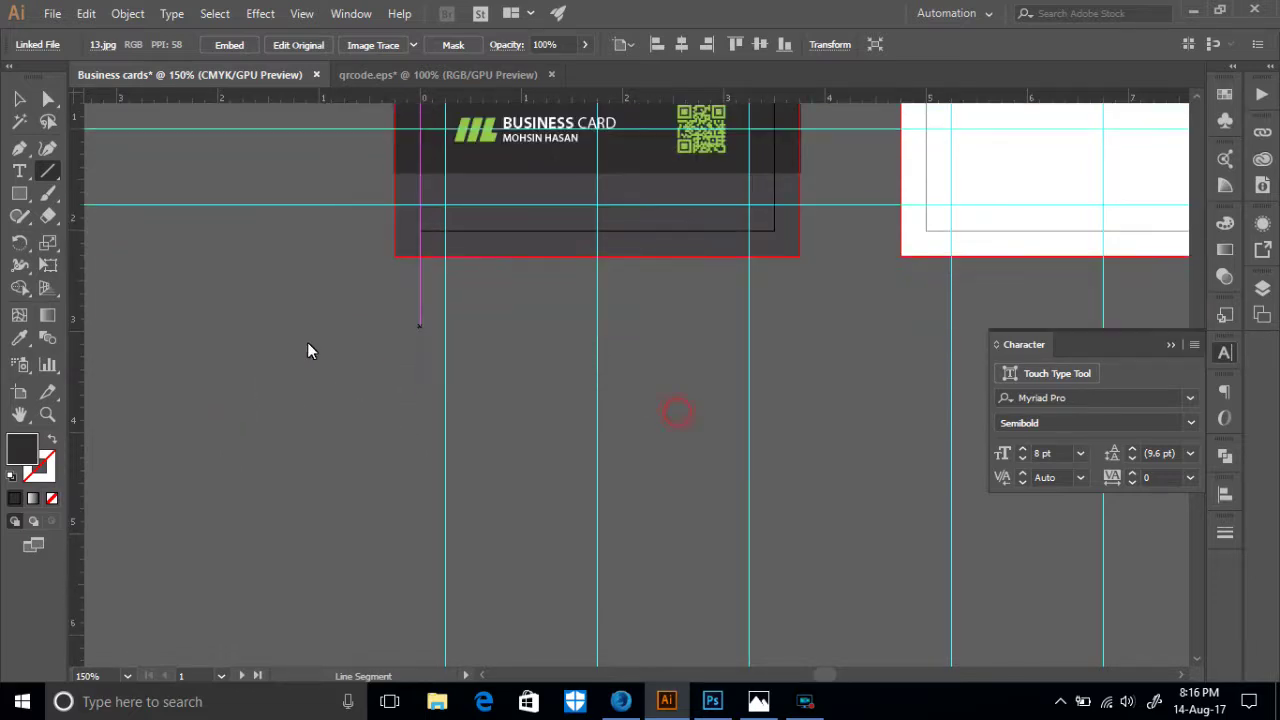
mouse_move(217, 265)
left_mouse_down()
mouse_move(248, 500)
mouse_move(209, 589)
left_mouse_up()
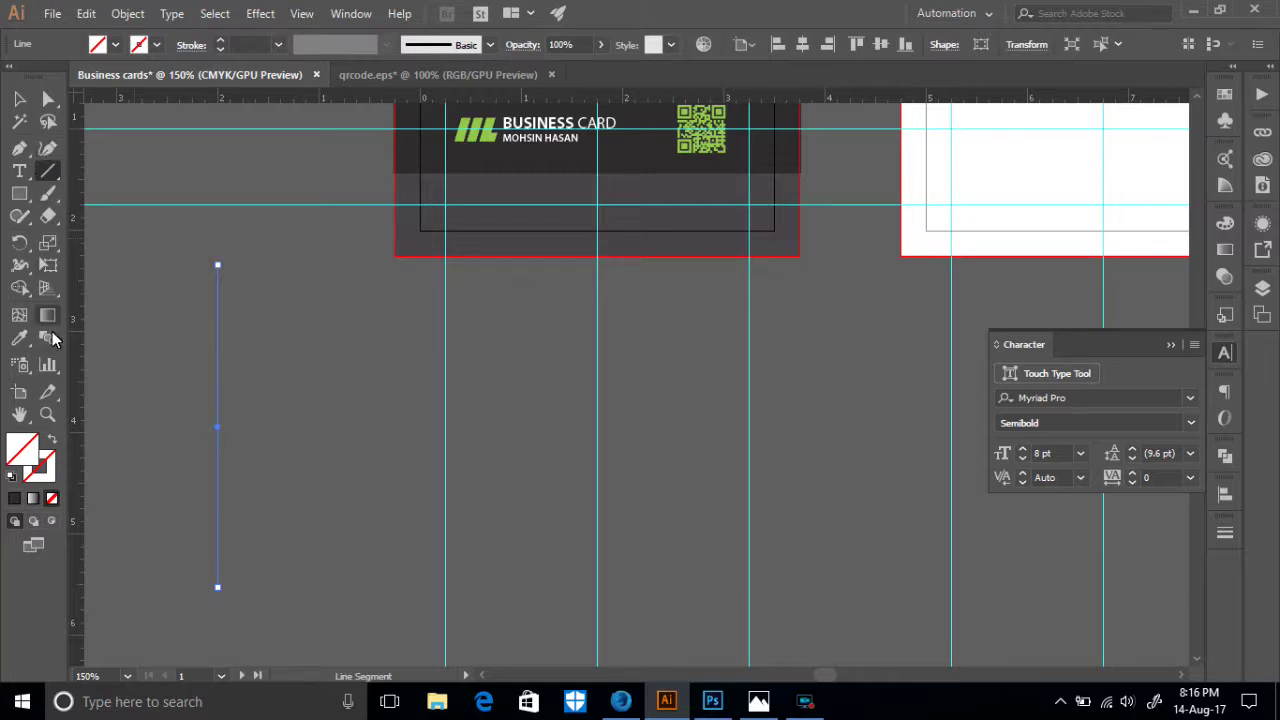
- Copy the line about 3.05 in to the right and select both lines
key("v")
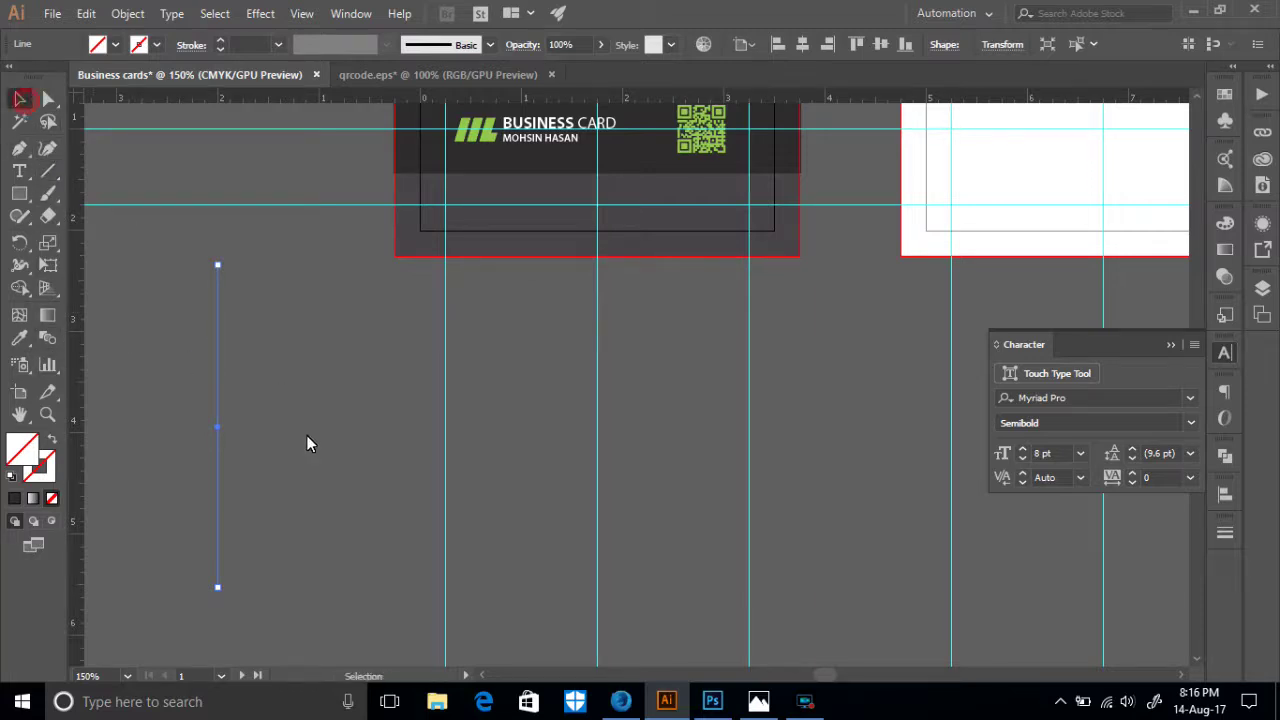
left_click_drag(218, 403, 527, 426)
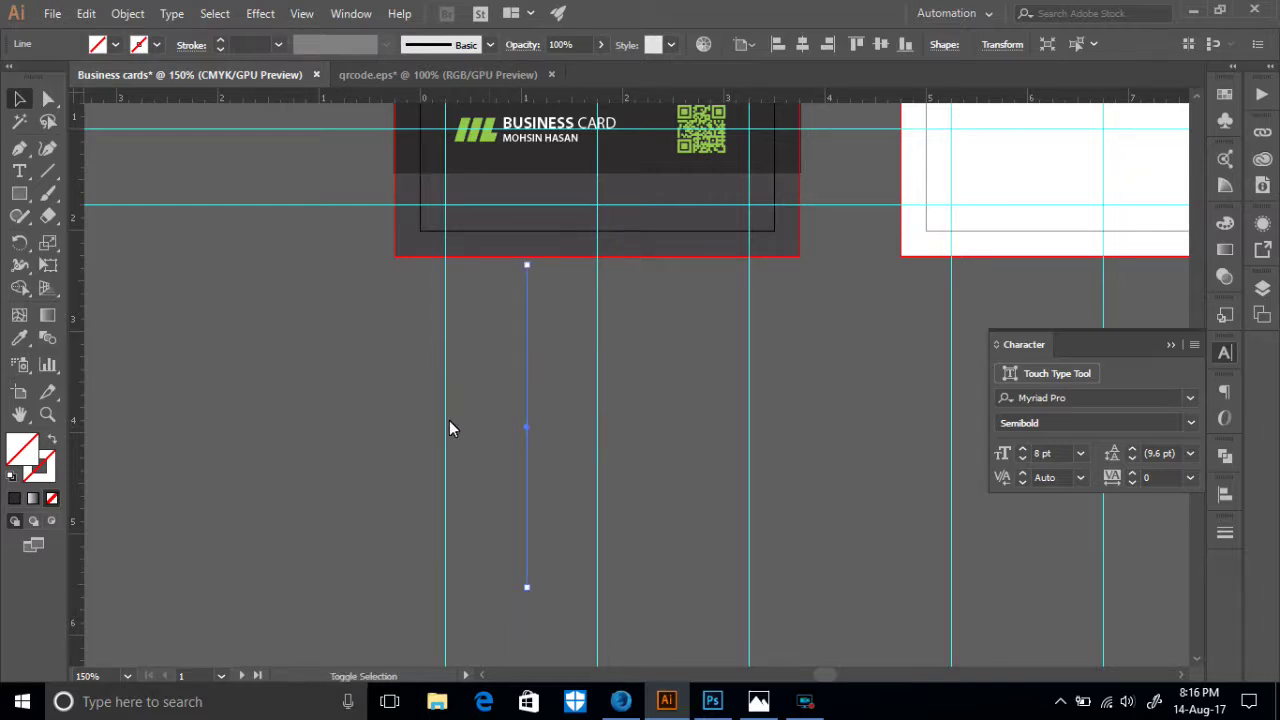
key("ctrl+z")
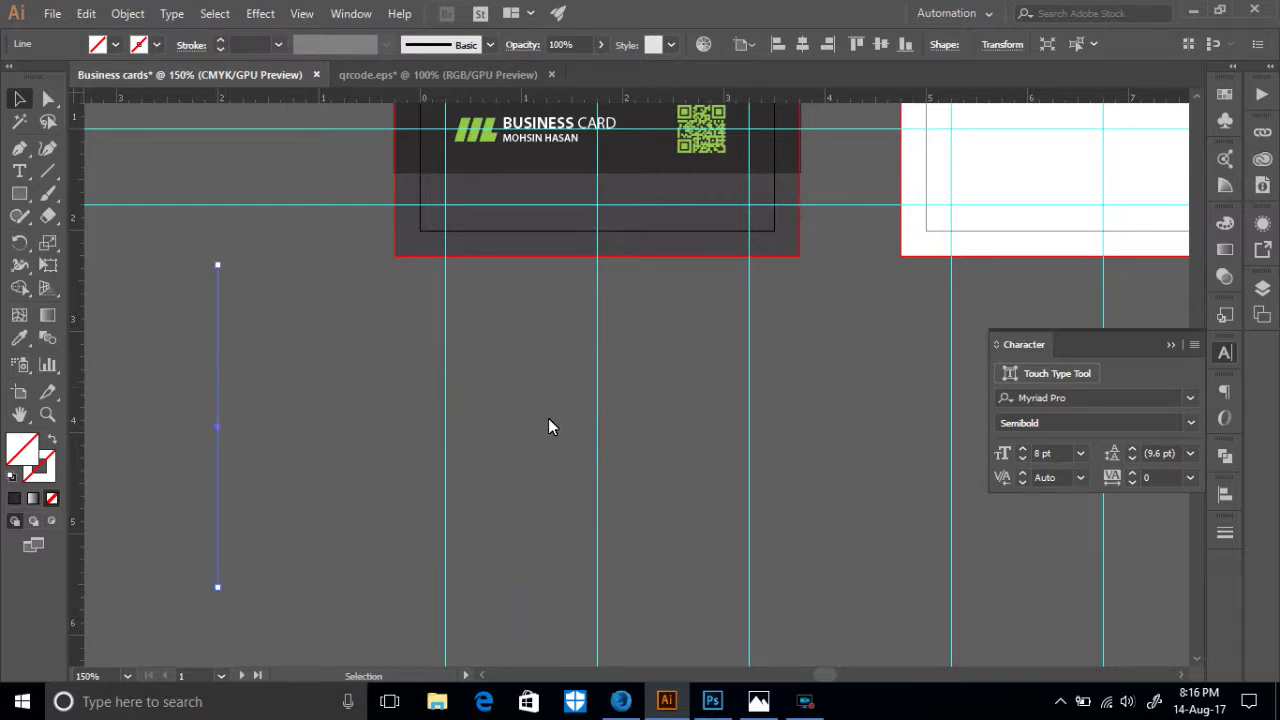
left_click(528, 420, "shift")
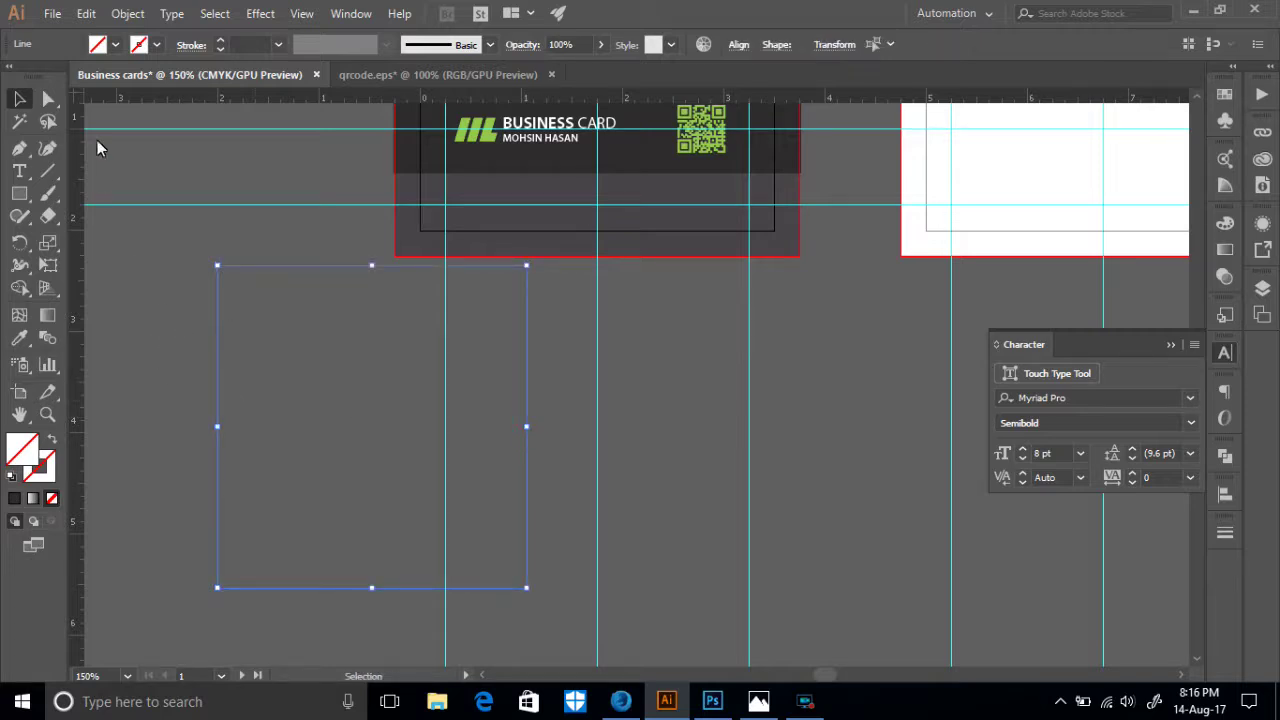
- Try a dark grey stroke on the lines and raise the stroke weight
left_click(155, 48)
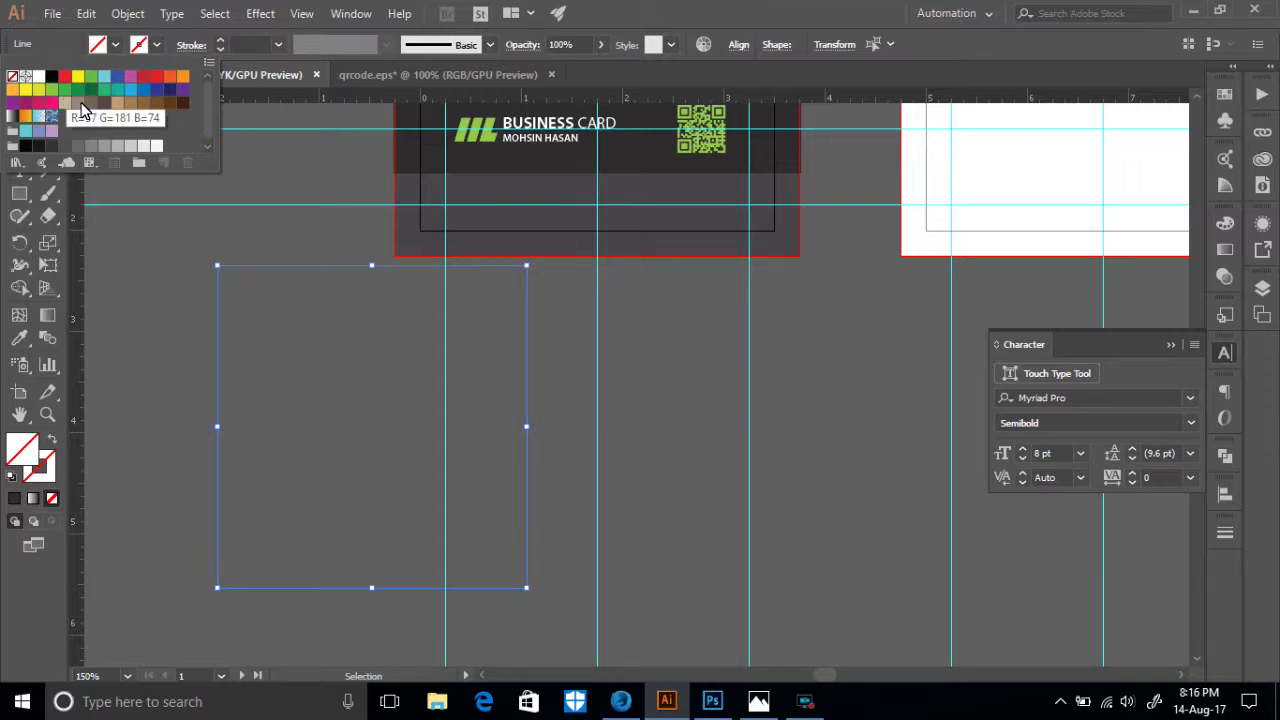
left_click(78, 145)
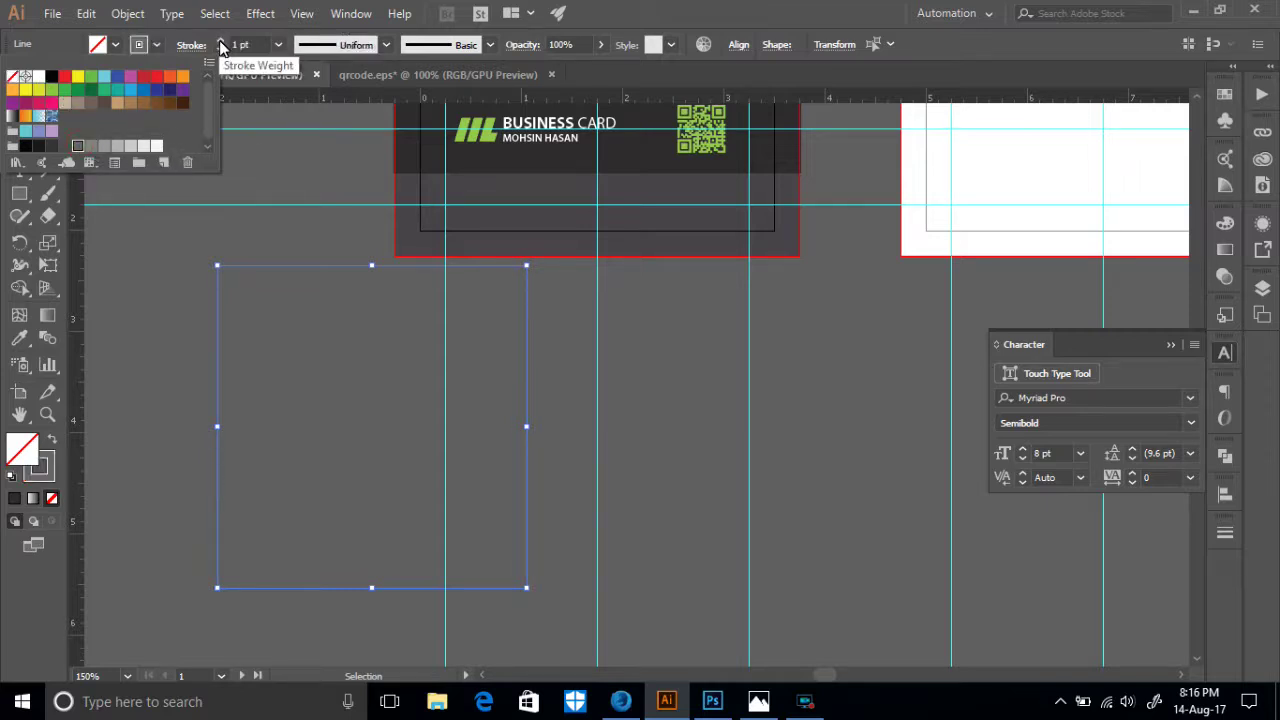
left_click(221, 46)
left_click(221, 44)
left_click(221, 44)
left_click(221, 44)
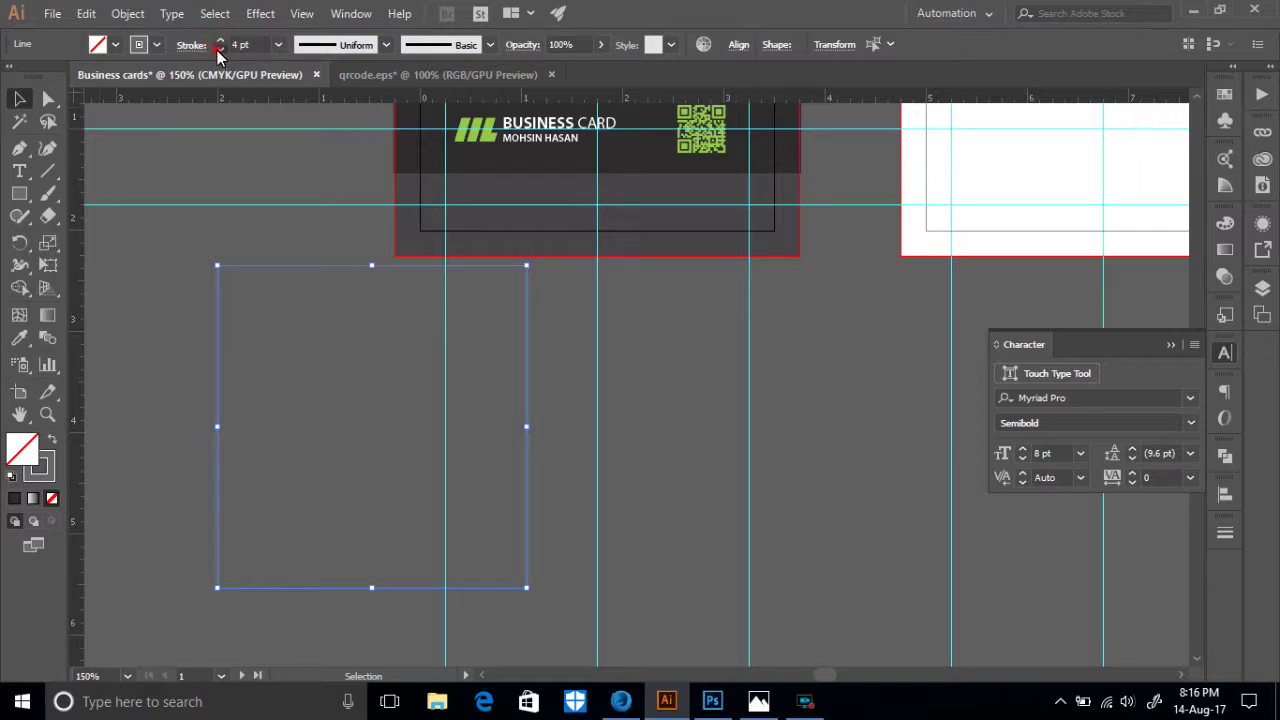
- Give the lines a white fill and a white 0.5 pt stroke
left_click(114, 45)
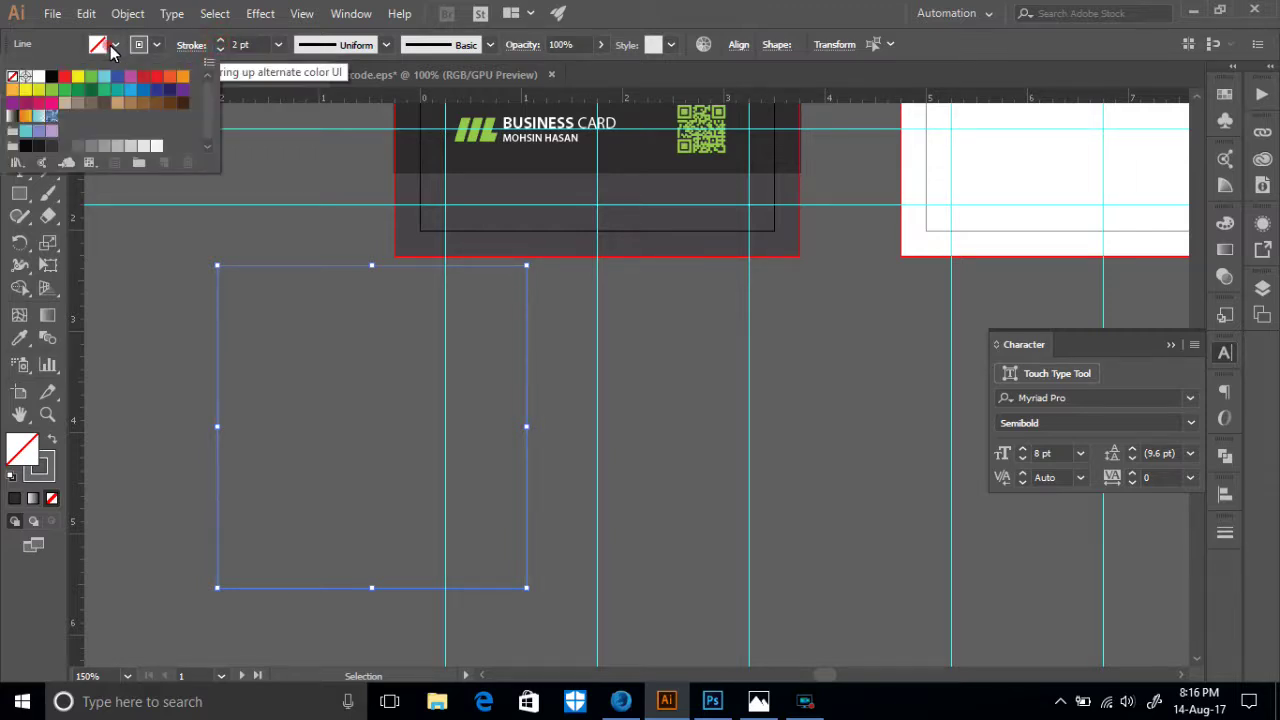
left_click(39, 78)
left_click(160, 46)
left_click(39, 77)
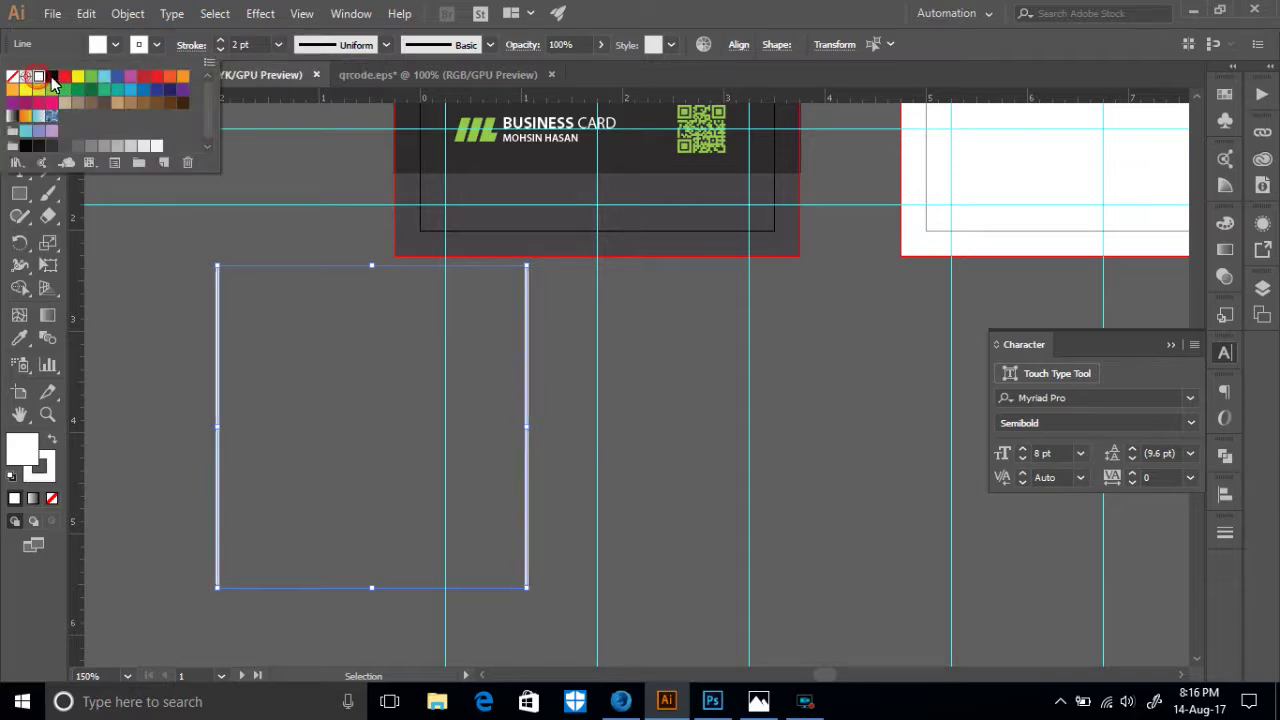
left_click(221, 48)
left_click(221, 48)
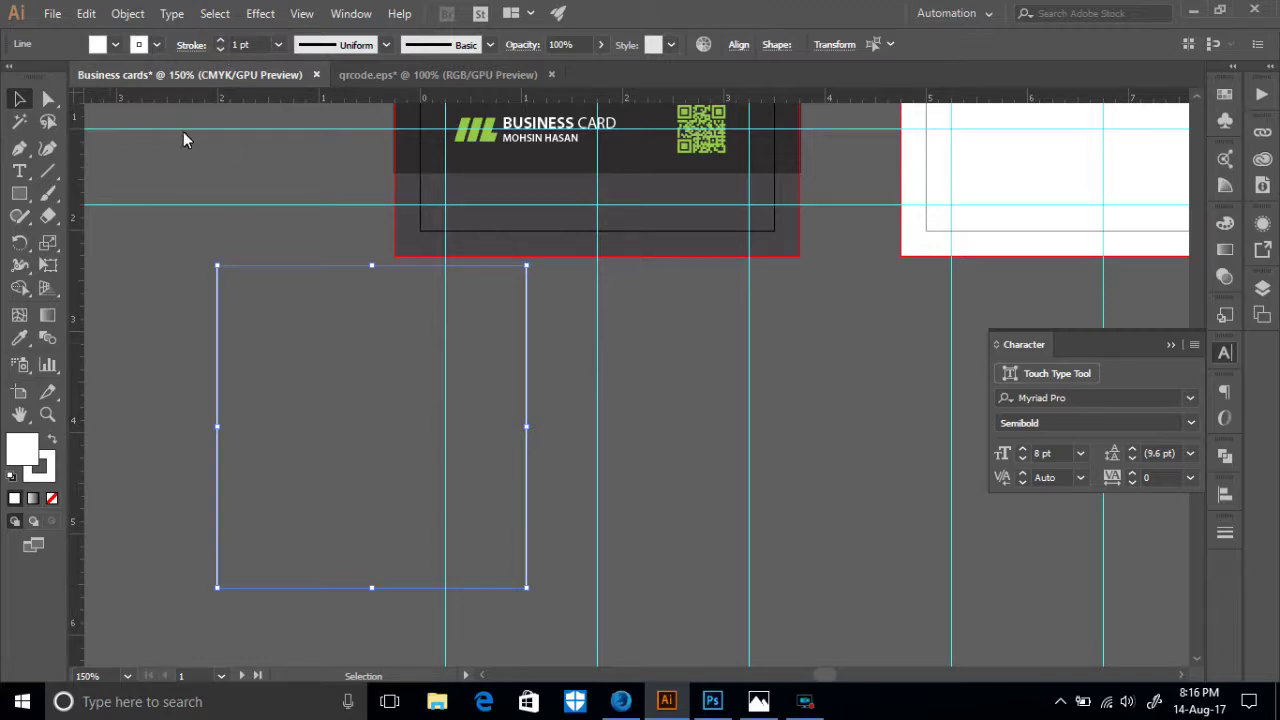
left_click(220, 49)
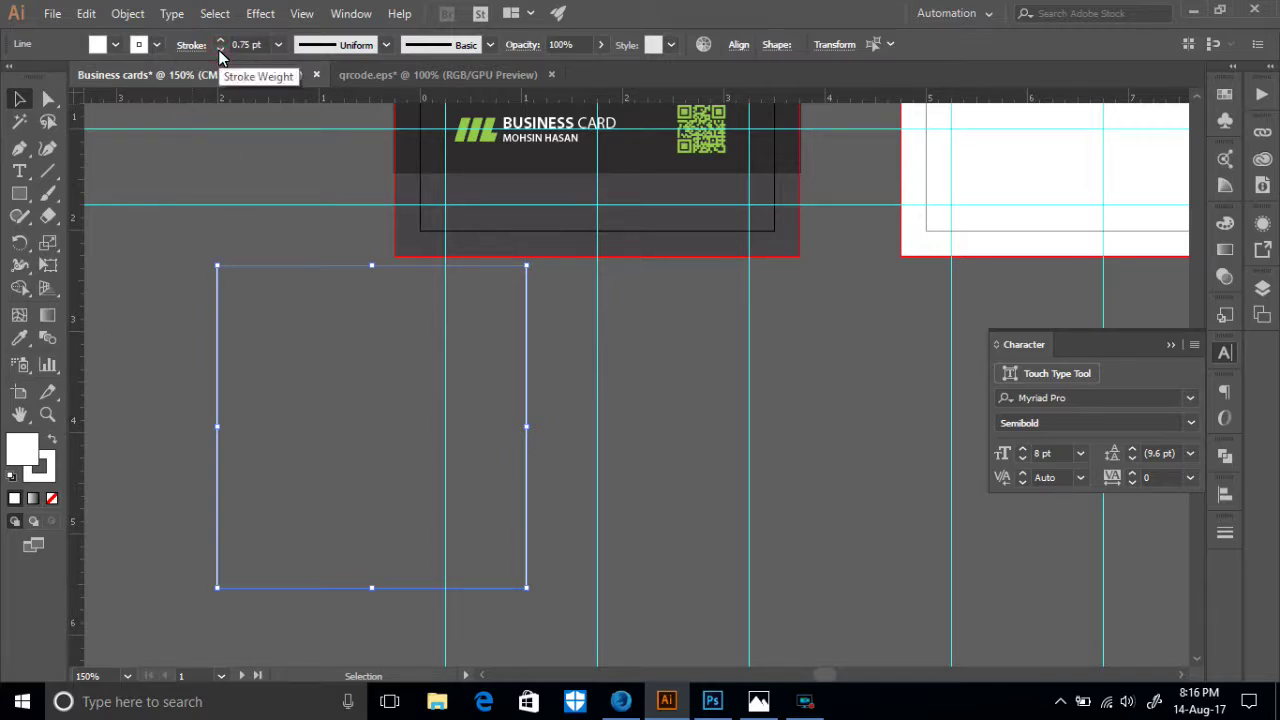
left_click(220, 49)
- Select both vertical lines and switch to the Blend tool
left_click(146, 330)
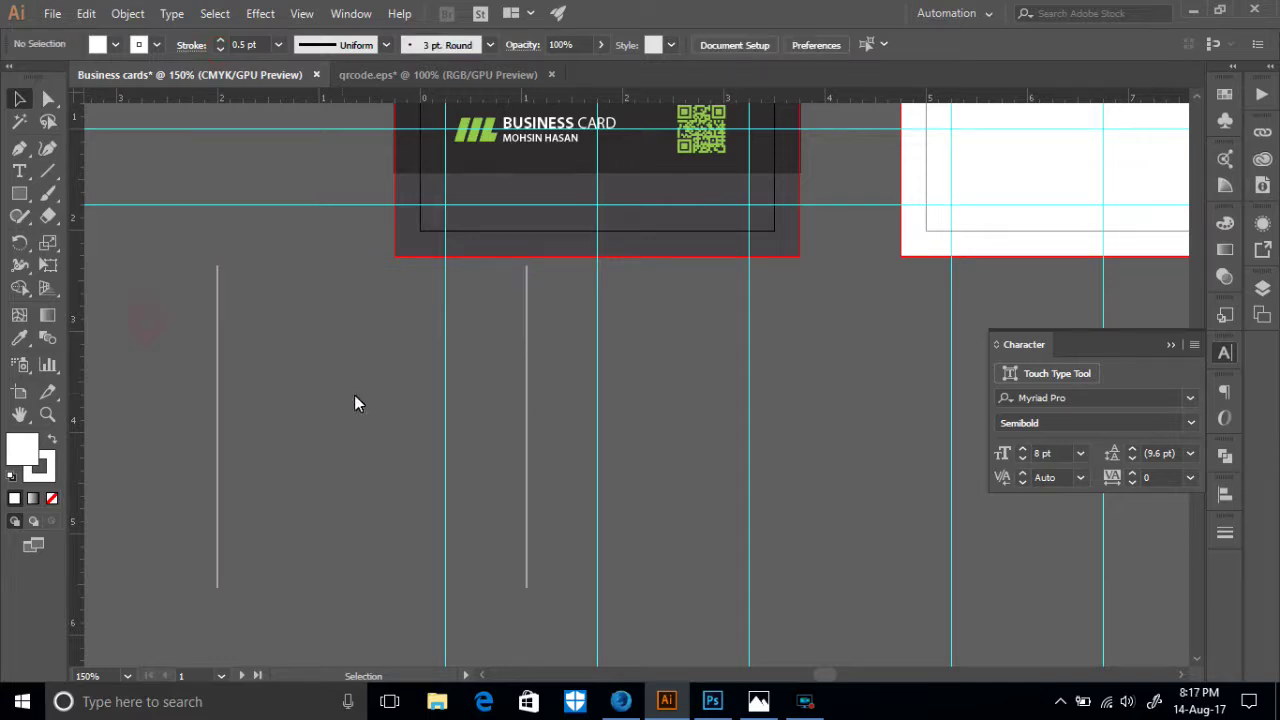
left_click(218, 418)
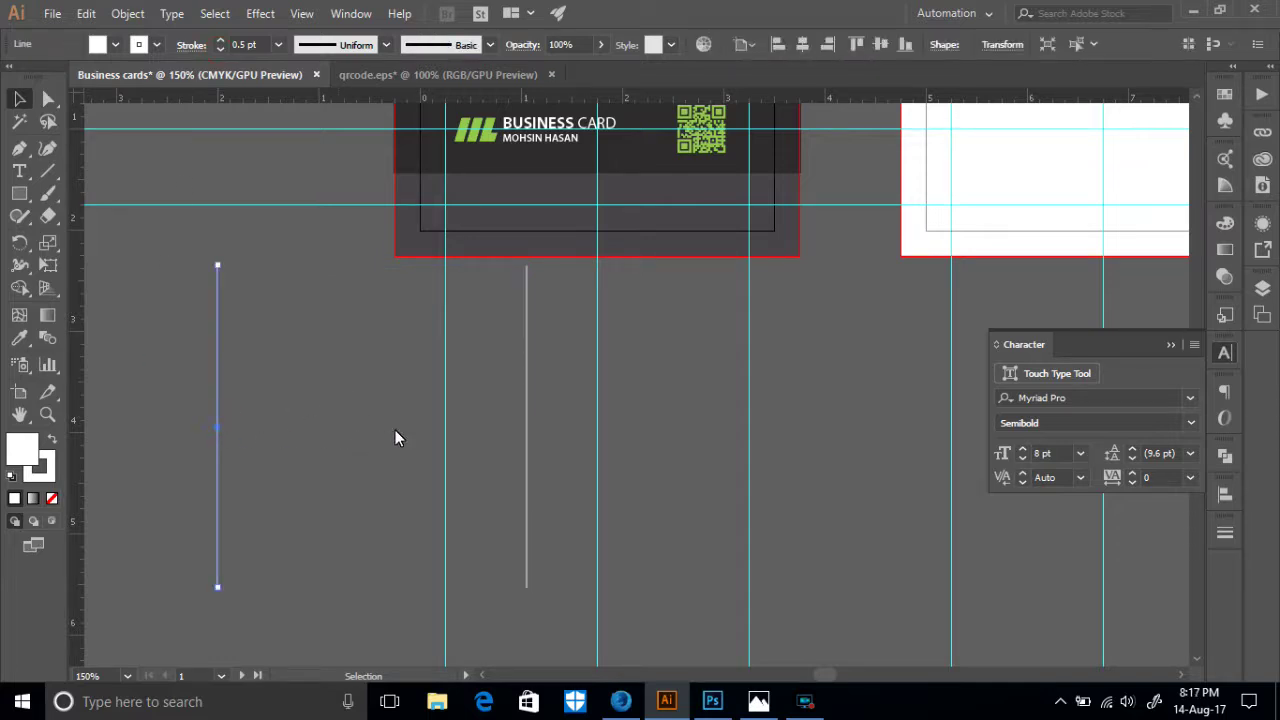
left_click(528, 432, "shift")
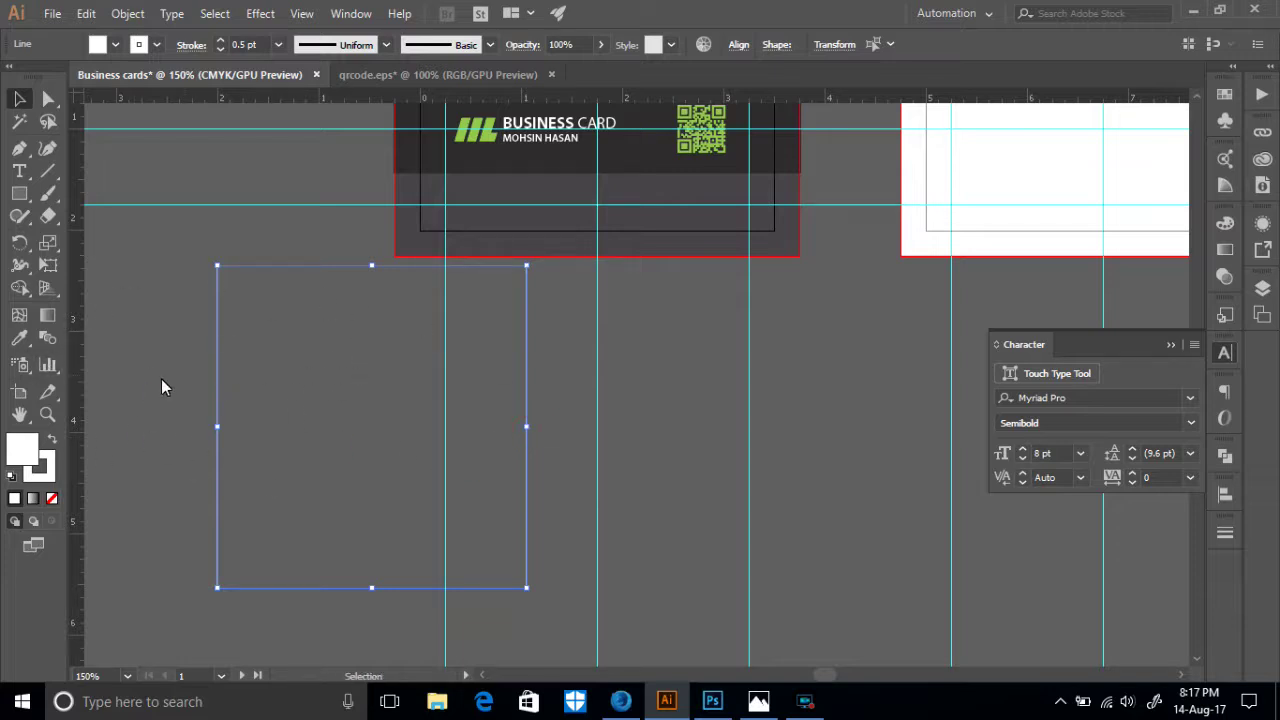
left_click(335, 401)
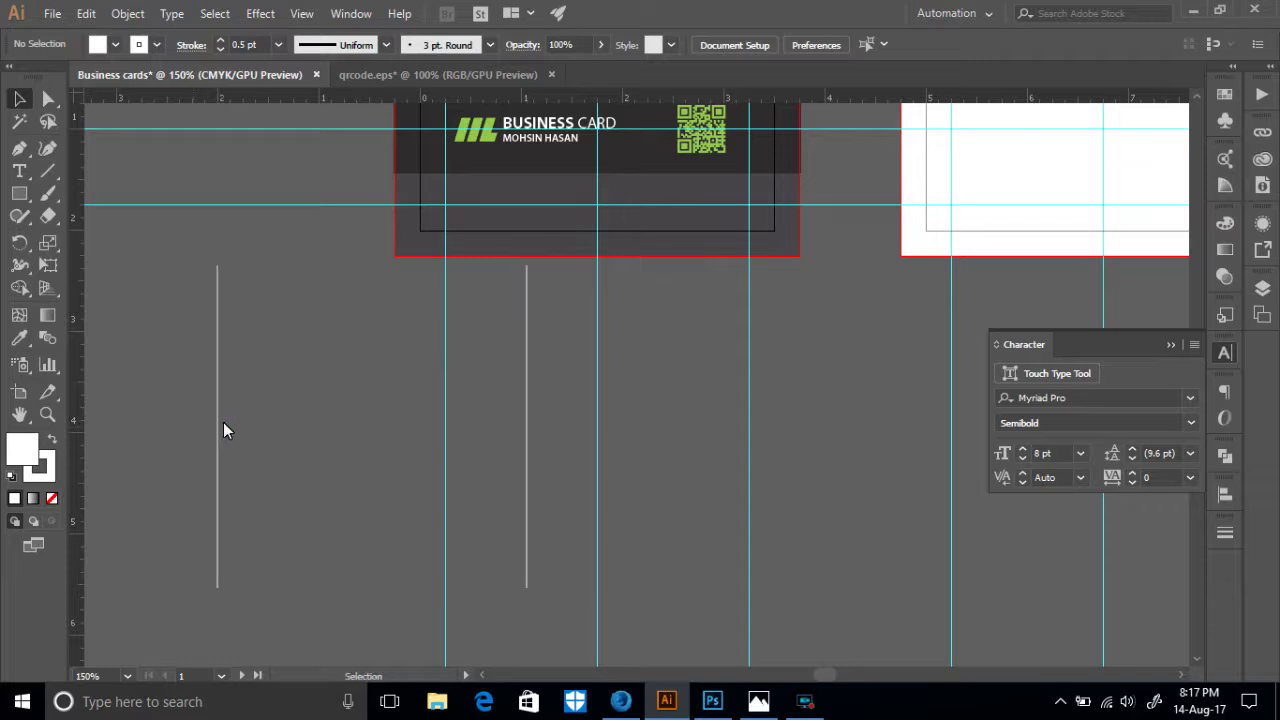
left_click(217, 424)
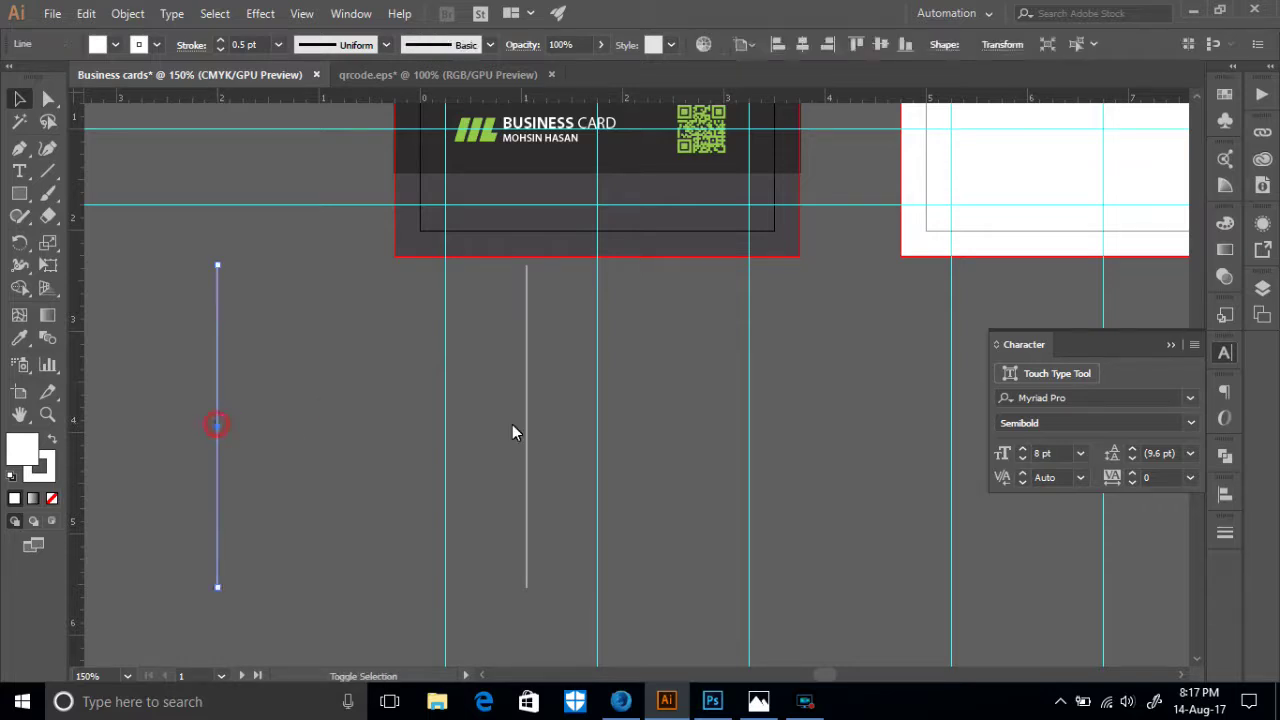
left_click(527, 421, "shift")
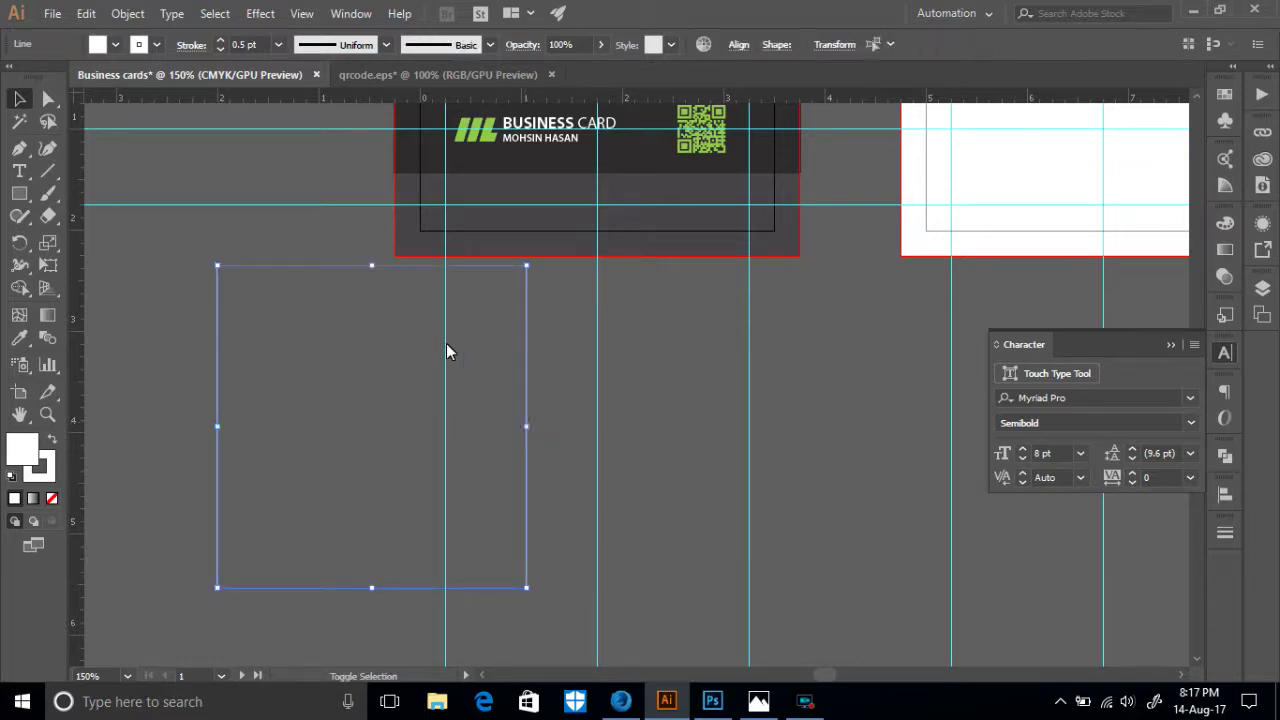
left_click(47, 339)
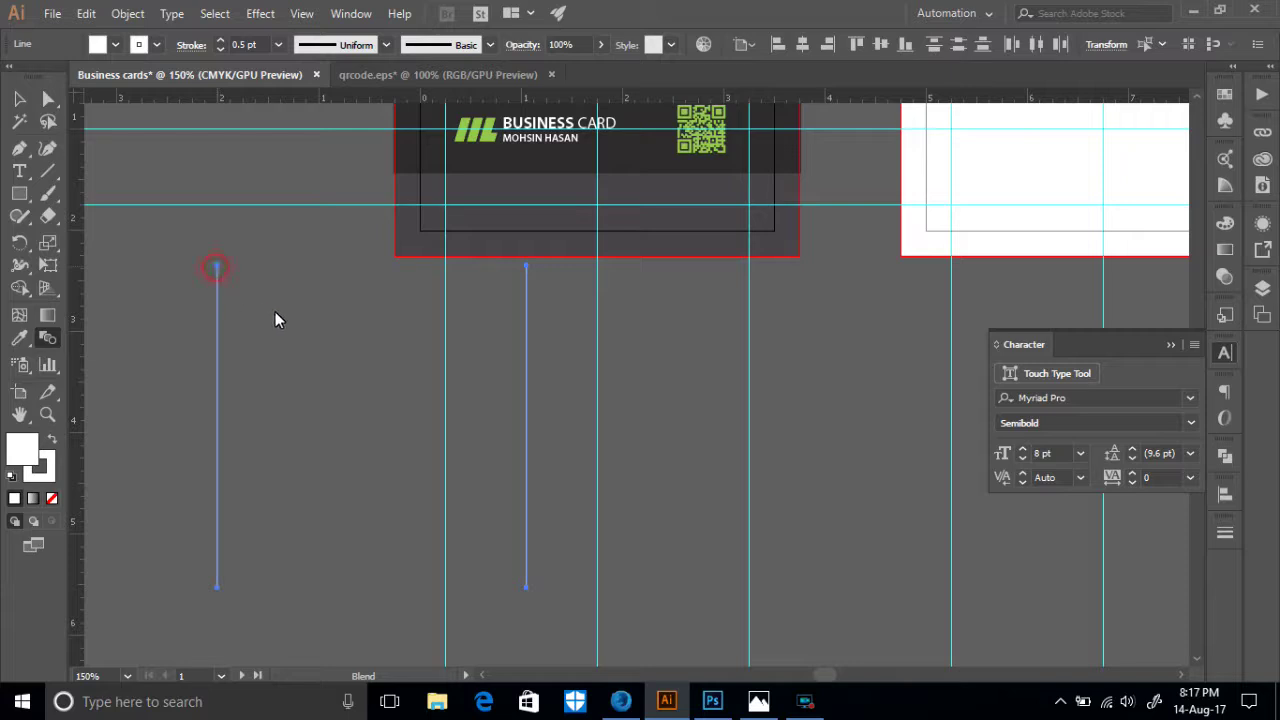
- Blend the two vertical lines using Specified Steps spacing set to 200
left_click(526, 267)
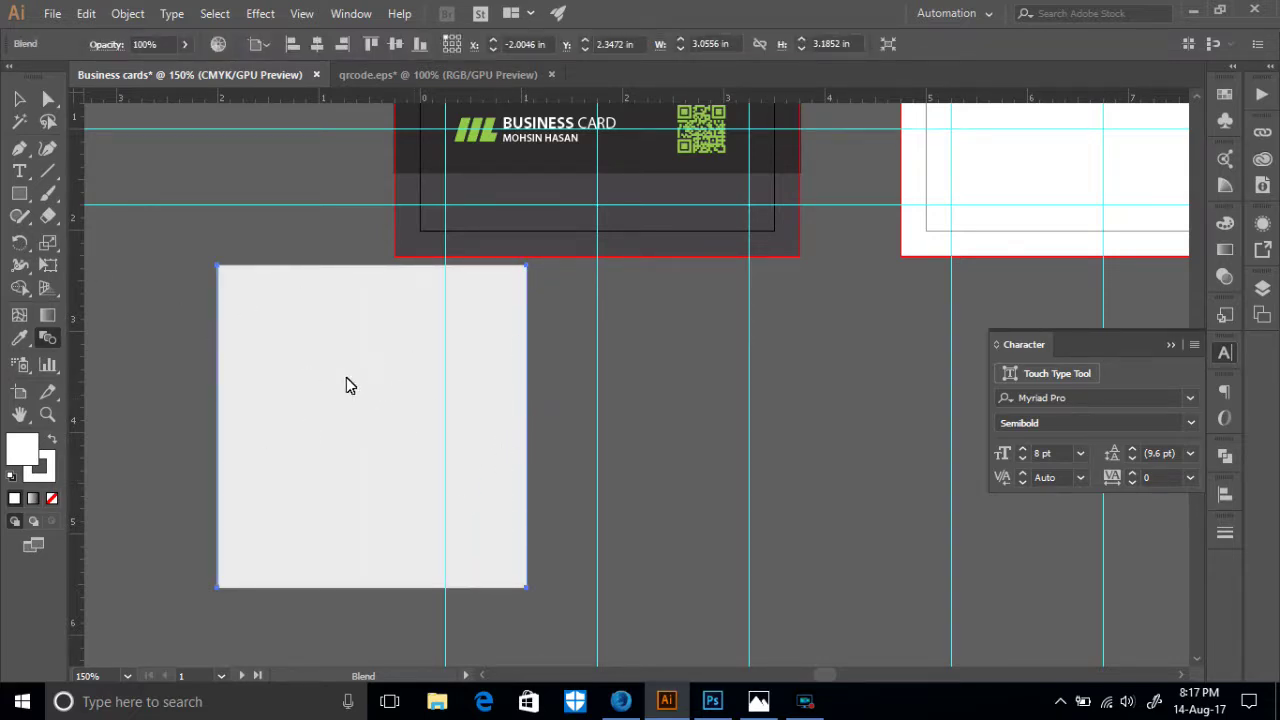
left_click(47, 315)
double_click(47, 341)
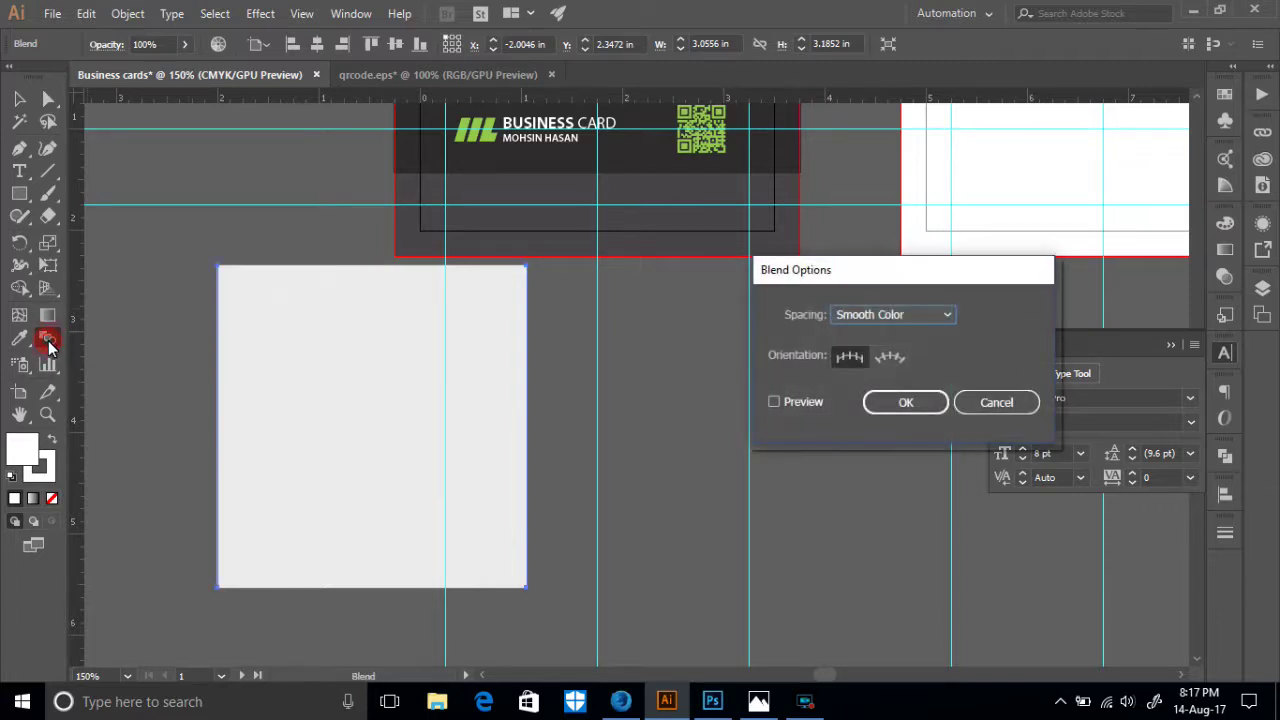
left_click(886, 316)
left_click(886, 352)
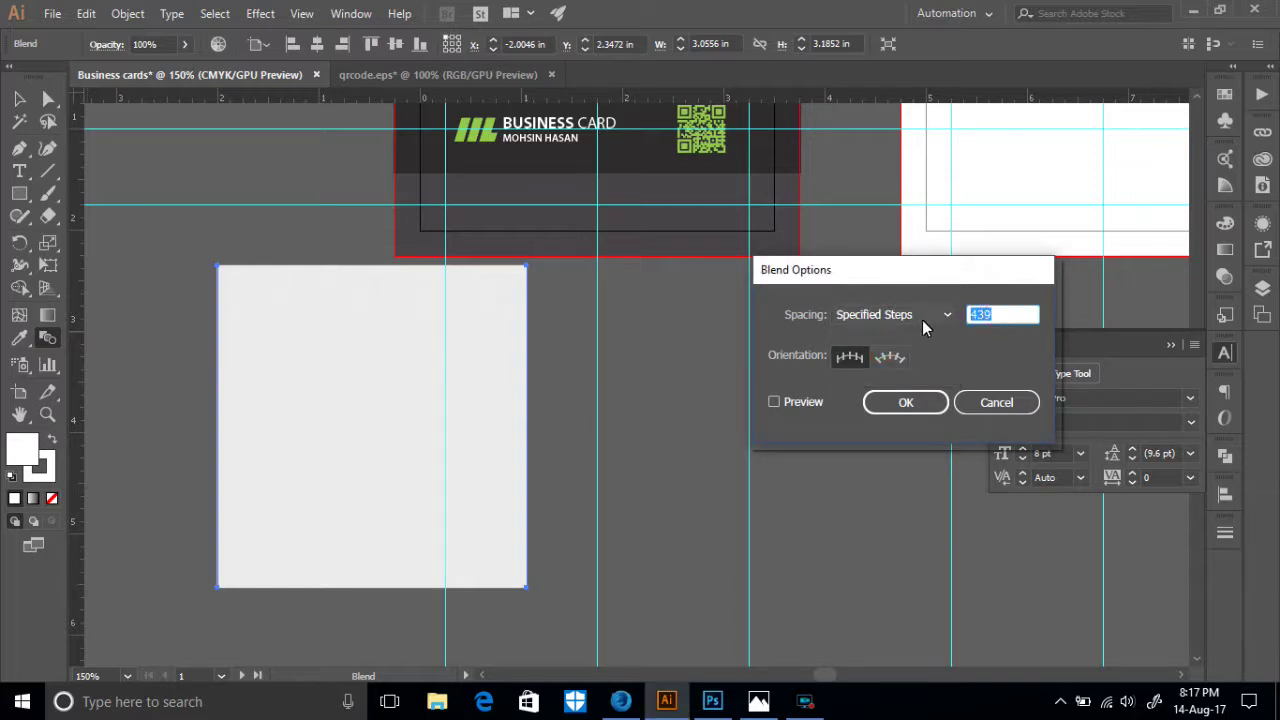
type("200")
left_click(914, 402)
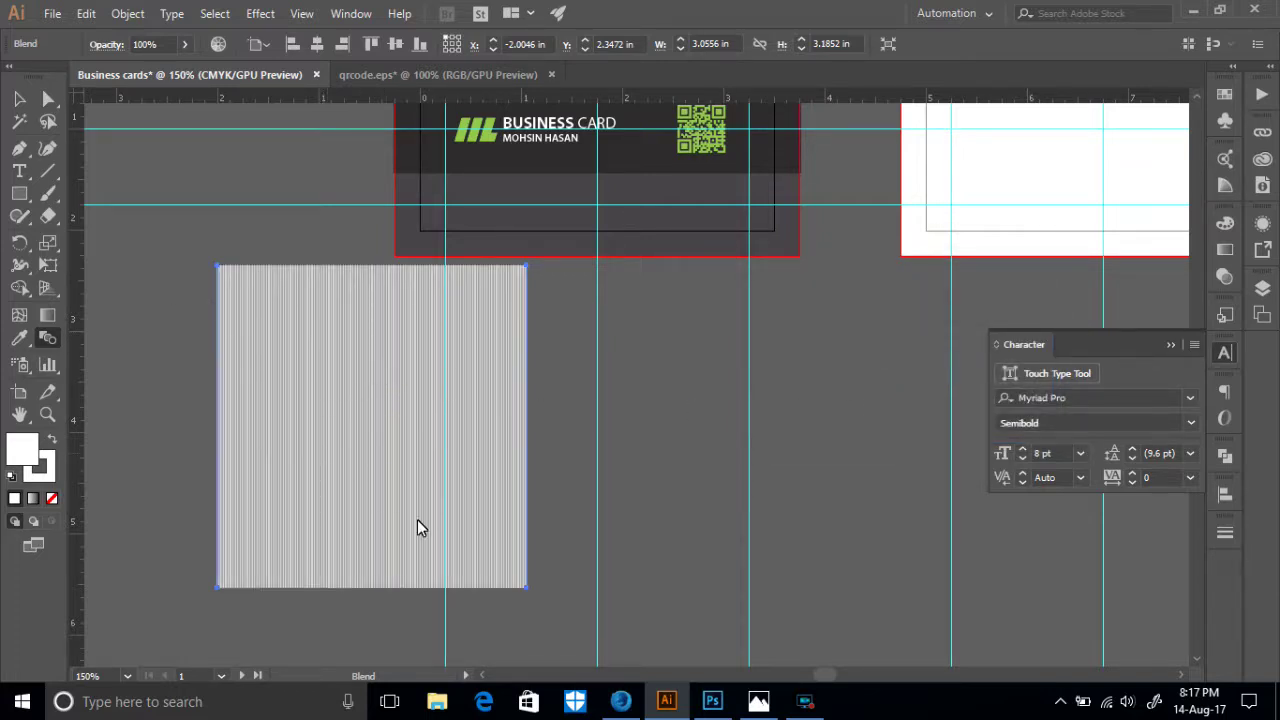
- Resize the striped blend, widening it to about 6.75 in and stretching it taller
key("v")
left_click_drag(529, 428, 901, 481)
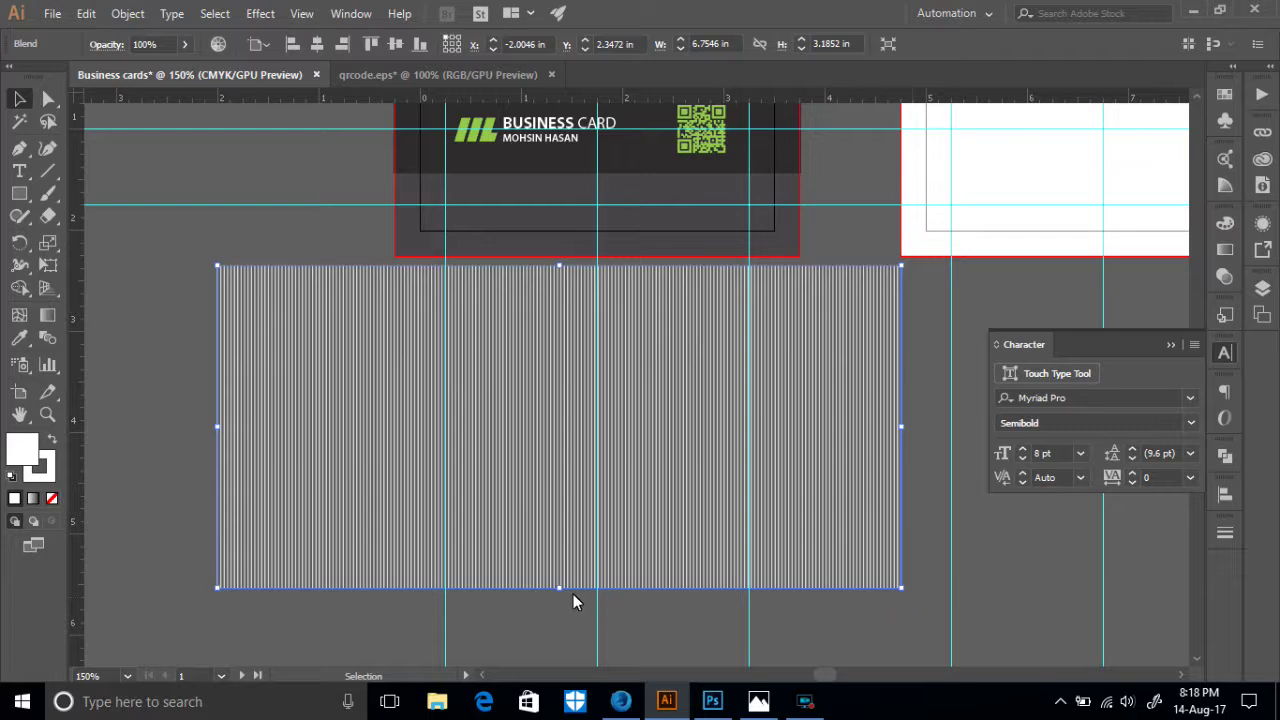
left_click_drag(559, 589, 560, 658)
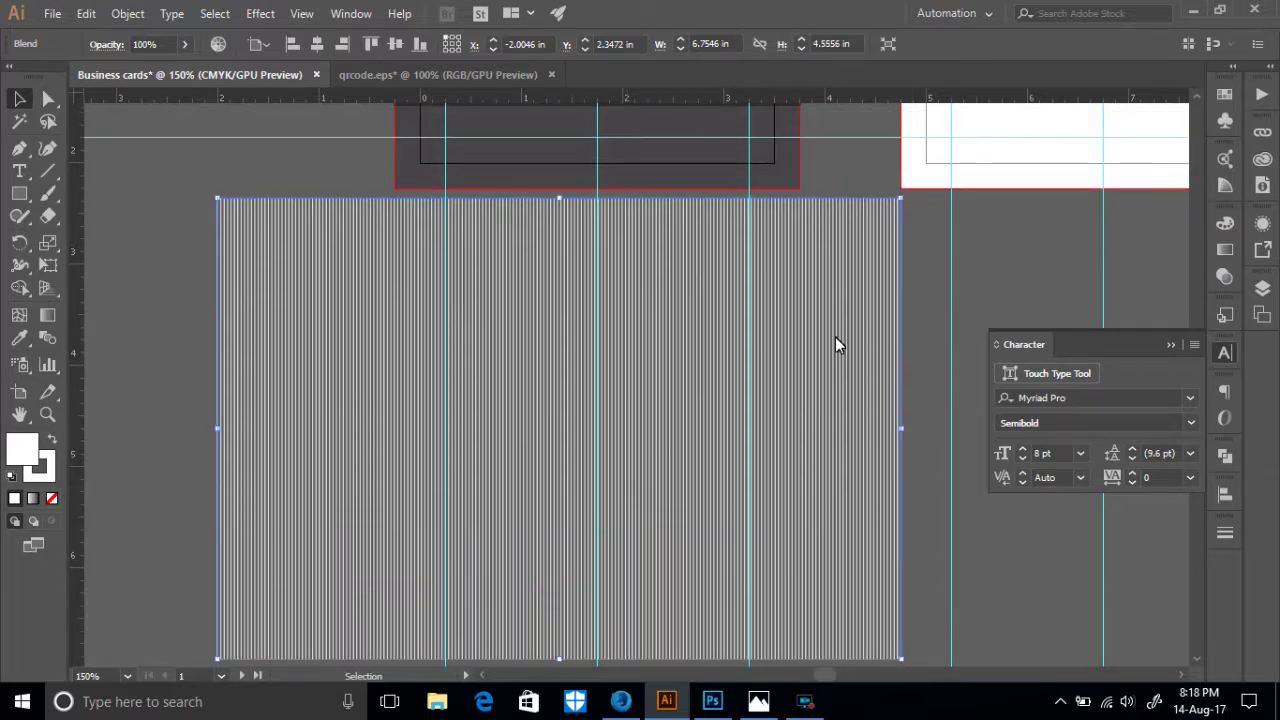
left_click_drag(896, 428, 716, 430)
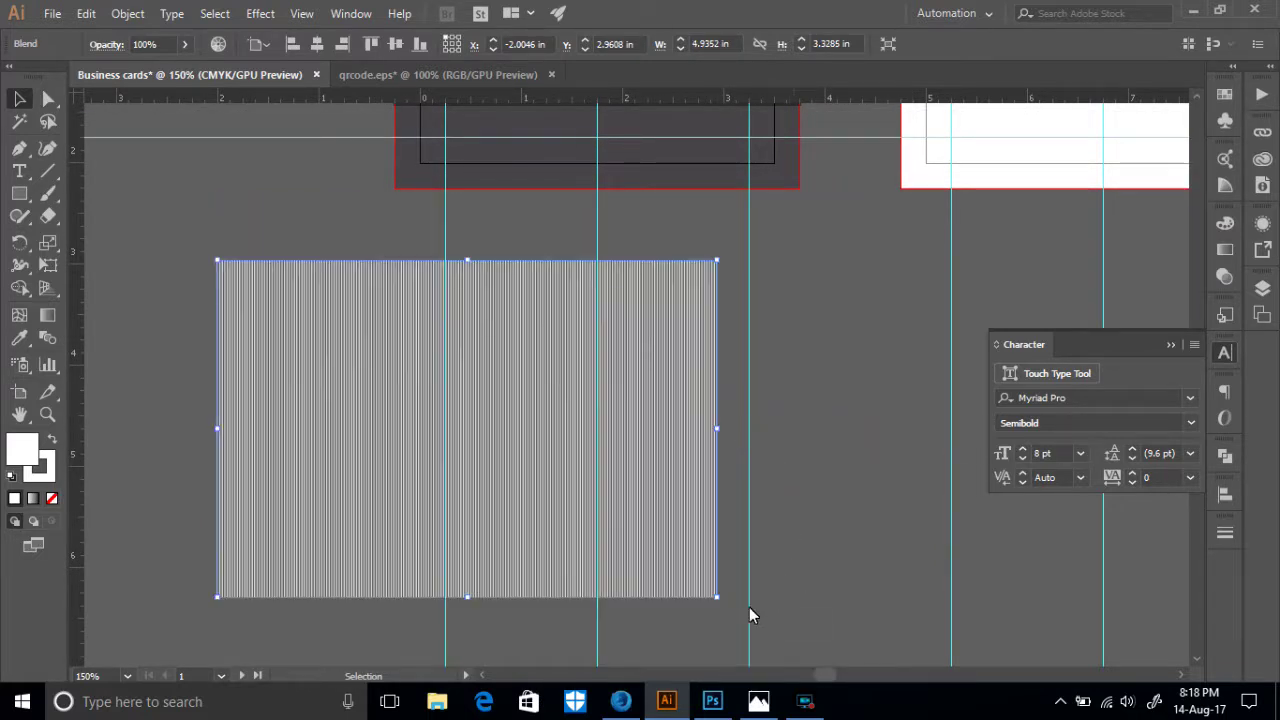
- Tilt the stripes about 23°, place them over the front card and enlarge to about 6.04 × 5.46 in
left_click_drag(727, 606, 661, 666)
scroll(600, 478, "up", 2)
left_click_drag(545, 463, 765, 222)
scroll(808, 477, "up", 2)
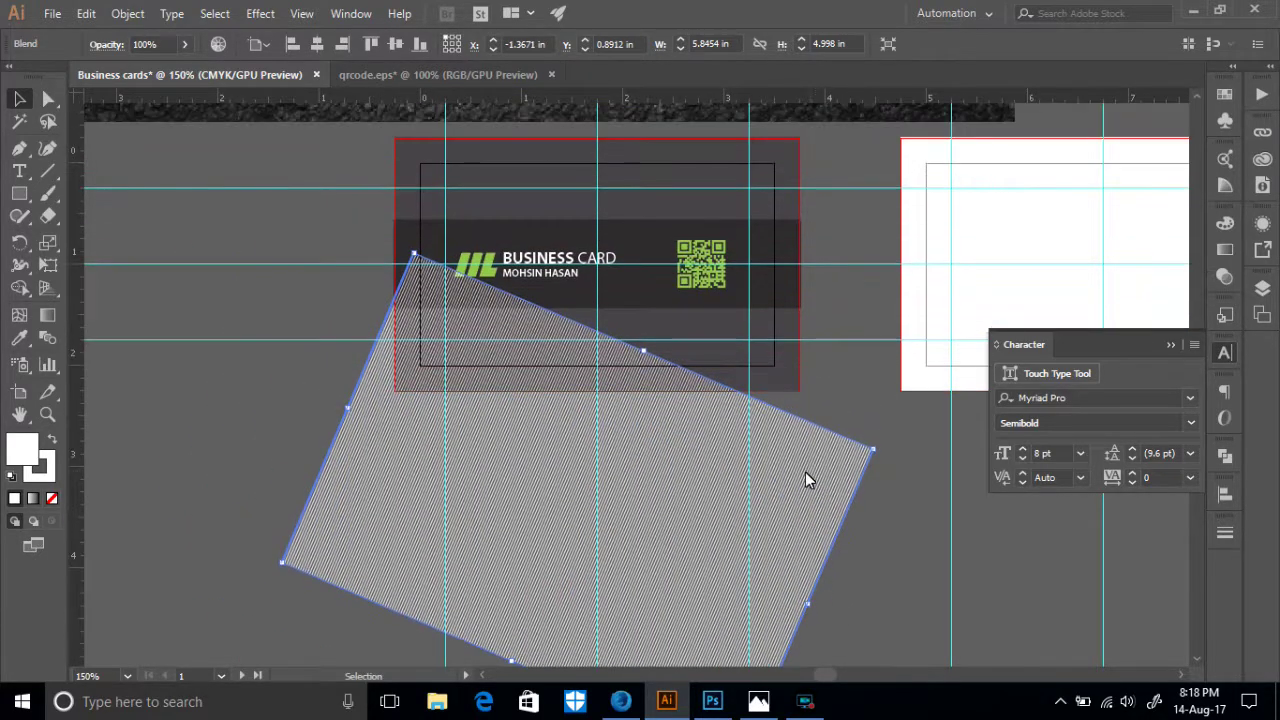
left_click_drag(711, 463, 731, 255)
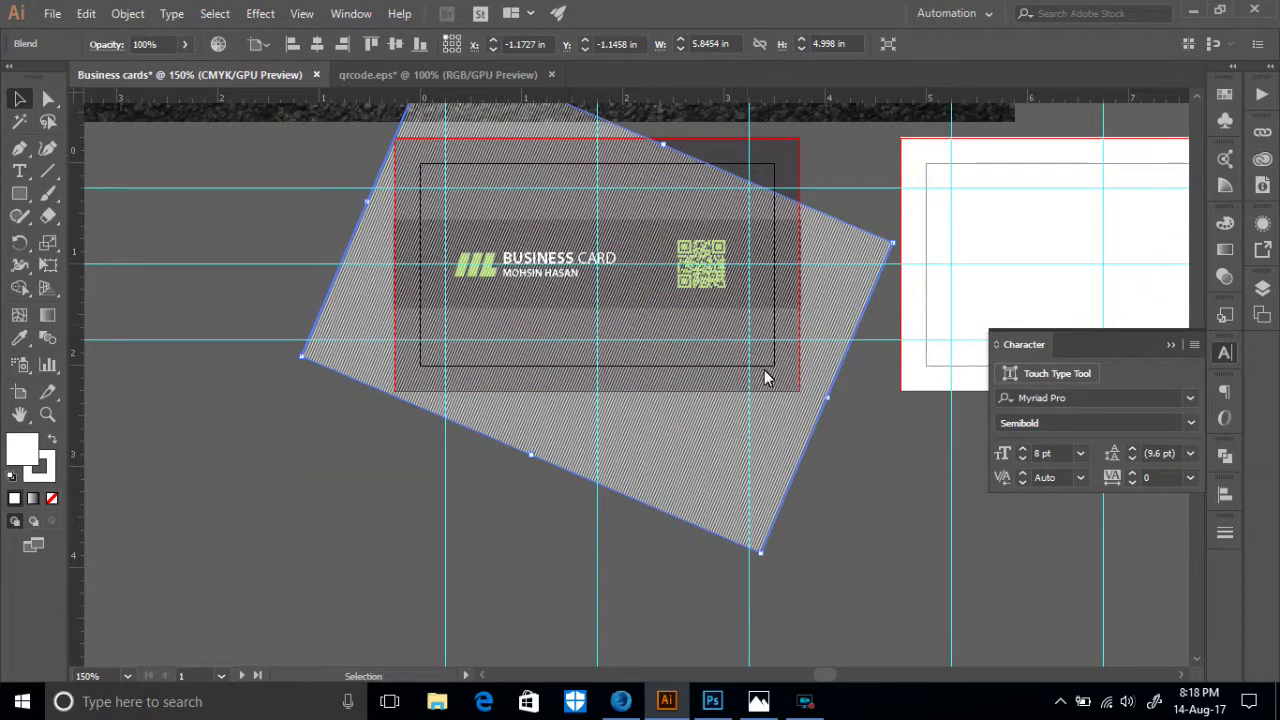
left_click_drag(798, 430, 790, 424)
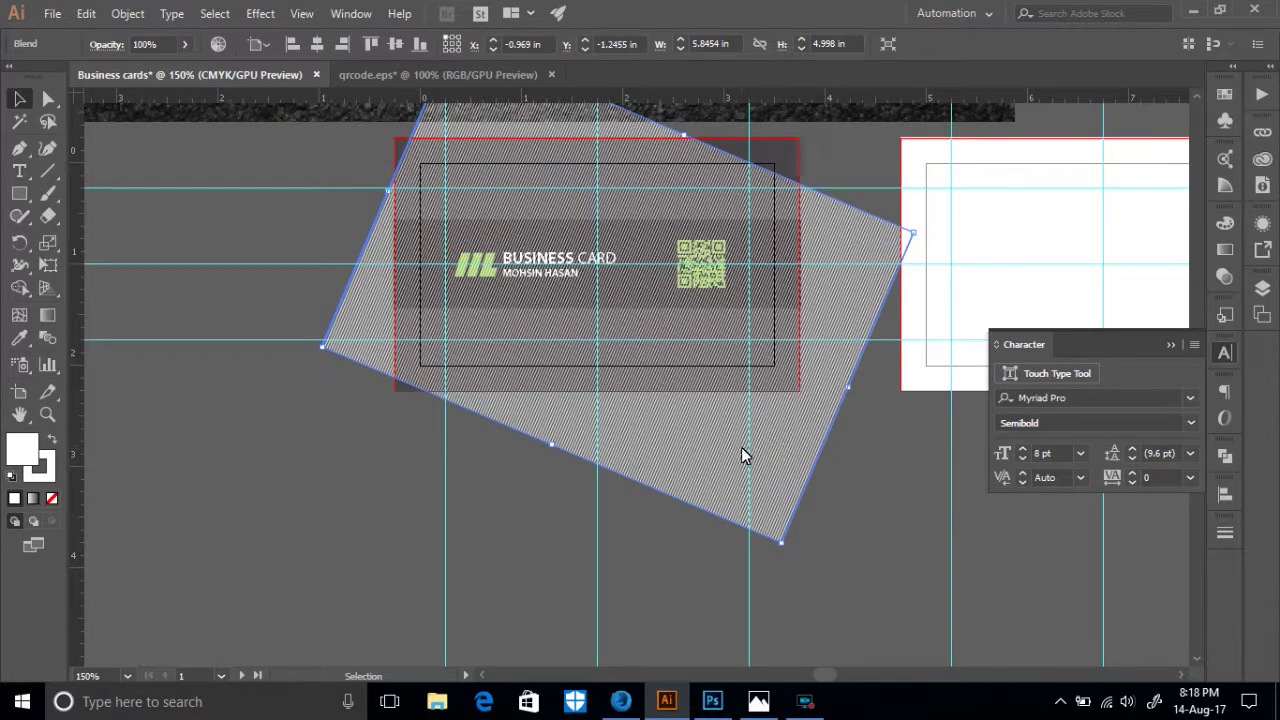
scroll(784, 371, "up", 3)
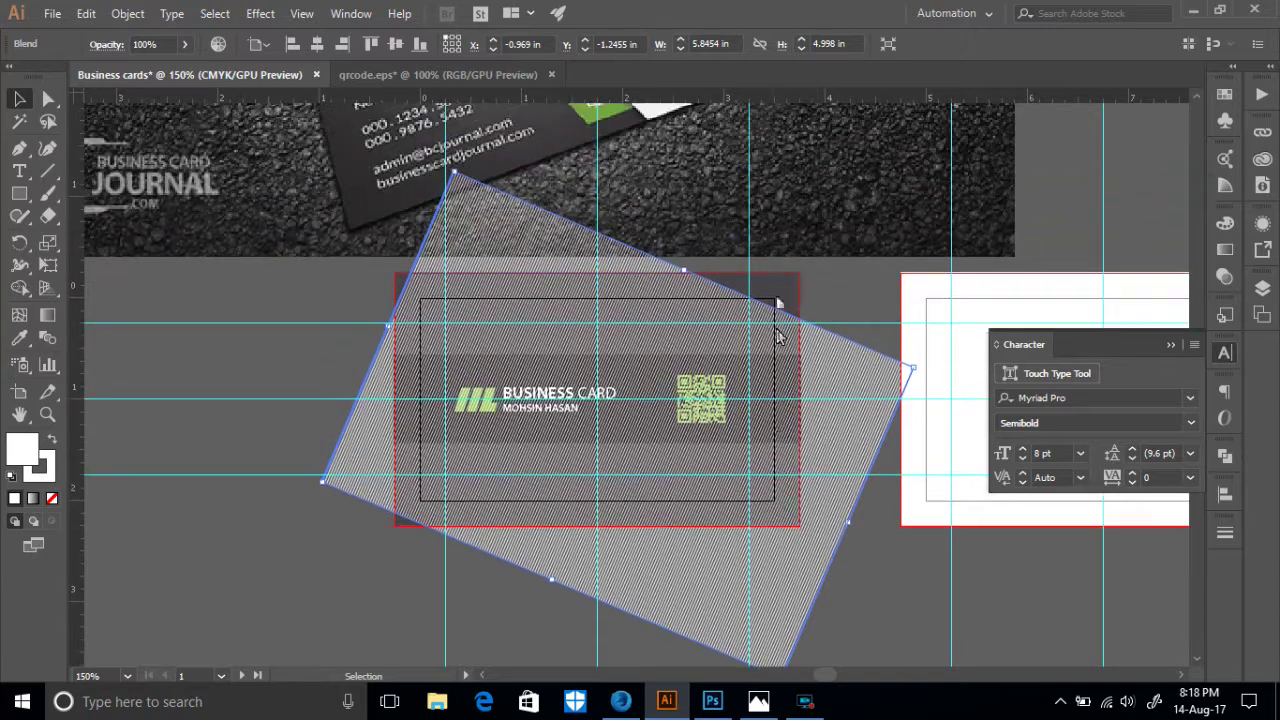
left_click_drag(685, 274, 717, 231)
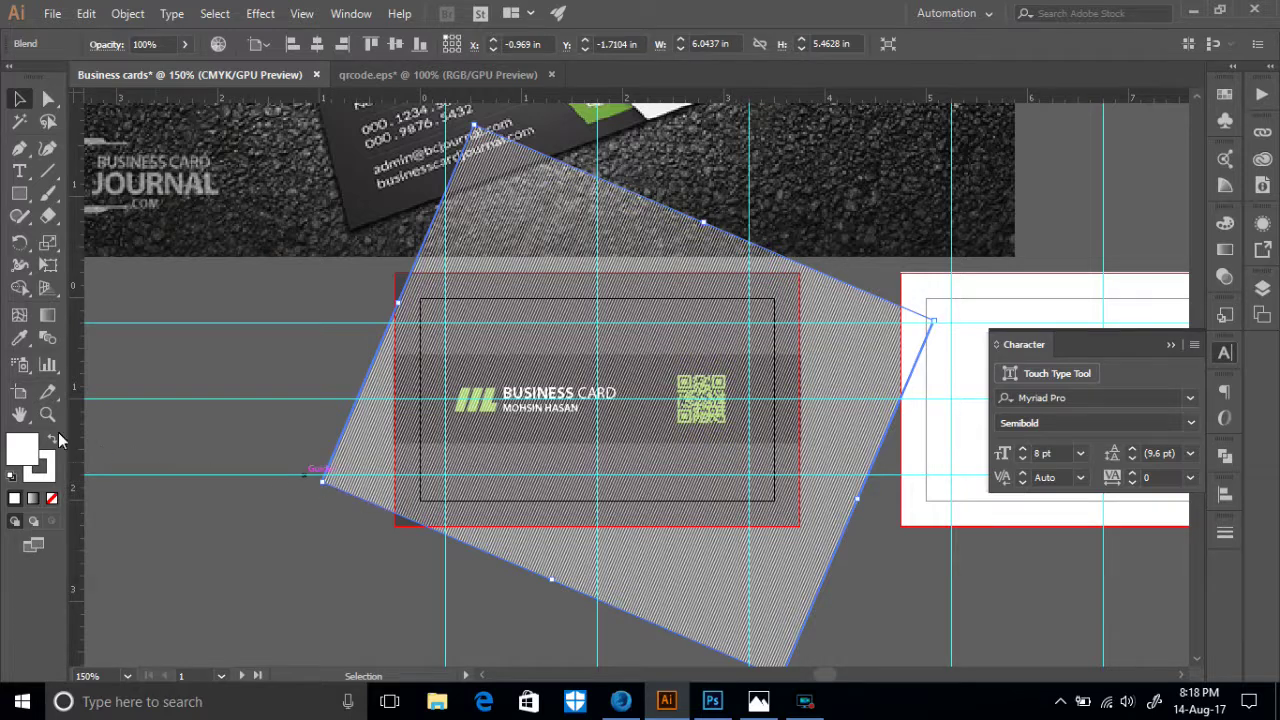
double_click(45, 339)
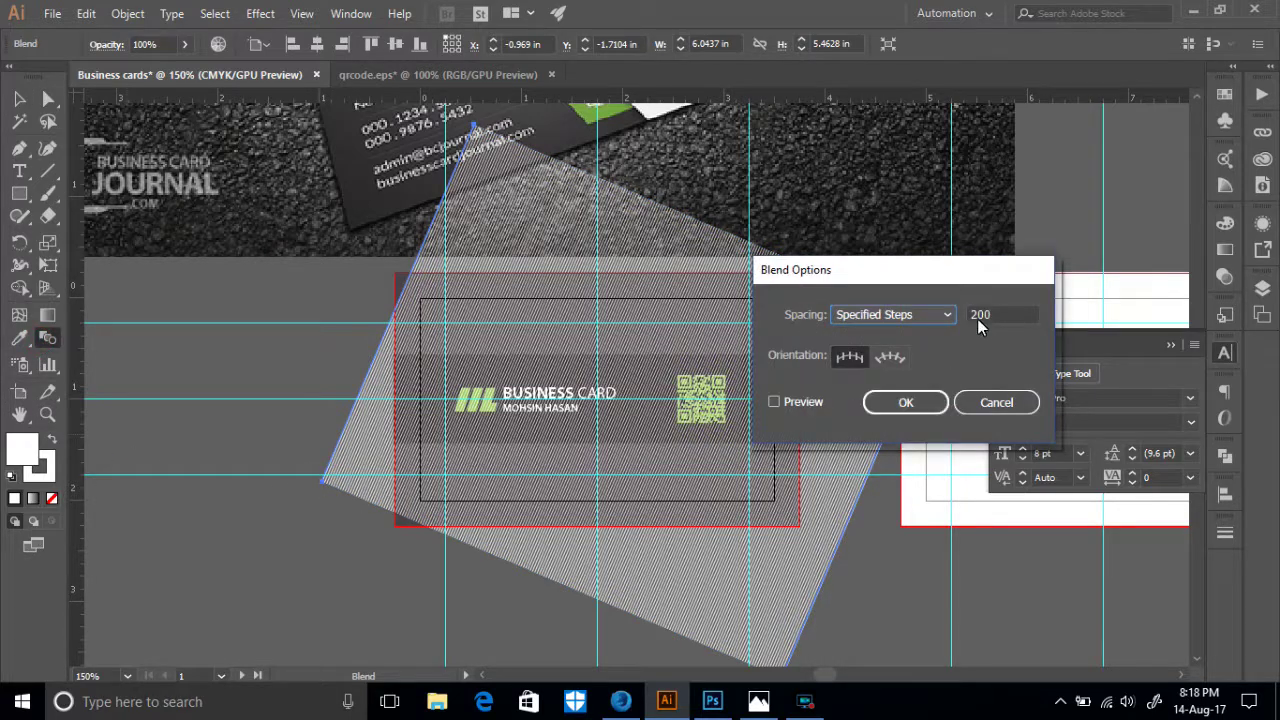
- Change the stripe blend to 170 specified steps, checking the denser lines with Preview
left_click_drag(997, 317, 975, 318)
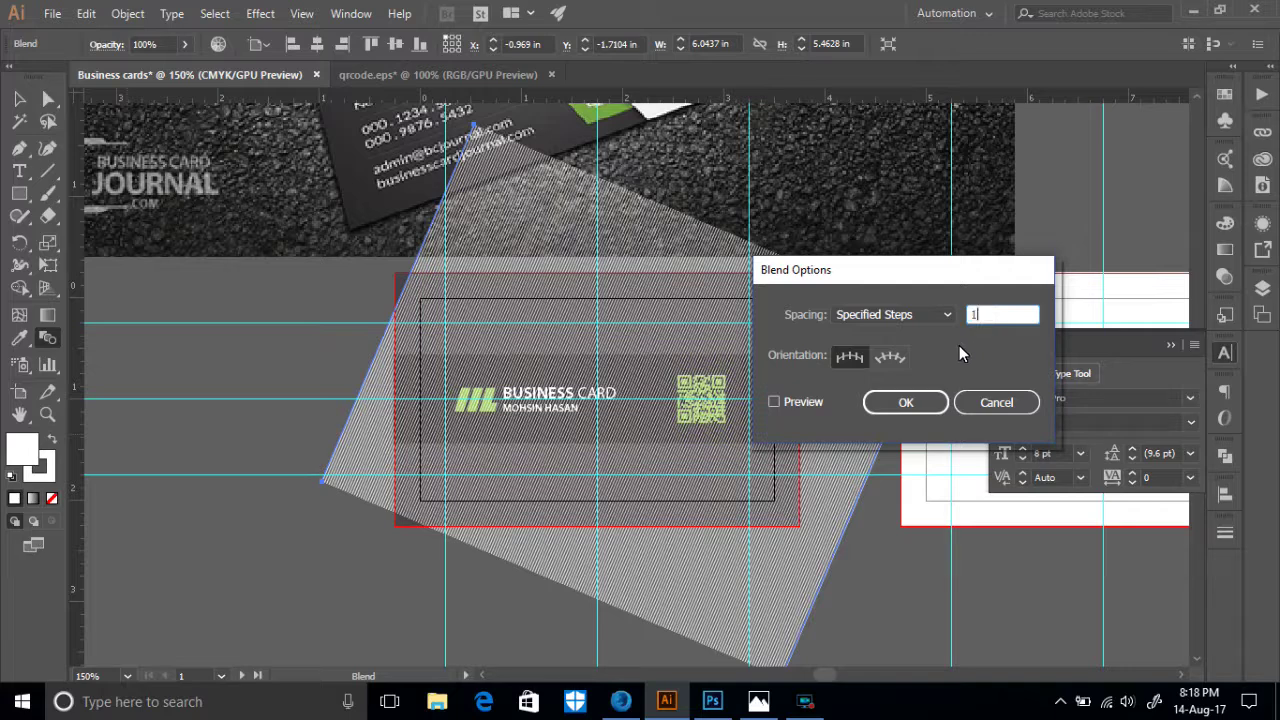
type("150")
left_click(773, 404)
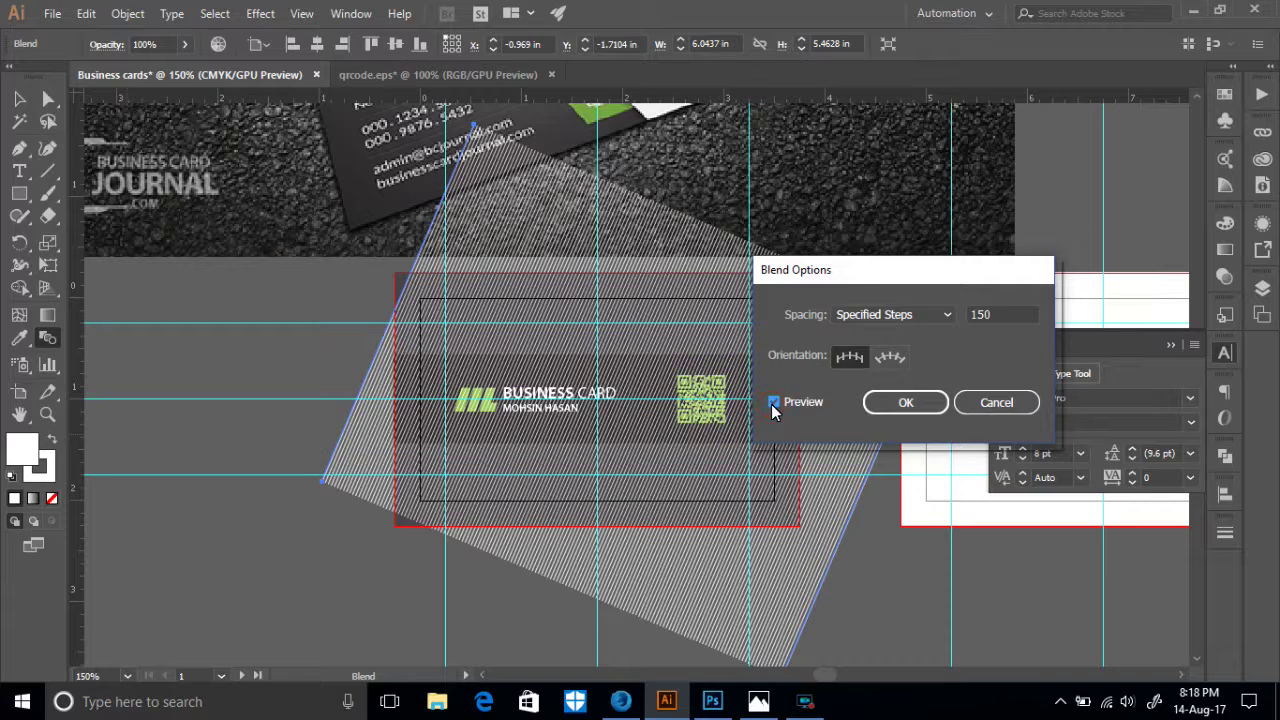
left_click(996, 314)
left_click(779, 402)
left_click(773, 403)
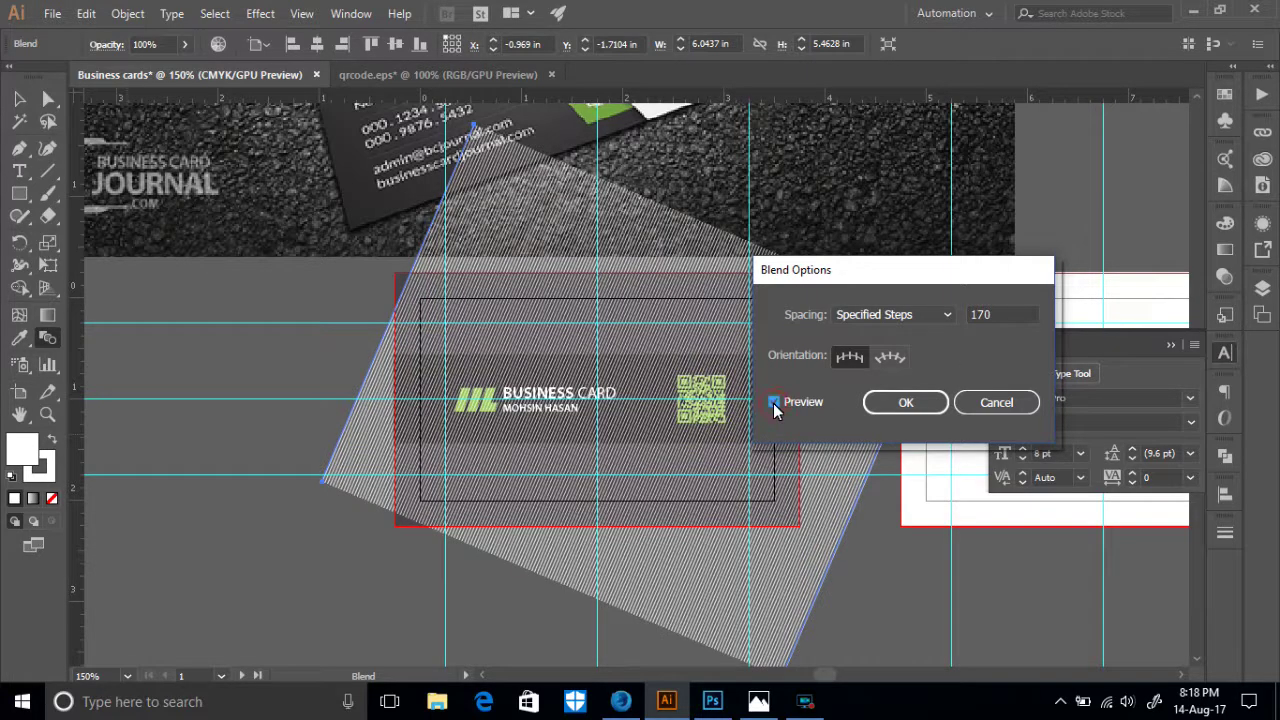
left_click(773, 403)
left_click(773, 403)
left_click(903, 401)
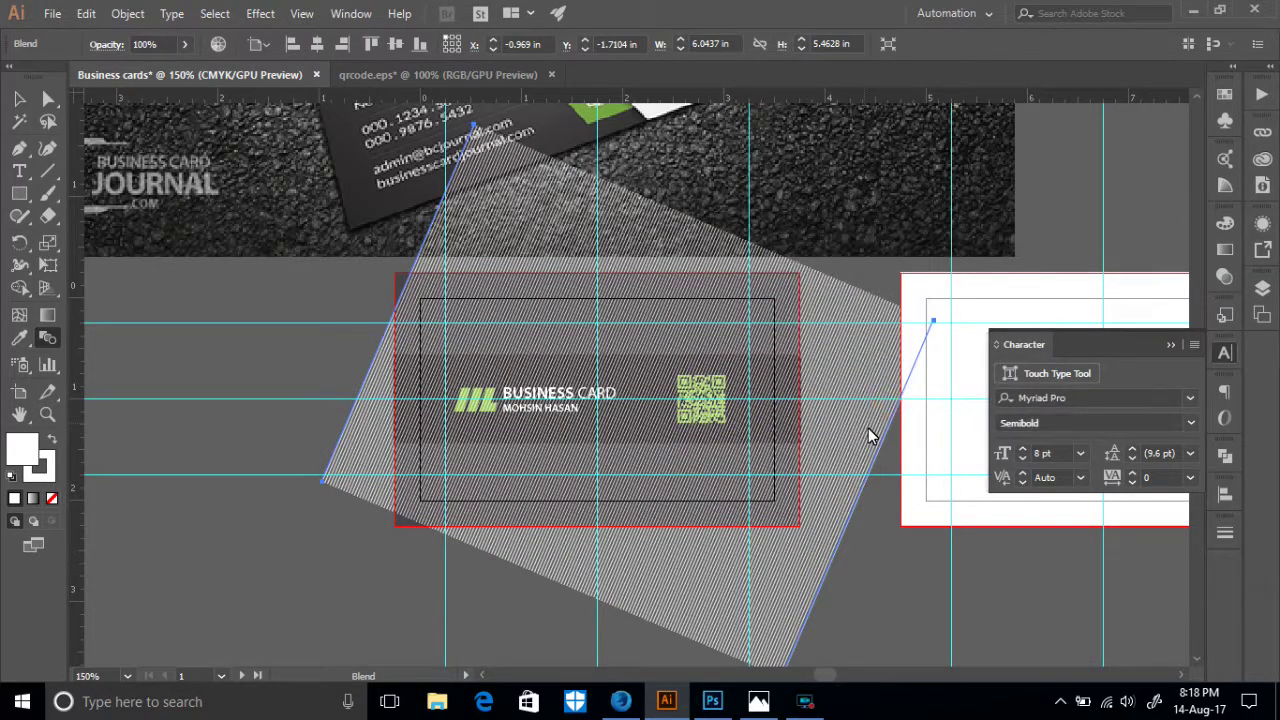
- Shift the stripe blend slightly left and down so it covers the entire front card
scroll(870, 456, "down", 2)
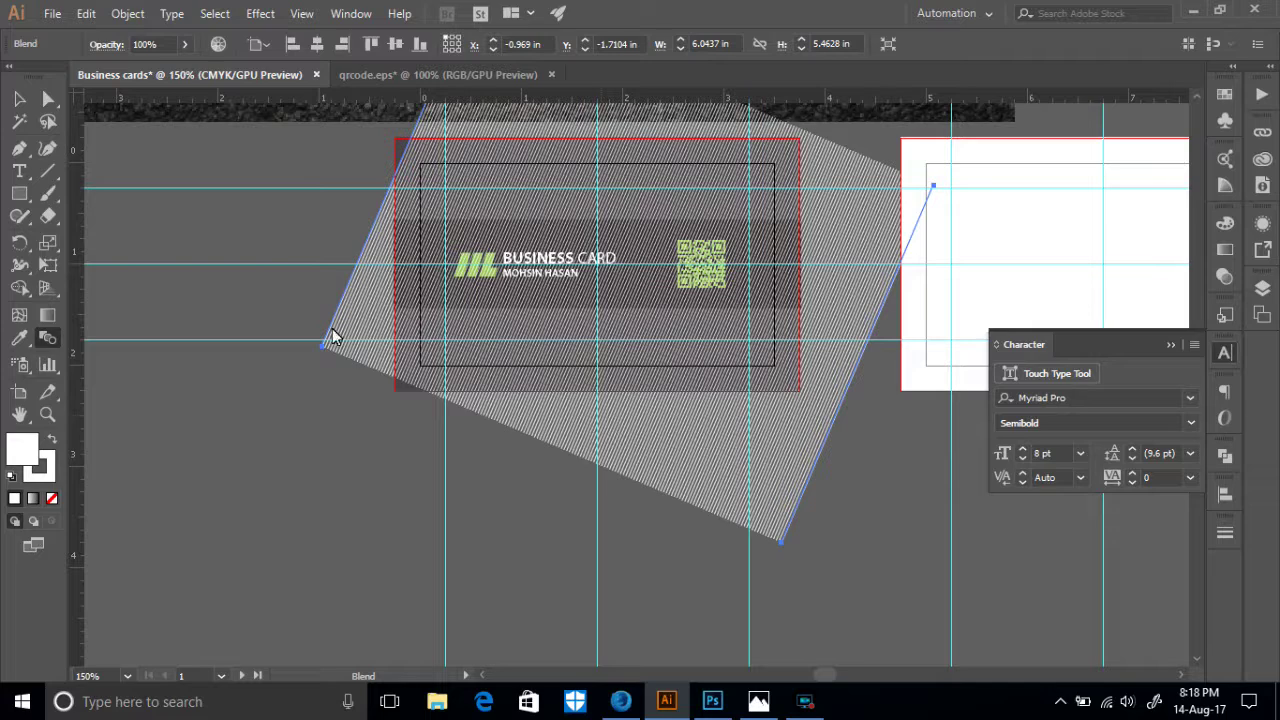
left_click(19, 98)
left_click(340, 455)
left_click(520, 423)
scroll(549, 110, "up", 2)
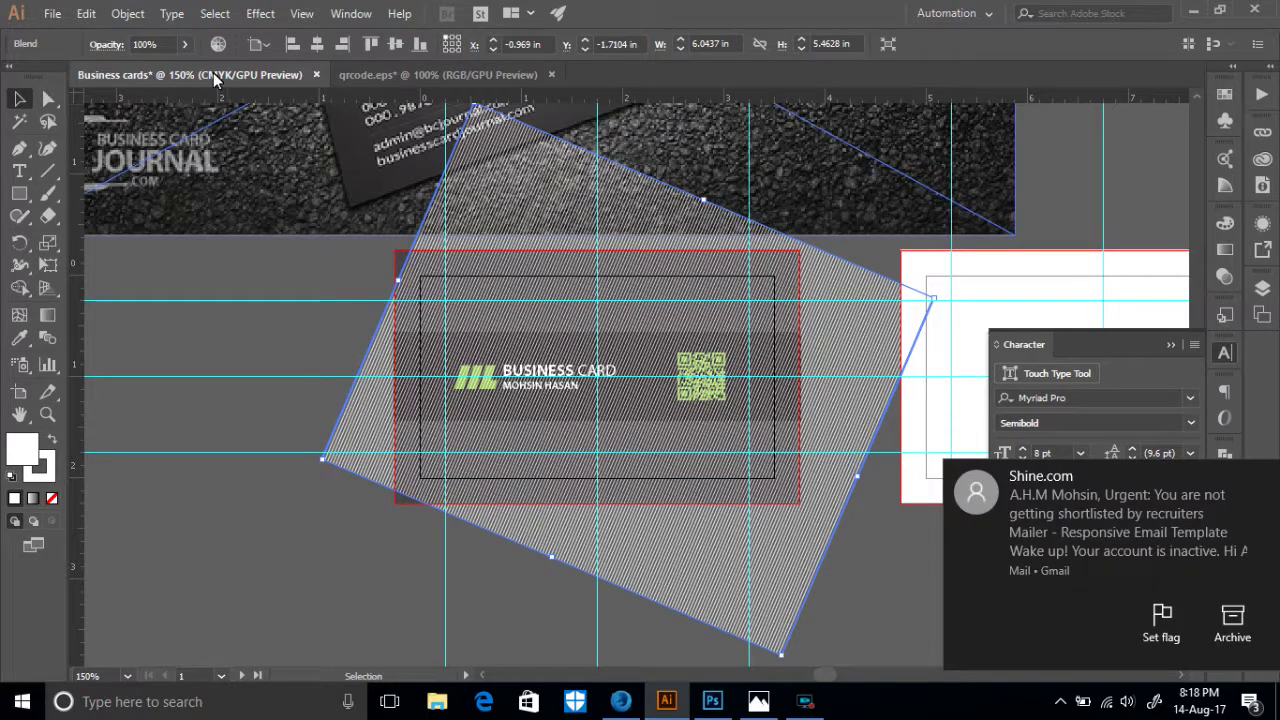
scroll(286, 513, "down", 1)
left_click(277, 513)
scroll(466, 449, "down", 3)
left_click_drag(661, 458, 630, 480)
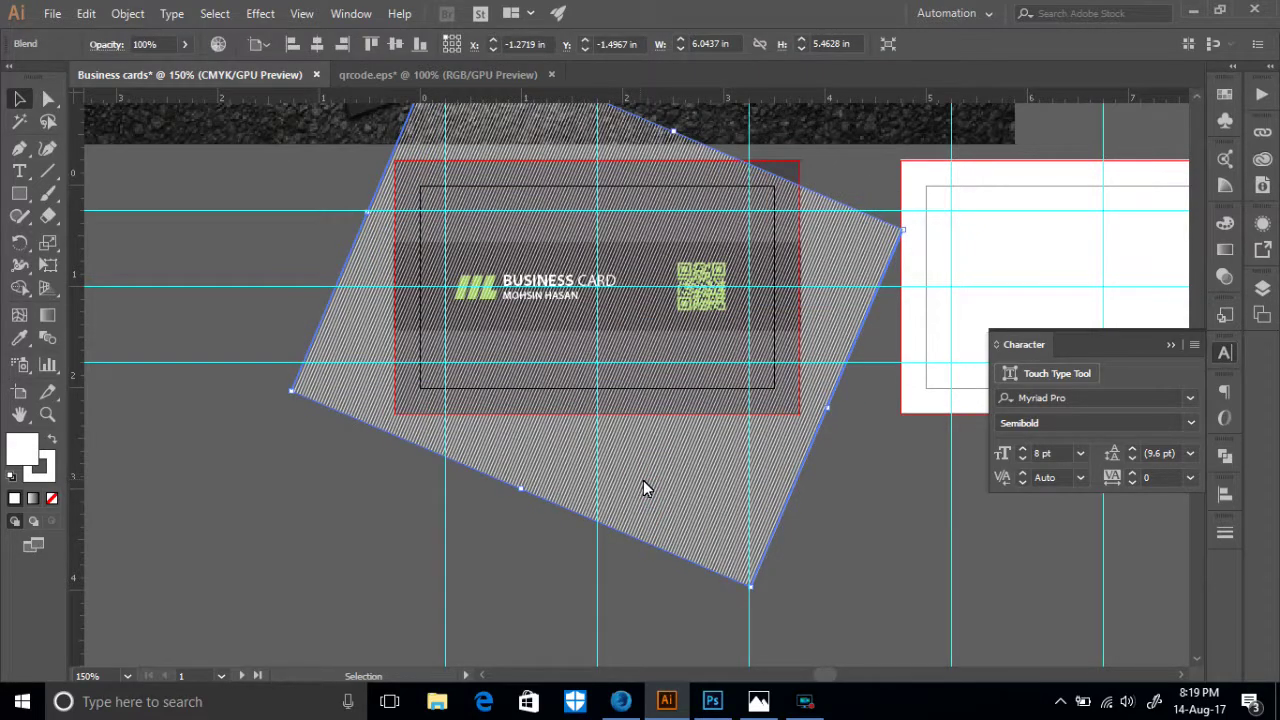
key("ctrl+equal")
key("ctrl+equal")
key("ctrl+equal")
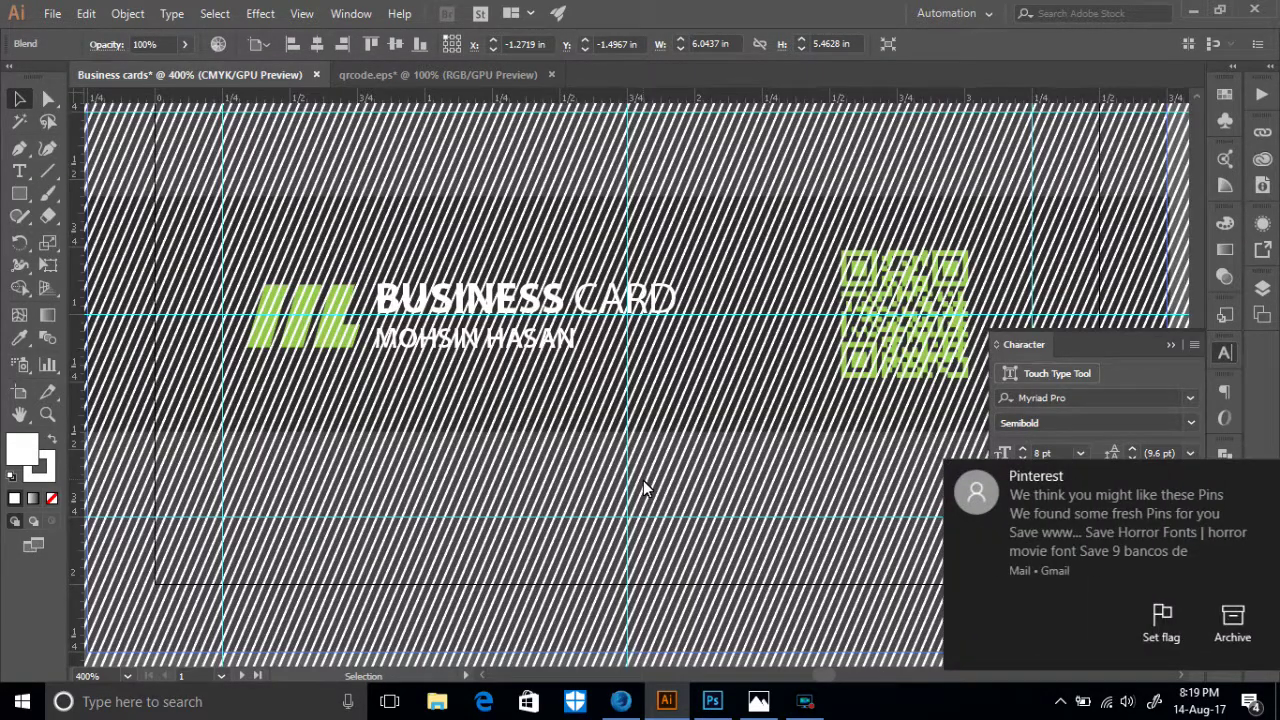
left_click(644, 476)
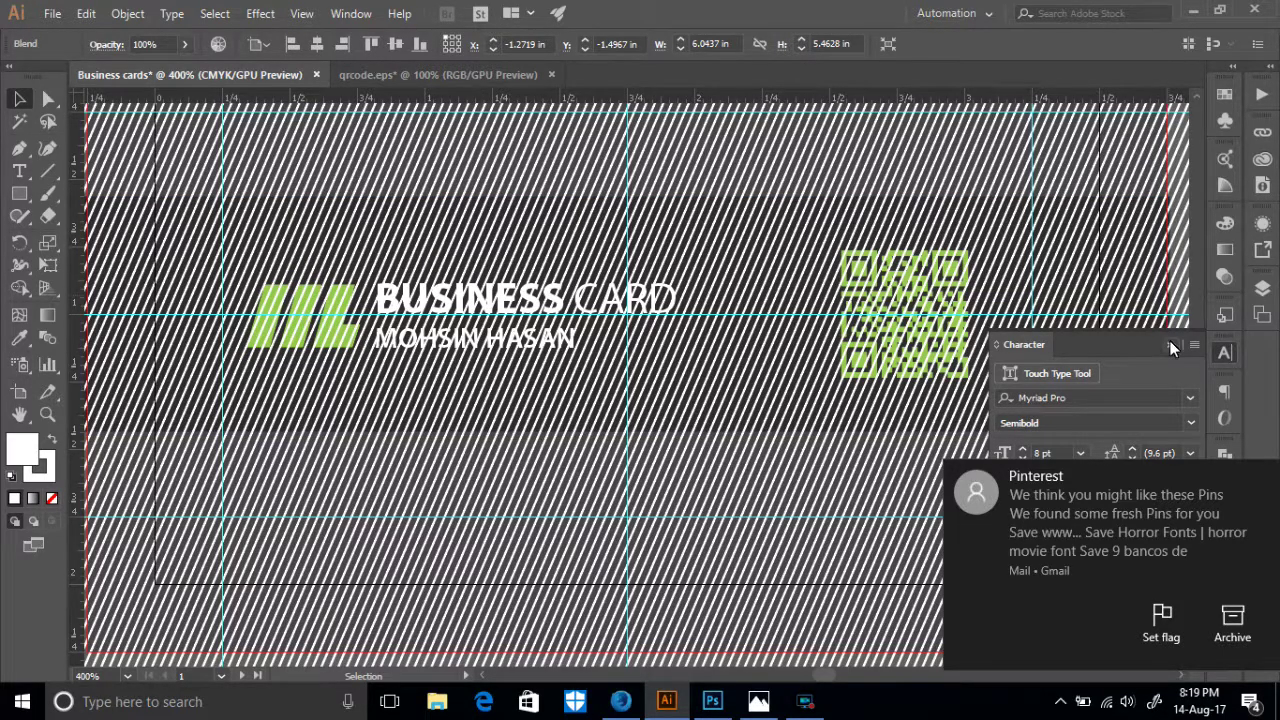
left_click(351, 13)
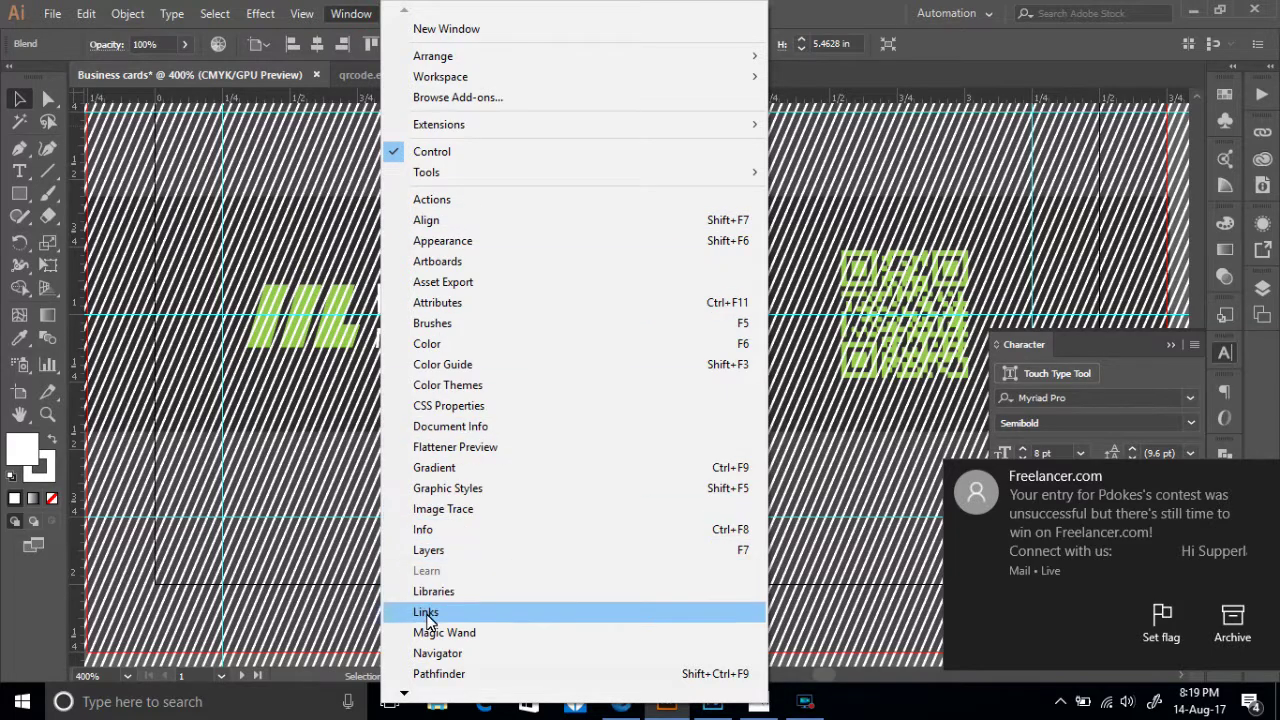
- Try a 0.25 pt stroke in the Stroke panel, then keep the stripes at 0.5 pt
left_click(404, 692)
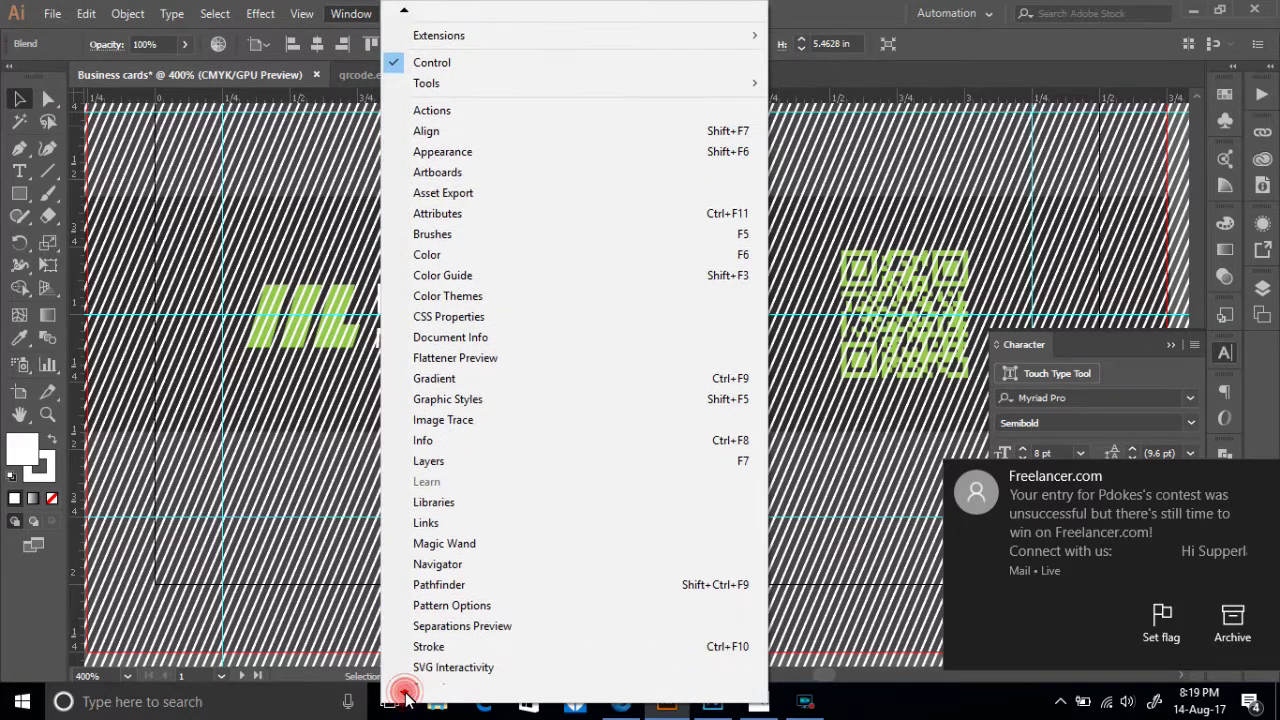
left_click(432, 565)
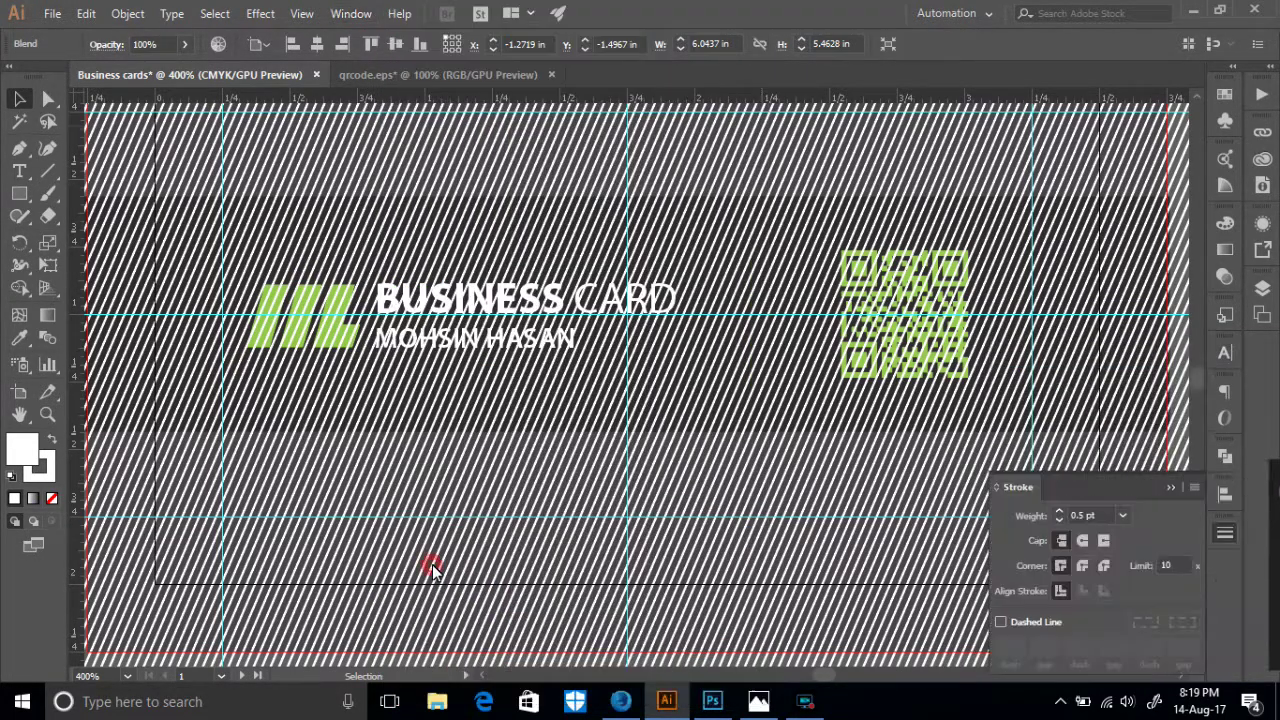
left_click(1060, 520)
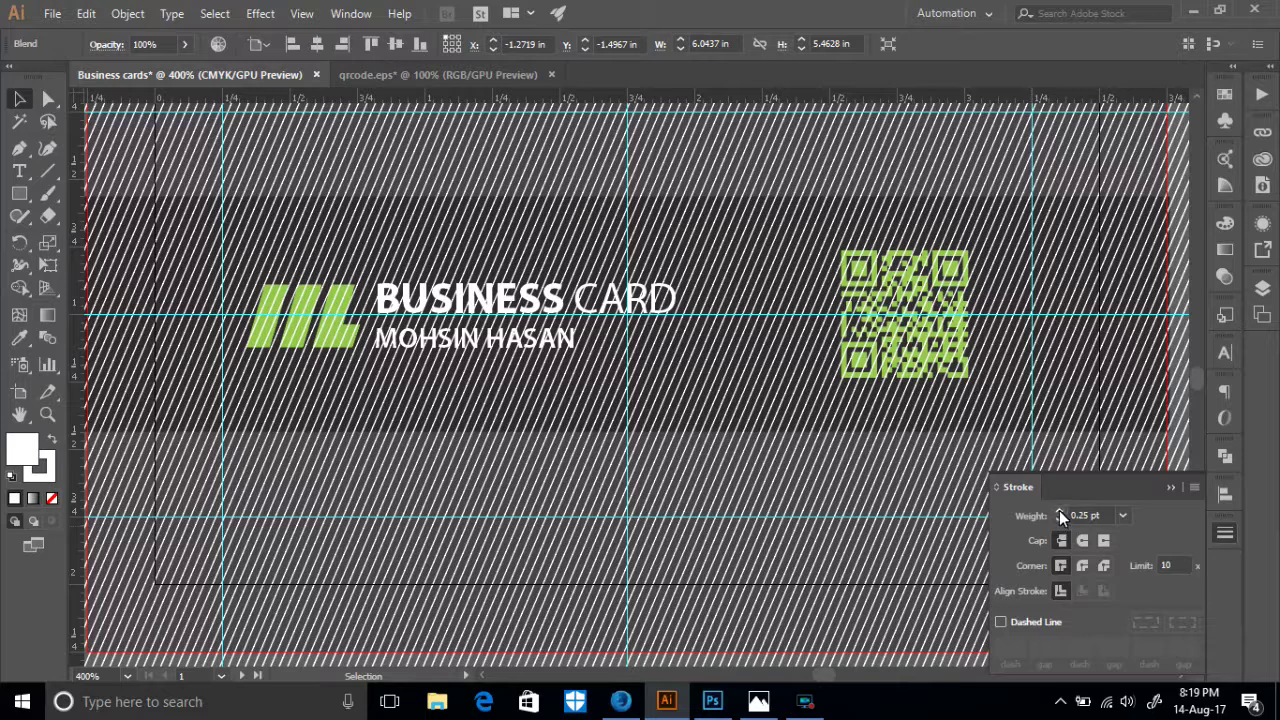
left_click(1060, 512)
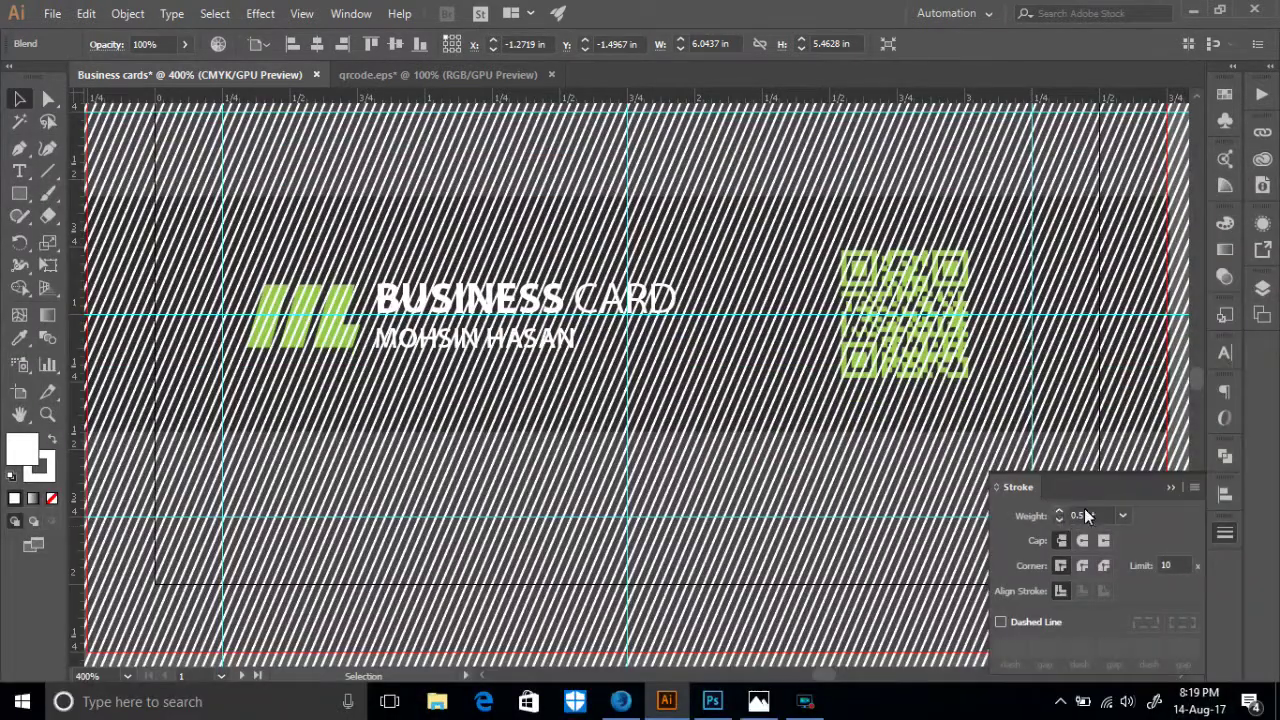
- Lower the stripe blend's opacity to 13% in the Transparency panel
left_click(1225, 250)
left_click(1141, 217)
left_click(1179, 243)
left_click_drag(1119, 282, 1118, 282)
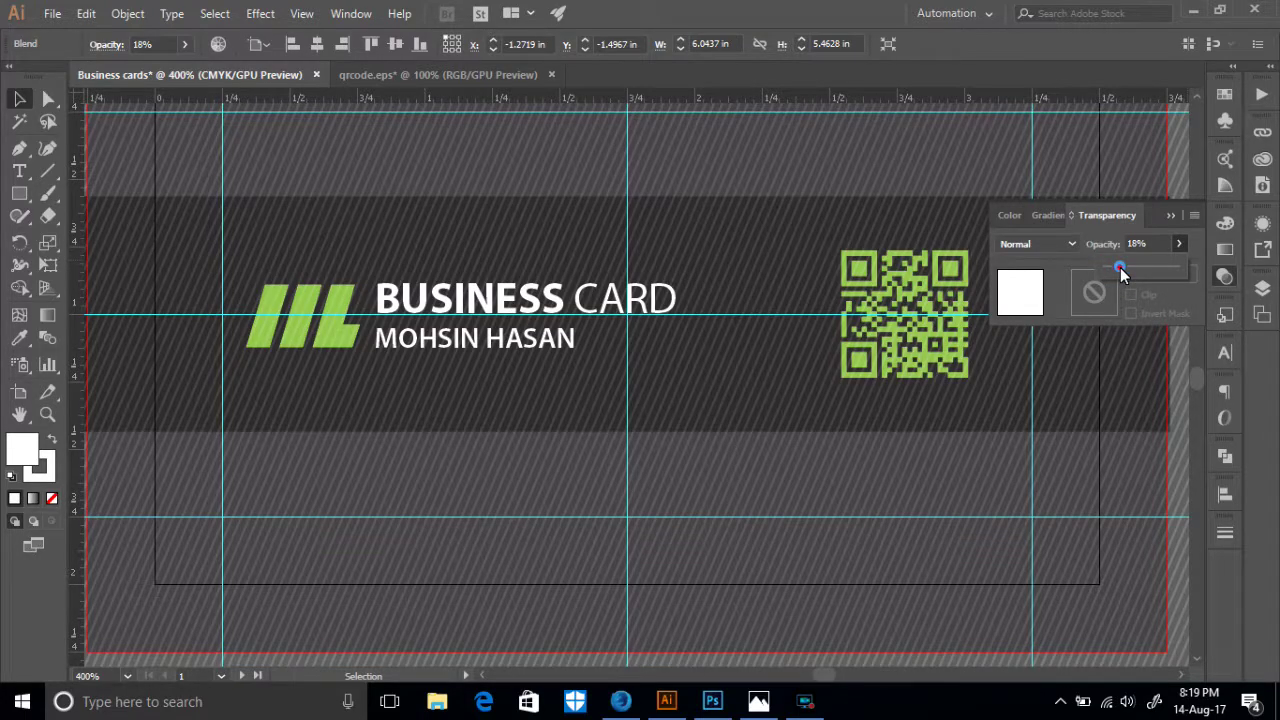
left_click(1131, 267)
left_click_drag(1128, 266, 1096, 284)
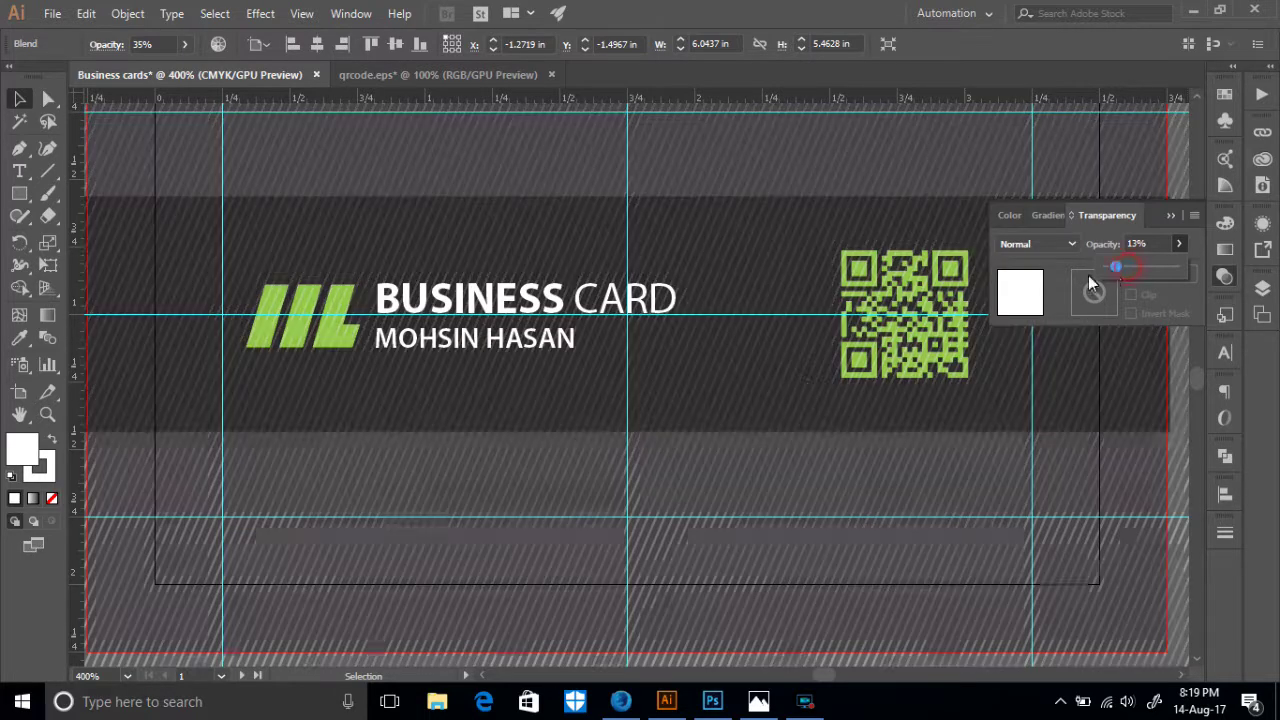
left_click(650, 437)
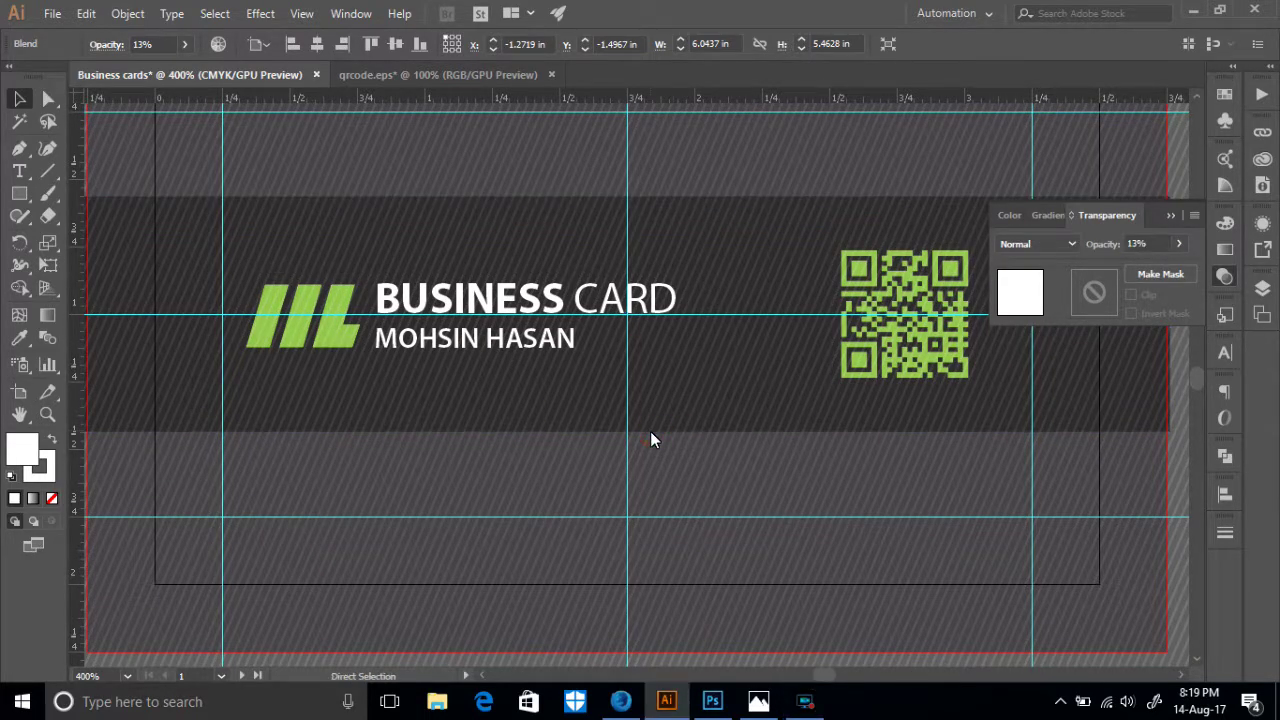
key("ctrl+1")
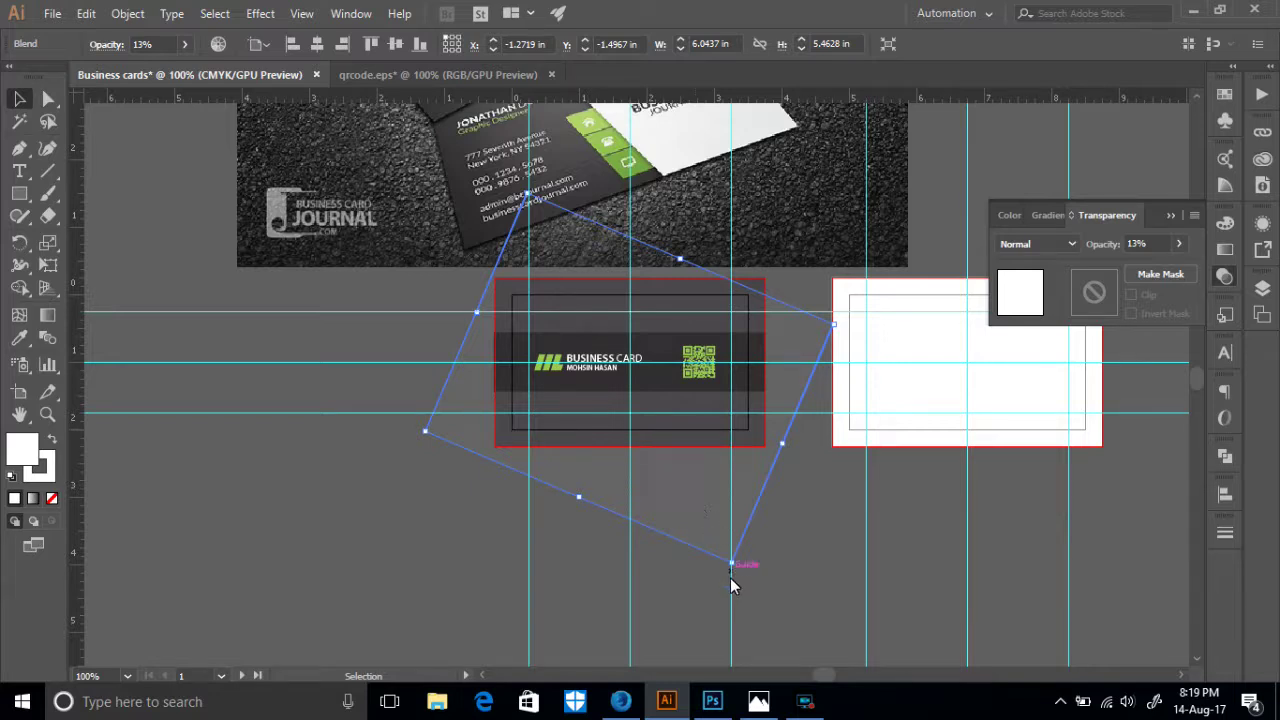
- Scale the stripe blend down from its corner handle
left_click_drag(731, 566, 730, 496)
key("a")
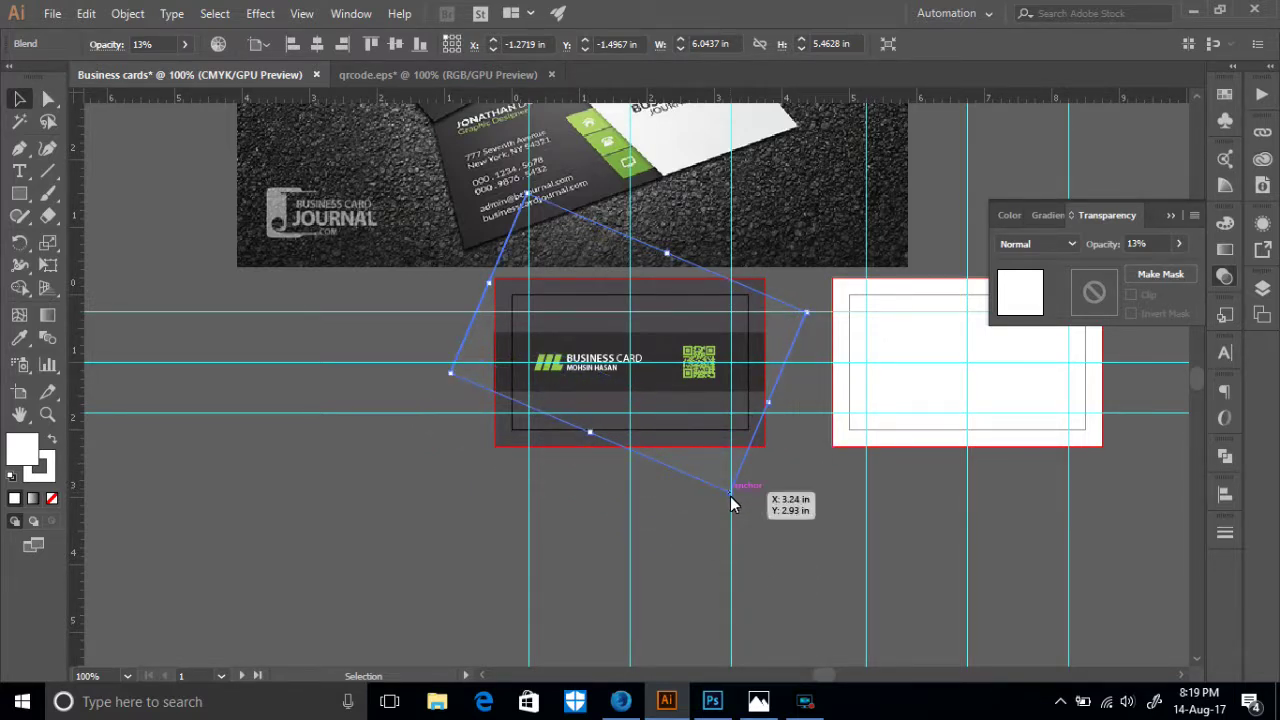
key("ctrl+plus")
key("ctrl+plus")
key("ctrl+plus")
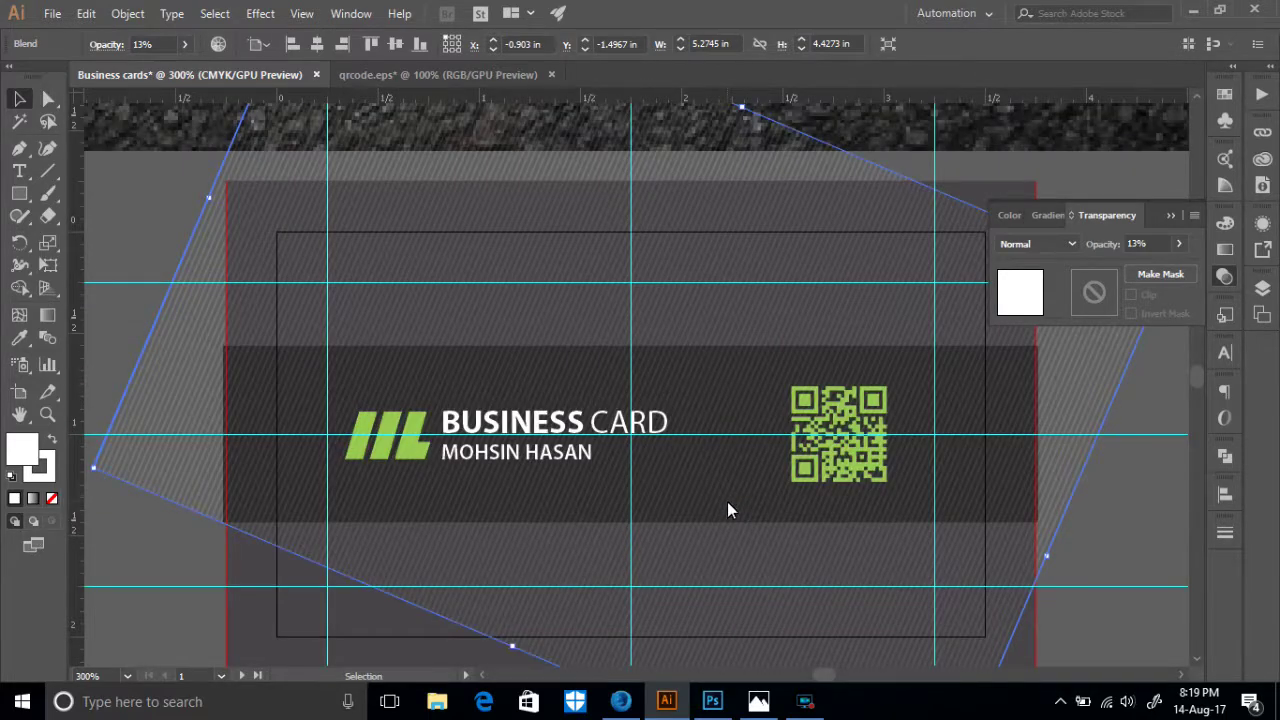
scroll(737, 498, "up", 2)
scroll(819, 481, "down", 4)
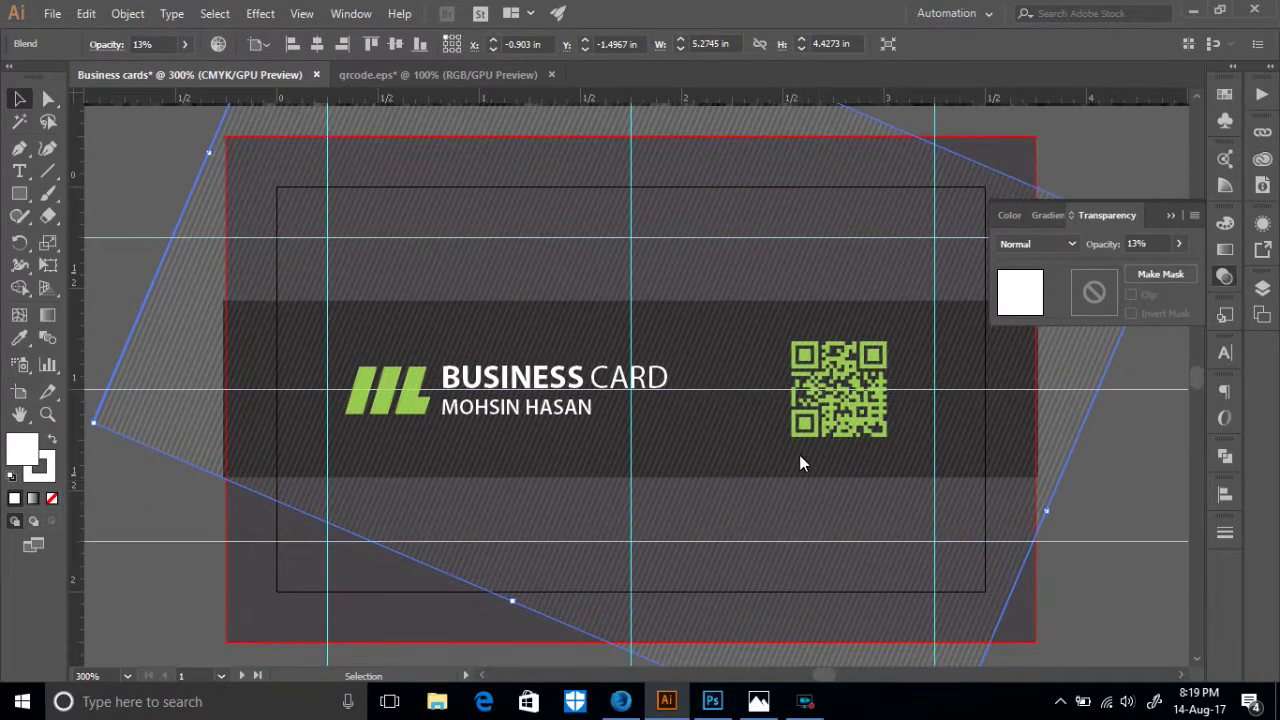
scroll(785, 463, "down", 4)
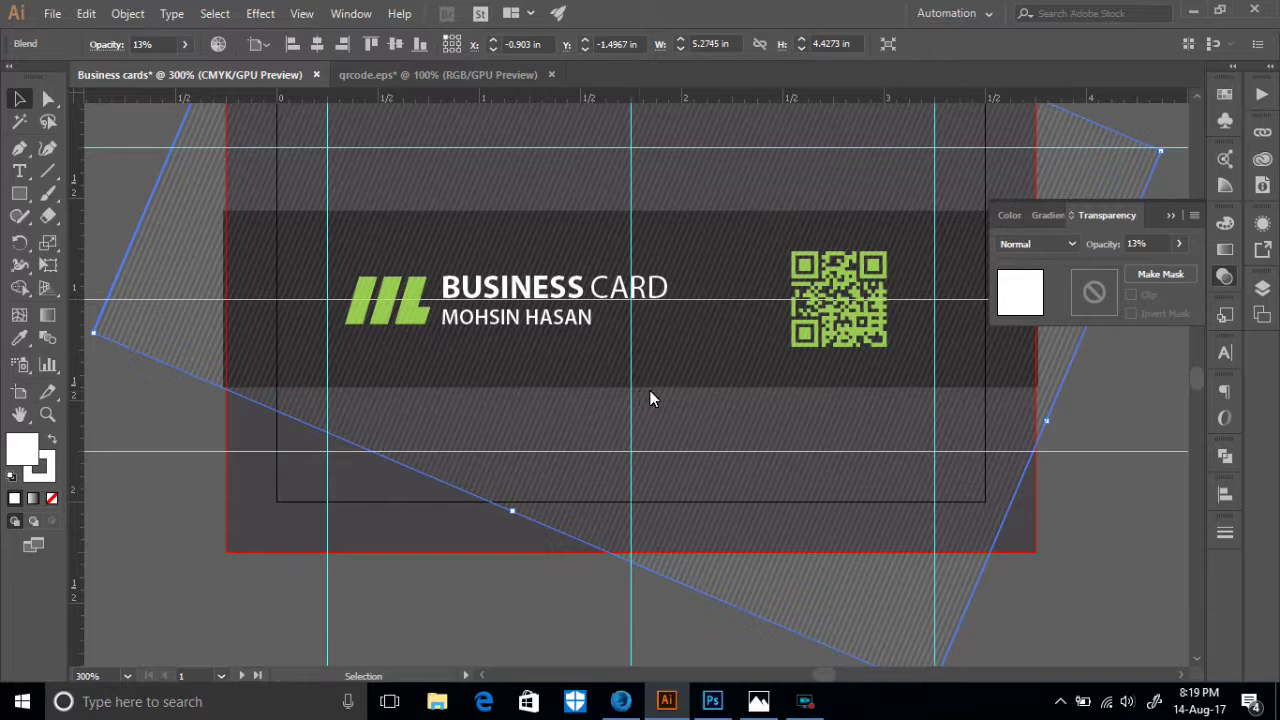
- Send the stripe blend to the back with Arrange > Send to Back
right_click(709, 414)
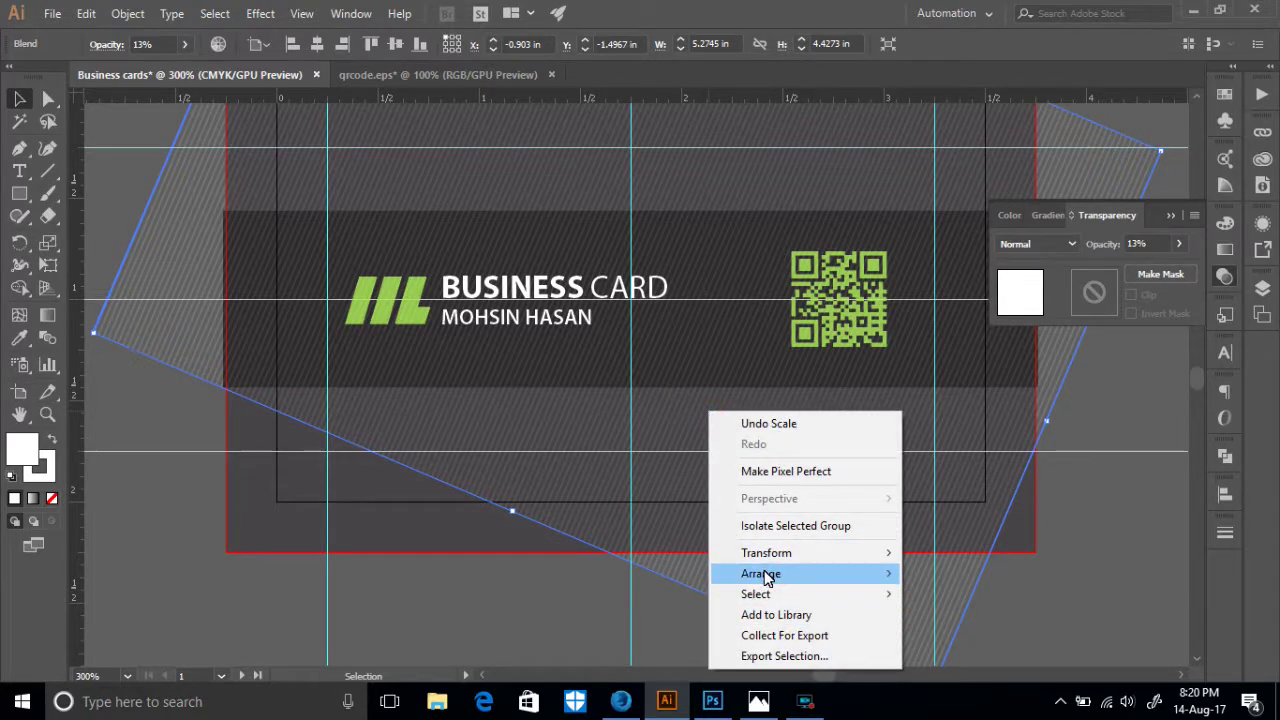
mouse_move(770, 575)
left_click(955, 634)
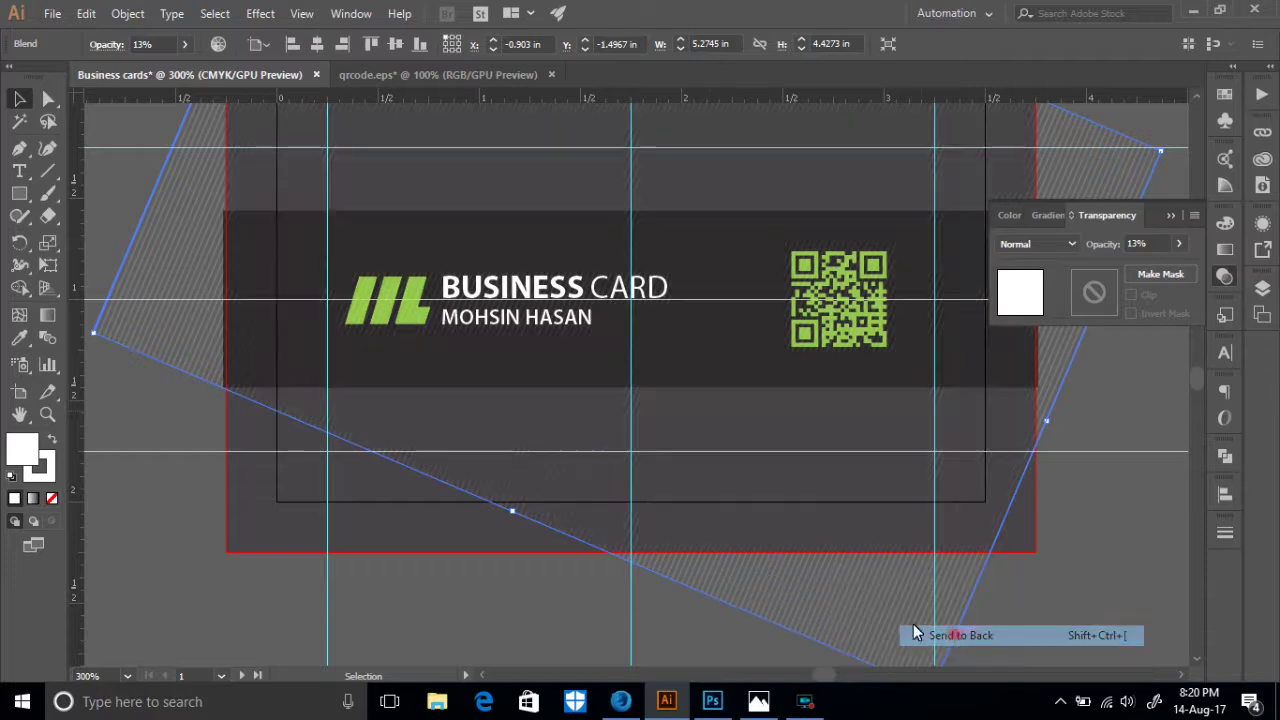
left_click(426, 590)
left_click(443, 385)
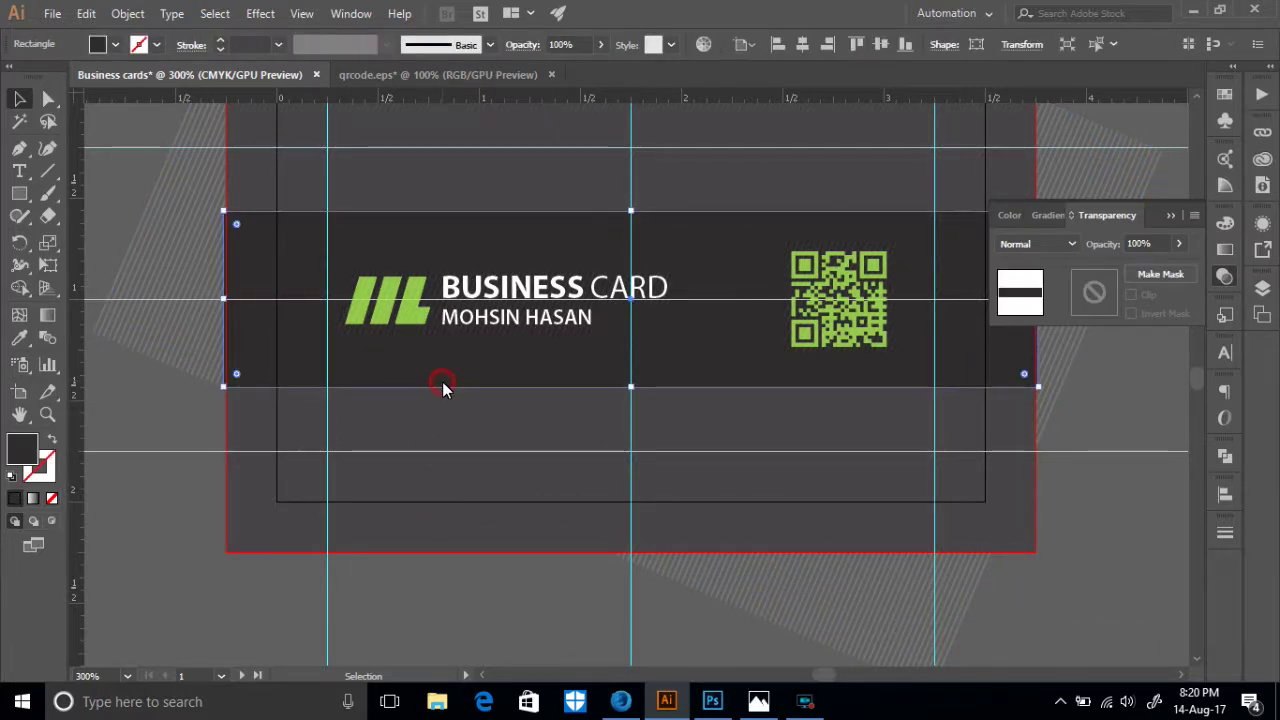
right_click(443, 385)
left_click(200, 552)
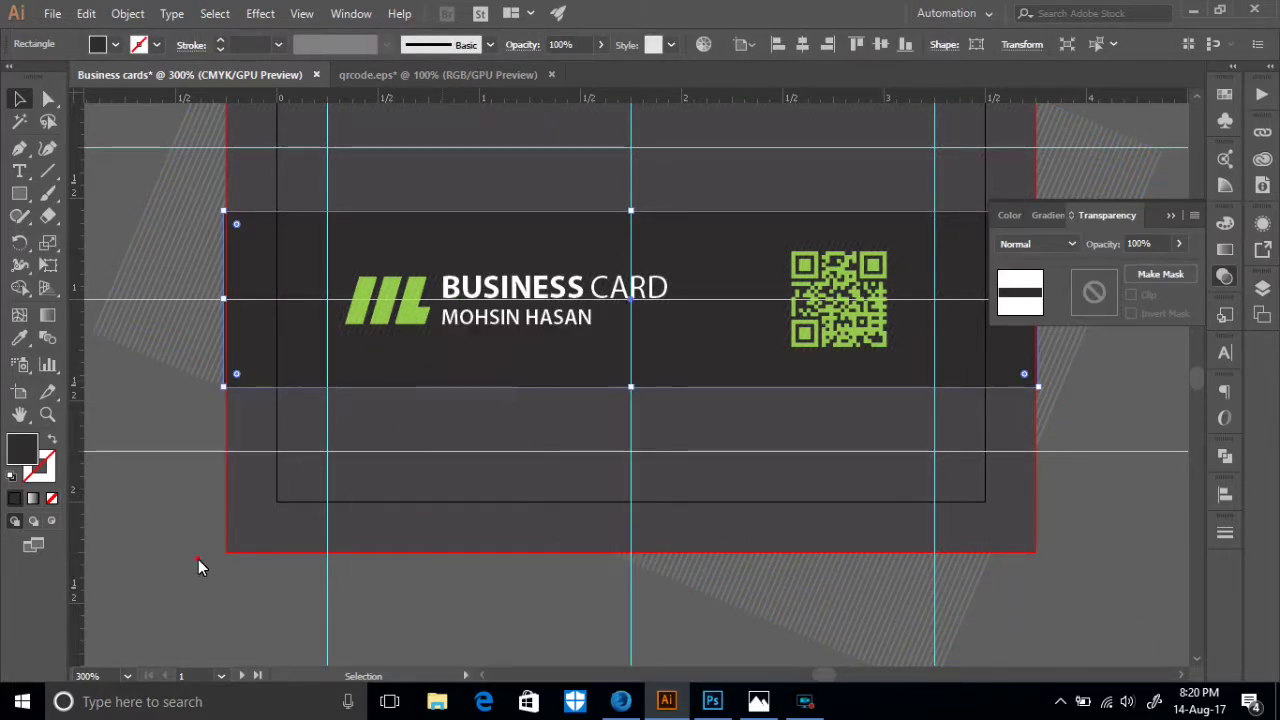
left_click(198, 559)
- Send the dark card rectangle and the full background rectangle to the back
left_click(434, 378)
right_click(434, 378)
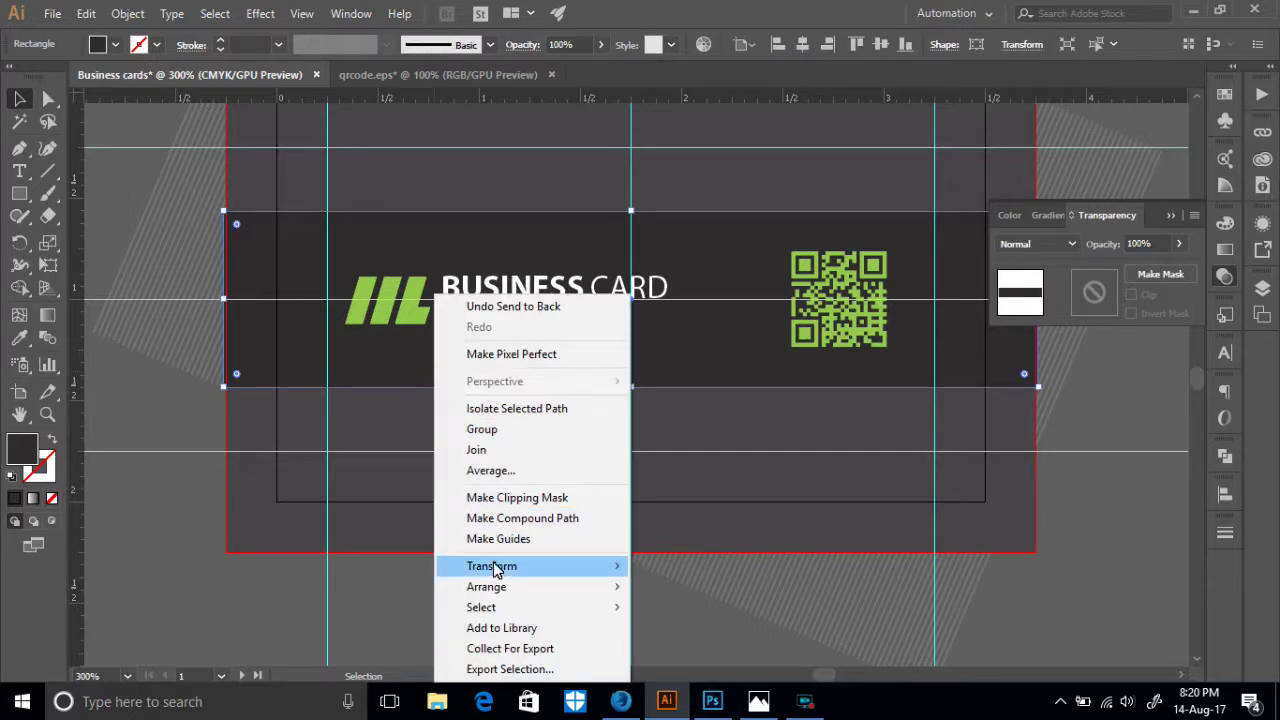
mouse_move(501, 589)
left_click(689, 648)
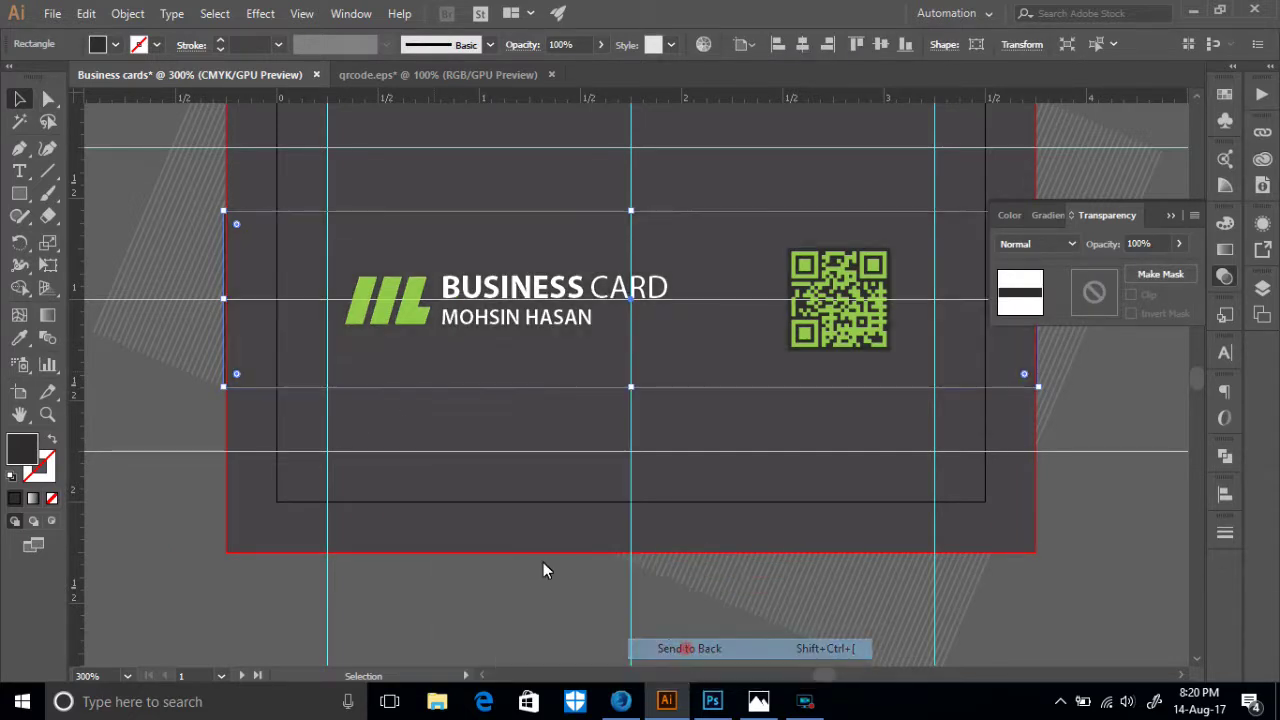
left_click(456, 441)
right_click(456, 441)
mouse_move(551, 337)
left_click(693, 400)
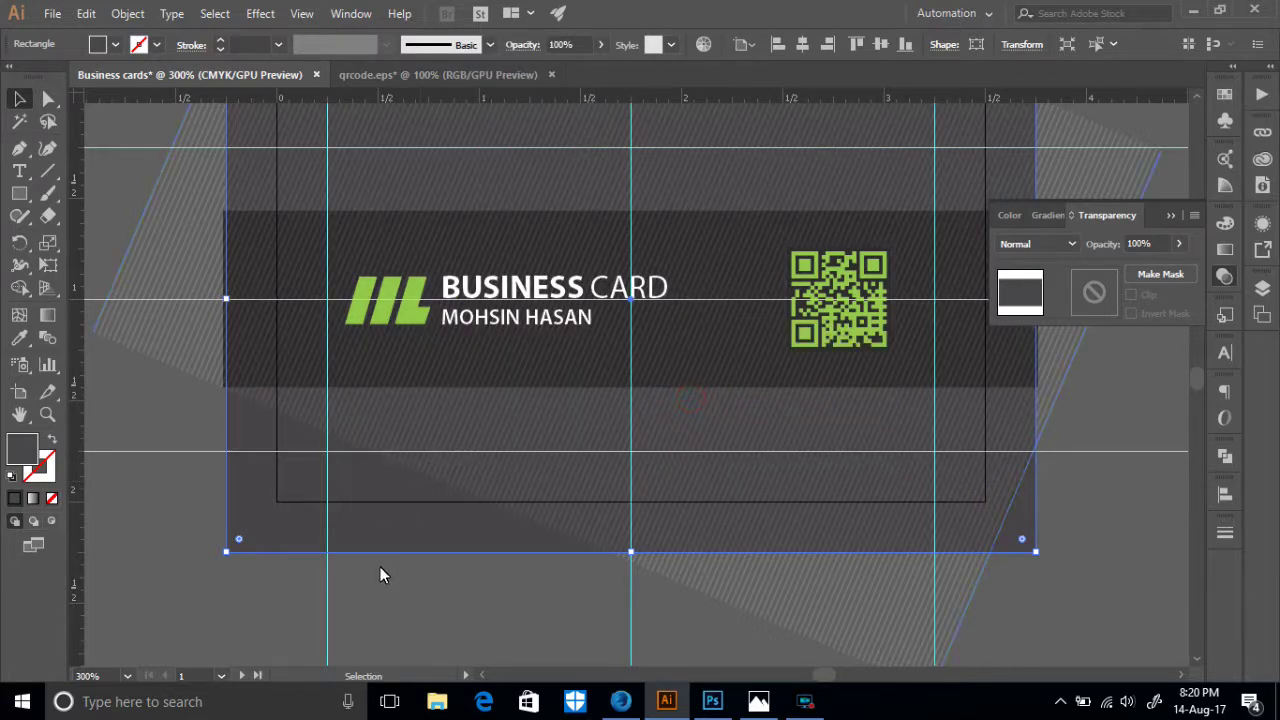
scroll(393, 586, "up", 1)
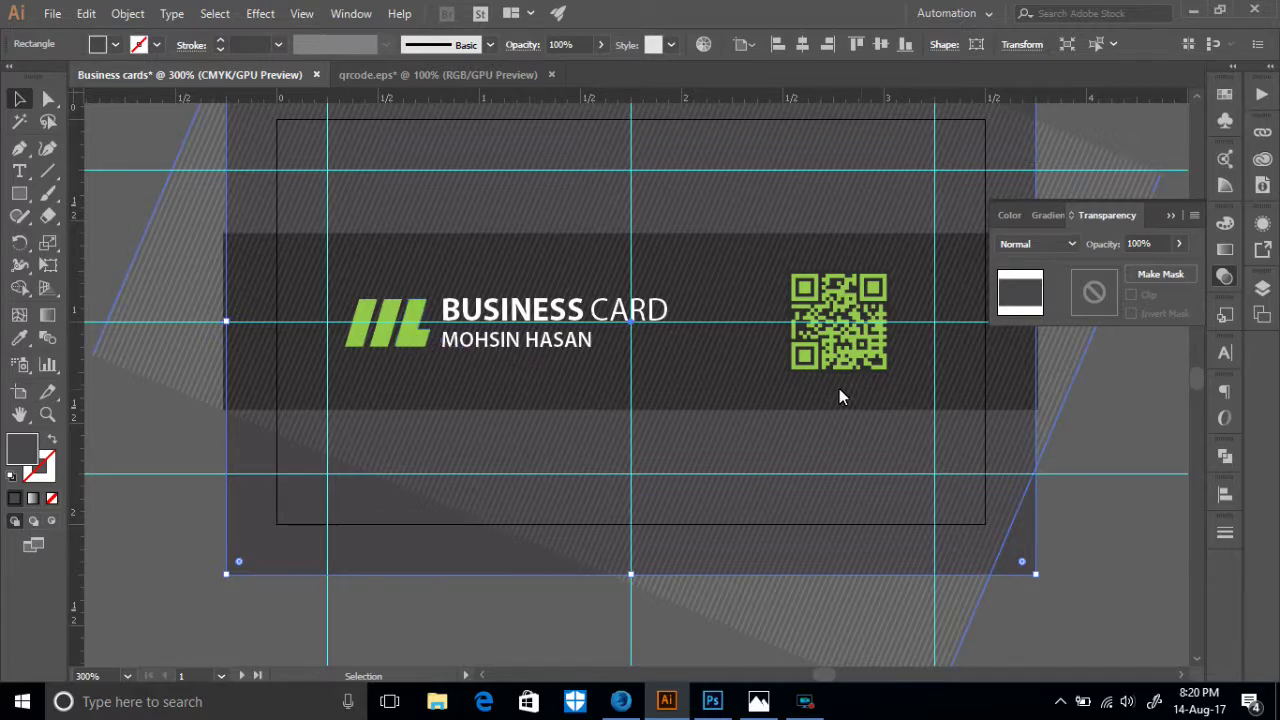
- Click through the front card's shapes to identify the dark band object
key("ctrl+shift+a")
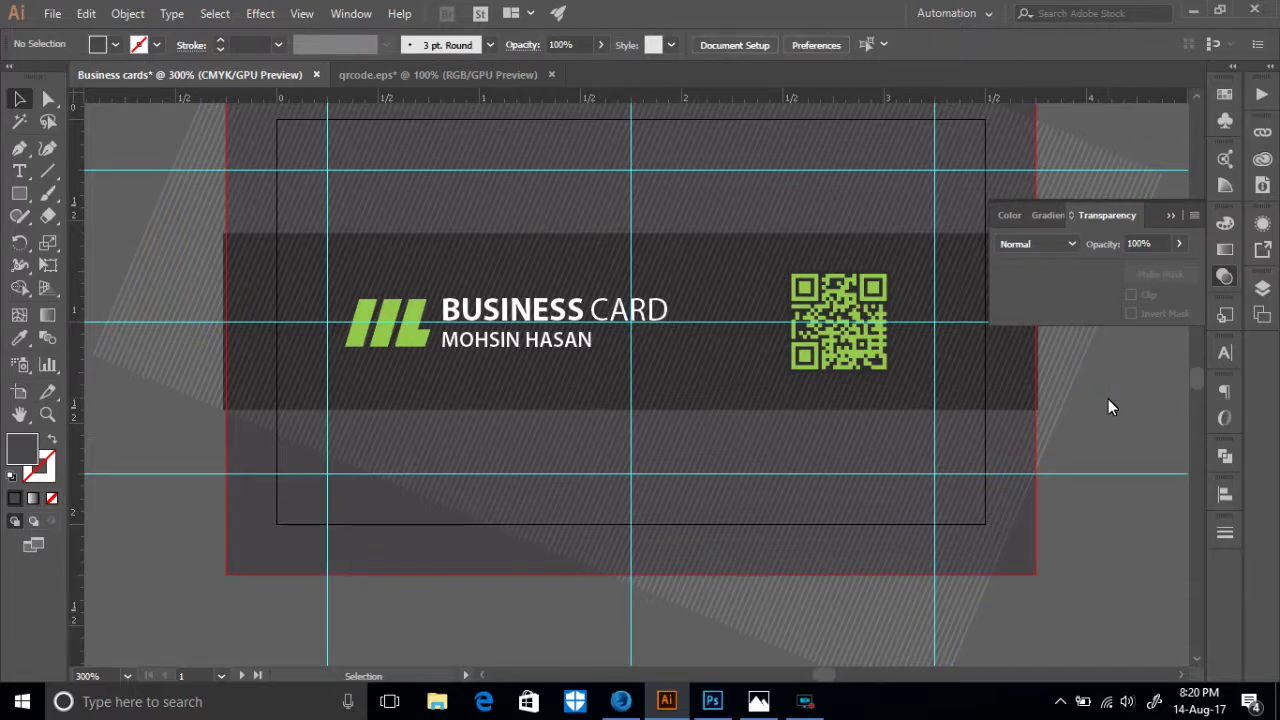
scroll(1117, 397, "up", 5)
left_click(1148, 499)
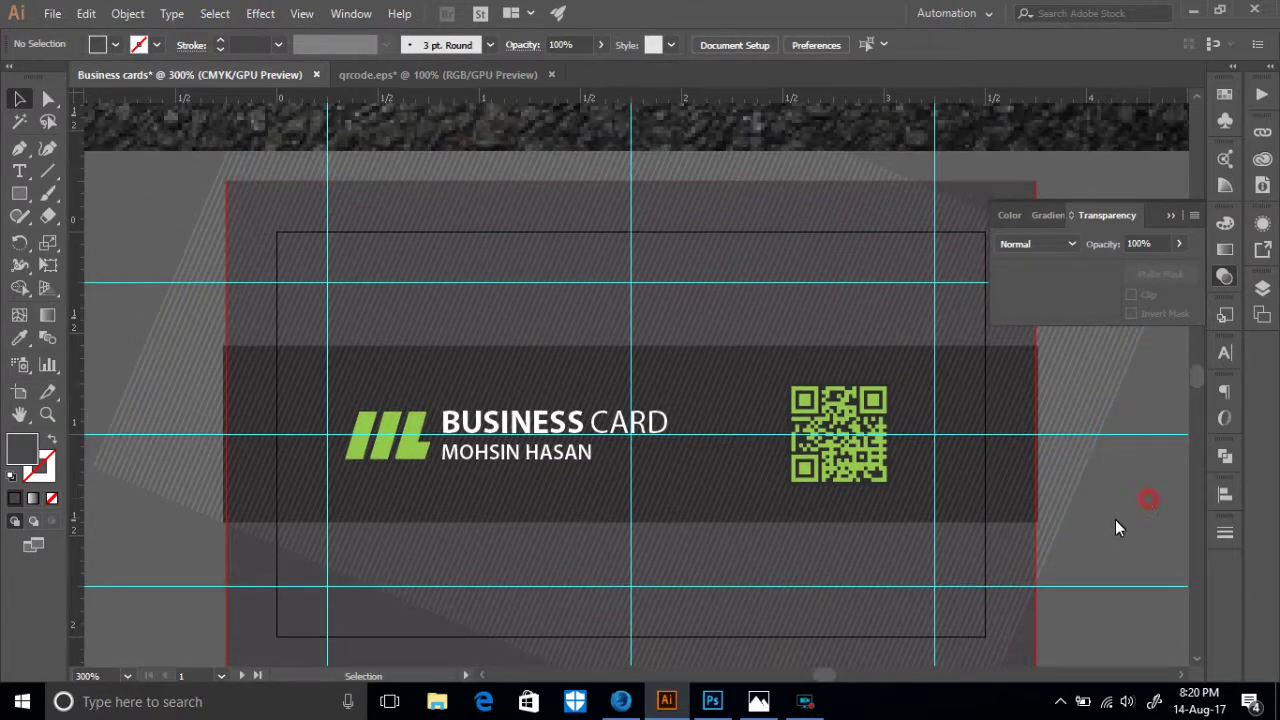
left_click(995, 490)
left_click(1143, 477)
left_click(1035, 458)
left_click(1117, 499)
left_click(1040, 465)
left_click(1129, 535)
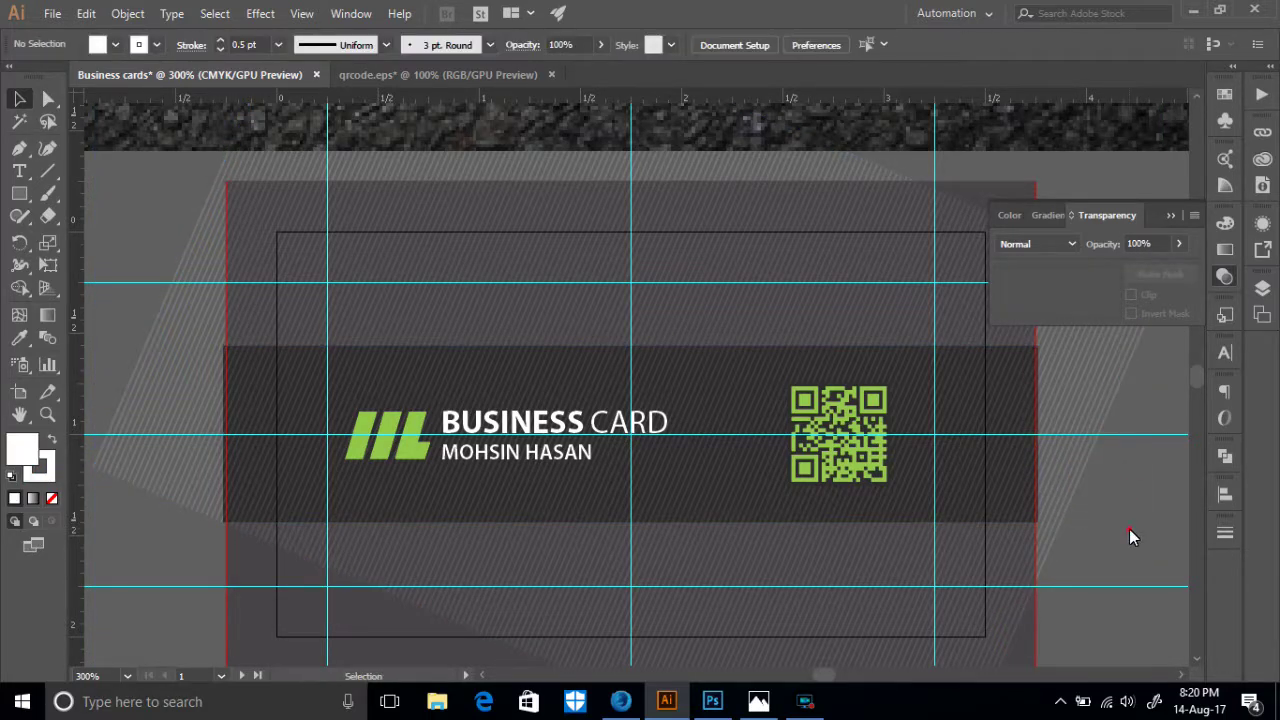
- Select the dark band rectangle and the slanted stripe shape
left_click(972, 495)
left_click(1097, 553)
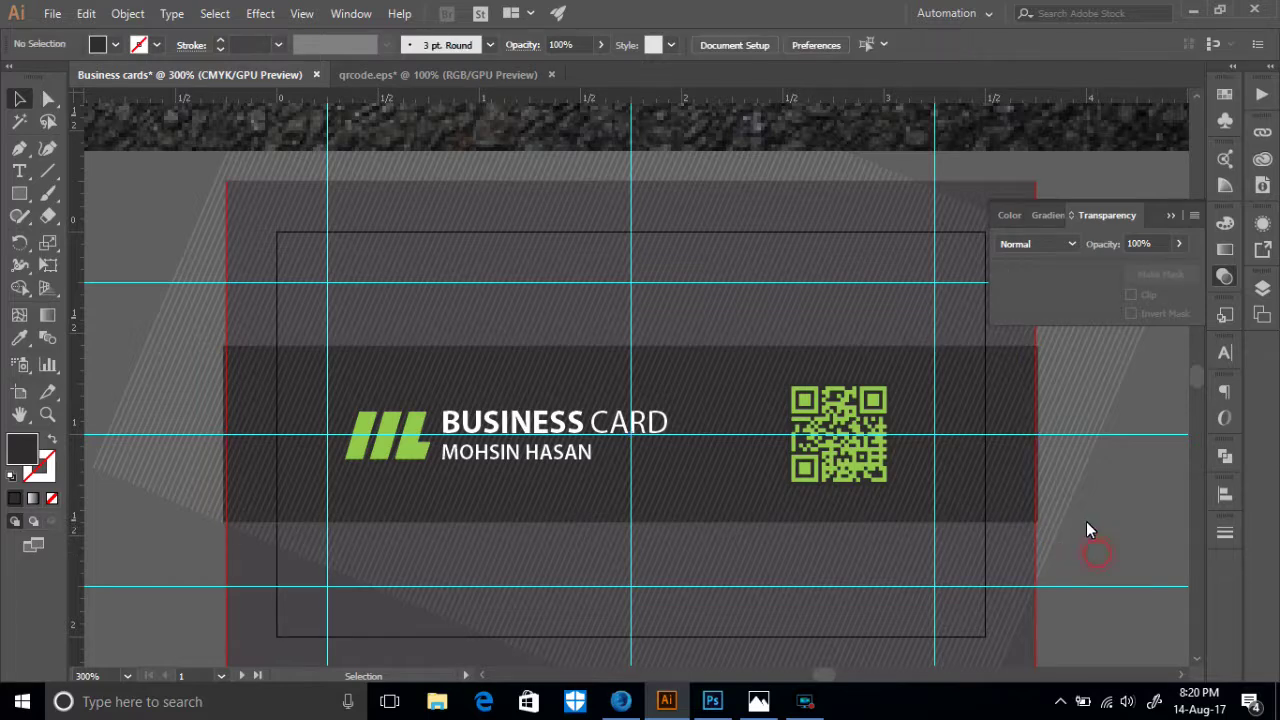
left_click(1074, 477)
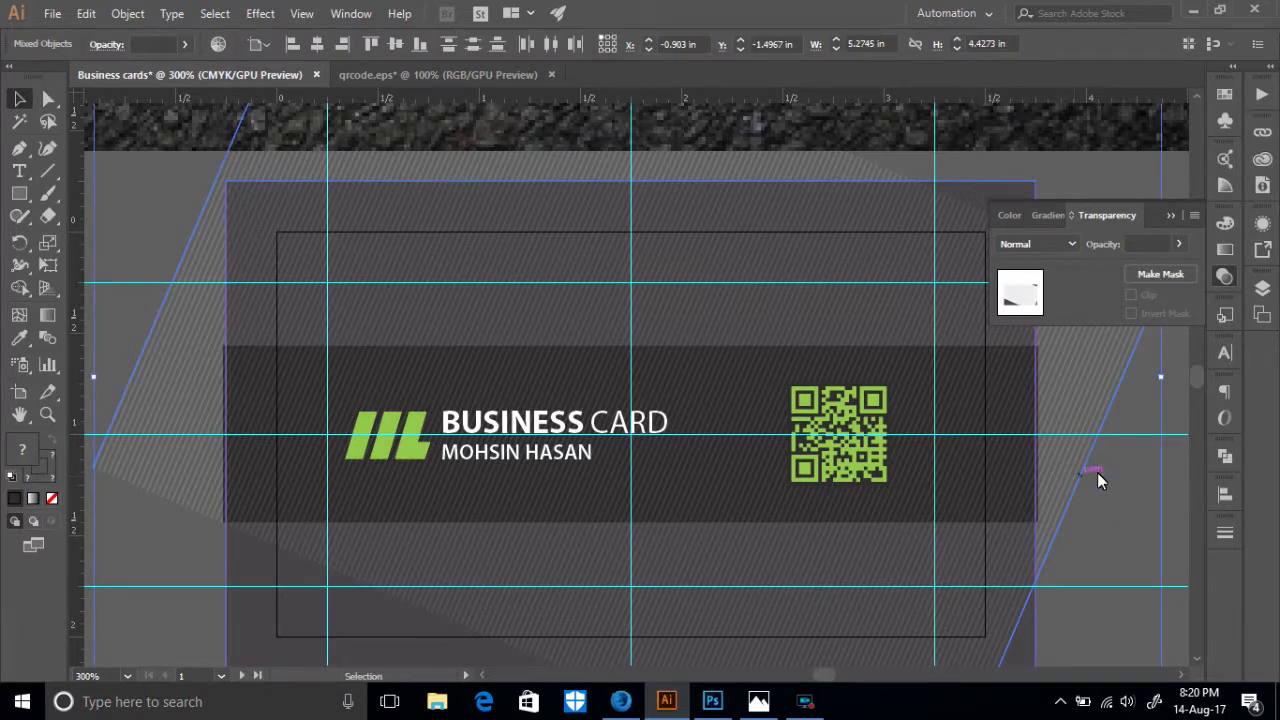
left_click(1111, 510)
left_click(1073, 489)
left_click(1052, 480)
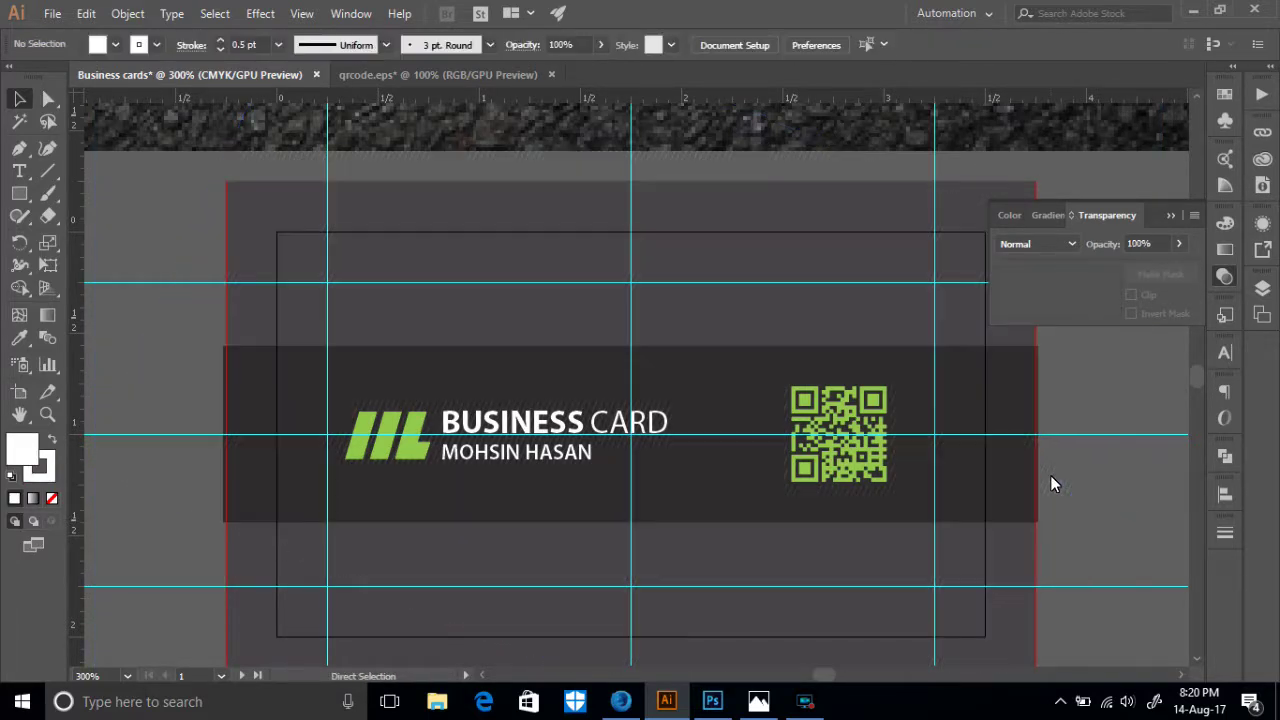
left_click(1067, 490)
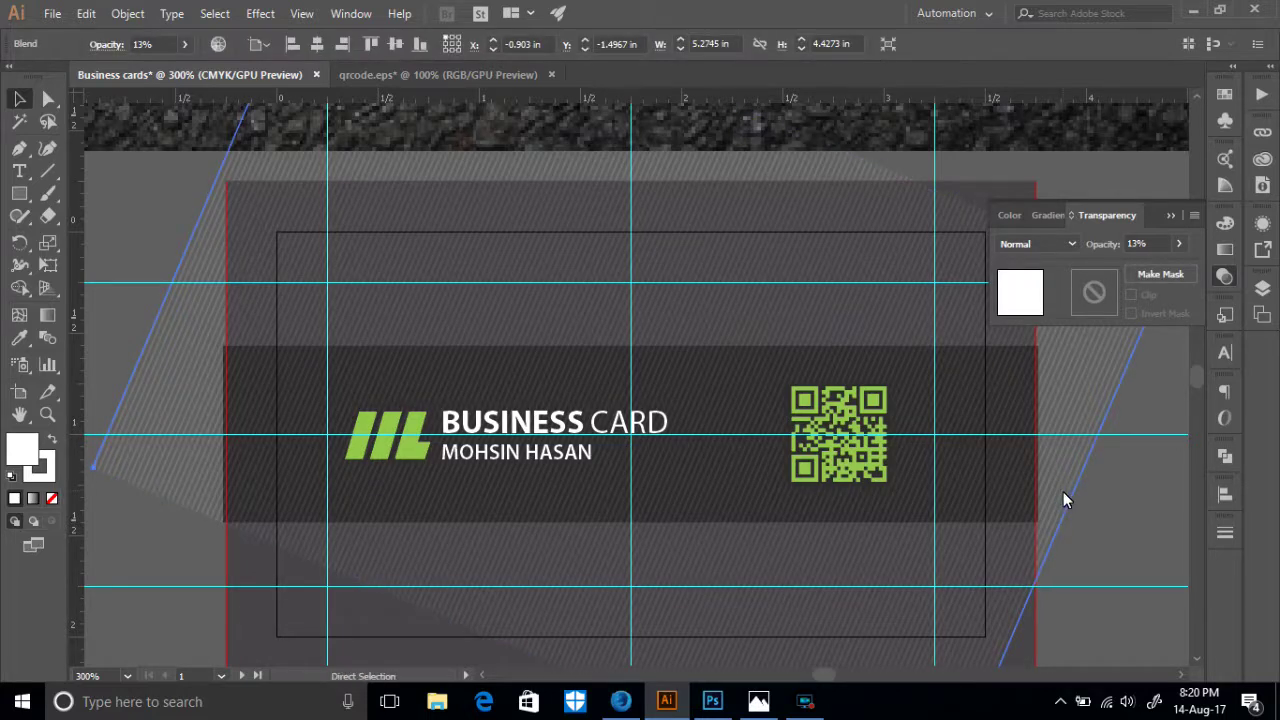
left_click(1055, 489)
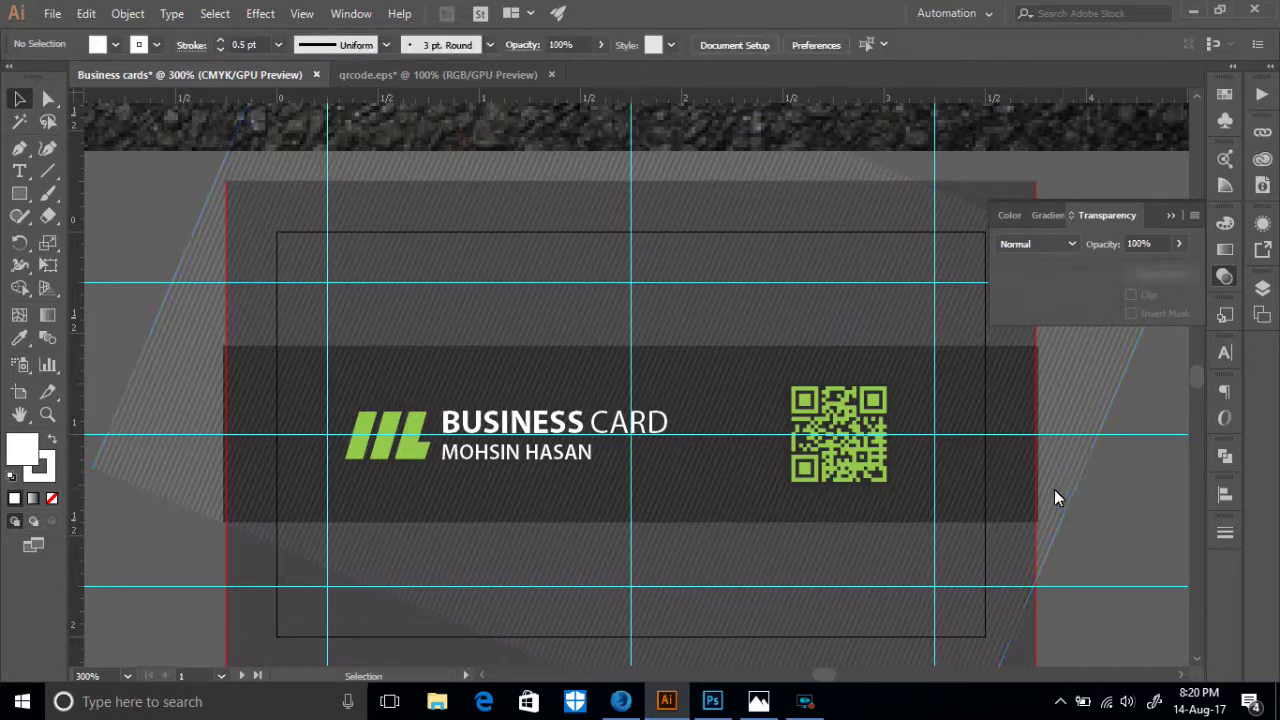
- Divide the card background along the band edges with Pathfinder, then ungroup the pieces
left_click(846, 510)
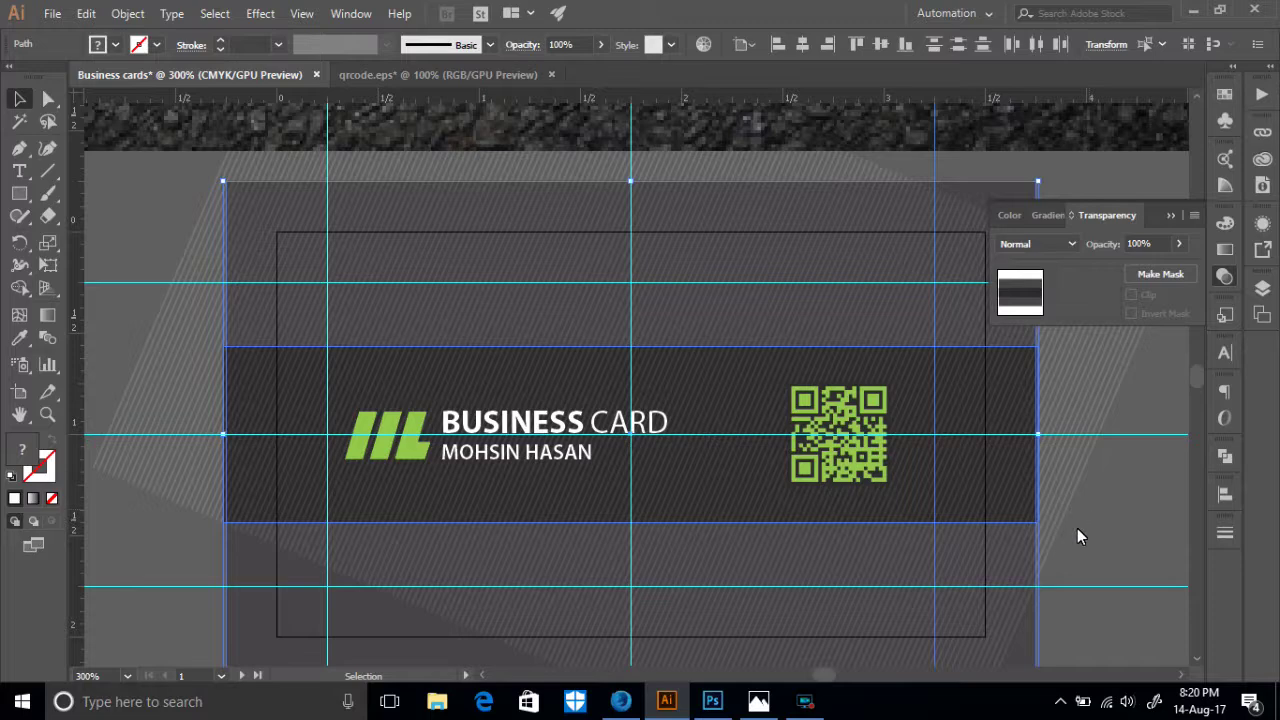
left_click(1073, 532)
left_click(975, 491)
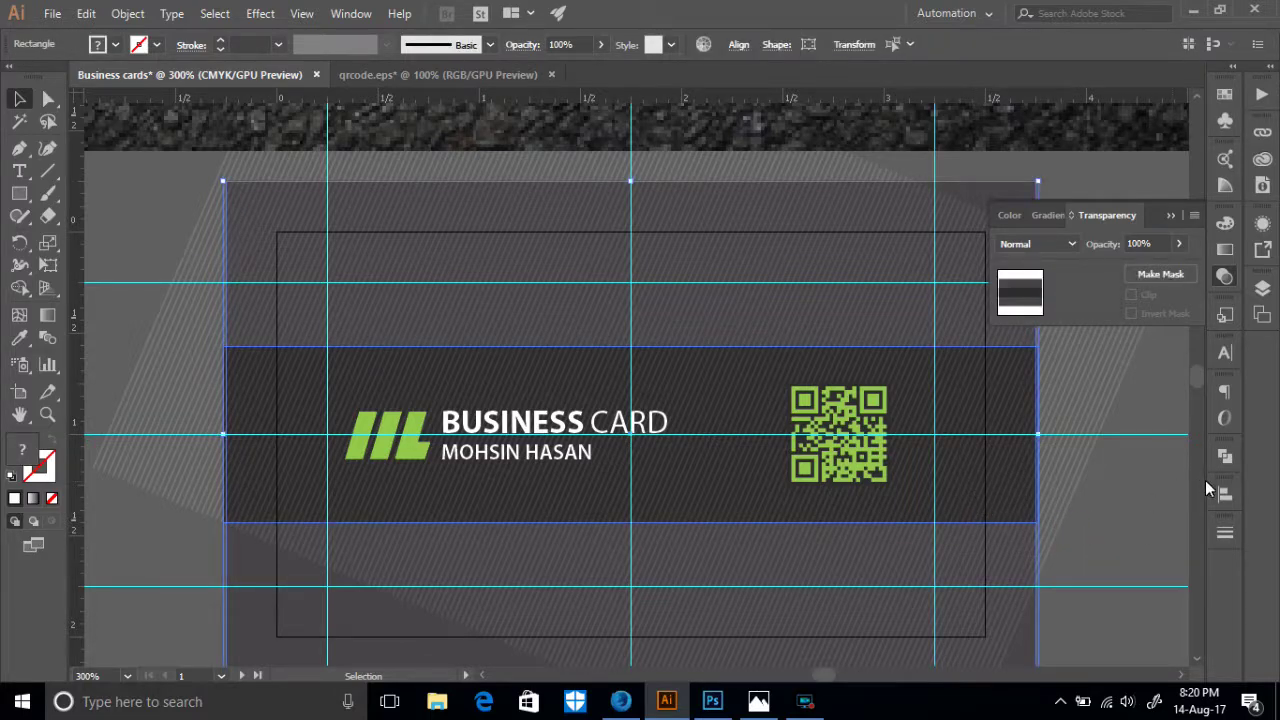
left_click(1228, 459)
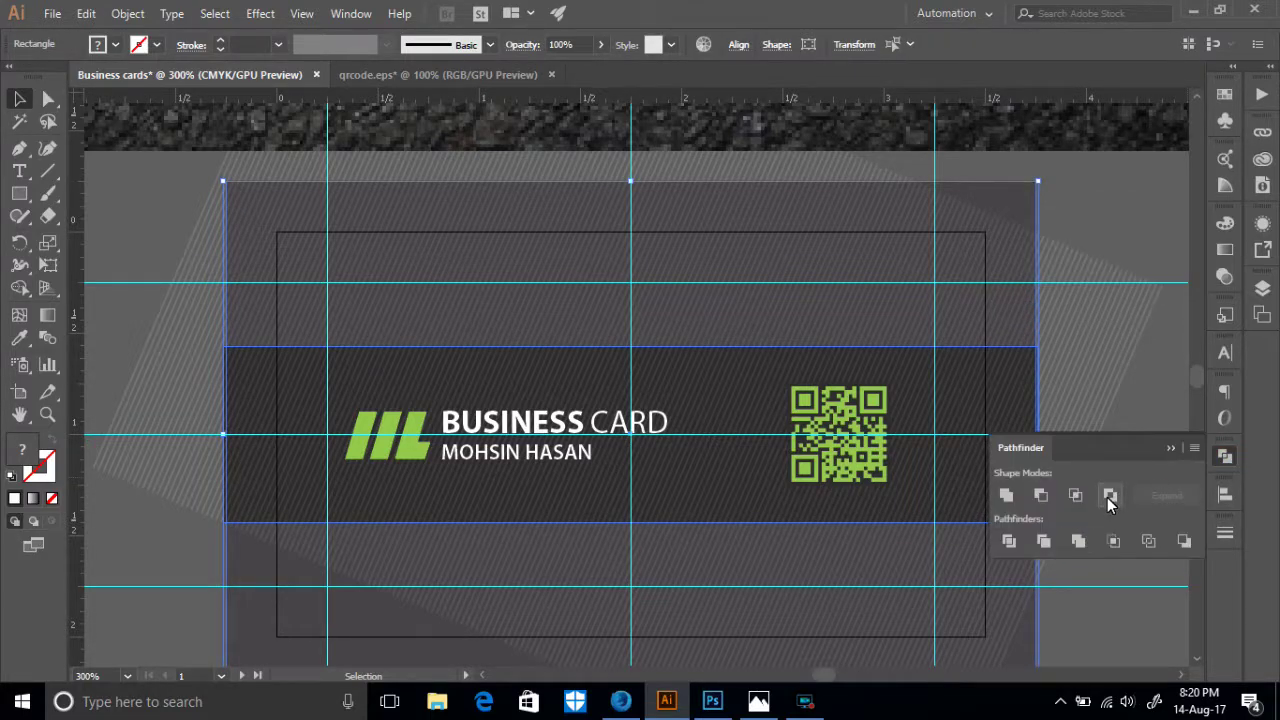
left_click(1008, 541)
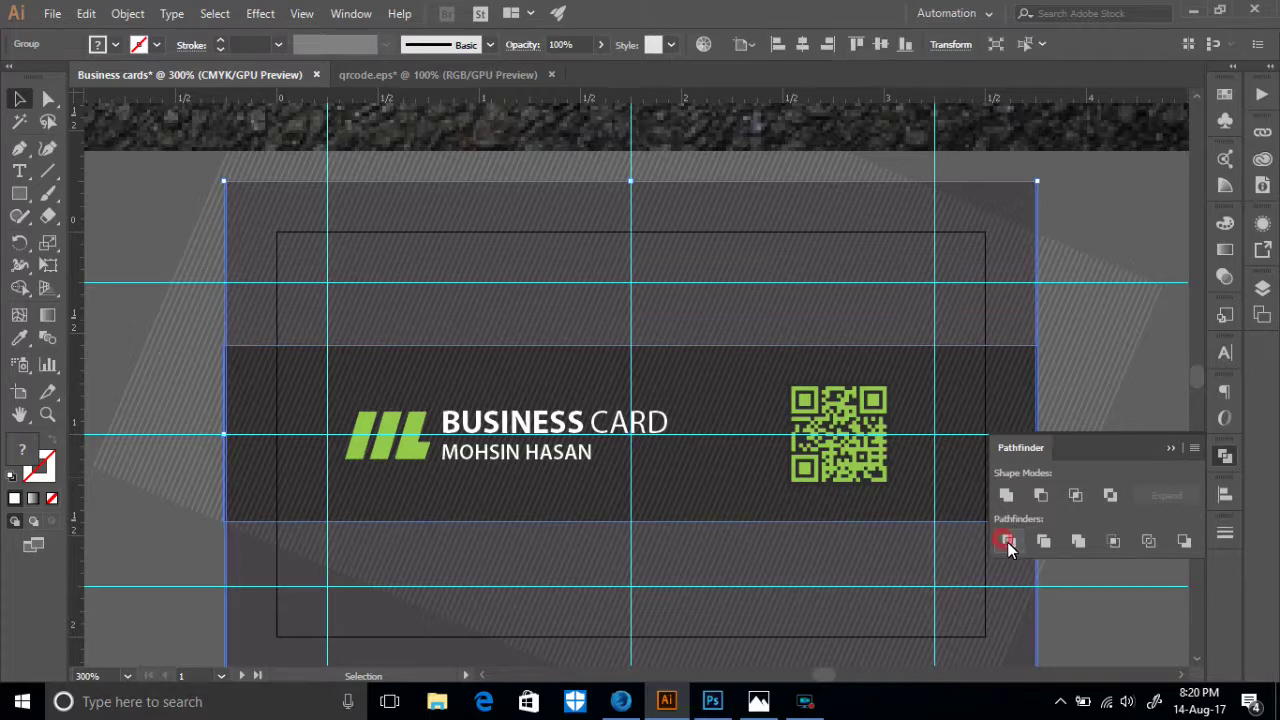
right_click(1134, 417)
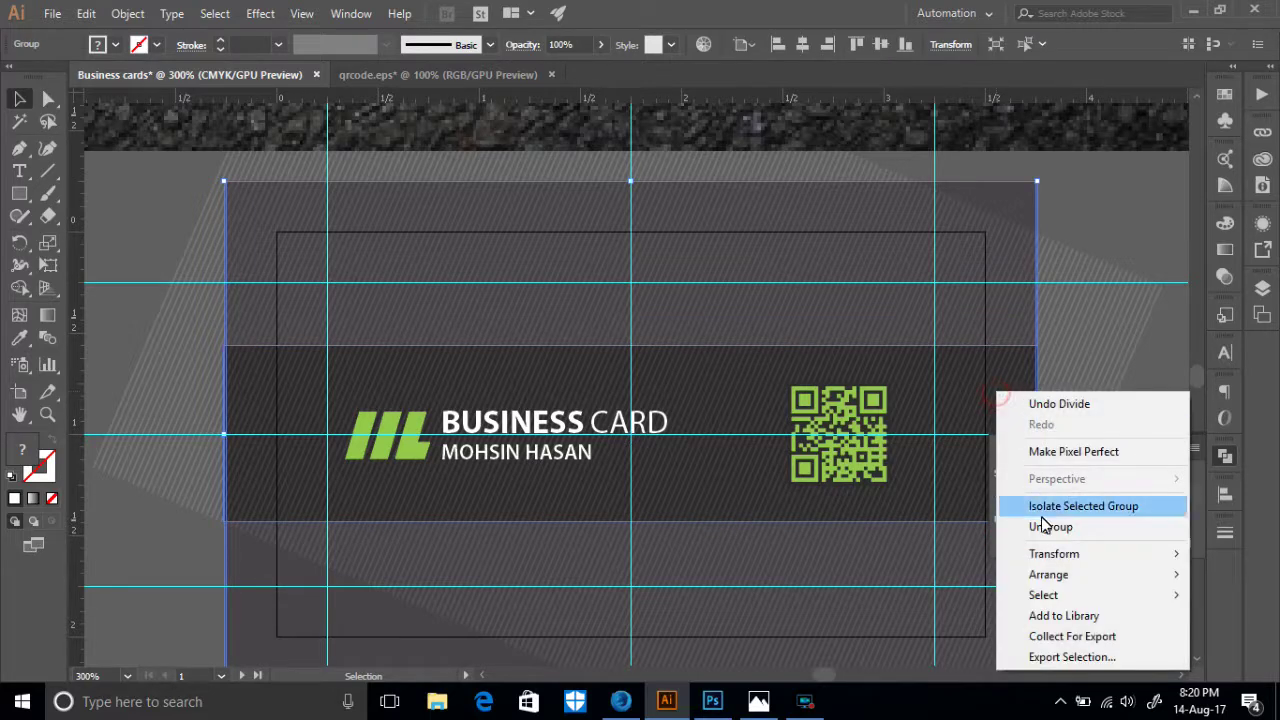
left_click(1045, 530)
- Bring the bottom card piece forward via Arrange
left_click(1133, 402)
scroll(990, 435, "down", 3)
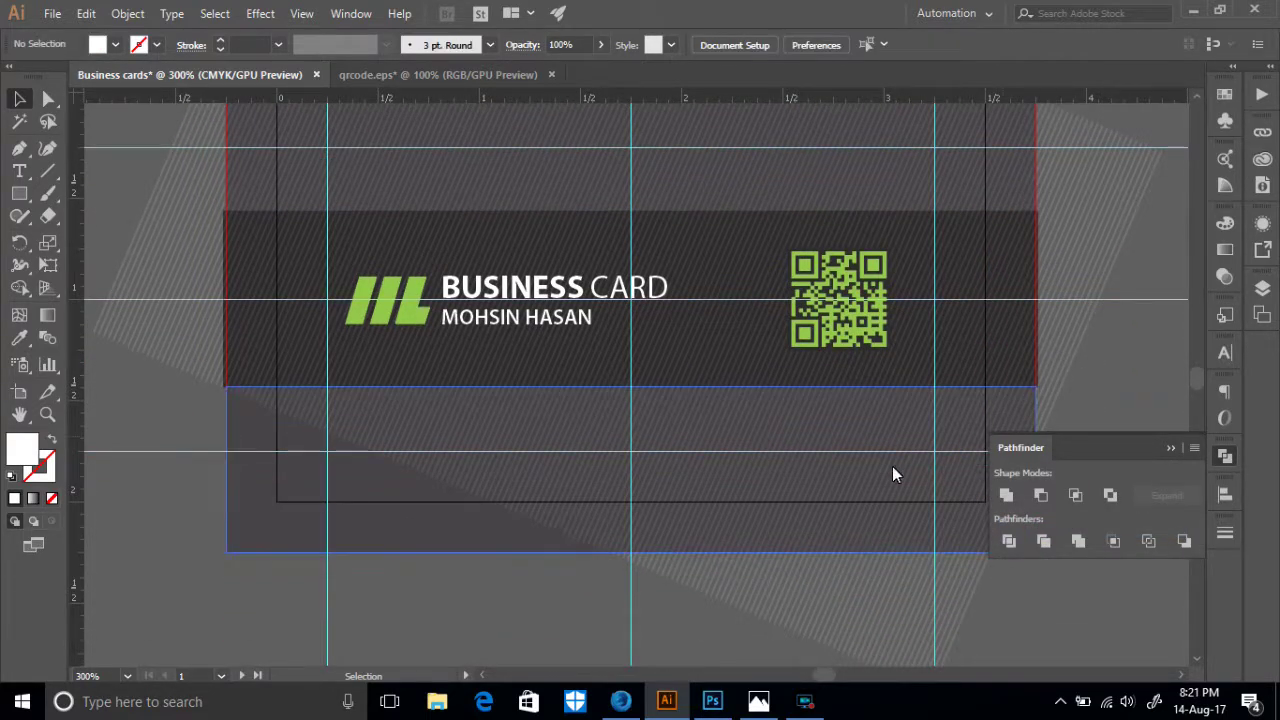
left_click(496, 550)
right_click(495, 550)
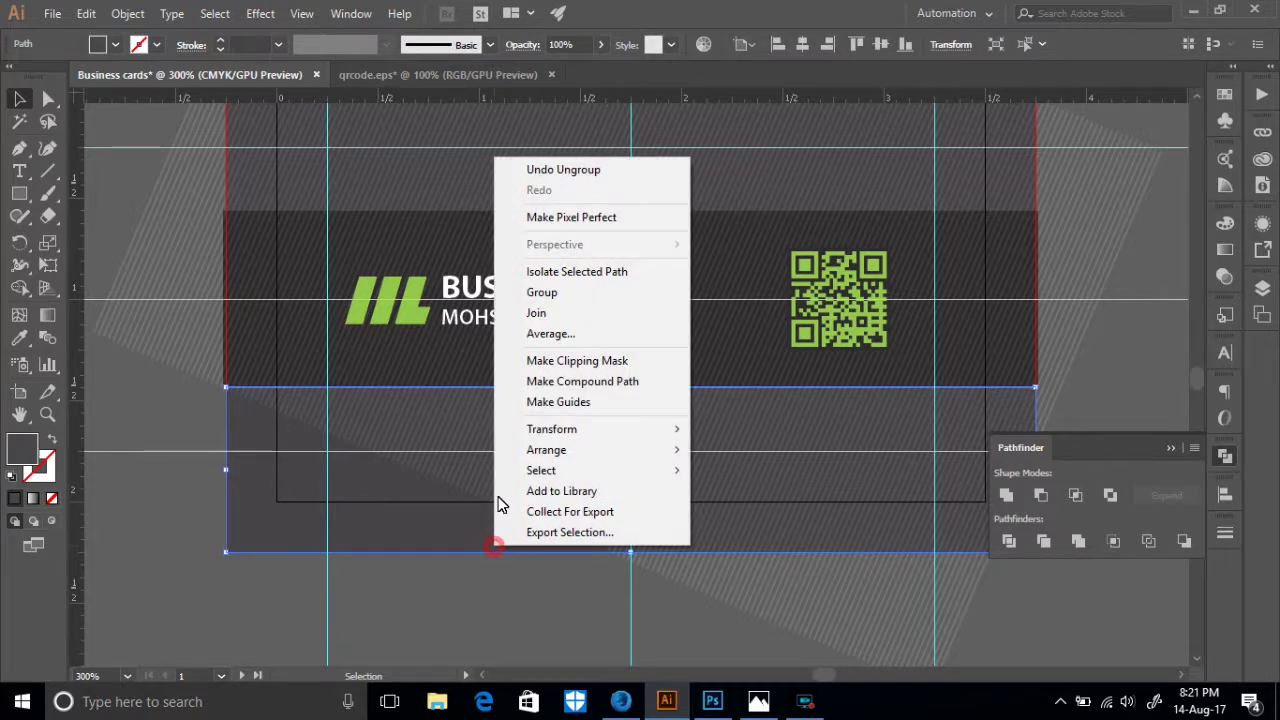
mouse_move(546, 456)
left_click(745, 509)
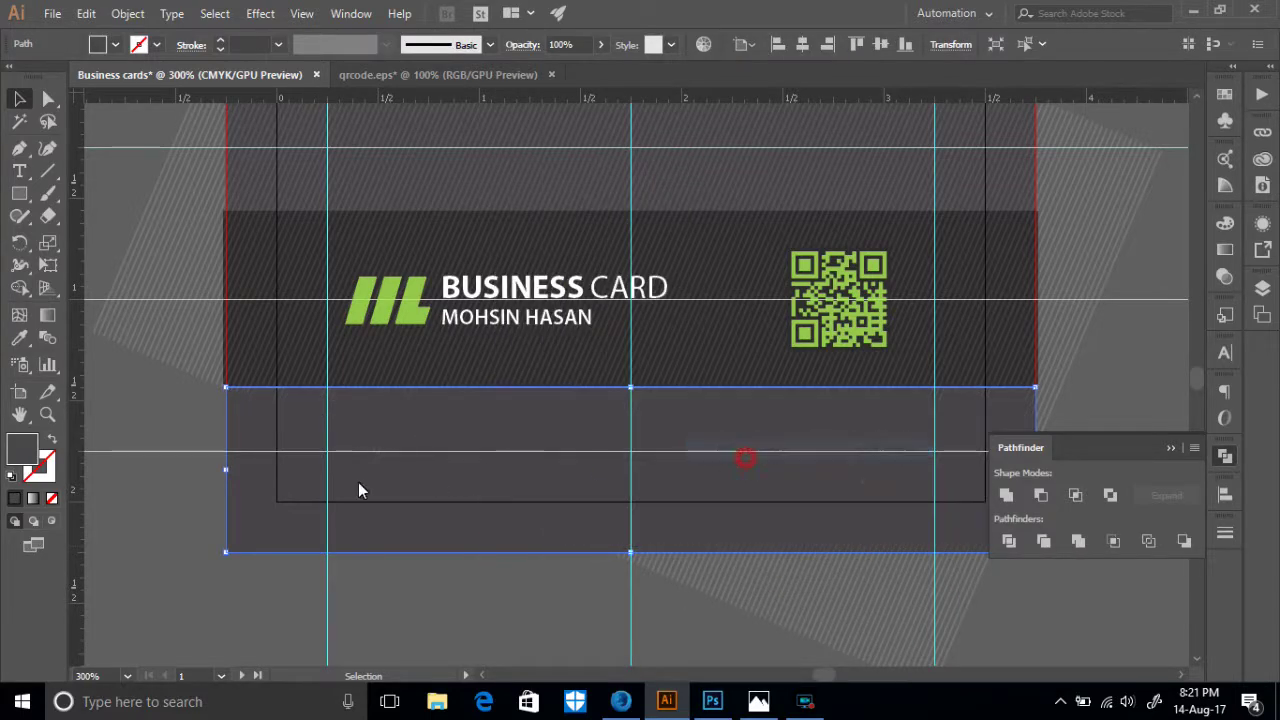
left_click(142, 491)
- Bring the top card piece to the front via Arrange
scroll(534, 265, "up", 3)
left_click(925, 251)
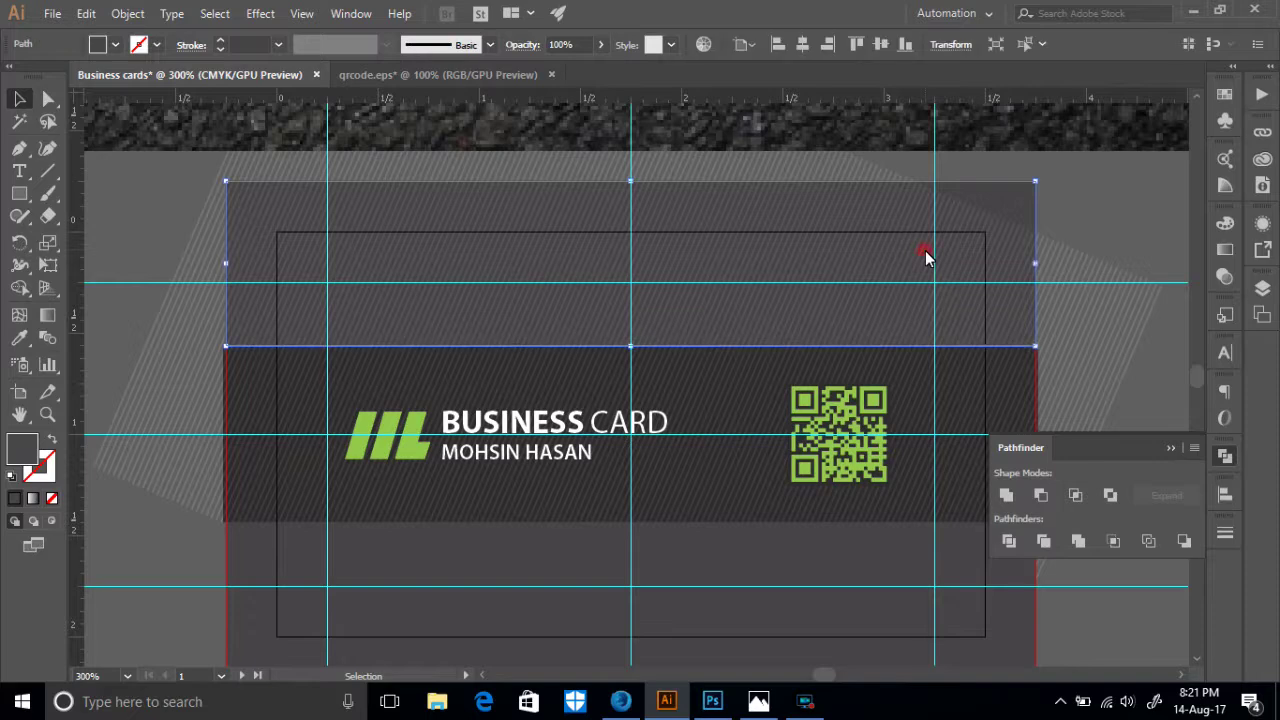
right_click(925, 250)
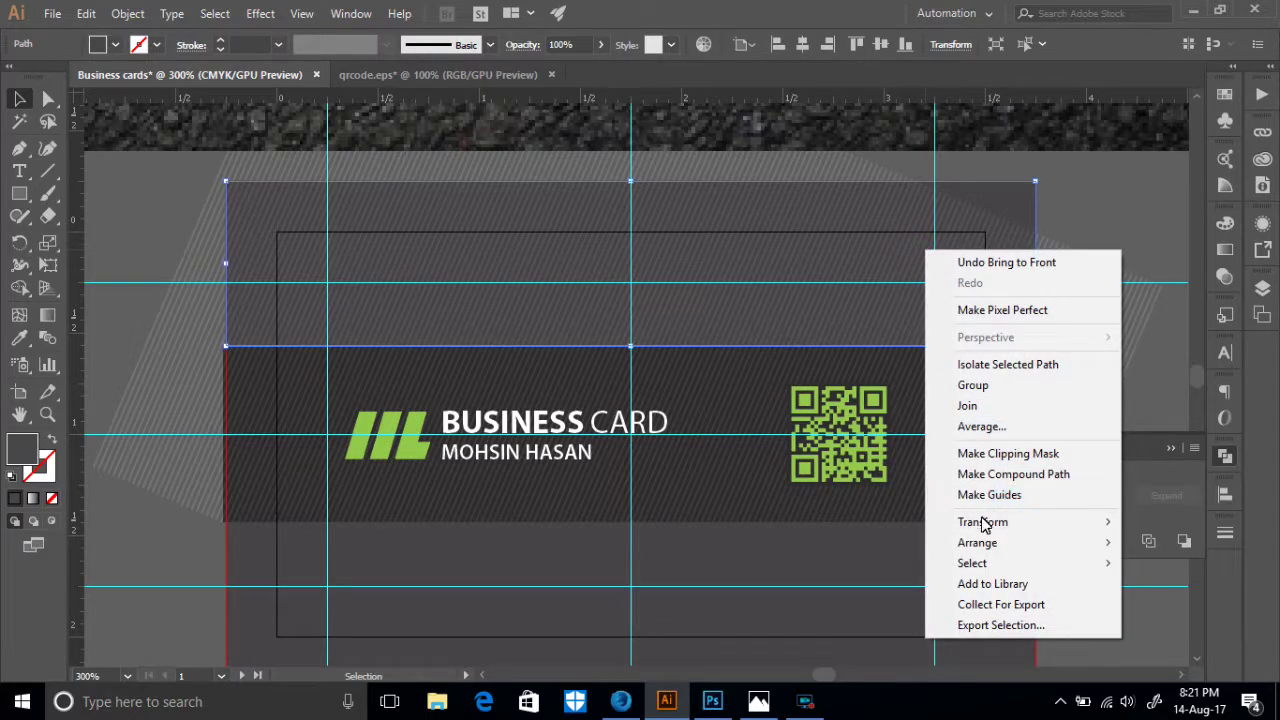
mouse_move(985, 547)
left_click(762, 545)
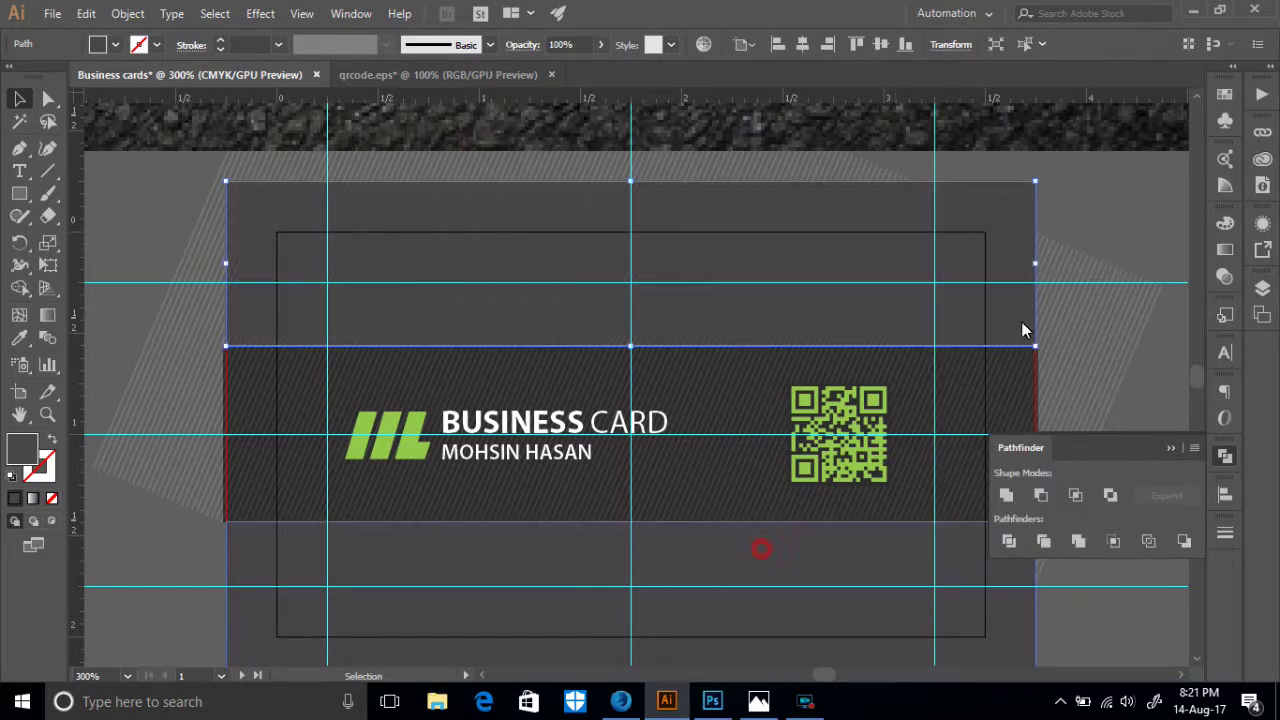
left_click(1108, 221)
- Zoom out to check both cards, then select the diagonal stripe blend
scroll(1106, 222, "down", 2)
scroll(1106, 222, "down", 2)
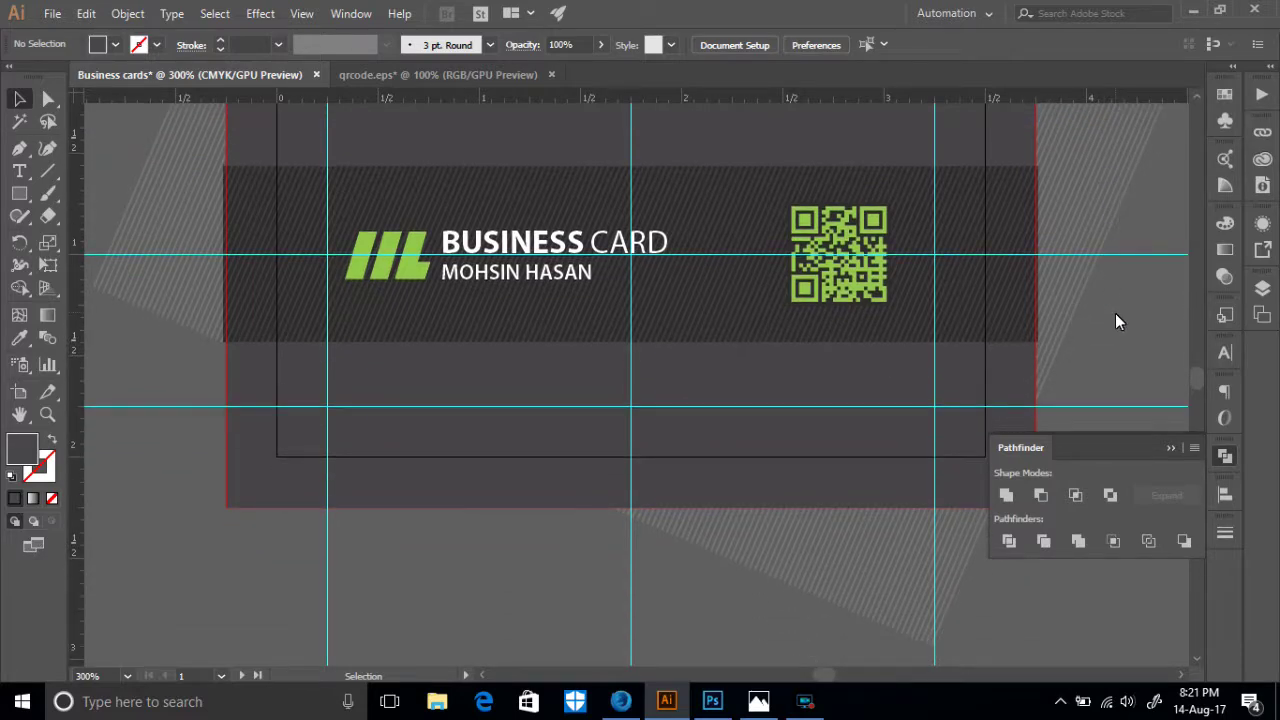
key("ctrl+1")
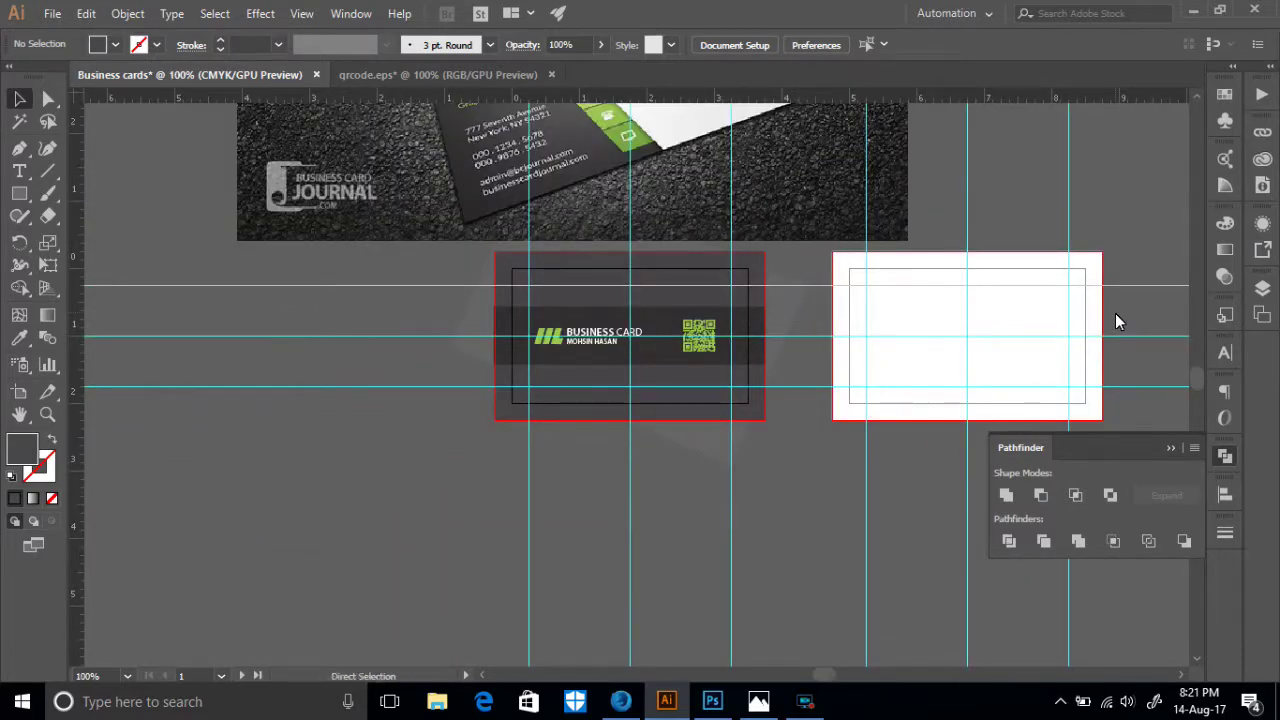
key("ctrl+equal")
key("ctrl+equal")
key("ctrl+equal")
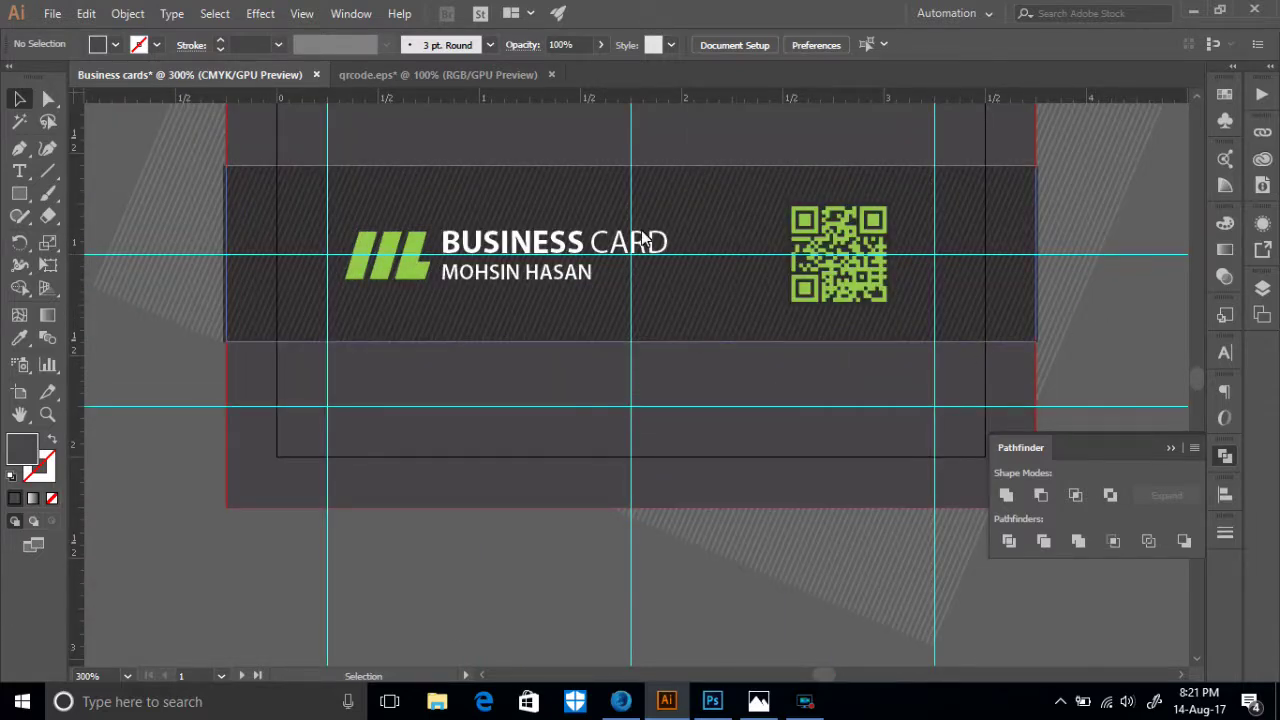
left_click(302, 311)
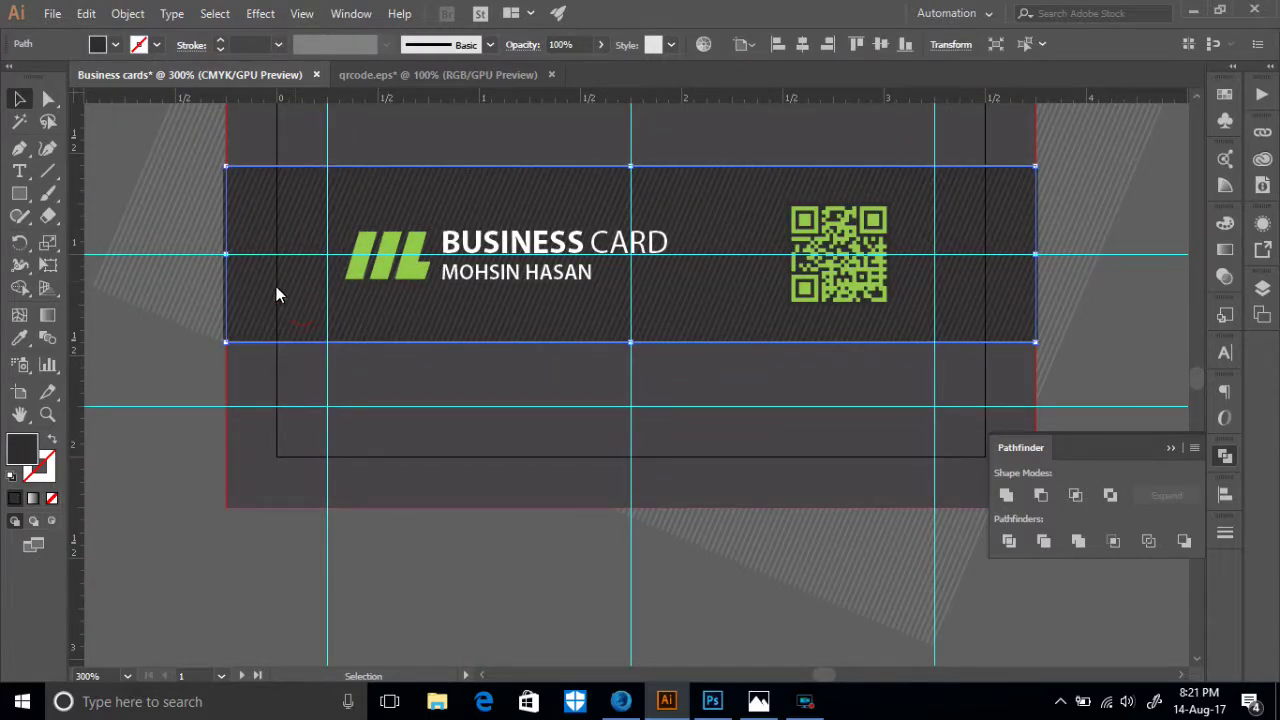
left_click(177, 385)
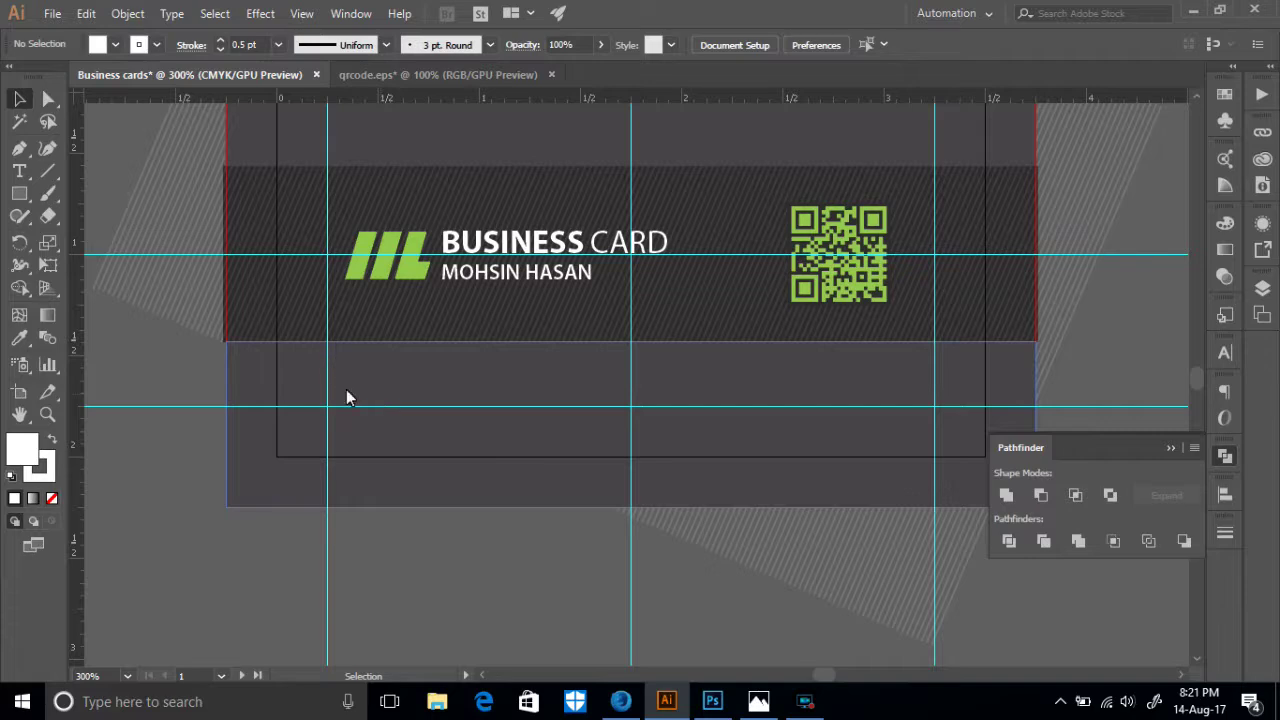
scroll(377, 208, "up", 2)
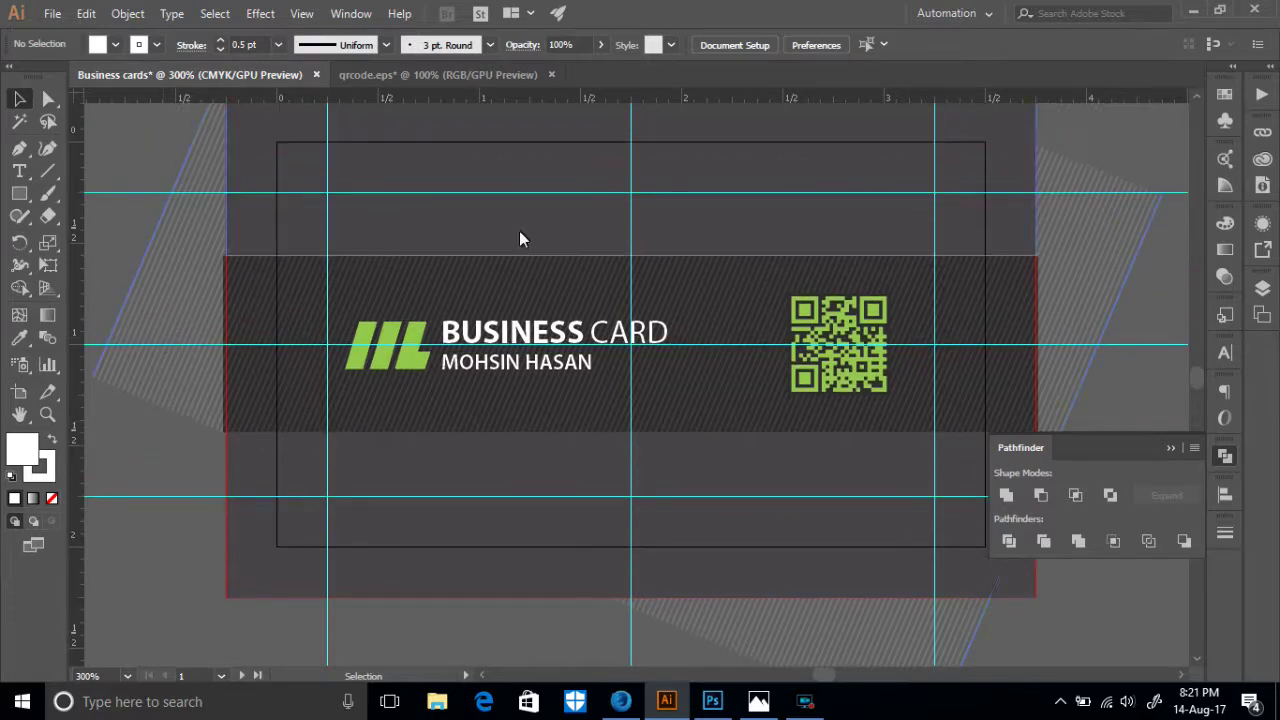
left_click(166, 298)
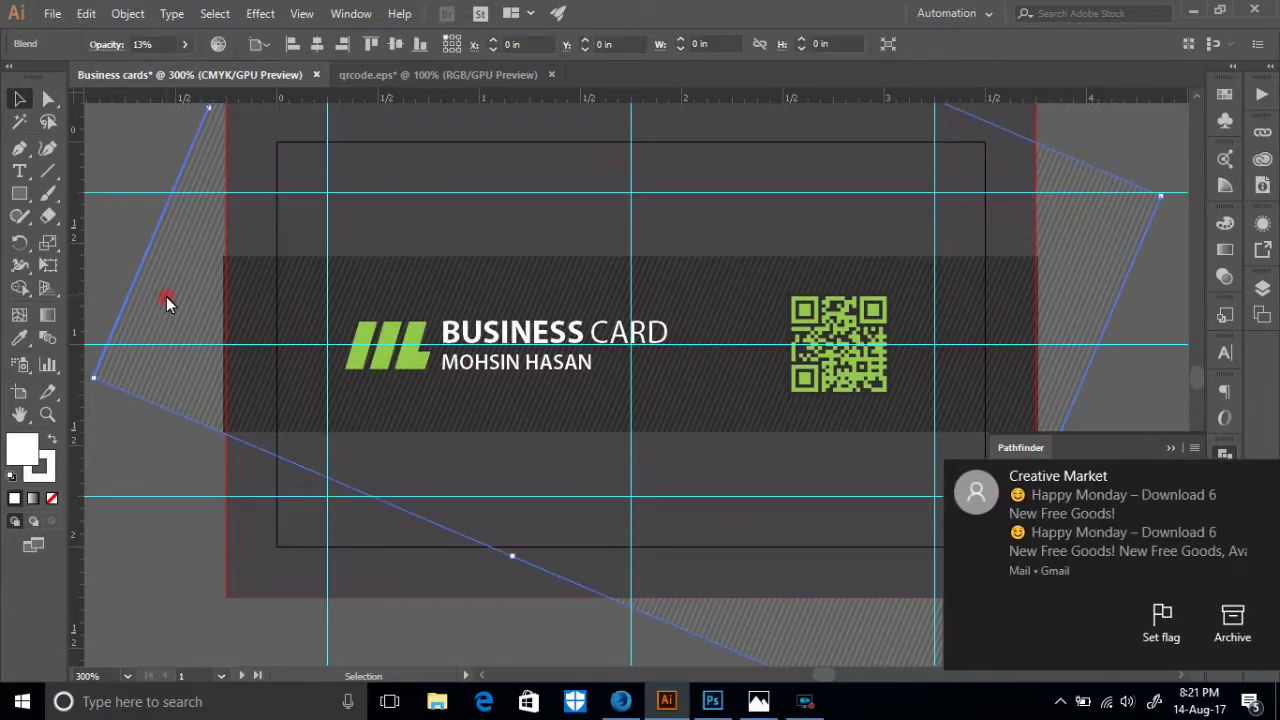
- Raise the stripe blend's specified steps from 170 to 200
double_click(47, 338)
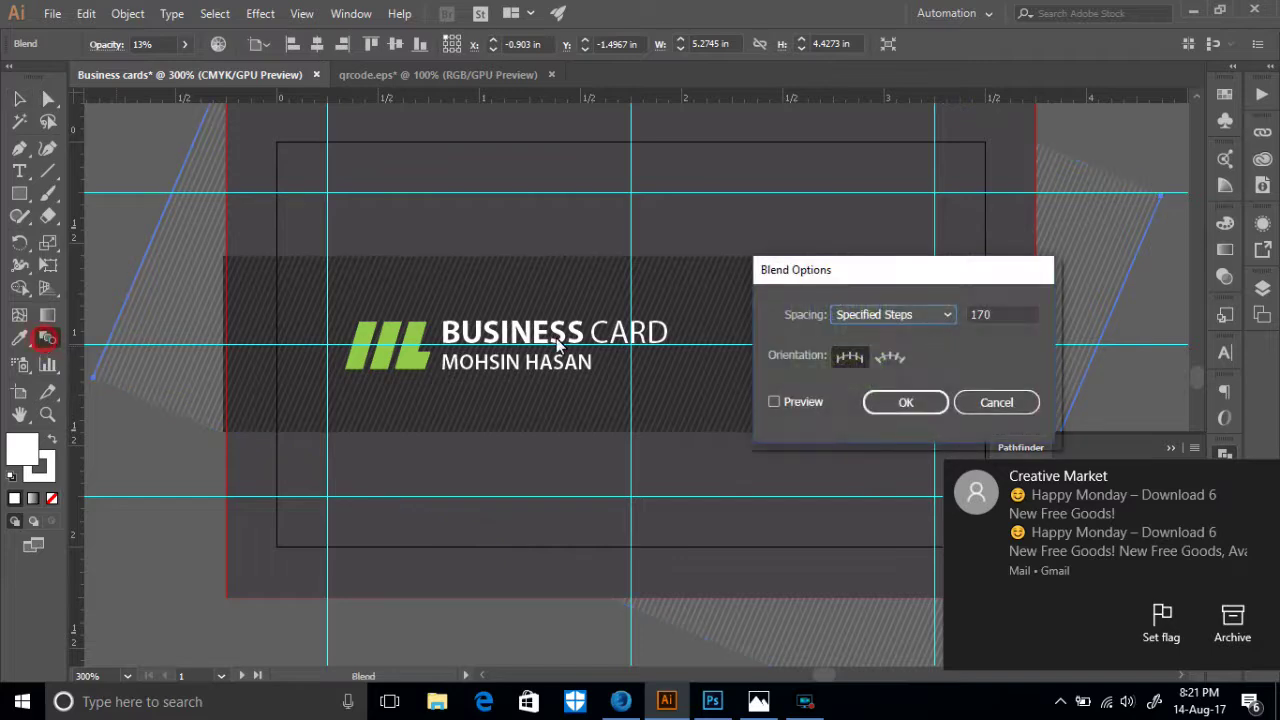
left_click(1000, 314)
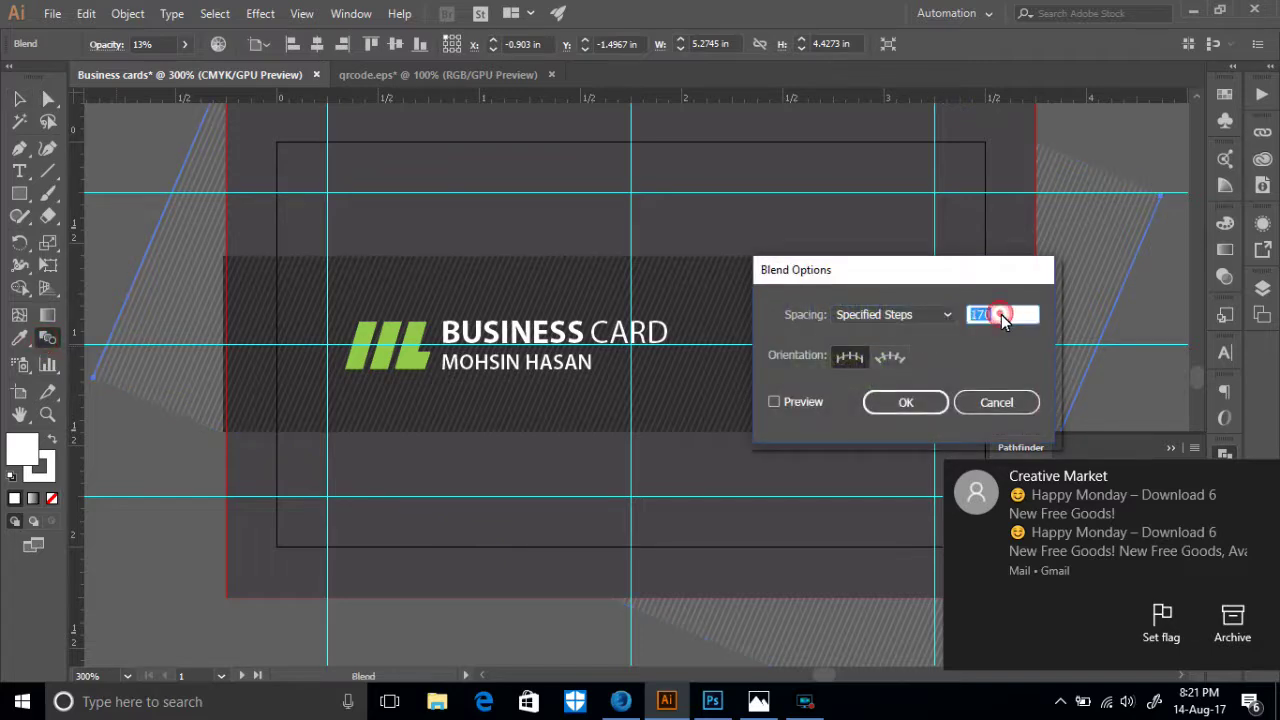
left_click_drag(1005, 316, 942, 317)
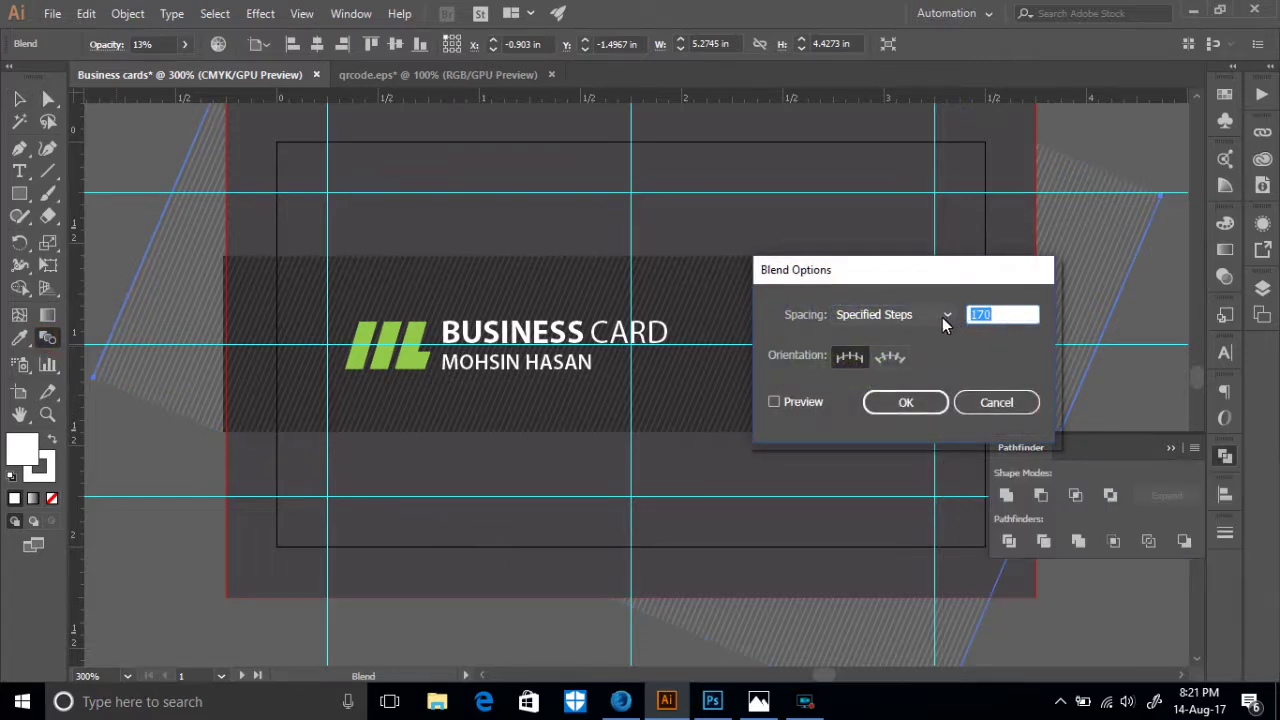
type("200")
left_click(773, 403)
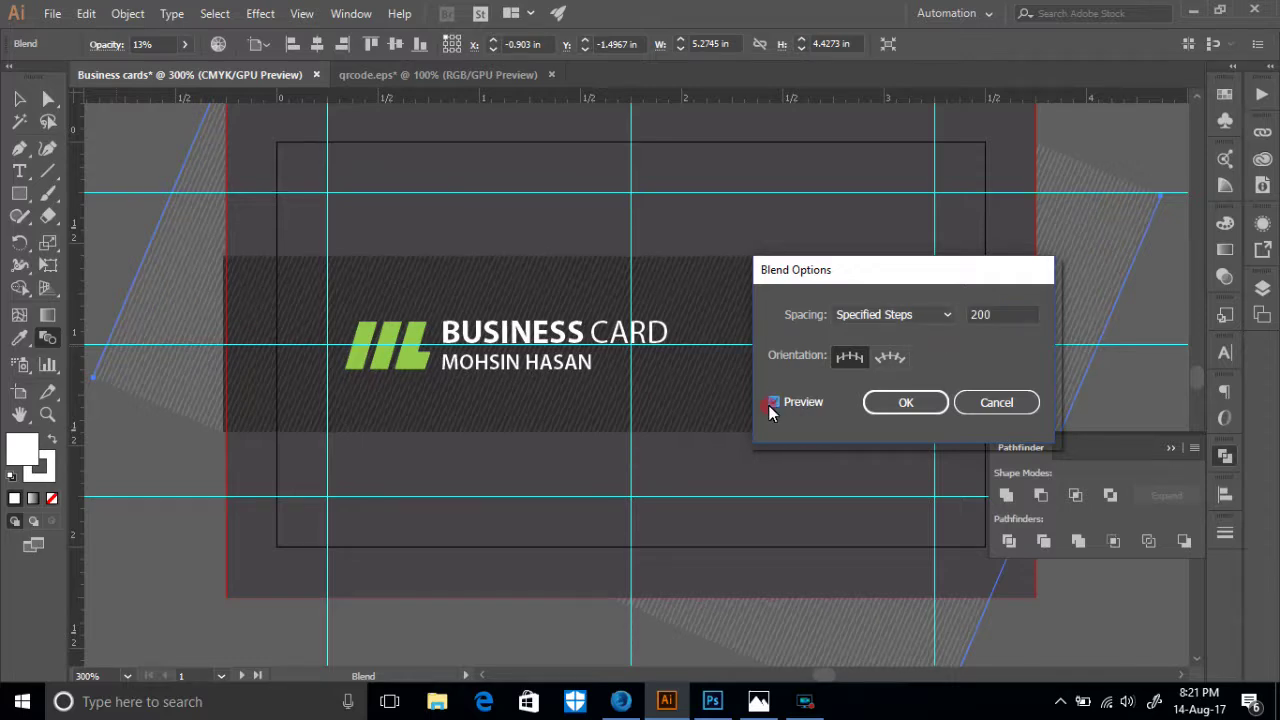
left_click(871, 401)
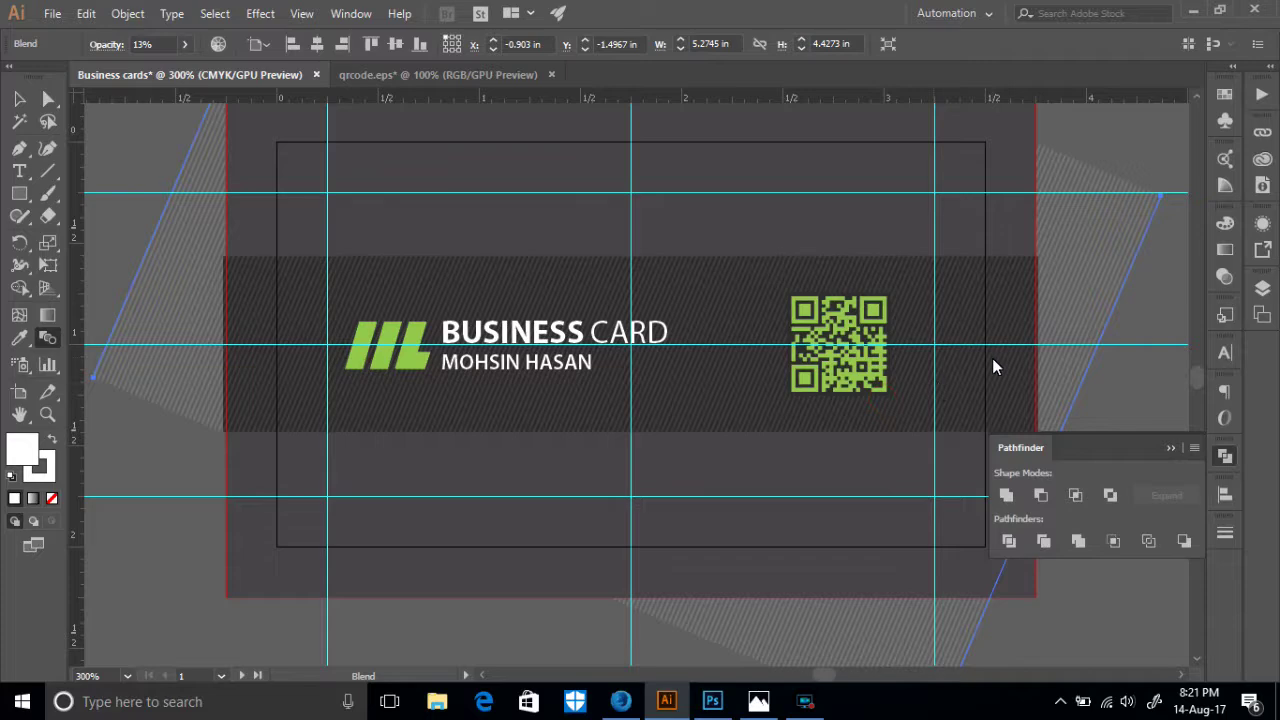
scroll(992, 366, "down", 3)
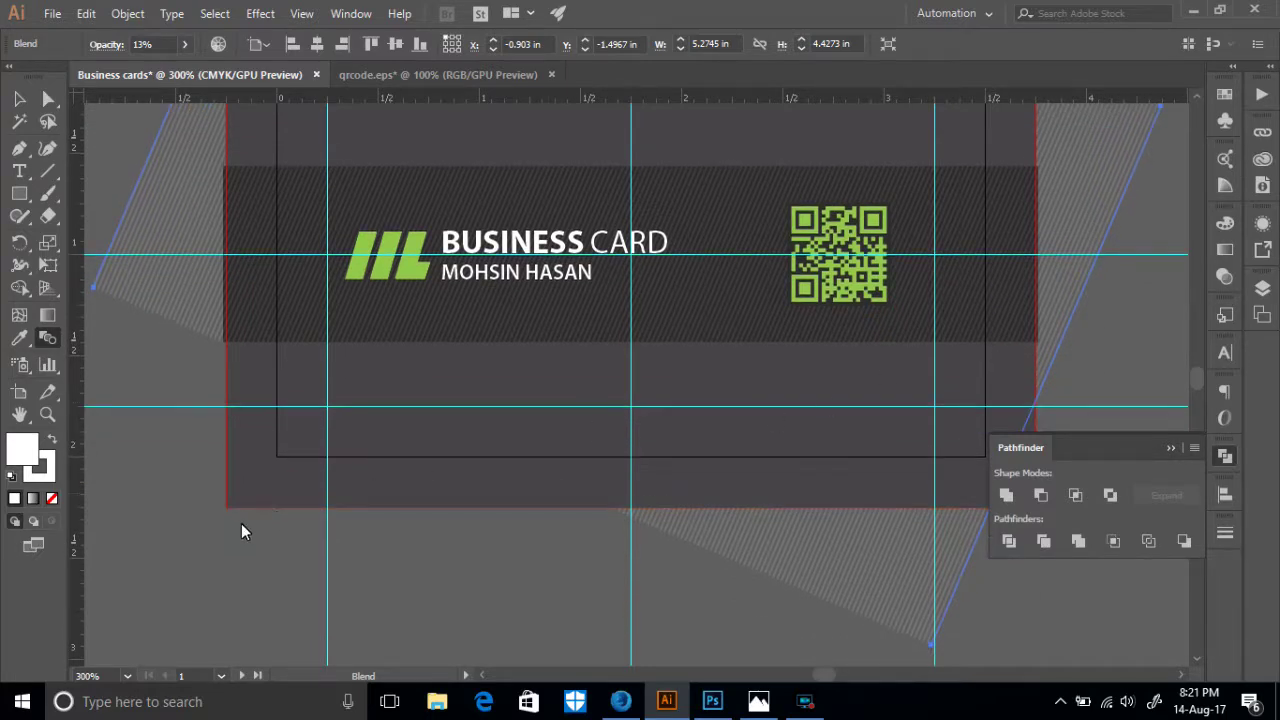
- Lower the striped blend's opacity to 8% in Transparency, then deselect it
left_click(1222, 250)
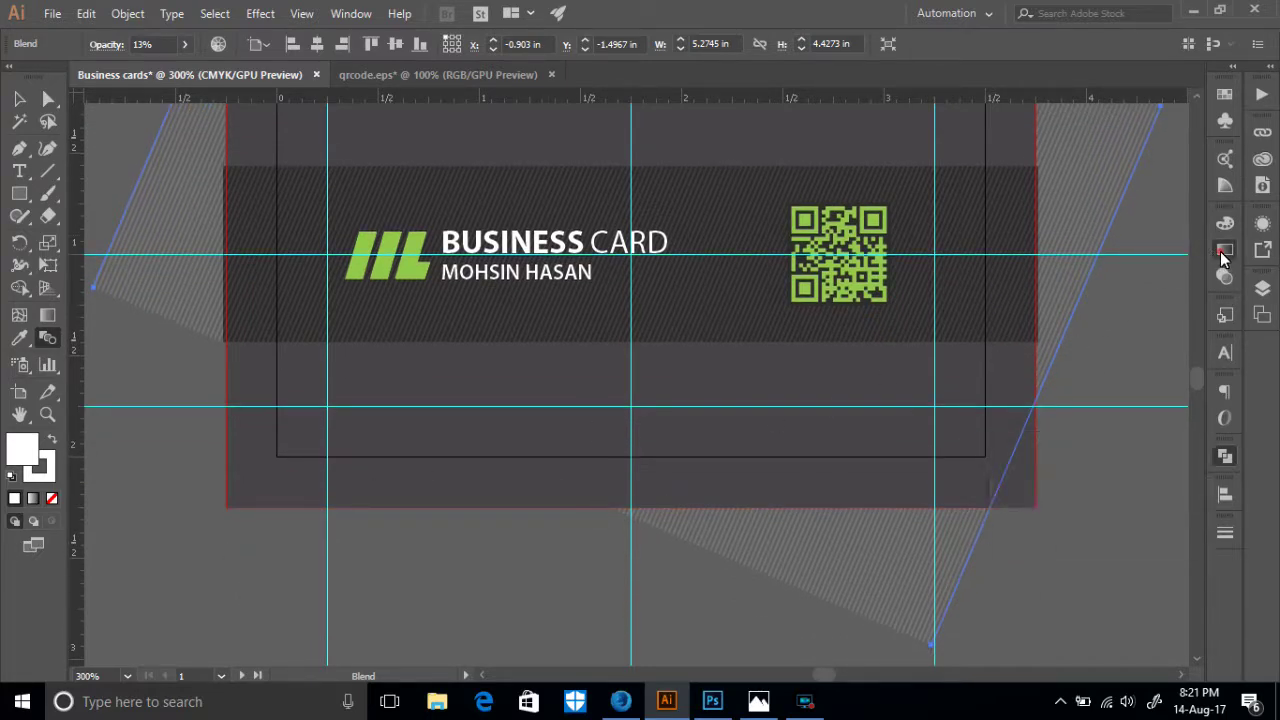
left_click(1129, 216)
left_click(1181, 244)
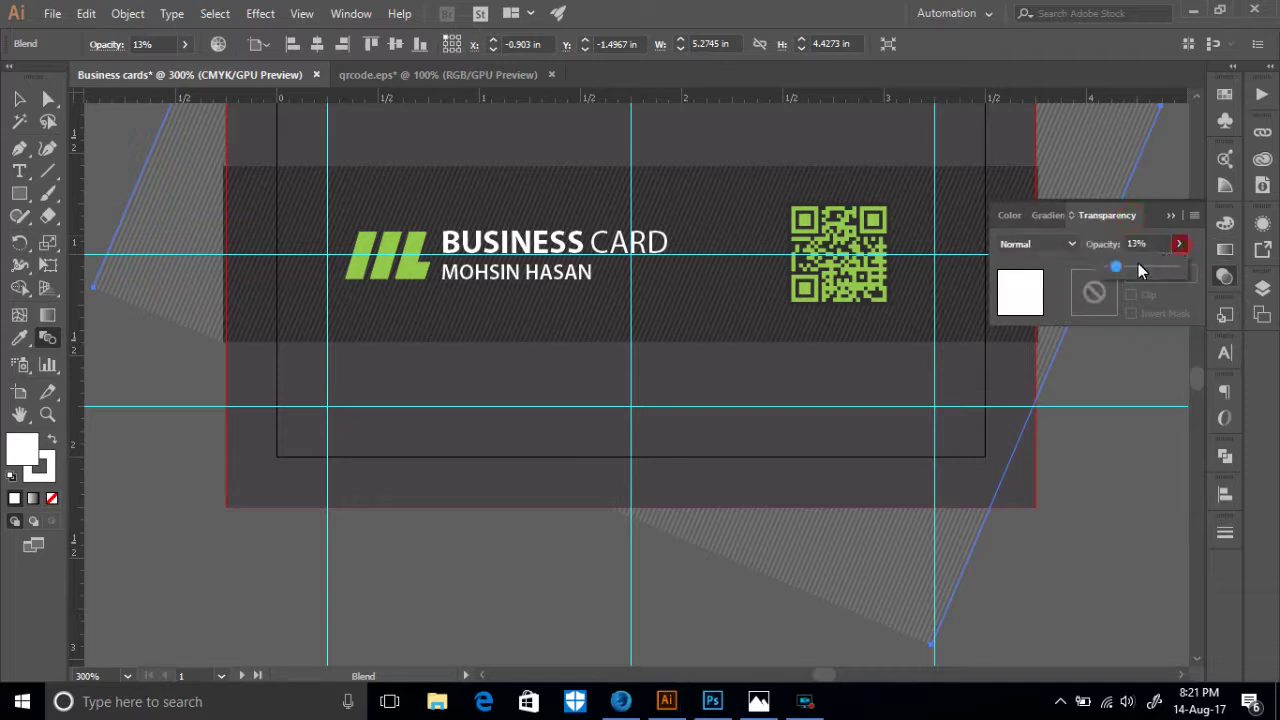
left_click_drag(1117, 270, 1111, 270)
left_click(1136, 480)
left_click(1167, 220)
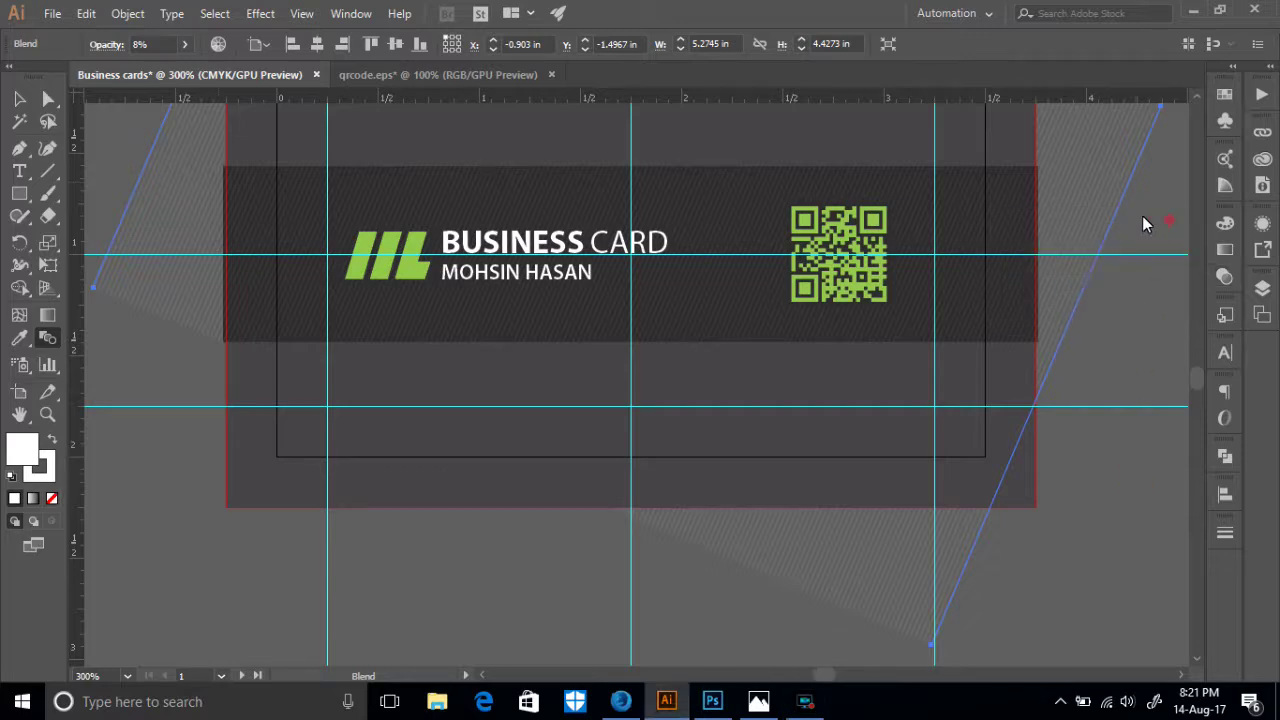
left_click(18, 98)
scroll(330, 492, "down", 4)
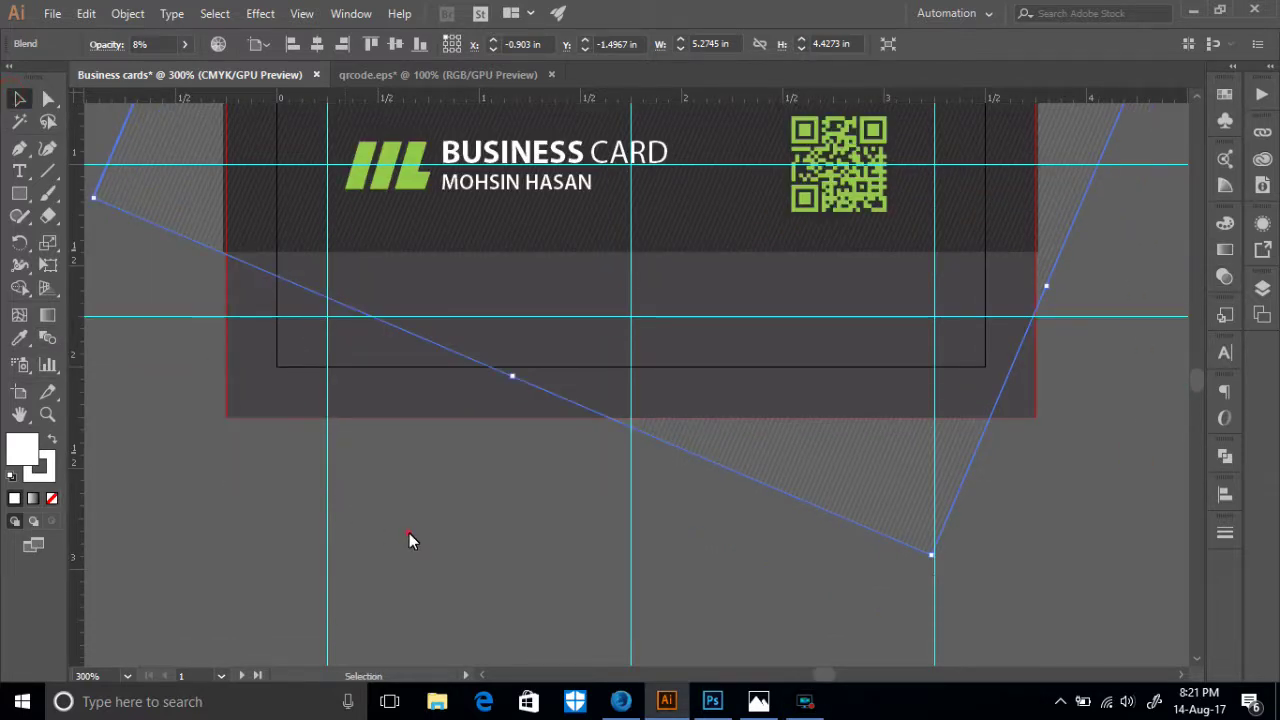
left_click(408, 533)
scroll(414, 528, "up", 5)
scroll(281, 288, "up", 2)
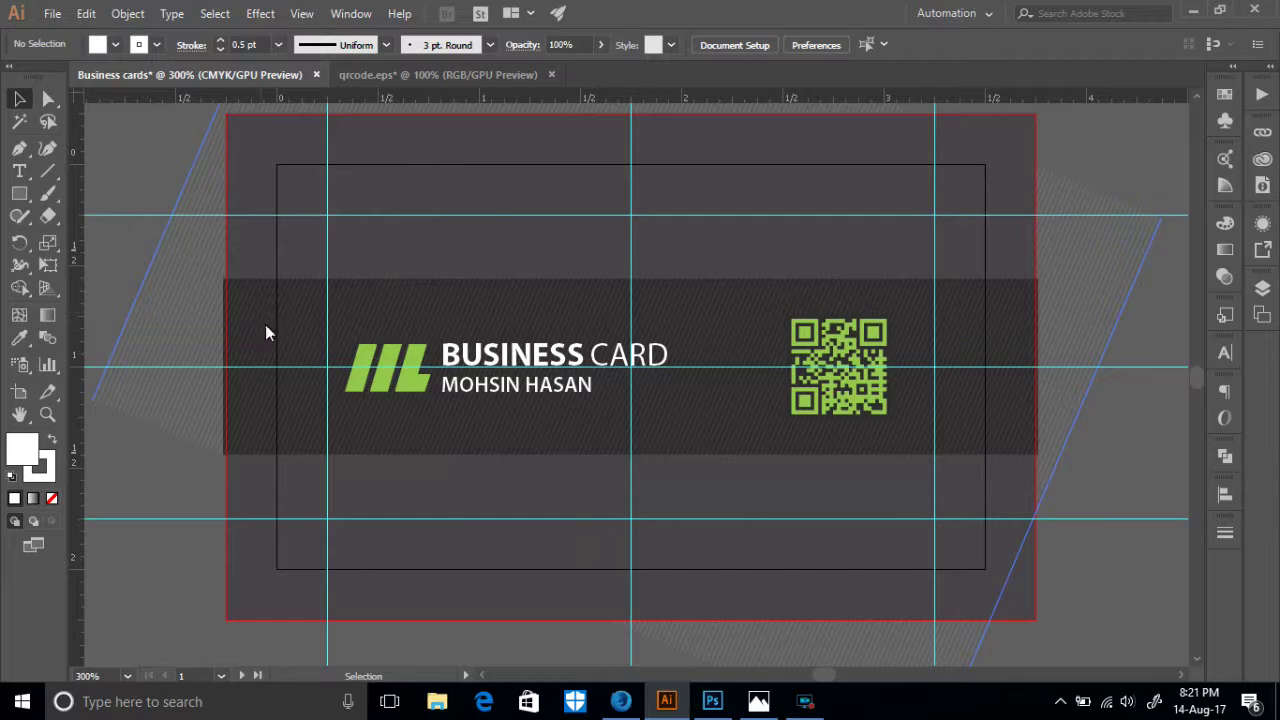
scroll(365, 336, "up", 1)
- Pan to reveal the back card and drag the 13.jpg reference photo rightward
key("ctrl+minus")
key("ctrl+minus")
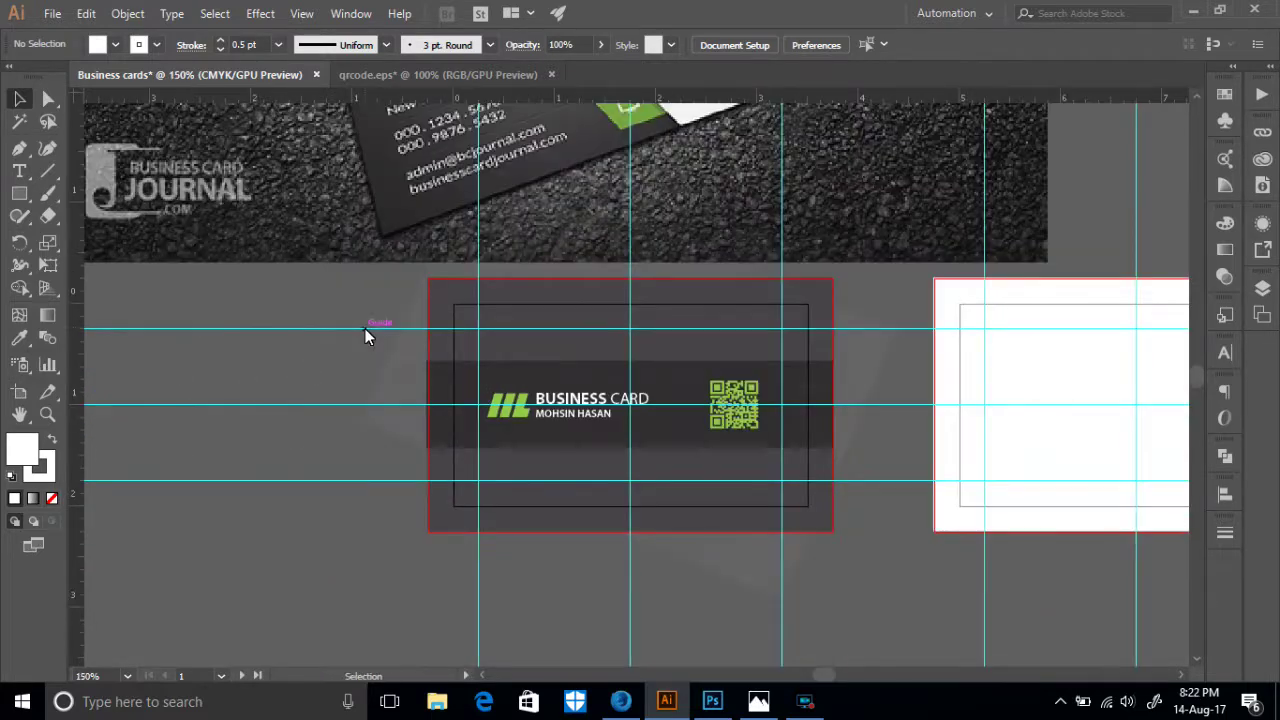
left_click(870, 535)
left_click(924, 565)
left_click(843, 556)
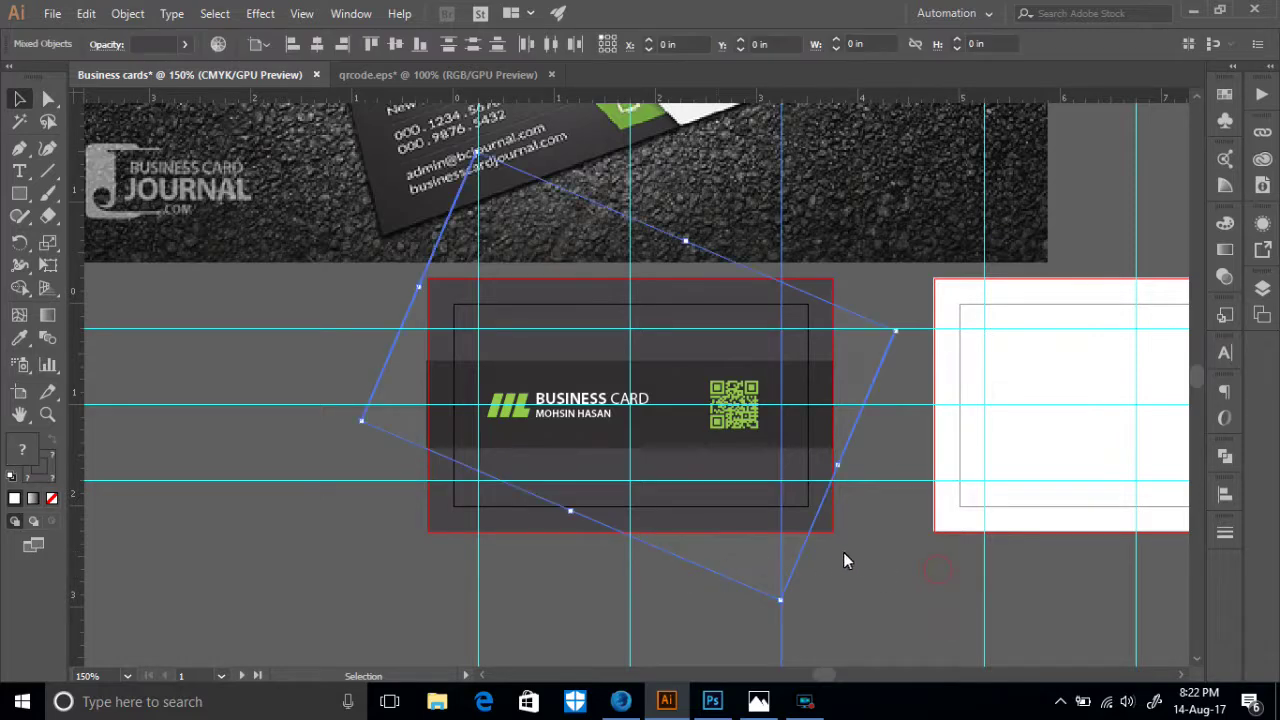
left_click_drag(903, 585, 500, 578)
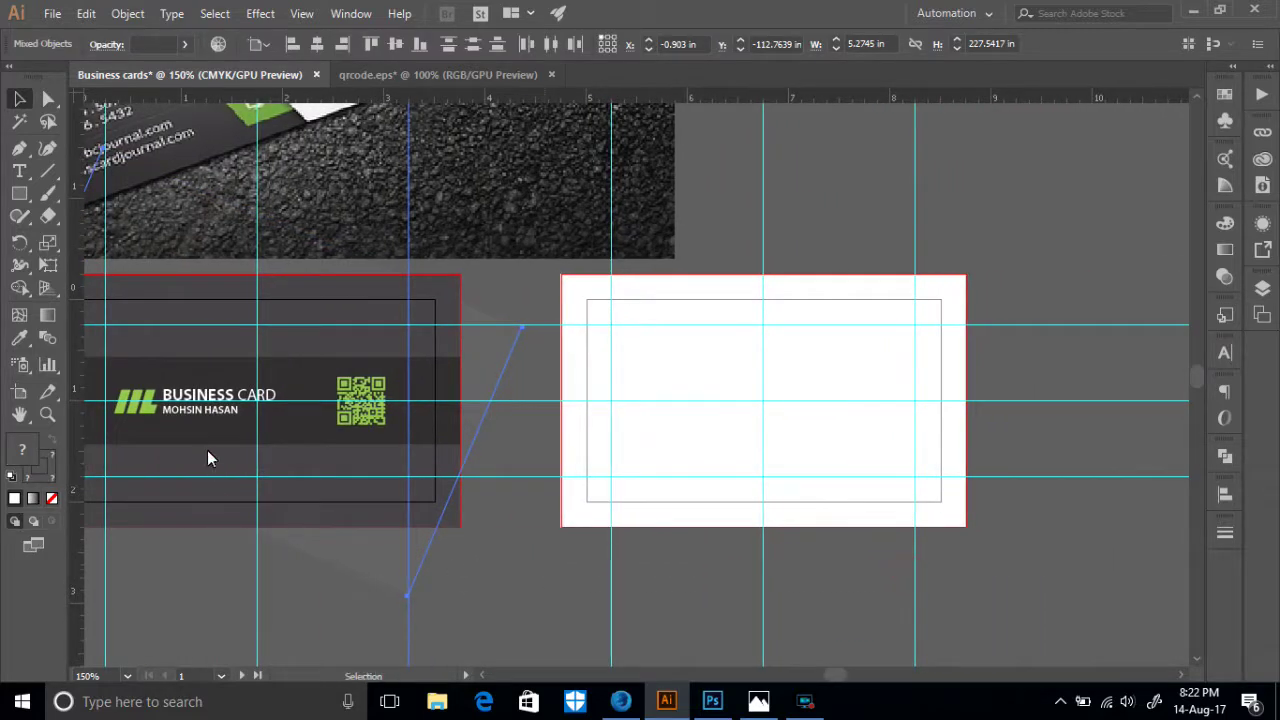
scroll(345, 448, "up", 1)
scroll(385, 381, "up", 1)
left_click_drag(449, 287, 768, 278)
left_click_drag(485, 244, 537, 255)
scroll(840, 318, "up", 1)
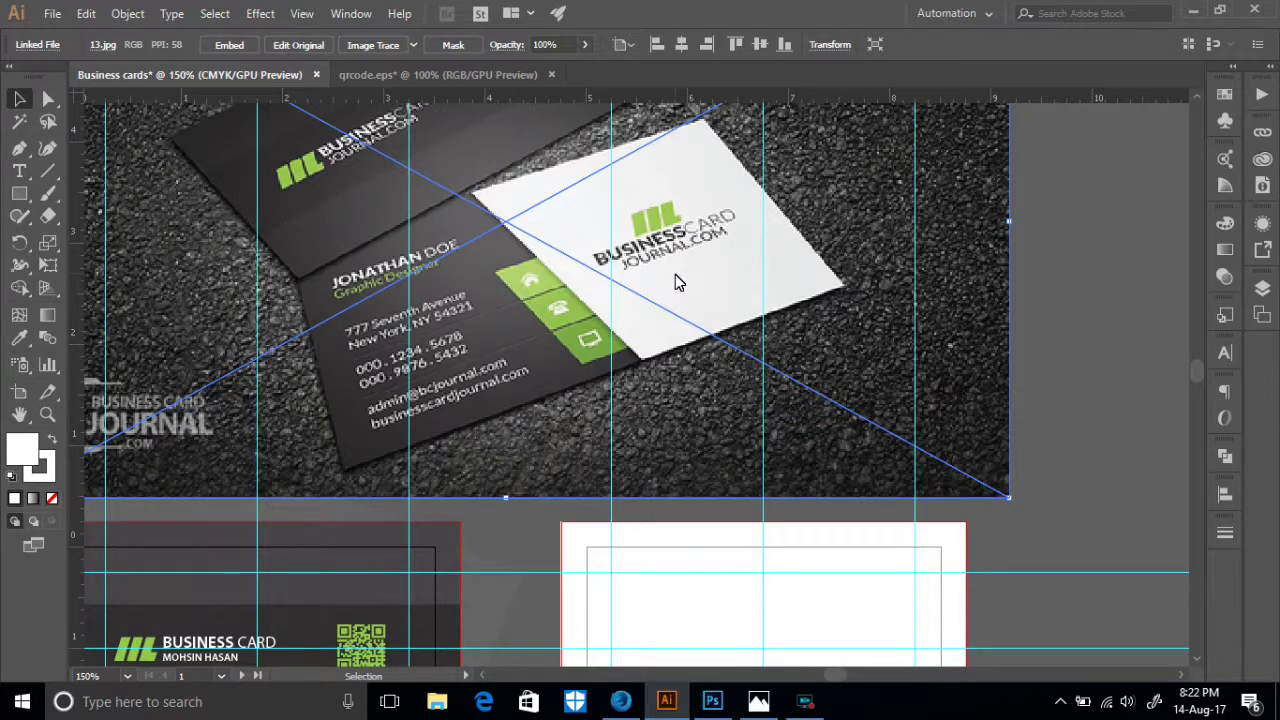
scroll(640, 460, "down", 2)
scroll(651, 454, "up", 1)
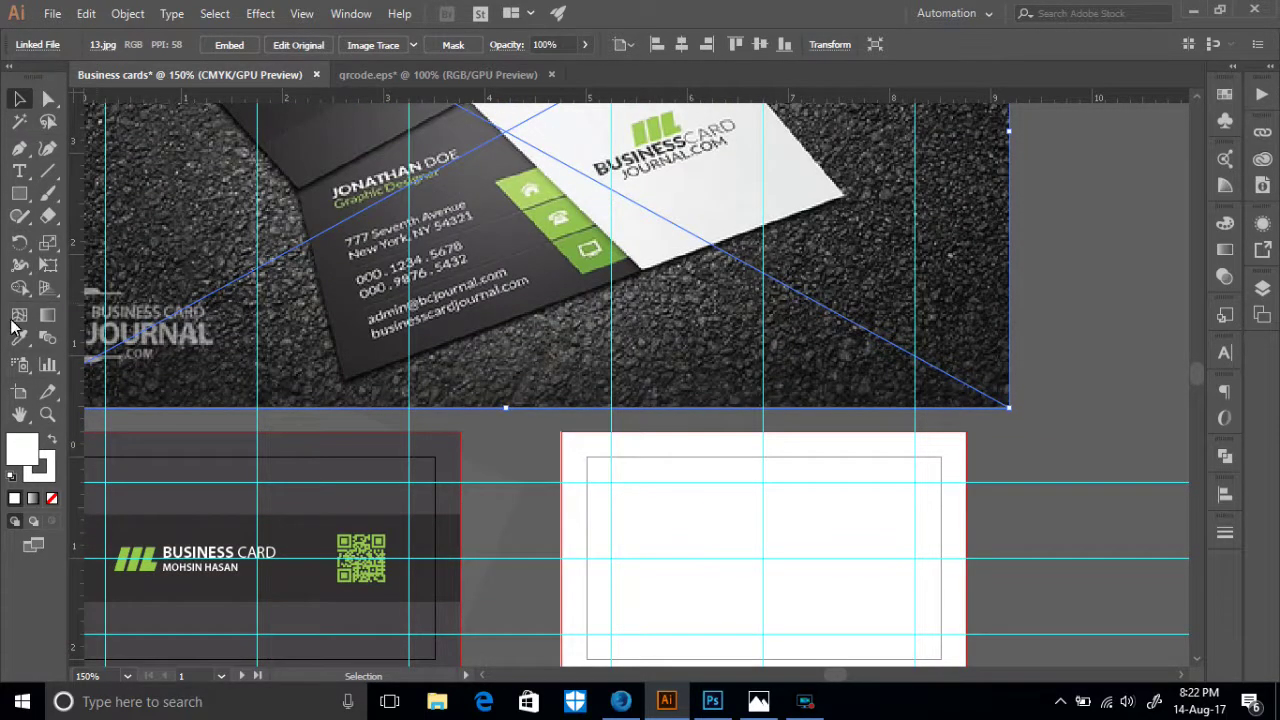
- Create a 3.5 × 2 in rectangle
left_click(19, 193)
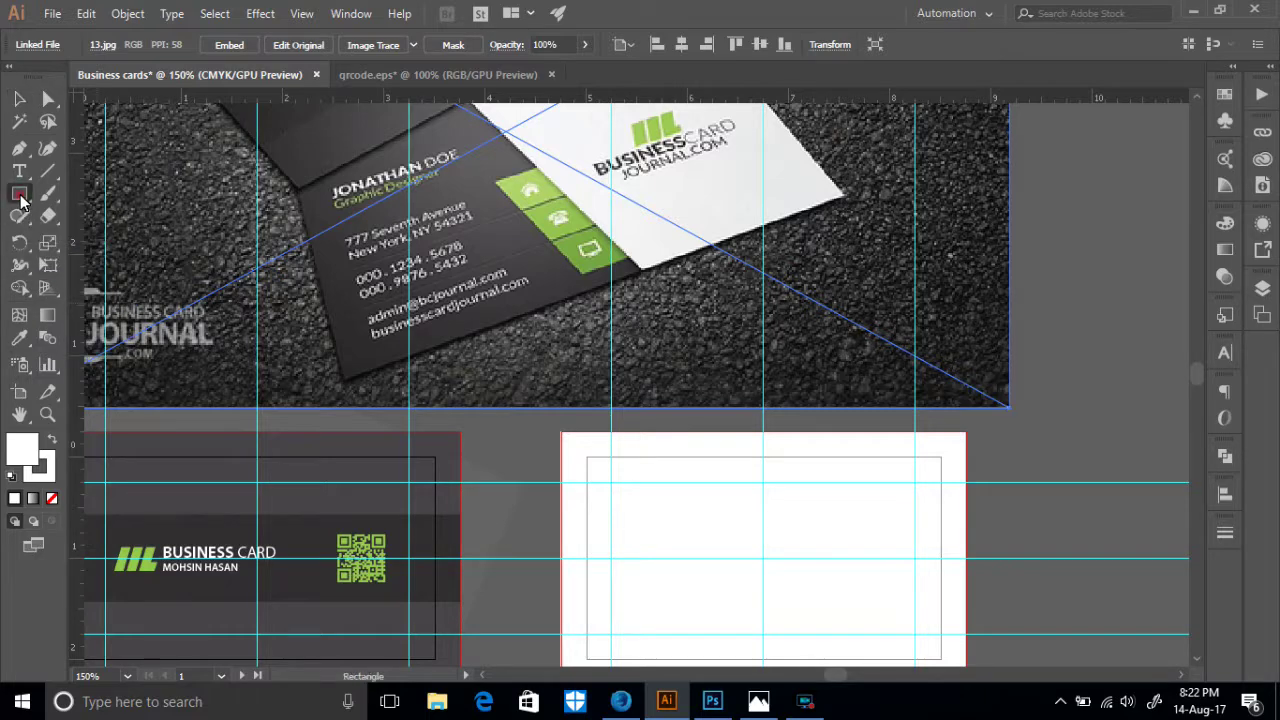
scroll(740, 529, "down", 1)
left_click(667, 434)
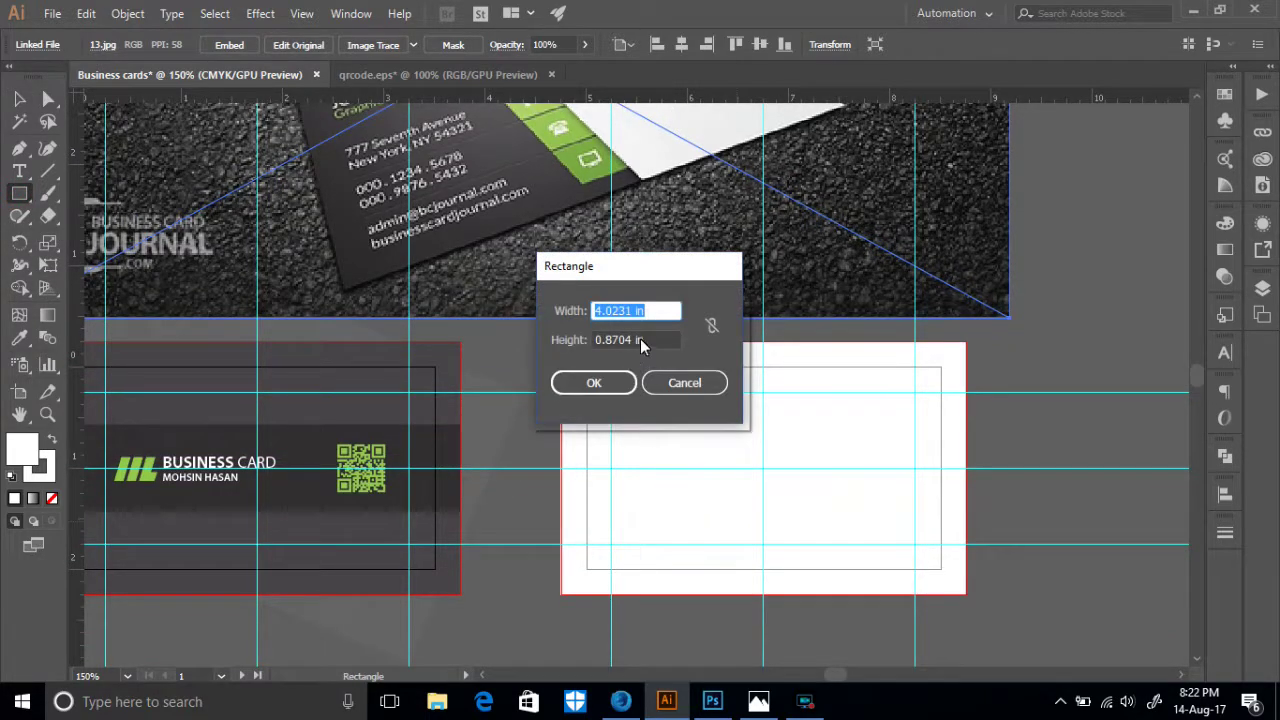
left_click_drag(593, 321, 522, 336)
type("3.5")
key("Tab")
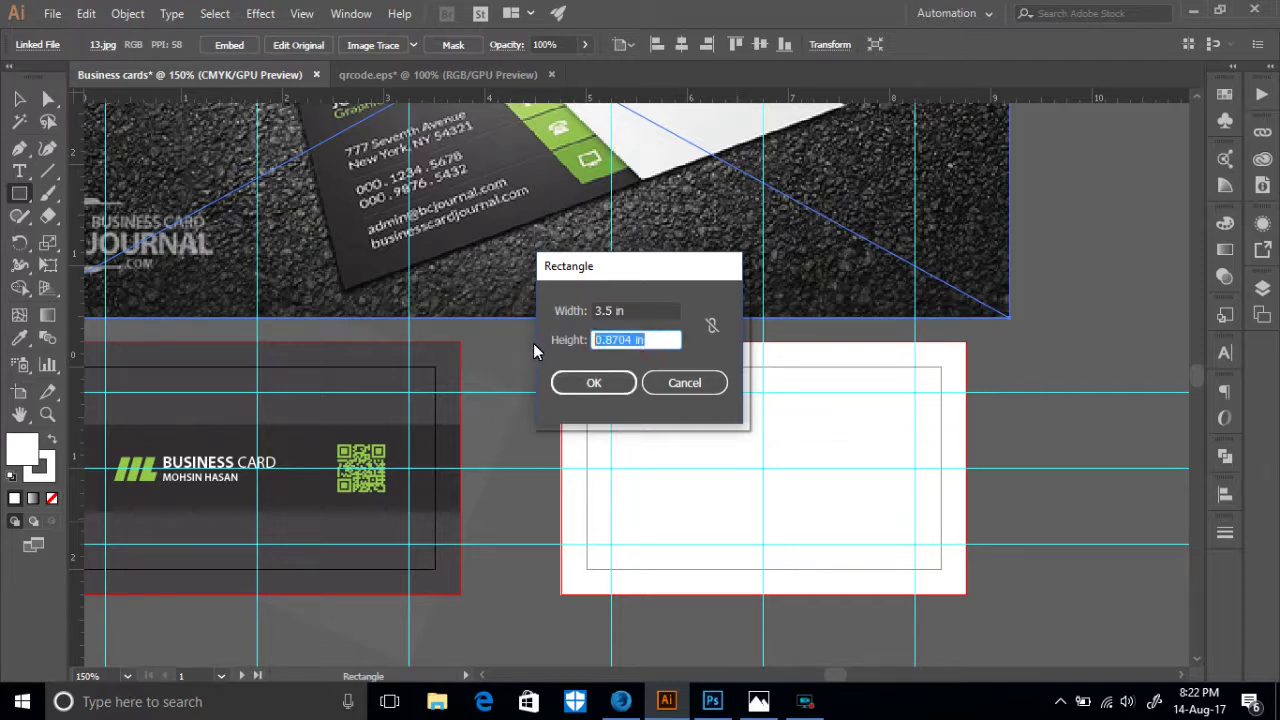
type("2")
left_click(592, 388)
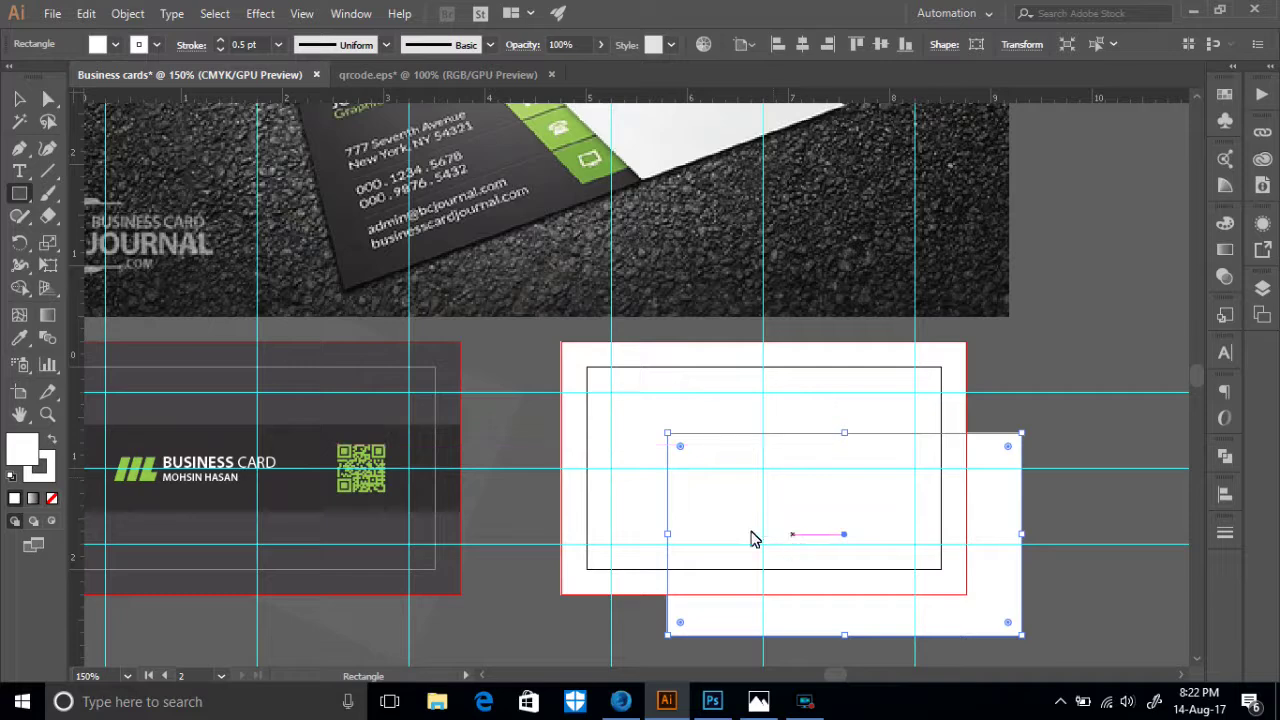
- Fill it with the front card's dark grey and centre it on the back card
left_click(19, 338)
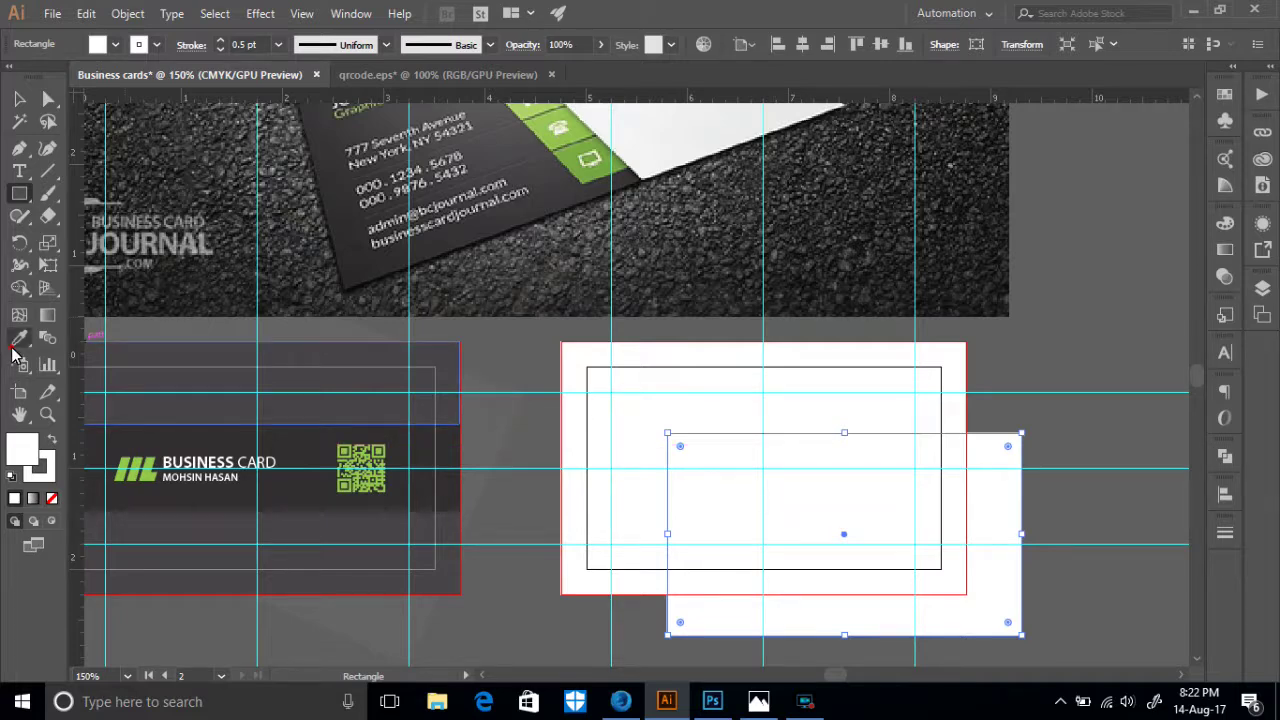
left_click(374, 360)
key("v")
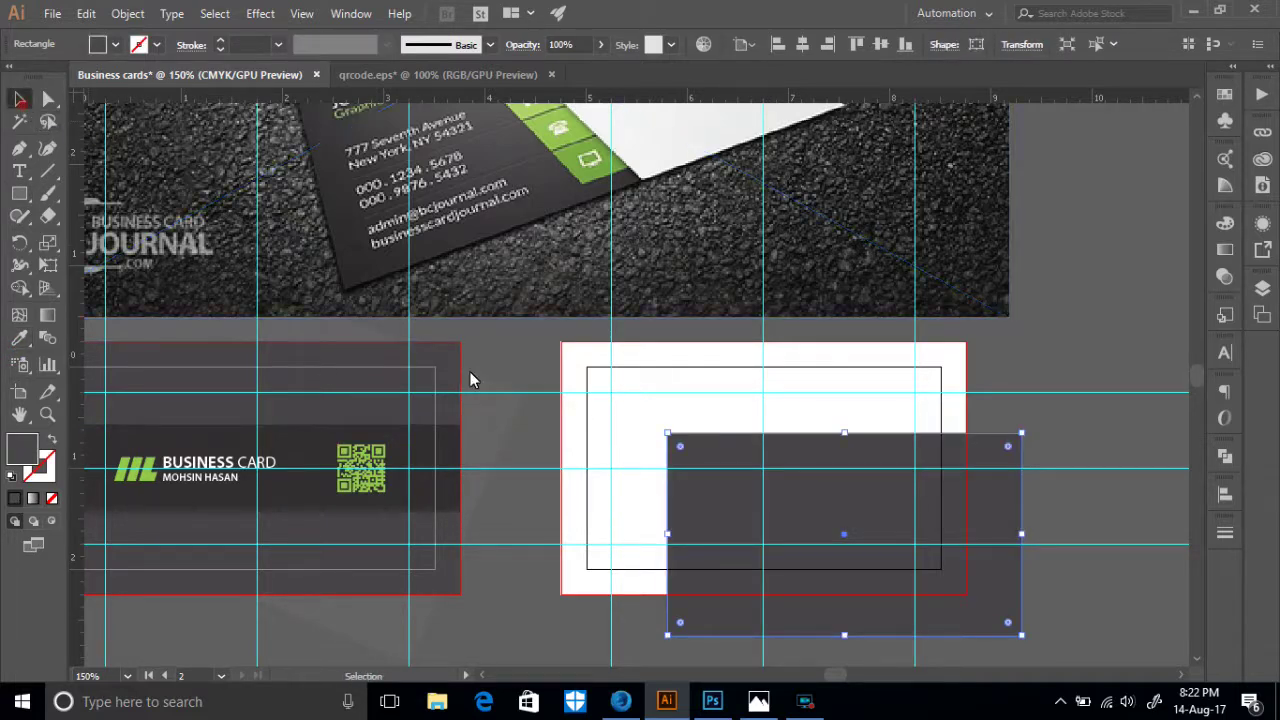
left_click_drag(895, 504, 788, 411)
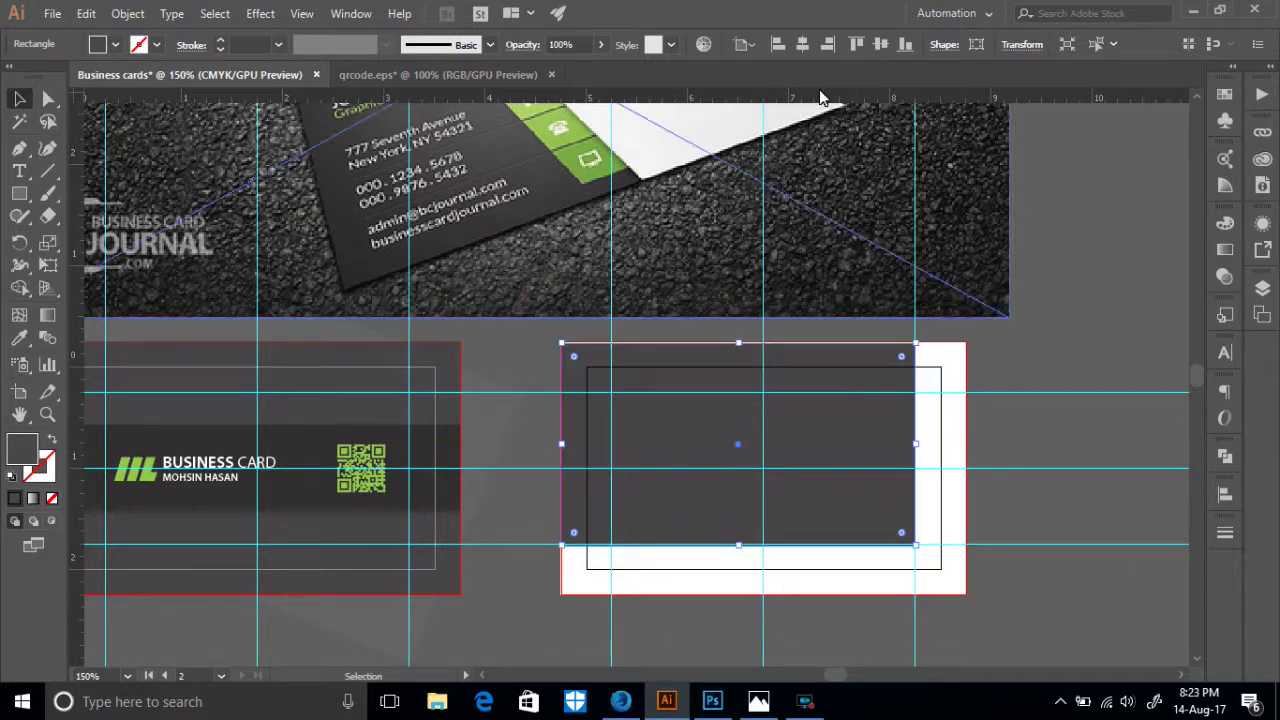
left_click(802, 44)
left_click(877, 52)
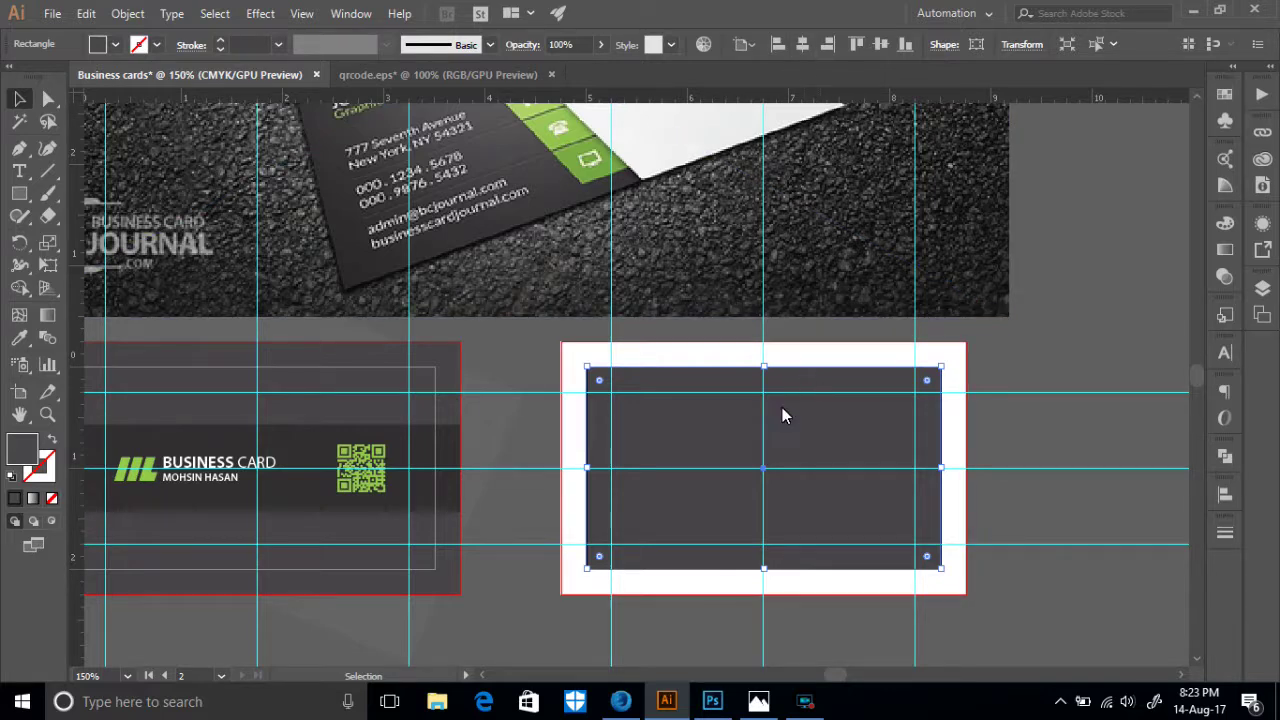
scroll(749, 453, "up", 1)
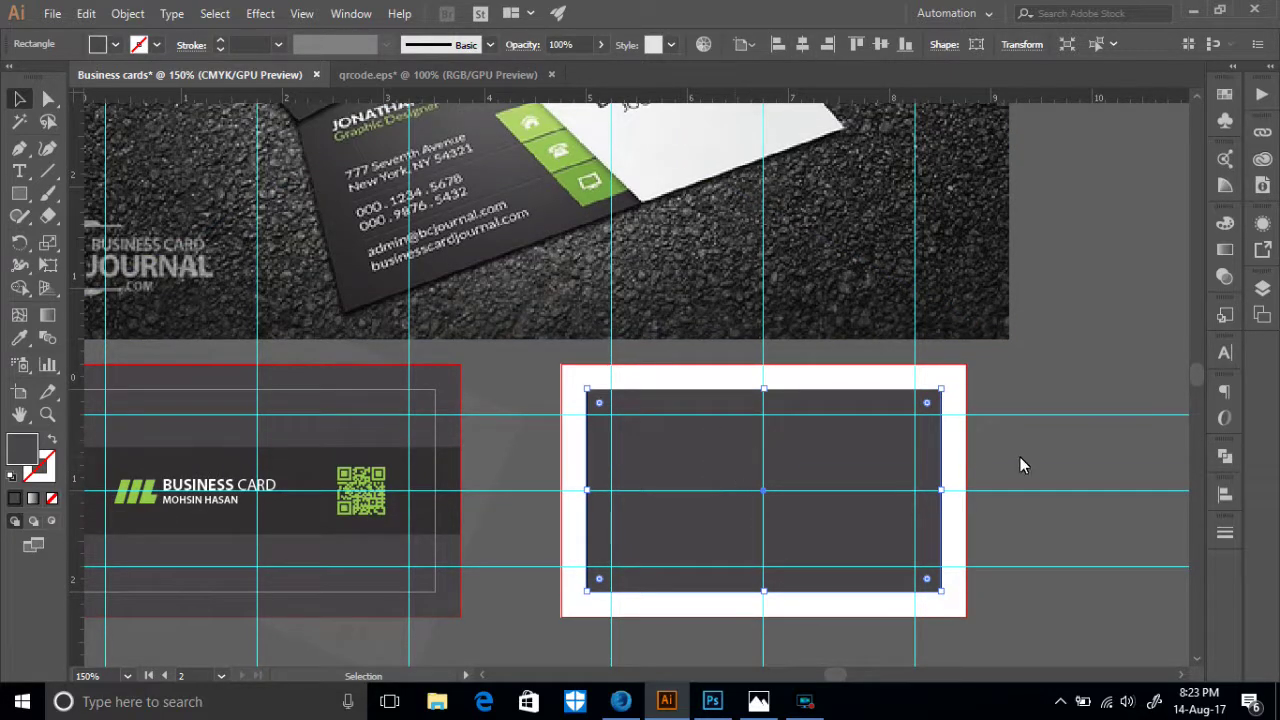
left_click(1085, 343)
key("m")
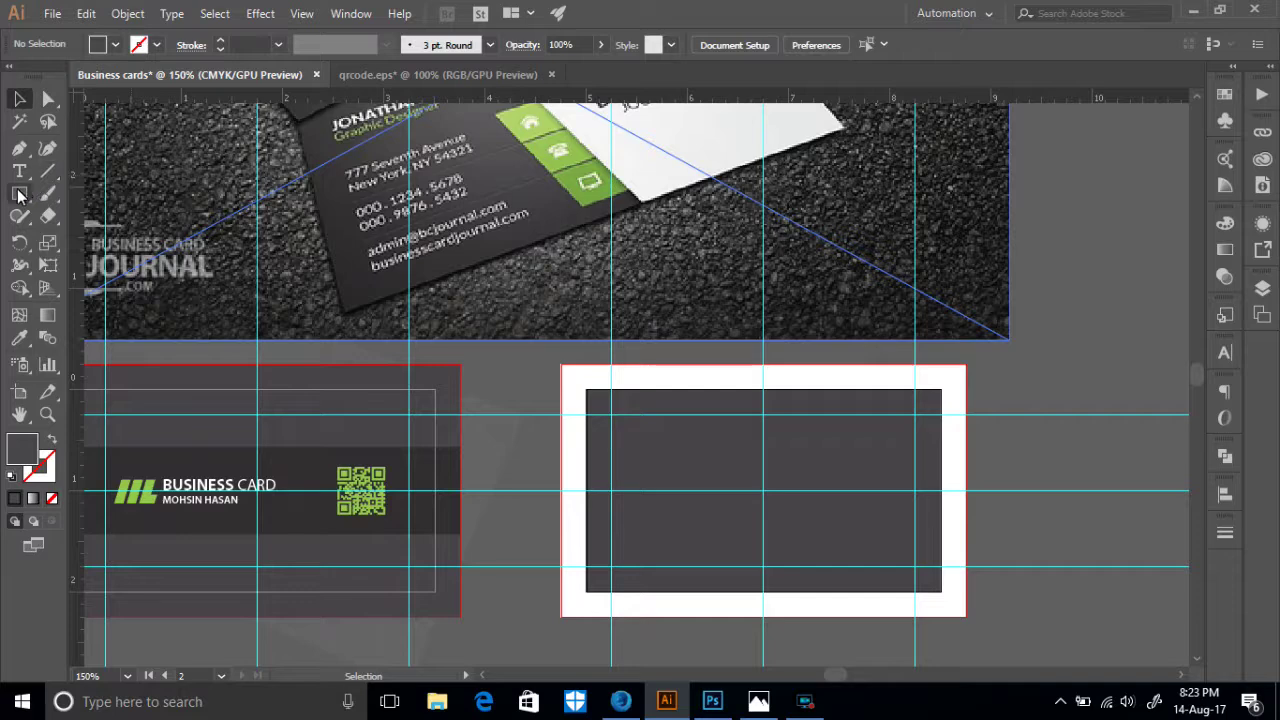
- Start and cancel a sized rectangle twice while browsing the Object menu
left_click(748, 466)
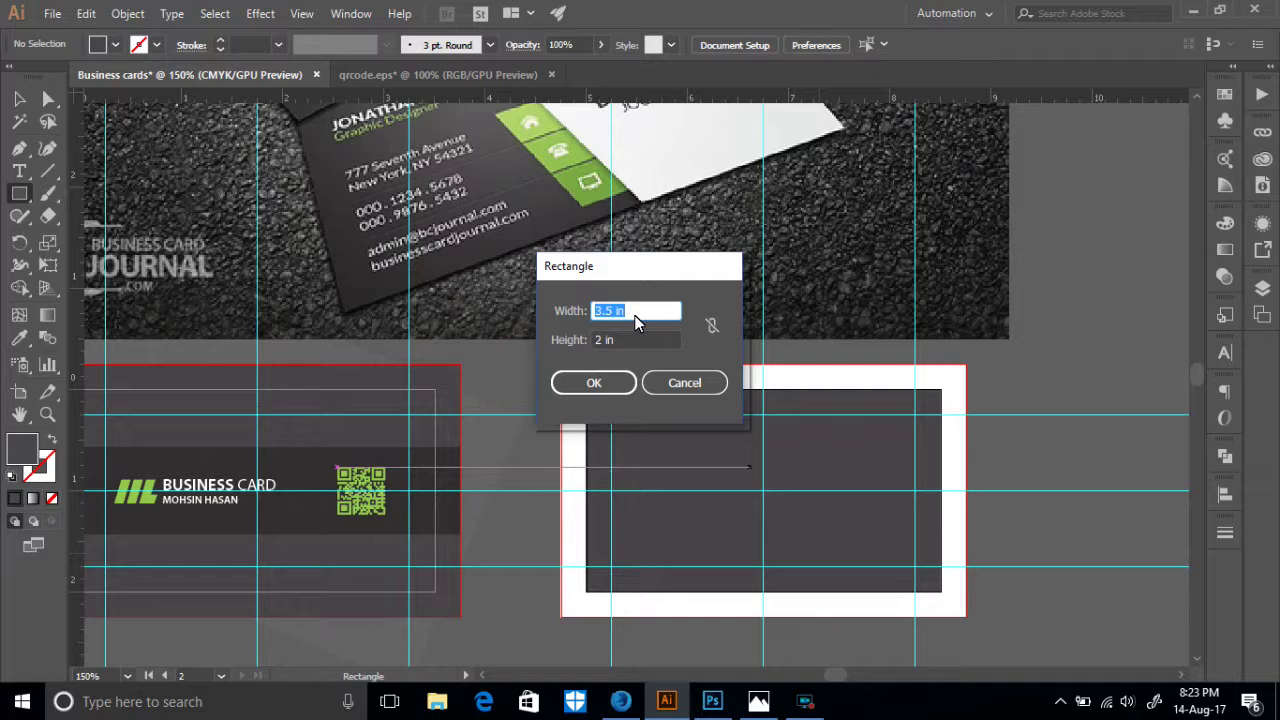
left_click(688, 384)
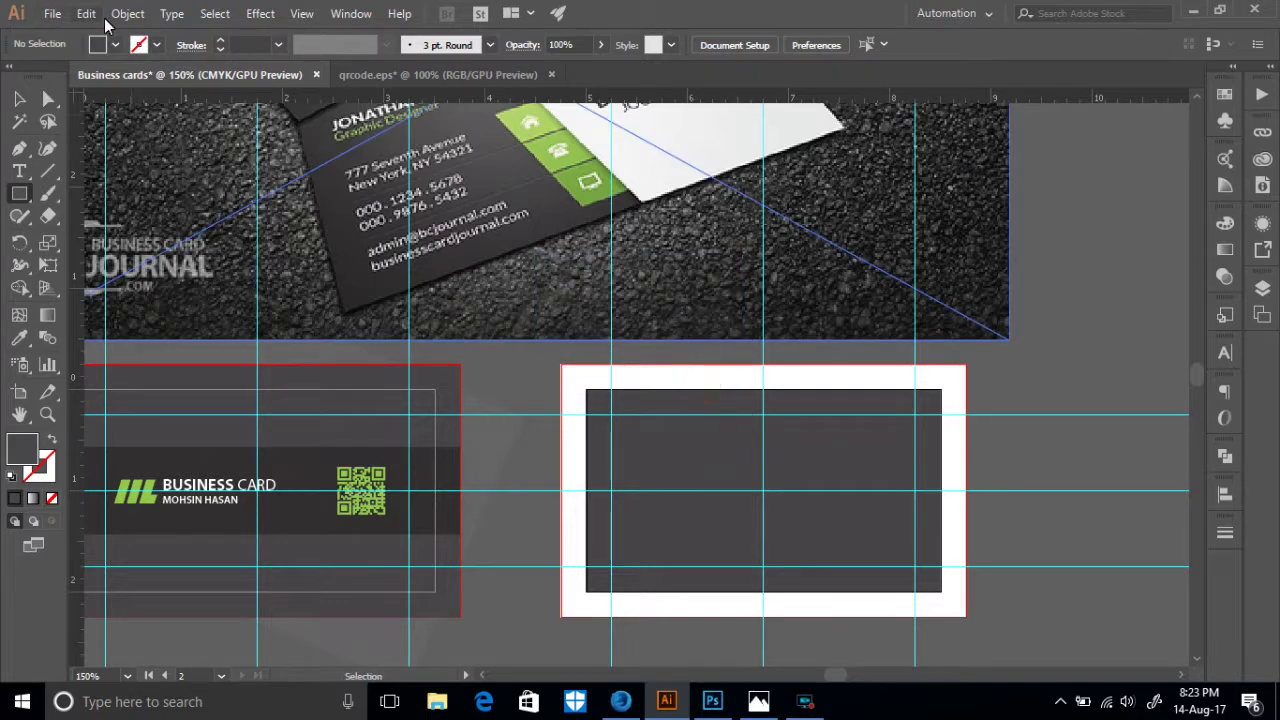
left_click(127, 13)
mouse_move(206, 397)
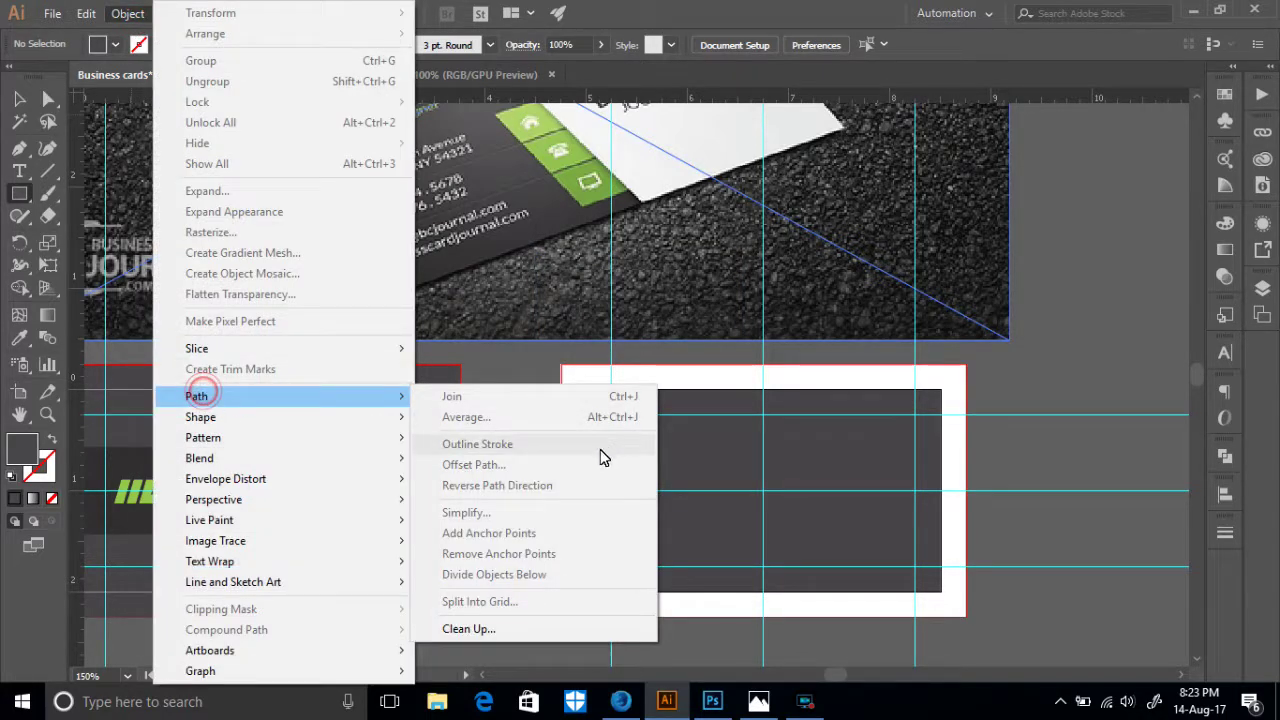
left_click(994, 398)
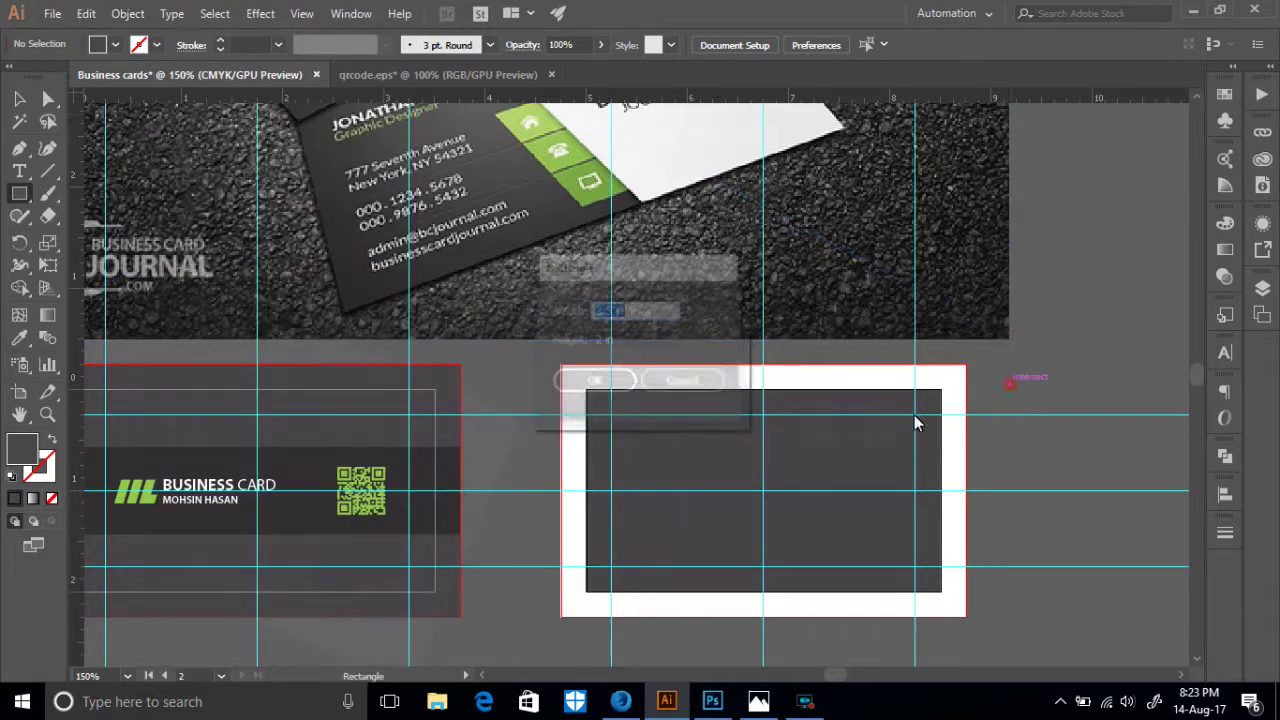
left_click(701, 377)
key("v")
- Apply a 0.25 in Offset Path to the dark rectangle, then deselect
left_click(705, 453)
left_click(127, 13)
mouse_move(222, 397)
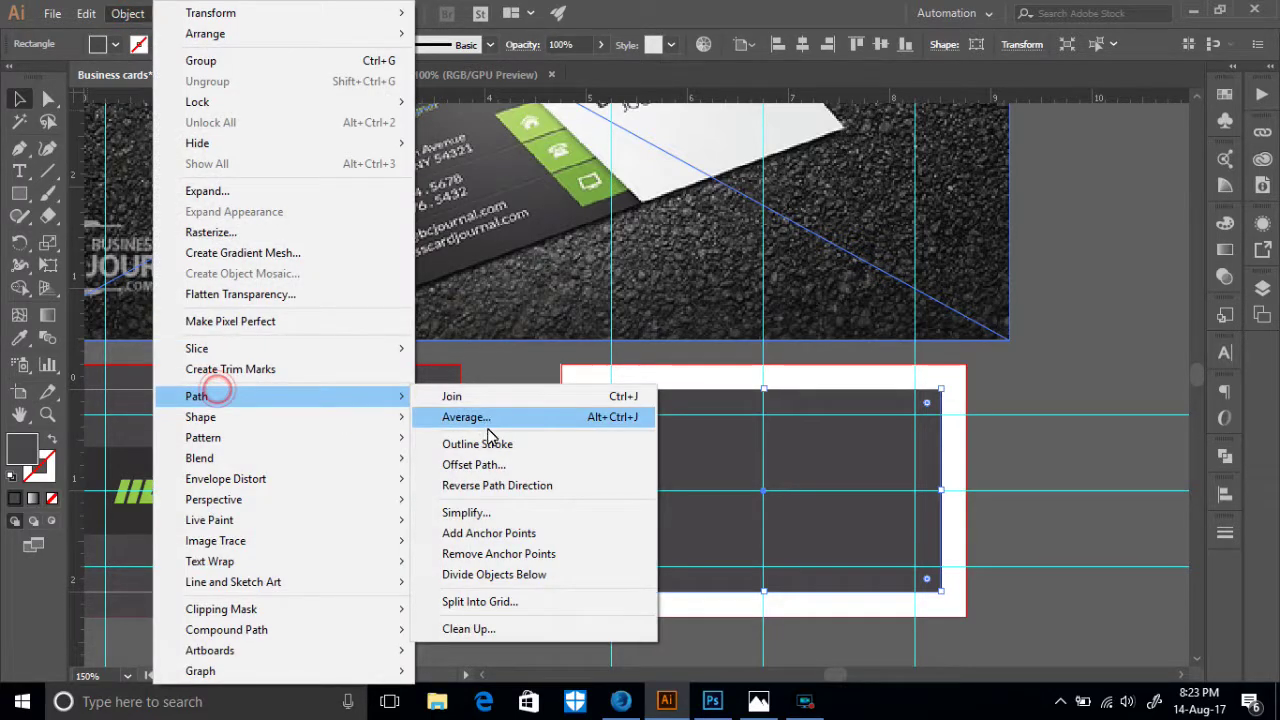
left_click(473, 465)
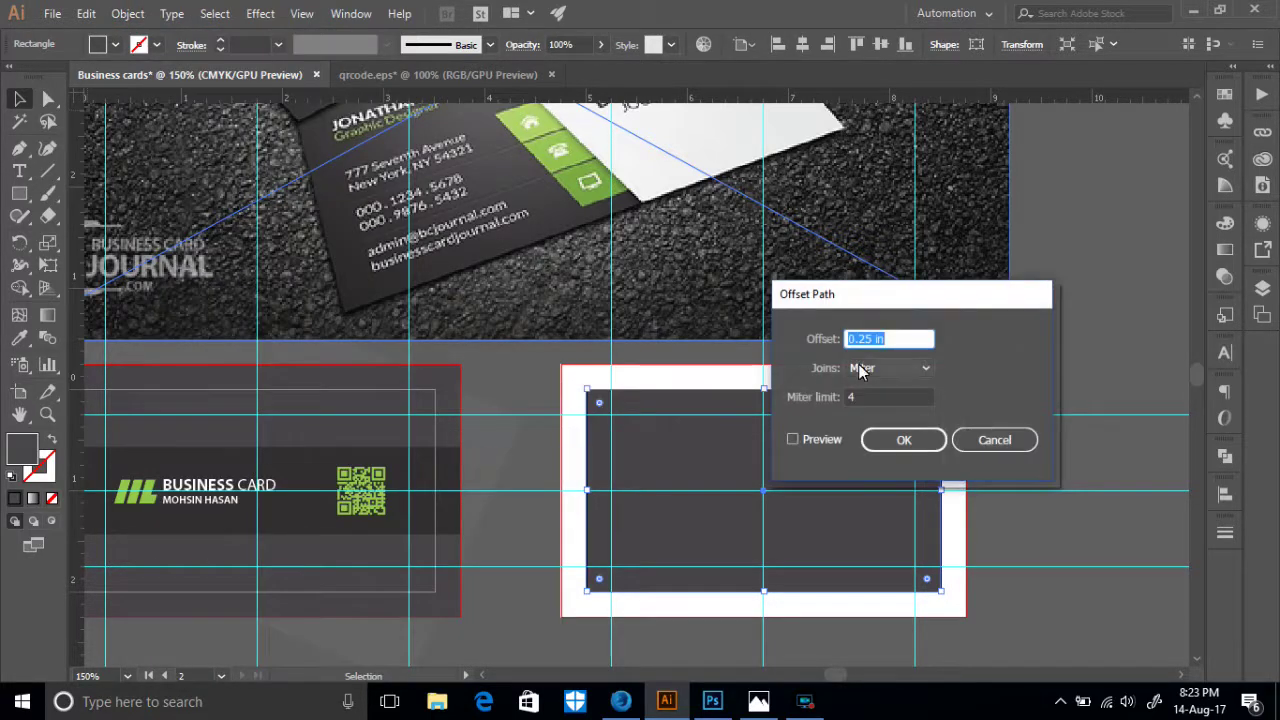
left_click(886, 445)
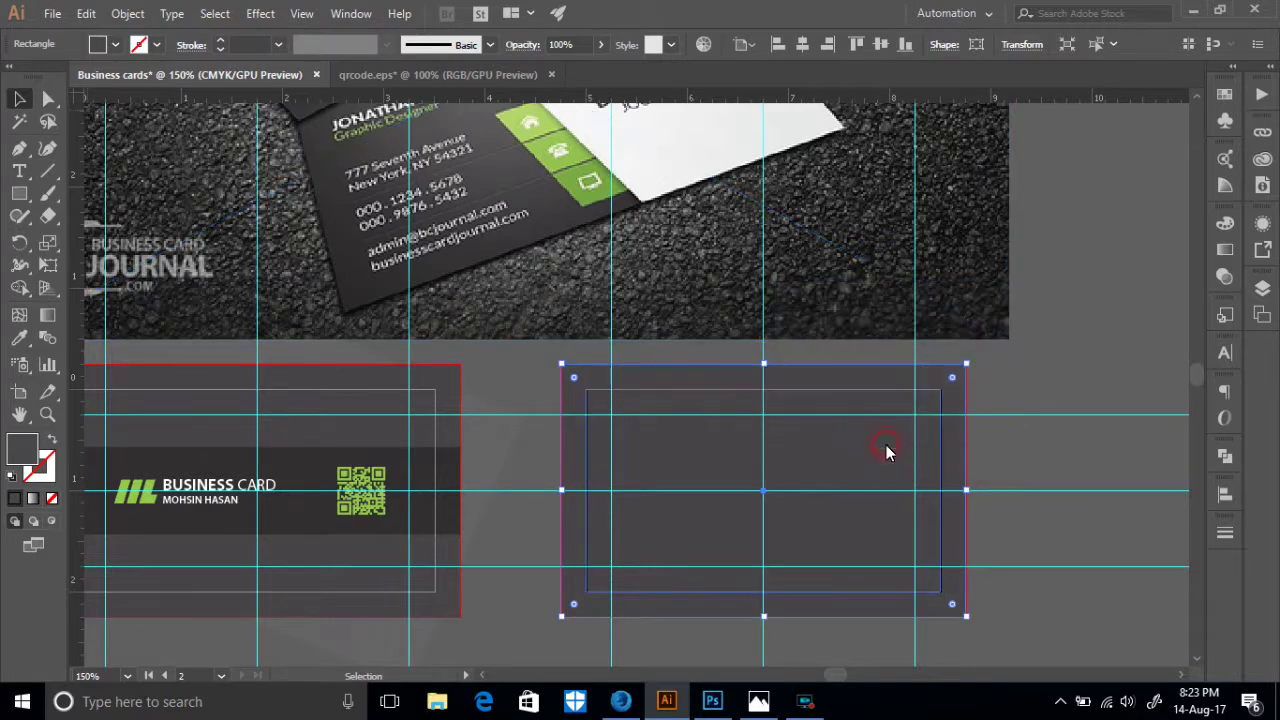
left_click(666, 457)
scroll(674, 451, "down", 3)
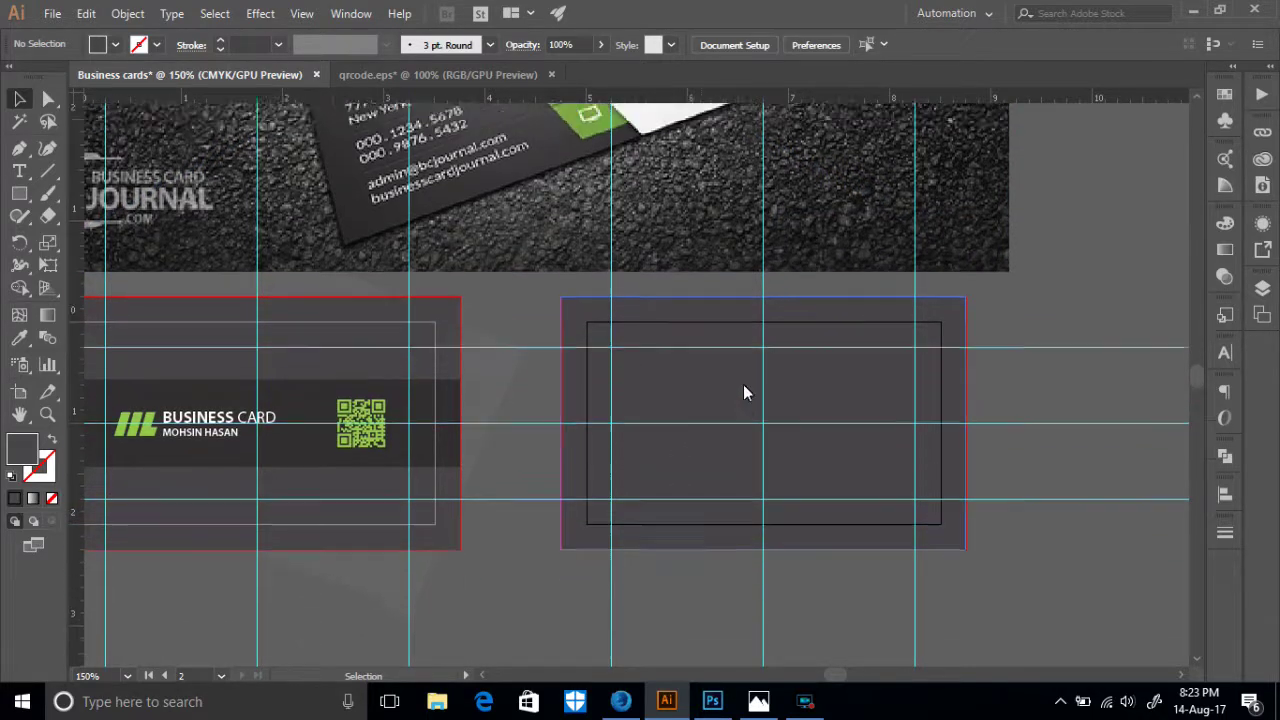
scroll(742, 391, "up", 4)
scroll(668, 430, "up", 2)
scroll(720, 417, "down", 2)
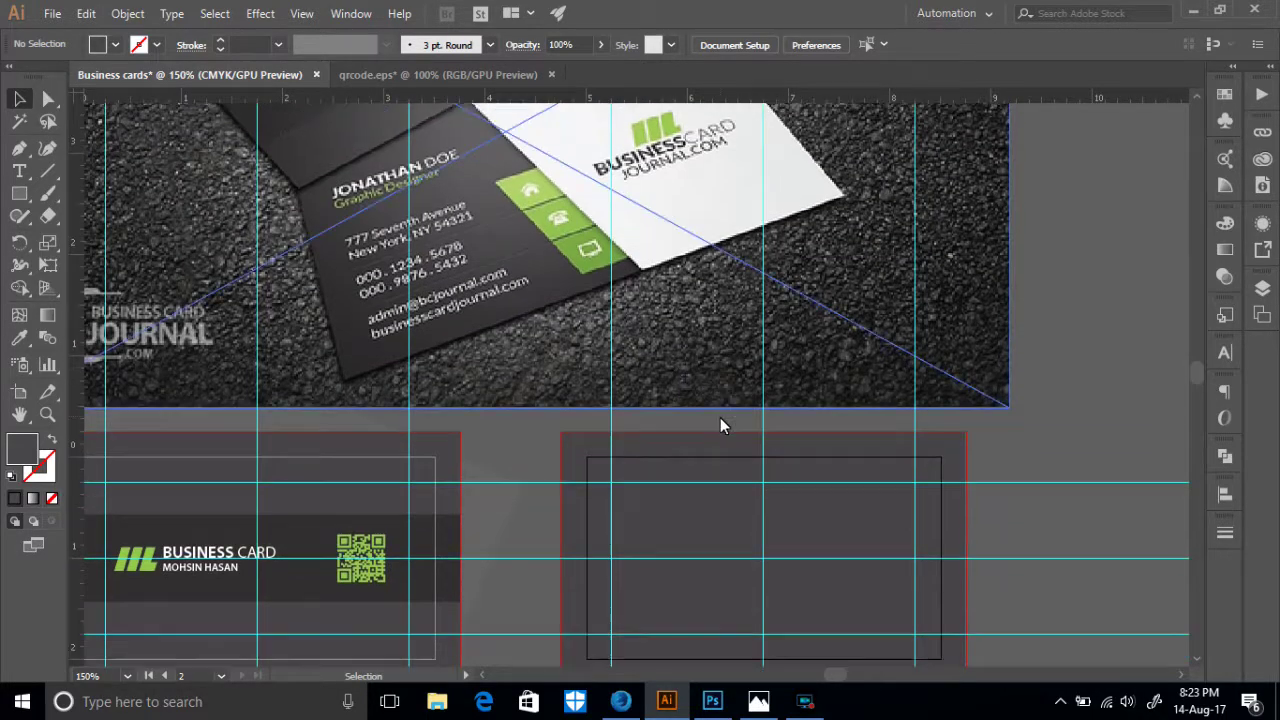
- Draw a slanted straight line across the back card
left_click(47, 170)
scroll(781, 393, "down", 2)
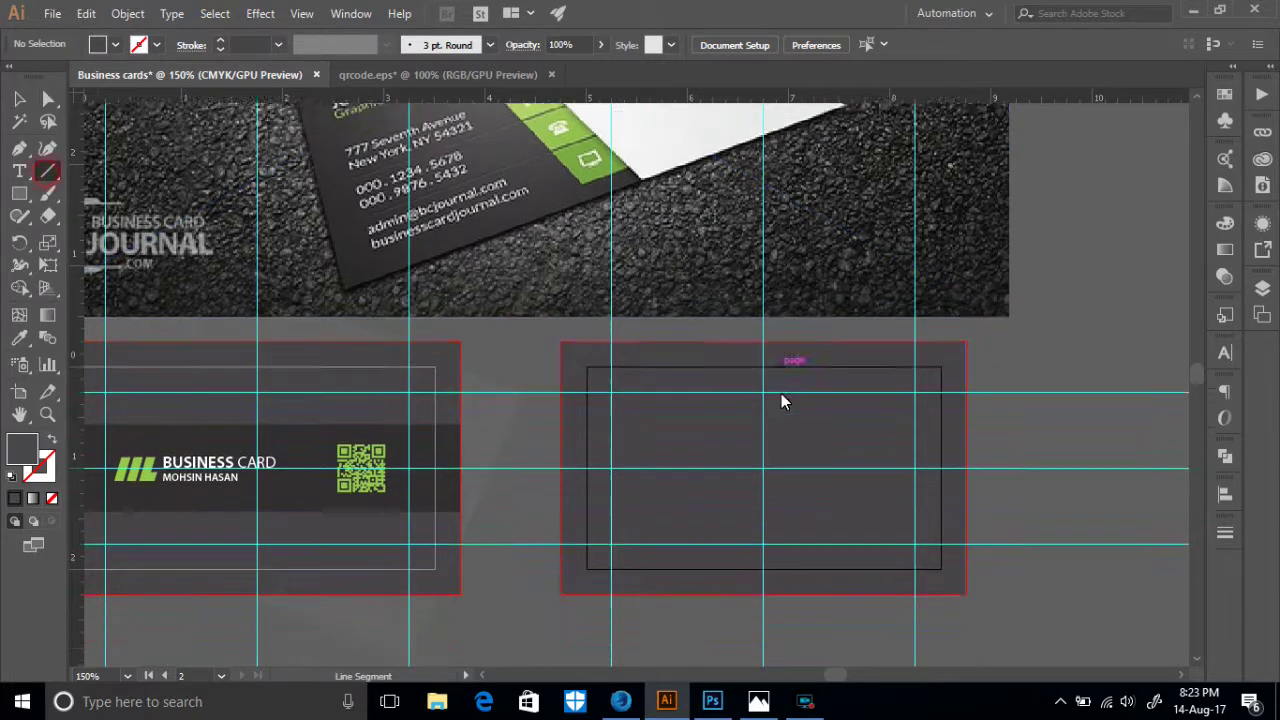
left_click_drag(701, 289, 844, 593)
key("v")
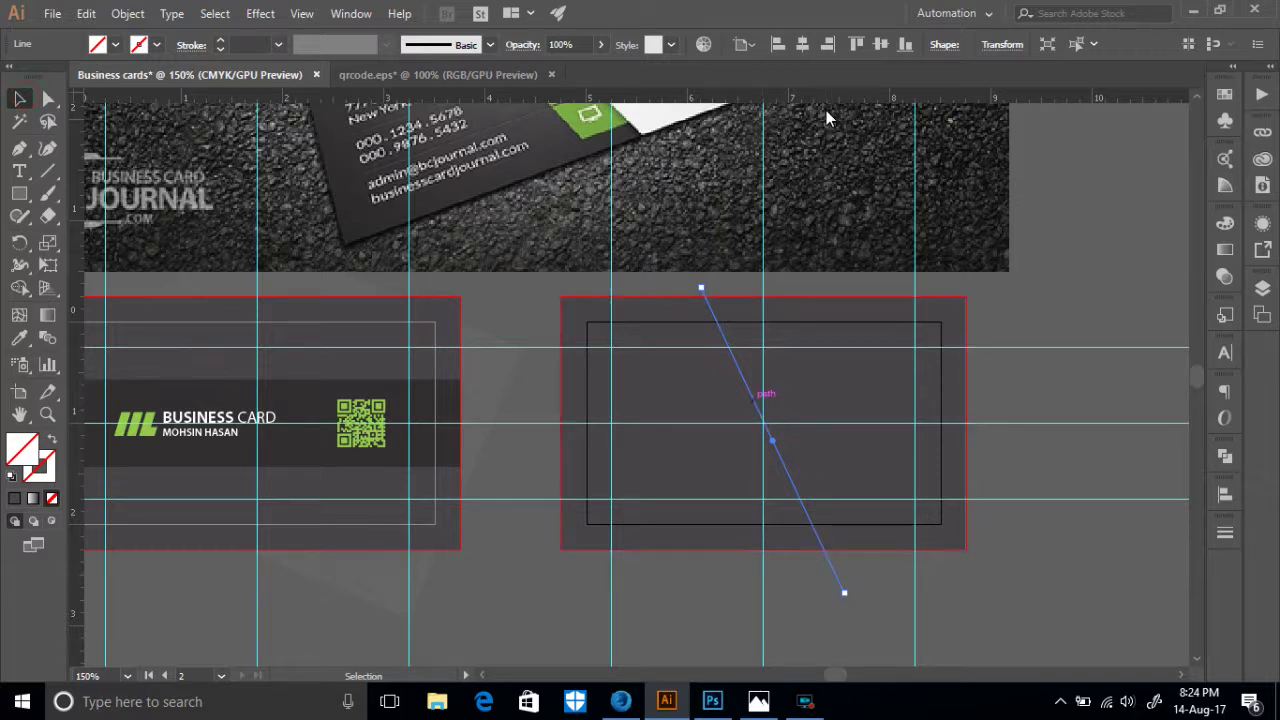
- Centre the line horizontally and vertically on the card, then reselect the card's rectangle
left_click(805, 44)
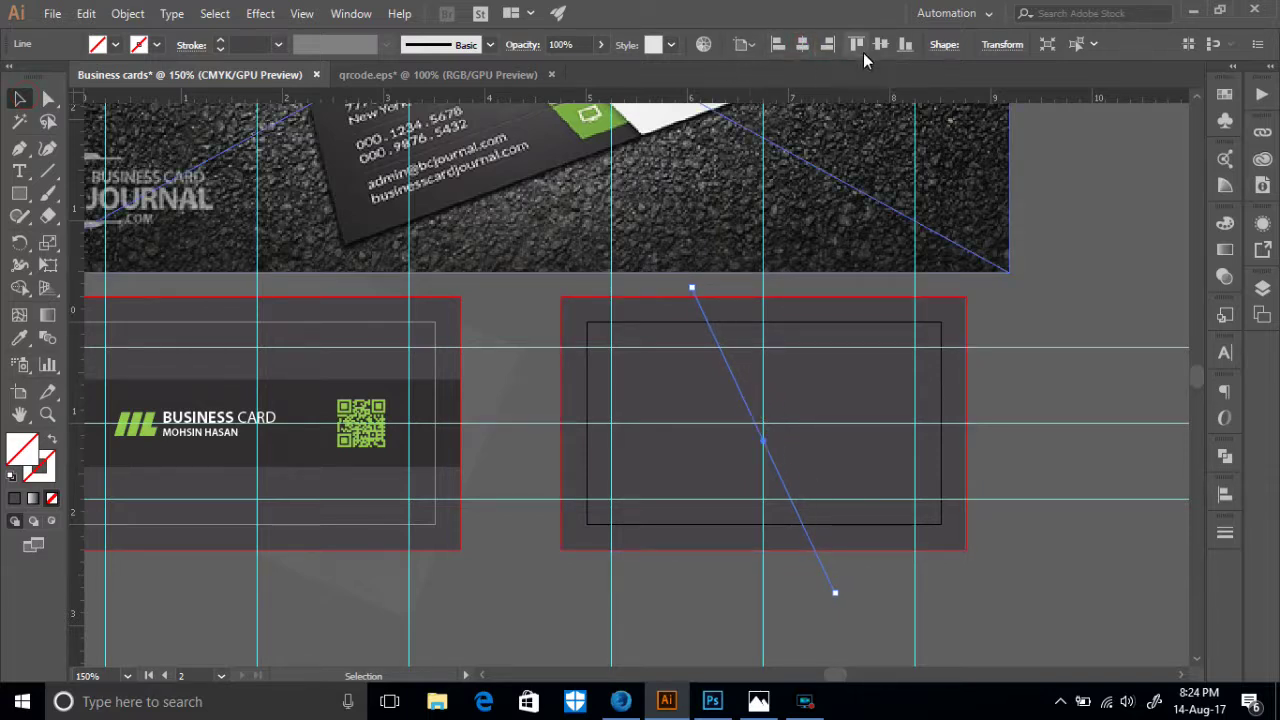
left_click(880, 44)
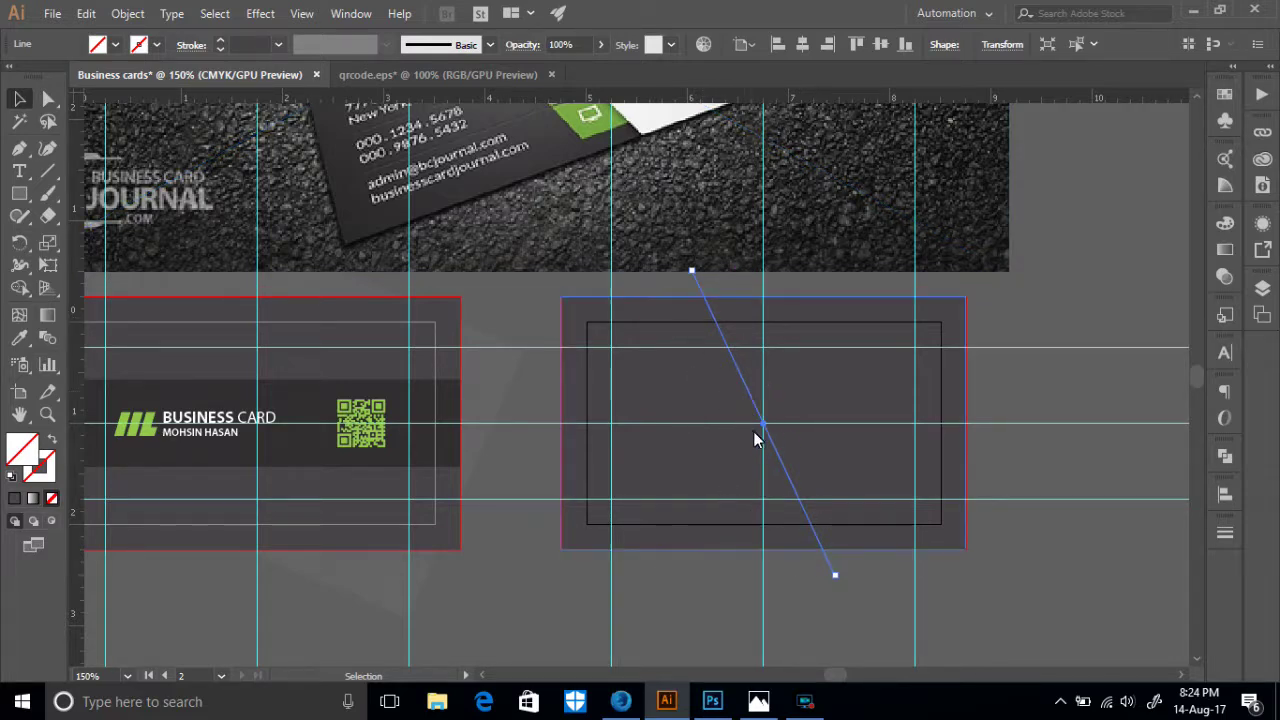
scroll(720, 400, "up", 2)
scroll(700, 470, "up", 1)
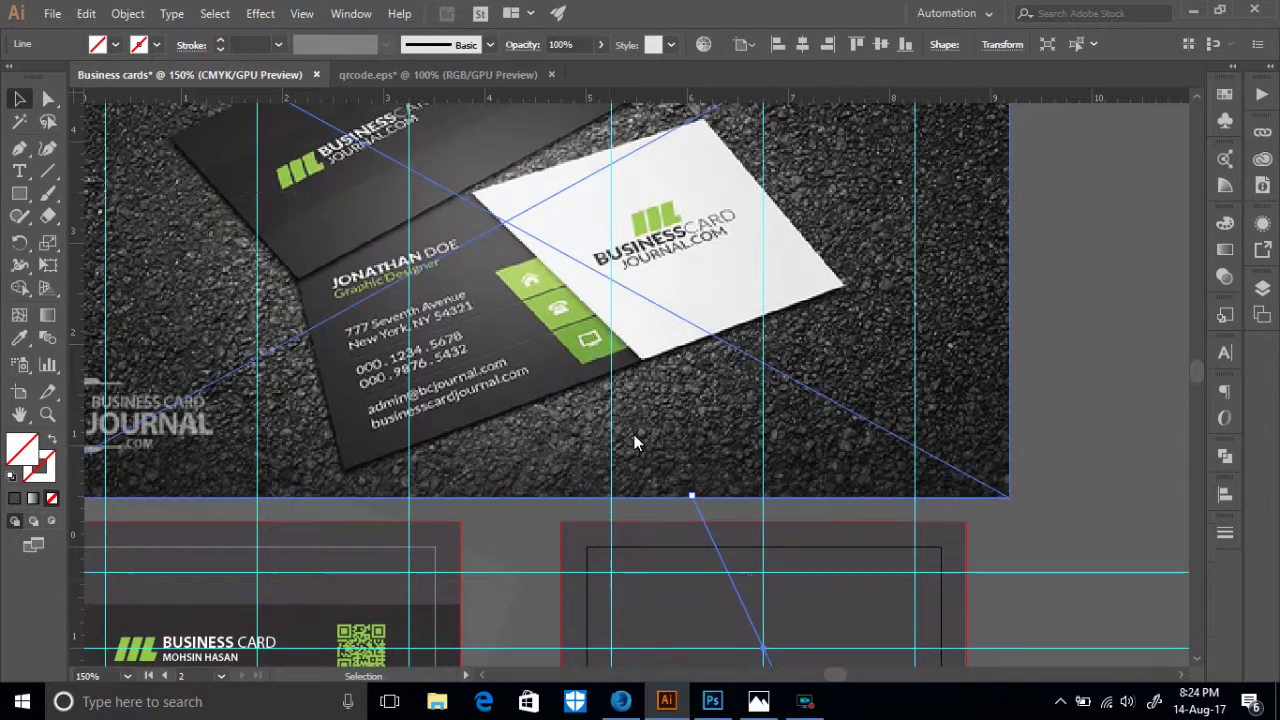
scroll(724, 500, "down", 3)
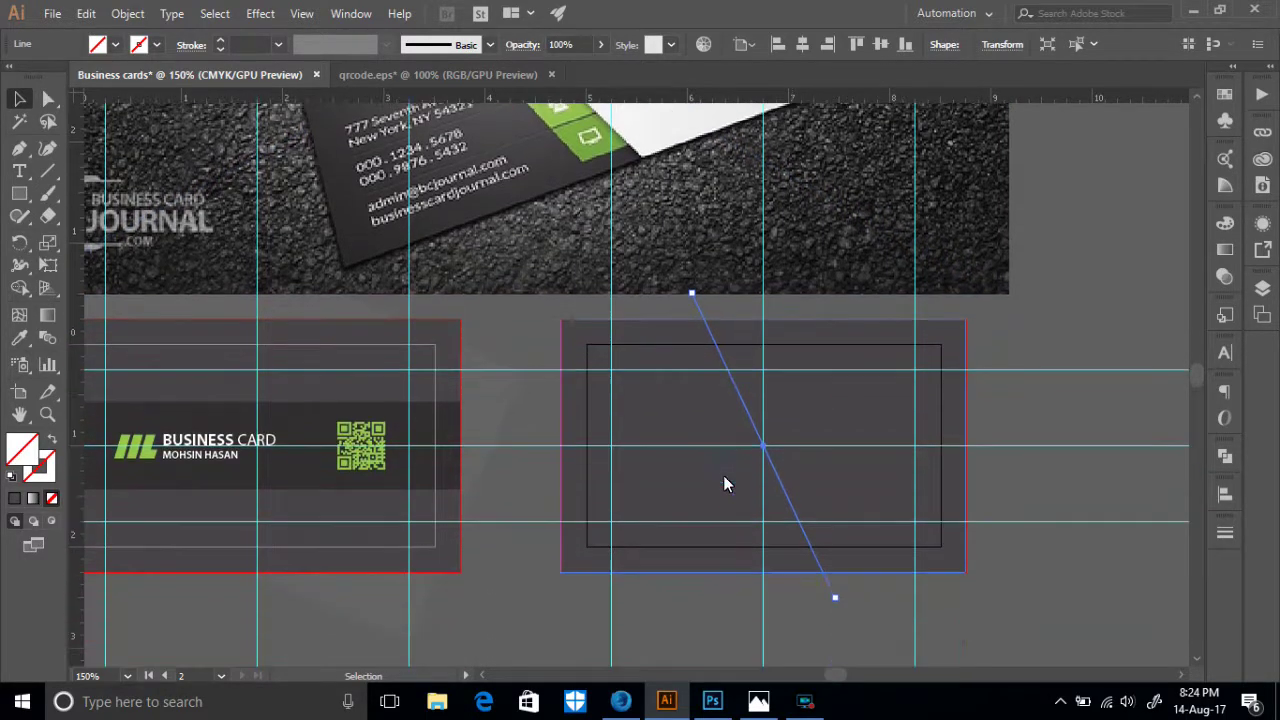
left_click(837, 620)
left_click(806, 567)
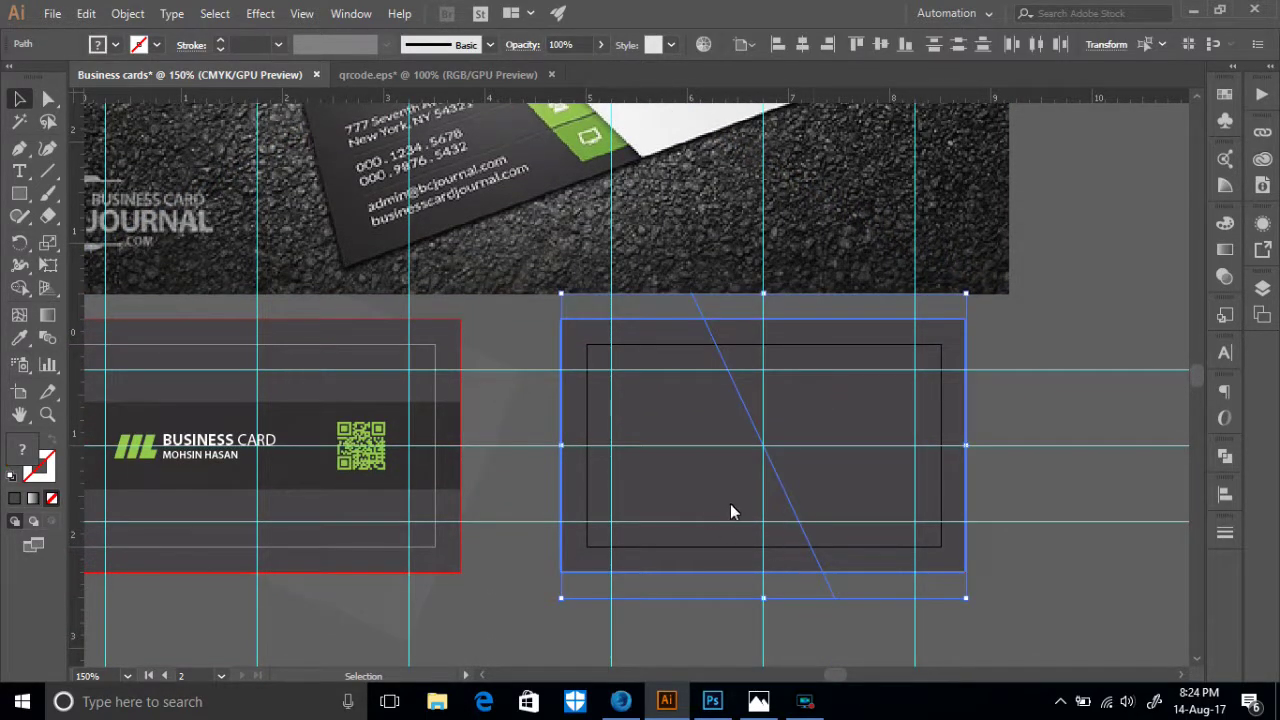
- Divide the back card rectangle along the slanted line with Pathfinder Divide
left_click(1226, 456)
left_click(851, 671)
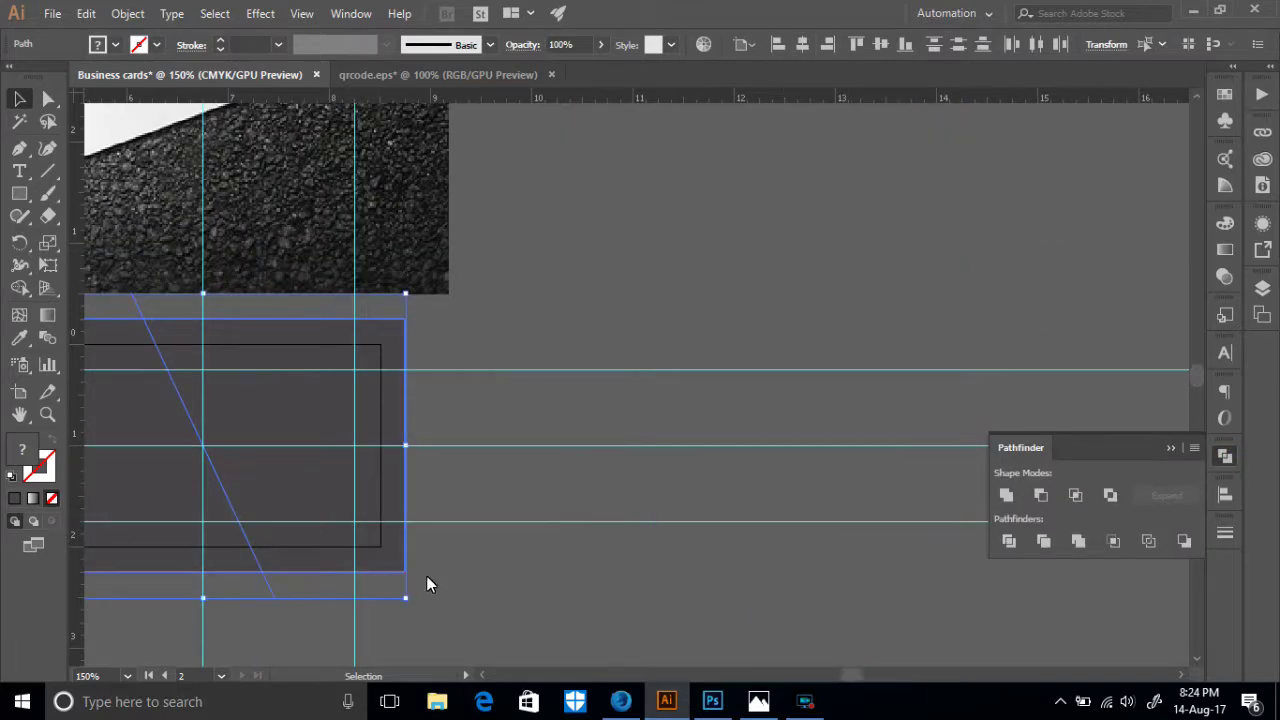
left_click_drag(471, 568, 916, 596)
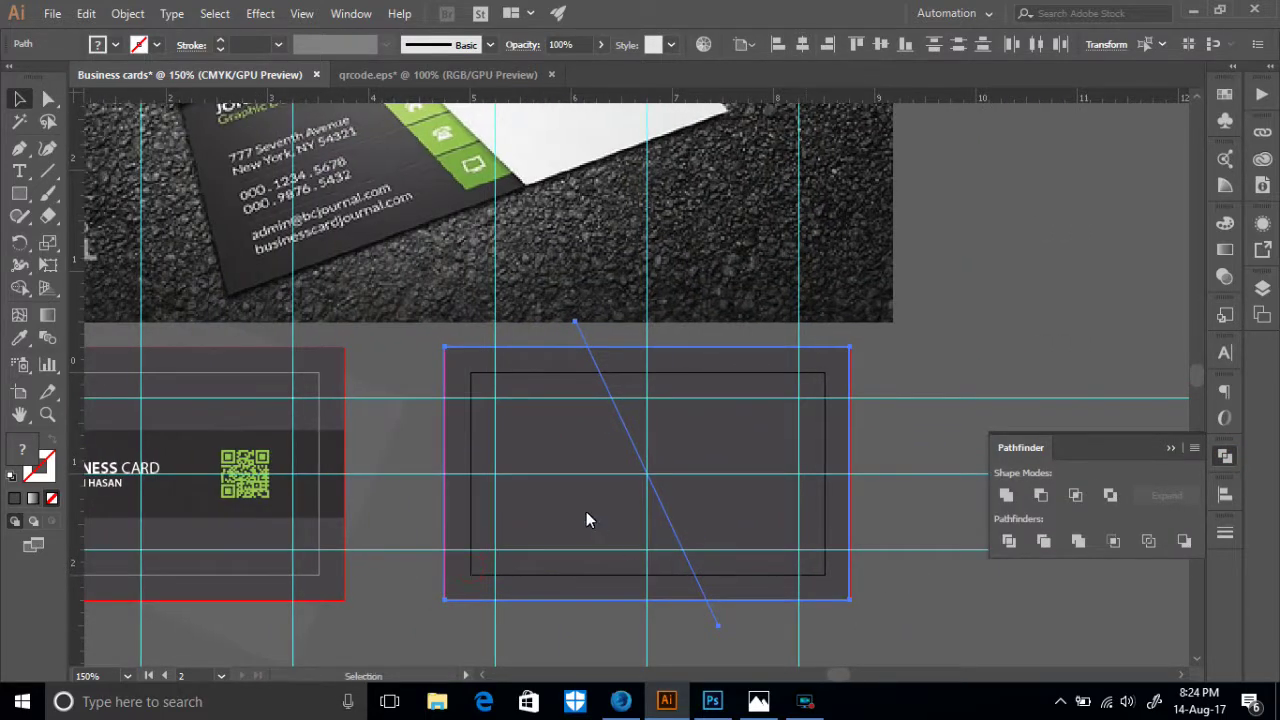
left_click(735, 643)
left_click(732, 582)
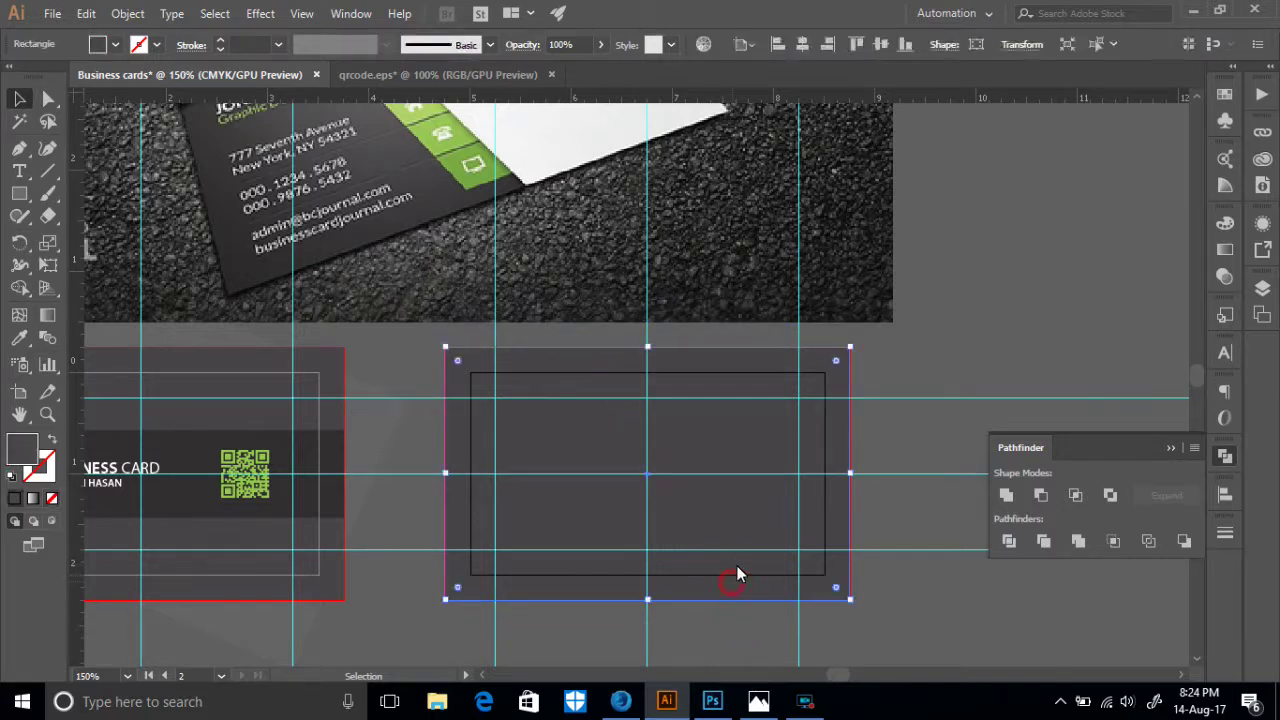
left_click(711, 627)
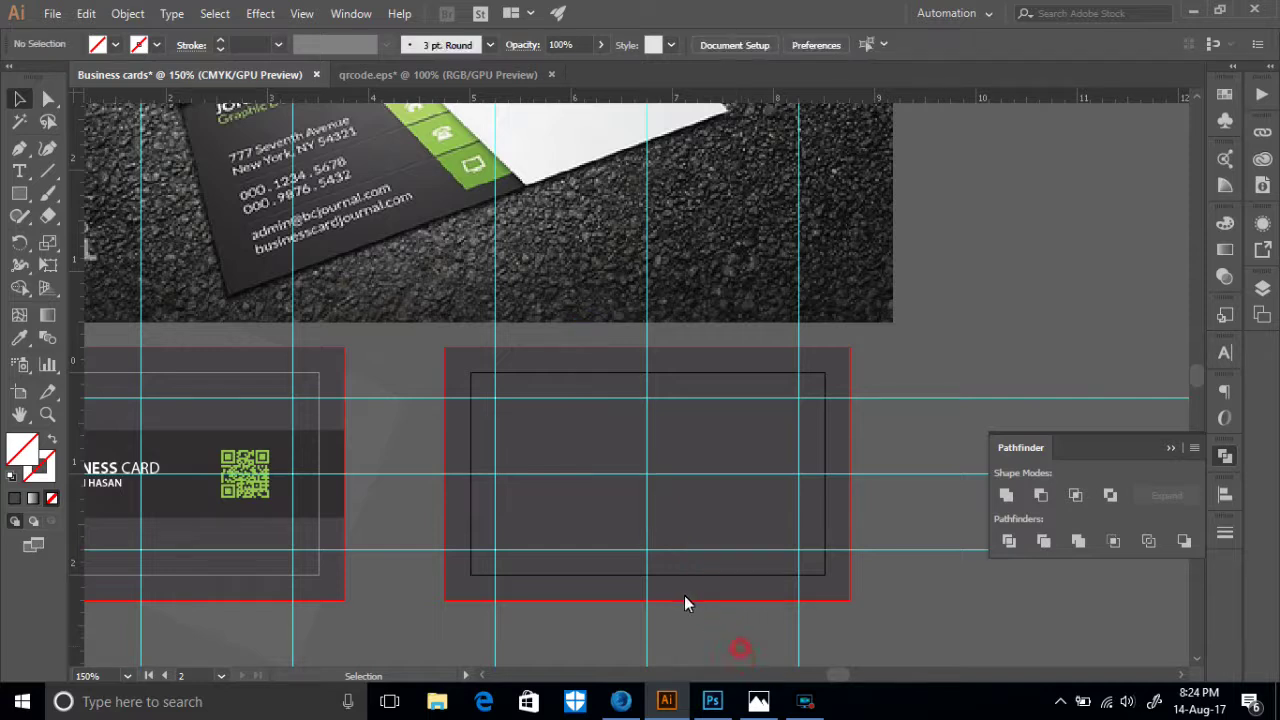
left_click(687, 600)
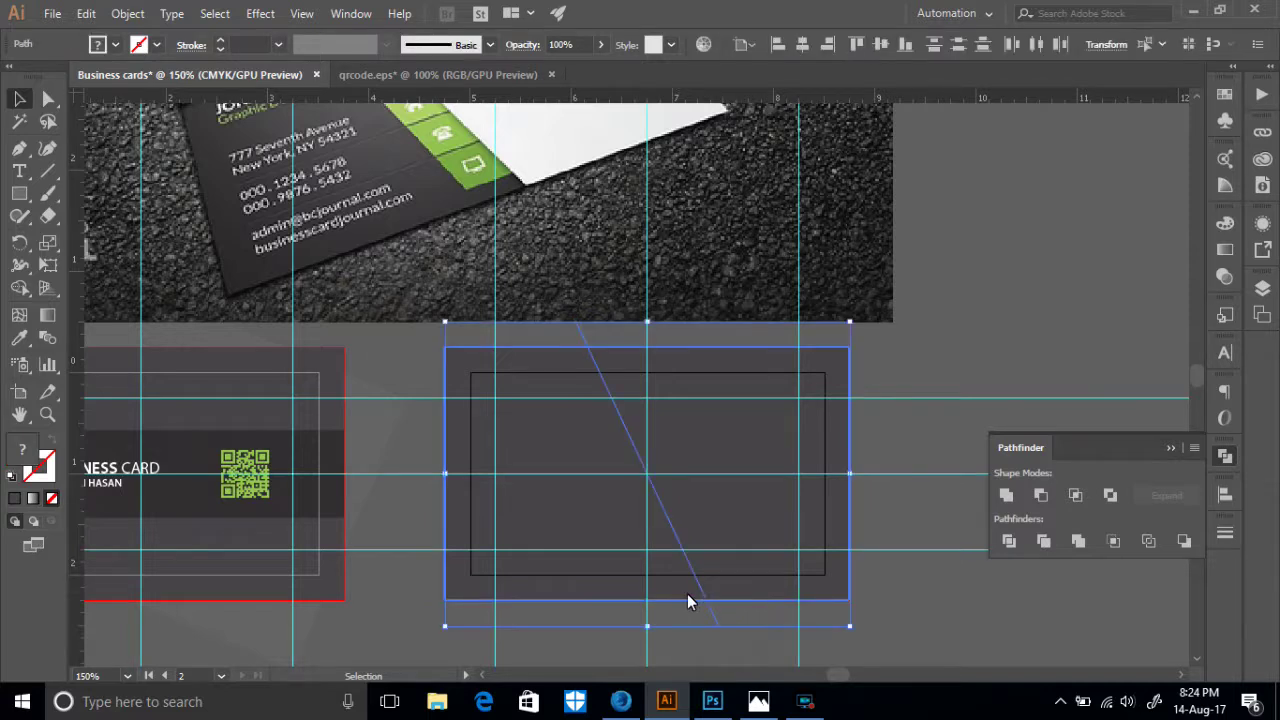
left_click(1011, 548)
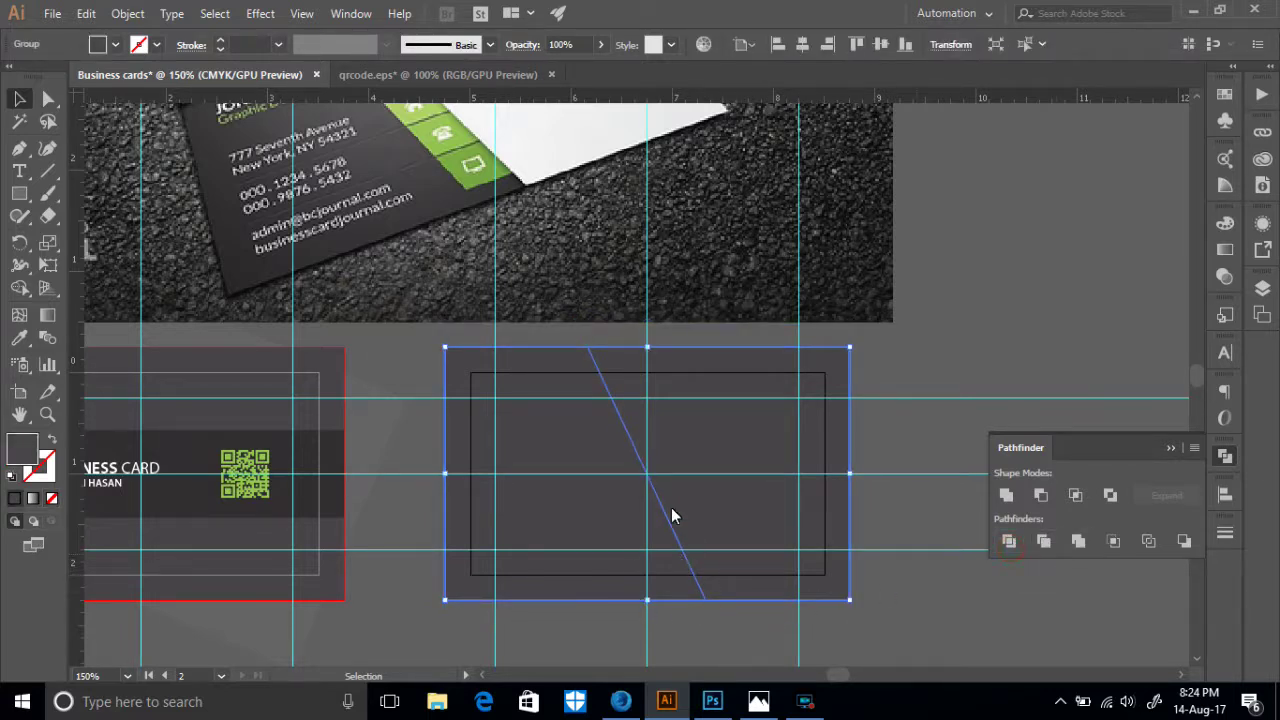
- Ungroup the divided card pieces and fill the right-hand piece white
right_click(725, 535)
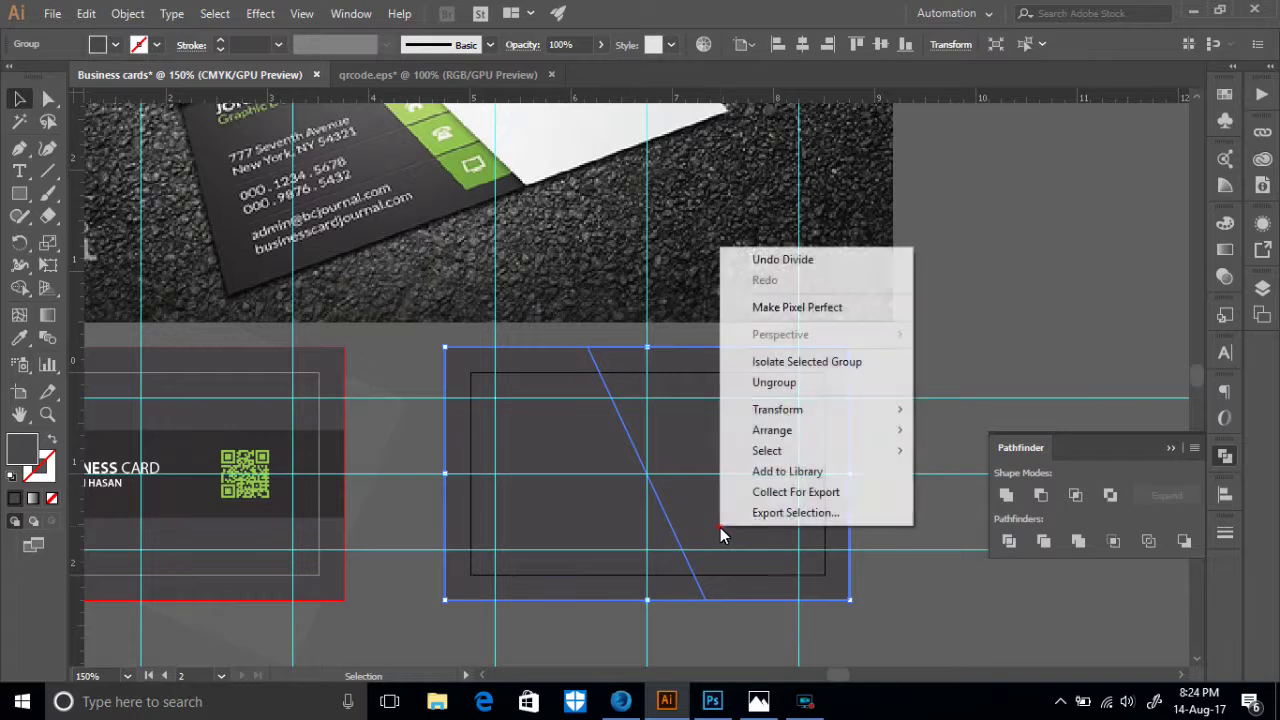
left_click(776, 382)
left_click(1081, 290)
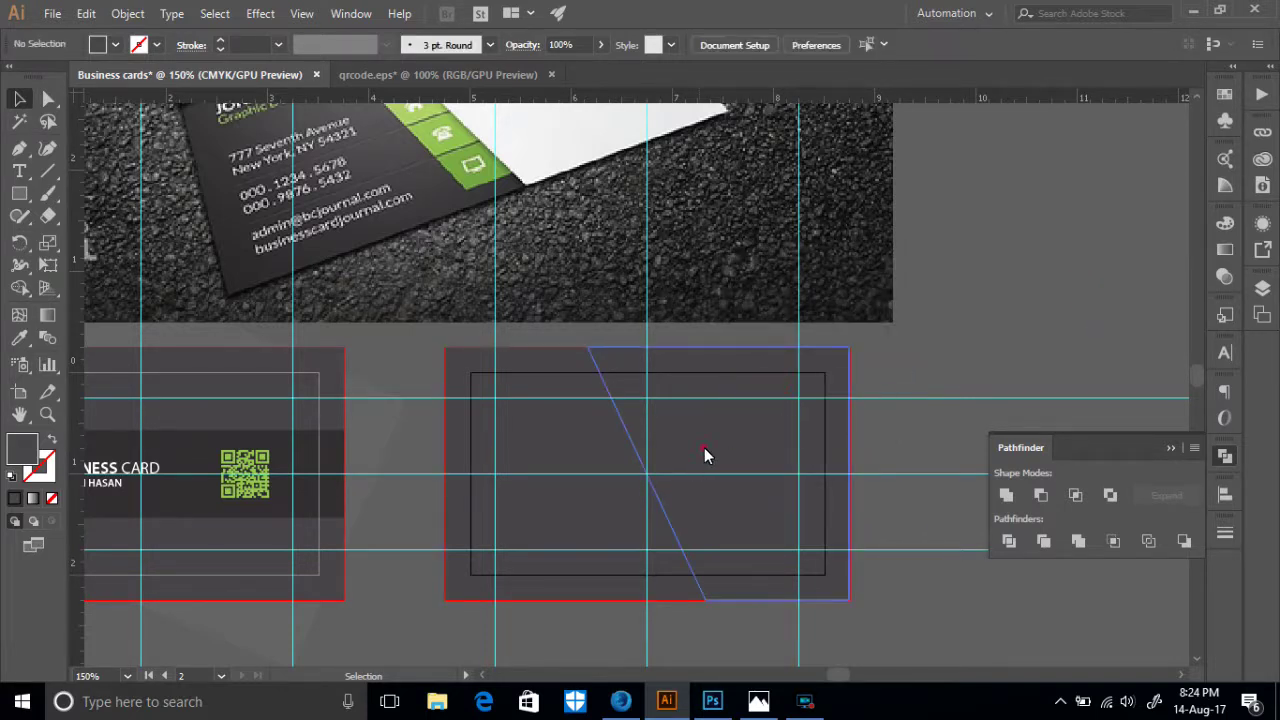
left_click(704, 447)
left_click(113, 45)
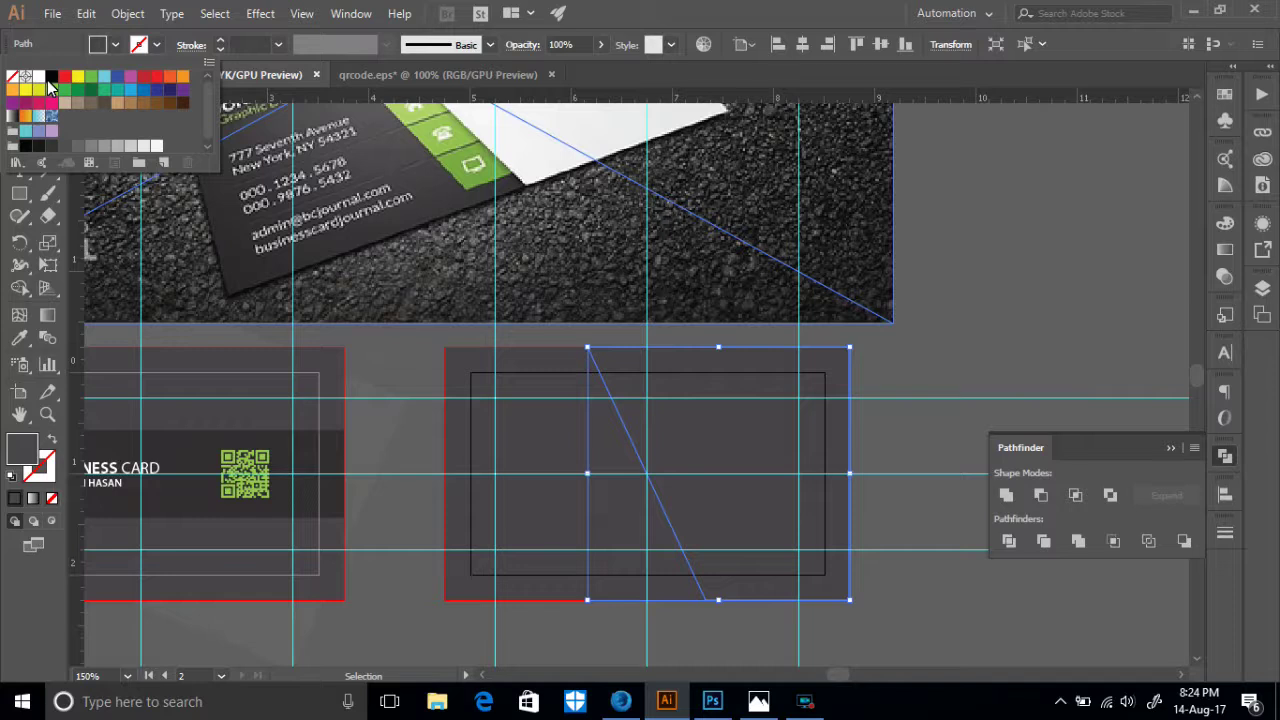
left_click(40, 78)
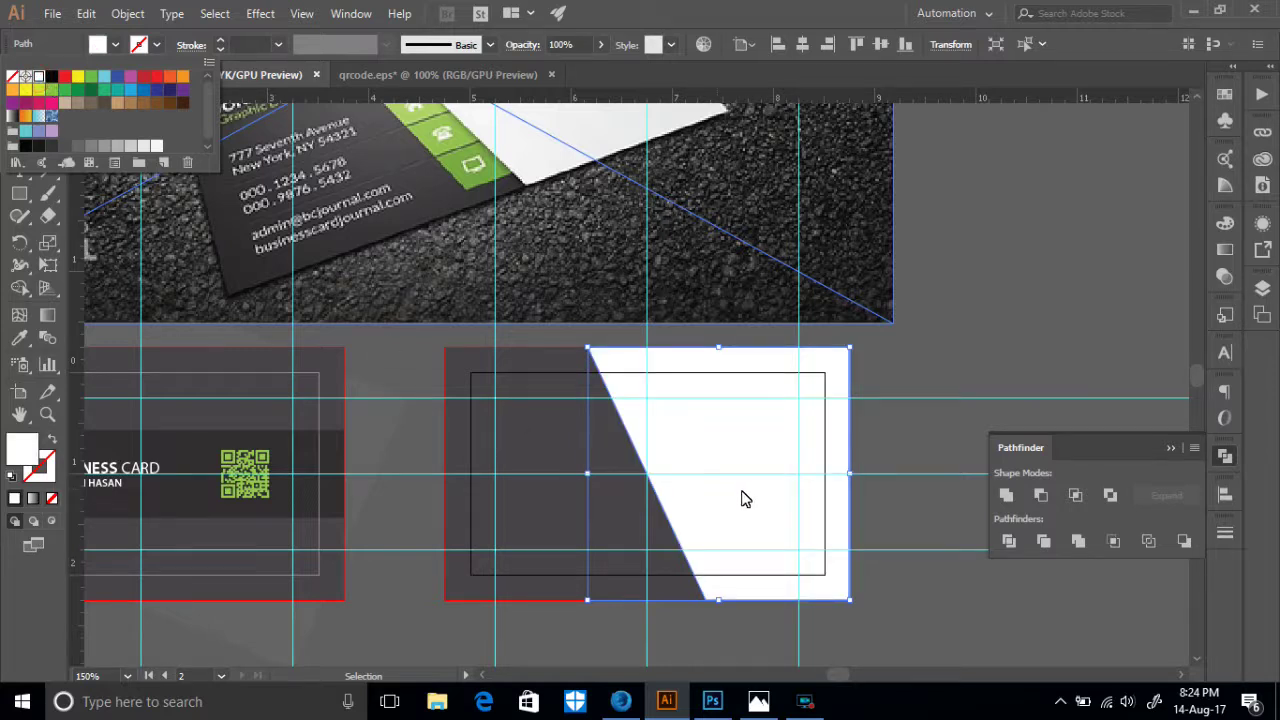
left_click(968, 357)
scroll(606, 380, "up", 3)
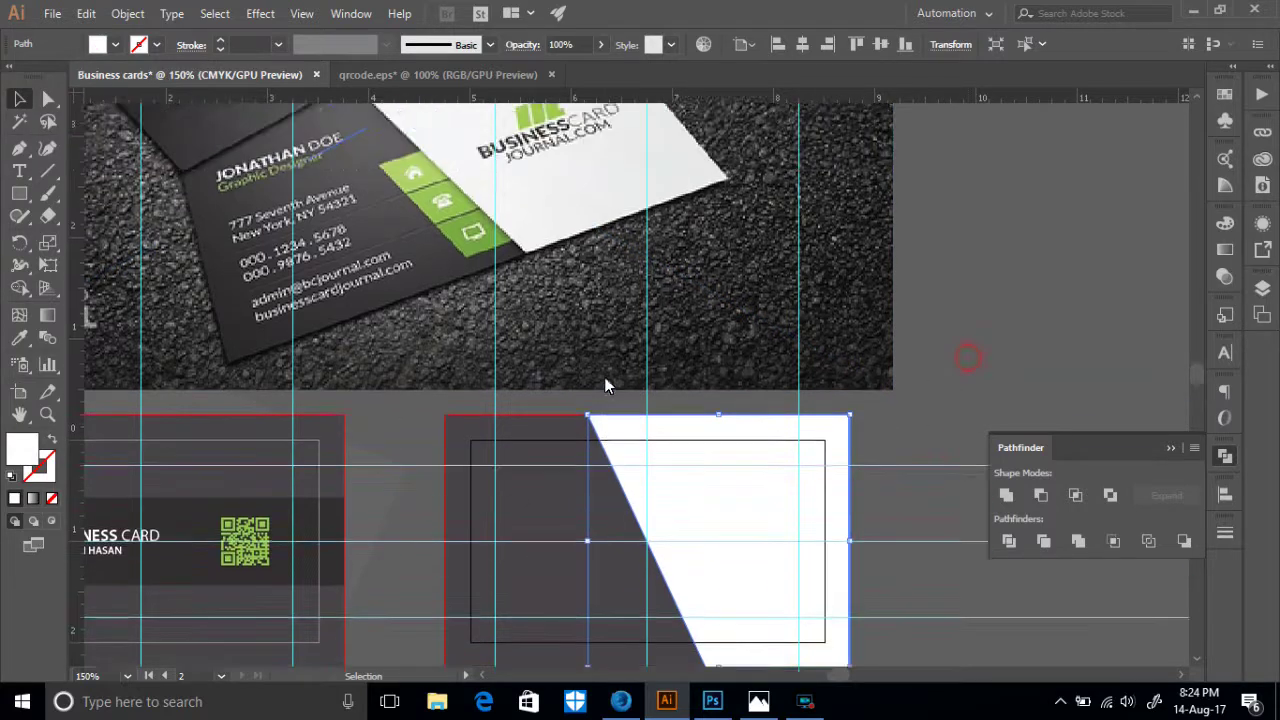
scroll(338, 262, "up", 3)
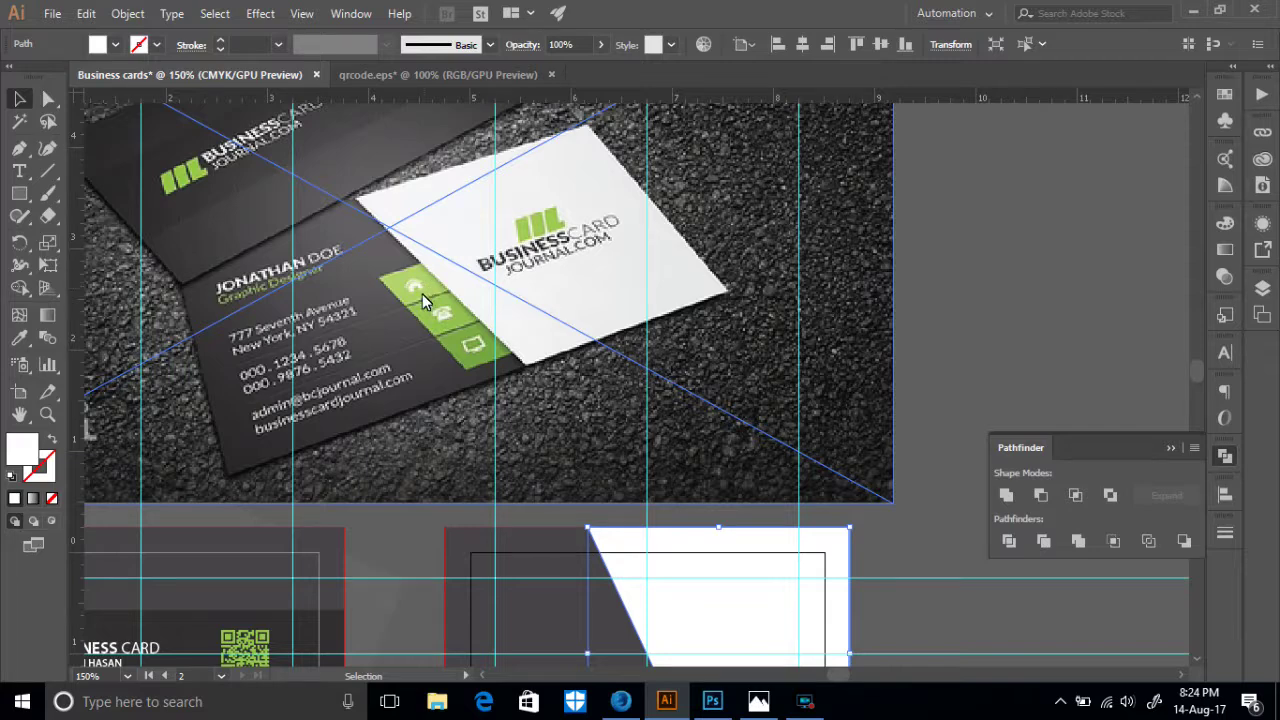
scroll(476, 369, "down", 3)
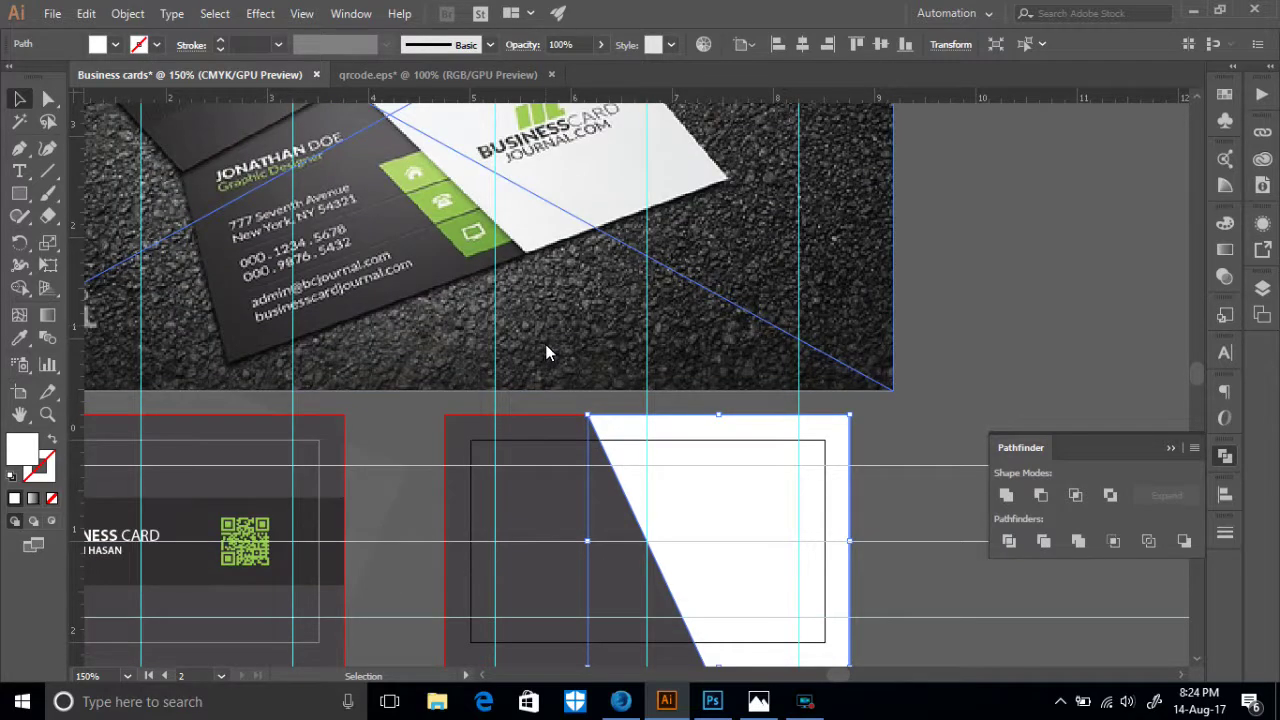
scroll(545, 351, "up", 3)
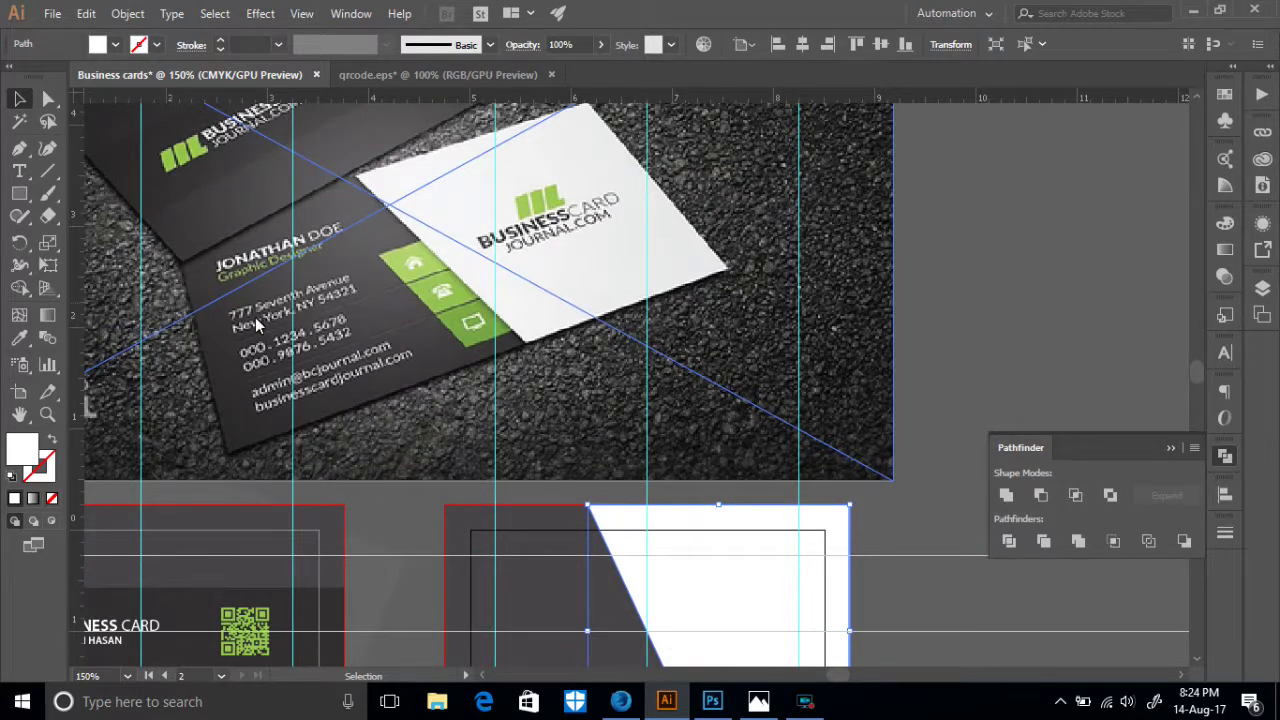
scroll(370, 348, "down", 1)
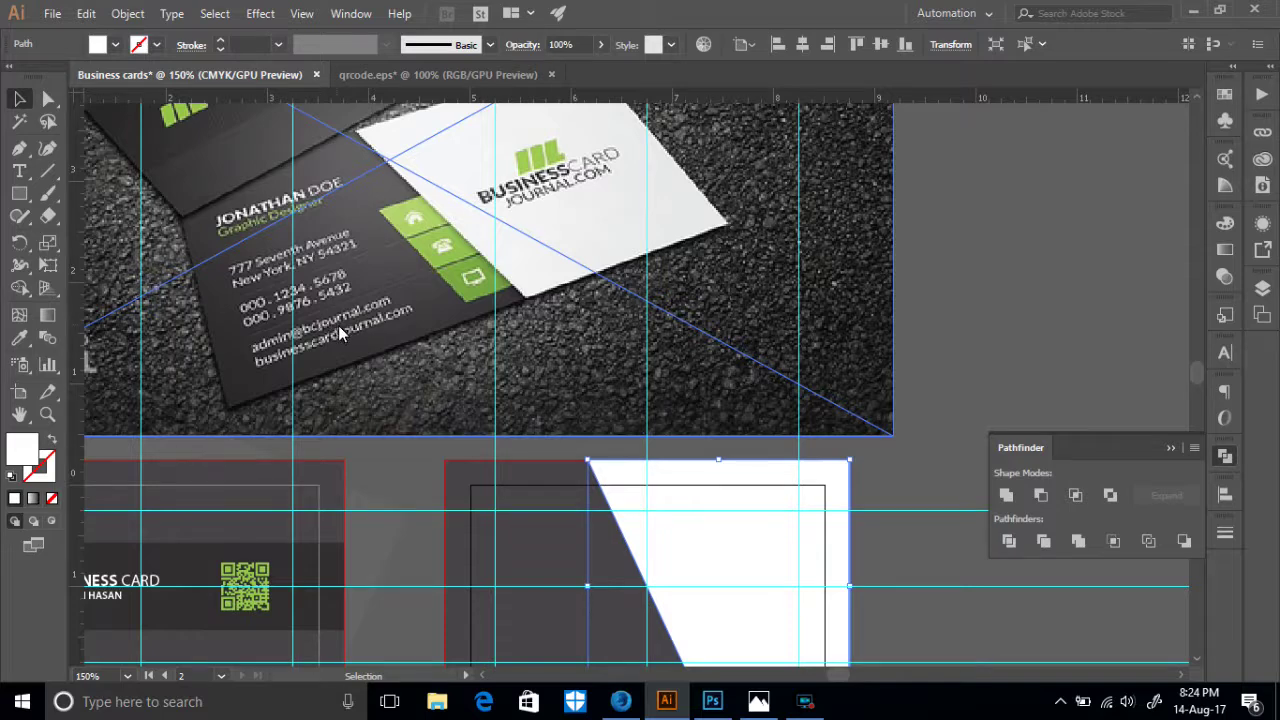
scroll(345, 325, "down", 2)
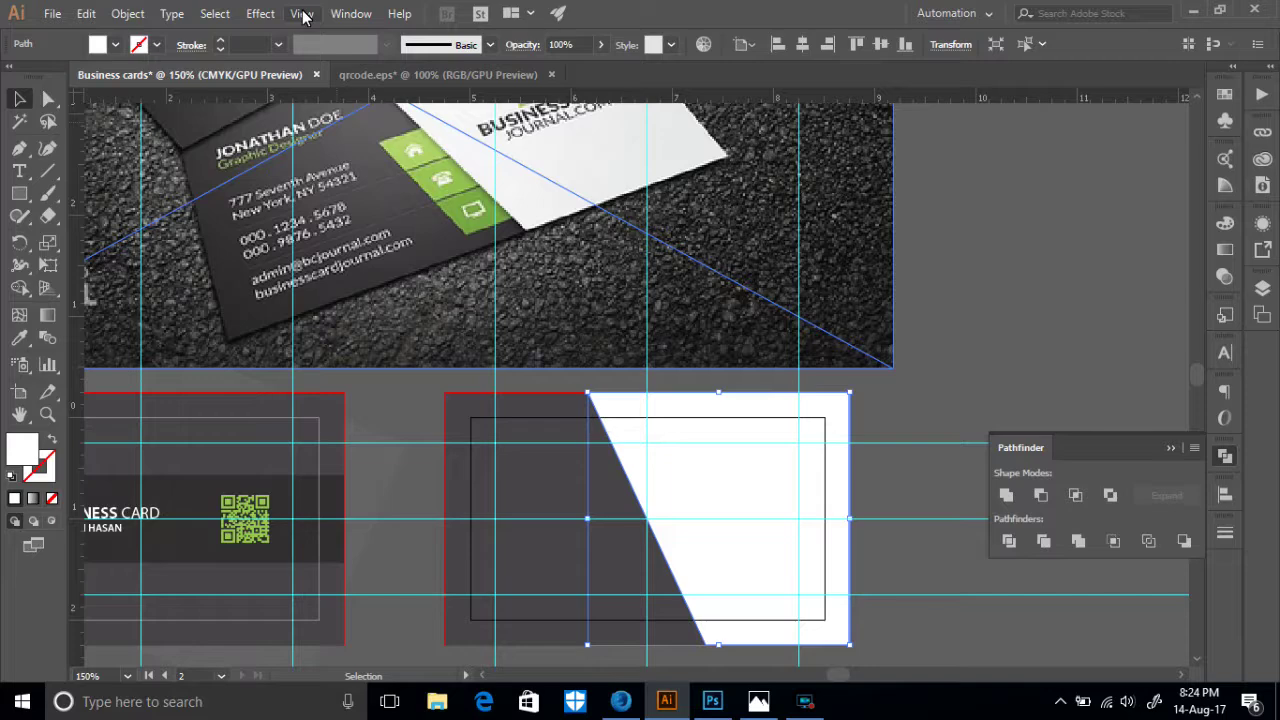
- Give the white panel a black drop shadow: 75% opacity, 0.1 in offsets, 0.2 in blur
left_click(262, 14)
mouse_move(420, 229)
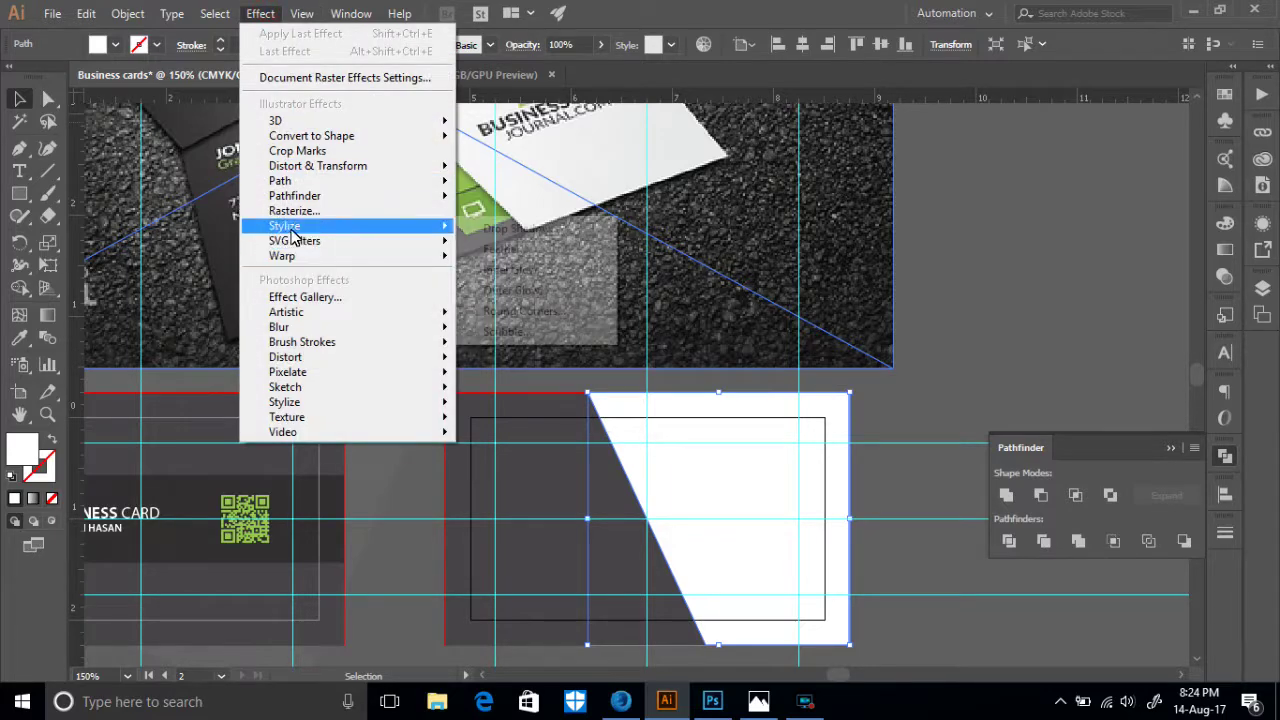
left_click(520, 228)
left_click(871, 494)
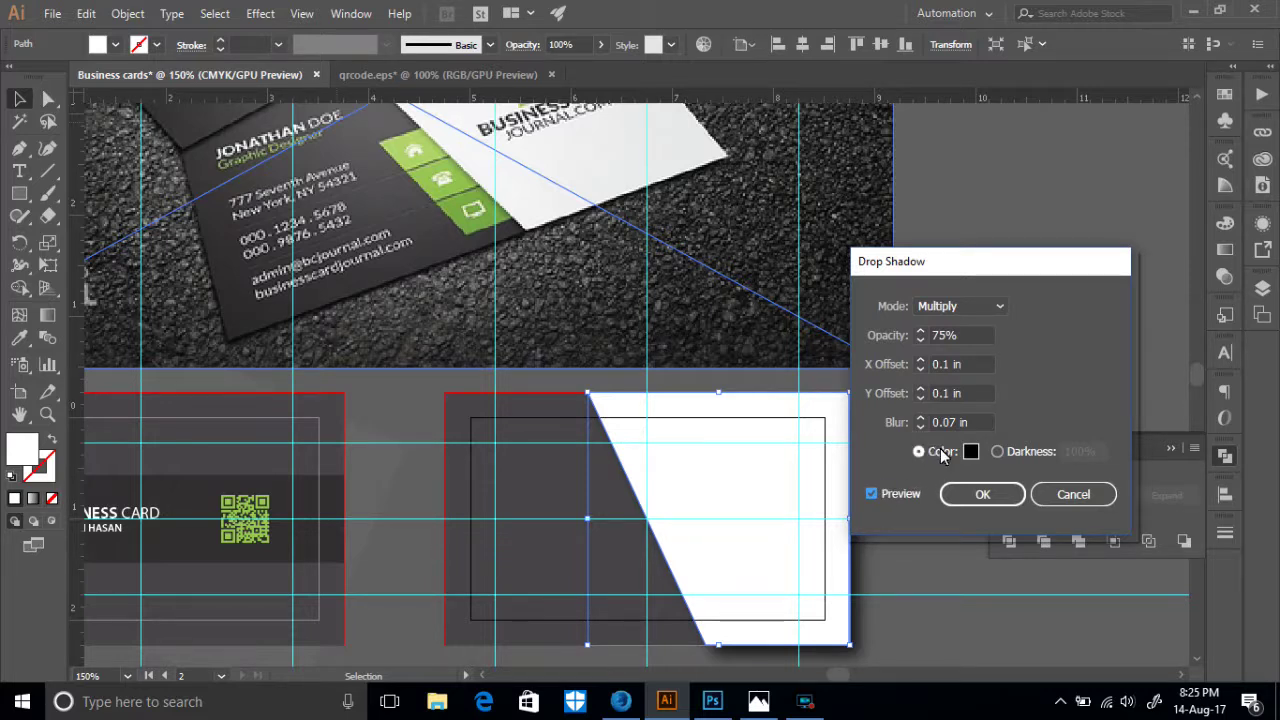
left_click(920, 426)
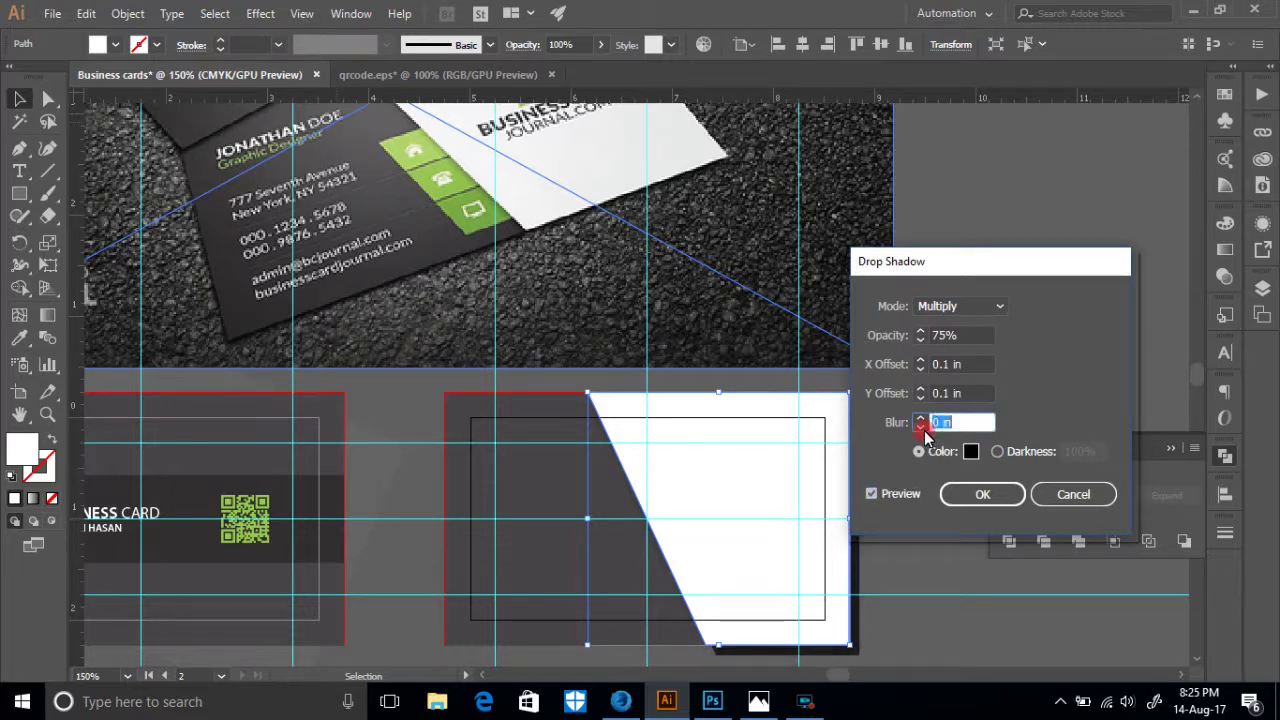
left_click(921, 418)
left_click(921, 418)
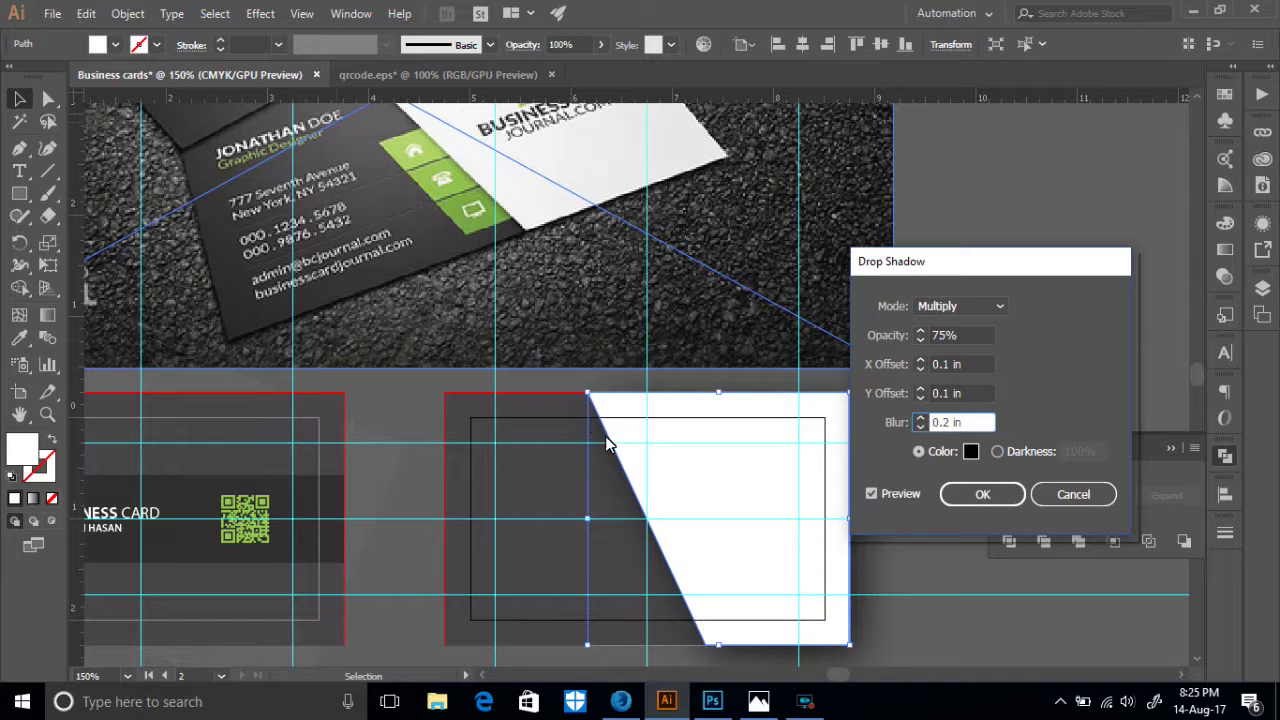
left_click(976, 505)
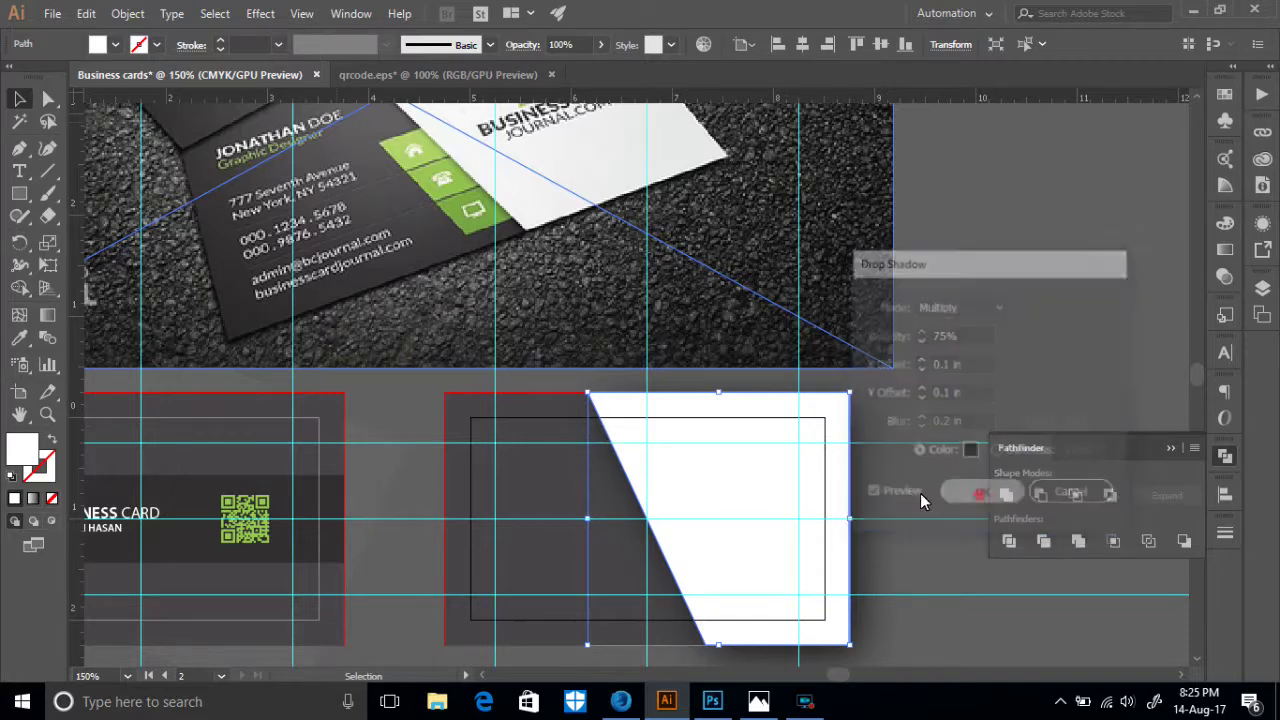
scroll(705, 510, "up", 2)
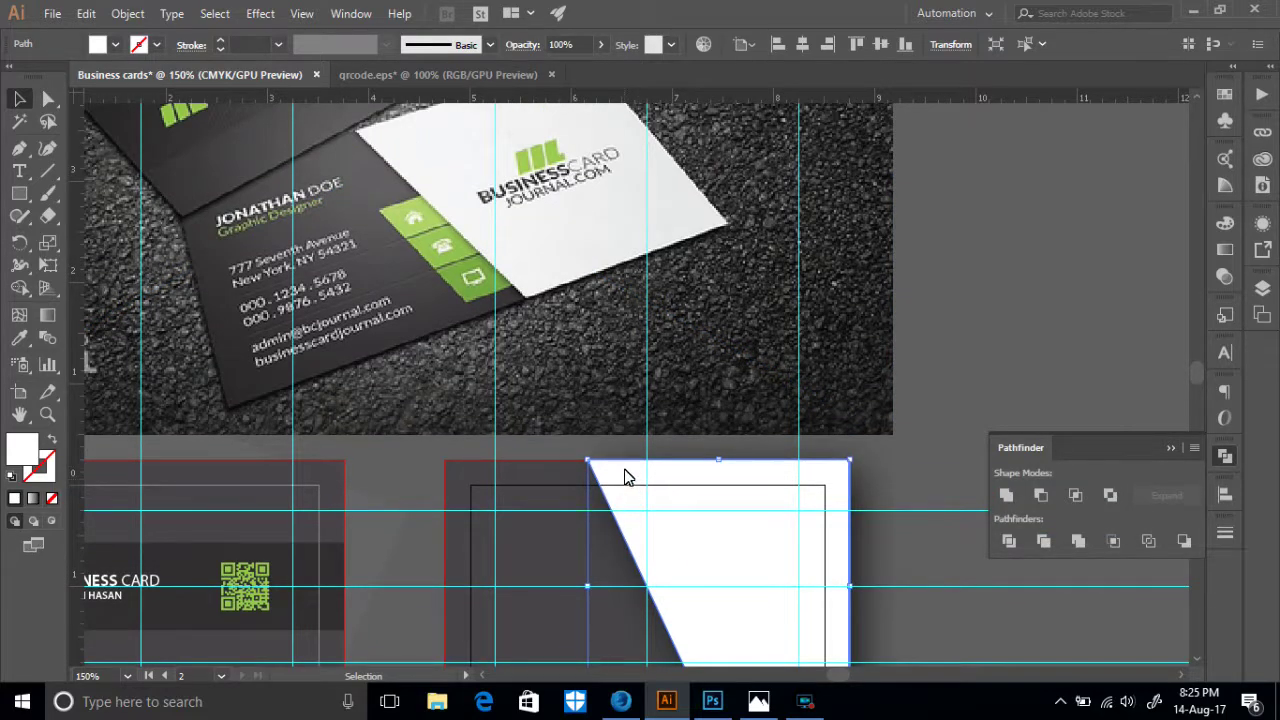
scroll(625, 477, "down", 2)
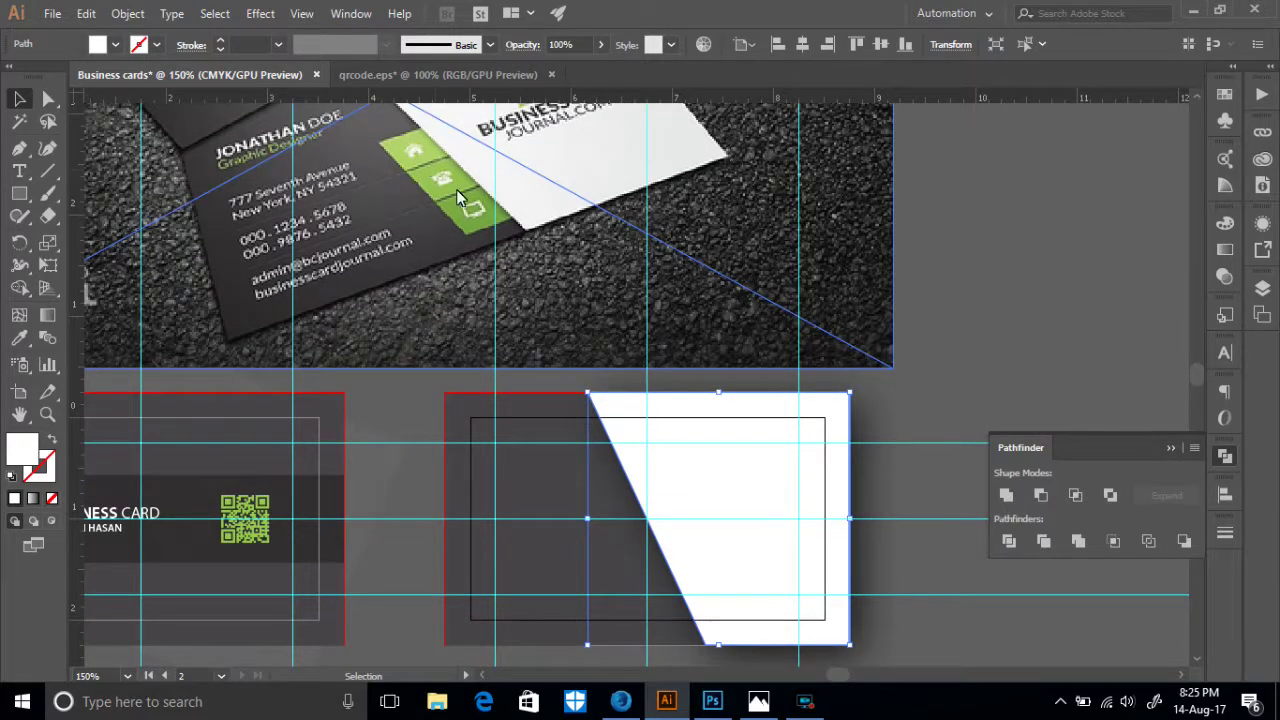
scroll(491, 185, "down", 7)
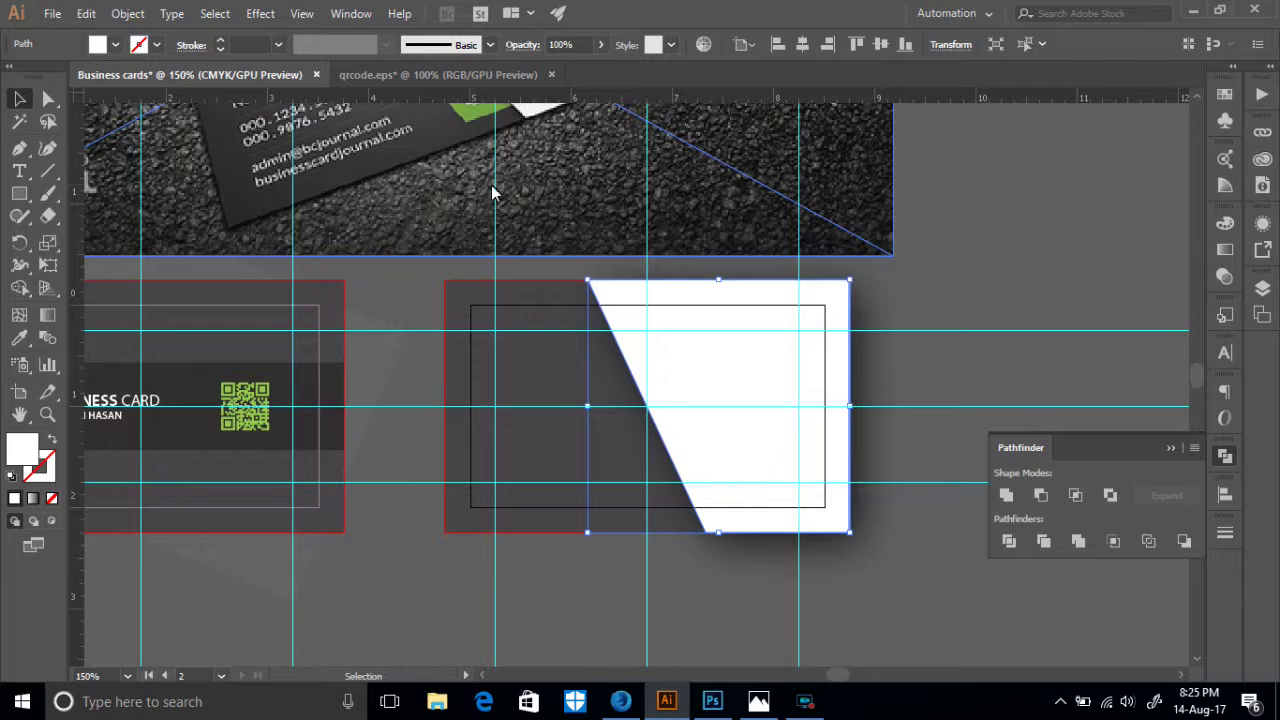
- Draw a tall narrow white rectangle below the back card
key("ctrl+shift+a")
left_click(19, 193)
left_click_drag(593, 461, 648, 595)
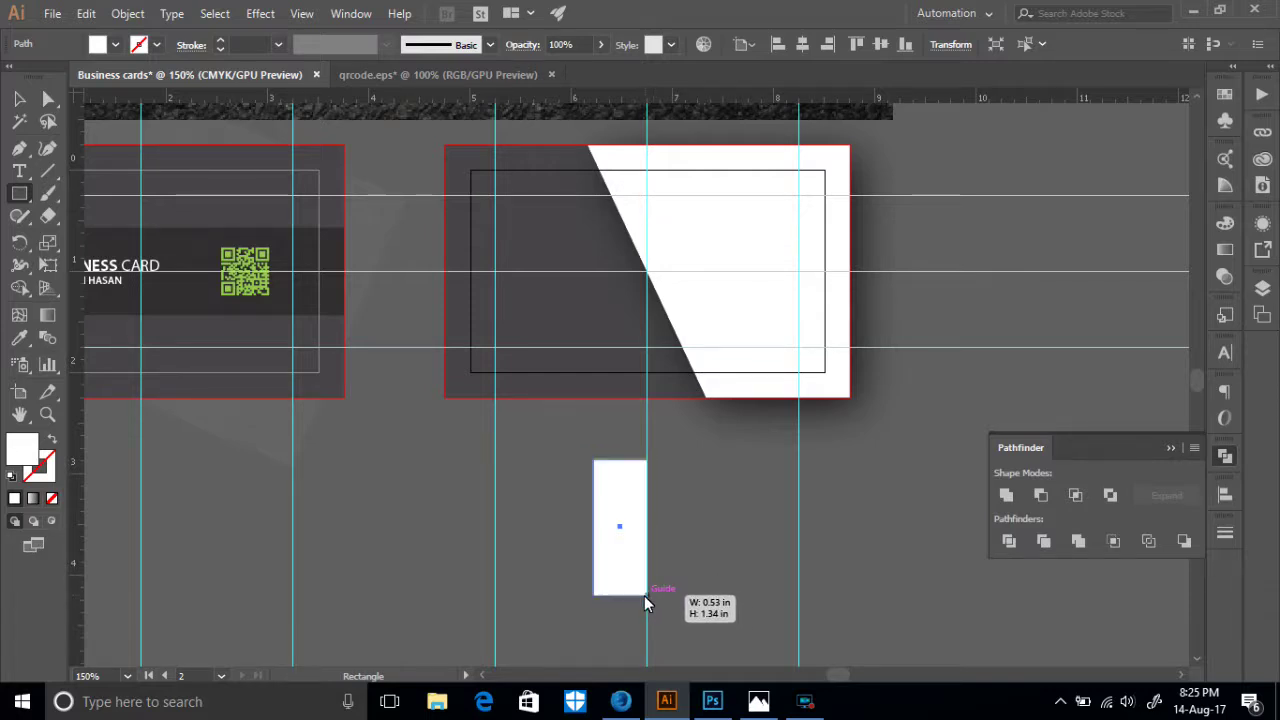
- Shift the rectangle's bottom anchors right to slant it into a parallelogram
left_click(48, 98)
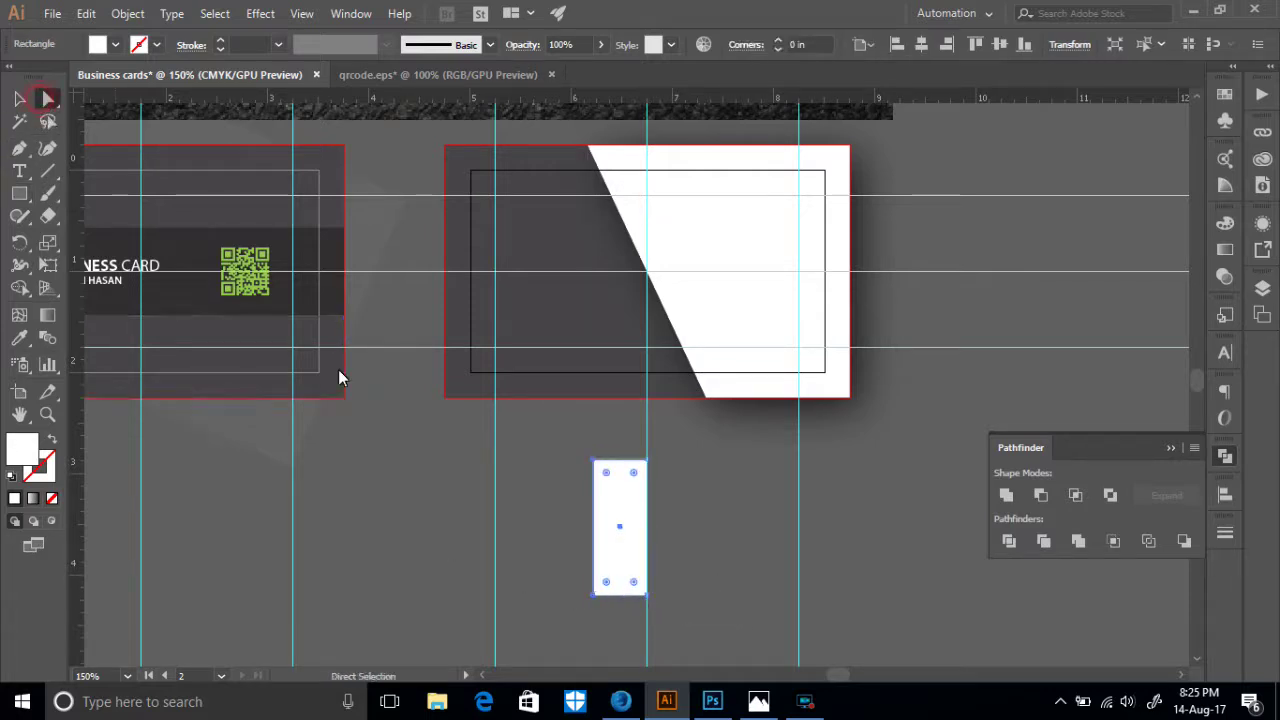
left_click_drag(682, 618, 539, 561)
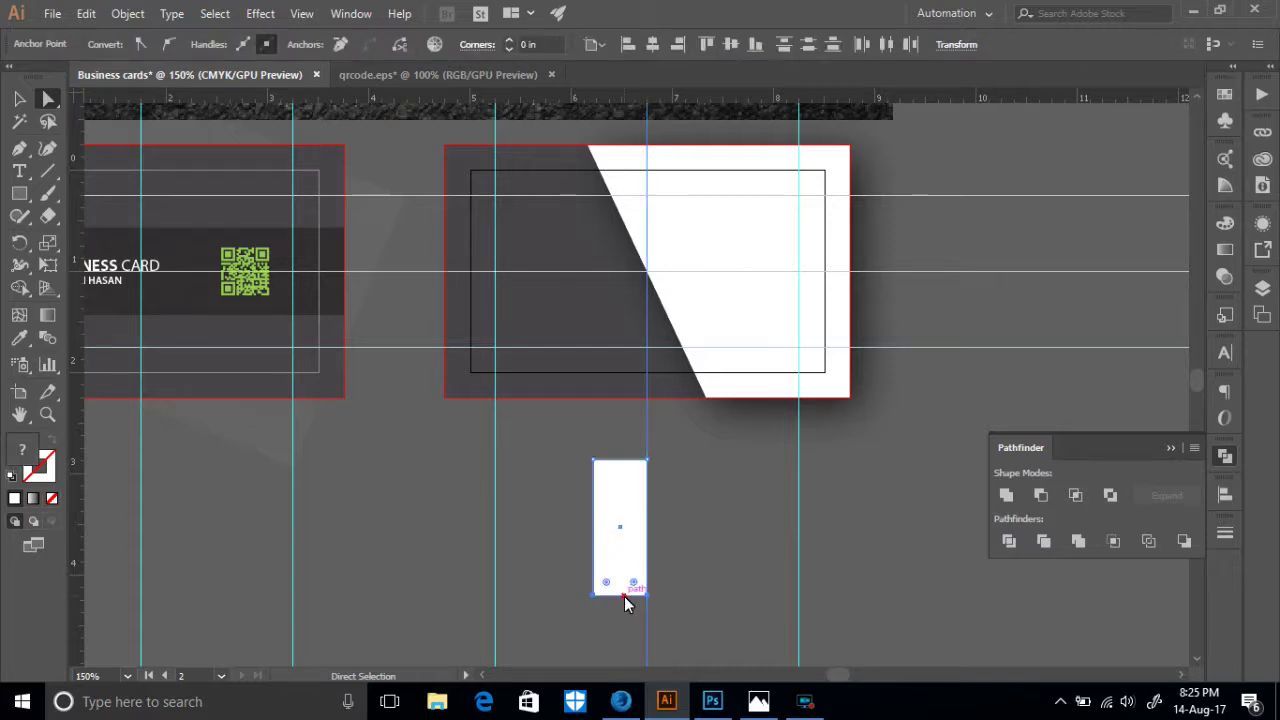
left_click_drag(624, 596, 677, 604)
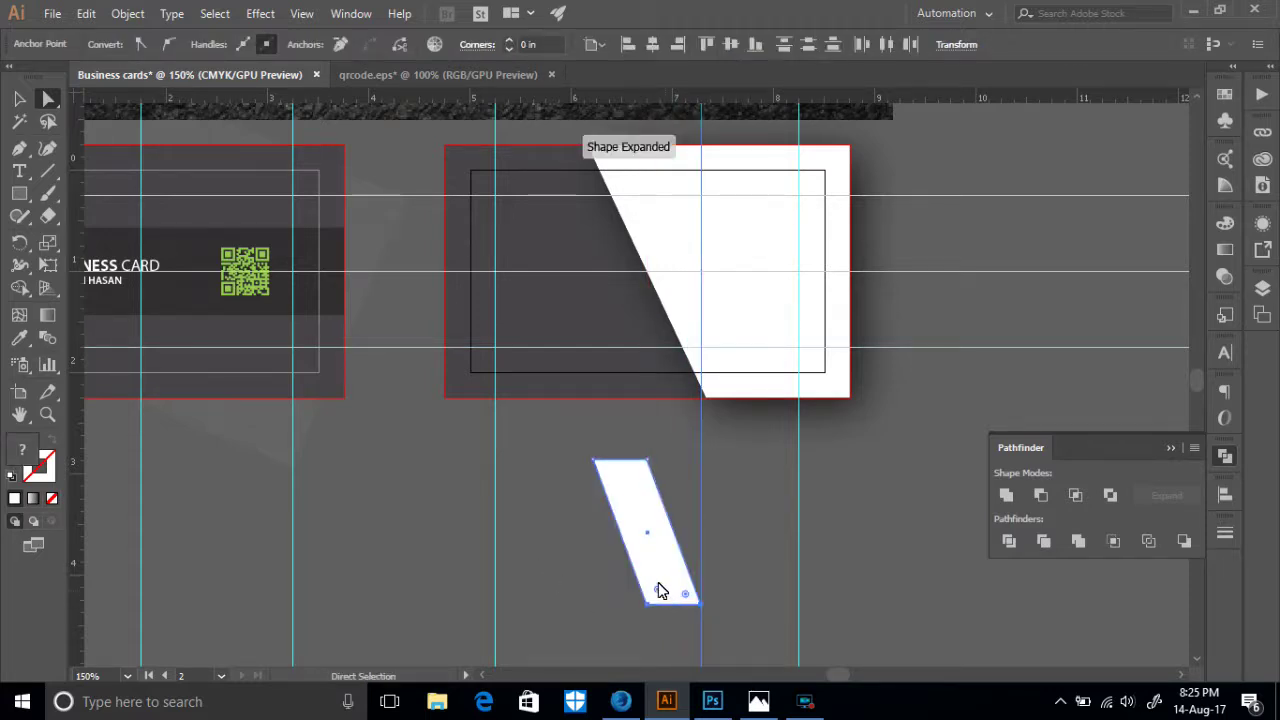
key("ctrl+z")
left_click_drag(614, 534, 569, 524)
left_click(606, 596)
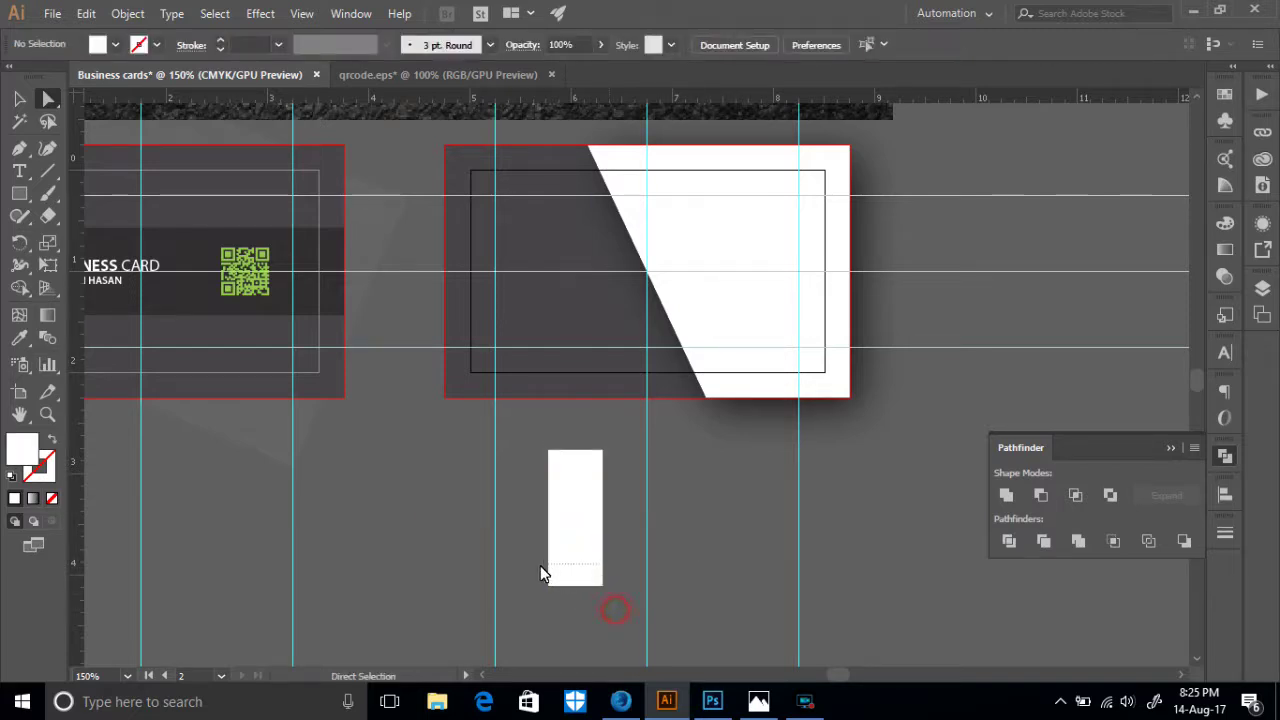
left_click(578, 587)
left_click_drag(577, 589, 620, 590)
- Move the parallelogram up onto the dark left part of the back card
left_click_drag(604, 532, 639, 333)
scroll(667, 355, "up", 3)
scroll(667, 355, "up", 4)
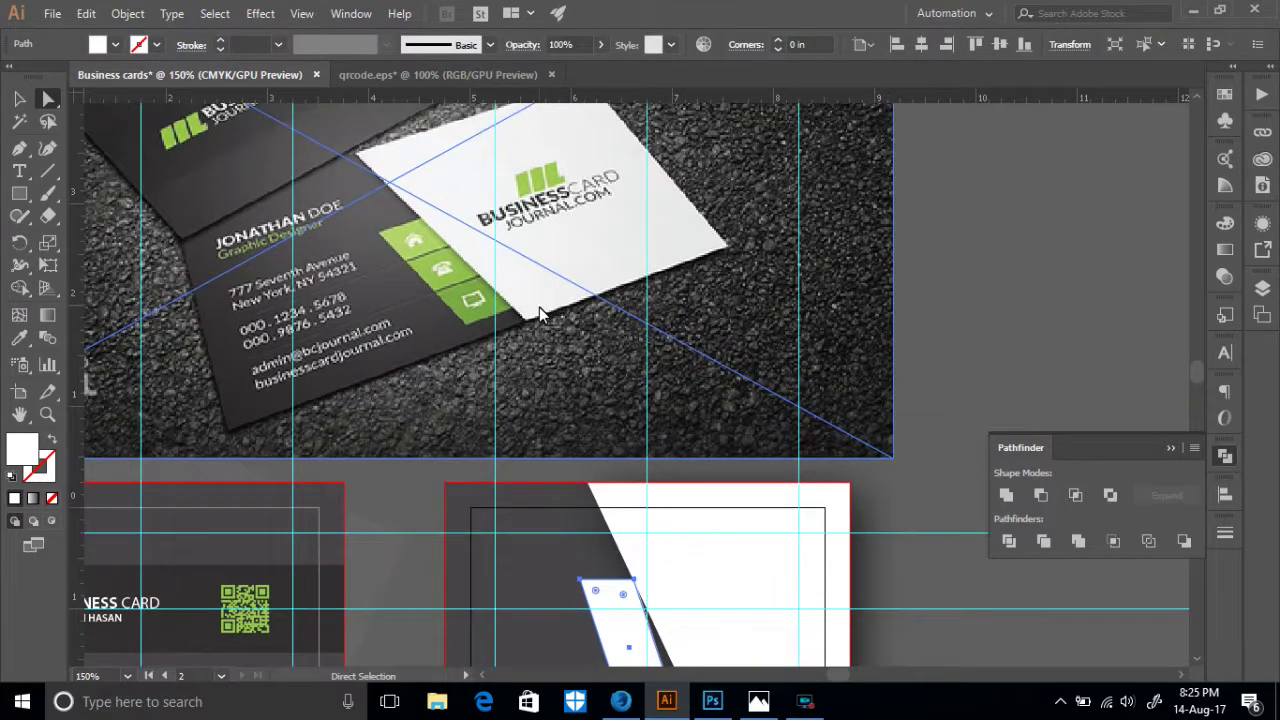
scroll(543, 305, "down", 5)
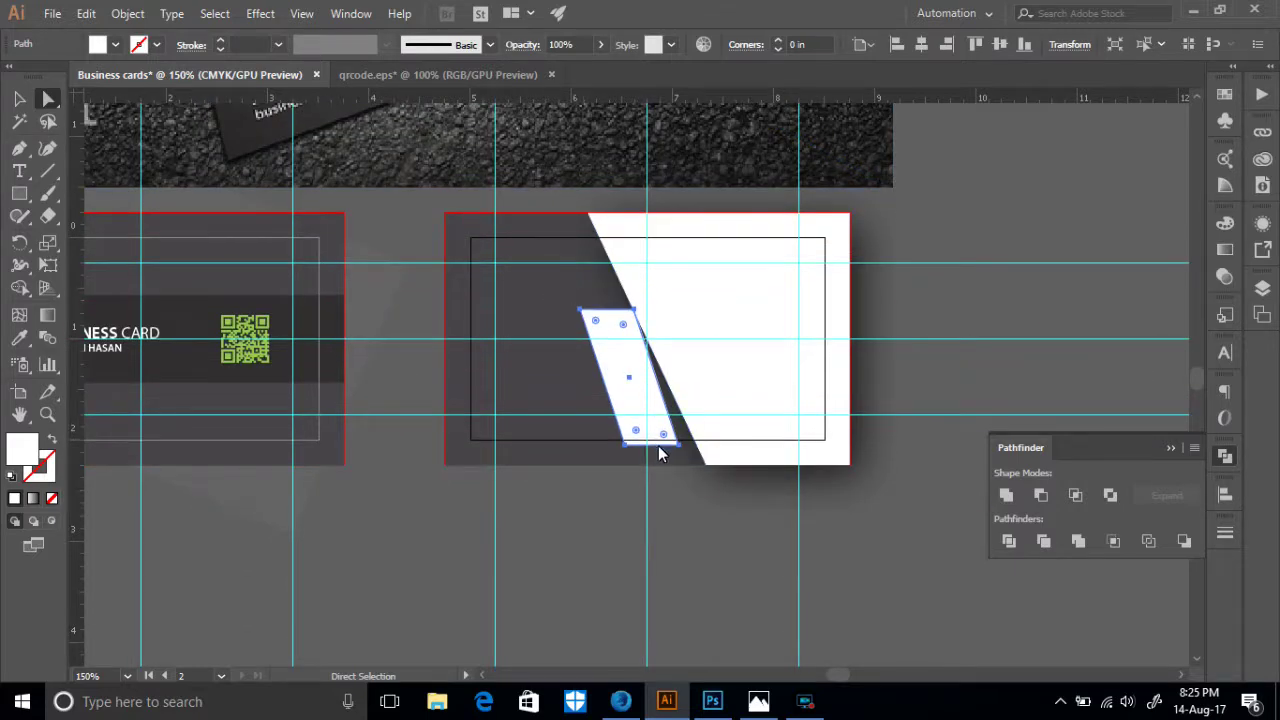
left_click_drag(660, 446, 621, 424)
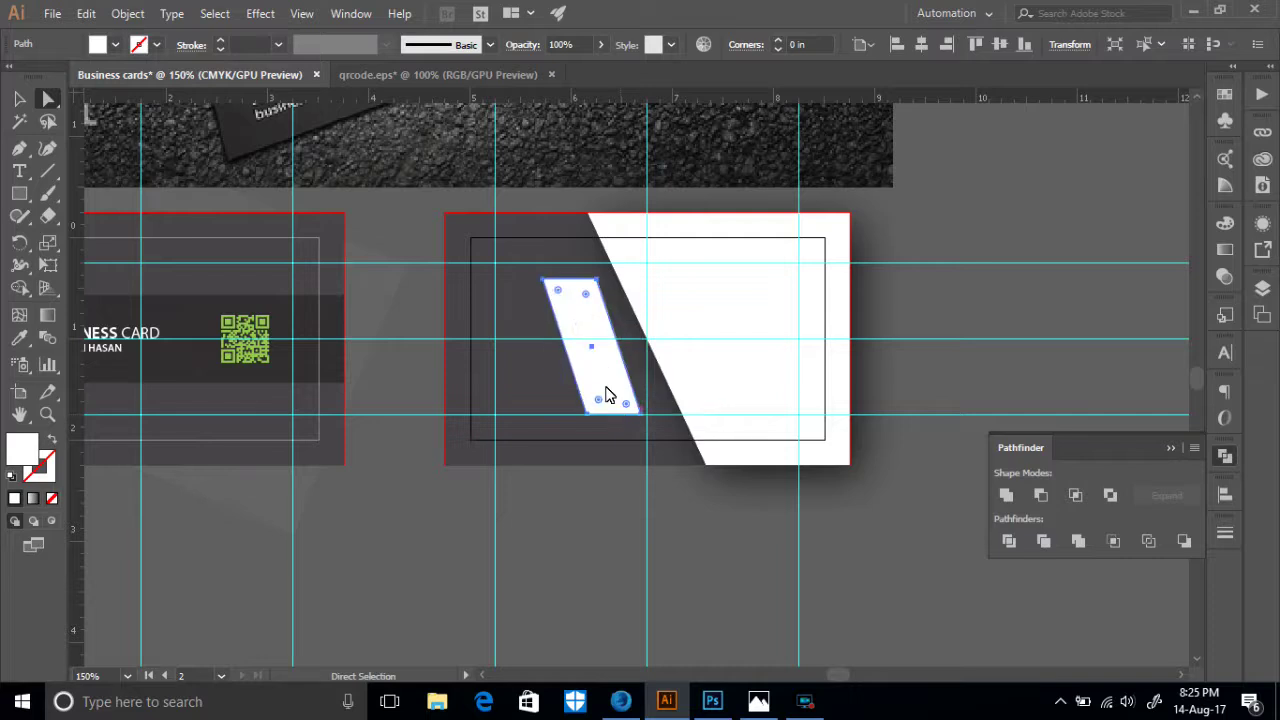
- Lock the guides
right_click(840, 395)
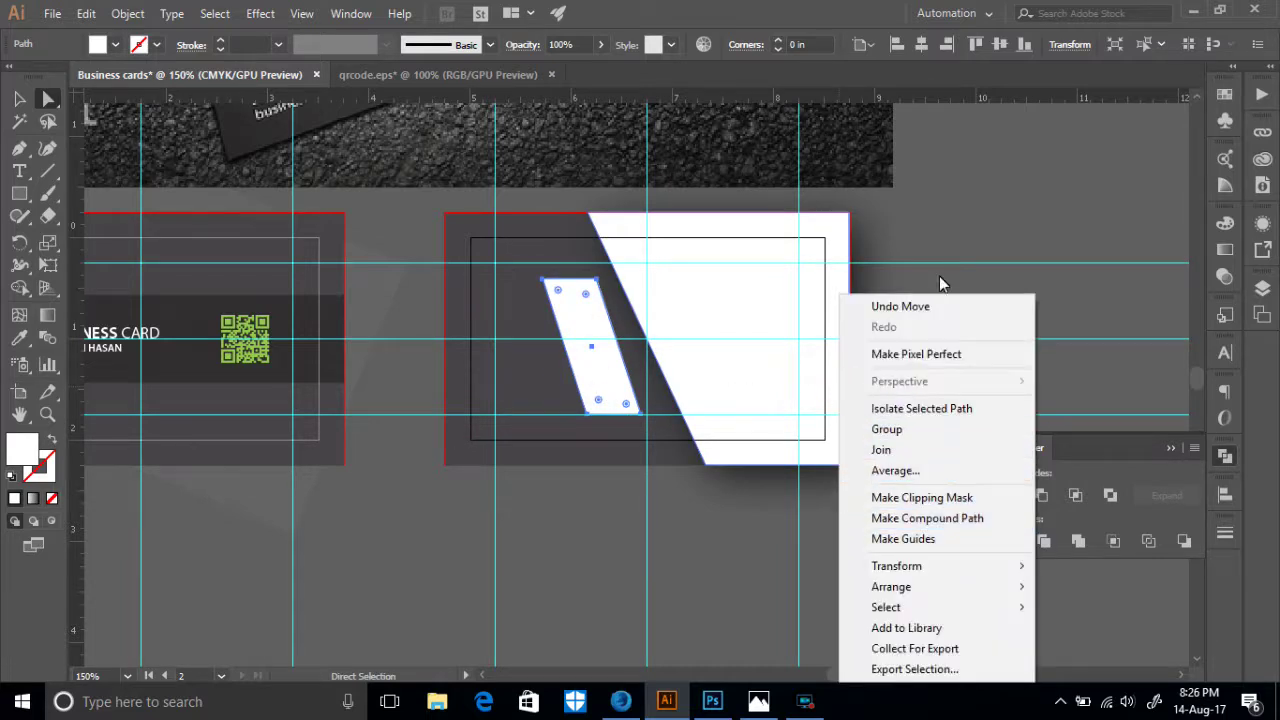
left_click(936, 277)
right_click(900, 237)
left_click(952, 404)
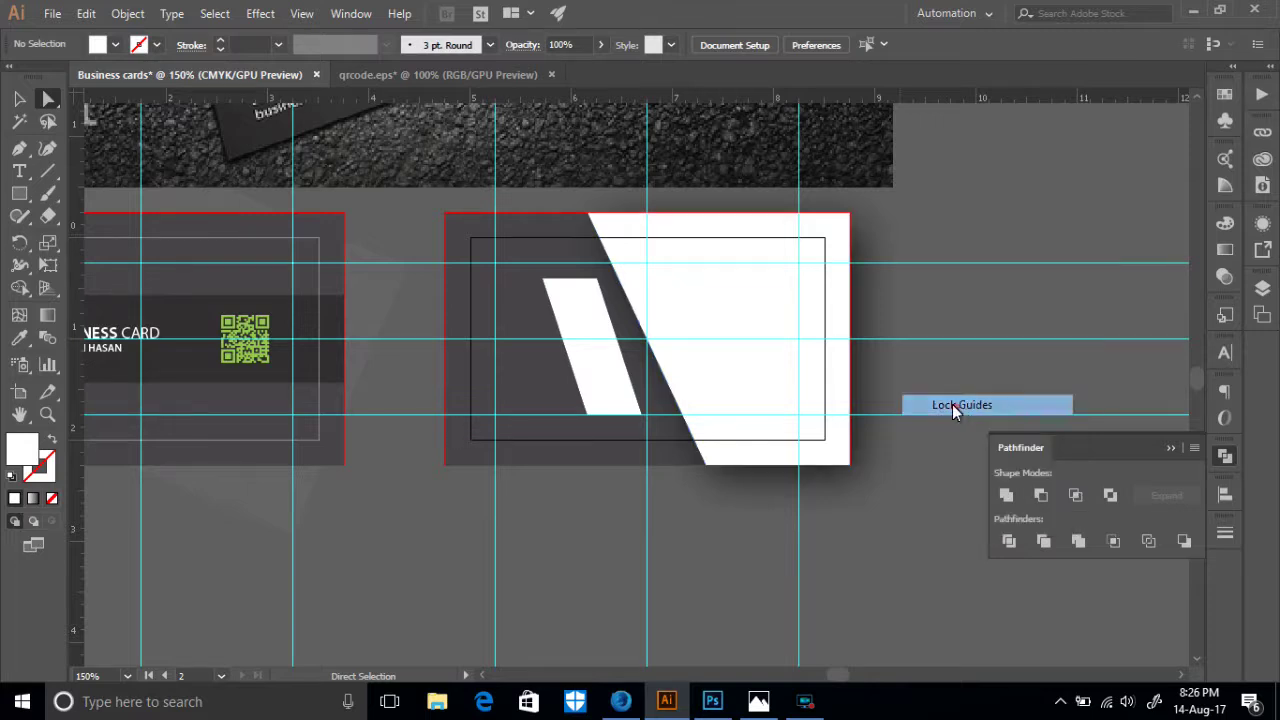
- Make the parallelogram steeper and push it right against the white panel
left_click(586, 392)
scroll(618, 325, "down", 2)
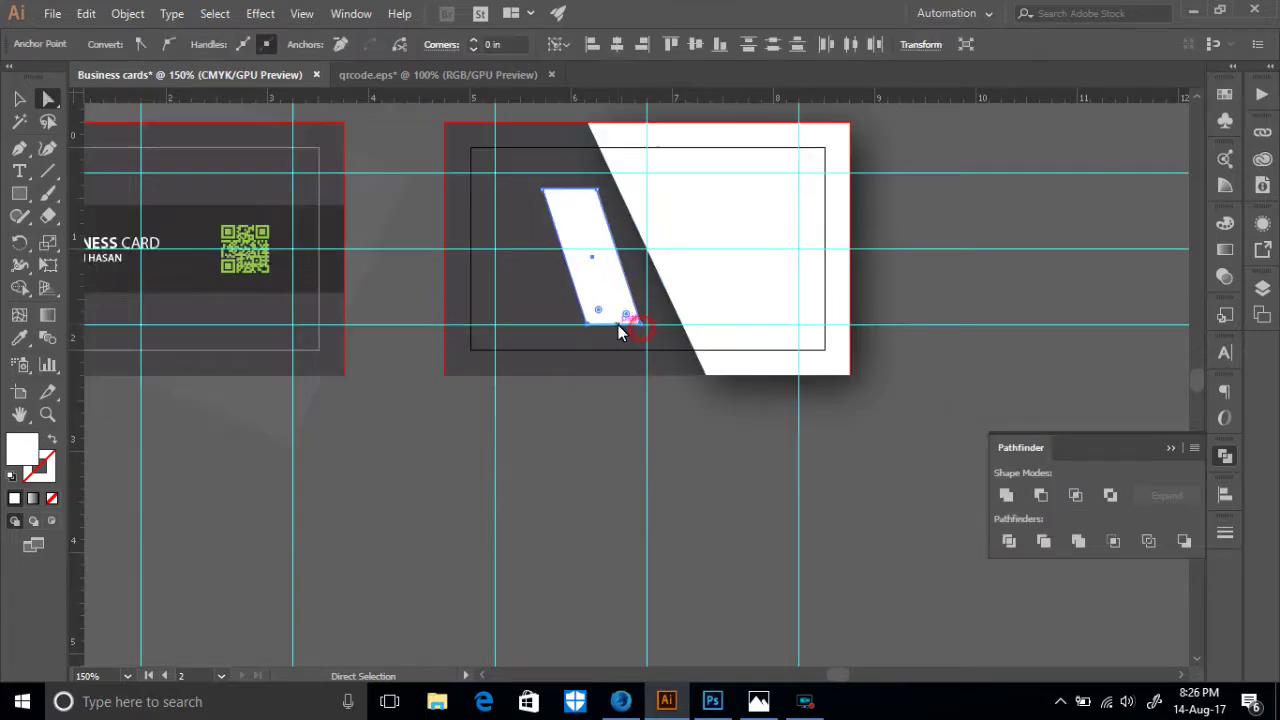
left_click_drag(618, 325, 642, 326)
left_click_drag(613, 261, 634, 262)
left_click(661, 326)
left_click_drag(667, 326, 661, 332)
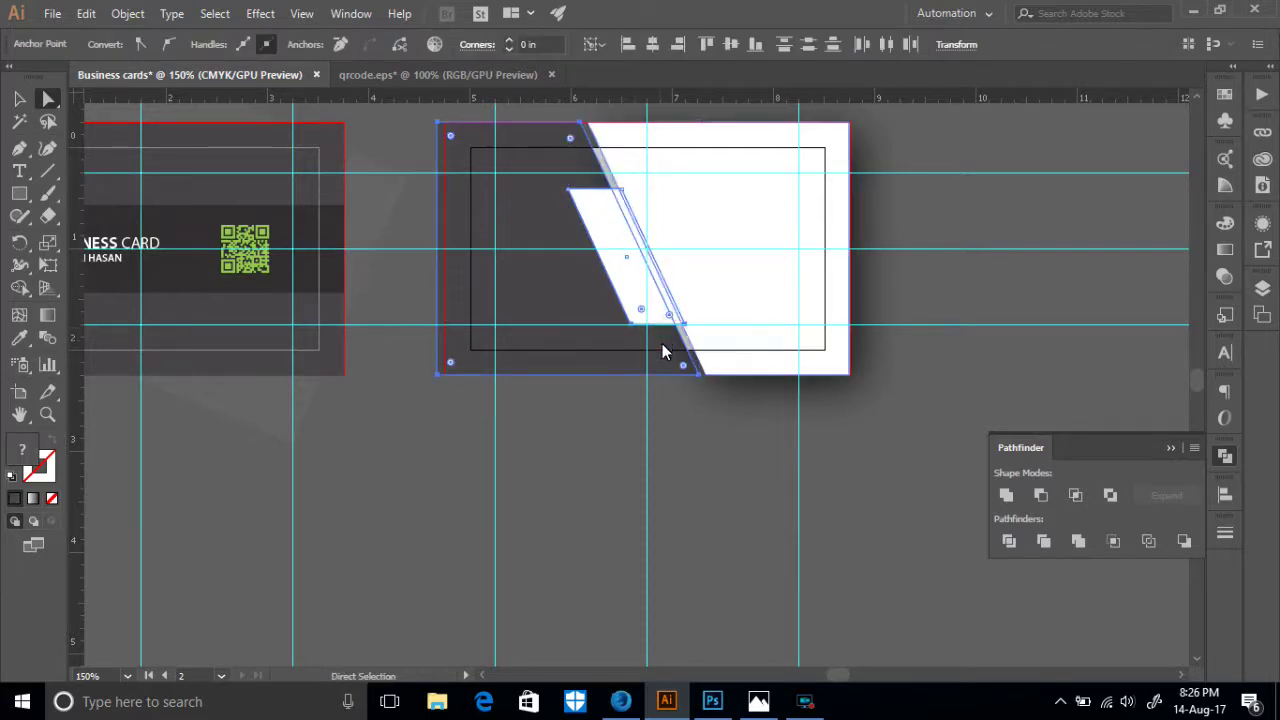
key("ctrl+z")
- Snap the parallelogram's bottom edge anchors down onto the guide
scroll(666, 353, "up", 5)
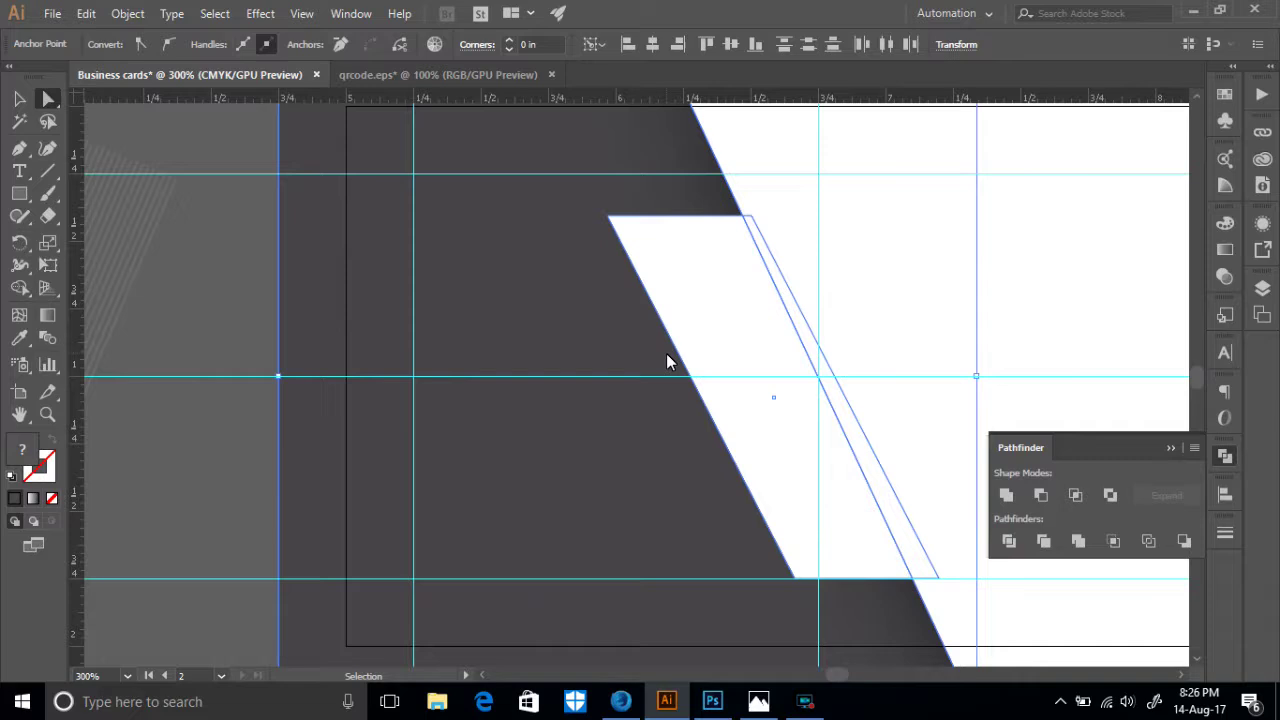
left_click_drag(693, 364, 338, 168)
left_click_drag(675, 461, 611, 374)
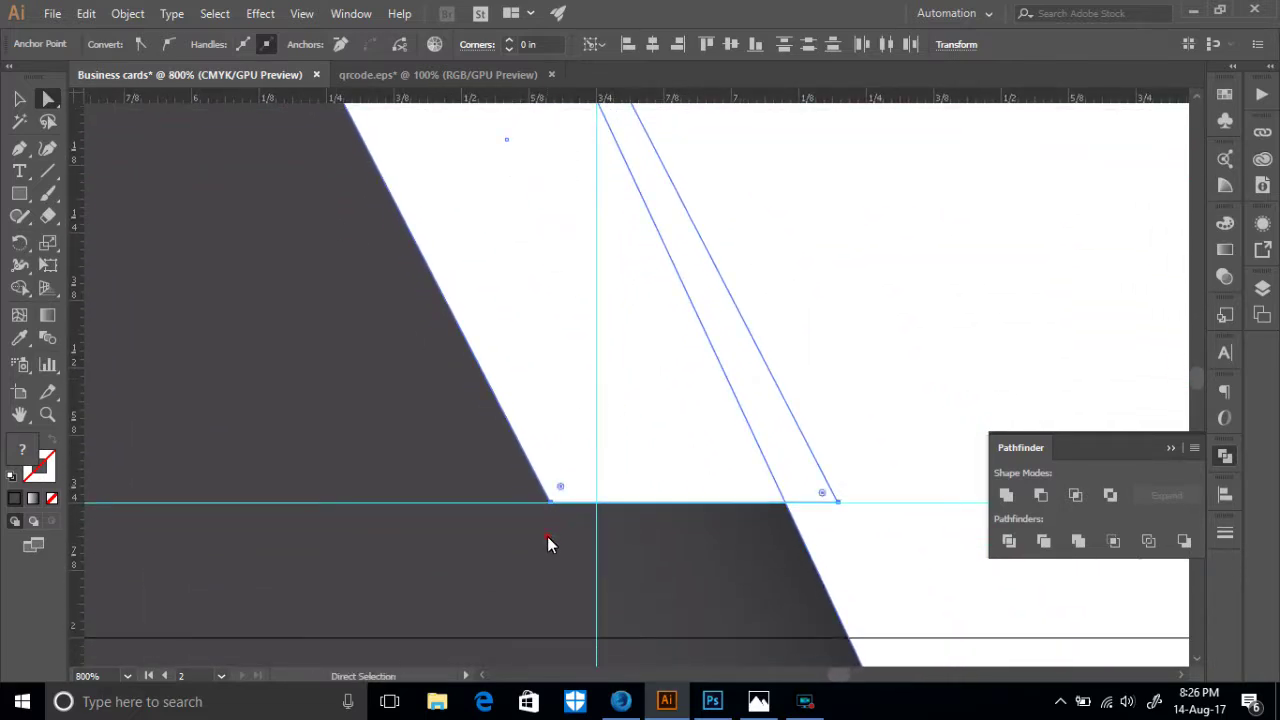
left_click(546, 531)
left_click(549, 500)
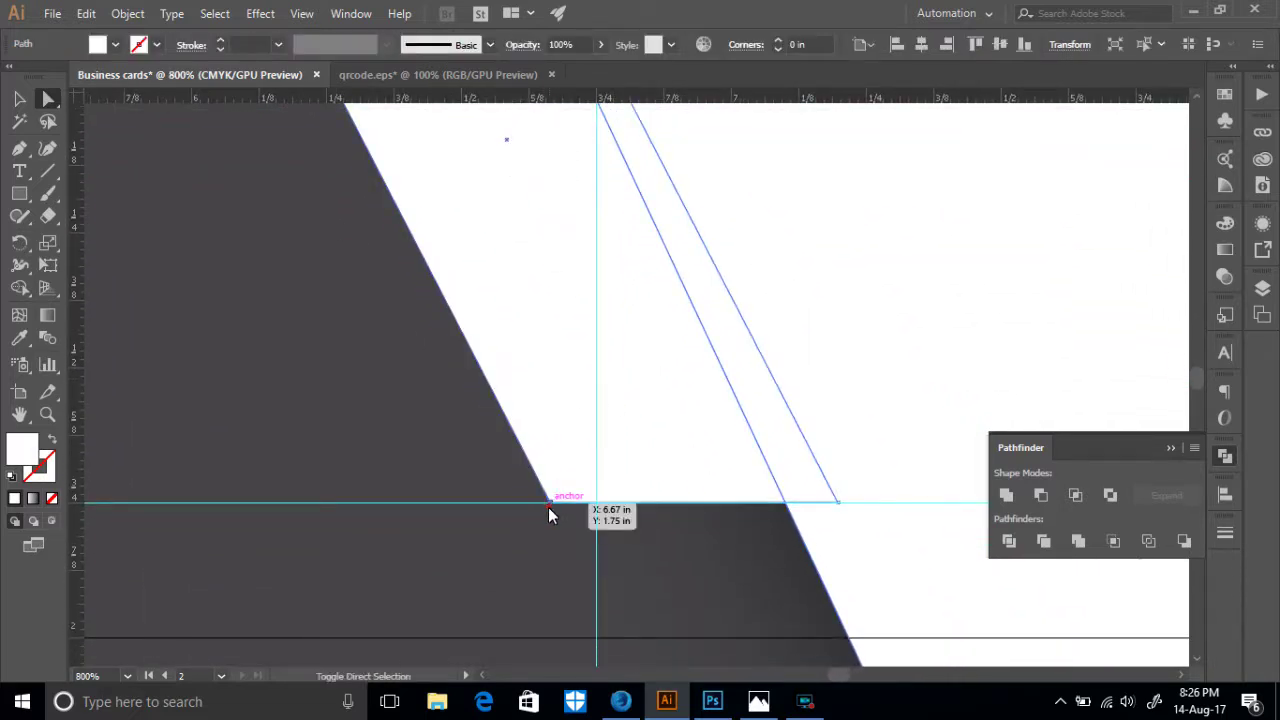
left_click(837, 502, "shift")
mouse_move(709, 503)
left_mouse_down()
mouse_move(686, 508)
mouse_move(700, 508)
left_mouse_up()
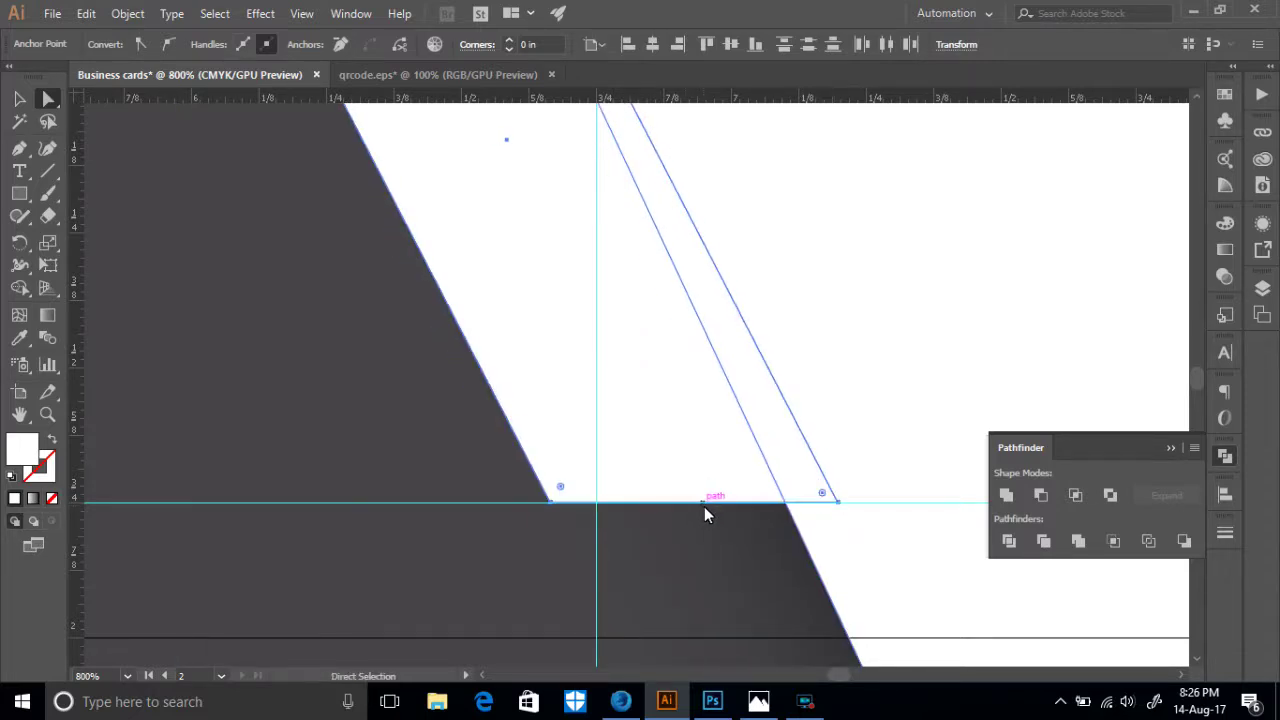
left_click(744, 547)
scroll(705, 605, "down", 5)
left_click(726, 574)
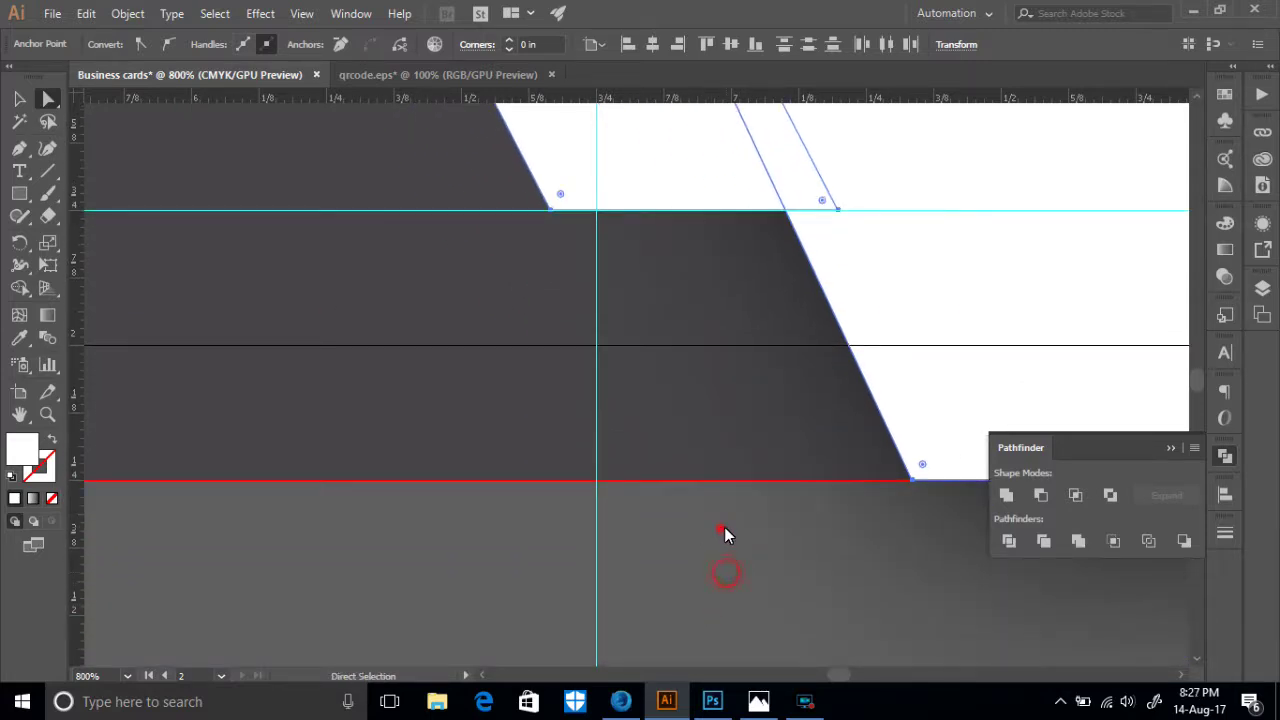
left_click(724, 531)
- Check the white panel and dark background, undo an accidental move, and zoom into the back card
left_click(19, 99)
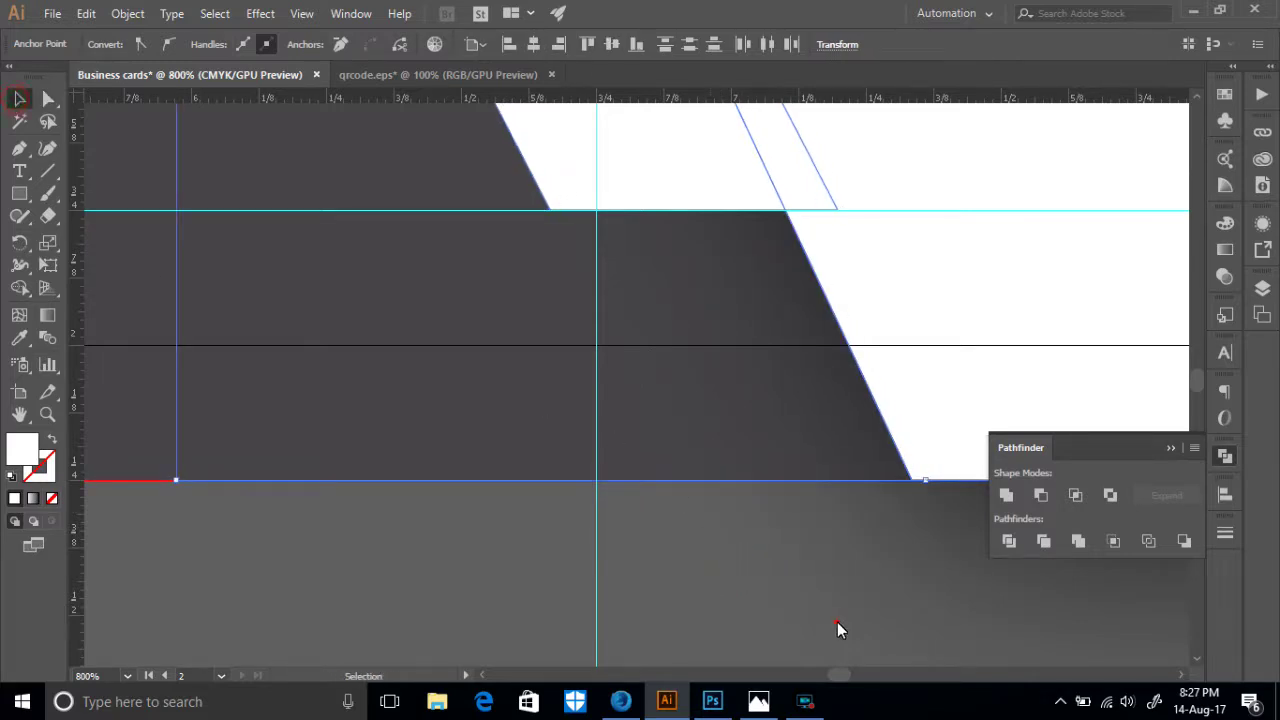
left_click(929, 582)
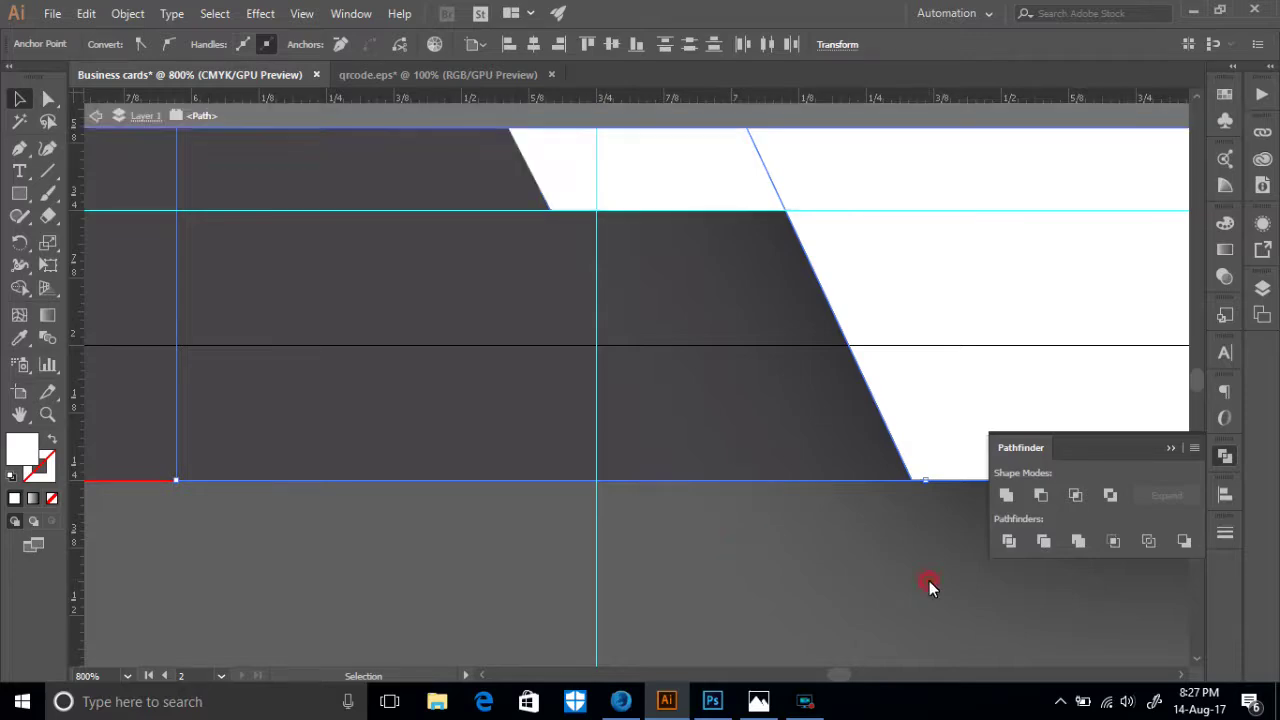
key("ctrl+1")
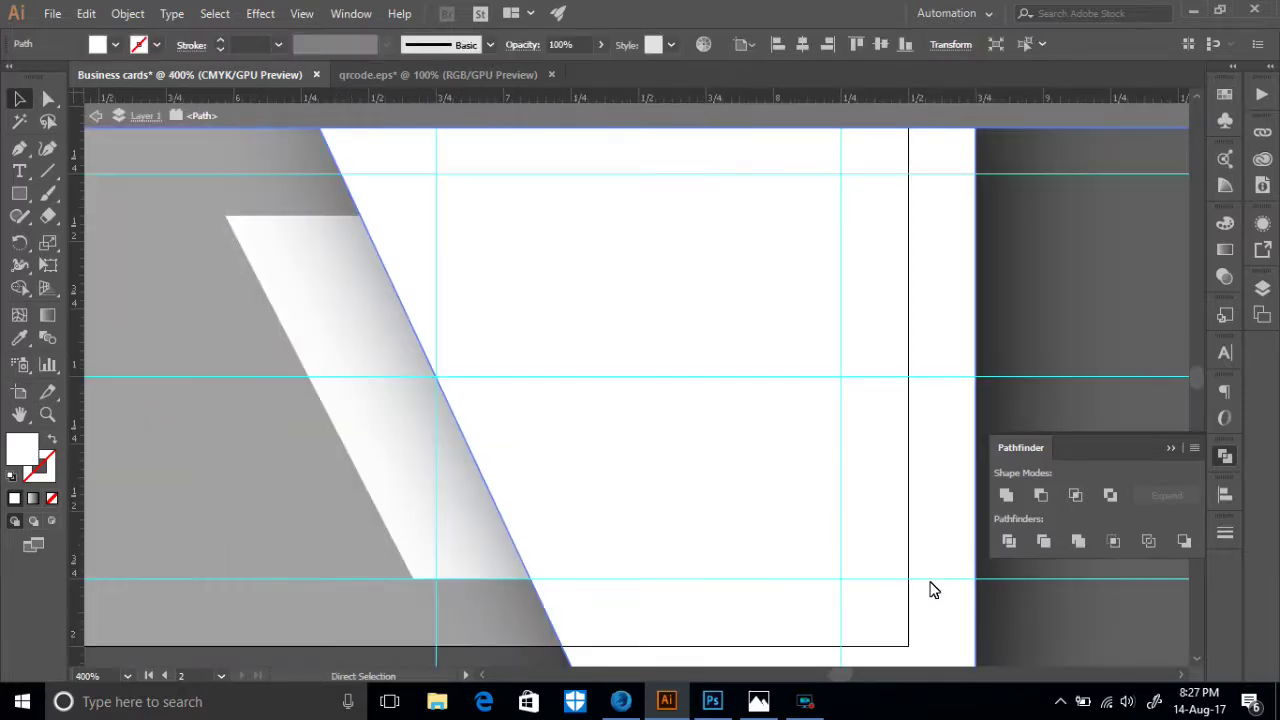
double_click(838, 552)
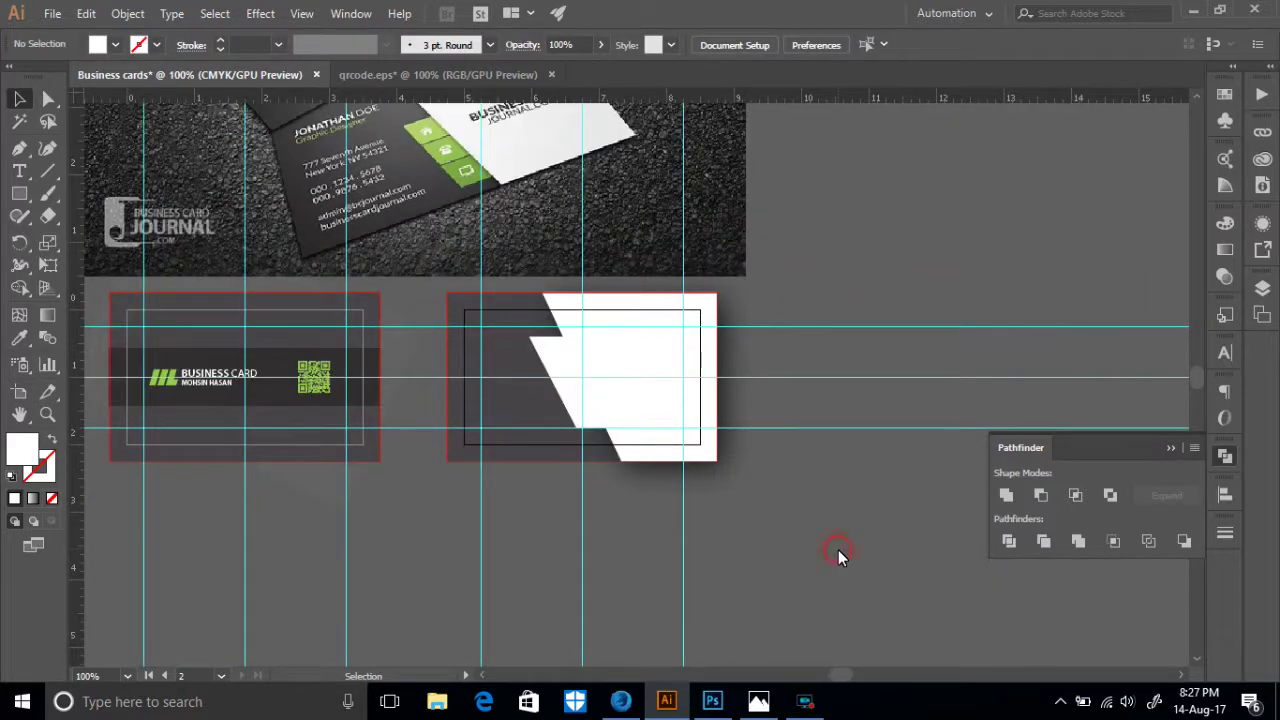
left_click_drag(658, 481, 625, 453)
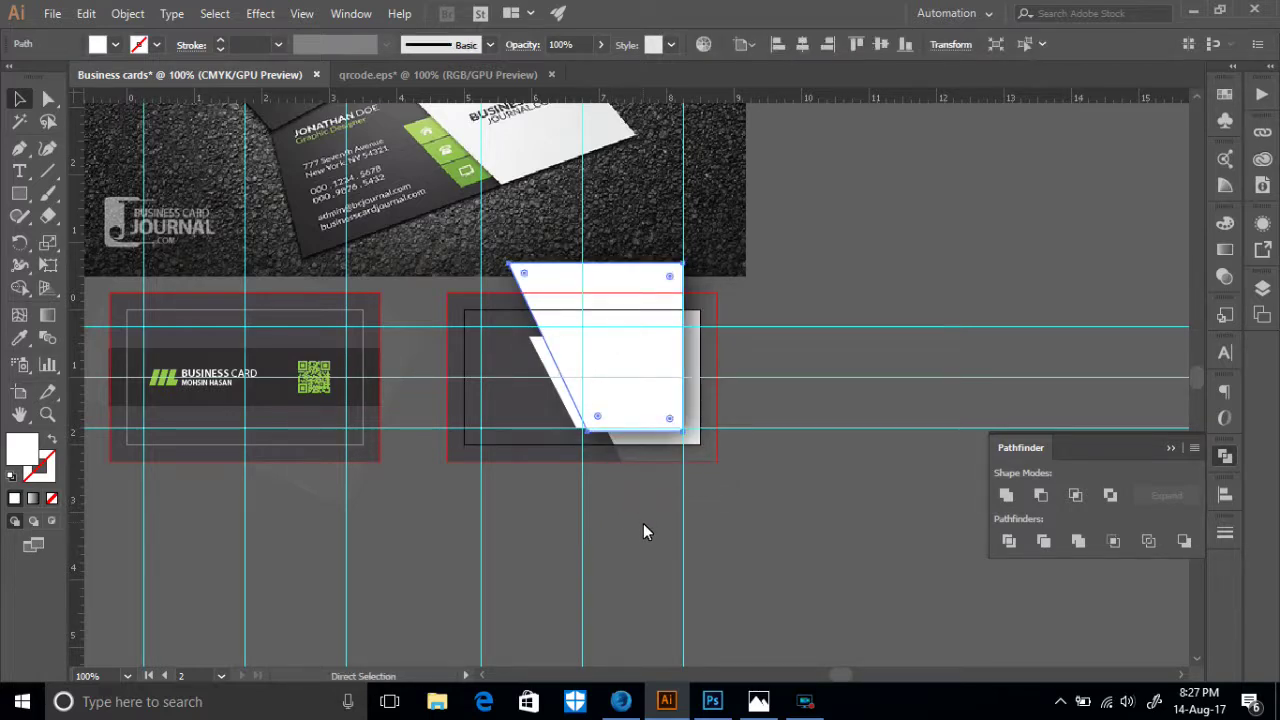
key("ctrl+z")
left_click(640, 531)
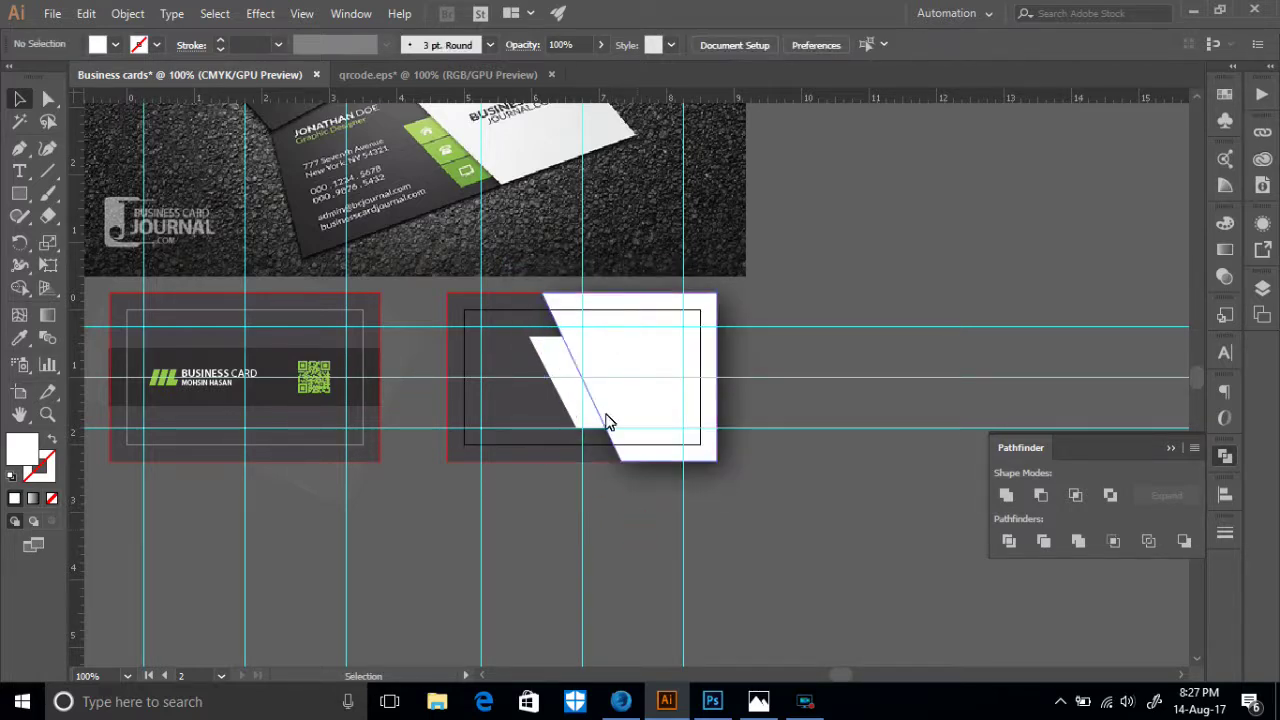
left_click(636, 449)
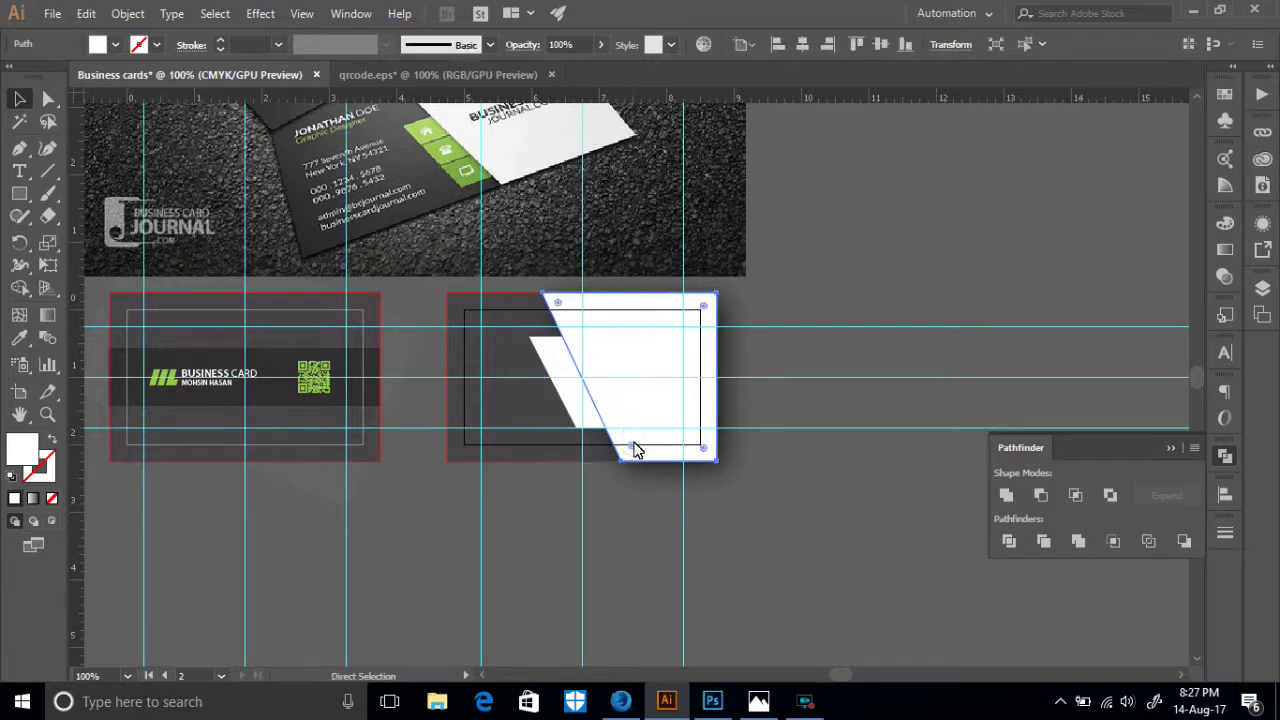
left_click(594, 466)
left_click(546, 459)
left_click(543, 479)
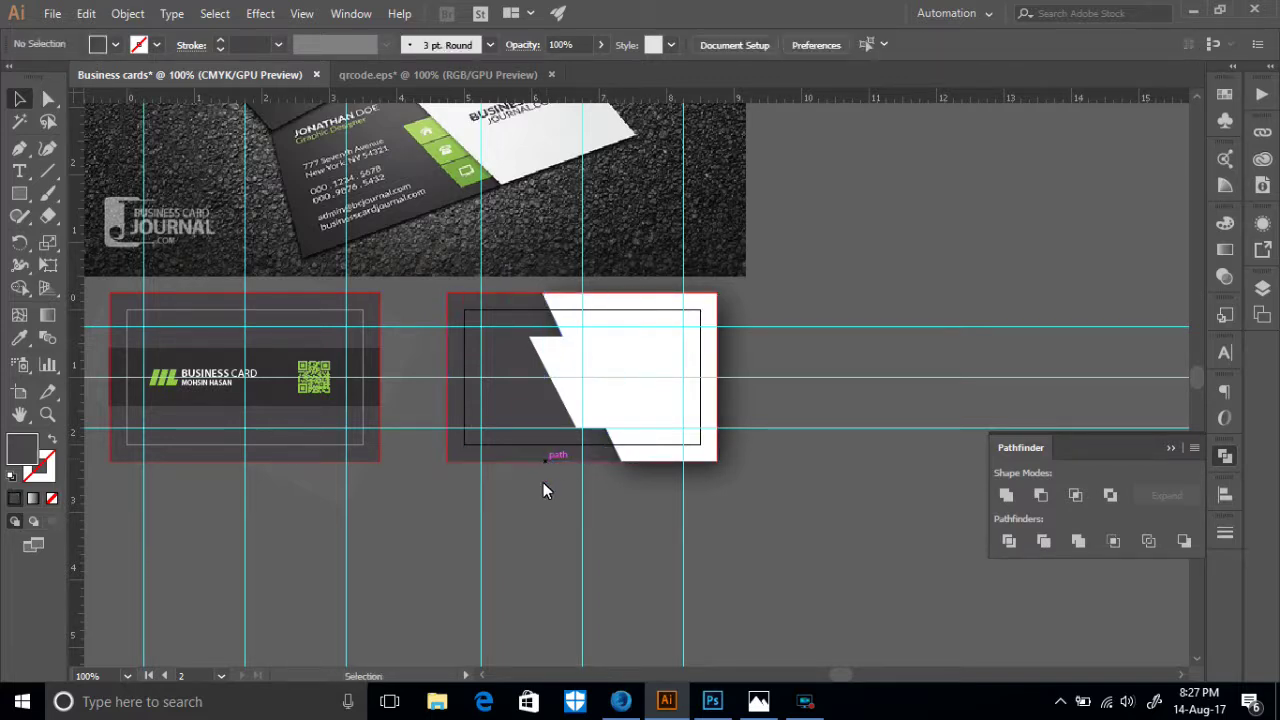
key("ctrl+minus")
key("ctrl+minus")
key("ctrl+minus")
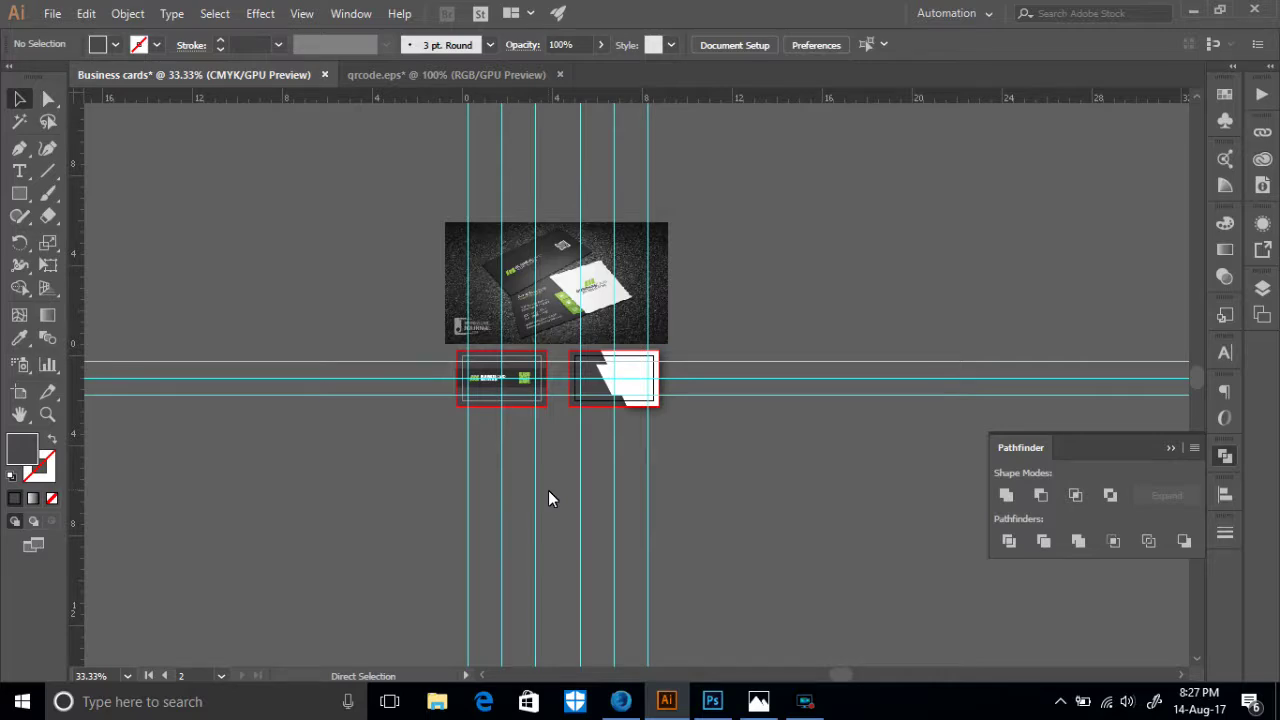
key("ctrl+plus")
key("ctrl+plus")
key("ctrl+plus")
key("ctrl+plus")
key("ctrl+plus")
key("ctrl+plus")
key("ctrl+plus")
- Stretch the white parallelogram taller up to the guide and enlarge it from its corner
scroll(548, 498, "down", 2)
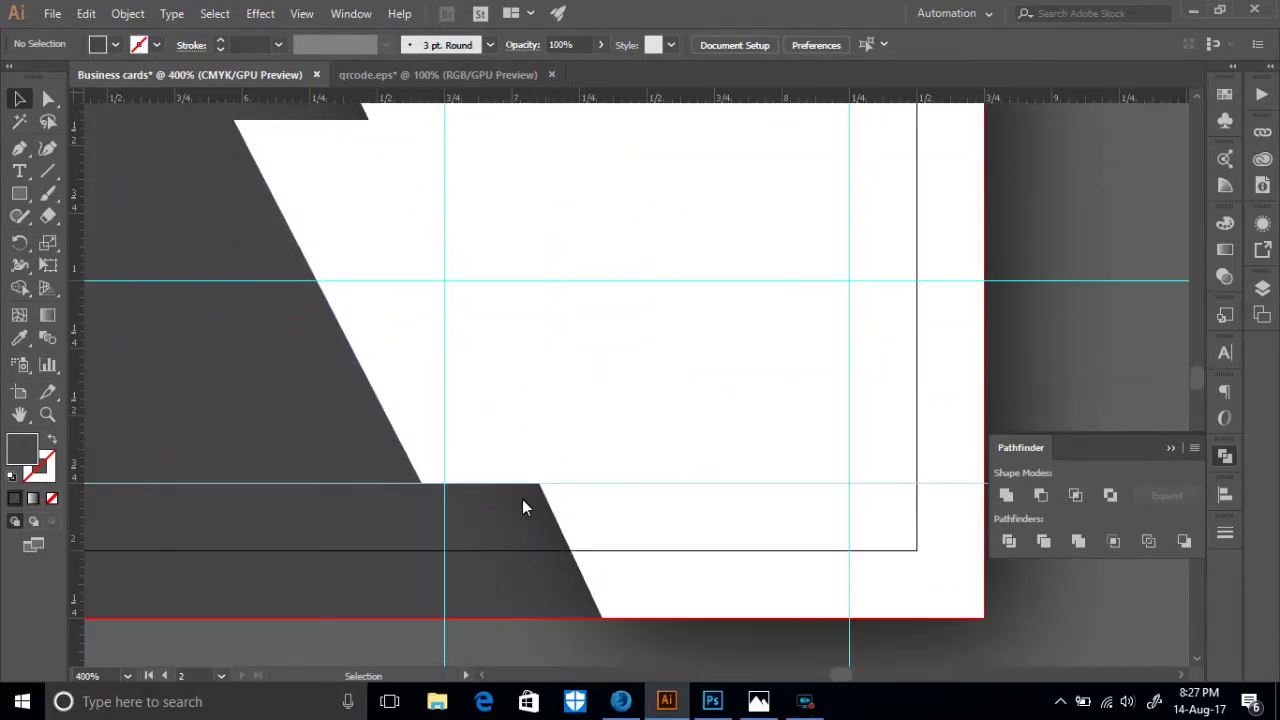
left_click_drag(328, 444, 531, 466)
left_click_drag(641, 360, 607, 362)
scroll(612, 370, "up", 1)
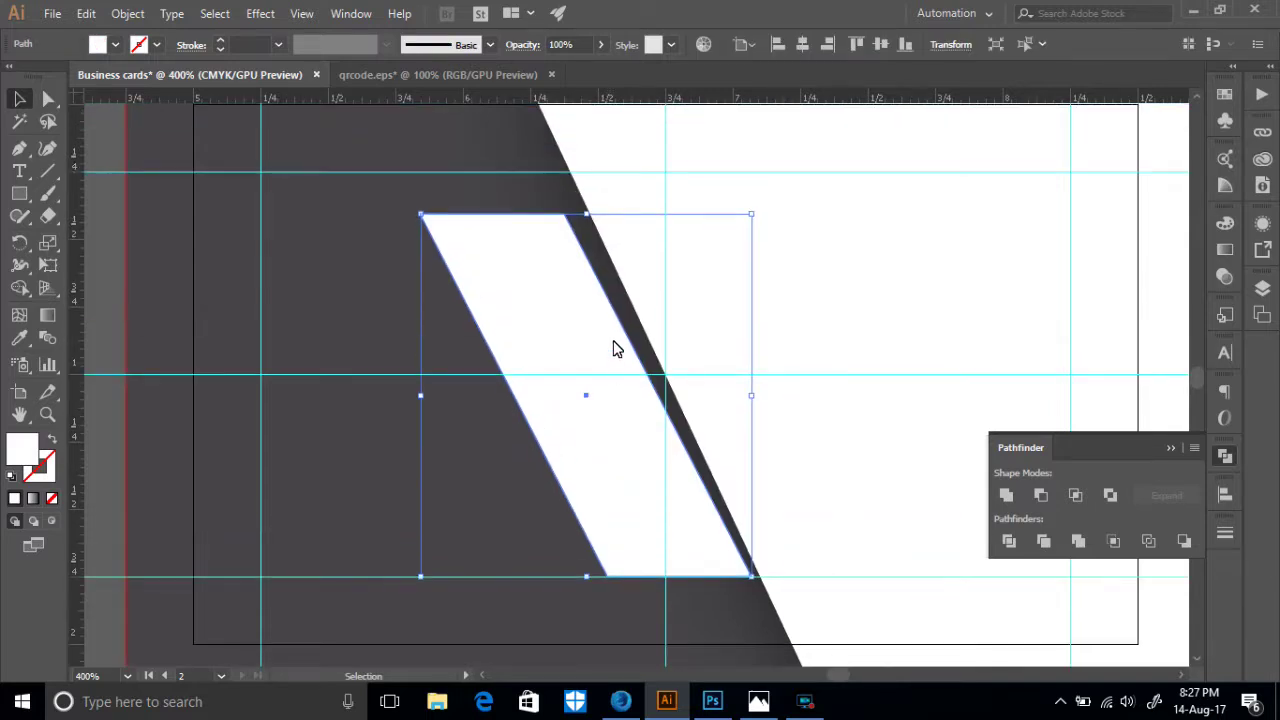
left_click_drag(586, 212, 665, 177)
left_click_drag(571, 277, 577, 281)
left_click_drag(757, 580, 764, 584)
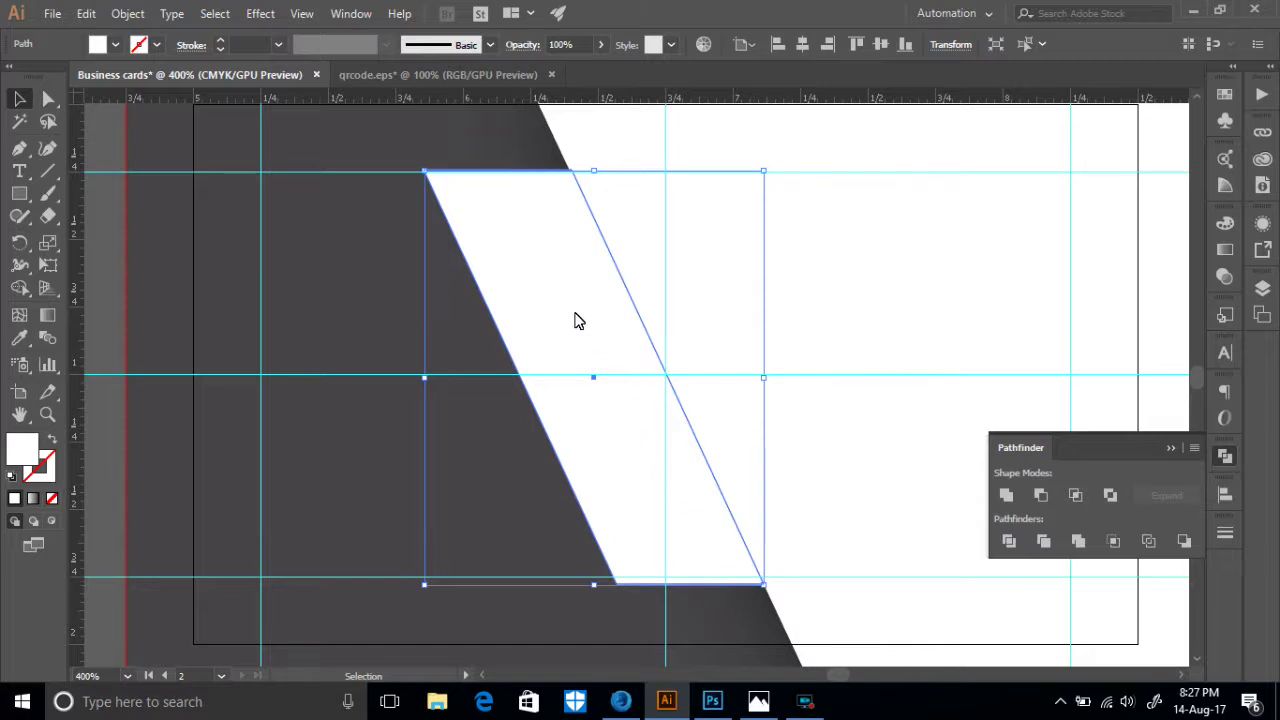
- Narrow the parallelogram from its left side and shift it down-left onto the panel's diagonal
scroll(575, 320, "up", 2)
mouse_move(765, 240)
left_mouse_down()
mouse_move(757, 251)
mouse_move(764, 240)
left_mouse_up()
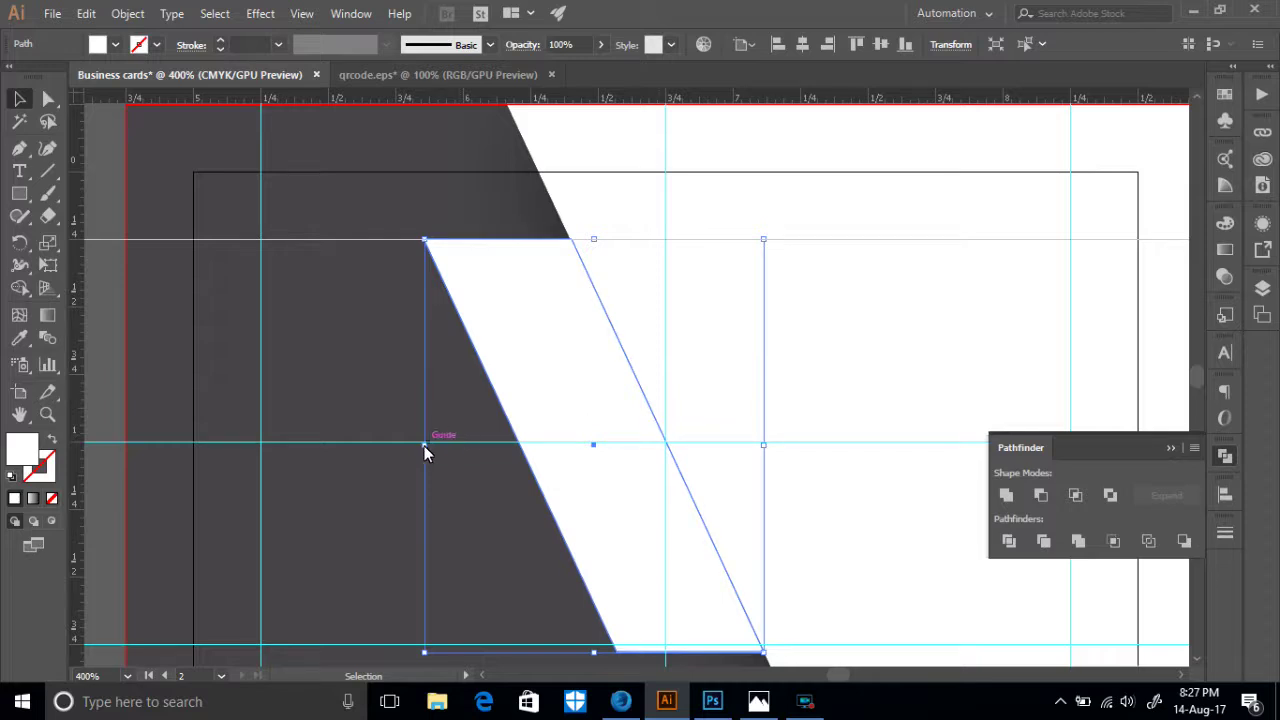
left_click_drag(423, 451, 527, 464)
left_click_drag(638, 477, 606, 469)
scroll(606, 469, "down", 3)
left_click_drag(494, 310, 527, 314)
left_click_drag(645, 364, 631, 401)
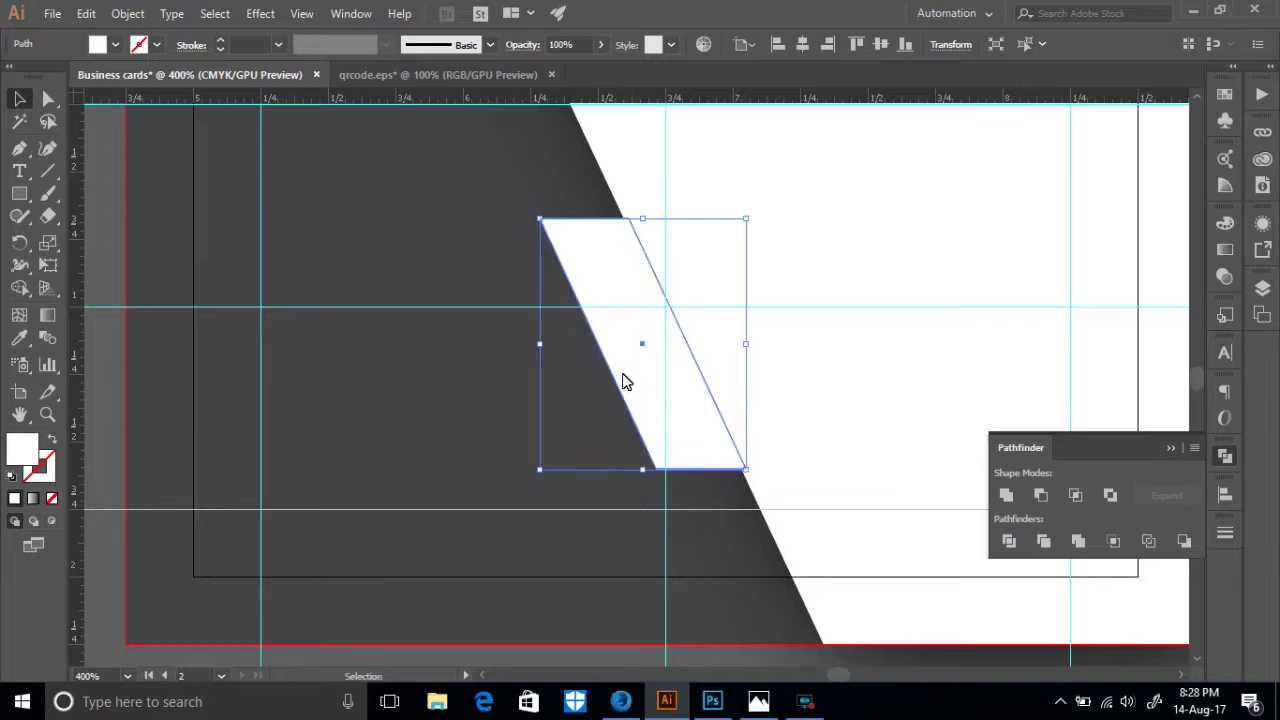
- Bring the dark card background path to the front
left_click(785, 578)
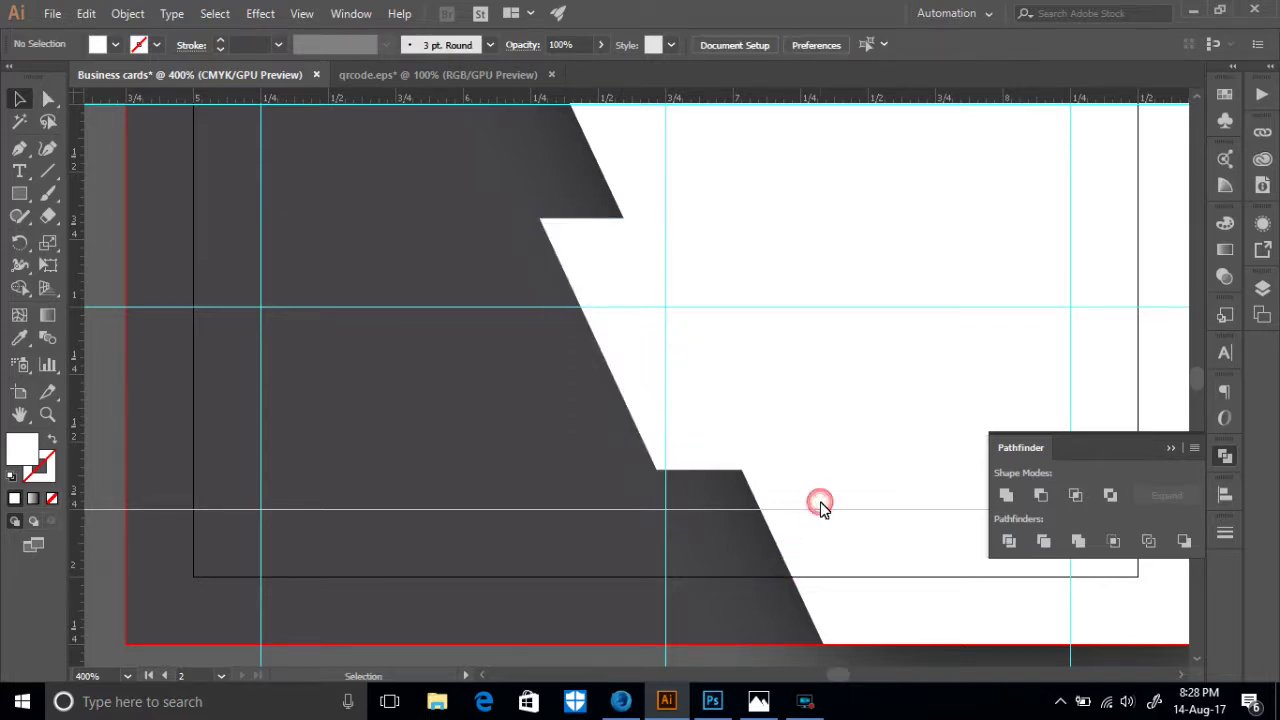
left_click(820, 509)
scroll(880, 560, "down", 3)
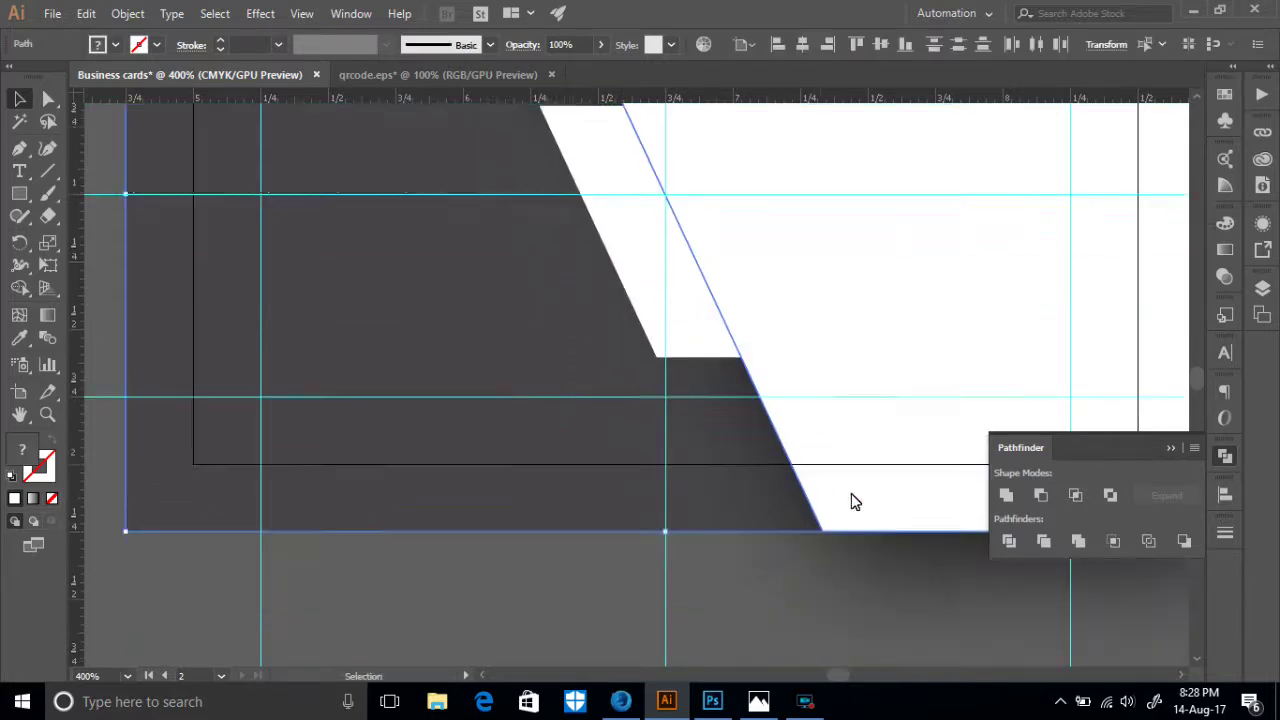
right_click(814, 366)
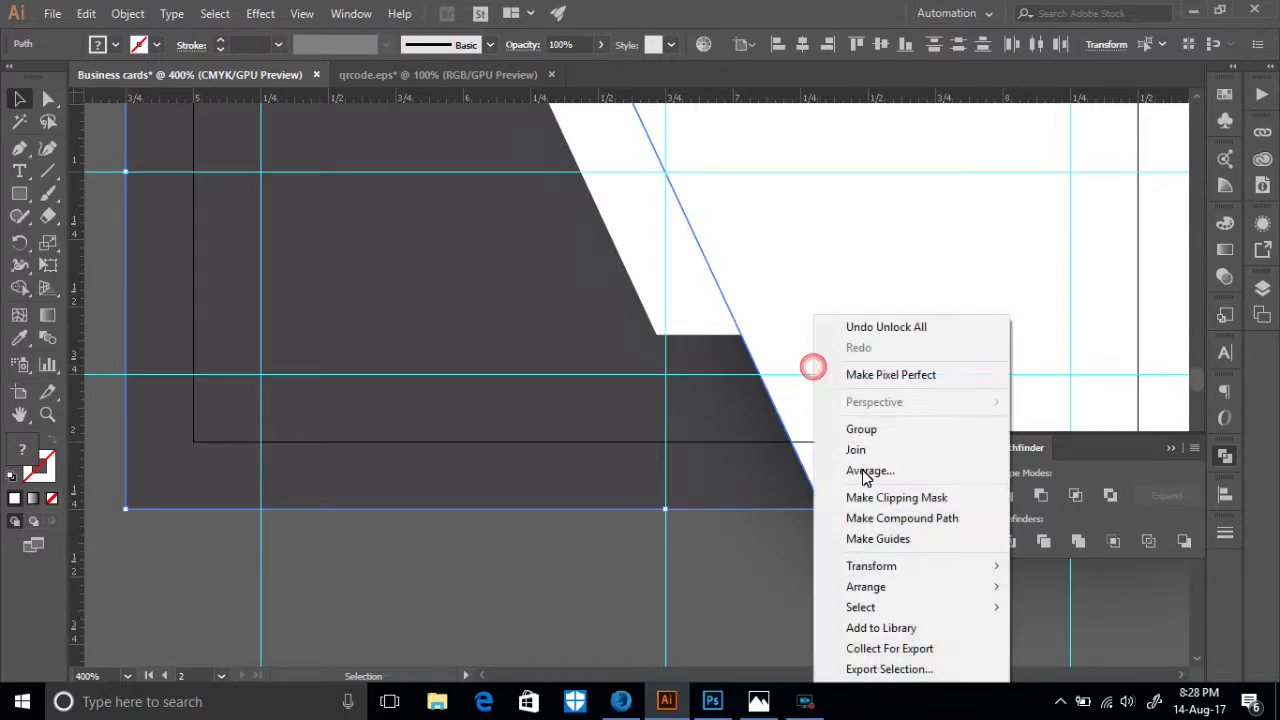
mouse_move(893, 590)
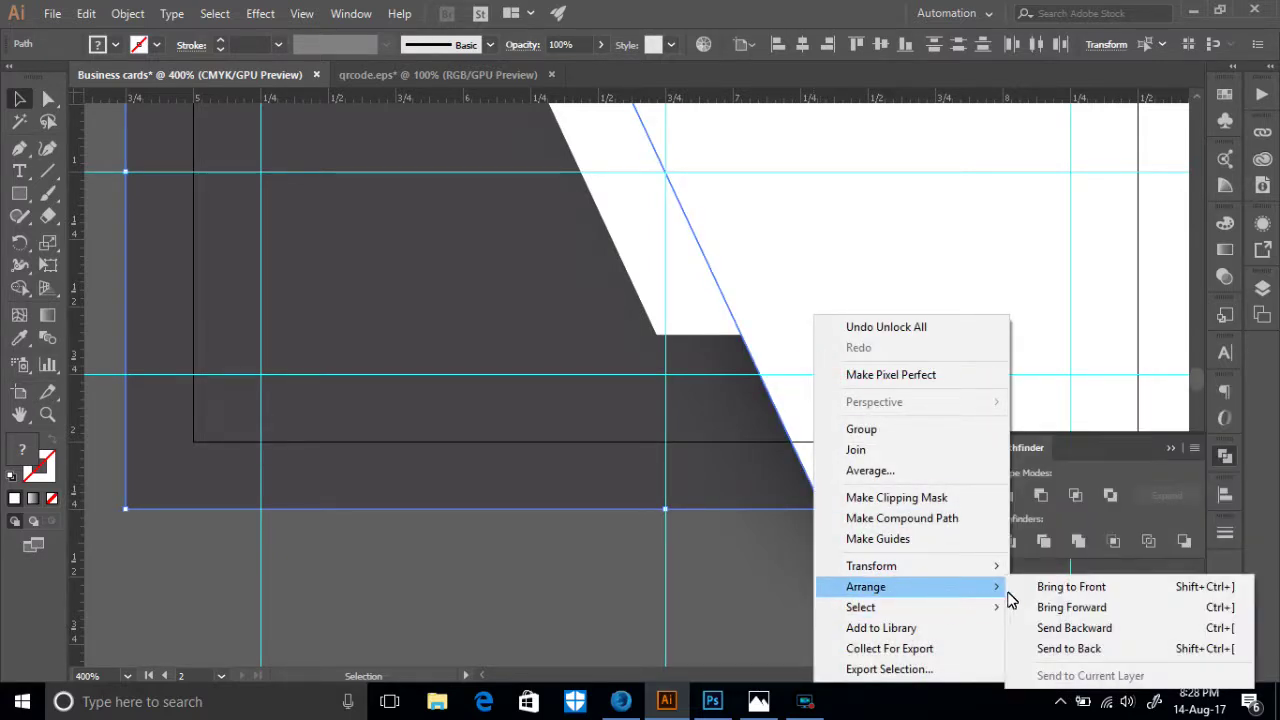
left_click(1050, 590)
scroll(780, 520, "up", 2)
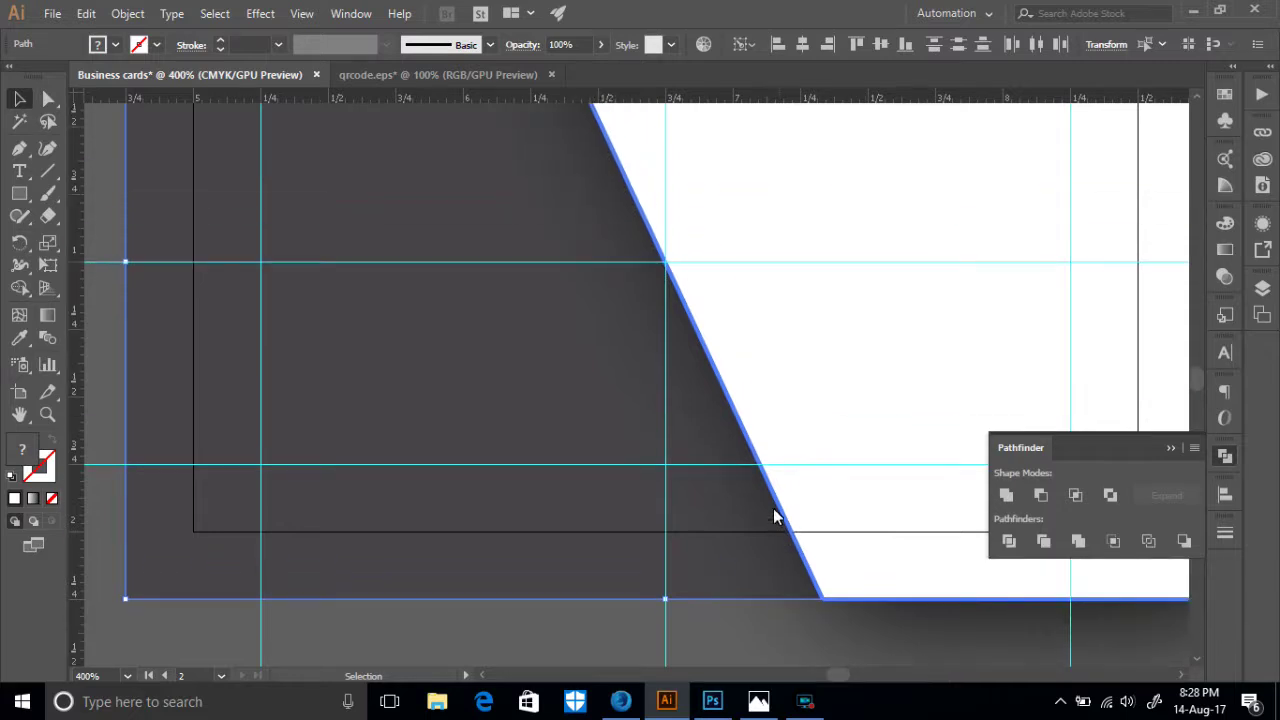
key("a")
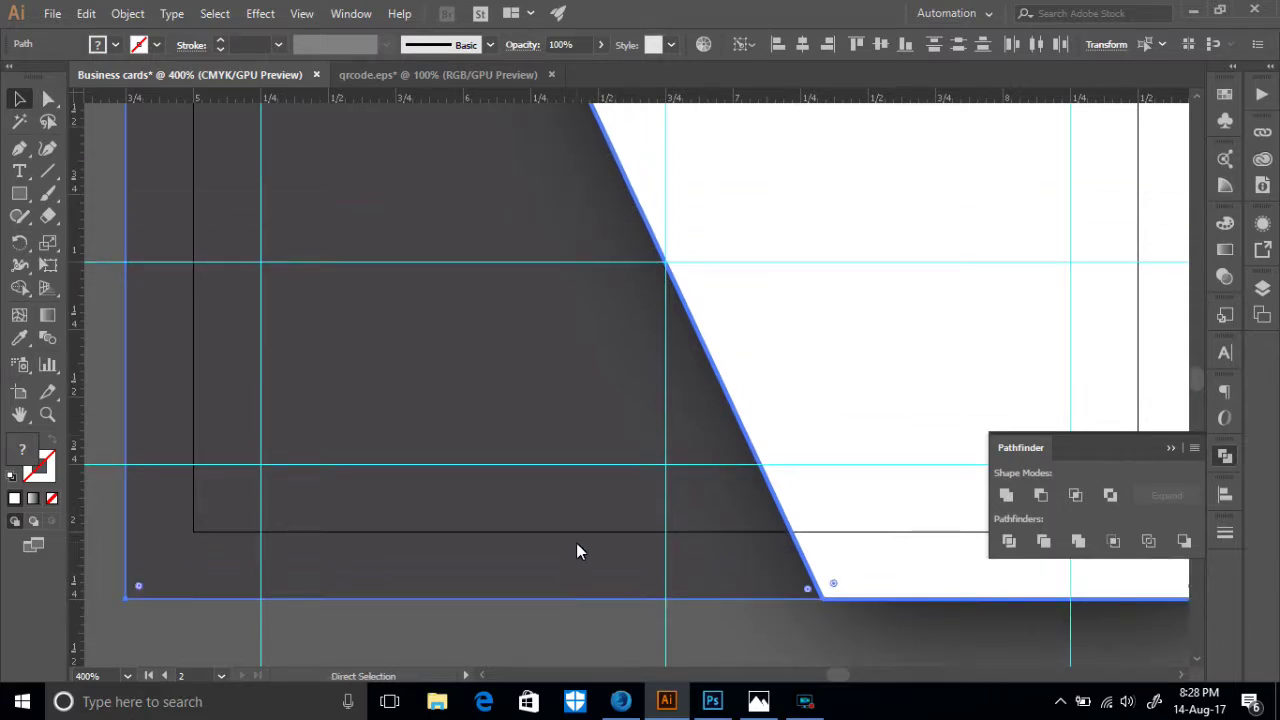
key("ctrl+z")
- Bring the white slanted strip in front of the dark background
left_click(579, 610)
left_click(880, 575)
right_click(880, 572)
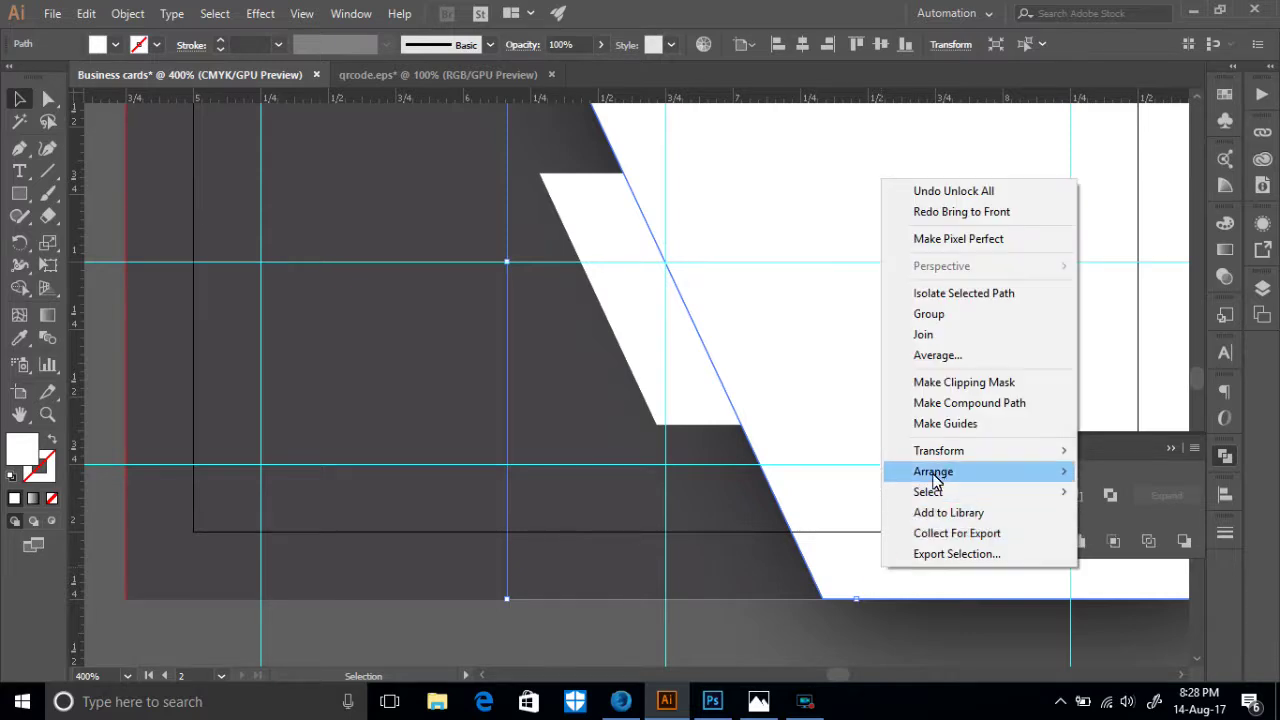
mouse_move(934, 479)
left_click(748, 488)
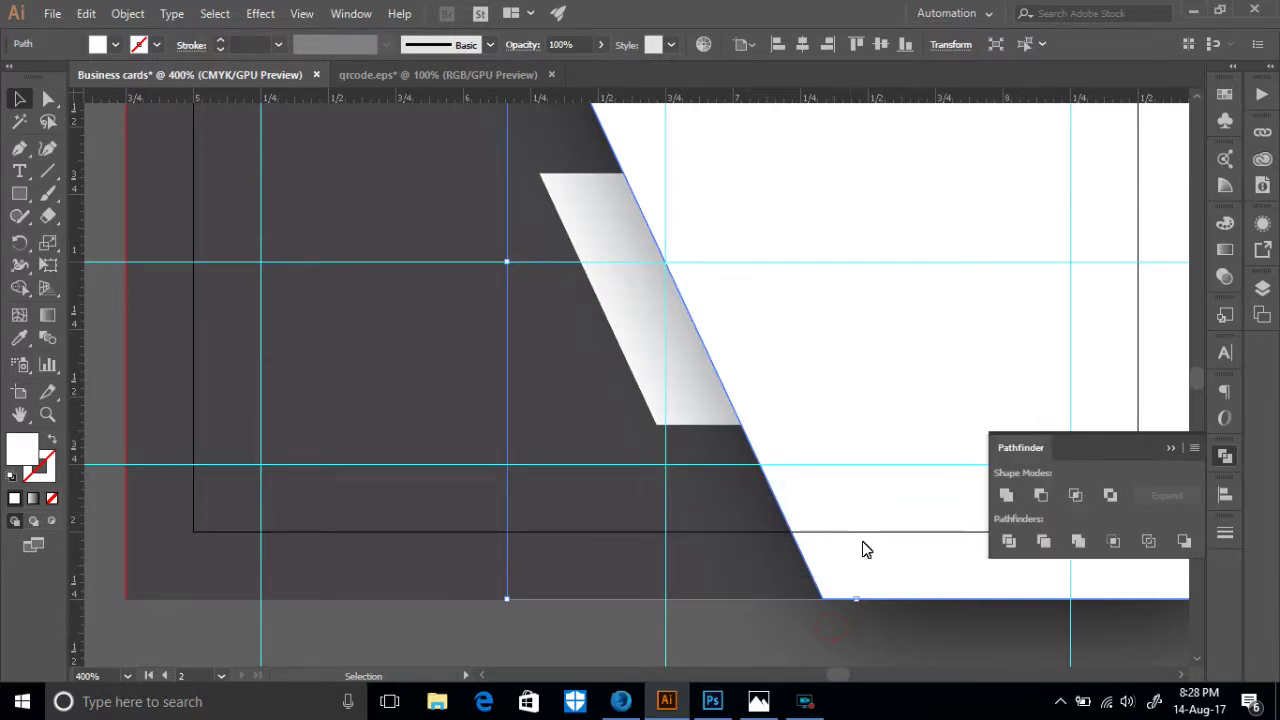
scroll(845, 530, "up", 4)
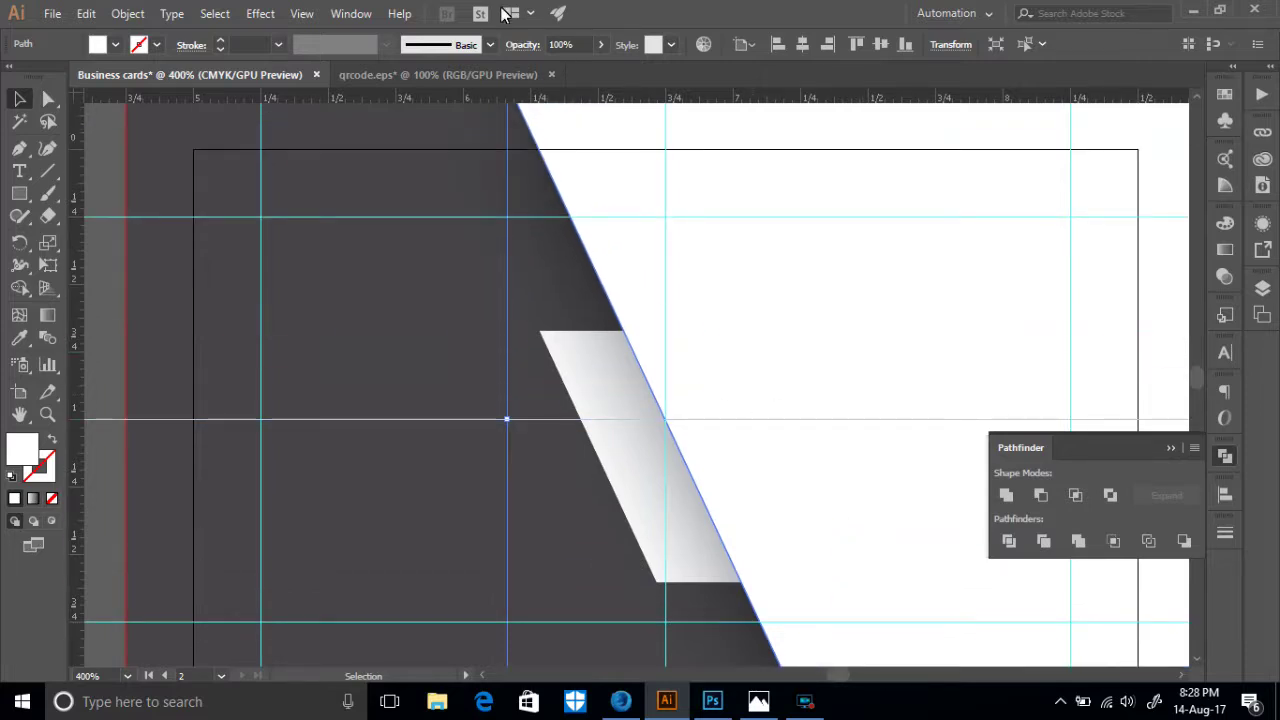
- Check the white-to-grey gradient stripe and reselect the dark background rectangle
left_click(805, 701)
left_click(699, 362)
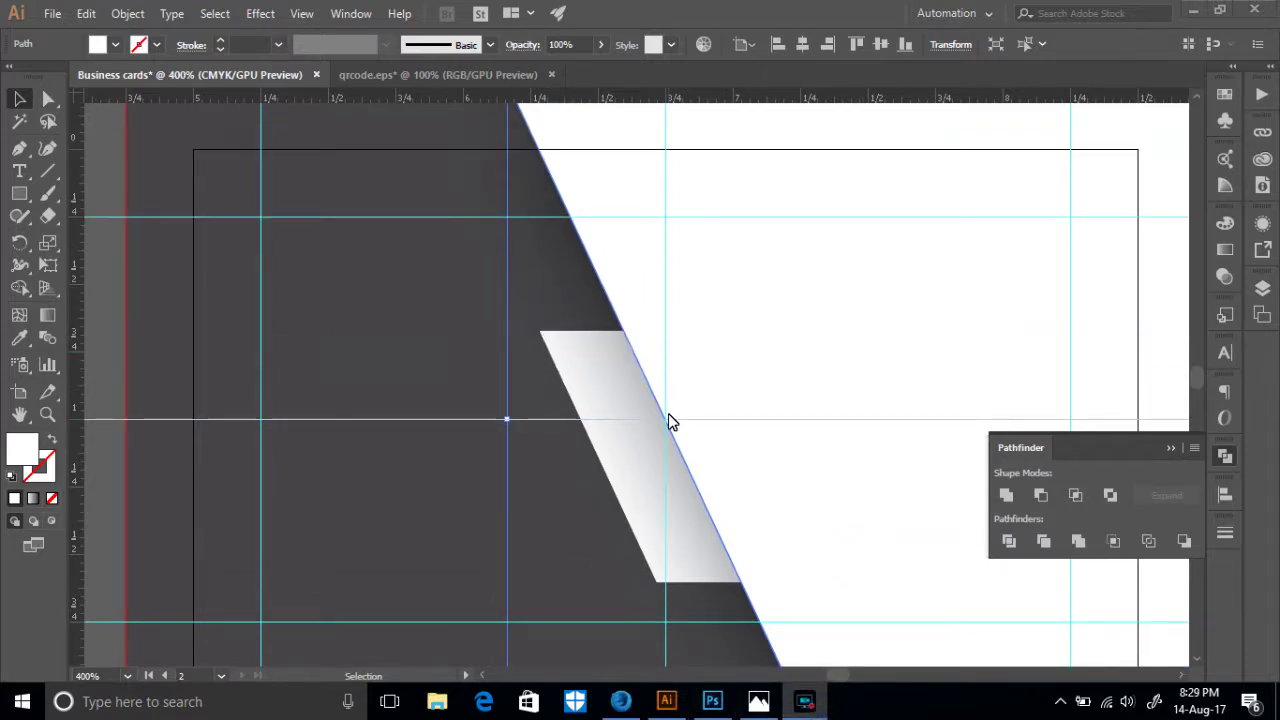
scroll(670, 420, "down", 3)
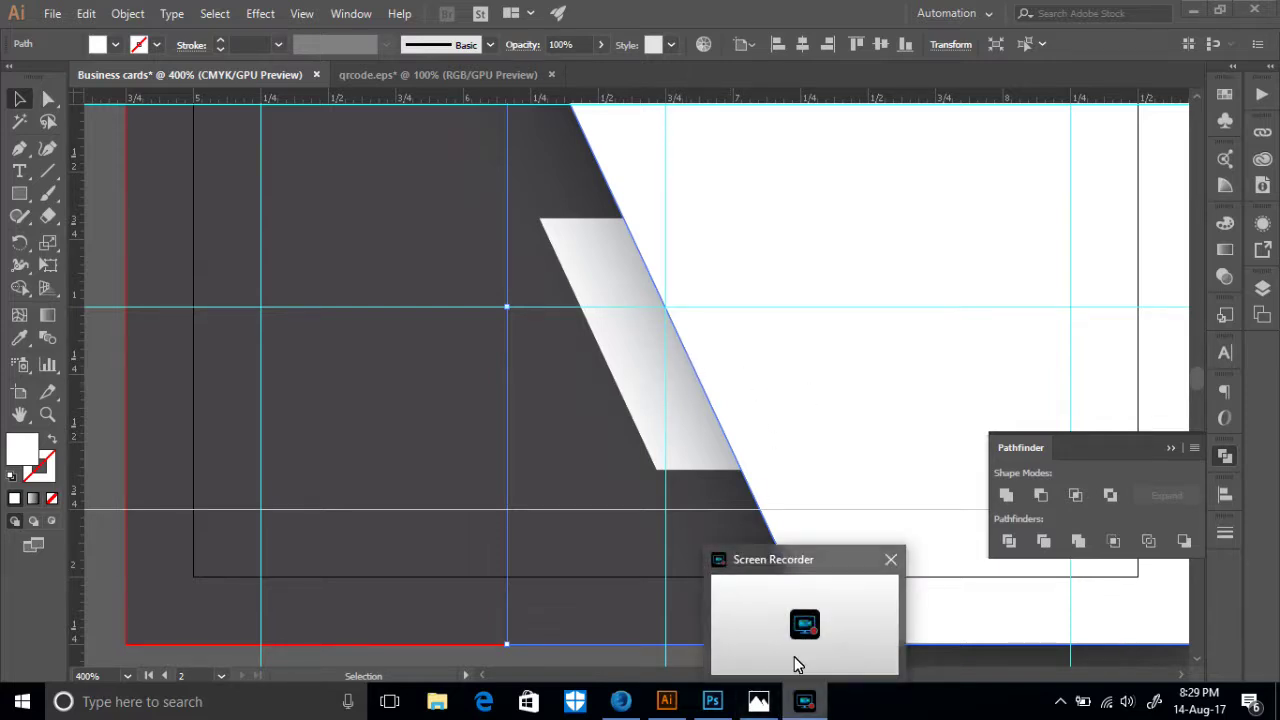
left_click(805, 701)
left_click(686, 356)
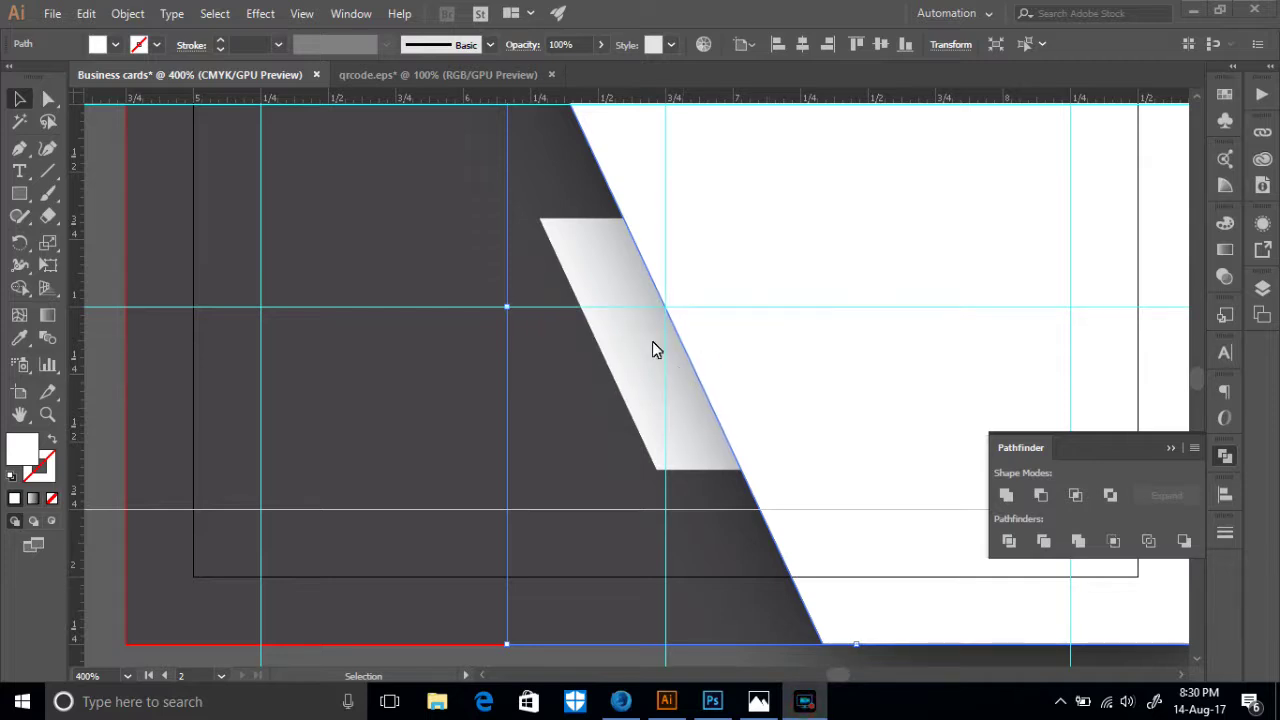
scroll(640, 351, "up", 5)
scroll(579, 360, "down", 6)
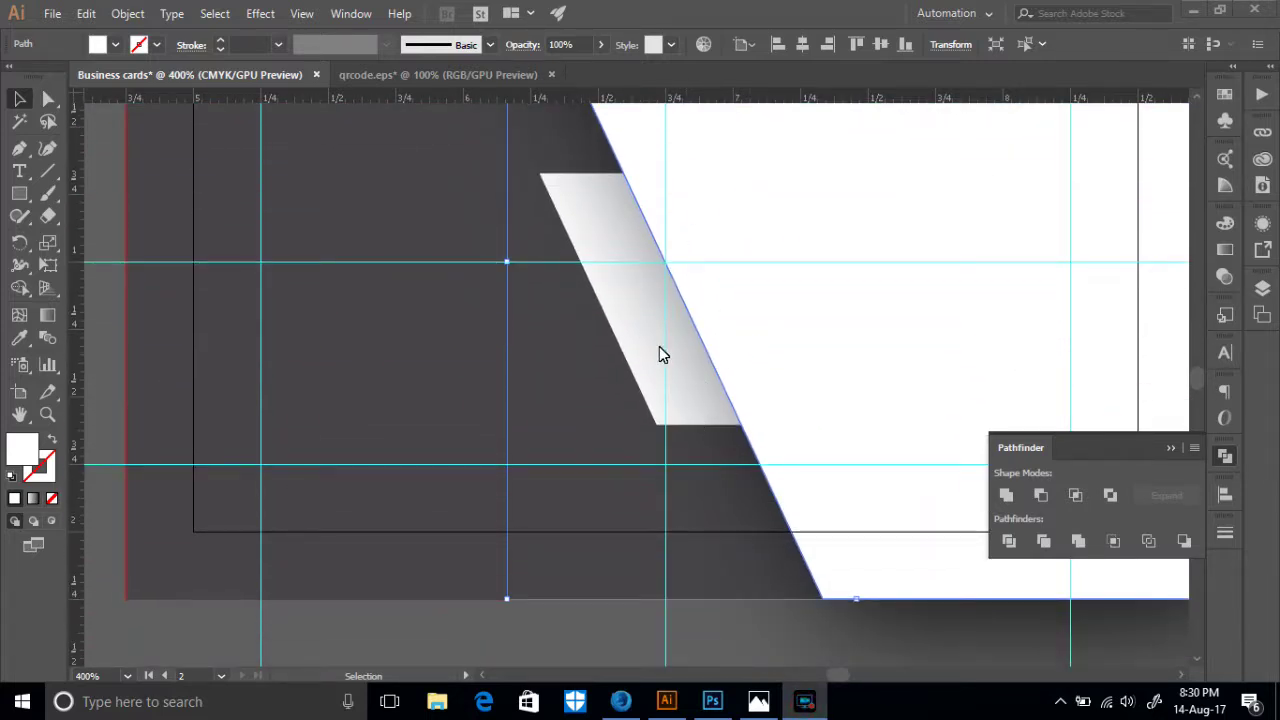
scroll(615, 340, "up", 2)
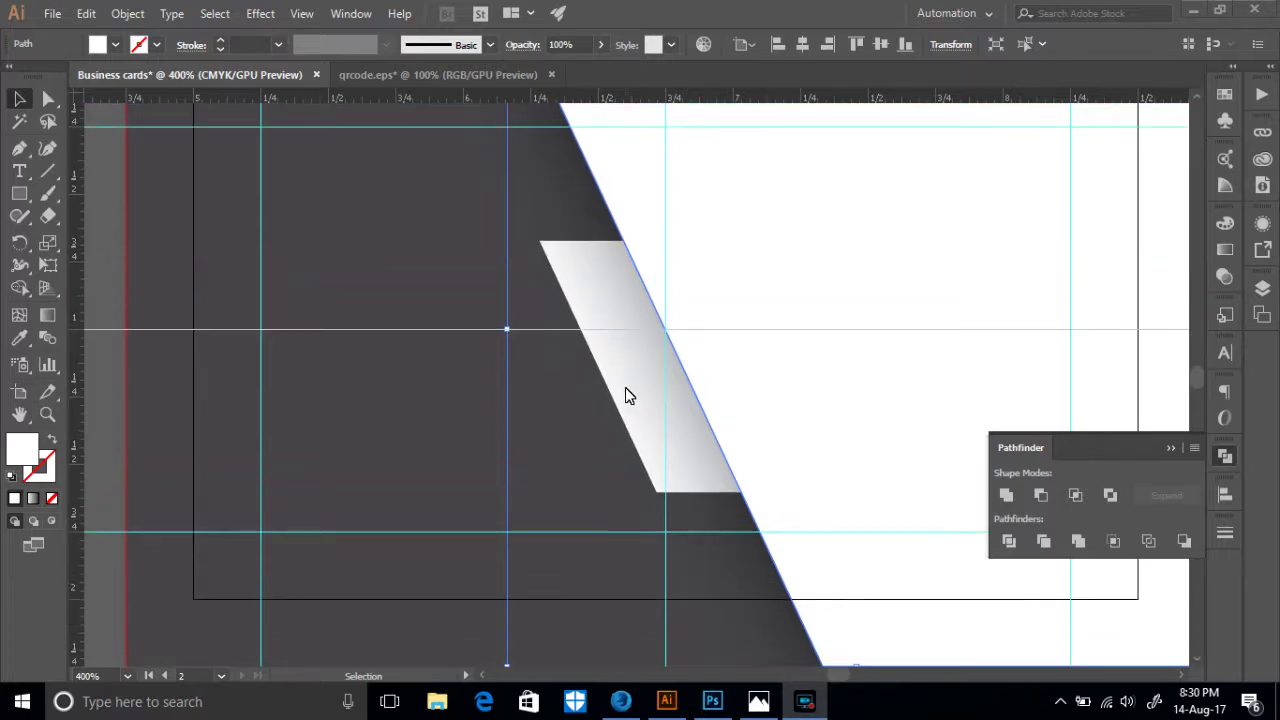
scroll(626, 394, "up", 1)
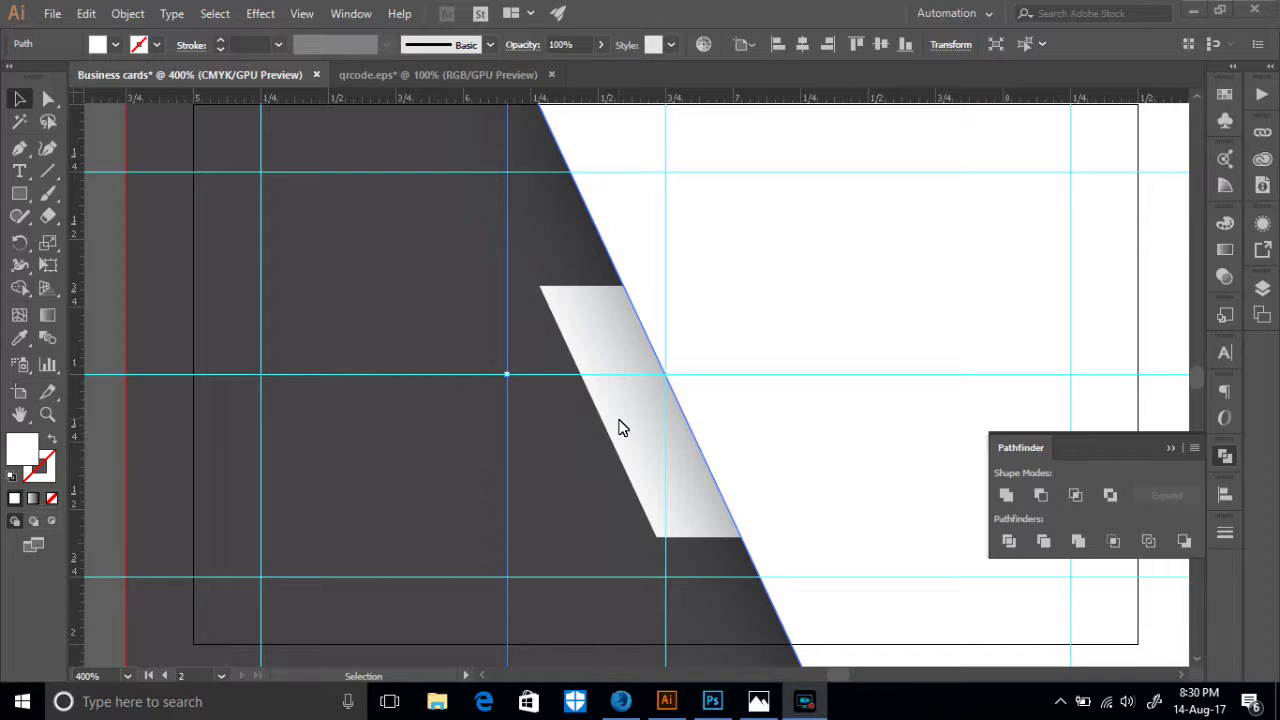
left_click(48, 98)
left_click(179, 258)
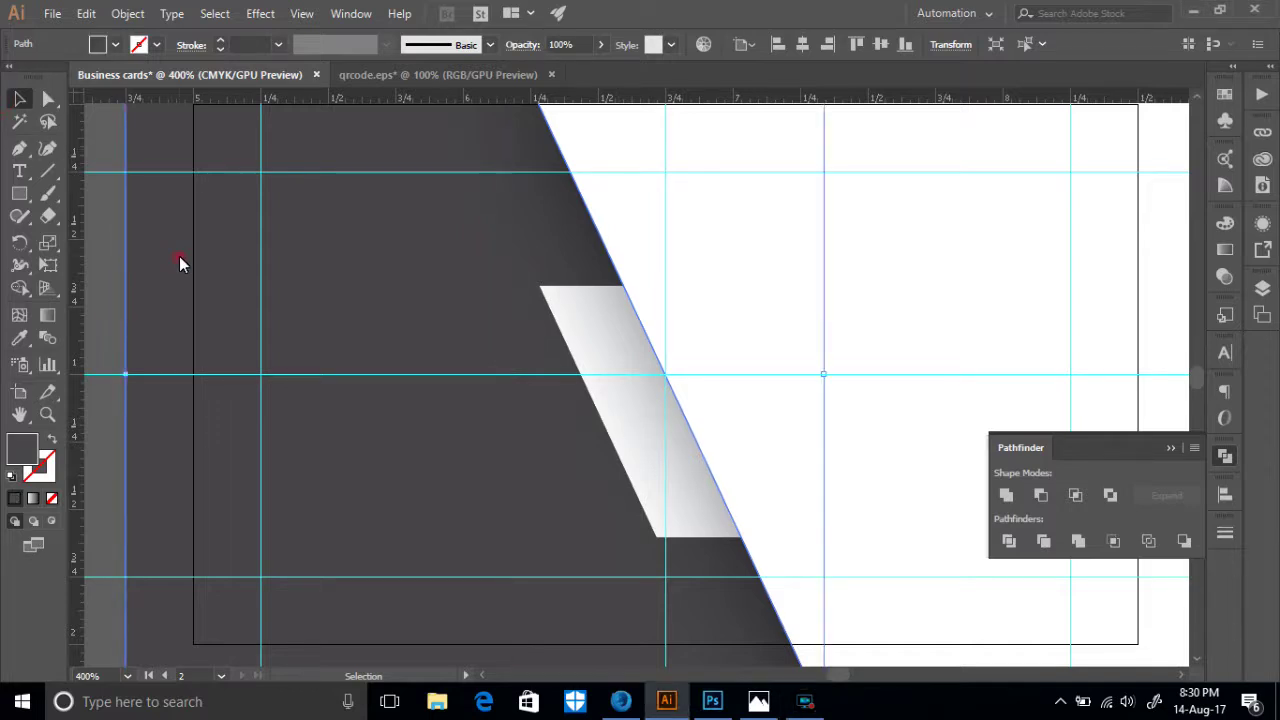
key("ctrl+minus")
key("v")
key("ctrl+minus")
key("ctrl+minus")
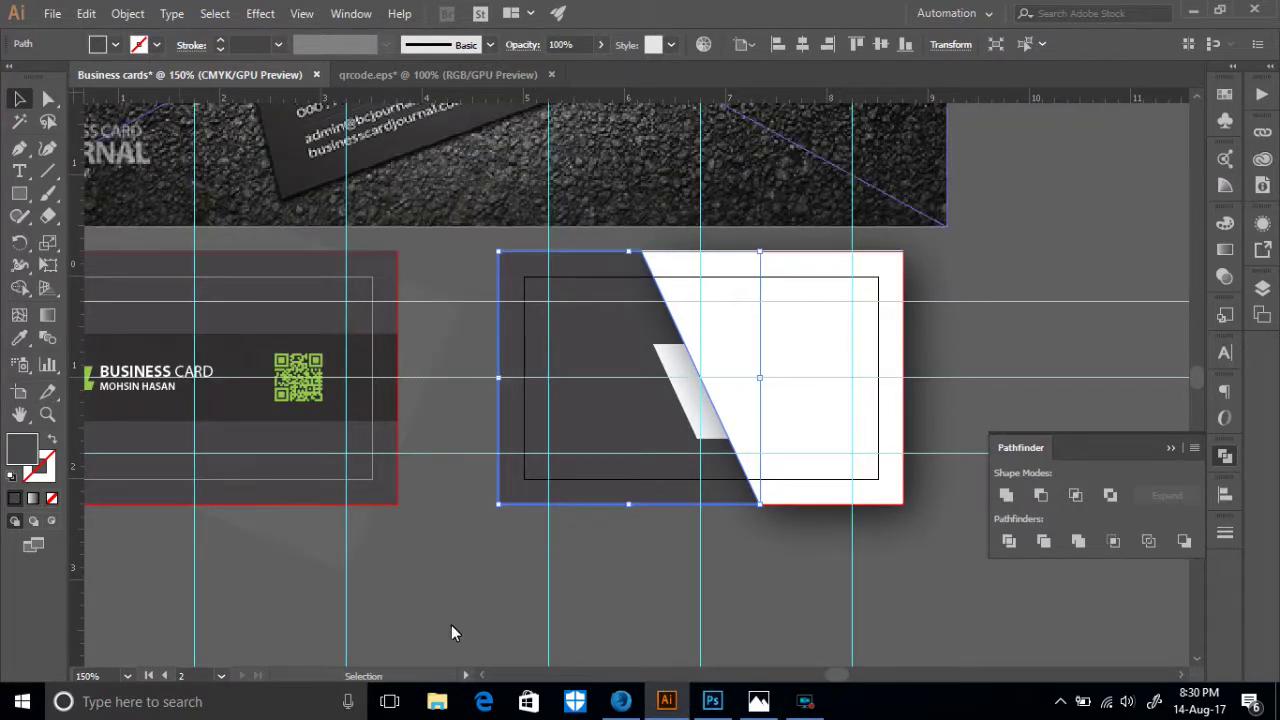
scroll(650, 606, "up", 5)
scroll(741, 598, "down", 1)
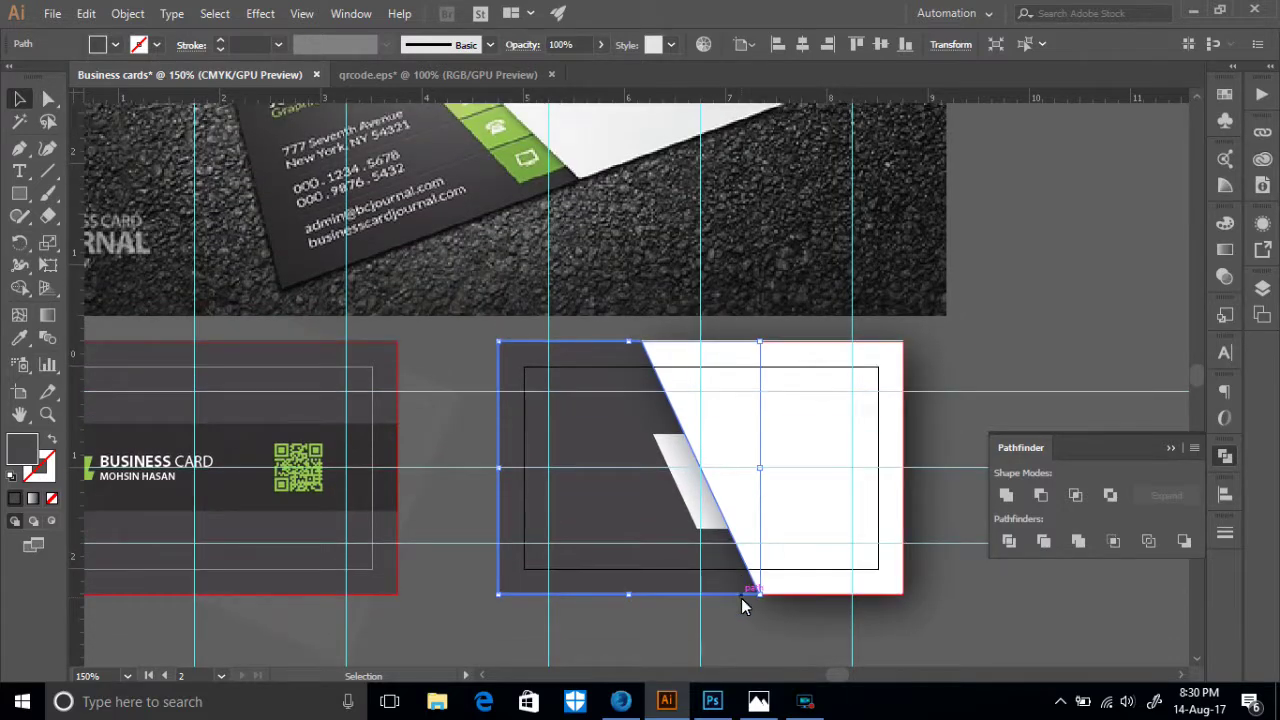
left_click(754, 640)
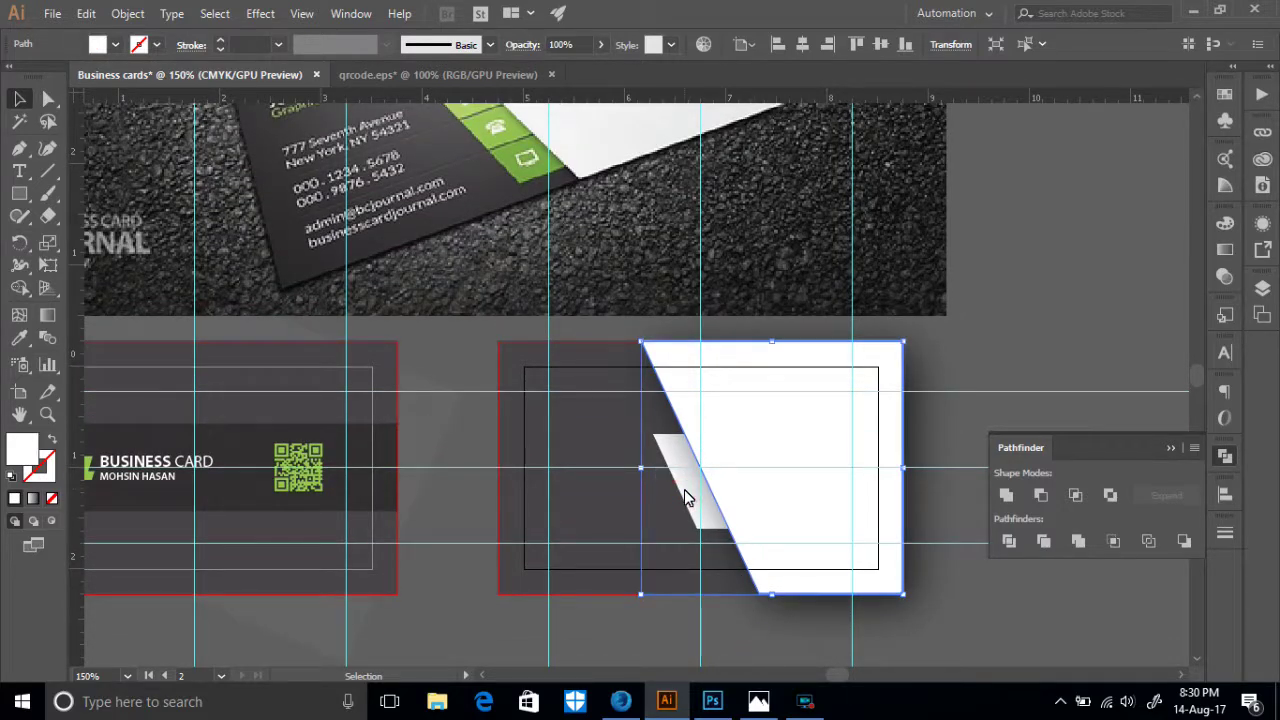
left_click(48, 97)
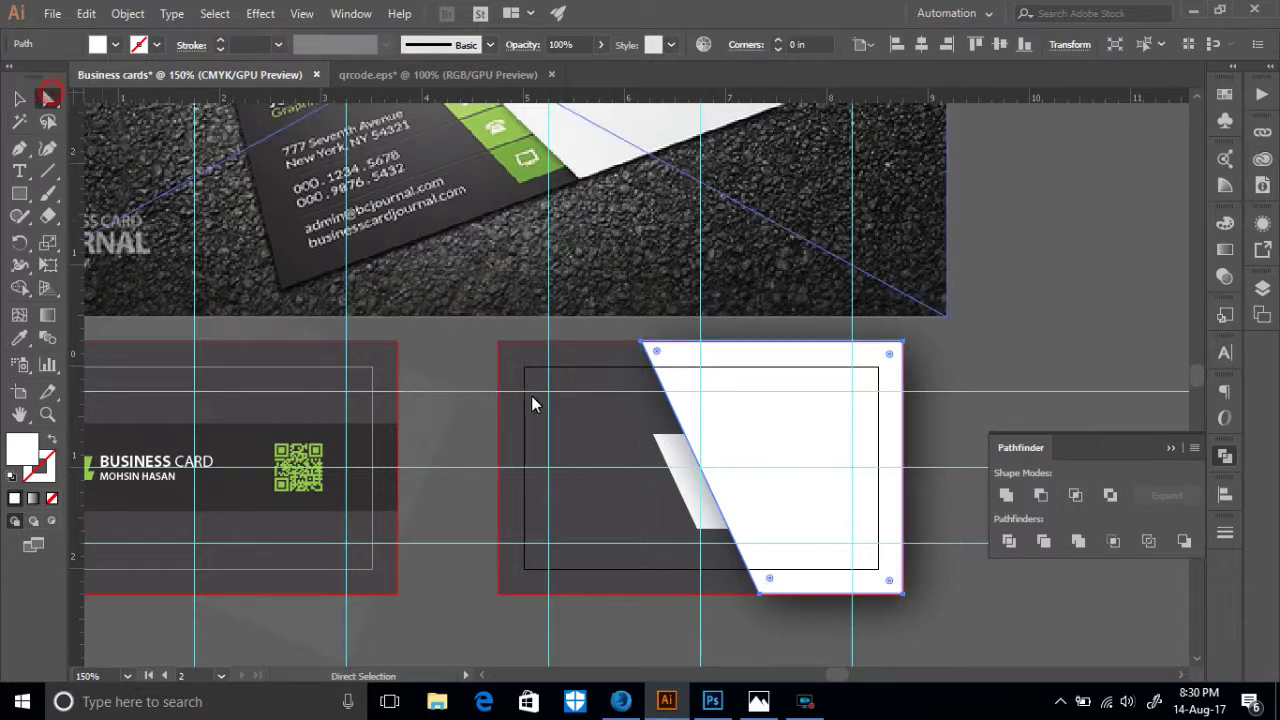
left_click(654, 435)
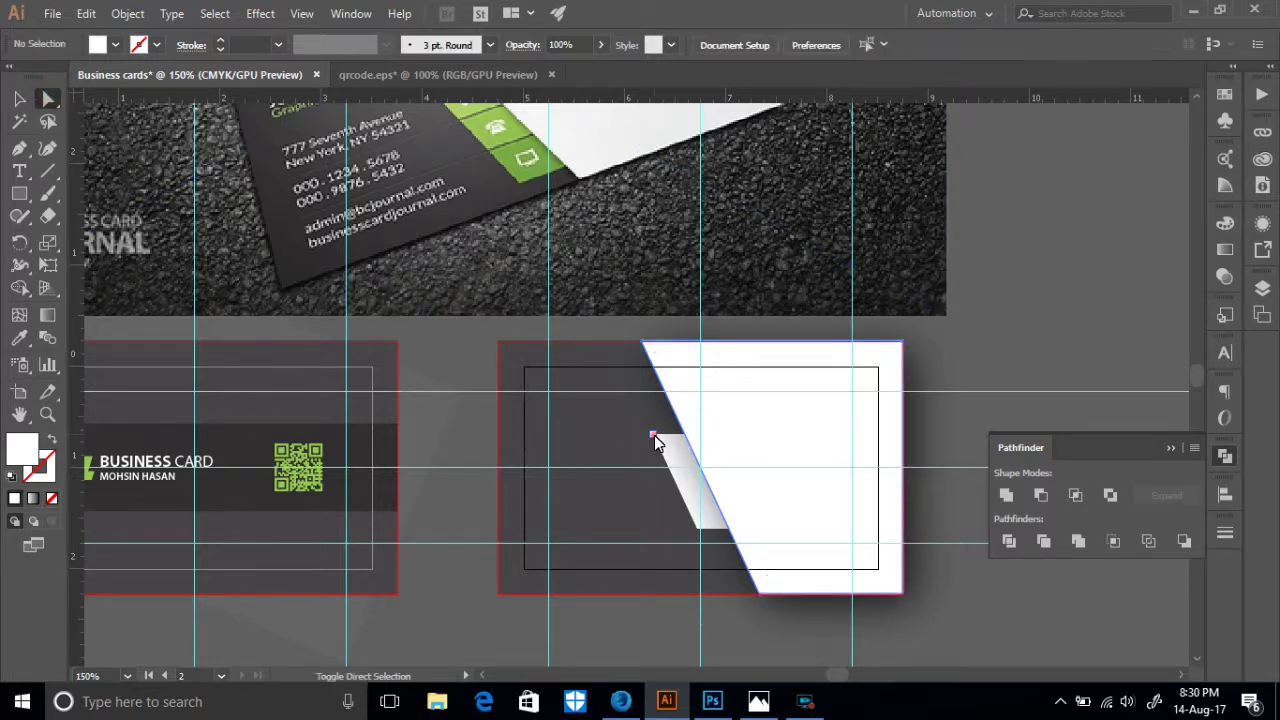
left_click(699, 529)
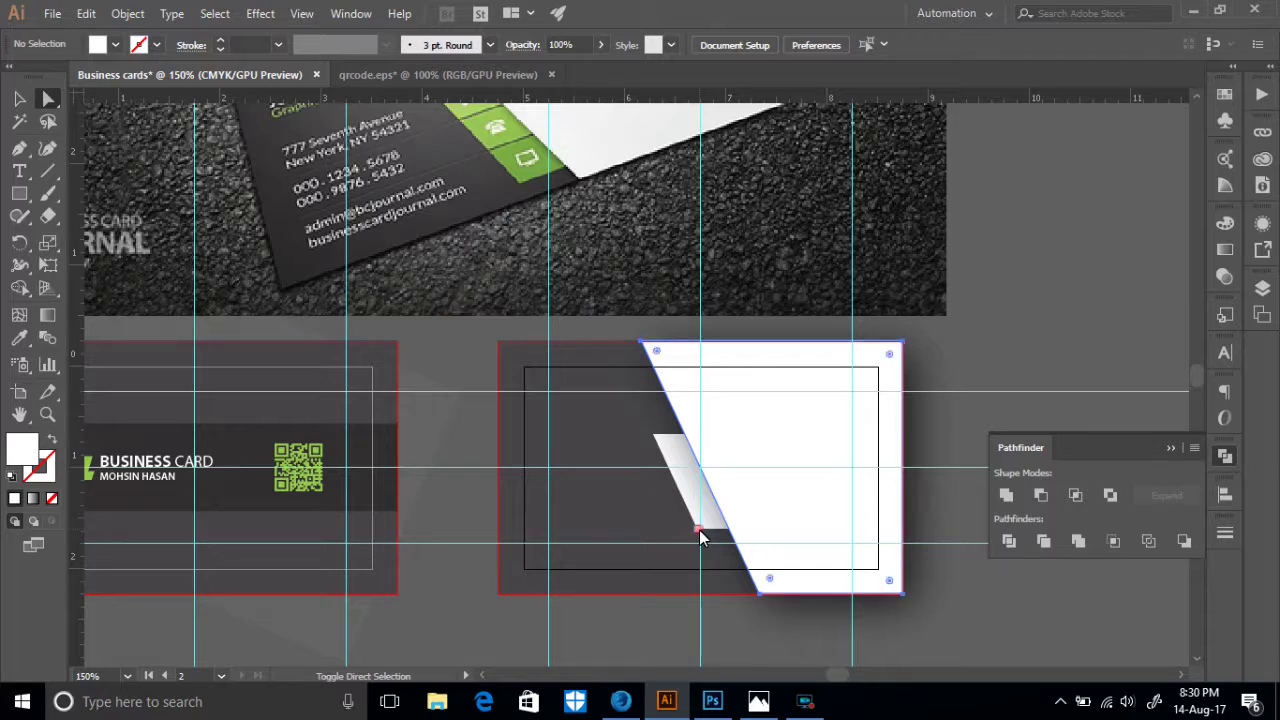
left_click(652, 442)
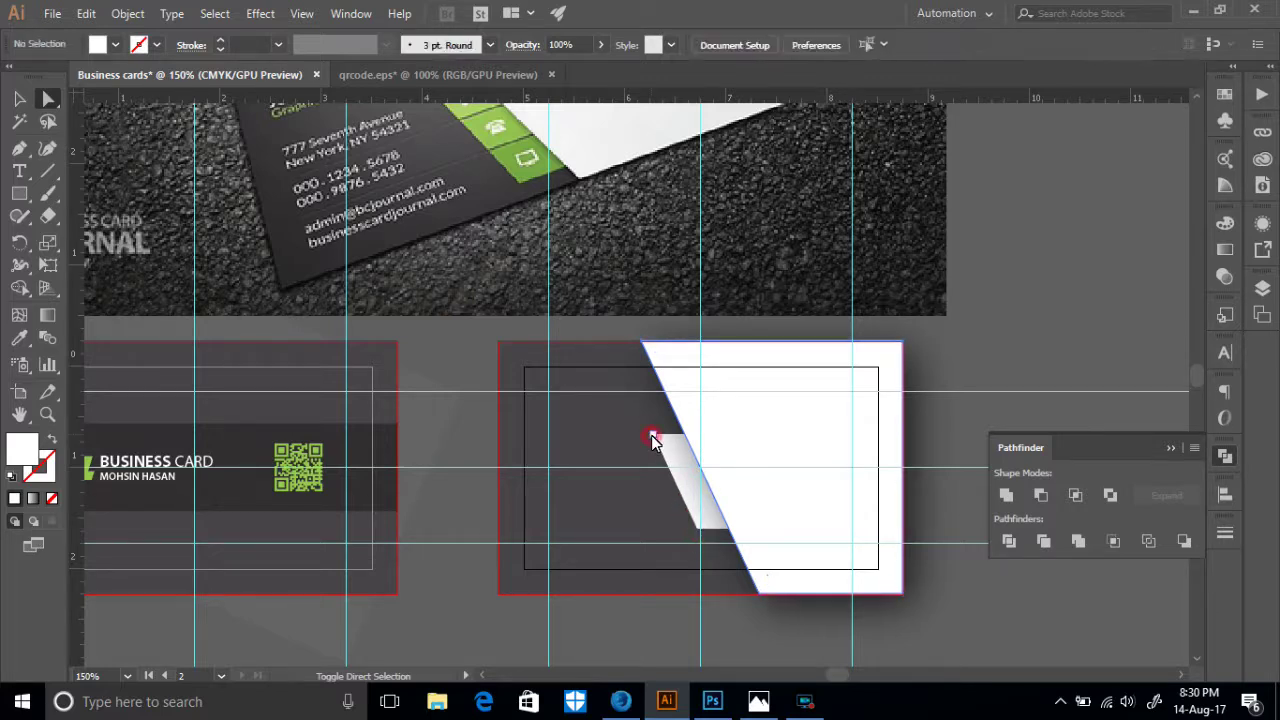
left_click(669, 450)
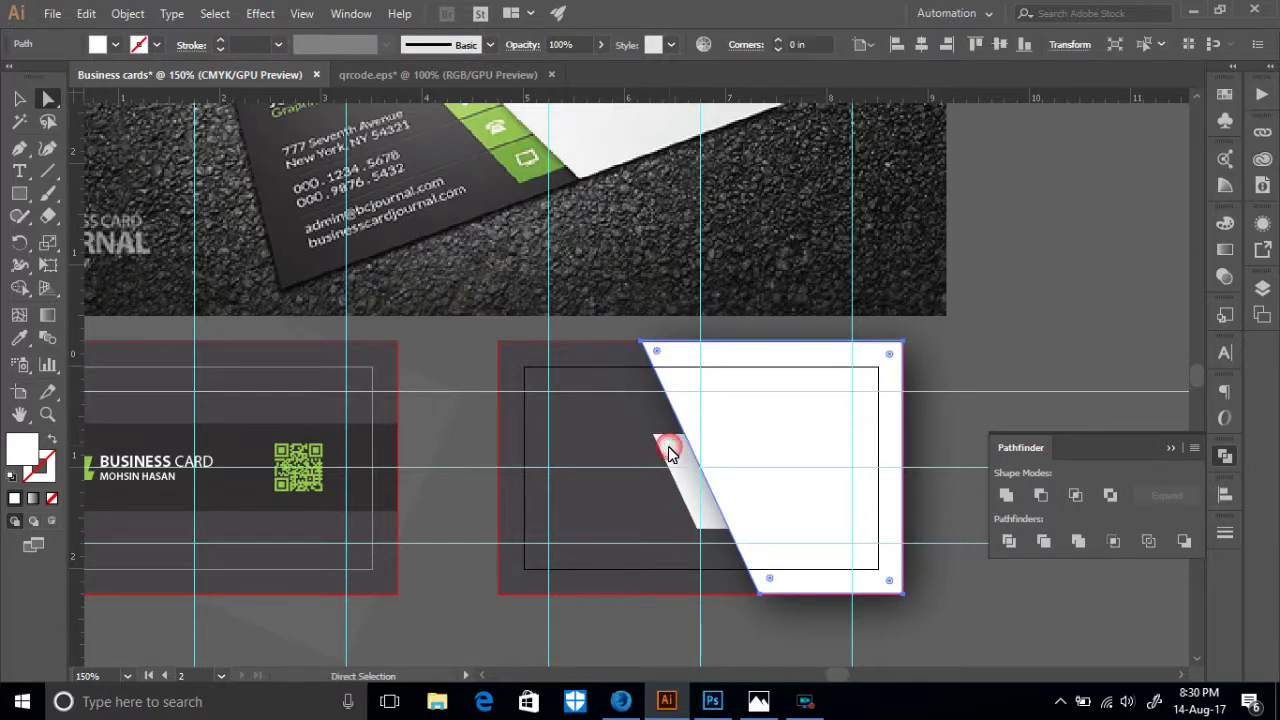
left_click(749, 464)
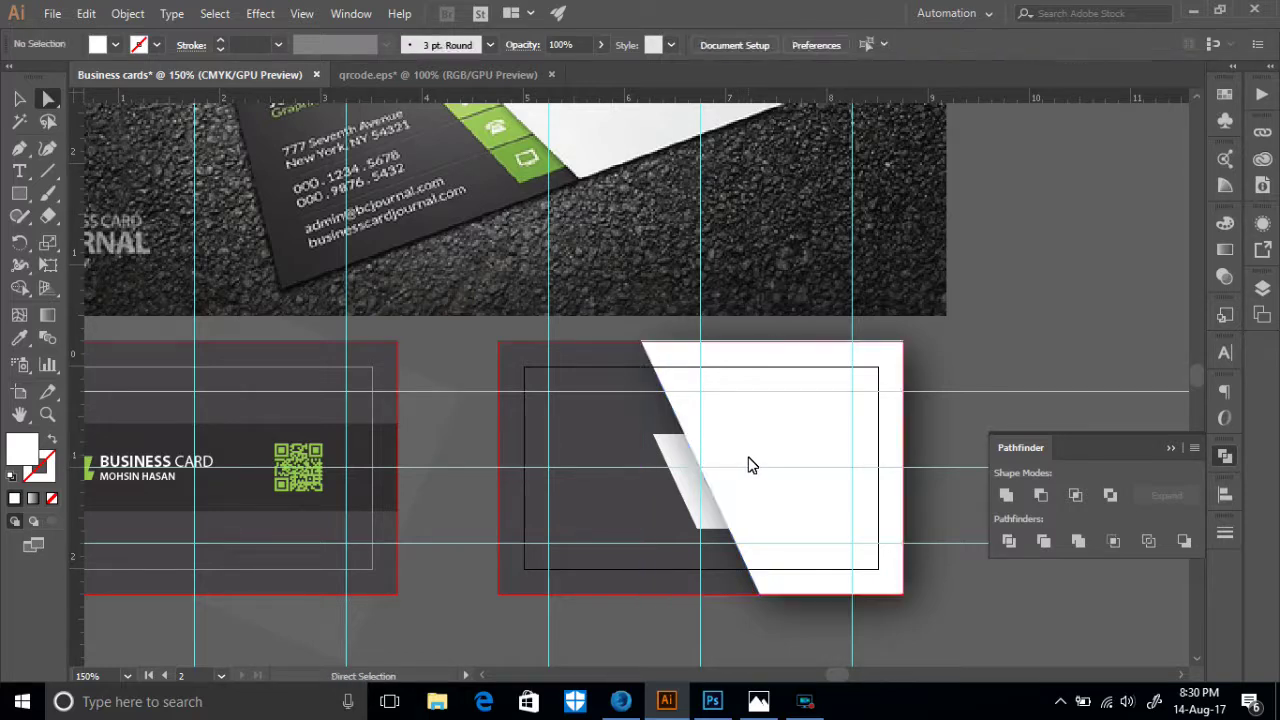
left_click(661, 451)
left_click(652, 437)
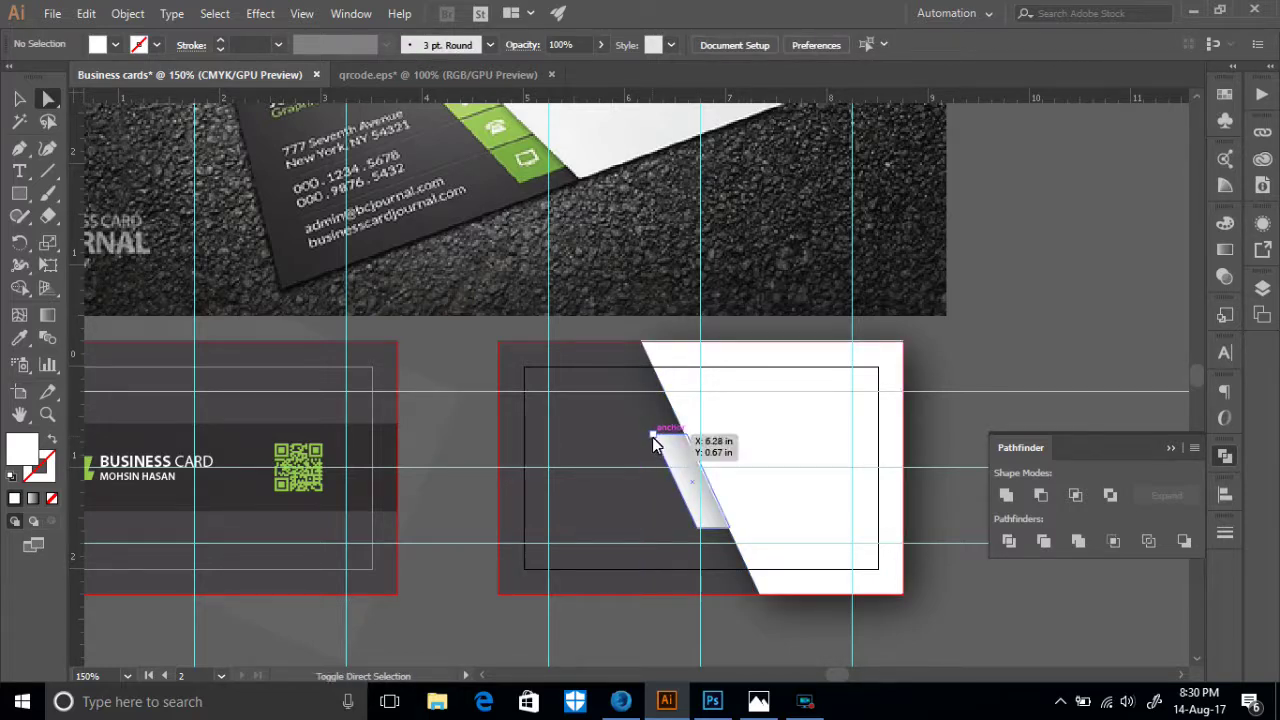
left_click(696, 527)
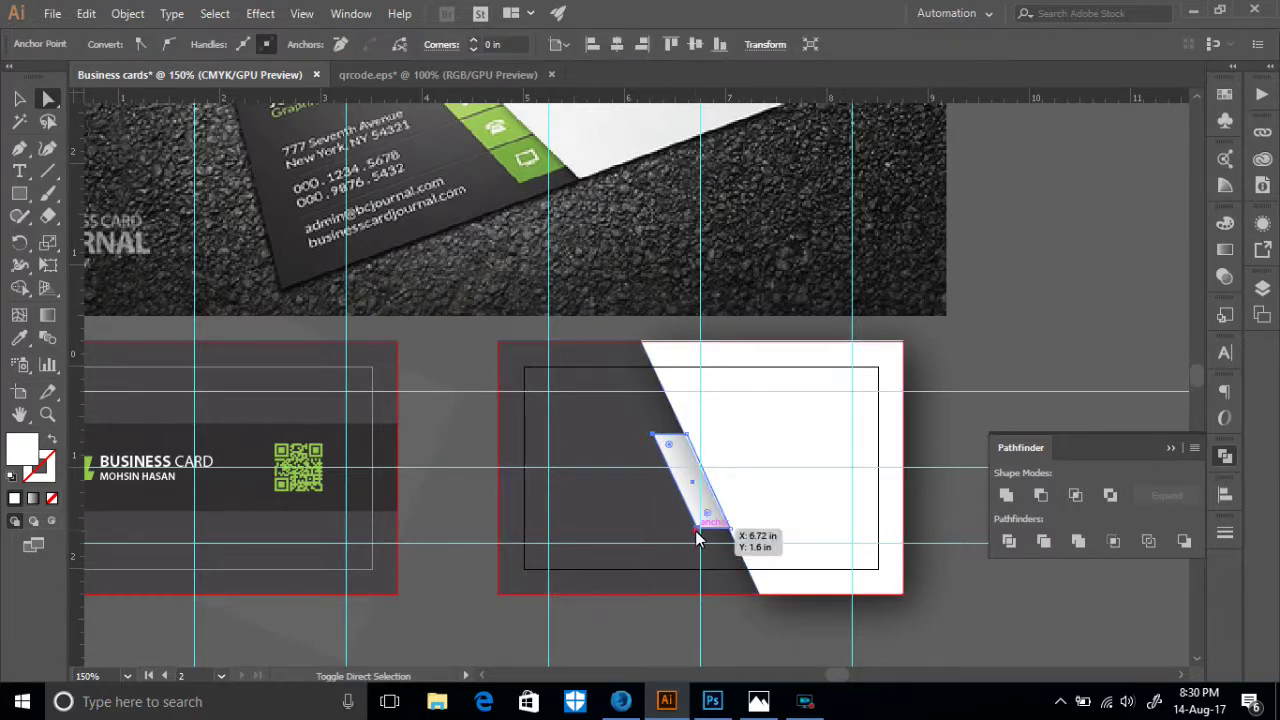
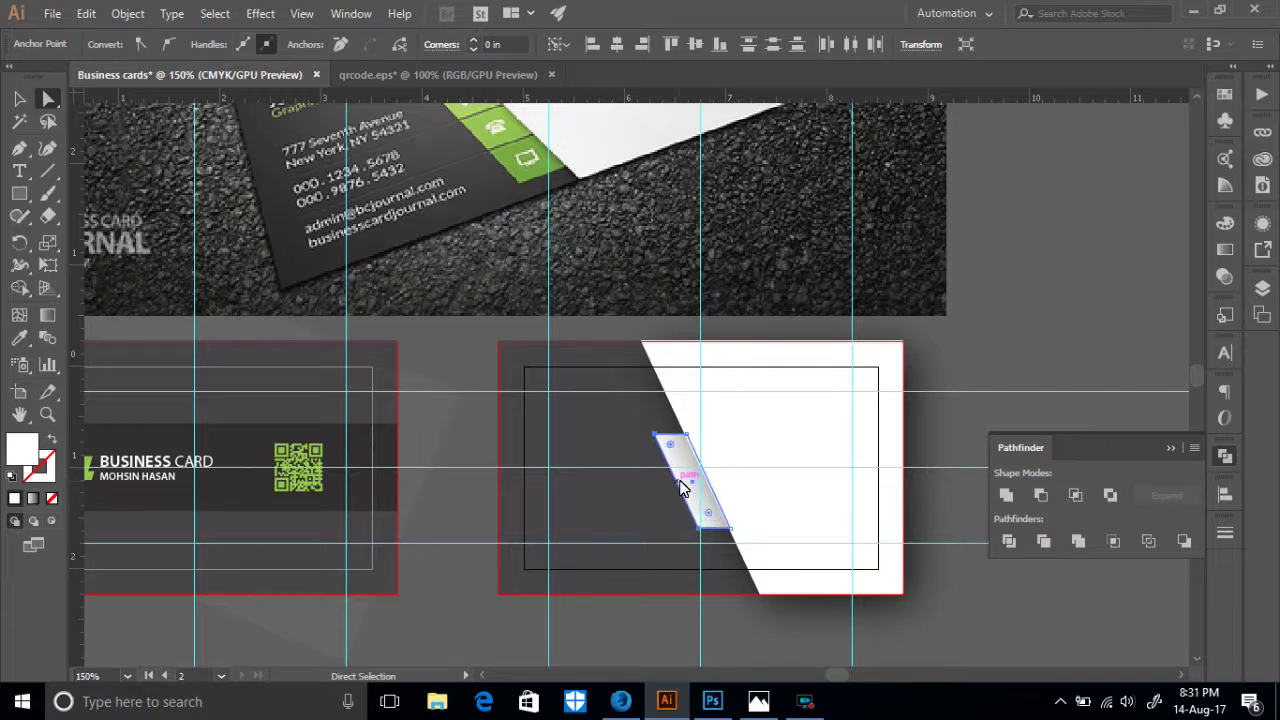
- Fill the small slanted strip with the green sampled from the reference card's logo
left_click(682, 478)
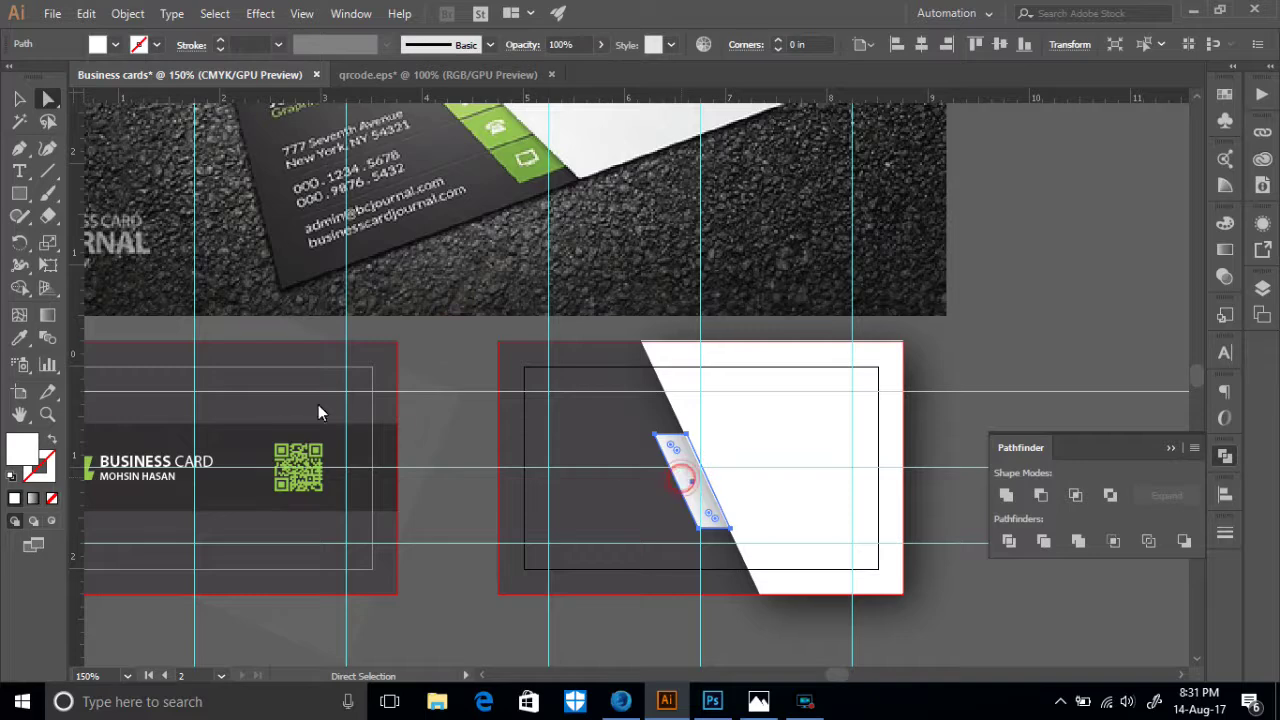
left_click(19, 340)
scroll(460, 242, "up", 2)
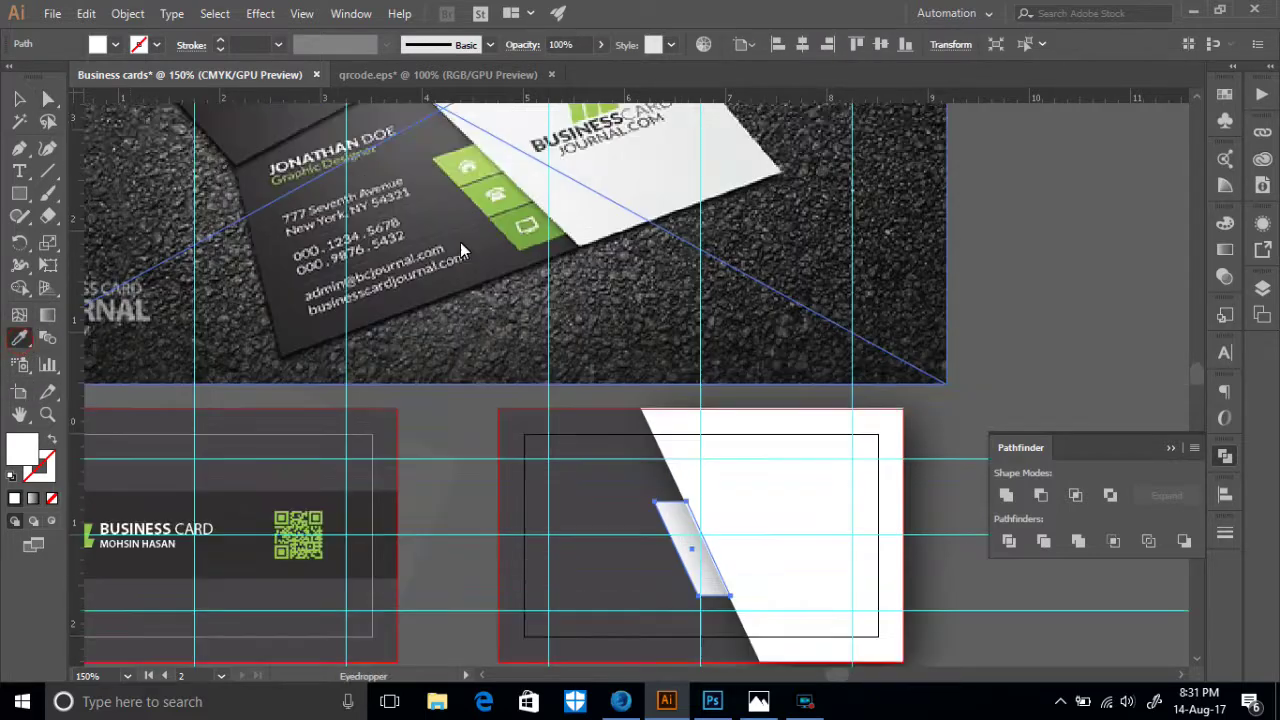
left_click(480, 192)
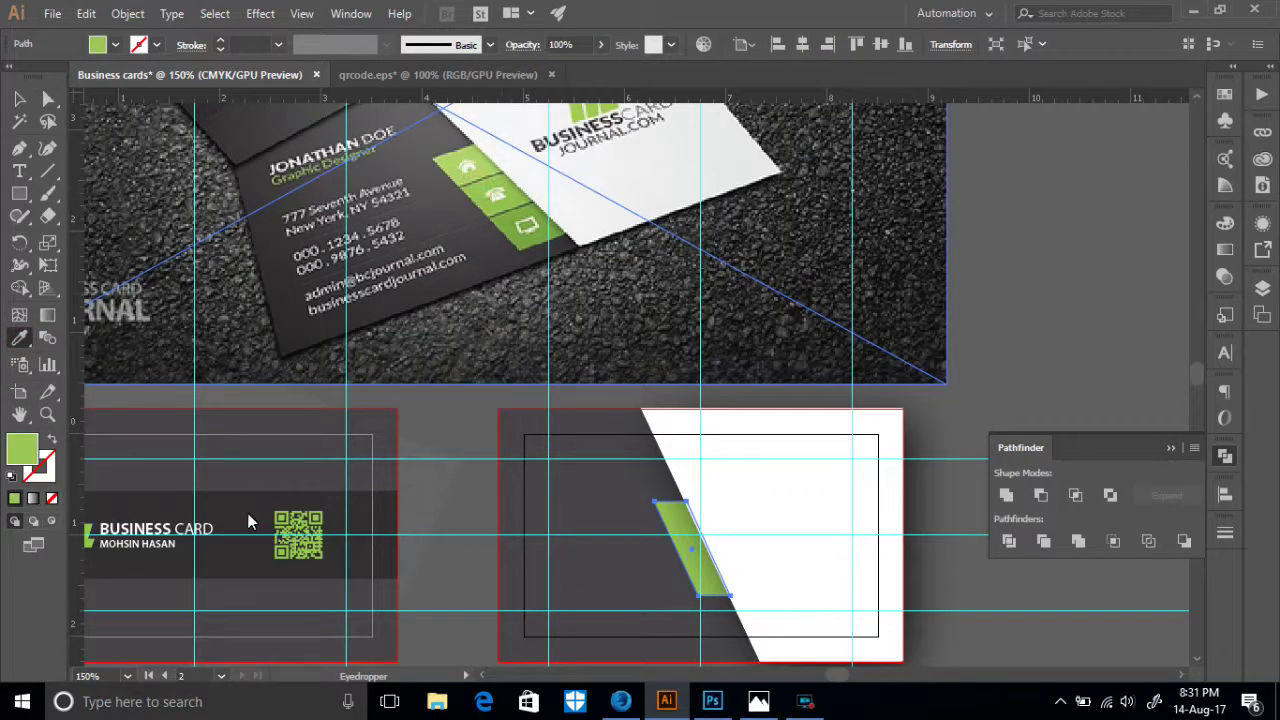
left_click(88, 537)
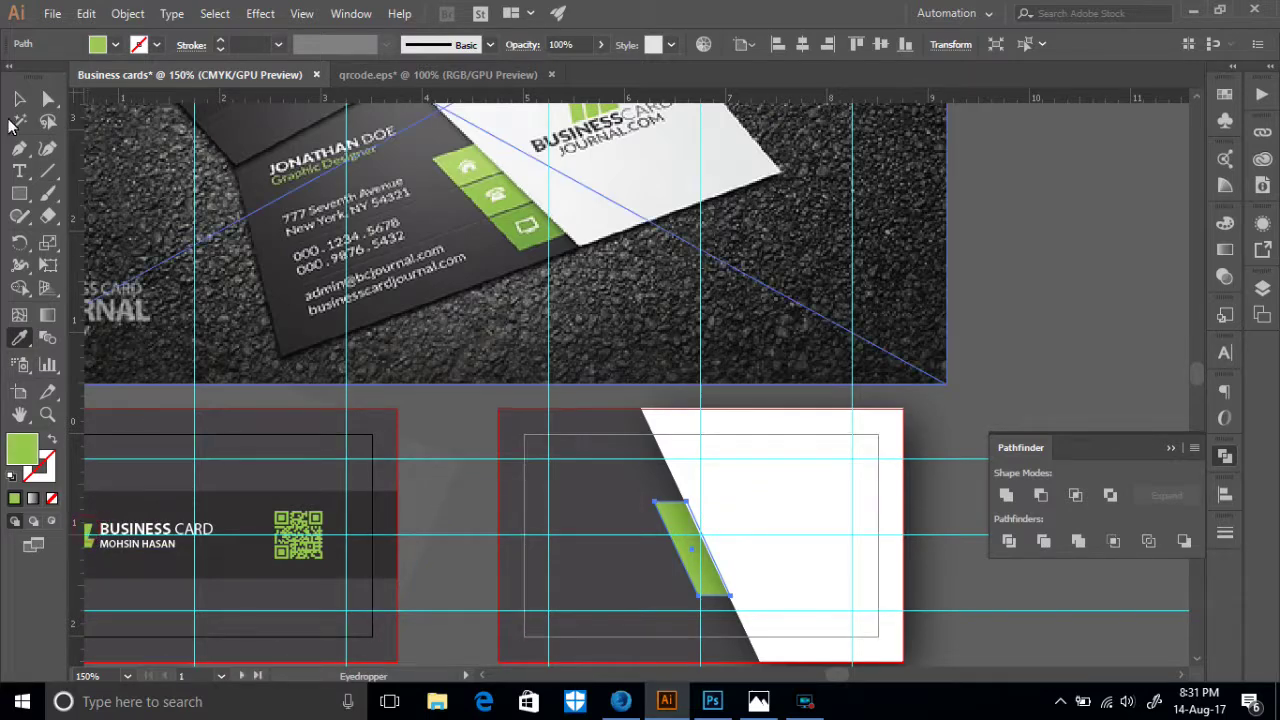
left_click(18, 98)
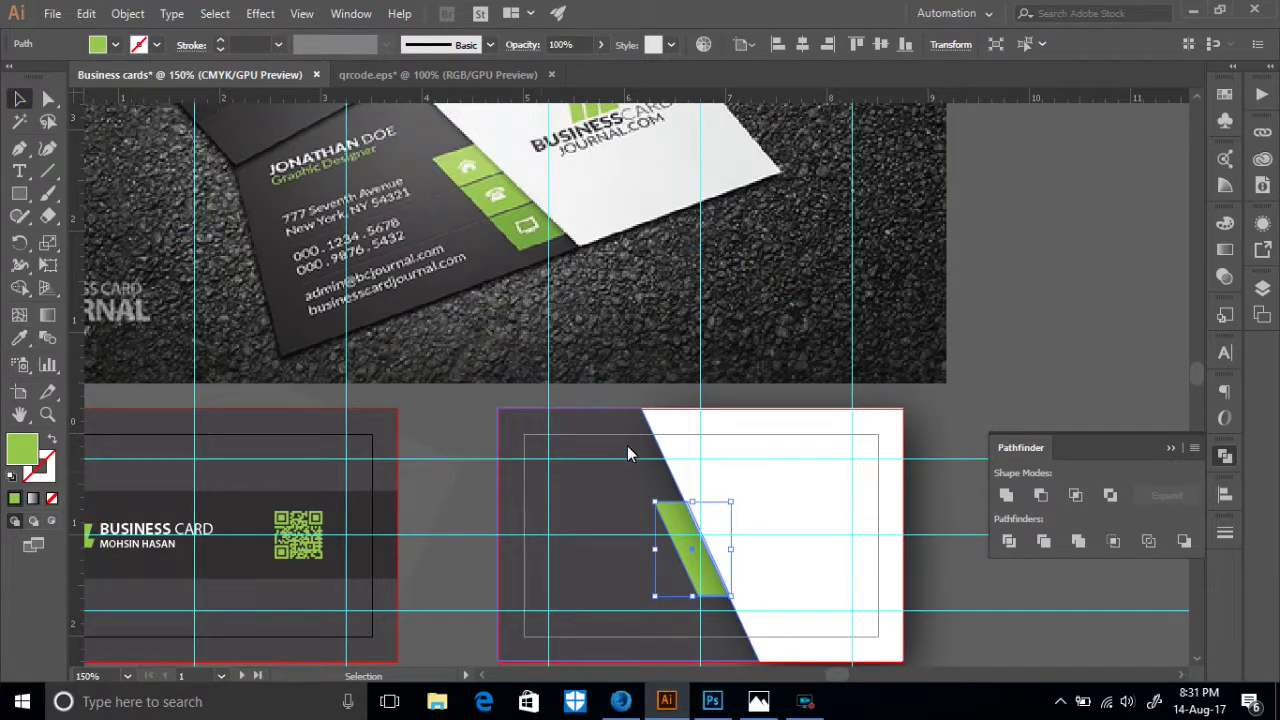
left_click(940, 430)
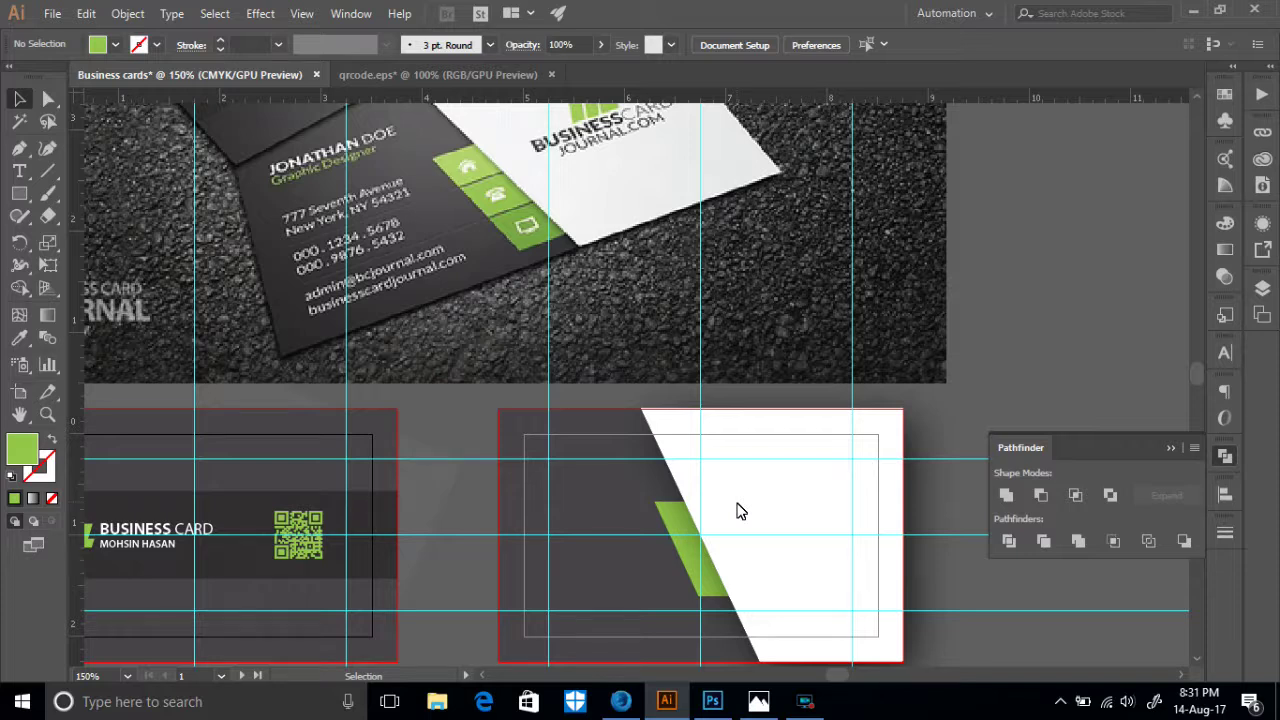
- Enlarge the green parallelogram down-left and nudge it against the white panel's diagonal edge
left_click(708, 587)
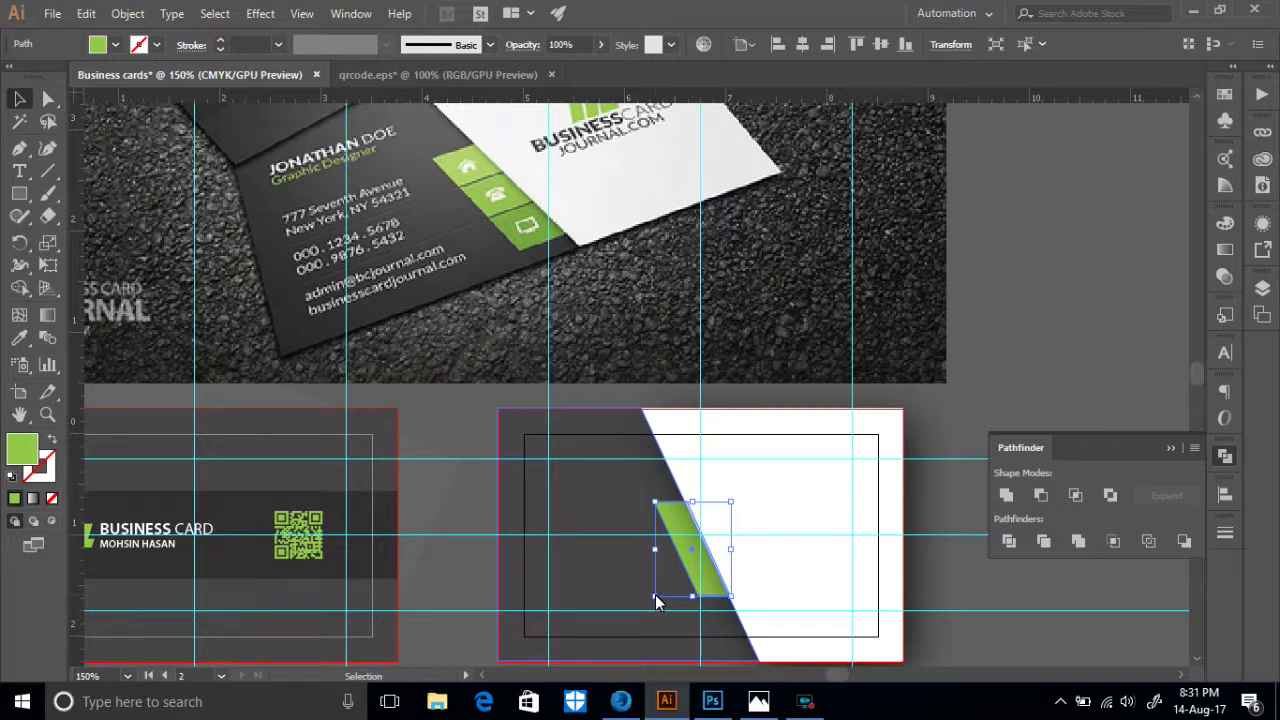
left_click_drag(656, 598, 646, 605)
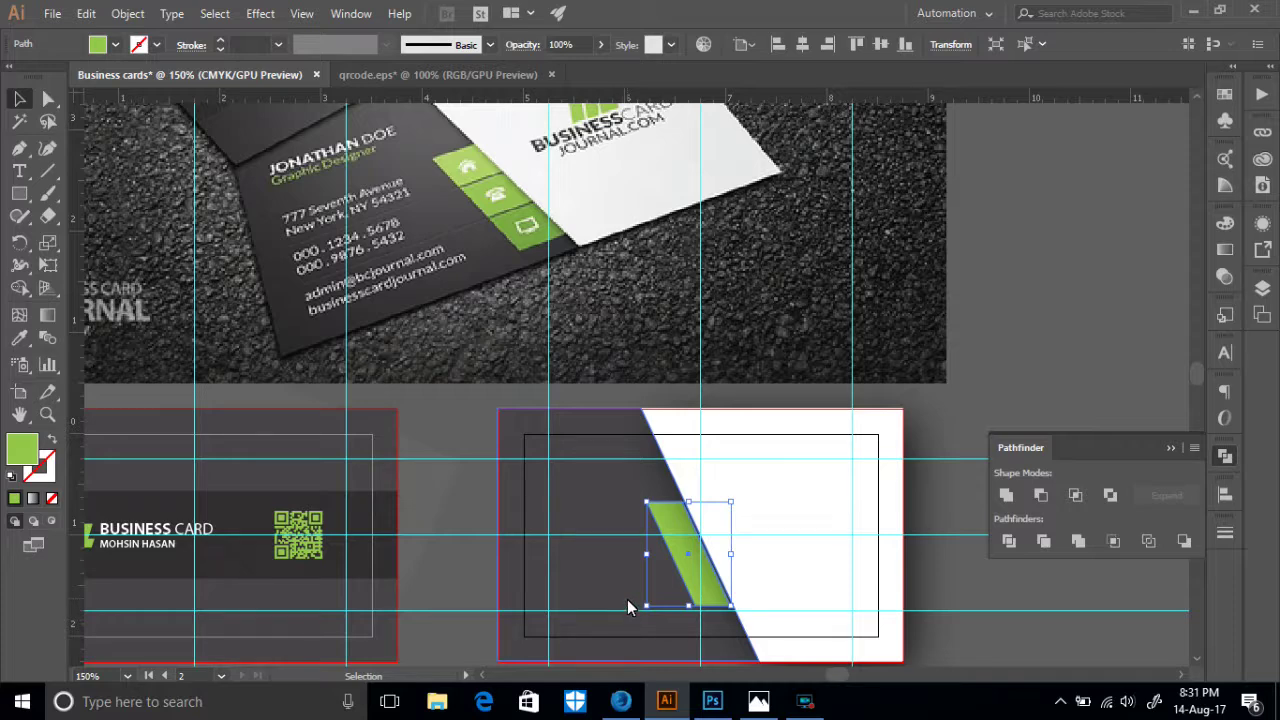
key("ctrl+equal")
key("ctrl+equal")
key("ctrl+equal")
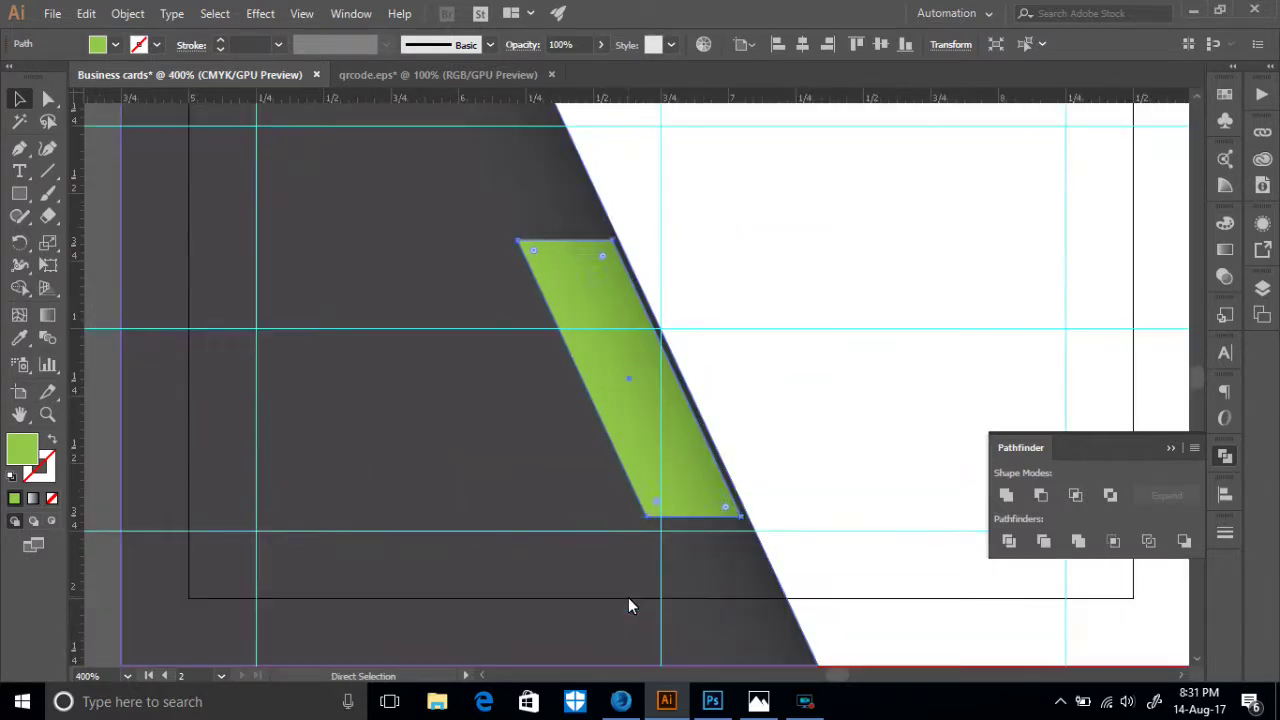
key("ctrl+shift+a")
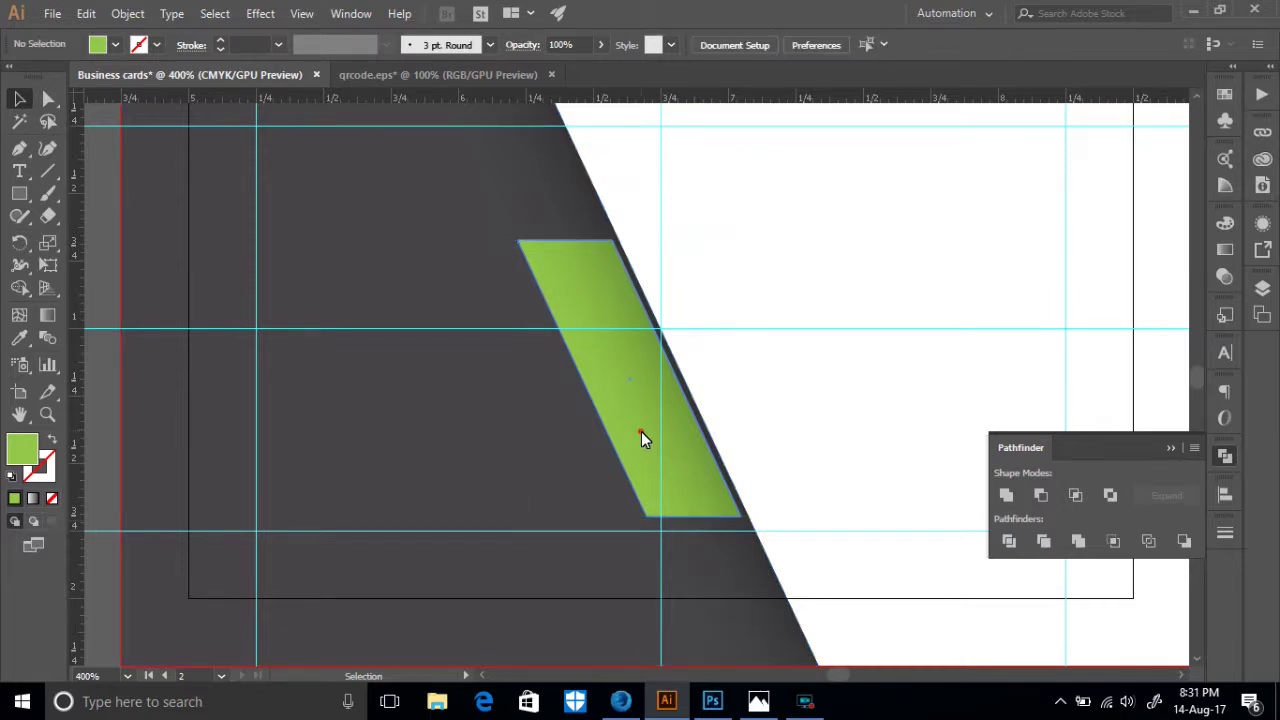
left_click_drag(630, 434, 638, 433)
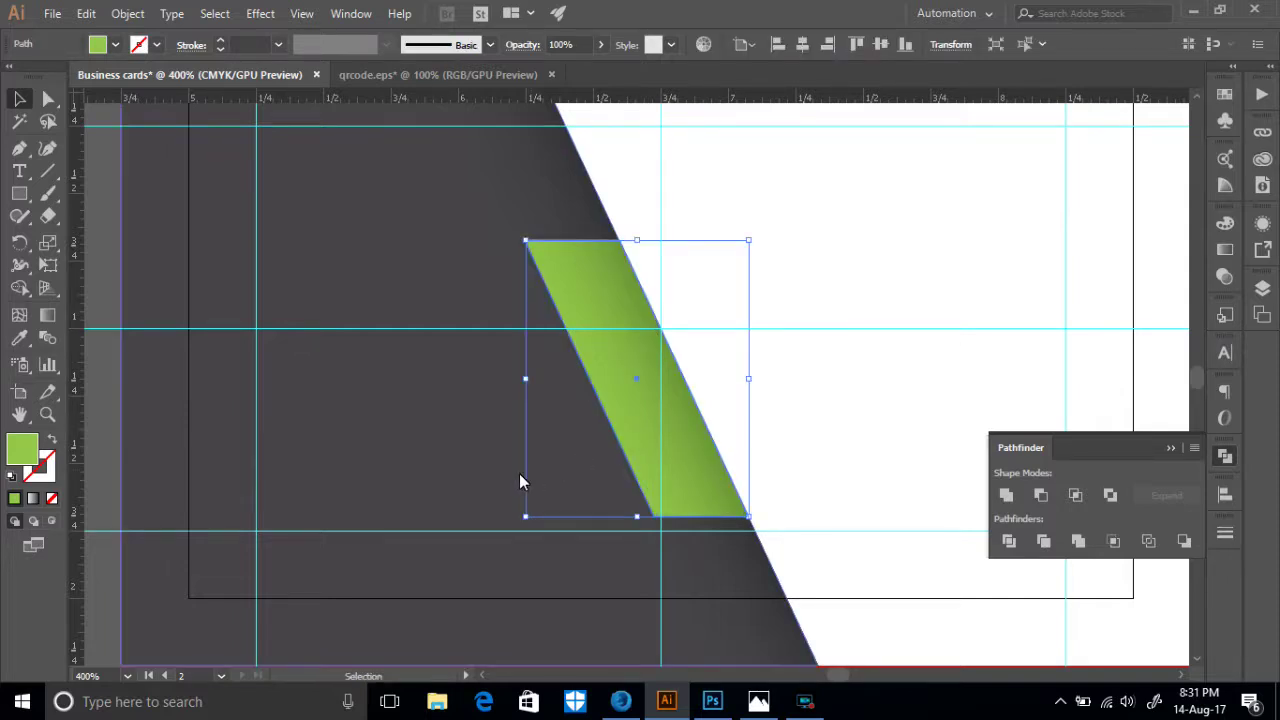
left_click(814, 567)
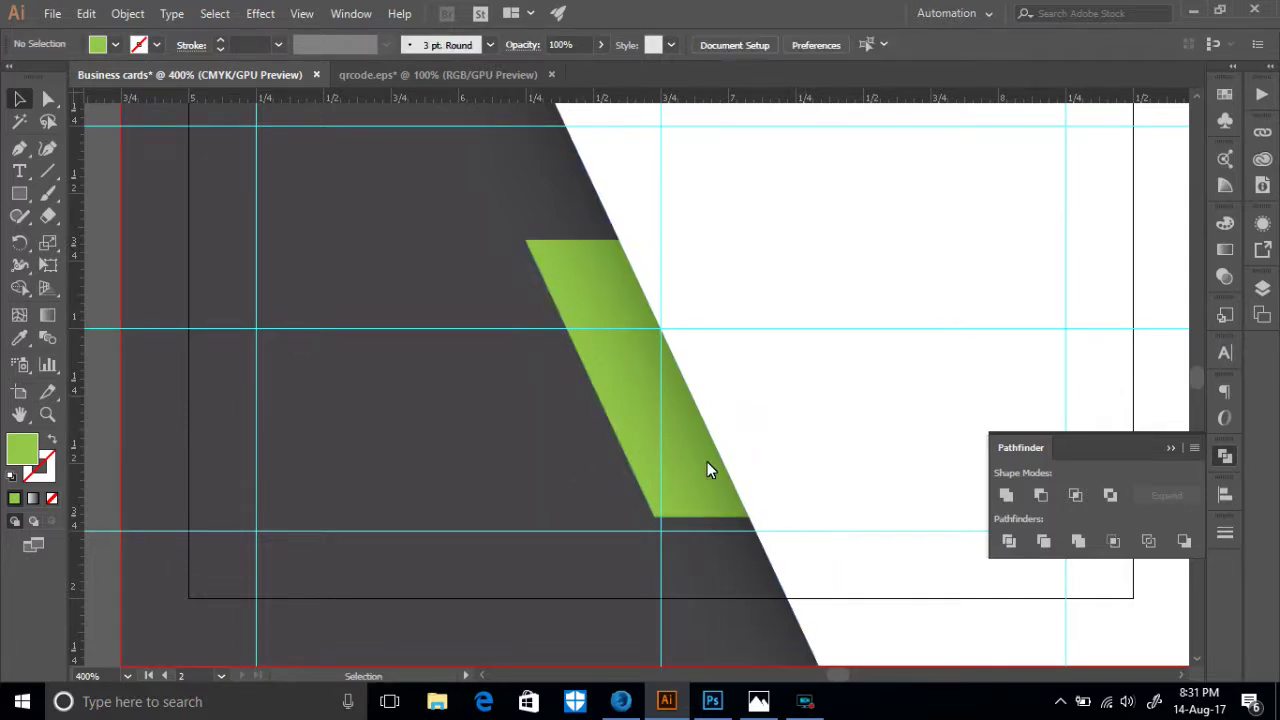
key("ctrl+minus")
key("ctrl+minus")
key("ctrl+minus")
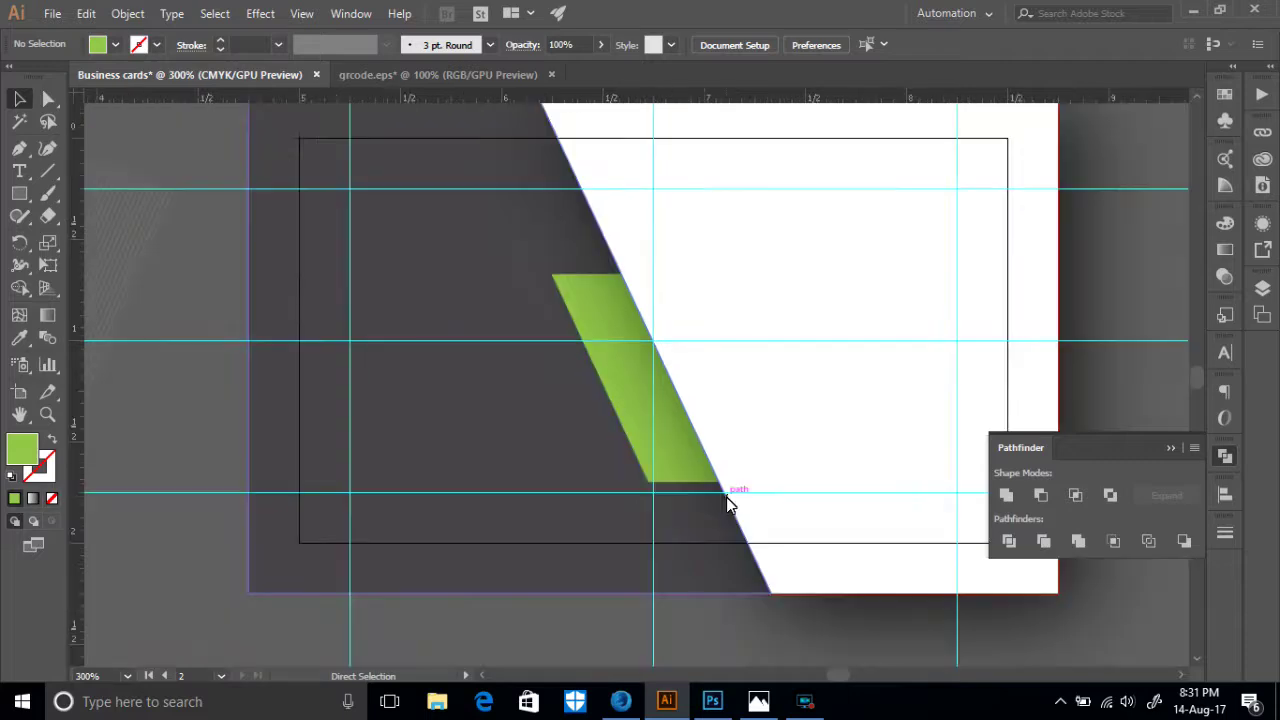
scroll(757, 449, "up", 5)
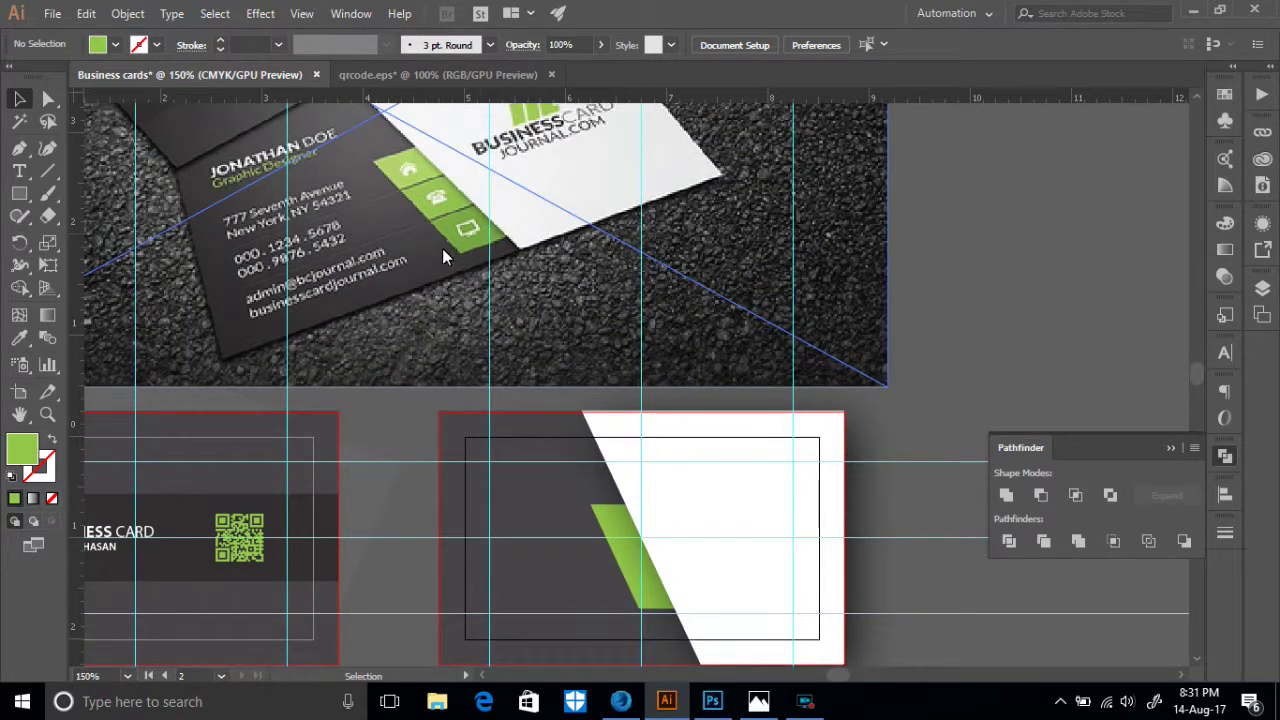
- Draw a thin green rectangle and move it onto the card front
left_click(19, 193)
left_click_drag(582, 308, 831, 310)
key("v")
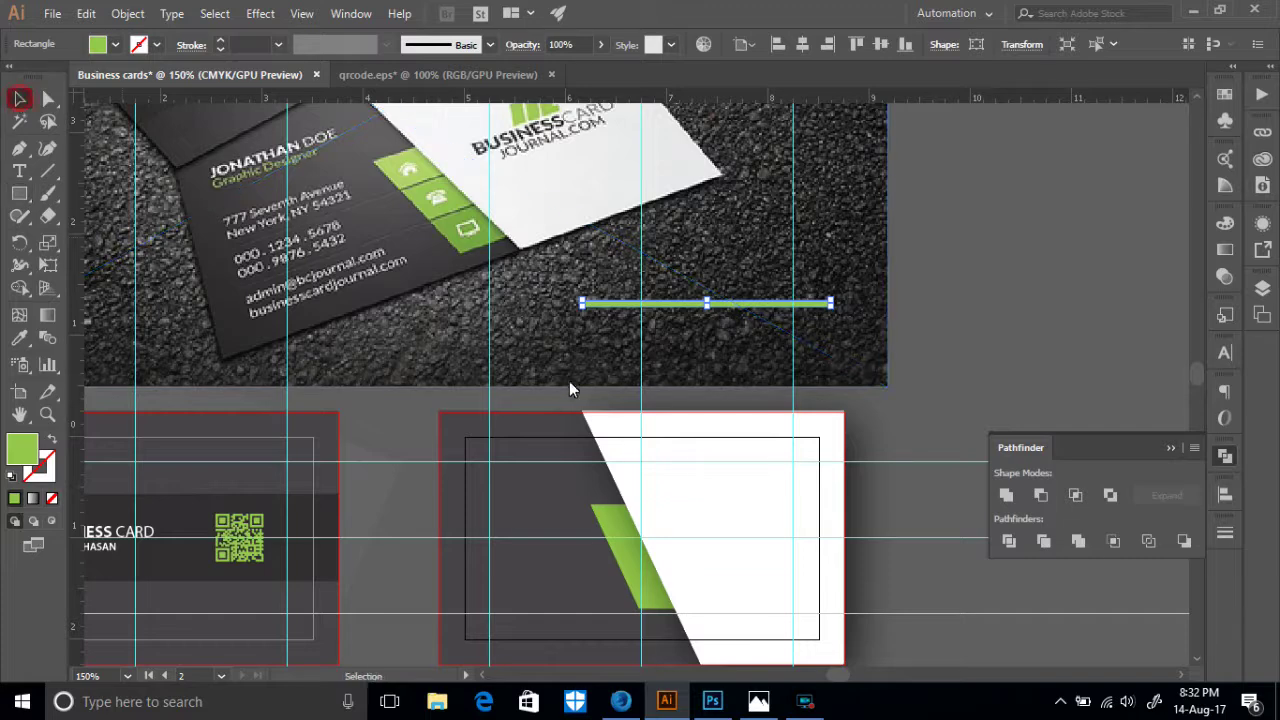
scroll(565, 381, "down", 2)
left_click_drag(686, 238, 535, 466)
key("ctrl+equal")
key("ctrl+equal")
key("ctrl+equal")
key("ctrl+equal")
key("ctrl+equal")
key("ctrl+equal")
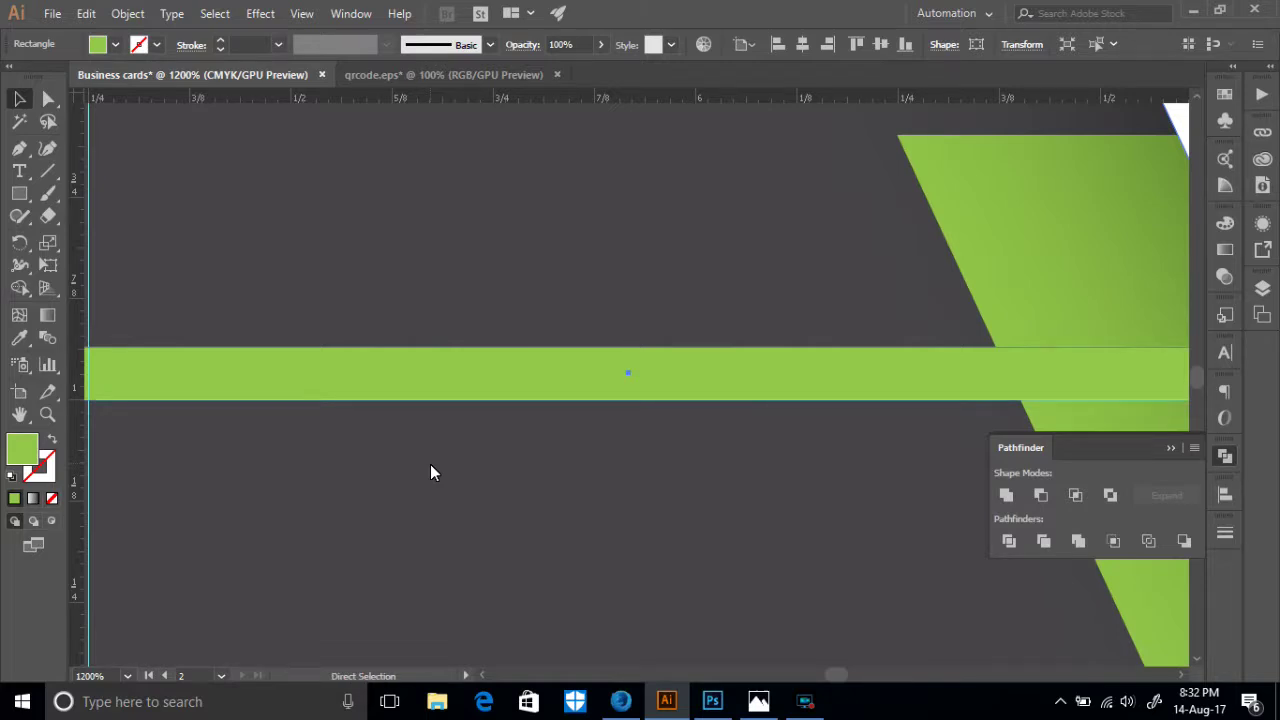
key("ctrl+minus")
key("ctrl+minus")
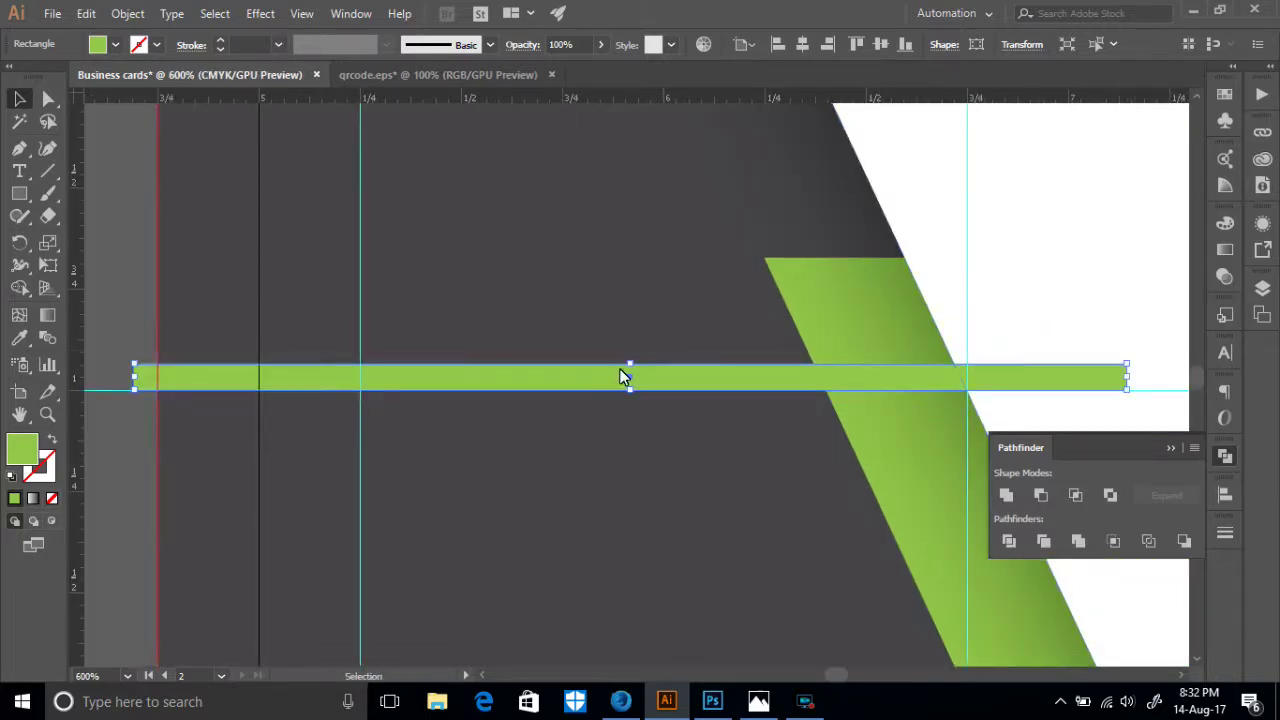
- Thin, level and shorten the bar, then Alt-drag a copy 0.45 in below it
left_click_drag(630, 364, 628, 377)
left_click_drag(136, 392, 262, 384)
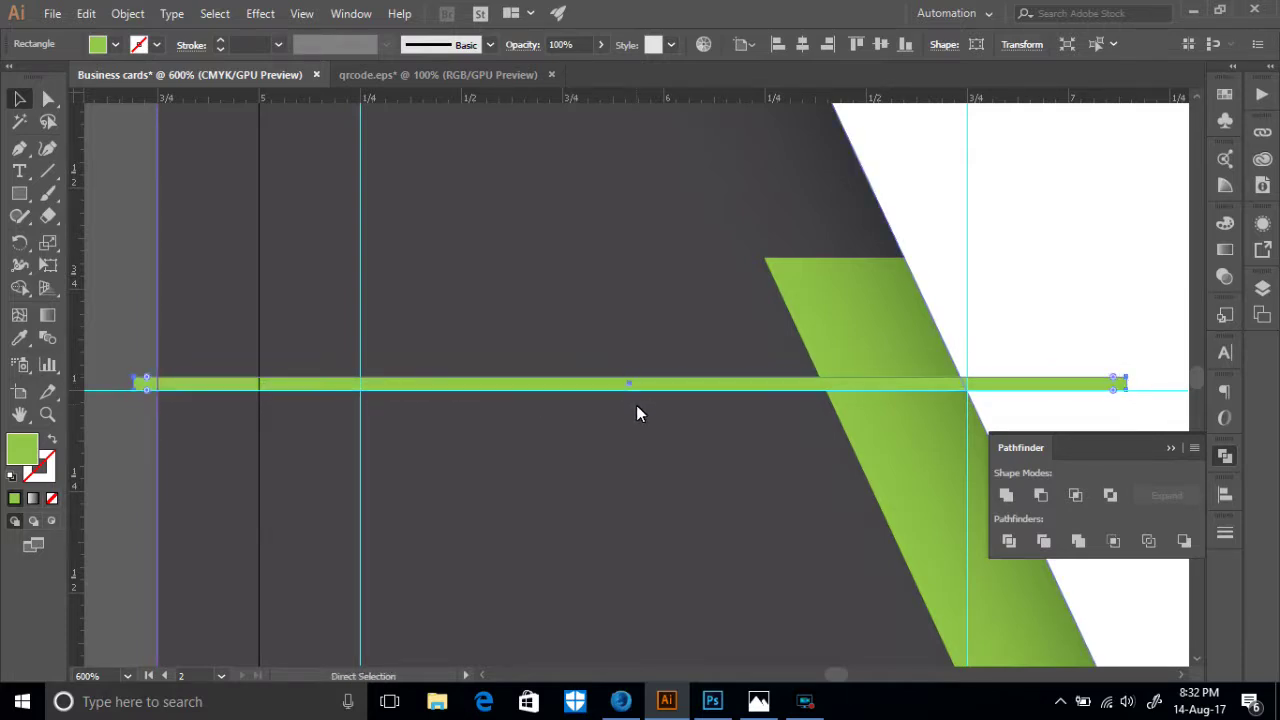
key("ctrl+=")
left_click_drag(460, 400, 958, 430)
left_click_drag(119, 411, 664, 416)
key("ctrl+minus")
key("ctrl+minus")
key("ctrl+minus")
key("ctrl+minus")
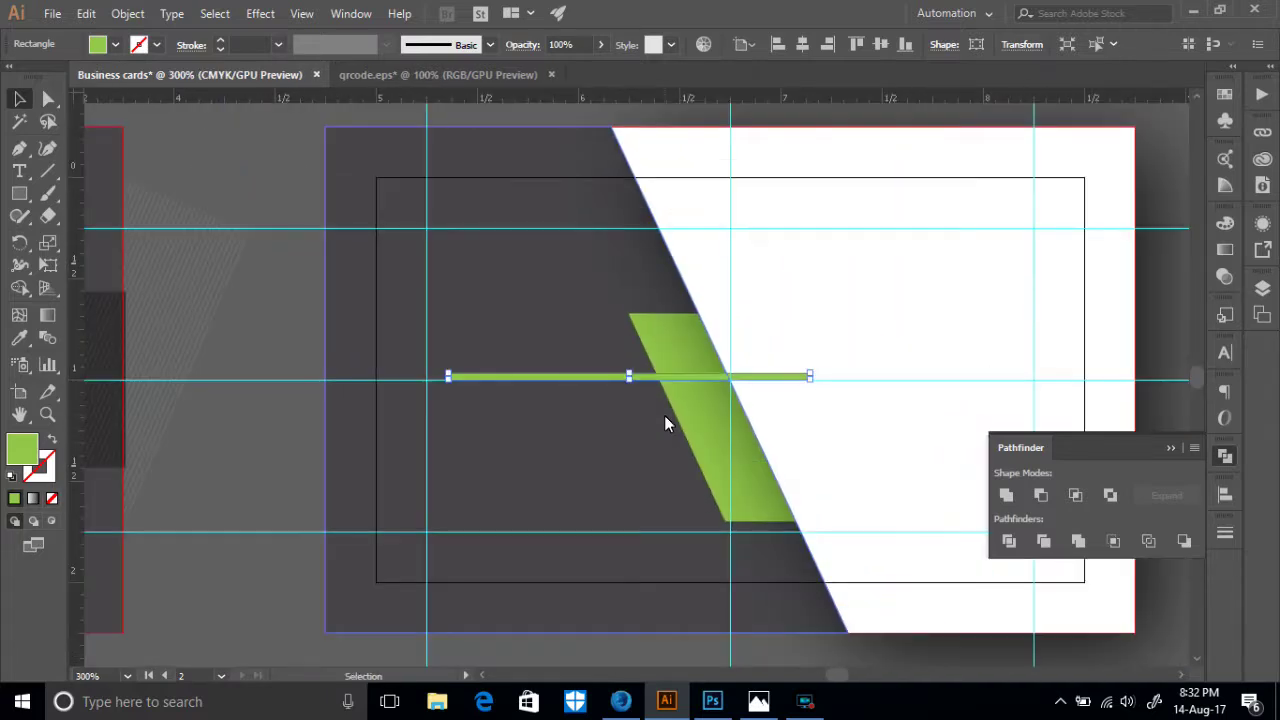
left_click_drag(628, 373, 624, 371)
left_click(706, 406)
left_click_drag(569, 377, 572, 454)
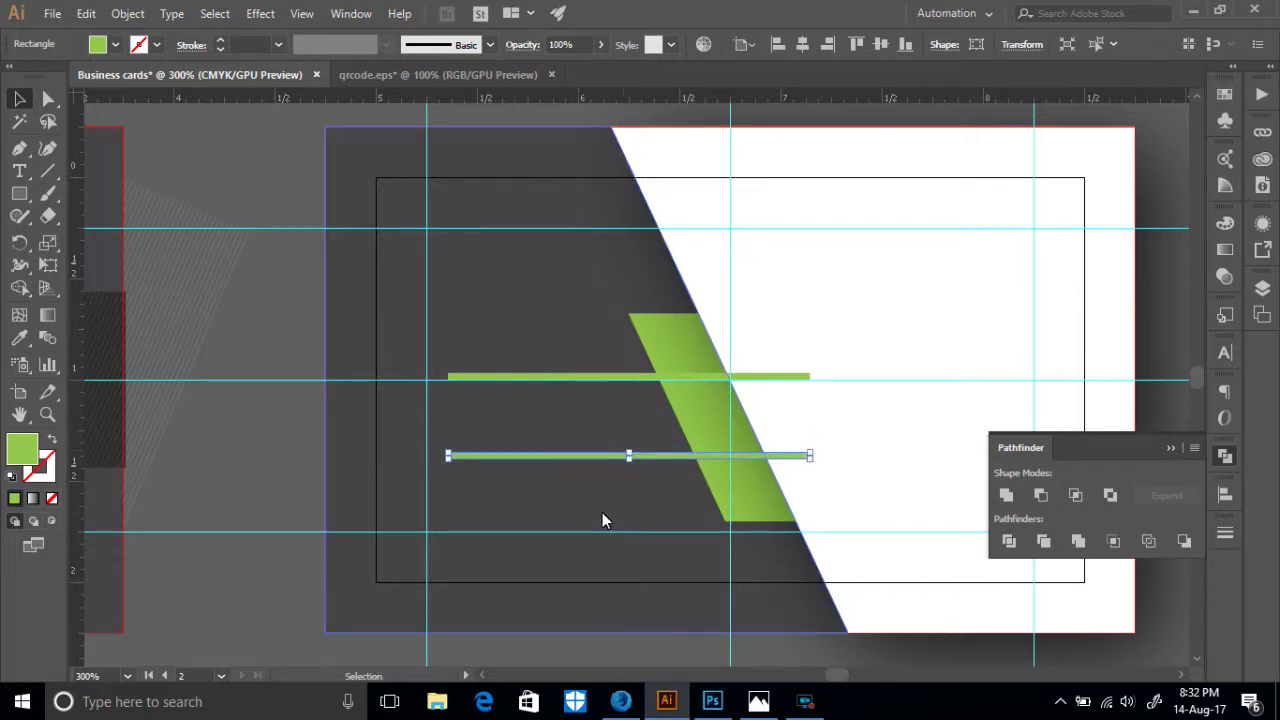
left_click(714, 490, "shift")
left_click(640, 452, "shift")
left_click(607, 377, "shift")
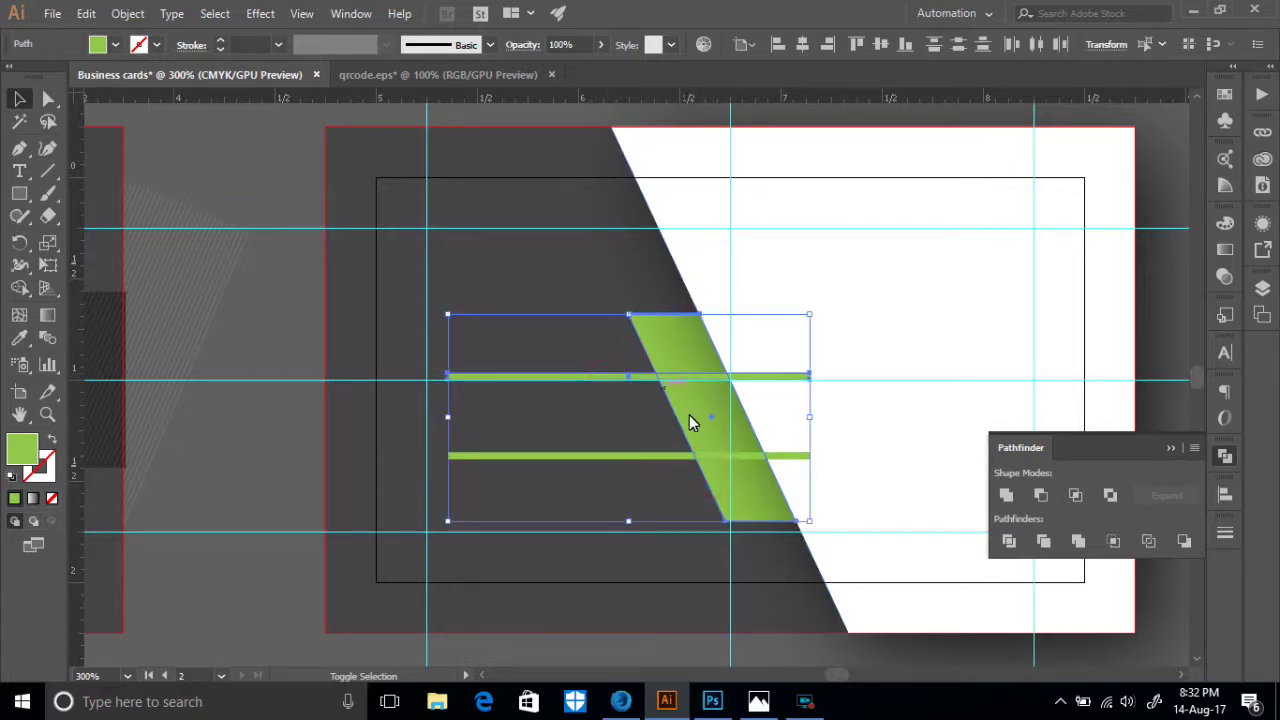
left_click(594, 455, "shift")
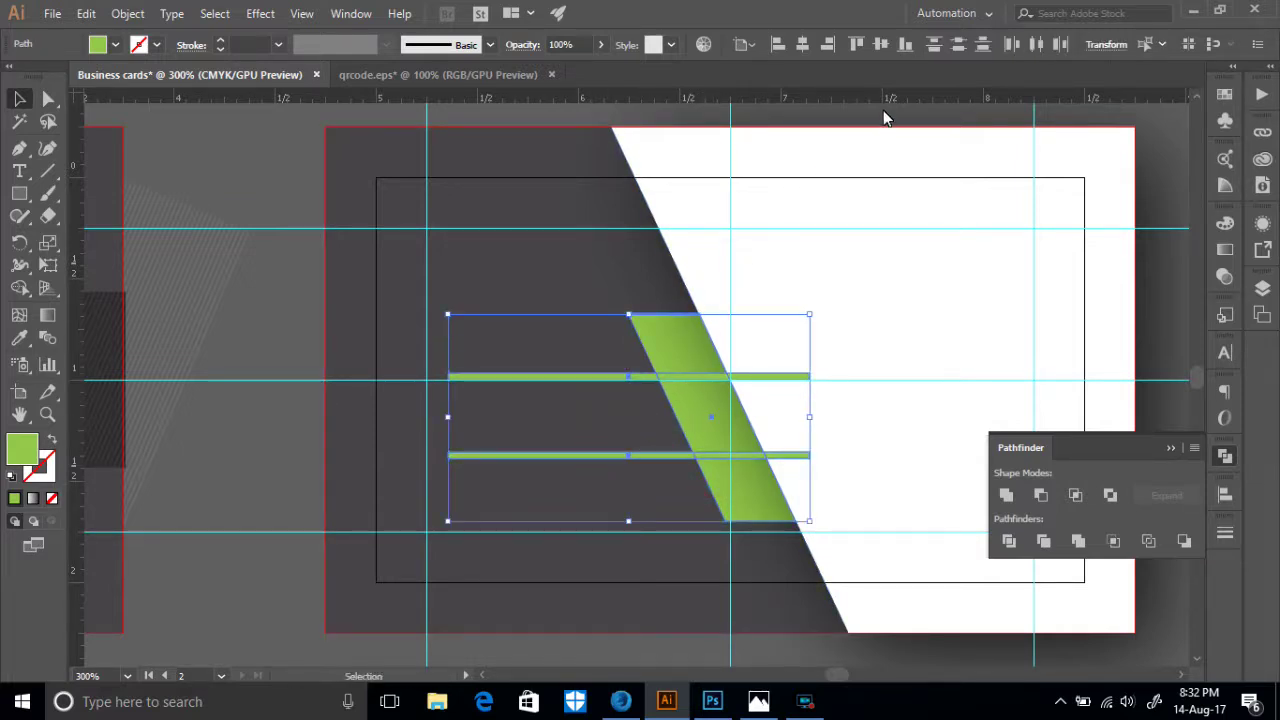
left_click(955, 54)
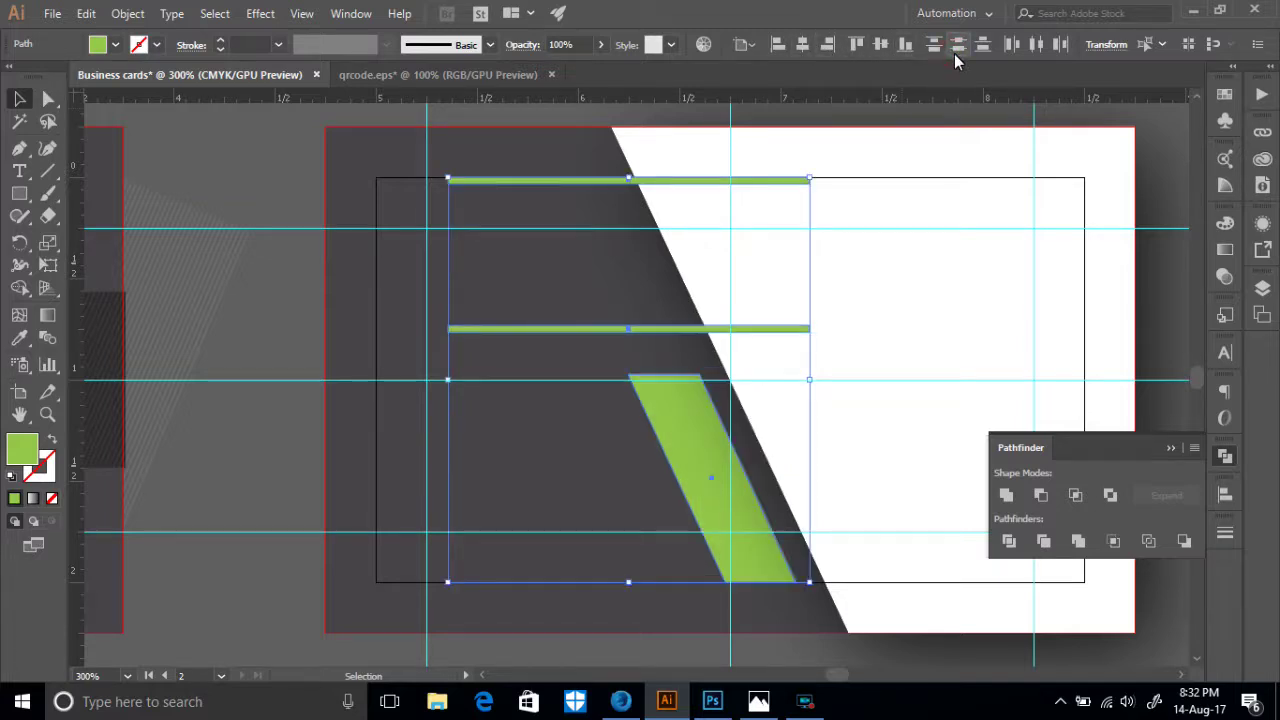
key("ctrl+z")
left_click(758, 44)
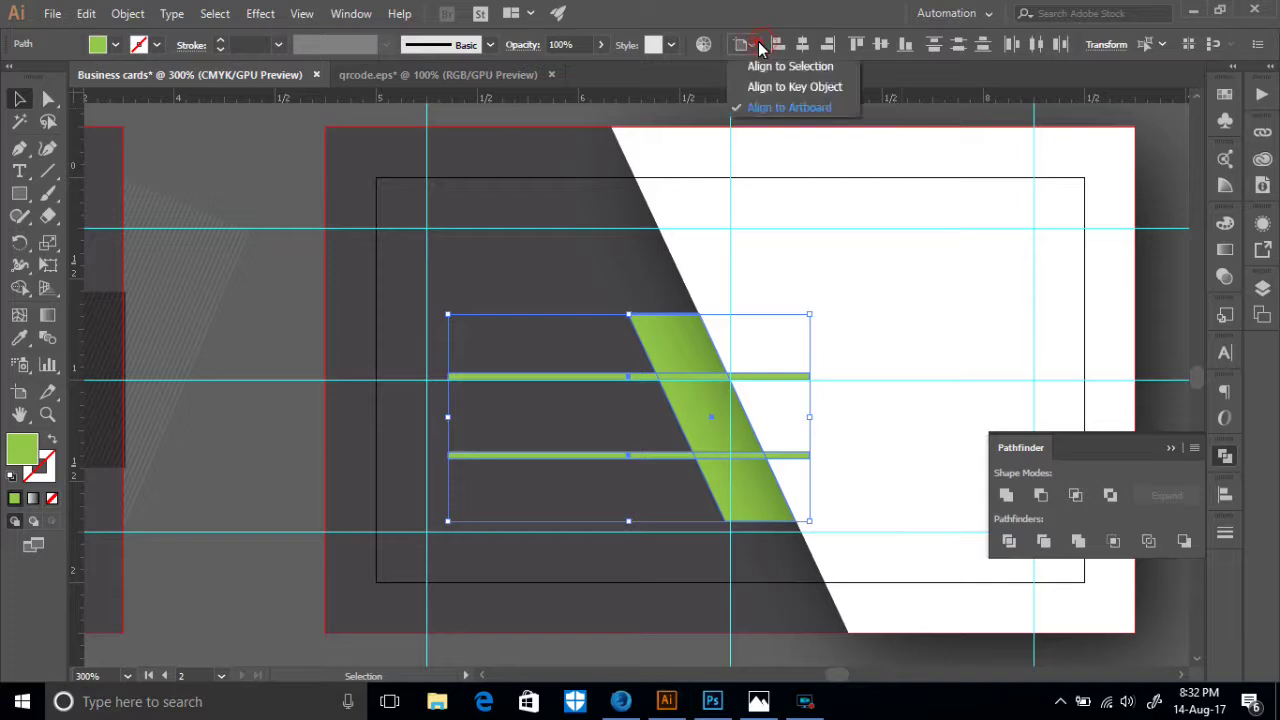
left_click(762, 68)
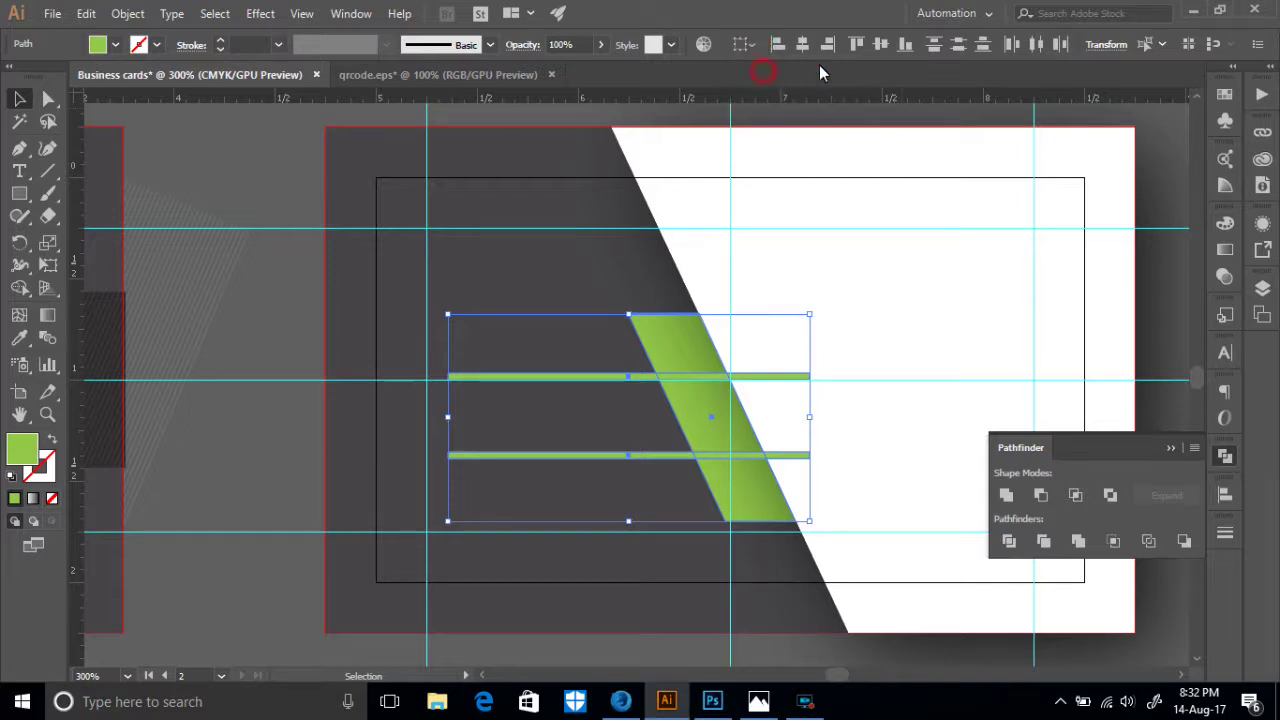
left_click(958, 47)
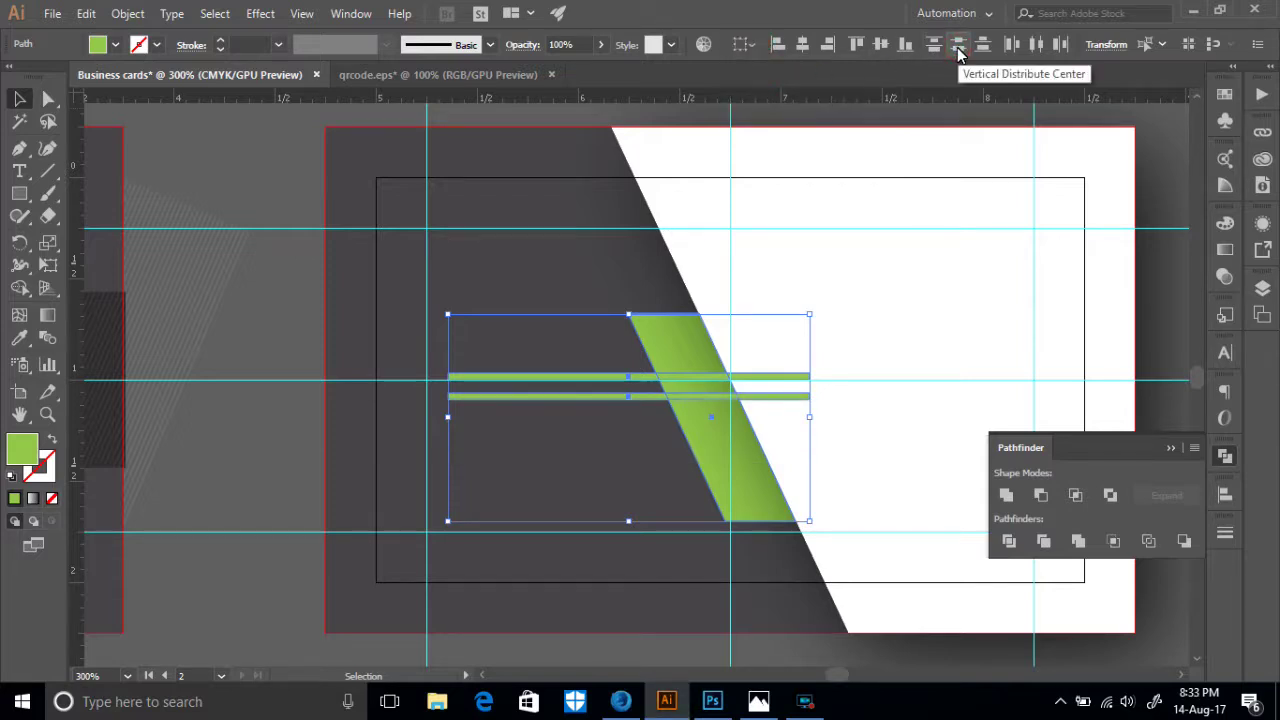
key("ctrl+z")
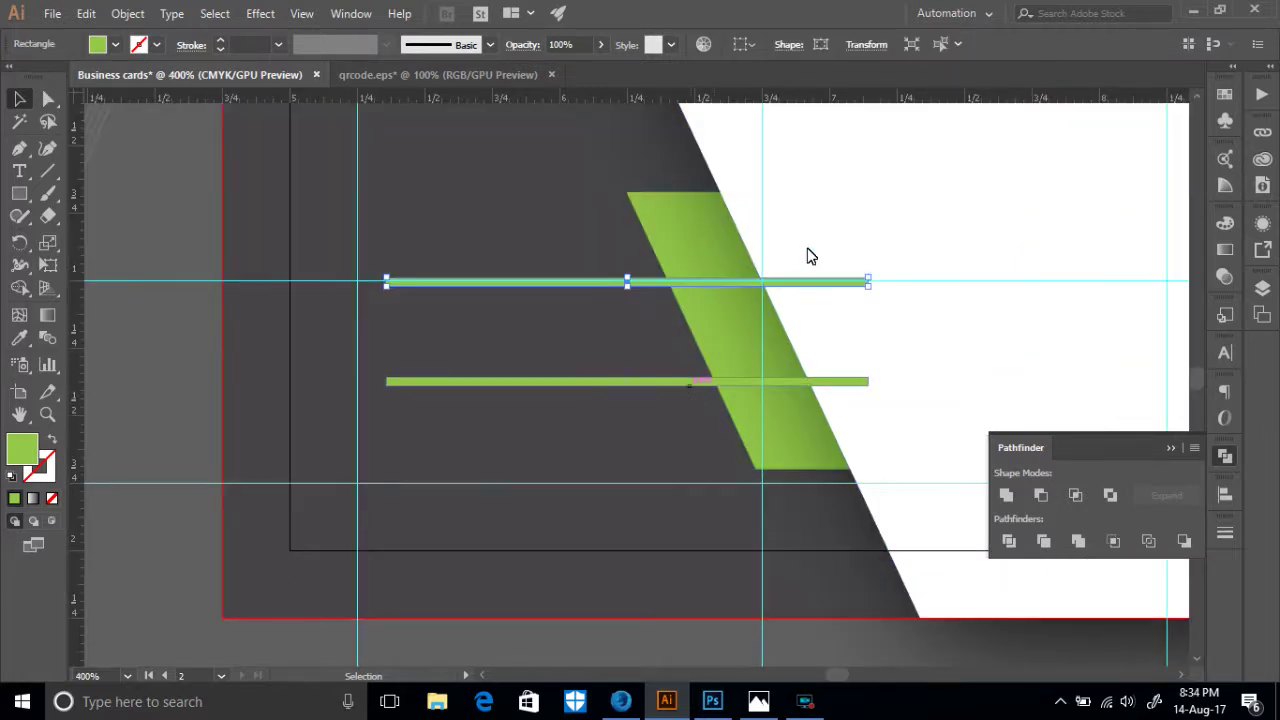
- Shorten the upper green bar so its right end stops at the white panel's slanted edge
left_click(490, 308)
scroll(490, 330, "up", 2)
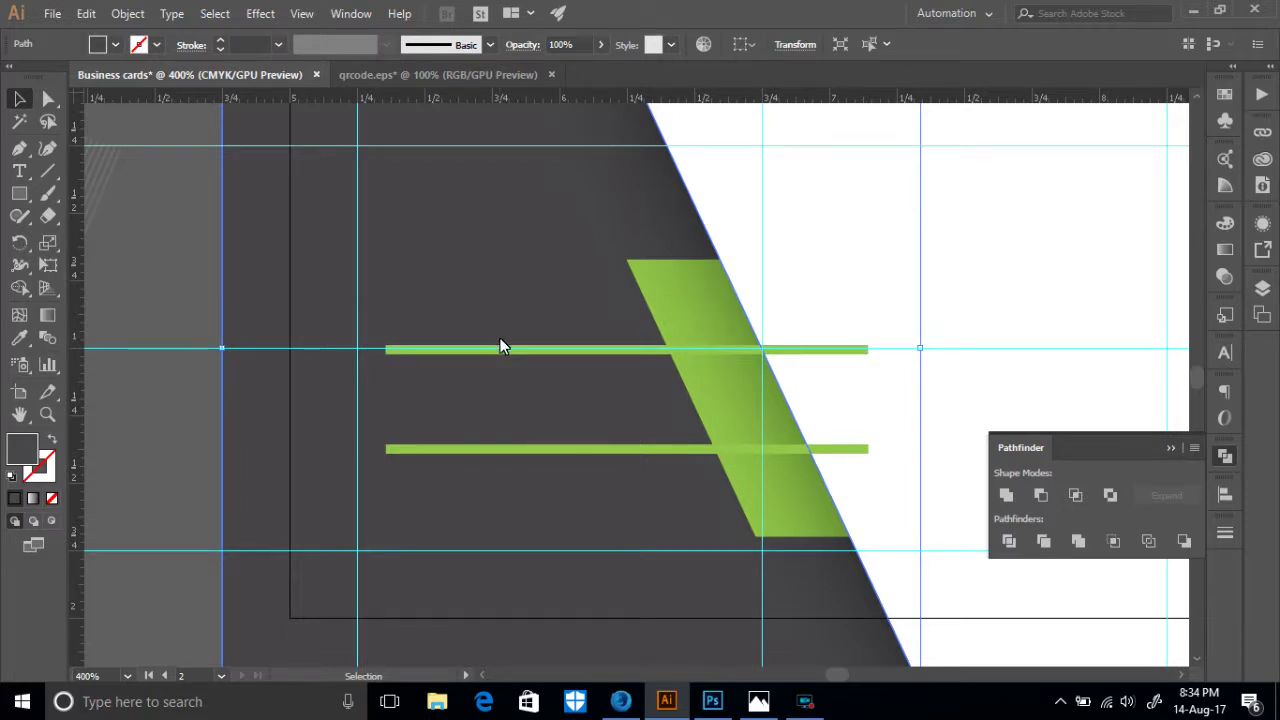
key("ctrl+plus")
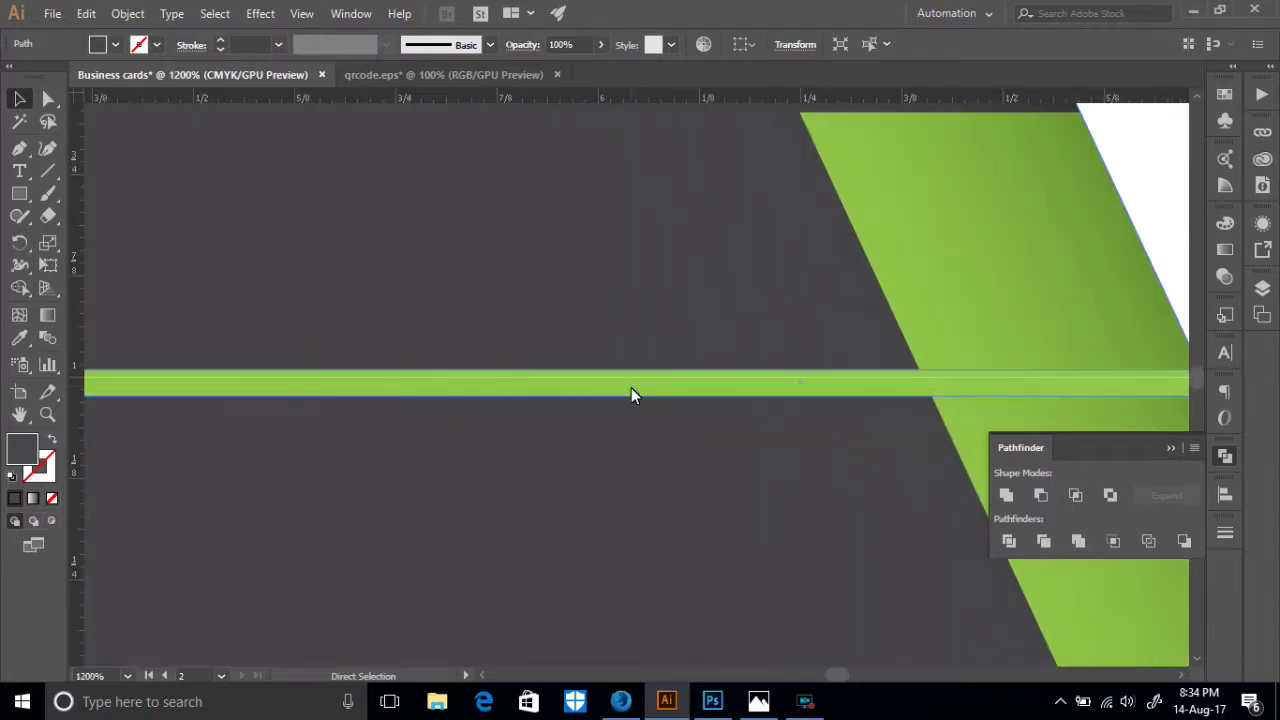
scroll(631, 387, "down", 4)
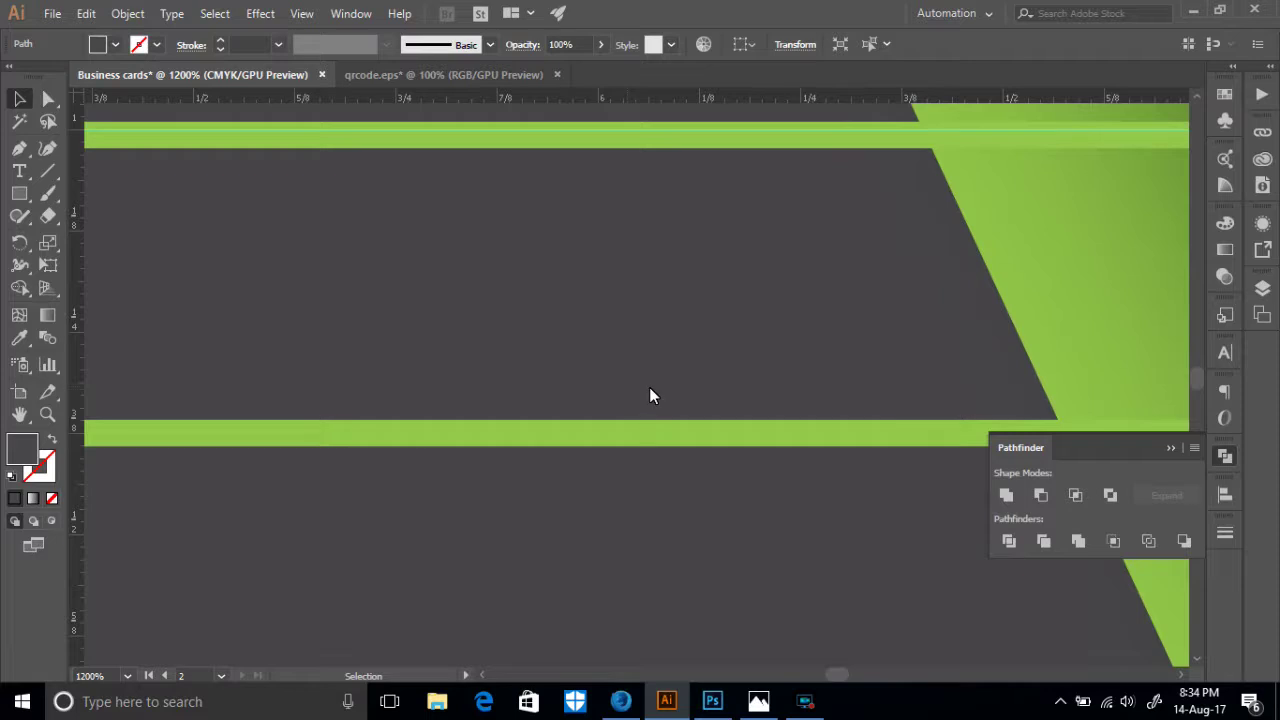
left_click_drag(983, 357, 355, 354)
scroll(658, 282, "up", 3)
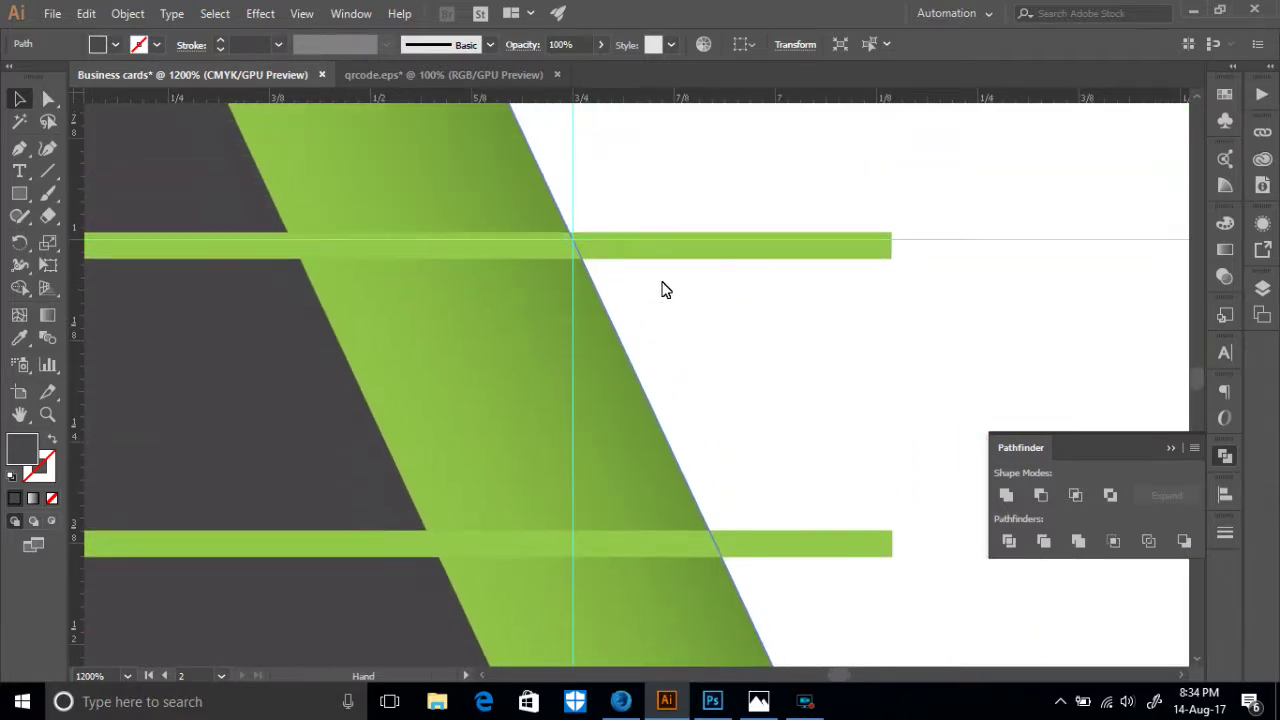
left_click(731, 256)
left_click_drag(893, 252, 581, 252)
- Shorten the lower green bar to the same slanted edge and zoom back out
left_click(880, 540)
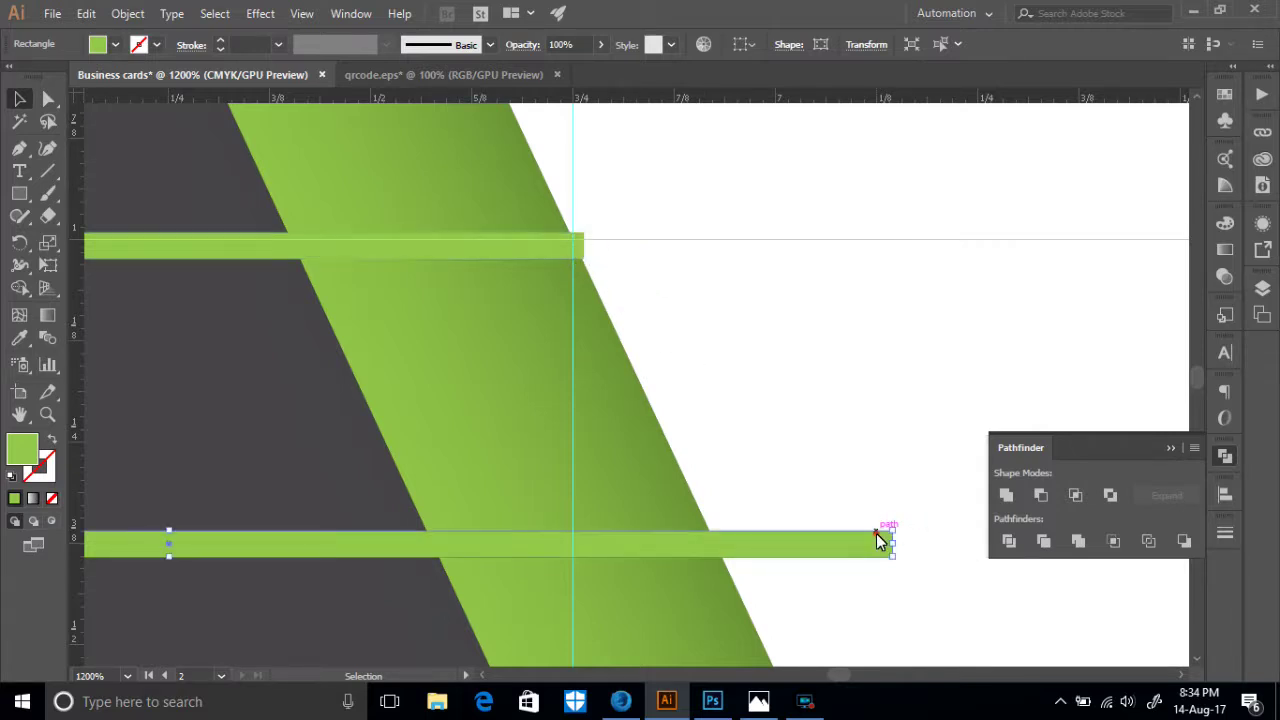
left_click_drag(891, 543, 720, 558)
scroll(760, 480, "down", 3)
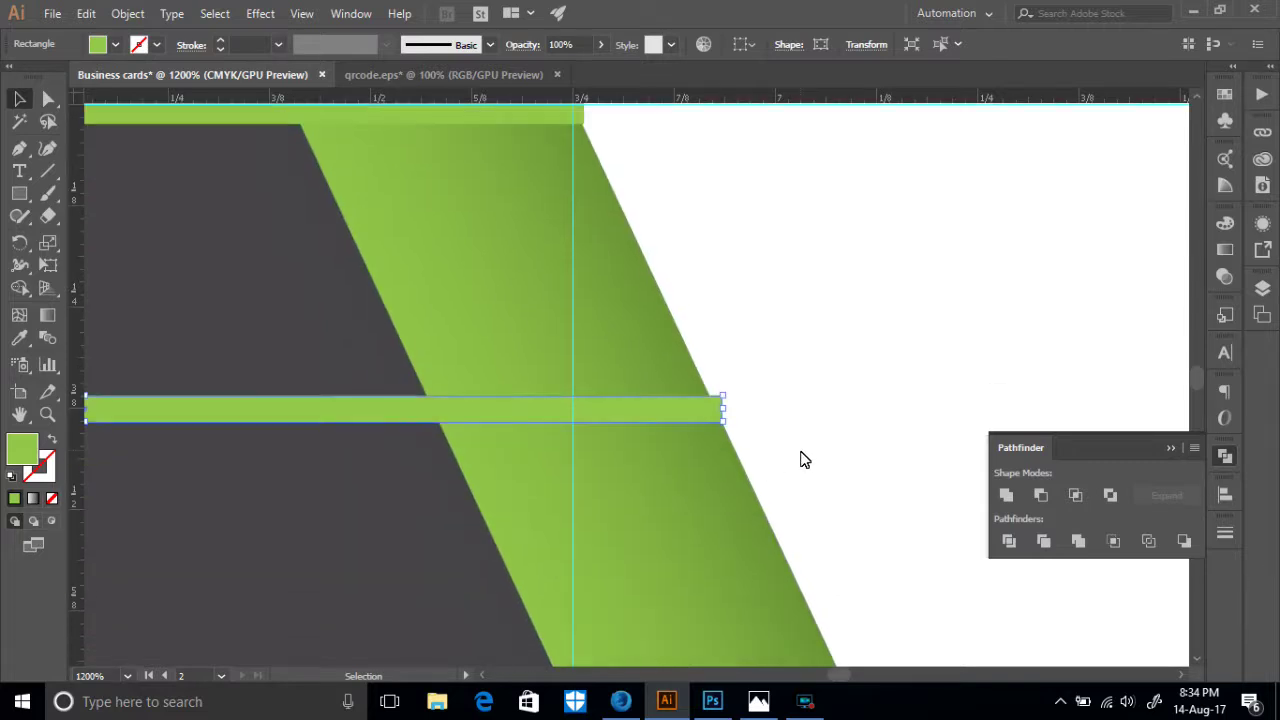
key("ctrl+minus")
key("ctrl+minus")
key("ctrl+minus")
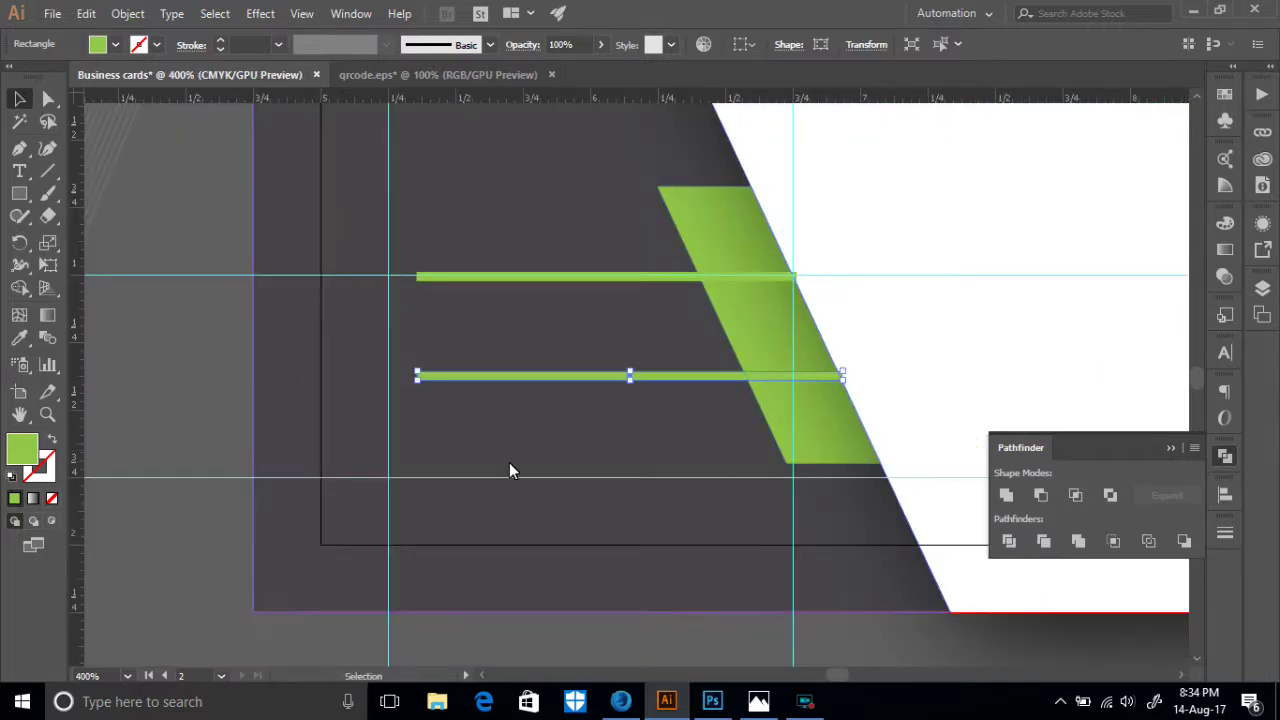
scroll(490, 414, "up", 4)
- Fill both thin bars with a white-to-black gradient
left_click(500, 390, "shift")
left_click(520, 488, "shift")
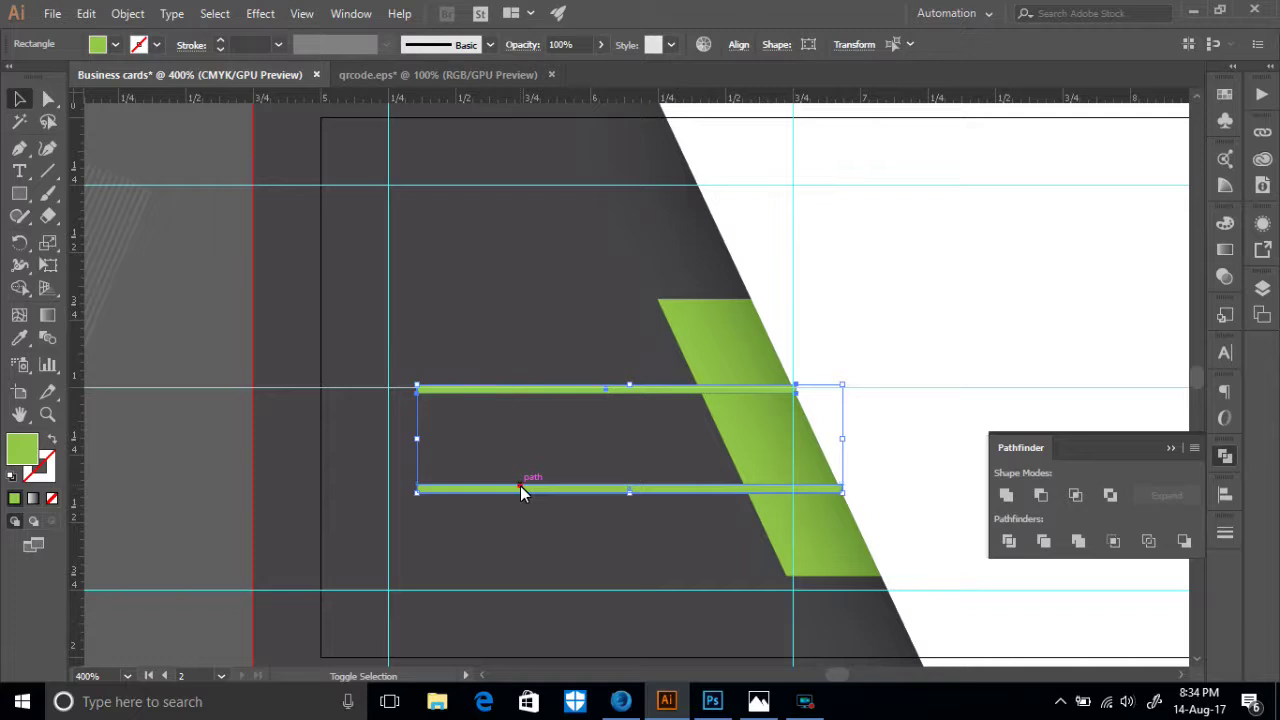
left_click(520, 490, "shift")
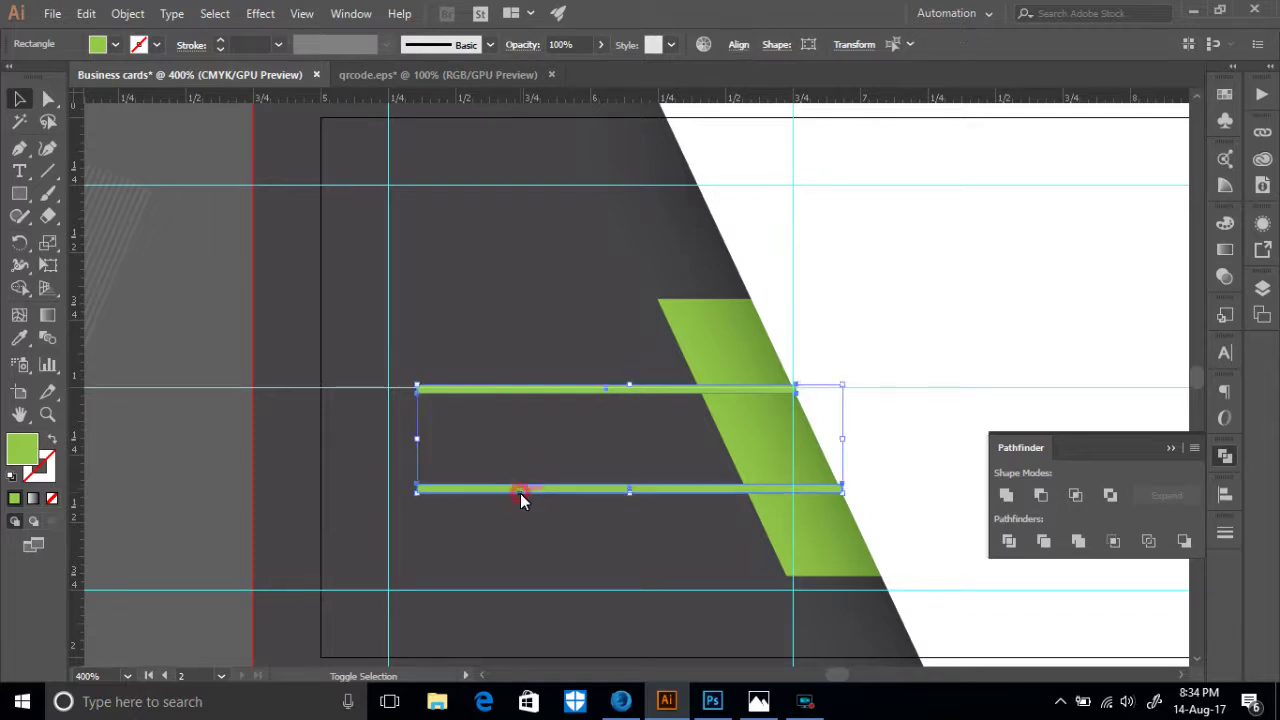
left_click(1226, 251)
left_click(1007, 248)
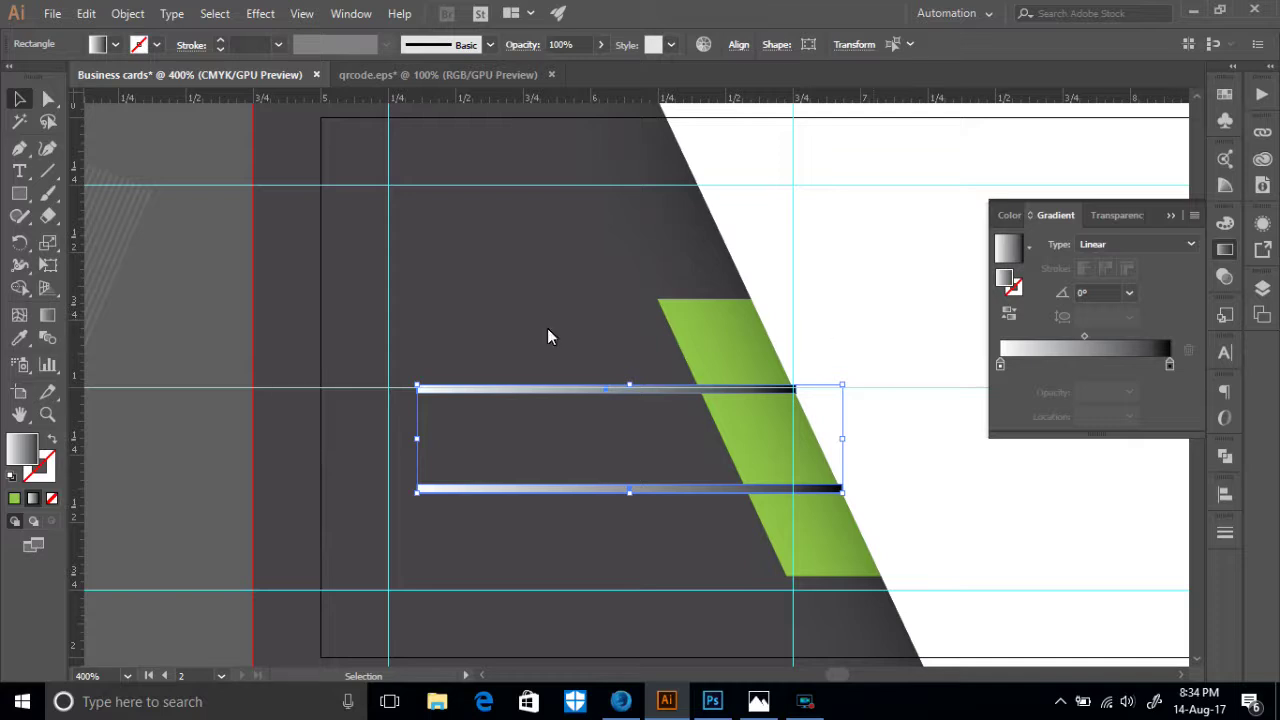
- Drag the bars' gradient horizontally across both bars and switch its type to Radial
left_click(47, 315)
mouse_move(613, 390)
left_mouse_down()
mouse_move(586, 400)
mouse_move(589, 380)
left_mouse_up()
left_click_drag(513, 399, 624, 373)
left_click_drag(628, 534, 634, 319)
left_click_drag(389, 452, 956, 442)
left_click_drag(289, 445, 734, 437)
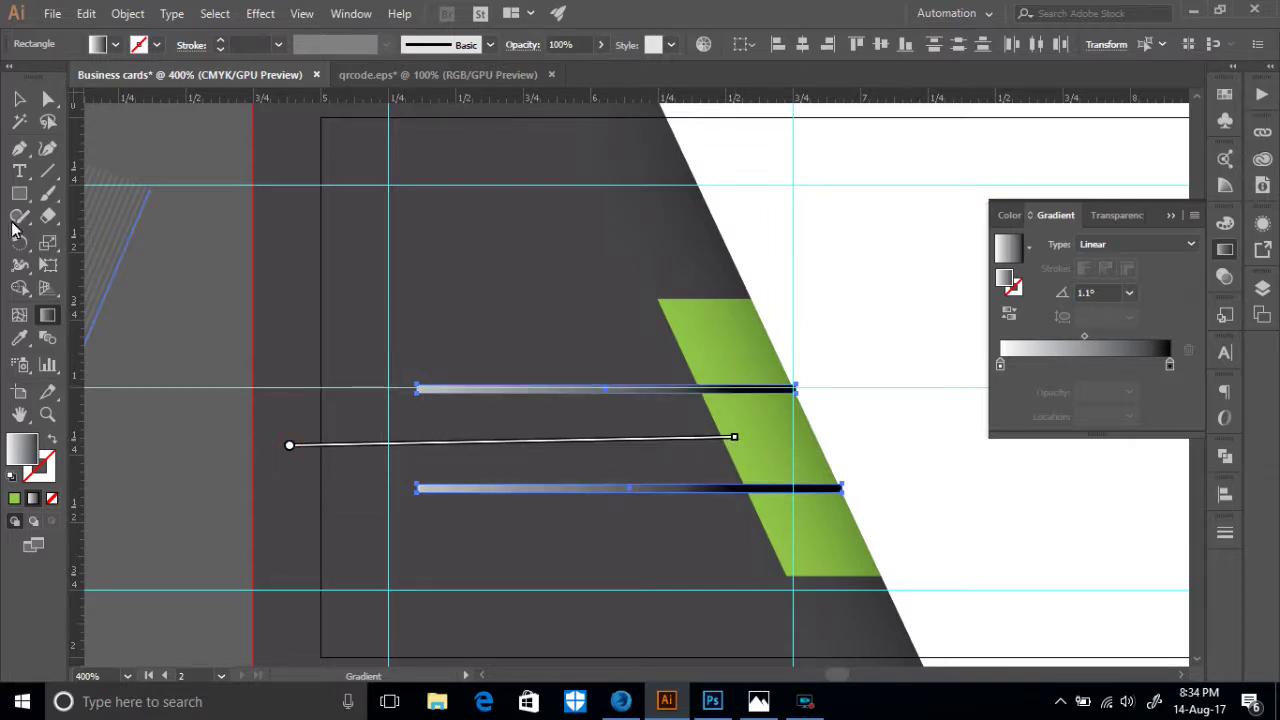
left_click(1123, 246)
left_click(1129, 284)
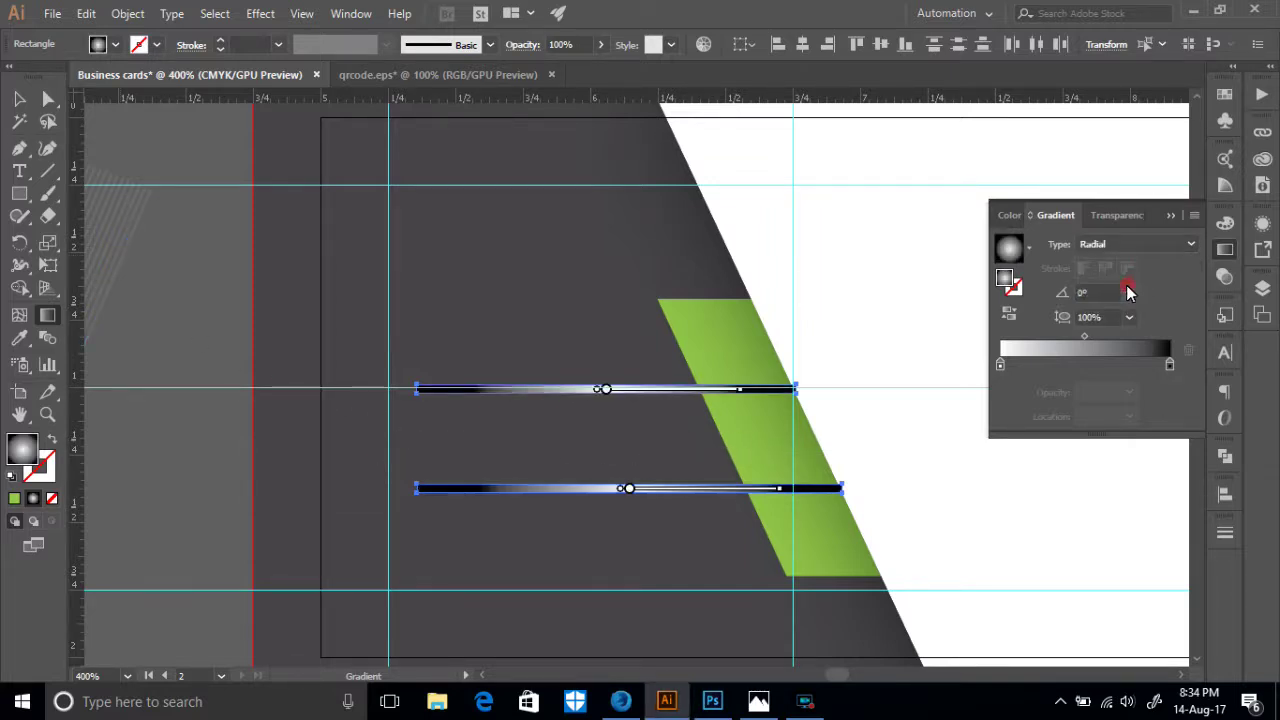
- Redraw the upper bar's radial gradient upward and add a colour stop to it
left_click(19, 98)
left_click(135, 295)
left_click(522, 393)
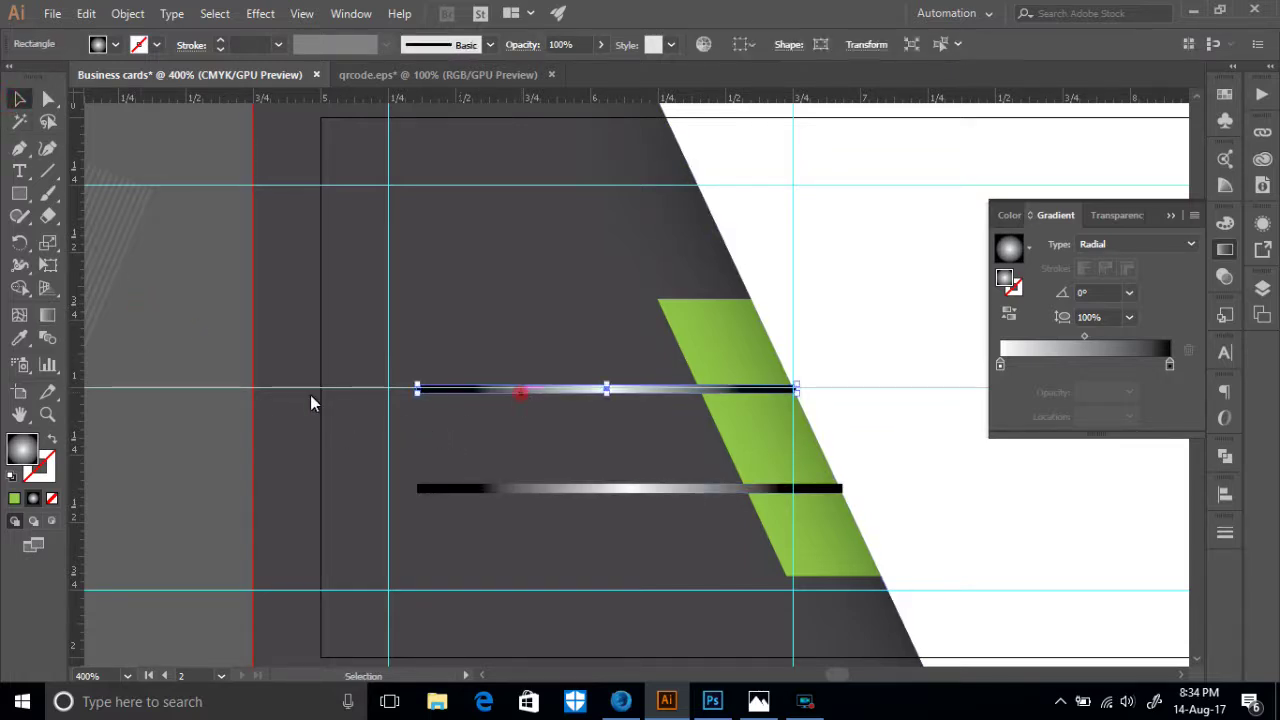
left_click(47, 315)
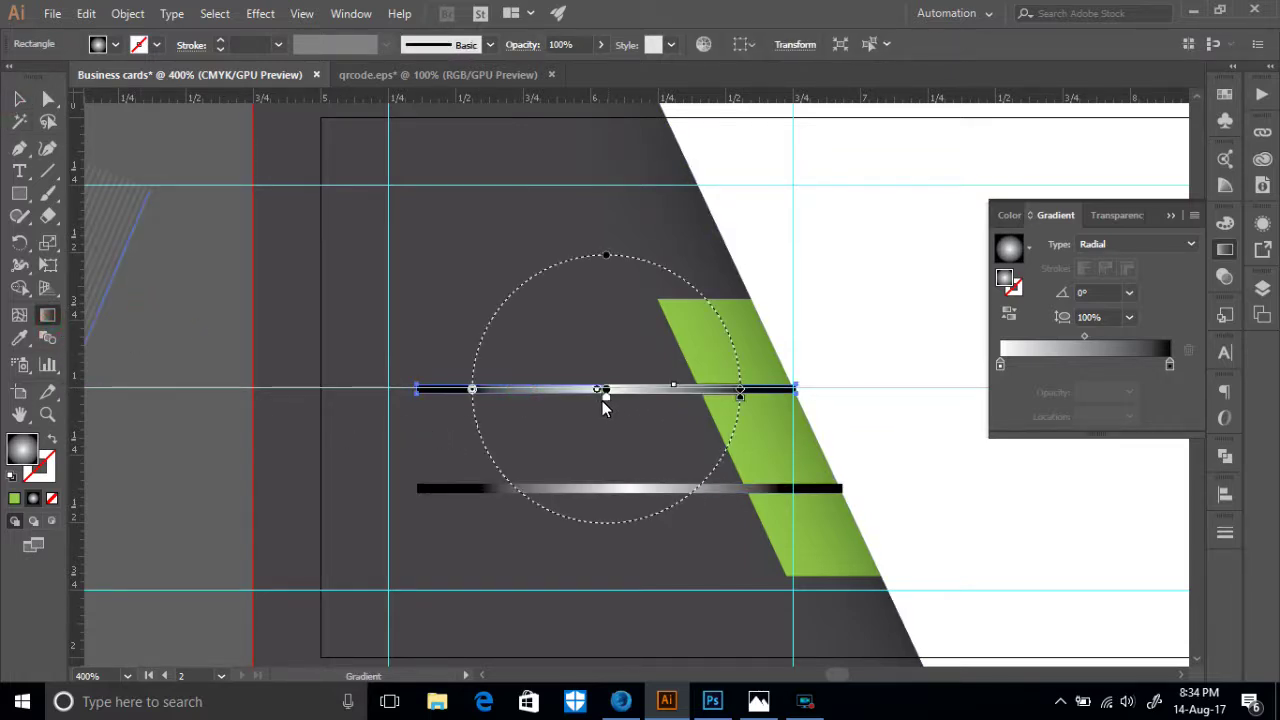
left_click_drag(607, 414, 600, 370)
left_click_drag(605, 443, 600, 176)
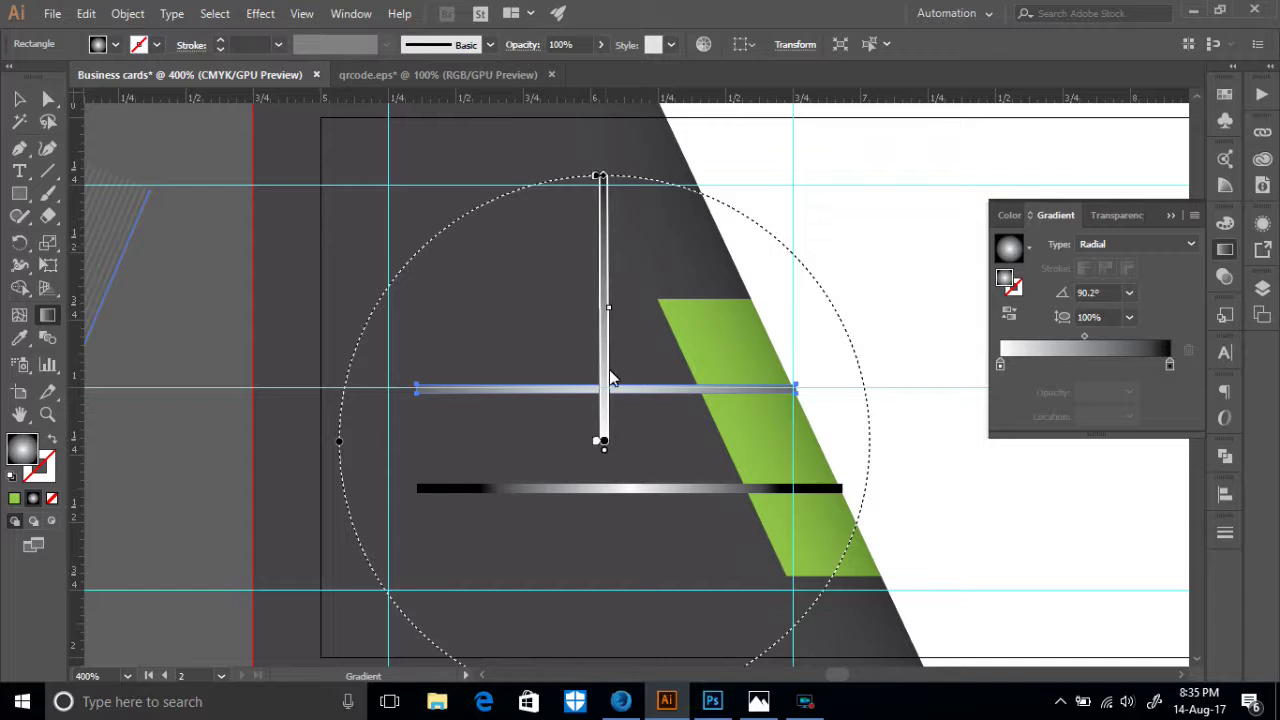
mouse_move(607, 380)
left_mouse_down()
mouse_move(603, 343)
mouse_move(605, 492)
left_mouse_up()
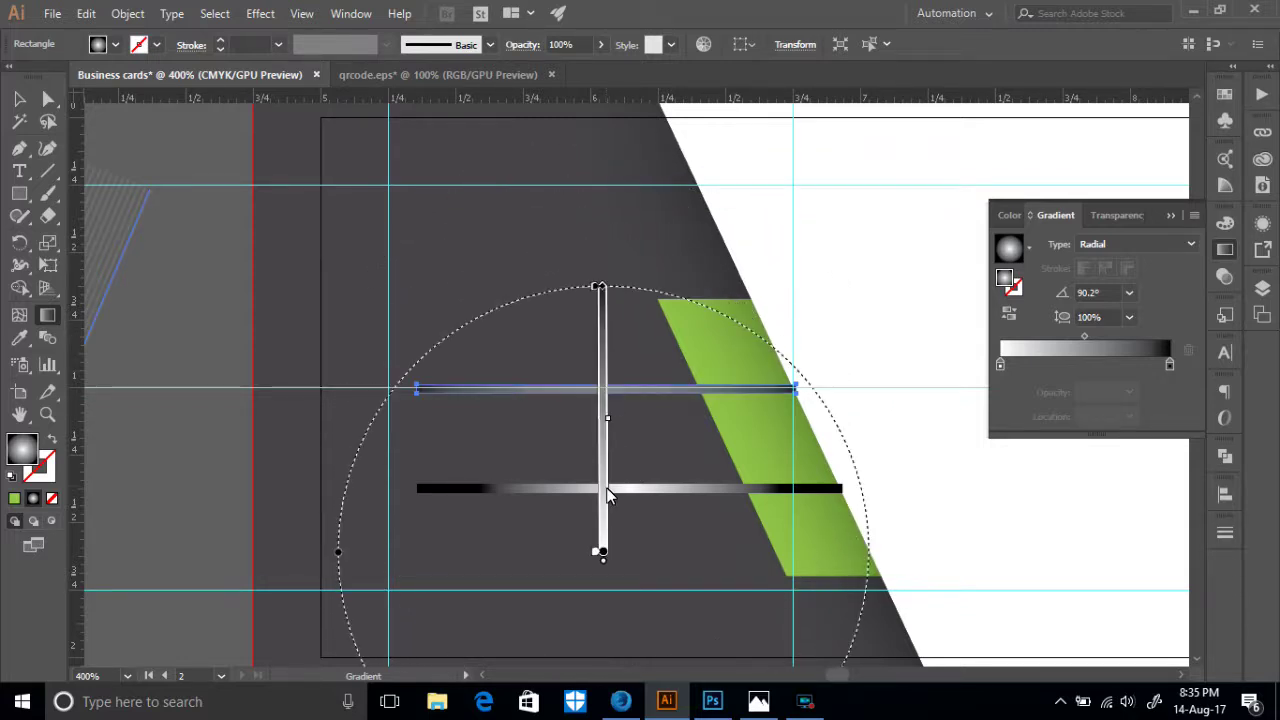
left_click(598, 451)
double_click(1169, 364)
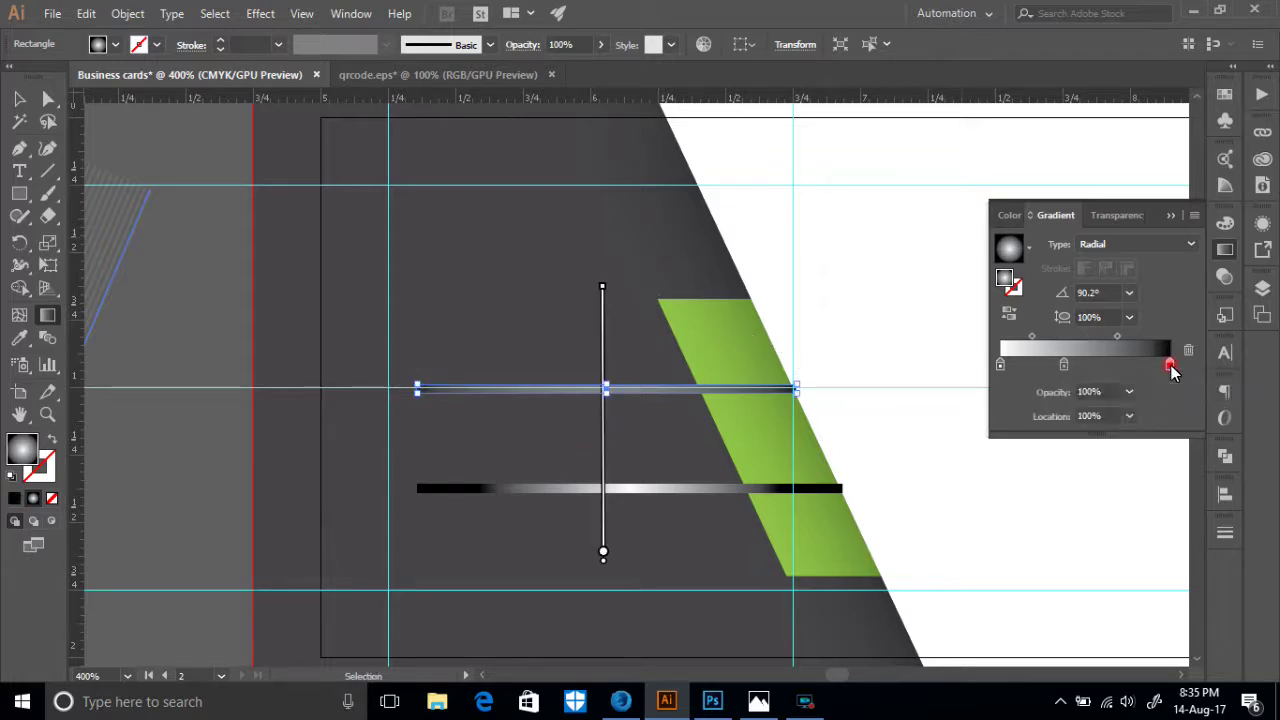
left_click(20, 339)
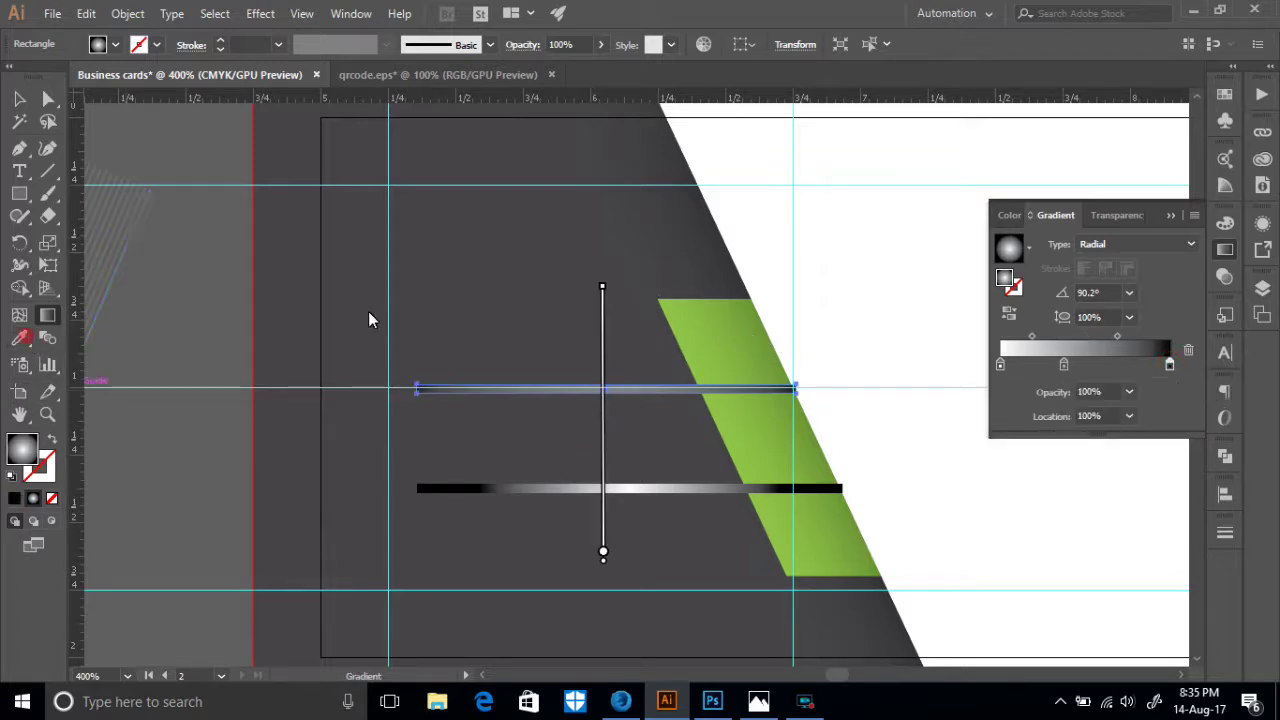
left_click(476, 302)
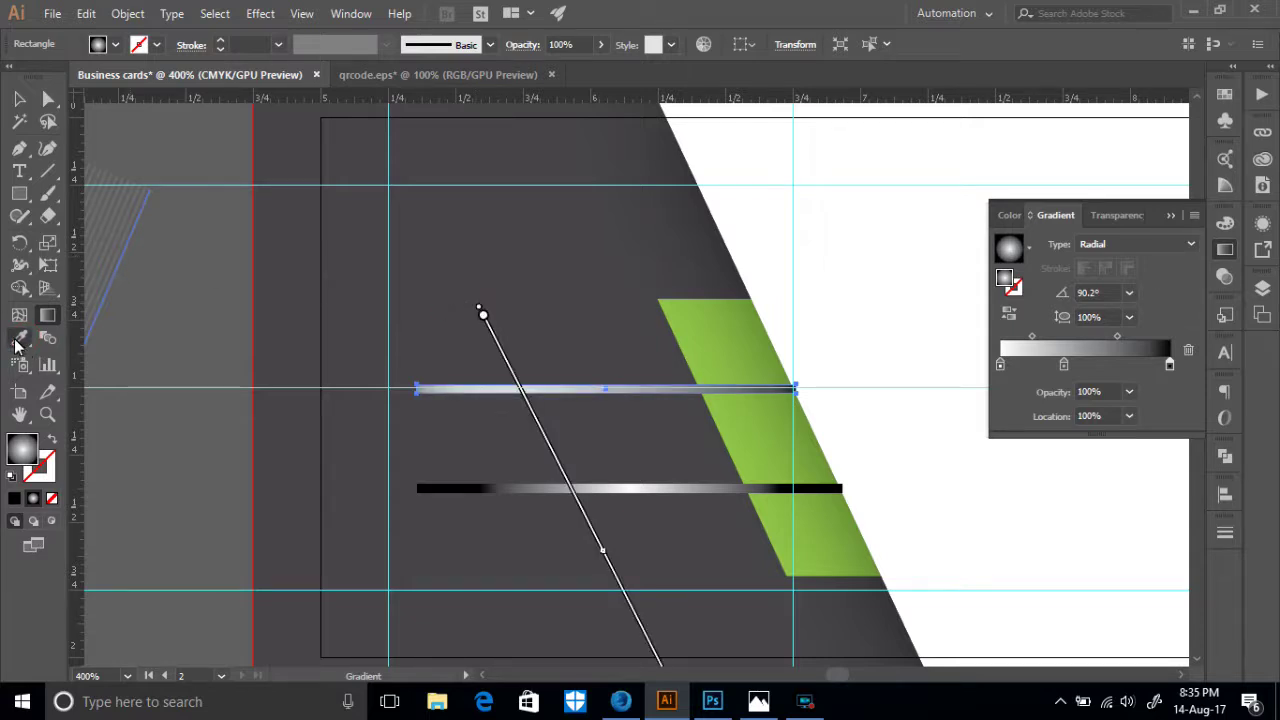
- Sample the dark background onto the upper bar, reapply a gradient and remove the middle stop
left_click(19, 340)
left_click(477, 303)
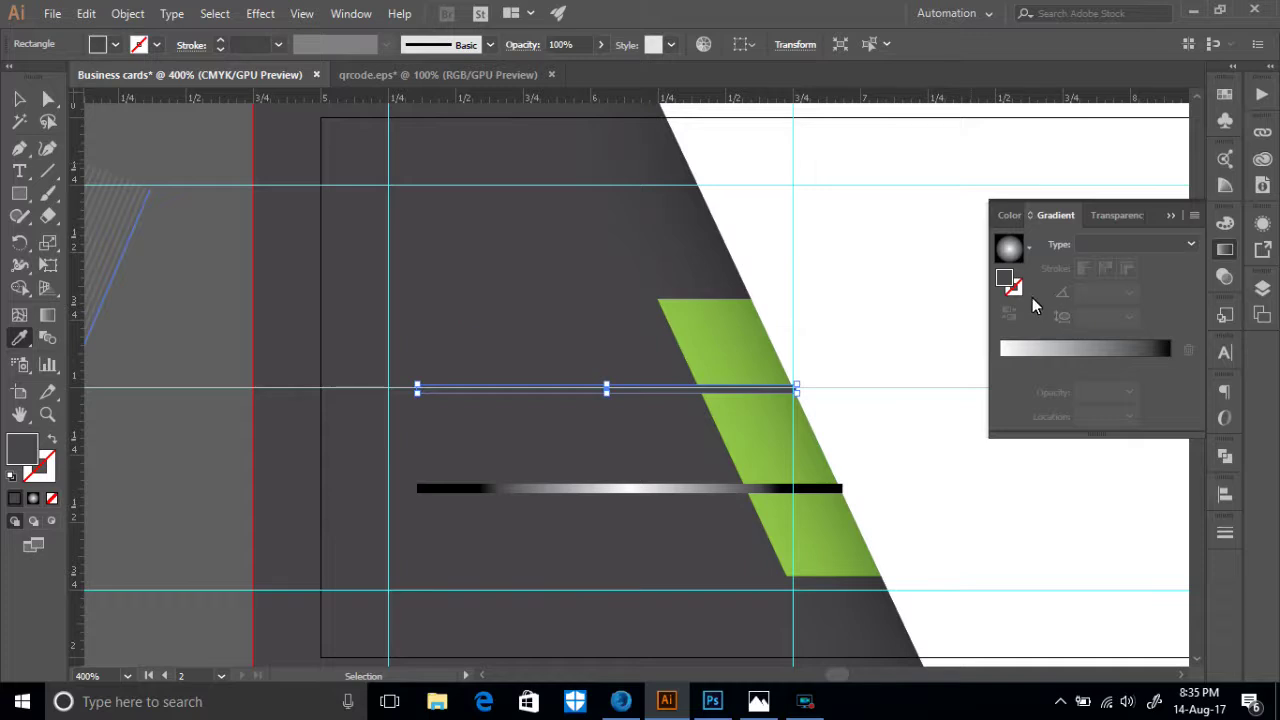
left_click(1005, 282)
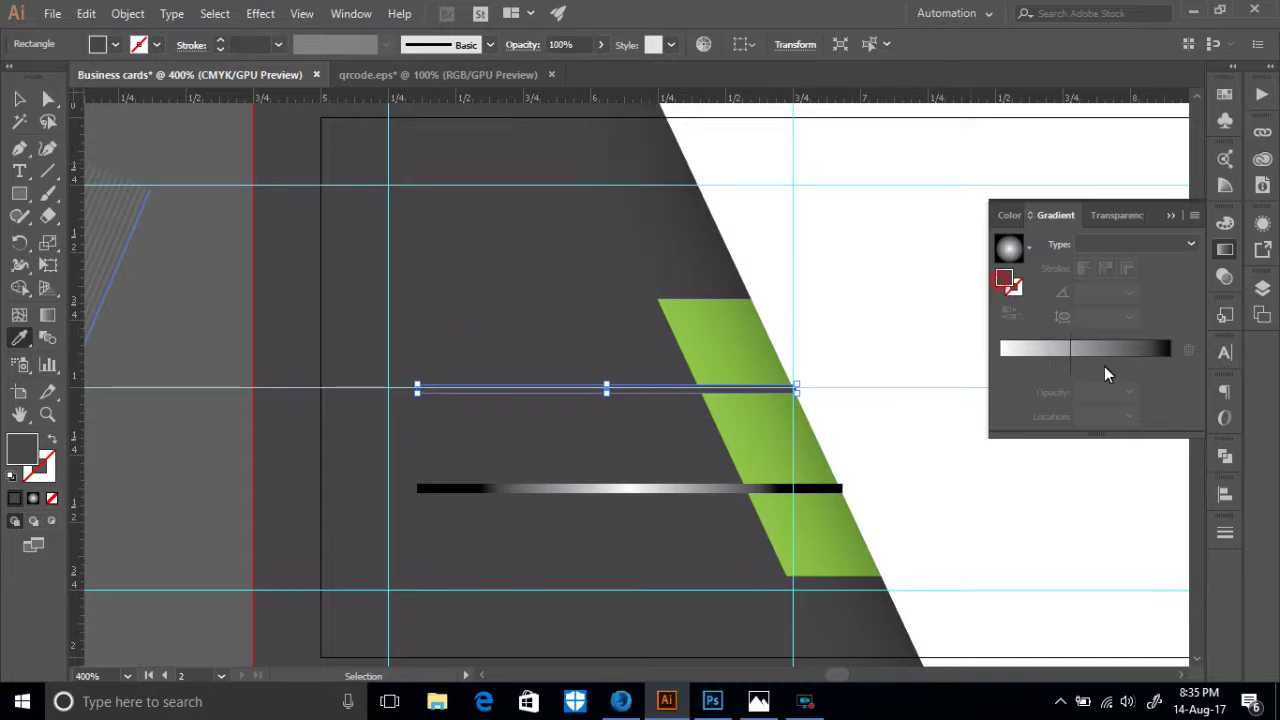
left_click(1158, 369)
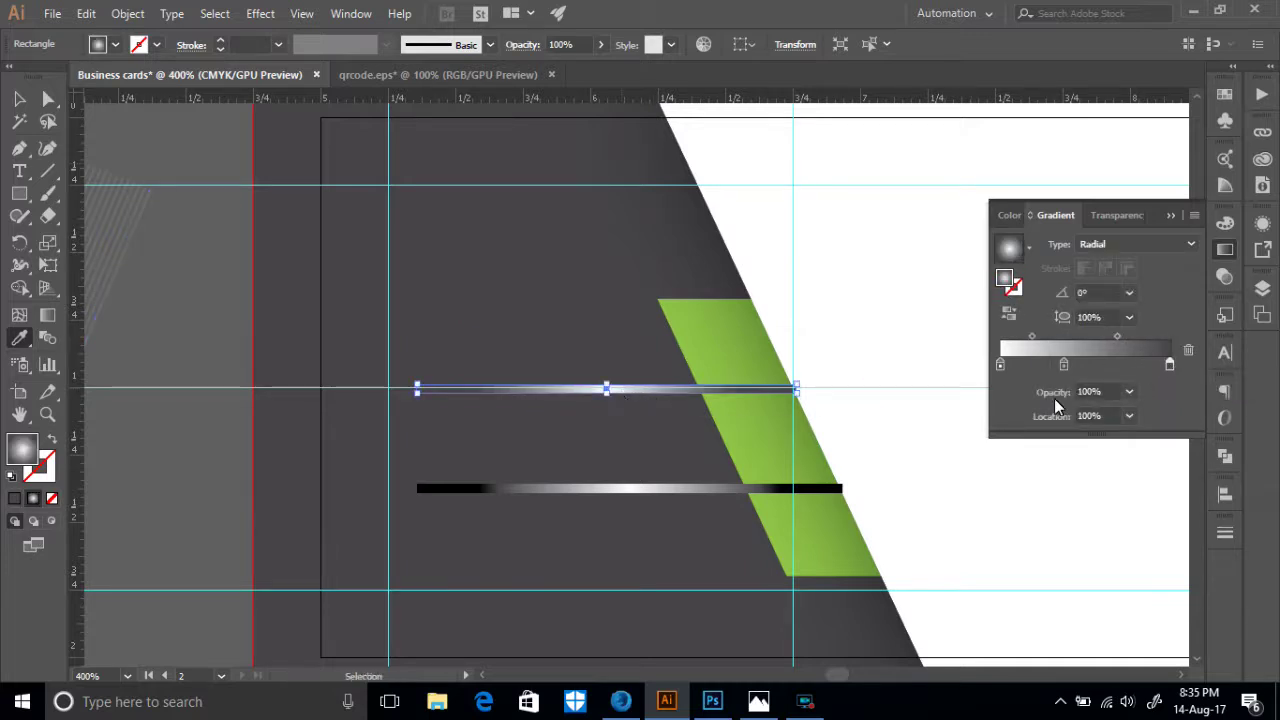
left_click_drag(1066, 366, 1064, 396)
- Make the upper bar's linear gradient run vertically at 90° across the bar
key("i")
left_click(47, 314)
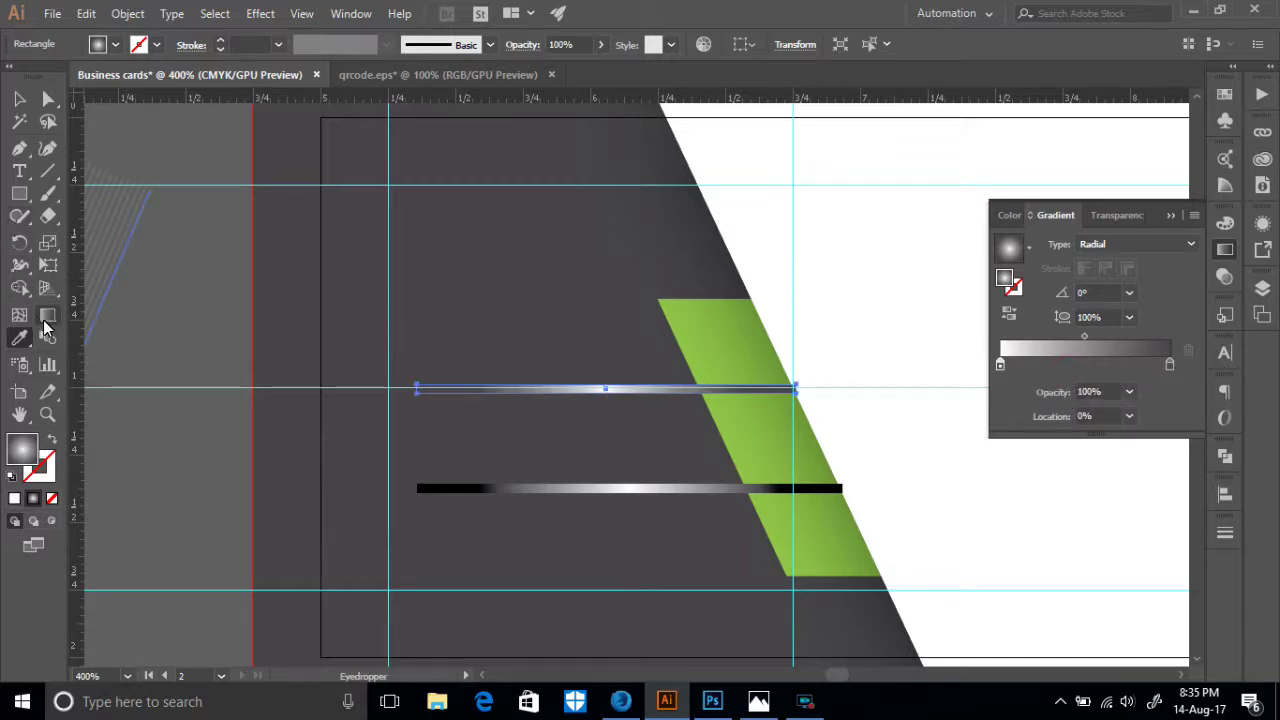
left_click_drag(424, 411, 694, 395)
key("ctrl+z")
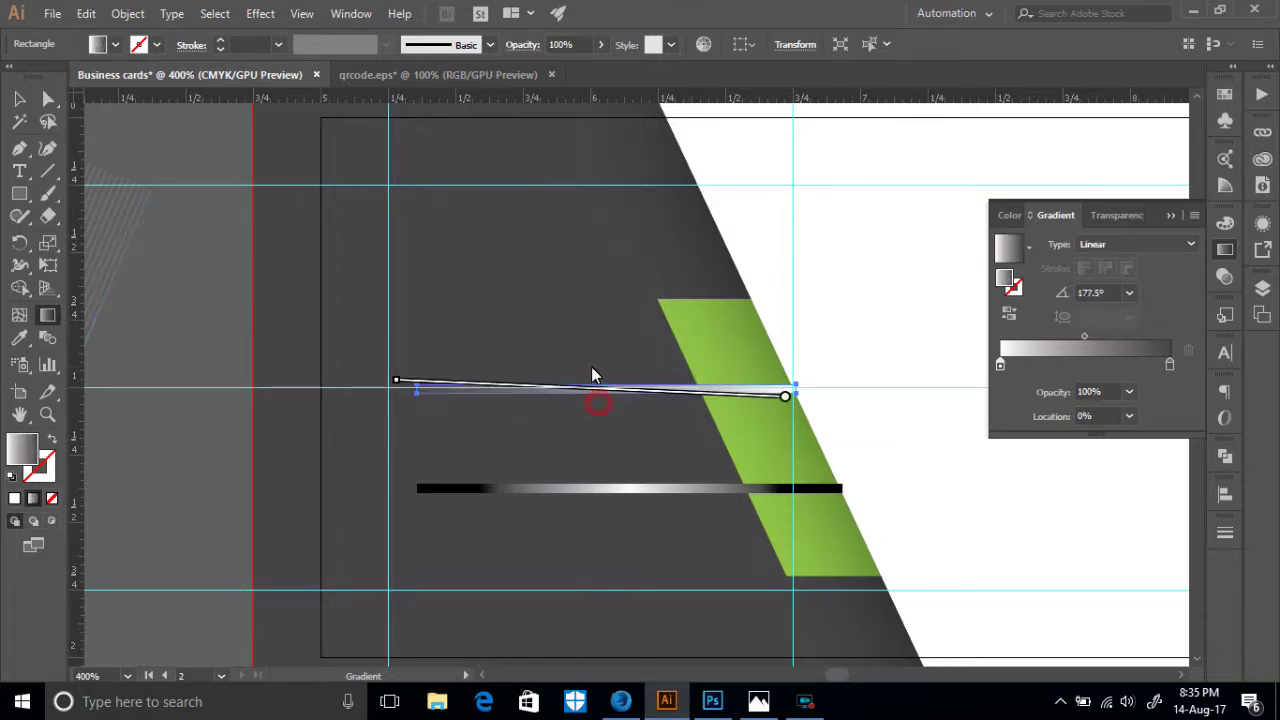
left_click_drag(582, 428, 600, 352)
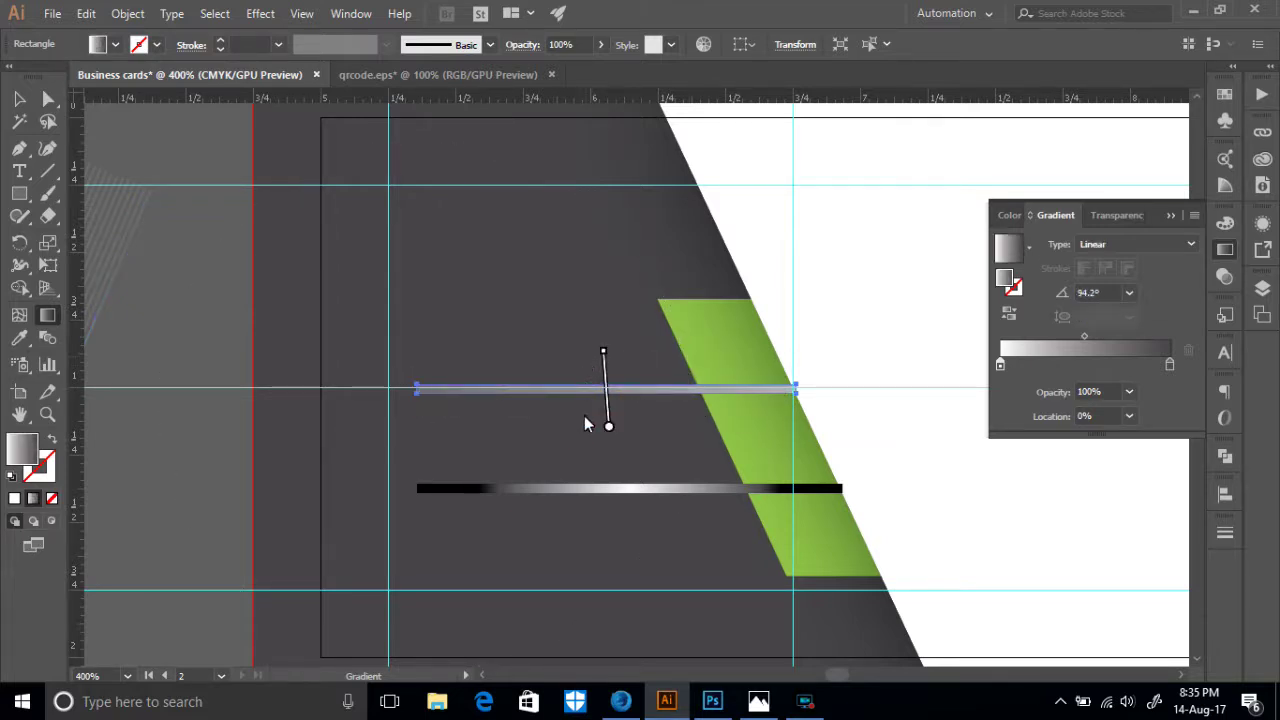
mouse_move(593, 404)
left_mouse_down()
mouse_move(594, 364)
mouse_move(594, 385)
left_mouse_up()
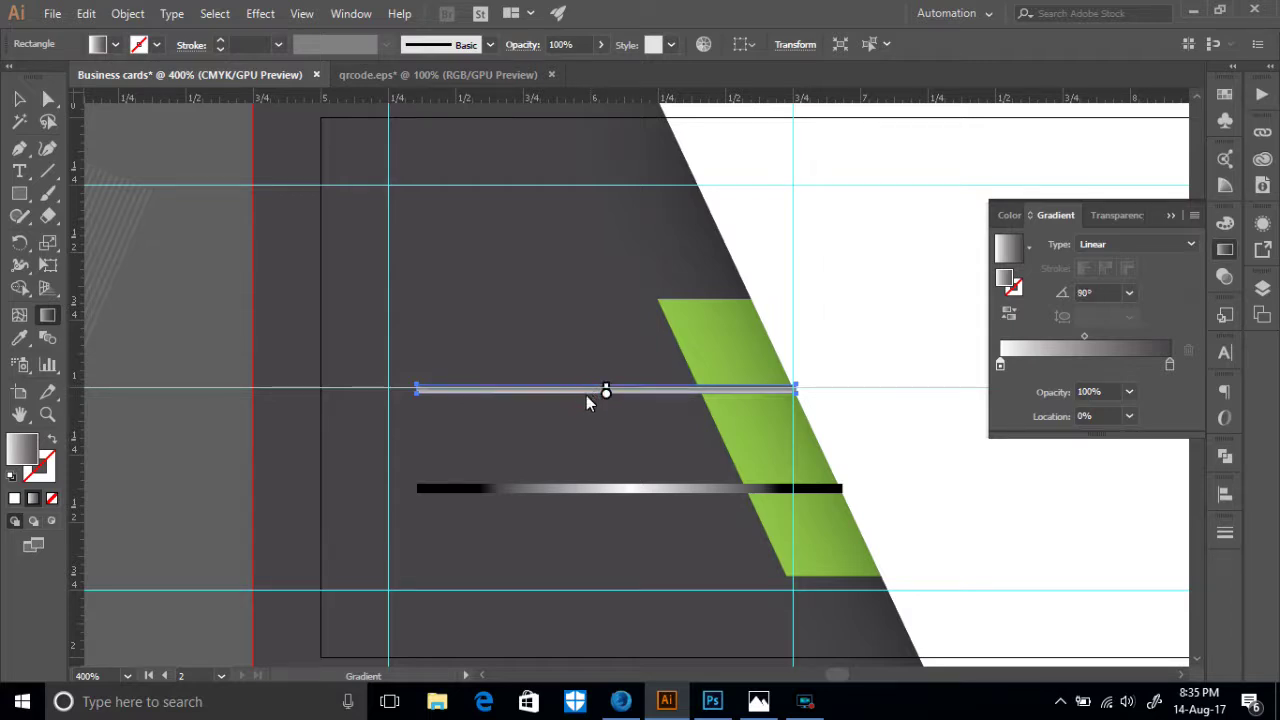
left_click(19, 98)
left_click(175, 324)
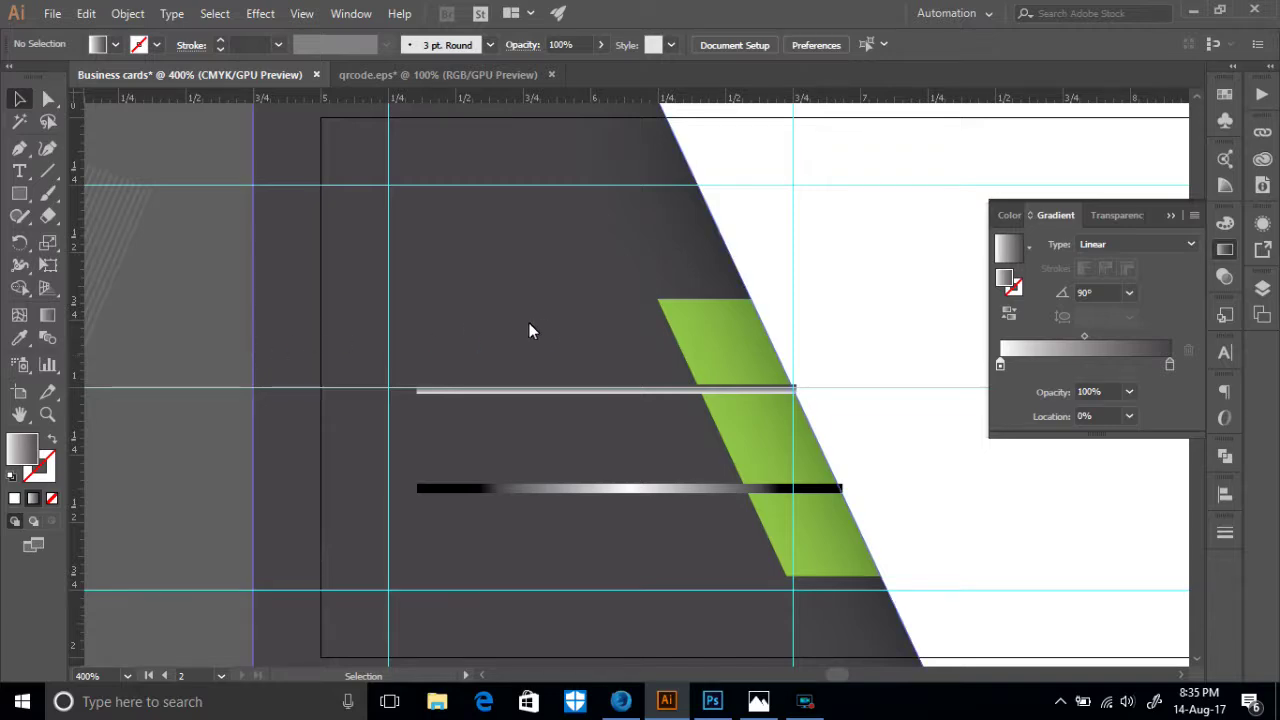
- Shift the reference business-card photo 13.jpg to the right
scroll(677, 360, "down", 3)
scroll(191, 425, "up", 10)
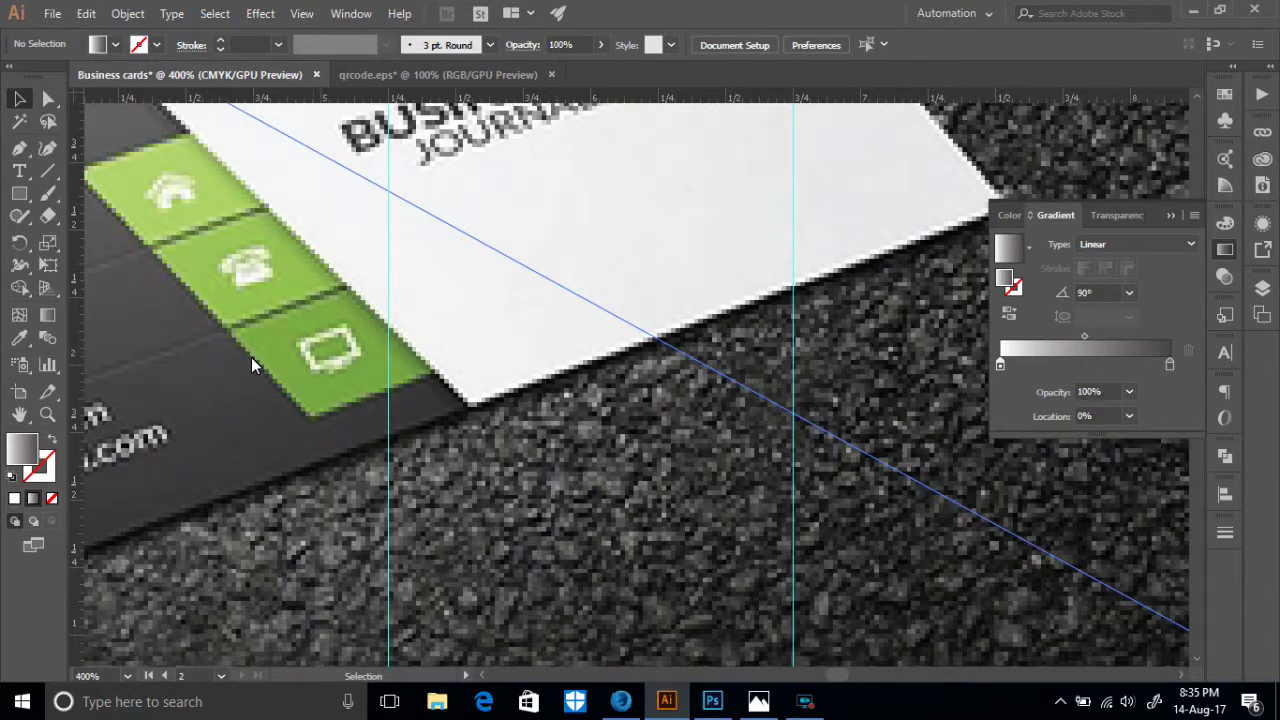
left_click_drag(236, 351, 580, 337)
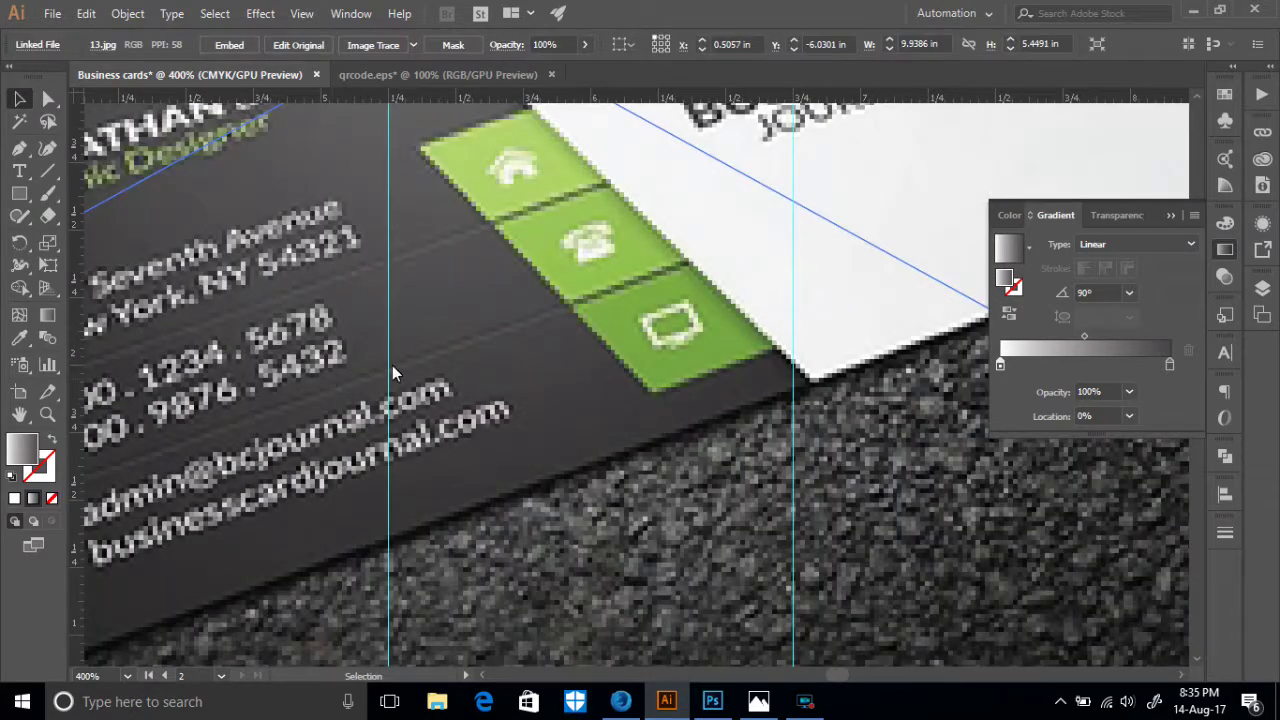
scroll(579, 332, "down", 10)
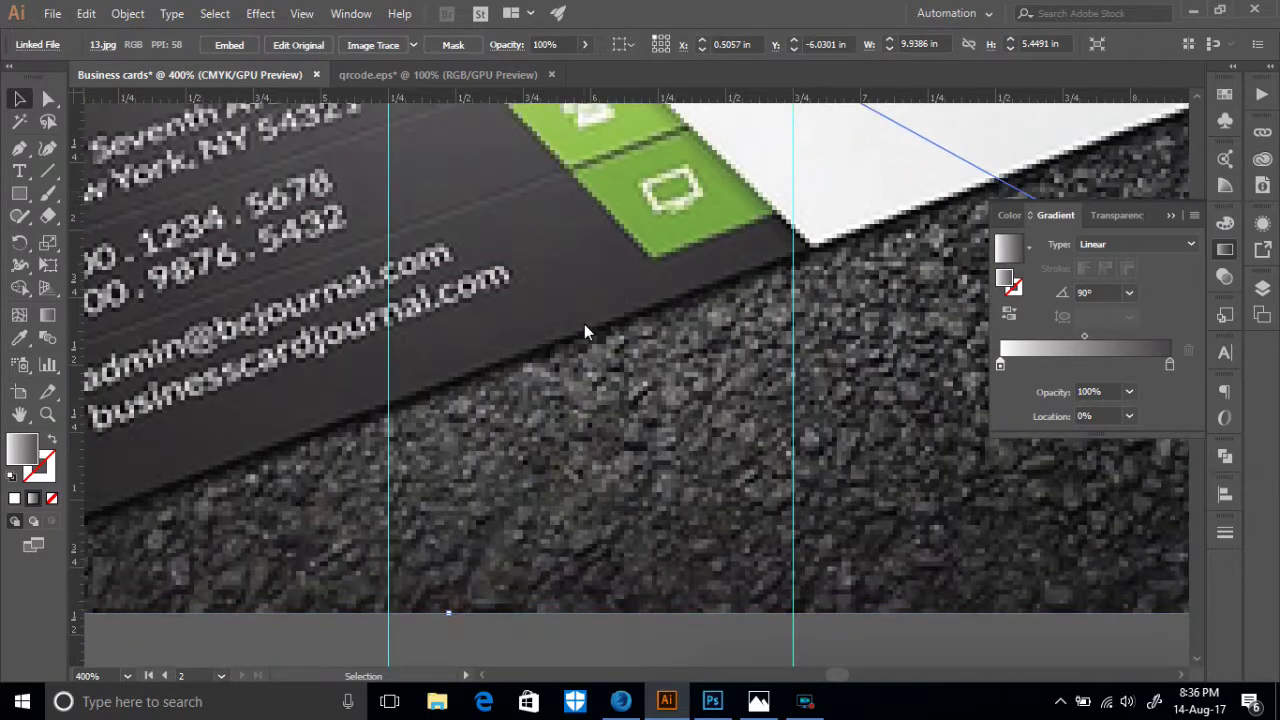
scroll(584, 322, "down", 5)
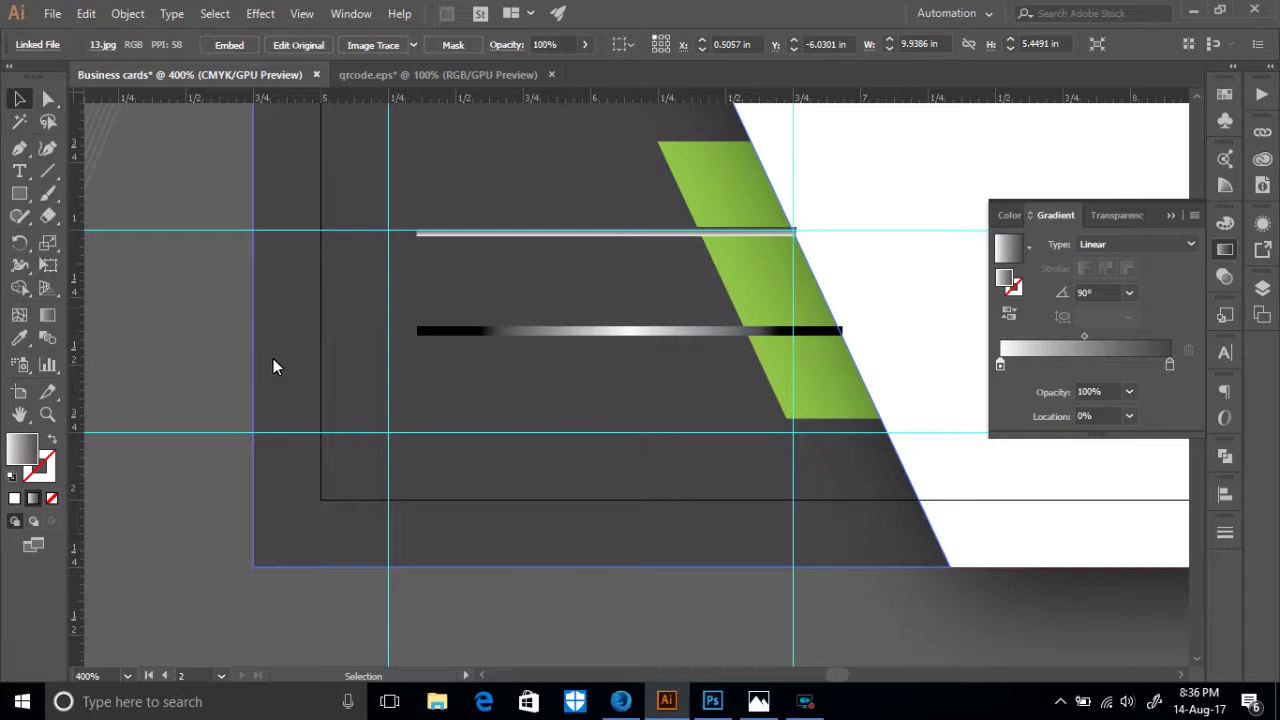
- Move the upper bar's gradient midpoint to 19.73% and fine-tune its end point
key("ctrl+z")
key("ctrl+z")
scroll(318, 343, "up", 2)
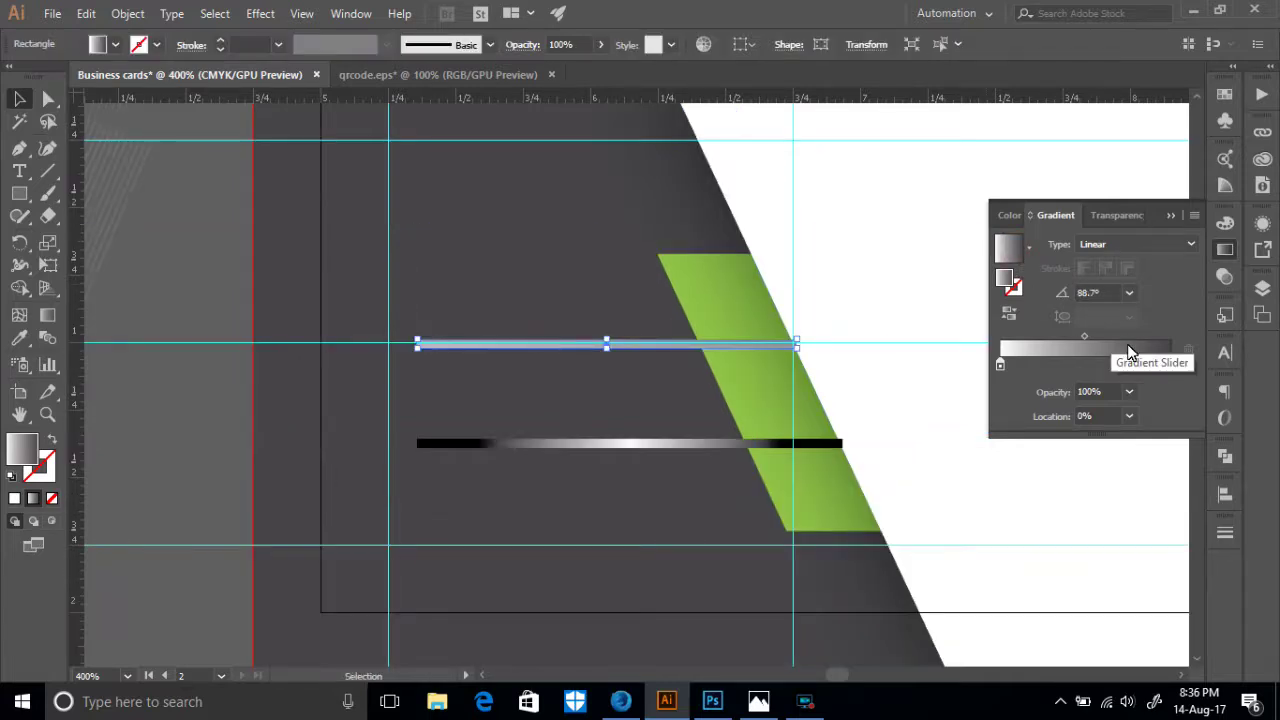
left_click_drag(1084, 337, 1033, 338)
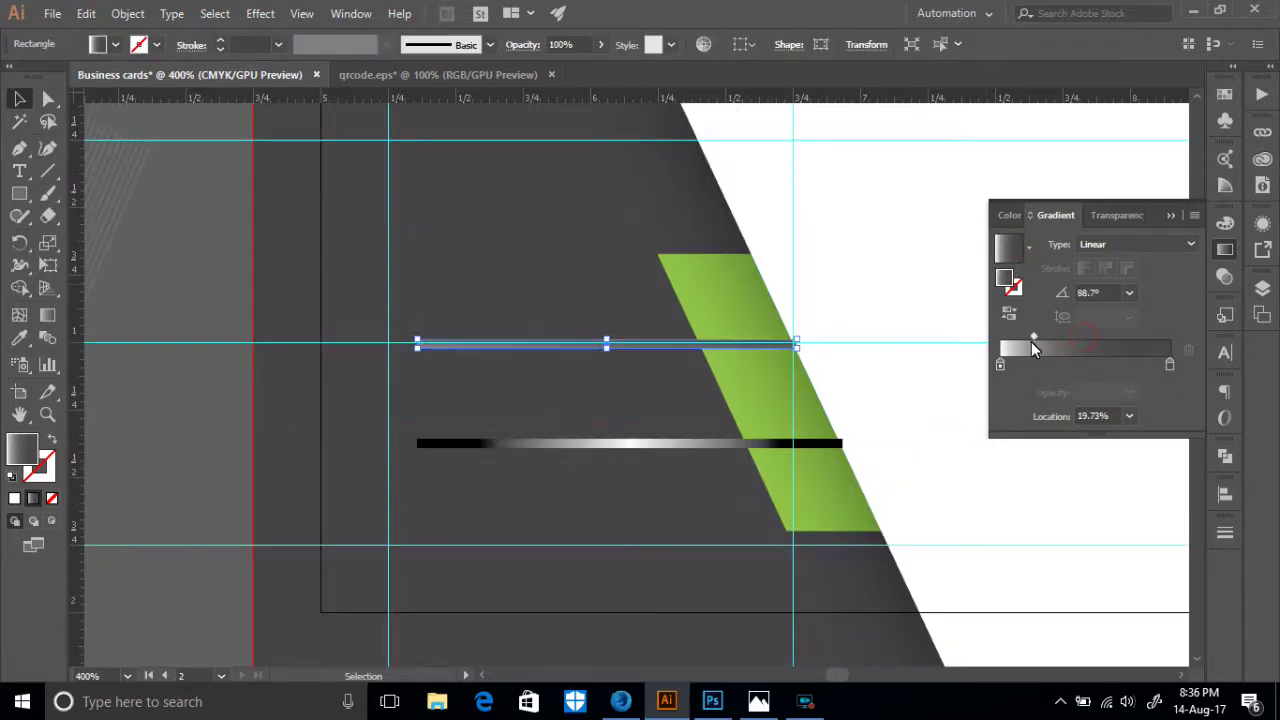
key("g")
left_click_drag(584, 320, 607, 357)
left_click(17, 100)
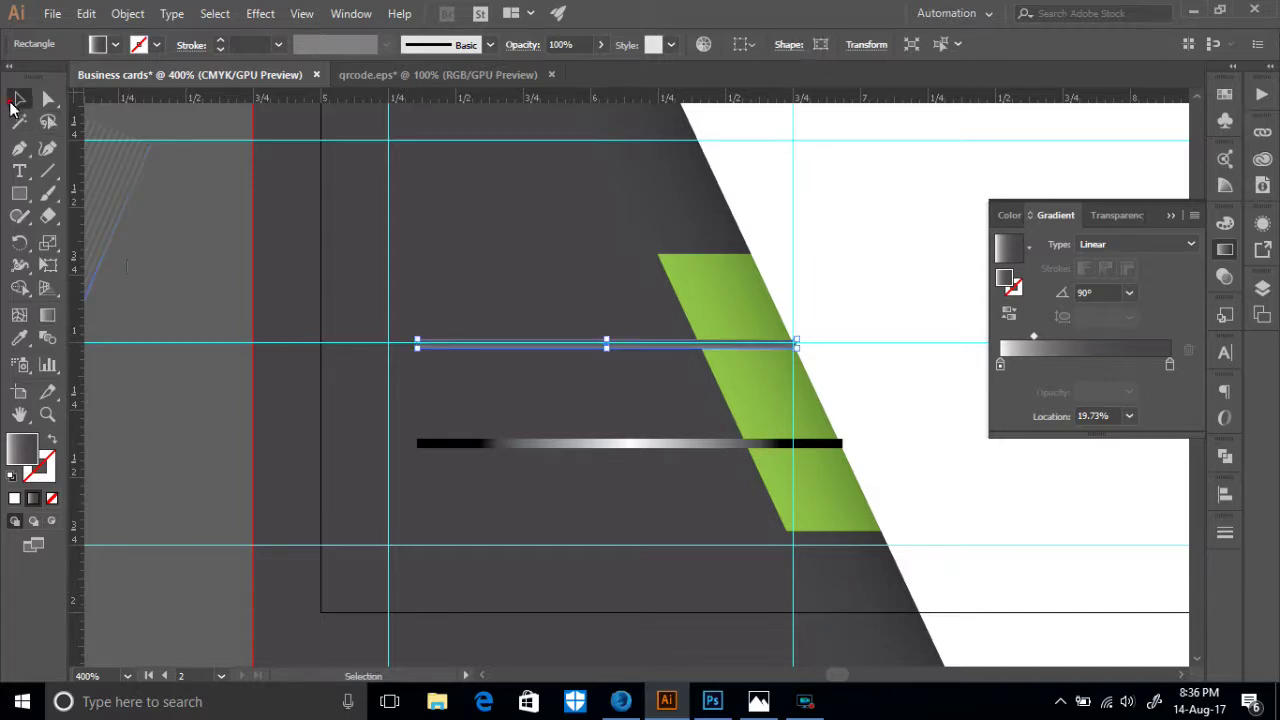
left_click(217, 457)
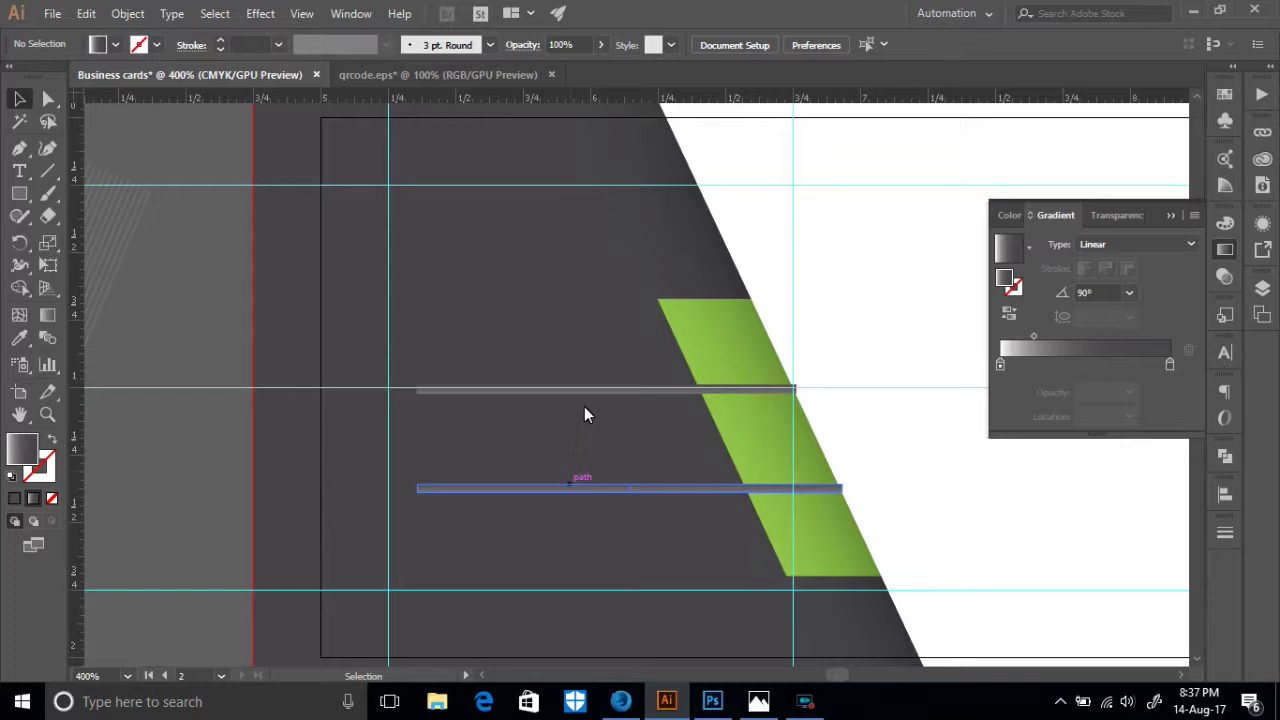
- Replace the lower grey bar with a copy of the upper bar placed 0.31 in lower
left_click(600, 490)
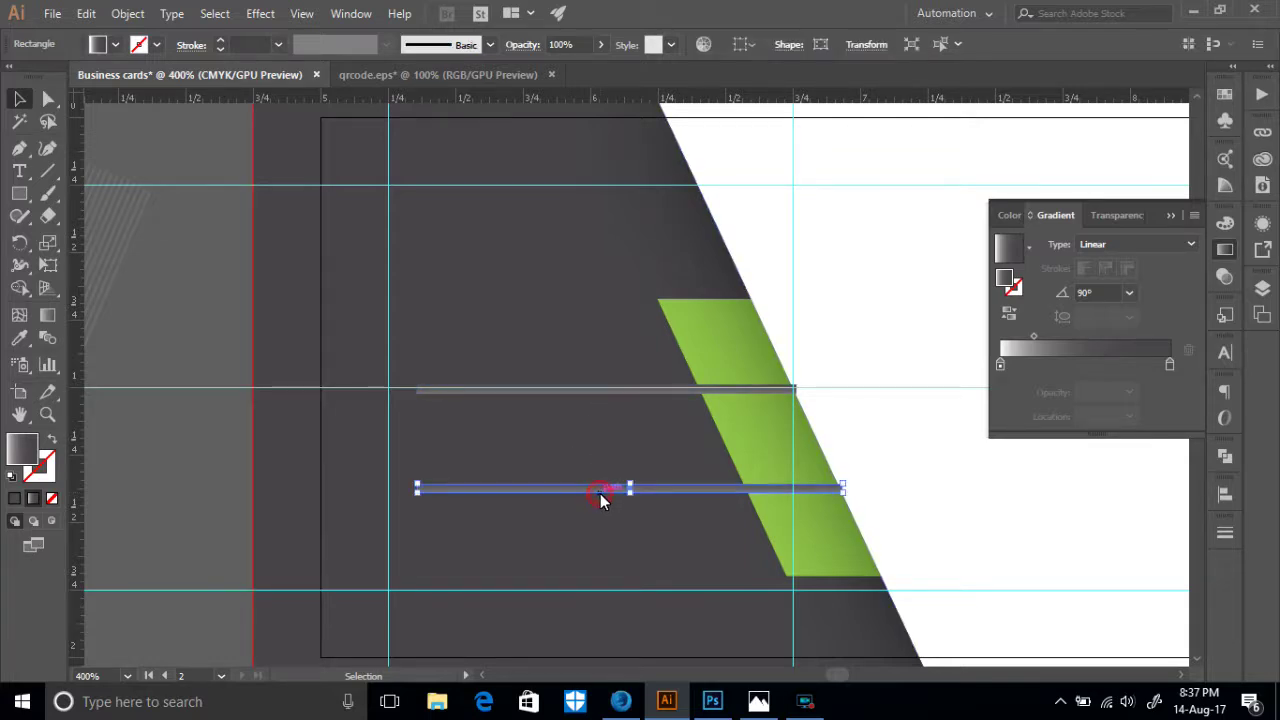
key("Delete")
left_click_drag(585, 405, 597, 498)
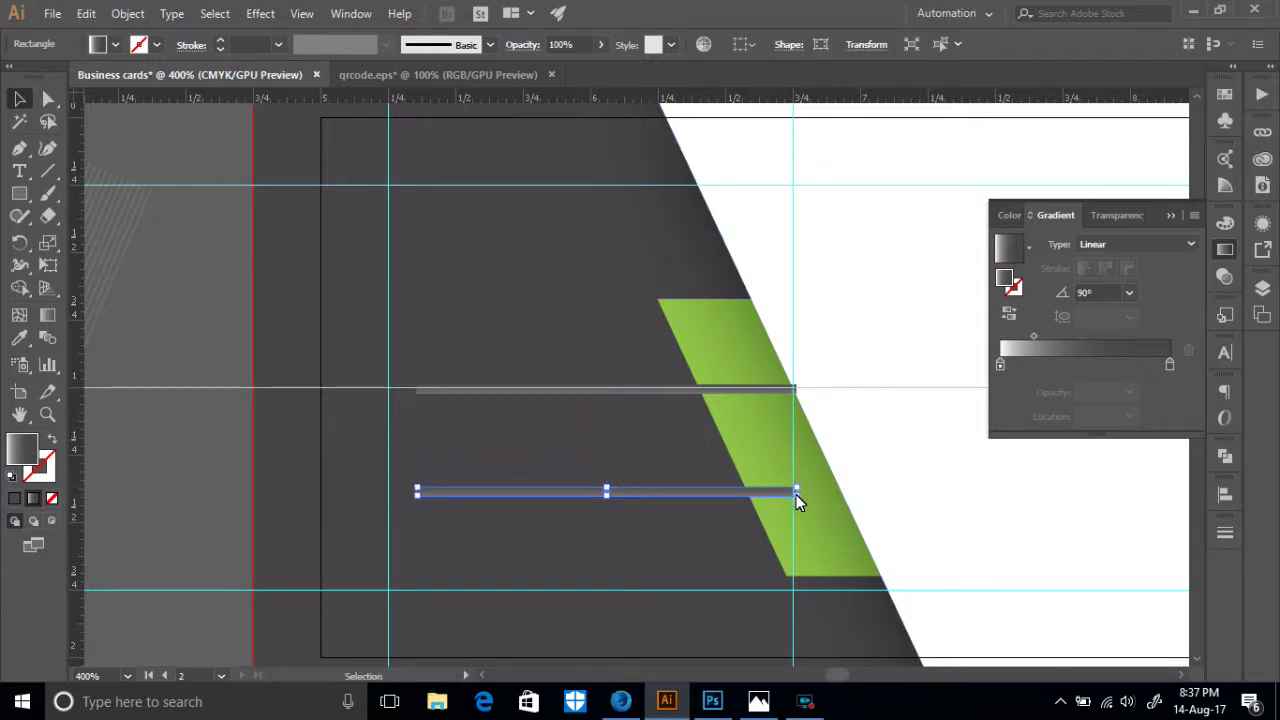
- Stretch the new bar's right anchor points out to the green band's edge
key("a")
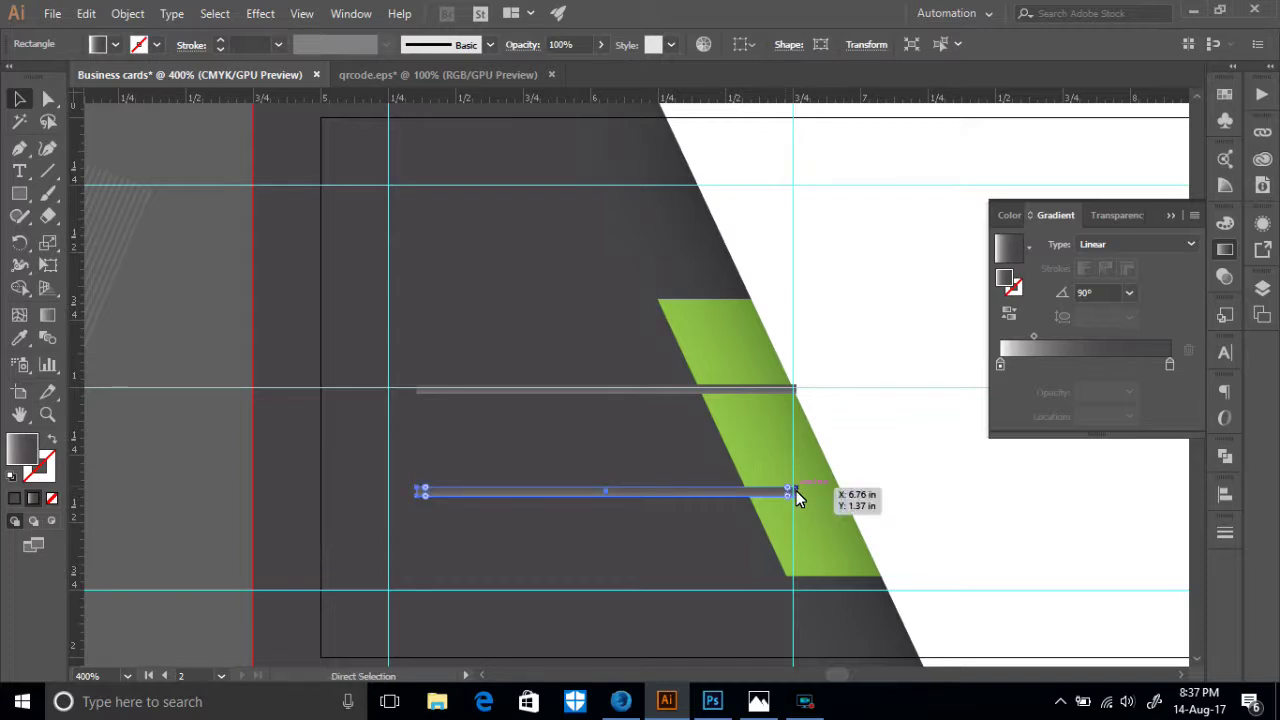
key("ctrl+plus")
key("ctrl+plus")
key("ctrl+plus")
key("ctrl+plus")
left_click_drag(793, 491, 124, 471)
left_click_drag(715, 357, 903, 355)
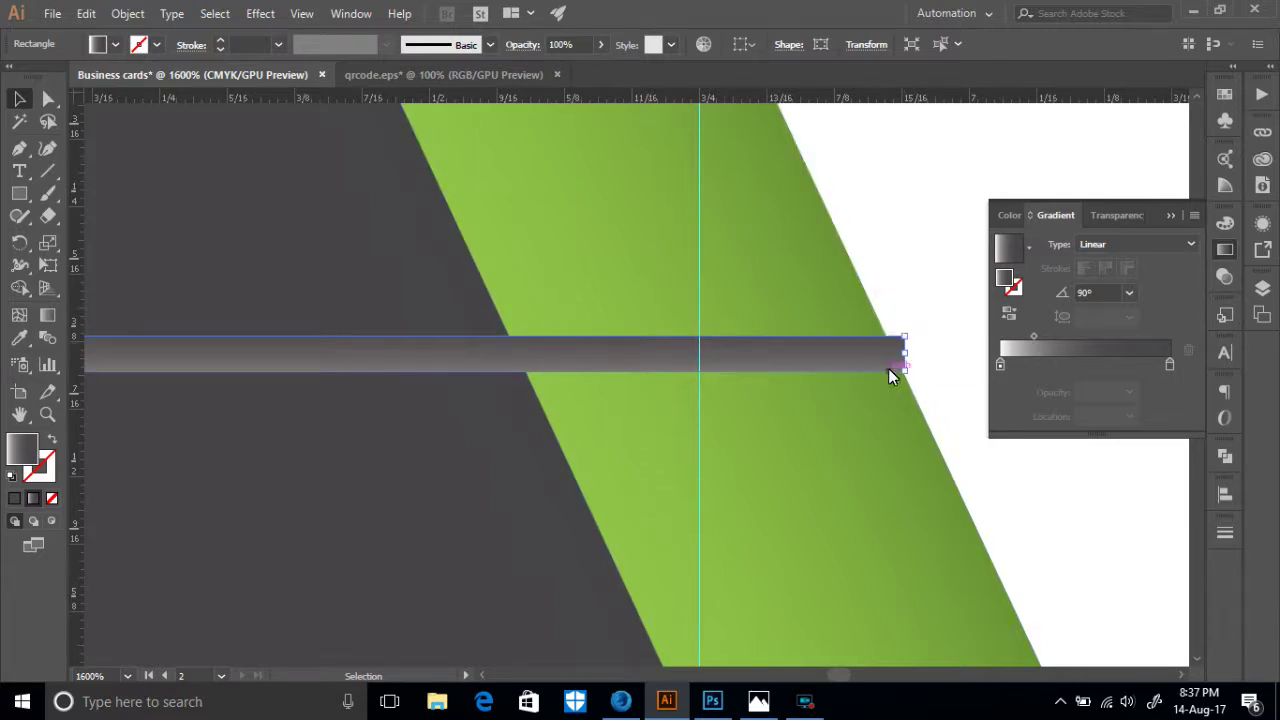
scroll(892, 390, "up", 2)
left_click(903, 418)
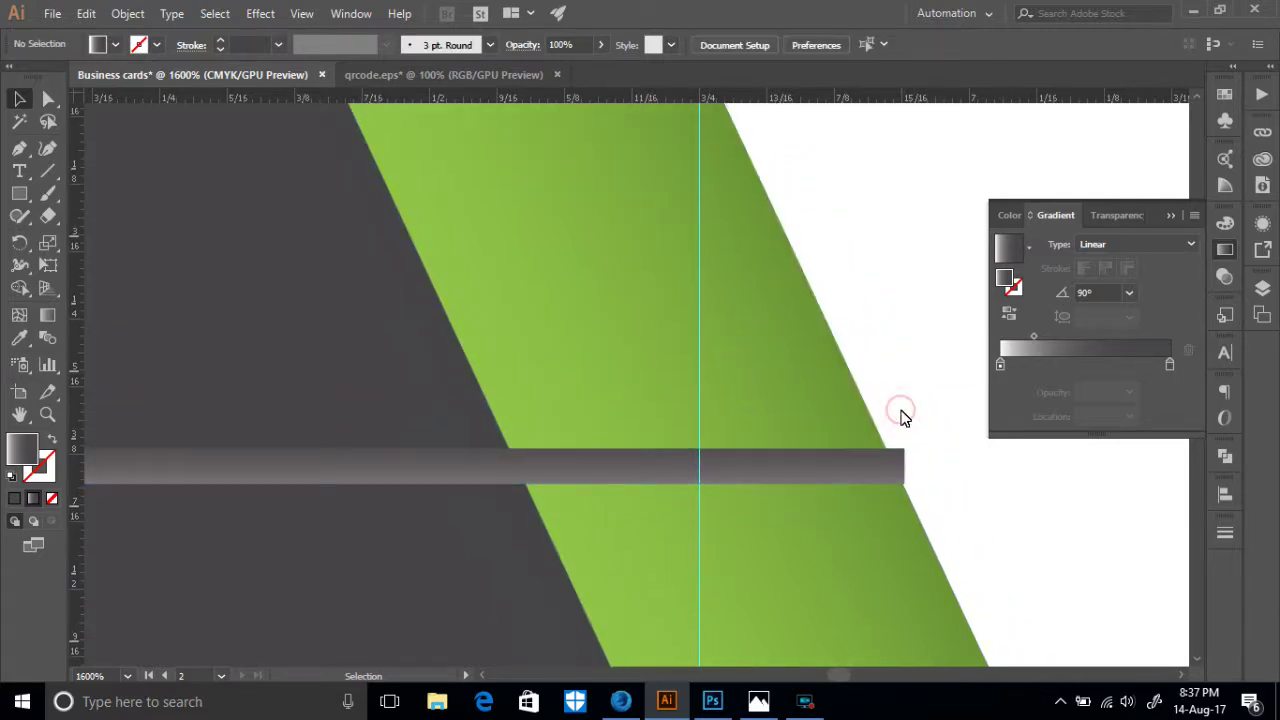
key("ctrl+minus")
key("ctrl+minus")
key("ctrl+minus")
key("ctrl+minus")
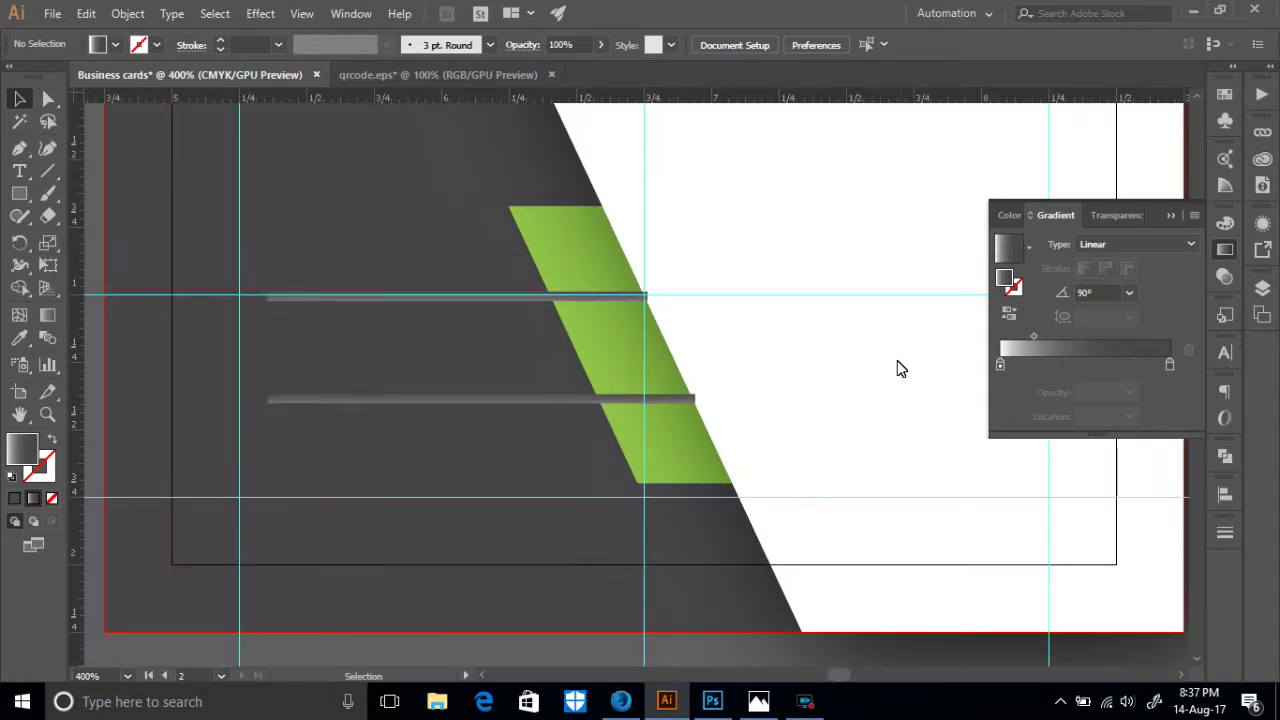
scroll(903, 418, "up", 3)
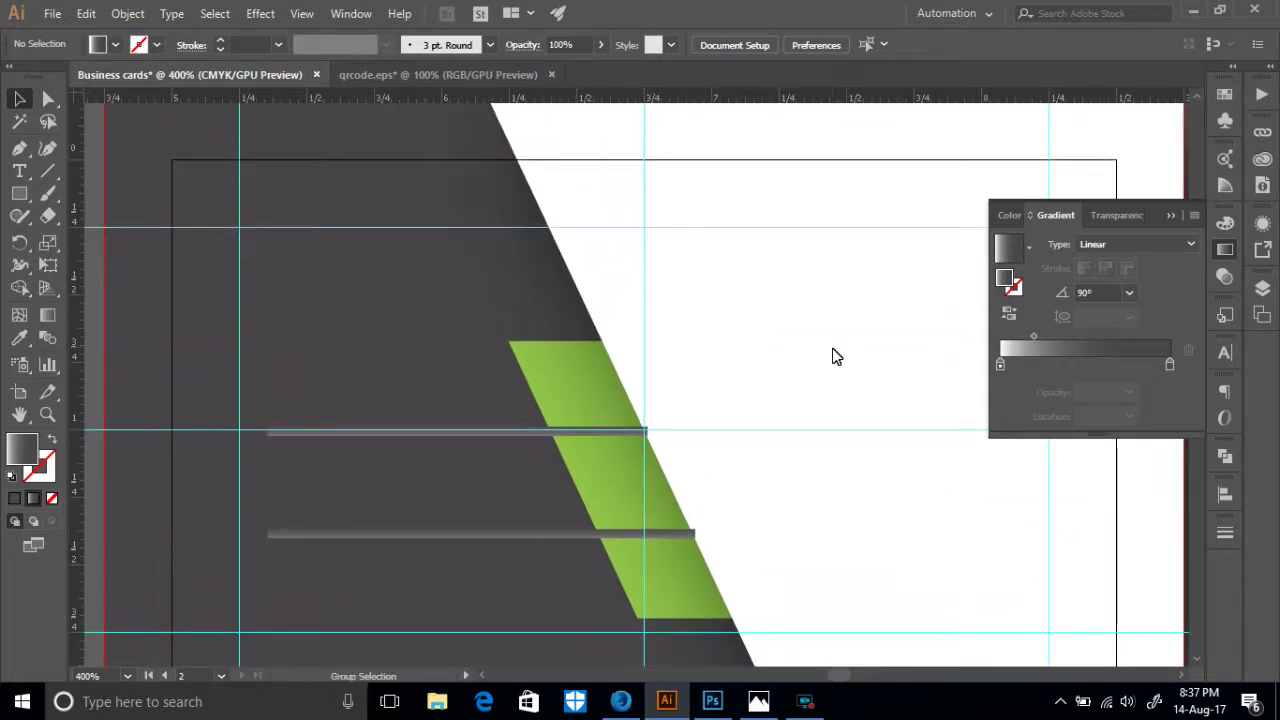
left_click(836, 357)
scroll(793, 413, "down", 3)
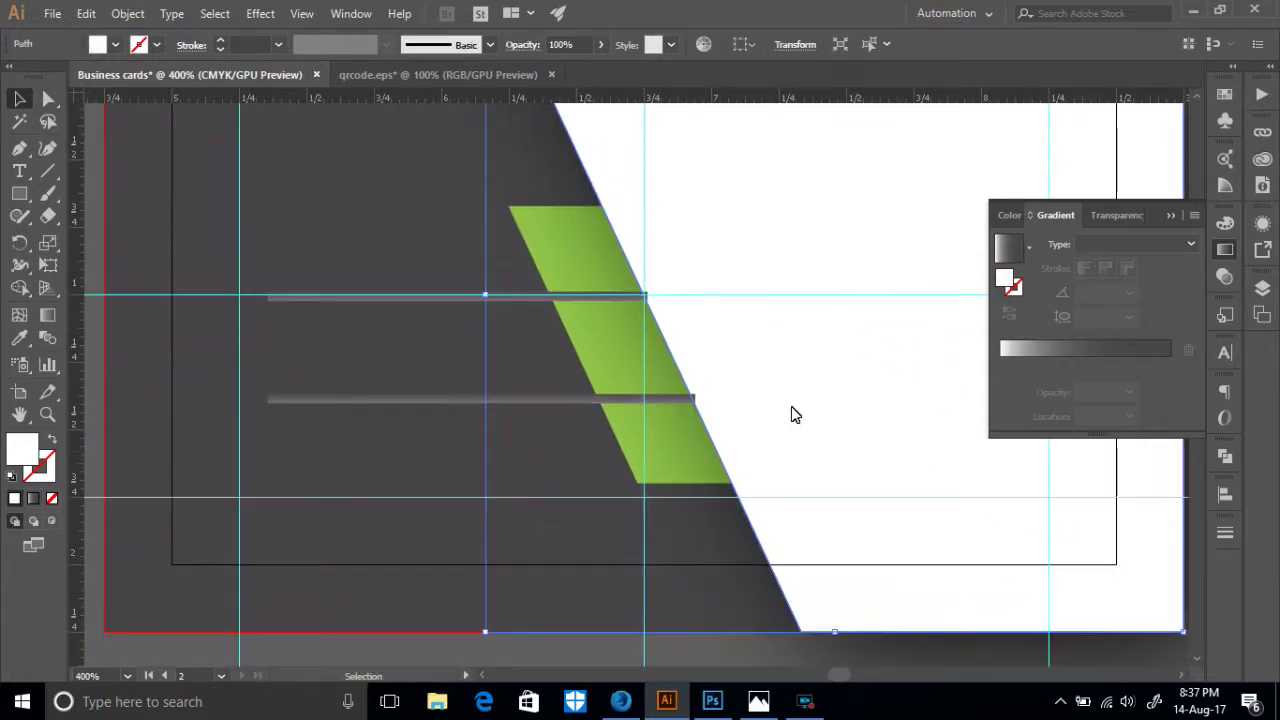
- Bring the white slanted panel to the front, above the grey bars
right_click(860, 463)
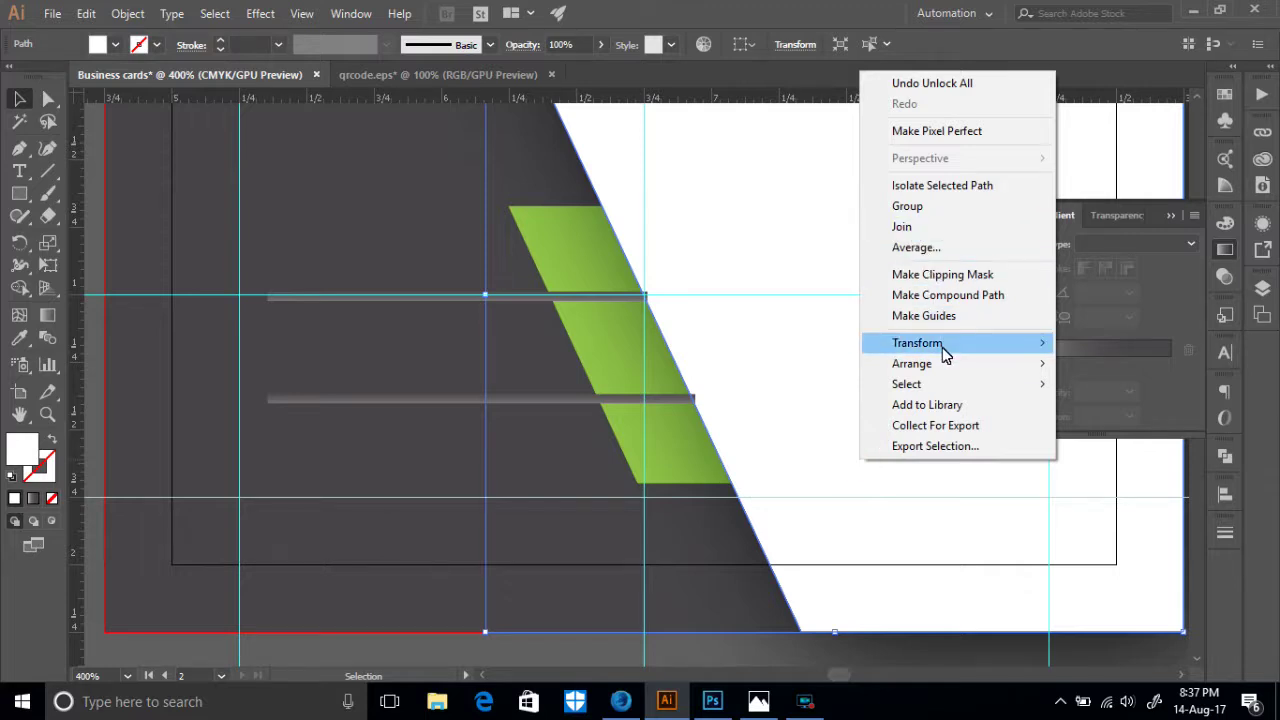
mouse_move(944, 358)
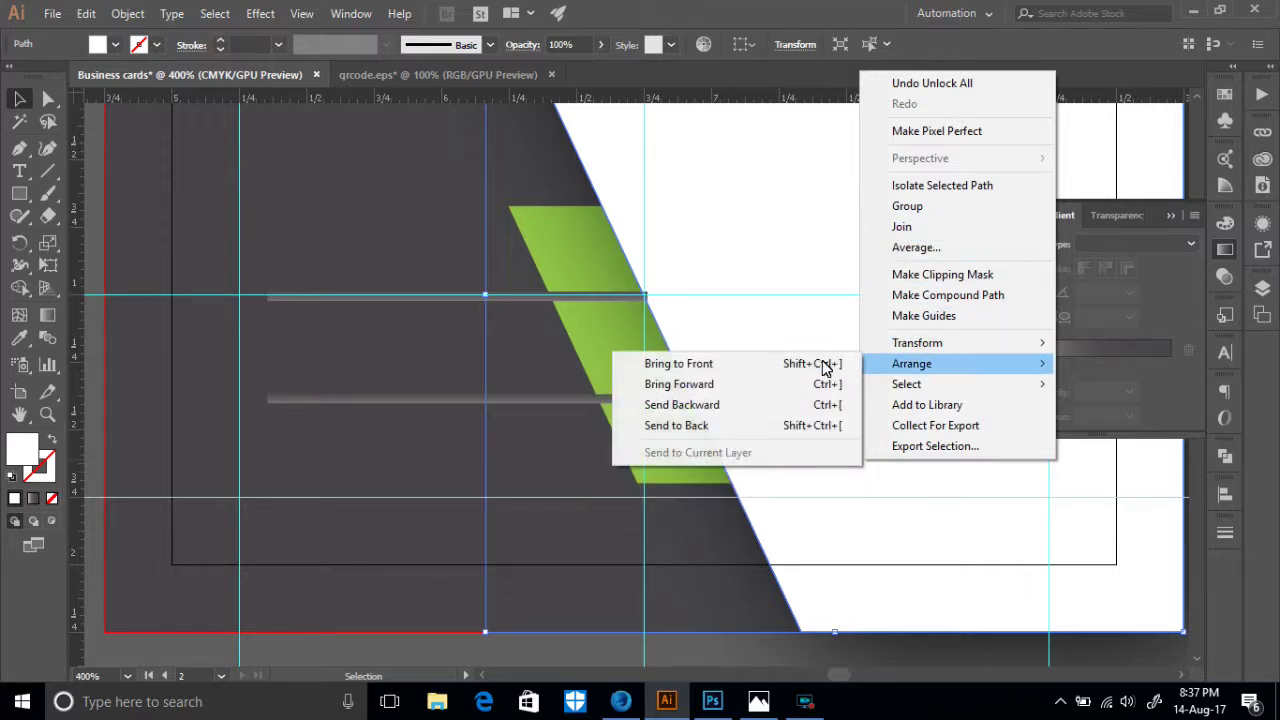
left_click(728, 360)
scroll(801, 528, "down", 2)
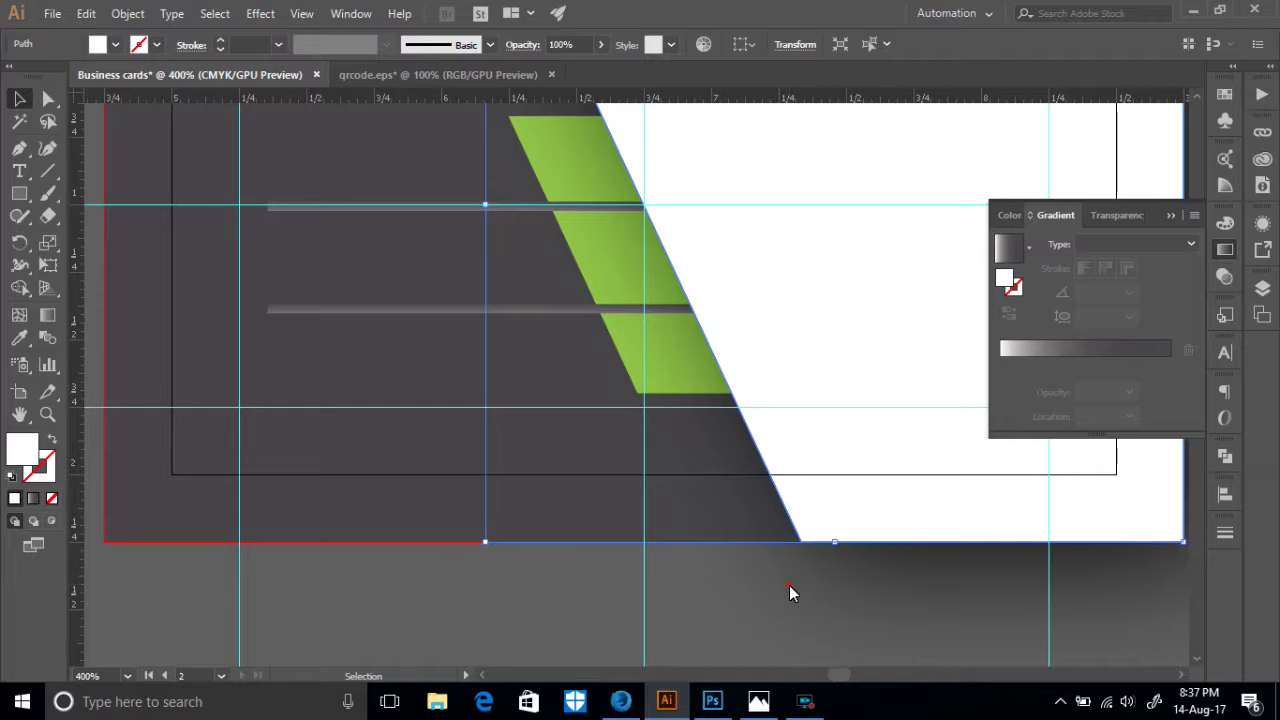
scroll(789, 593, "up", 3)
- Make both grey bars thinner by dragging their top edges down
left_click(391, 344)
key("a")
key("ctrl+minus")
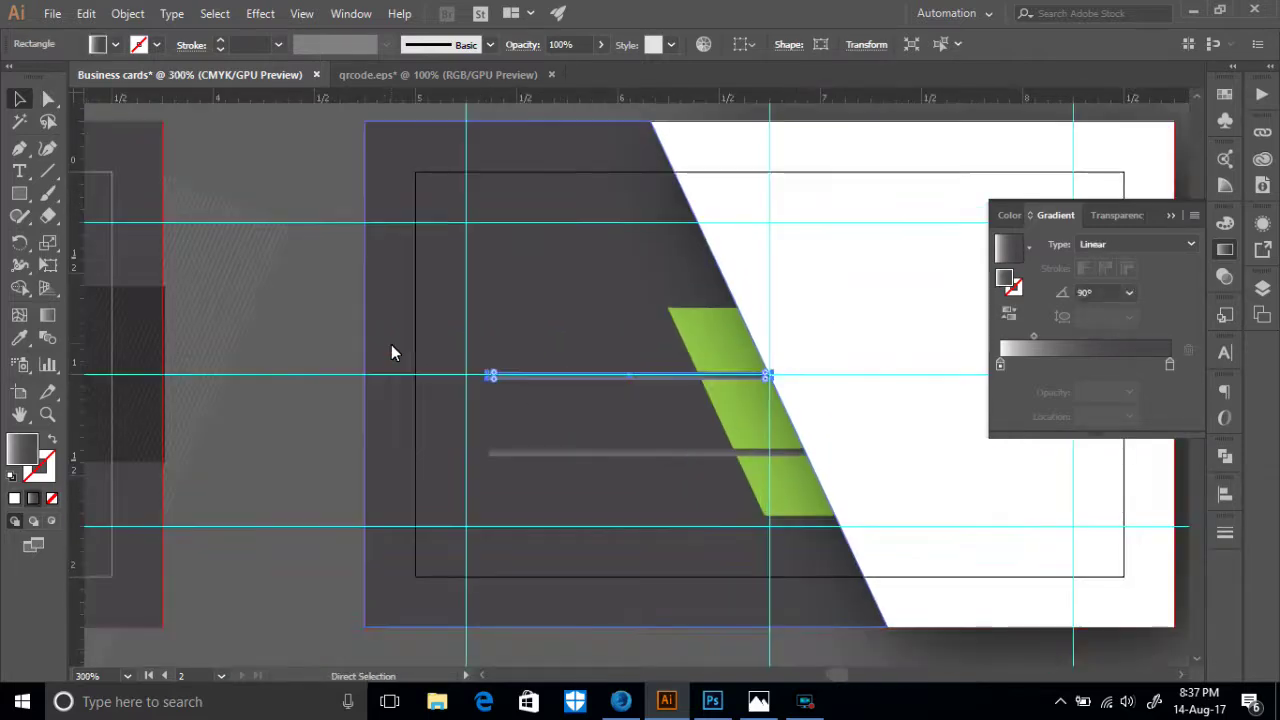
key("ctrl+alt+0")
key("ctrl+plus")
key("ctrl+plus")
key("ctrl+plus")
key("ctrl+plus")
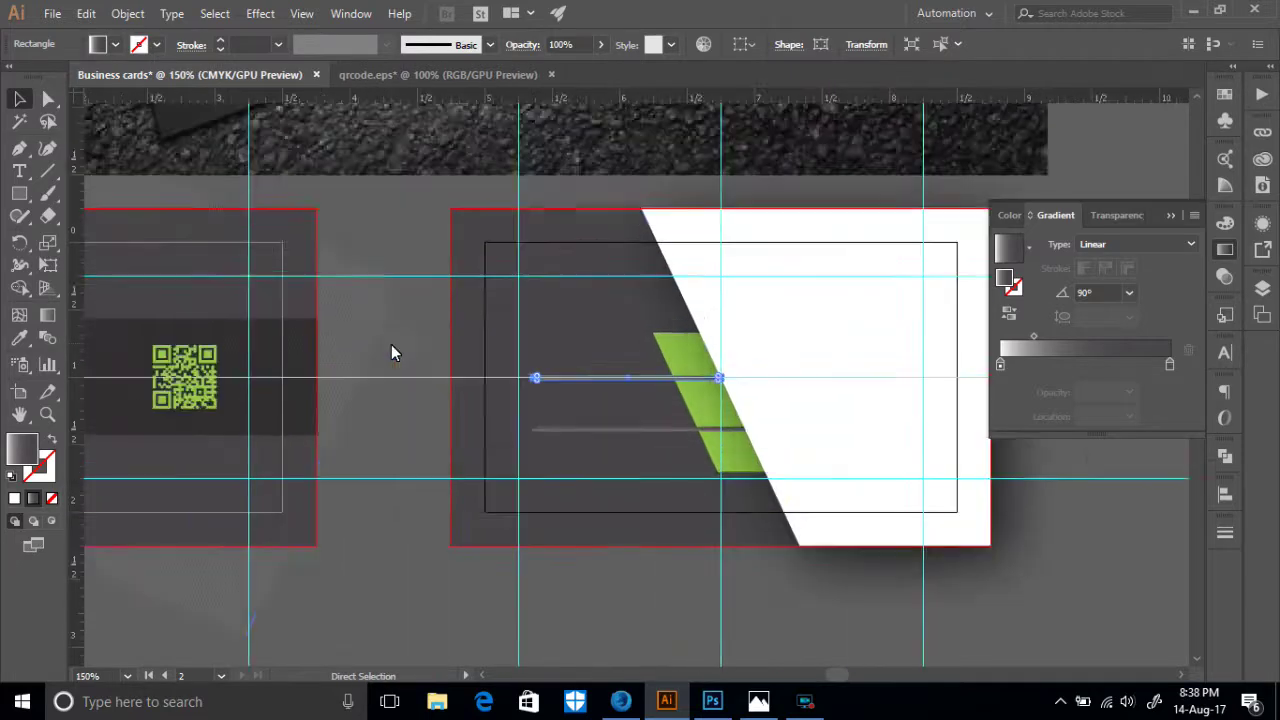
key("ctrl+plus")
key("ctrl+plus")
key("ctrl+plus")
key("ctrl+plus")
key("ctrl+plus")
key("ctrl+plus")
key("ctrl+plus")
key("v")
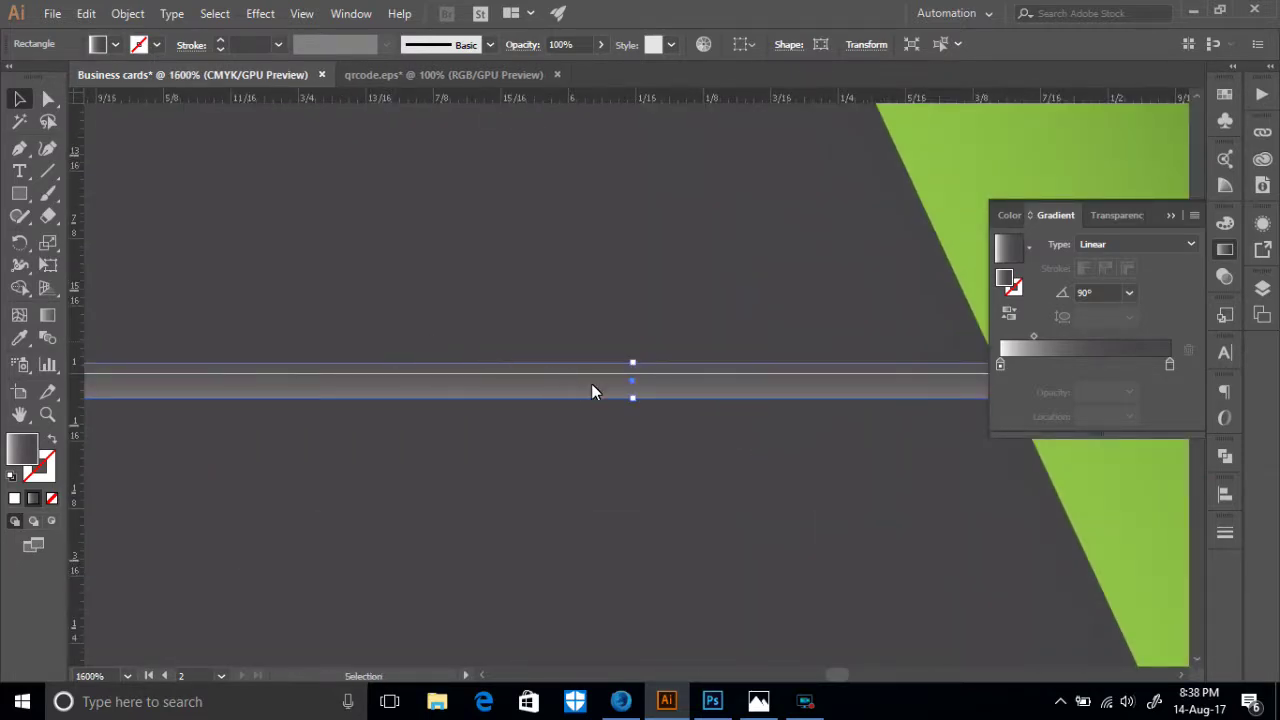
left_click_drag(633, 363, 633, 376)
scroll(632, 425, "down", 5)
left_click(641, 377)
left_click_drag(728, 370, 729, 384)
scroll(715, 435, "up", 2)
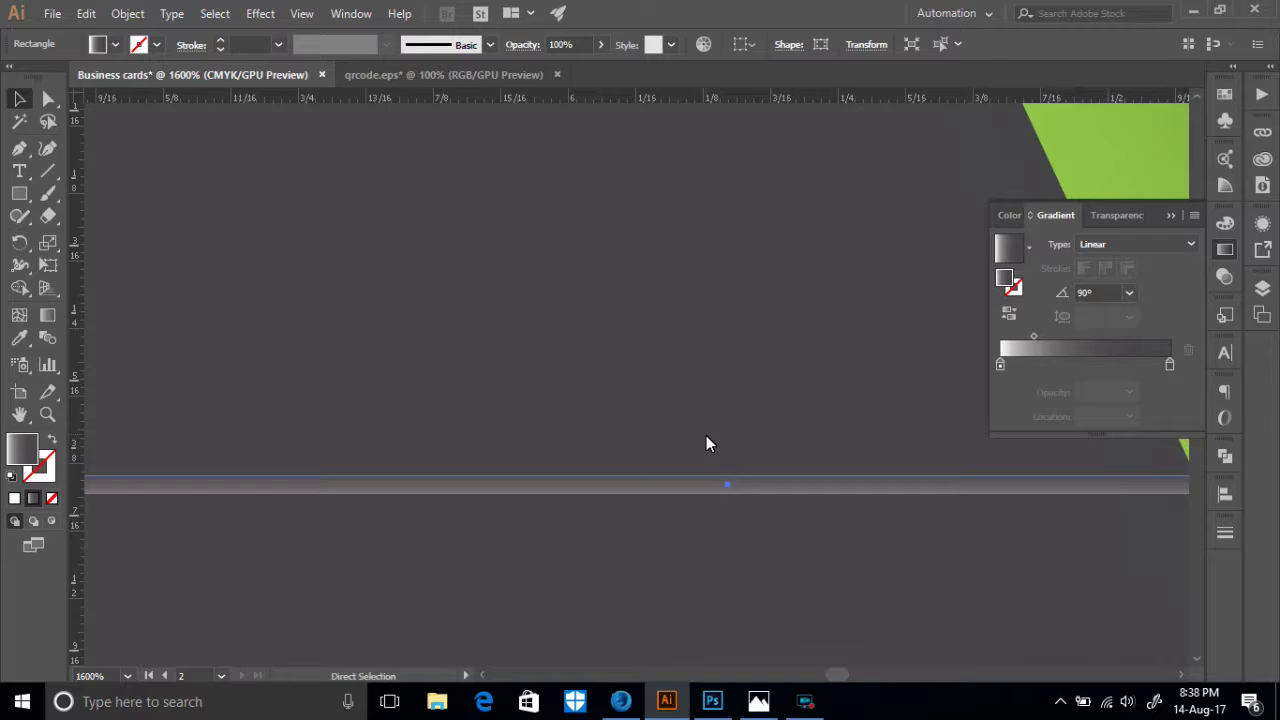
key("ctrl+minus")
key("ctrl+minus")
key("ctrl+minus")
key("ctrl+minus")
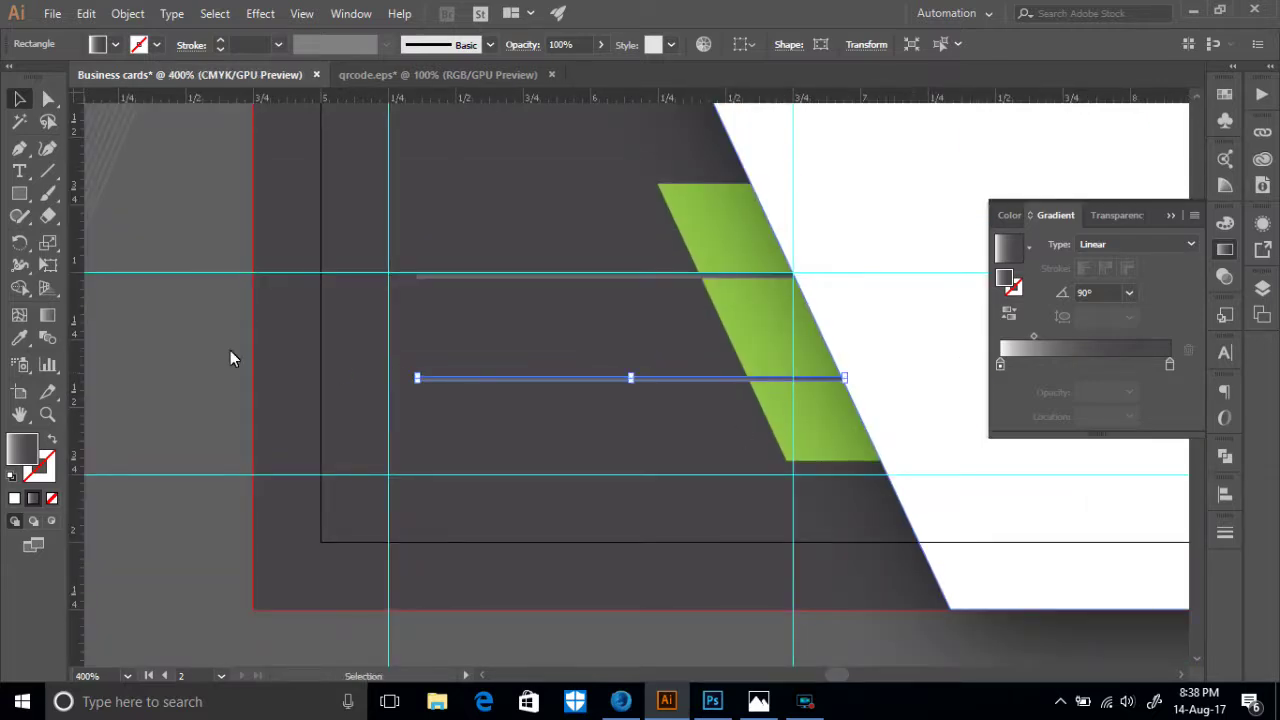
left_click(183, 386)
- Replace the upper bar with a copy of the lower bar placed 0.36 in above on the top guide
key("ctrl+z")
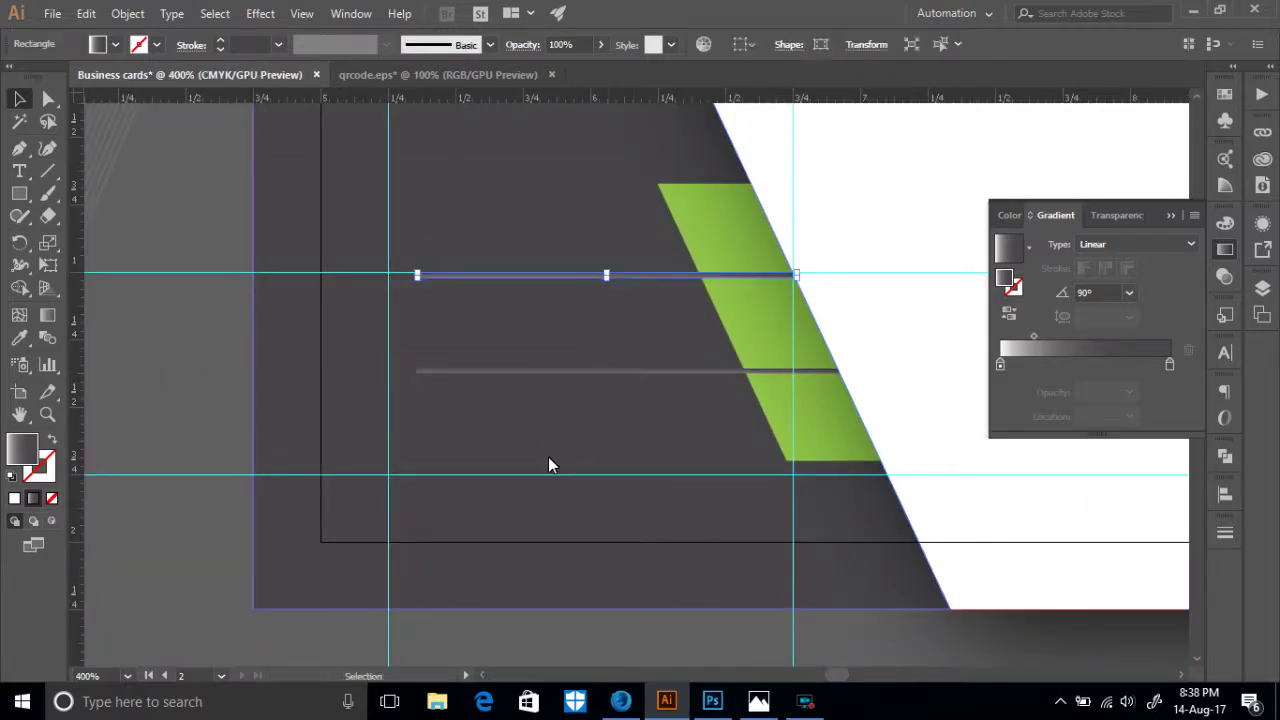
left_click(174, 414)
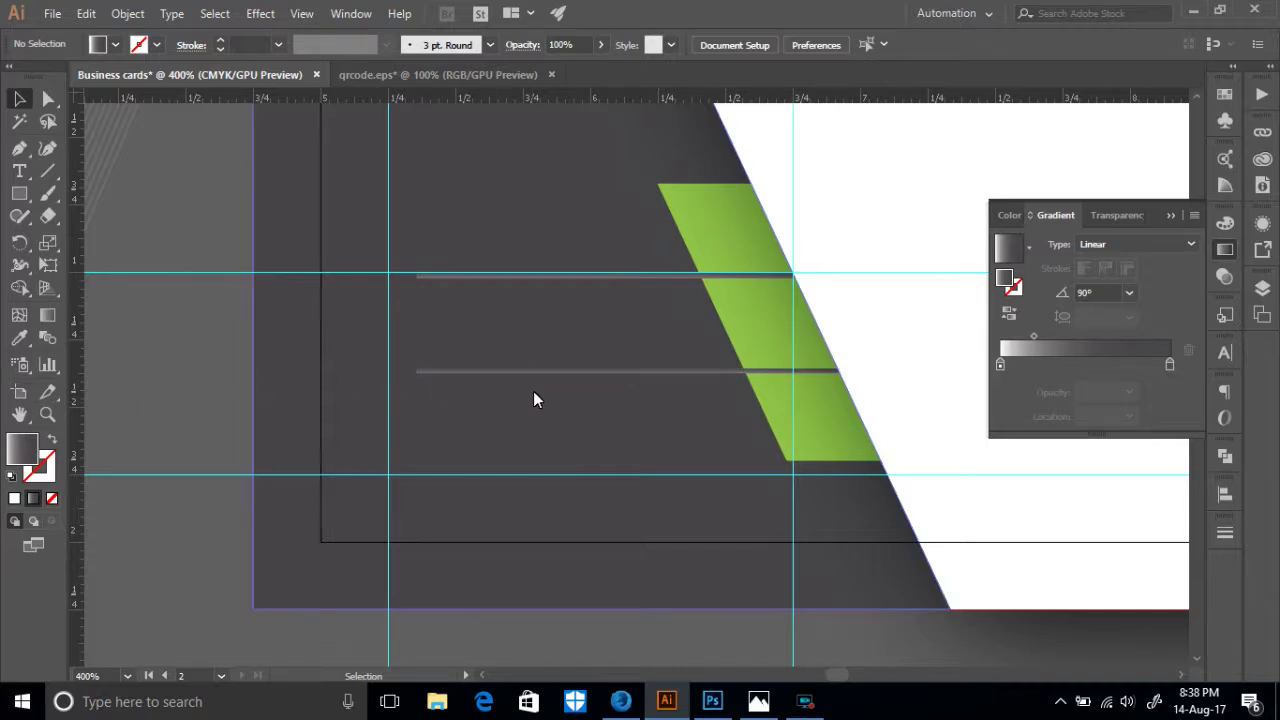
left_click(552, 275)
key("Delete")
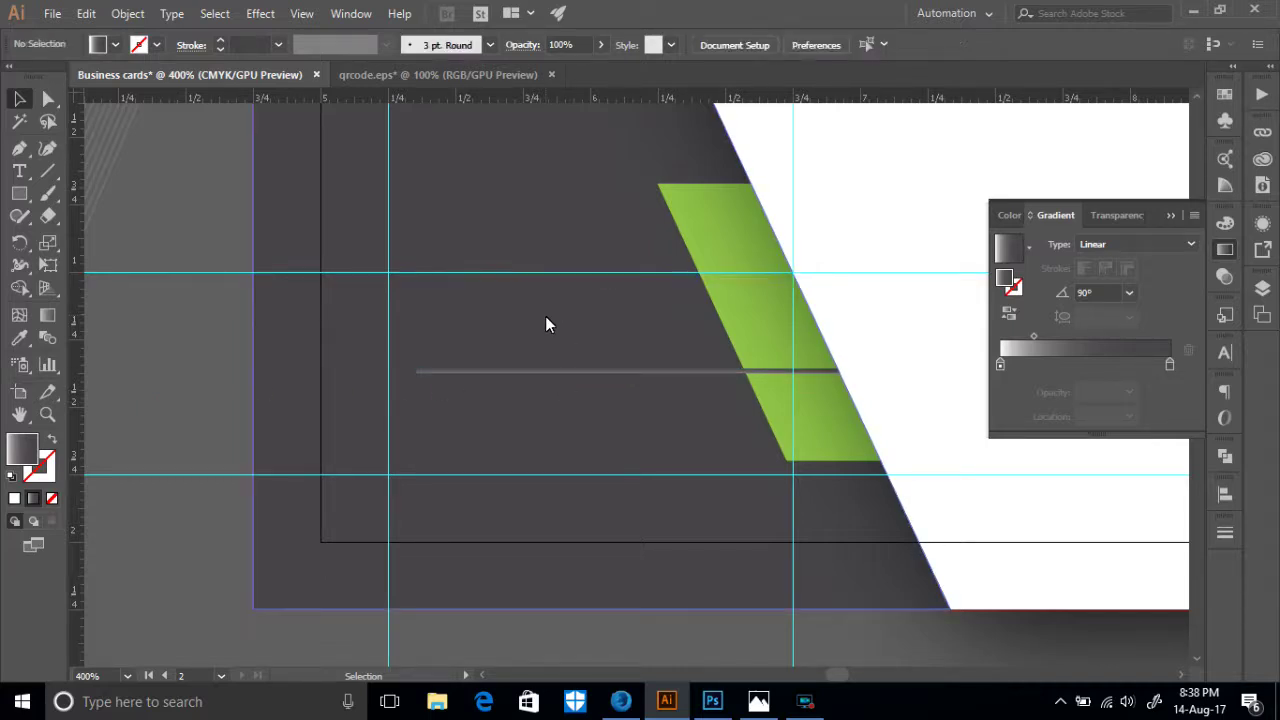
left_click_drag(570, 377, 567, 277)
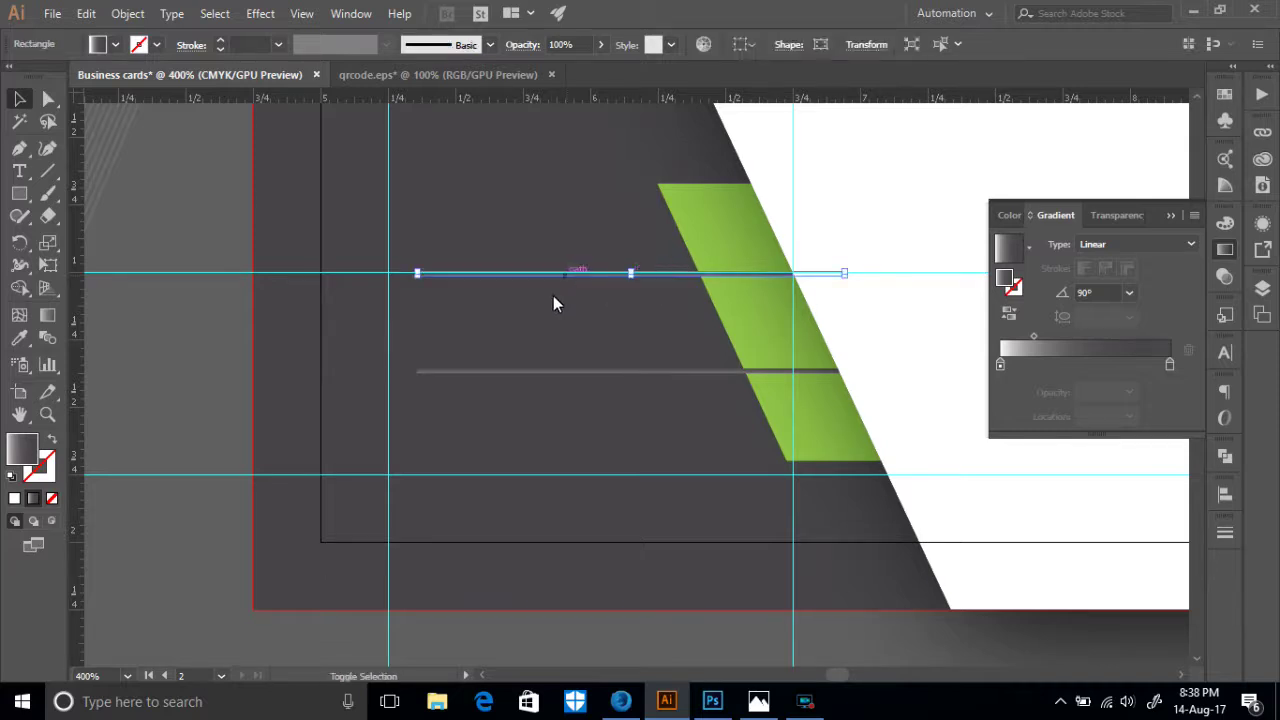
left_click(171, 350)
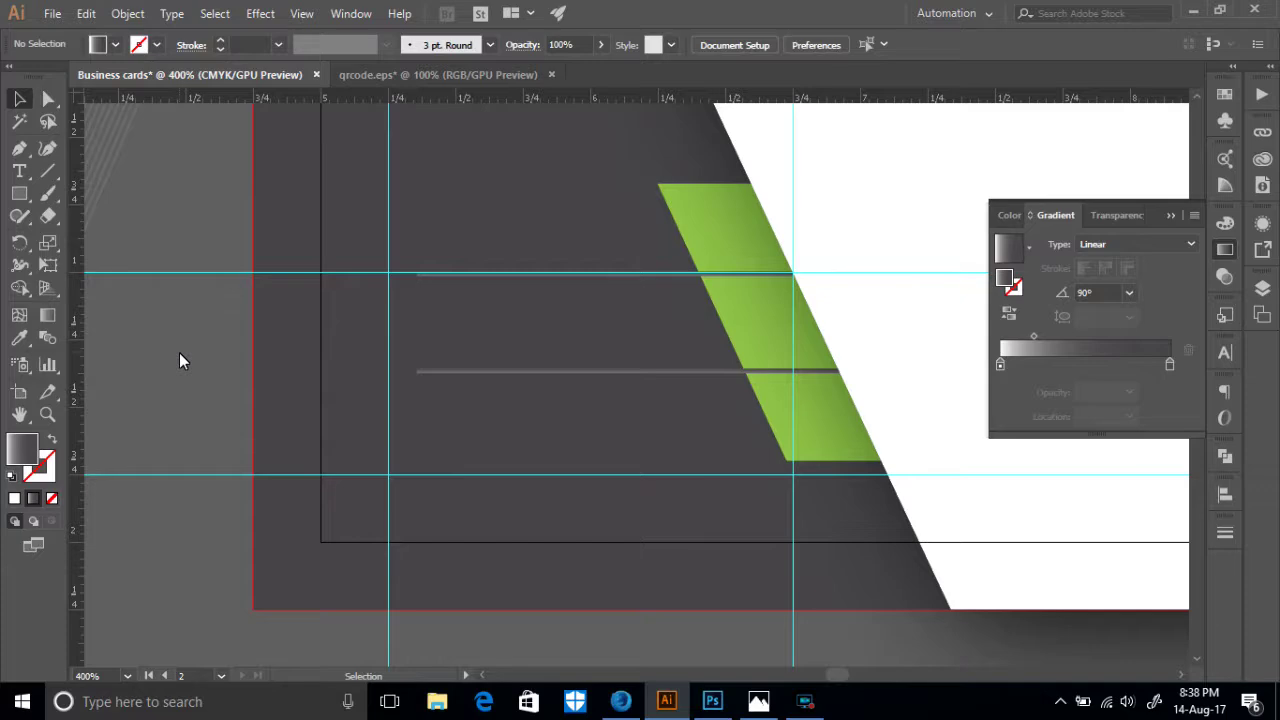
scroll(180, 354, "down", 3)
scroll(182, 353, "up", 15)
scroll(182, 351, "up", 7)
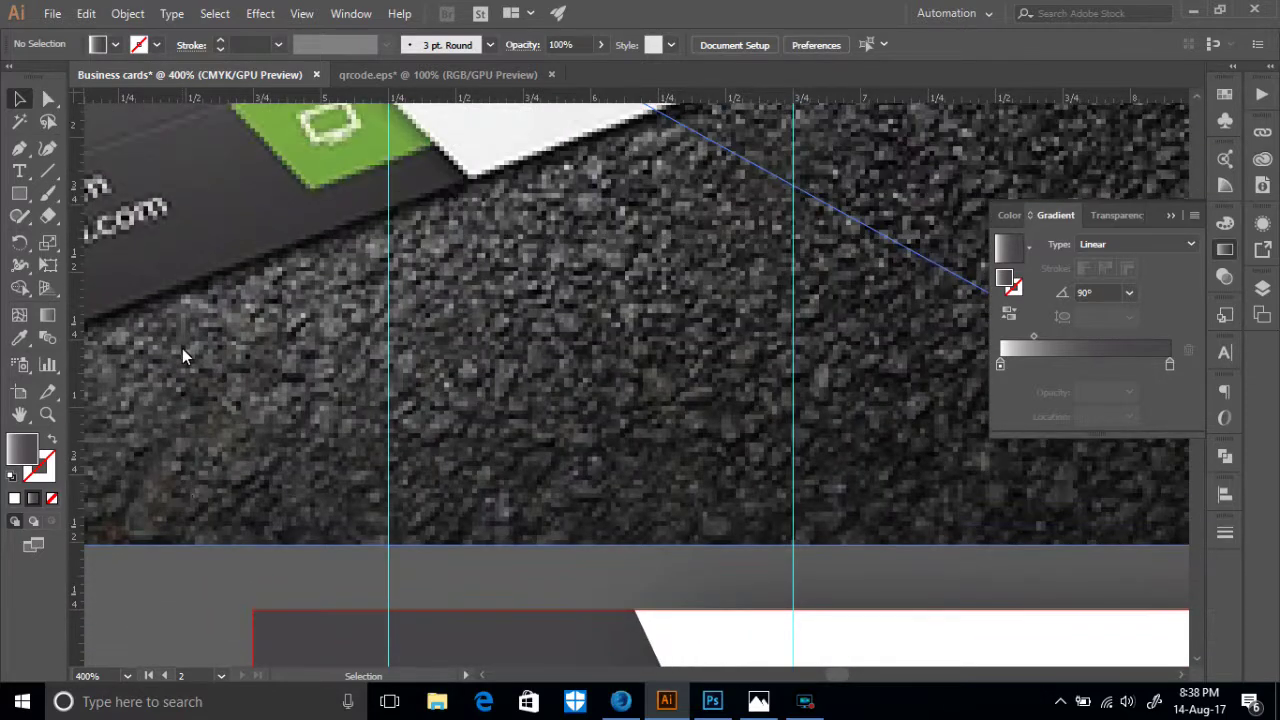
scroll(185, 353, "down", 20)
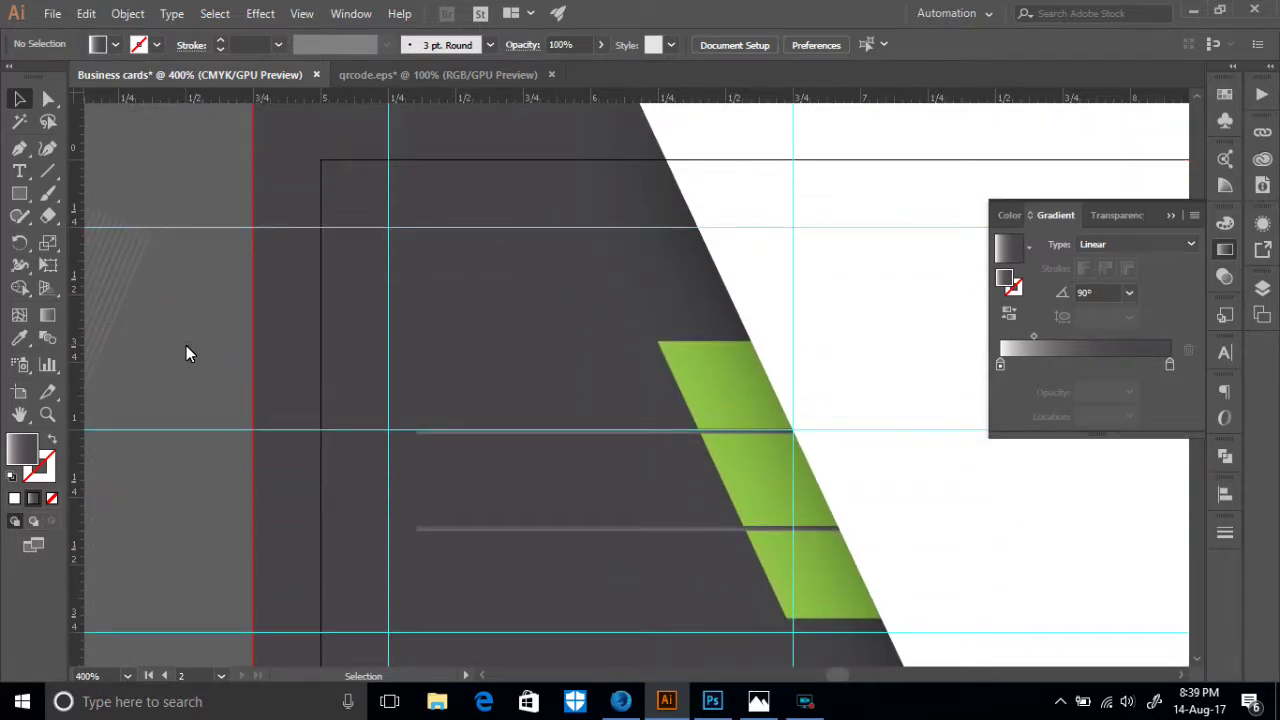
scroll(362, 321, "down", 3)
key("ctrl+minus")
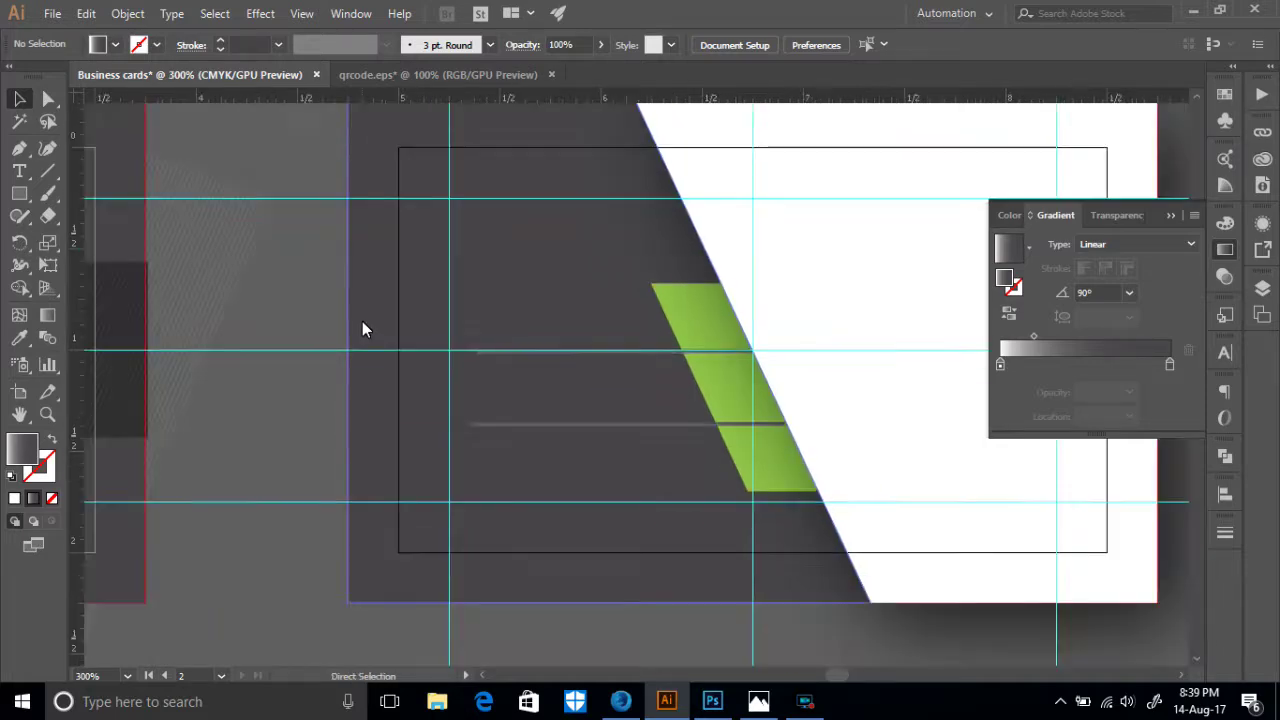
key("ctrl+minus")
key("ctrl+minus")
scroll(413, 298, "up", 5)
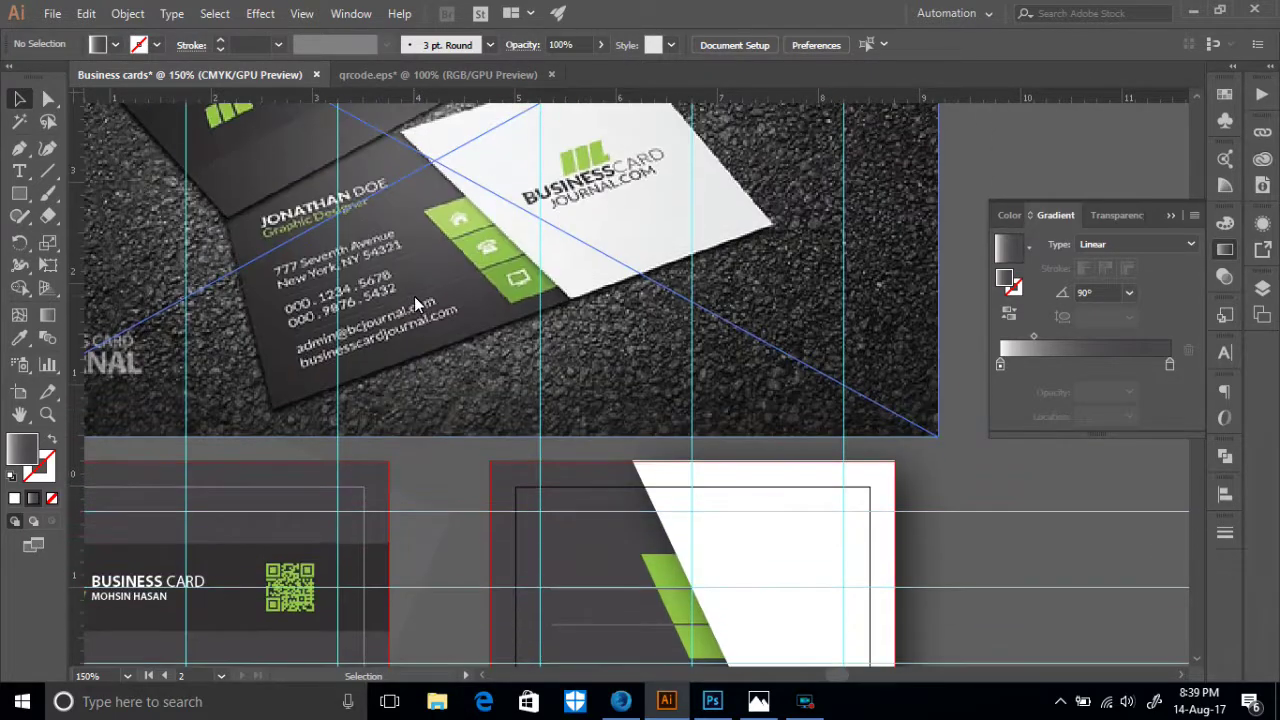
scroll(424, 295, "up", 2)
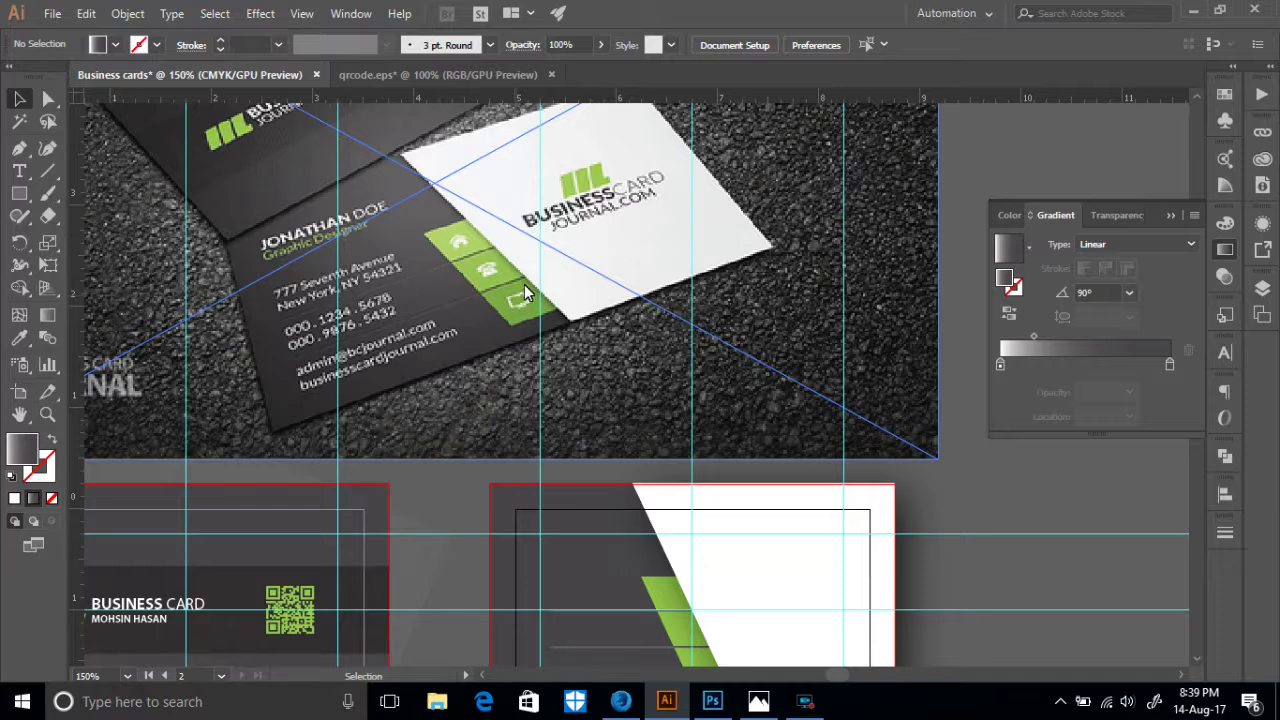
- Move the copied BUSINESS CARD logo group onto the right card's white panel
scroll(364, 318, "down", 5)
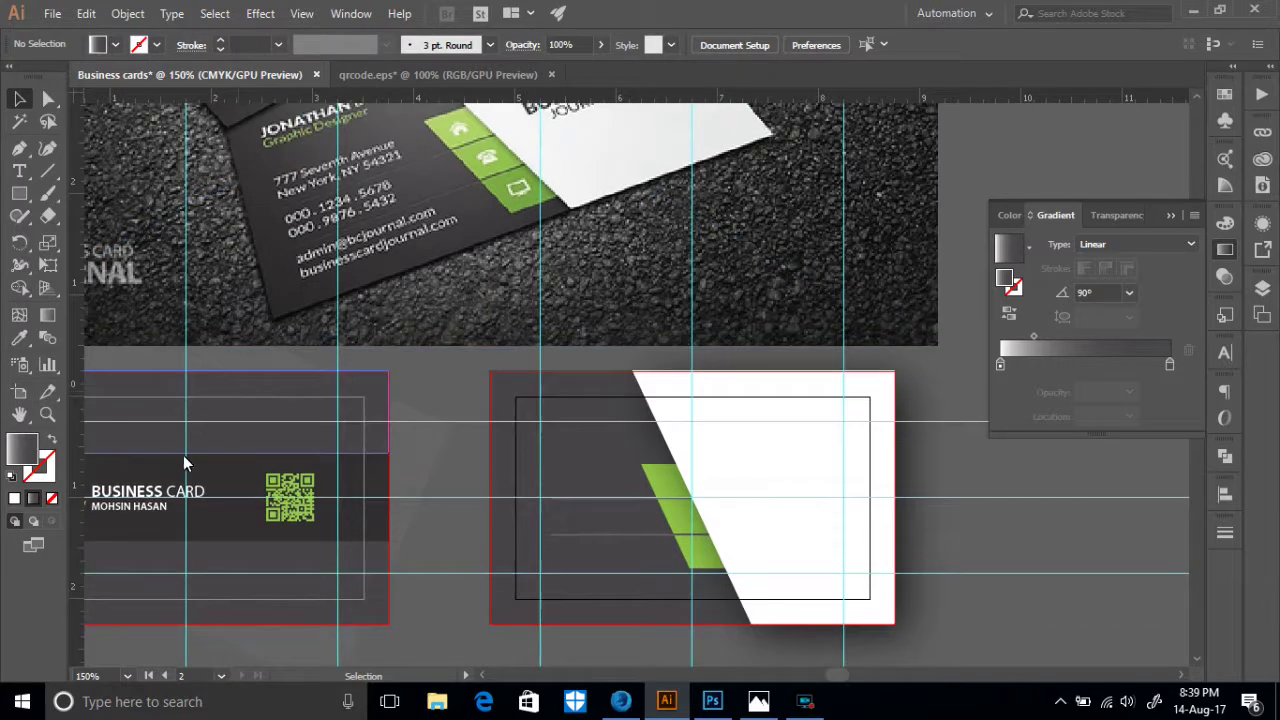
left_click_drag(250, 432, 421, 406)
left_click(346, 466)
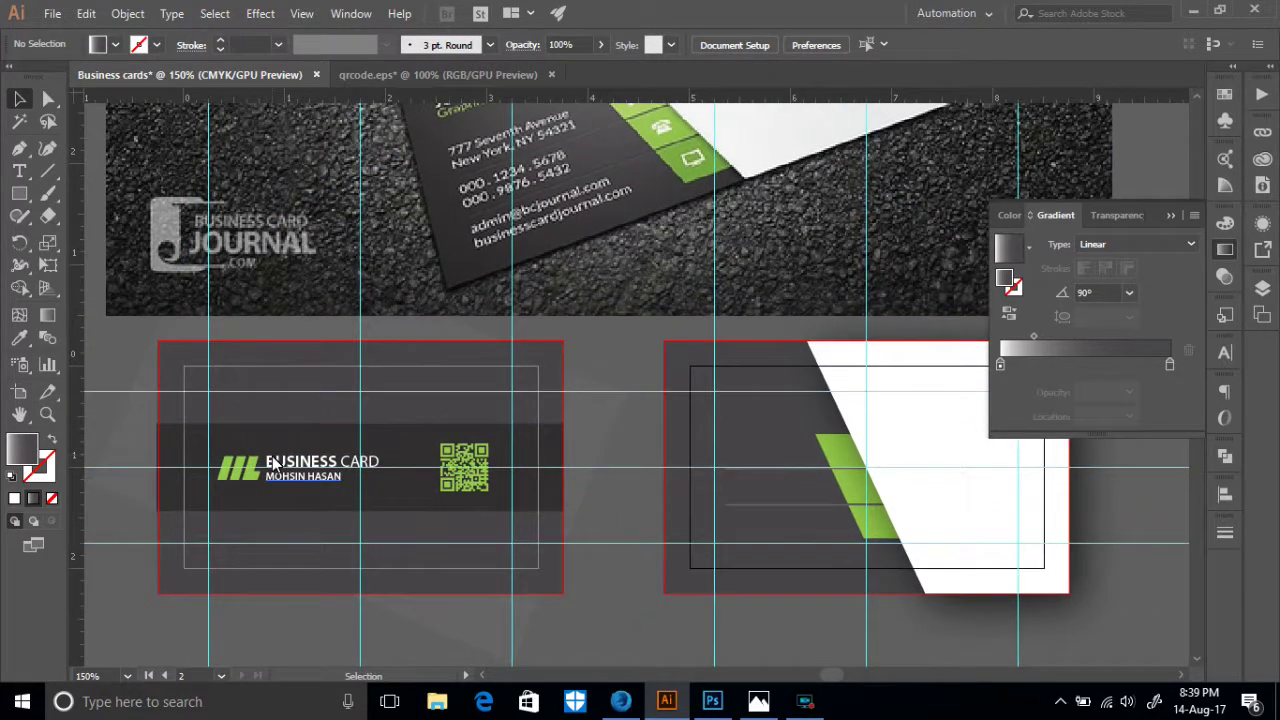
left_click_drag(346, 466, 936, 465)
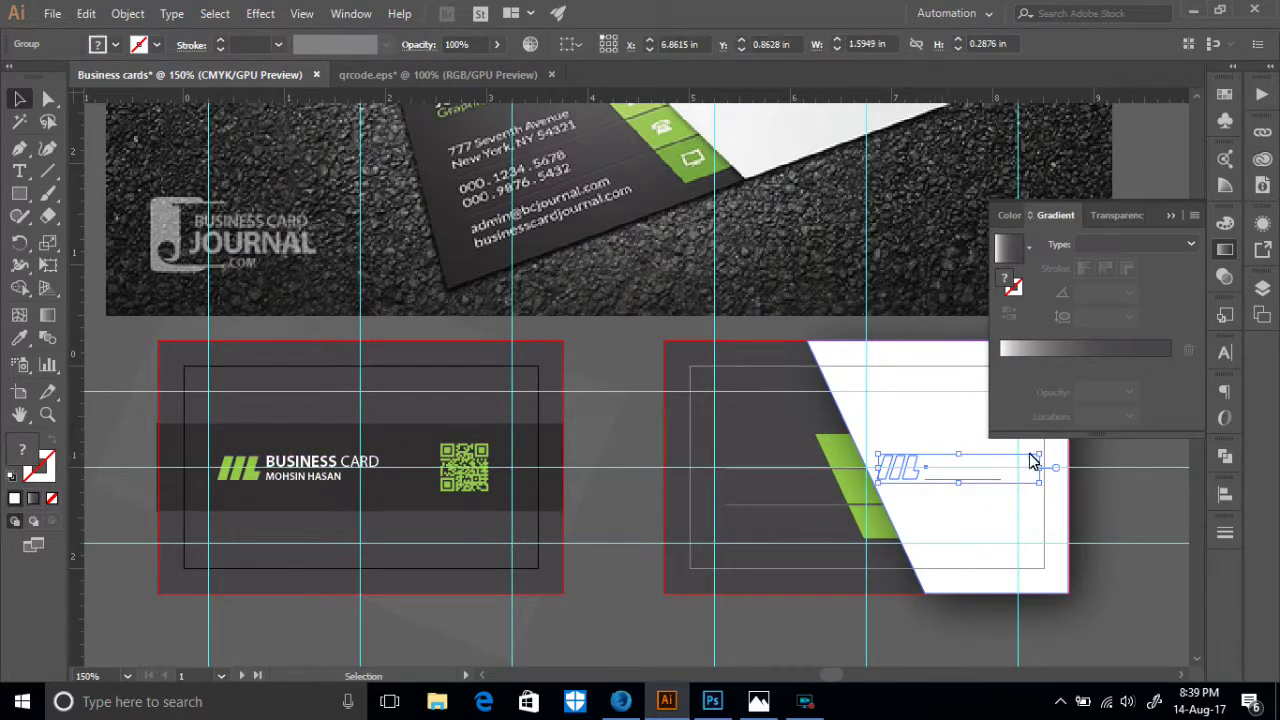
- Bring the logo group in front of the white slanted panel with Arrange > Bring to Front
right_click(979, 459)
mouse_move(985, 366)
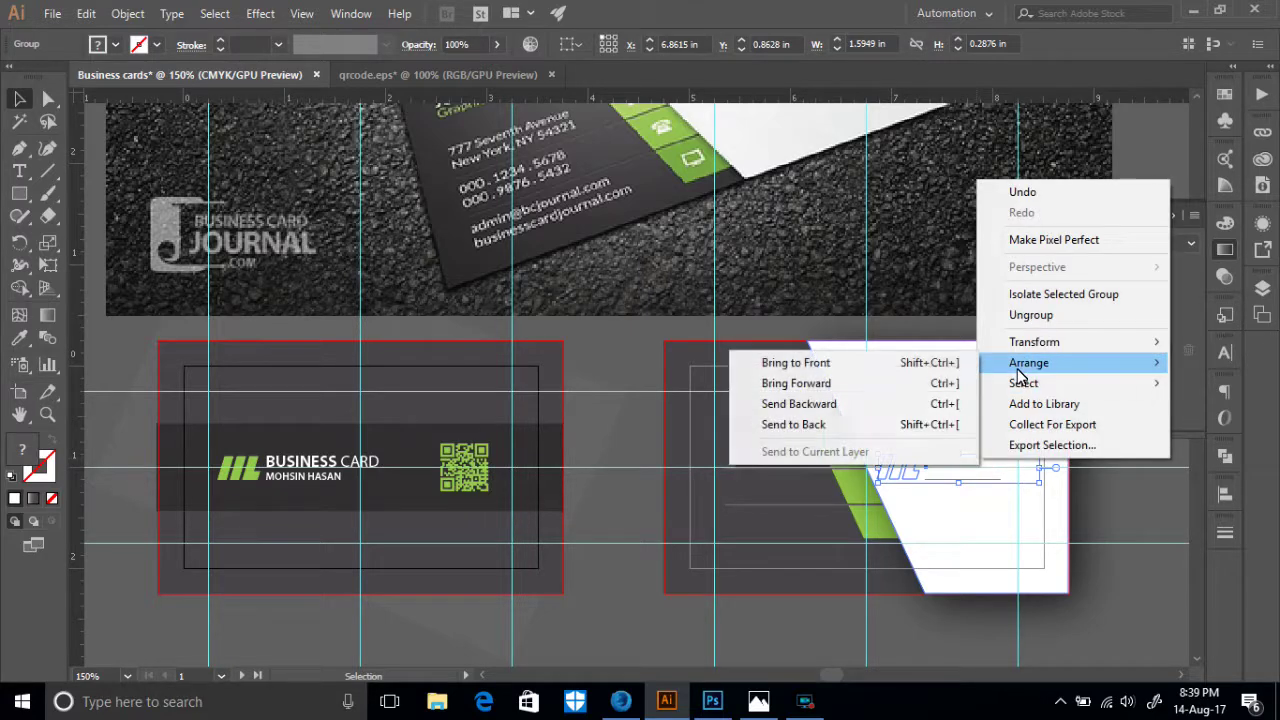
left_click(828, 365)
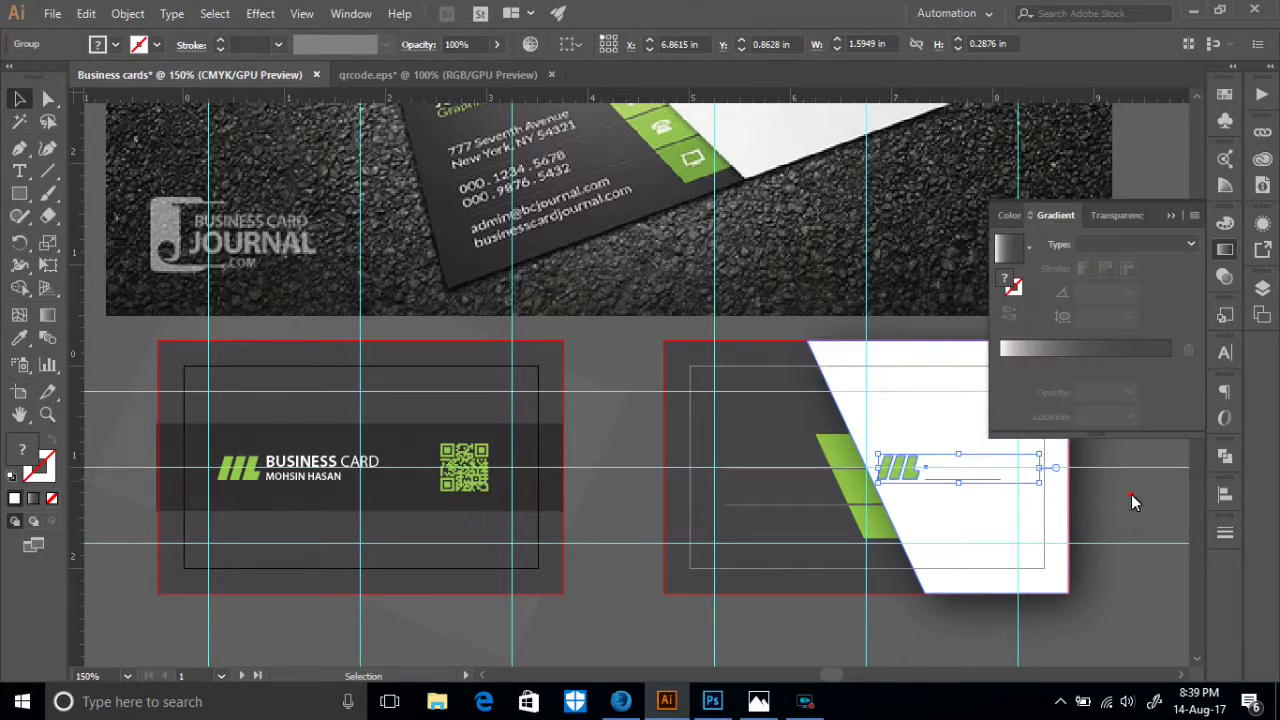
left_click(1131, 494)
left_click(990, 487)
left_click(978, 479)
right_click(978, 476)
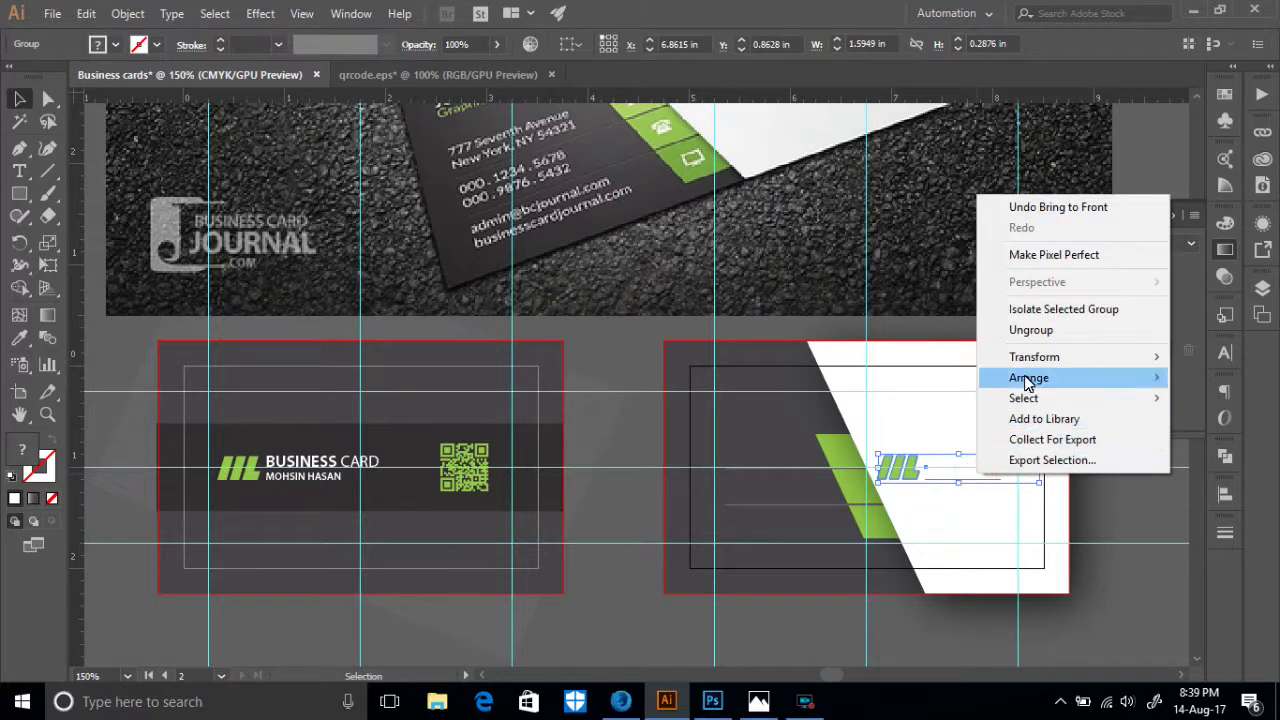
left_click(20, 172)
- Select the invisible white text beside the logo and eyedrop the left card's text style onto it
left_click(972, 480)
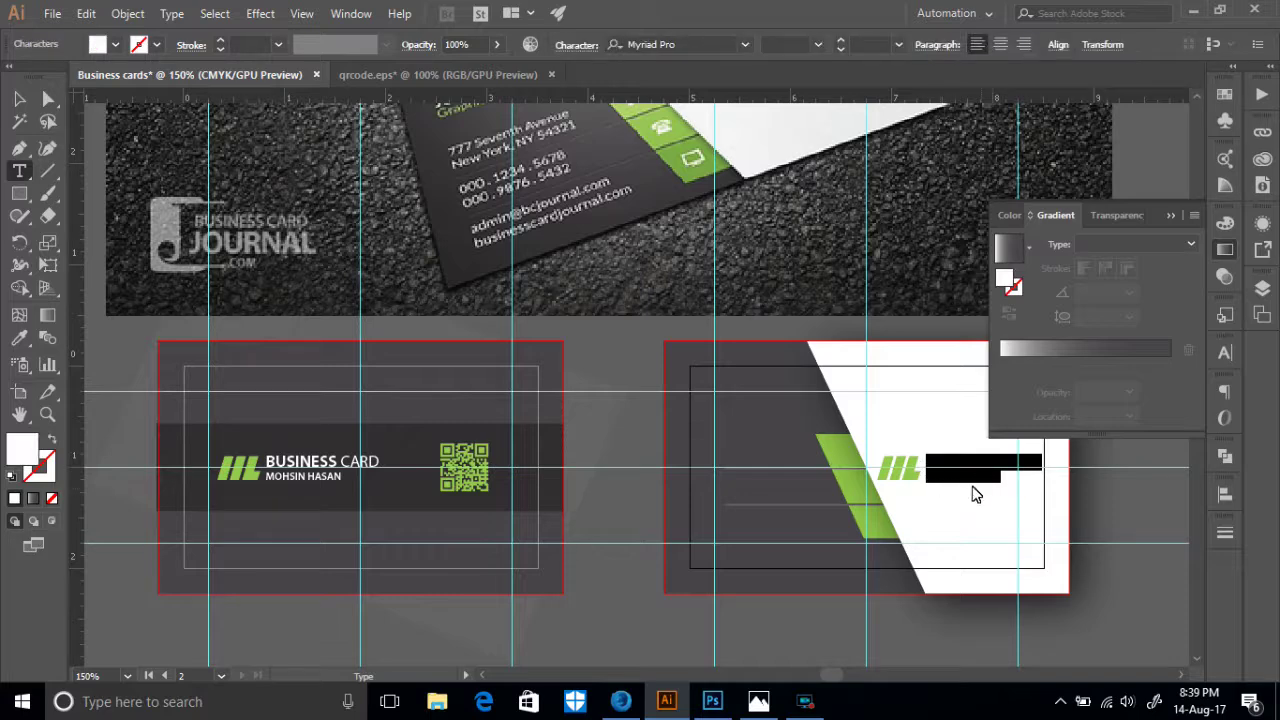
left_click(115, 45)
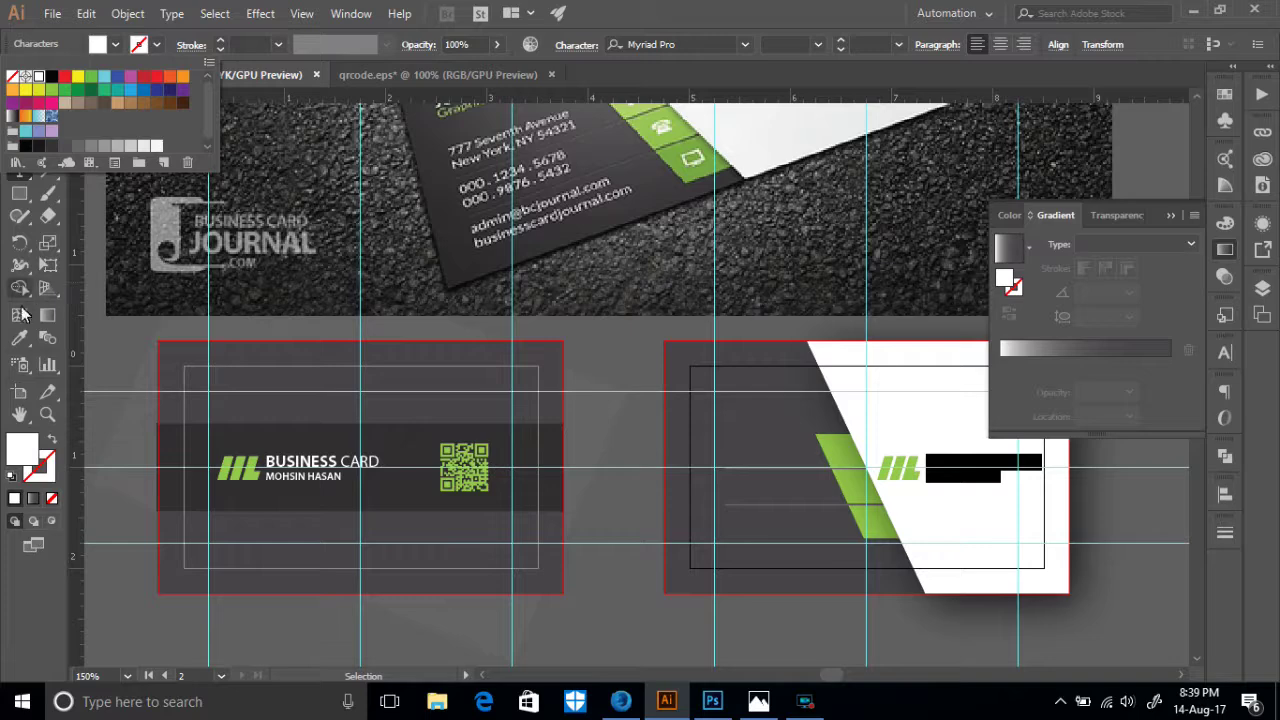
left_click(19, 338)
left_click(19, 338)
left_click(331, 374)
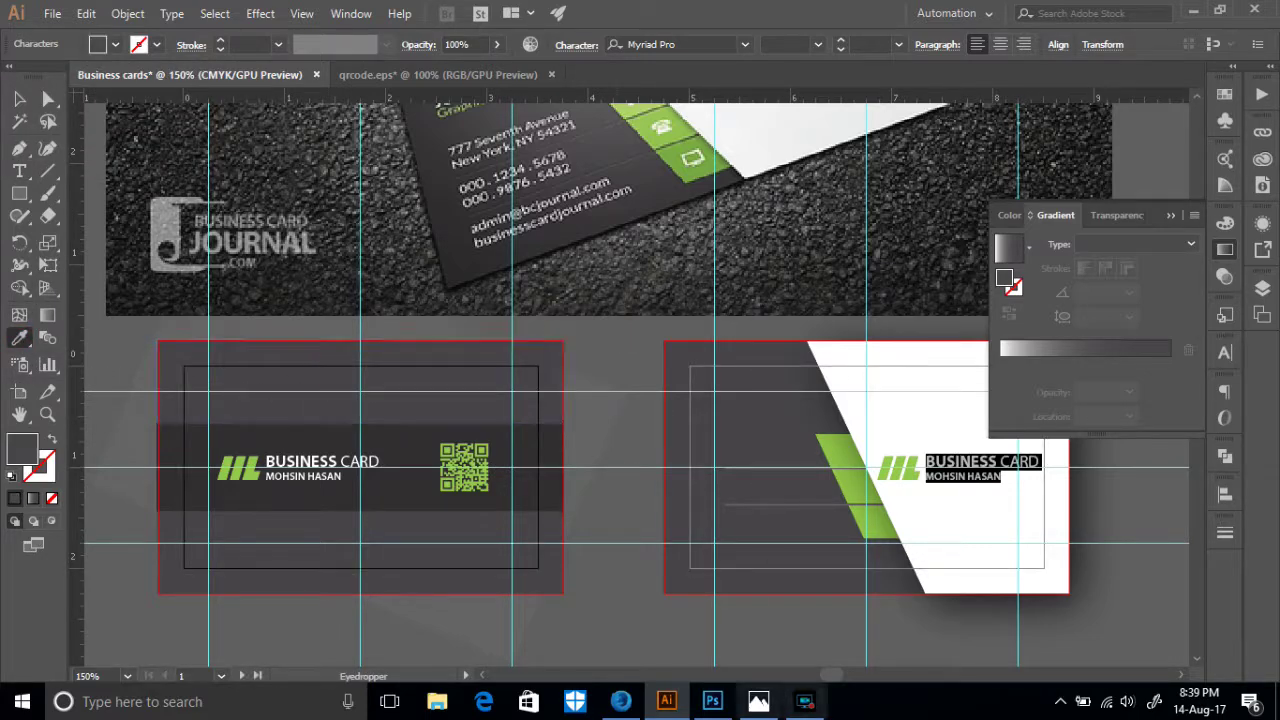
left_click(805, 701)
left_click(688, 360)
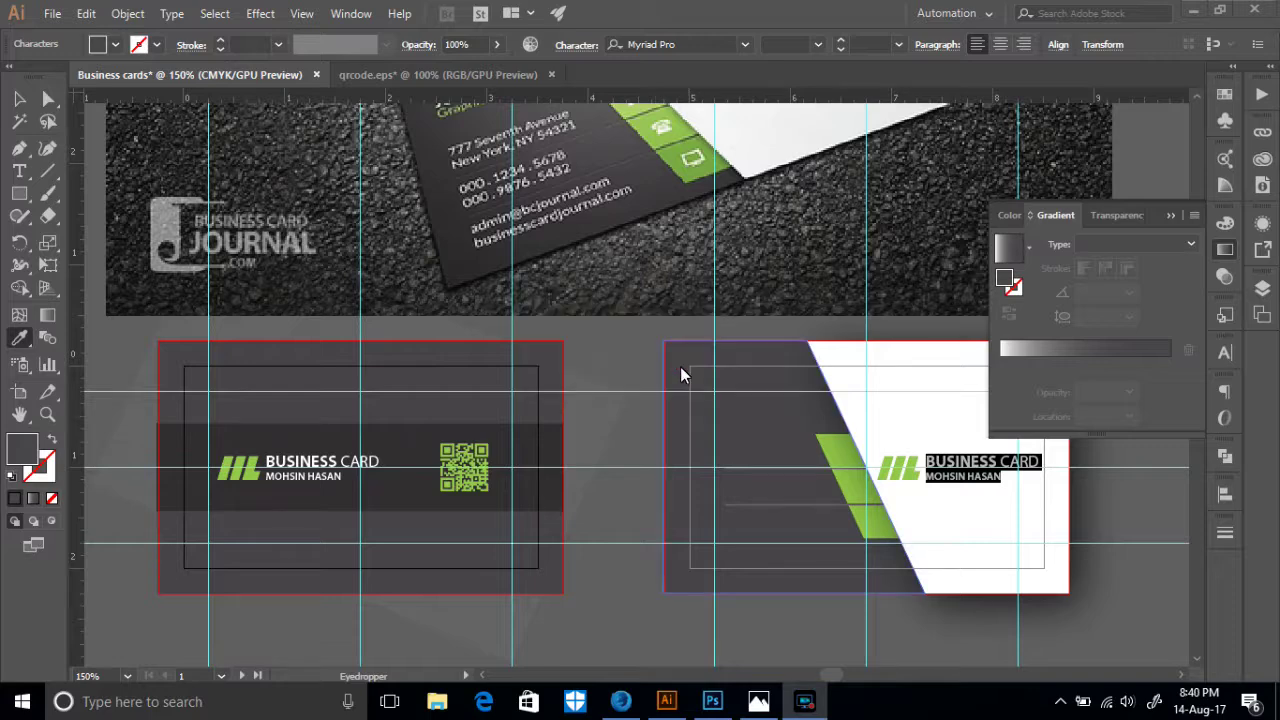
scroll(802, 452, "down", 2)
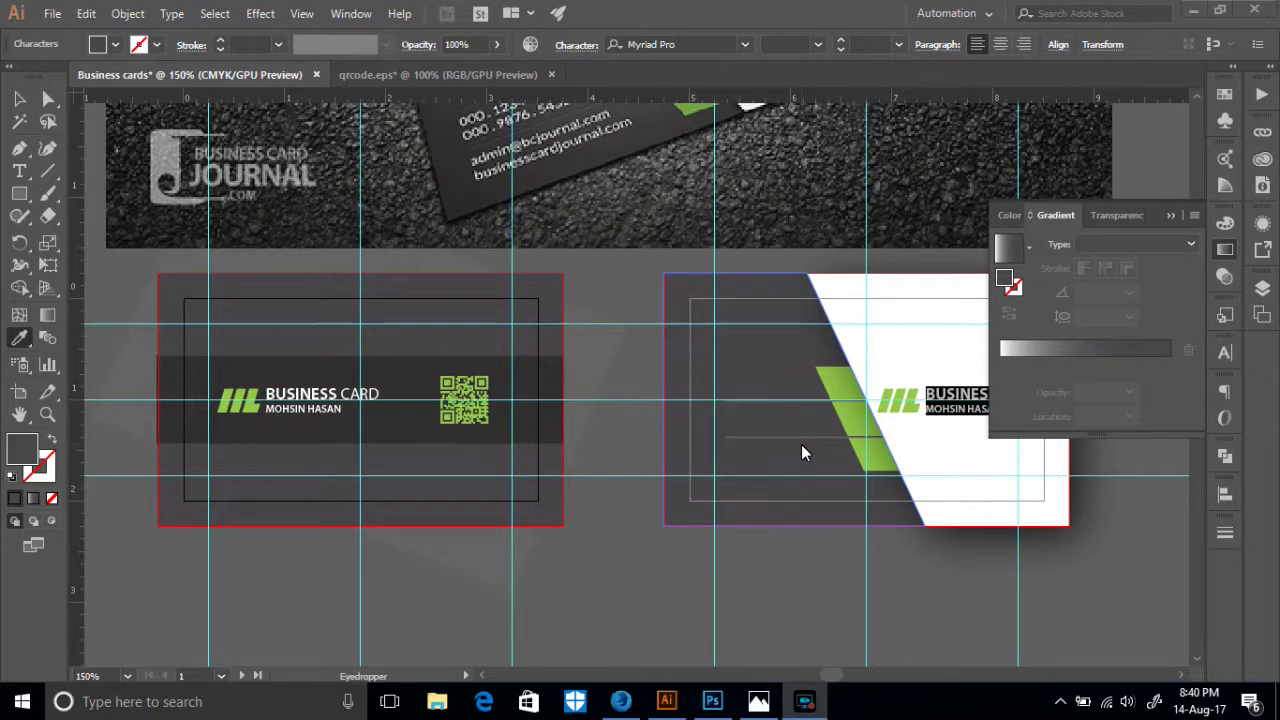
- Give the right card's name text the dark colour sampled from the mockup photo's card
left_click(19, 98)
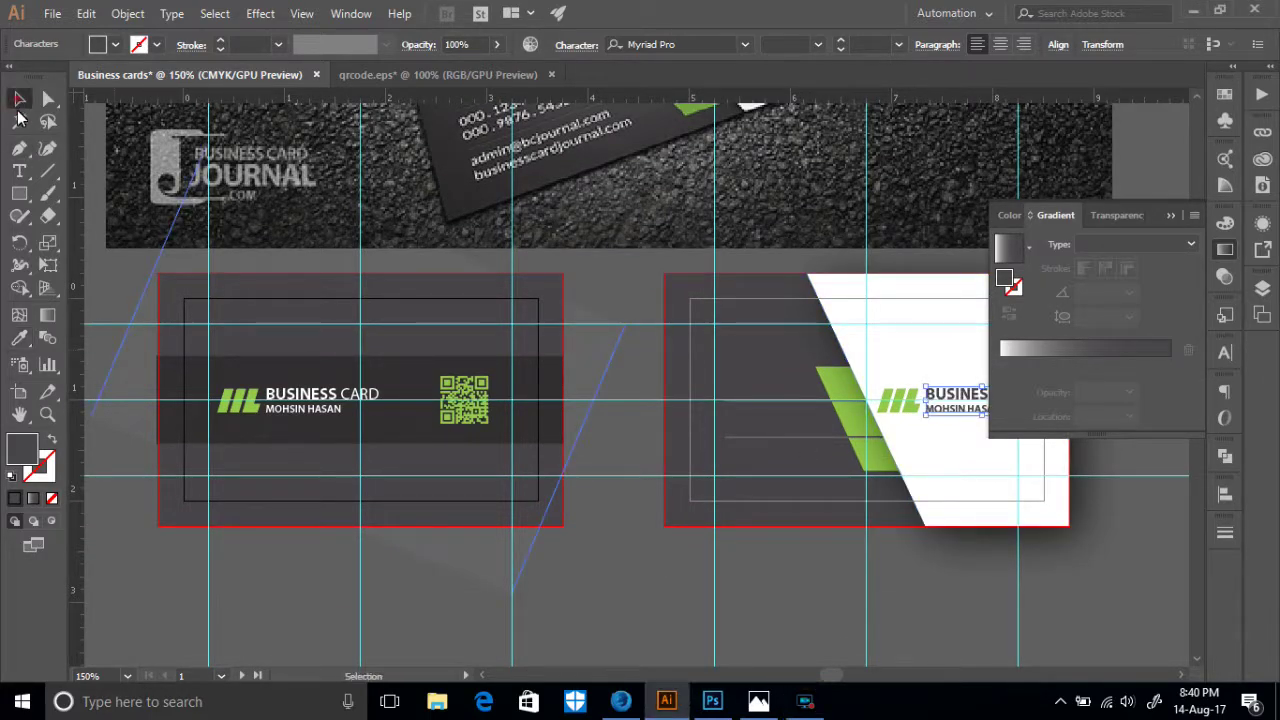
left_click(930, 398)
left_click_drag(943, 486, 738, 453)
scroll(755, 425, "up", 5)
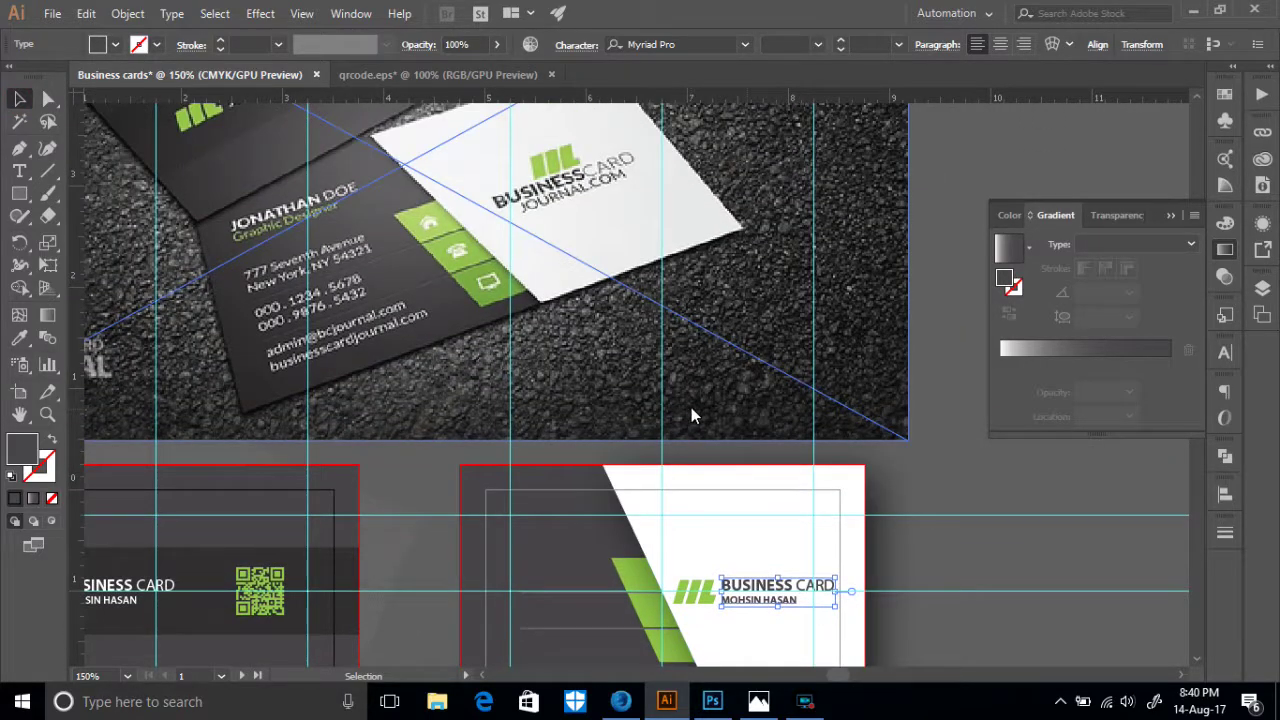
scroll(693, 415, "down", 4)
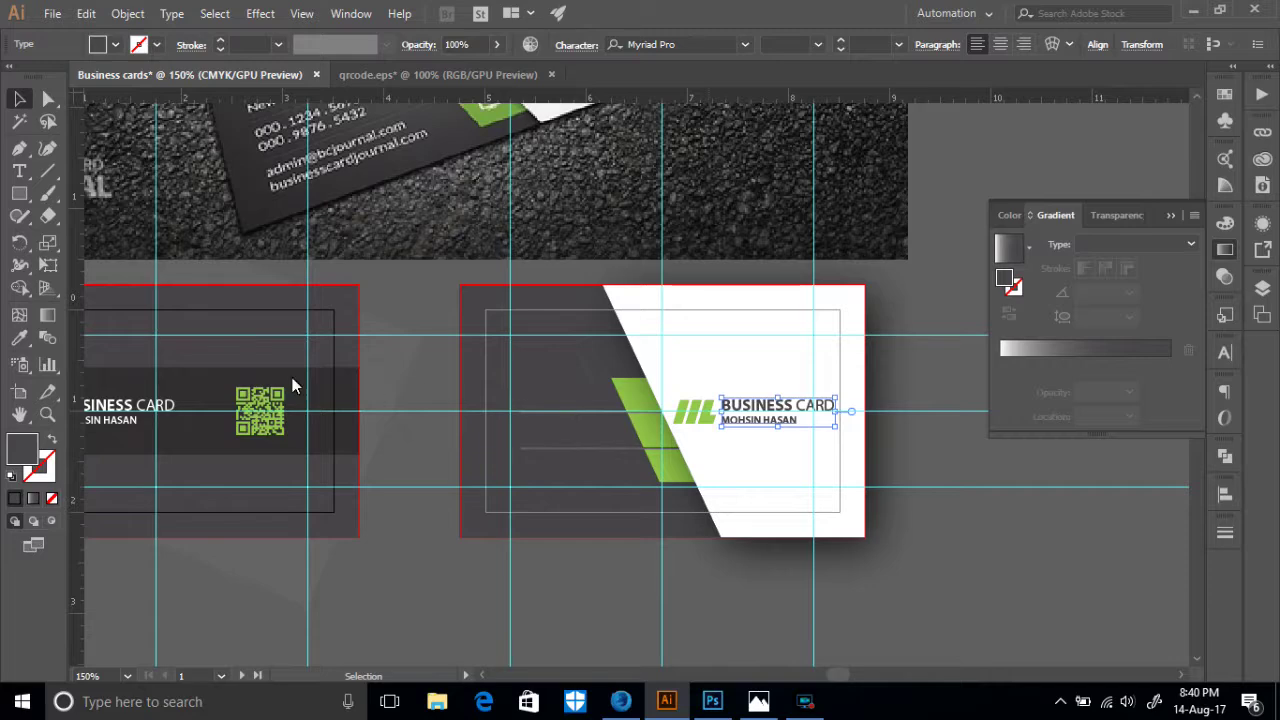
scroll(147, 345, "up", 1)
scroll(147, 345, "up", 2)
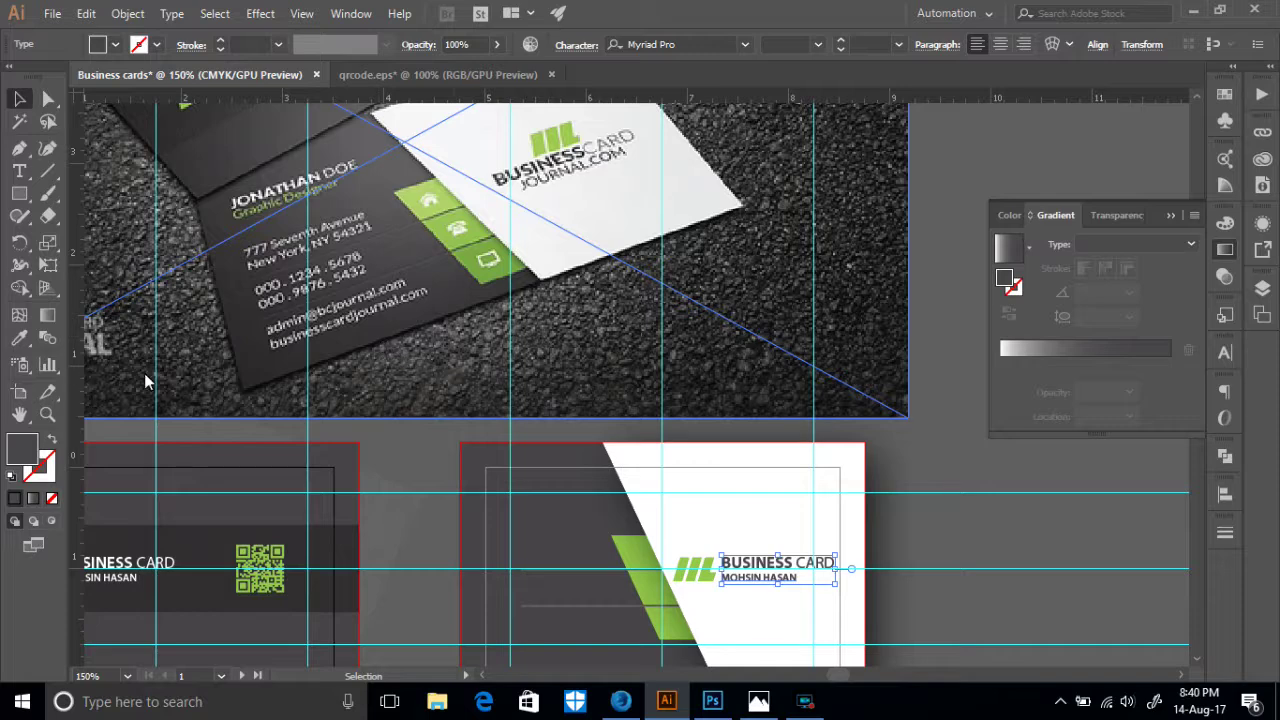
left_click(19, 338)
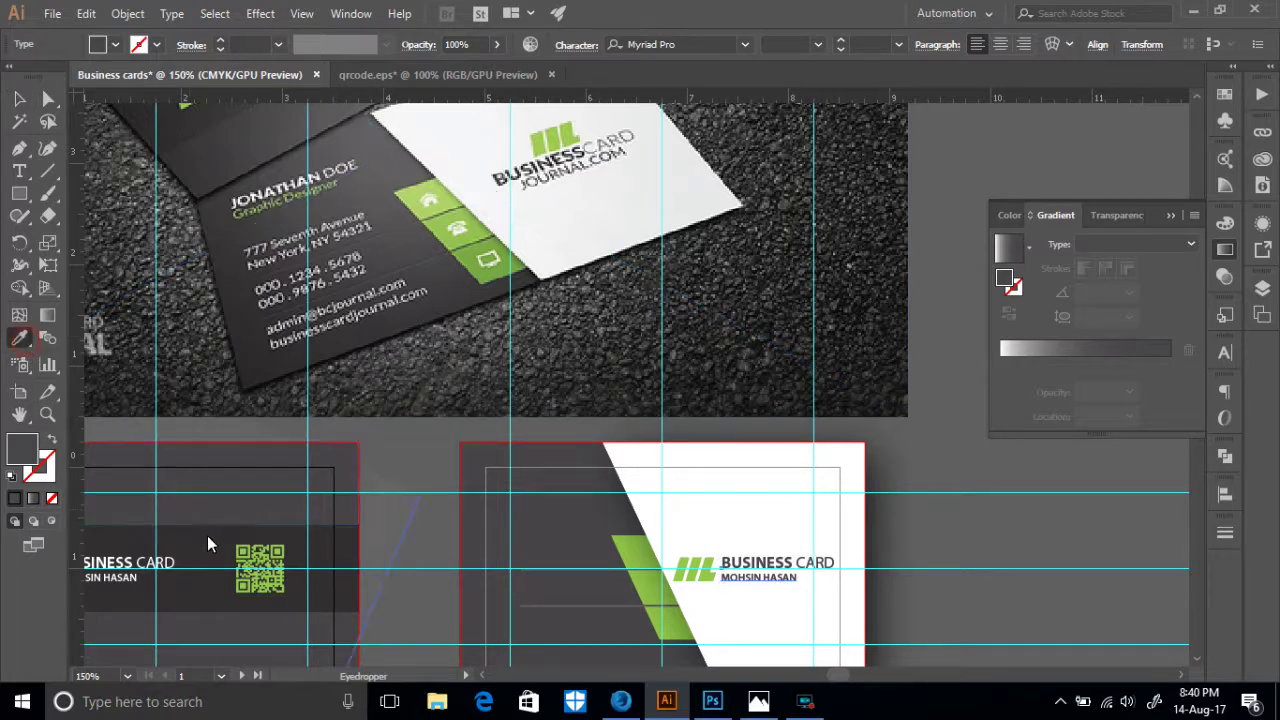
key("ctrl+z")
scroll(300, 235, "up", 2)
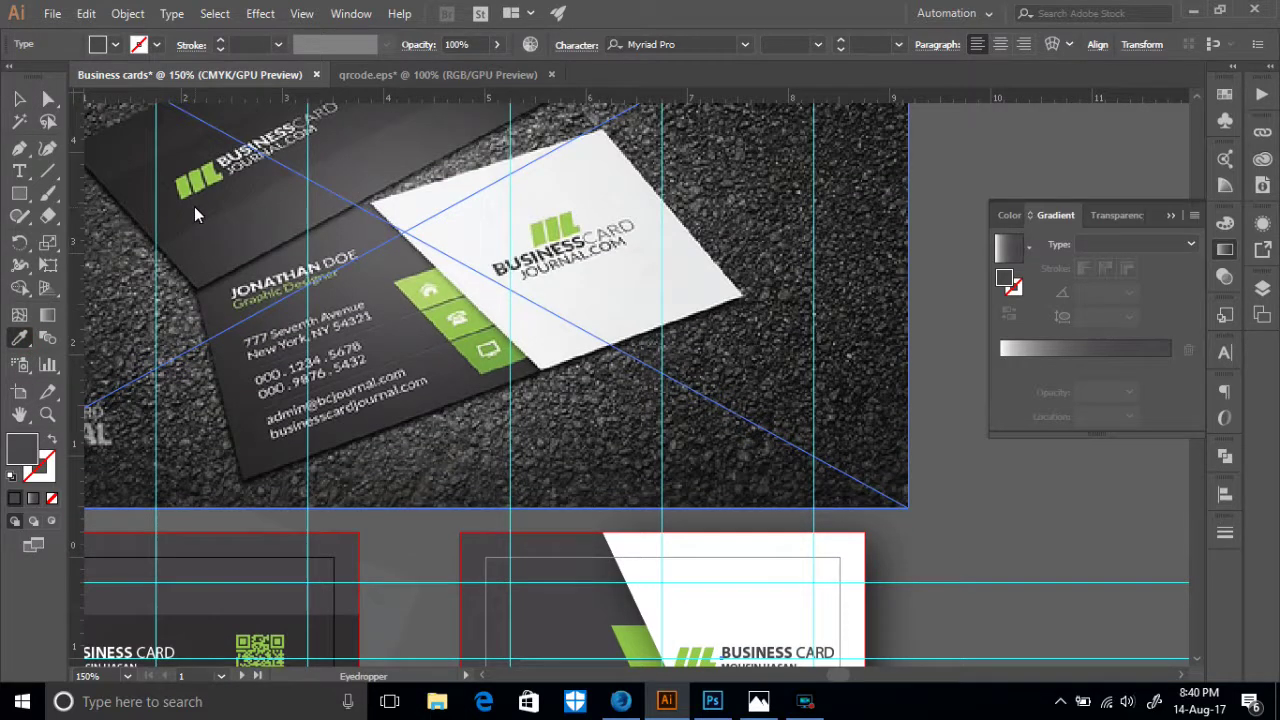
left_click(194, 207)
scroll(196, 212, "down", 2)
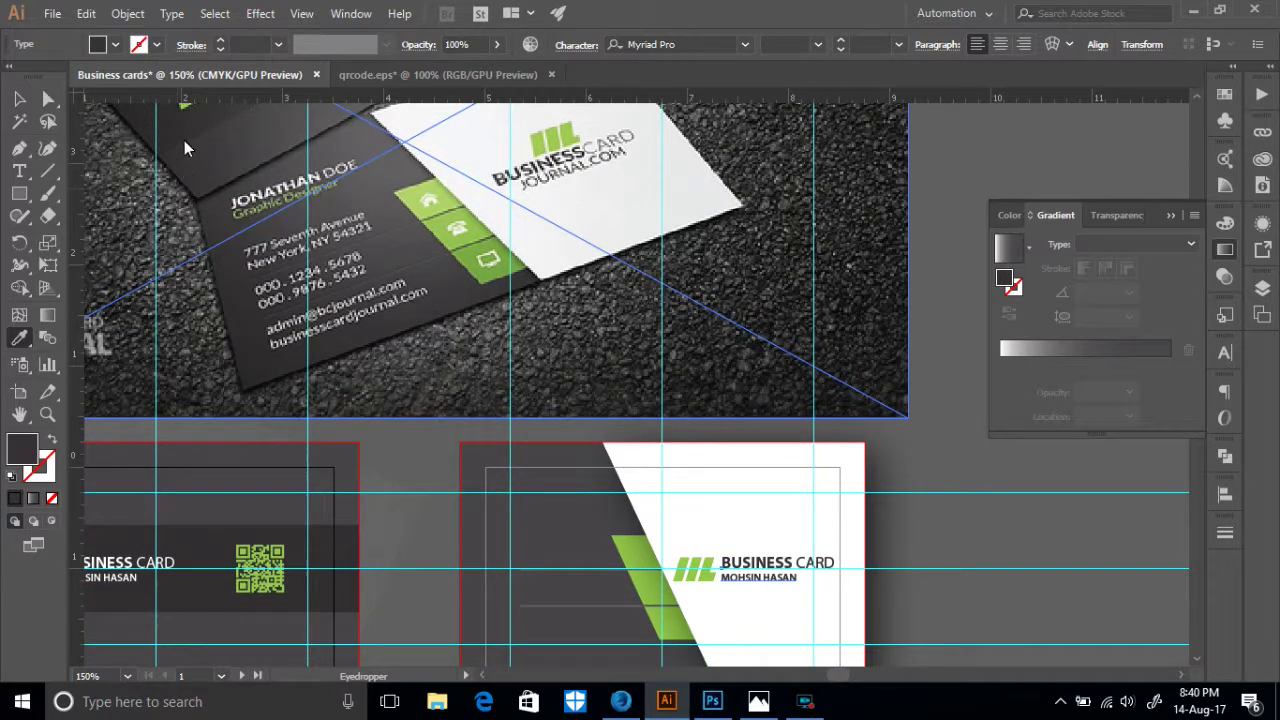
- Select the white slanted panel on the right card
left_click(17, 99)
scroll(668, 419, "down", 2)
left_click(800, 480)
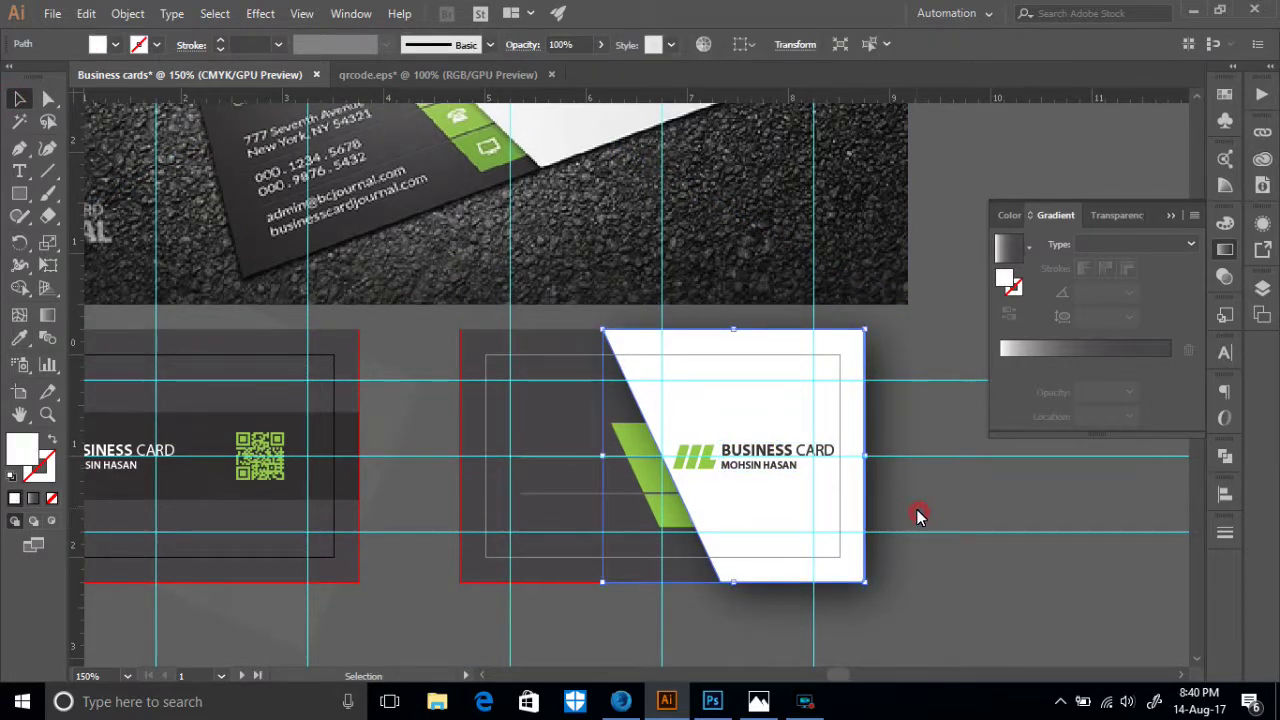
- Ungroup the logo and move the green stripe icon above the BUSINESS CARD text
left_click(732, 476)
right_click(732, 476)
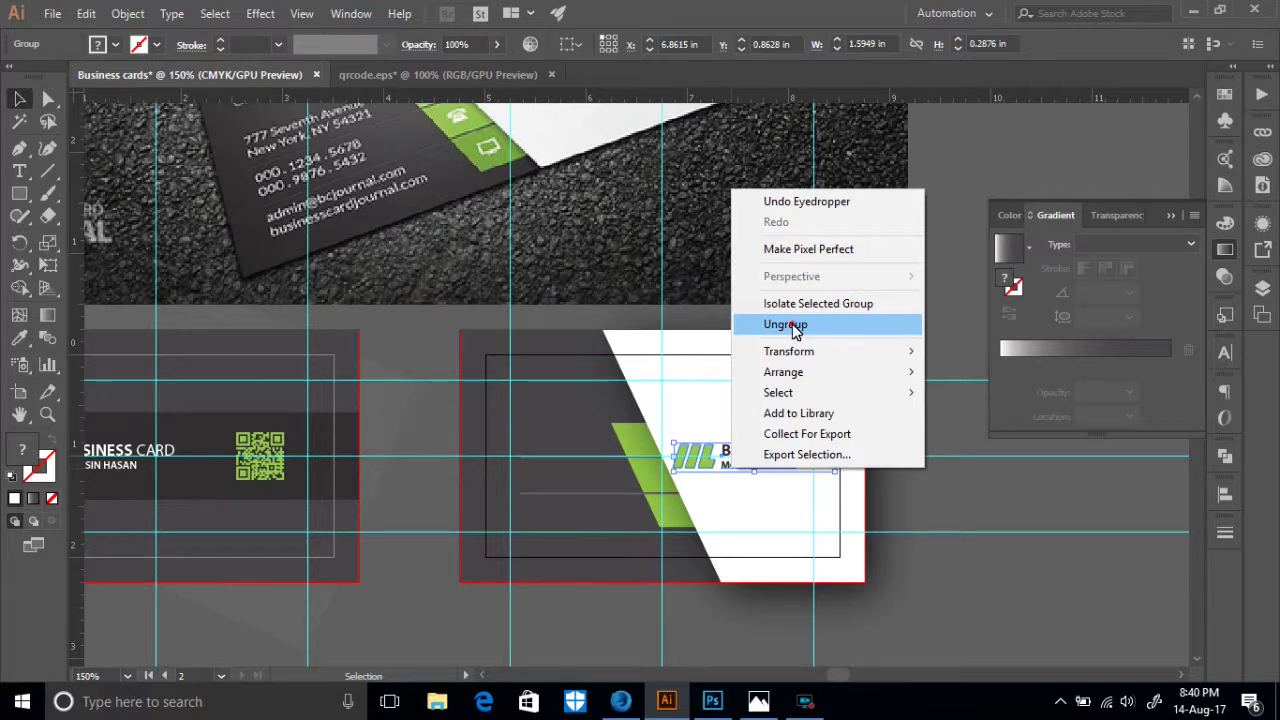
left_click(793, 325)
left_click(766, 477)
left_click(702, 465)
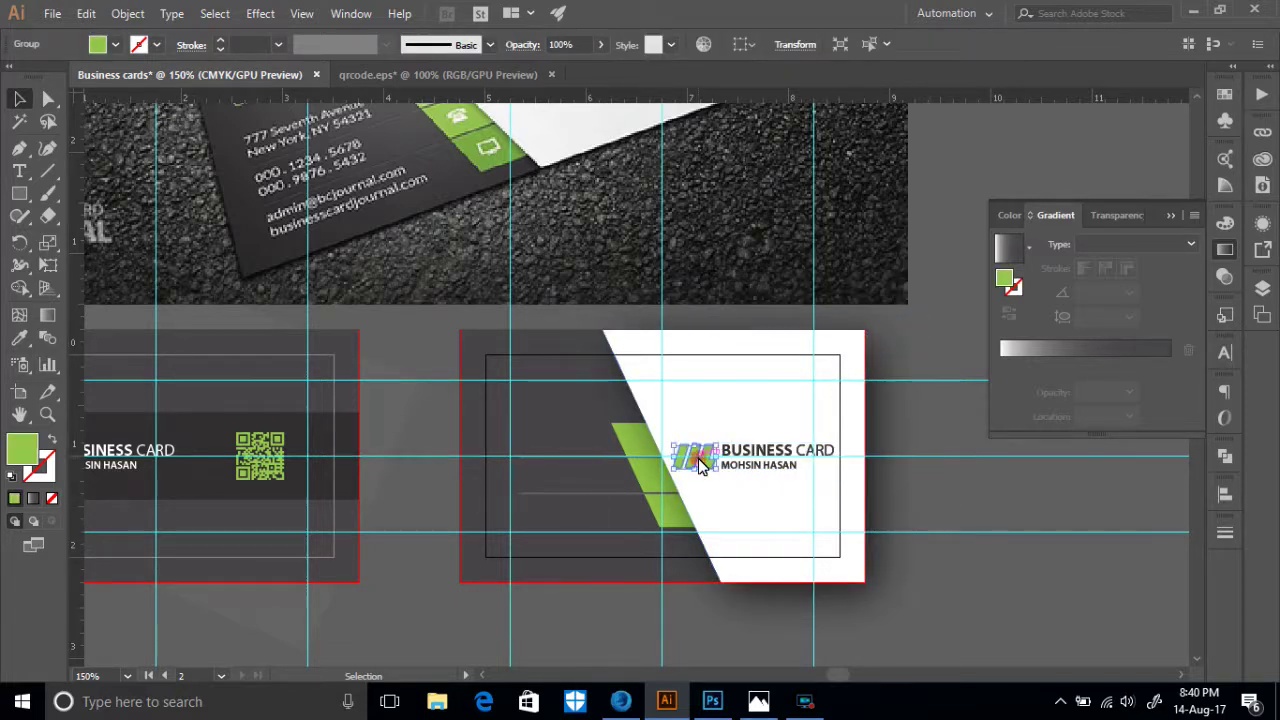
left_click_drag(700, 465, 733, 456)
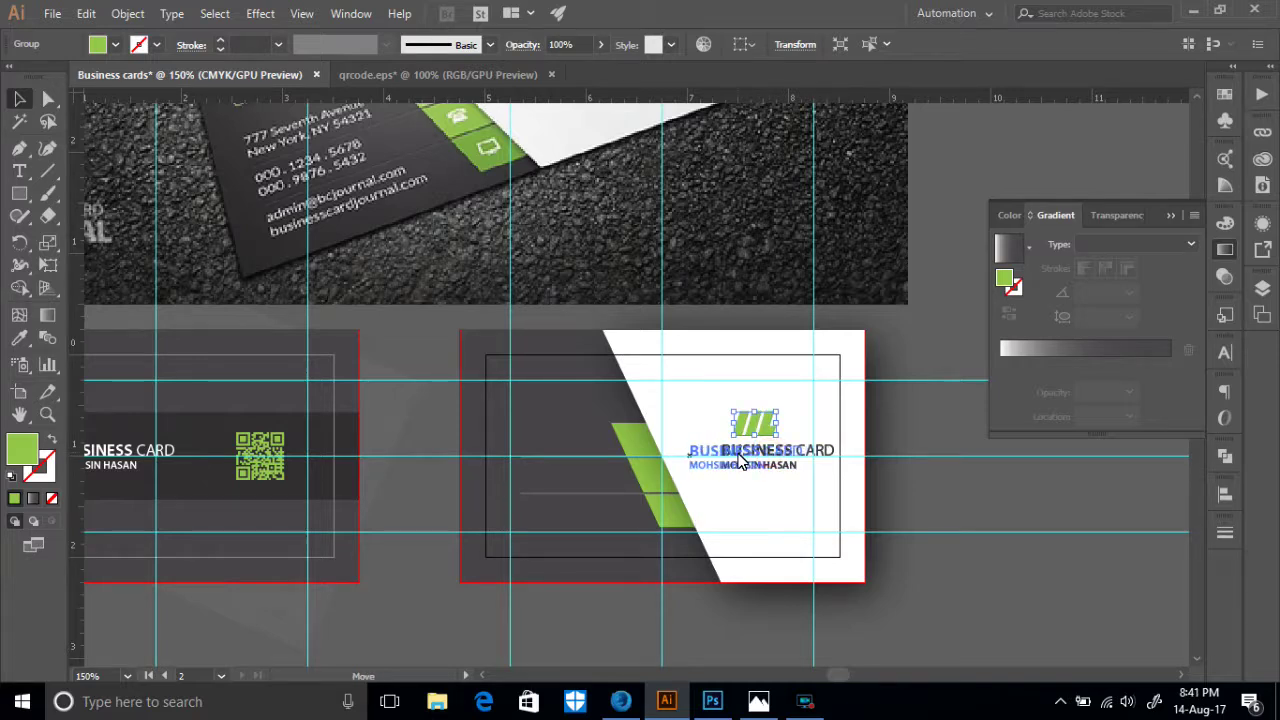
- Centre-align the BUSINESS CARD and name lines and centre them horizontally under the icon
left_click(1001, 44)
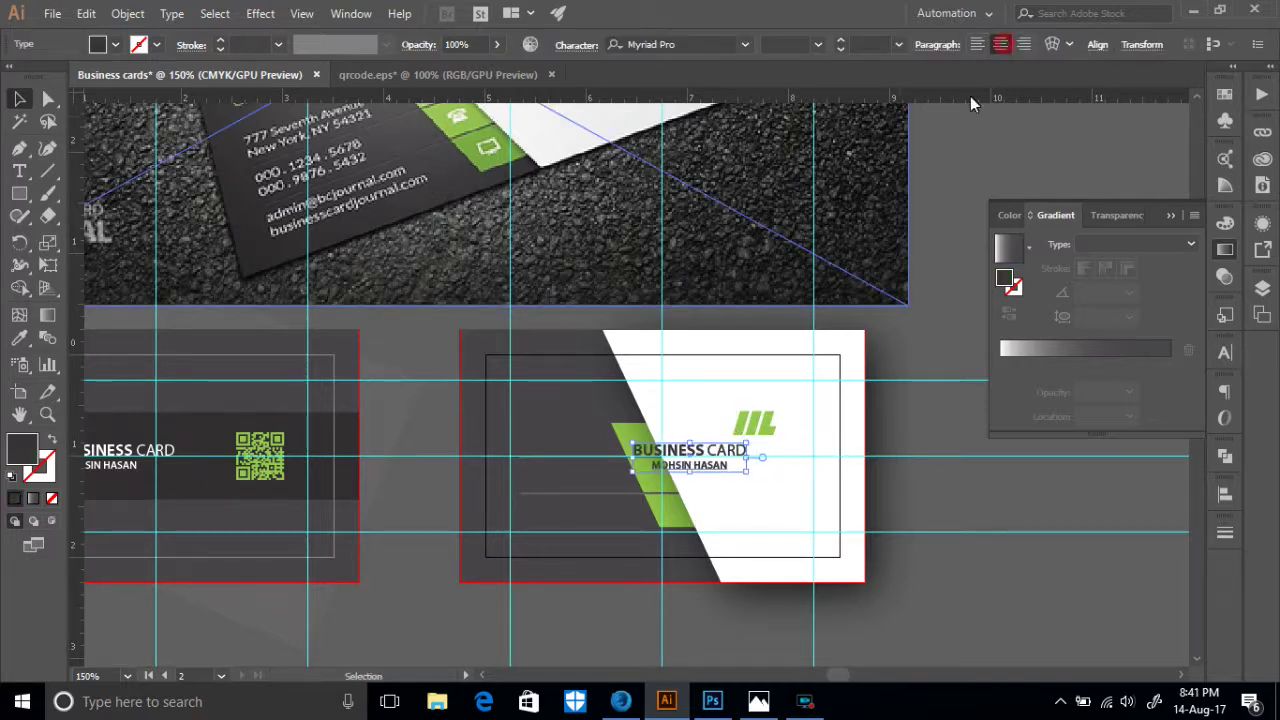
left_click_drag(701, 450, 765, 452)
left_click(760, 432)
left_click(763, 468, "shift")
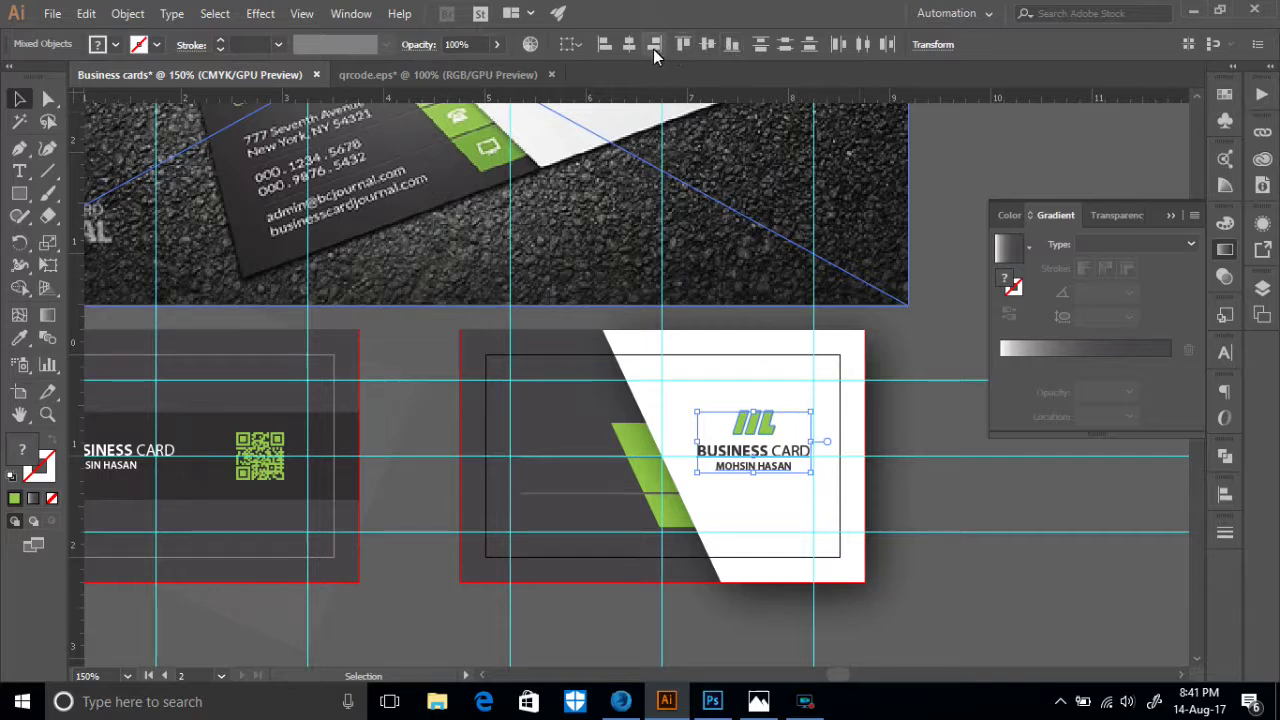
left_click(630, 45)
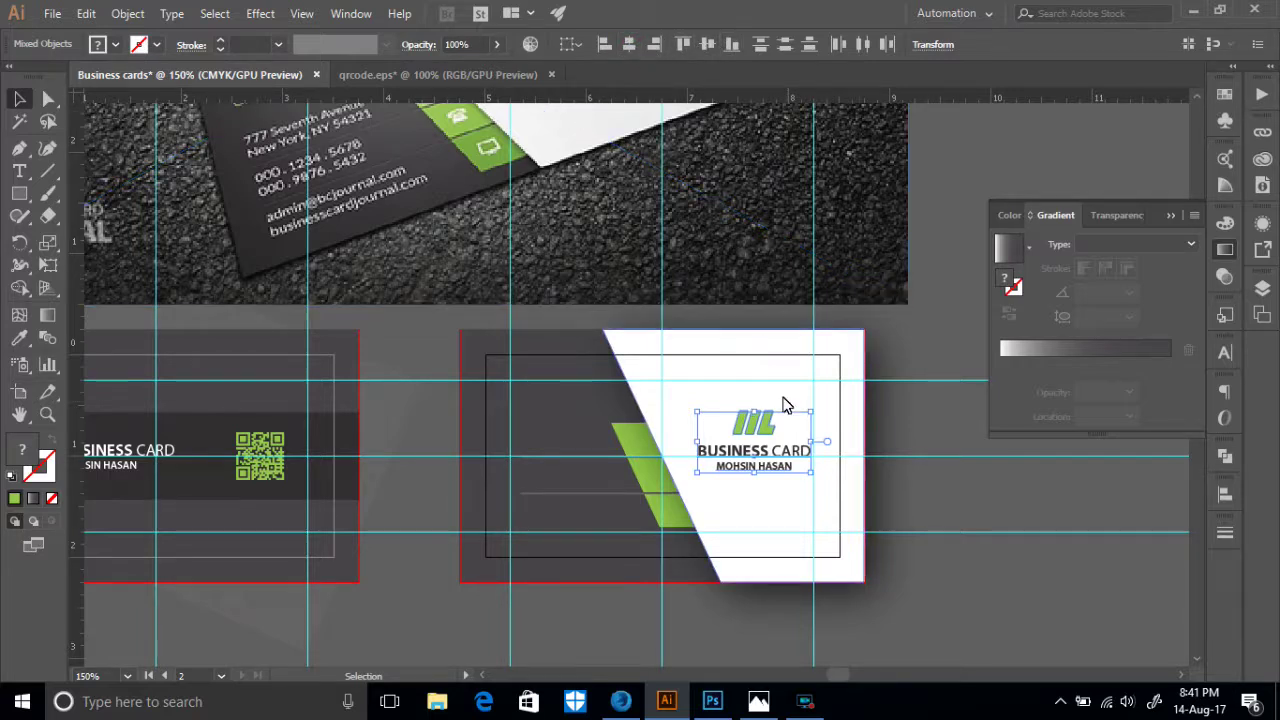
left_click(768, 426)
left_click(766, 399)
left_click(769, 425)
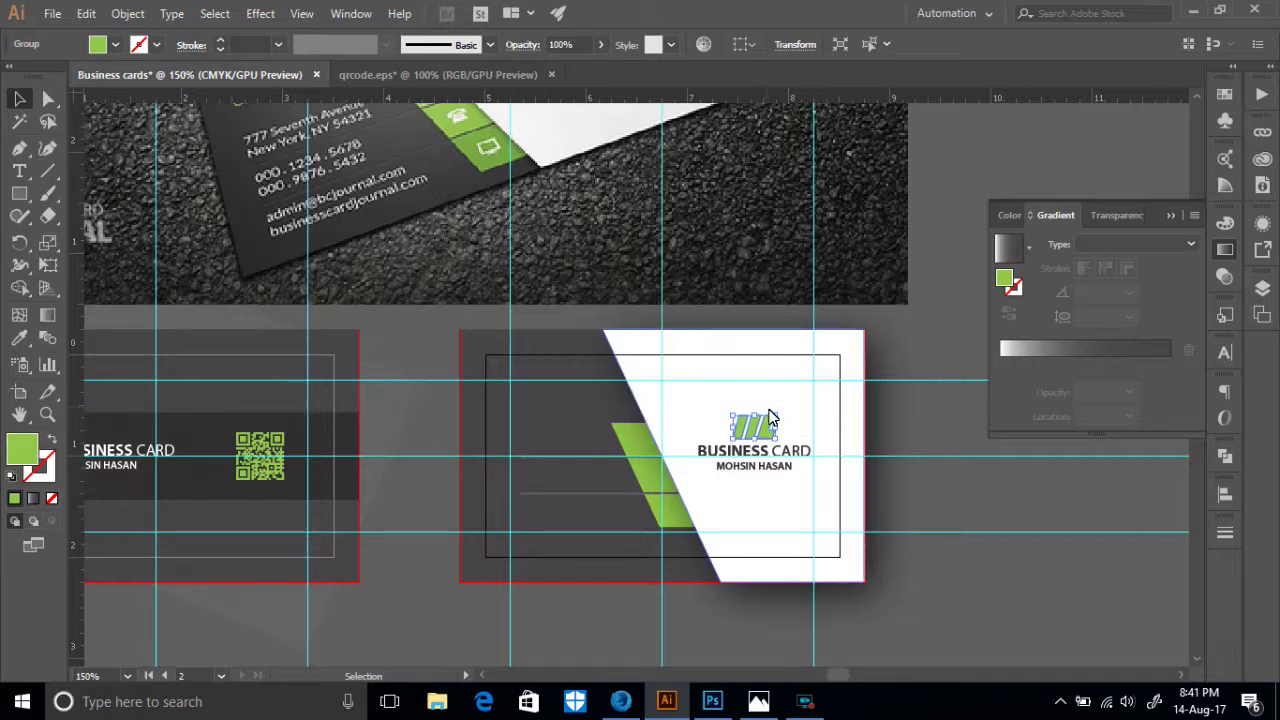
left_click(929, 510)
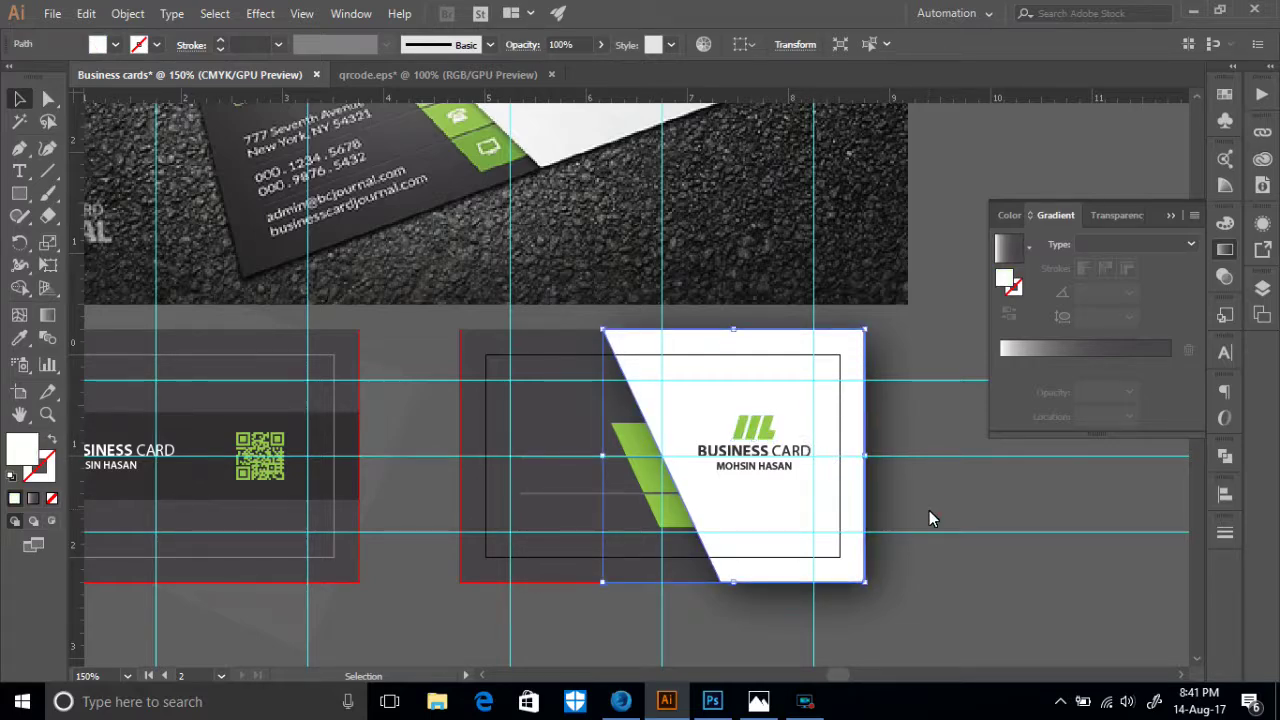
- Nudge the icon and text slightly left and scale them down proportionally together
scroll(929, 517, "up", 3)
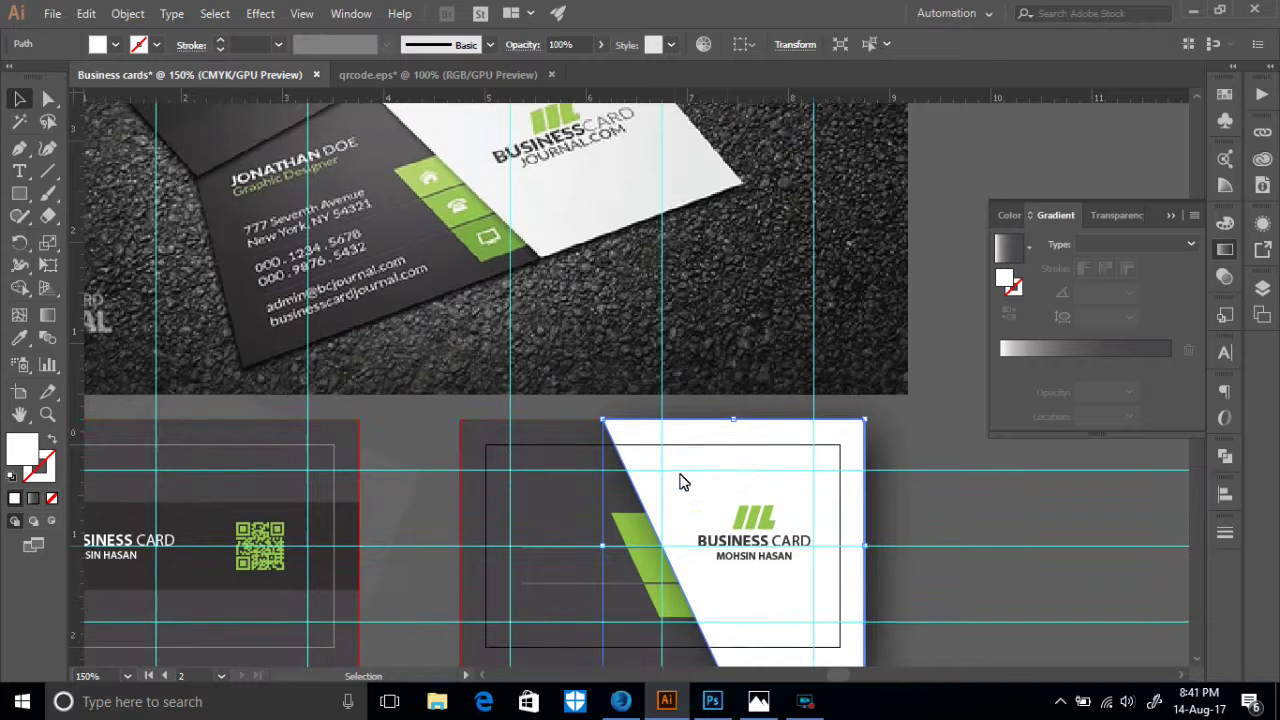
scroll(678, 485, "down", 3)
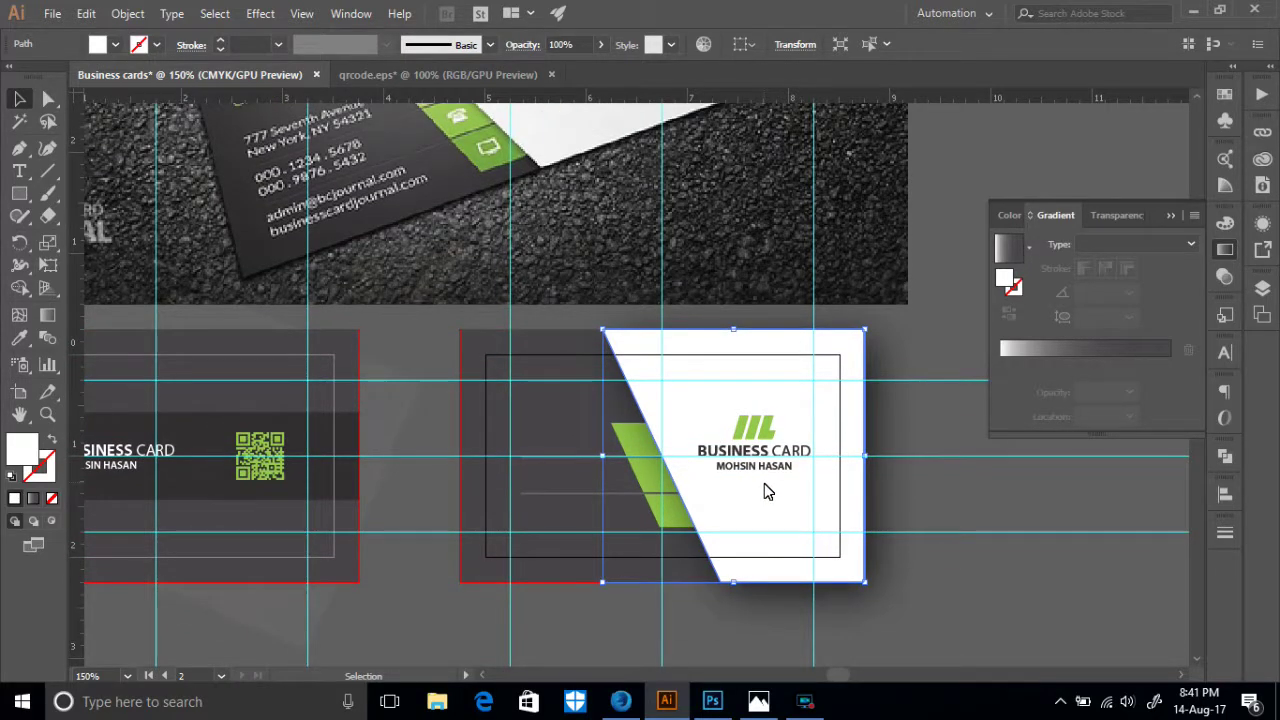
left_click(753, 469)
left_click(769, 427, "shift")
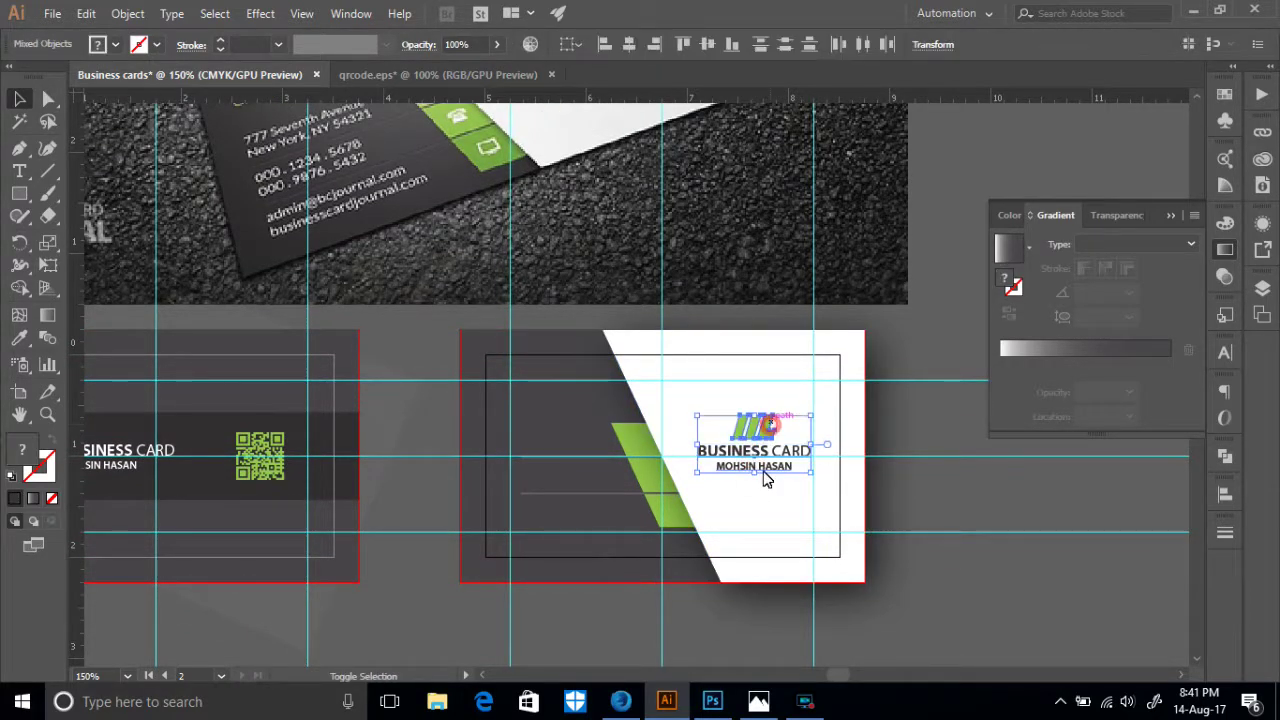
left_click_drag(757, 482, 760, 494)
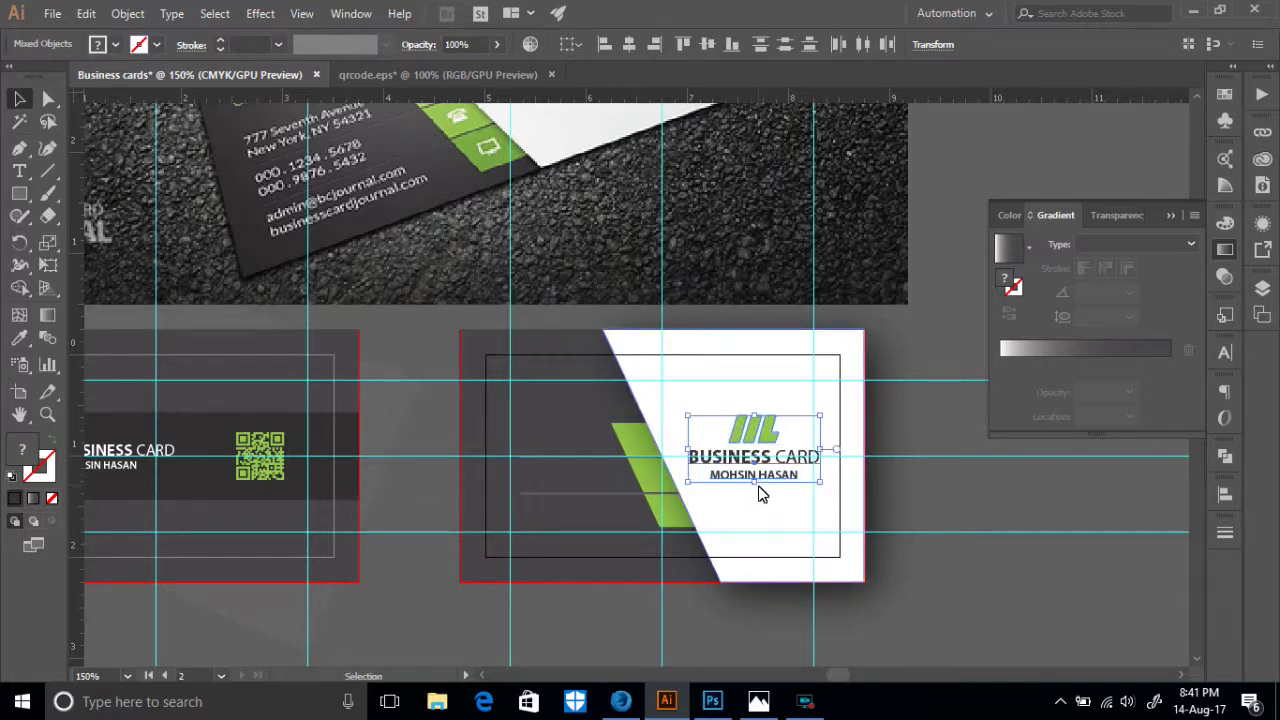
key("Left")
key("Left")
key("Left")
key("Left")
key("Left")
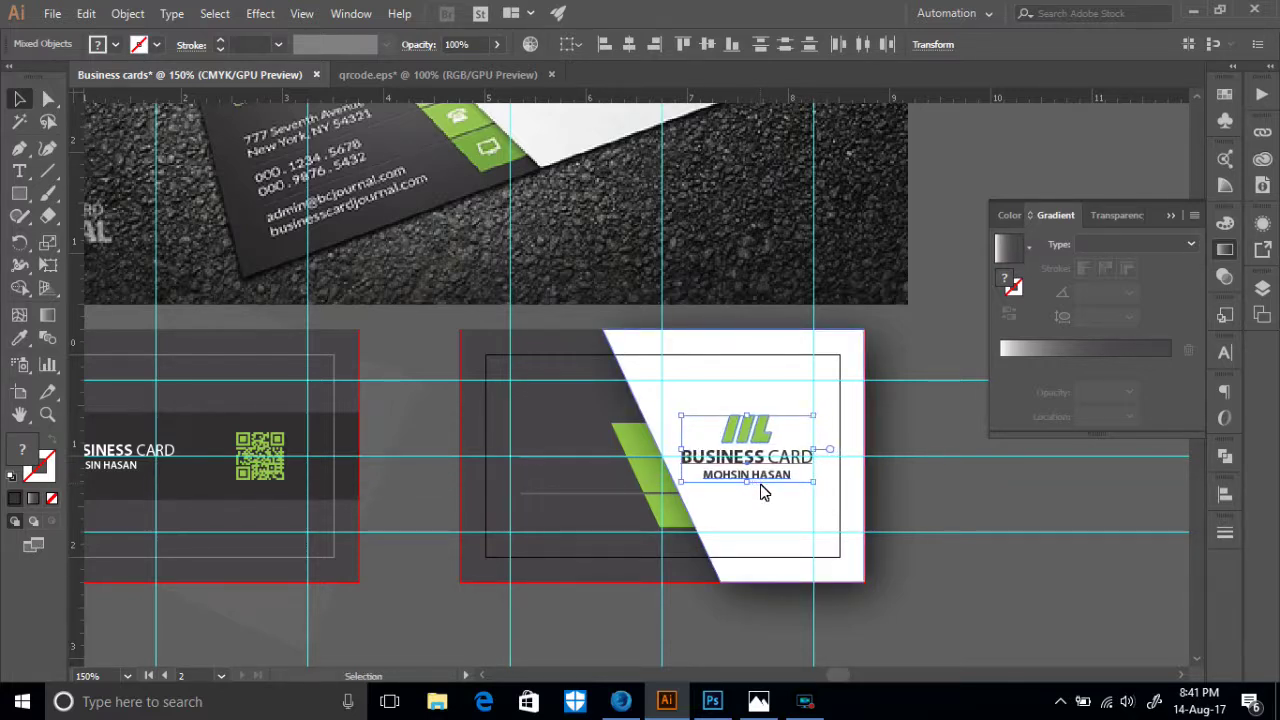
scroll(767, 491, "up", 3)
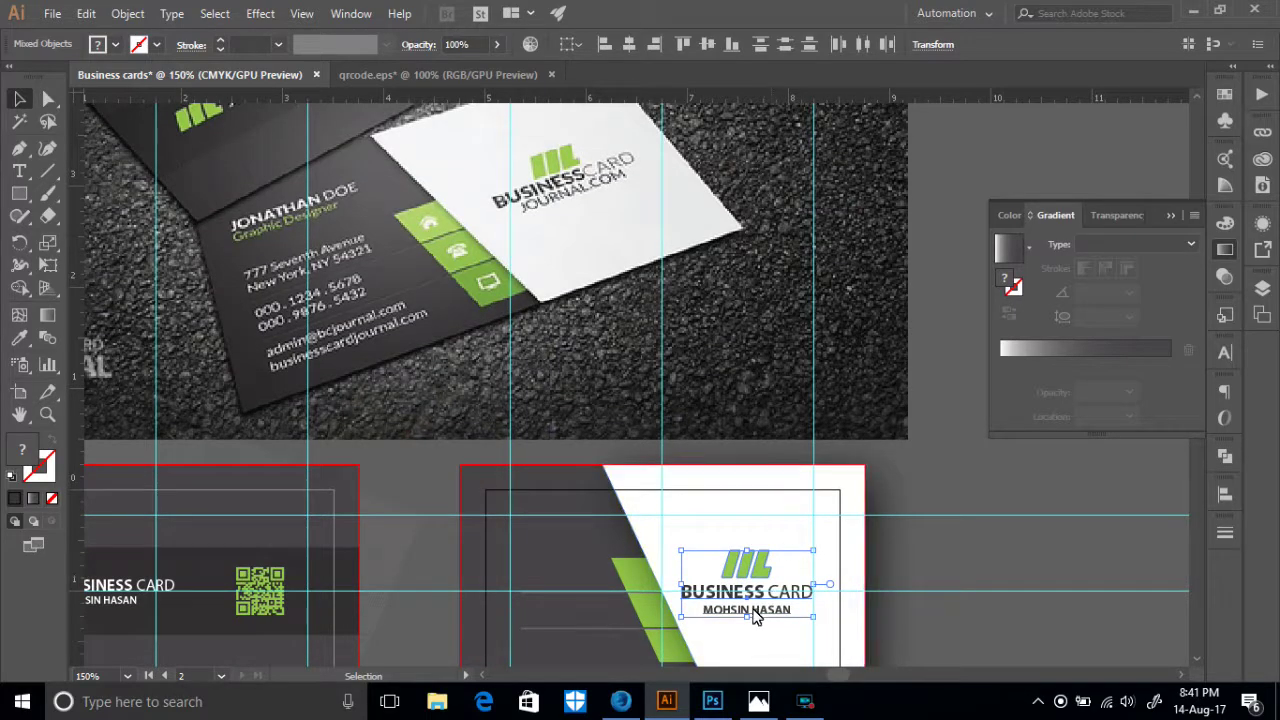
left_click_drag(750, 620, 757, 577)
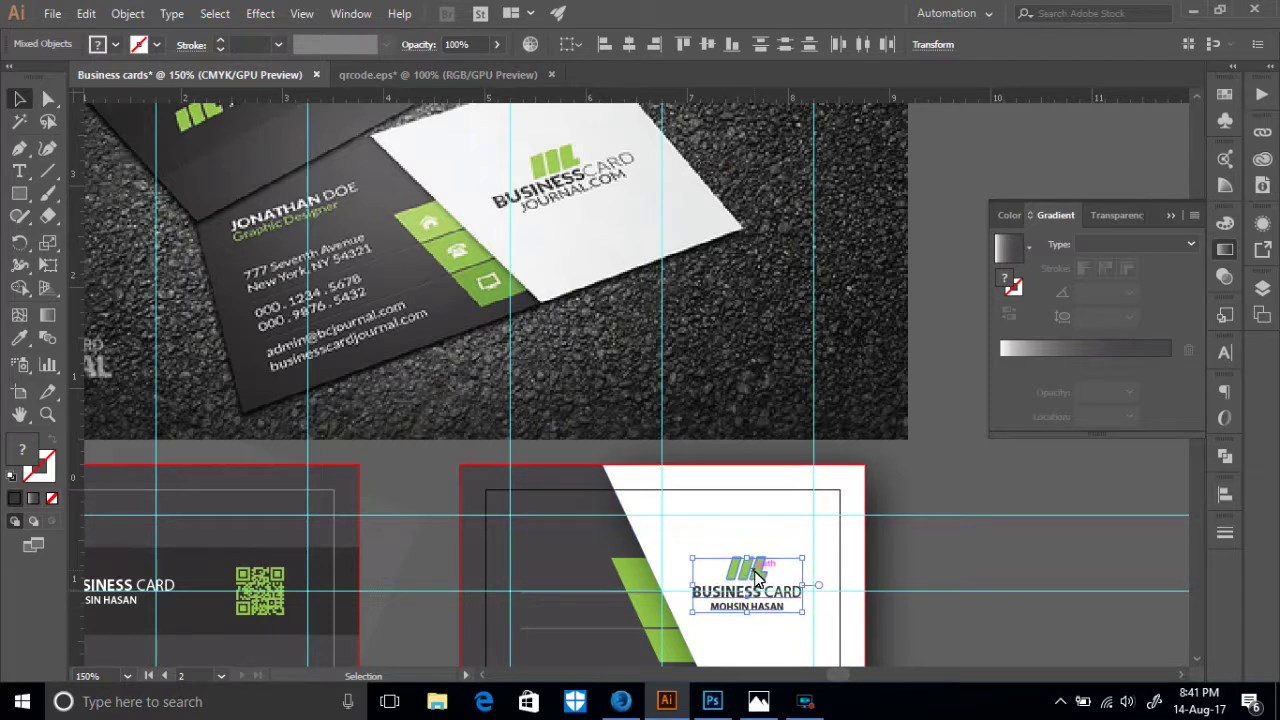
- Group the icon and text, then centre the group vertically relative to the artboard
right_click(757, 577)
left_click(812, 406)
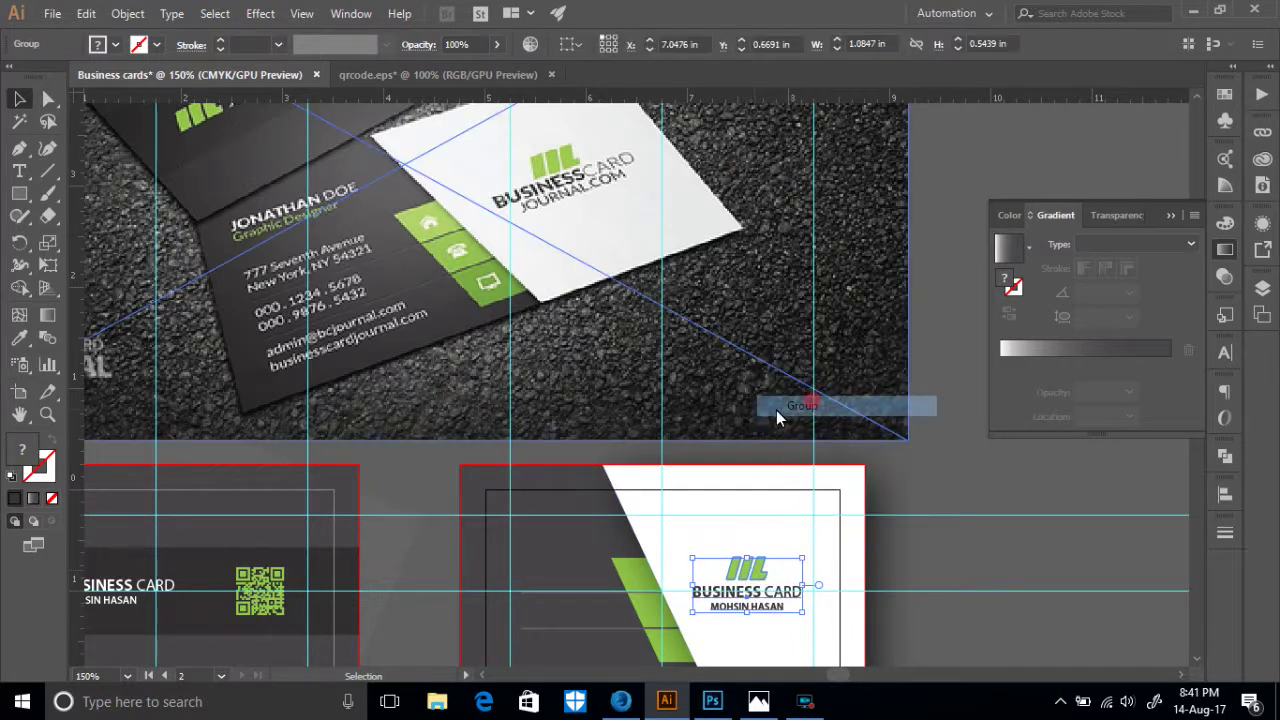
left_click(575, 45)
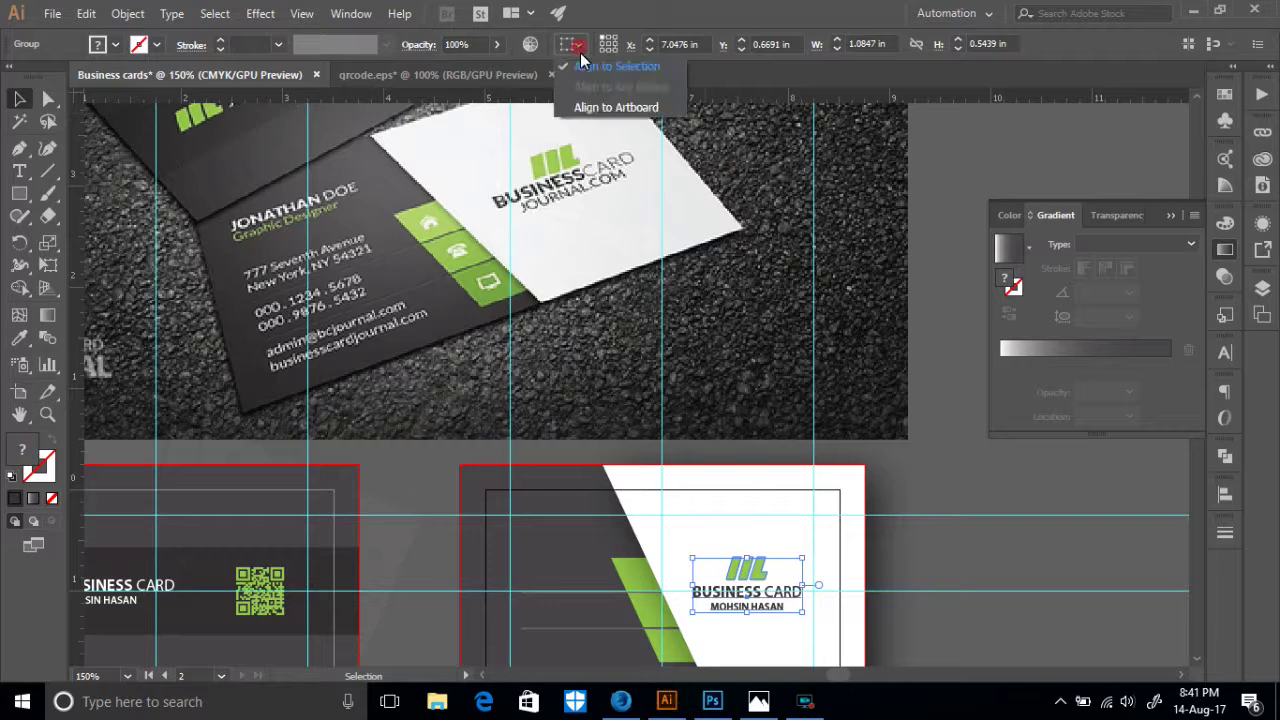
left_click(614, 100)
left_click(707, 44)
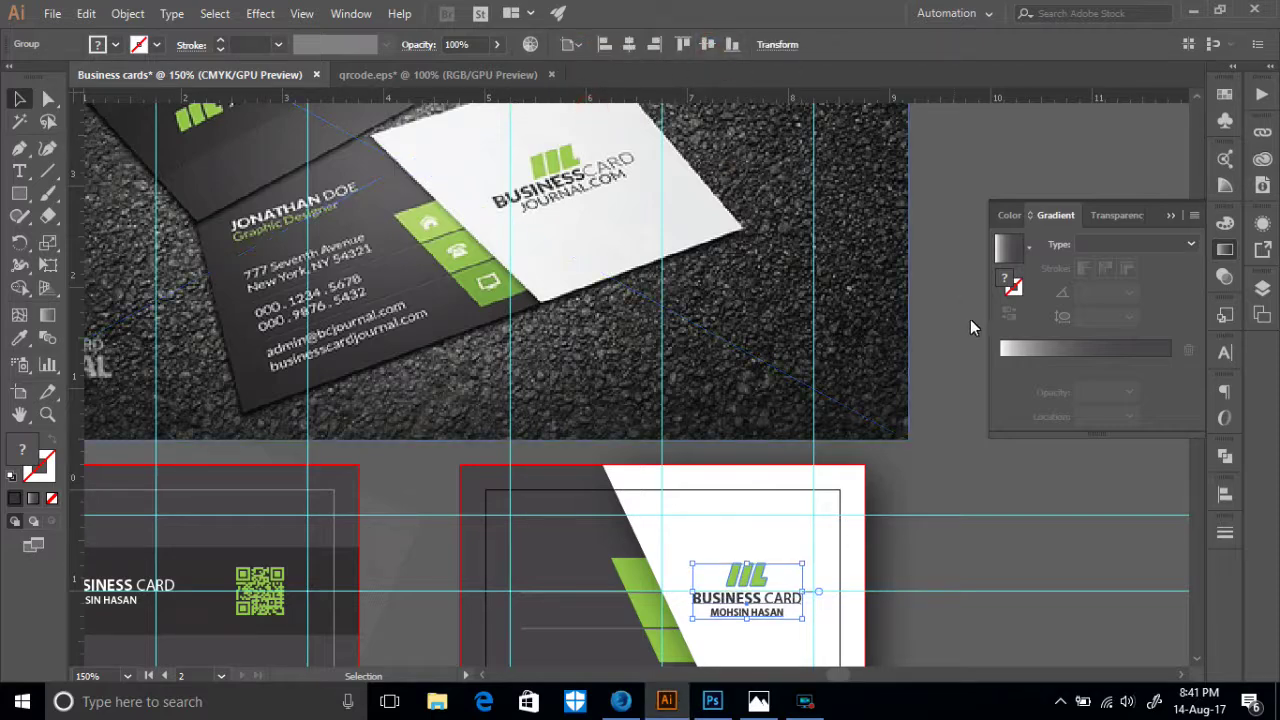
scroll(955, 470, "down", 2)
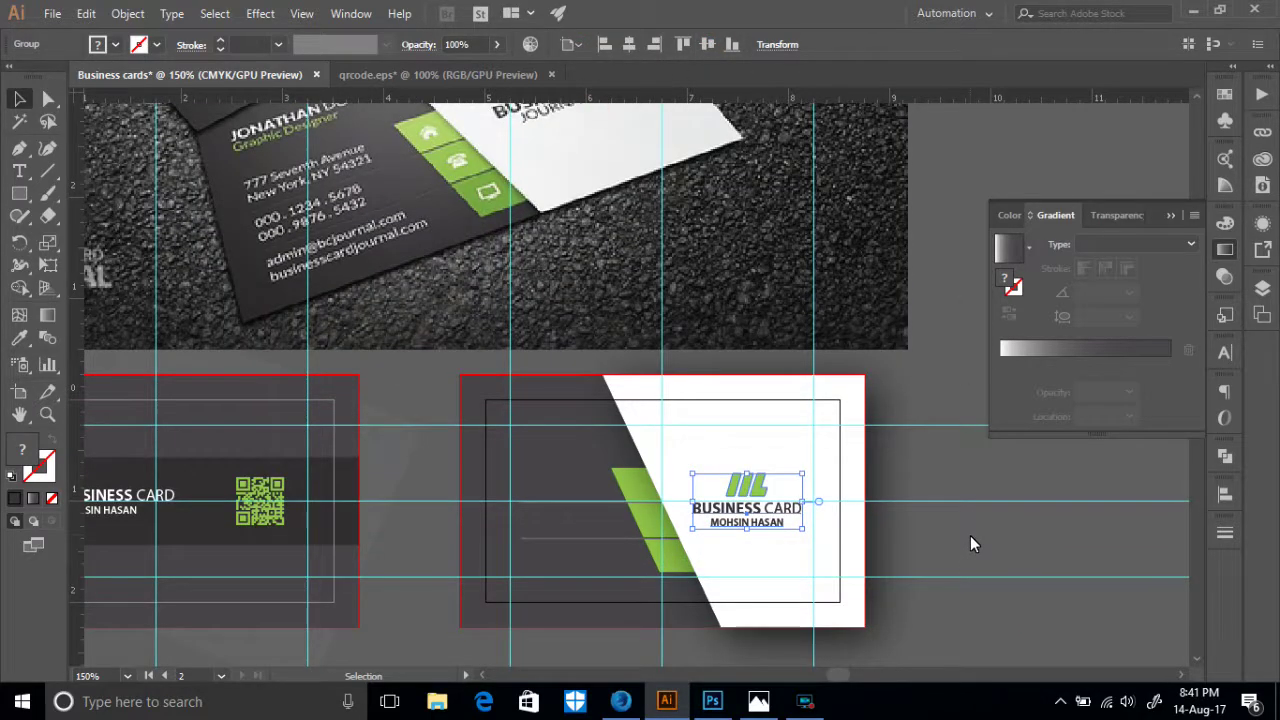
scroll(686, 486, "up", 3)
scroll(641, 420, "down", 3)
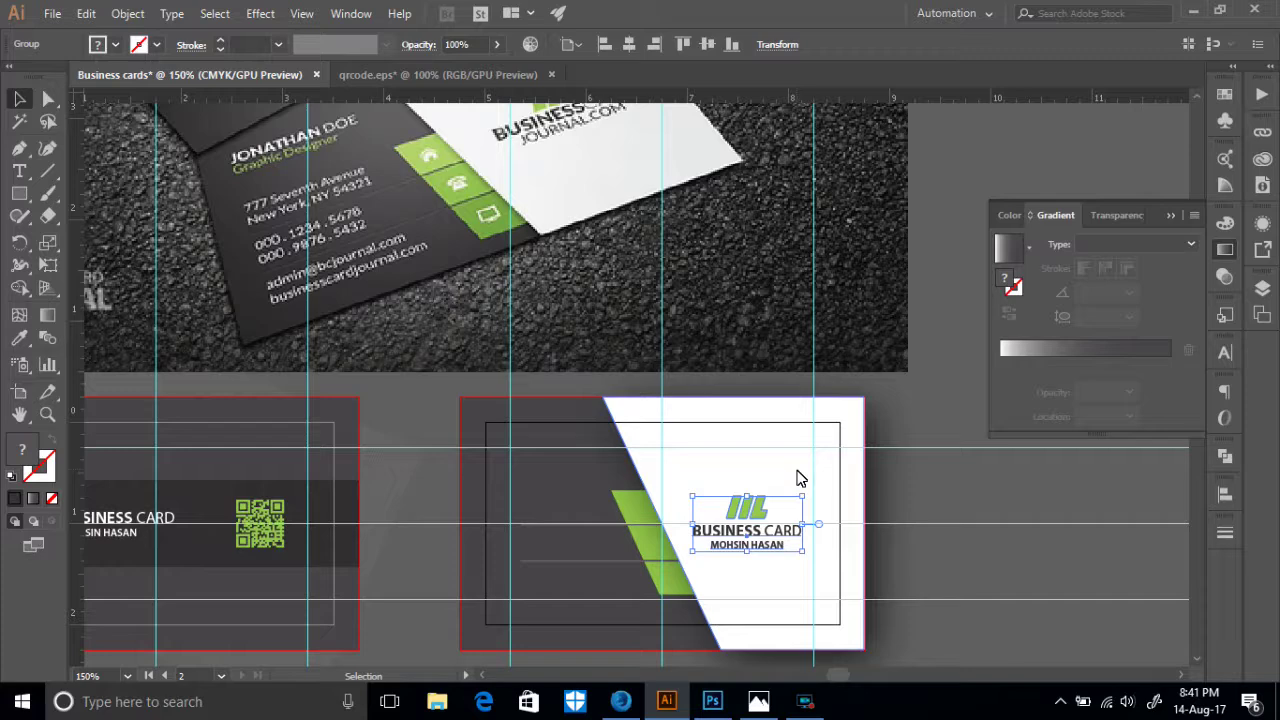
scroll(606, 456, "up", 3)
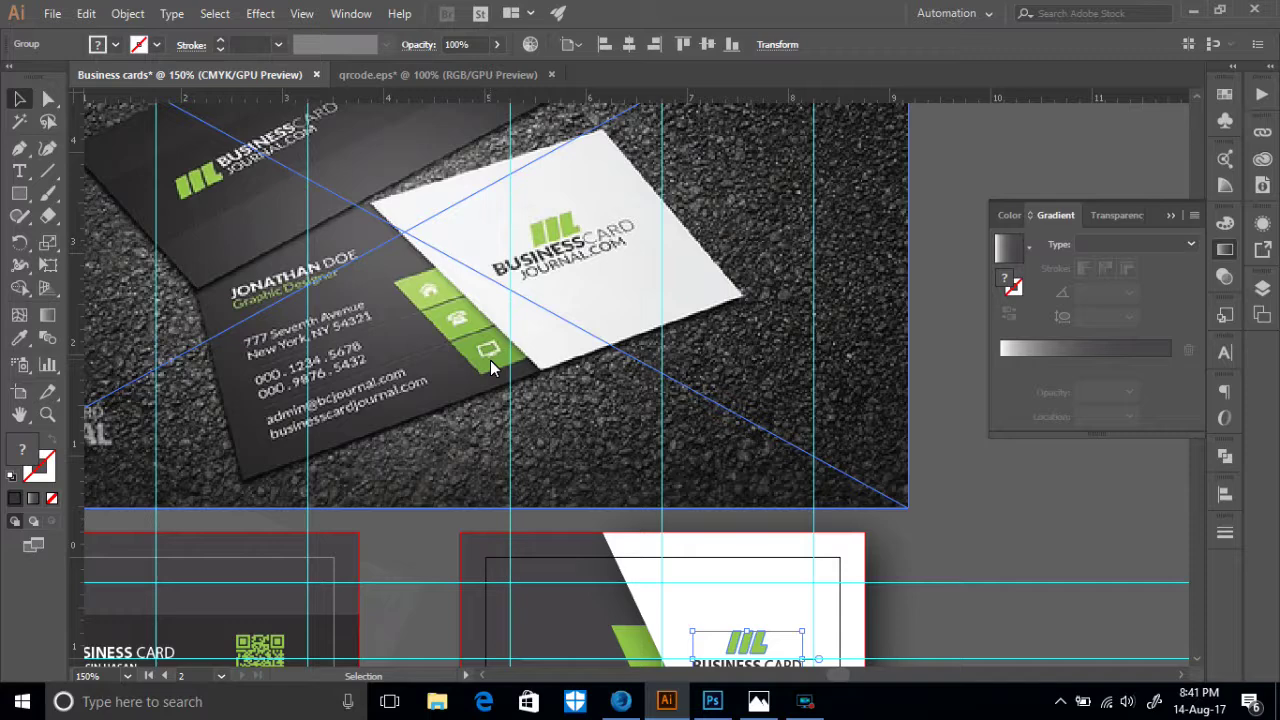
left_click(805, 701)
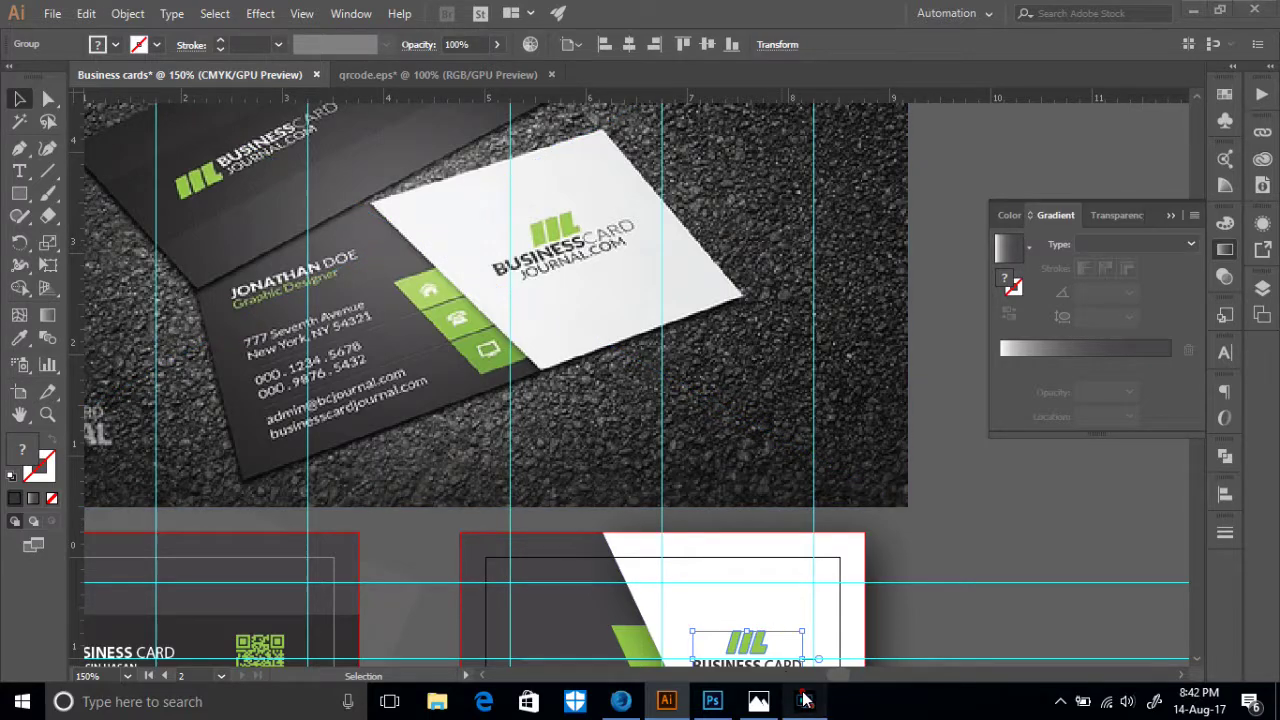
left_click(805, 701)
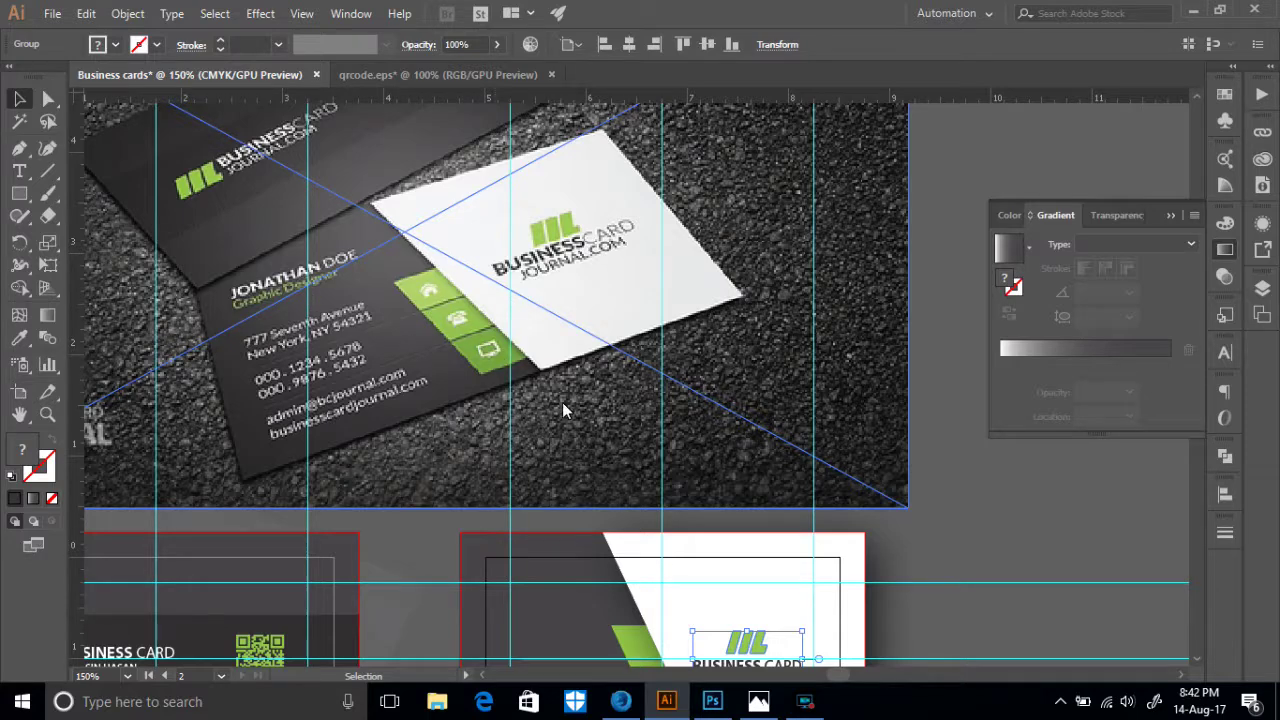
scroll(542, 386, "down", 1)
left_click(621, 701)
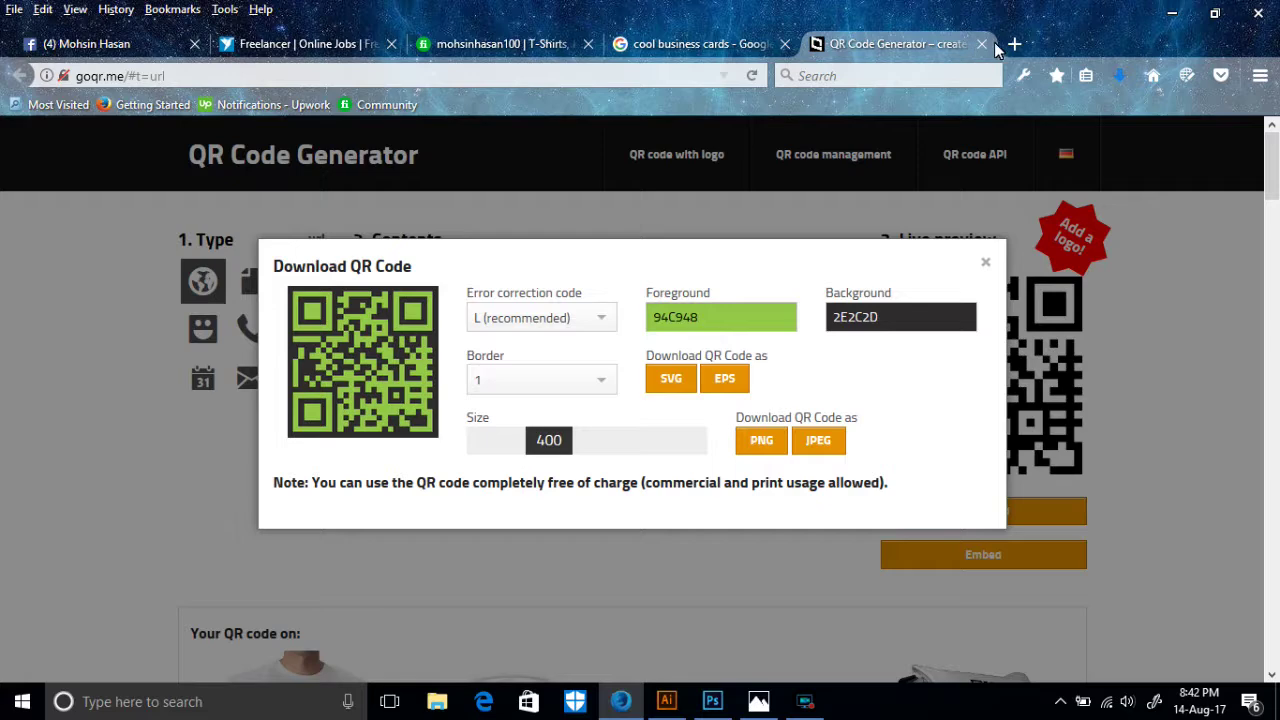
- Search Google in a new Firefox tab for 'home vector icon' images
left_click(1015, 44)
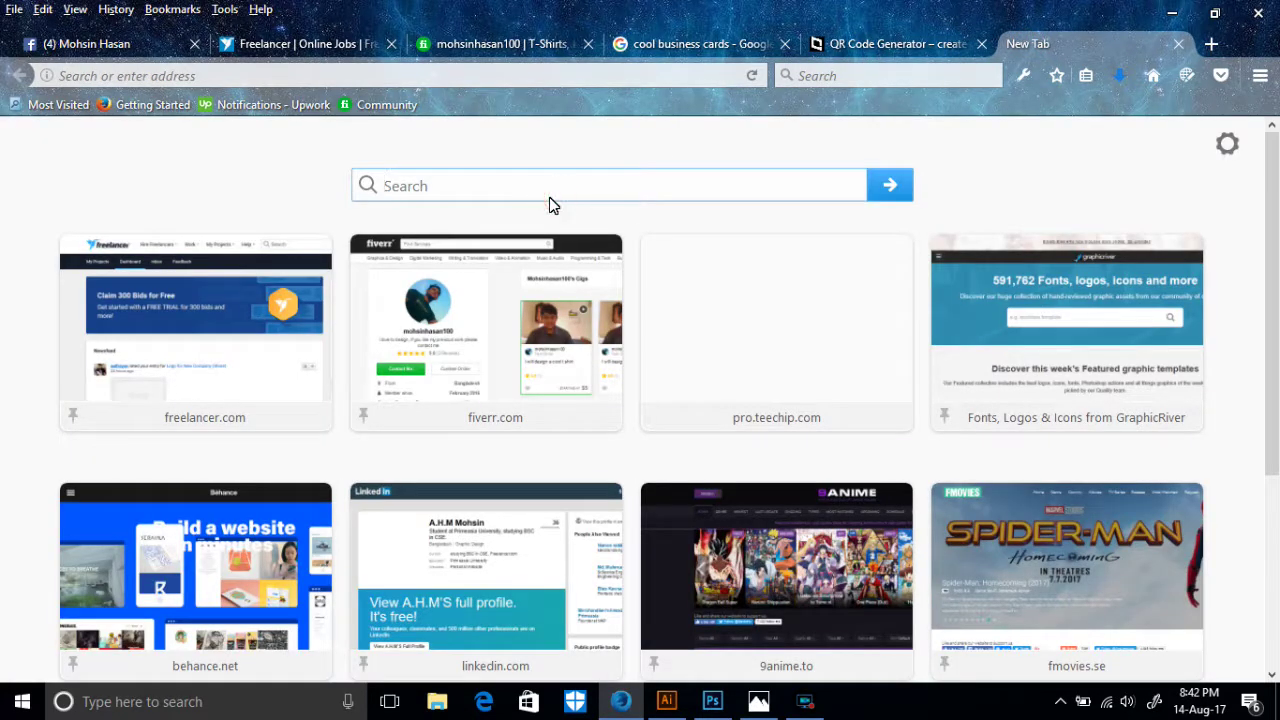
type("Homw")
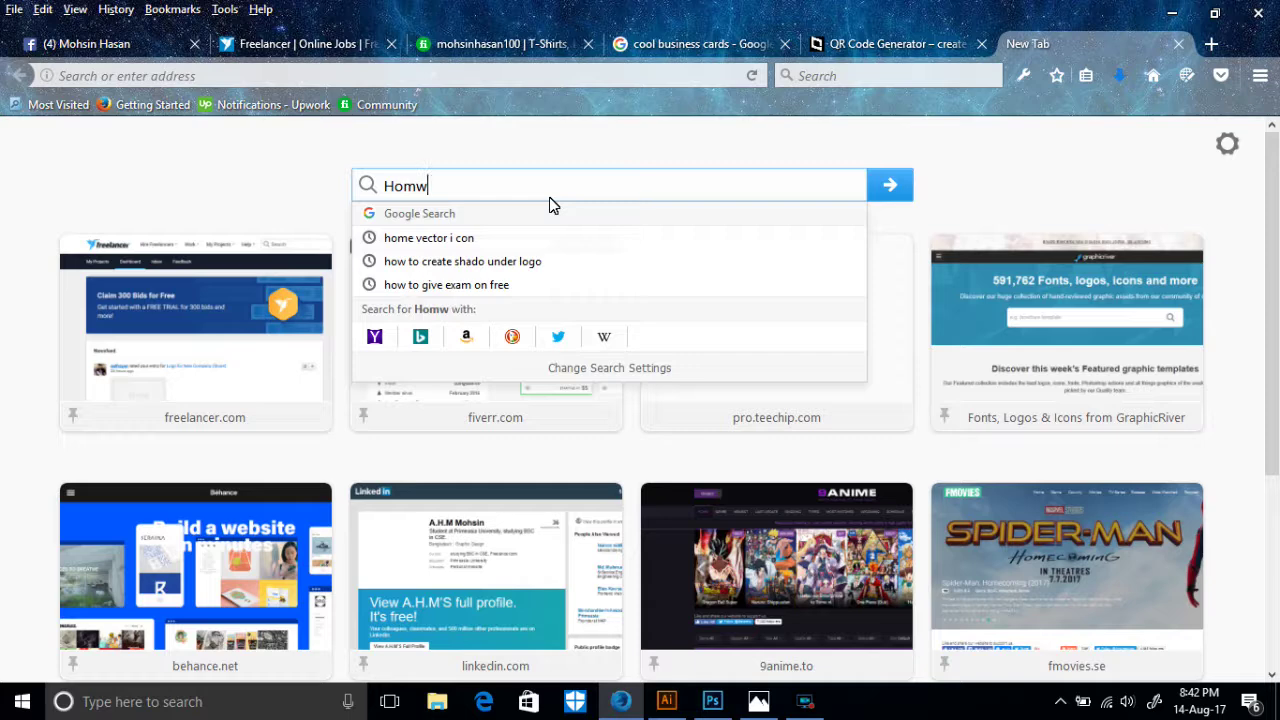
key("BackSpace")
type("e")
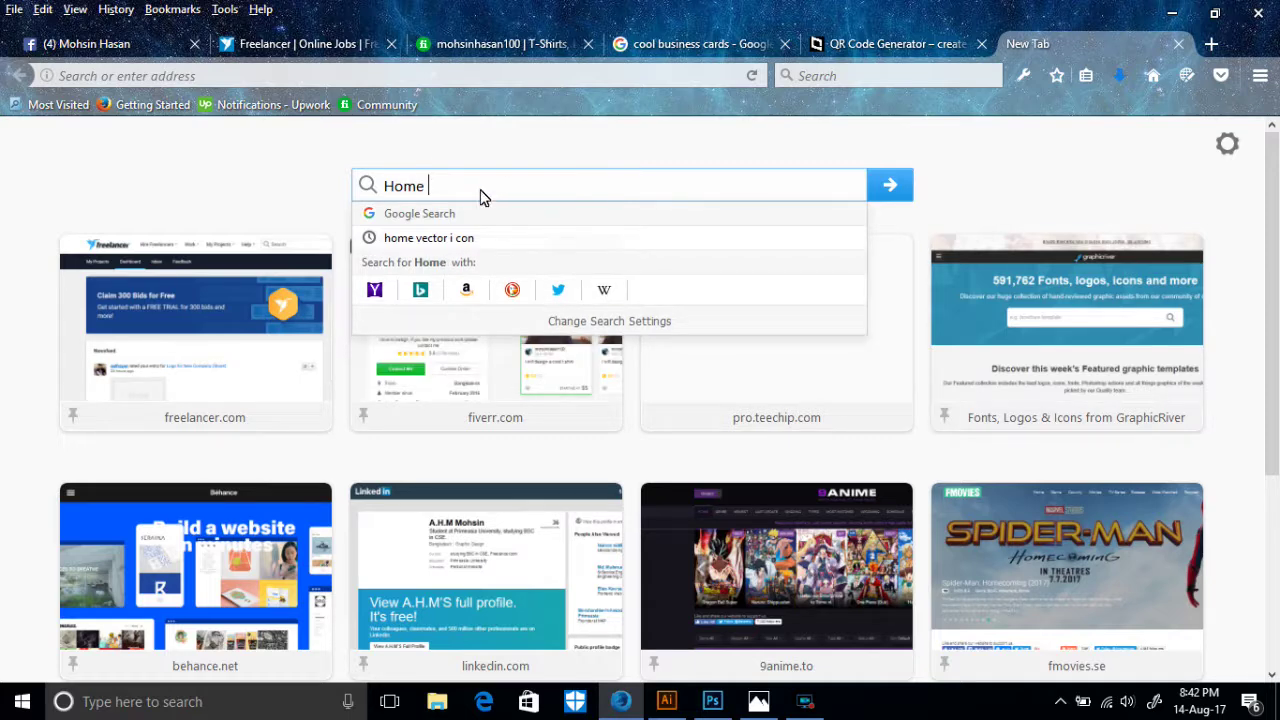
left_click(464, 246)
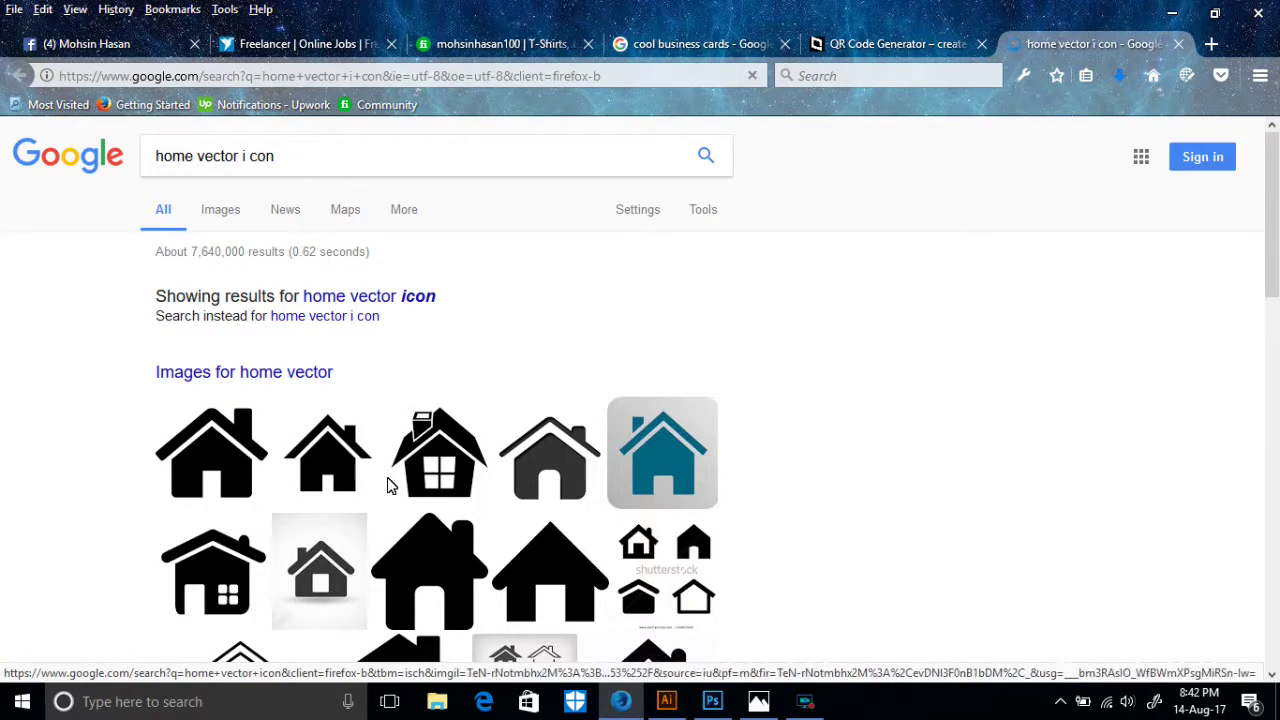
- Open the first black house image and drag it into the Illustrator document
scroll(617, 484, "down", 2)
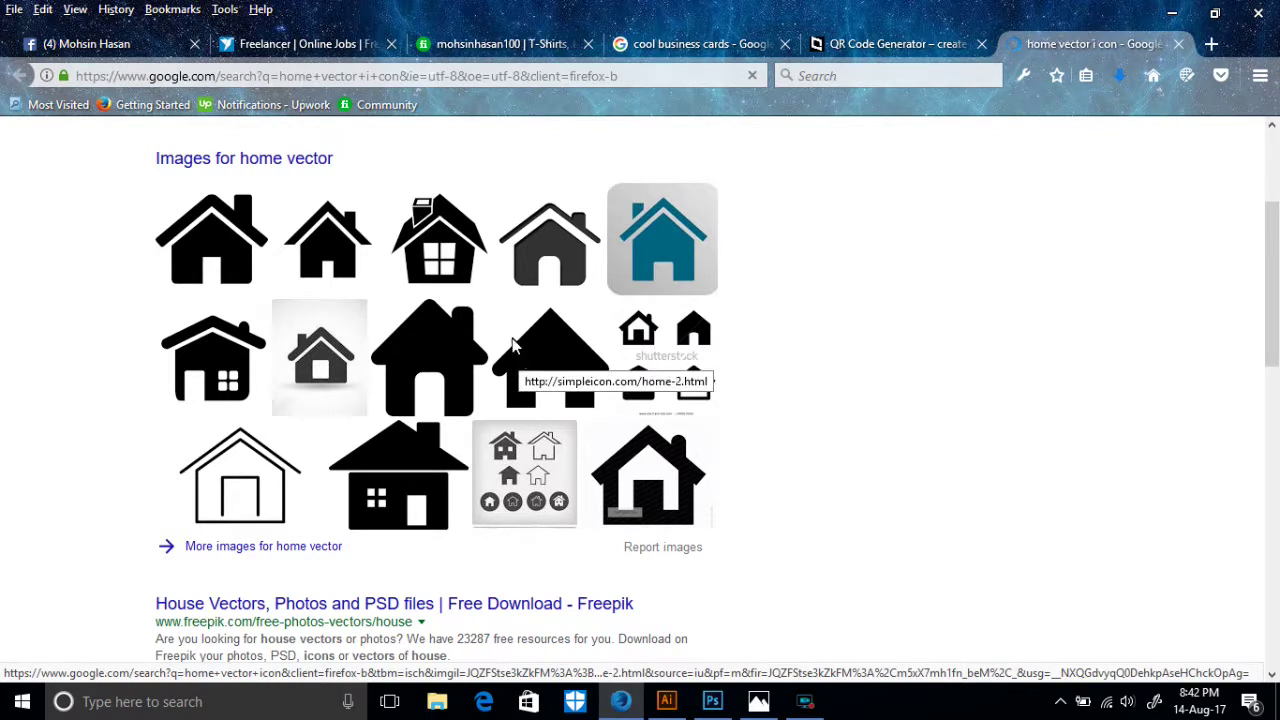
left_click(204, 270)
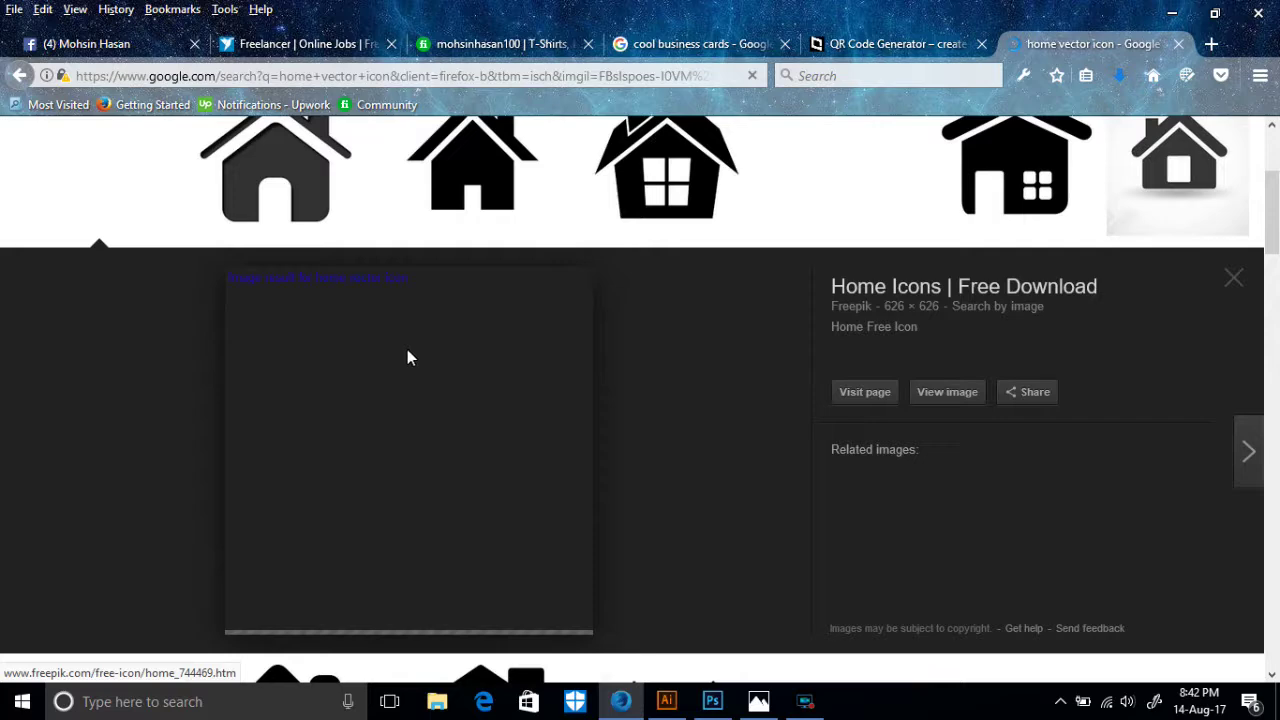
scroll(528, 391, "down", 4)
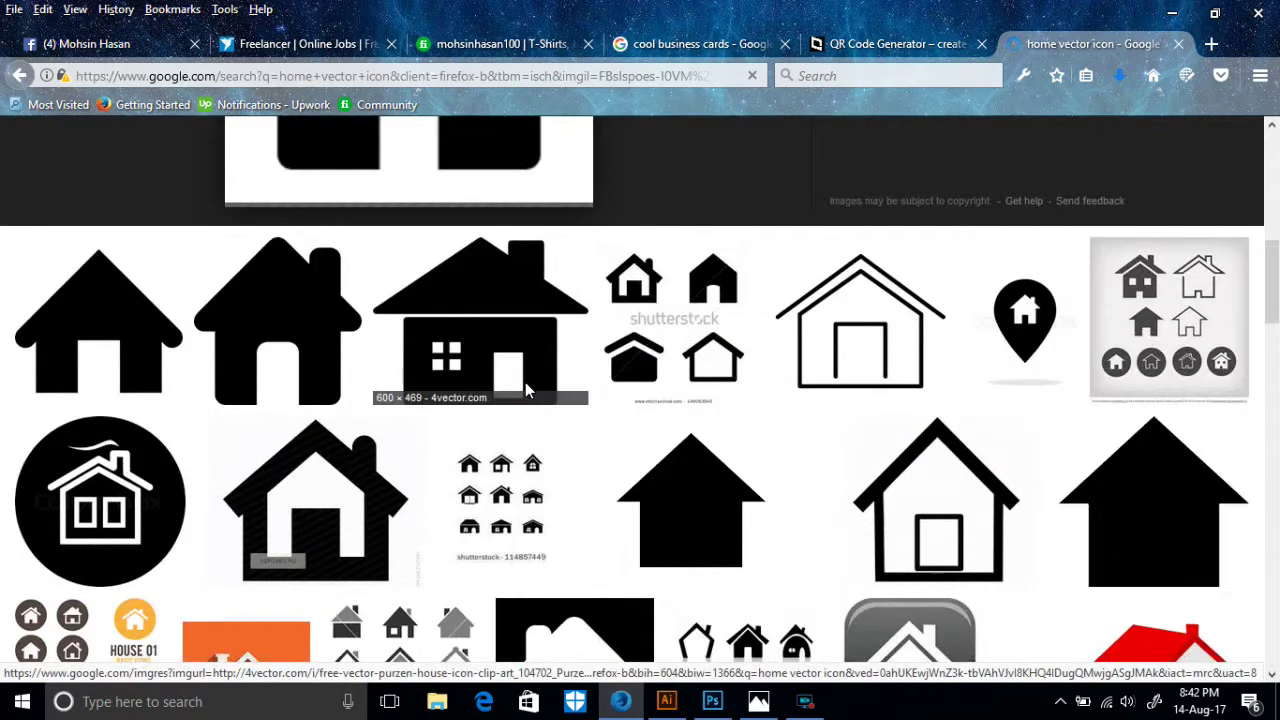
scroll(525, 382, "up", 2)
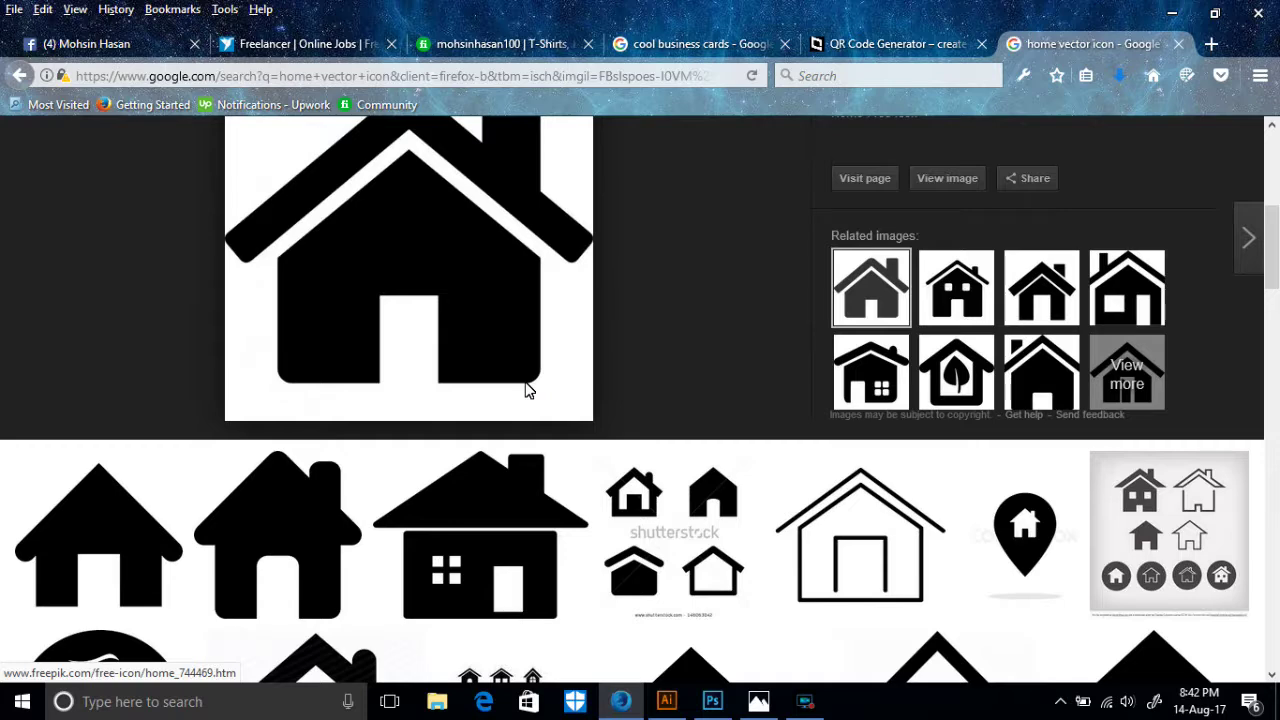
scroll(528, 391, "up", 2)
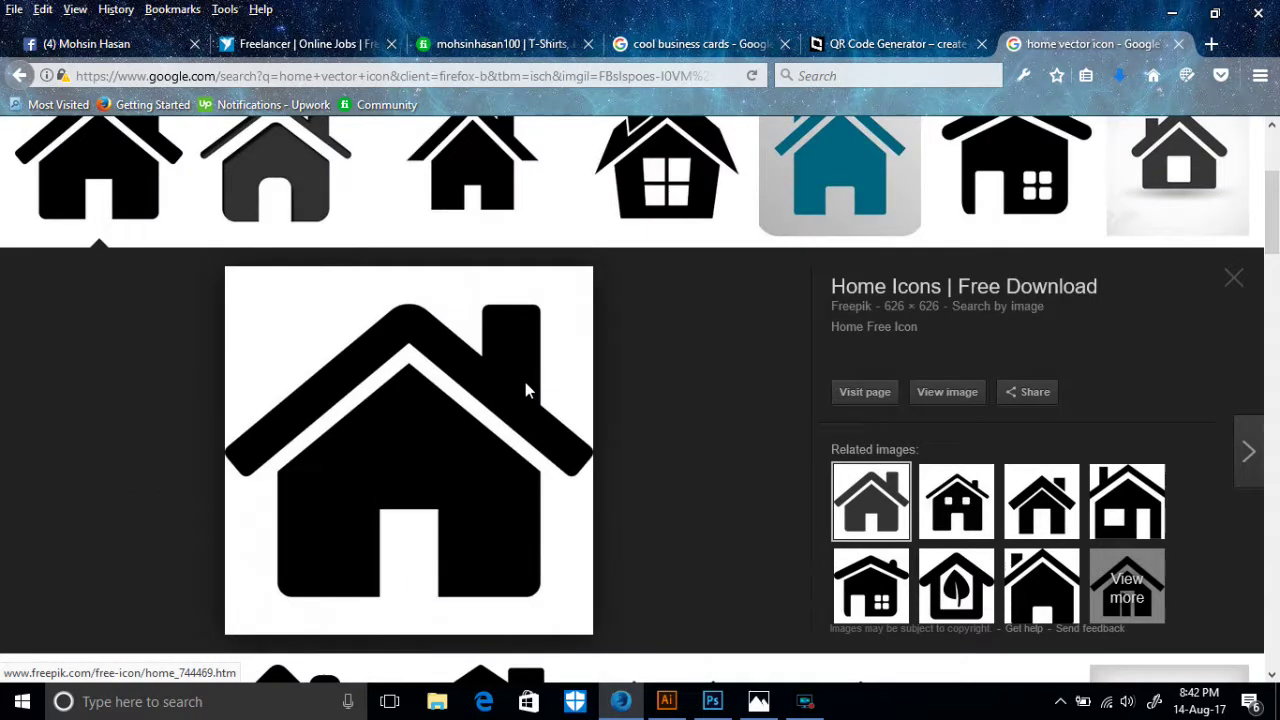
scroll(525, 391, "down", 3)
left_click_drag(446, 223, 793, 422)
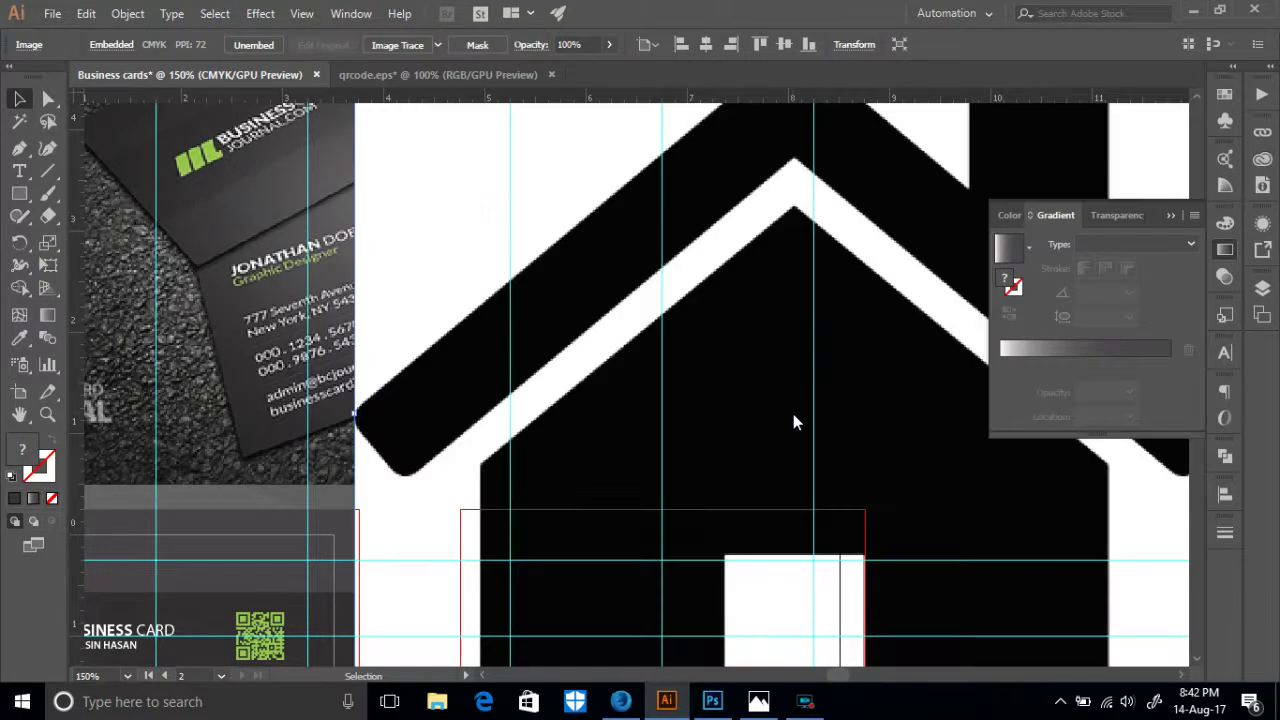
- Image Trace the placed house picture and expand it into editable vector paths
left_click(418, 50)
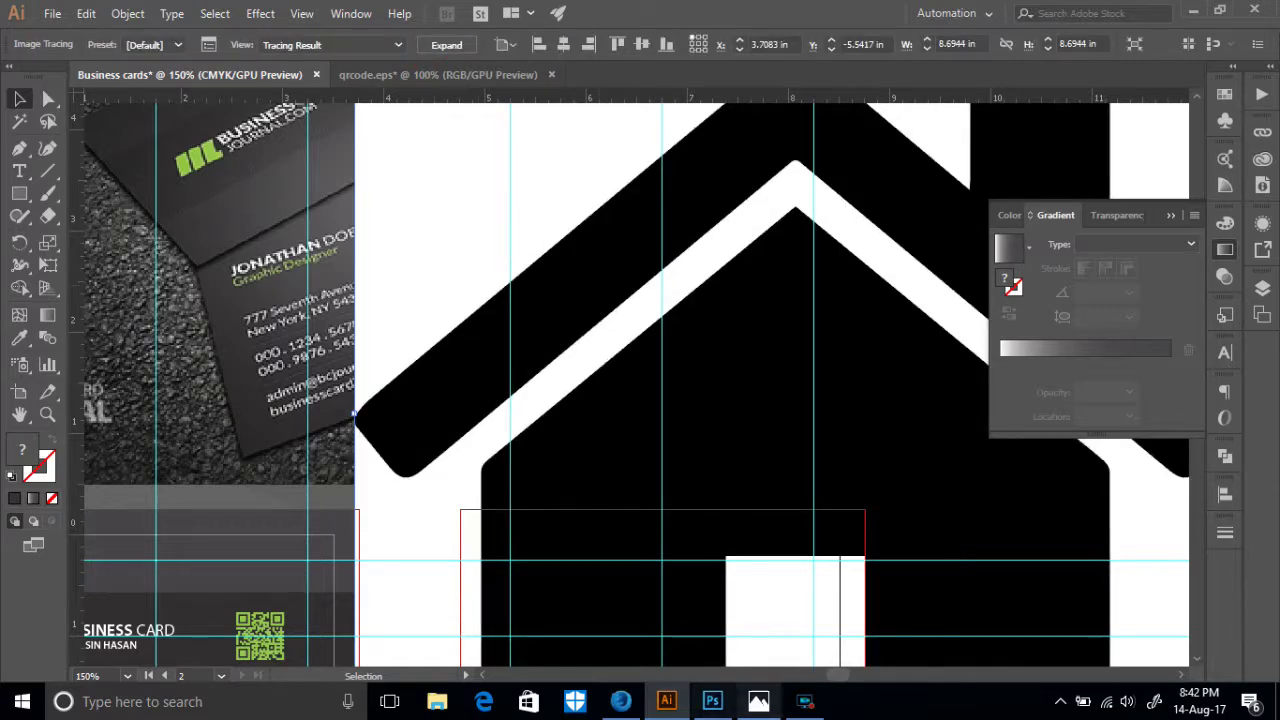
left_click(805, 701)
left_click(690, 358)
scroll(737, 437, "down", 2)
scroll(731, 400, "up", 1)
scroll(701, 451, "up", 2)
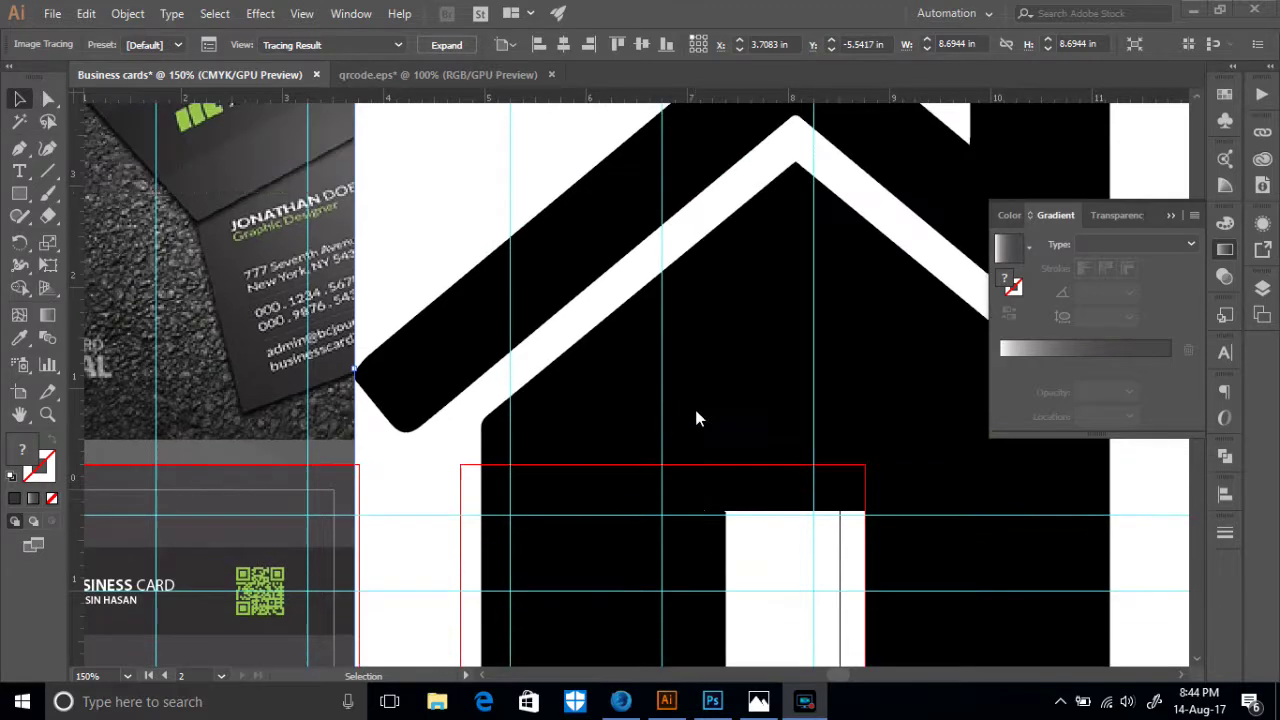
left_click(446, 45)
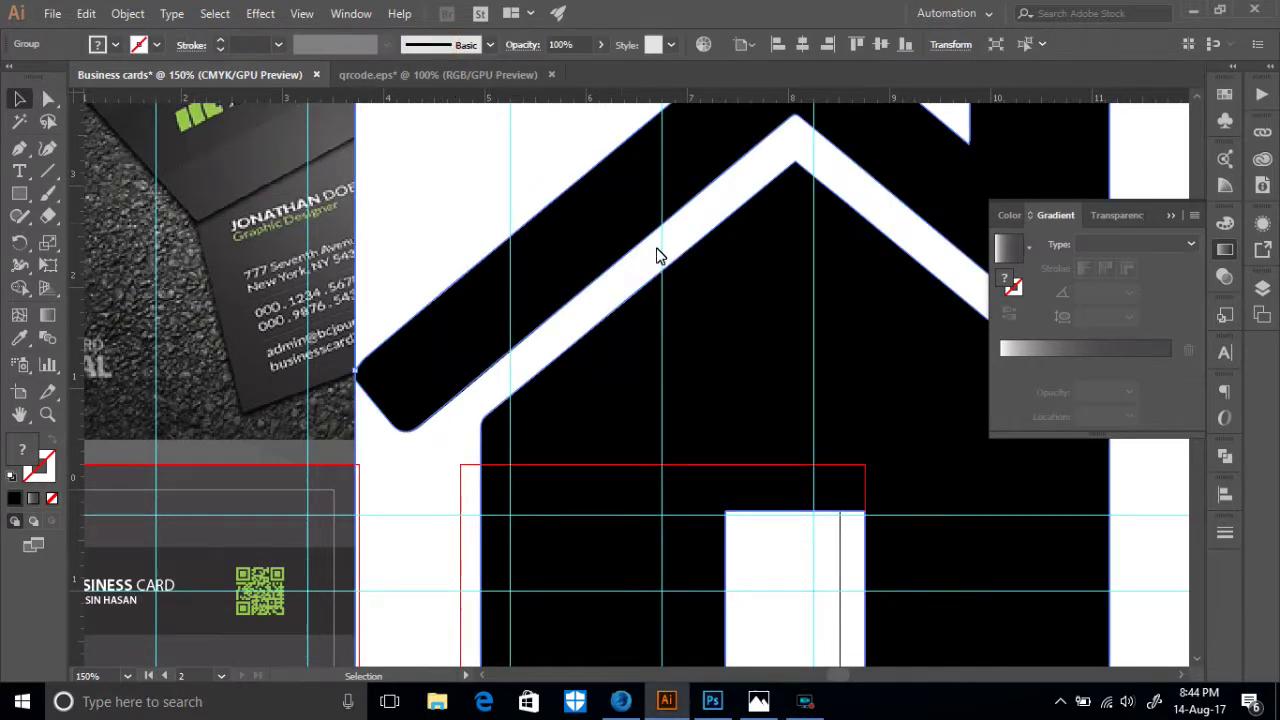
- Shrink the house to icon size and place it below the card front
key("ctrl+minus")
key("ctrl+minus")
key("ctrl+minus")
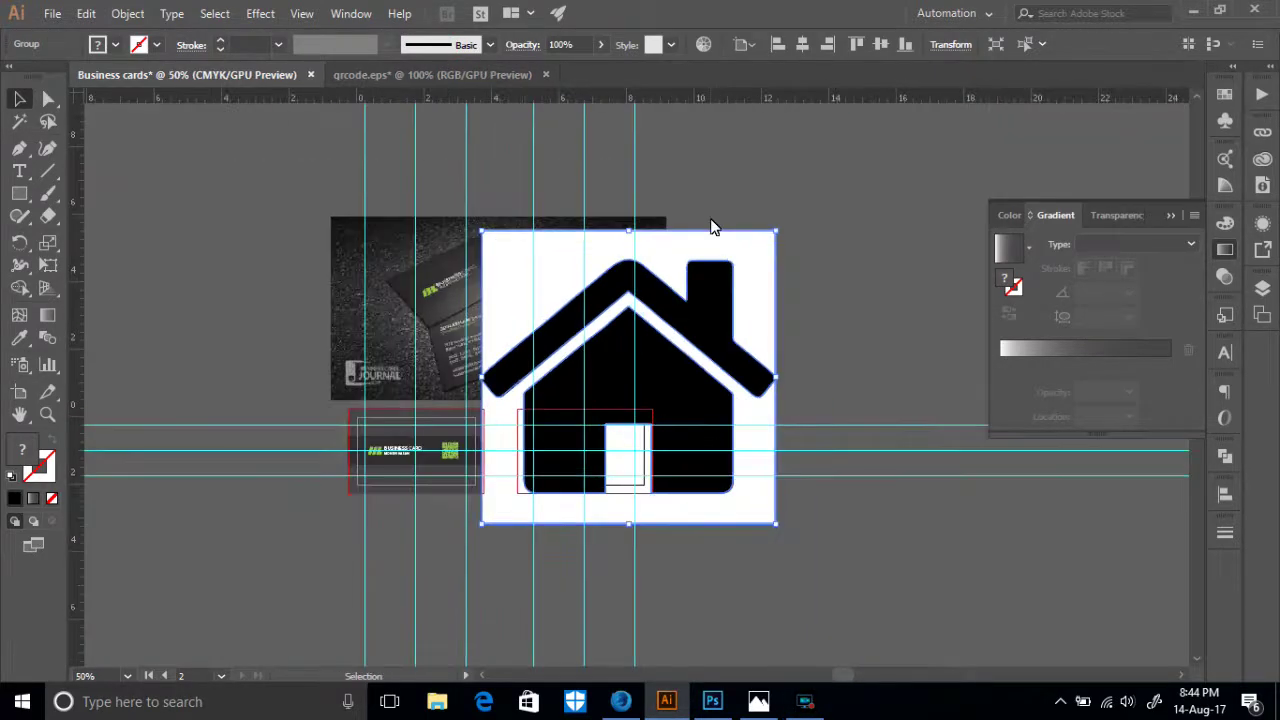
left_click_drag(757, 294, 1022, 276)
left_click_drag(771, 329, 926, 222)
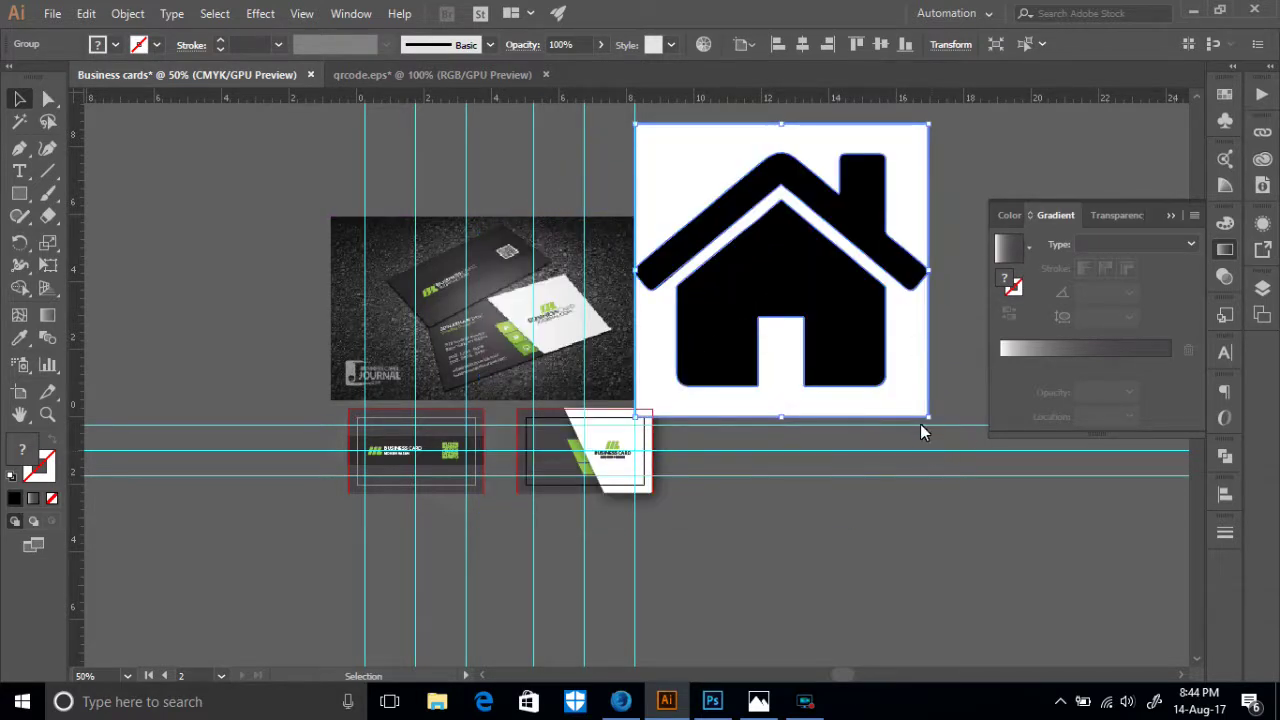
left_click_drag(930, 422, 674, 188)
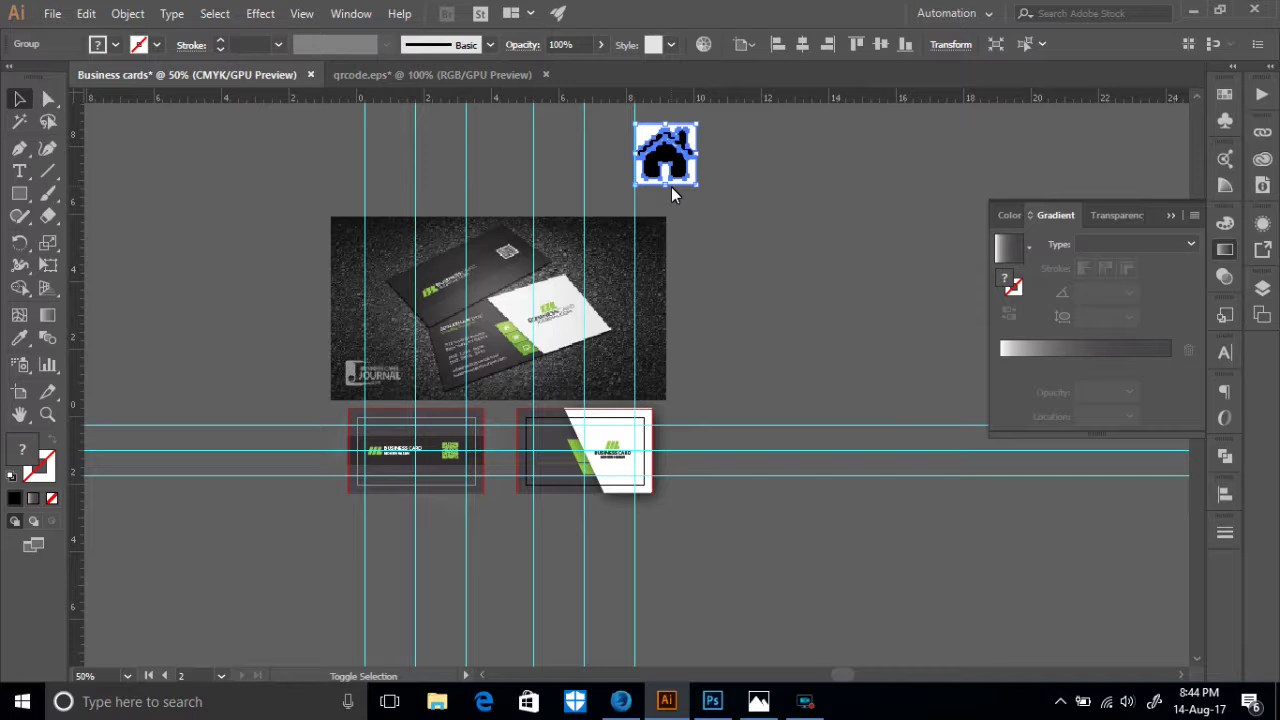
left_click(743, 239)
left_click_drag(686, 178, 714, 536)
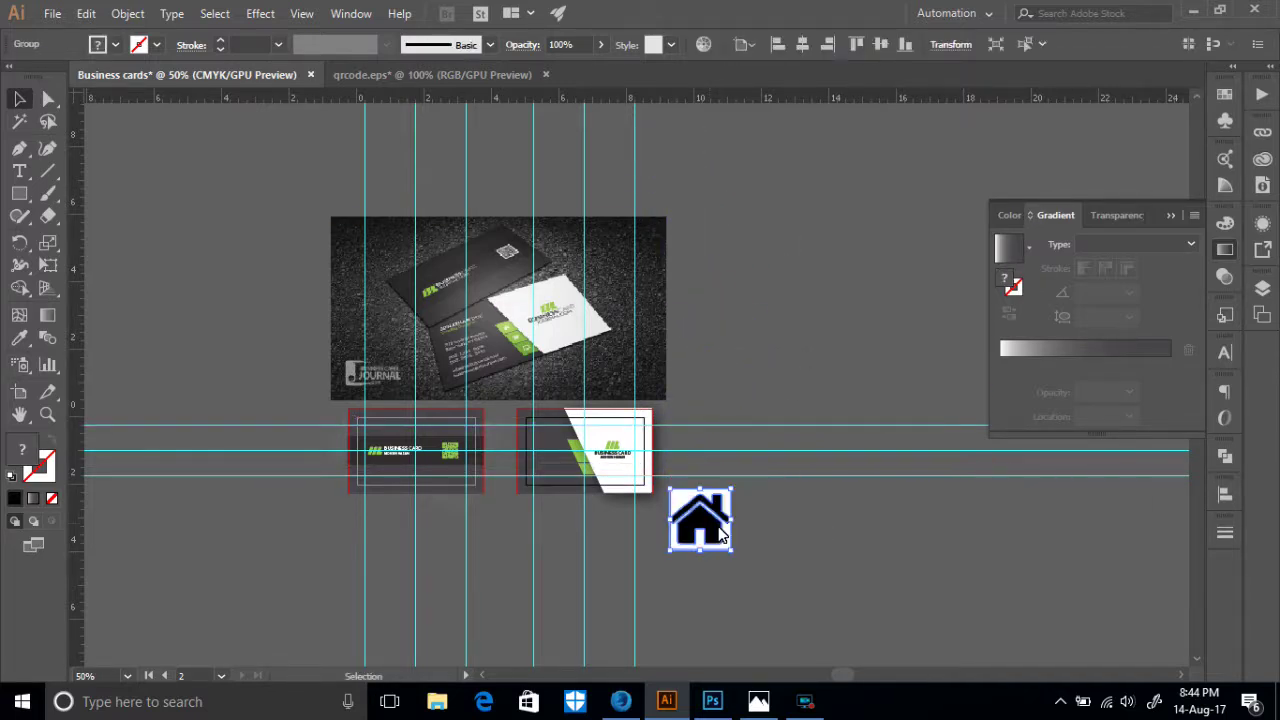
- Ungroup the house and delete its white background square, leaving only the black house shape
left_click(739, 532)
left_click(713, 514)
right_click(713, 514)
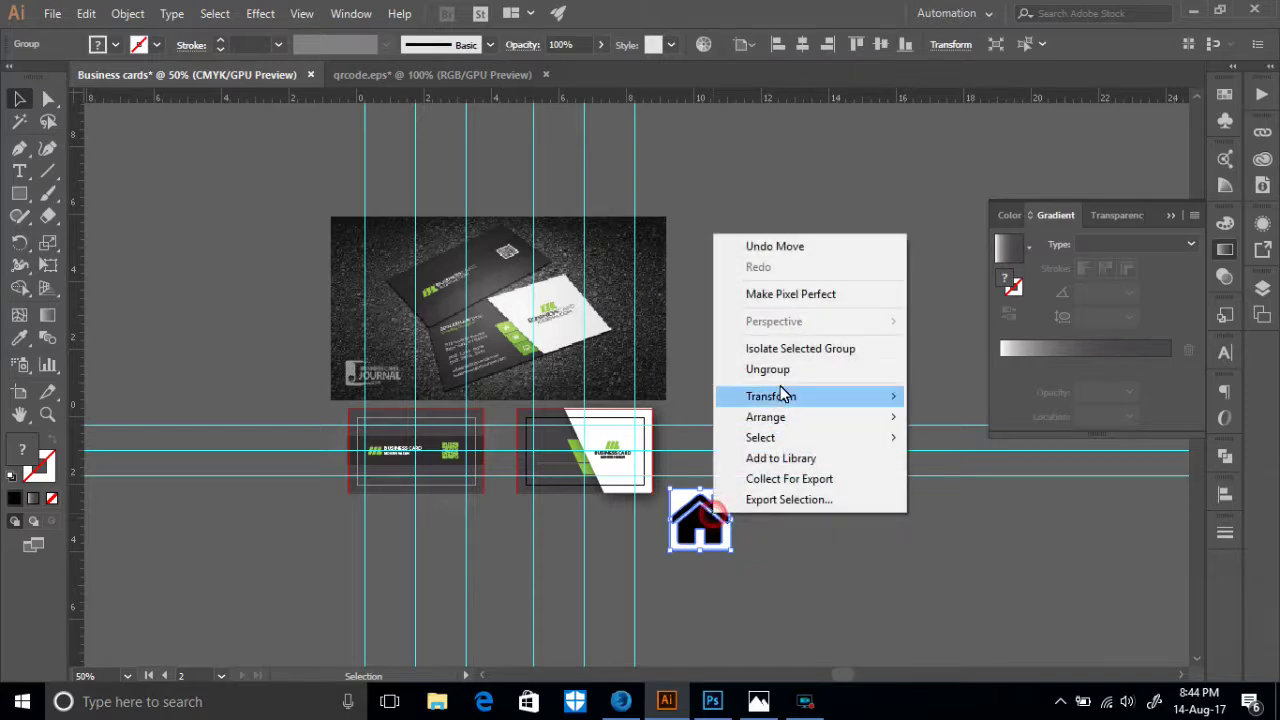
left_click(777, 373)
left_click(794, 560)
left_click(690, 516)
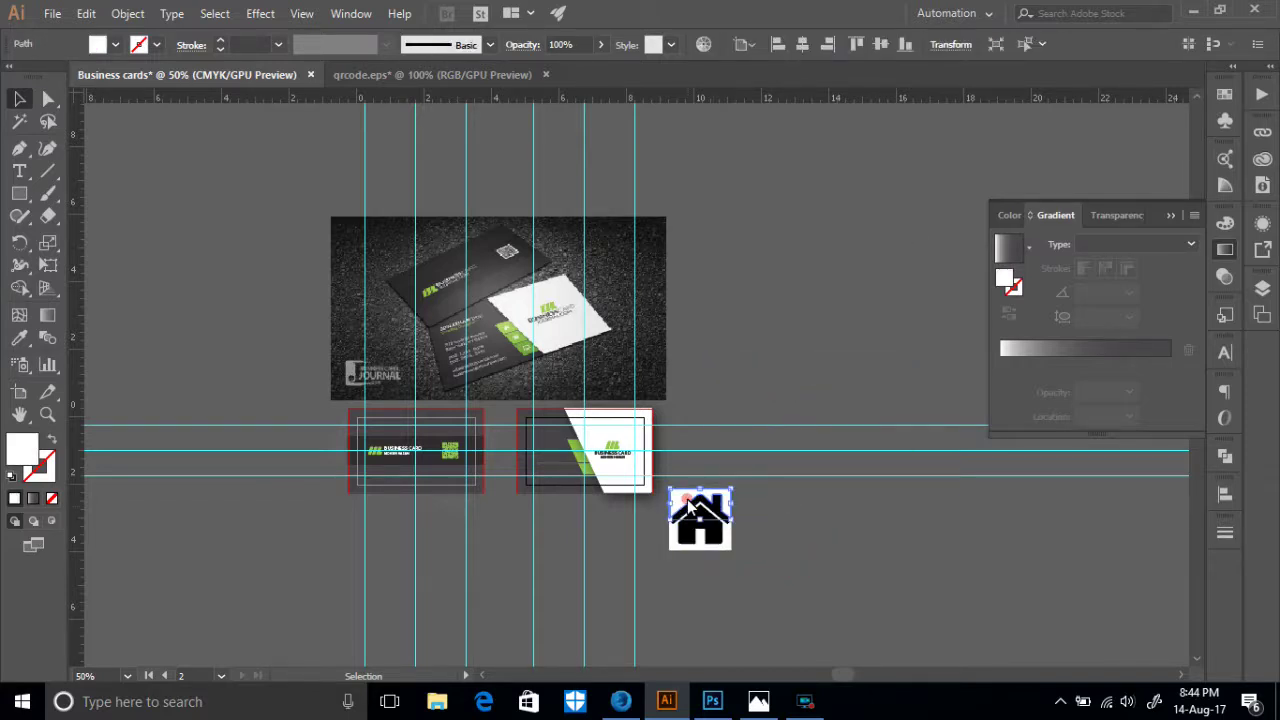
left_click(675, 544)
key("Delete")
left_click(686, 508)
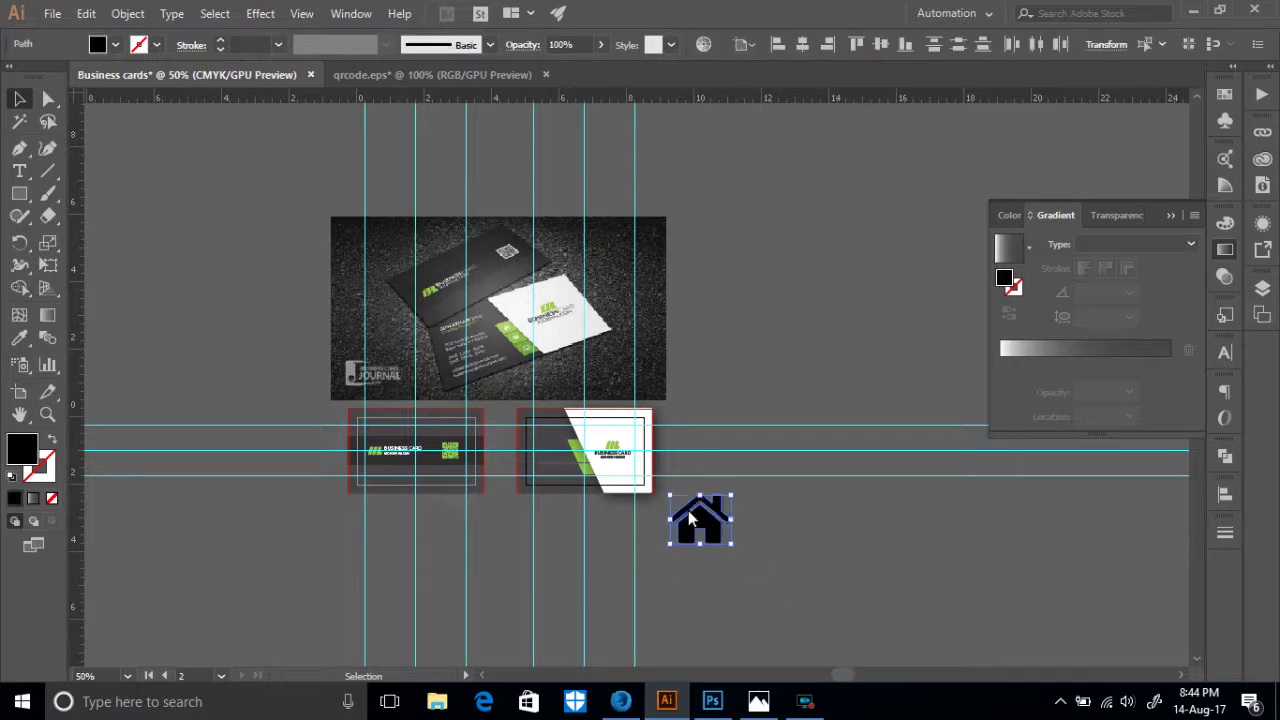
left_click(754, 593)
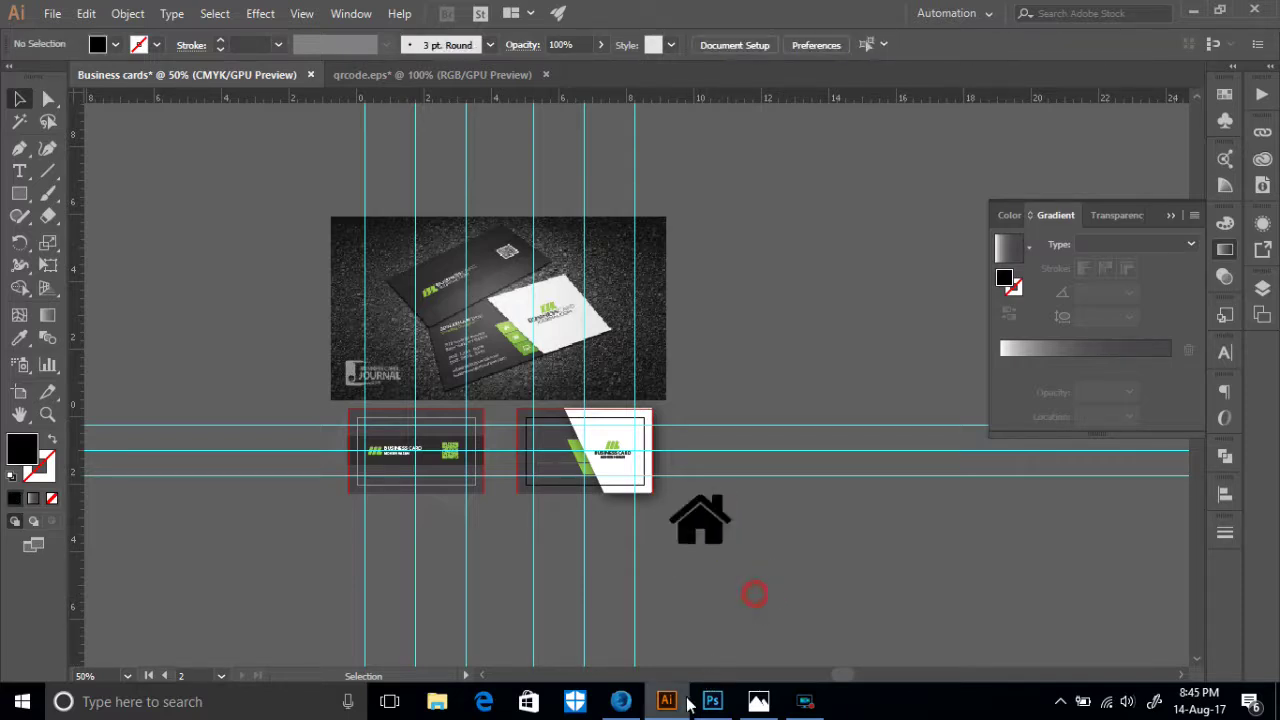
- Return to the home vector icon image results in Firefox
mouse_move(631, 706)
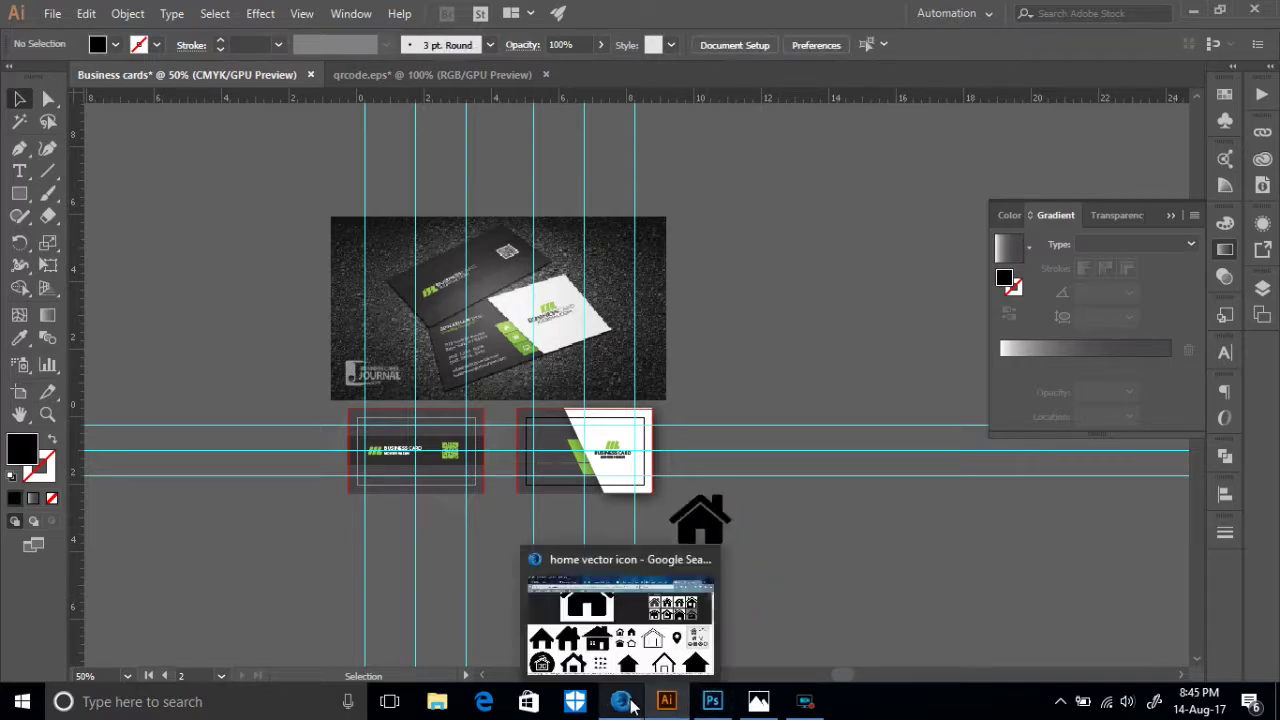
left_click(503, 323)
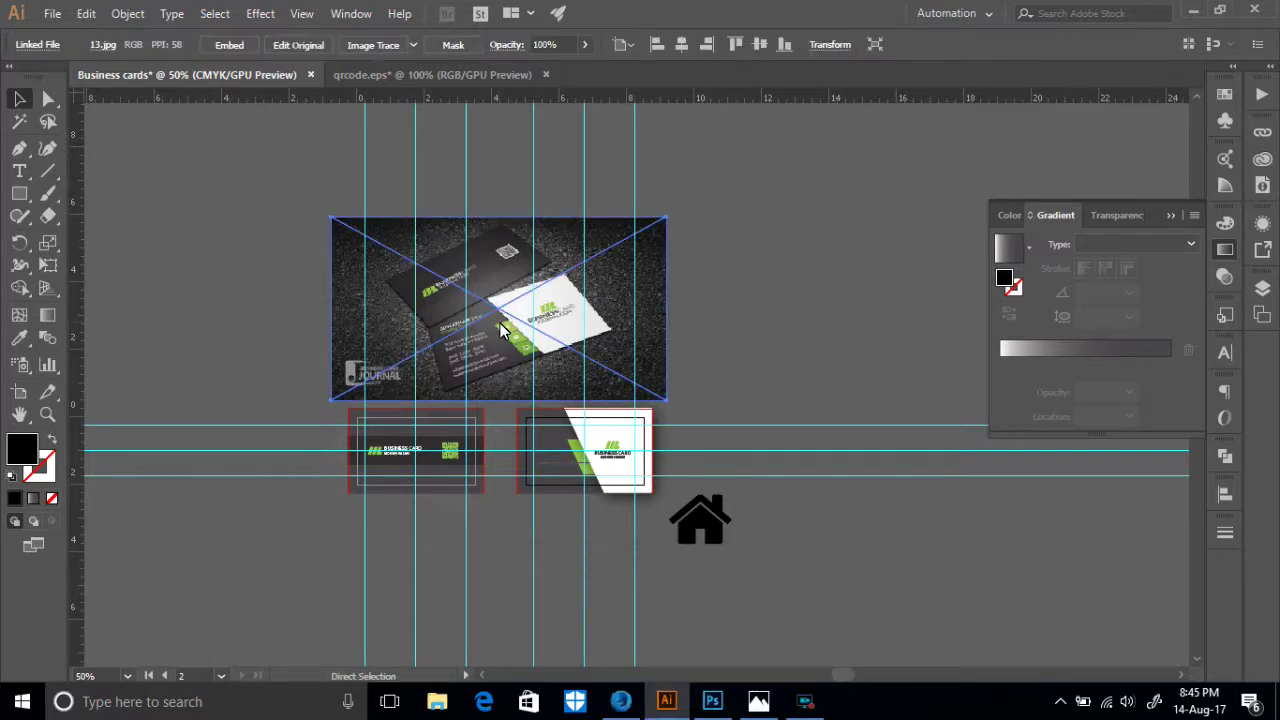
scroll(500, 323, "up", 4)
scroll(500, 323, "down", 2)
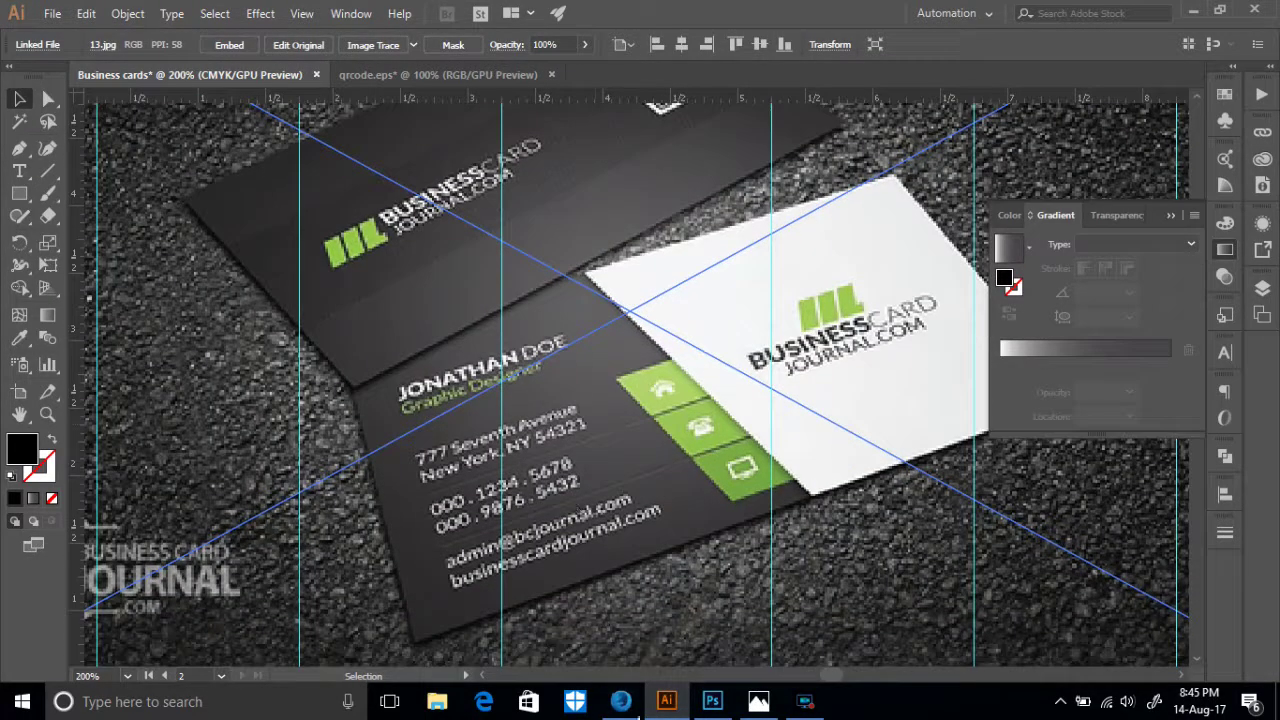
left_click(610, 705)
scroll(187, 167, "up", 5)
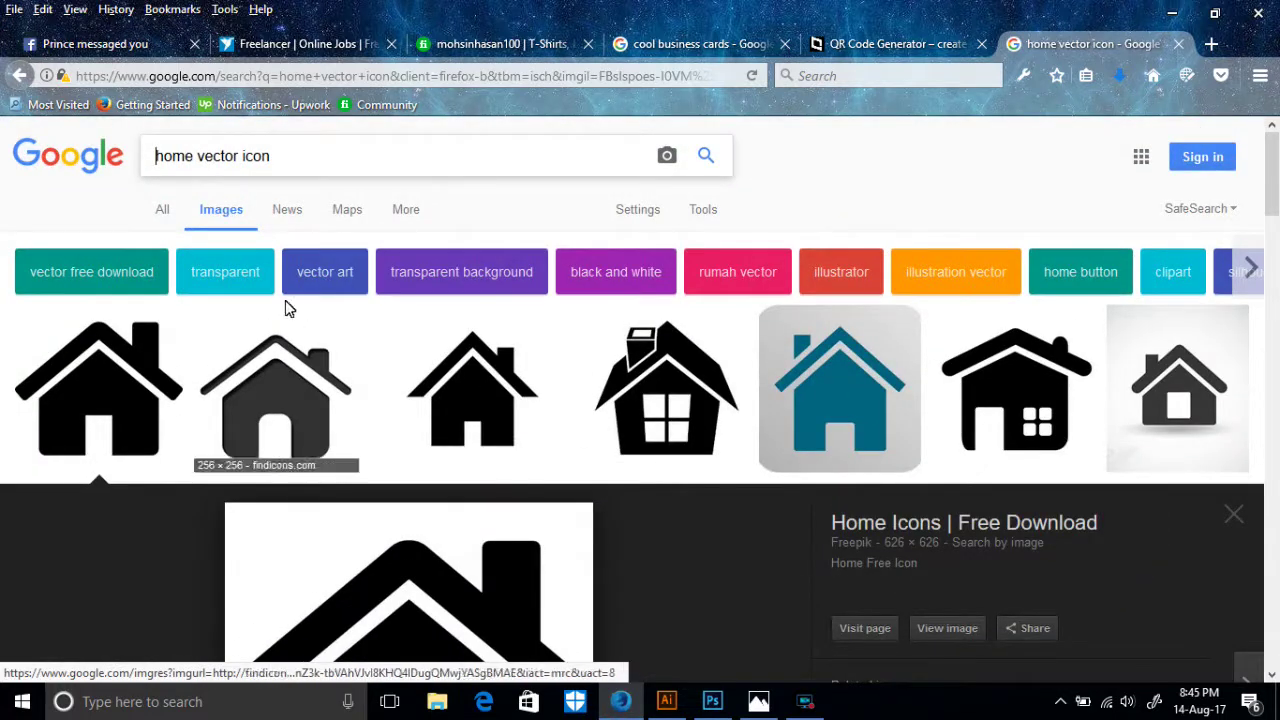
- Change the image search from home to 'telephone vector icon'
double_click(193, 165)
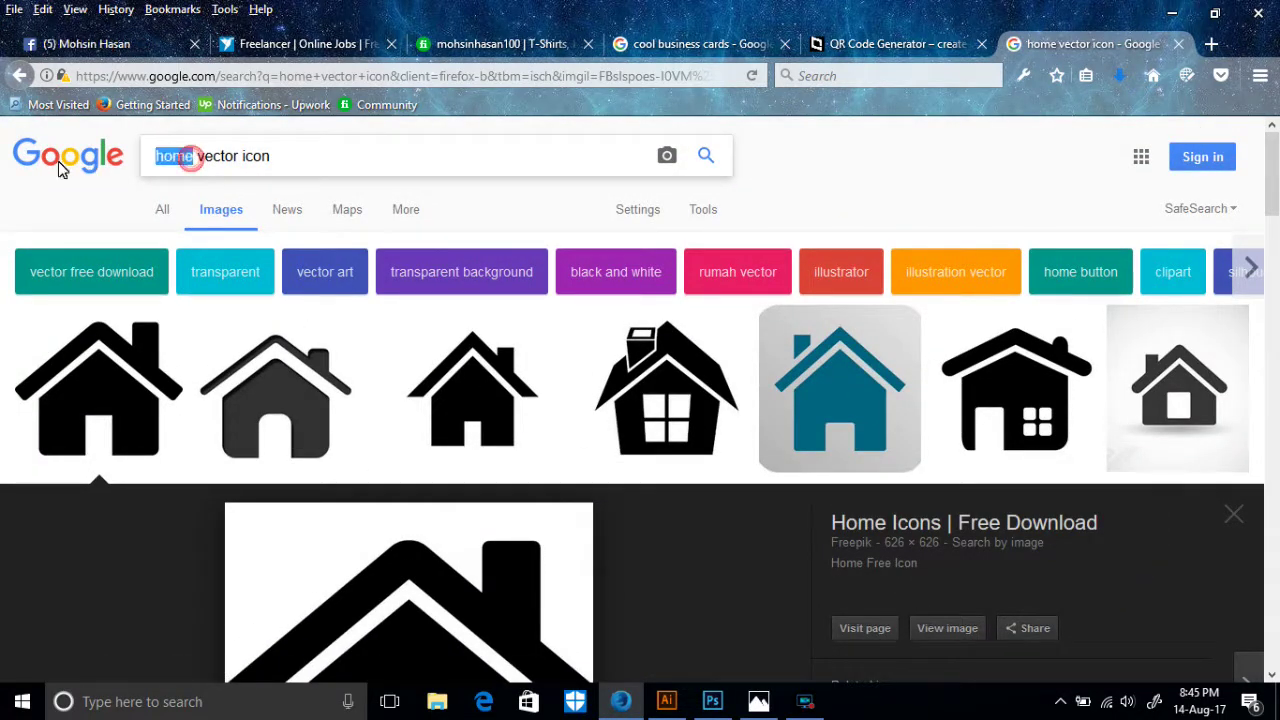
type("talef")
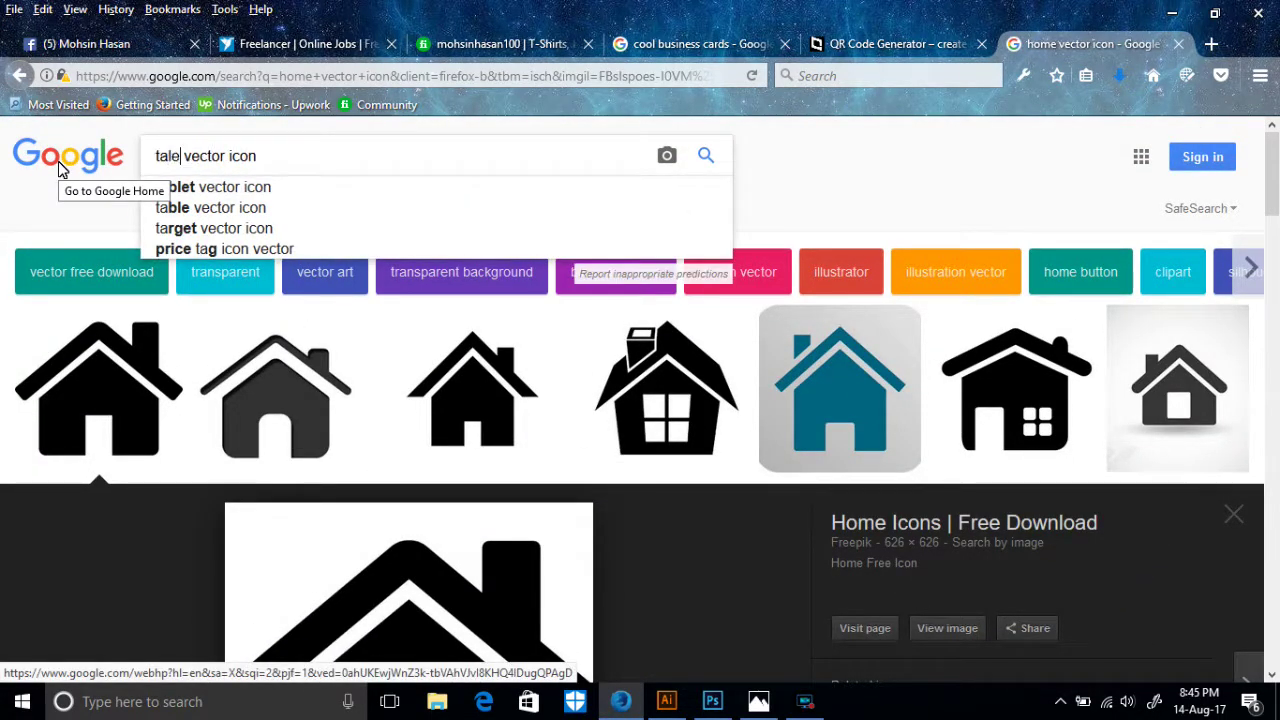
type("on")
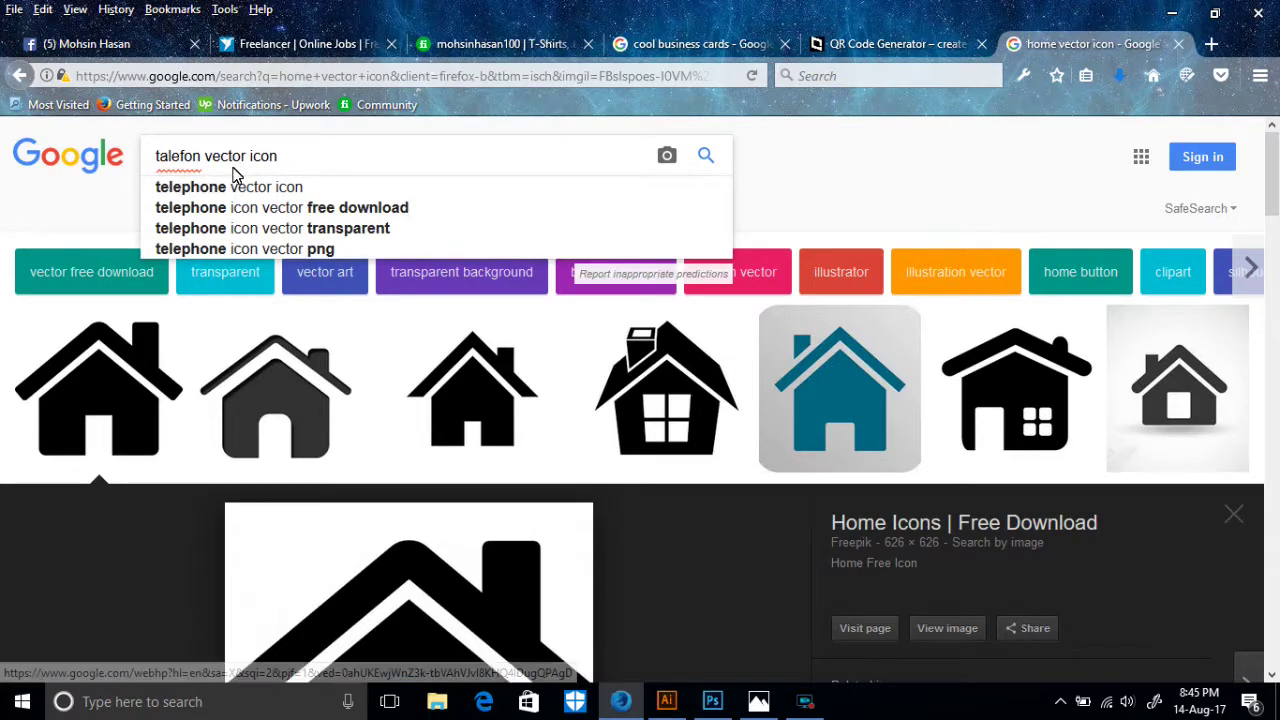
left_click(238, 187)
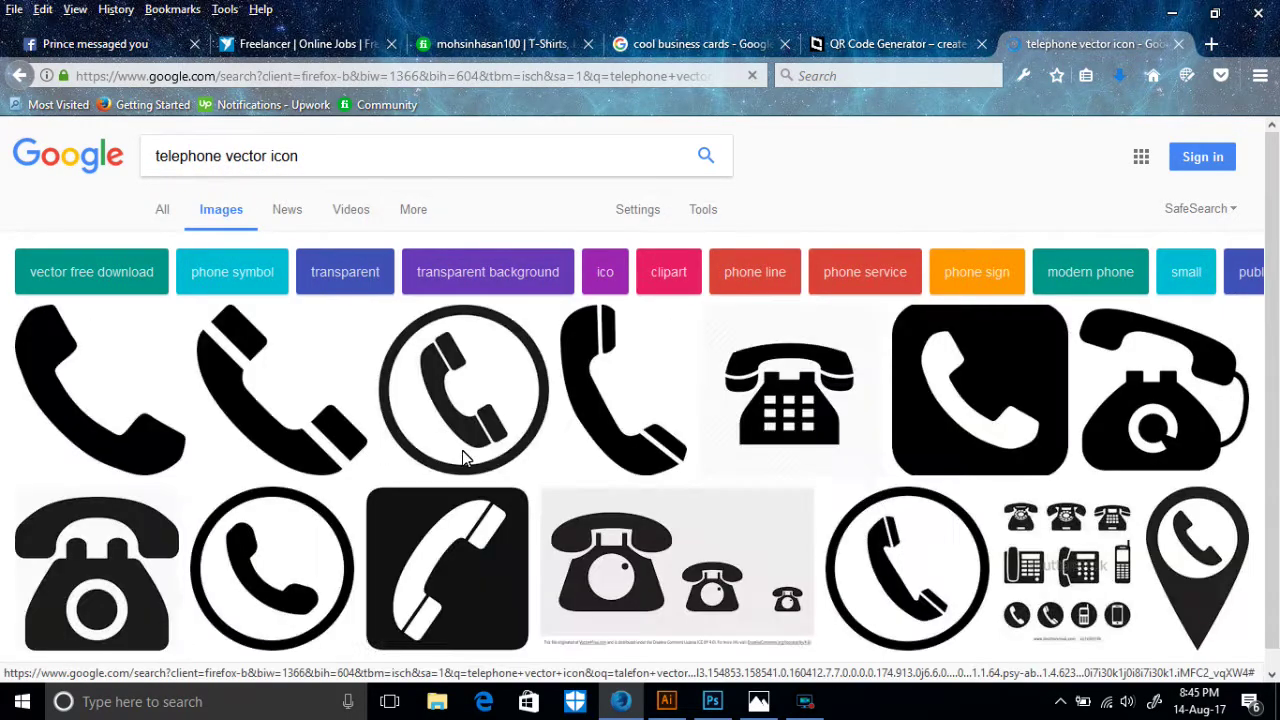
- Preview desk telephone results, ending on the black phone handset image
scroll(730, 340, "down", 2)
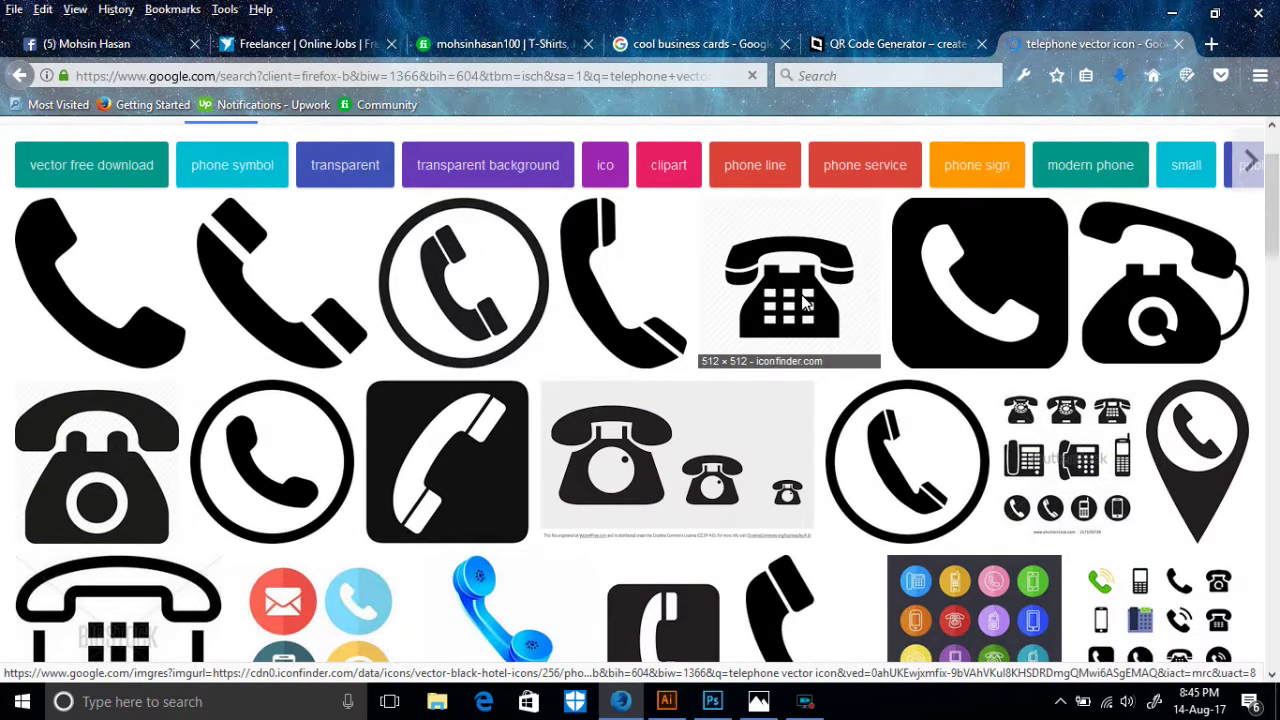
left_click(801, 294)
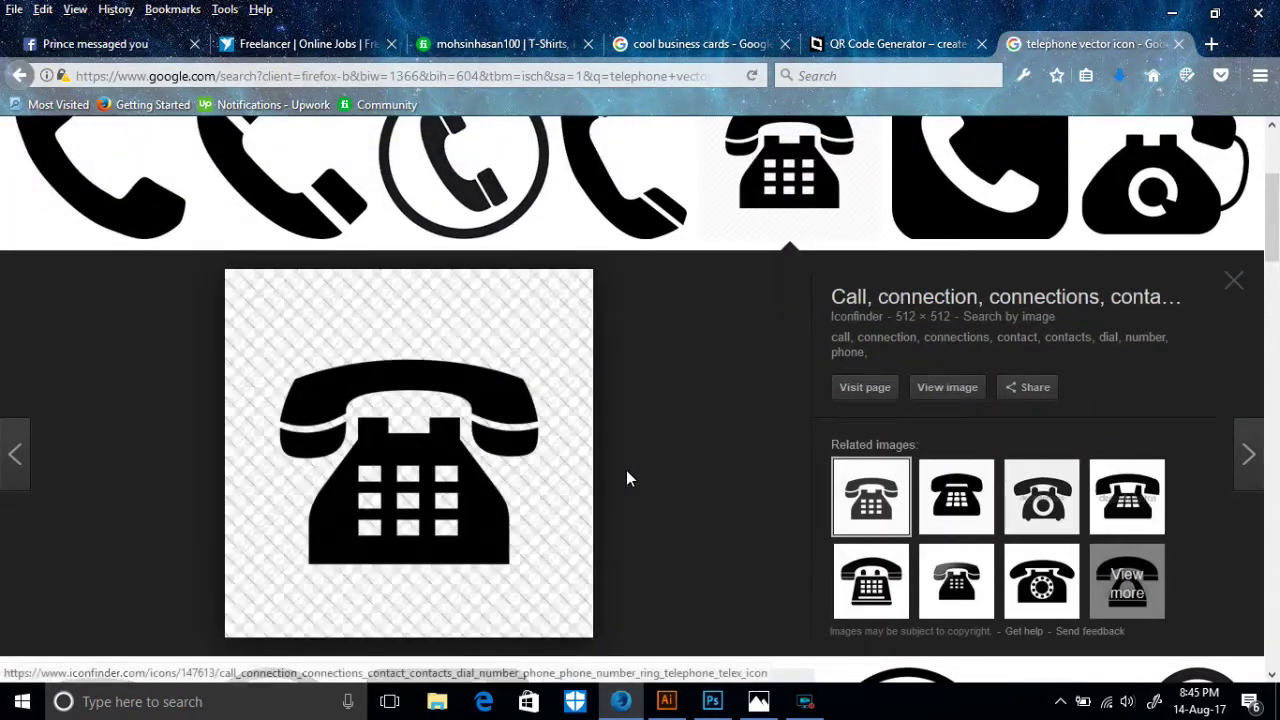
left_click(953, 598)
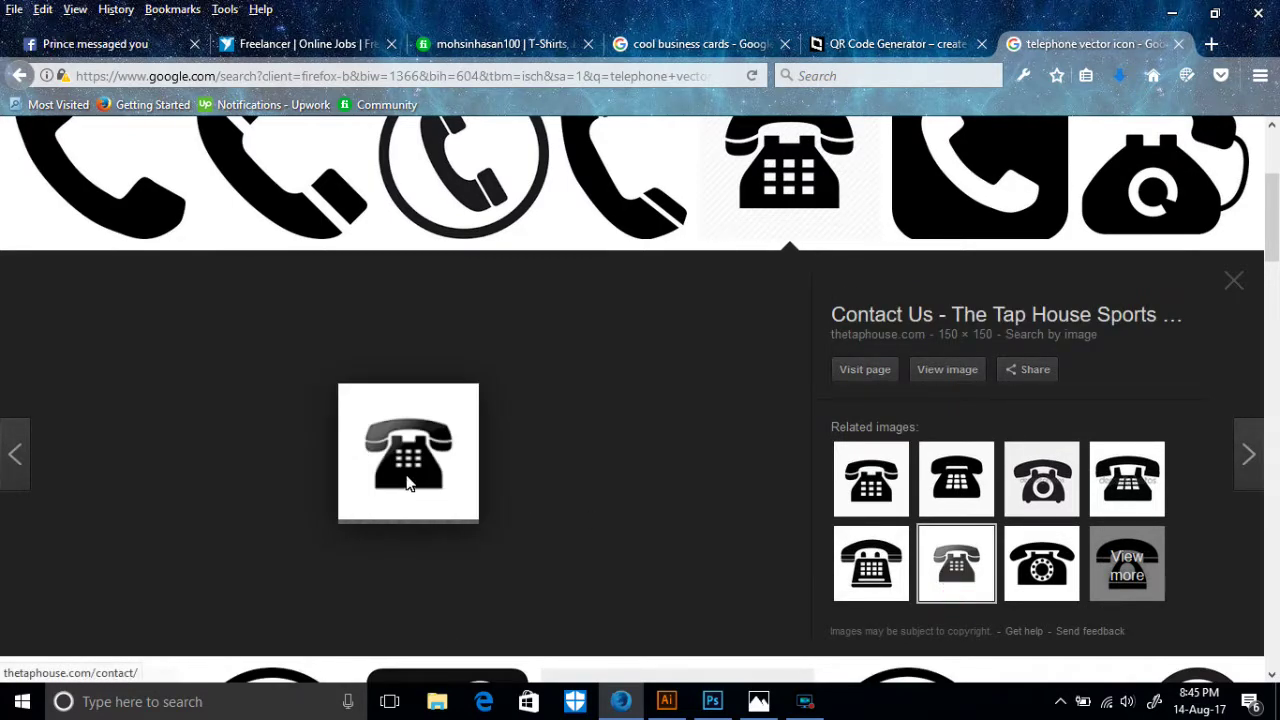
scroll(432, 437, "down", 5)
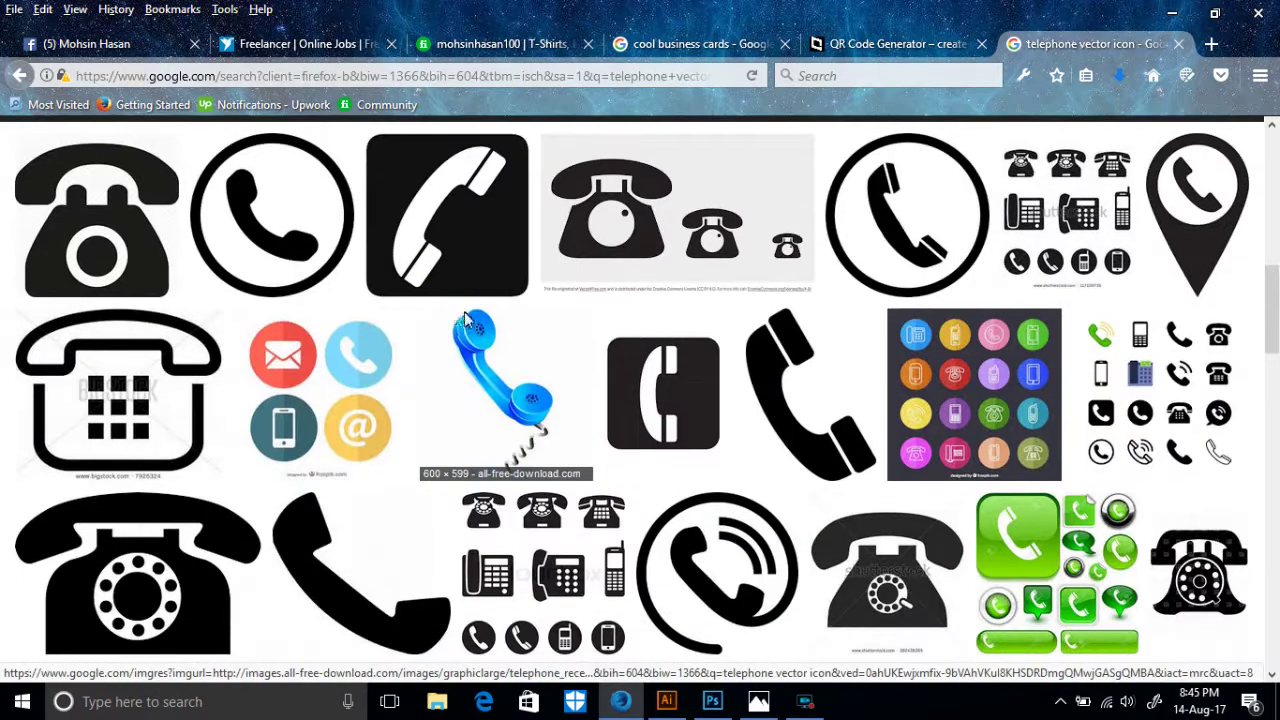
scroll(643, 362, "down", 2)
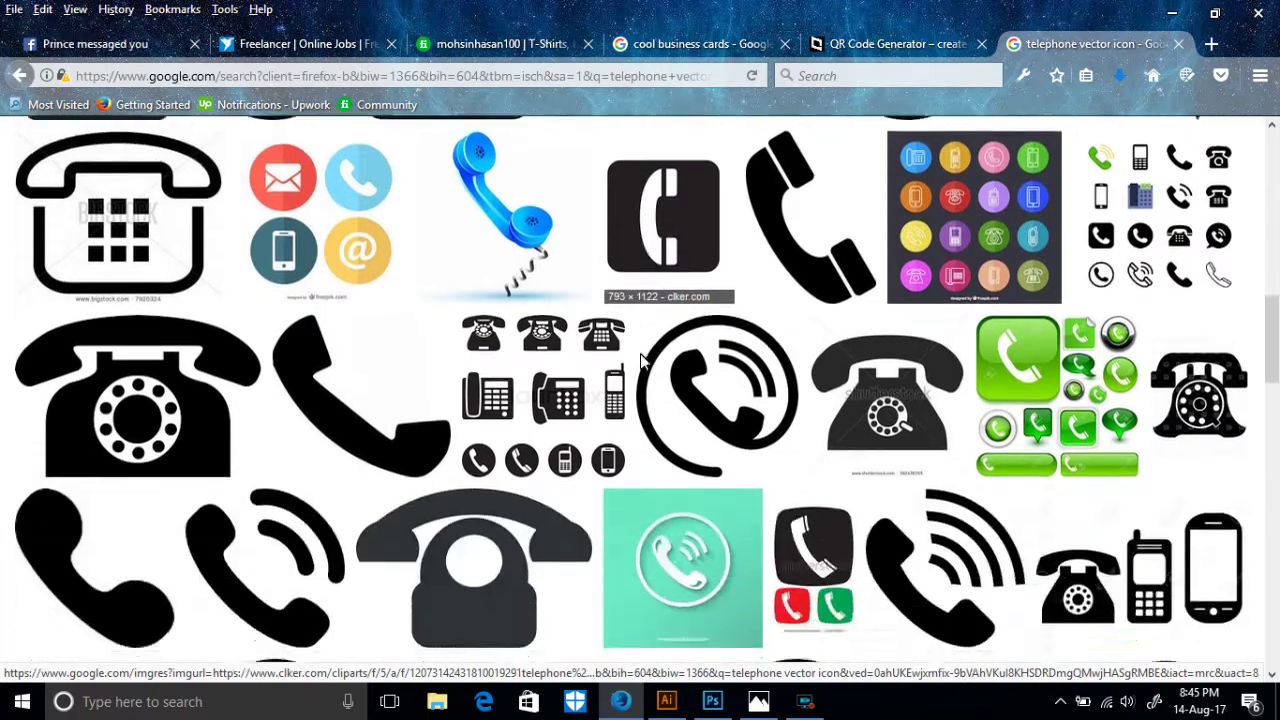
scroll(367, 361, "down", 4)
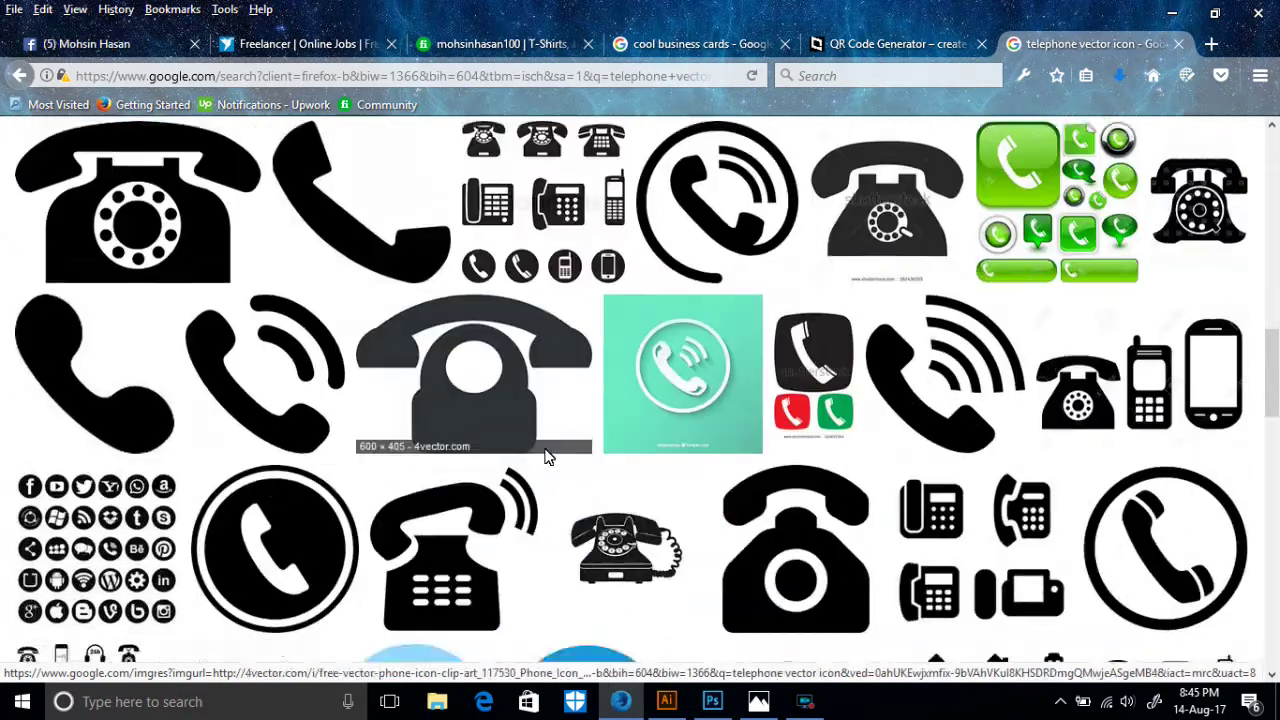
scroll(278, 363, "up", 8)
scroll(230, 360, "up", 4)
scroll(177, 354, "down", 3)
scroll(300, 350, "up", 5)
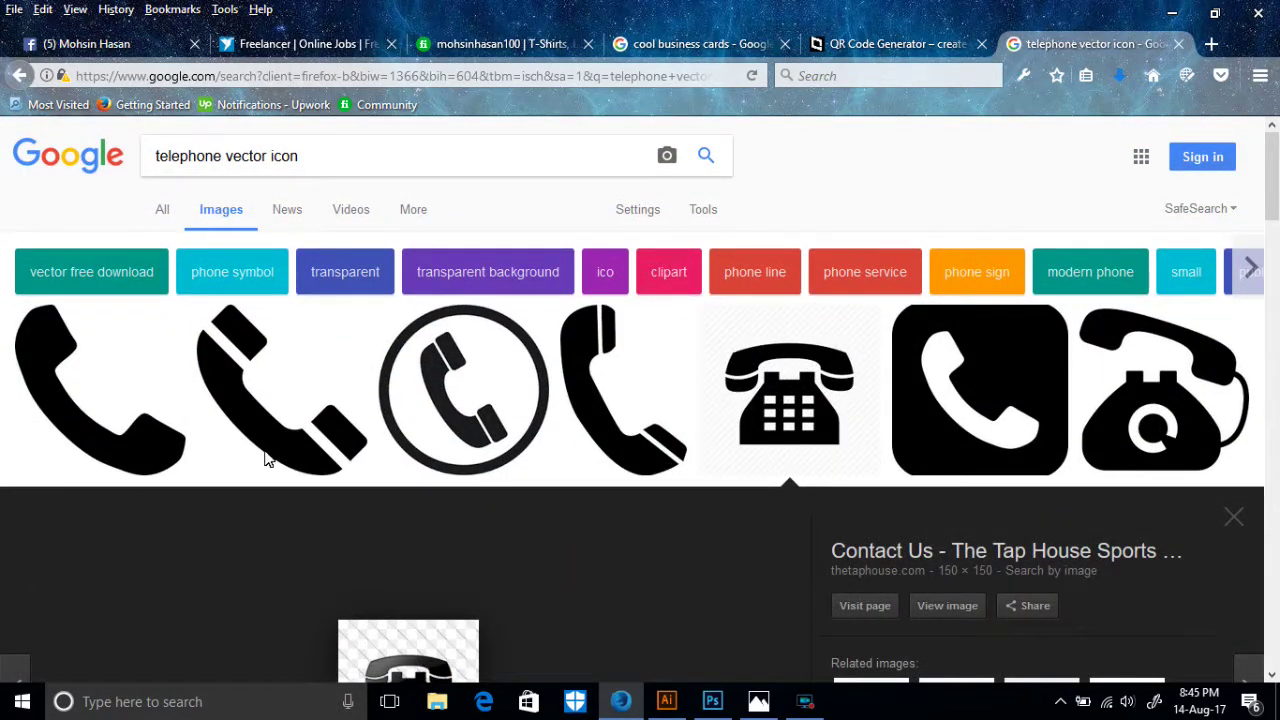
left_click(284, 425)
- Bring the phone handset image onto empty canvas, then Image Trace and Expand it
left_click_drag(371, 320, 614, 426)
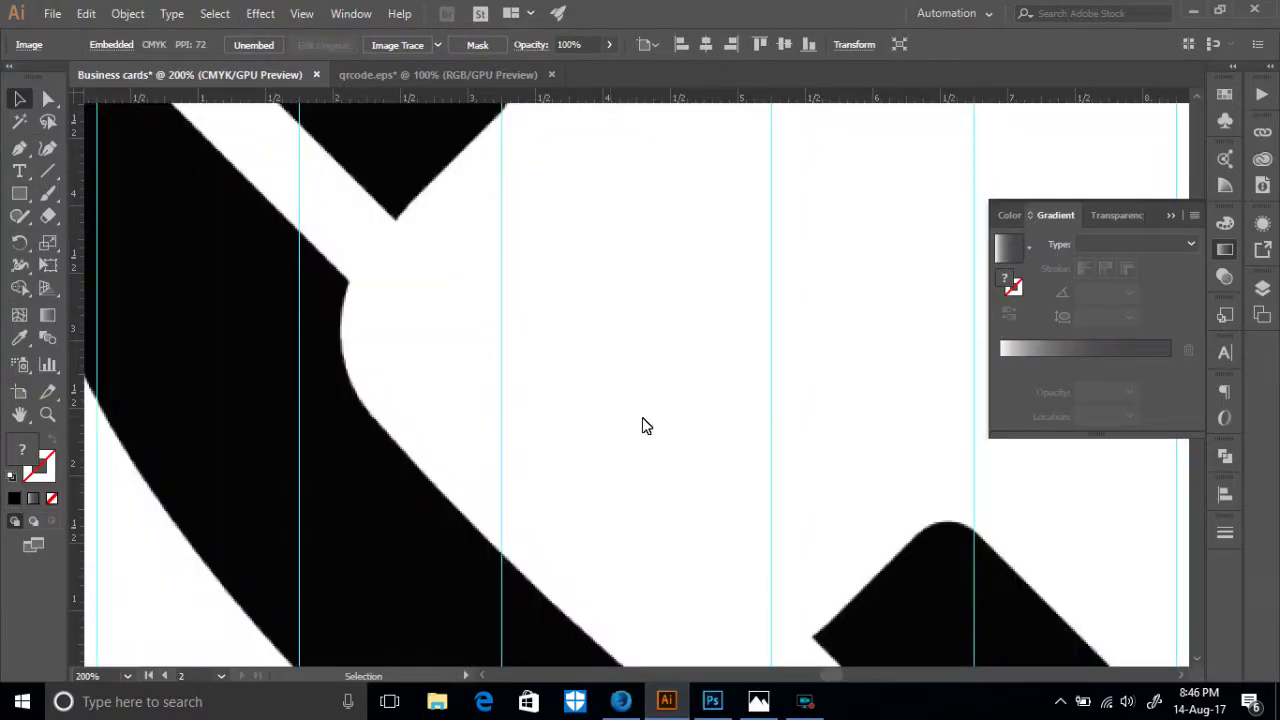
scroll(645, 426, "down", 5)
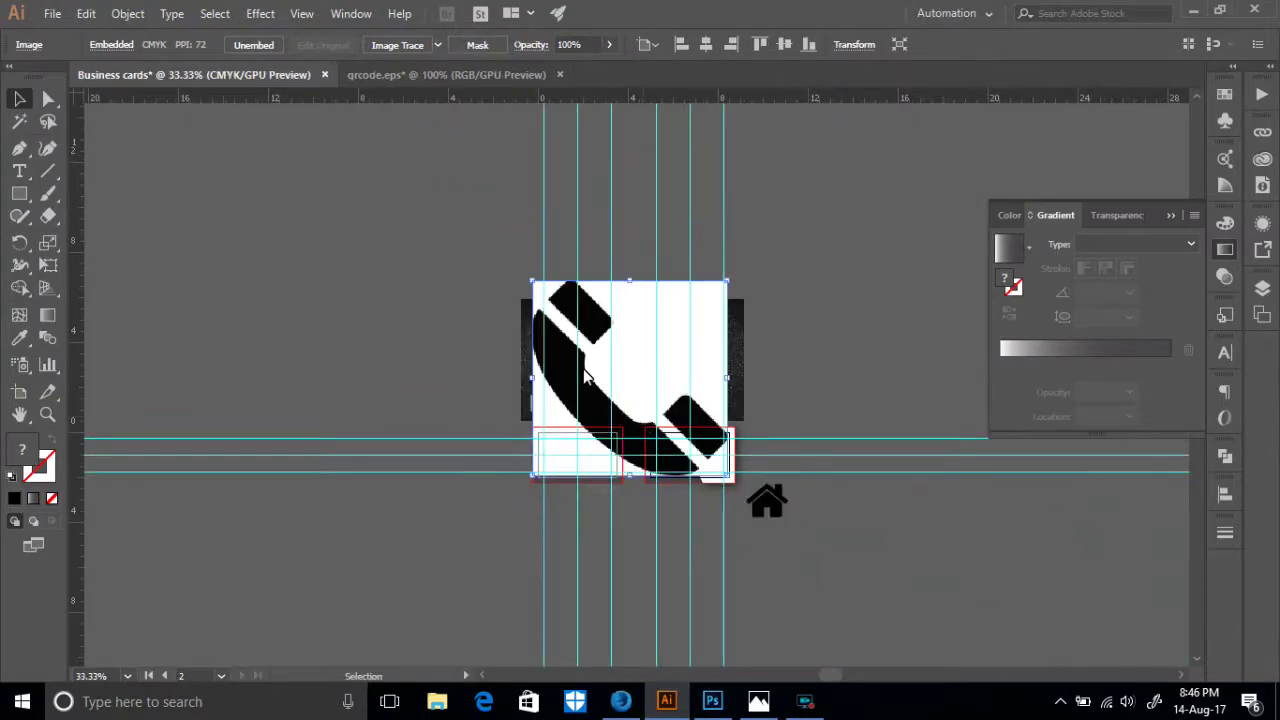
left_click_drag(638, 371, 940, 547)
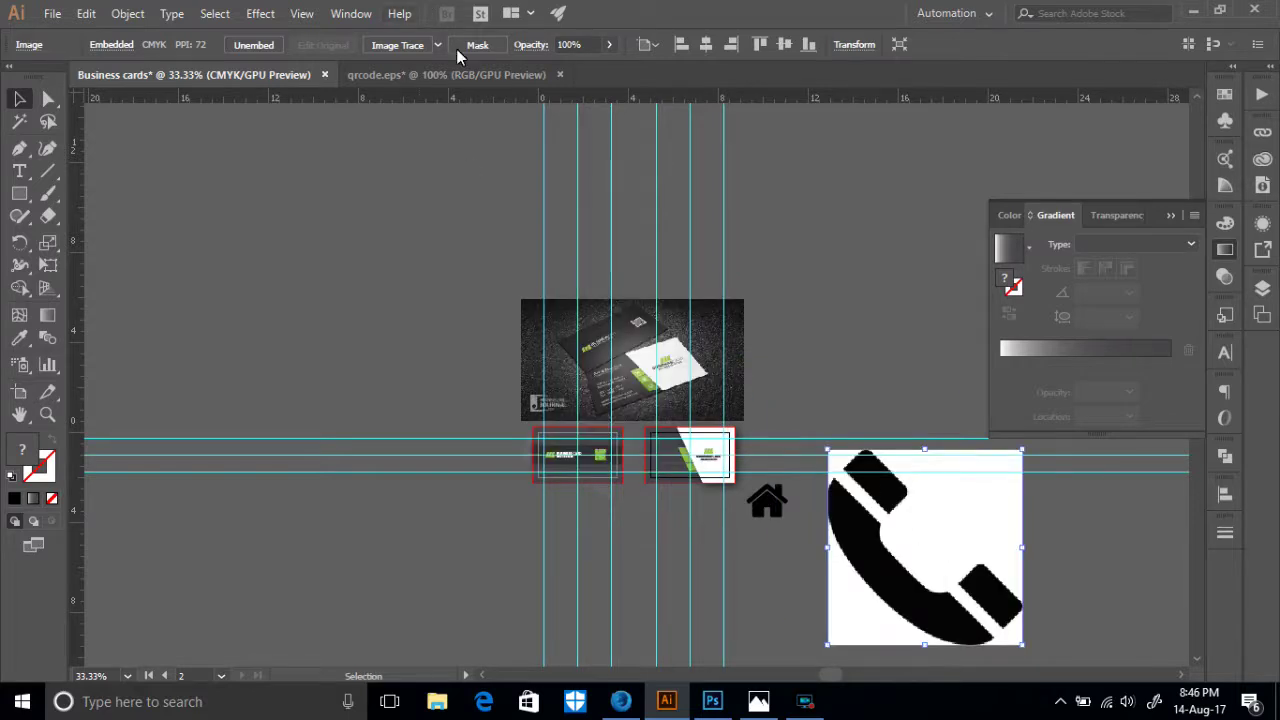
left_click(400, 45)
left_click(445, 45)
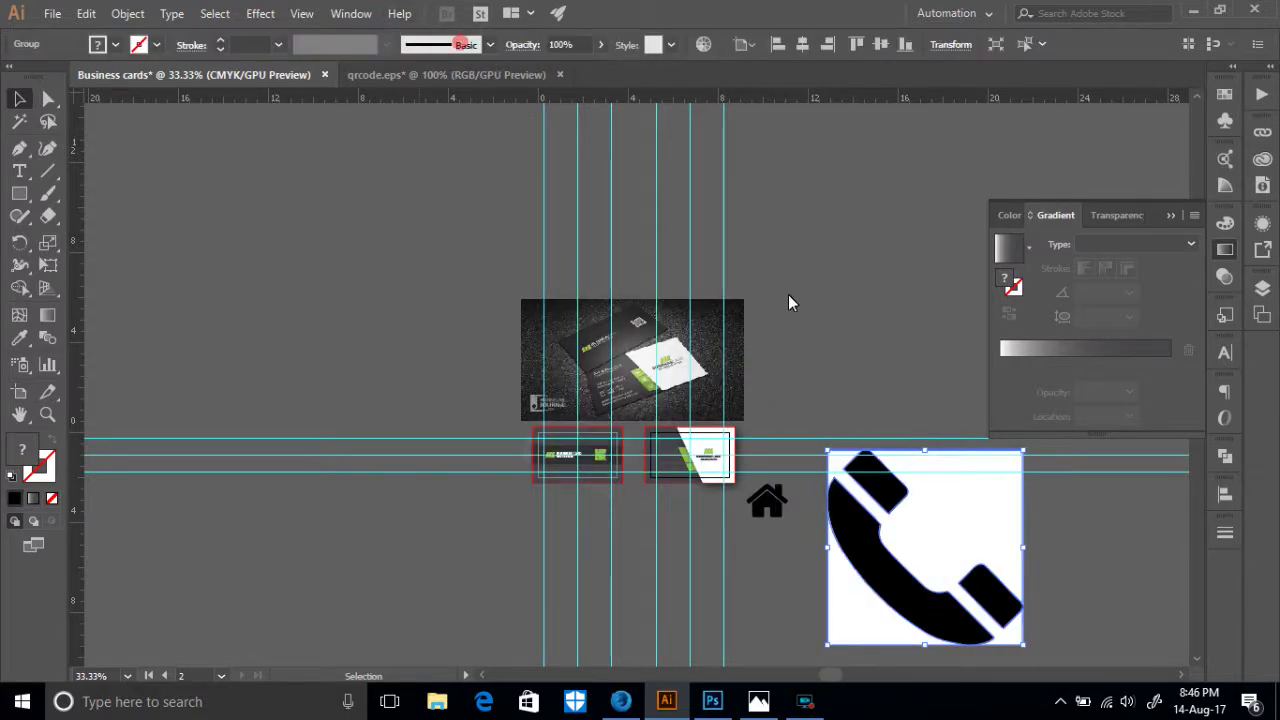
- Ungroup the traced phone and delete its white background and white triangle
right_click(975, 538)
left_click(1000, 389)
left_click(1062, 571)
left_click(966, 518)
key("Delete")
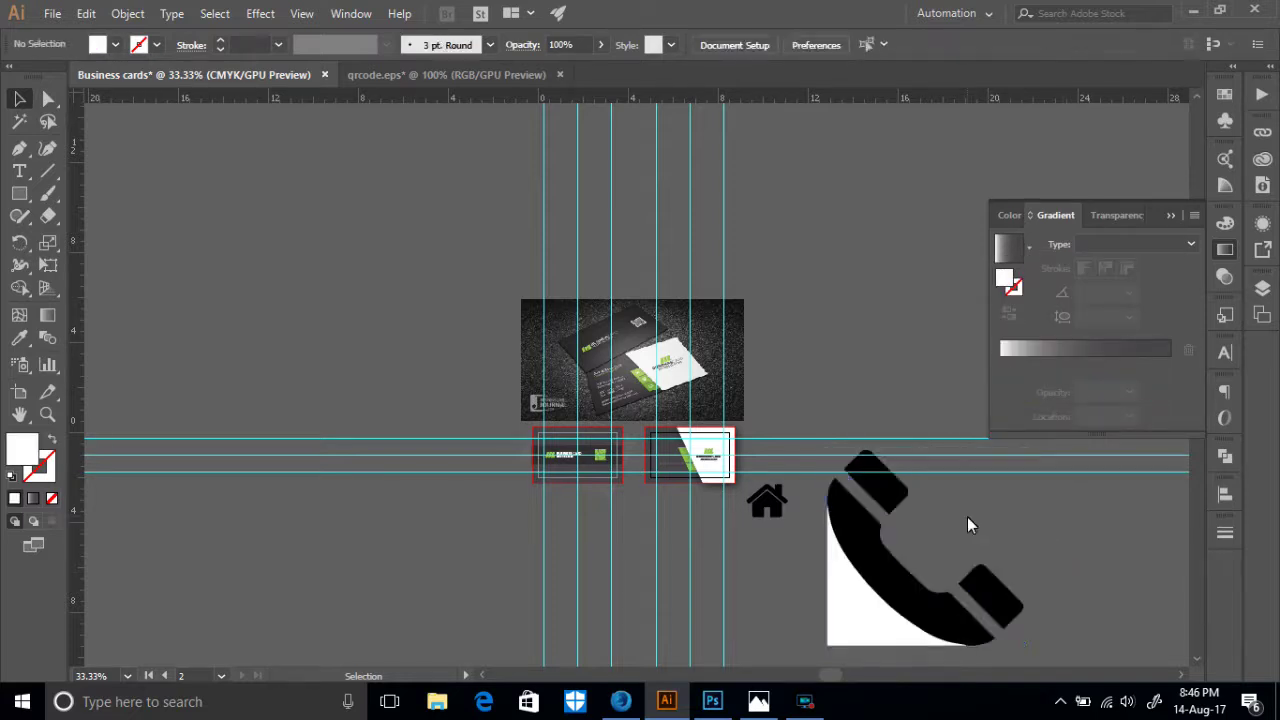
left_click(846, 605)
key("Delete")
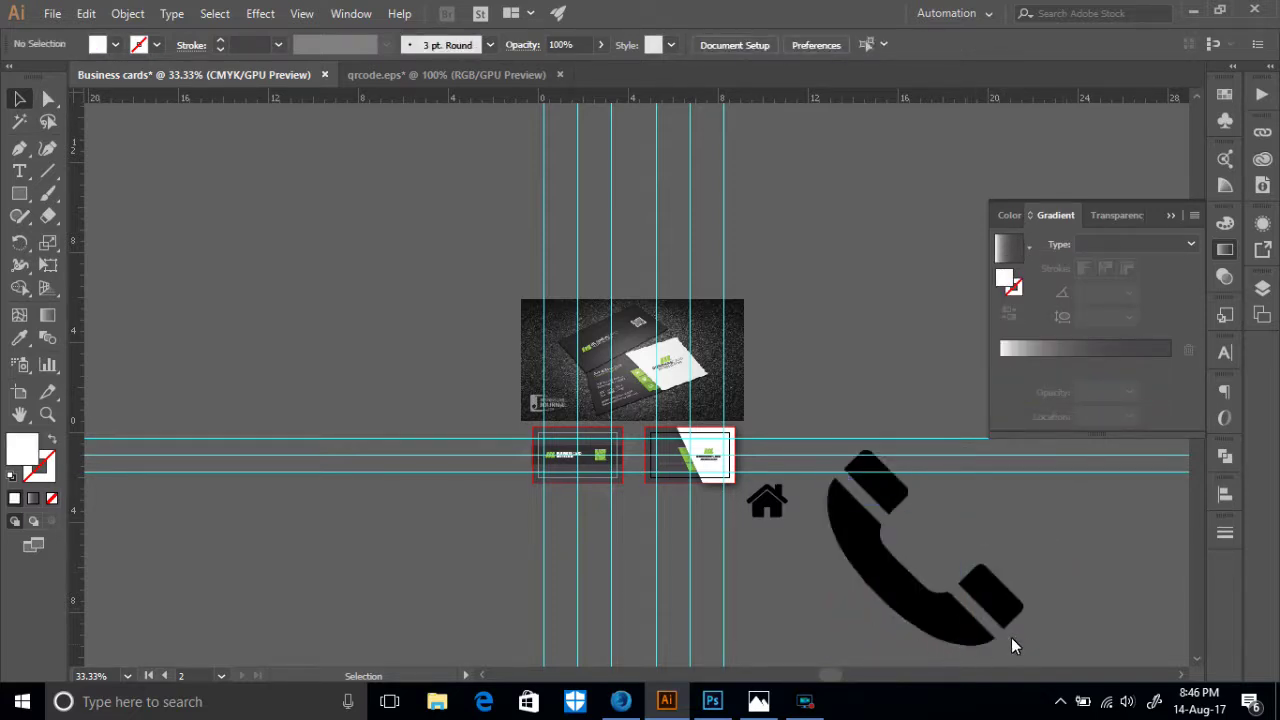
- Group the phone icon shapes, and group the house icon shapes
scroll(1011, 637, "right", 5)
scroll(535, 552, "down", 2)
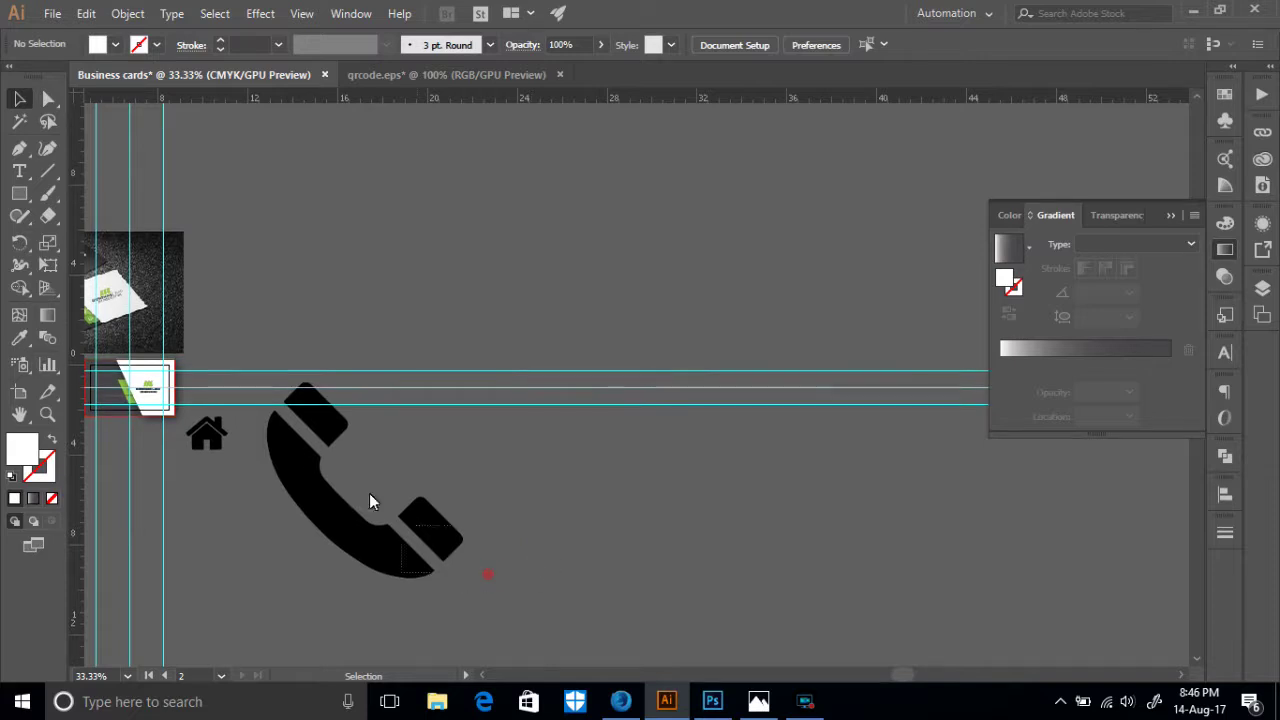
left_click(283, 444)
right_click(292, 441)
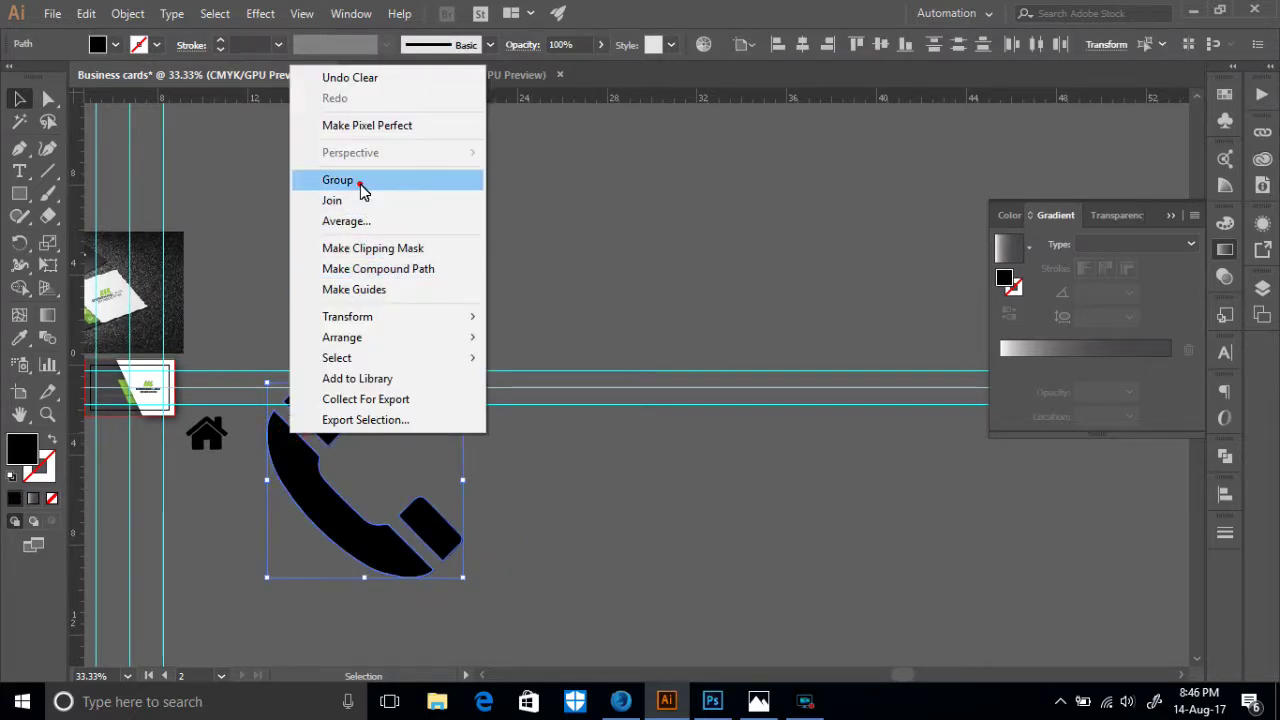
left_click(360, 183)
left_click(216, 482)
right_click(190, 416)
key("Escape")
right_click(214, 410)
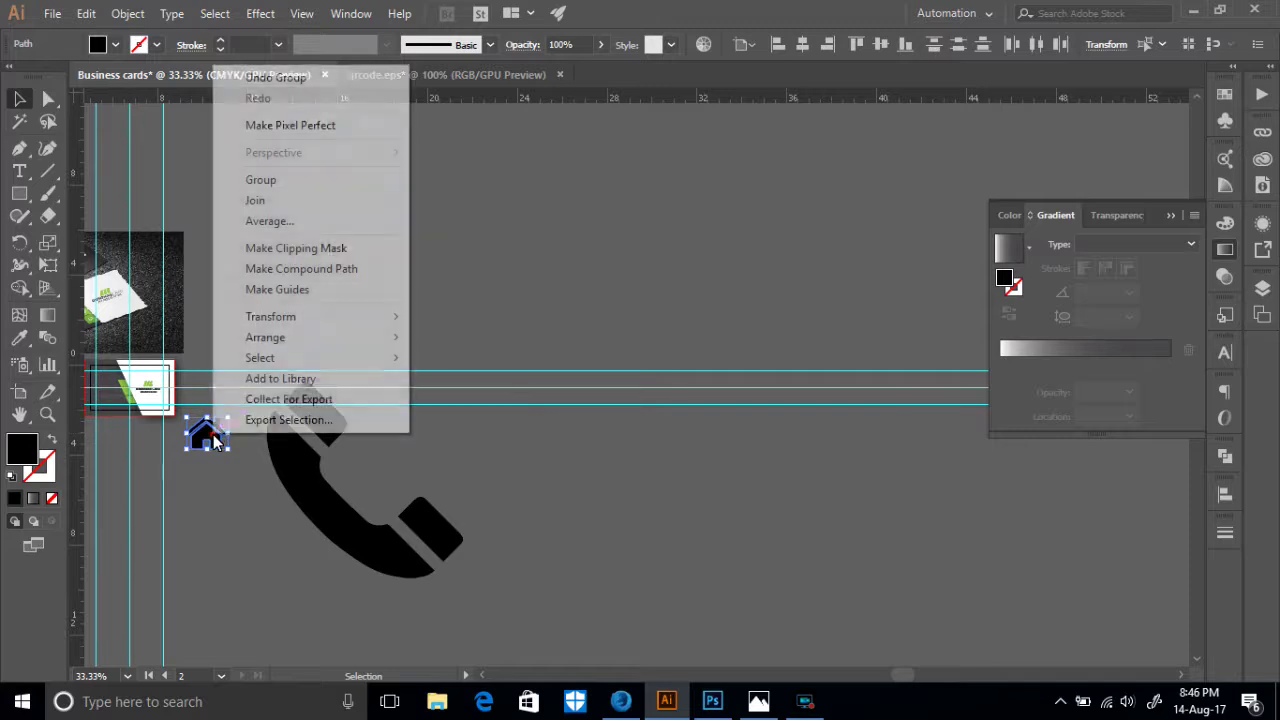
left_click(278, 184)
- Shrink the phone icon to icon size and place it right of the house icon
left_click(345, 547)
left_click_drag(460, 576, 306, 459)
left_click_drag(294, 416, 277, 458)
left_click(297, 480)
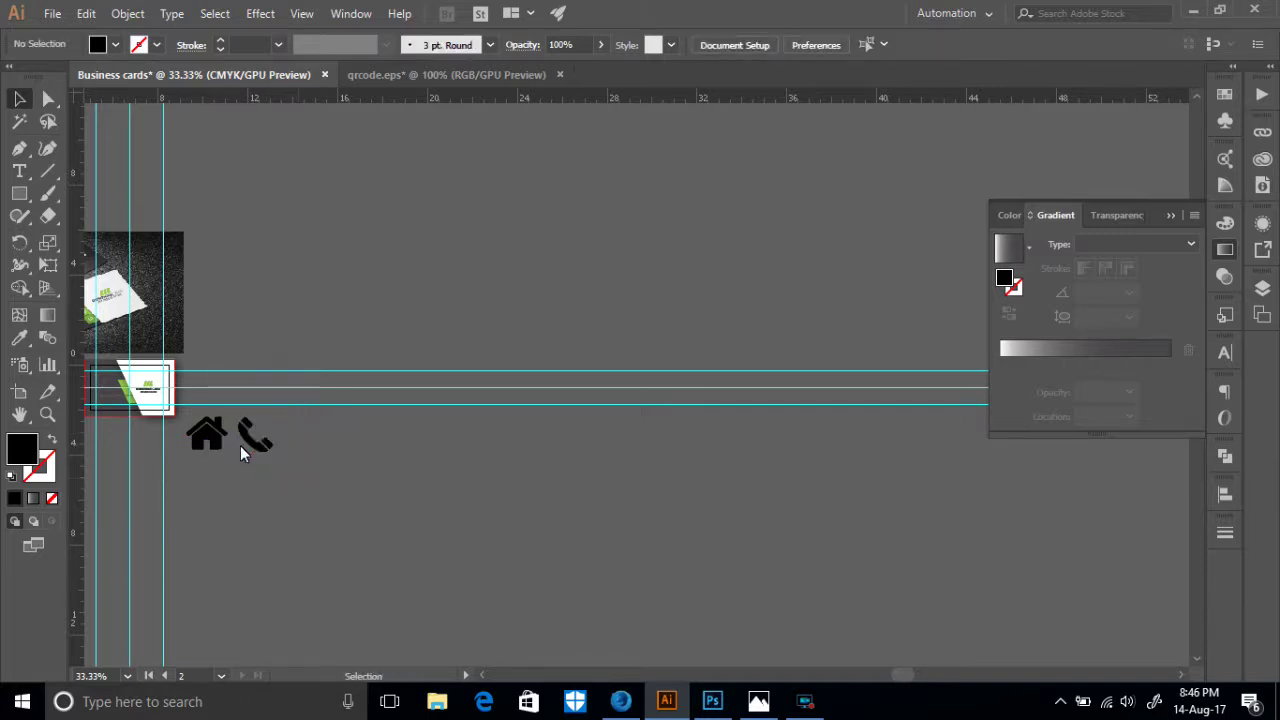
left_click_drag(158, 336, 457, 417)
left_click(521, 486)
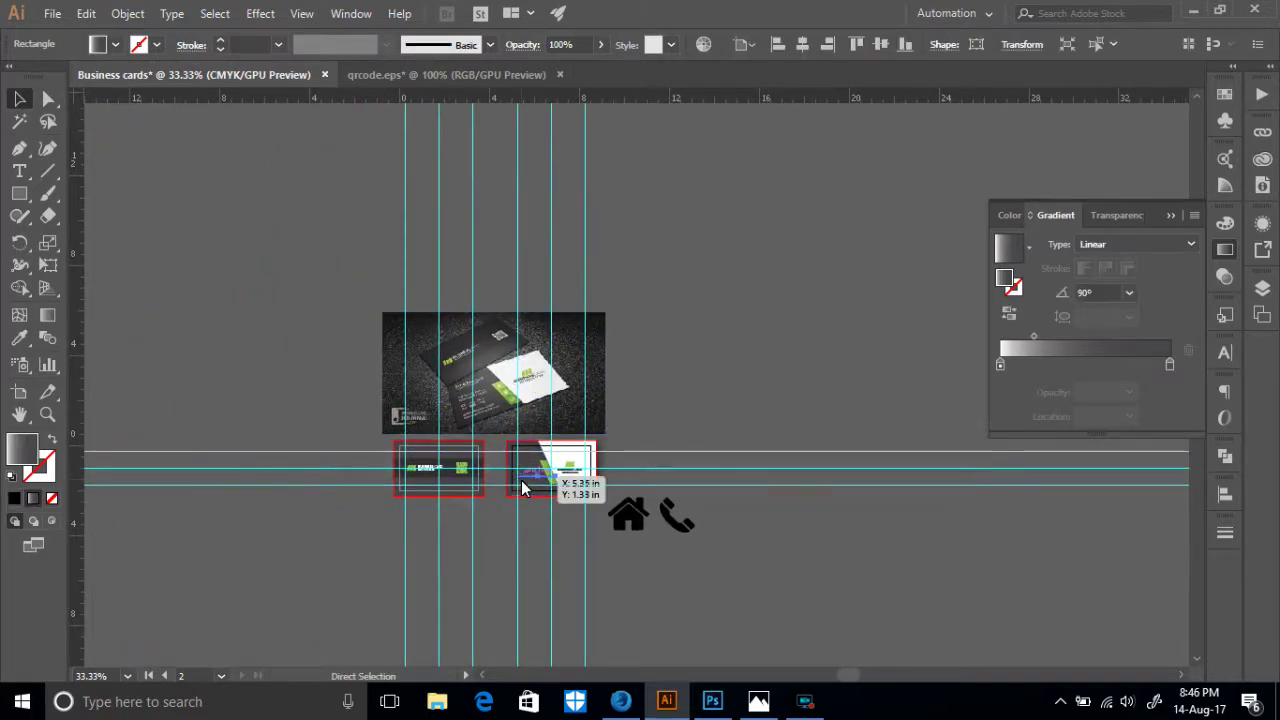
scroll(521, 486, "up", 4)
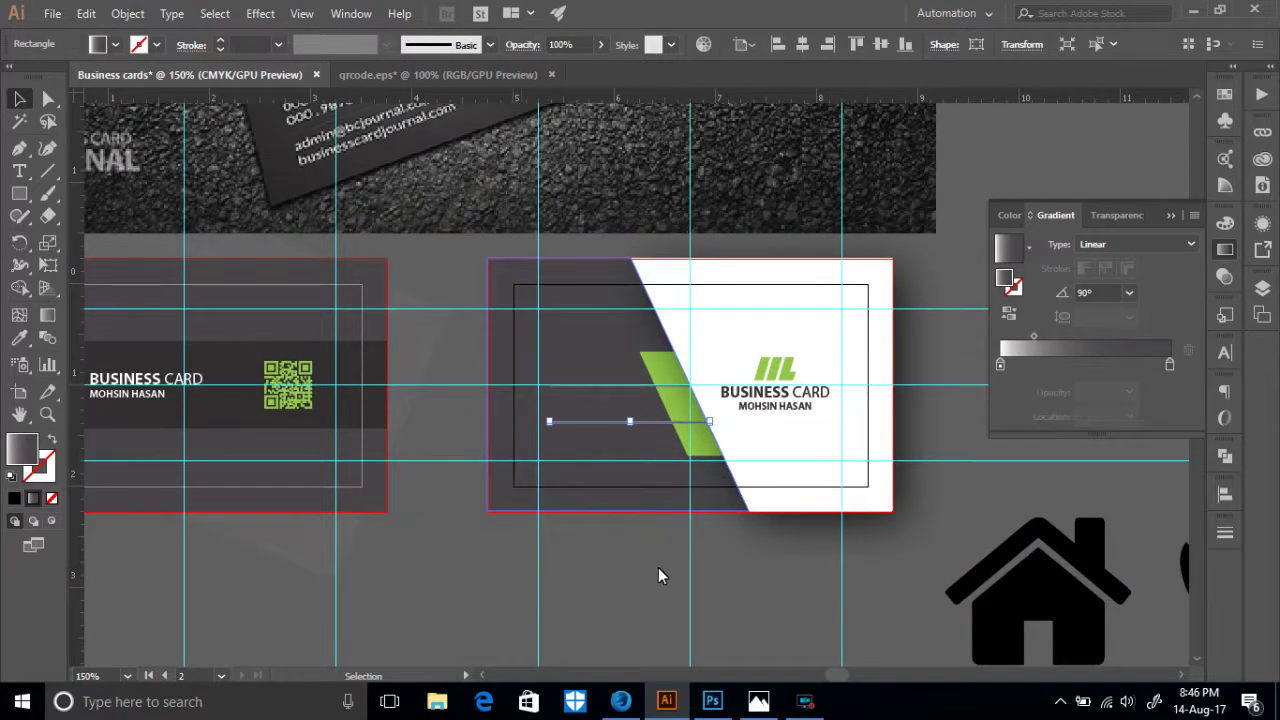
left_click(647, 569)
scroll(605, 565, "up", 5)
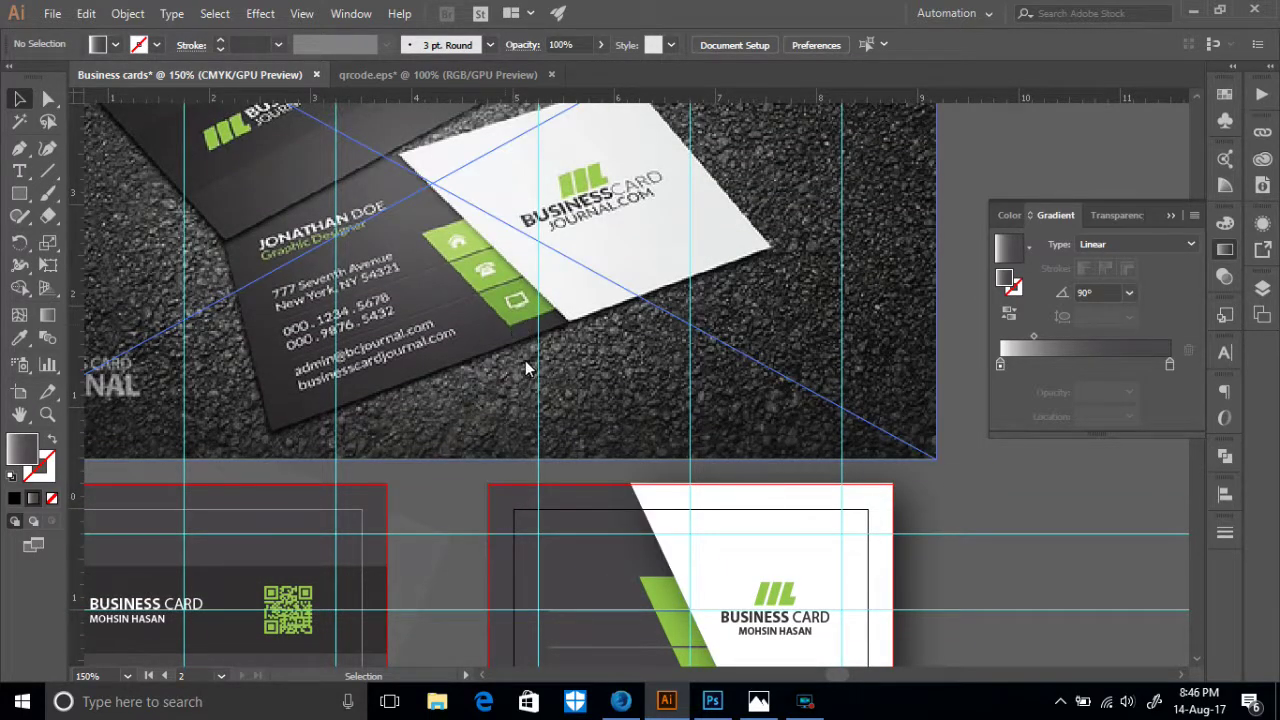
- In the browser, change the image search query to 'tv vector icon' and run it
left_click(625, 708)
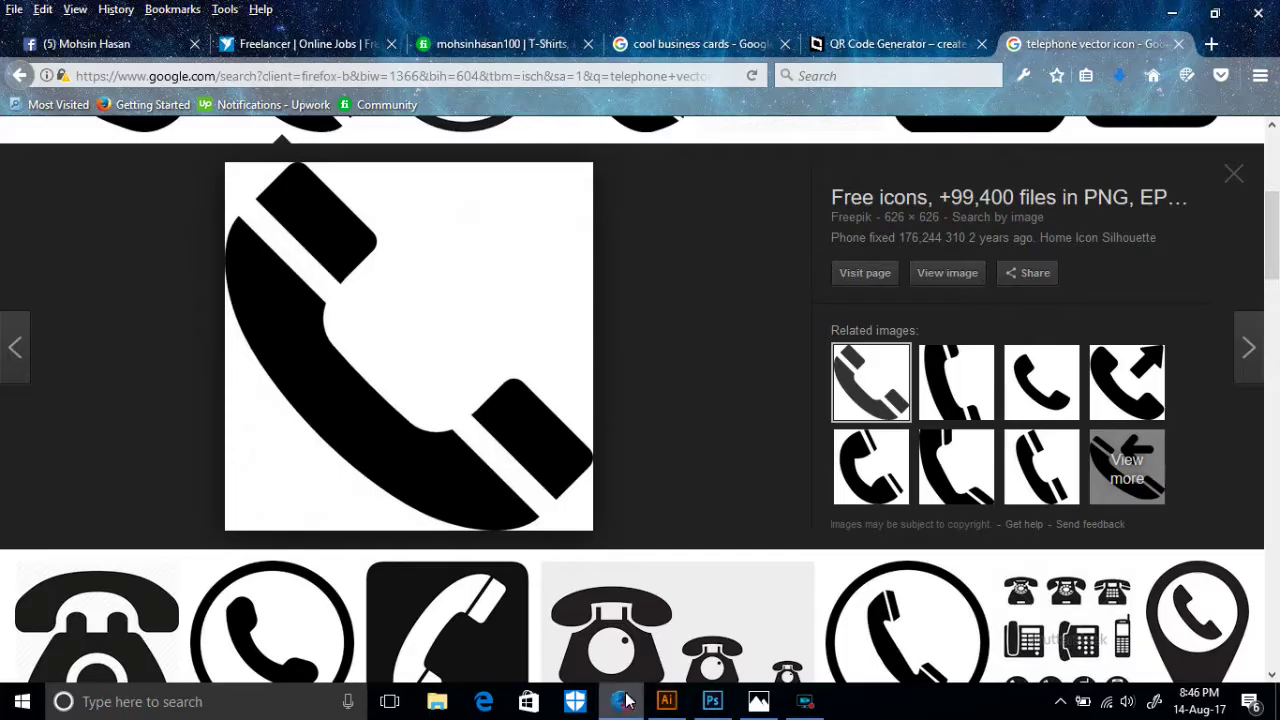
scroll(278, 262, "up", 3)
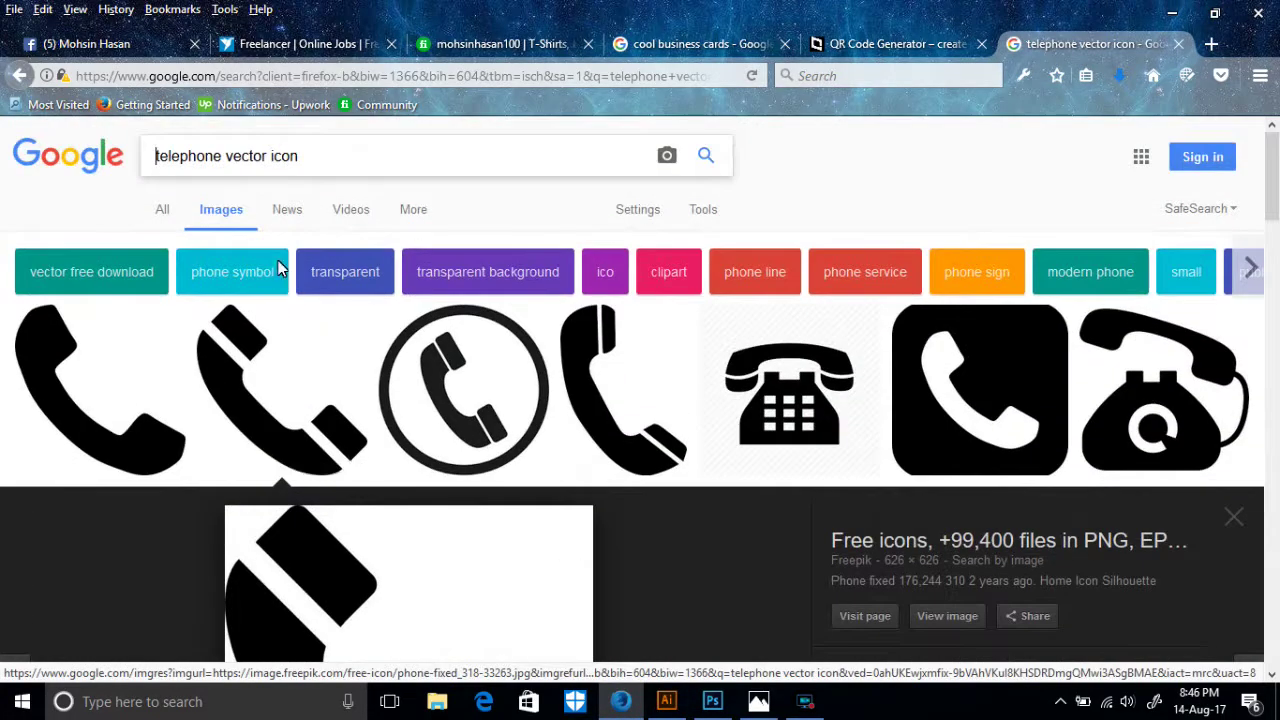
double_click(214, 157)
type("tv")
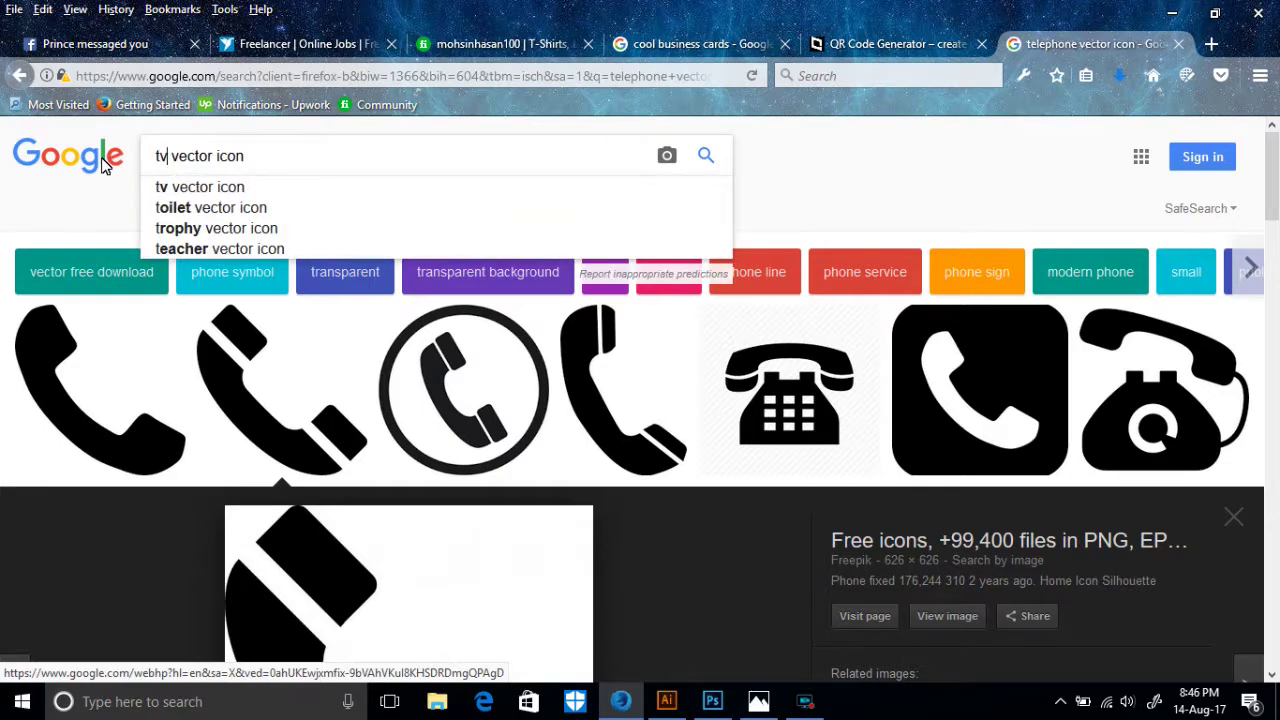
key("Delete")
key("Return")
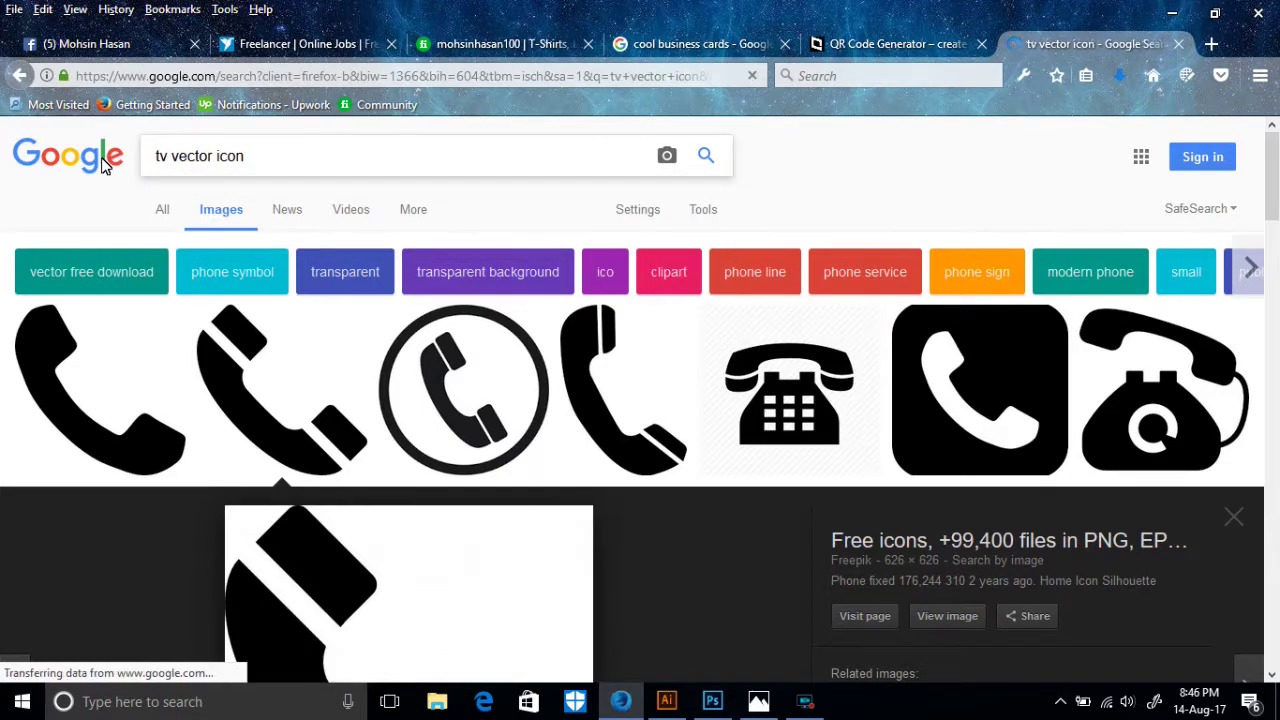
- Search 'internet vector icon' and open the Internet Explorer logo preview
scroll(366, 329, "down", 5)
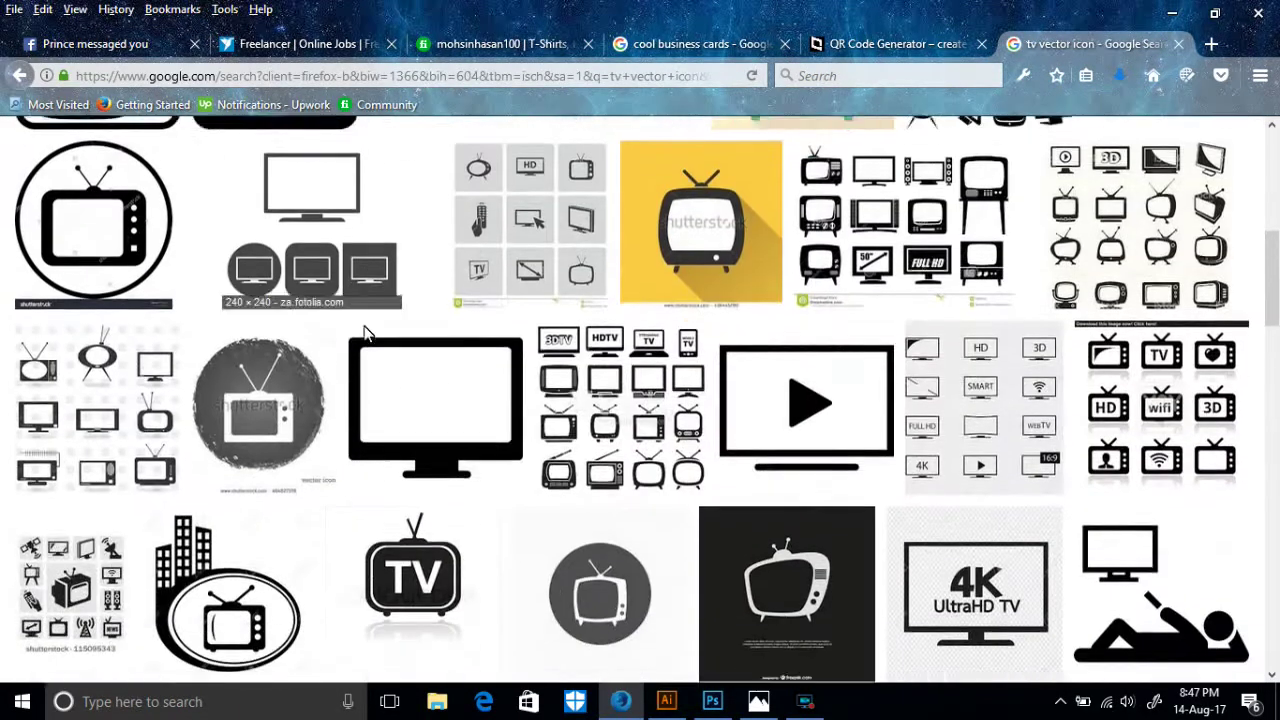
scroll(463, 410, "up", 8)
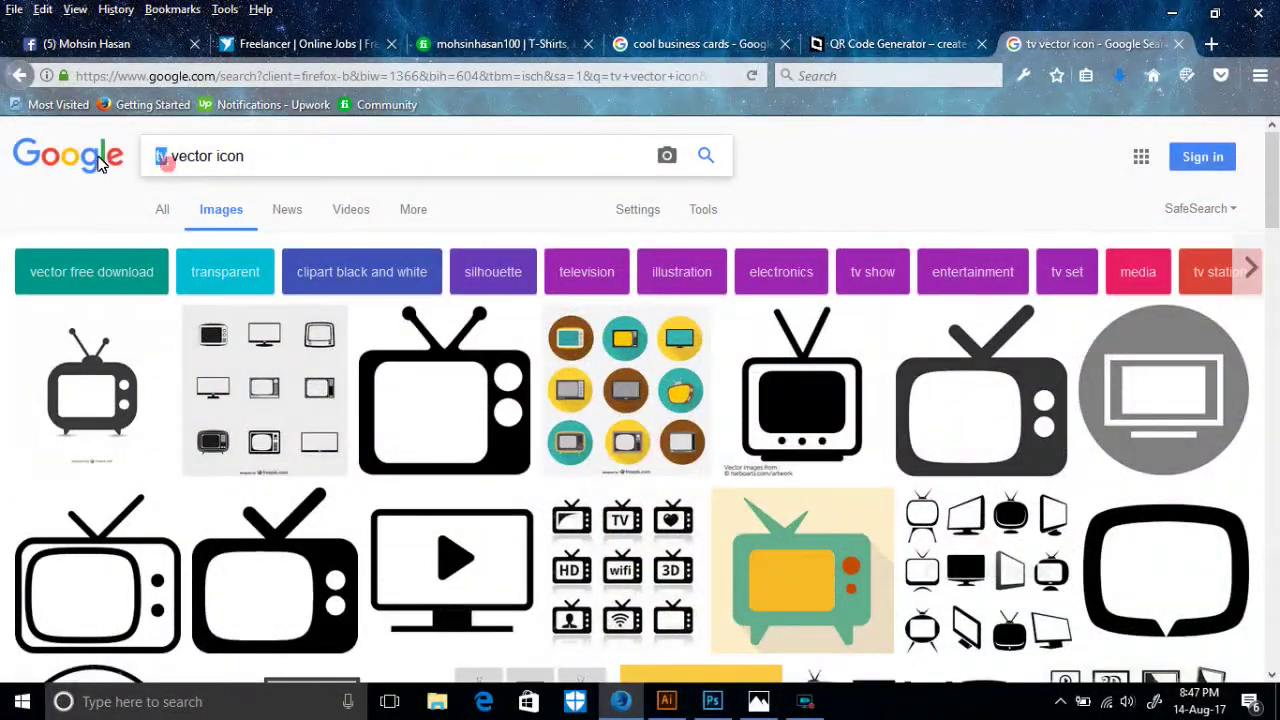
type("inter")
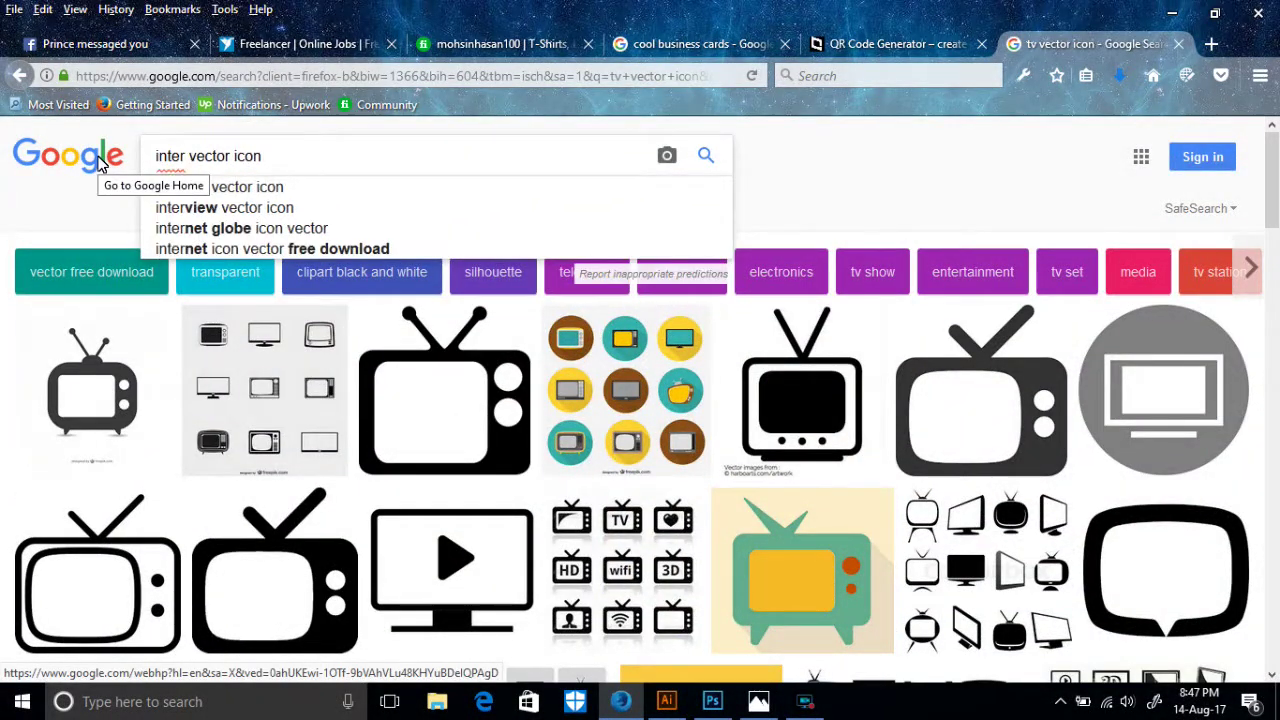
type("net")
key("Return")
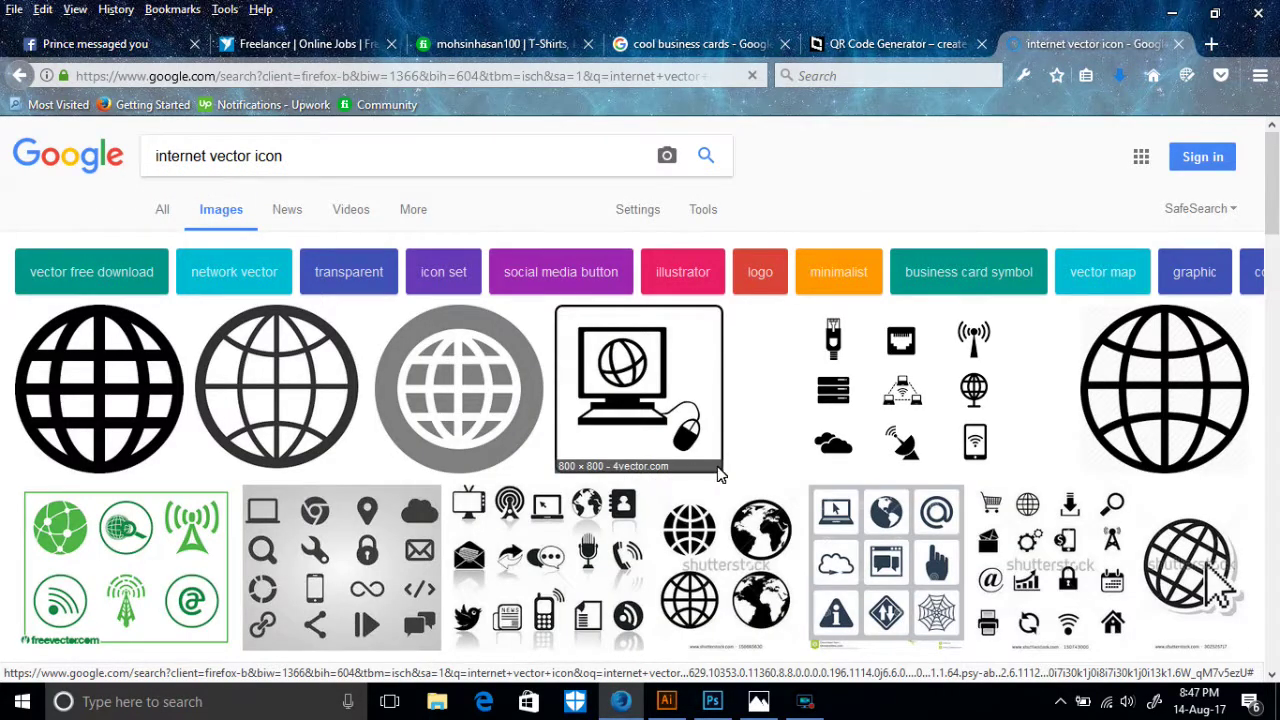
scroll(718, 474, "down", 2)
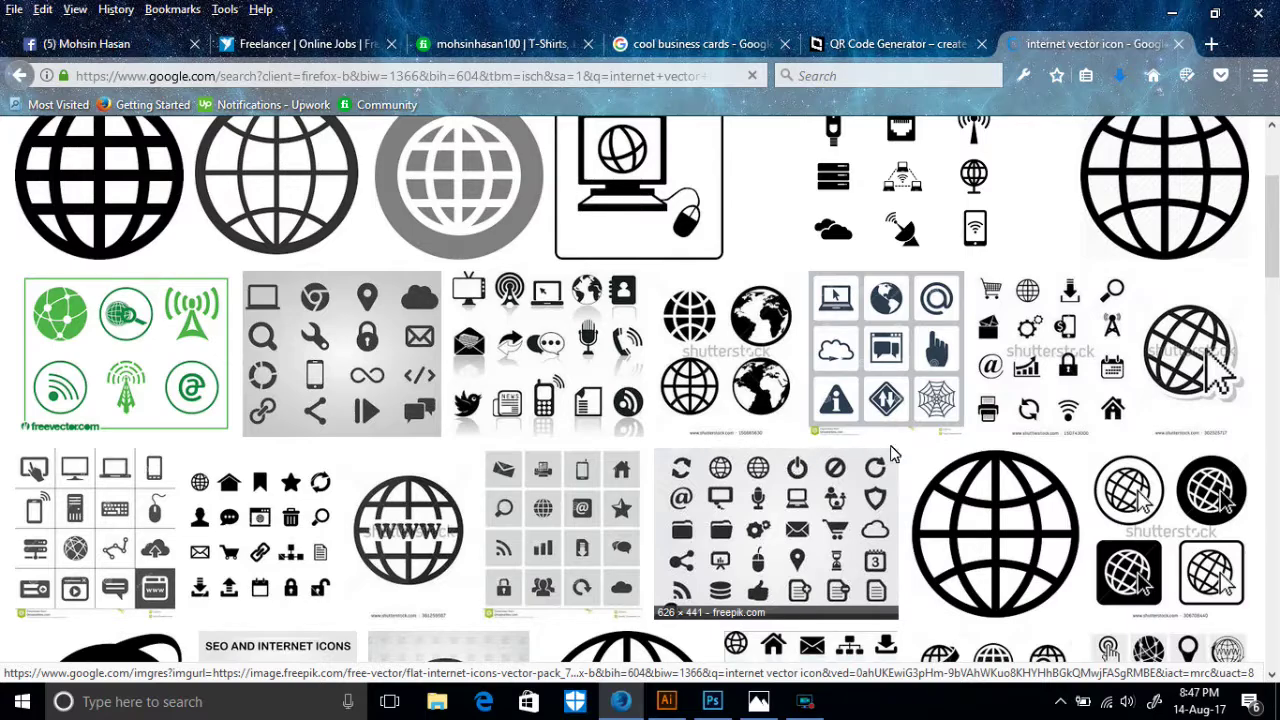
scroll(305, 434, "down", 4)
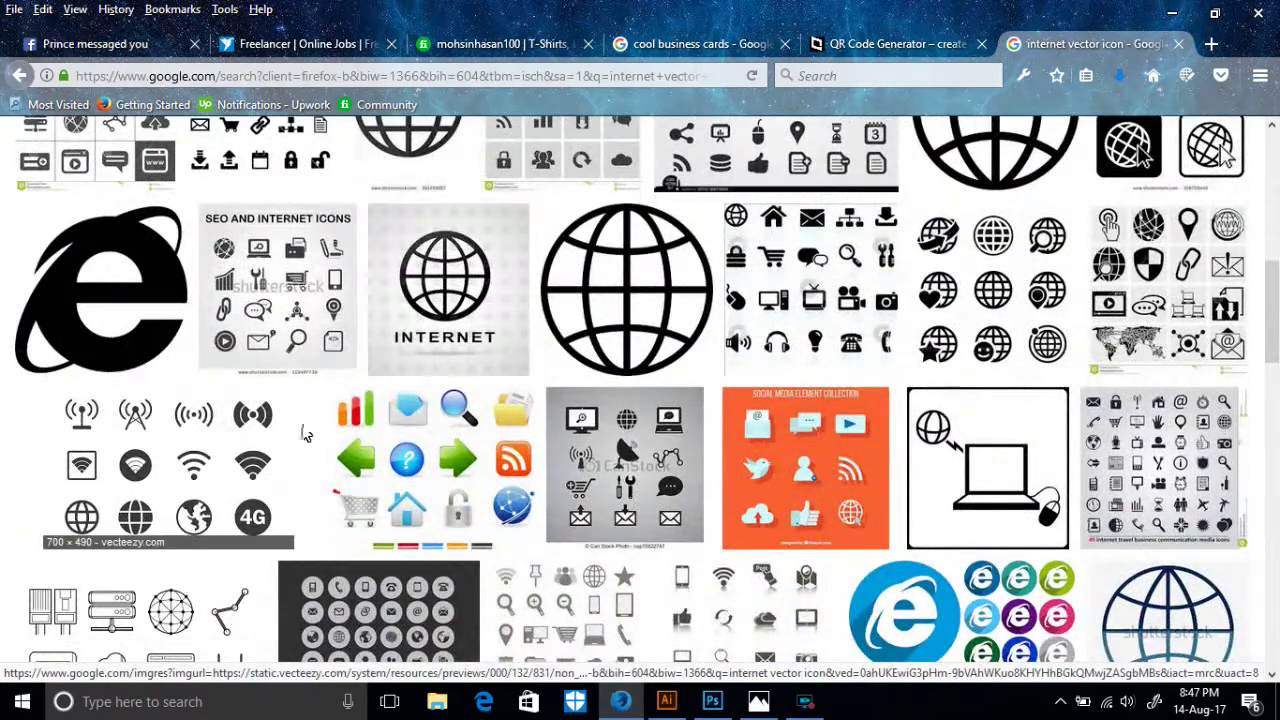
left_click(100, 314)
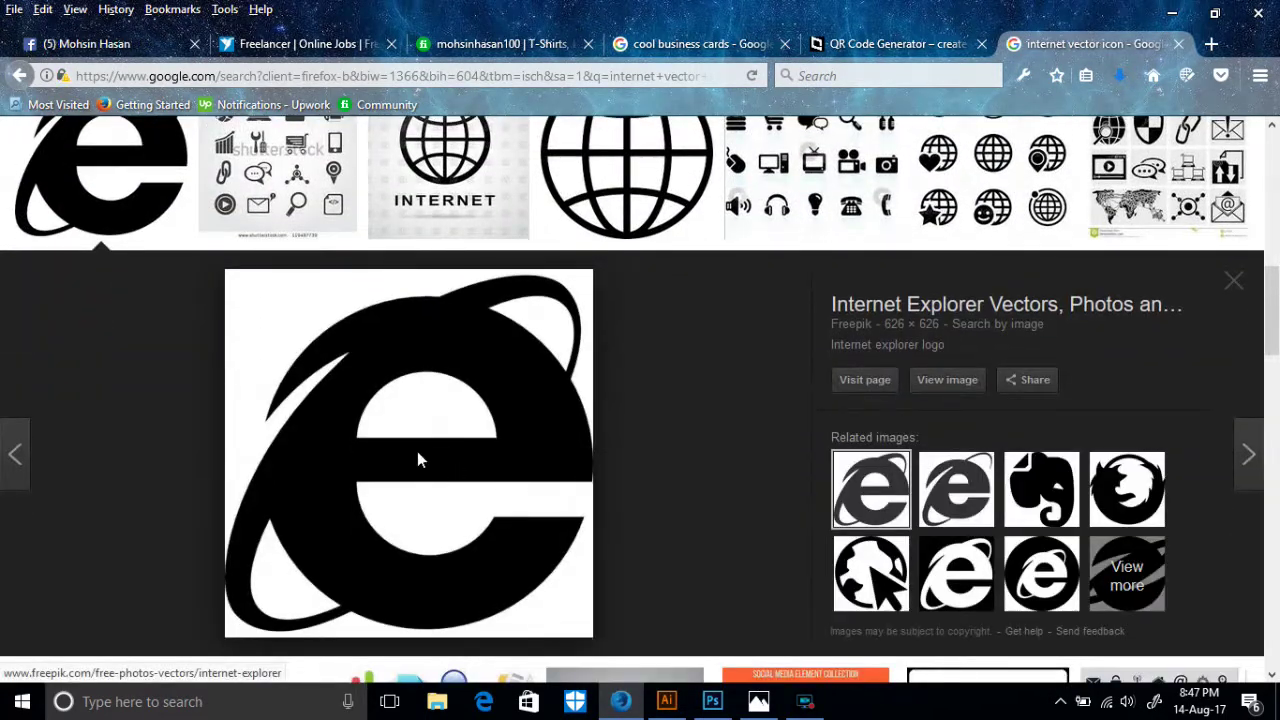
- Bring the large IE logo image into Illustrator and move it off the cards
left_click_drag(503, 478, 771, 511)
key("ctrl+minus")
key("ctrl+minus")
key("ctrl+minus")
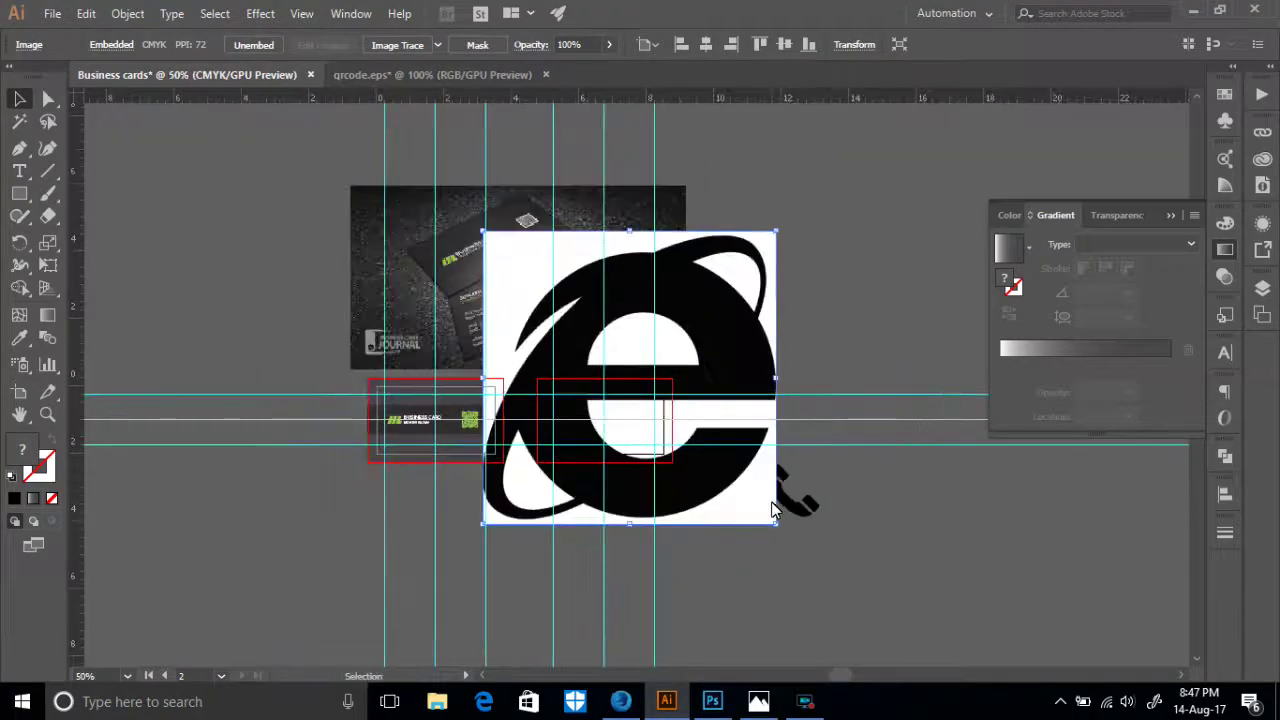
left_click_drag(775, 363, 1082, 629)
scroll(998, 516, "down", 3)
left_click_drag(935, 475, 851, 523)
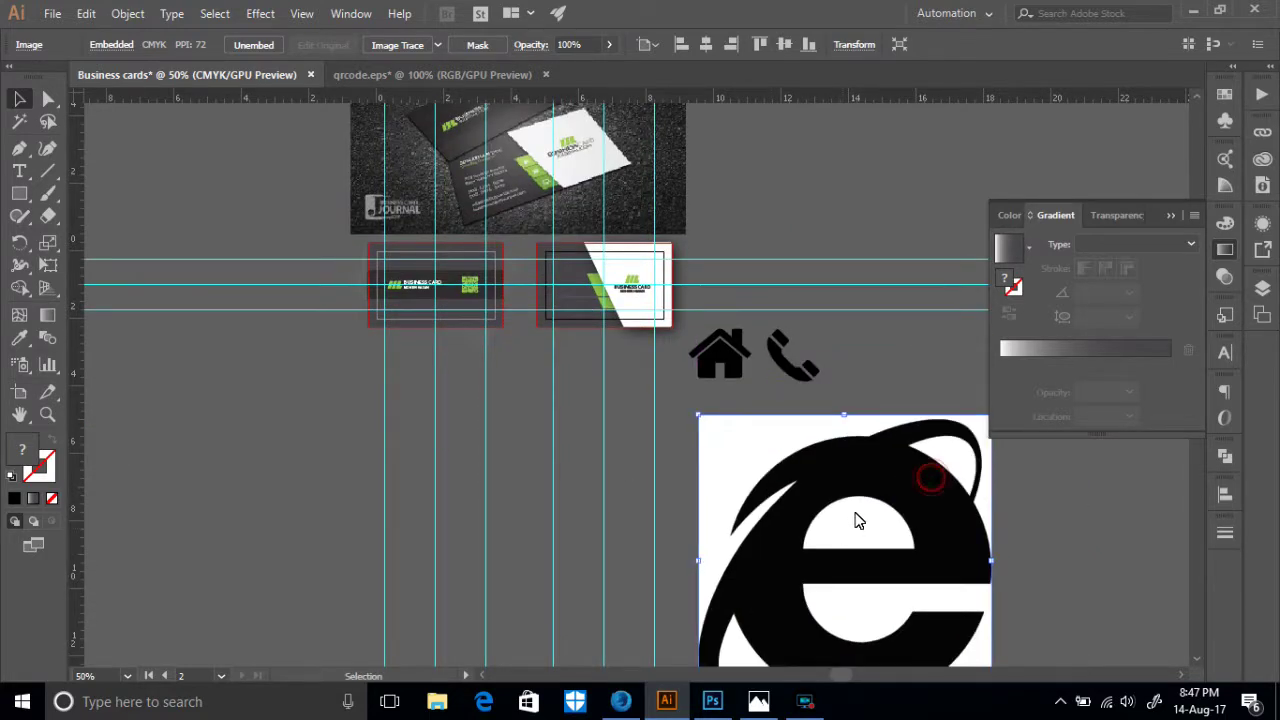
scroll(855, 500, "down", 2)
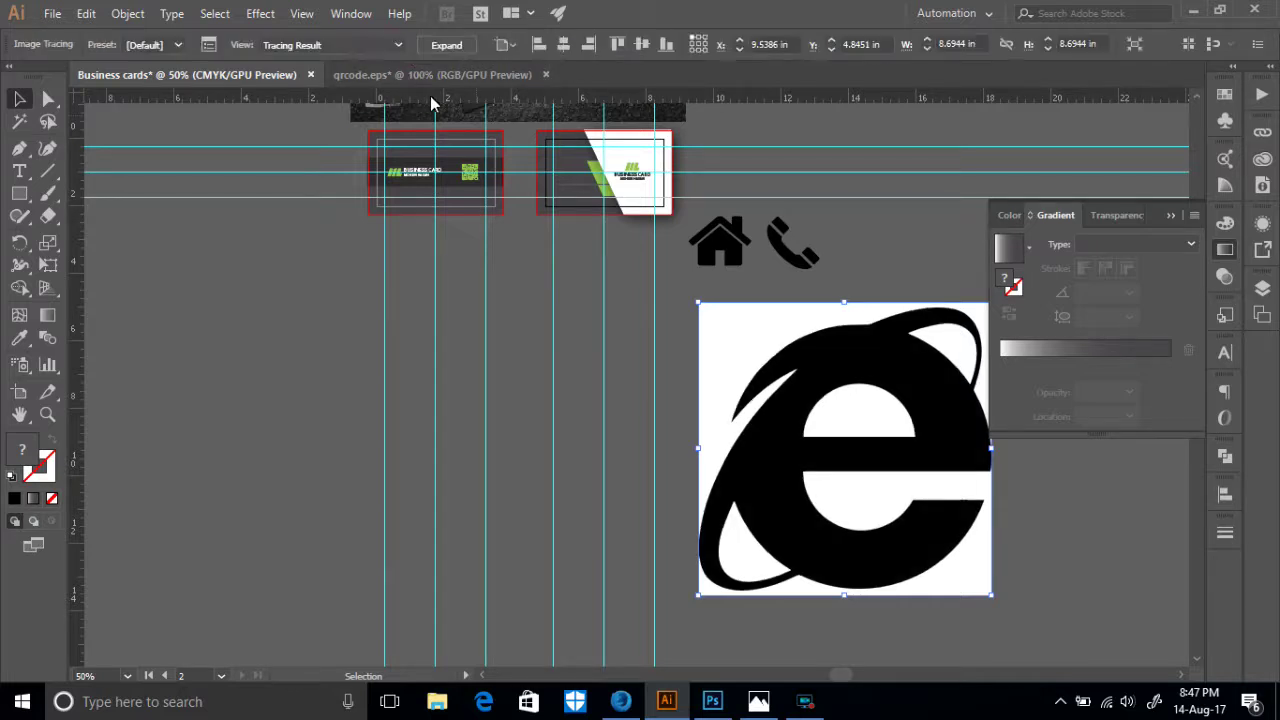
- Expand the traced IE logo and ungroup it into separate pieces
left_click(446, 46)
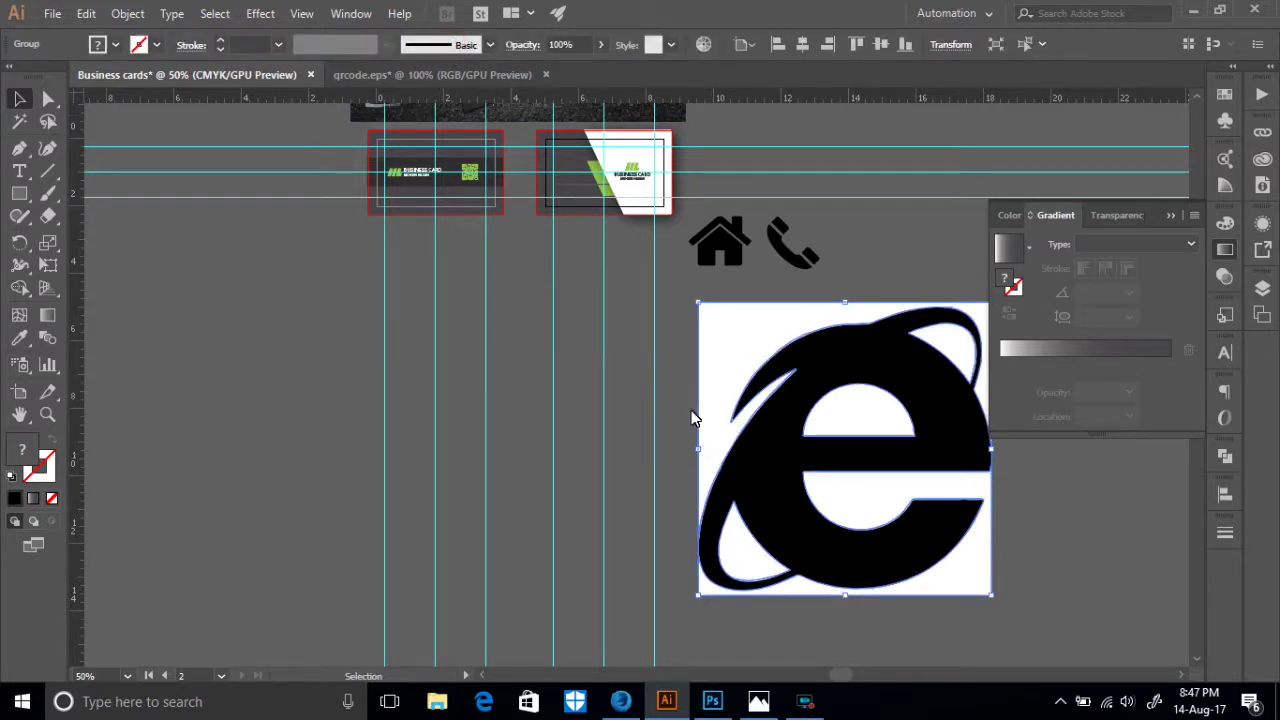
left_click(689, 409)
left_click(731, 360)
right_click(731, 368)
left_click(749, 498)
- Delete the white background square, half-circle, lower pieces and ring highlight from the logo
left_click(1152, 587)
left_click(956, 581)
key("Delete")
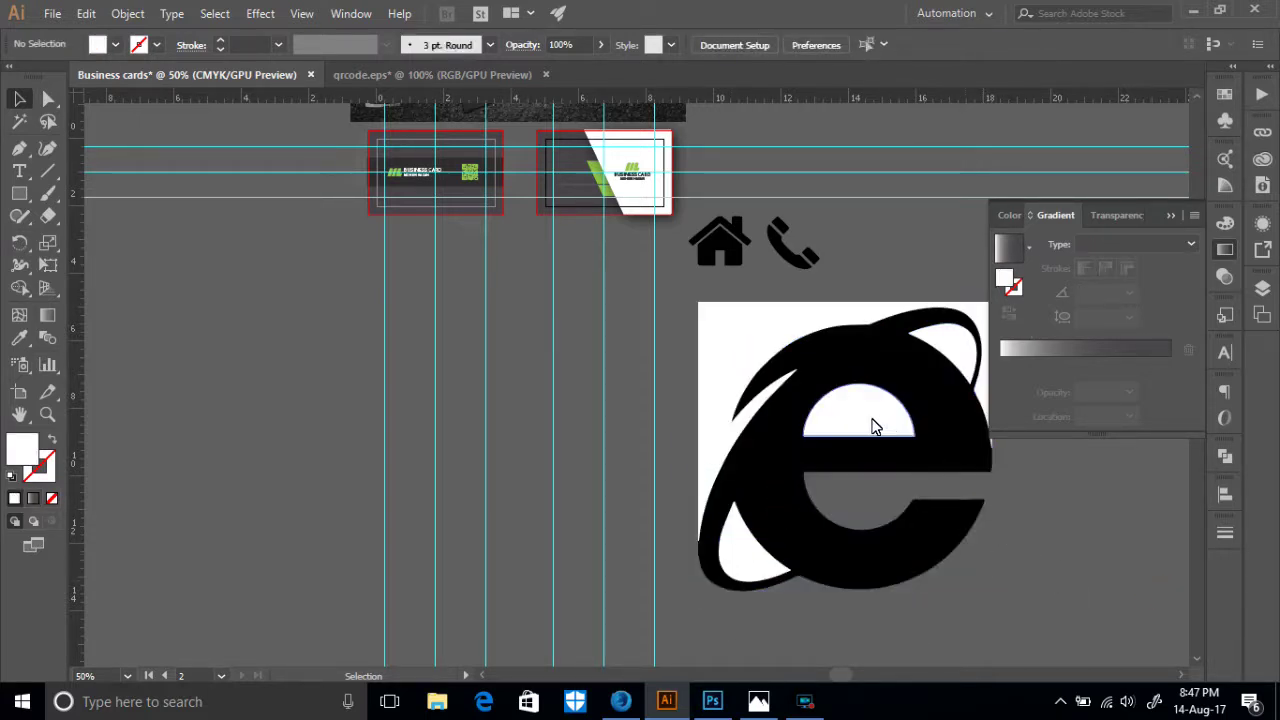
left_click(873, 427)
key("Delete")
left_click(740, 545)
key("Delete")
left_click(704, 424)
key("Delete")
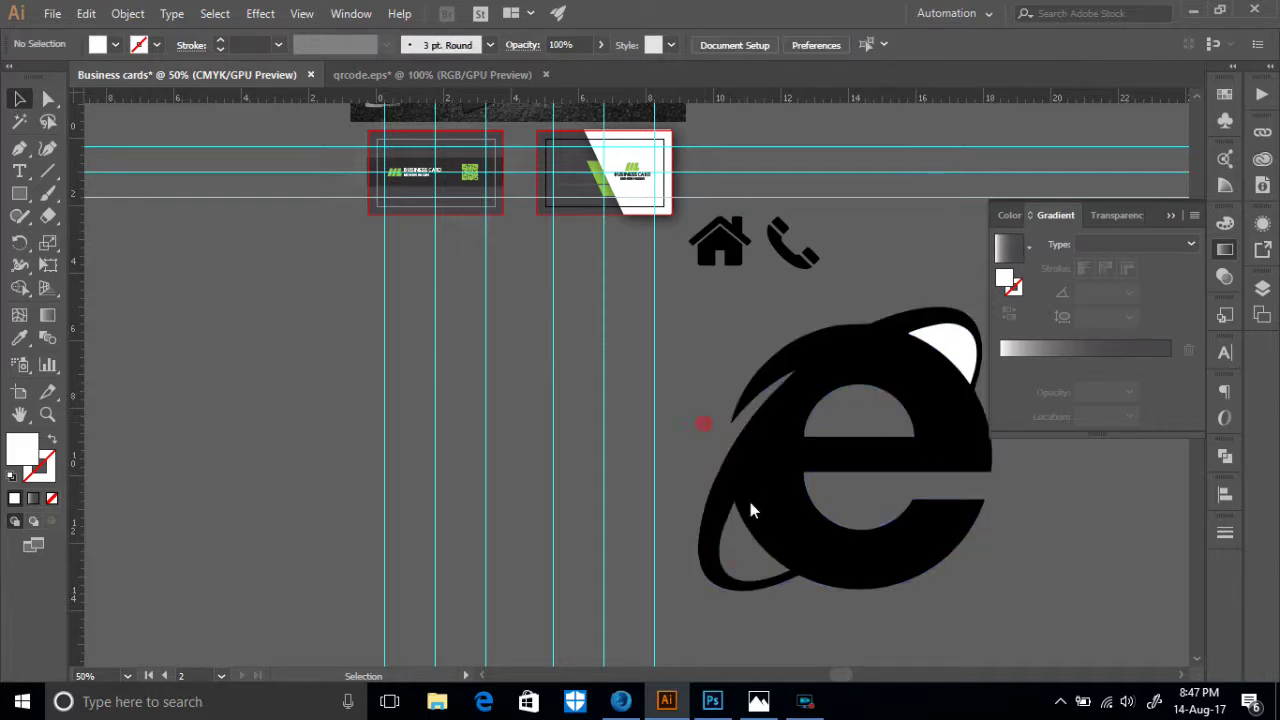
left_click(958, 358)
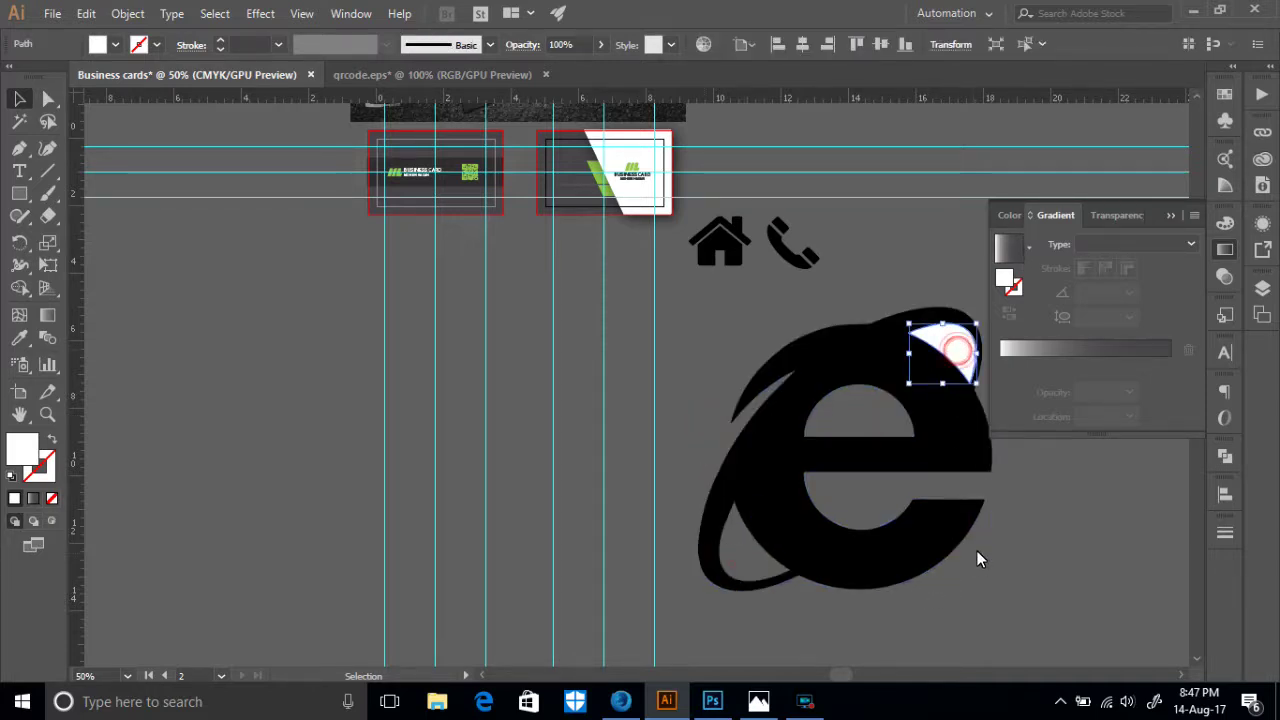
key("Delete")
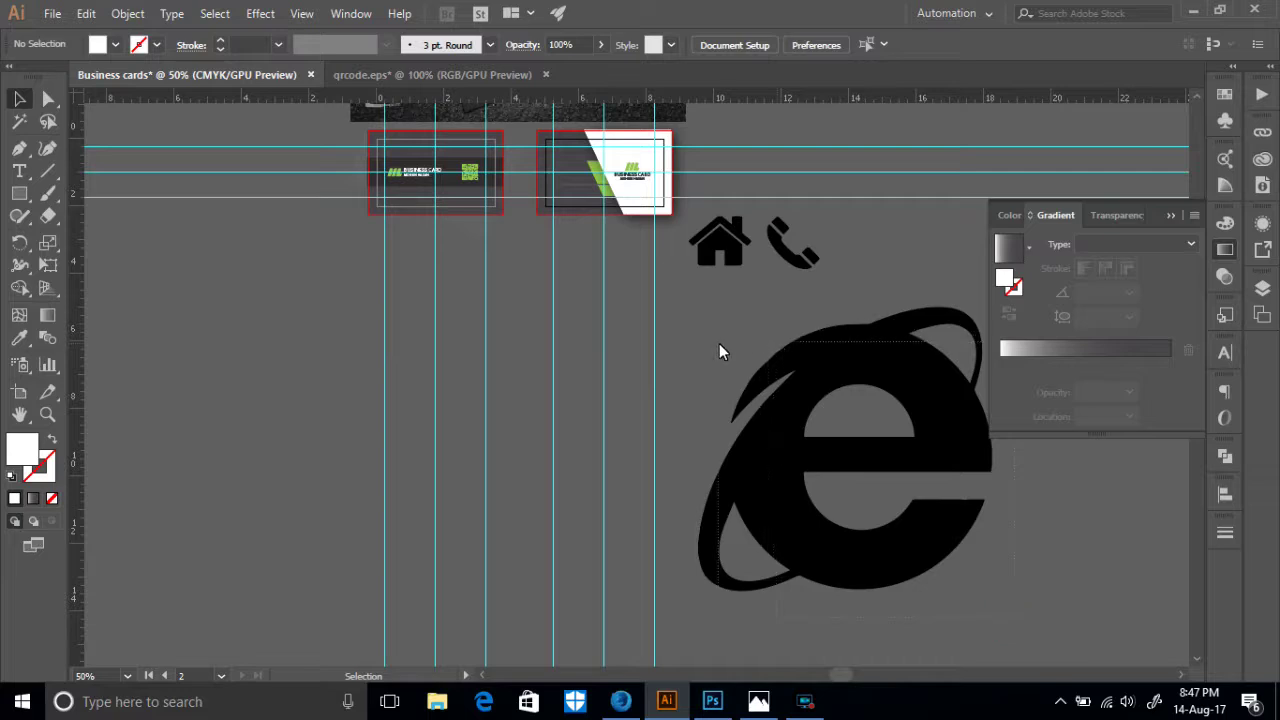
- Select the remaining black IE logo
left_click(729, 366)
right_click(748, 401)
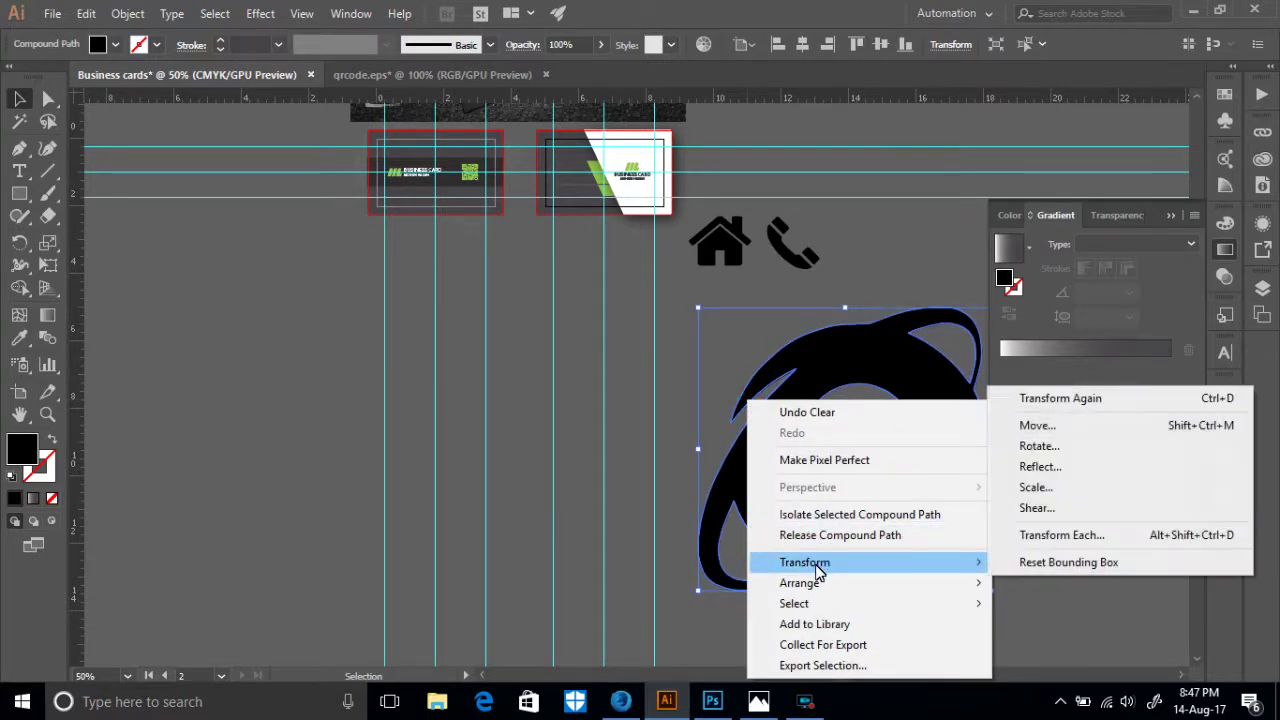
left_click(778, 298)
left_click(880, 512)
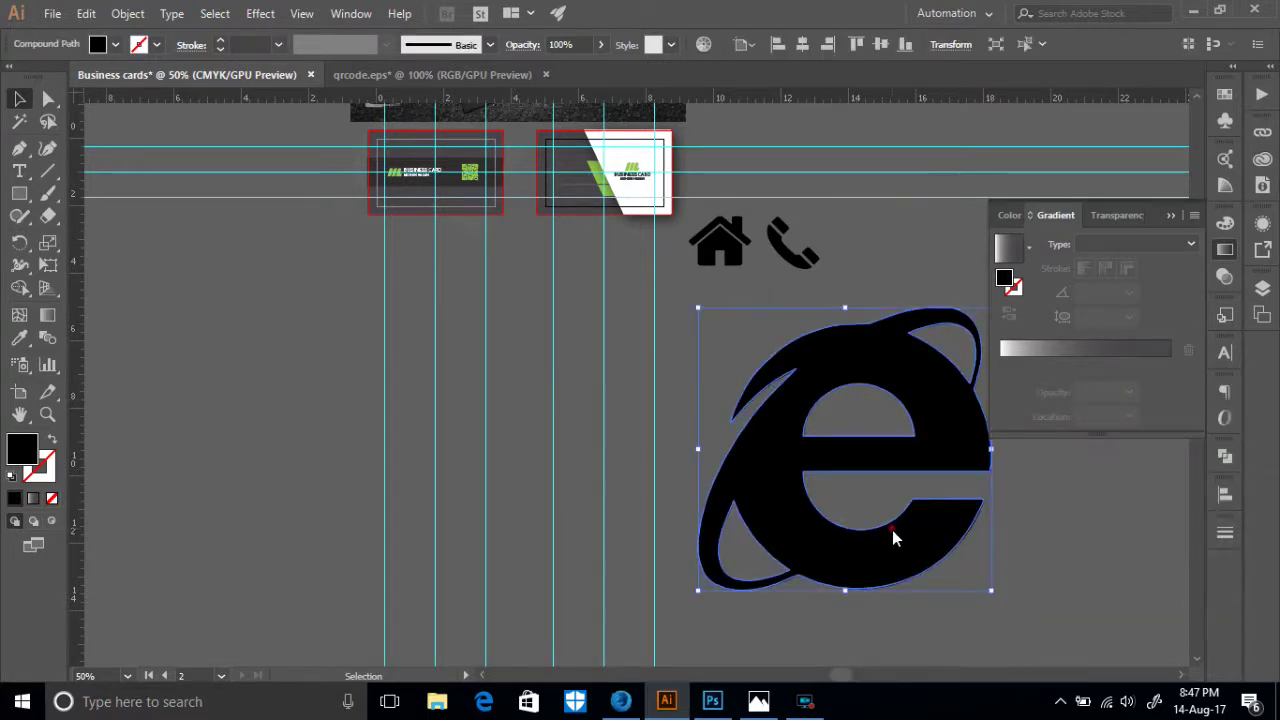
- Shrink the IE logo to roughly the size of the house and phone icons
left_click_drag(991, 592, 762, 351)
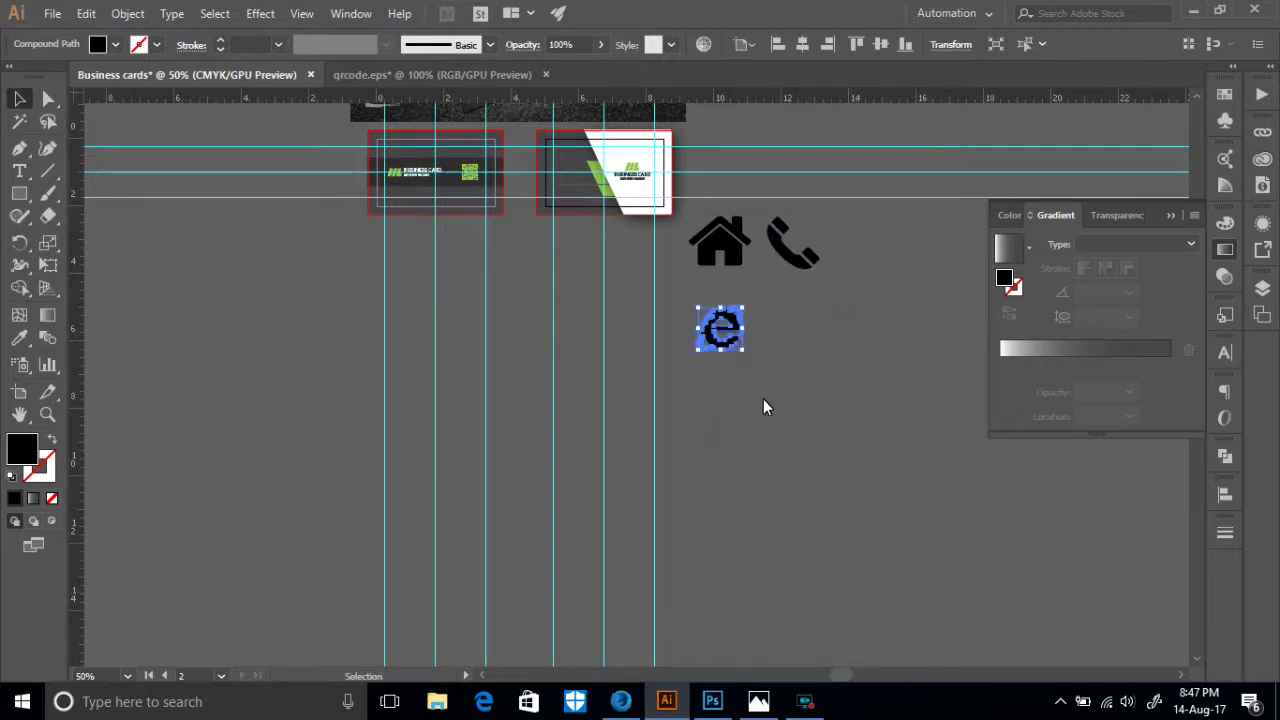
scroll(763, 399, "up", 2)
left_click_drag(733, 415, 885, 370)
left_click(860, 410)
- Bottom-align the house, phone and IE icons and move them below the cards
scroll(860, 410, "up", 2)
left_click_drag(908, 486, 735, 391)
left_click(904, 44)
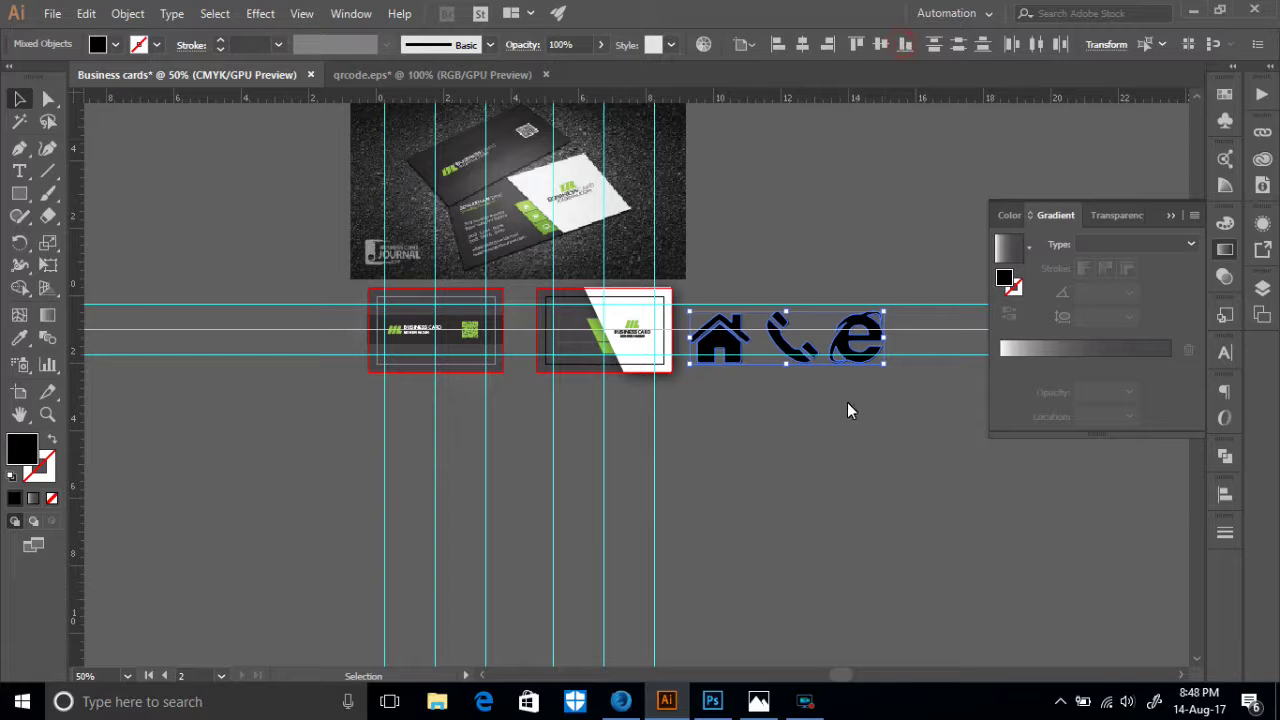
left_click_drag(792, 345, 813, 498)
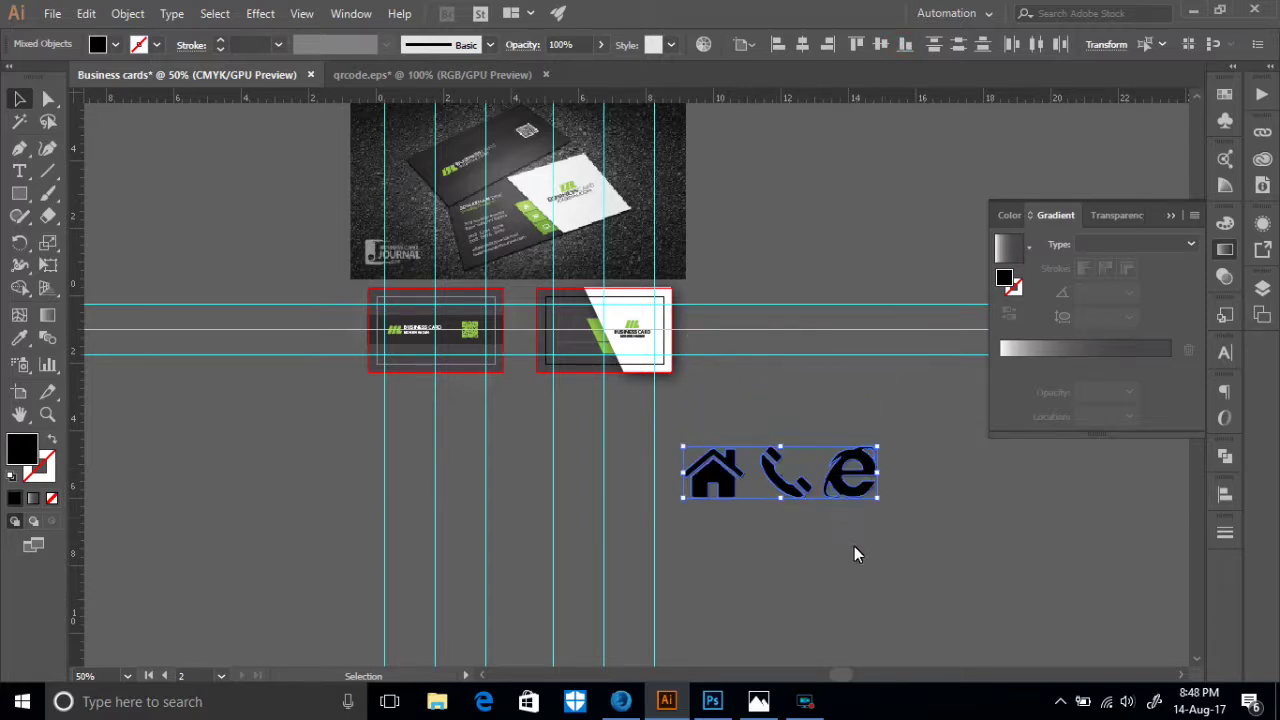
key("ctrl+equal")
key("ctrl+equal")
key("ctrl+equal")
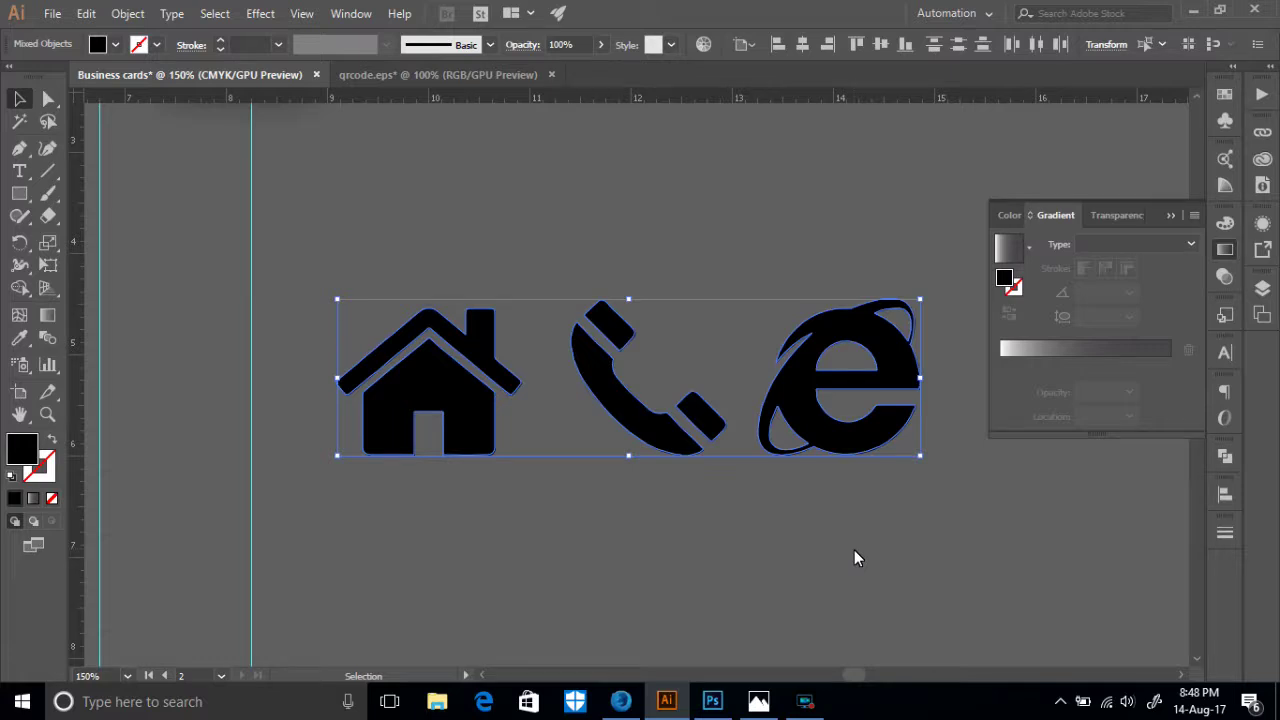
- Enlarge the house icon slightly so all three icons match in size
left_click(502, 438)
left_click(440, 370)
left_click_drag(337, 308, 325, 299)
left_click(496, 486)
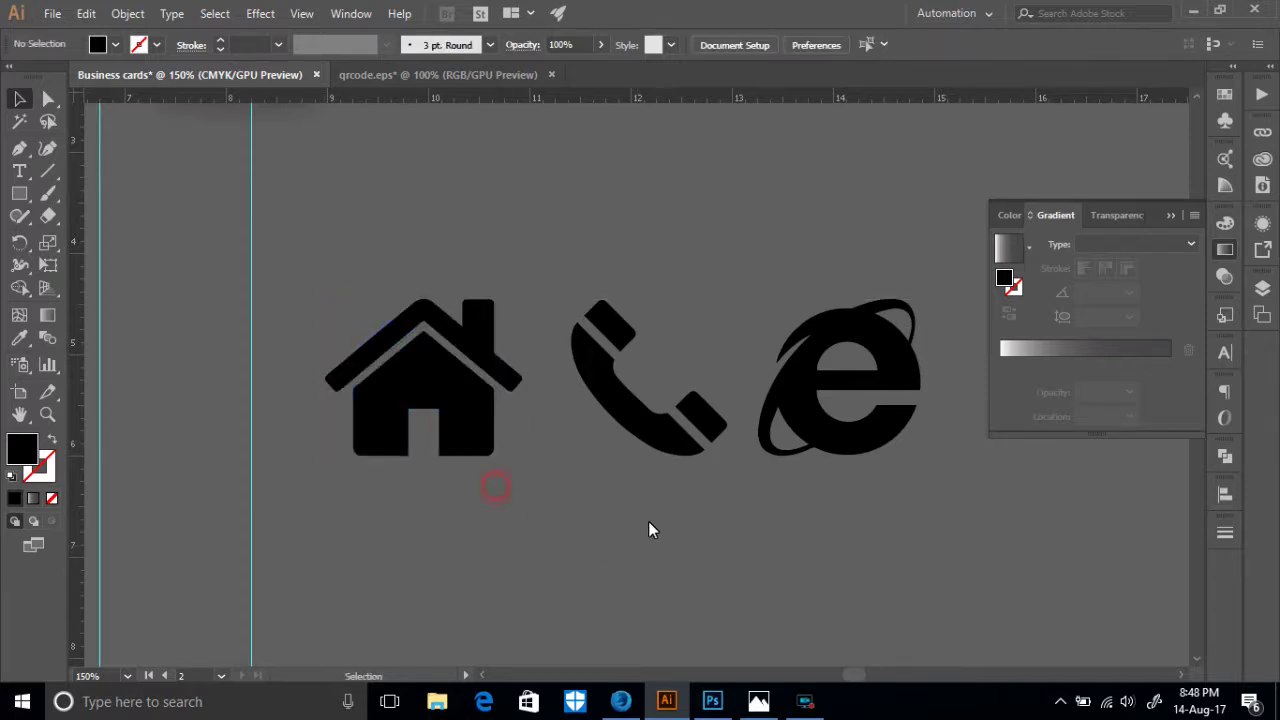
left_click(651, 443)
left_click_drag(843, 486, 828, 440)
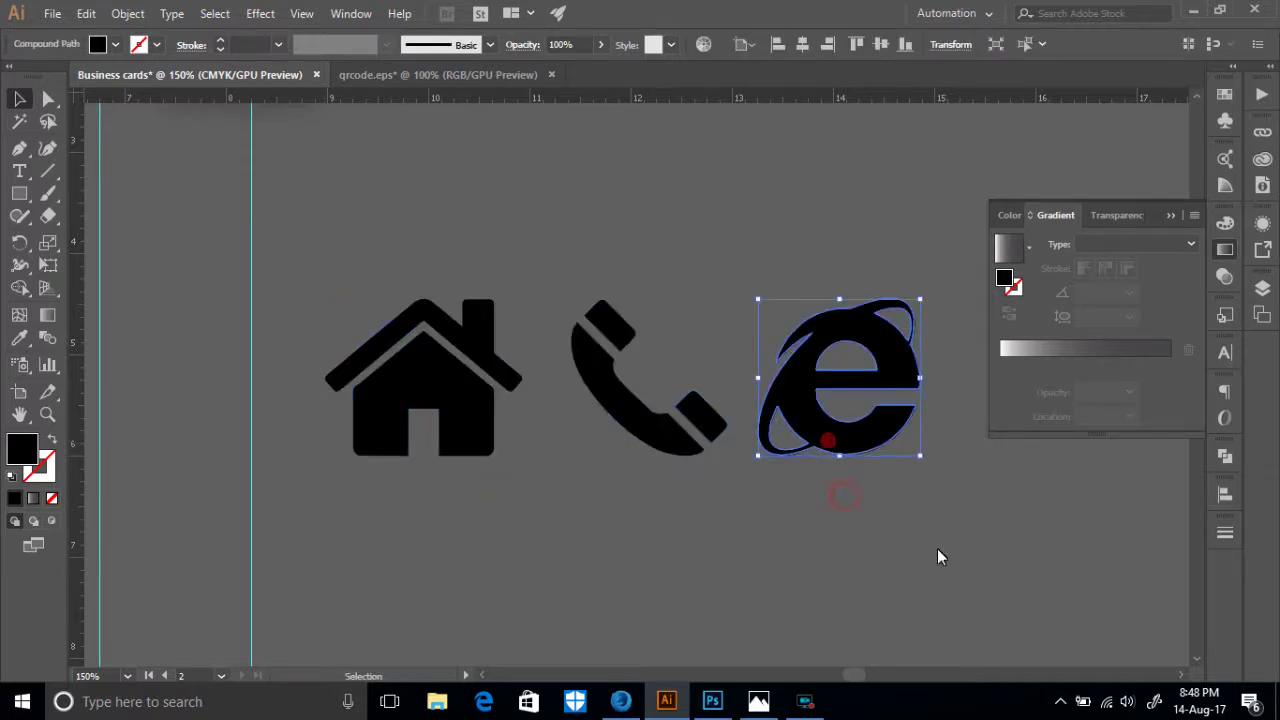
key("ctrl+a")
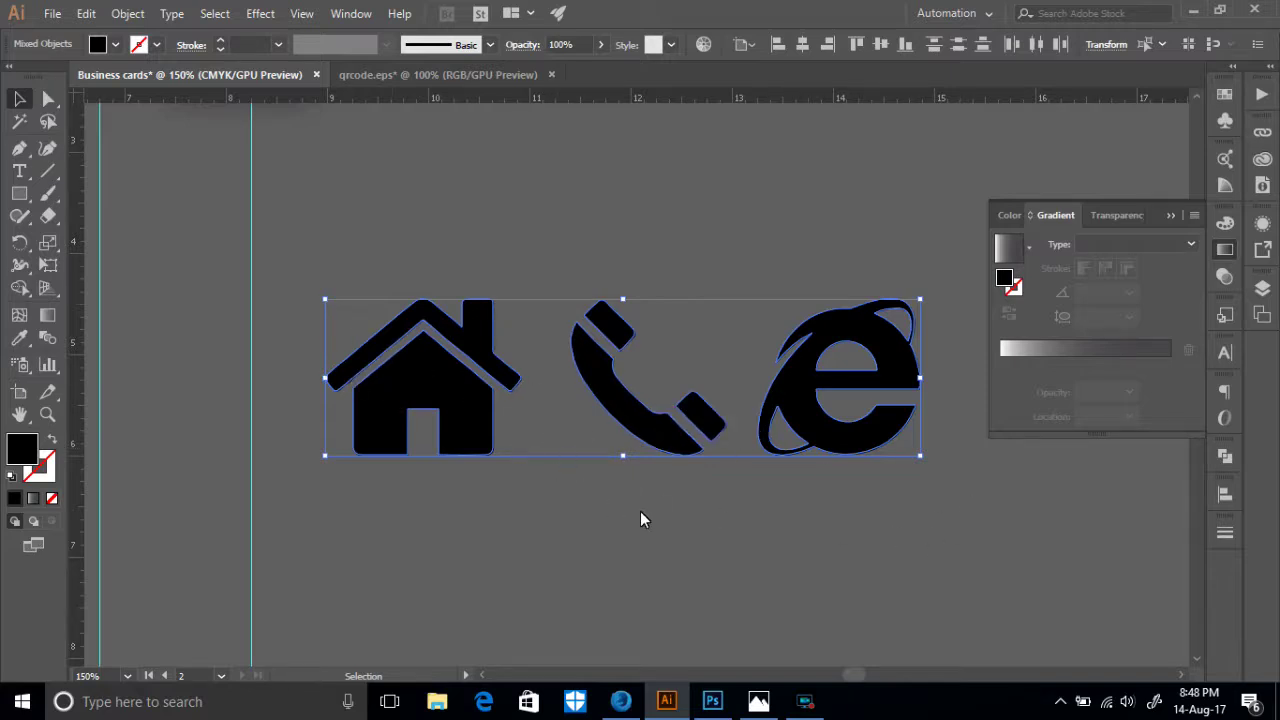
left_click(697, 518)
key("ctrl+minus")
key("ctrl+minus")
key("ctrl+minus")
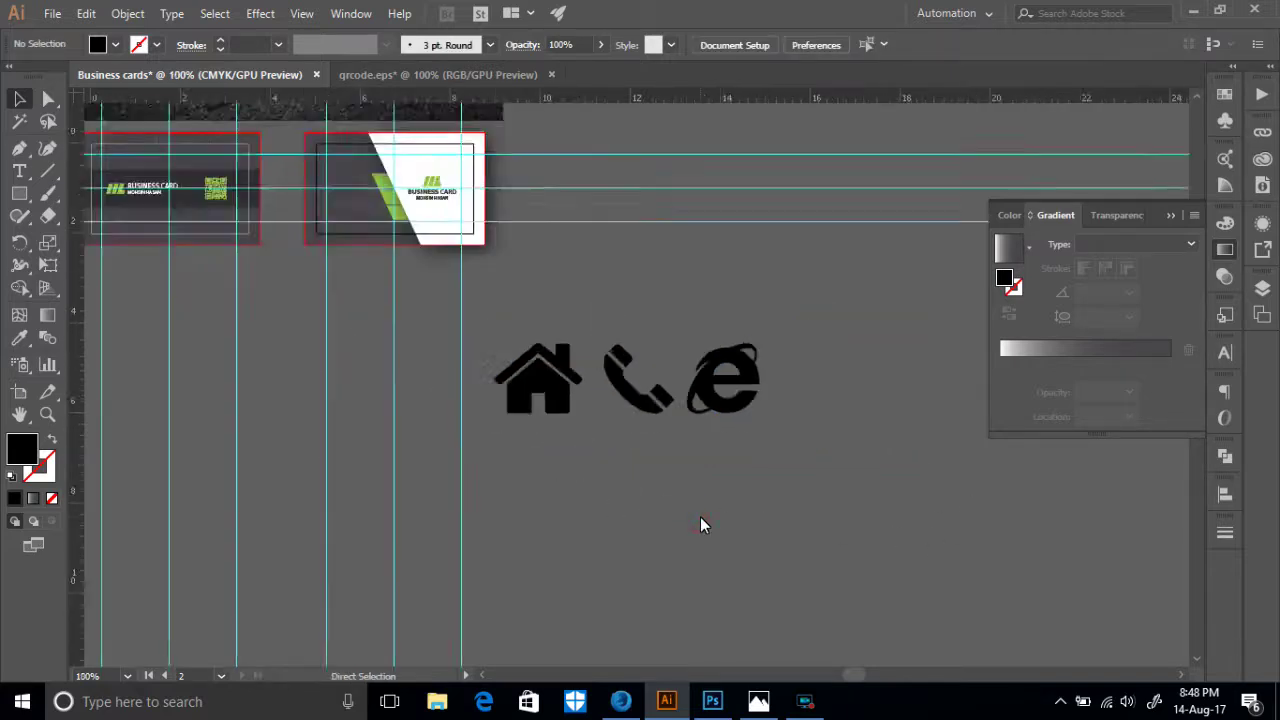
- Select the three icons and give them a white fill
left_click_drag(579, 373, 556, 292)
scroll(543, 360, "up", 2)
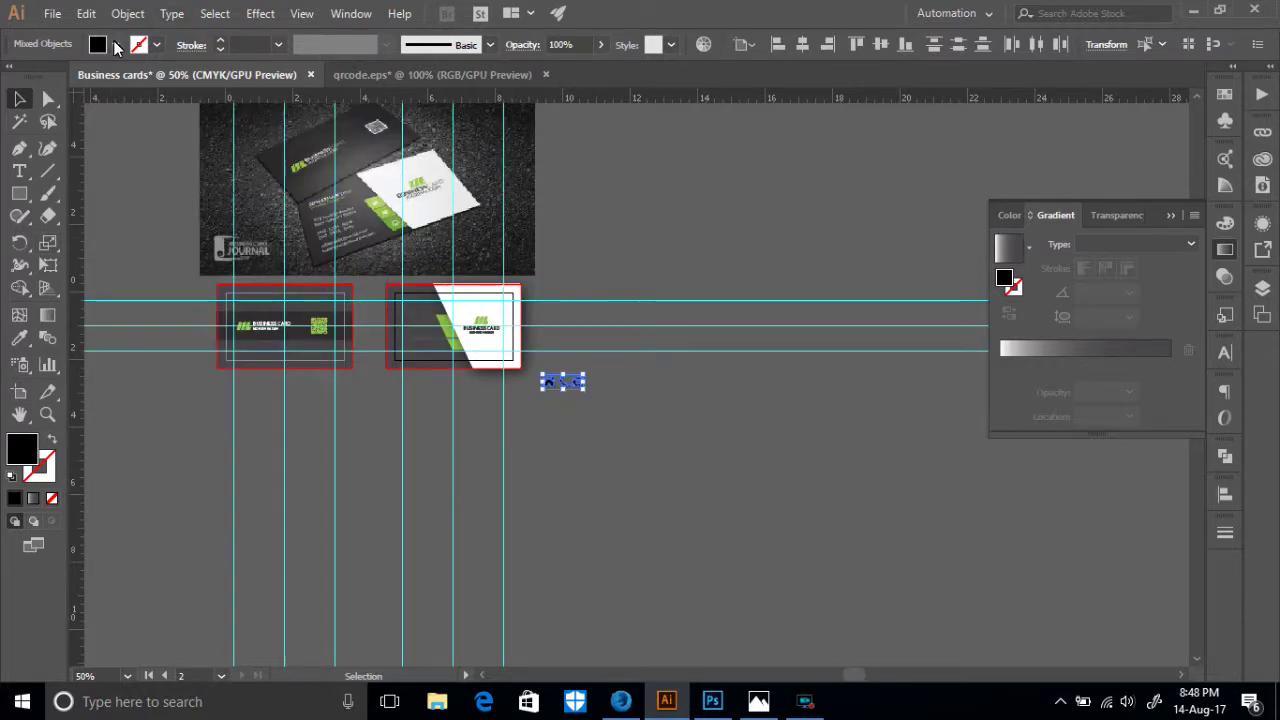
left_click(116, 45)
left_click(35, 76)
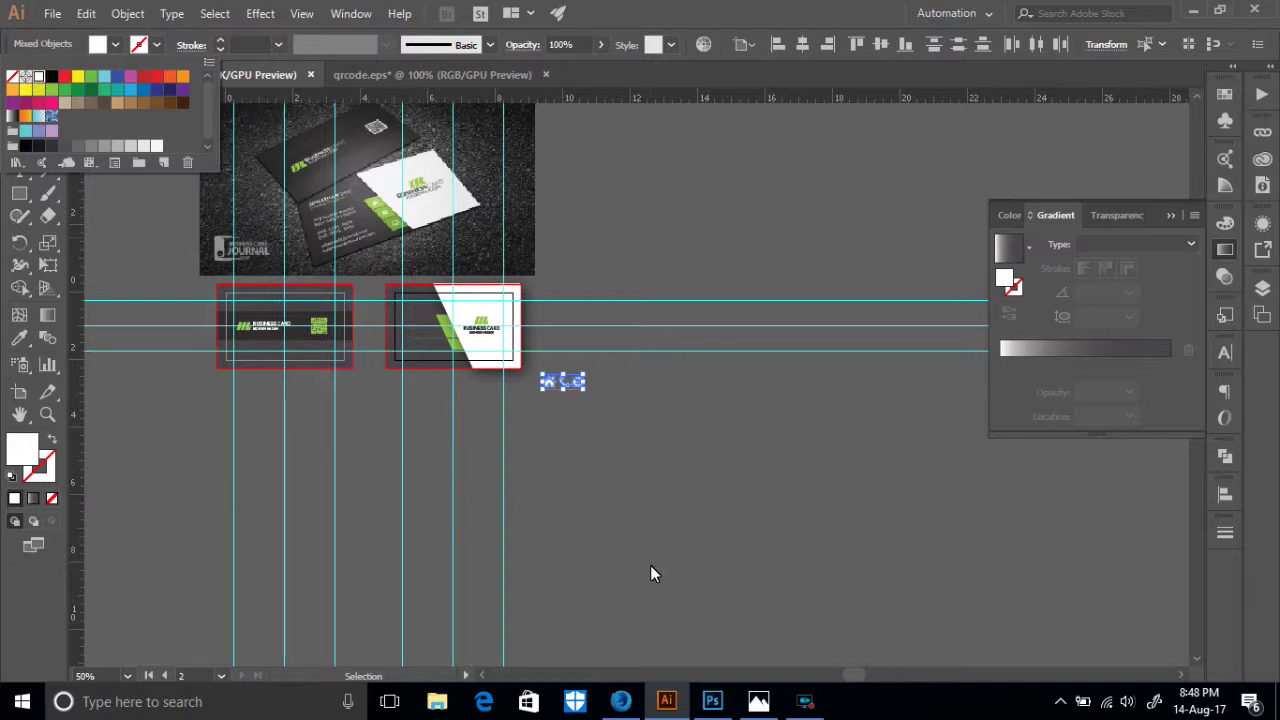
key("ctrl+equal")
key("ctrl+equal")
key("ctrl+equal")
key("ctrl+equal")
key("ctrl+equal")
key("ctrl+equal")
key("ctrl+equal")
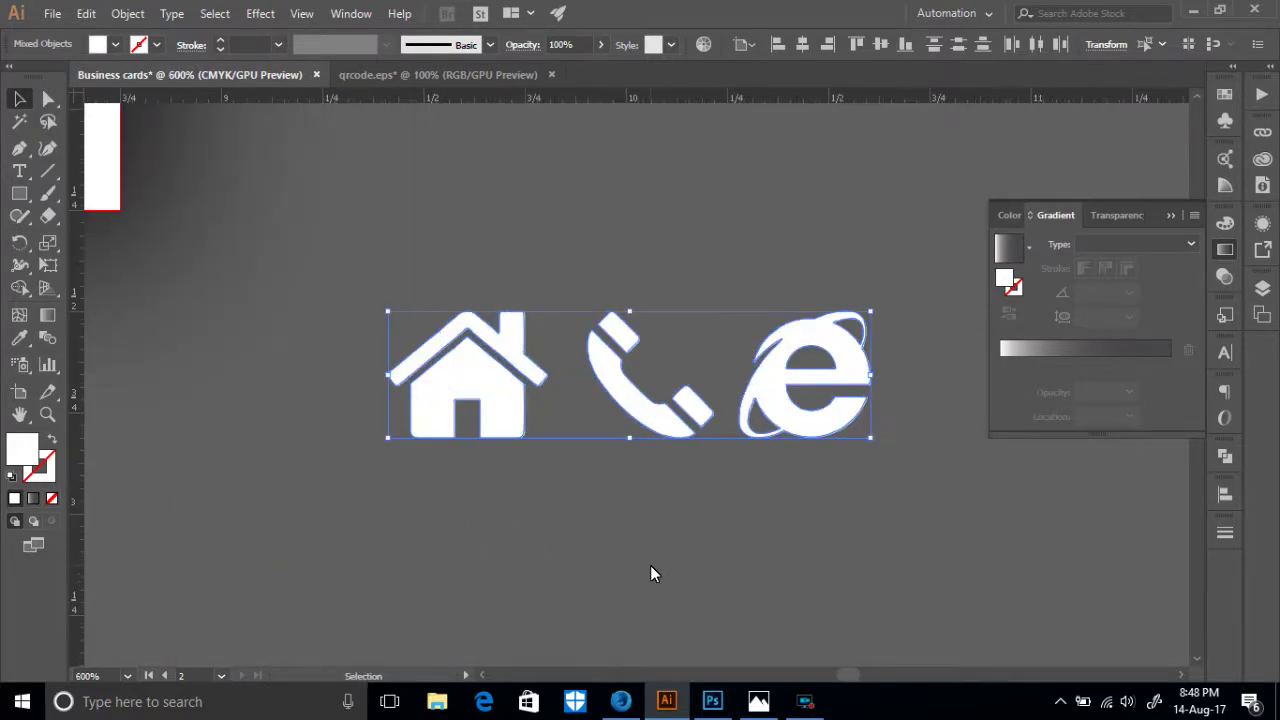
- Move the white icons onto the dark left side of the card front
left_click_drag(630, 403, 328, 257)
scroll(360, 364, "up", 3)
left_click_drag(279, 467, 828, 529)
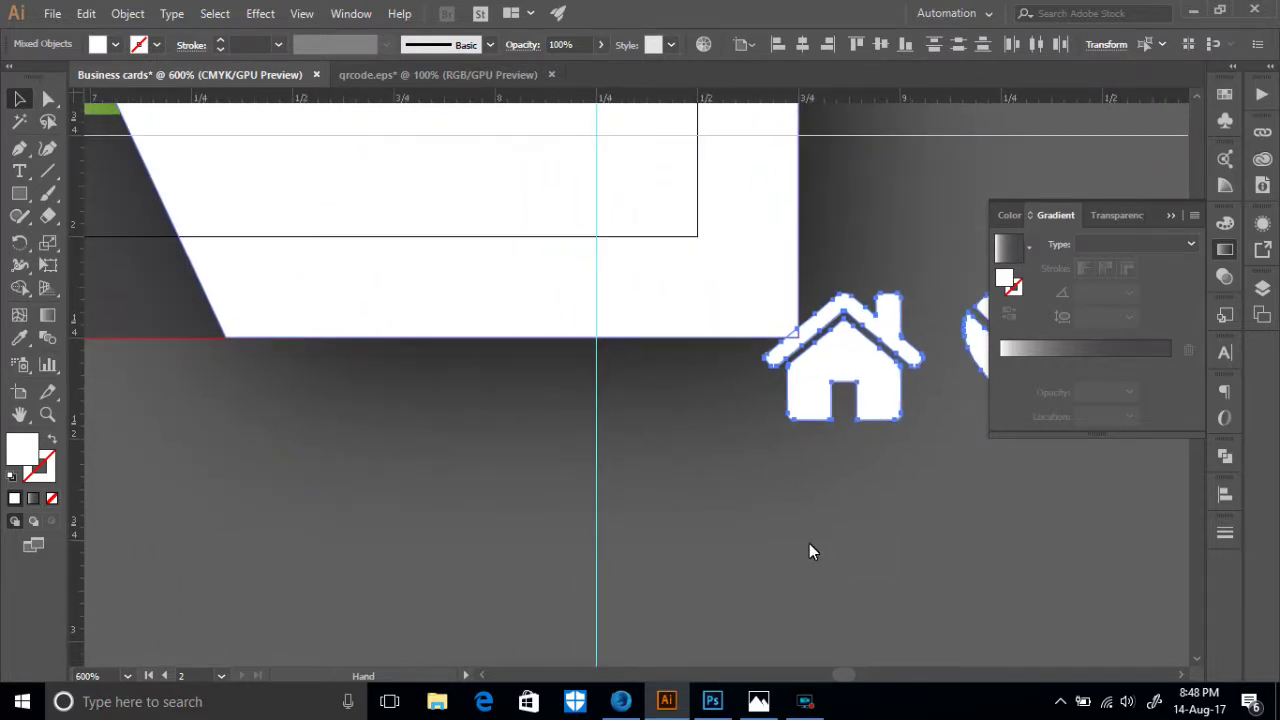
left_click_drag(857, 357, 112, 460)
left_click_drag(829, 371, 149, 448)
left_click_drag(353, 618, 708, 681)
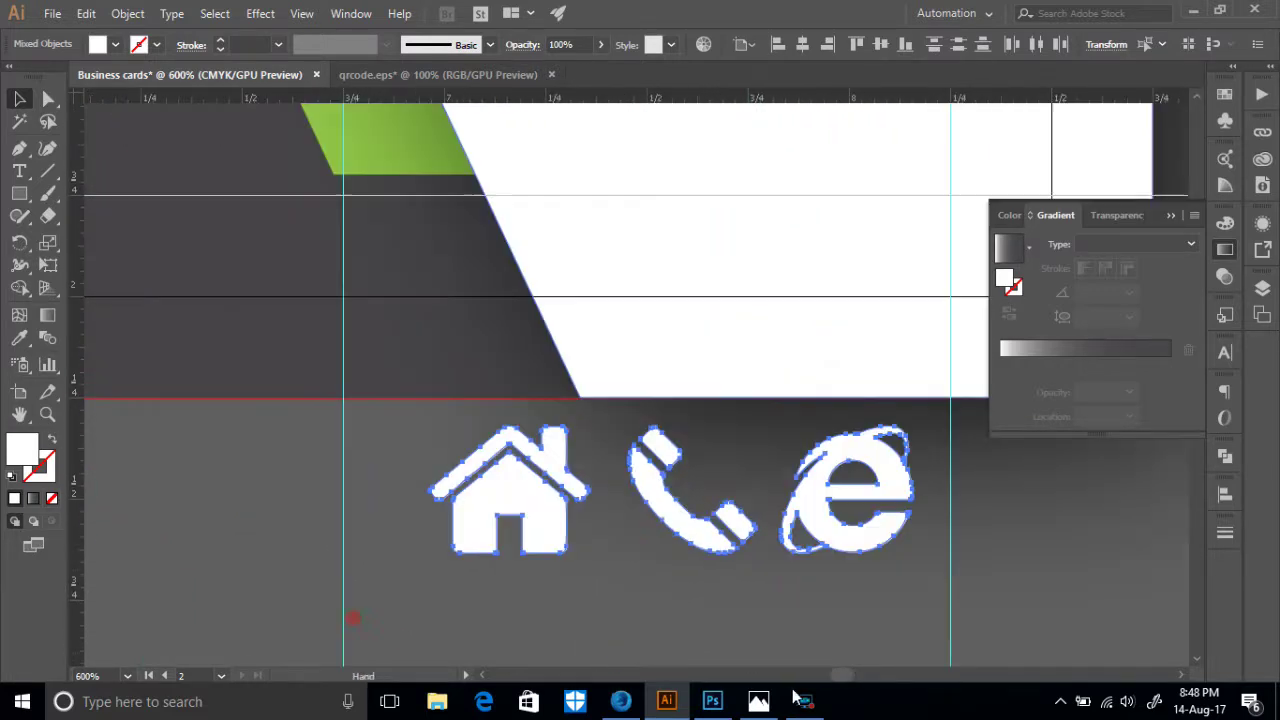
left_click_drag(836, 540, 266, 360)
scroll(417, 526, "up", 7)
scroll(438, 503, "down", 3)
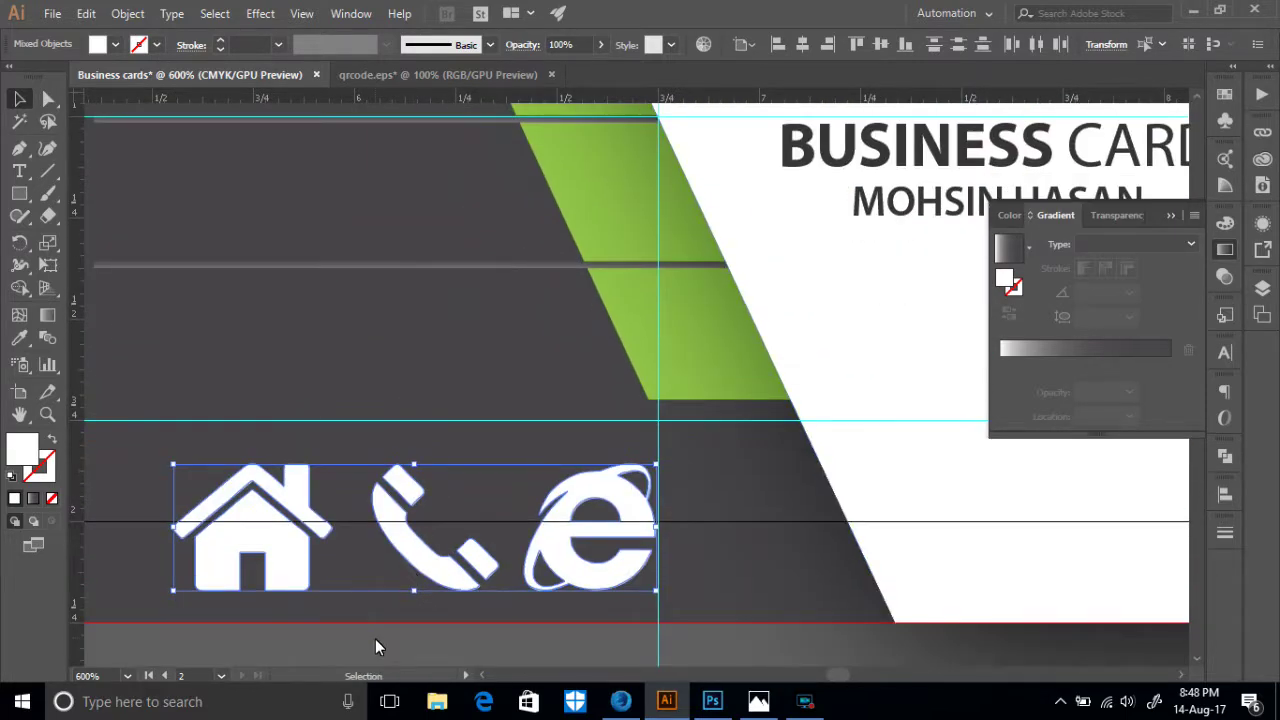
left_click(375, 647)
scroll(372, 636, "up", 3)
left_click_drag(257, 631, 557, 132)
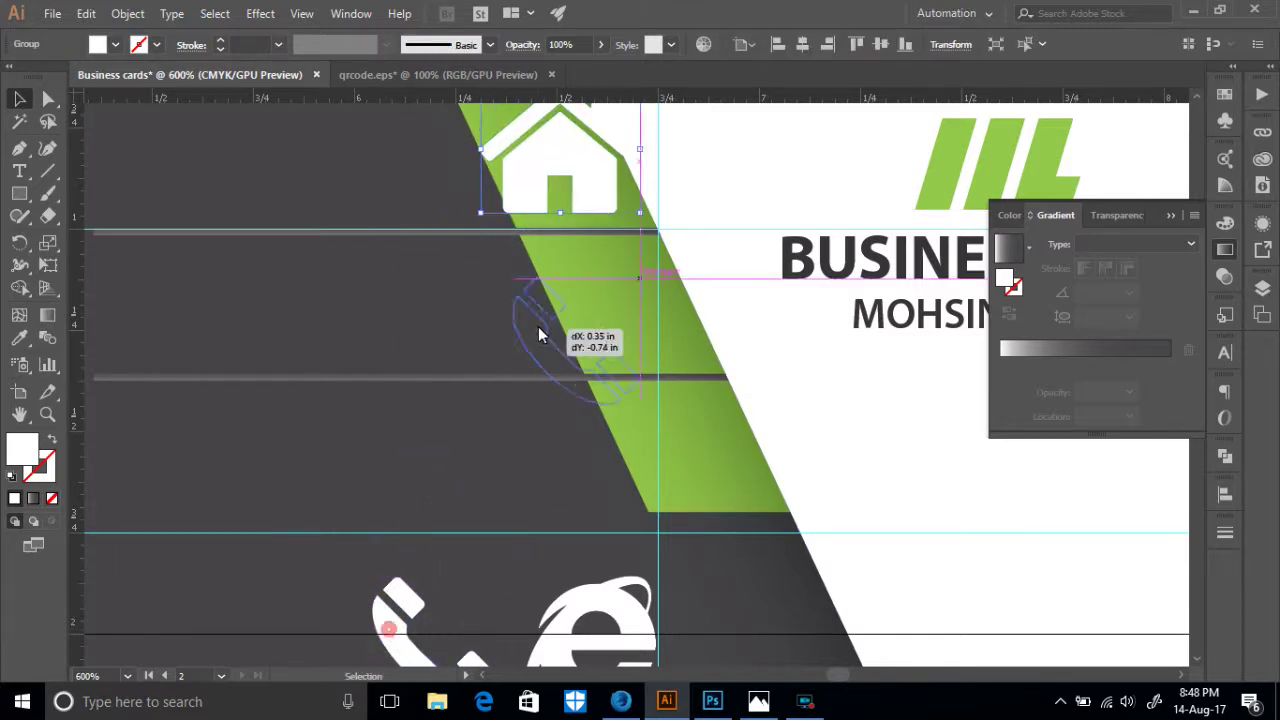
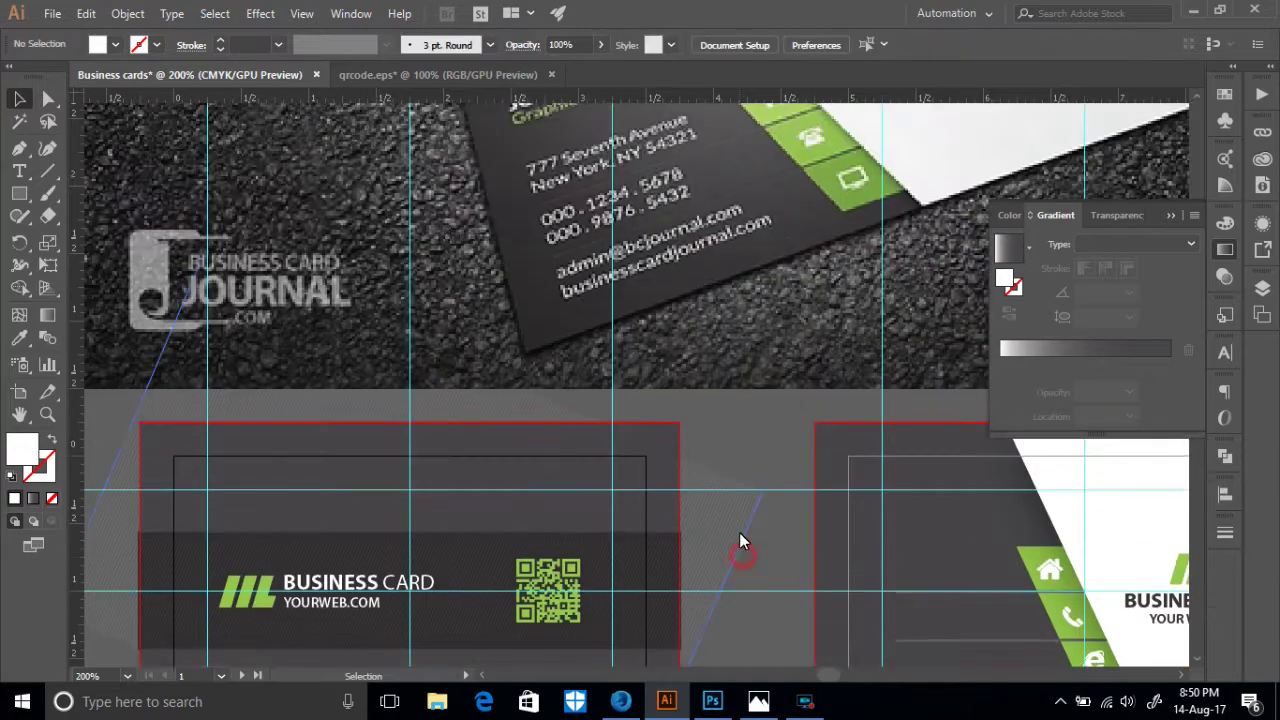
- Scroll over to the white business card and pick the Type tool
scroll(657, 442, "down", 5)
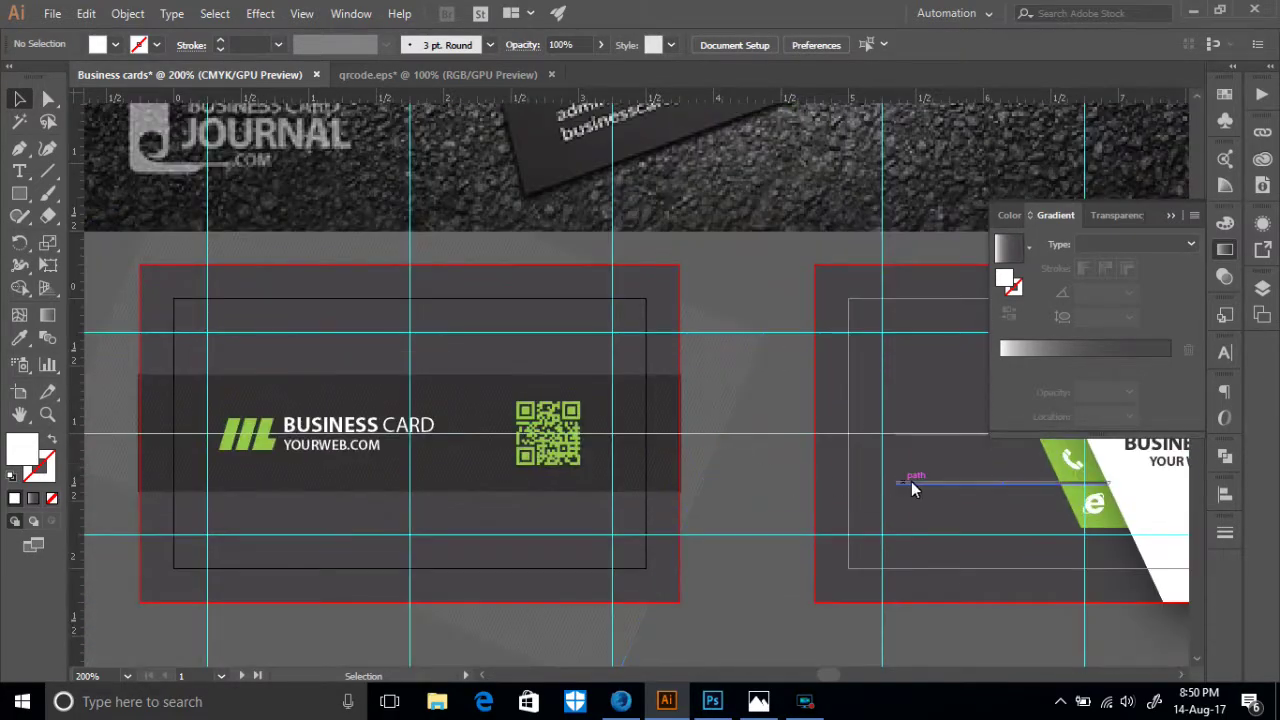
scroll(908, 481, "right", 8)
left_click(19, 173)
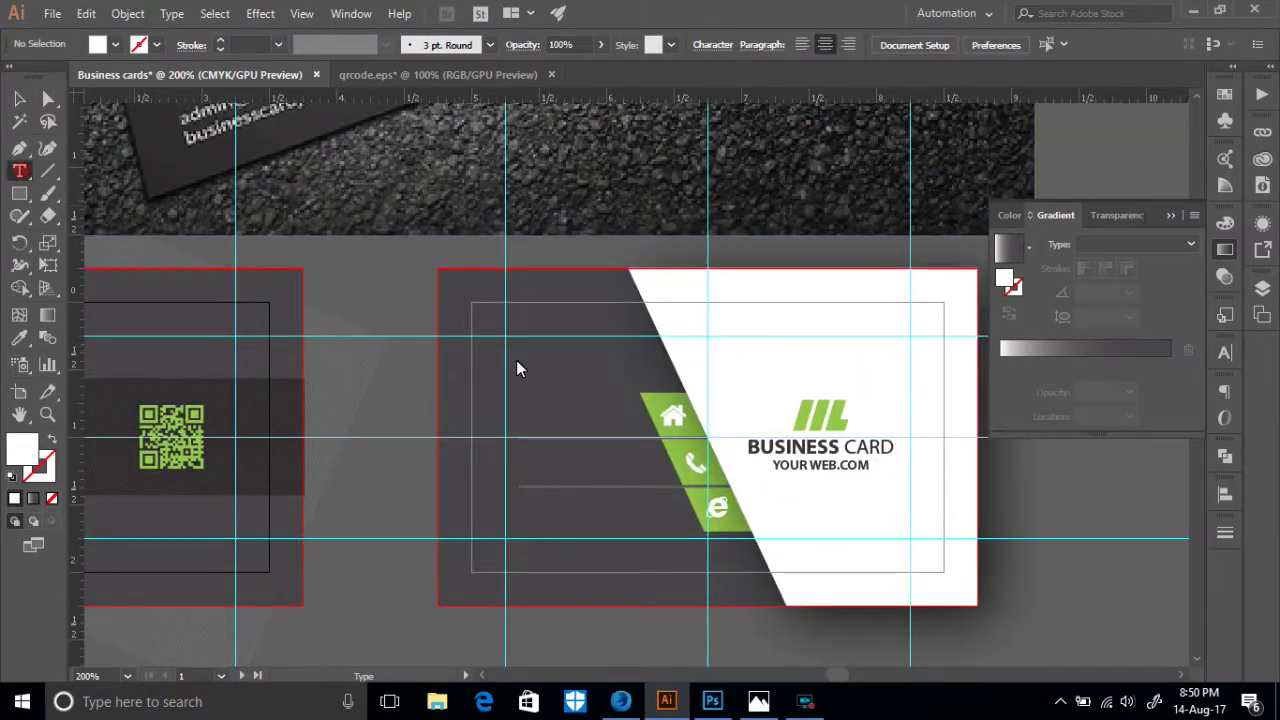
- Type the designer's name above 'GRAPHIC DESIGNER' below the white card, then select the name line
scroll(549, 549, "down", 3)
left_click(550, 543)
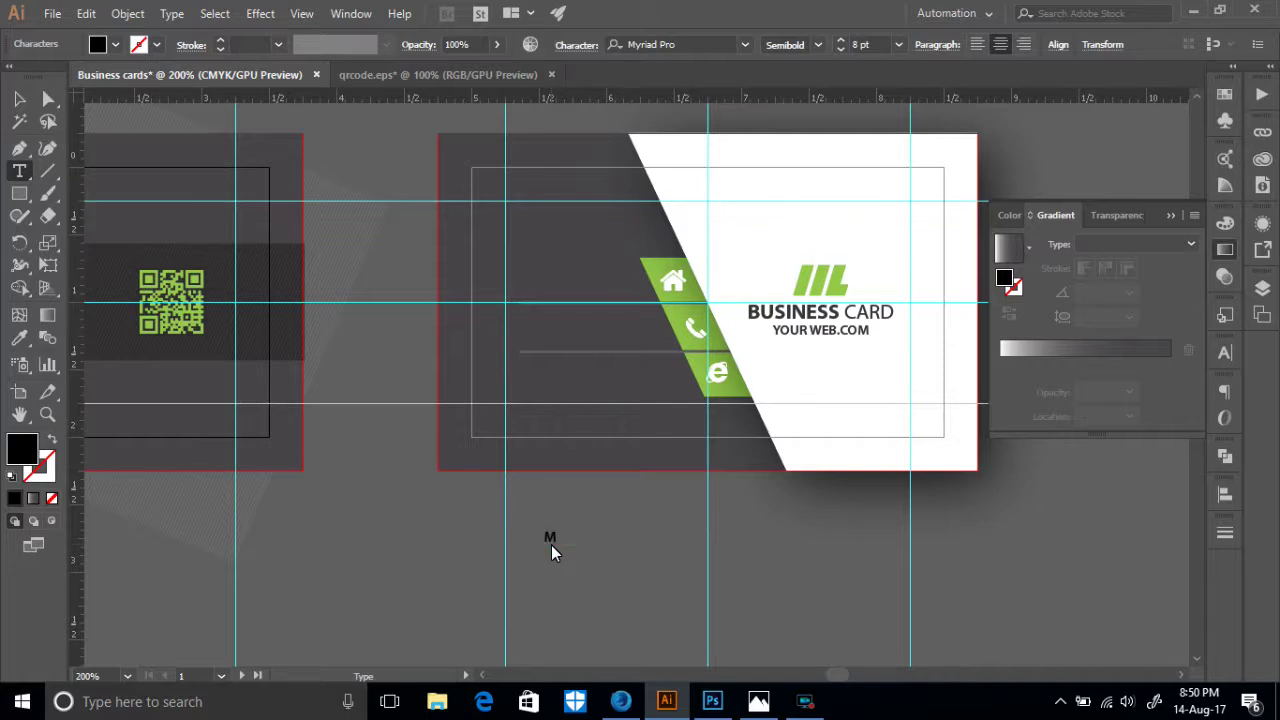
type("GRAPHIC DESIGN")
type("ER")
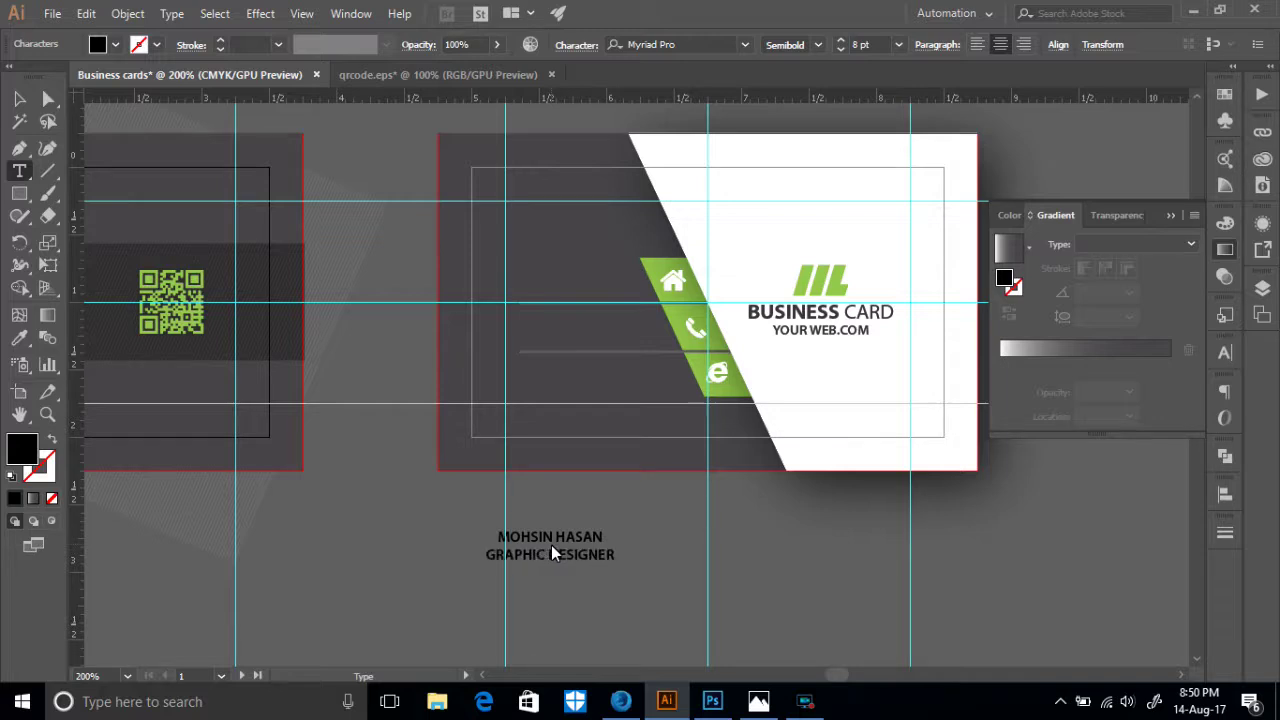
left_click_drag(603, 540, 449, 540)
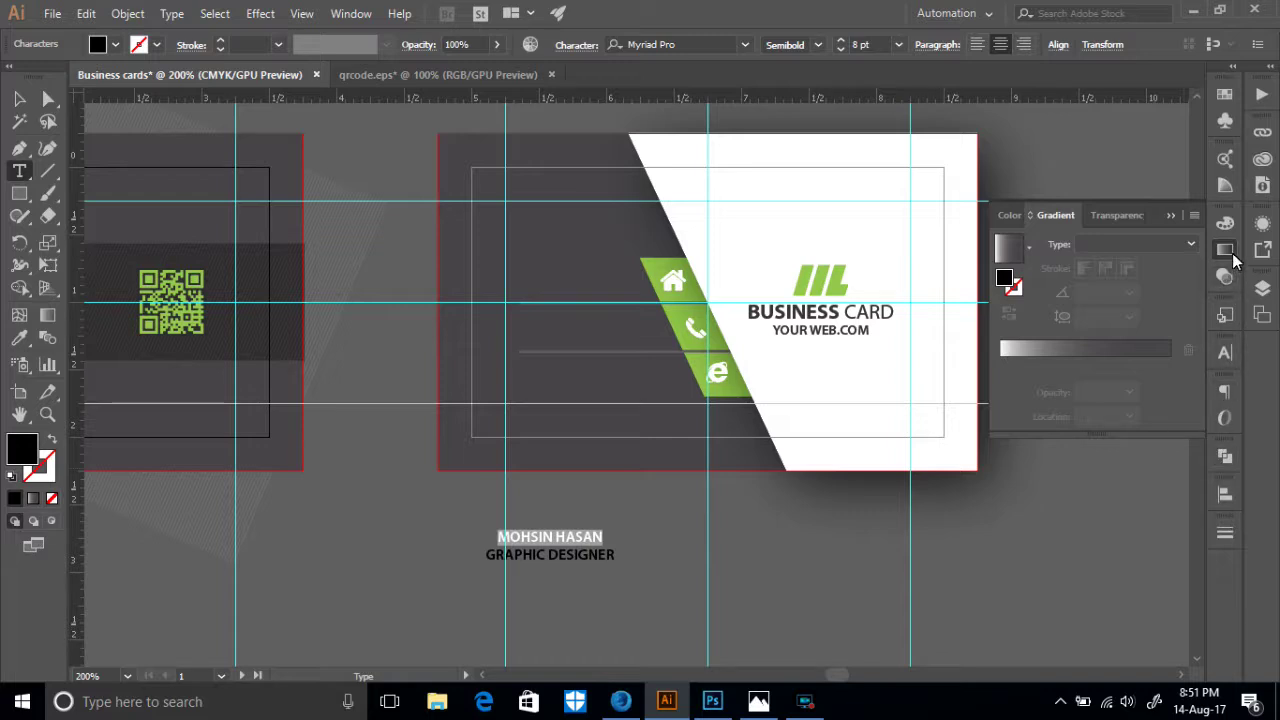
left_click(1226, 352)
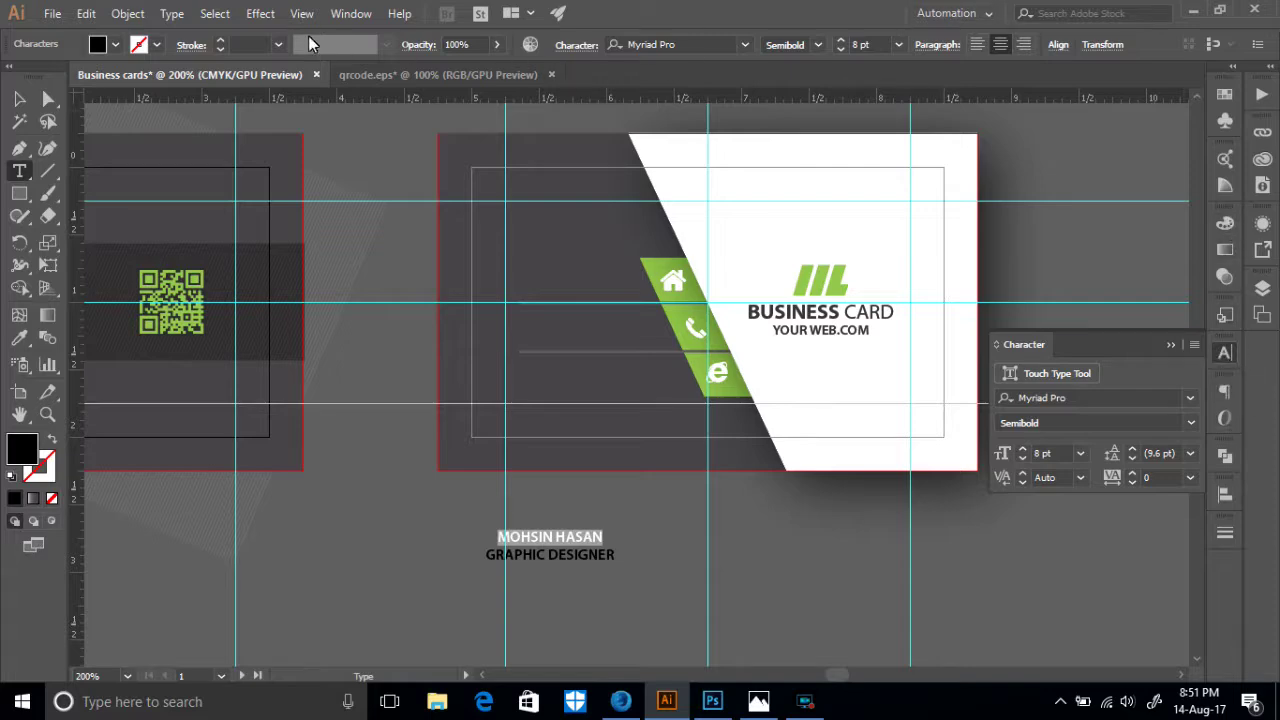
- Show the Character panel and select the caption's name line
left_click(351, 13)
mouse_move(440, 650)
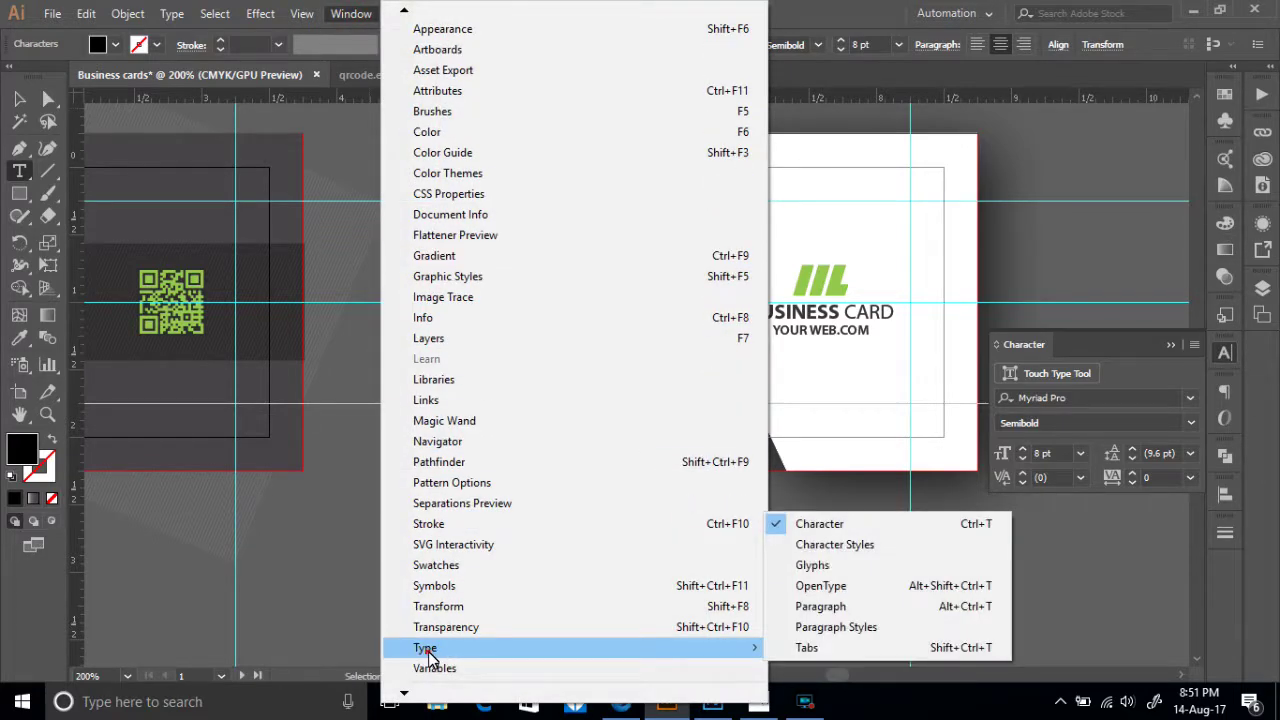
left_click(810, 535)
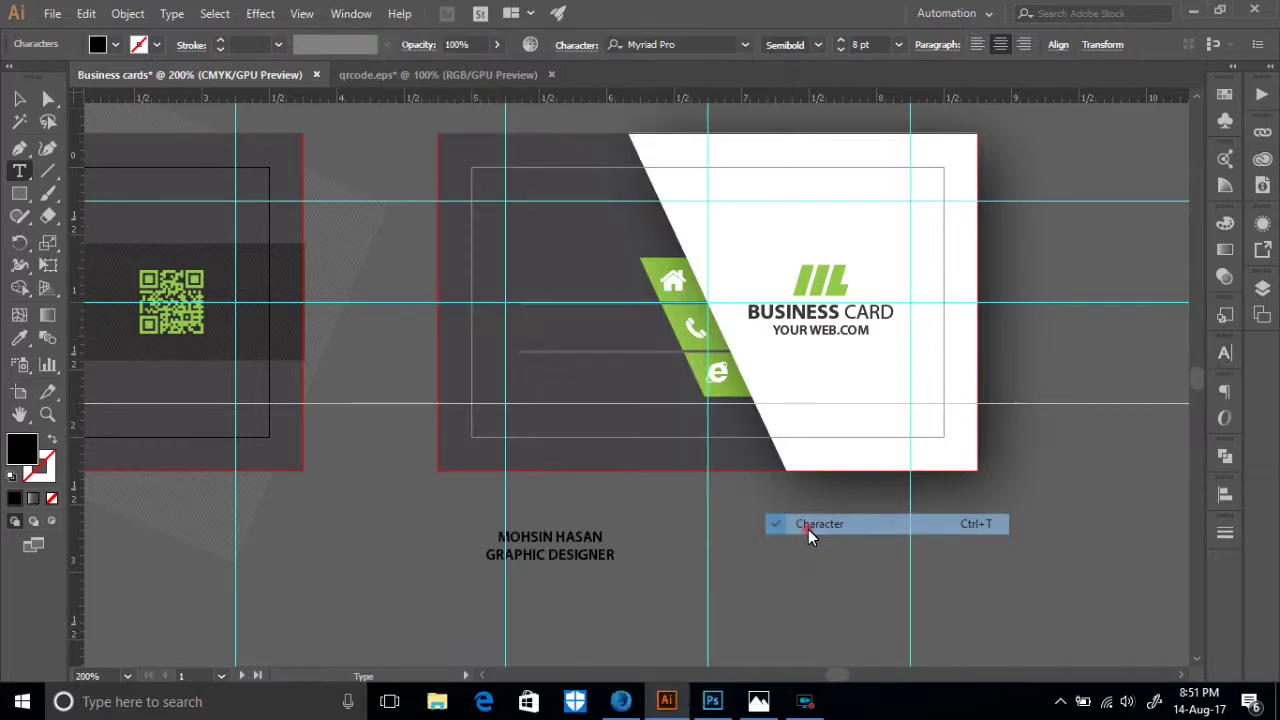
left_click(1225, 354)
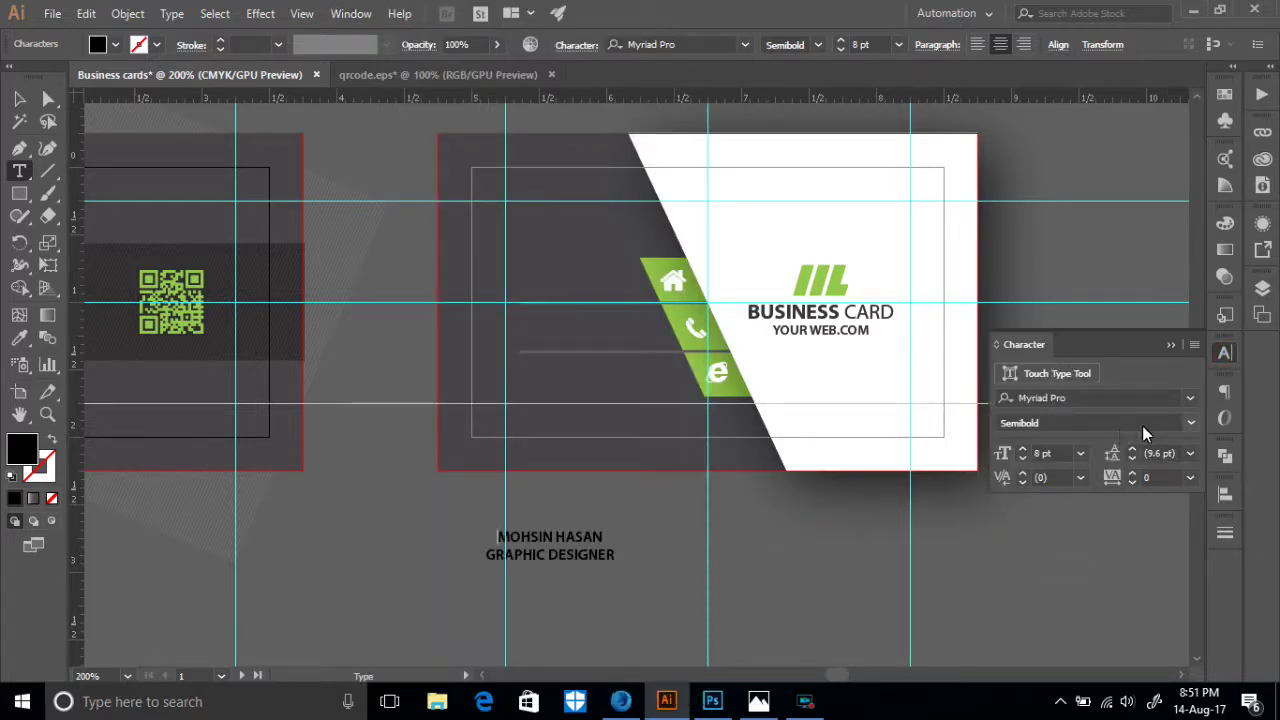
left_click_drag(604, 538, 494, 548)
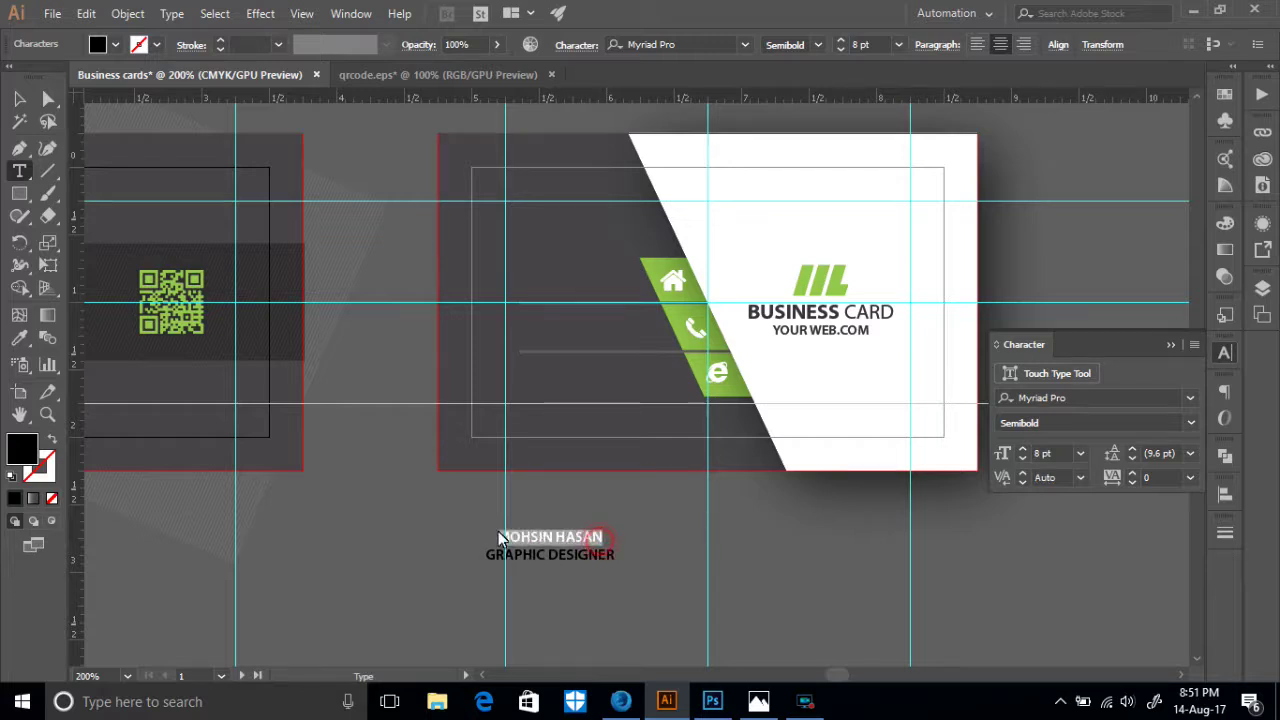
left_click(1189, 423)
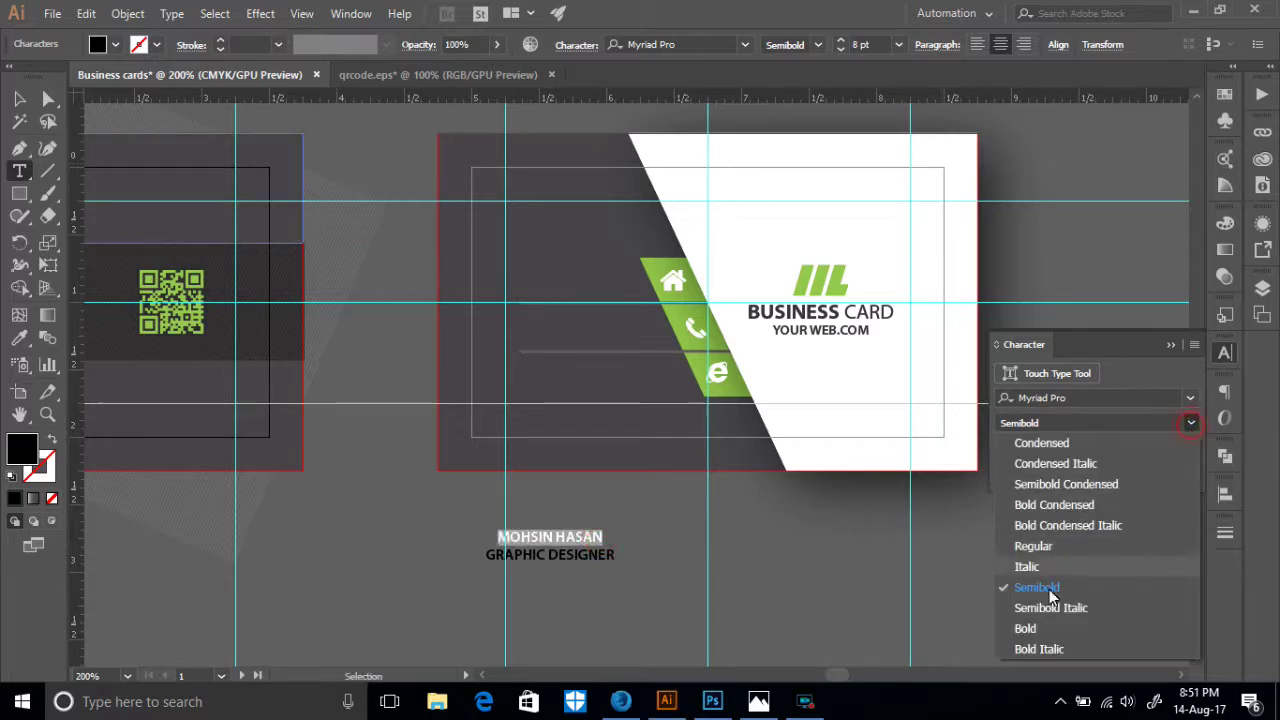
left_click(632, 526)
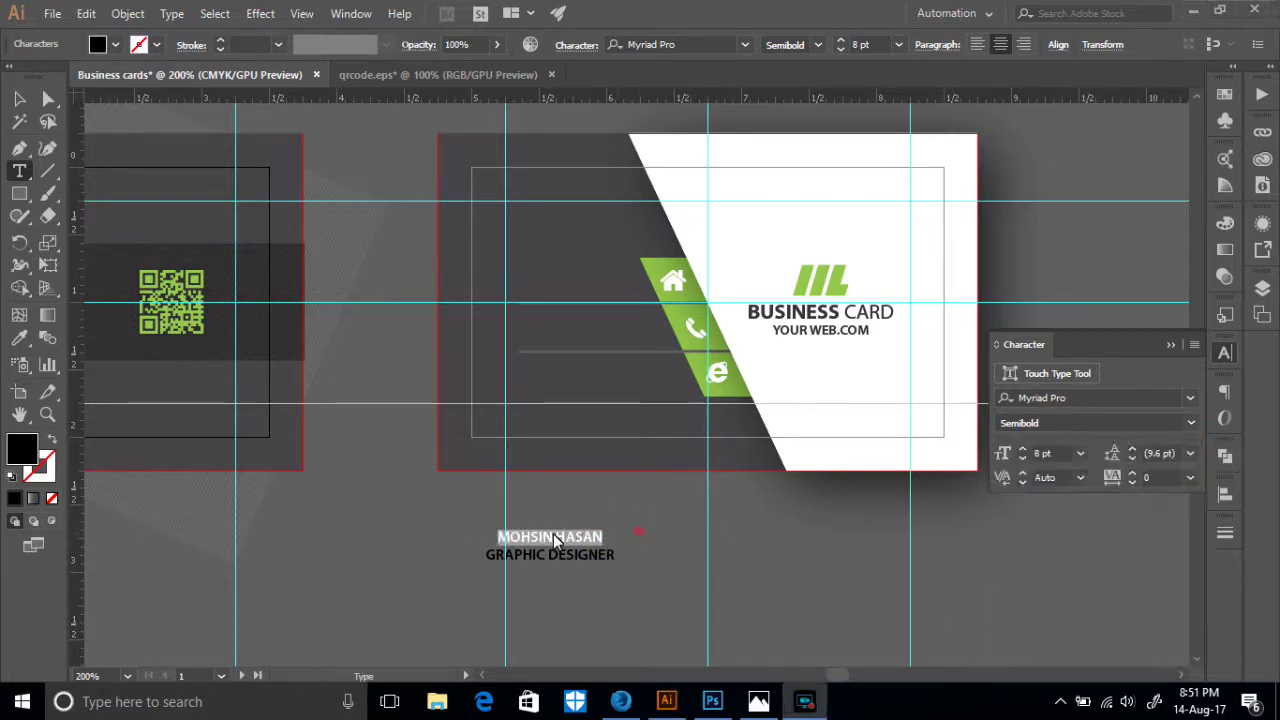
left_click(562, 539)
left_click(556, 541)
- Make the first name Bold, the surname Regular, and the name line 13 pt
left_click_drag(503, 545, 496, 541)
left_click(1190, 423)
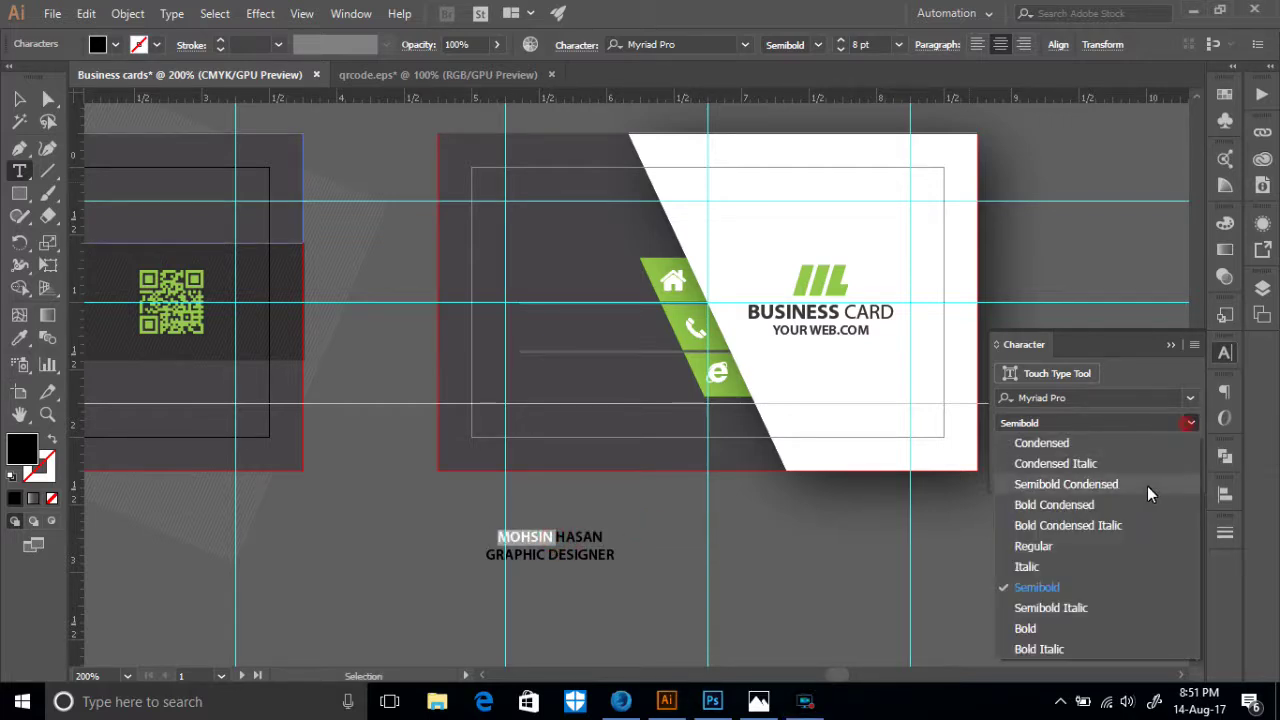
left_click(1026, 628)
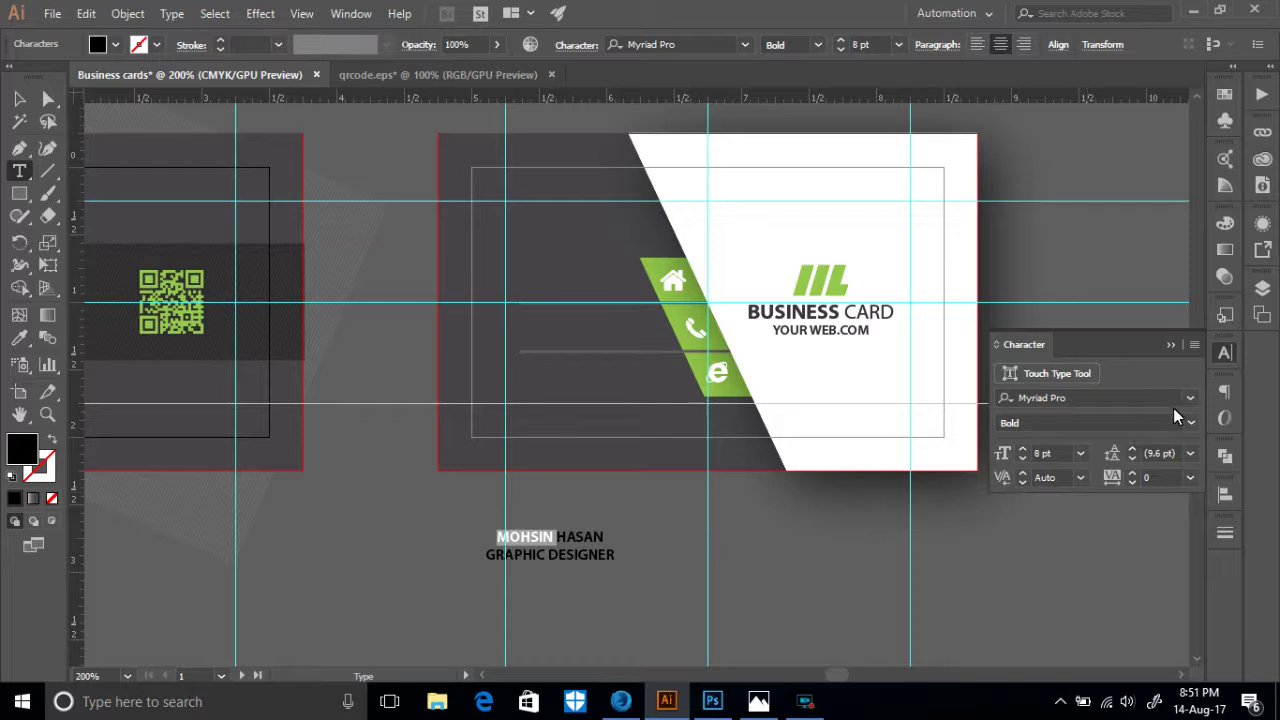
double_click(557, 541)
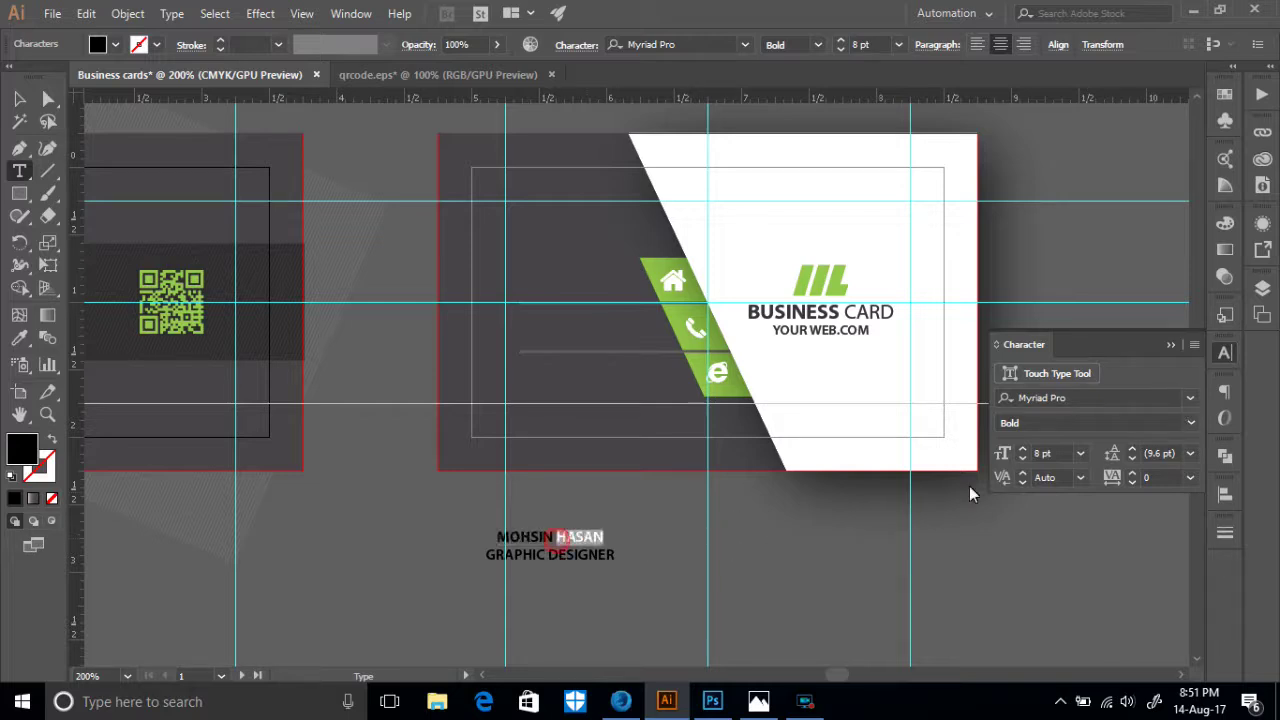
left_click(1190, 423)
left_click(1045, 555)
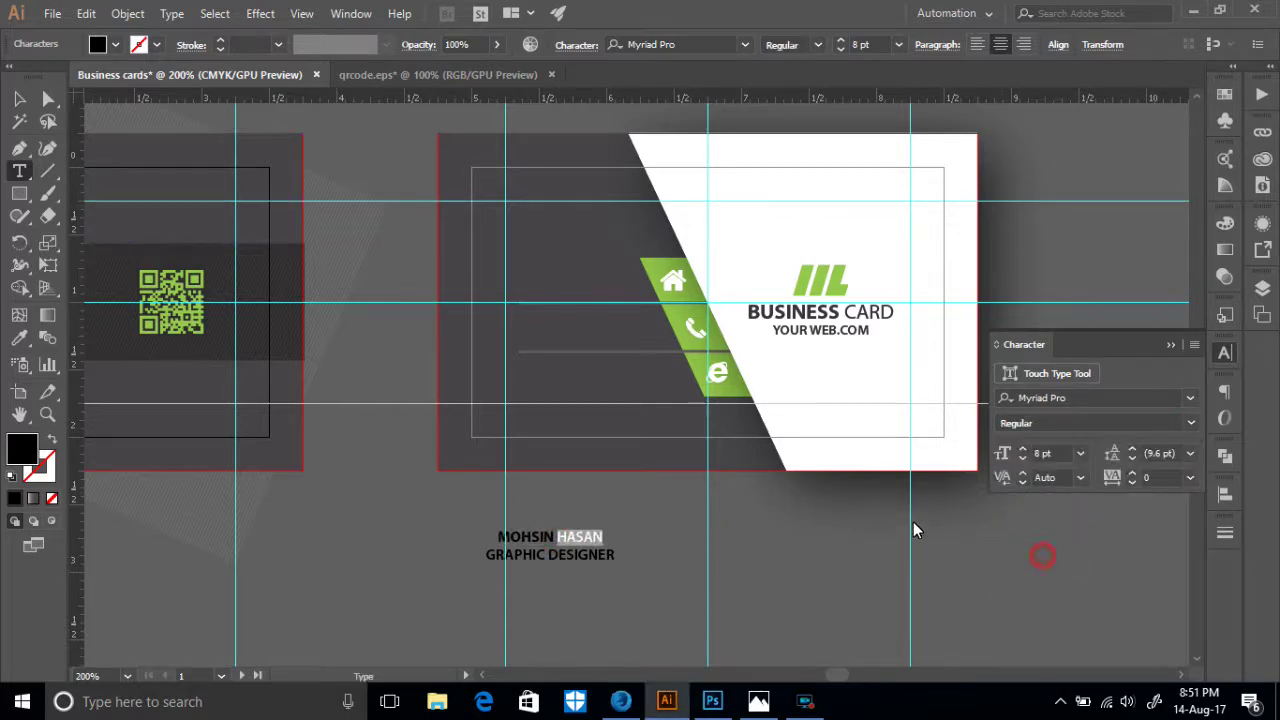
left_click_drag(603, 537, 497, 537)
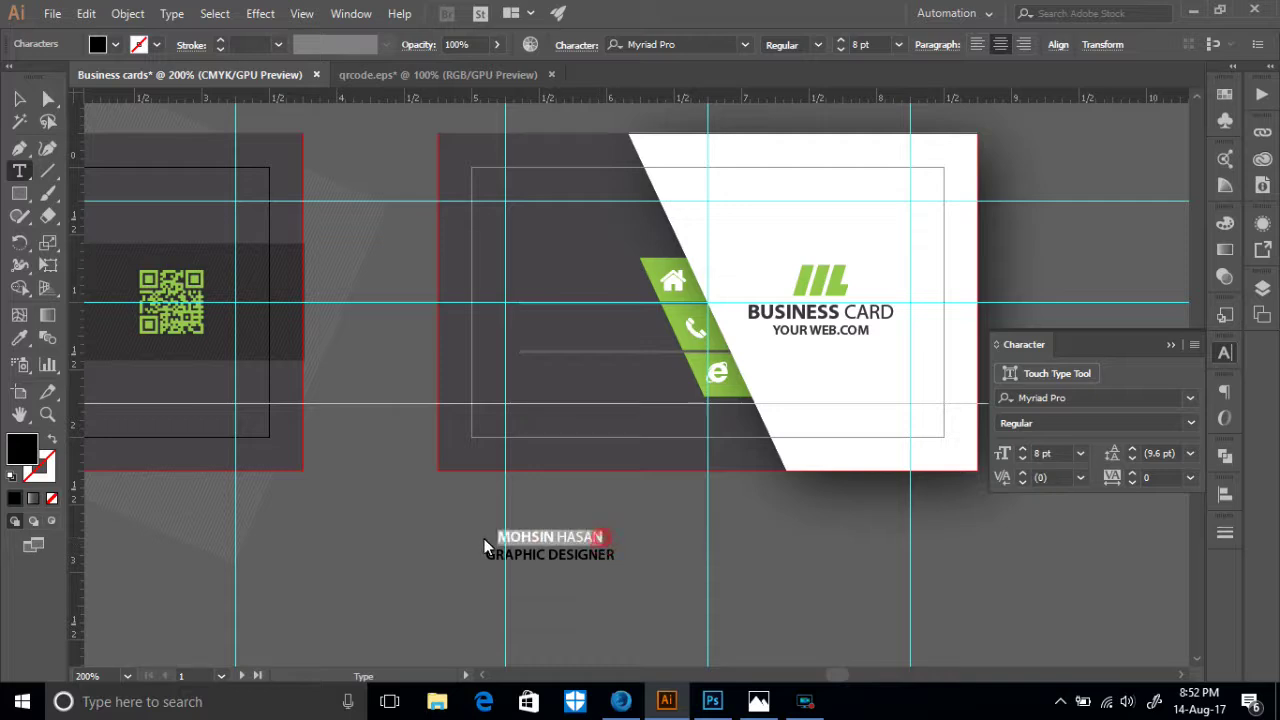
left_click(1023, 449)
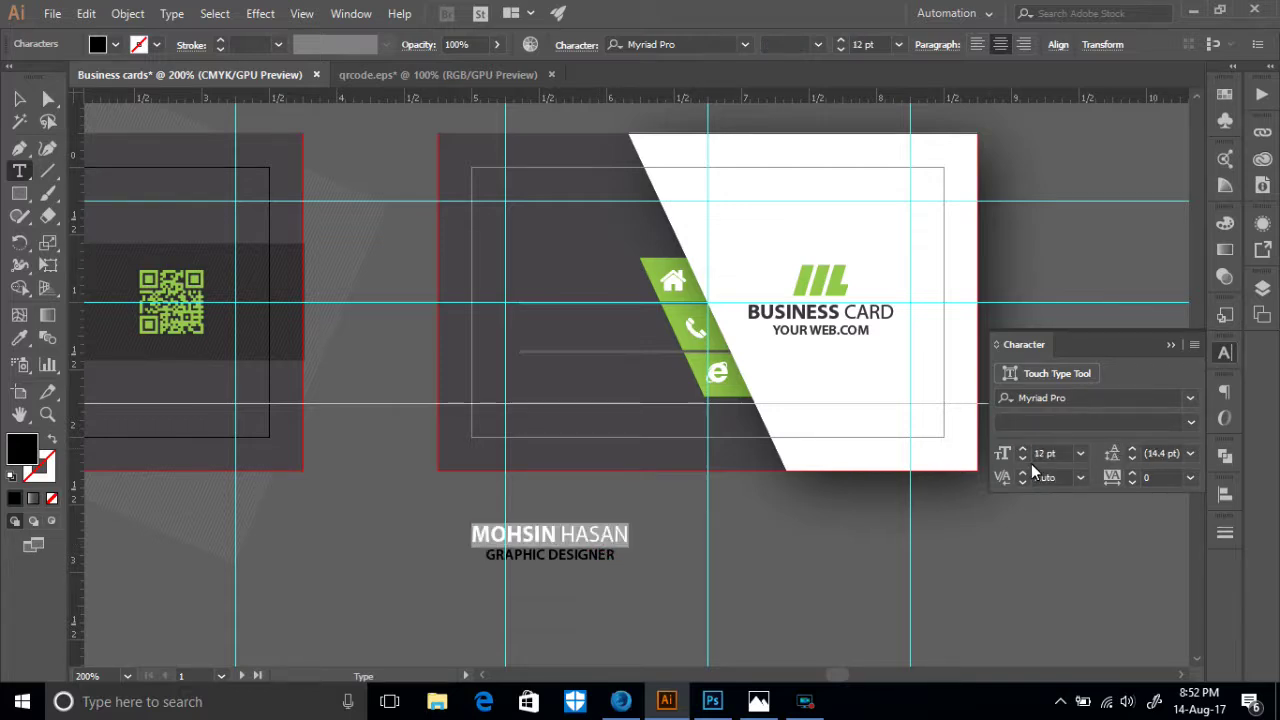
left_click(1024, 449)
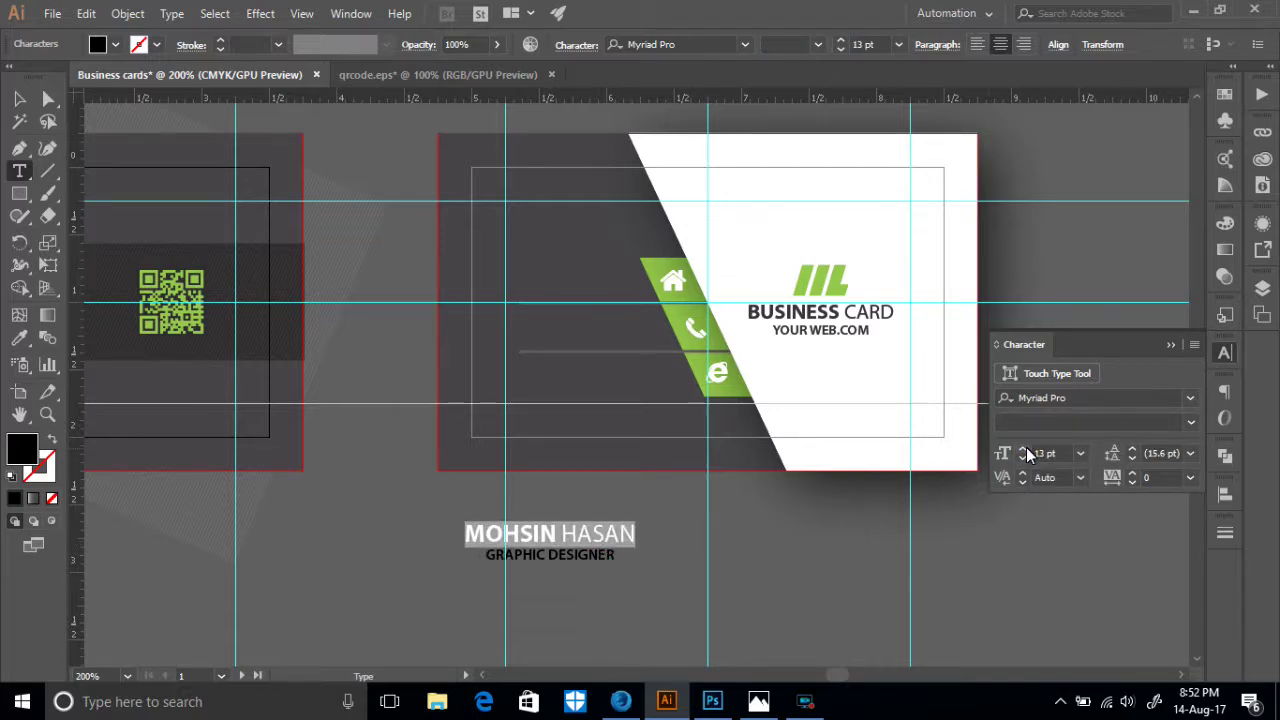
- Left-align the whole two-line caption block
left_click_drag(617, 558, 487, 558)
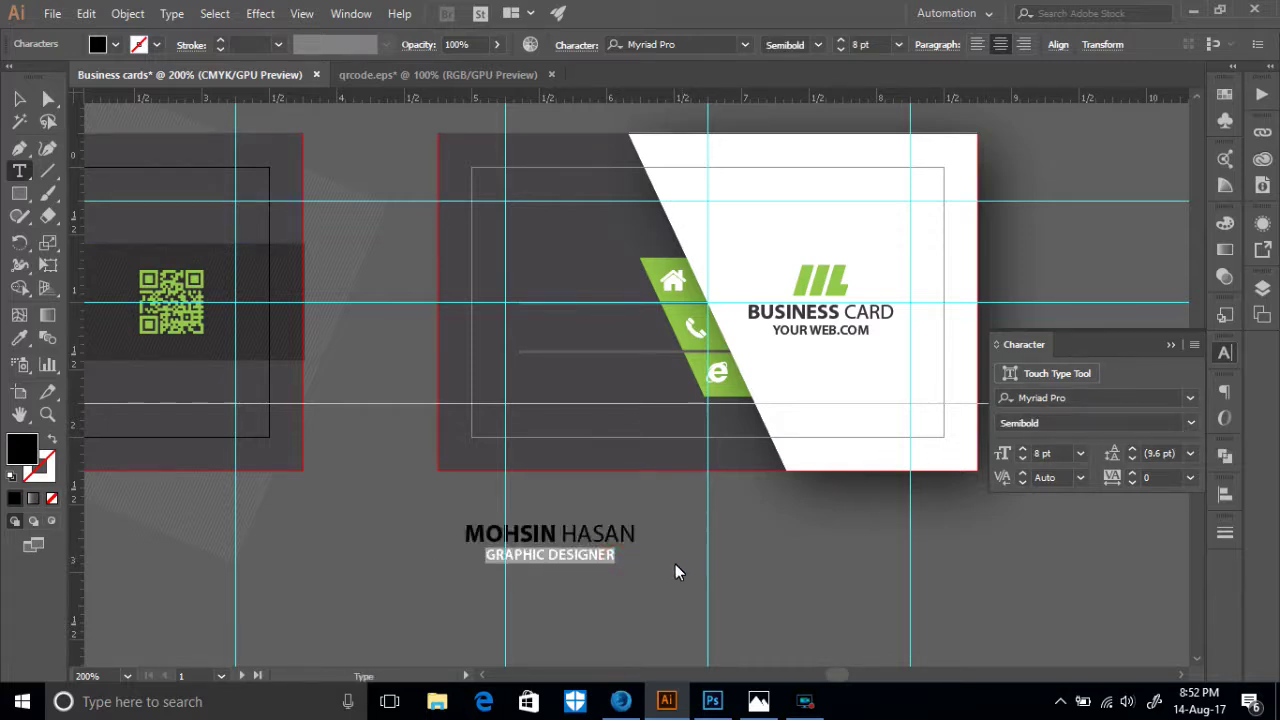
left_click(977, 46)
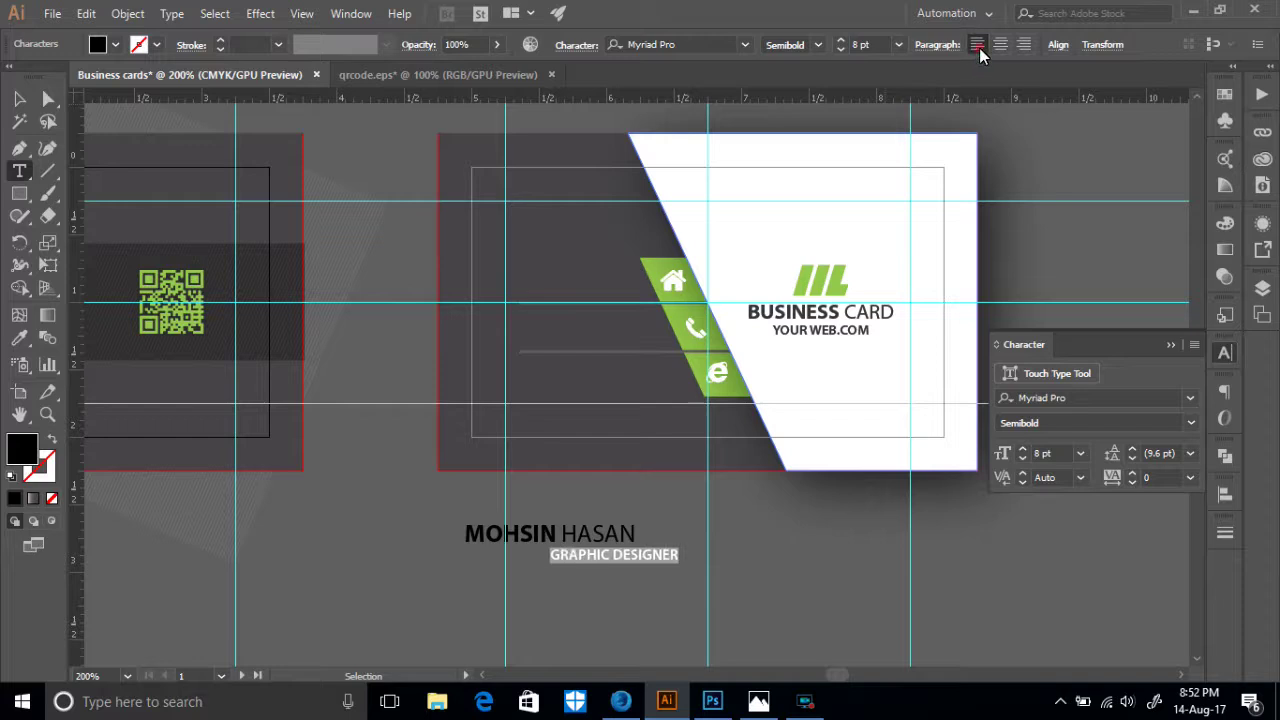
key("ctrl+shift+c")
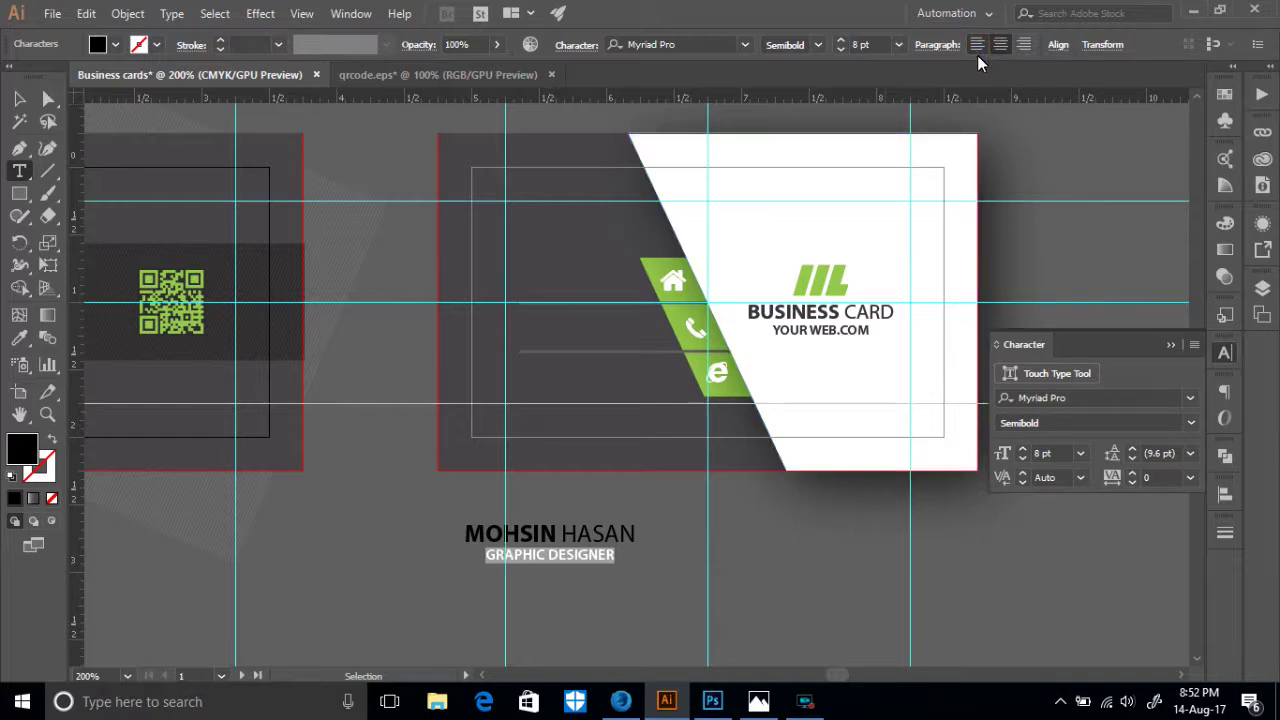
key("Escape")
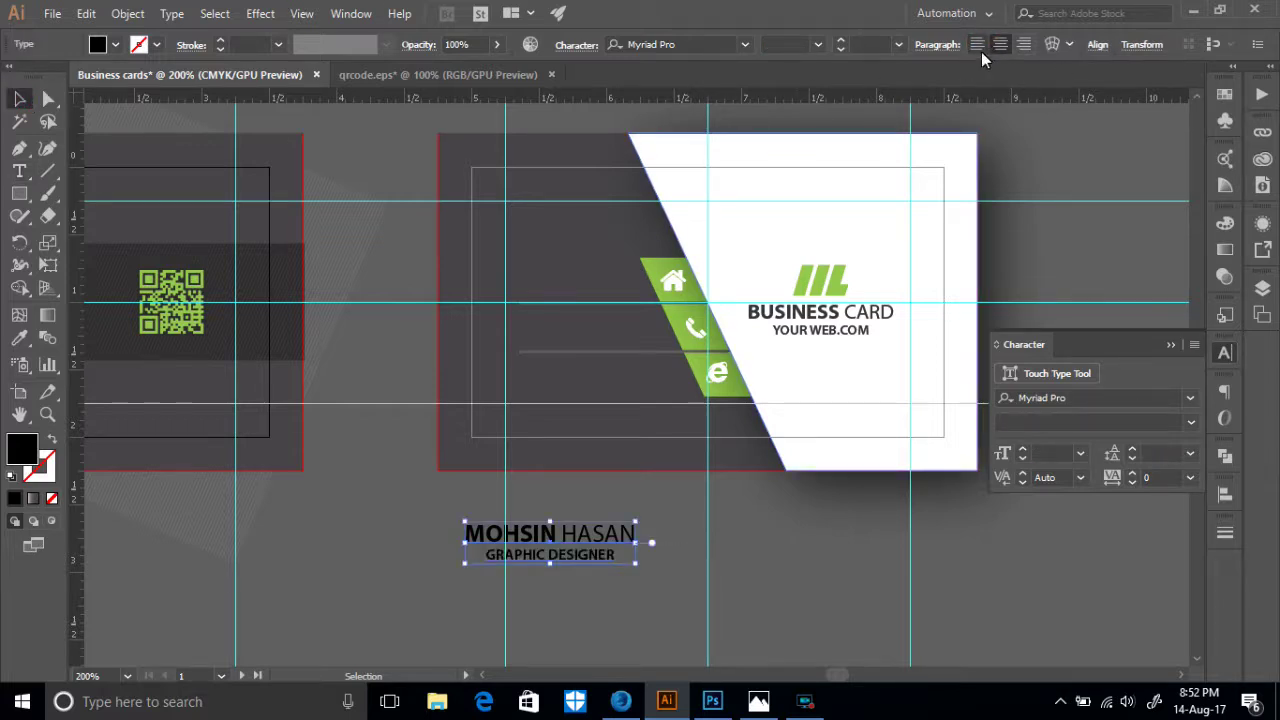
left_click(977, 45)
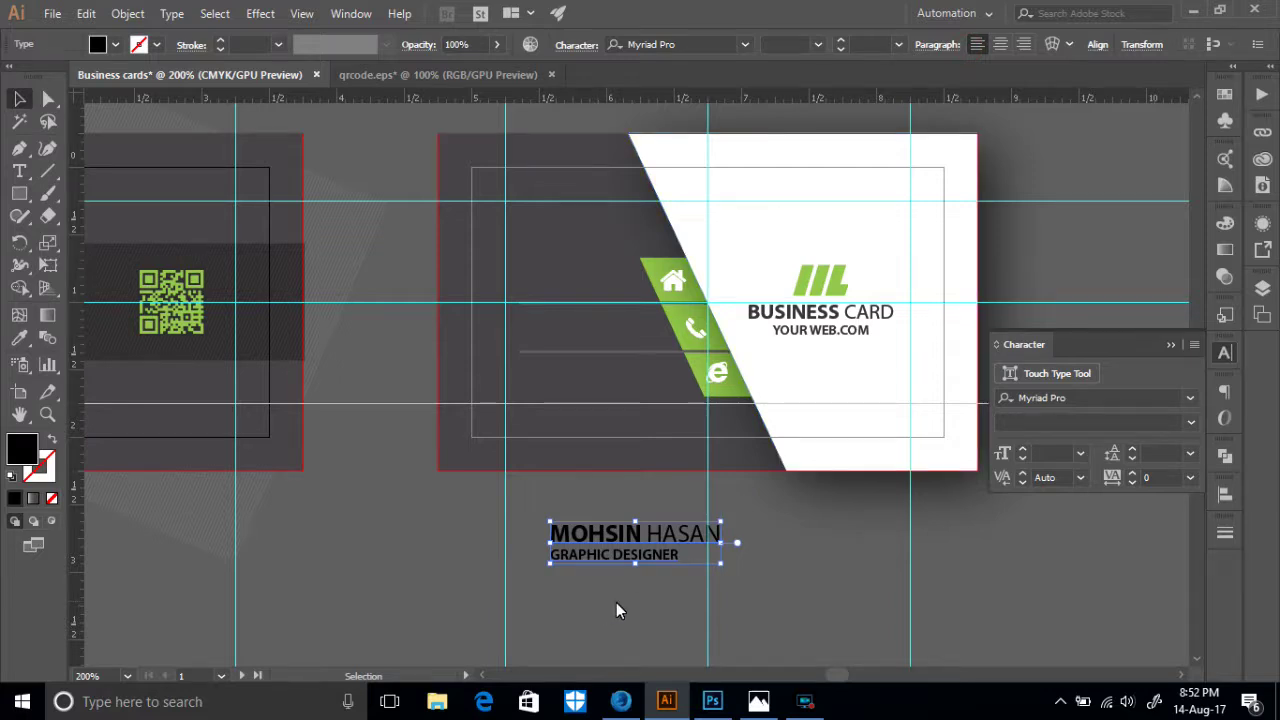
scroll(616, 602, "up", 2)
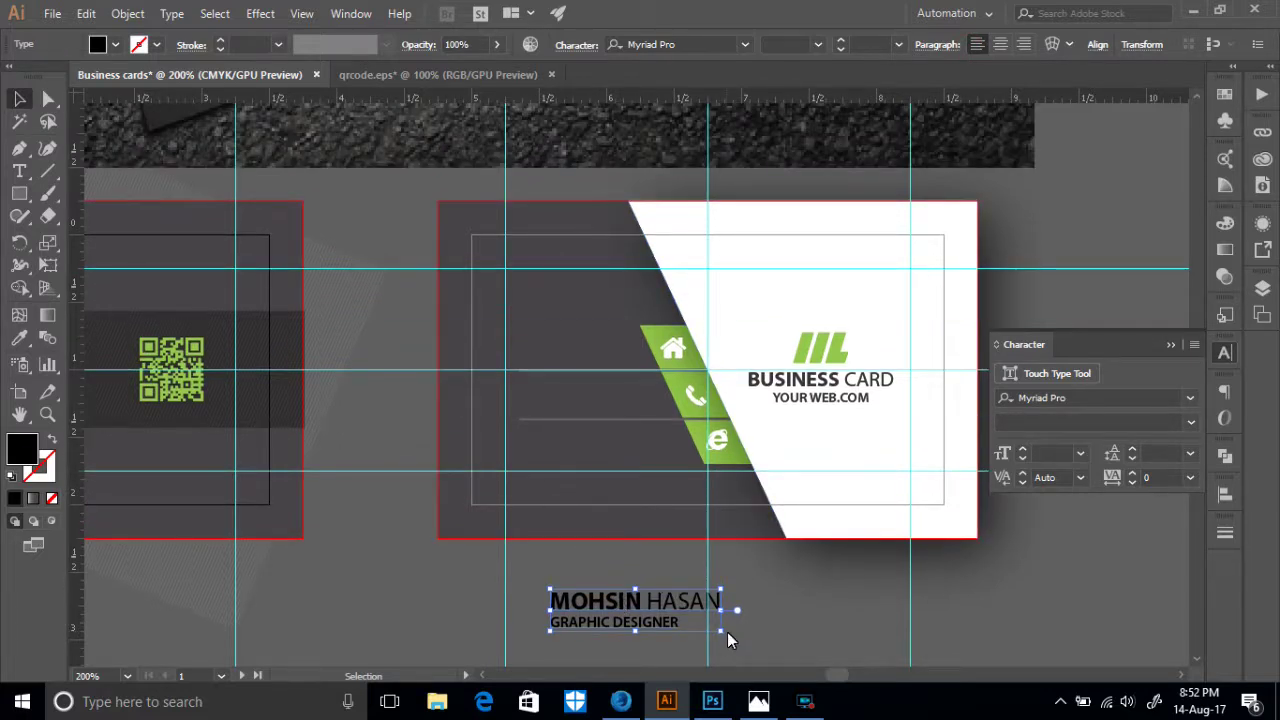
scroll(794, 477, "down", 3)
- Ungroup the card's logo and try moving it below the card, then undo
right_click(820, 258)
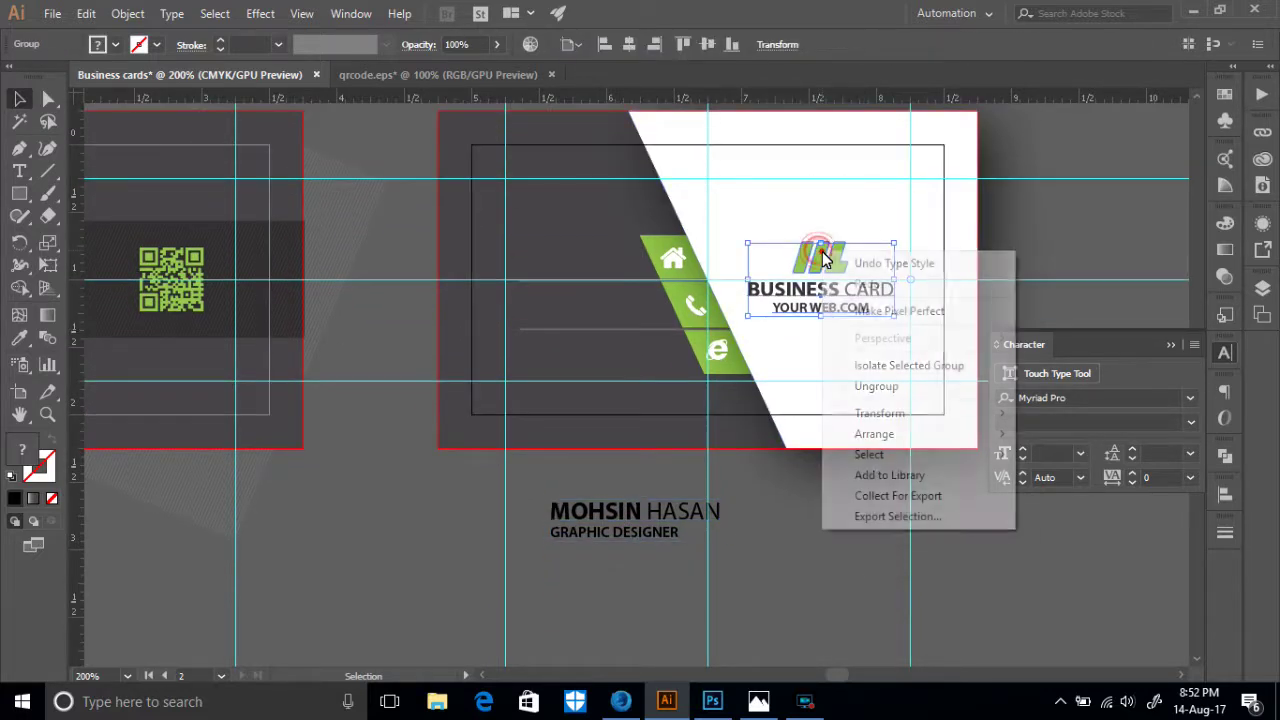
left_click(867, 390)
left_click(831, 263)
left_click_drag(831, 263, 565, 603)
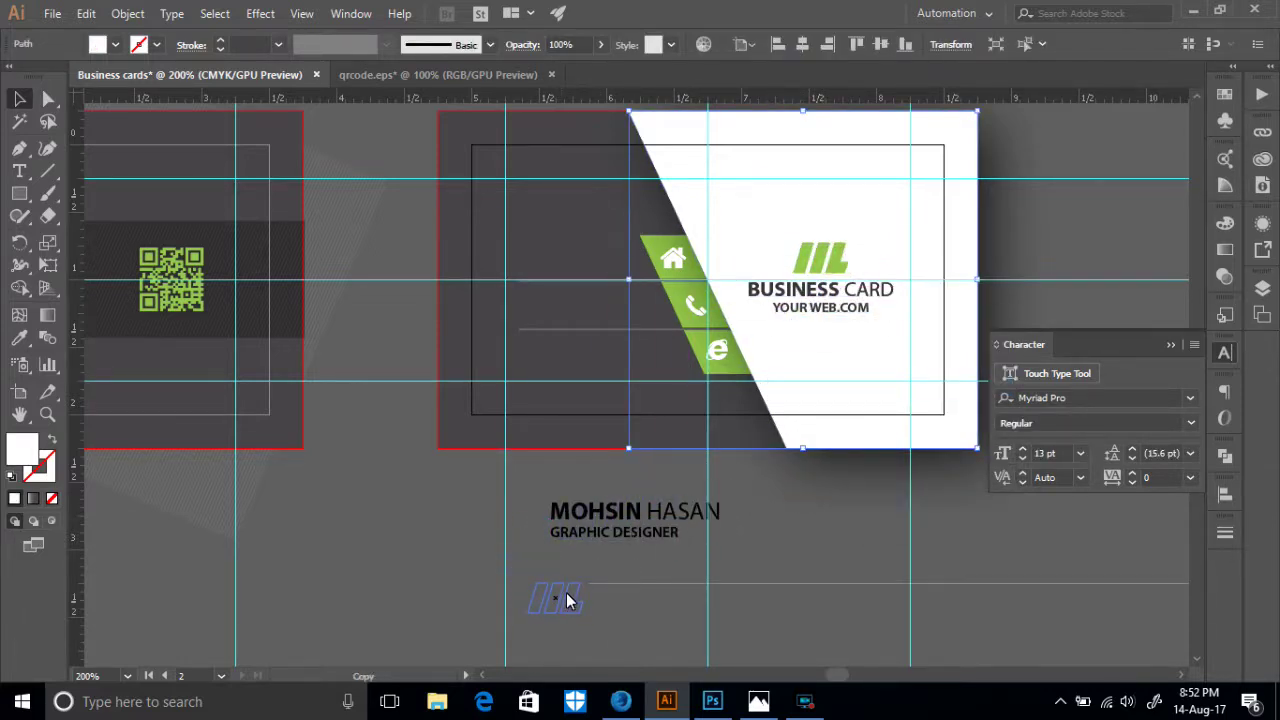
left_click(842, 300, "shift")
left_click(828, 258, "shift")
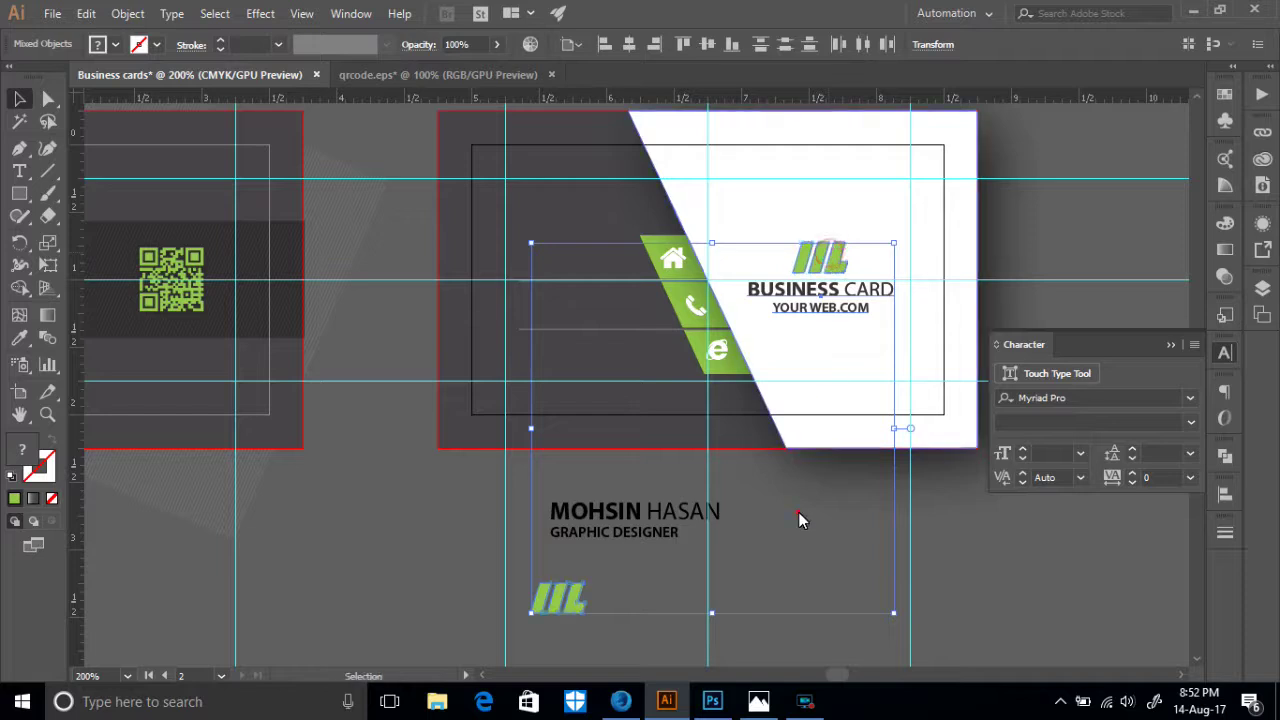
left_click(800, 514)
left_click(843, 312)
key("ctrl+z")
left_click(783, 517)
left_click(833, 315)
- Place a copy of the logo below the card and group the top logo with BUSINESS CARD text
left_click(816, 259)
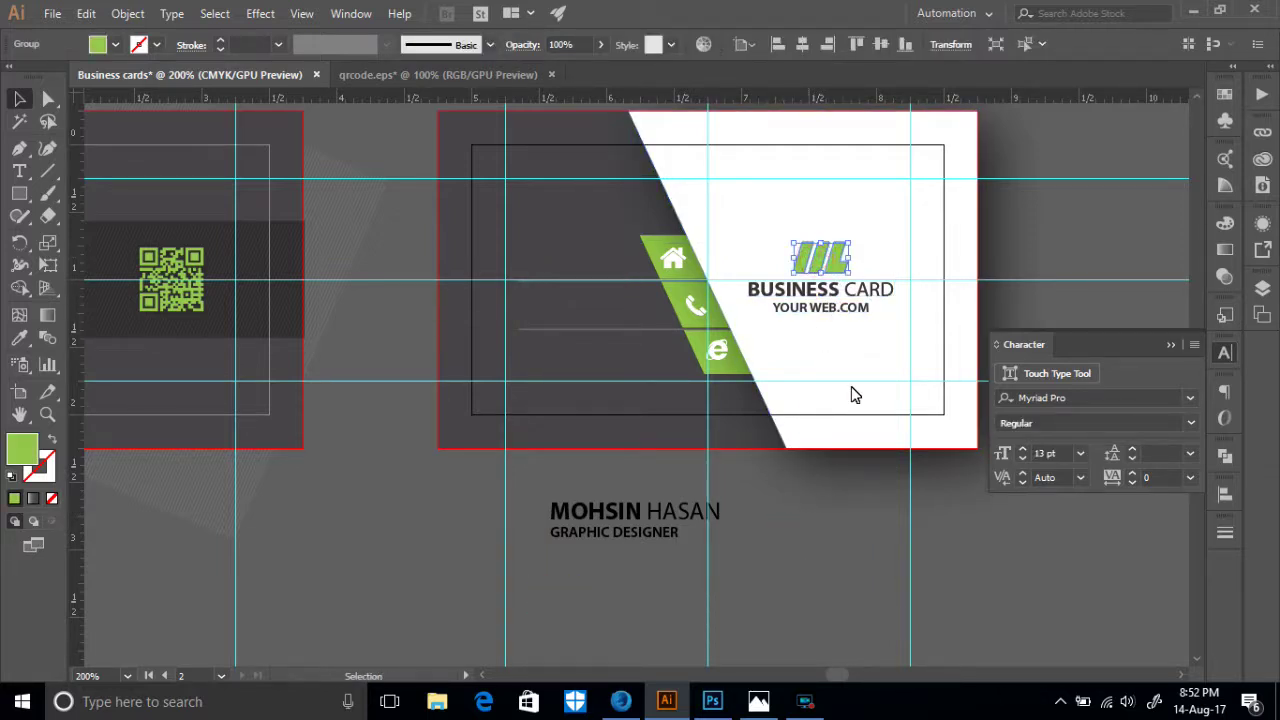
left_click_drag(818, 262, 794, 591)
left_click(858, 560)
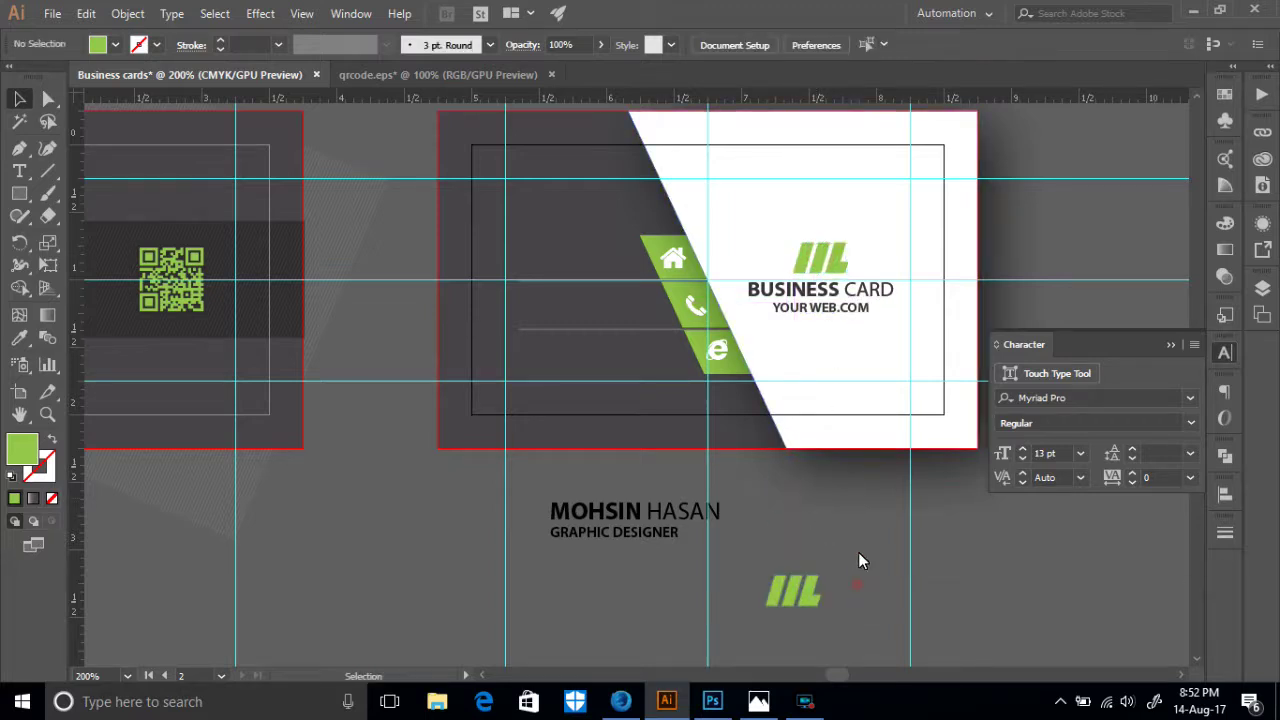
left_click(818, 312)
left_click(816, 265, "shift")
right_click(818, 268)
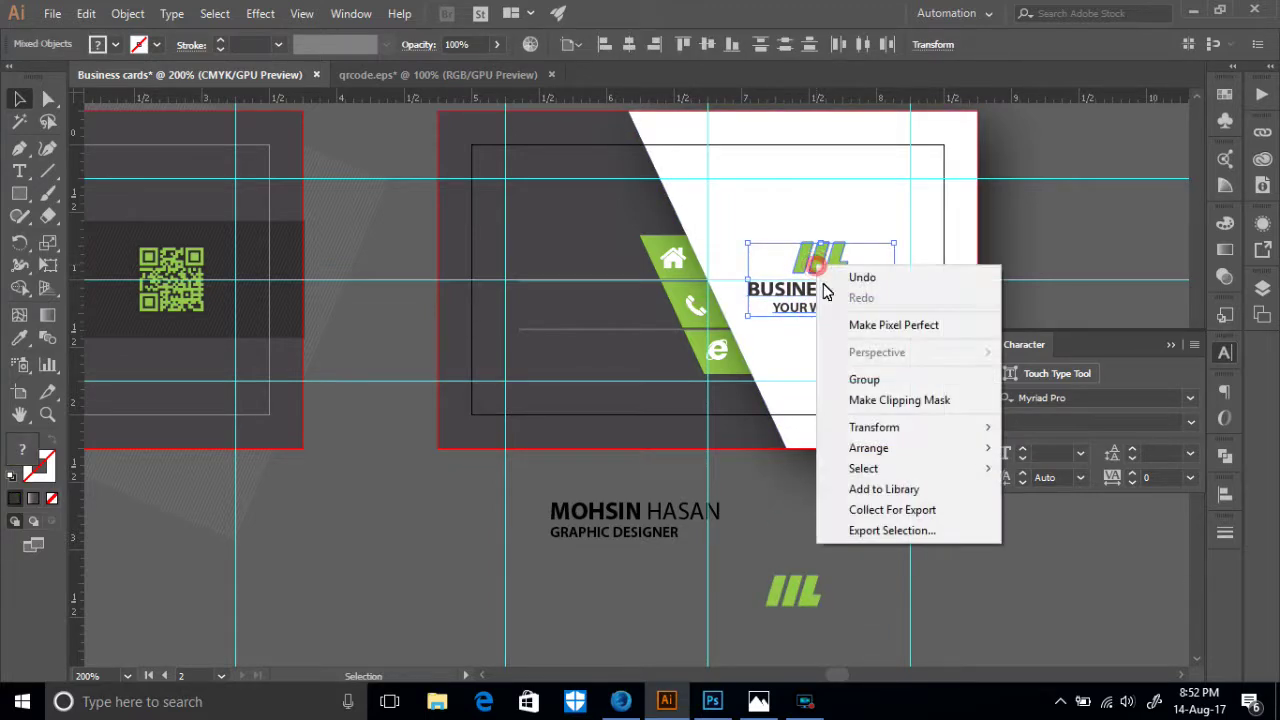
left_click(851, 377)
left_click(804, 531)
- Set the lower logo beside the name caption and zoom in on the text block
left_click_drag(794, 591, 788, 564)
left_click(517, 506)
left_click(781, 607)
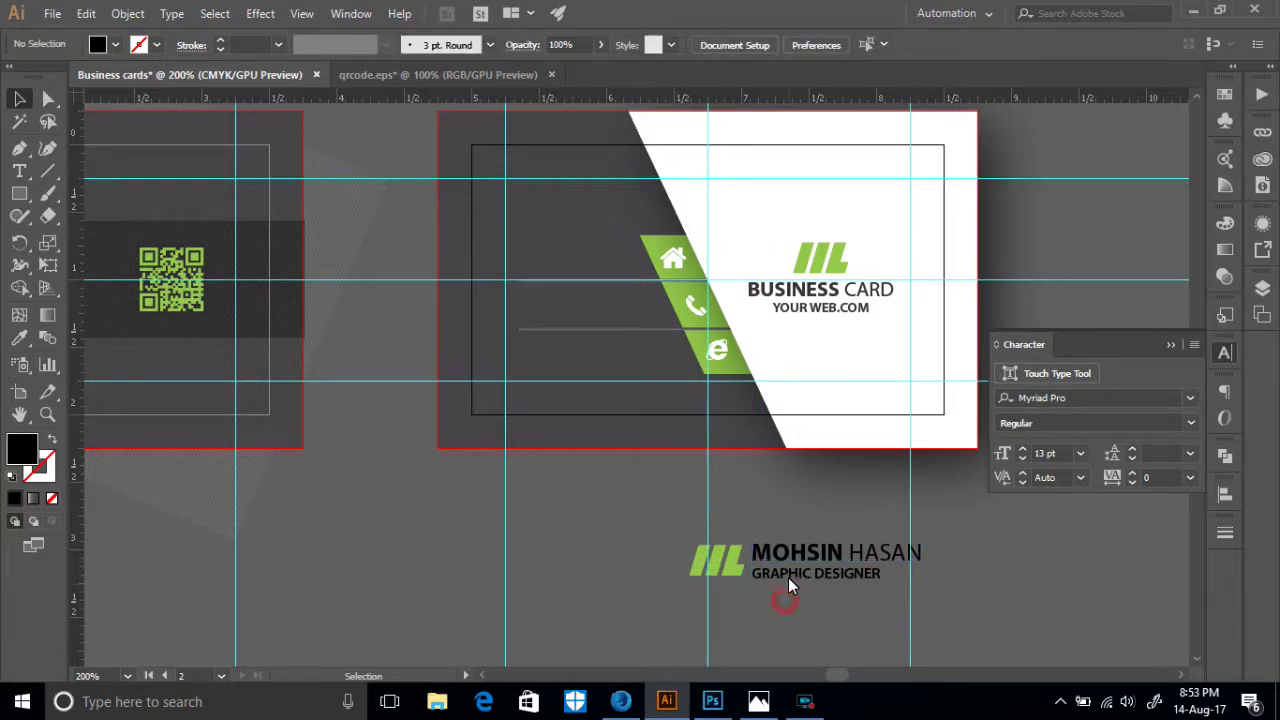
left_click(788, 577)
key("ctrl+equal")
key("ctrl+equal")
key("ctrl+equal")
key("ctrl+equal")
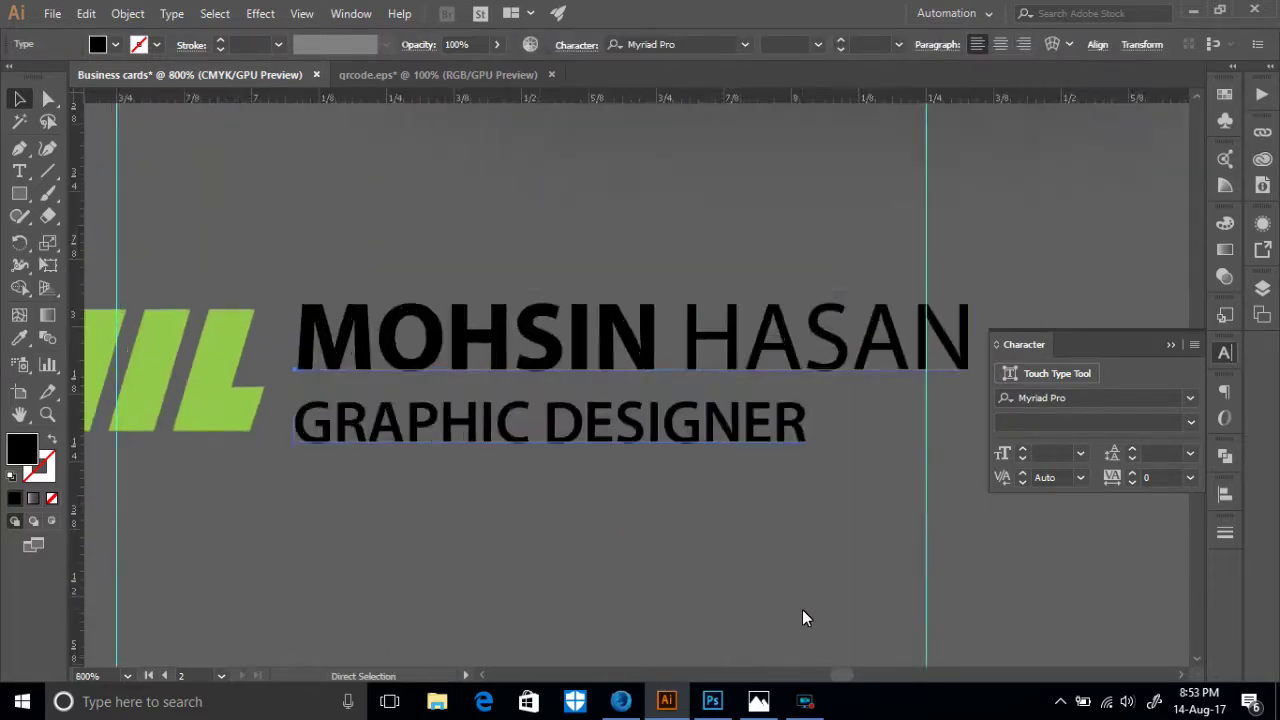
- Scale the name caption down to match the logo's height
left_click_drag(977, 458, 931, 446)
left_click(578, 482)
left_click_drag(303, 374, 247, 352)
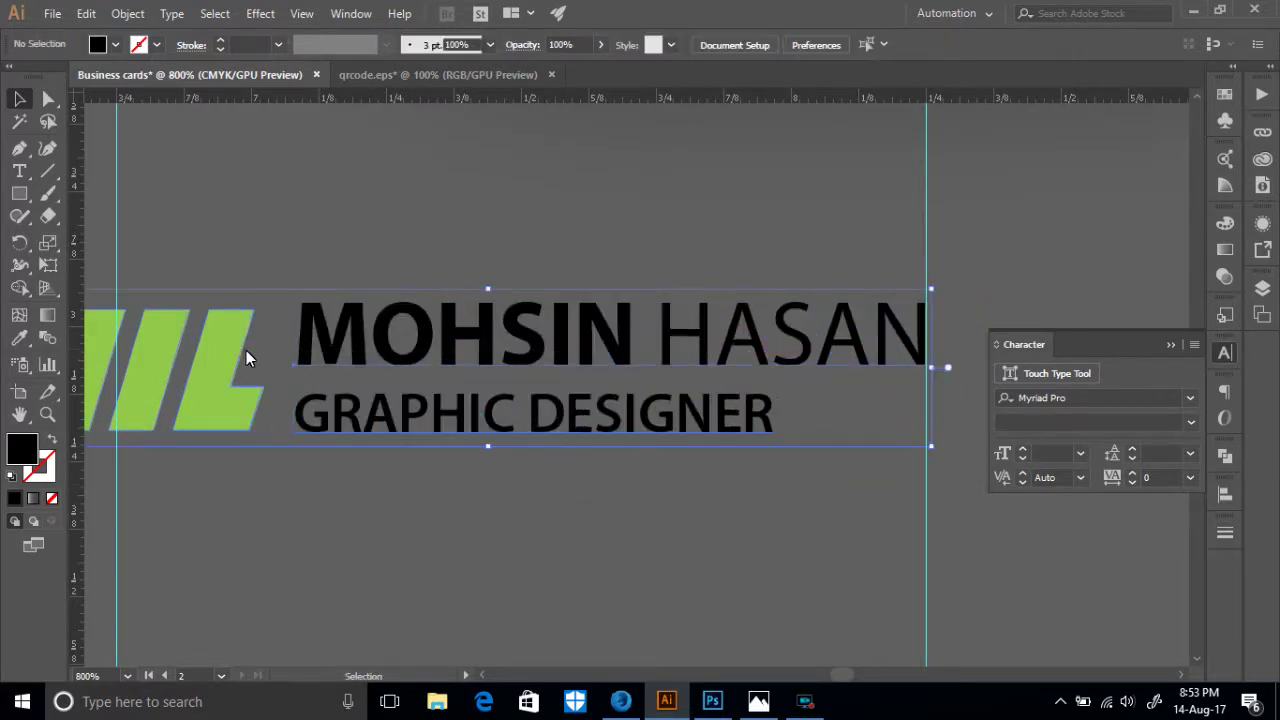
left_click(397, 458)
left_click(385, 354)
left_click_drag(293, 291, 294, 292)
left_click(381, 517)
- Vertically center the logo and caption relative to the selection and group them
left_click_drag(423, 517, 328, 353)
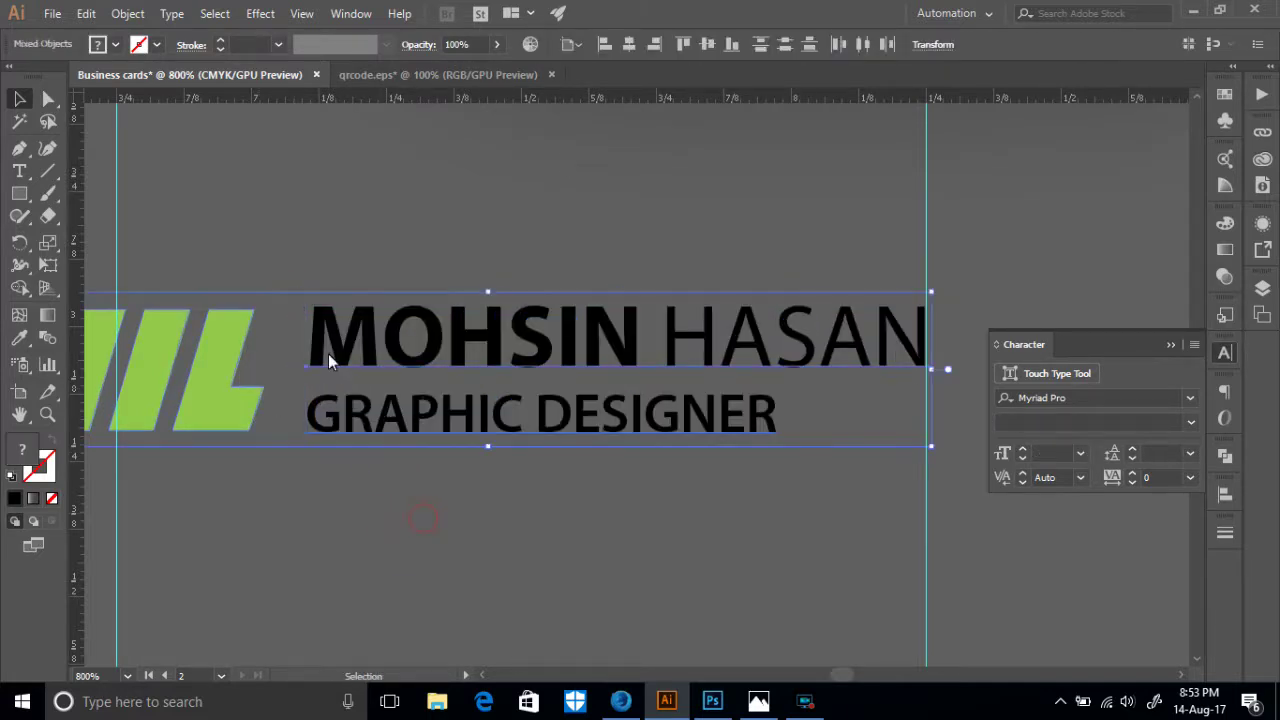
left_click(707, 45)
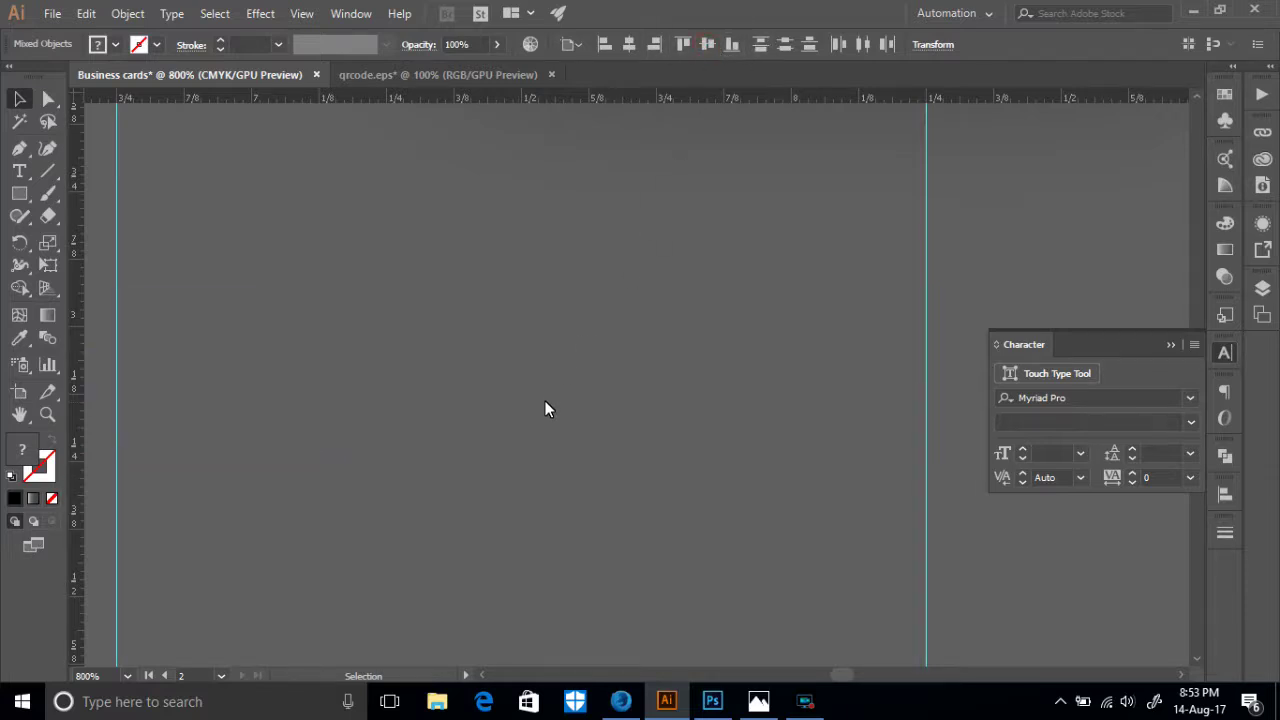
key("ctrl+z")
left_click(568, 44)
left_click(581, 64)
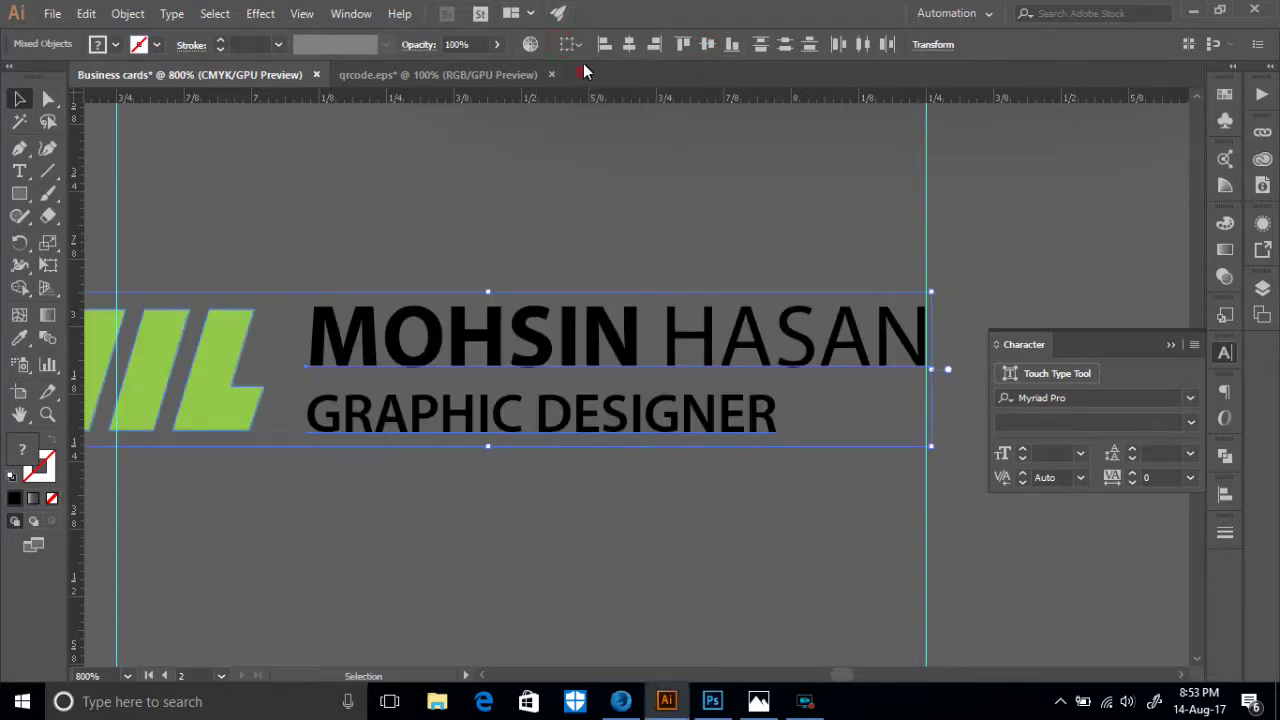
left_click(709, 44)
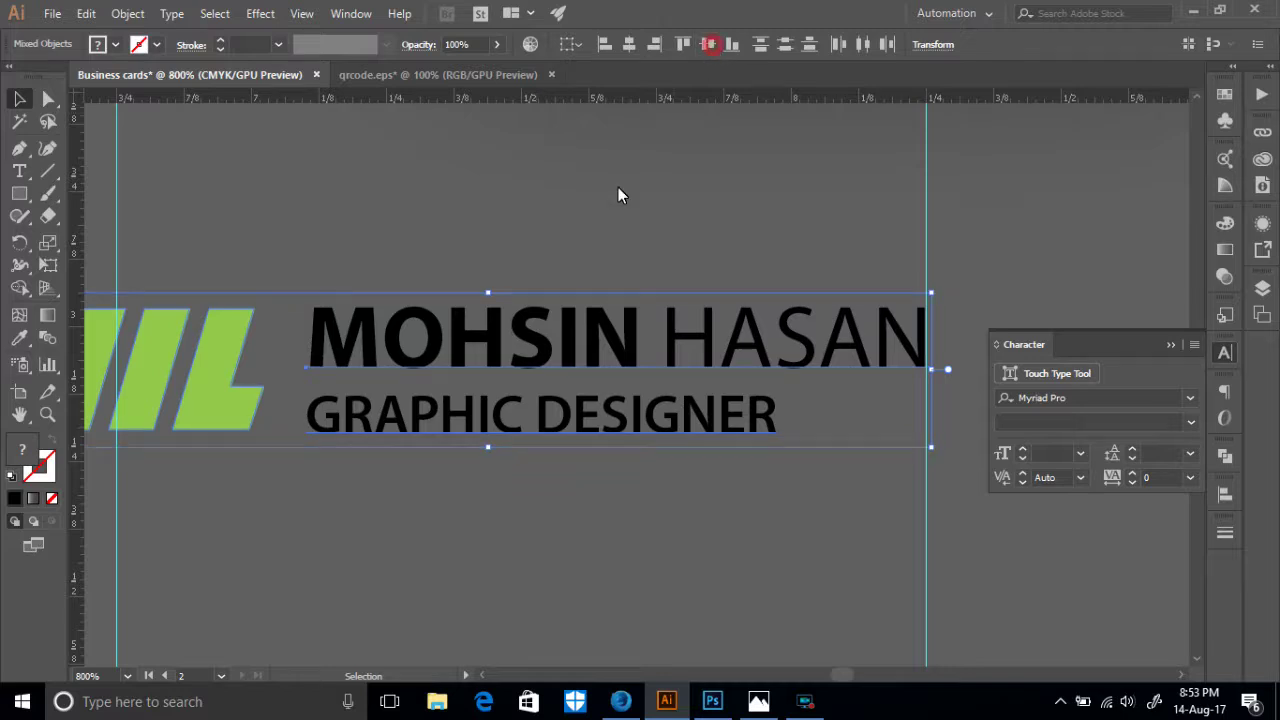
left_click(530, 450)
left_click(332, 390)
right_click(331, 385)
left_click(385, 499)
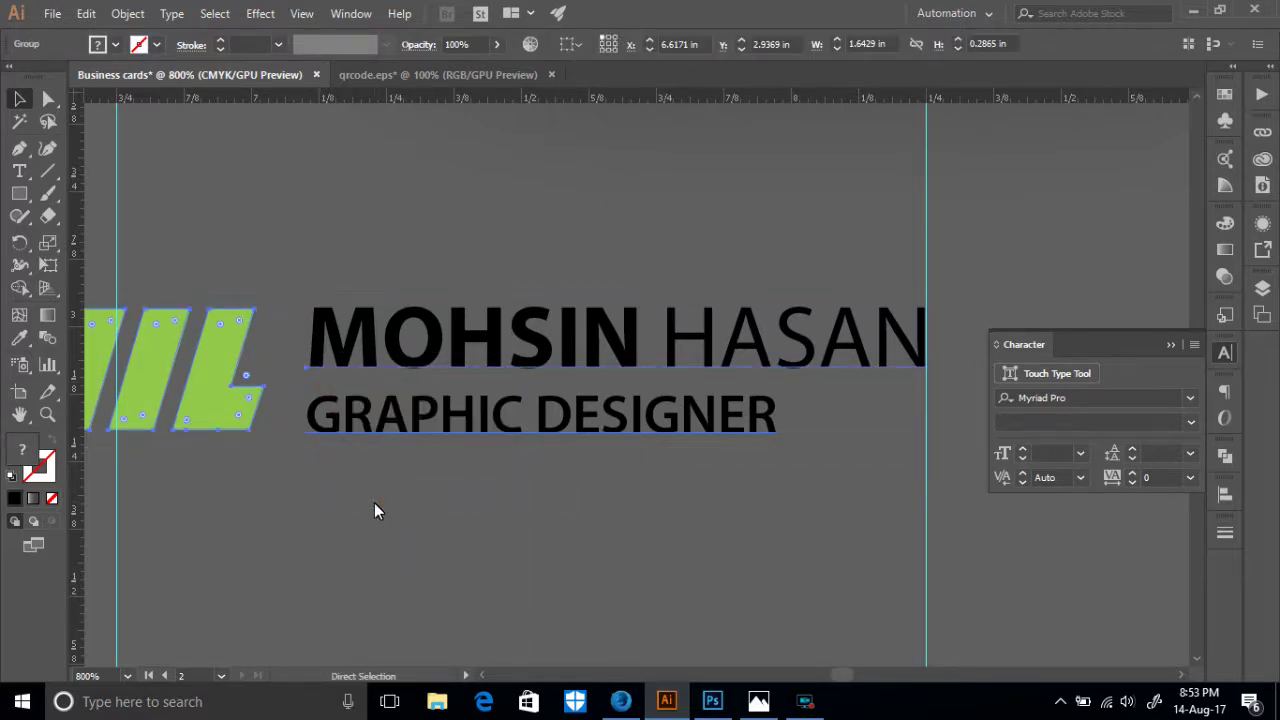
key("ctrl+minus")
key("ctrl+minus")
key("ctrl+minus")
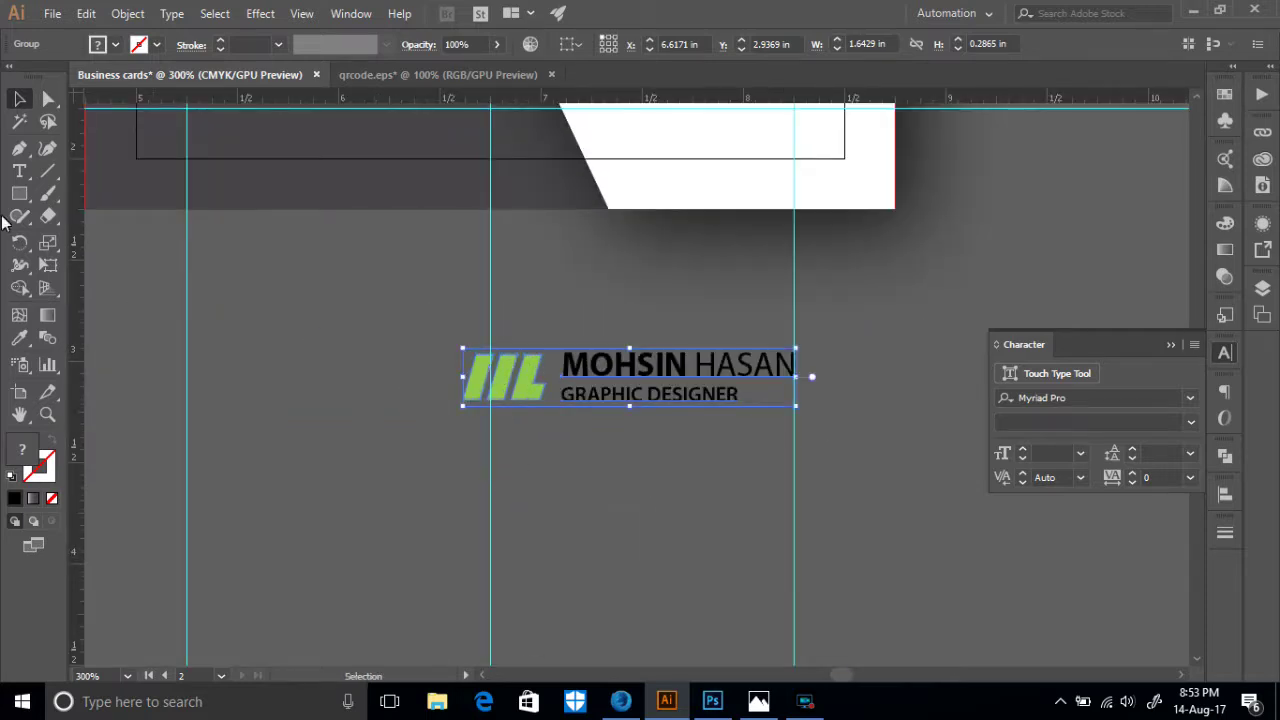
- Turn the name and GRAPHIC DESIGNER text white
left_click(19, 171)
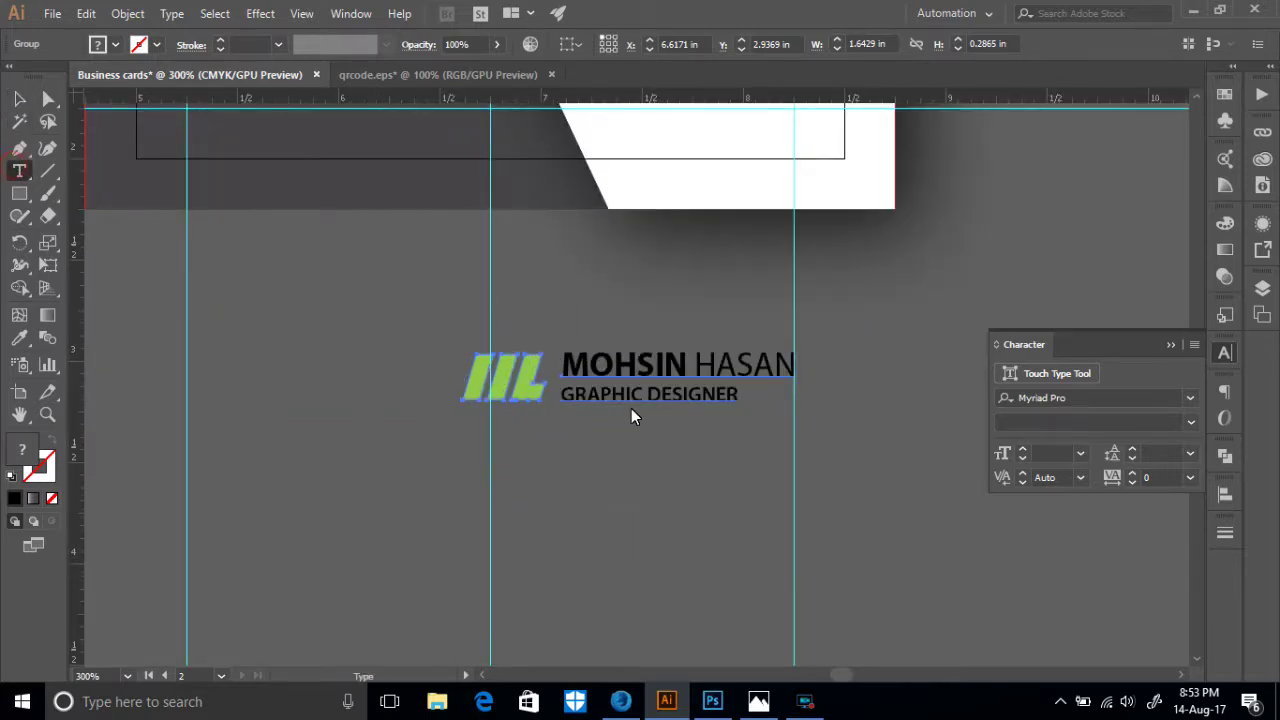
left_click(631, 408)
key("ctrl+a")
left_click(97, 44)
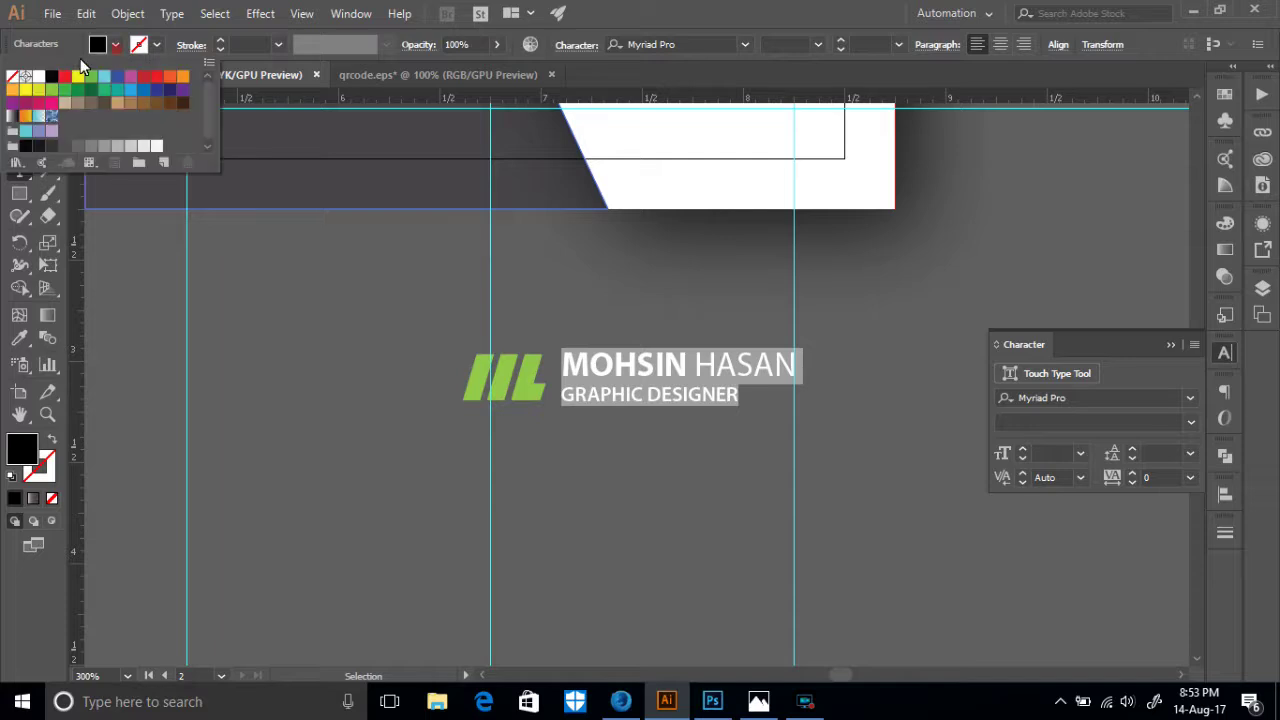
left_click(38, 76)
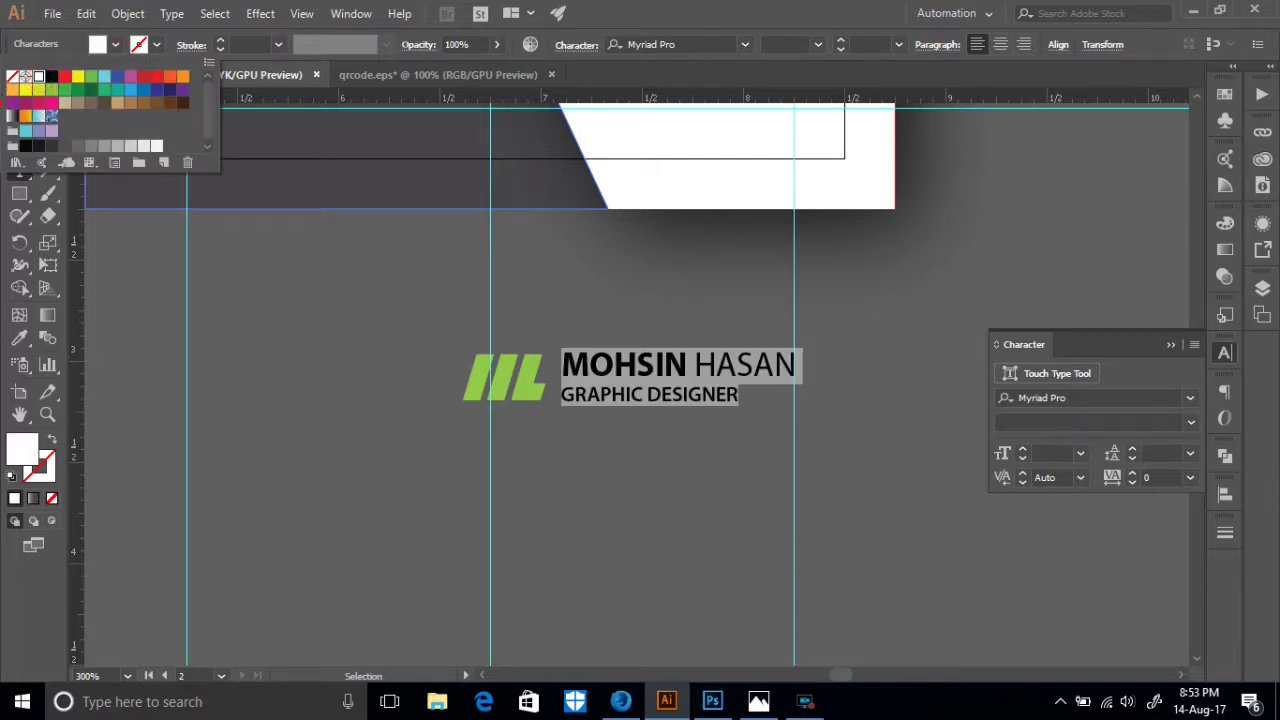
left_click(311, 421)
left_click(21, 100)
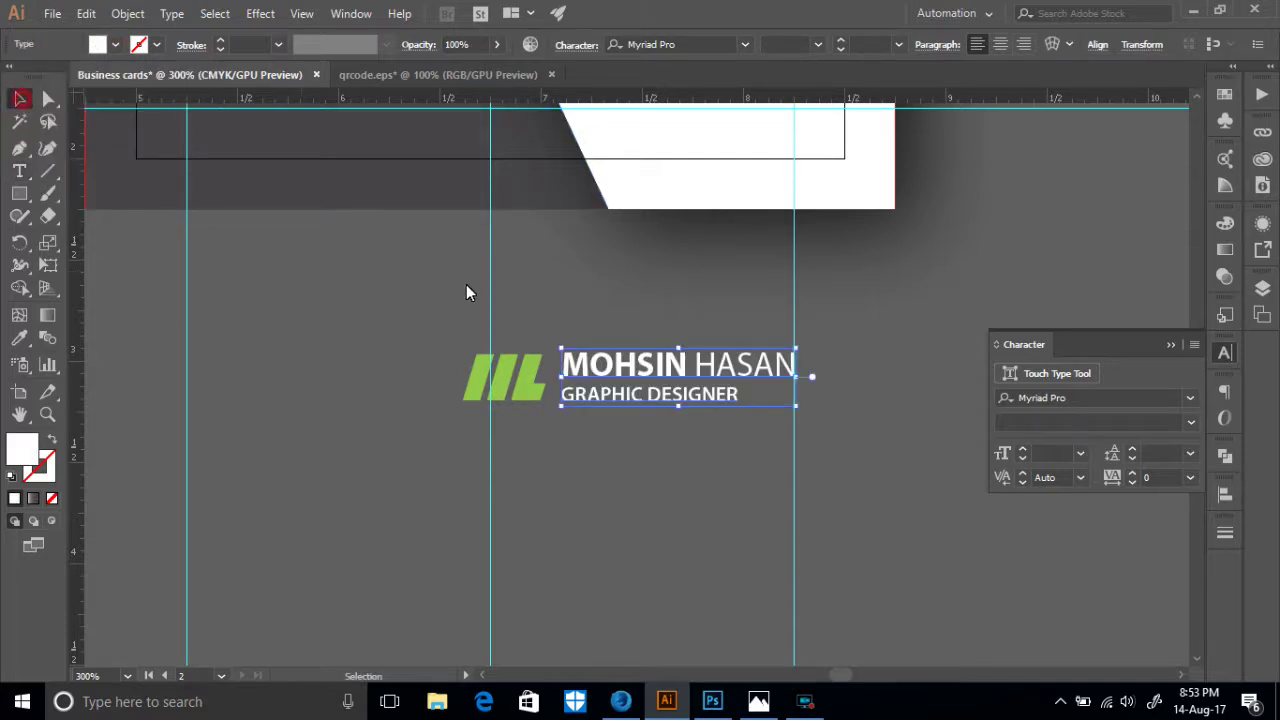
- Select the logo-and-name group and bring up its context menu
scroll(671, 541, "up", 2)
left_click(671, 541)
left_click_drag(541, 491, 552, 485)
right_click(552, 485)
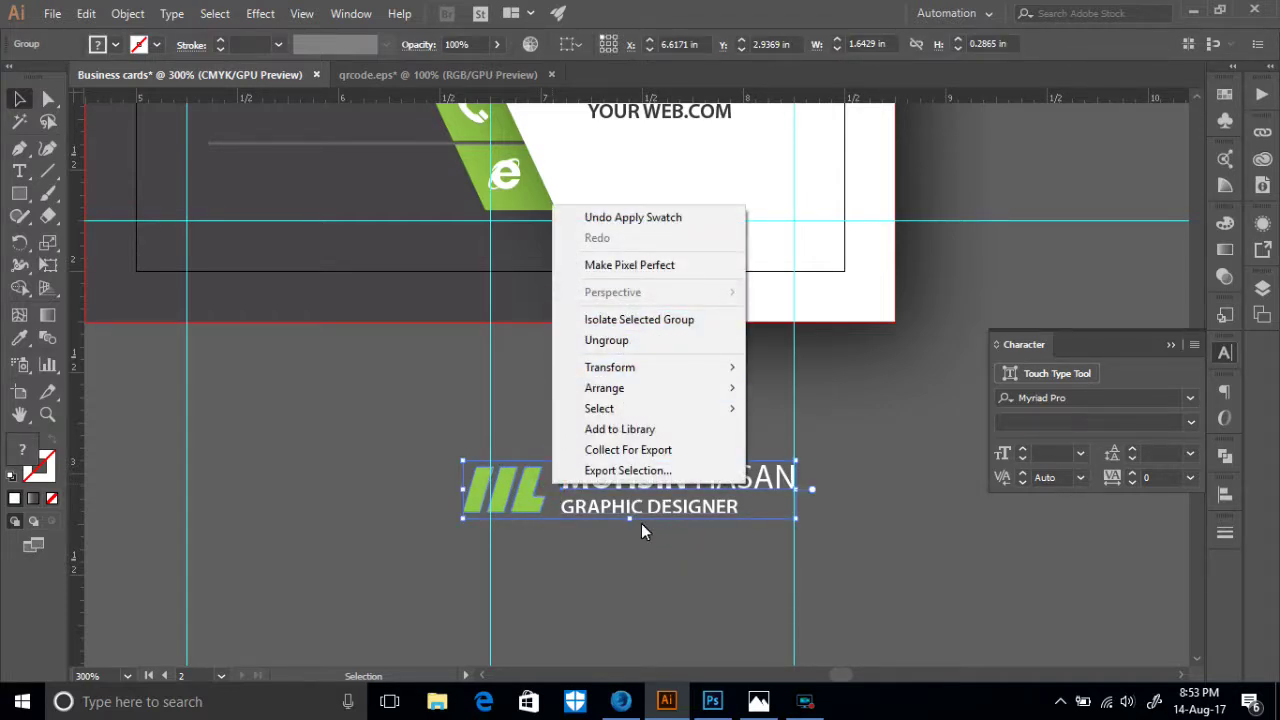
left_click(647, 558)
left_click(586, 479)
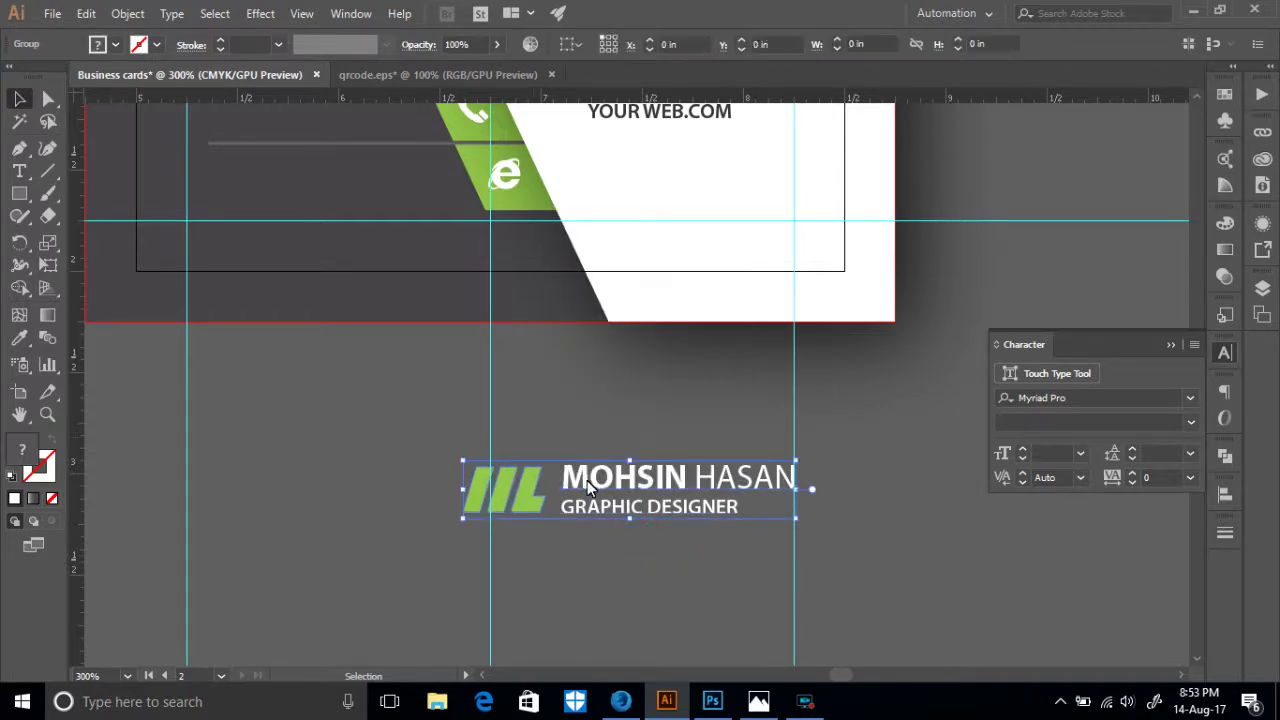
right_click(590, 483)
- Move the lockup to the upper left of the card's dark side and resize it smaller
left_click(582, 540)
scroll(602, 533, "up", 3)
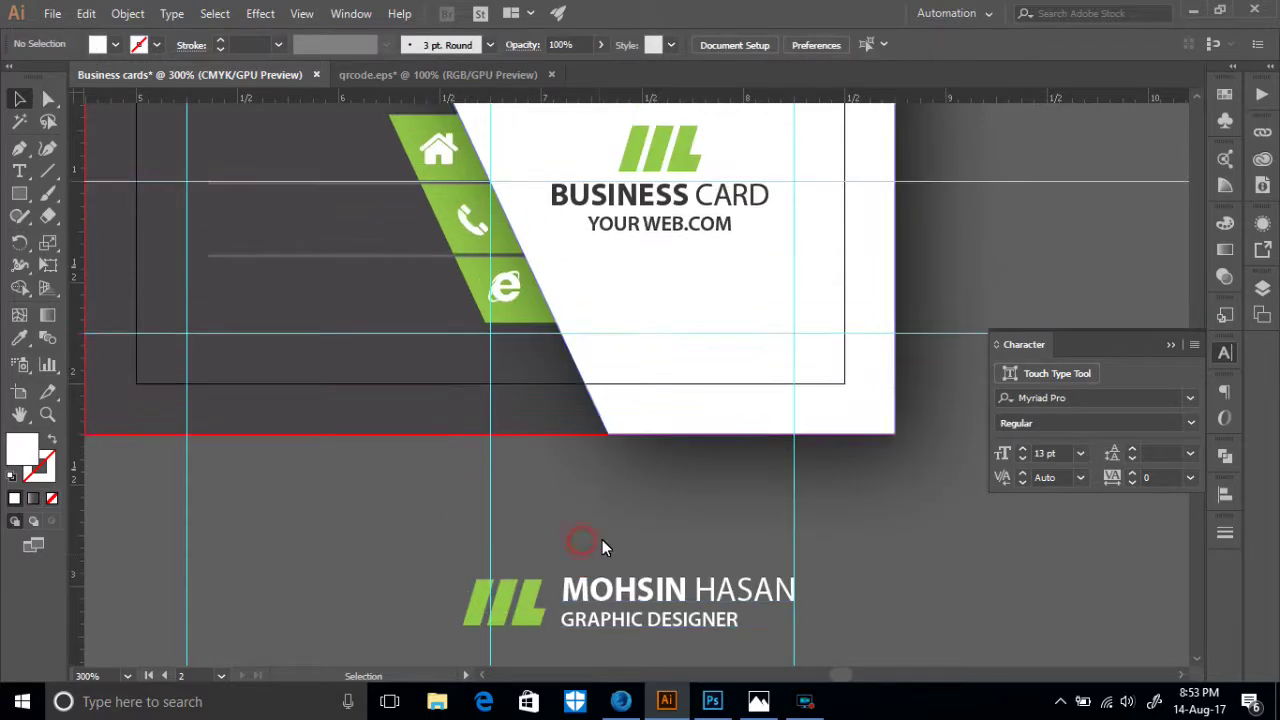
left_click_drag(621, 586, 334, 402)
scroll(310, 450, "up", 4)
scroll(290, 530, "up", 2)
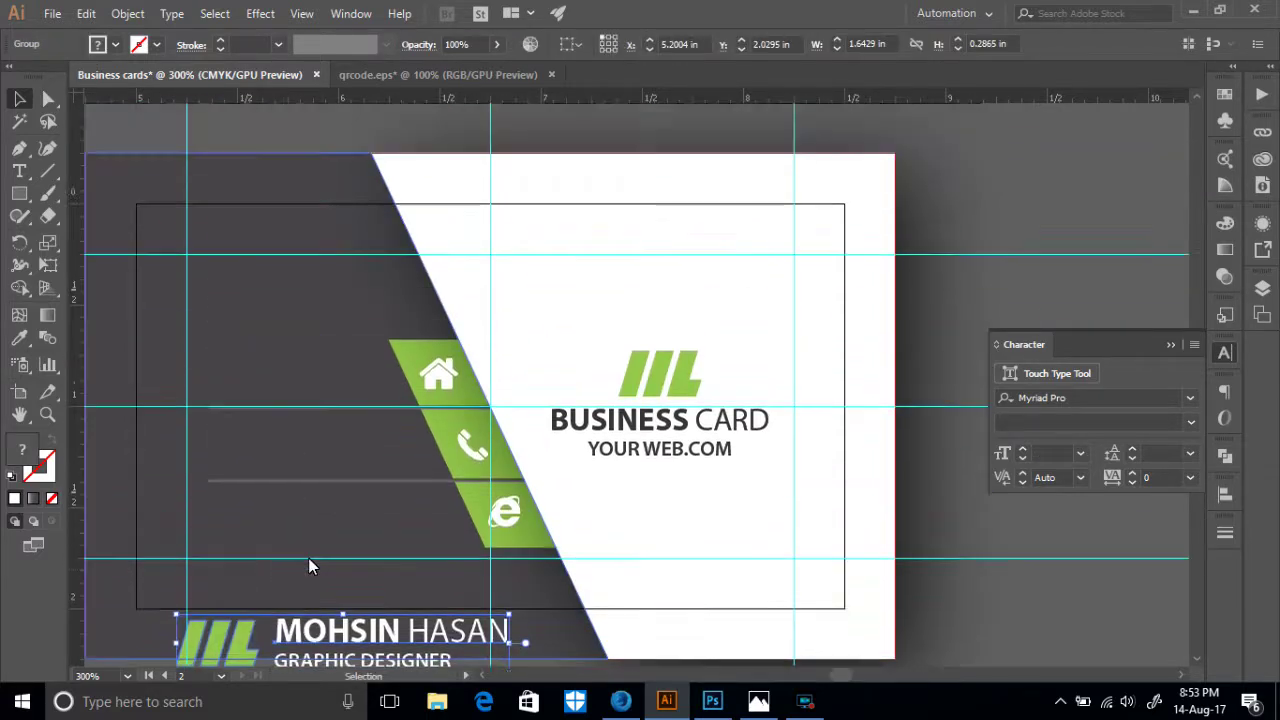
left_click_drag(311, 635, 302, 280)
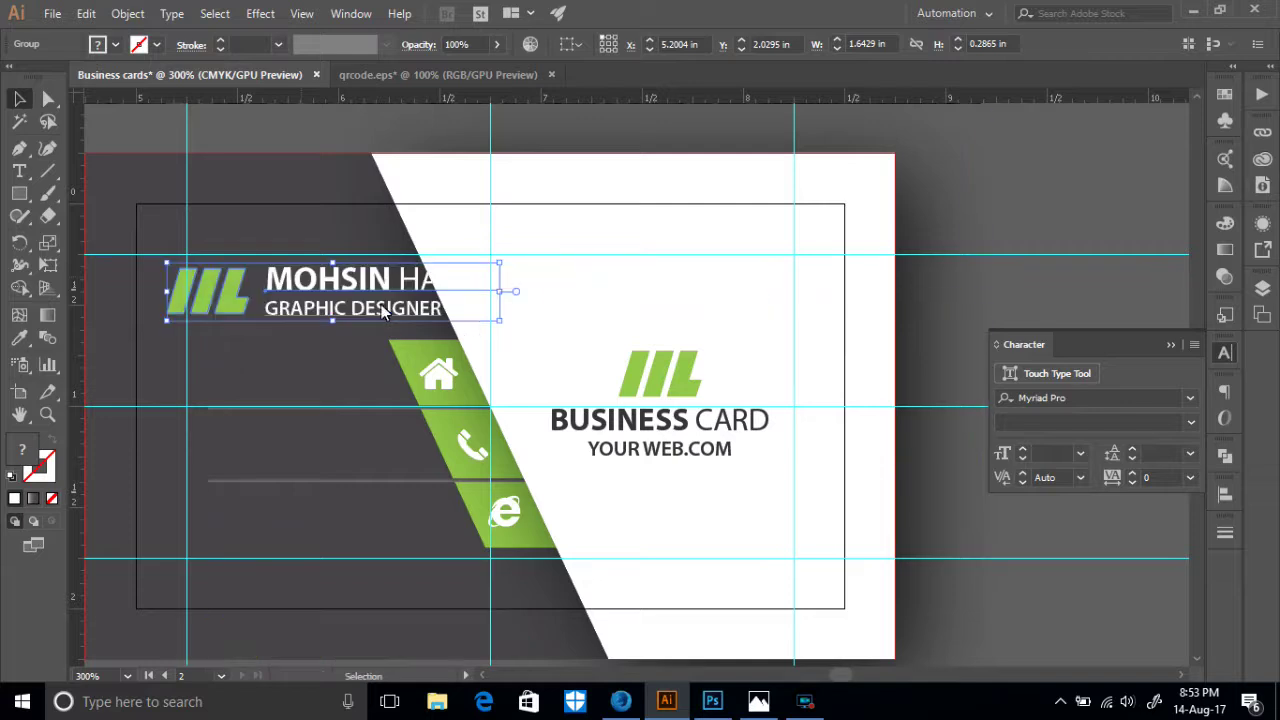
left_click_drag(500, 321, 332, 292)
left_click_drag(241, 276, 288, 291)
left_click_drag(384, 305, 412, 310)
left_click_drag(215, 278, 197, 272)
- Bring the card back into view and fine-tune the lockup's position
scroll(352, 293, "up", 2)
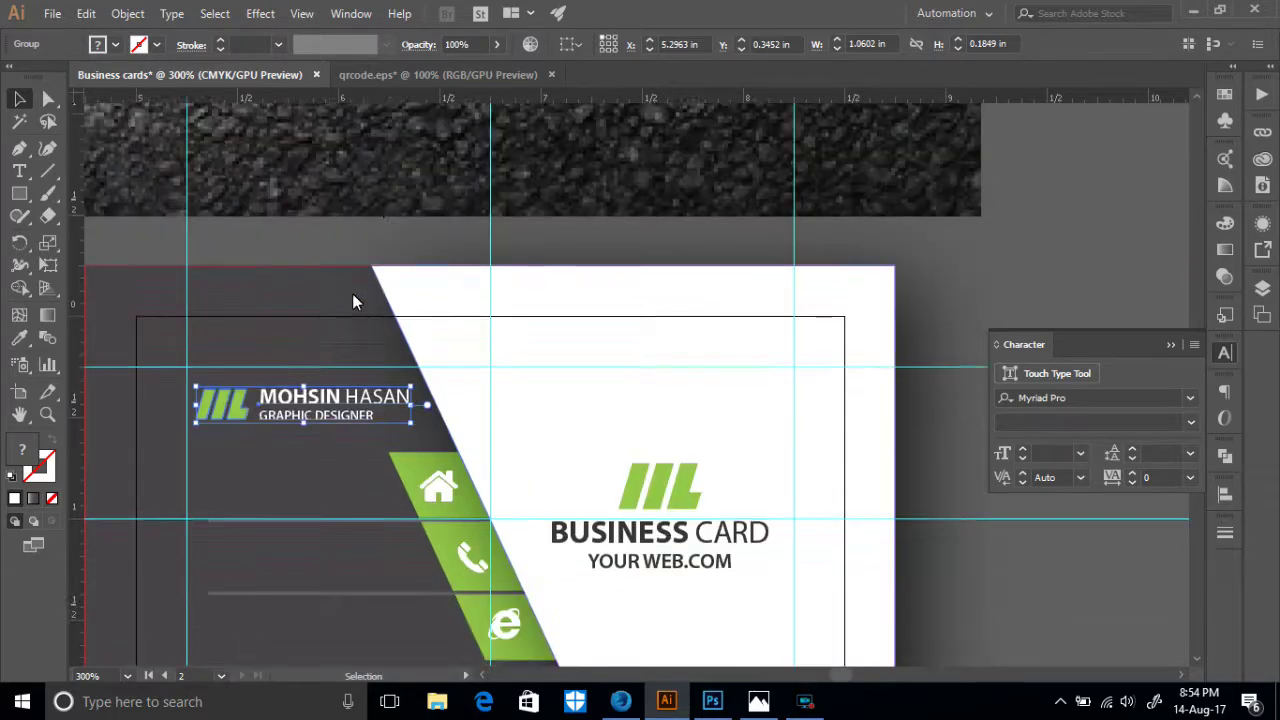
scroll(386, 271, "up", 8)
left_click_drag(309, 229, 629, 229)
left_click_drag(683, 468, 563, 240)
left_click(410, 432)
scroll(505, 440, "down", 3)
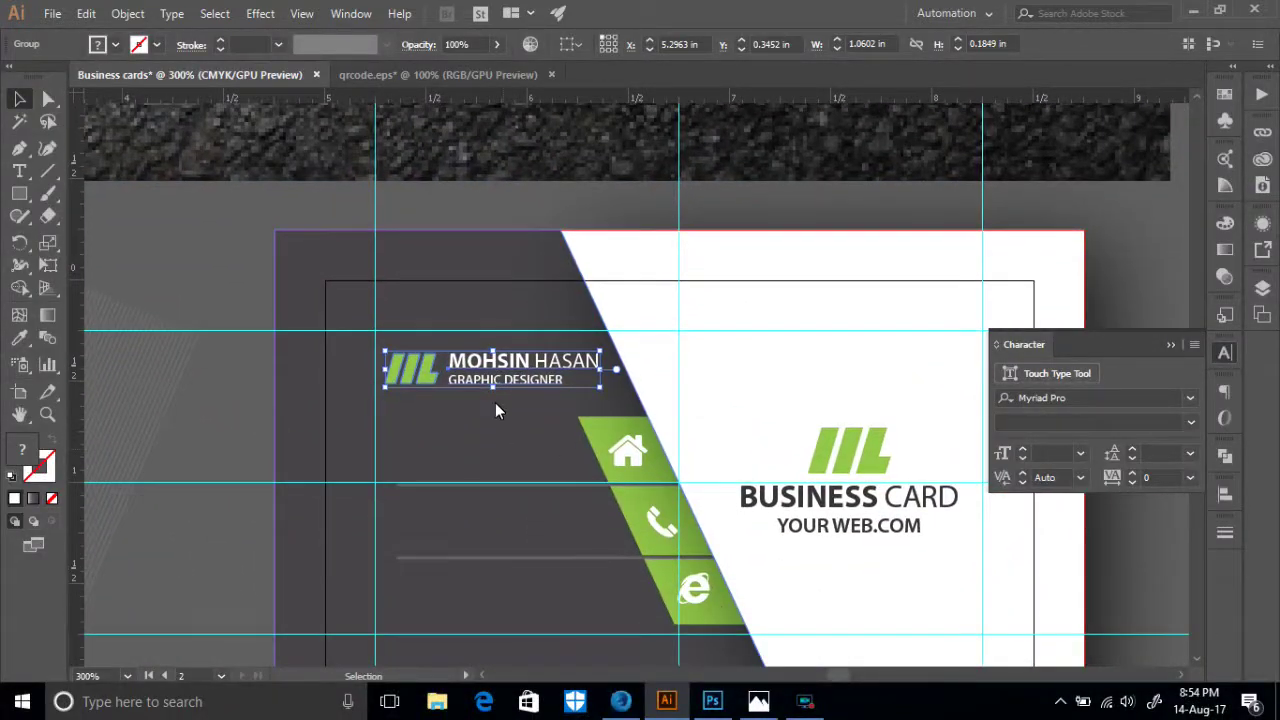
mouse_move(600, 362)
left_mouse_down()
mouse_move(600, 380)
mouse_move(603, 370)
left_mouse_up()
scroll(723, 543, "down", 3)
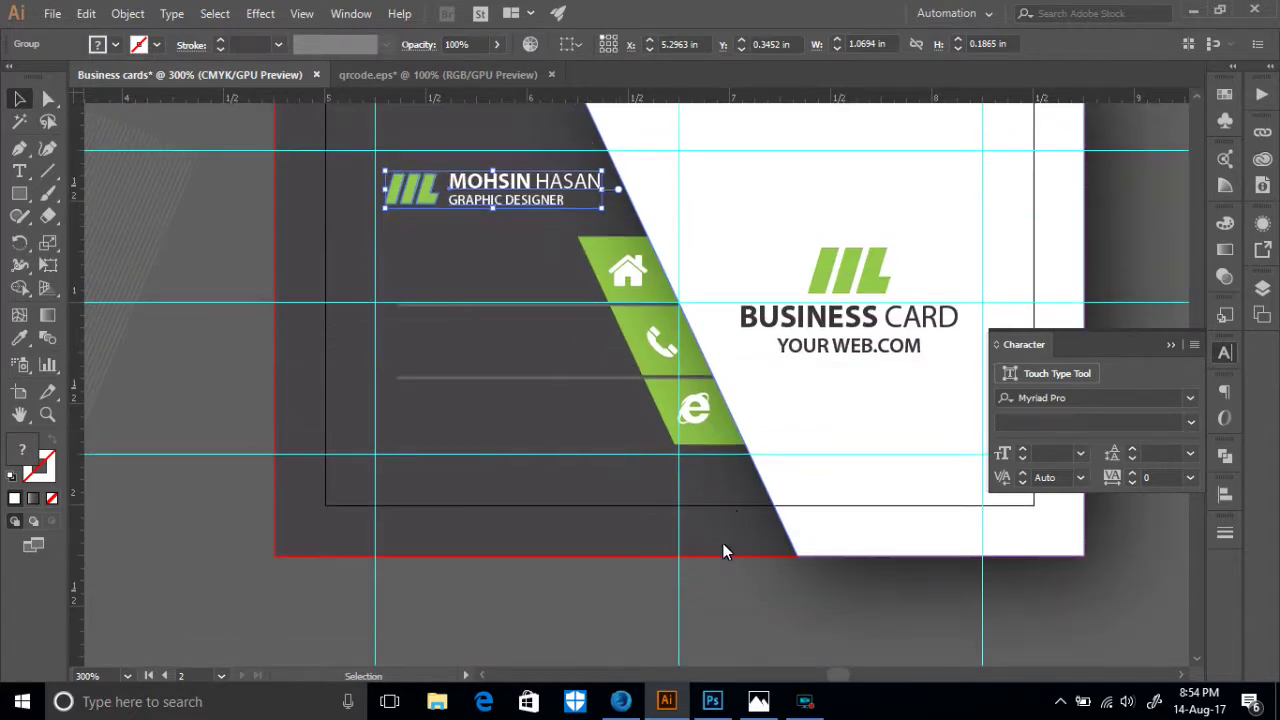
- Nudge the logo and BUSINESS CARD group slightly higher on the white side
left_click(614, 618)
left_click(843, 350)
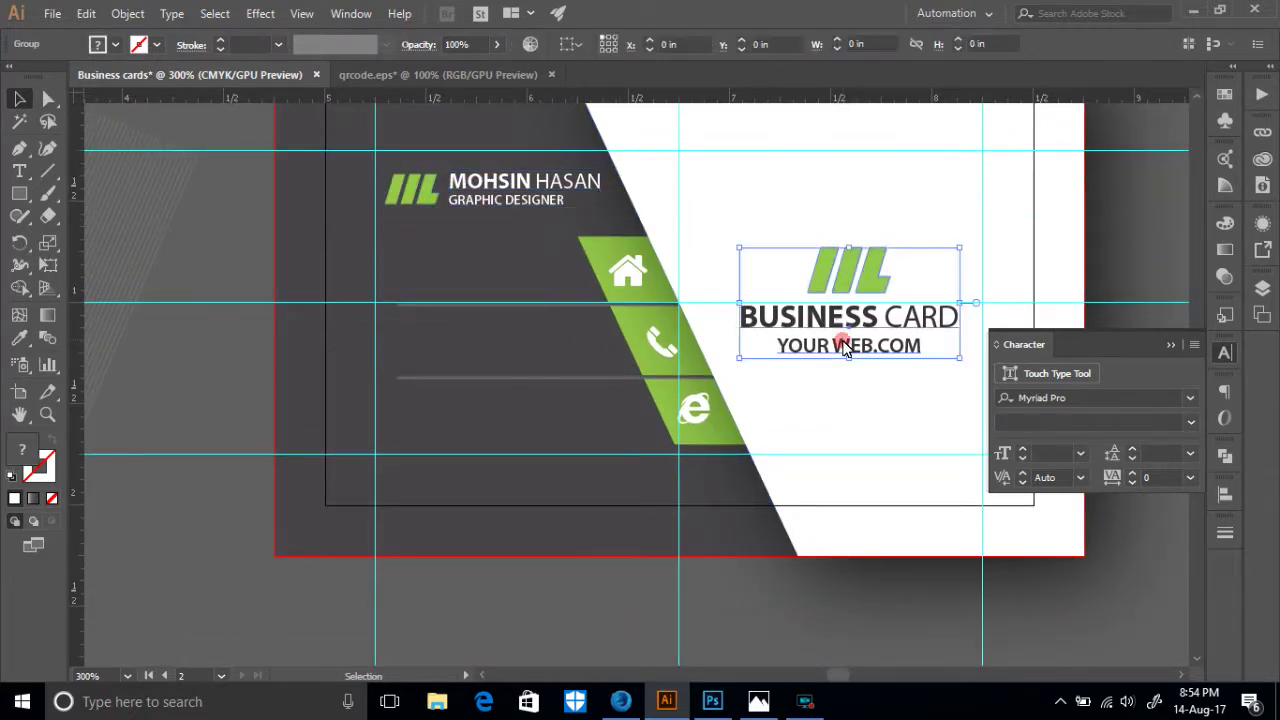
left_click_drag(843, 350, 843, 345)
key("Up")
key("Up")
key("Up")
key("Up")
key("Up")
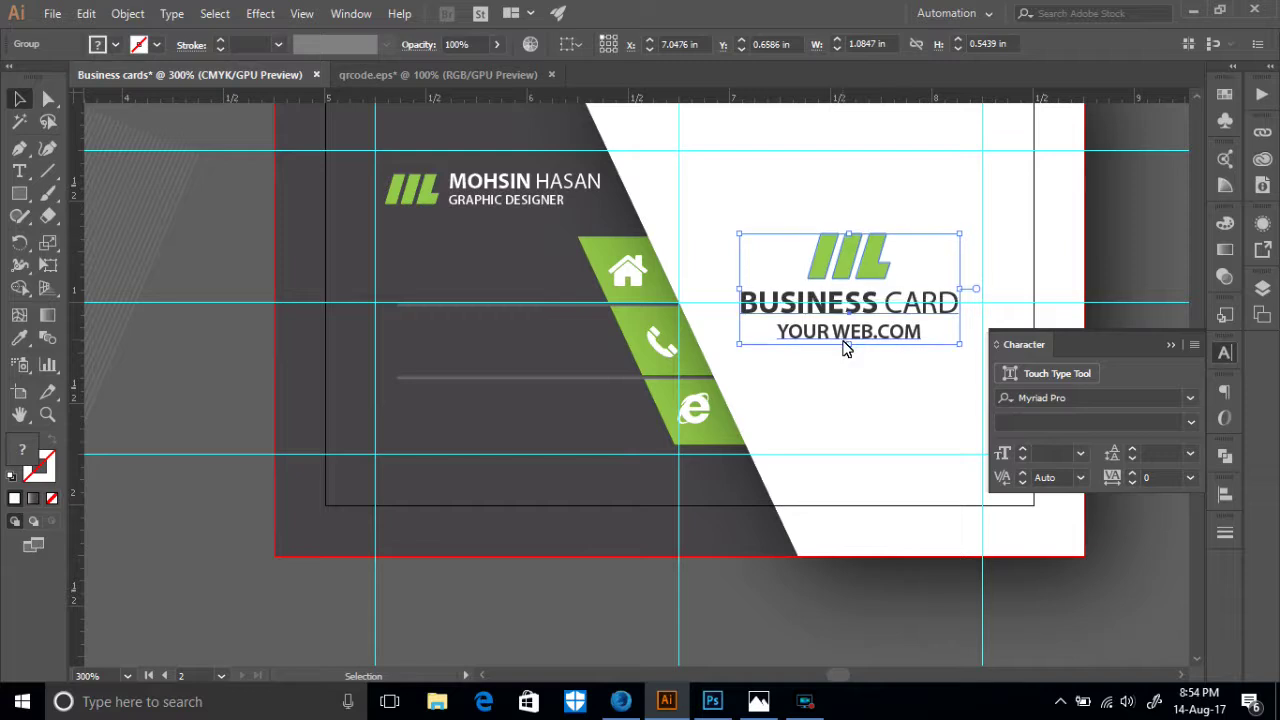
left_click(881, 616)
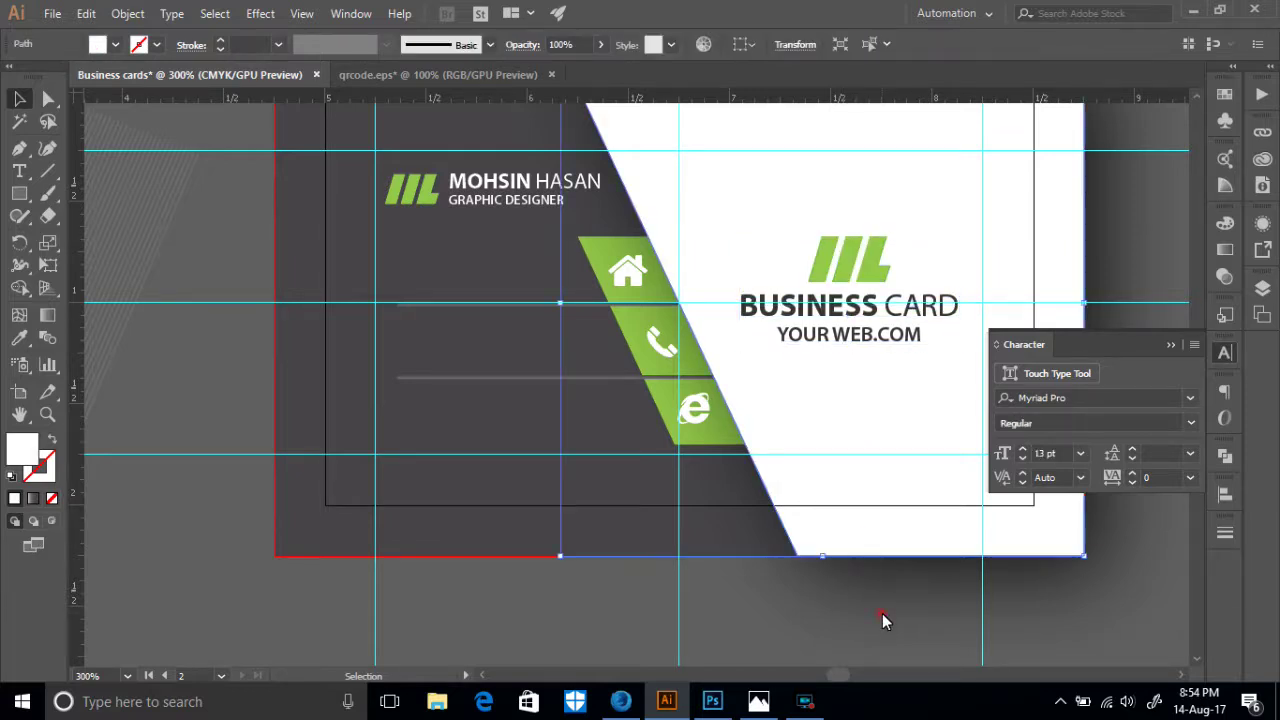
- Check the reference mockup photo in Photos for the address, phone and email lines
scroll(882, 622, "up", 2)
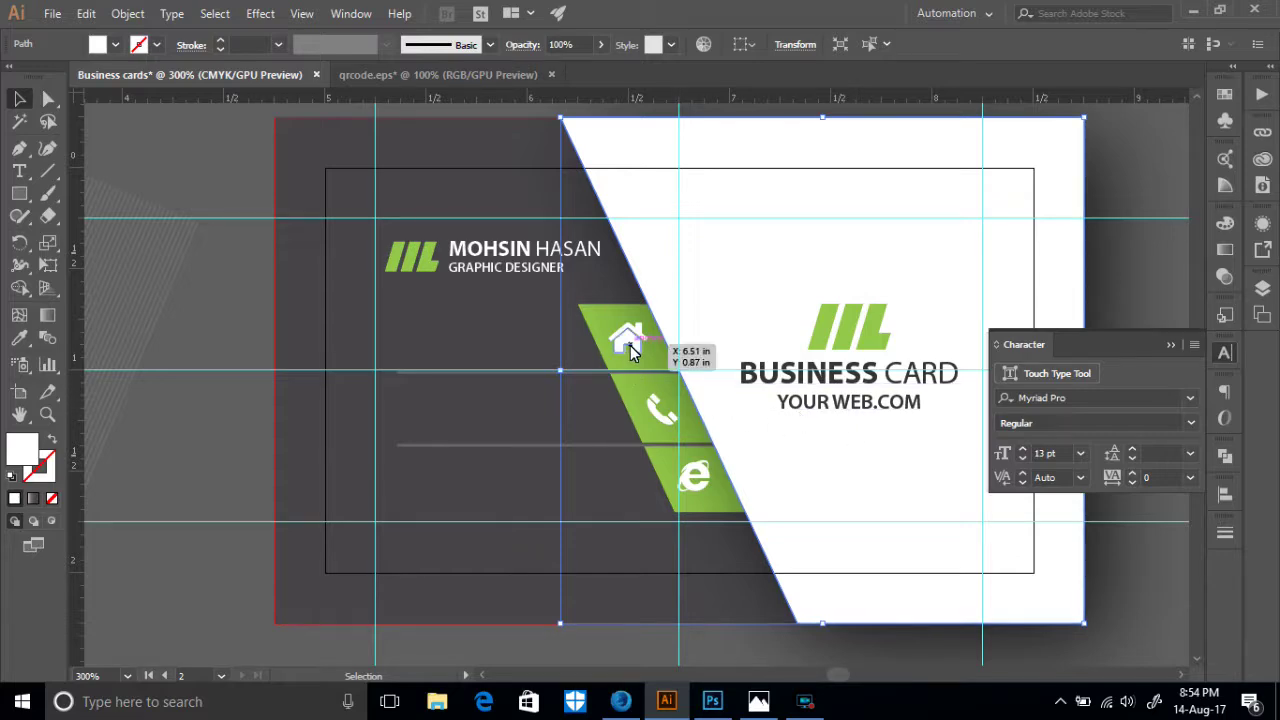
scroll(282, 321, "up", 6)
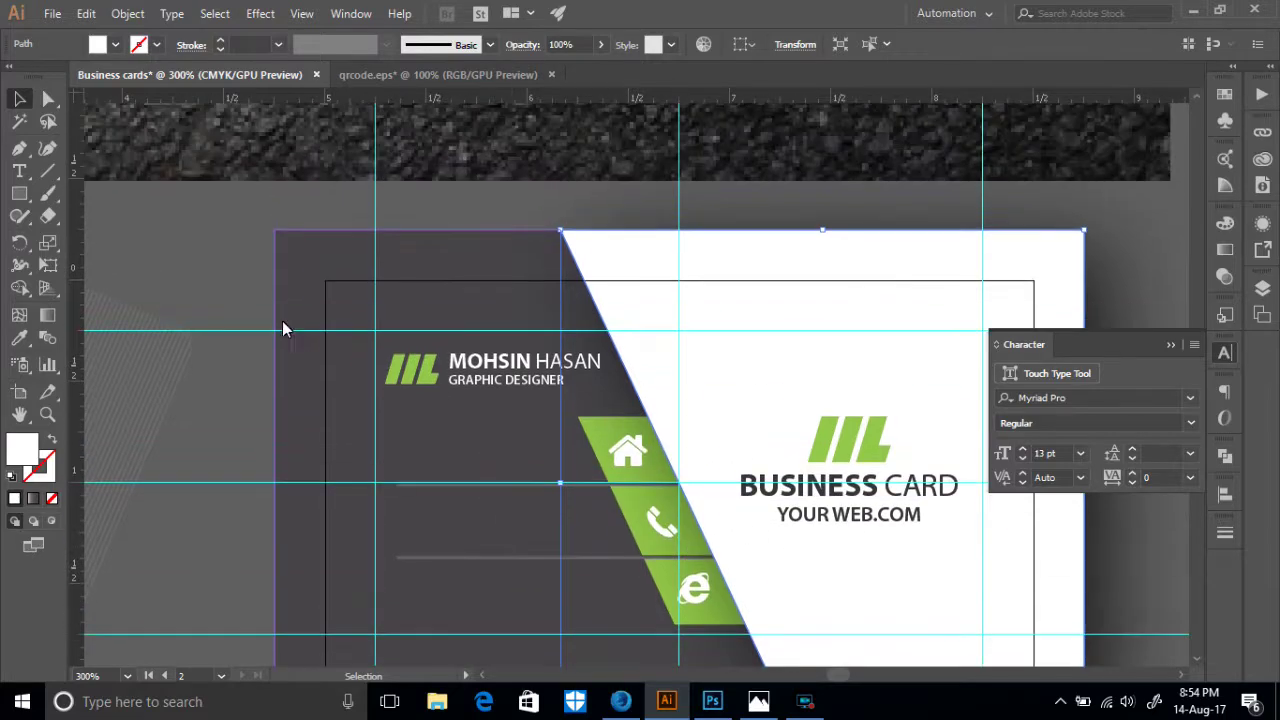
left_click_drag(303, 158, 889, 279)
scroll(626, 300, "up", 5)
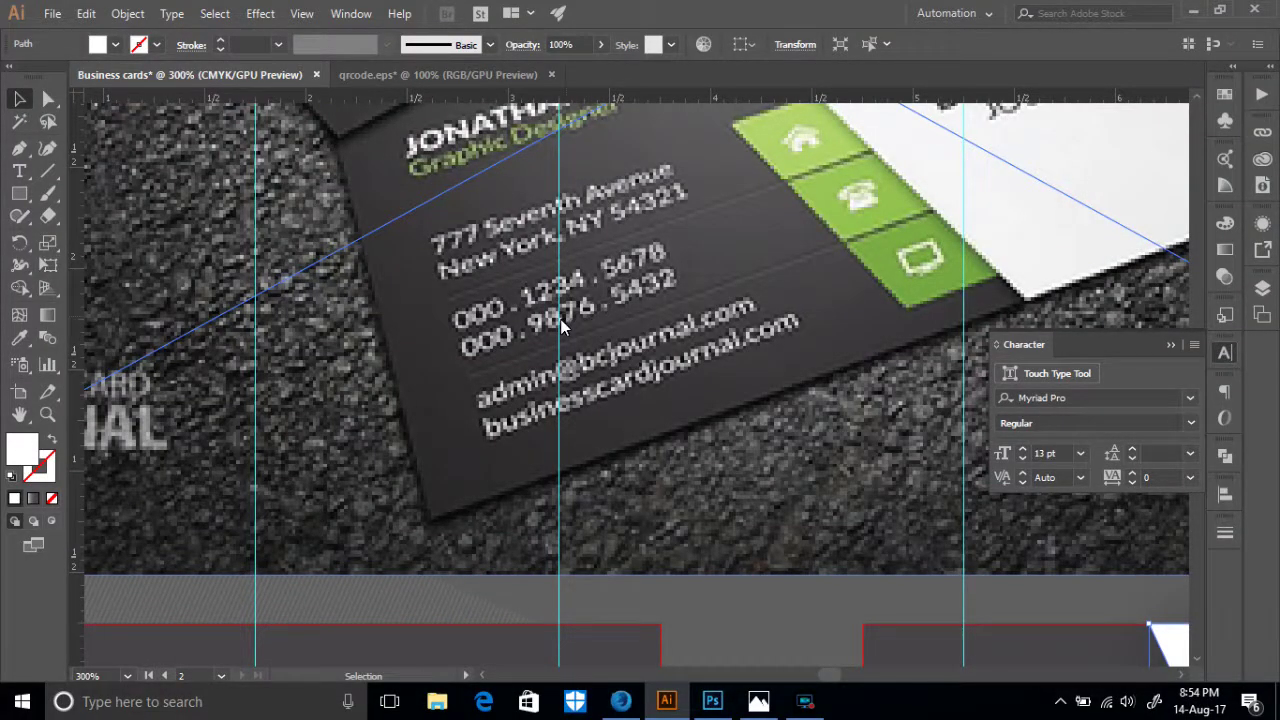
scroll(560, 319, "down", 2)
left_click(762, 704)
scroll(627, 390, "up", 1)
scroll(627, 390, "down", 1)
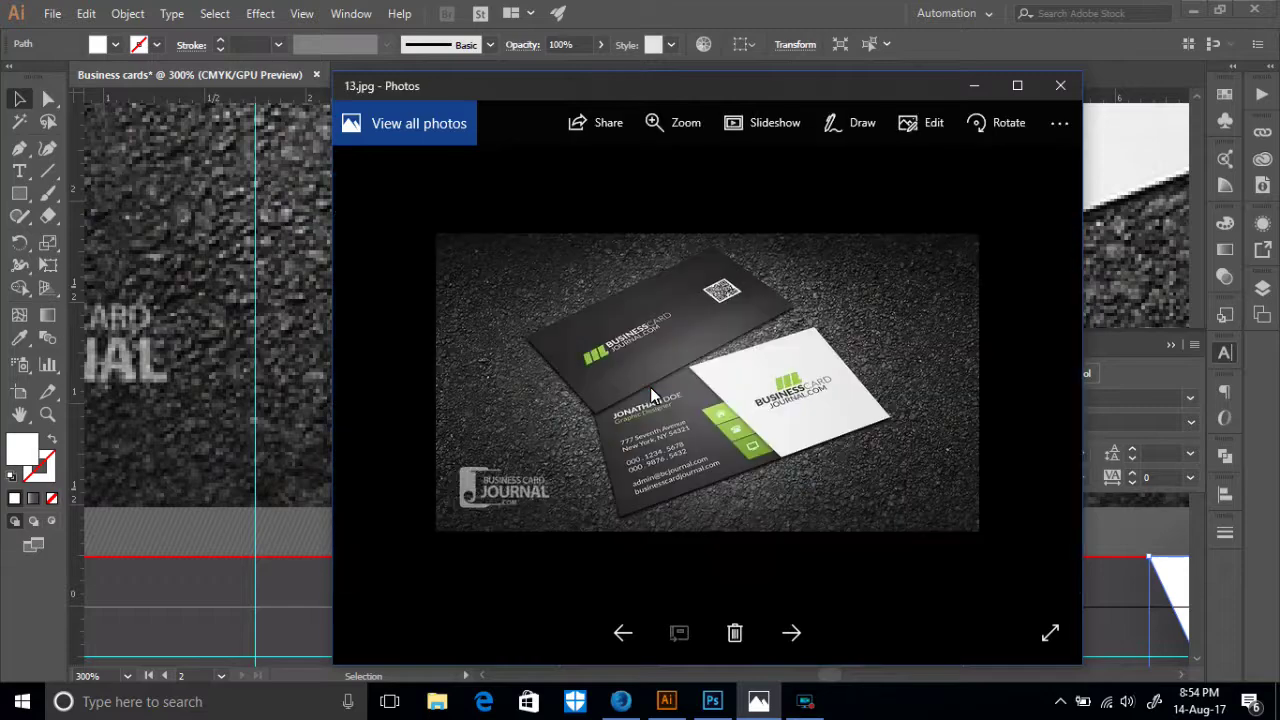
scroll(678, 400, "up", 2)
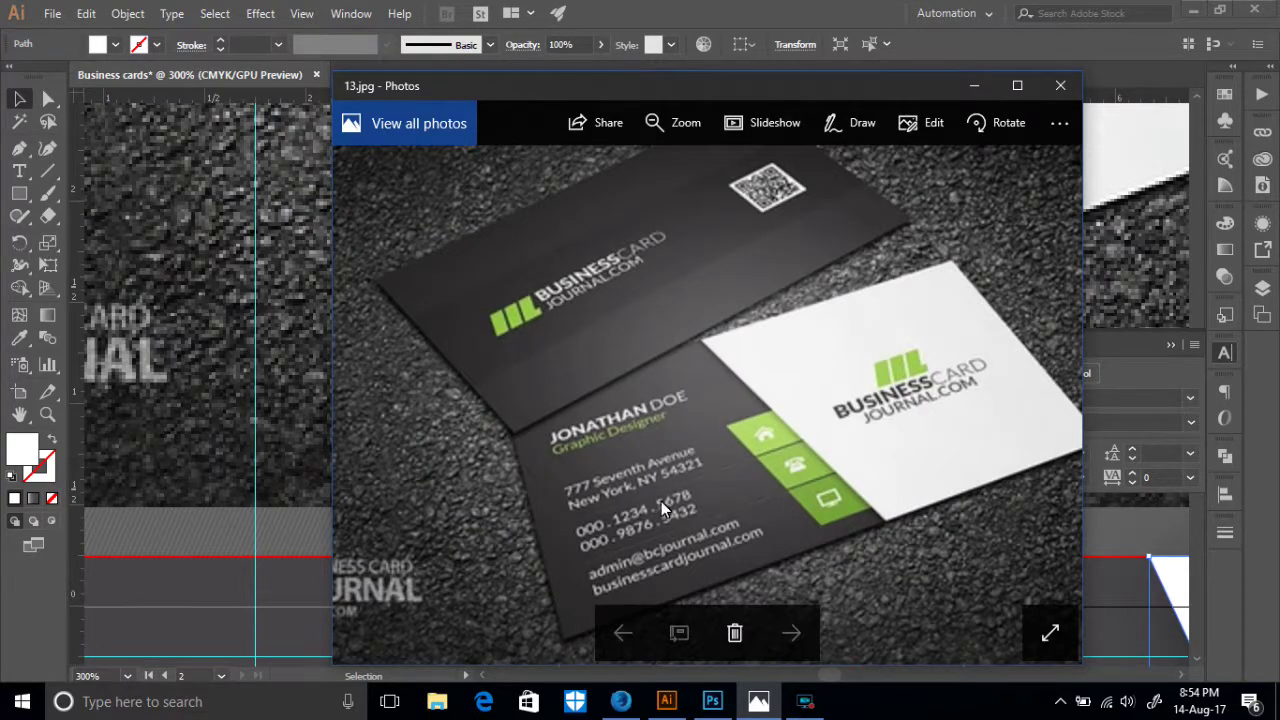
left_click(974, 85)
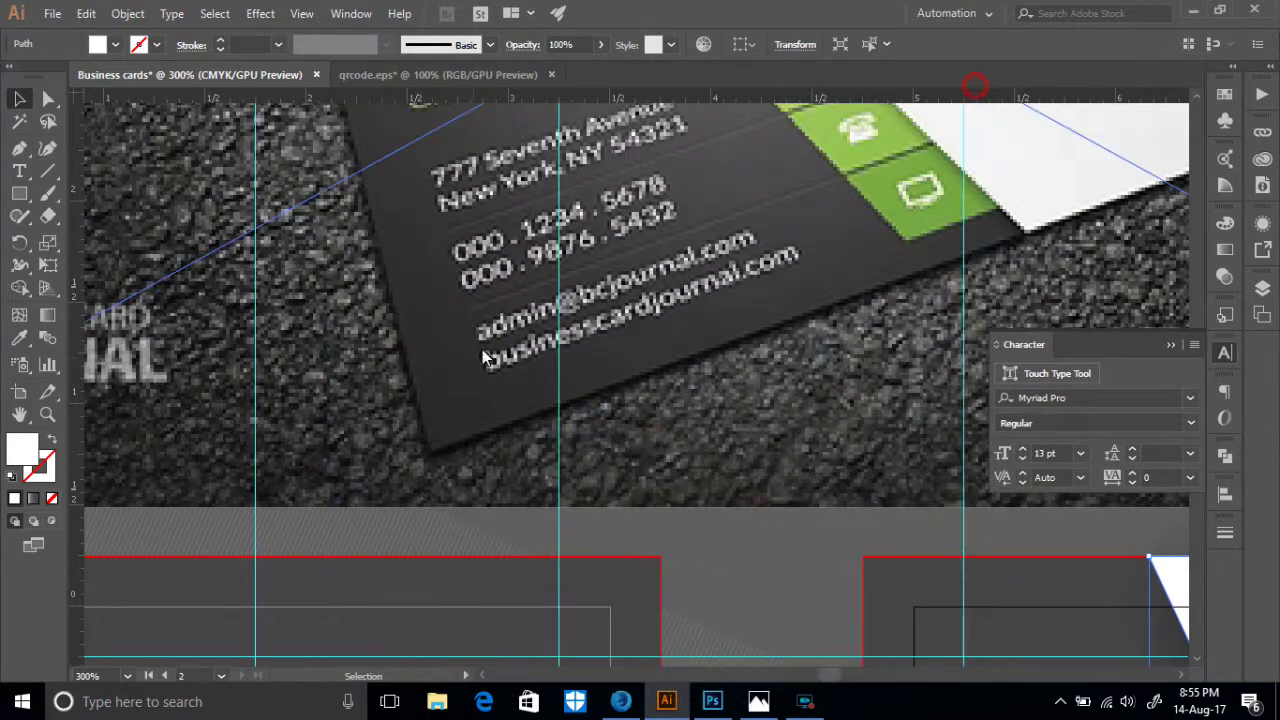
- Type the two-line street address beginning '777 Seventh A…' in a new text frame, toggling All Caps
scroll(710, 400, "down", 10)
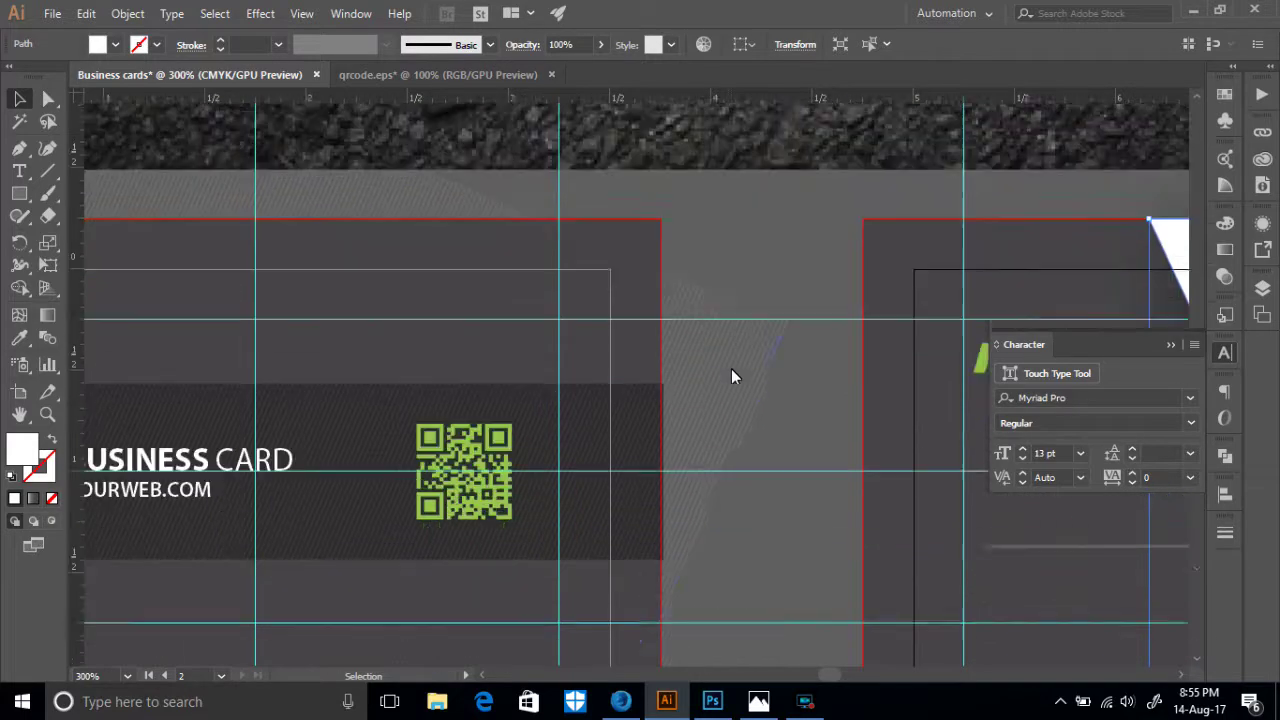
left_click(787, 450)
left_click_drag(505, 420, 505, 442)
key("t")
left_click(466, 222)
type("777")
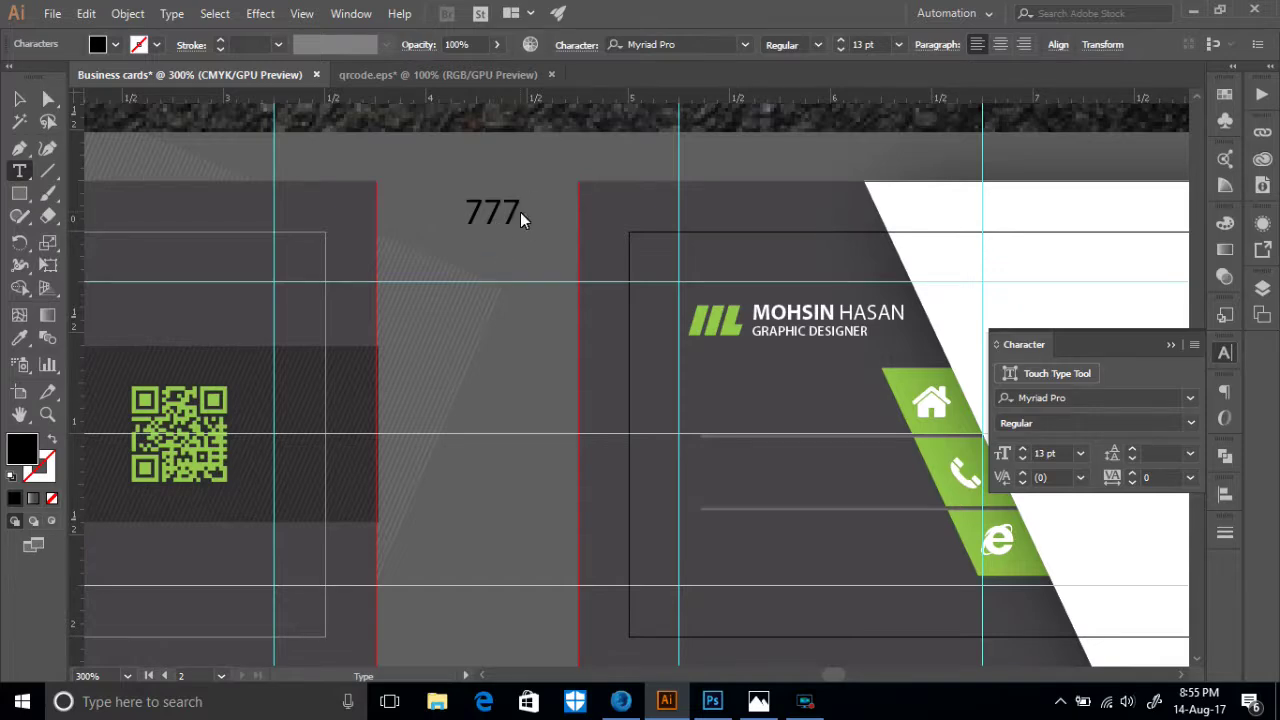
scroll(524, 212, "up", 8)
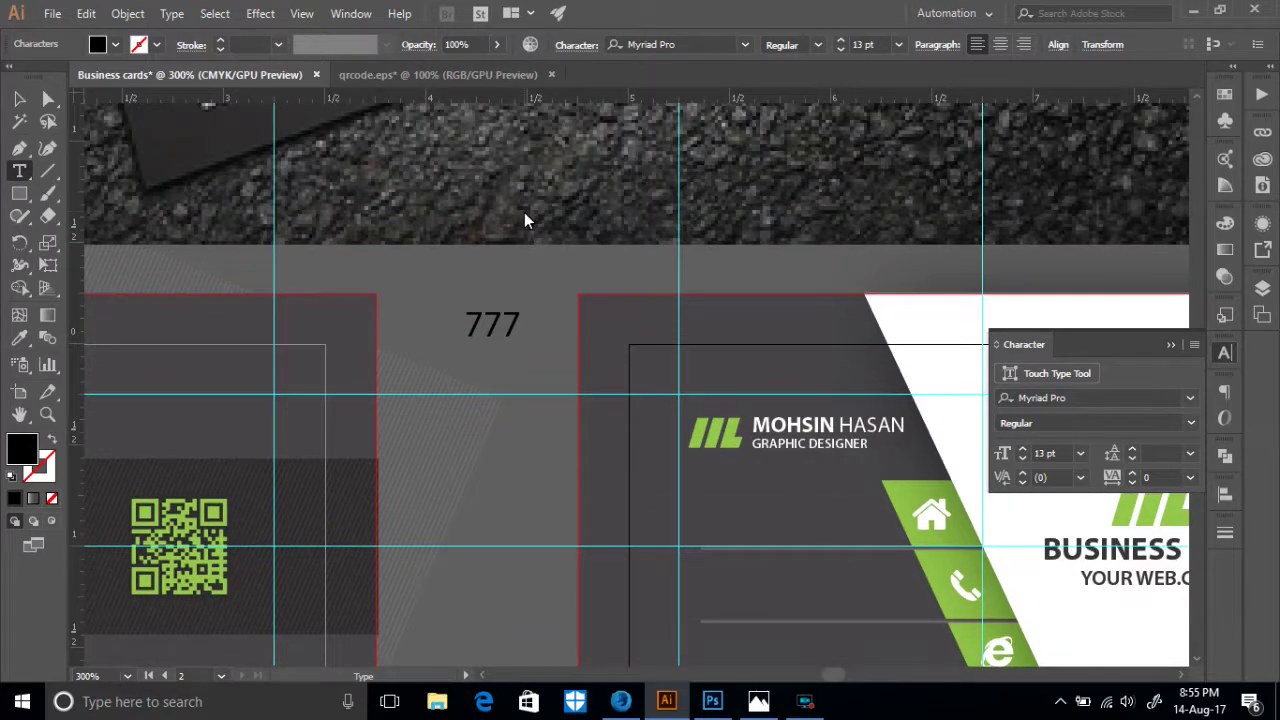
type("SEVEN")
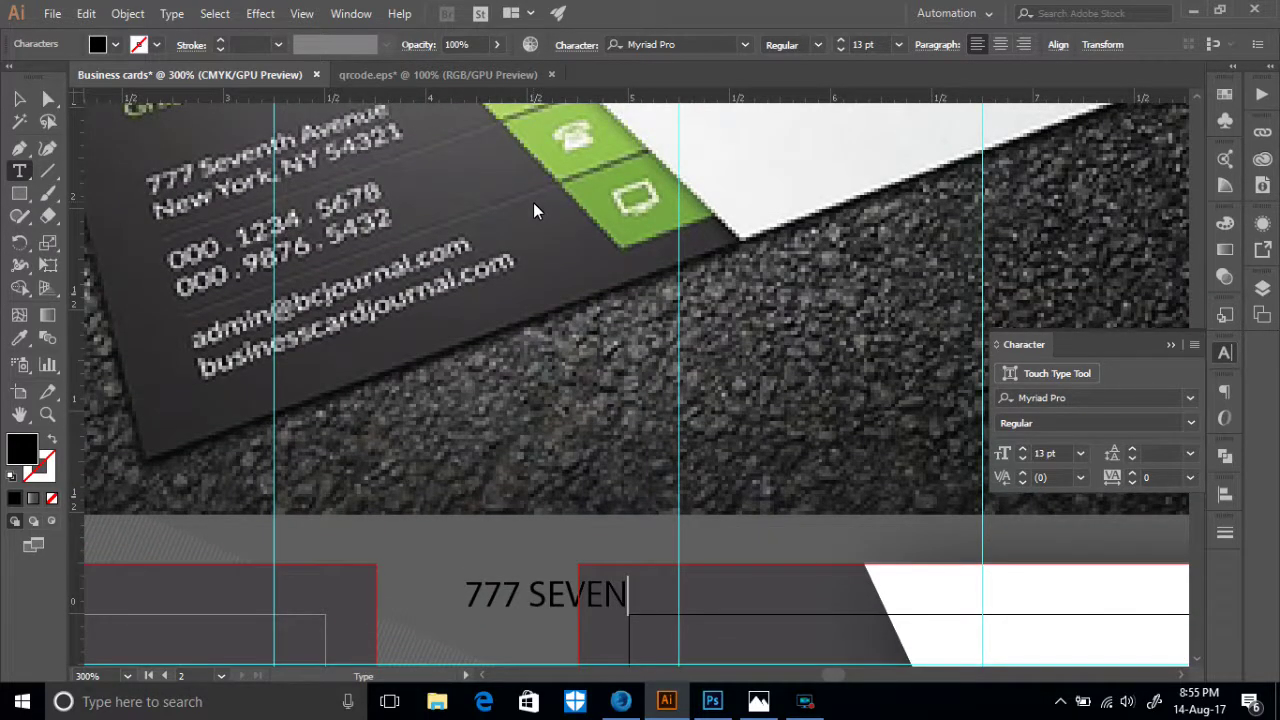
type("TH")
key("BackSpace")
key("BackSpace")
key("BackSpace")
key("BackSpace")
key("BackSpace")
key("BackSpace")
key("BackSpace")
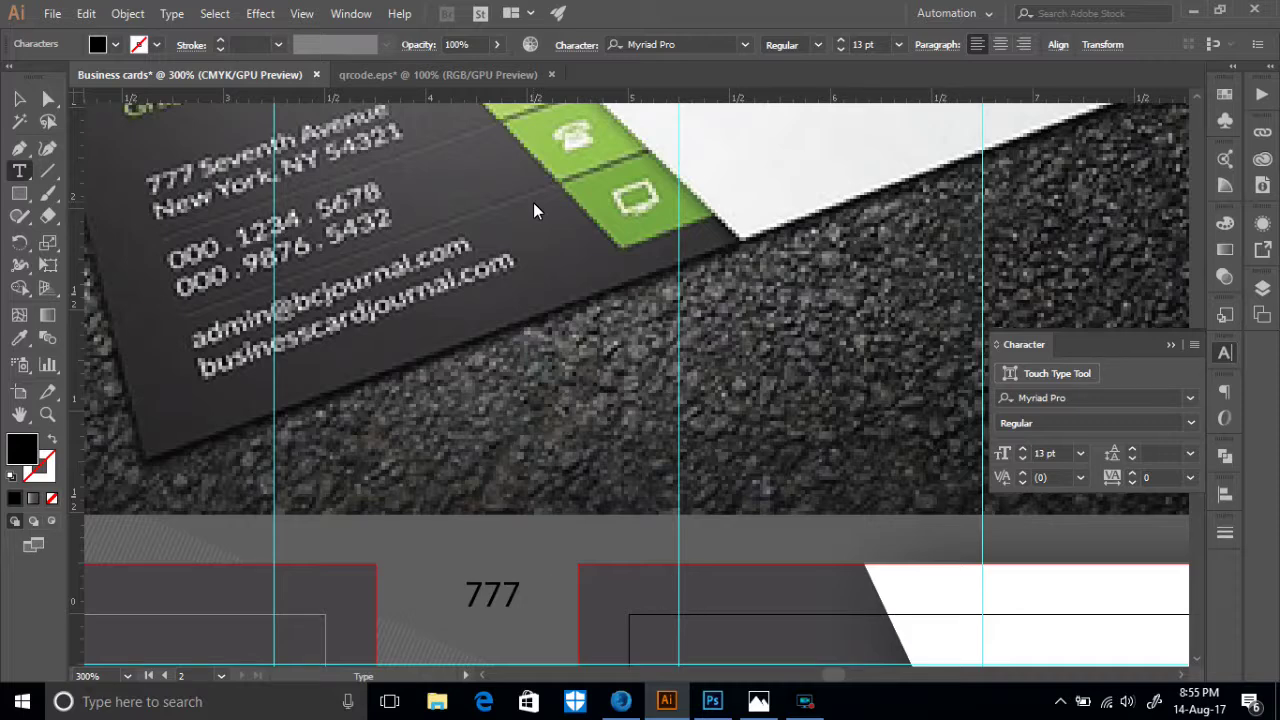
left_click(1195, 346)
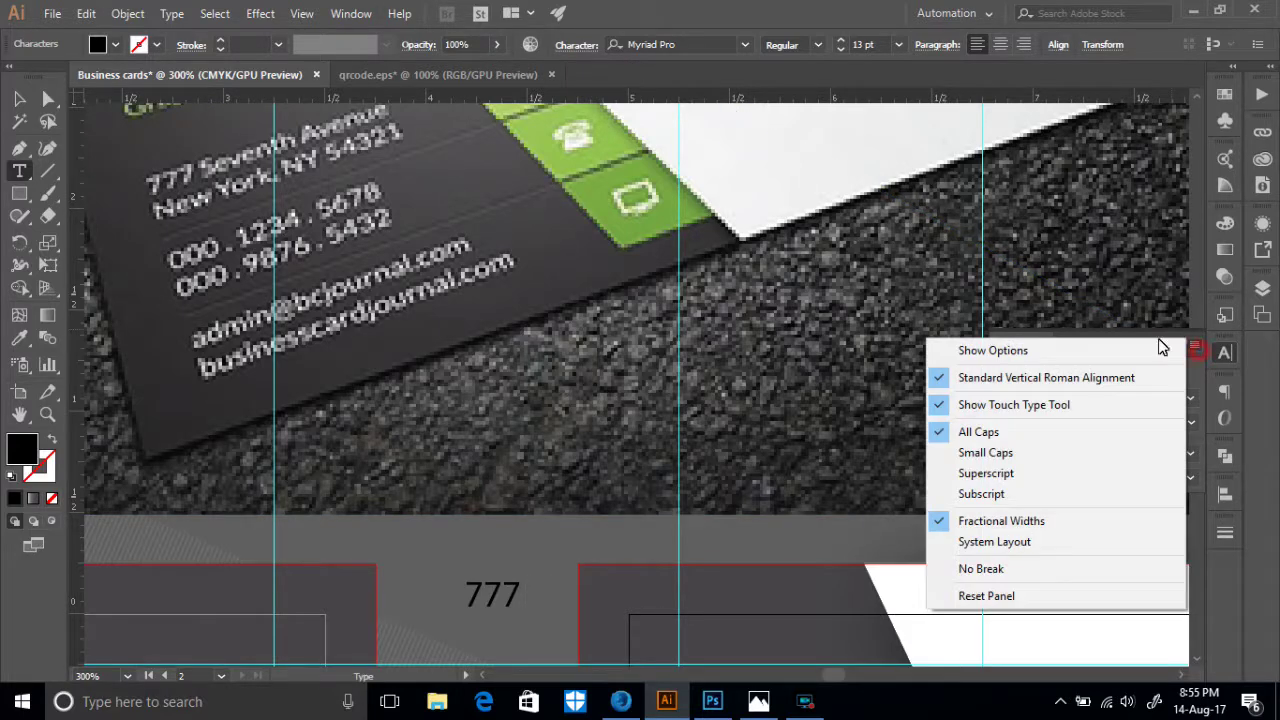
left_click(951, 433)
type("Seventh")
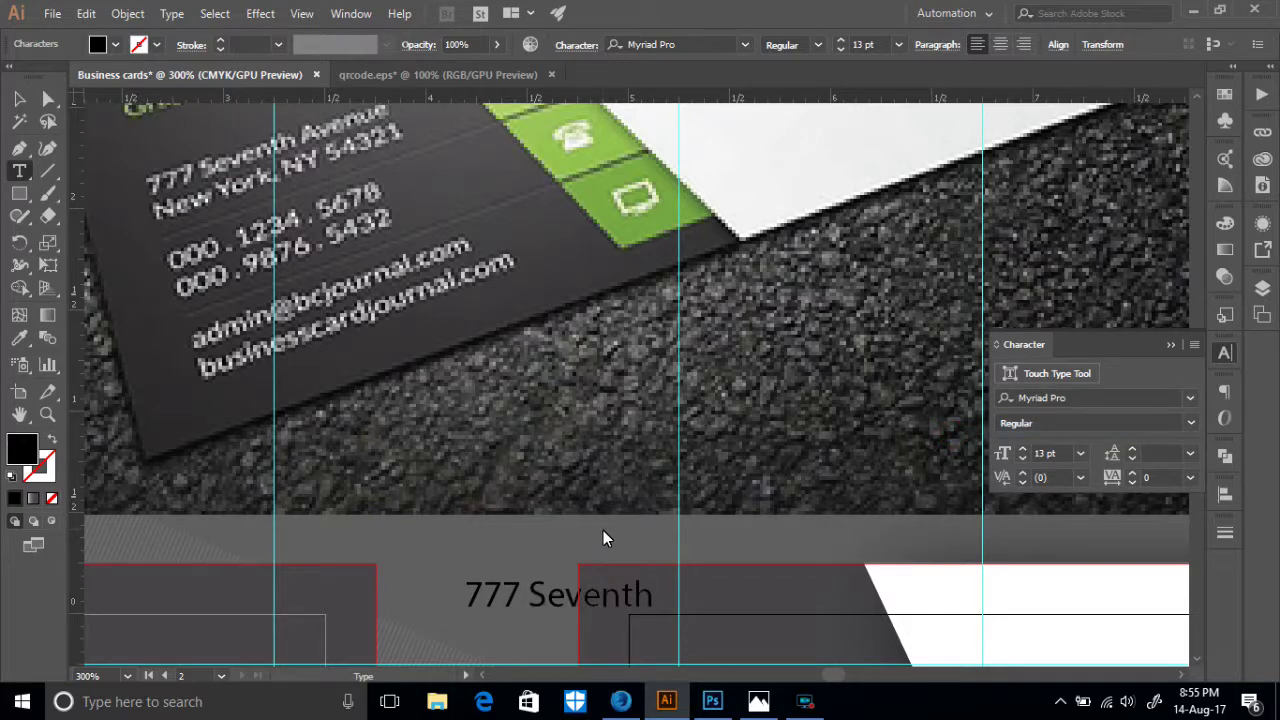
type(" A")
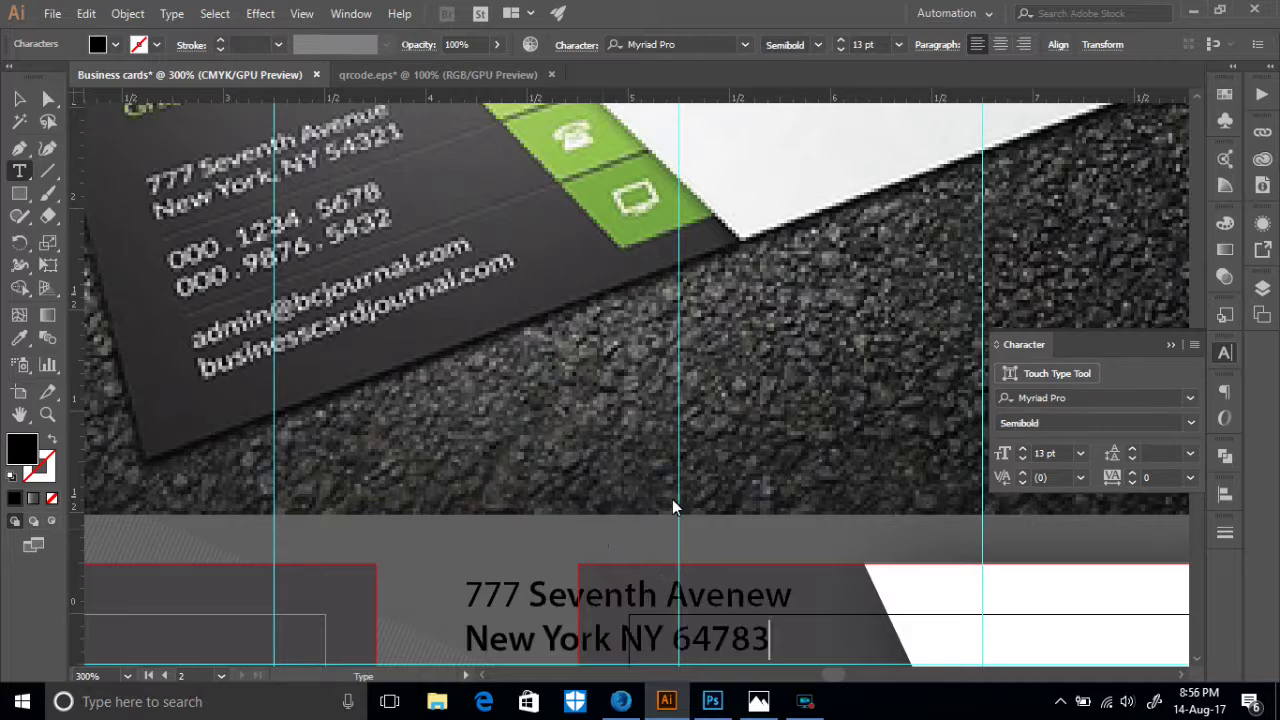
type("9")
- Make the house number 777 in the address Semibold
left_click(19, 99)
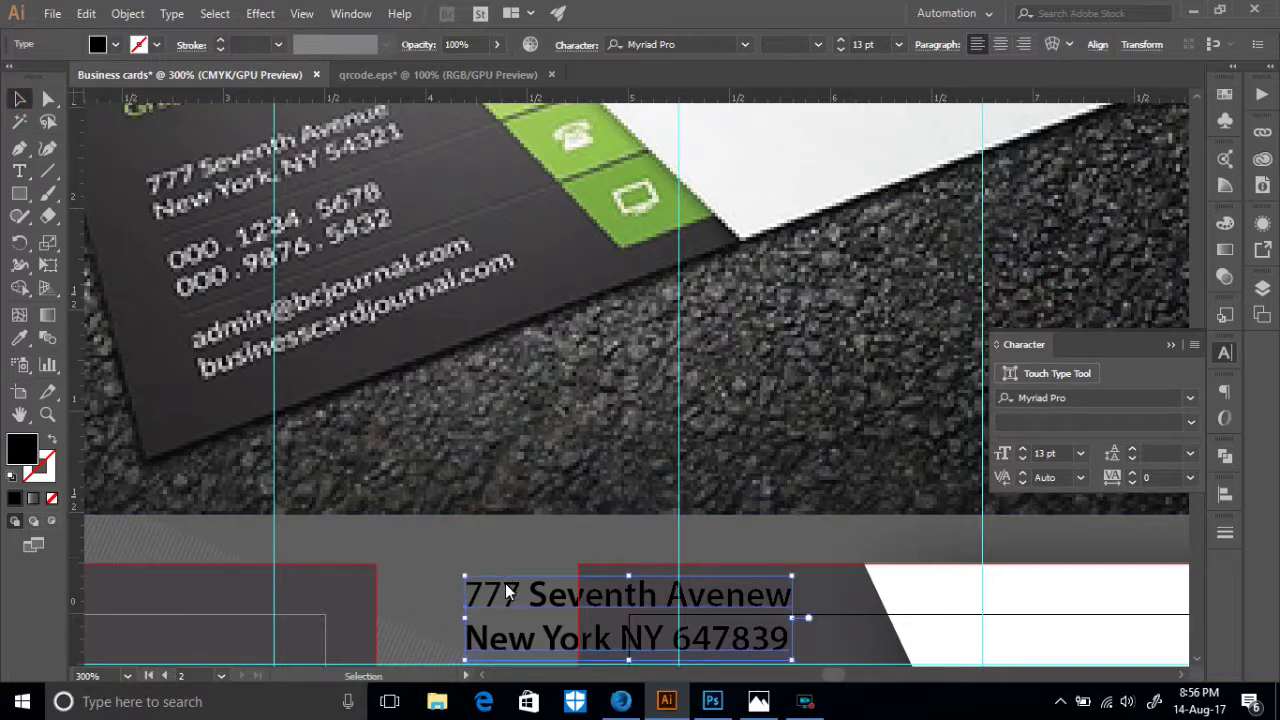
left_click(19, 171)
left_click_drag(522, 594, 464, 594)
left_click(1189, 423)
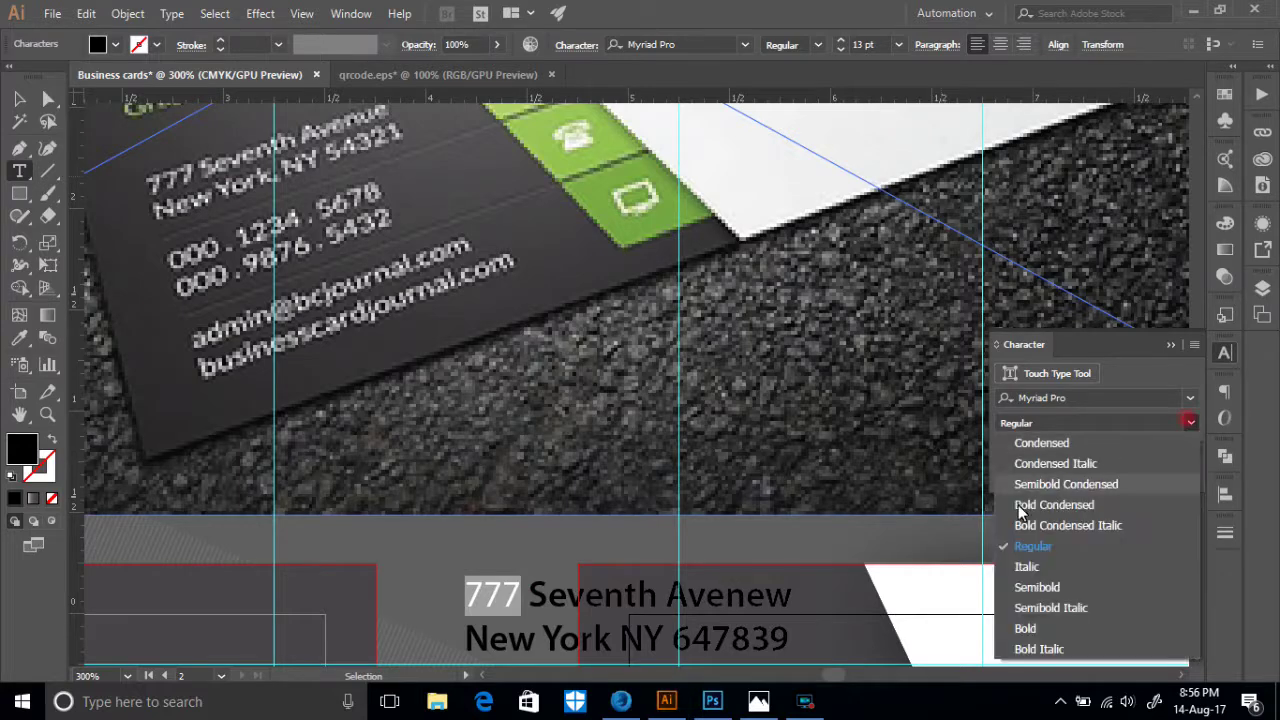
left_click(1020, 586)
scroll(737, 528, "down", 2)
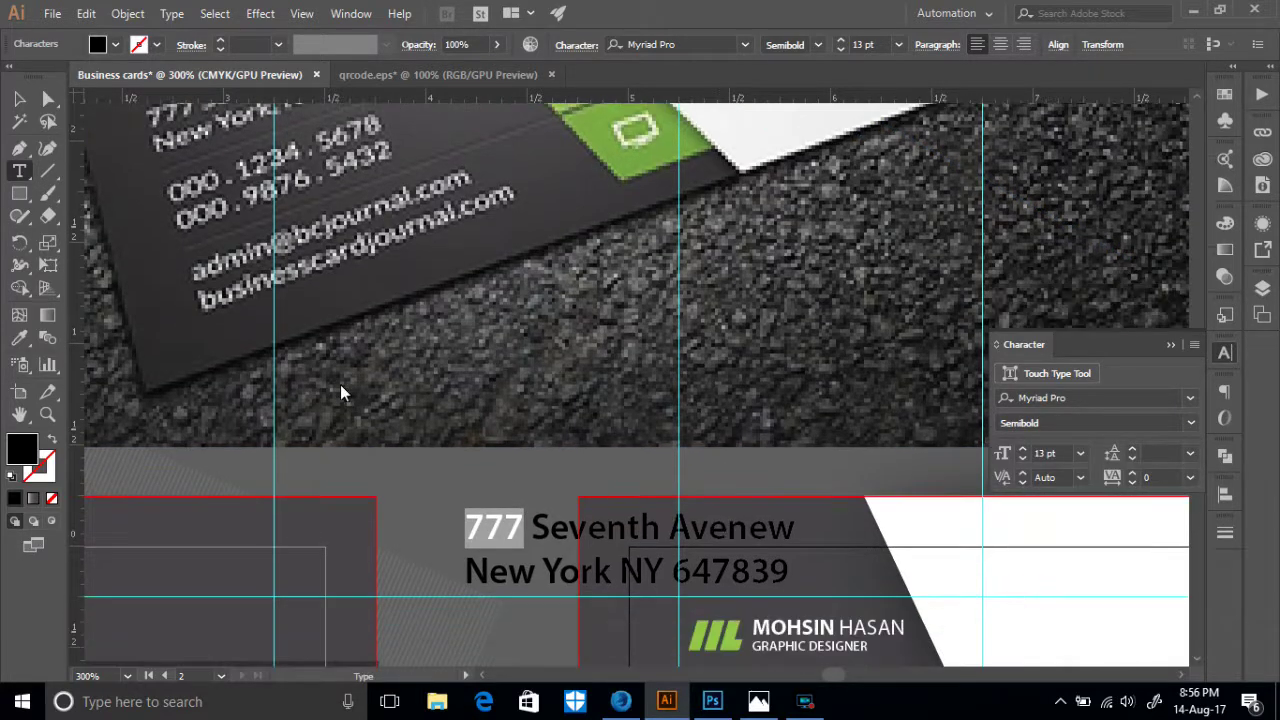
key("Escape")
- Move the address onto the dark card under the title and scale it to about 5 pt
scroll(462, 471, "down", 6)
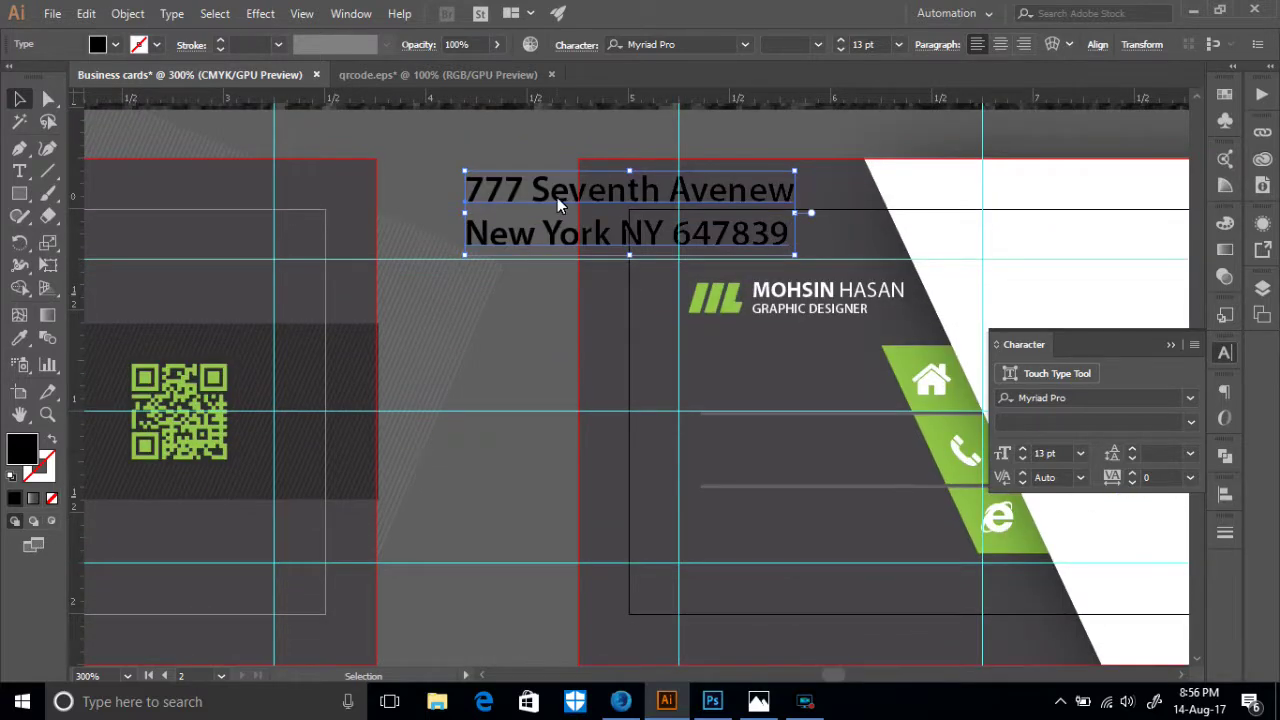
left_click_drag(557, 197, 700, 421)
left_click_drag(607, 395, 727, 427)
left_click_drag(826, 444, 787, 367)
left_click_drag(893, 399, 835, 384)
left_click_drag(760, 357, 760, 366)
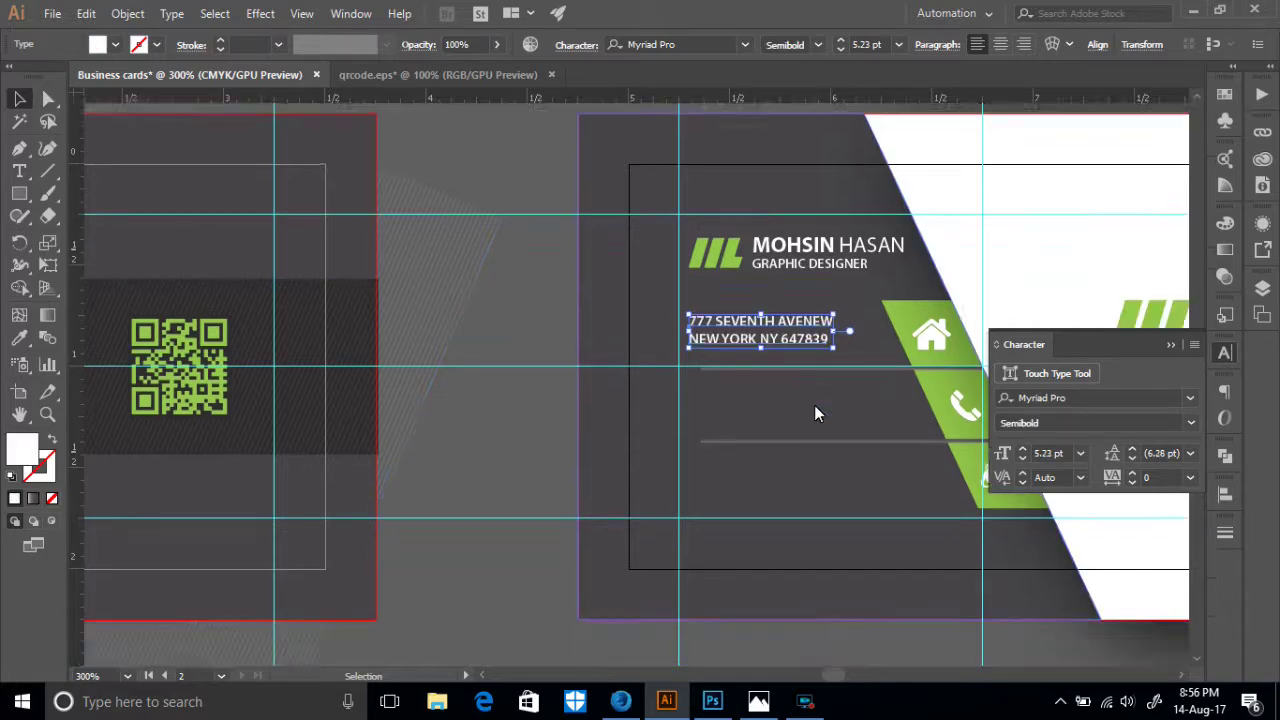
- Nudge the address block down slightly and add a vertical guide at its left edge
scroll(814, 405, "down", 3)
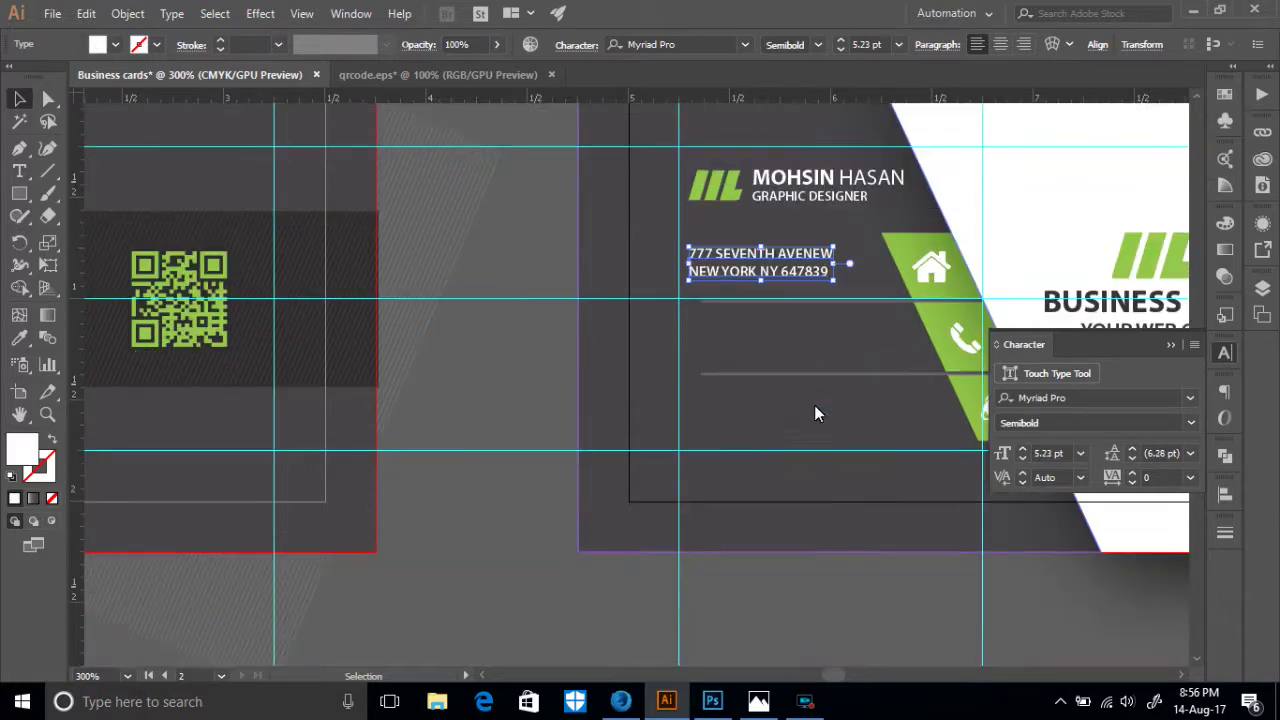
left_click(518, 277)
scroll(800, 280, "down", 1)
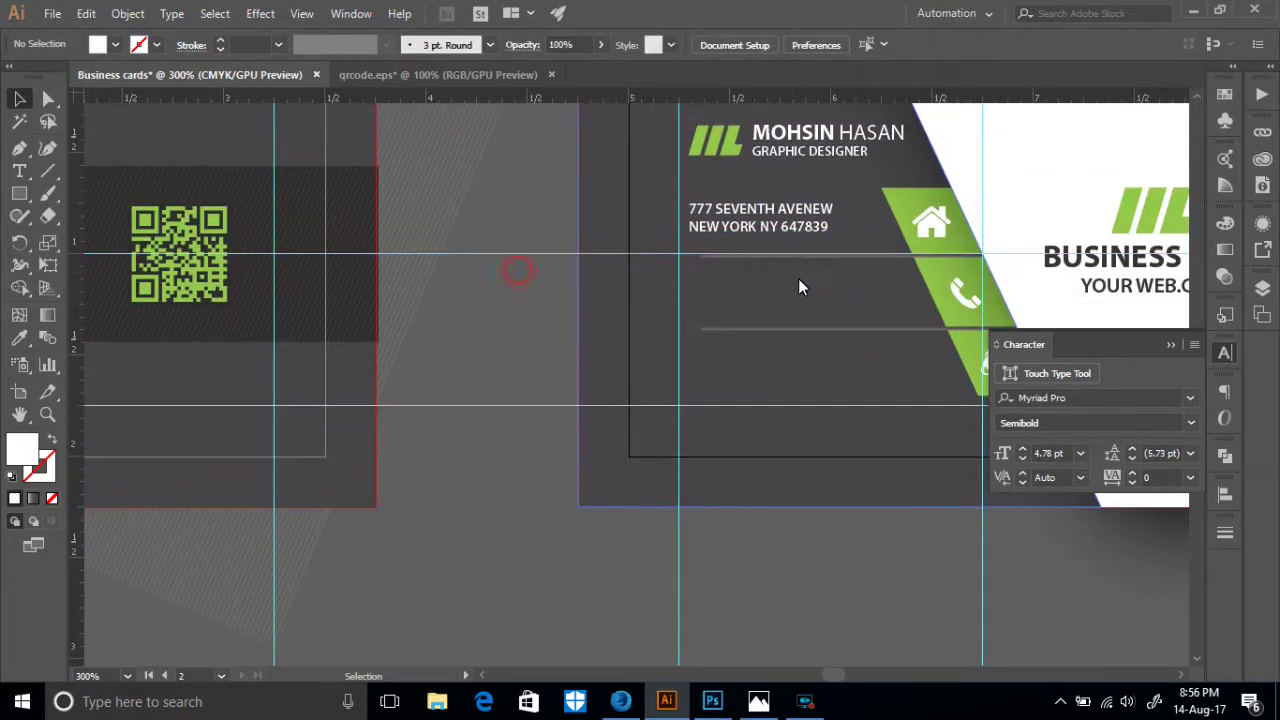
left_click(759, 223)
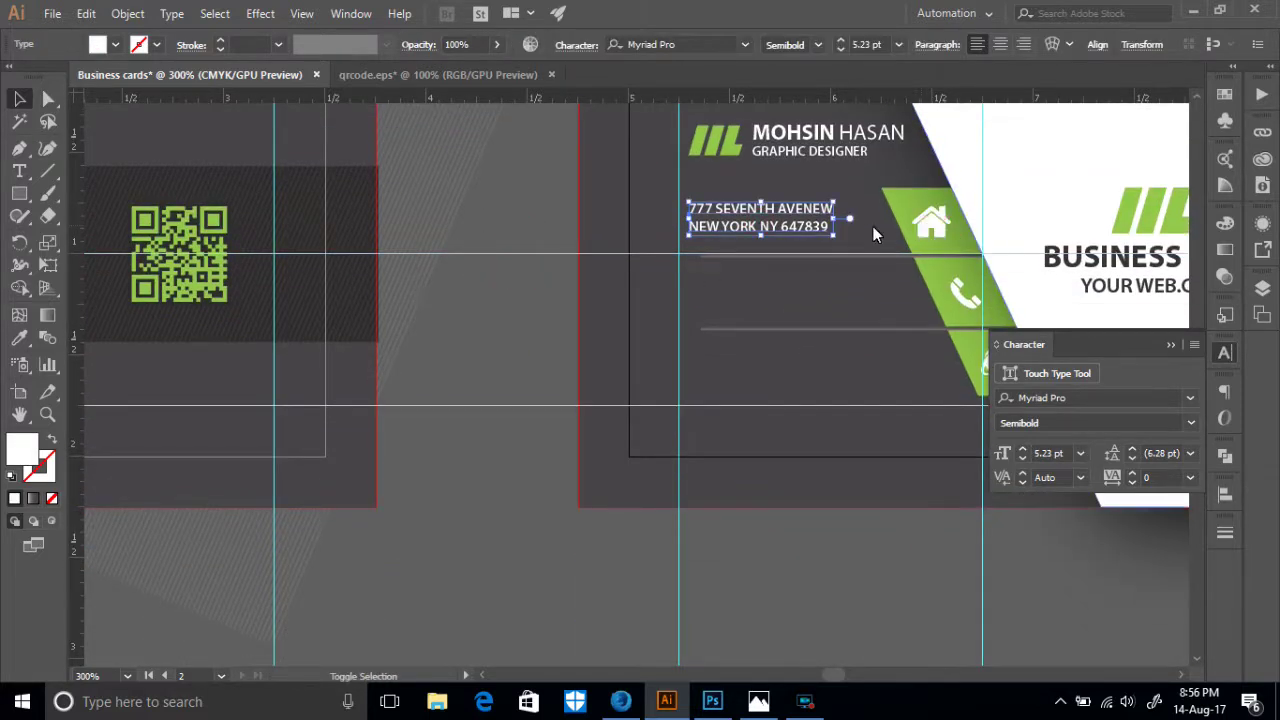
left_click_drag(707, 231, 707, 234)
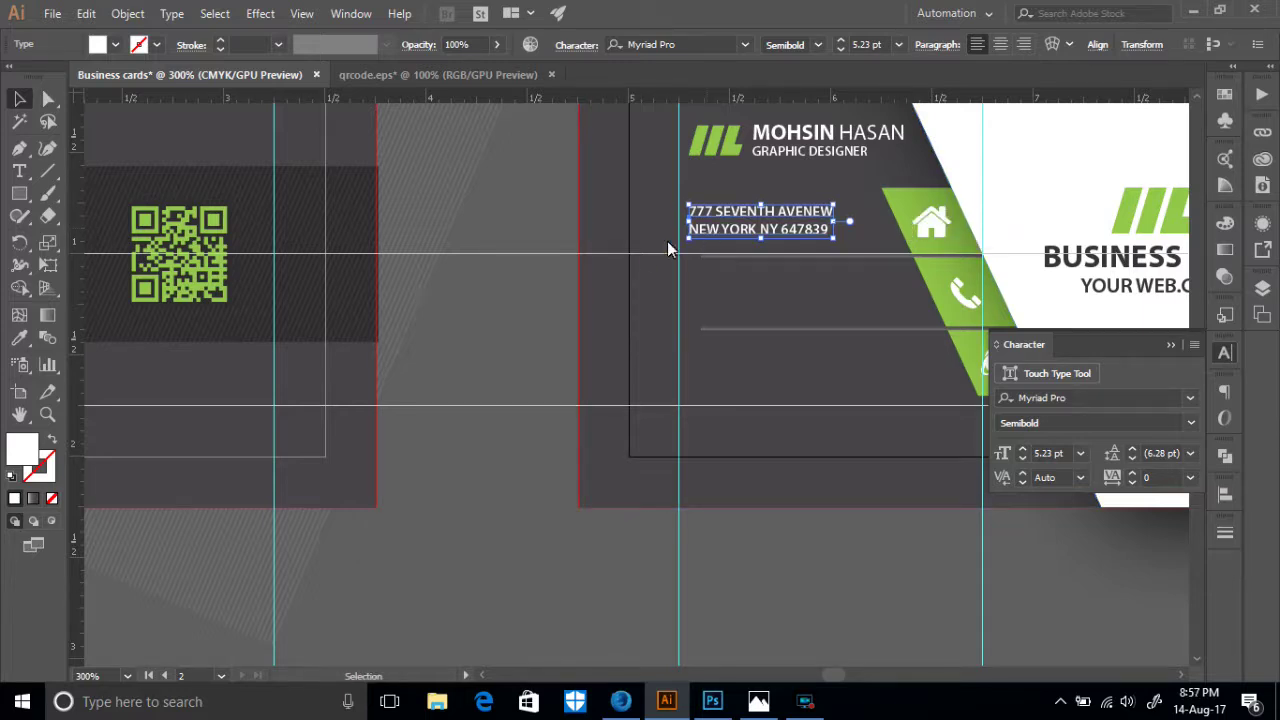
left_click(500, 353)
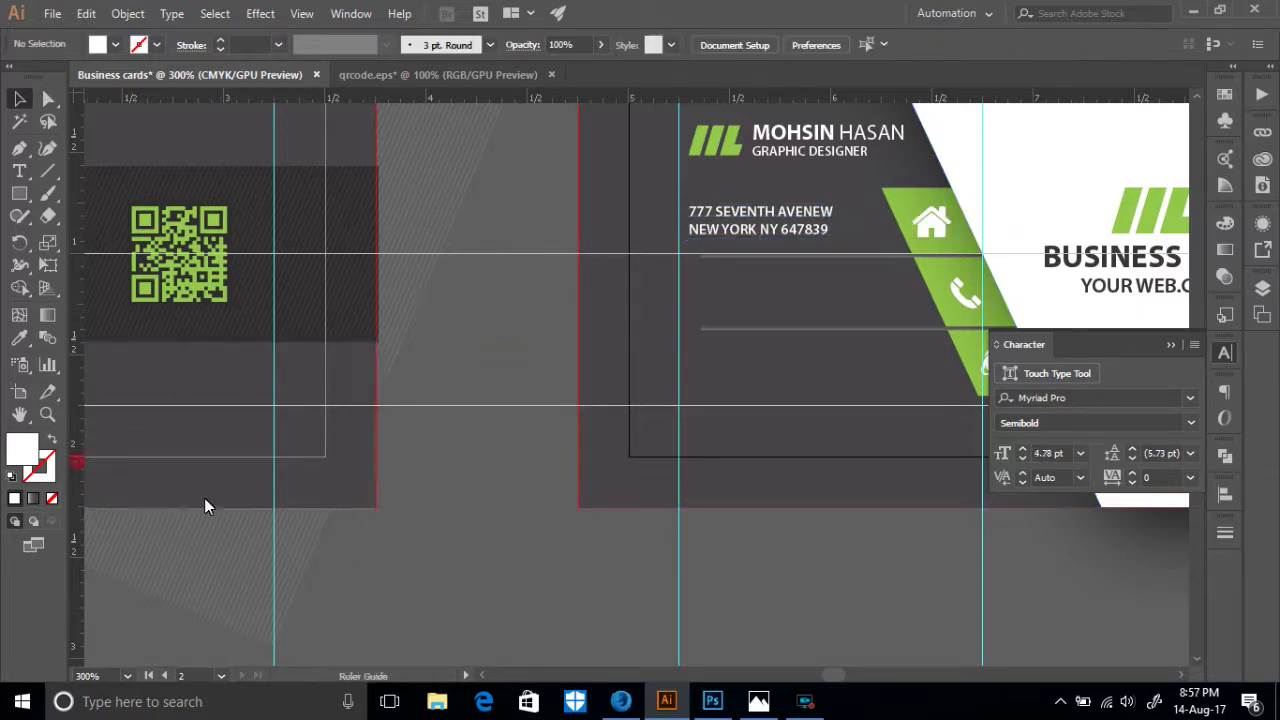
left_click(688, 580)
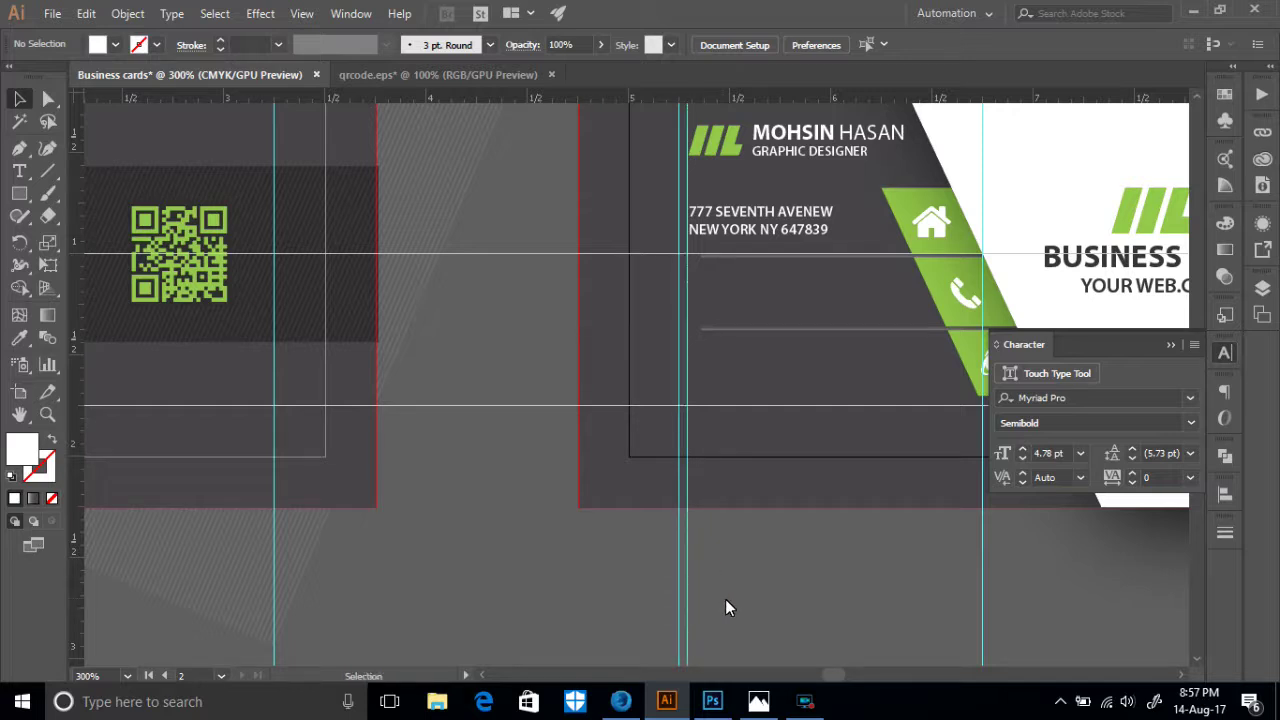
- Alt-drag a copy of the address block straight down beneath the original
left_click_drag(763, 236, 768, 295)
key("alt")
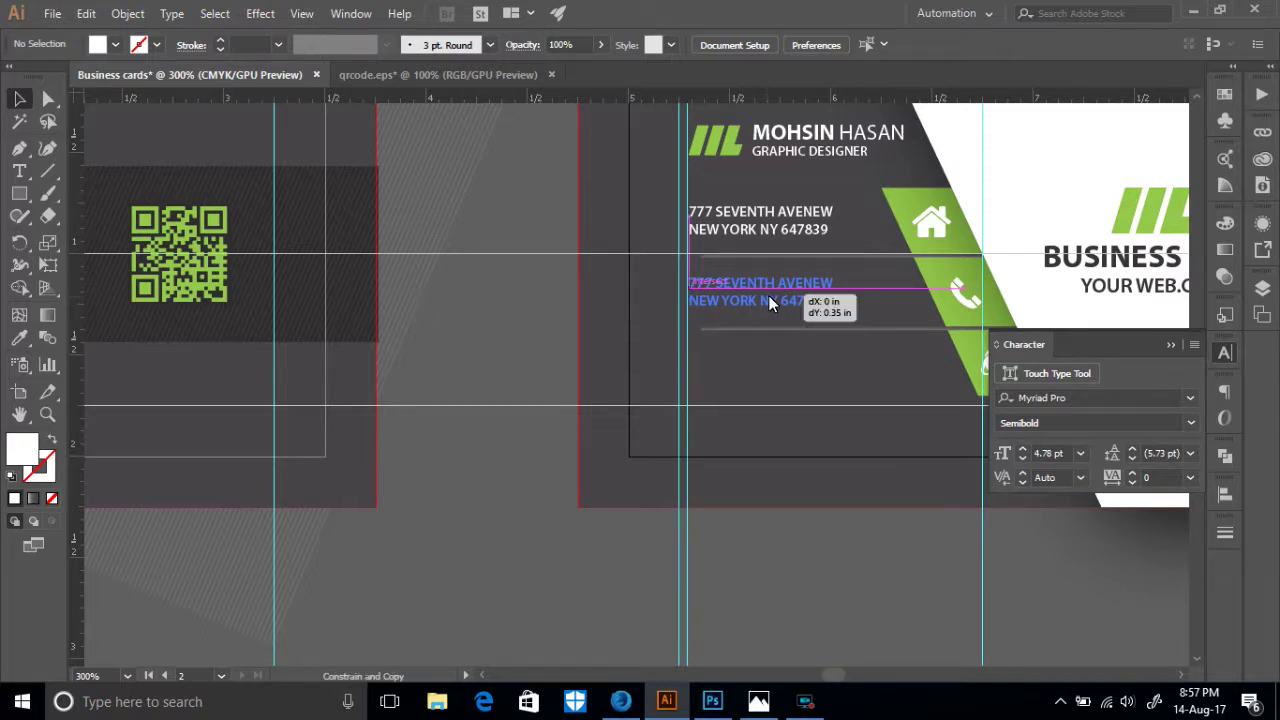
left_click_drag(768, 300, 772, 300)
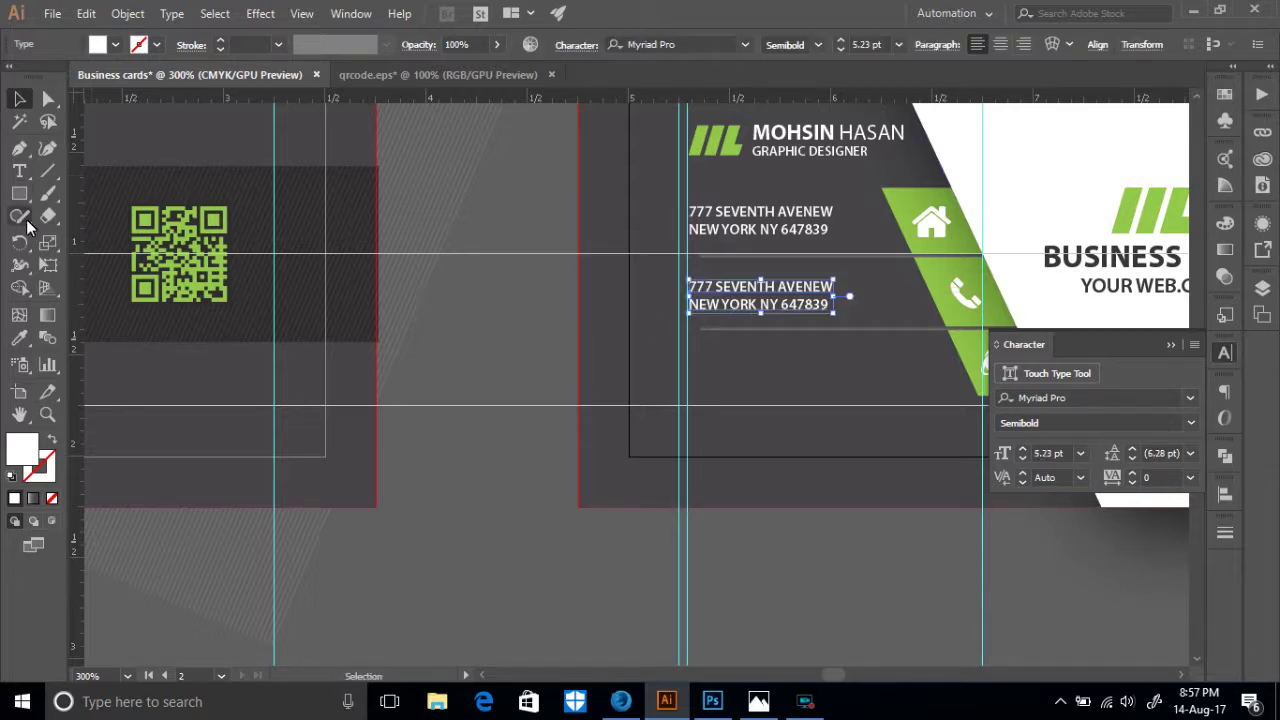
left_click(19, 171)
scroll(589, 366, "up", 2)
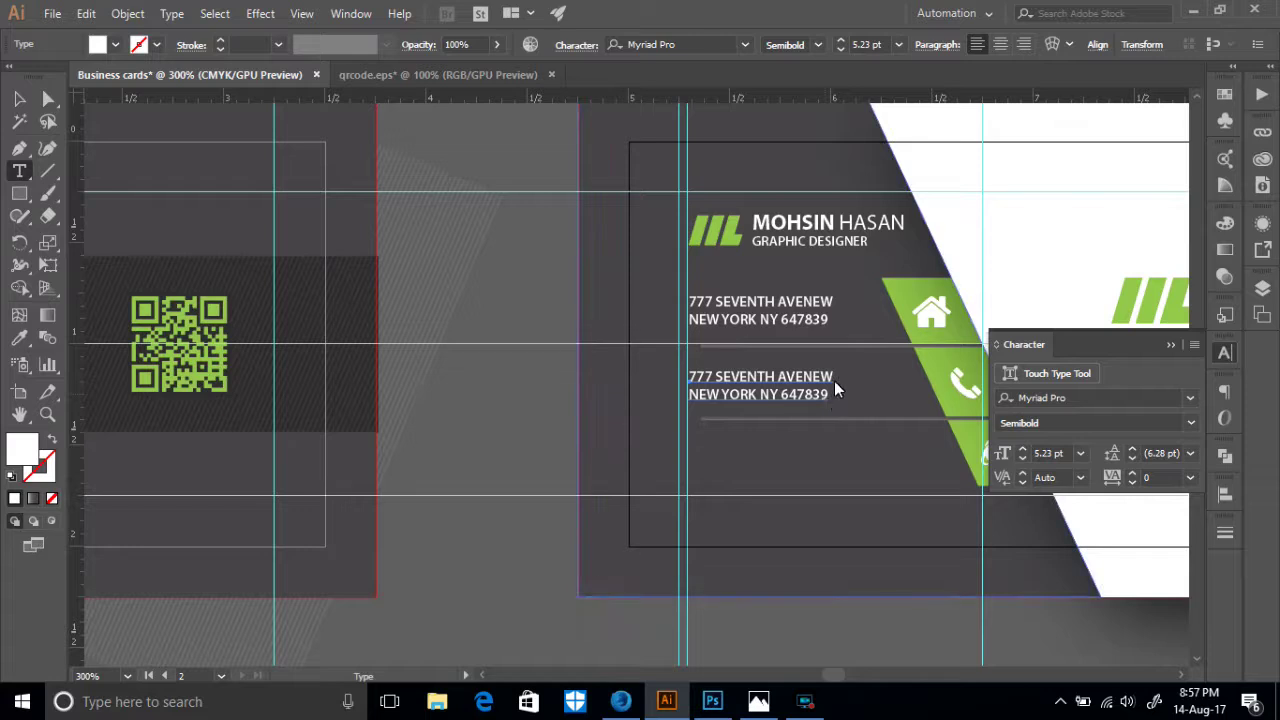
left_click_drag(833, 377, 657, 386)
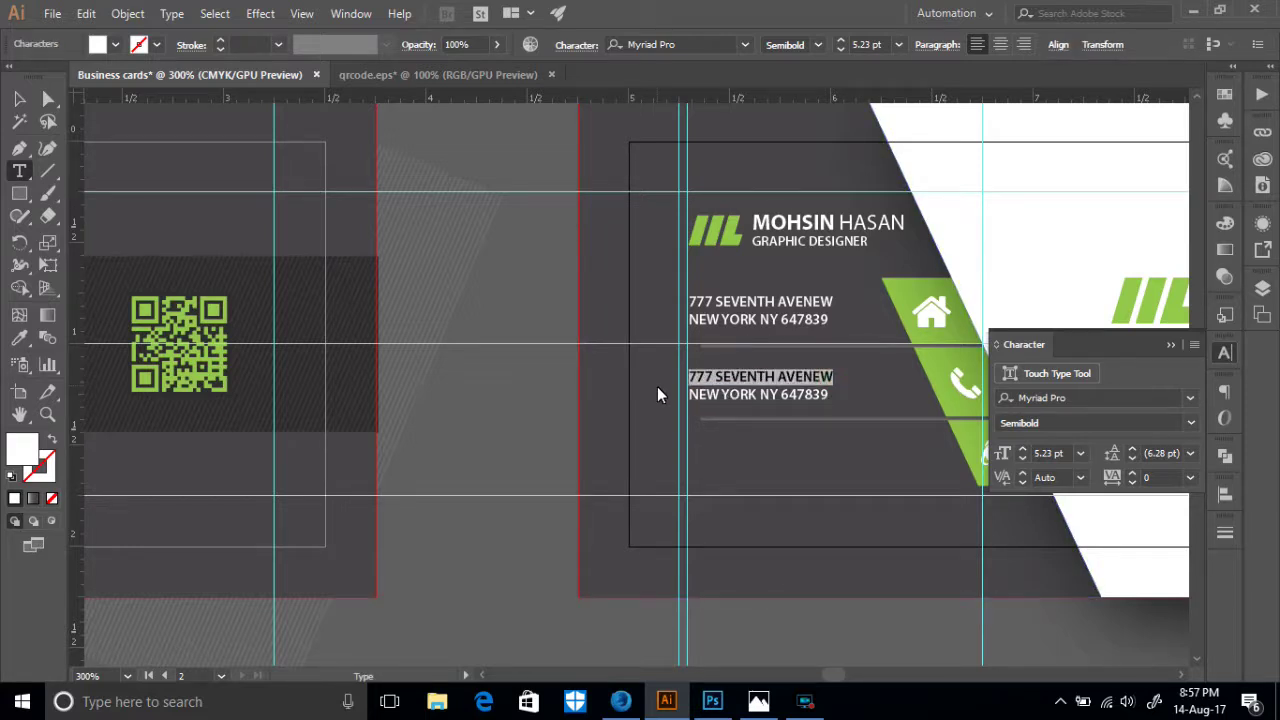
type("000")
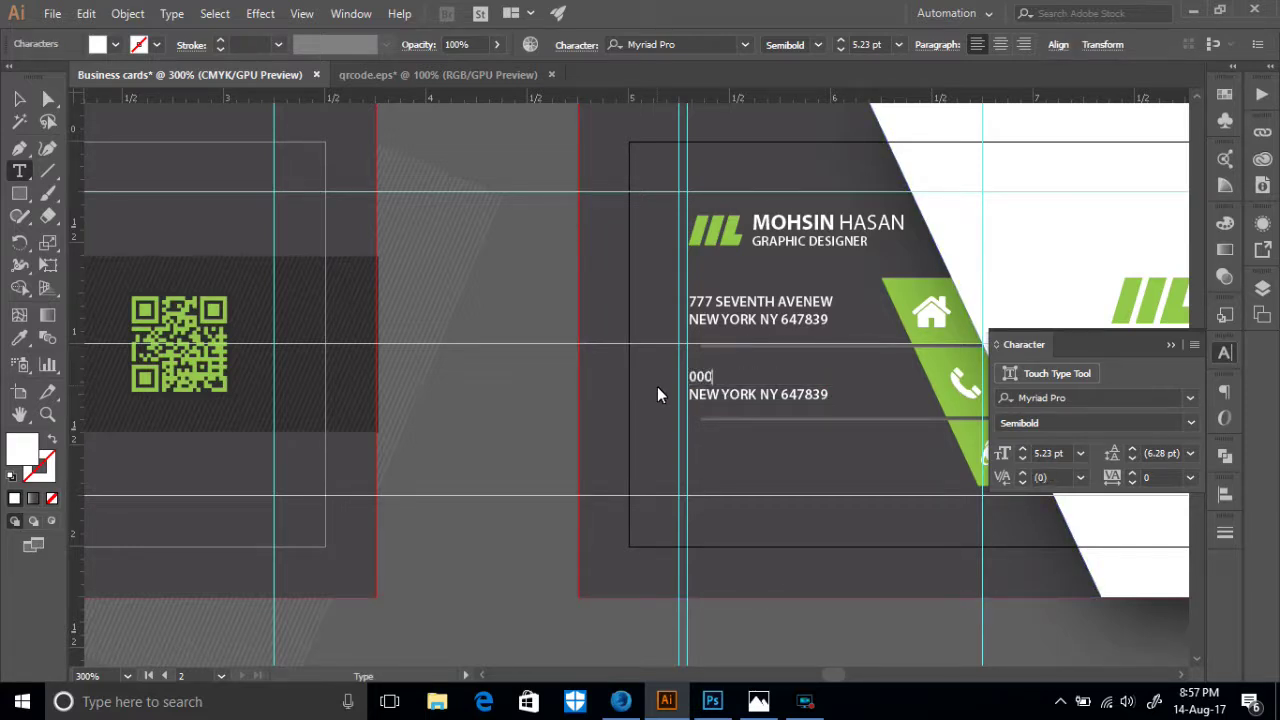
type(" 6737 8382")
left_click_drag(784, 395, 672, 417)
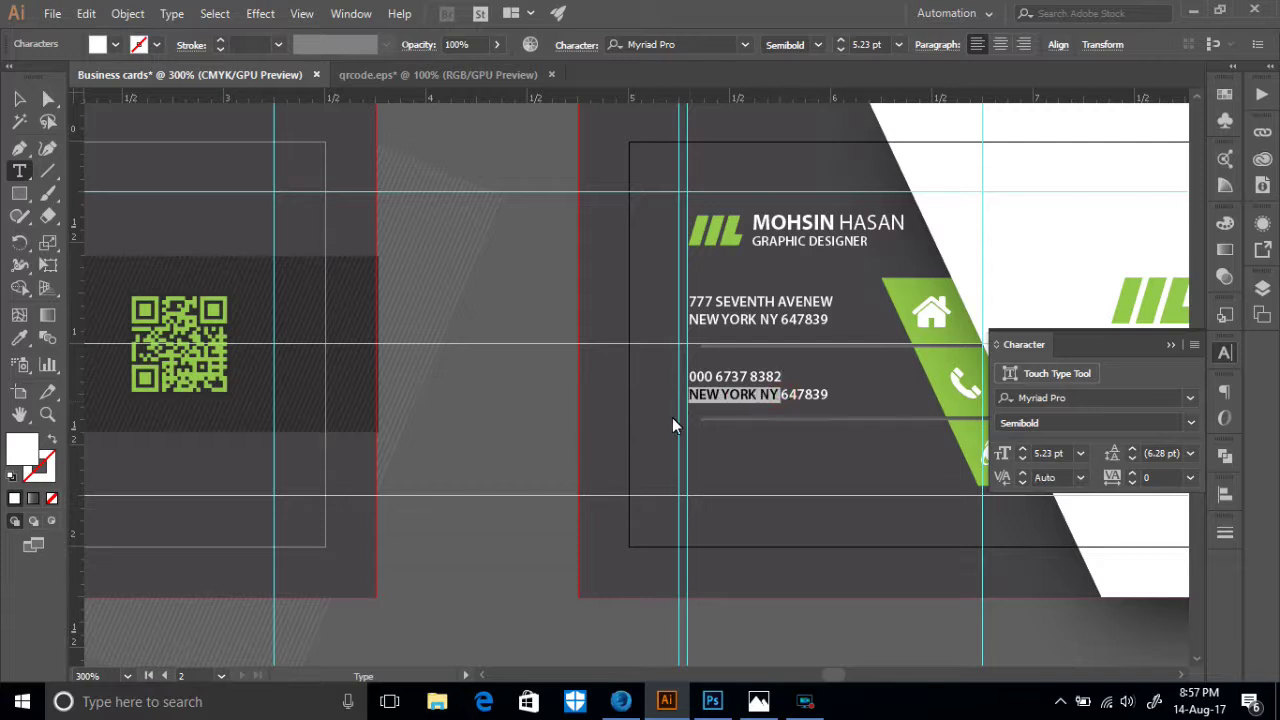
type("000 6478 3900")
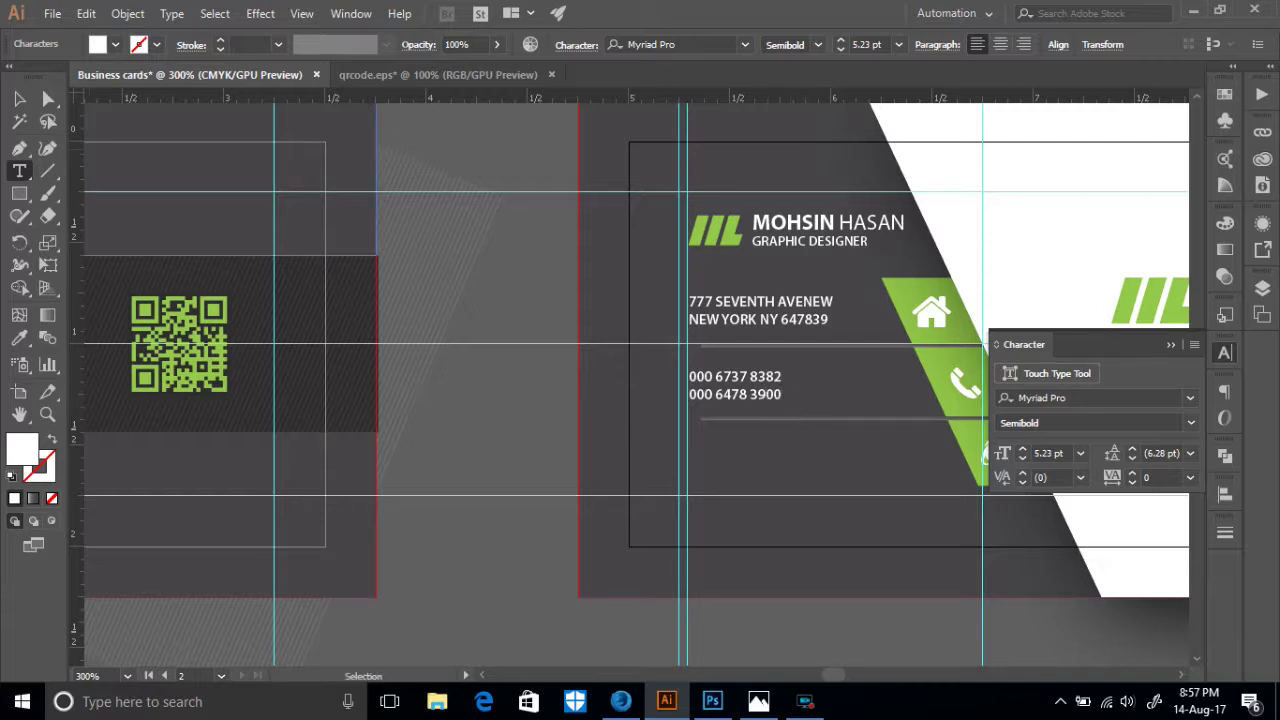
- Alt-drag another copy of the address block below the phone numbers
left_click(19, 98)
scroll(745, 308, "down", 1)
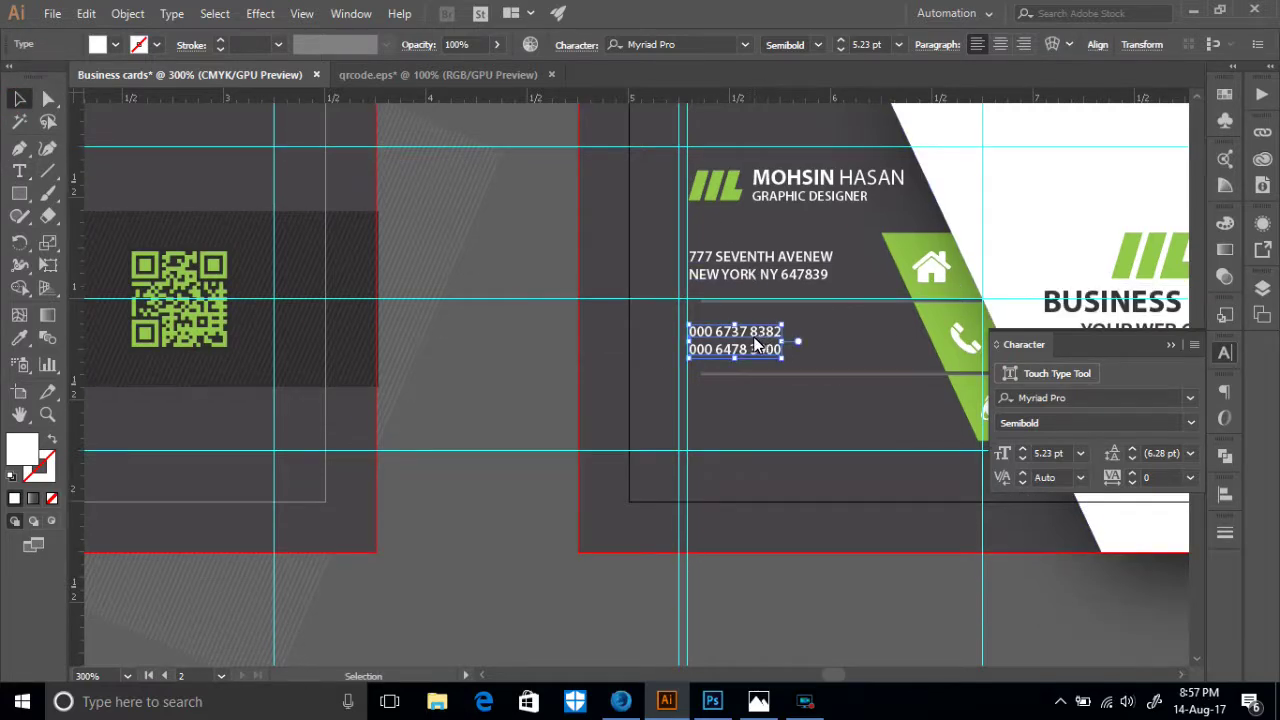
left_click_drag(768, 268, 786, 419)
scroll(513, 330, "up", 6)
scroll(437, 363, "up", 4)
scroll(454, 360, "down", 9)
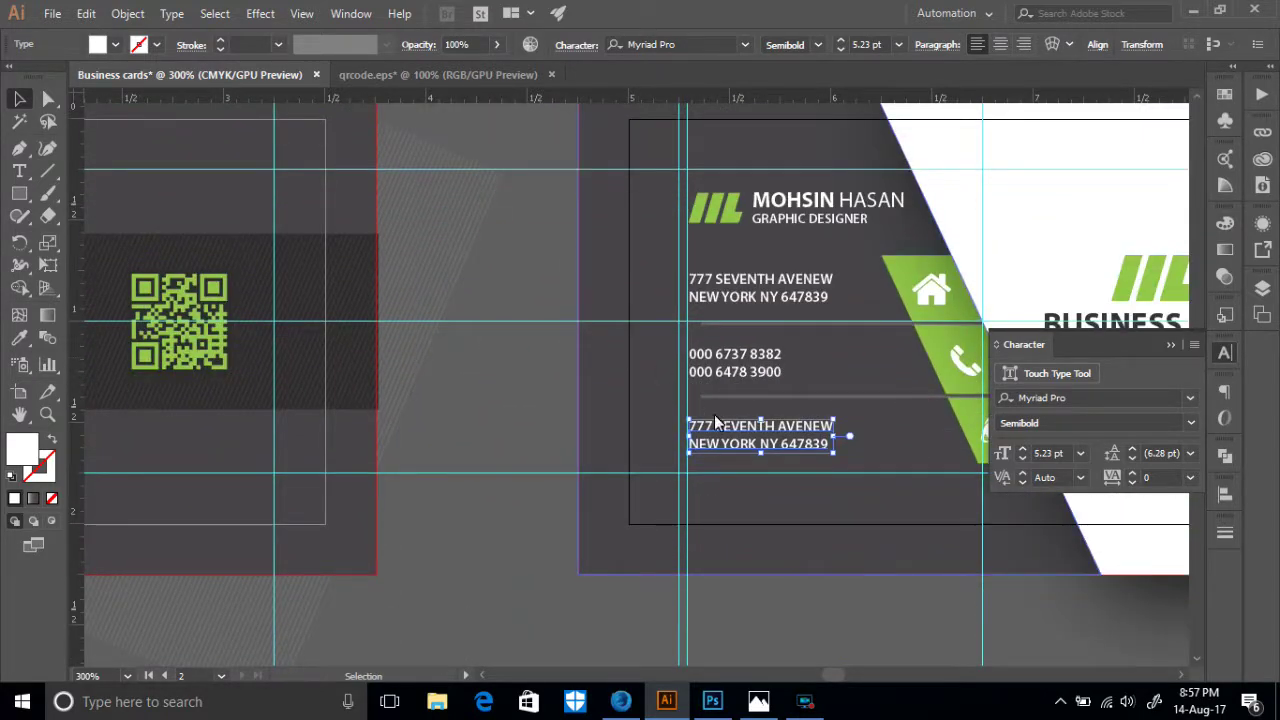
left_click(19, 171)
left_click(834, 428)
left_click_drag(834, 428, 650, 438)
type("YOU")
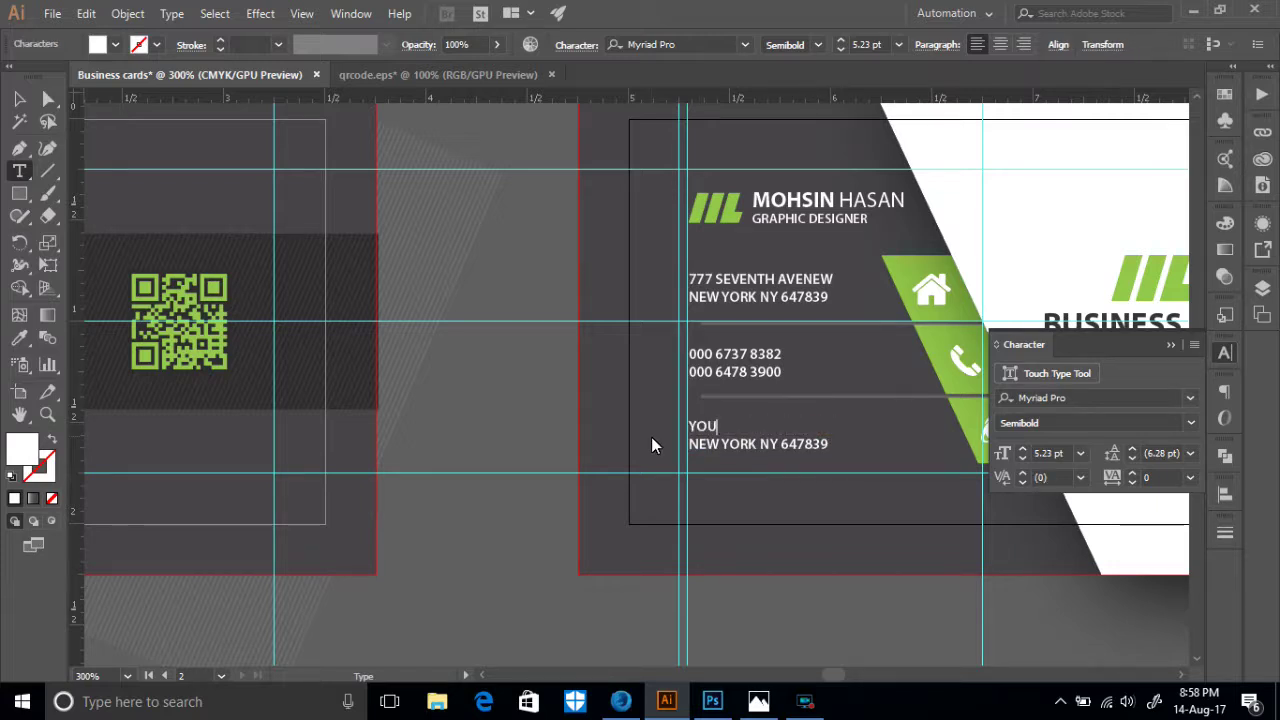
type("REMAIL")
key("BackSpace")
key("BackSpace")
key("BackSpace")
key("BackSpace")
key("BackSpace")
key("BackSpace")
key("BackSpace")
key("BackSpace")
left_click(1192, 348)
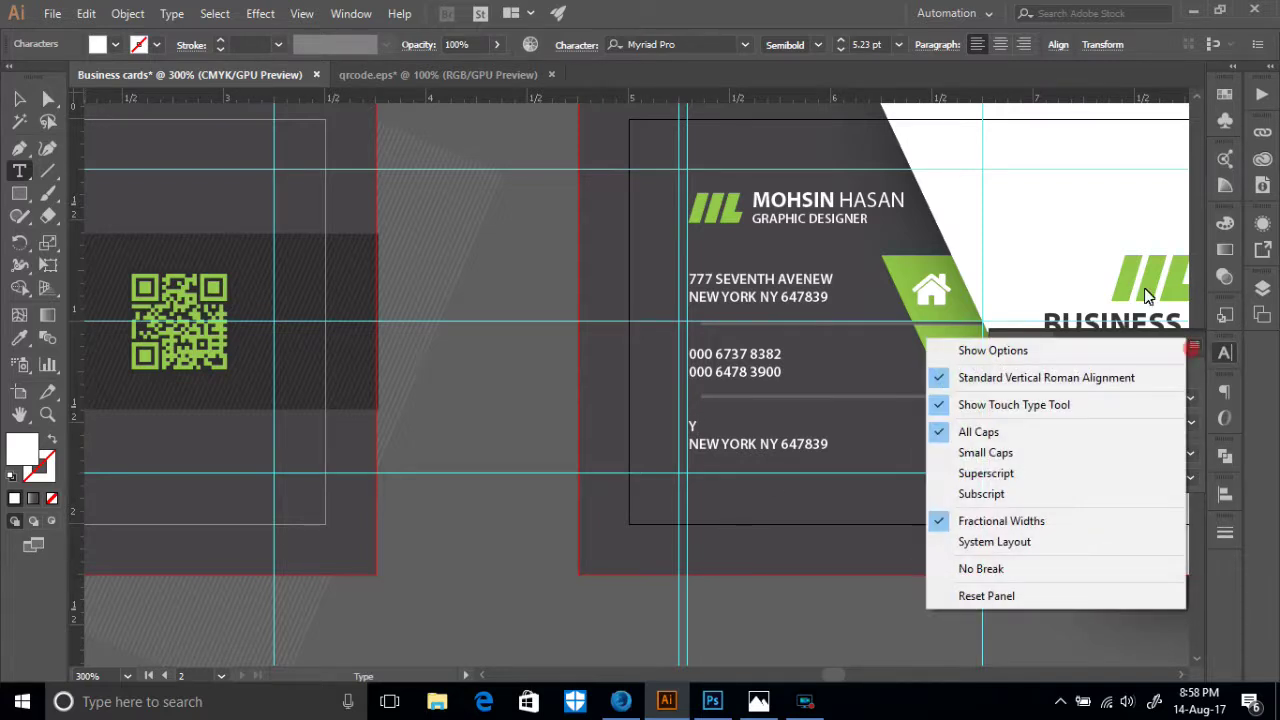
left_click(988, 430)
type("our")
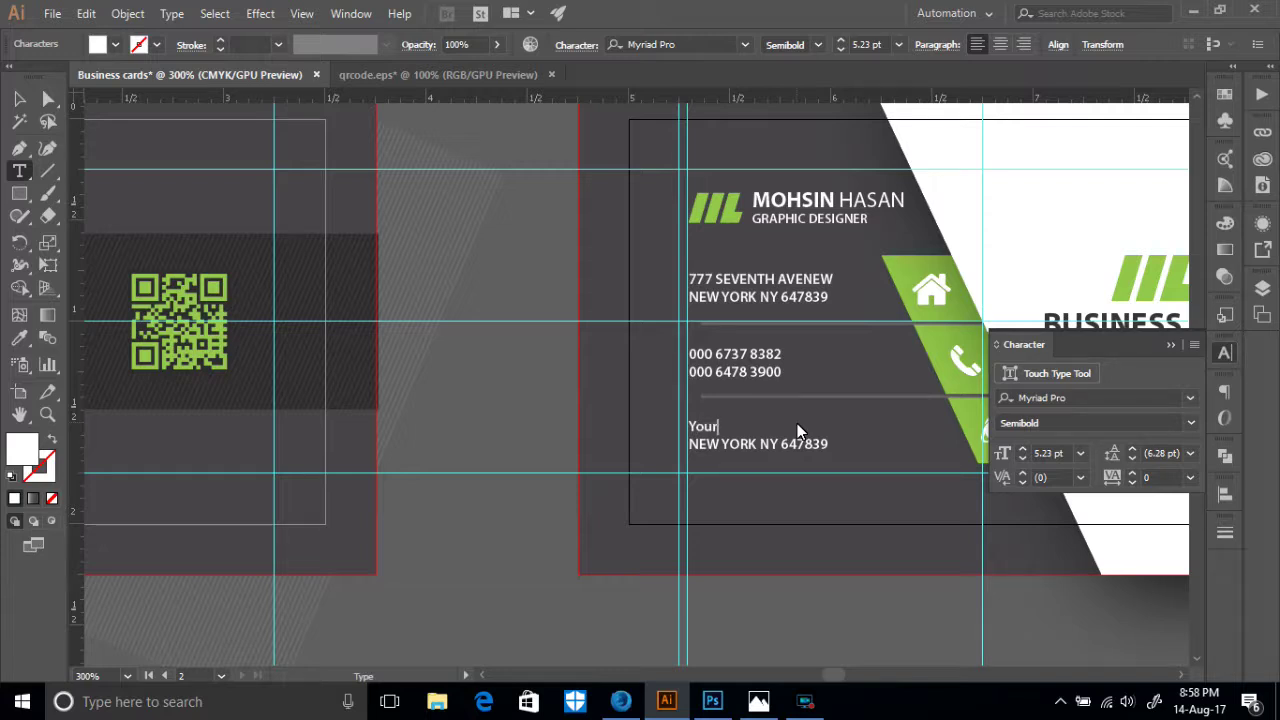
type("Email")
type("@gmail.com")
- Replace the last line with the website 'YourWeb.com' in mixed case
left_click_drag(828, 445, 706, 448)
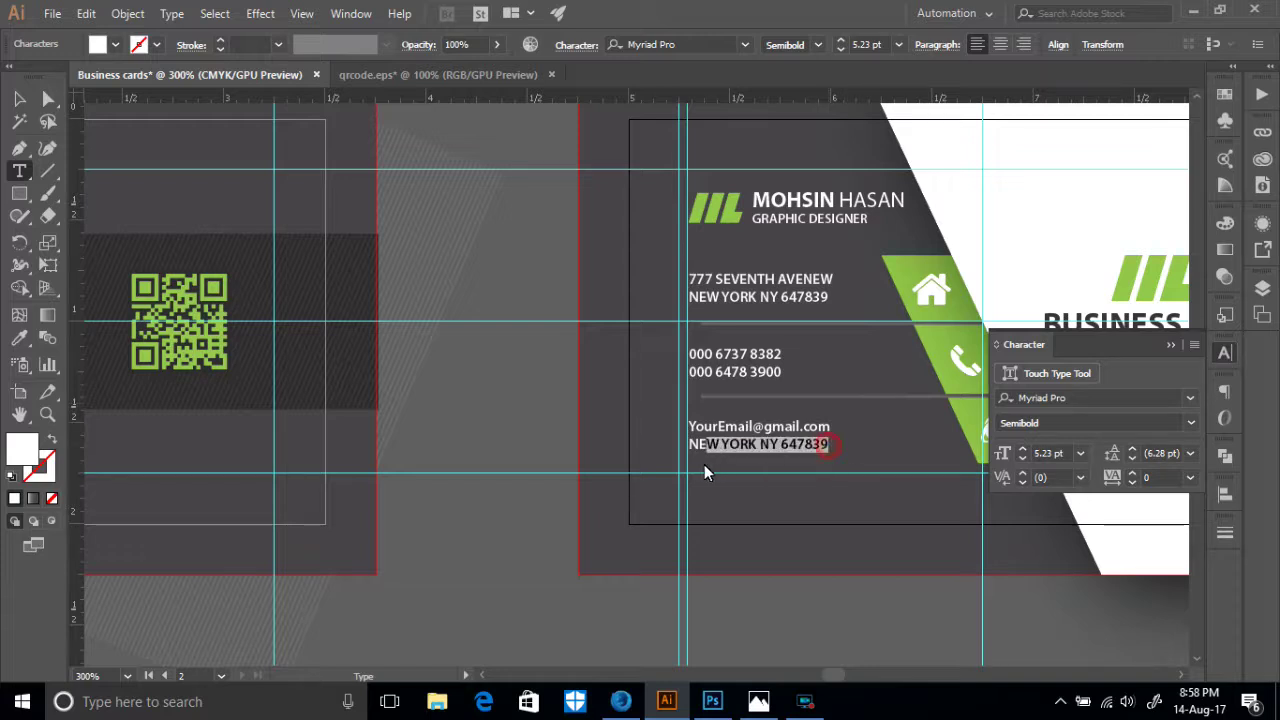
left_click_drag(830, 448, 685, 445)
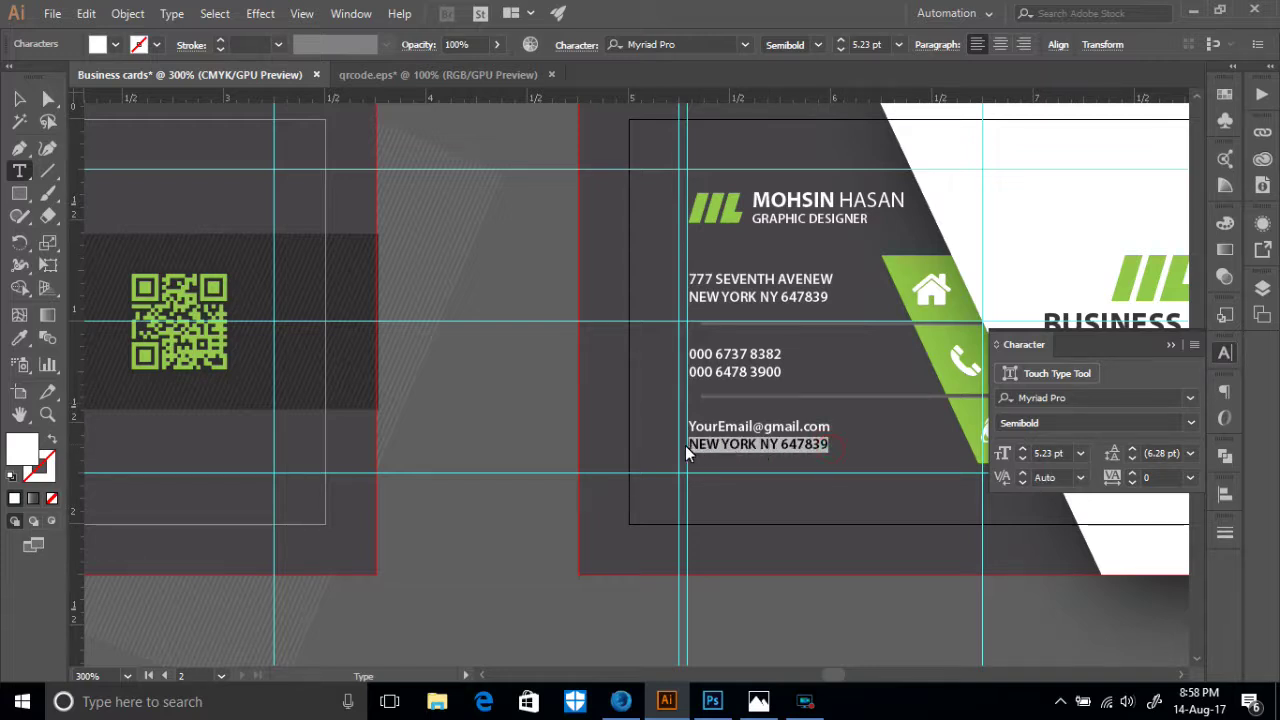
type("Y")
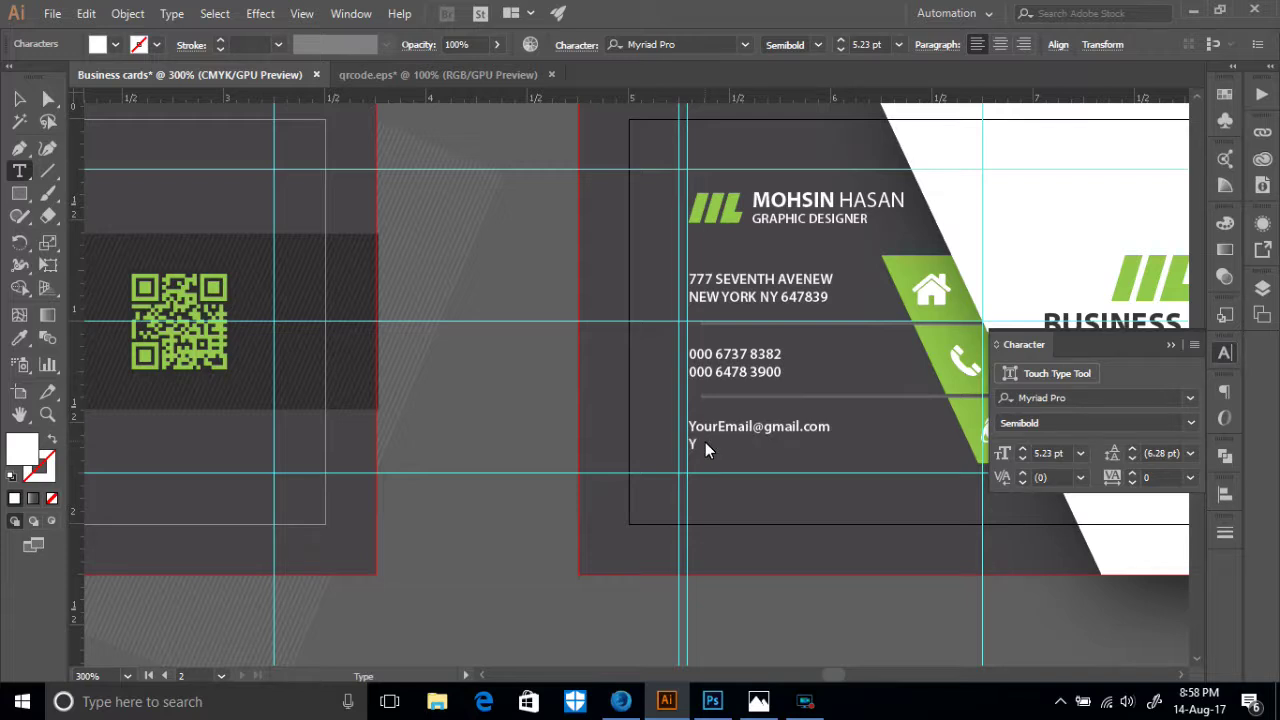
type("O")
key("BackSpace")
left_click(1194, 344)
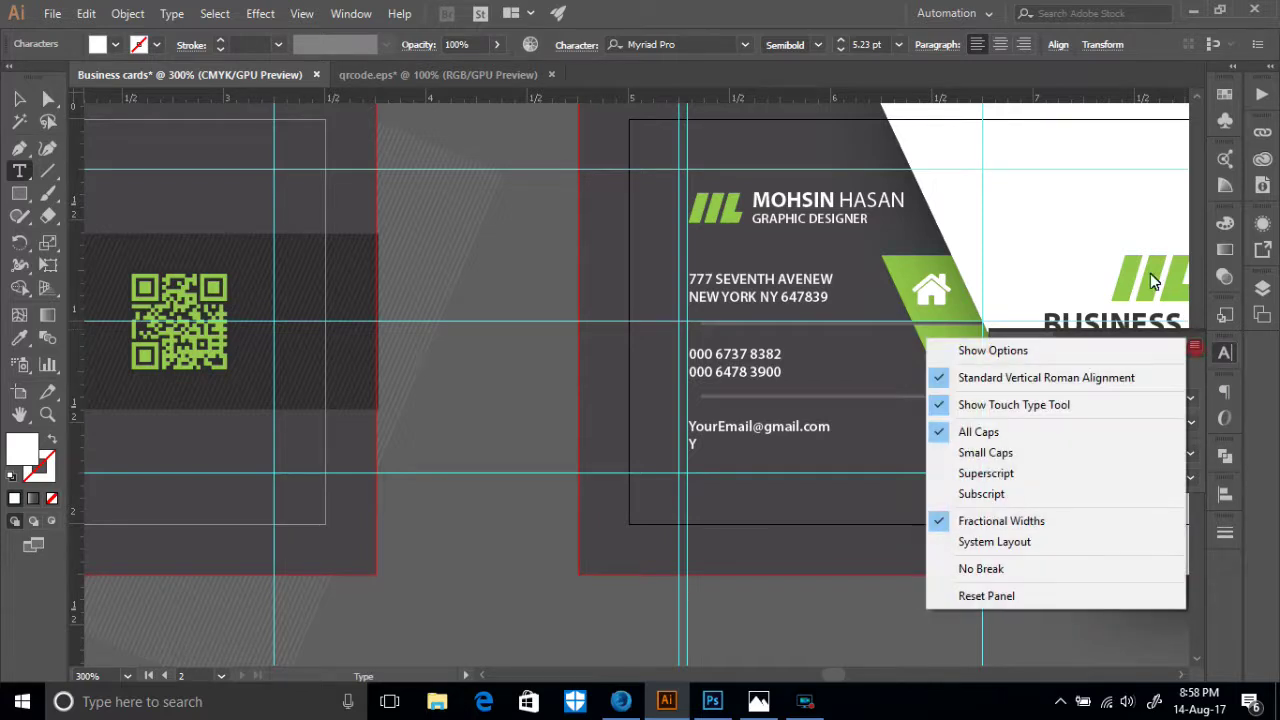
left_click(978, 431)
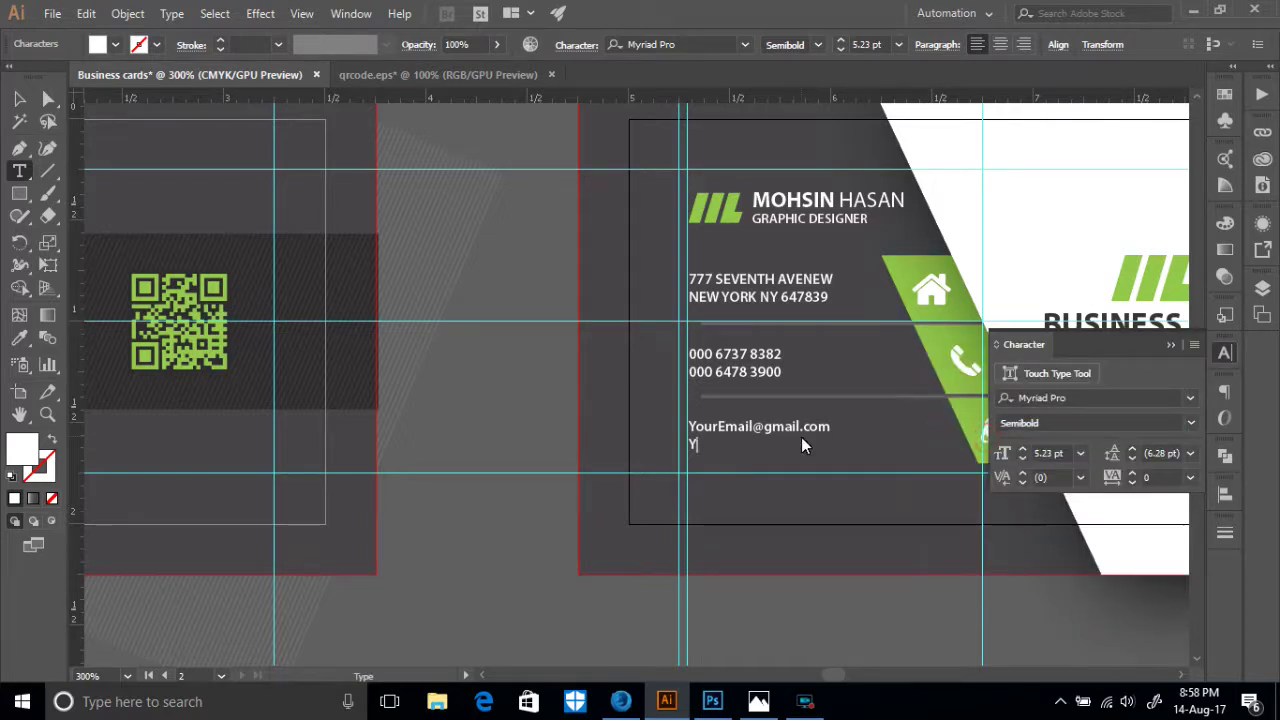
type("ourWeb.com")
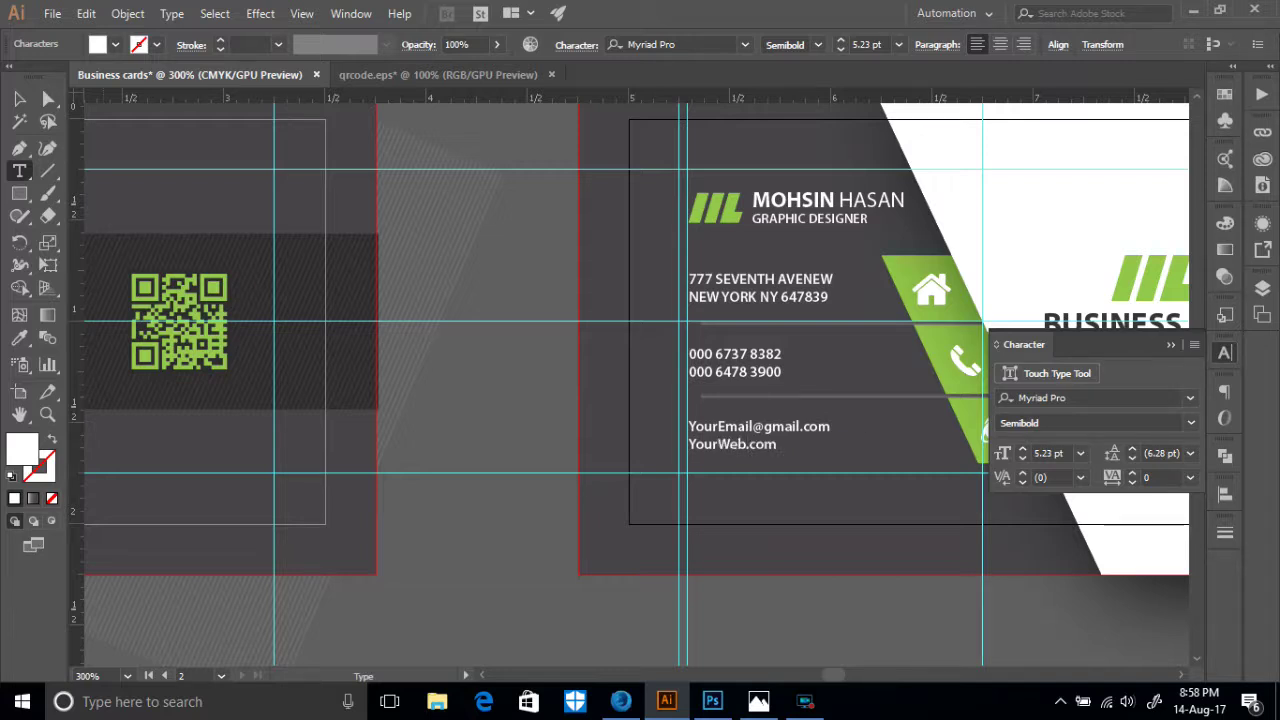
left_click(19, 98)
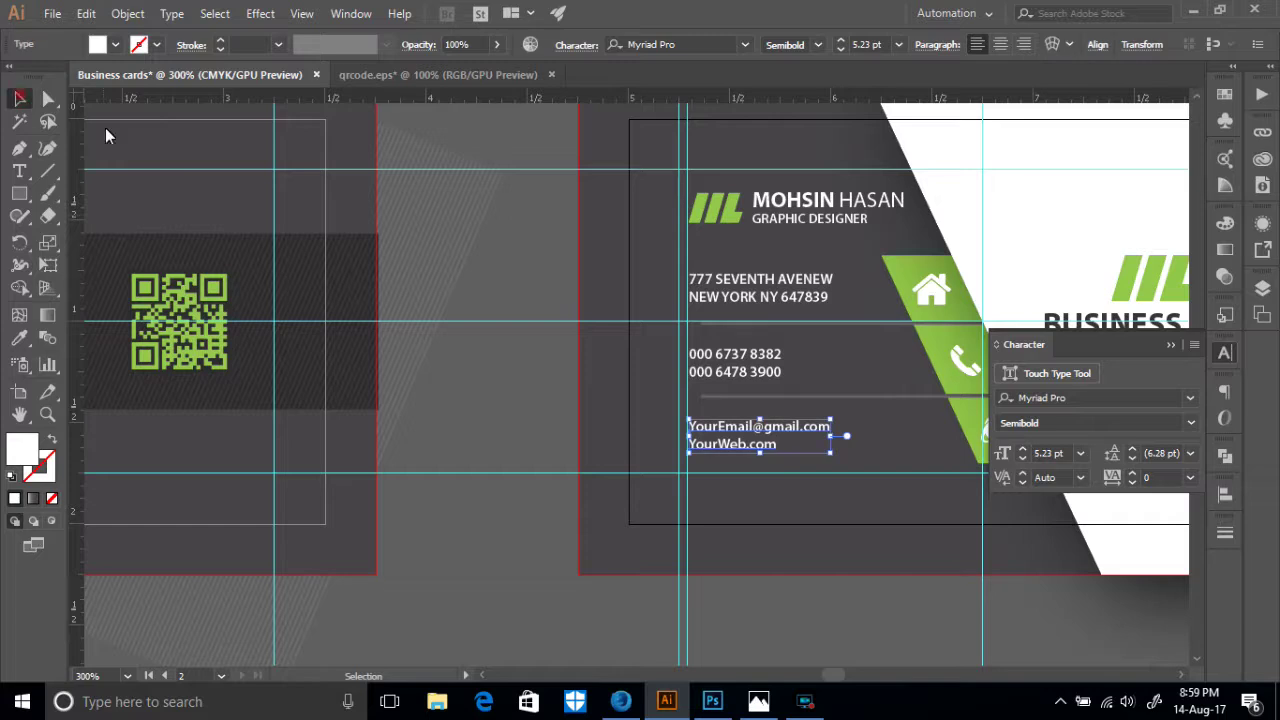
left_click(470, 381)
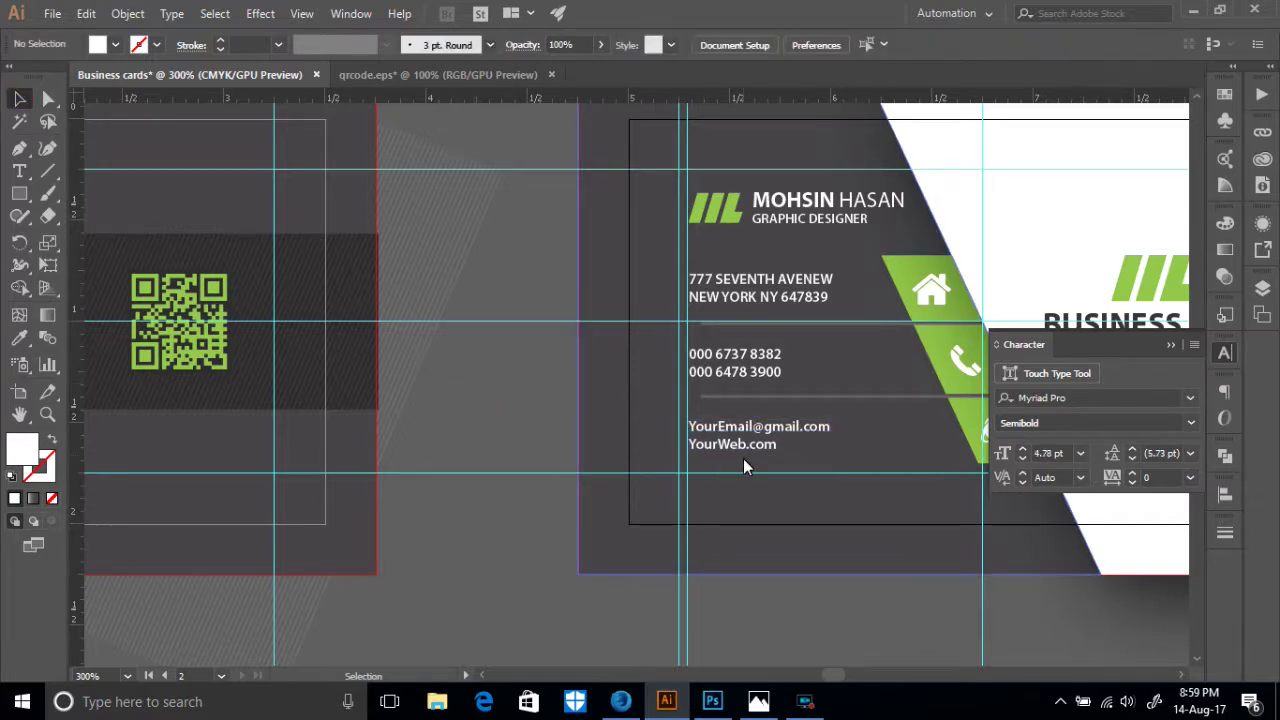
- Unlock the guides and delete the duplicate vertical guide
scroll(863, 414, "down", 2)
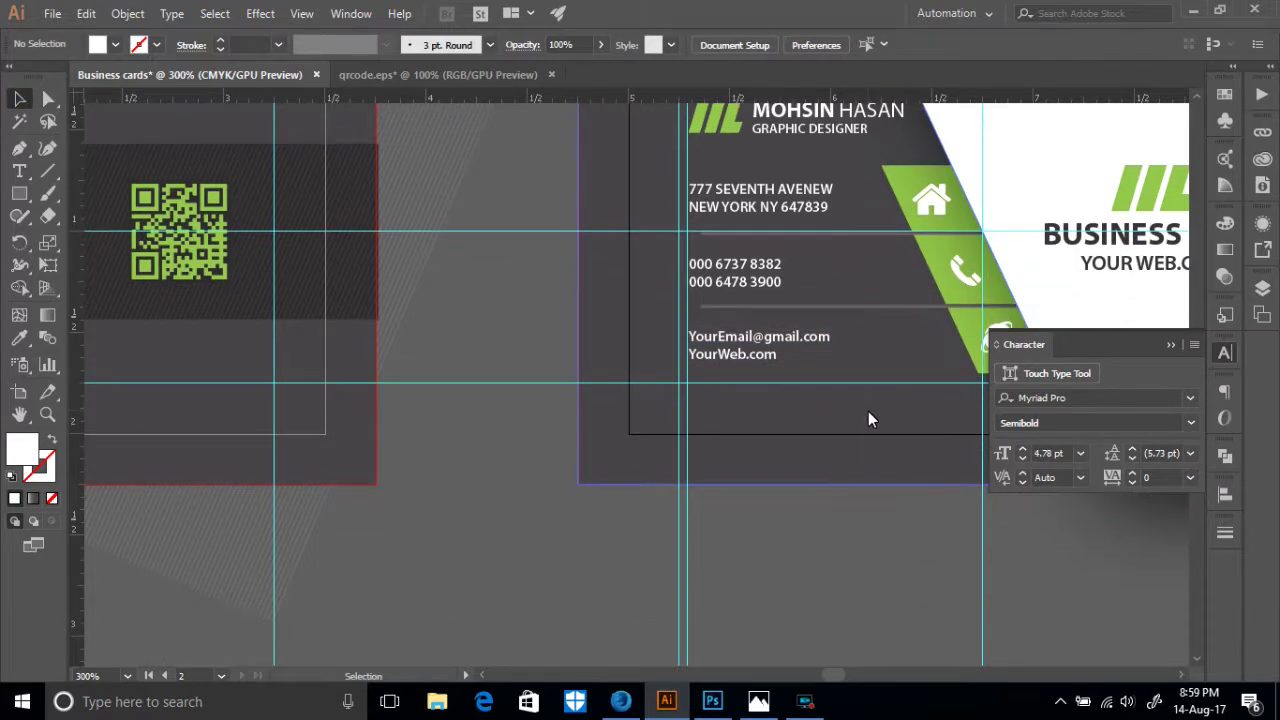
scroll(868, 411, "down", 1)
scroll(833, 452, "up", 3)
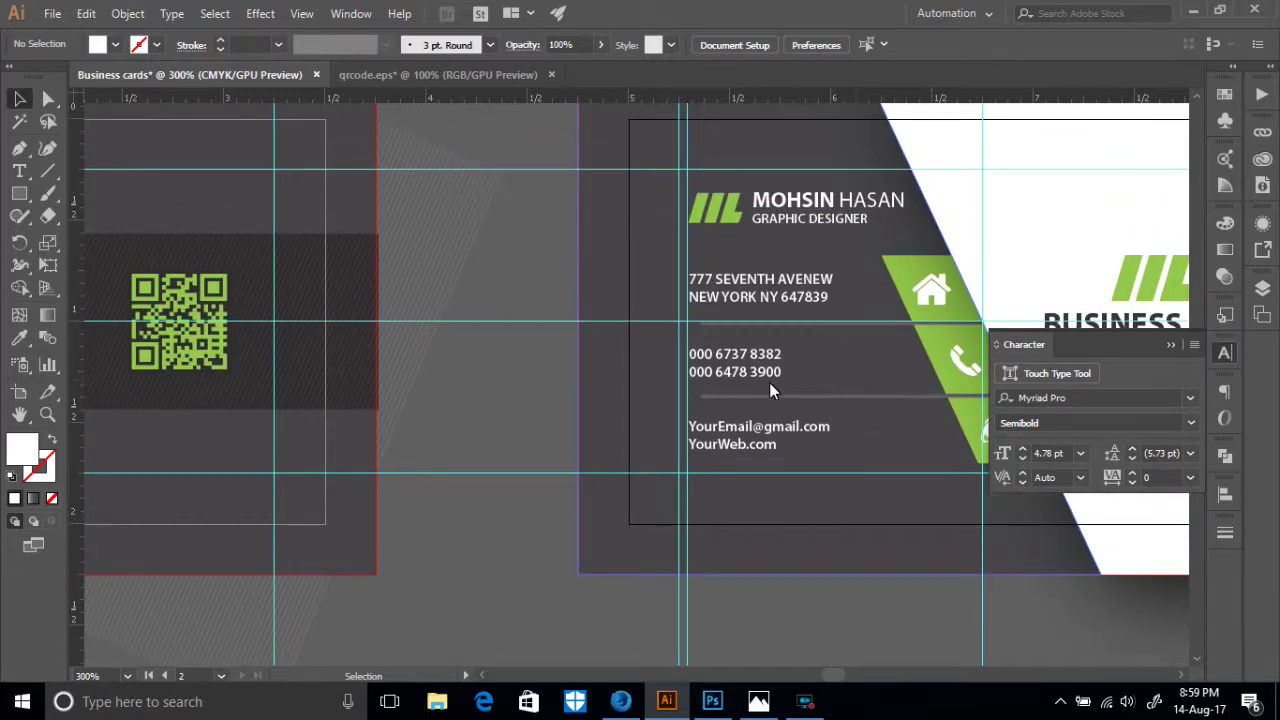
right_click(718, 608)
left_click(786, 477)
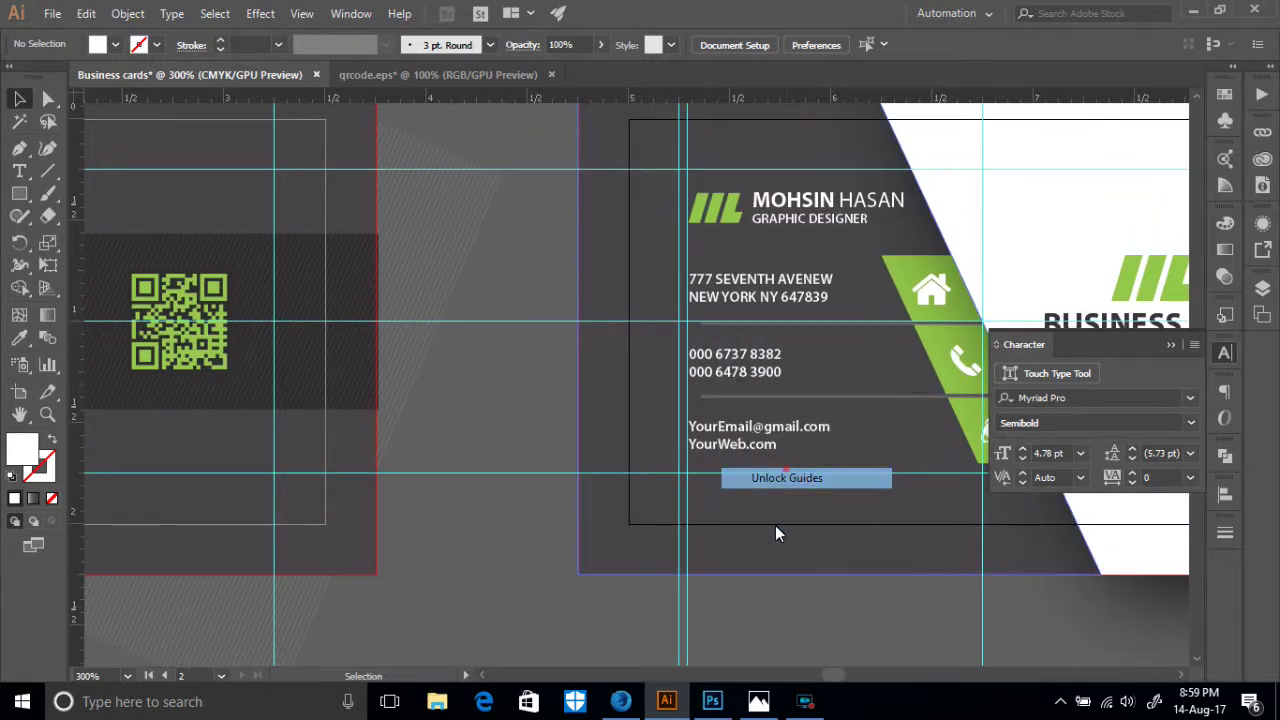
left_click(750, 626)
left_click(686, 610)
key("Delete")
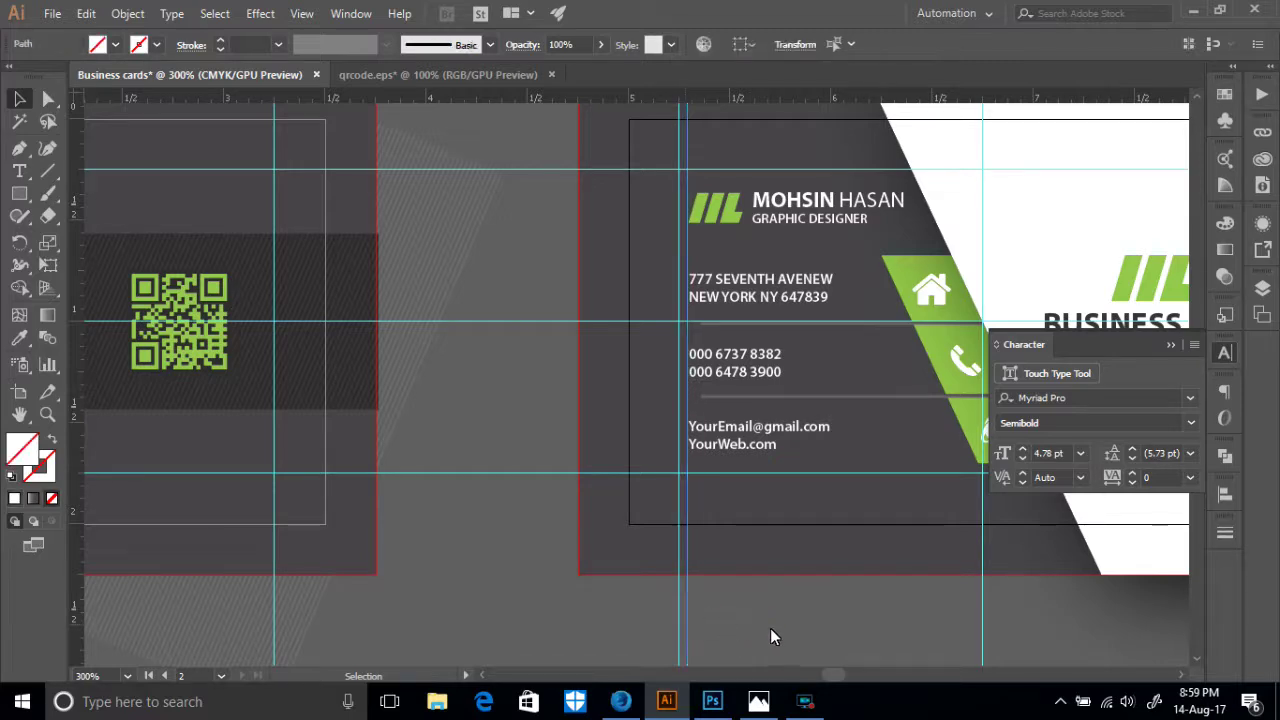
scroll(775, 620, "up", 2)
key("ctrl+1")
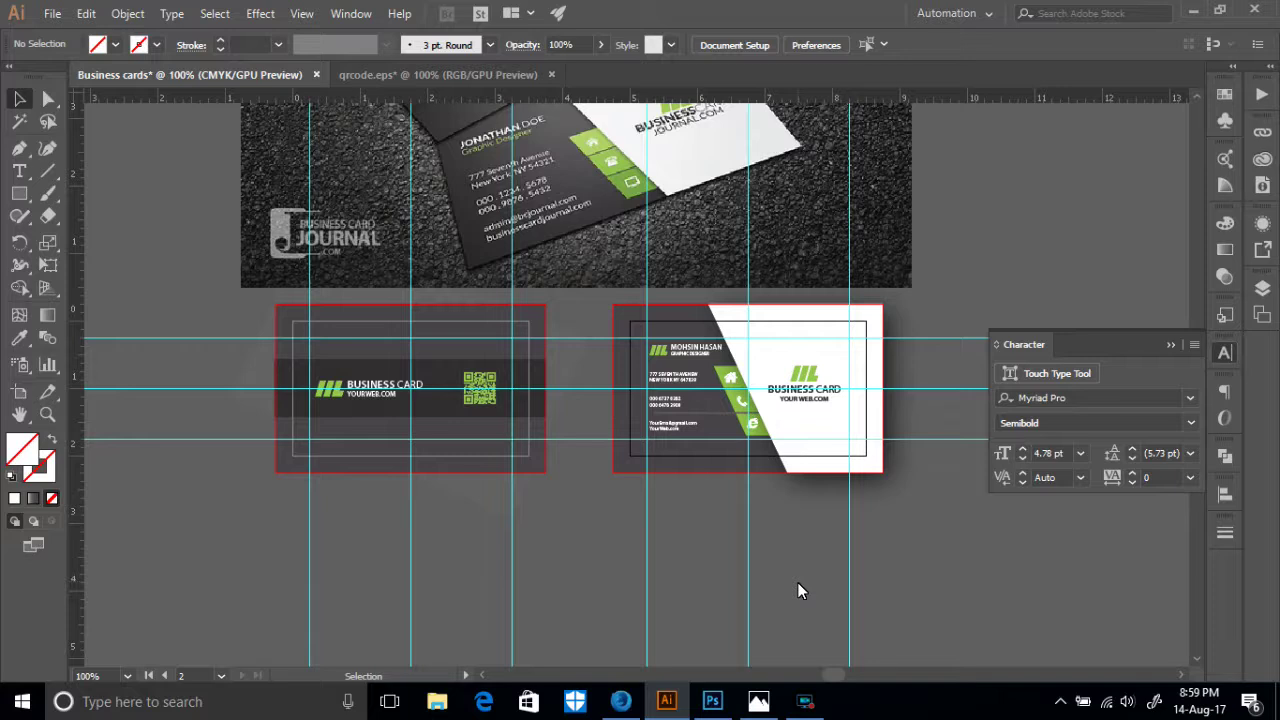
scroll(797, 583, "up", 2)
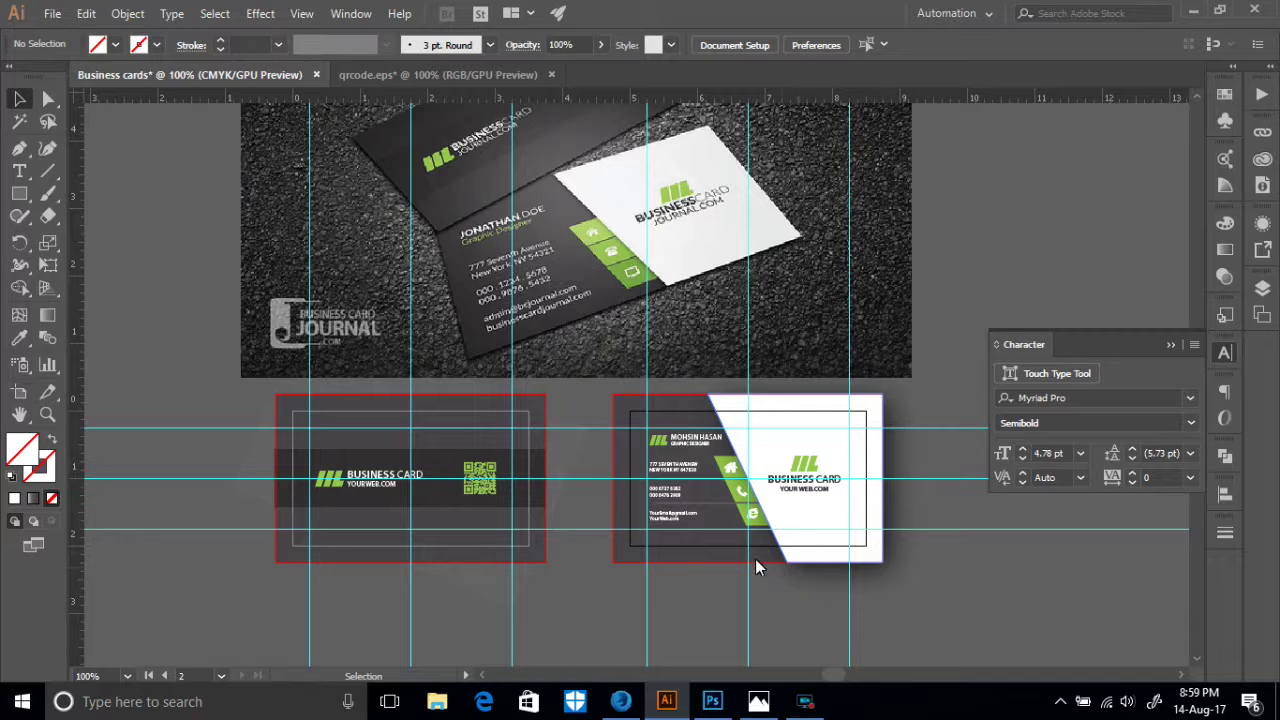
left_click(671, 446)
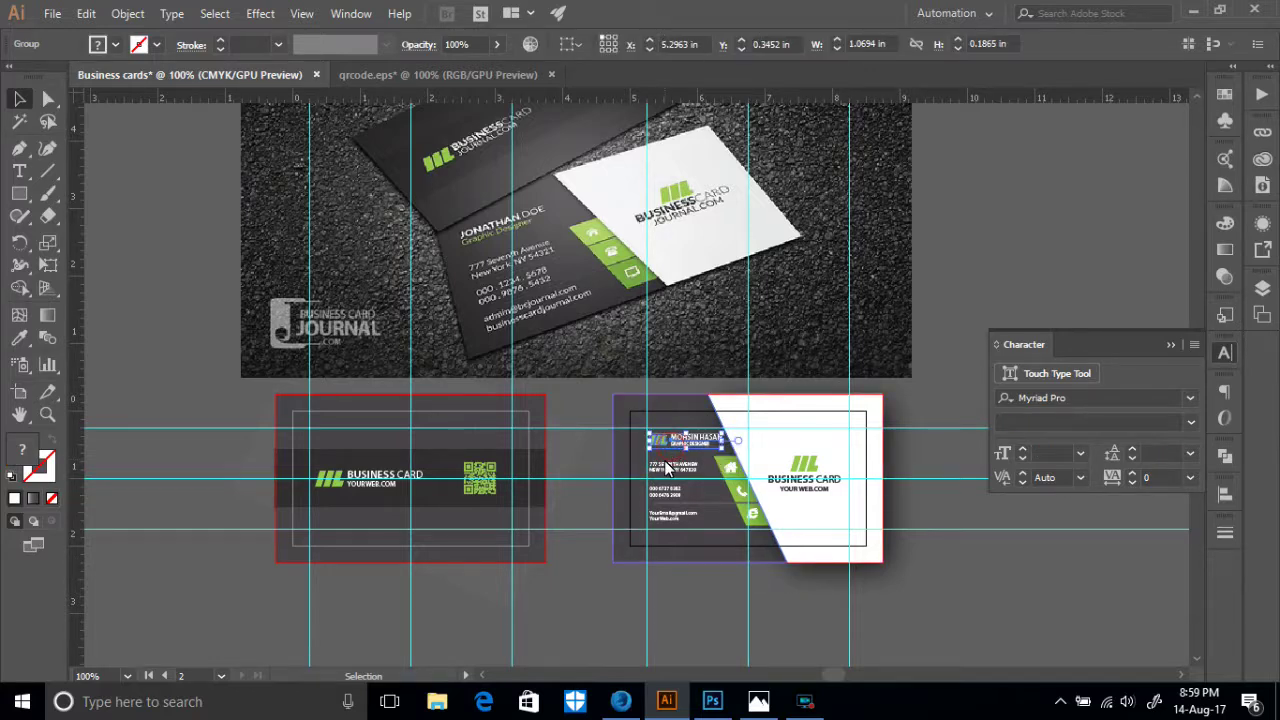
scroll(666, 467, "up", 5)
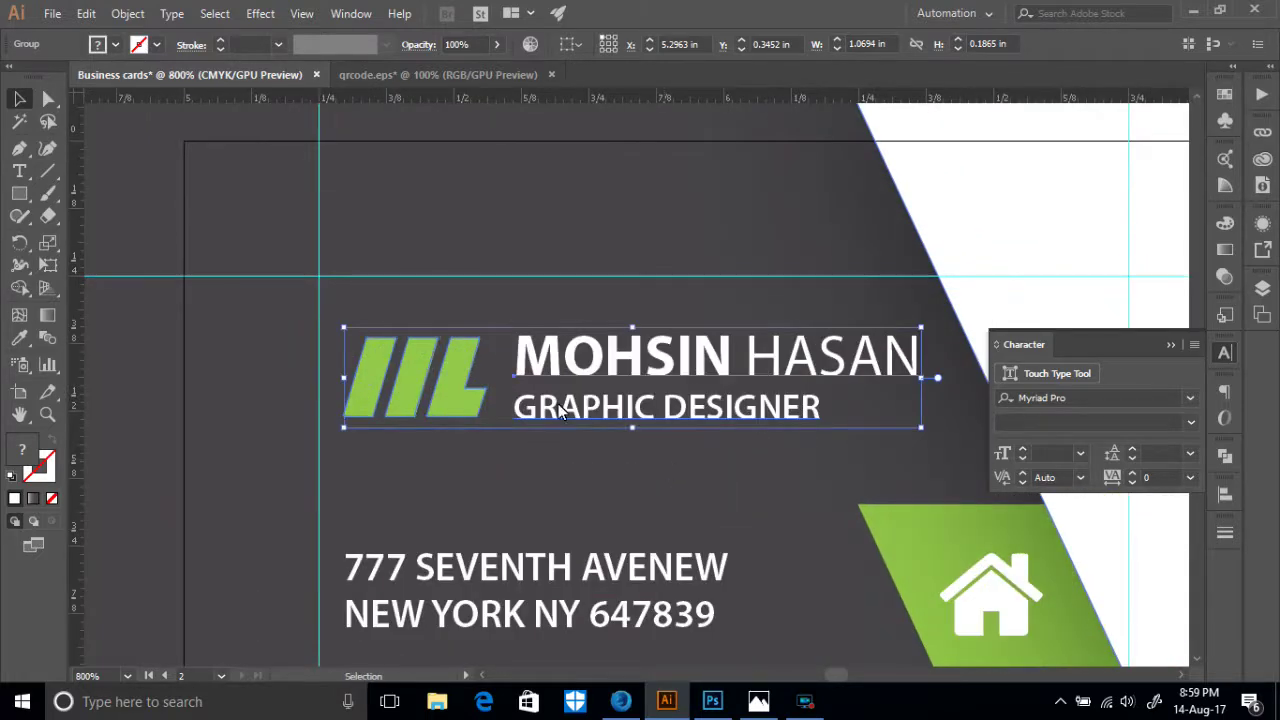
right_click(537, 389)
left_click(596, 523)
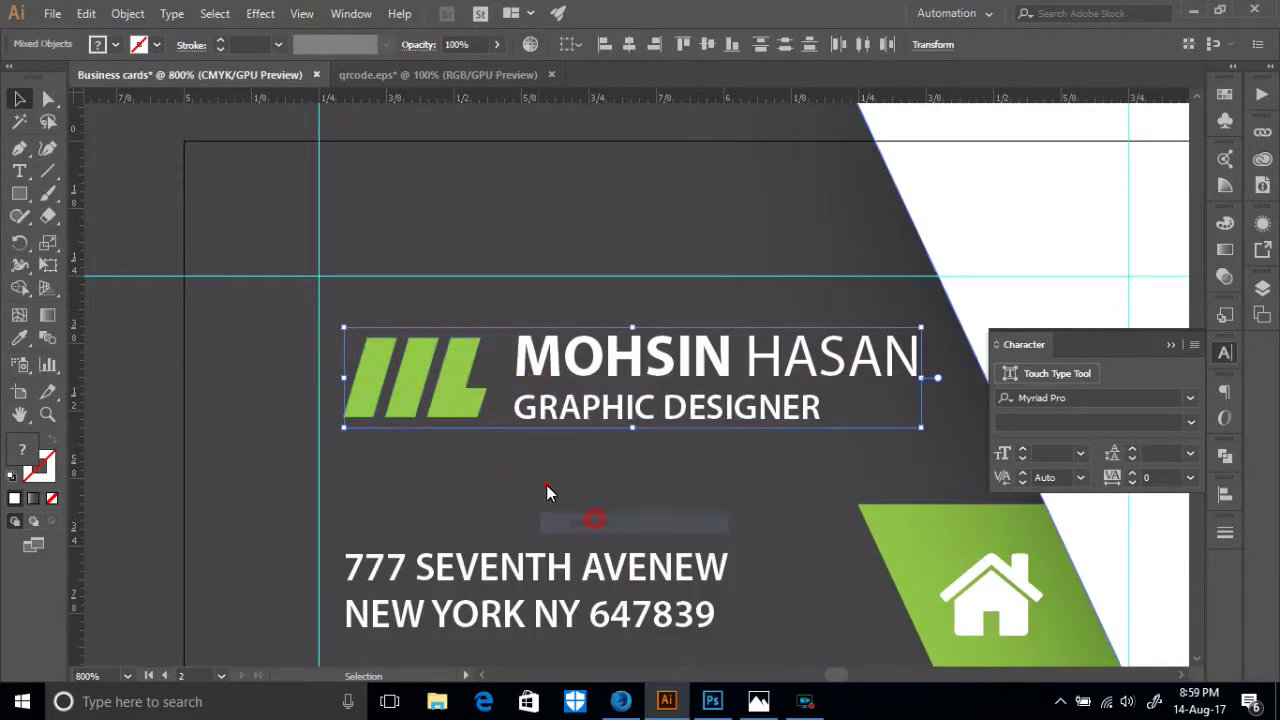
left_click(546, 485)
left_click(449, 416)
key("Delete")
- Move the name and title left to the guide and enlarge them
left_click_drag(583, 368, 437, 360)
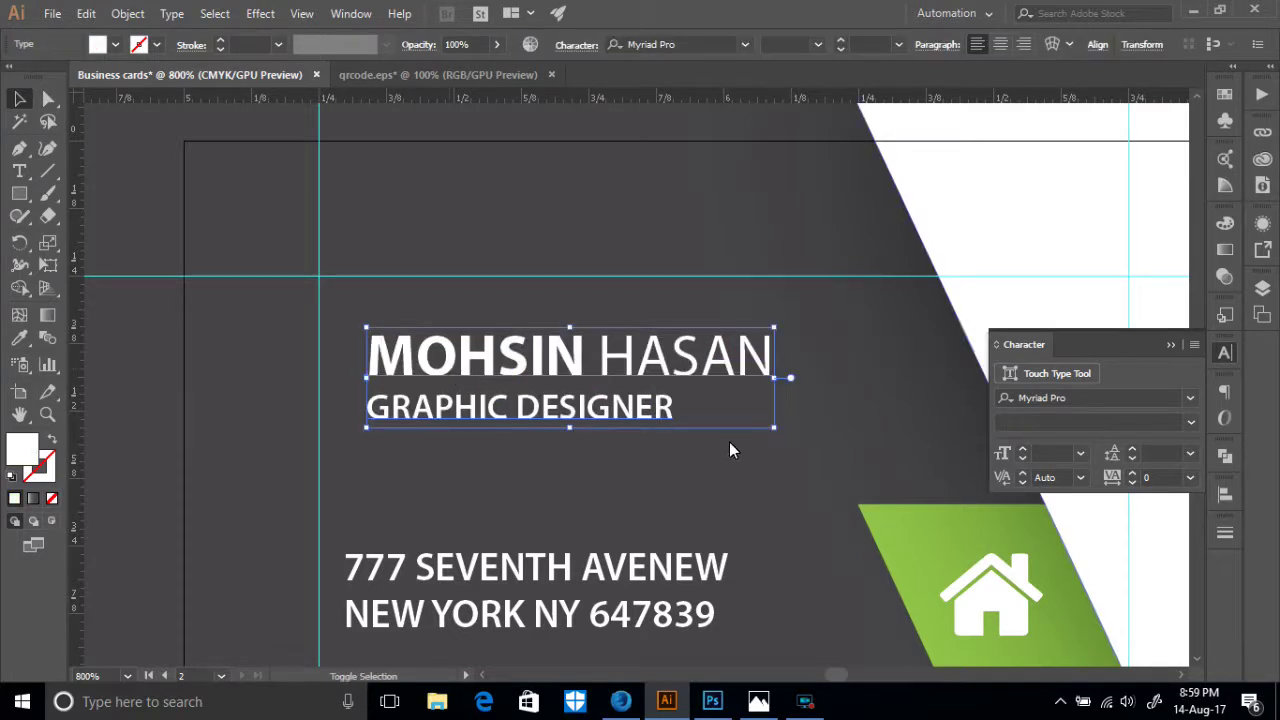
left_click_drag(775, 430, 872, 452)
left_click_drag(620, 346, 612, 346)
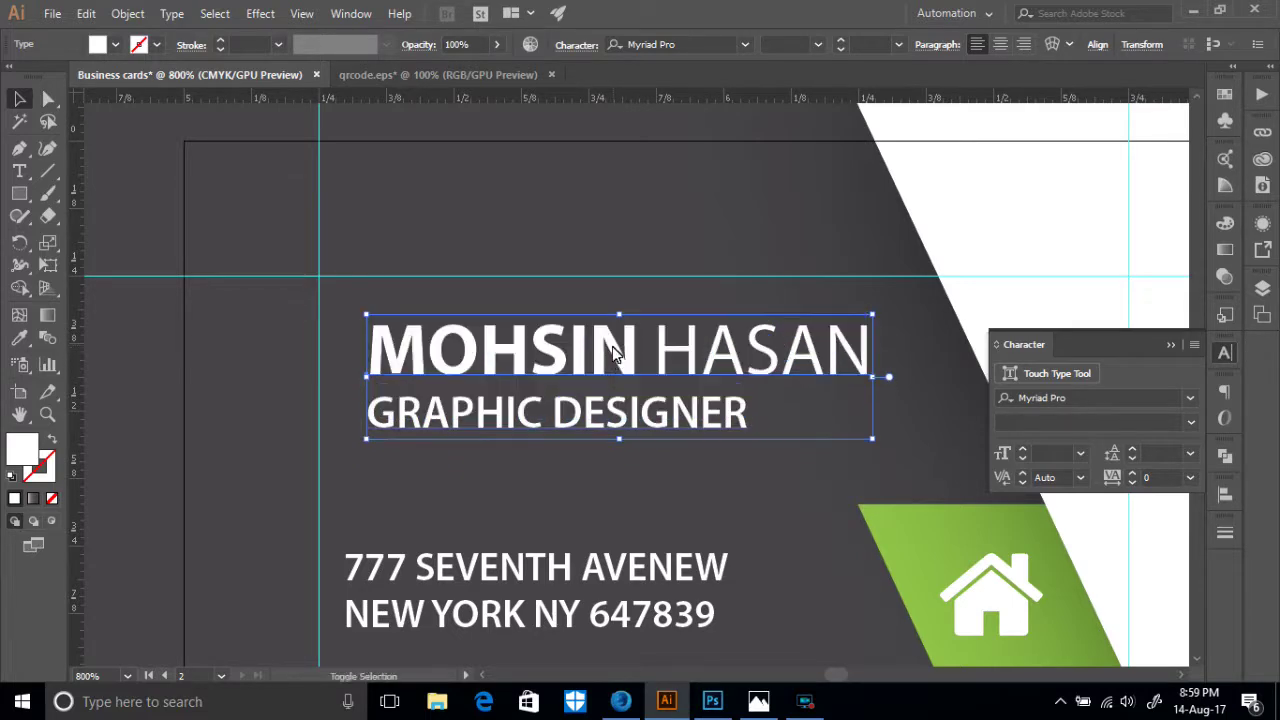
left_click(609, 464)
left_click_drag(612, 361, 584, 368)
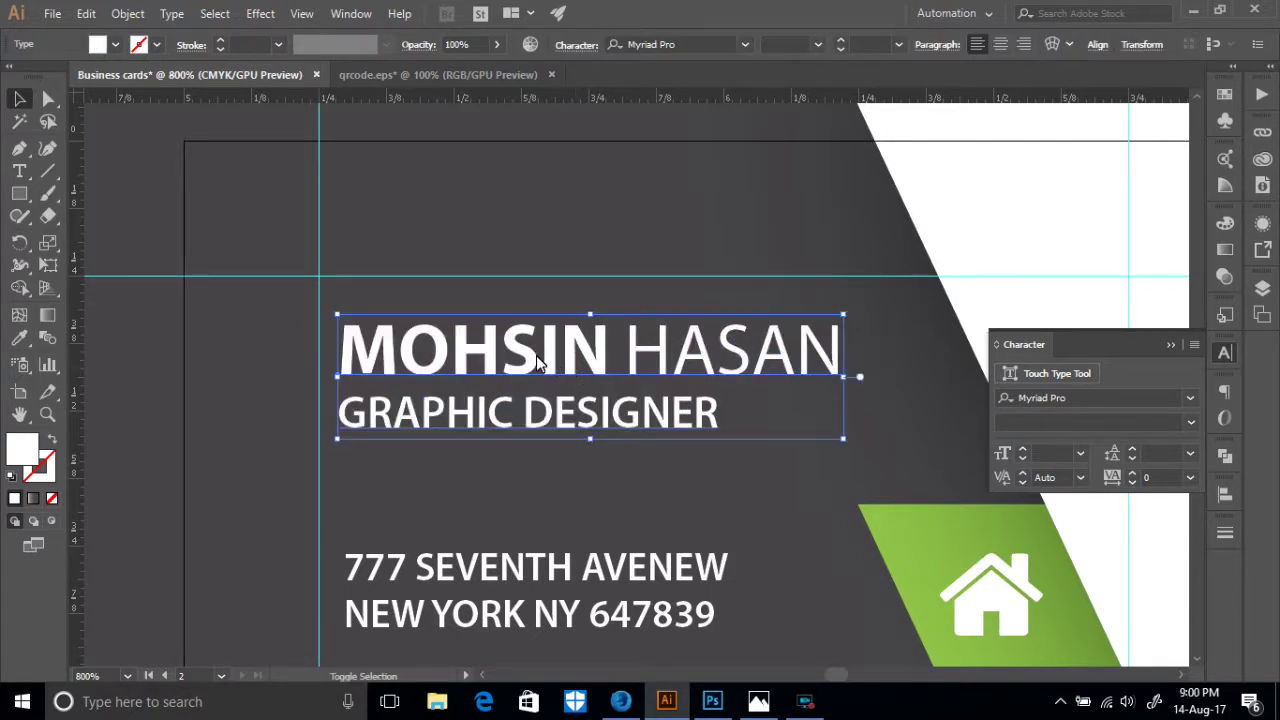
key("ctrl+shift+a")
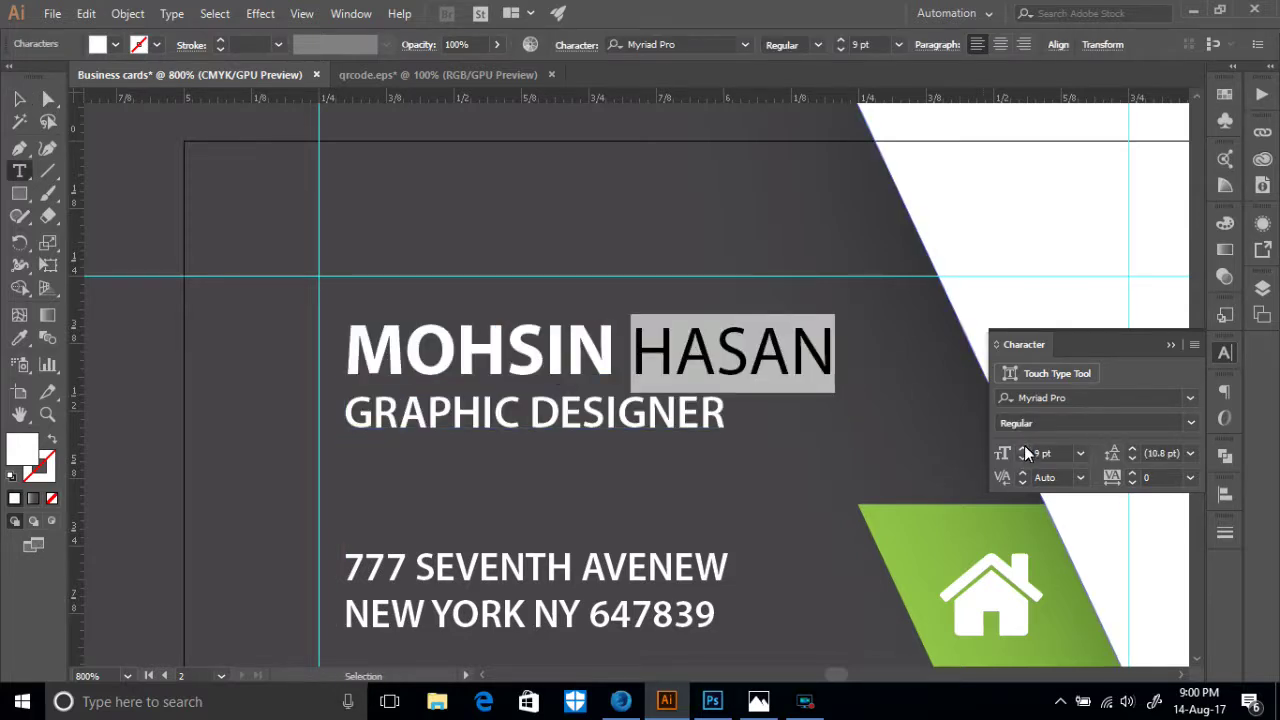
- Increase HASAN from 9 pt to 10 pt
left_click(1021, 449)
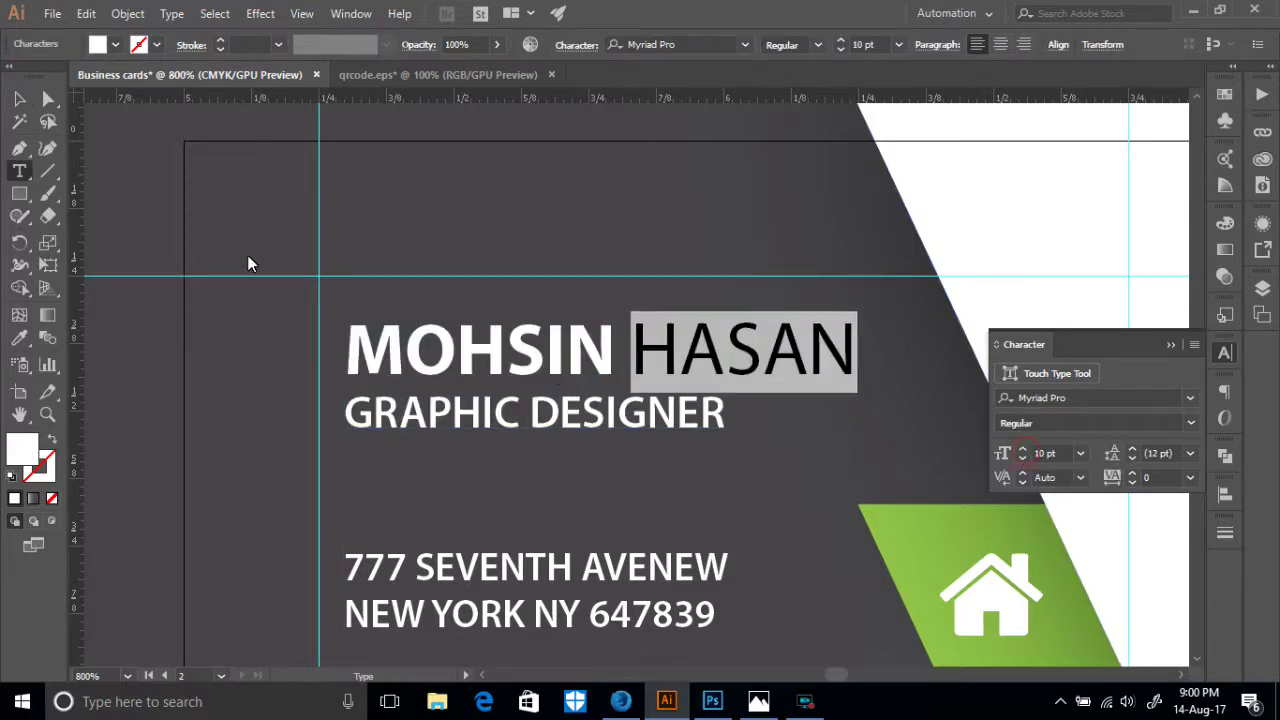
left_click(18, 98)
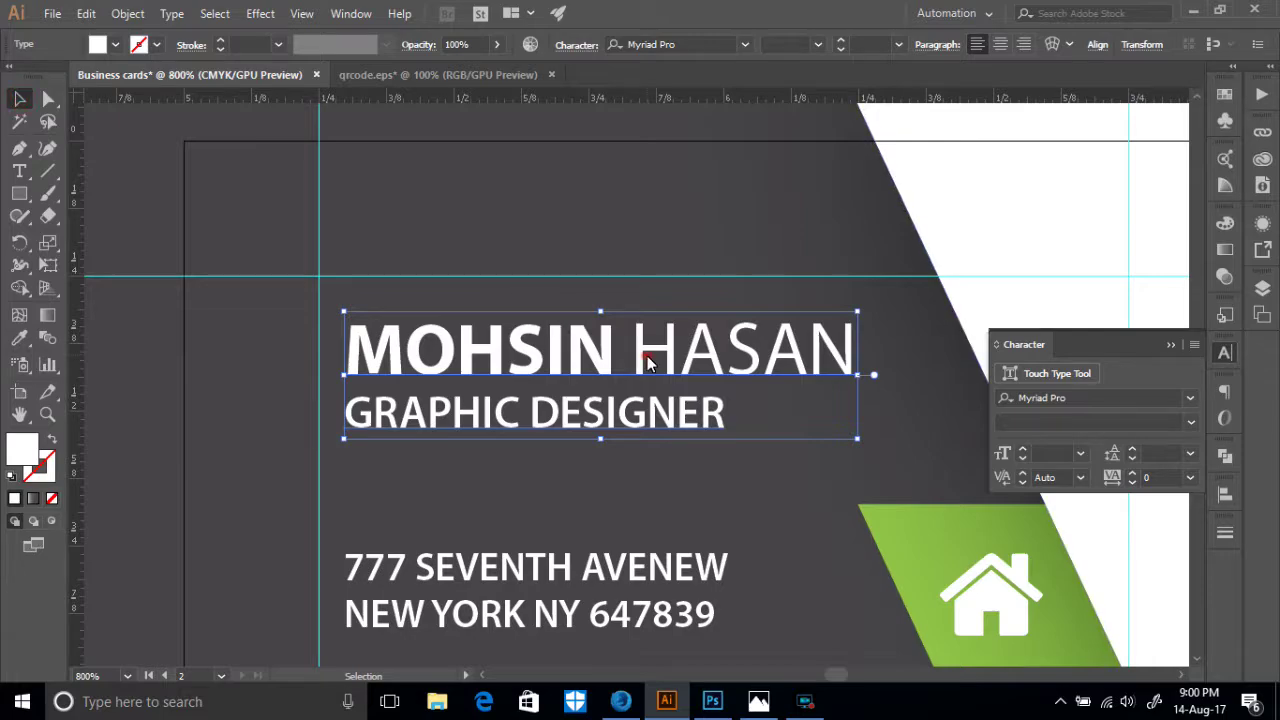
key("ctrl+minus")
key("ctrl+minus")
key("ctrl+minus")
key("ctrl+minus")
key("ctrl+minus")
key("ctrl+minus")
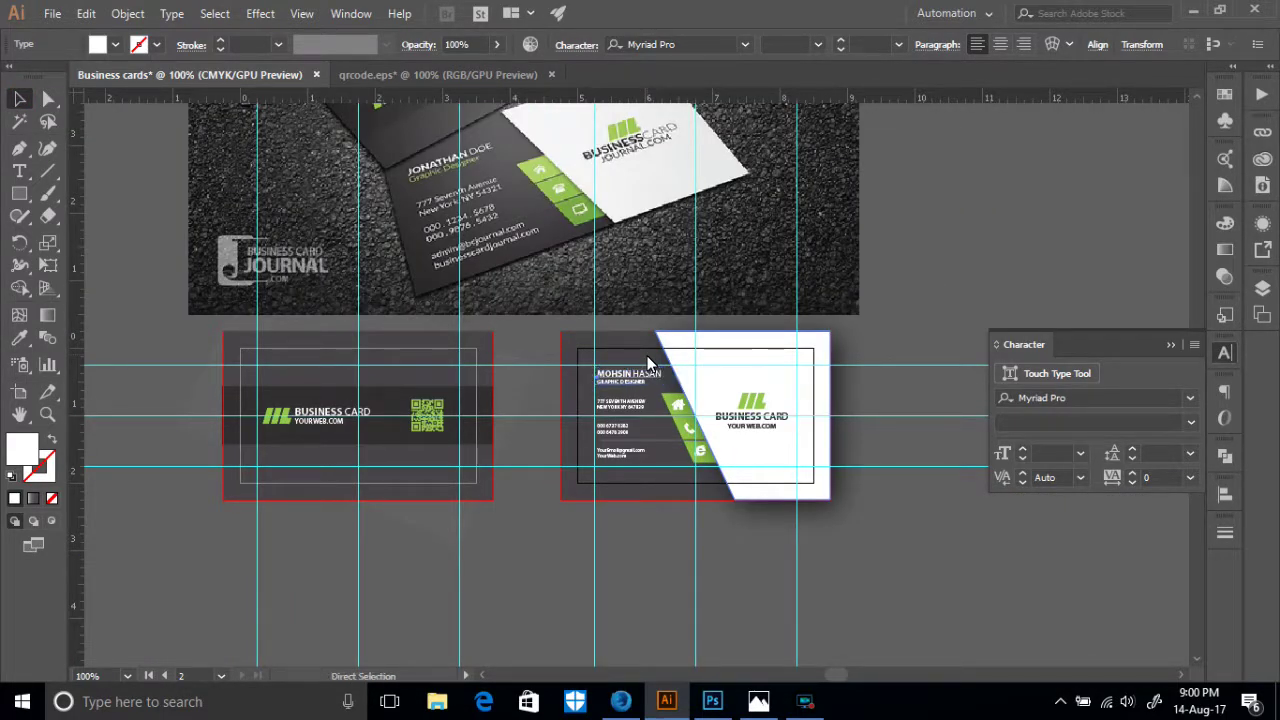
key("ctrl+plus")
key("ctrl+plus")
key("ctrl+plus")
key("ctrl+plus")
key("ctrl+plus")
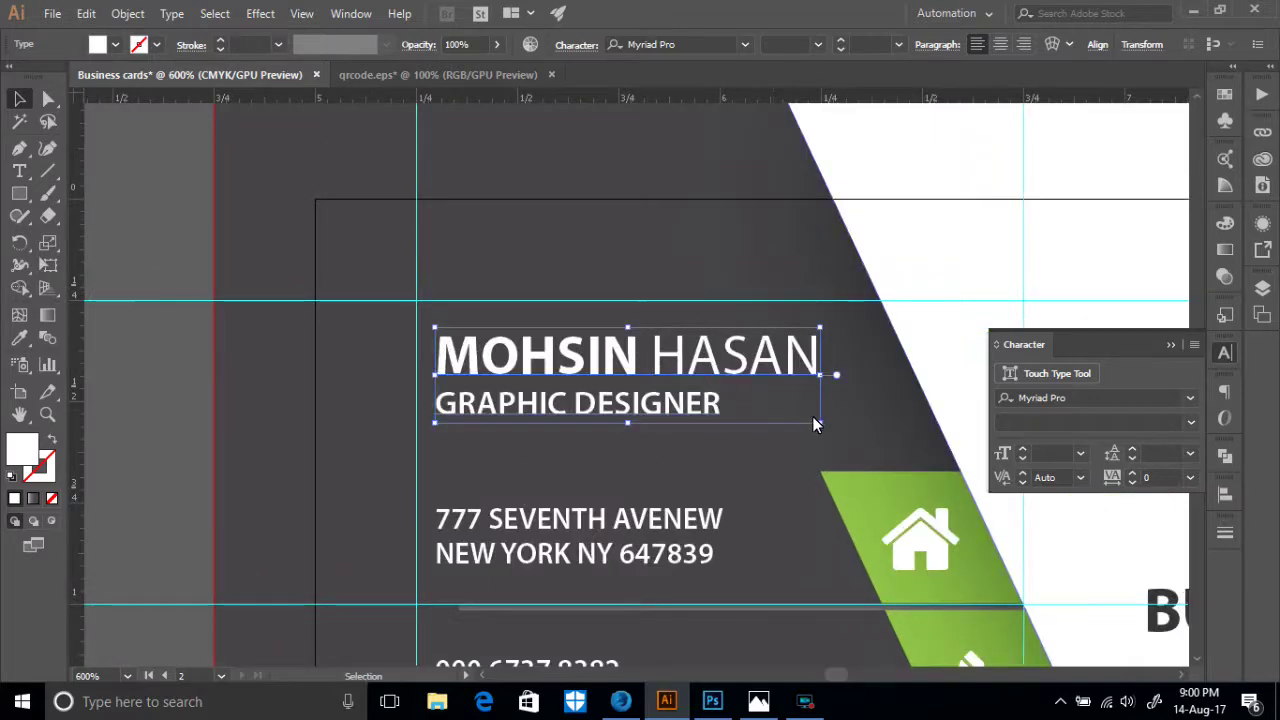
- Shrink the name and title block slightly and zoom out to bring the QR-code card into view
left_click_drag(818, 420, 776, 426)
scroll(793, 426, "up", 3)
scroll(745, 408, "down", 4)
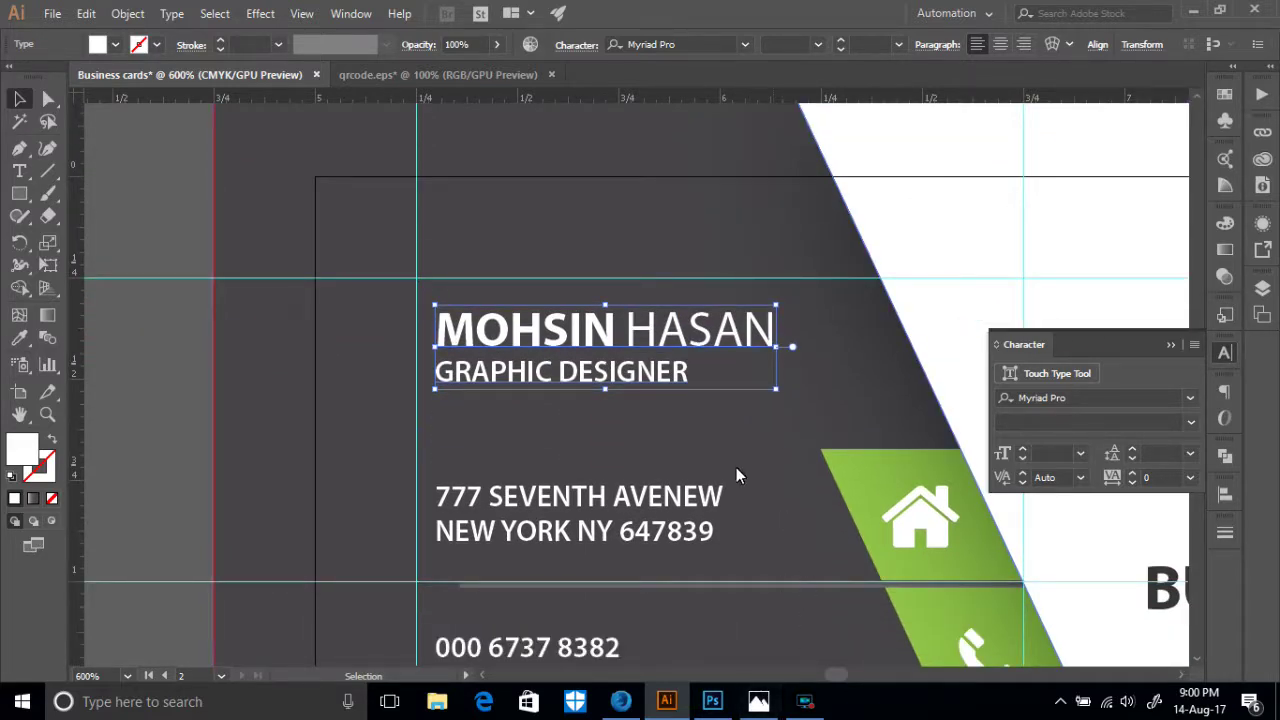
scroll(746, 463, "down", 3)
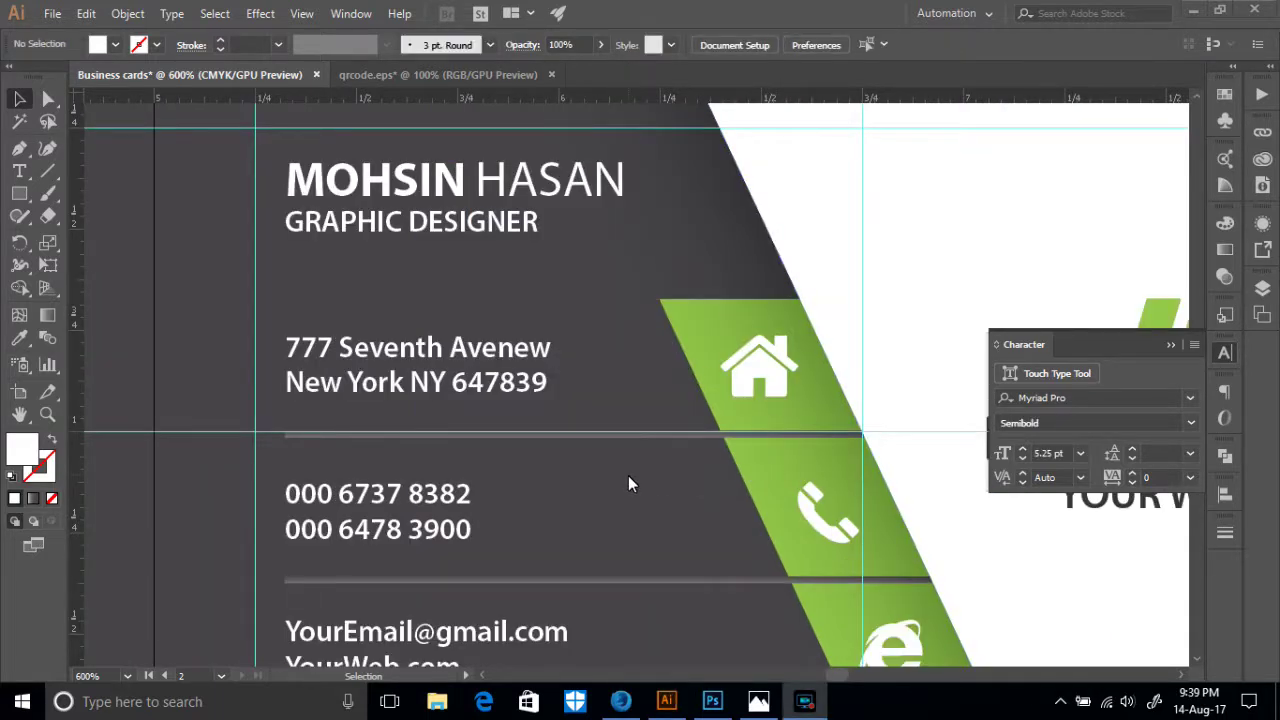
scroll(628, 480, "up", 1)
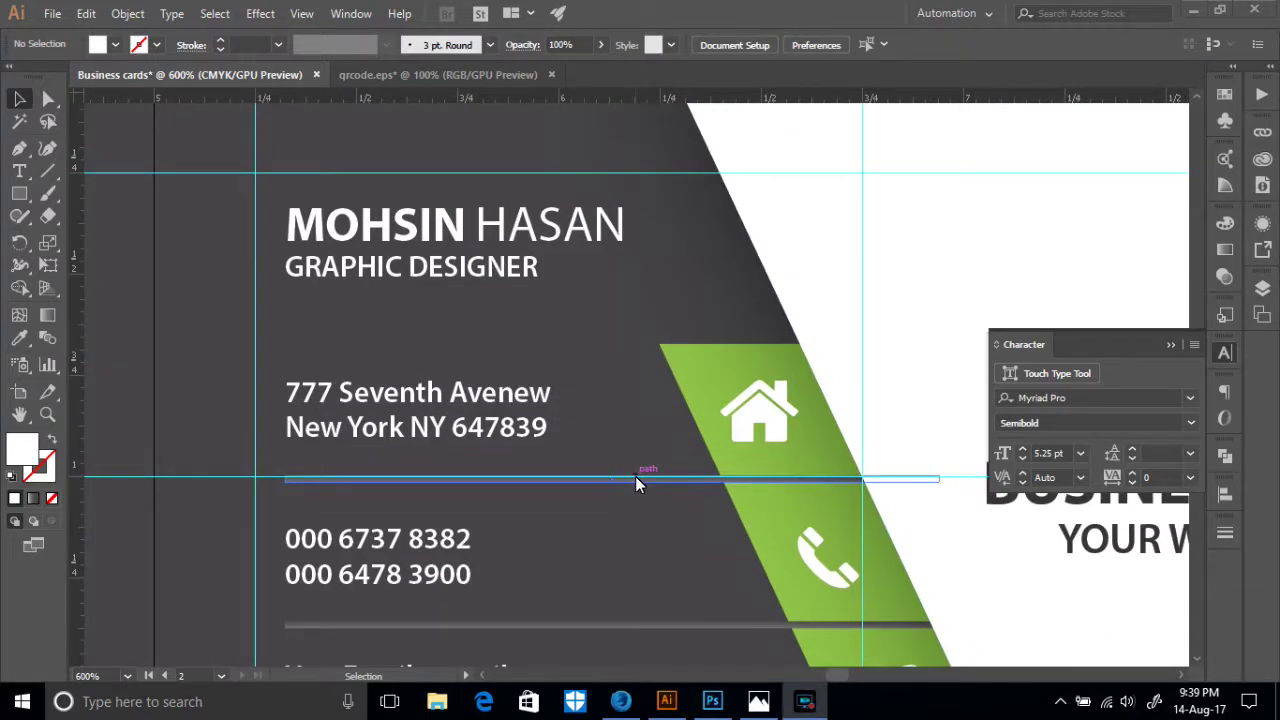
left_click(627, 341)
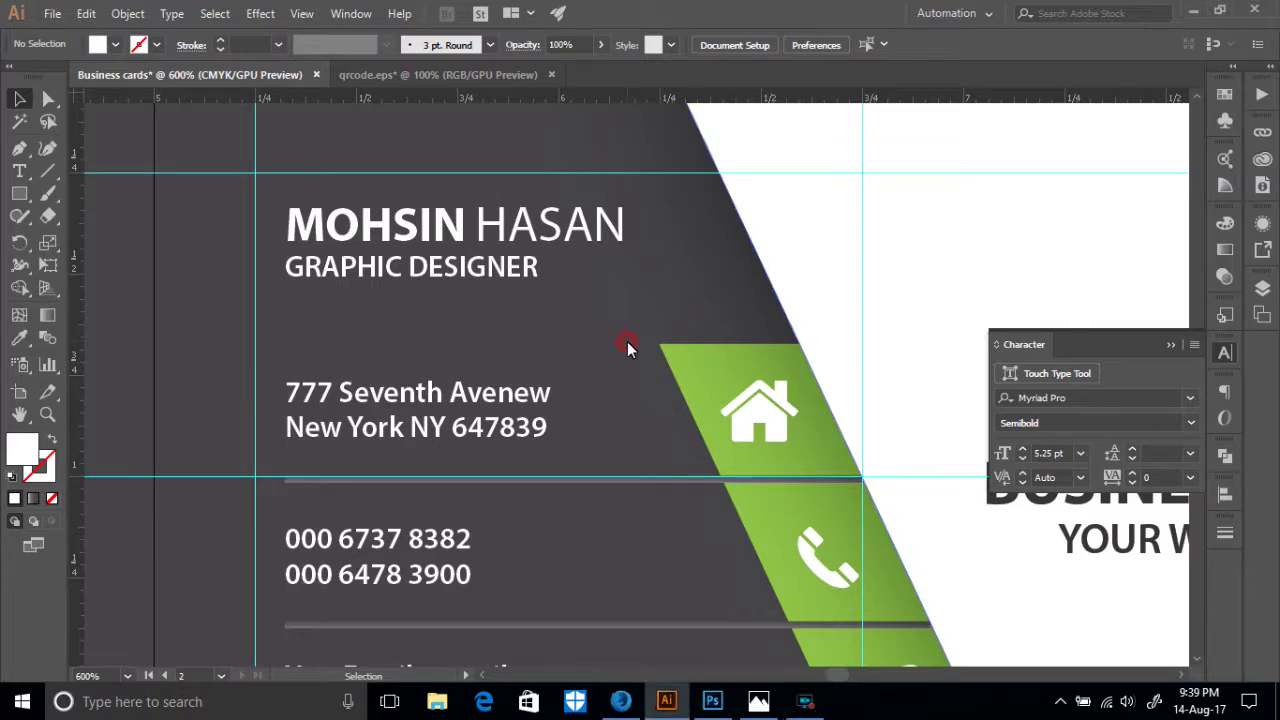
key("ctrl+minus")
key("ctrl+minus")
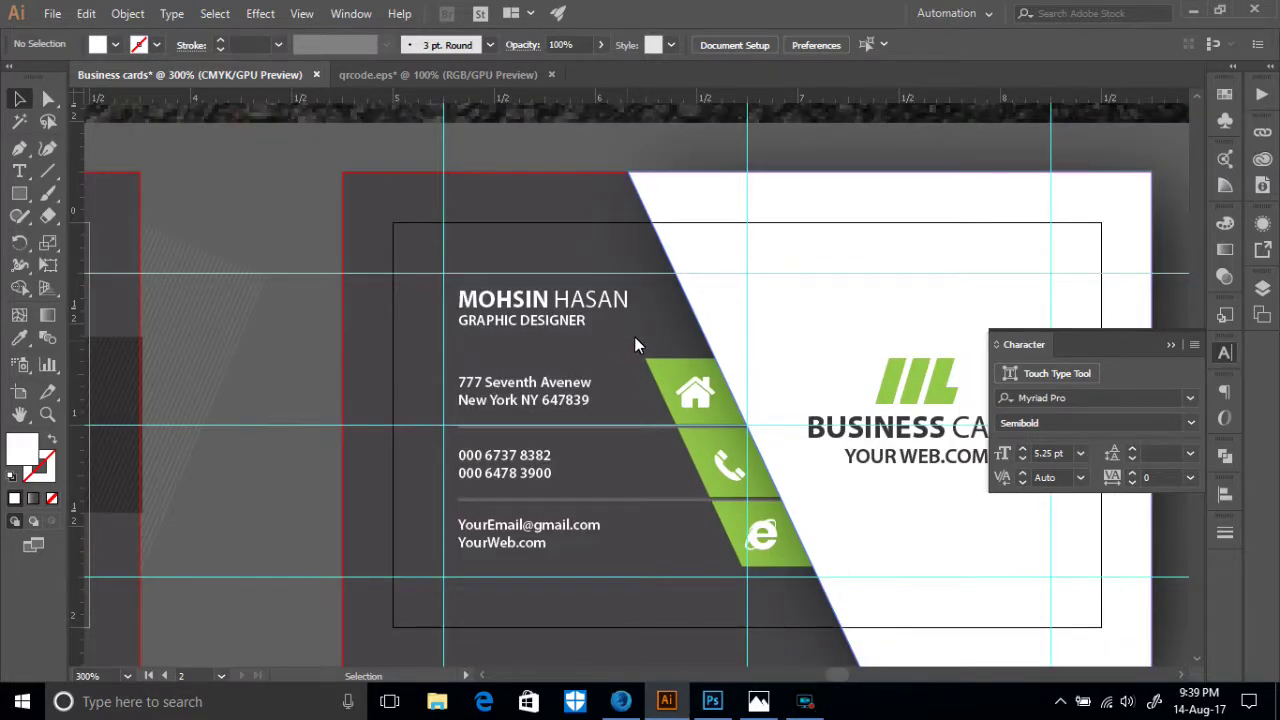
scroll(634, 336, "down", 3)
scroll(634, 336, "down", 2)
scroll(619, 482, "up", 2)
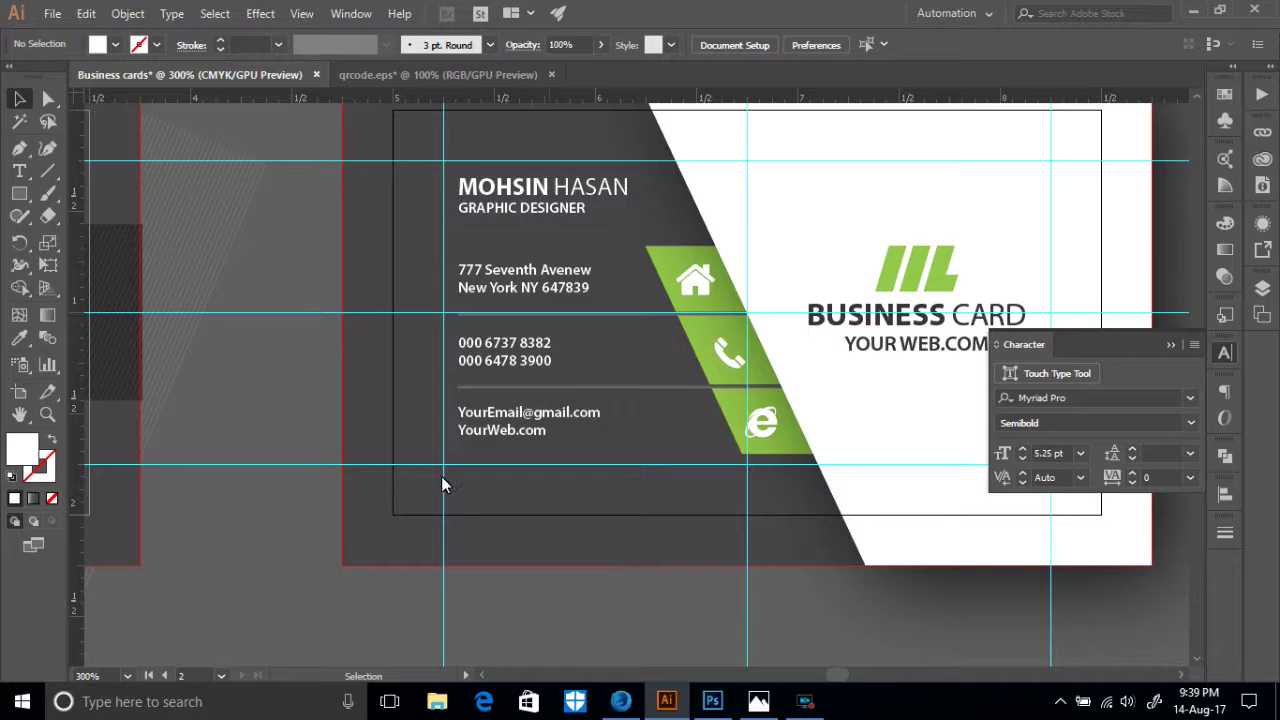
left_click_drag(366, 433, 811, 455)
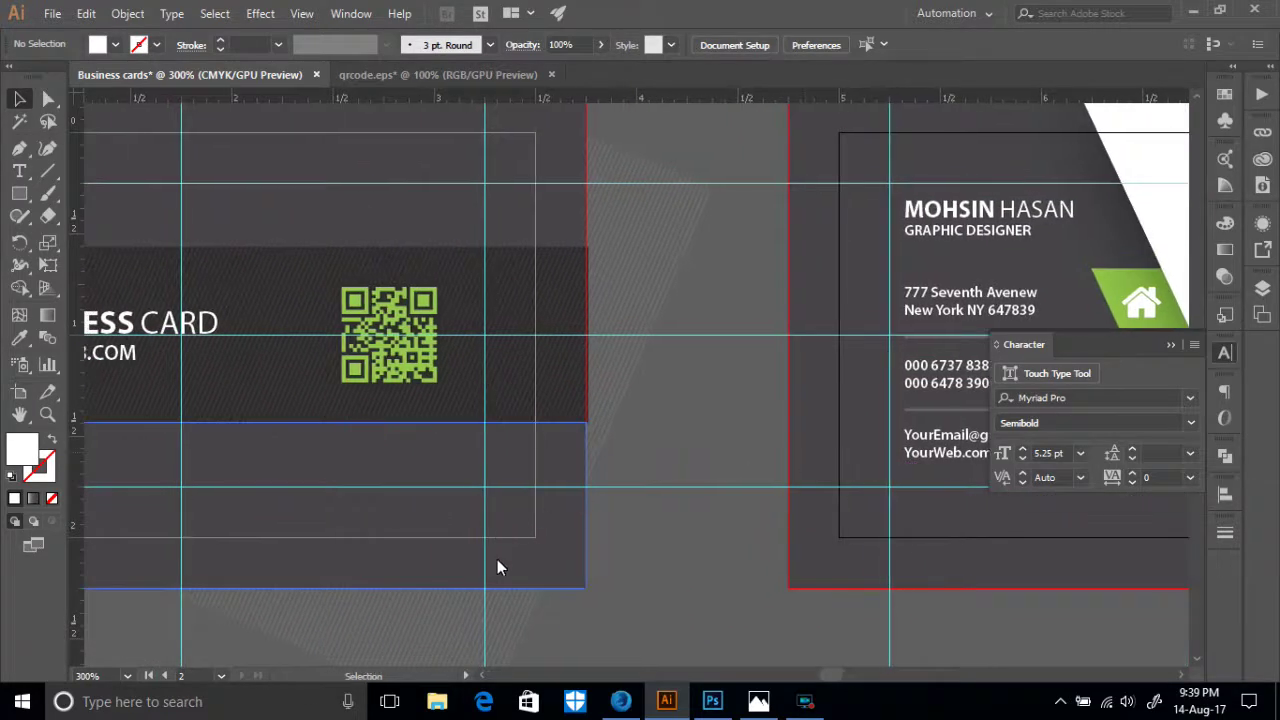
- Select the lower rectangle of the QR-code card
left_click_drag(209, 553, 622, 493)
left_click(387, 416)
scroll(372, 577, "up", 2)
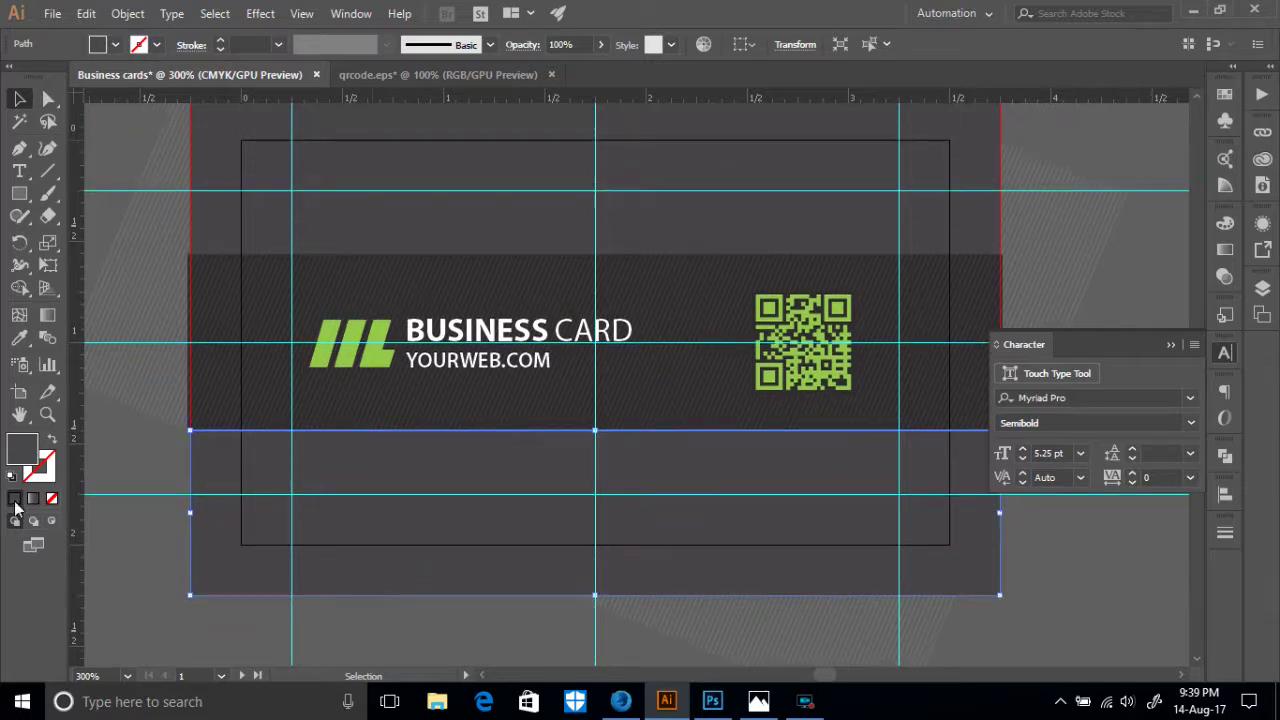
key("a")
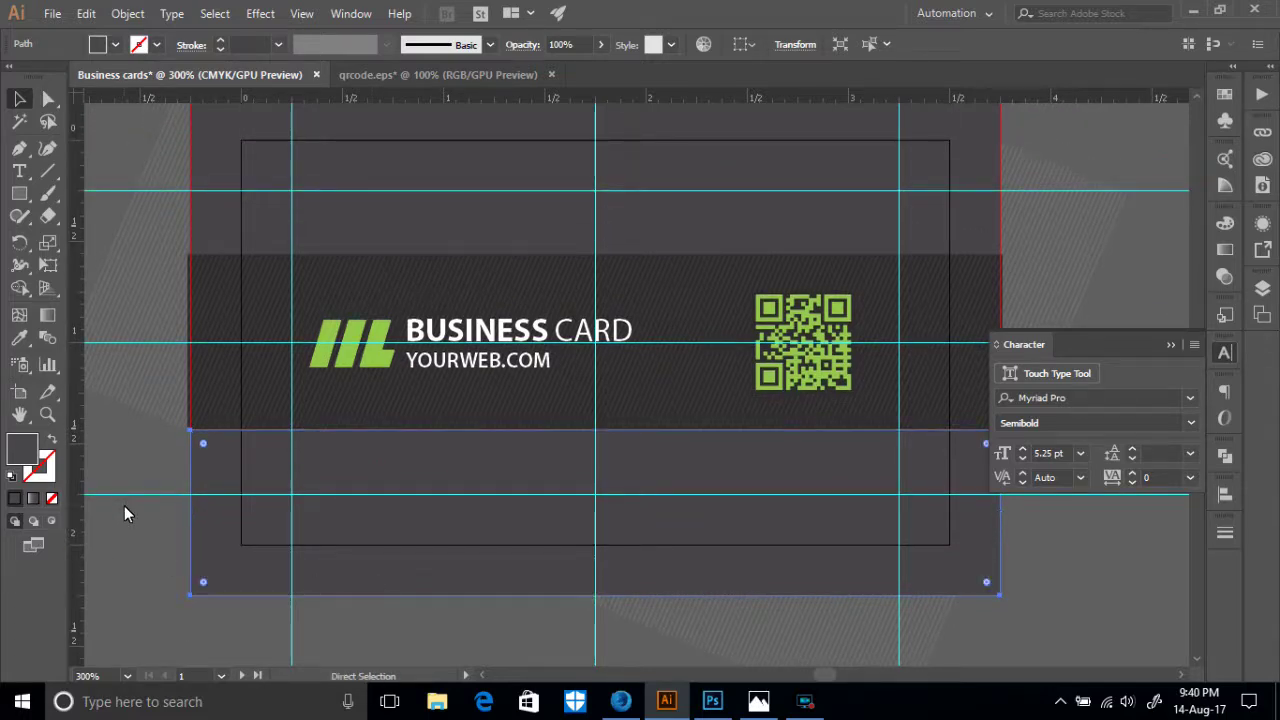
key("ctrl")
- Set the Save for Web export to a Maximum-quality JPEG at 1500 × 857 px
key("ctrl+alt+shift+s")
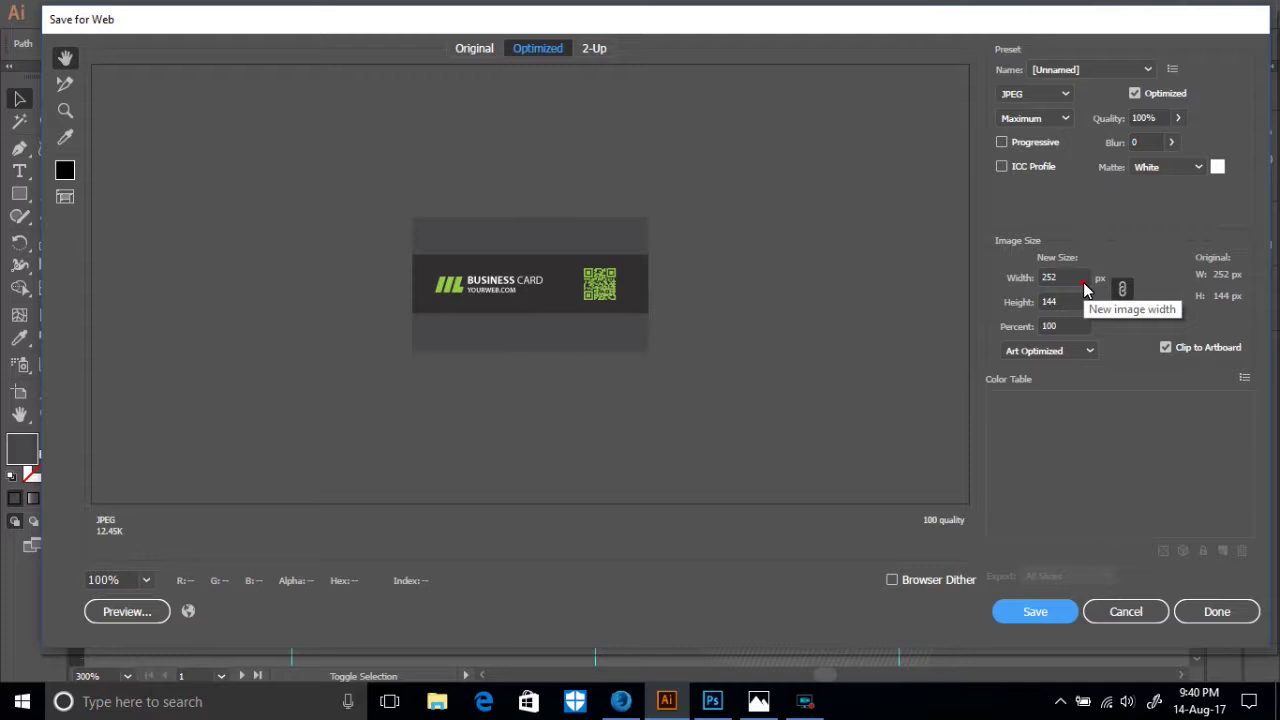
left_click(1050, 279)
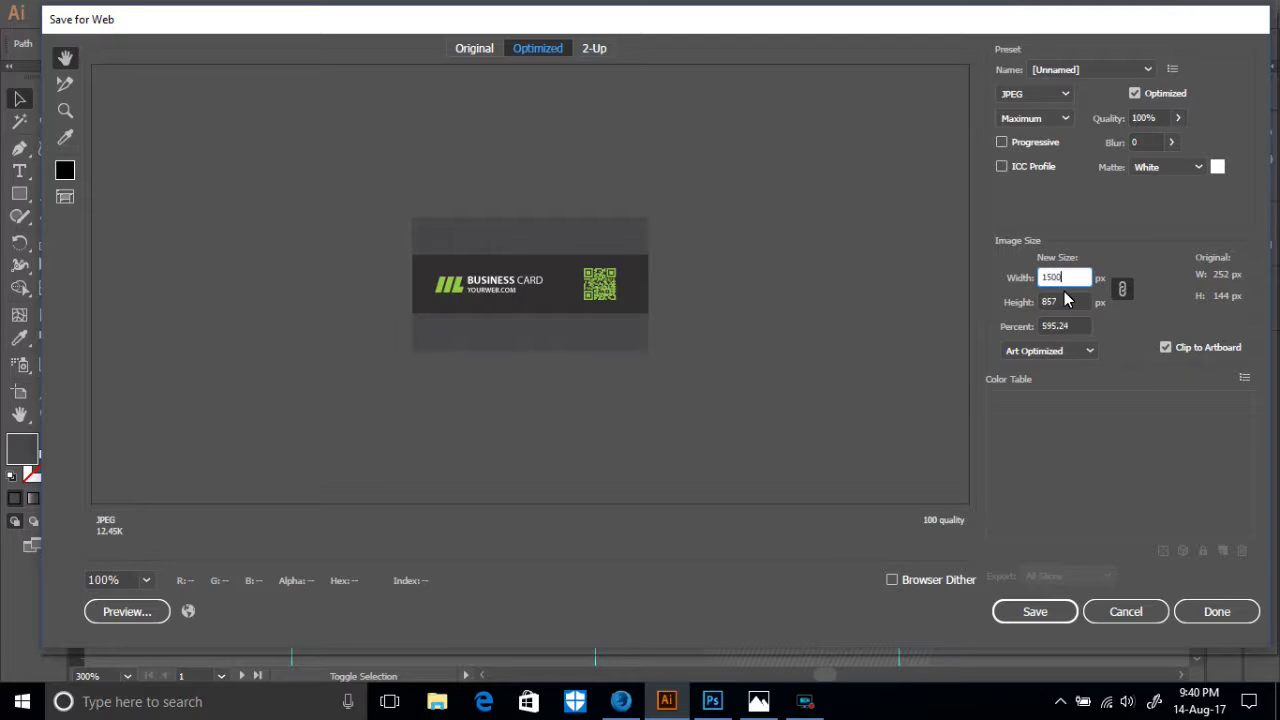
left_click(1122, 292)
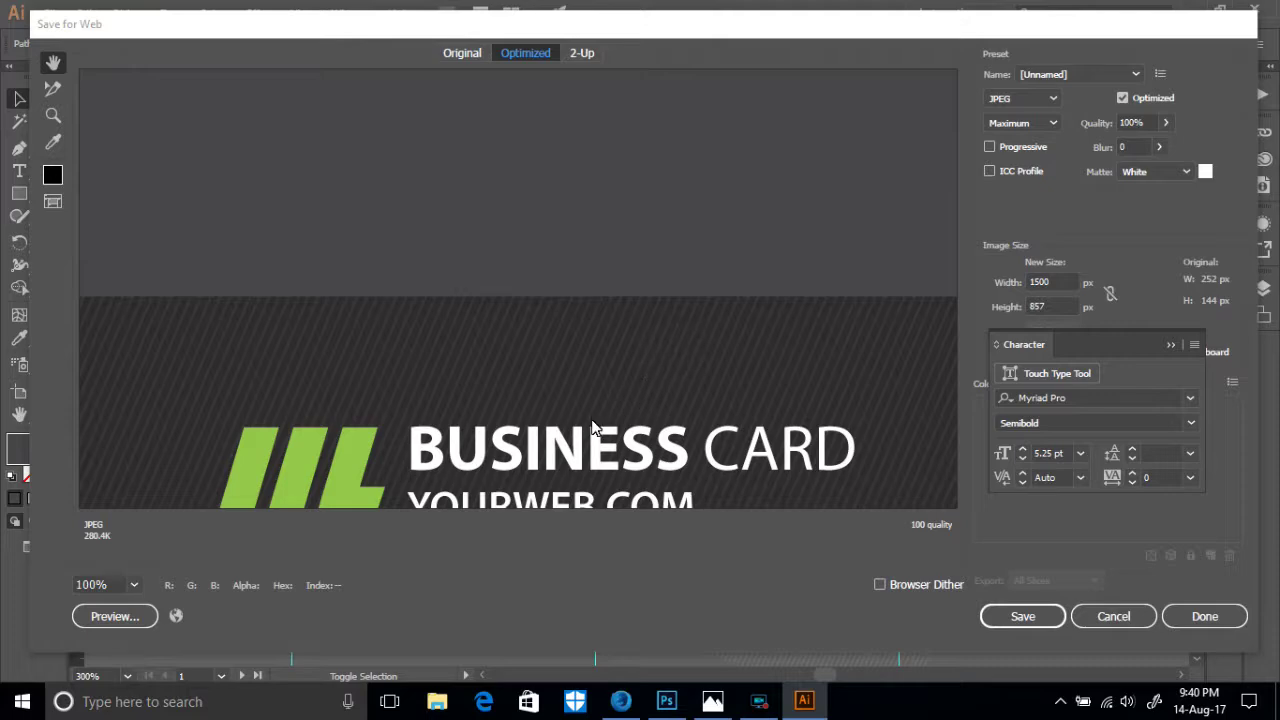
left_click_drag(580, 454, 705, 230)
left_click_drag(398, 322, 425, 270)
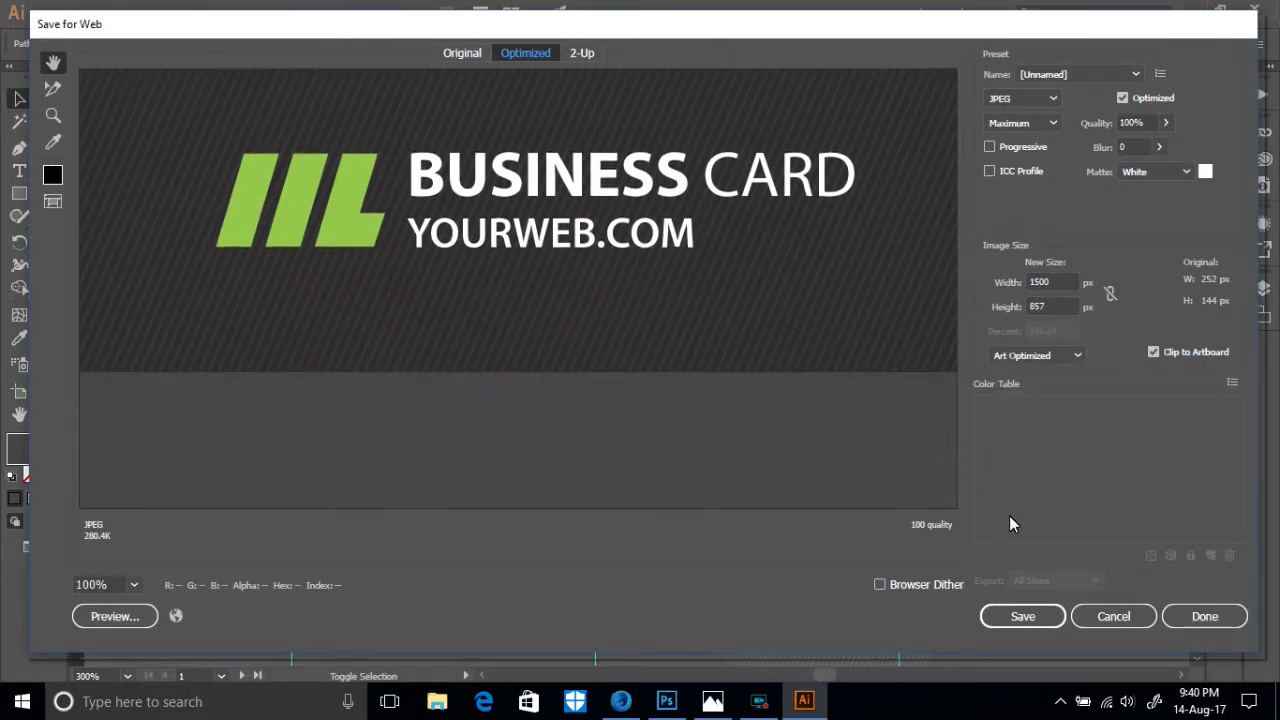
- Save the JPEG as 'Business-cards' into a new Desktop folder named 'Busness card 2'
left_click(1014, 615)
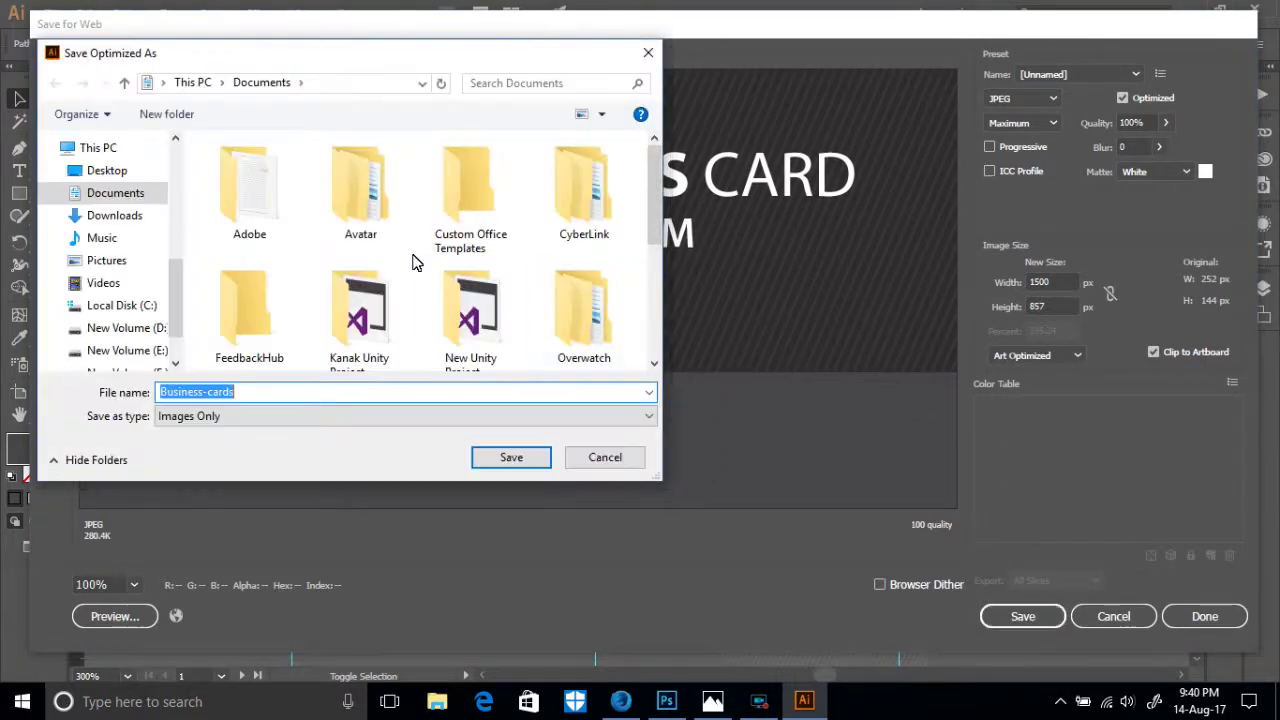
left_click(100, 170)
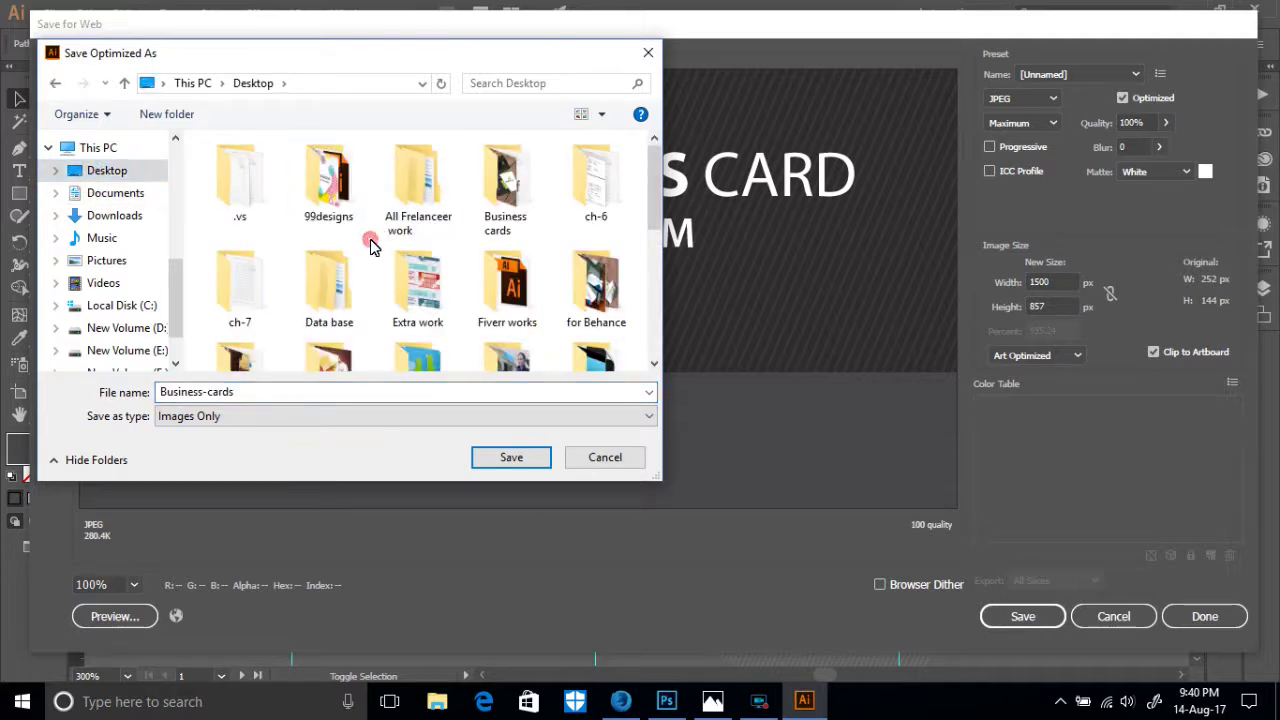
right_click(370, 245)
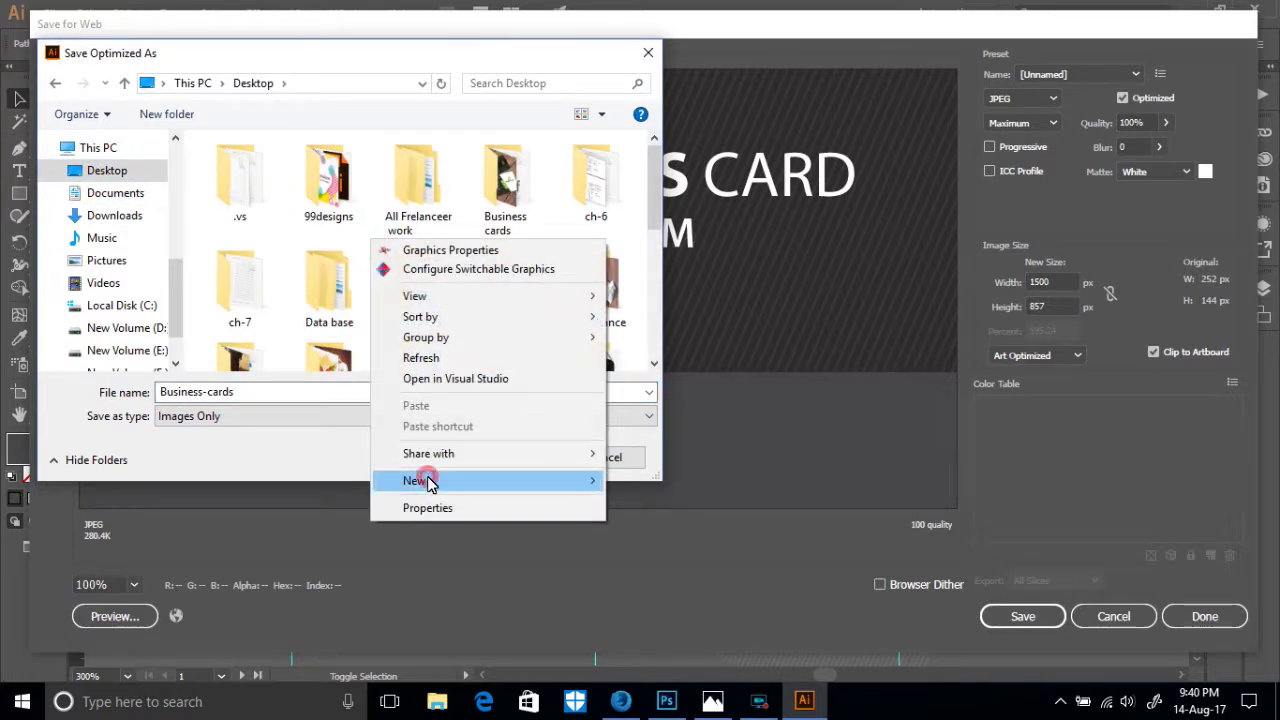
mouse_move(594, 489)
left_click(632, 480)
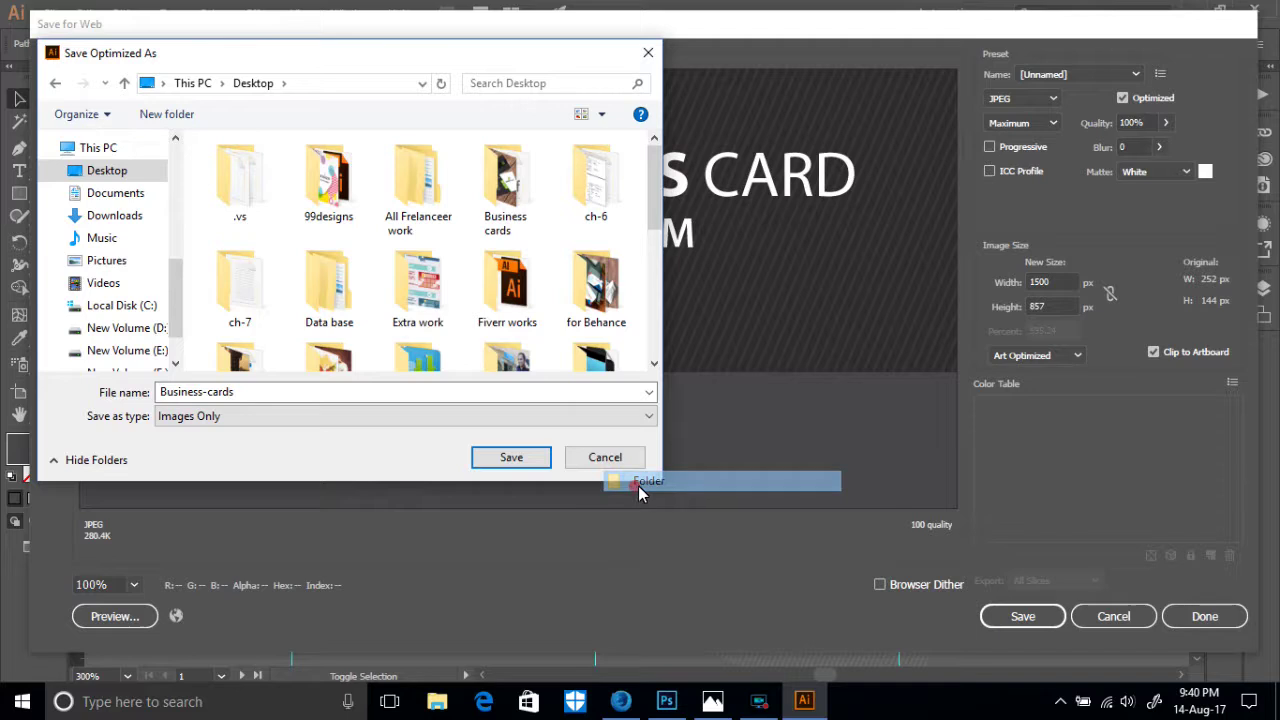
key("BackSpace")
type("Busness card 2")
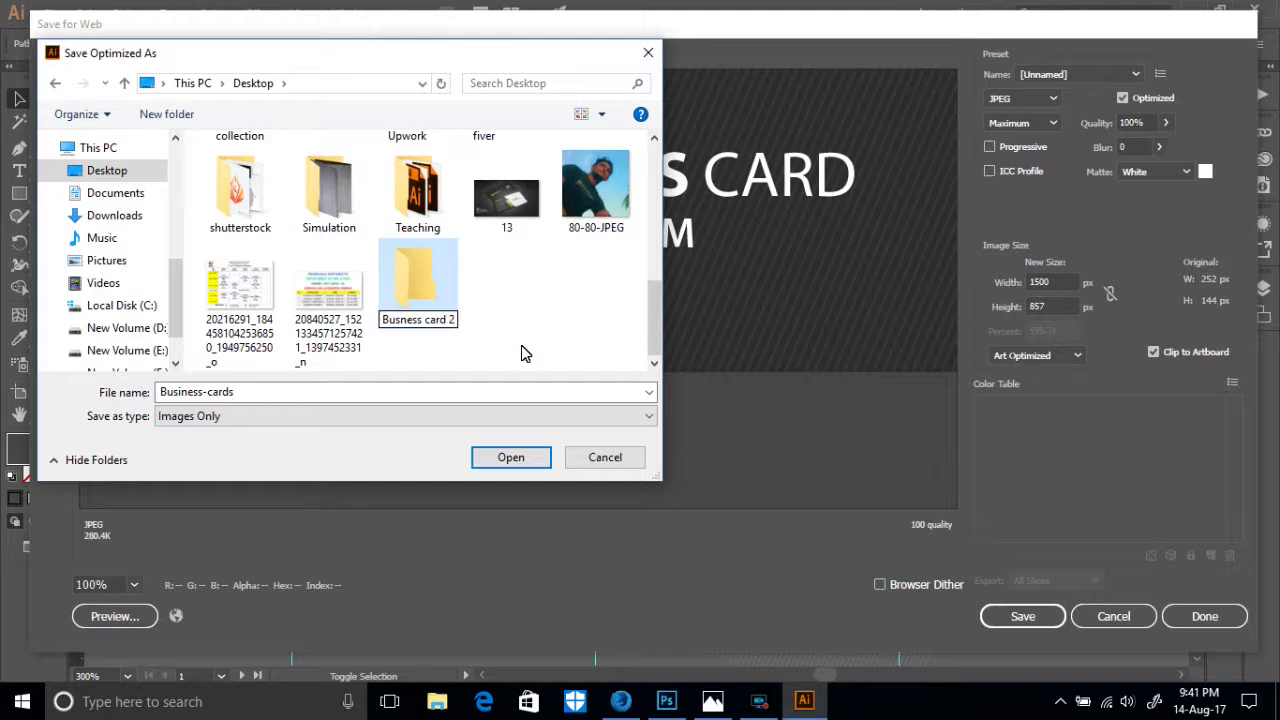
key("Return")
double_click(430, 316)
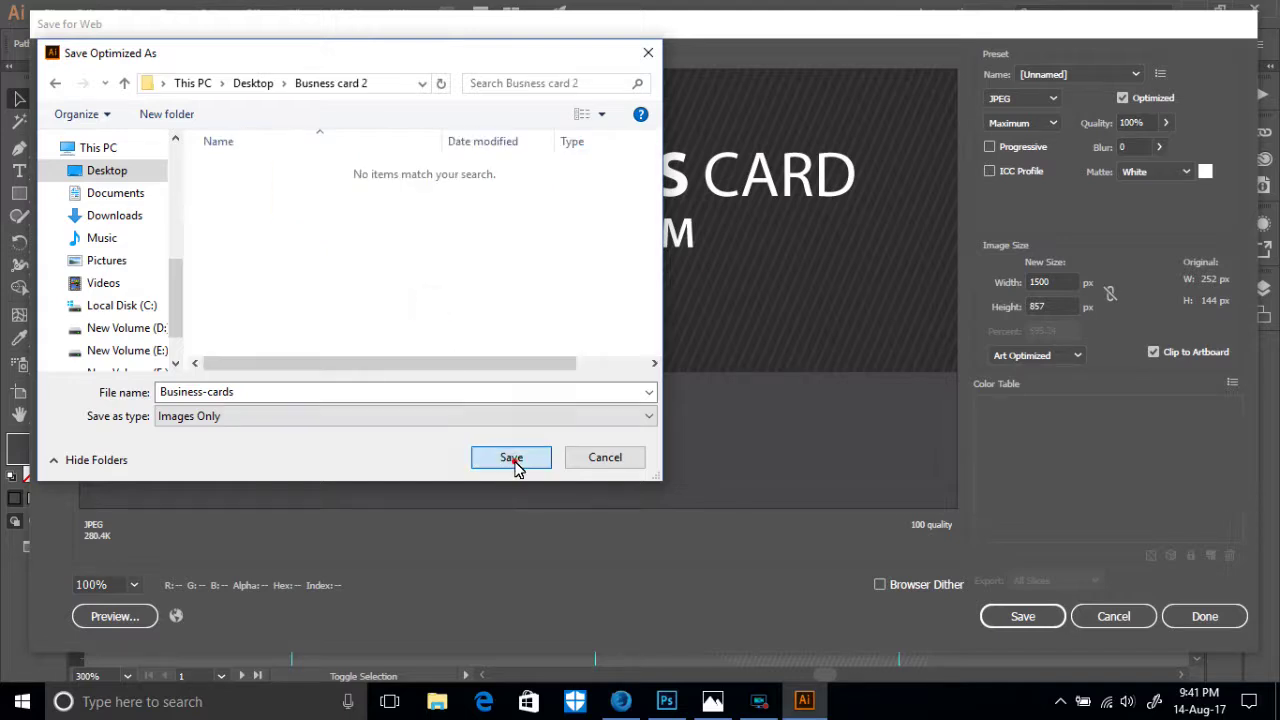
left_click(513, 459)
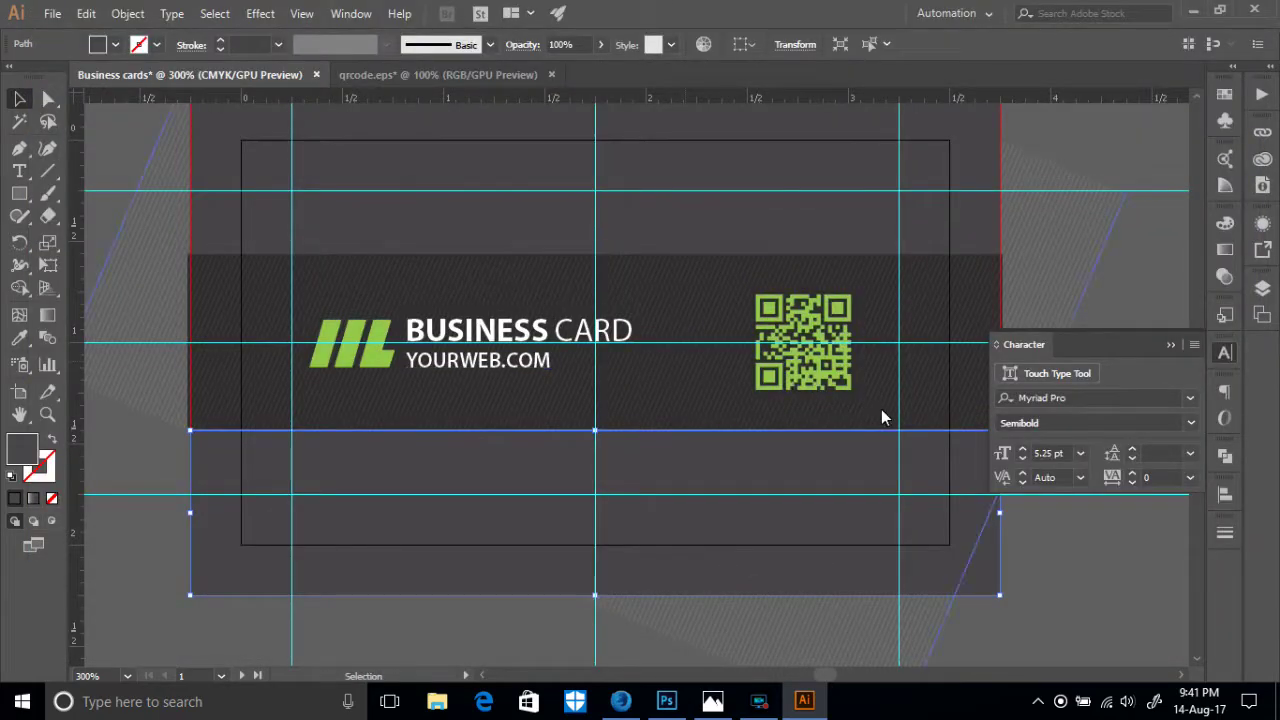
- Pan to the second card and select its white card shape
key("space")
left_click_drag(804, 445, 256, 455)
mouse_move(725, 380)
left_mouse_down()
mouse_move(331, 376)
mouse_move(331, 355)
left_mouse_up()
left_click_drag(854, 421, 813, 425)
left_click(819, 495)
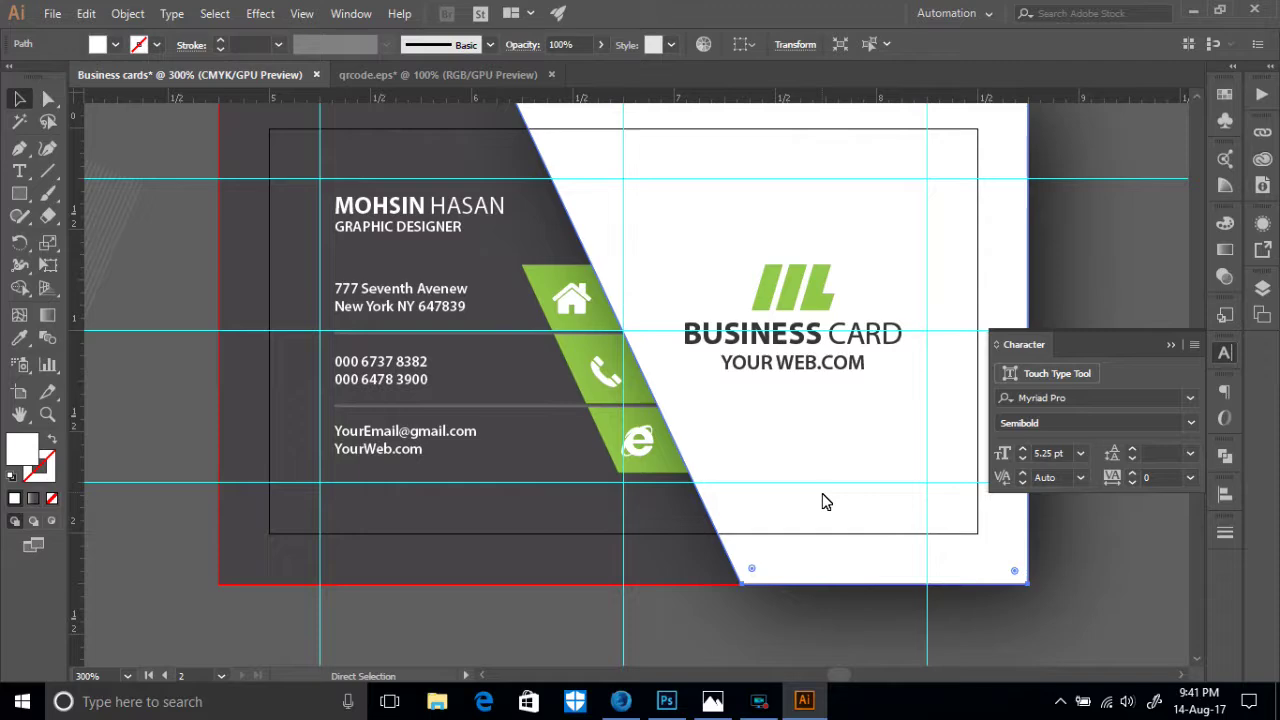
- In Save for Web, set width to 1500 px with proportions linked so height becomes 857
key("ctrl+alt+shift+s")
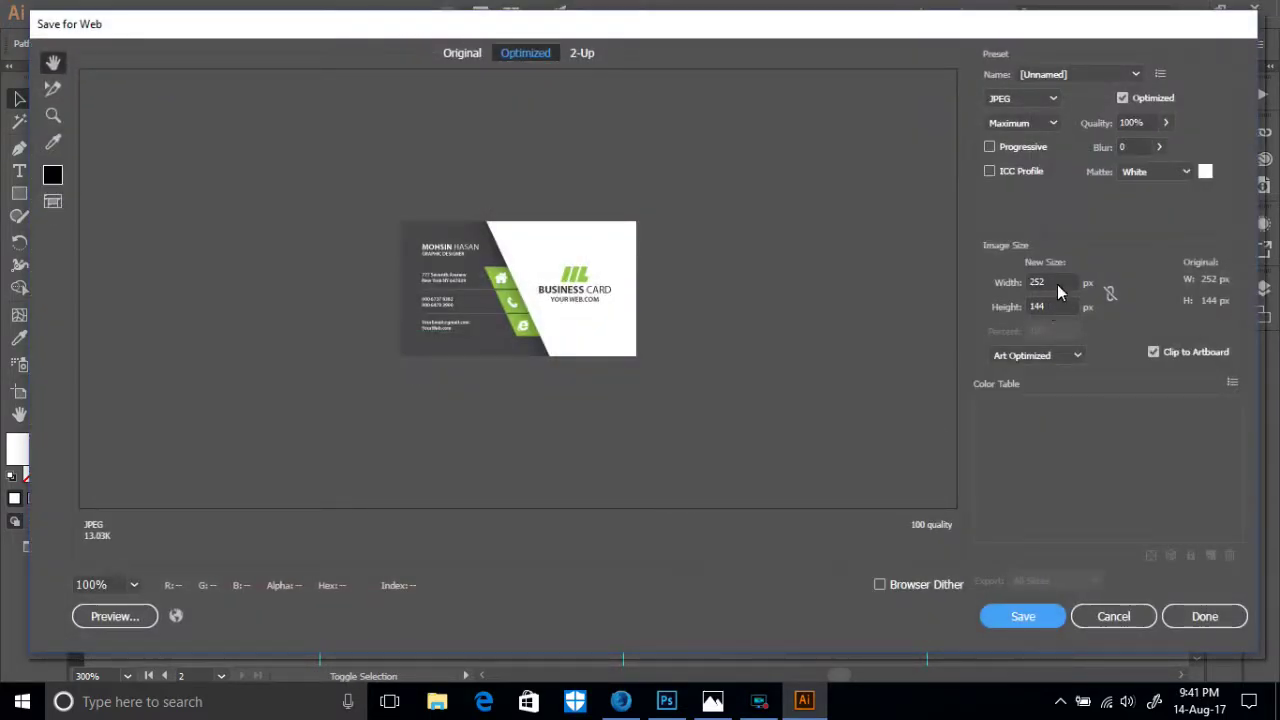
double_click(1055, 284)
type("100")
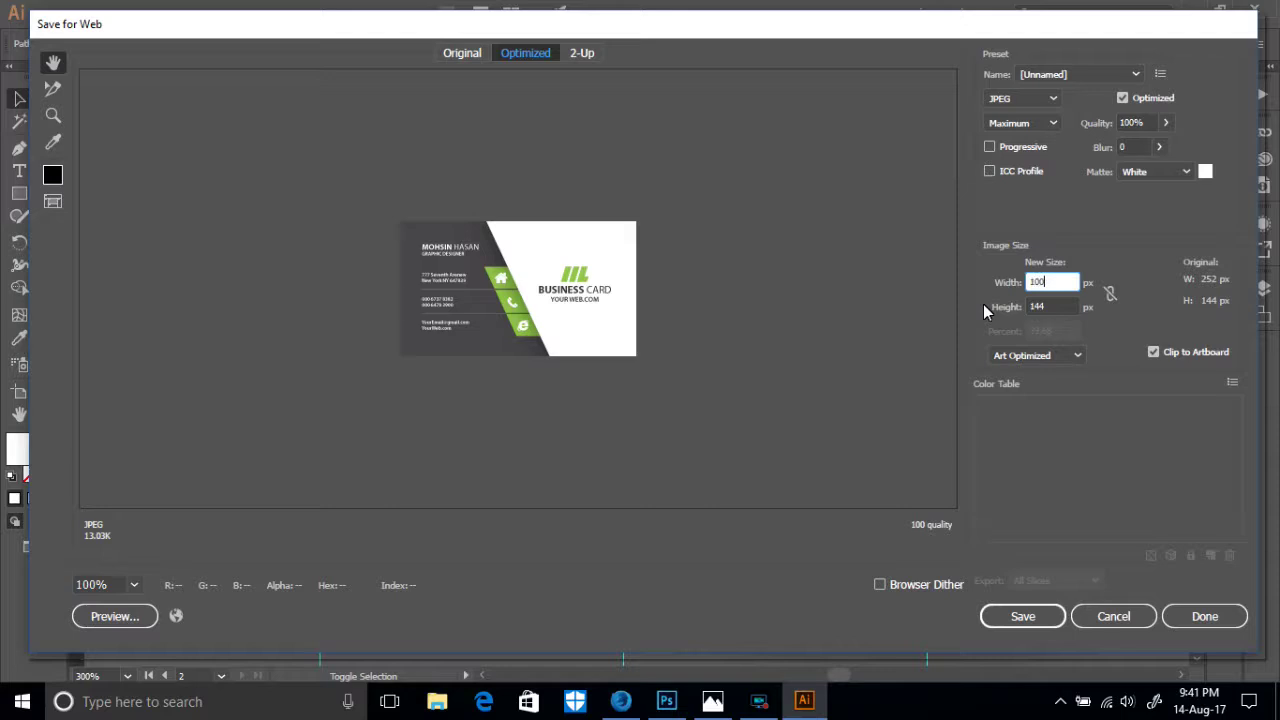
key("BackSpace")
key("BackSpace")
type("500")
left_click(1111, 296)
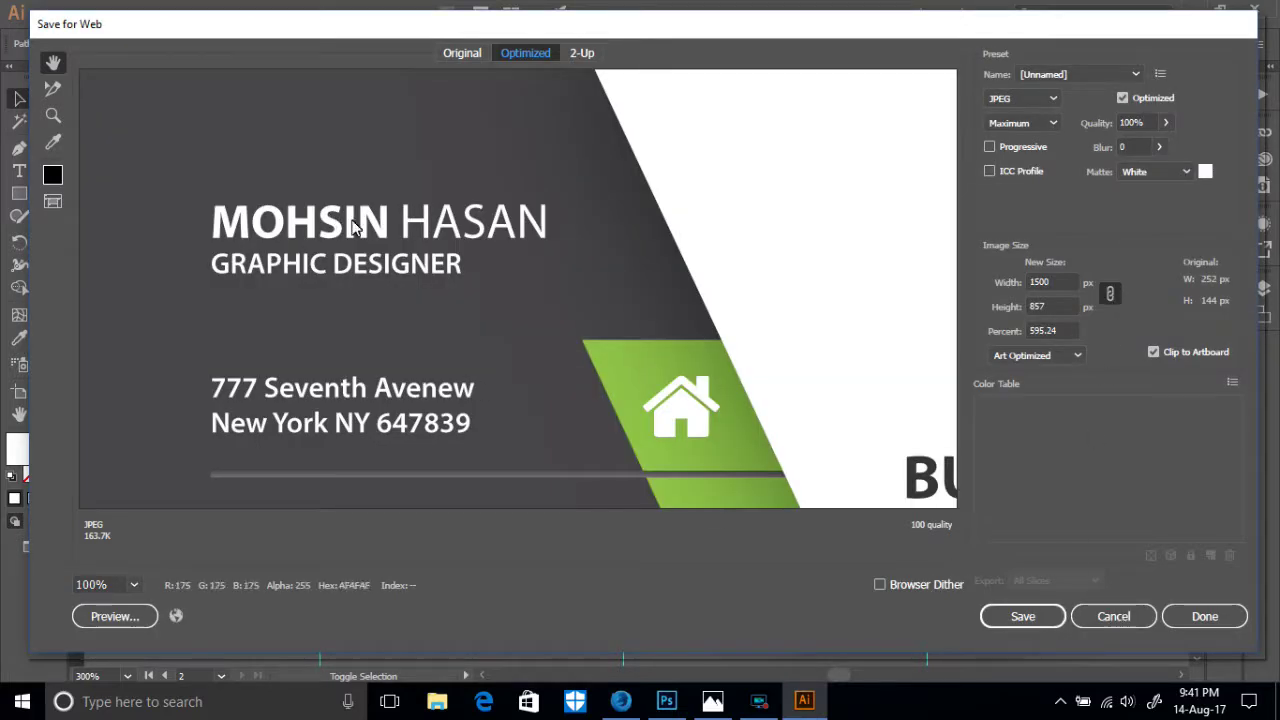
left_click_drag(609, 391, 342, 131)
left_click_drag(805, 477, 727, 310)
left_click_drag(366, 352, 722, 352)
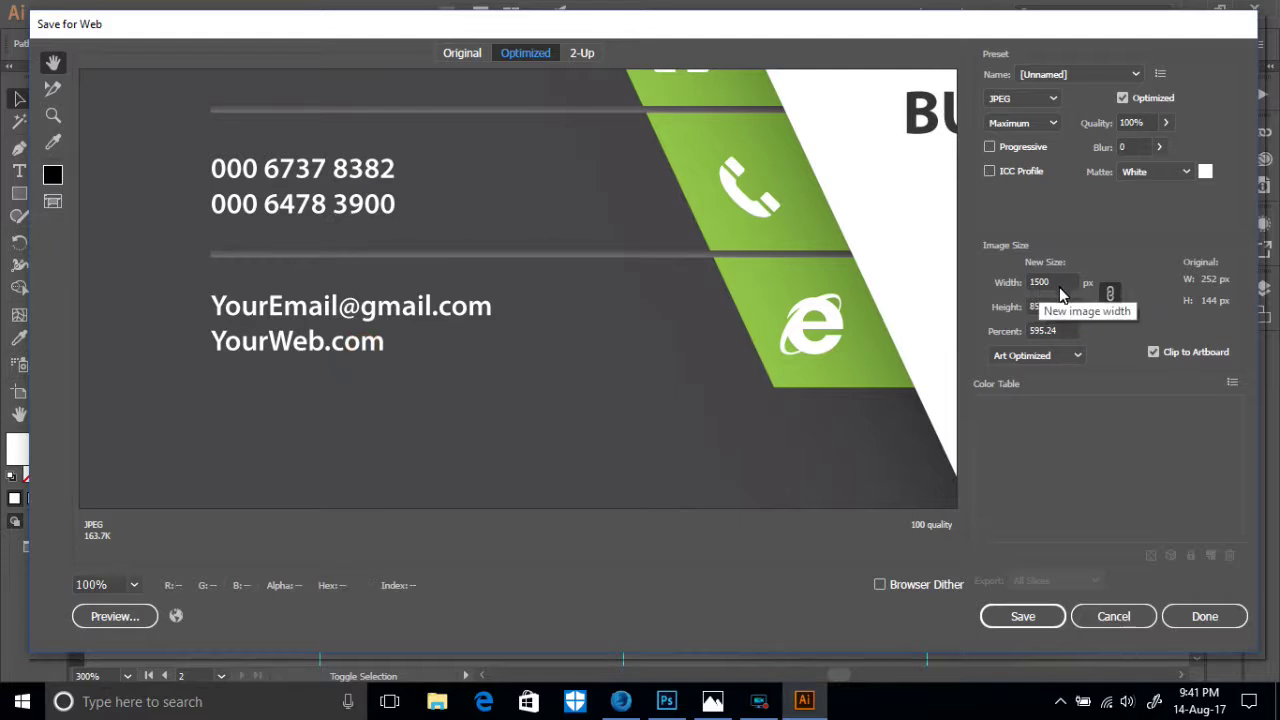
left_click_drag(402, 287, 676, 412)
left_click_drag(650, 185, 676, 320)
left_click_drag(651, 163, 686, 330)
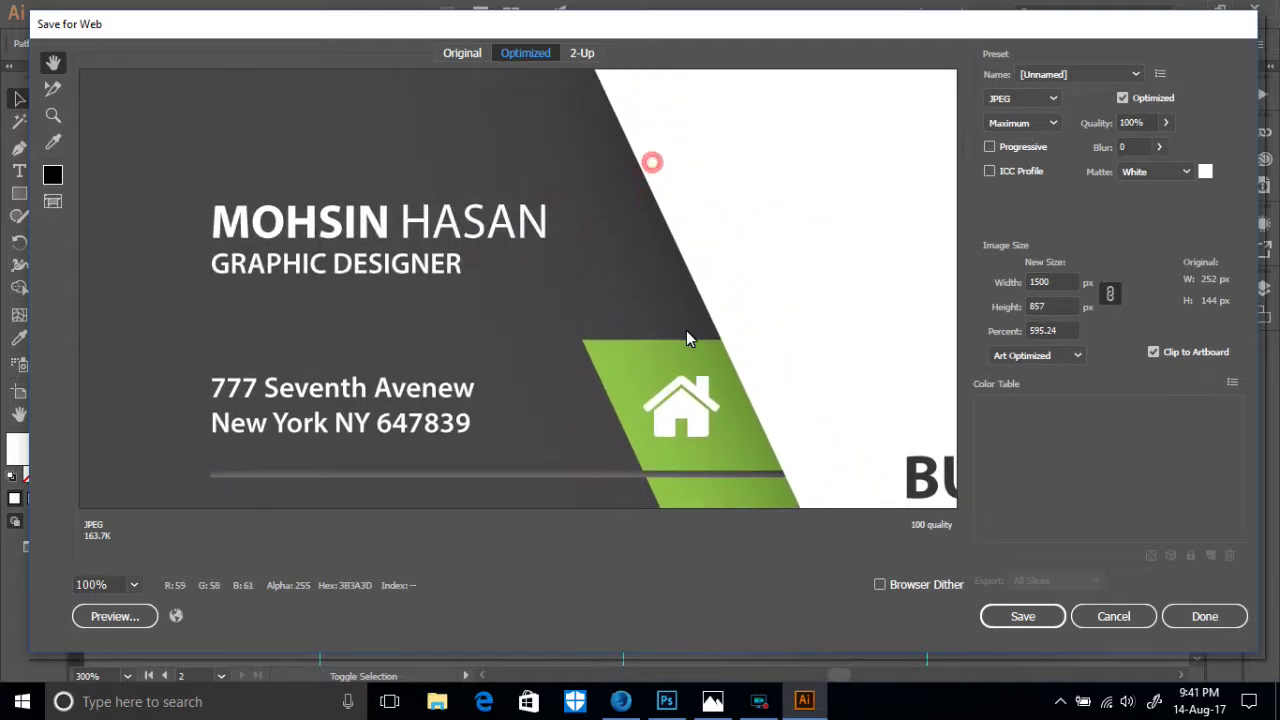
- Save the export as 'Business-cards2', then zoom out to view both cards
left_click(1005, 615)
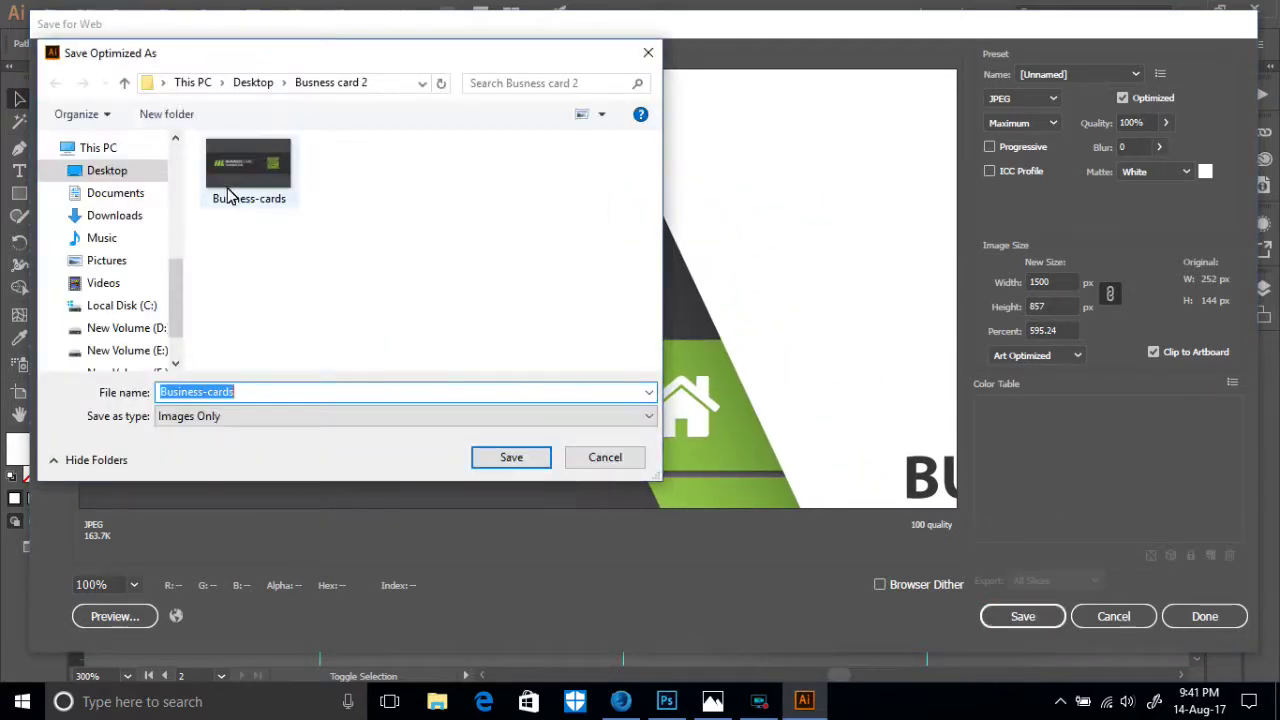
left_click(268, 393)
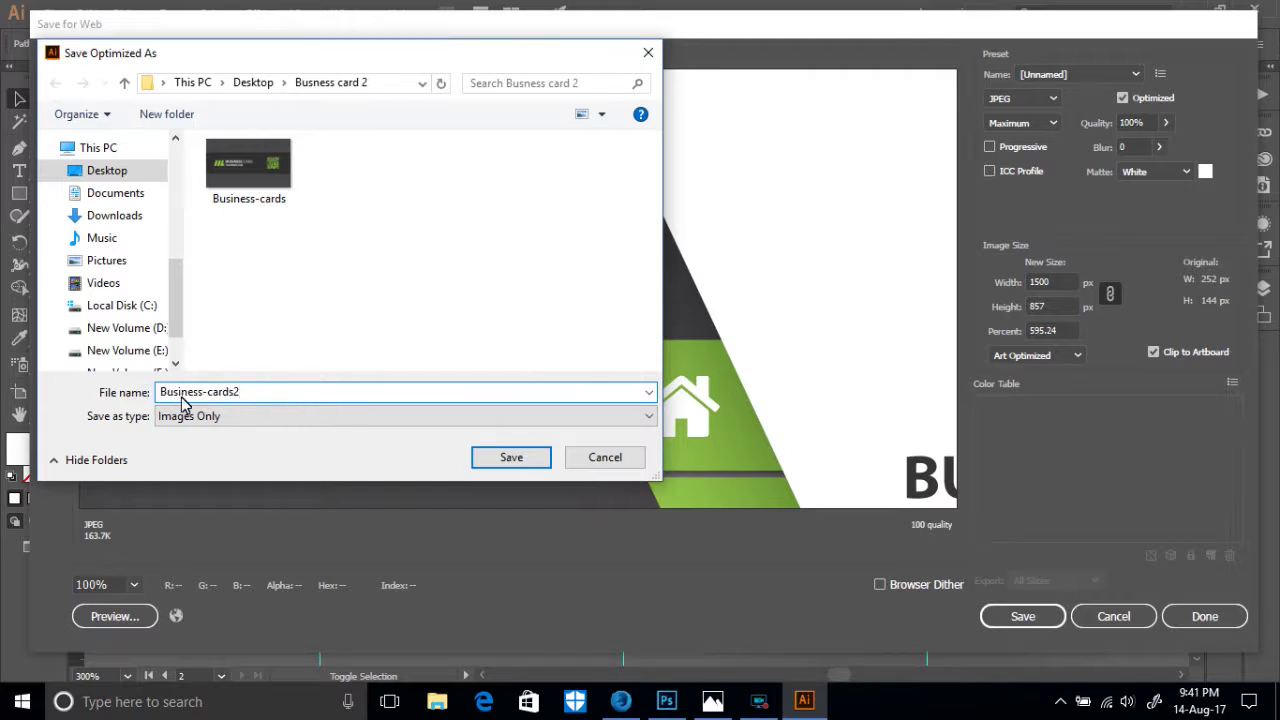
type("2")
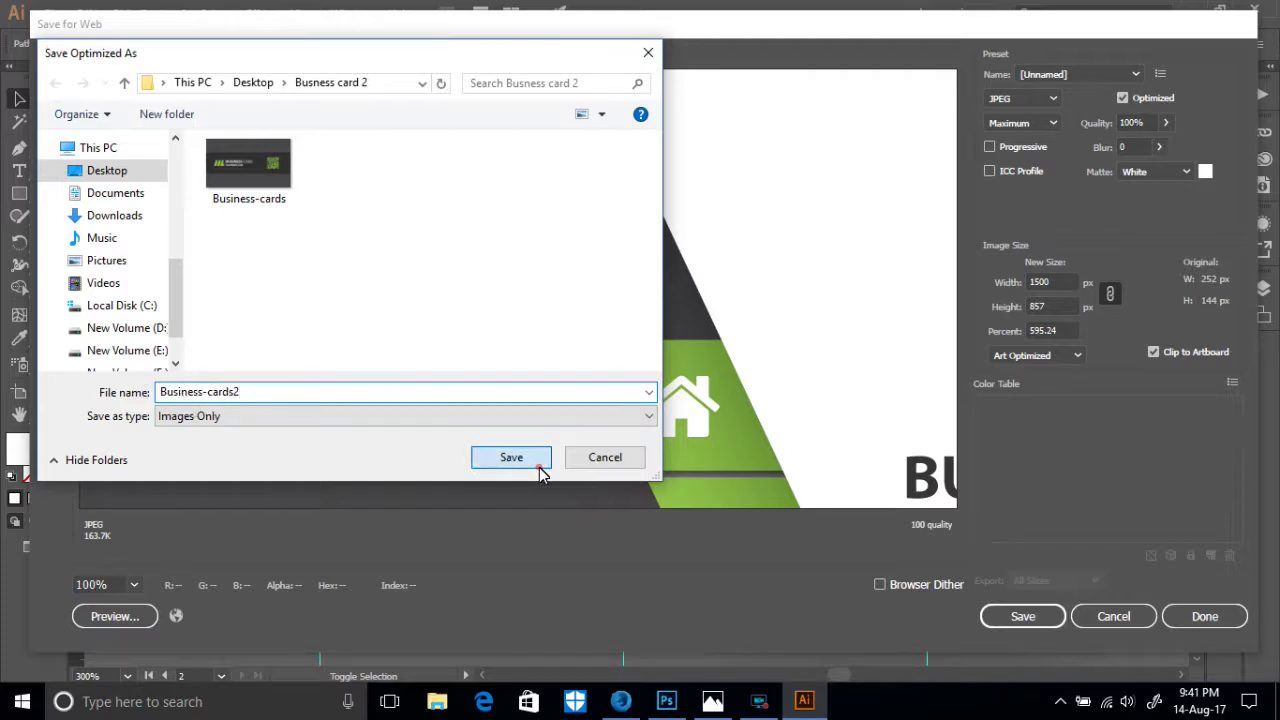
left_click(538, 465)
left_click_drag(602, 358, 791, 380)
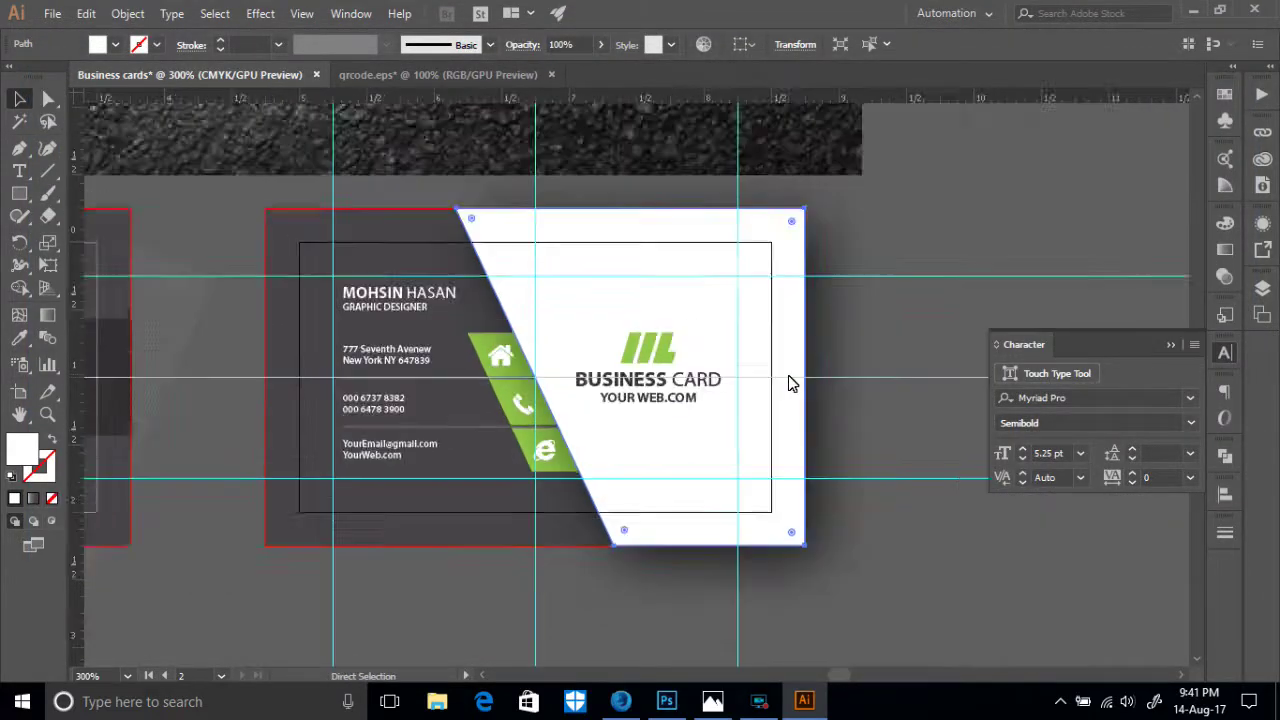
key("ctrl+minus")
key("ctrl+minus")
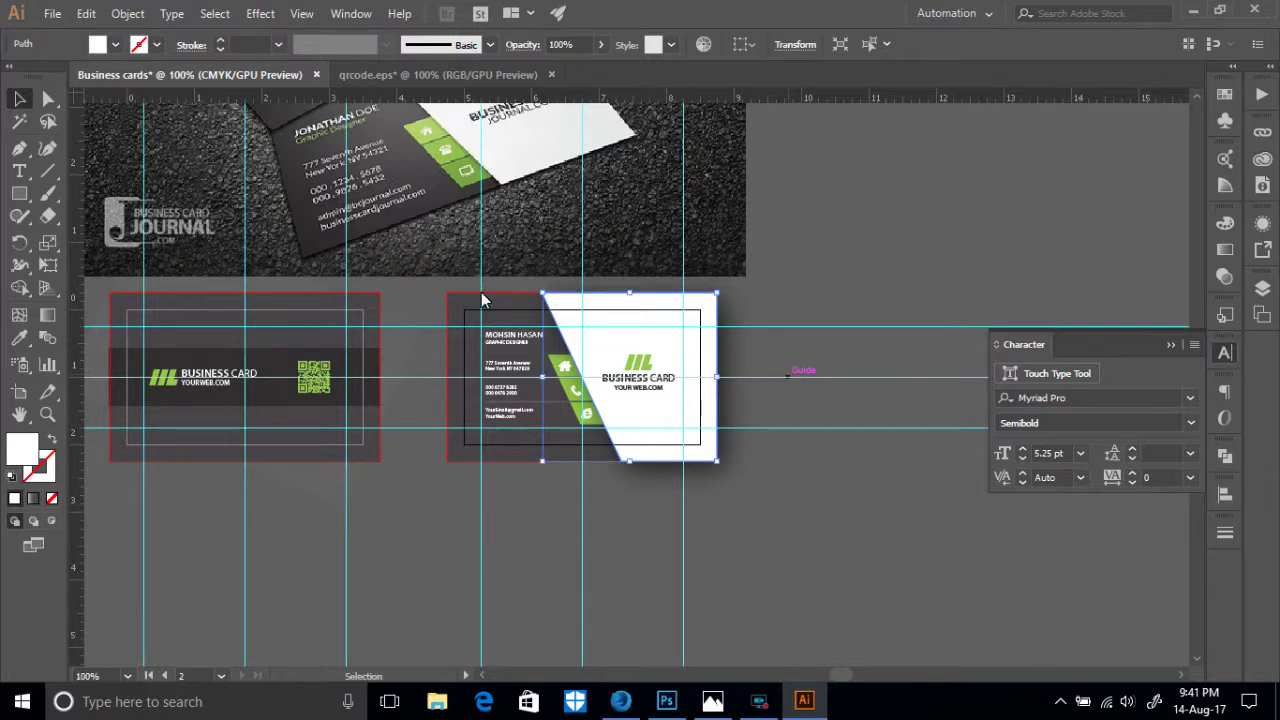
left_click_drag(435, 597, 823, 543)
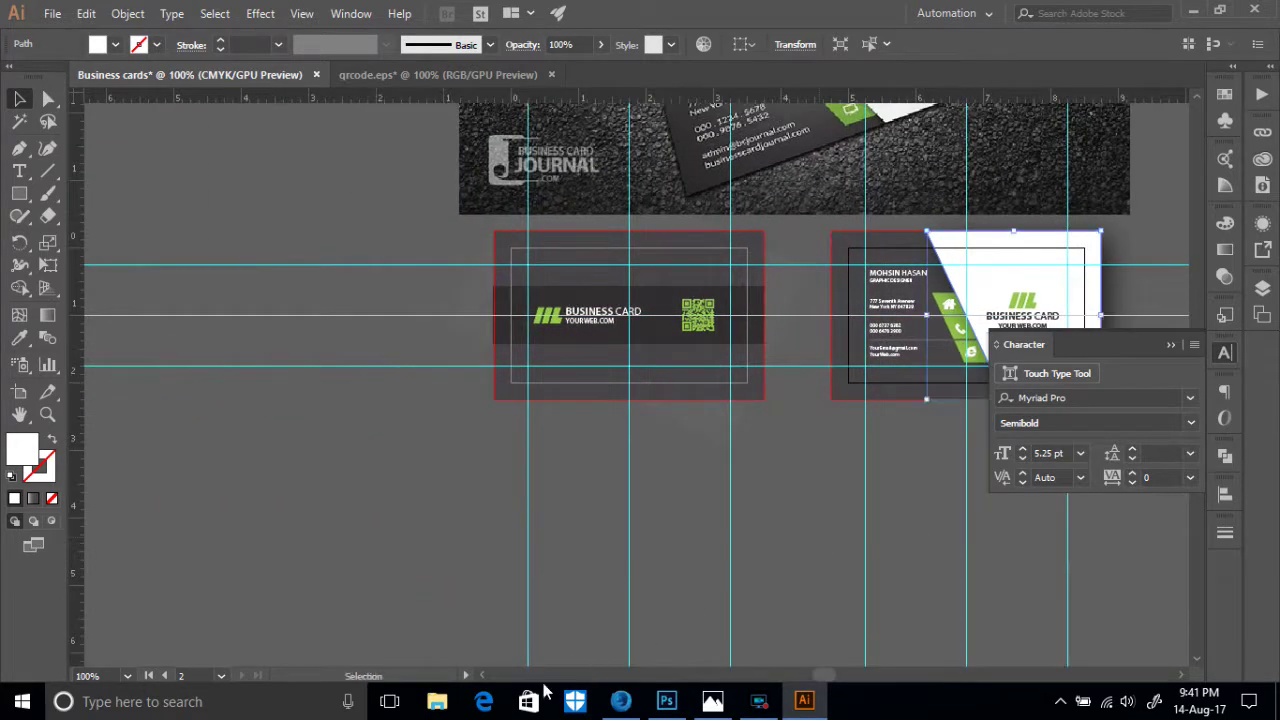
- Confirm both card JPEGs sit together in the Busness card 2 folder
left_click(1194, 14)
left_click(1193, 13)
key("super+e")
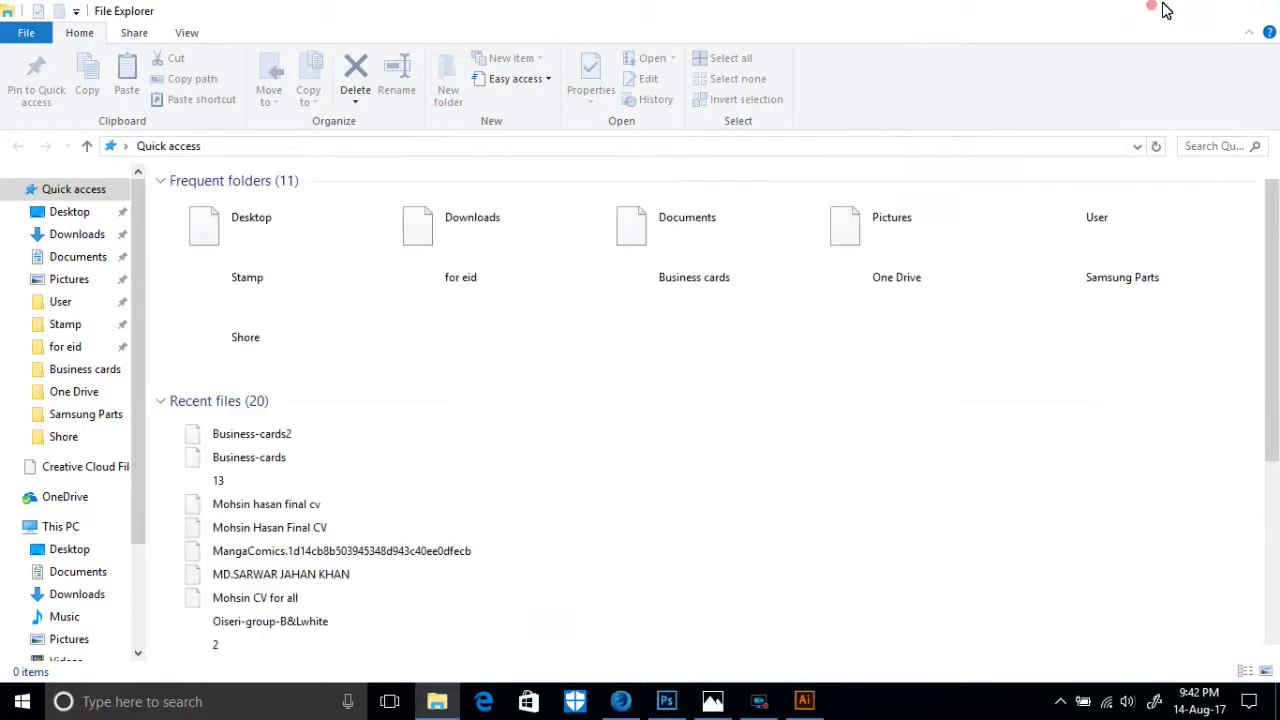
left_click(1165, 10)
double_click(444, 597)
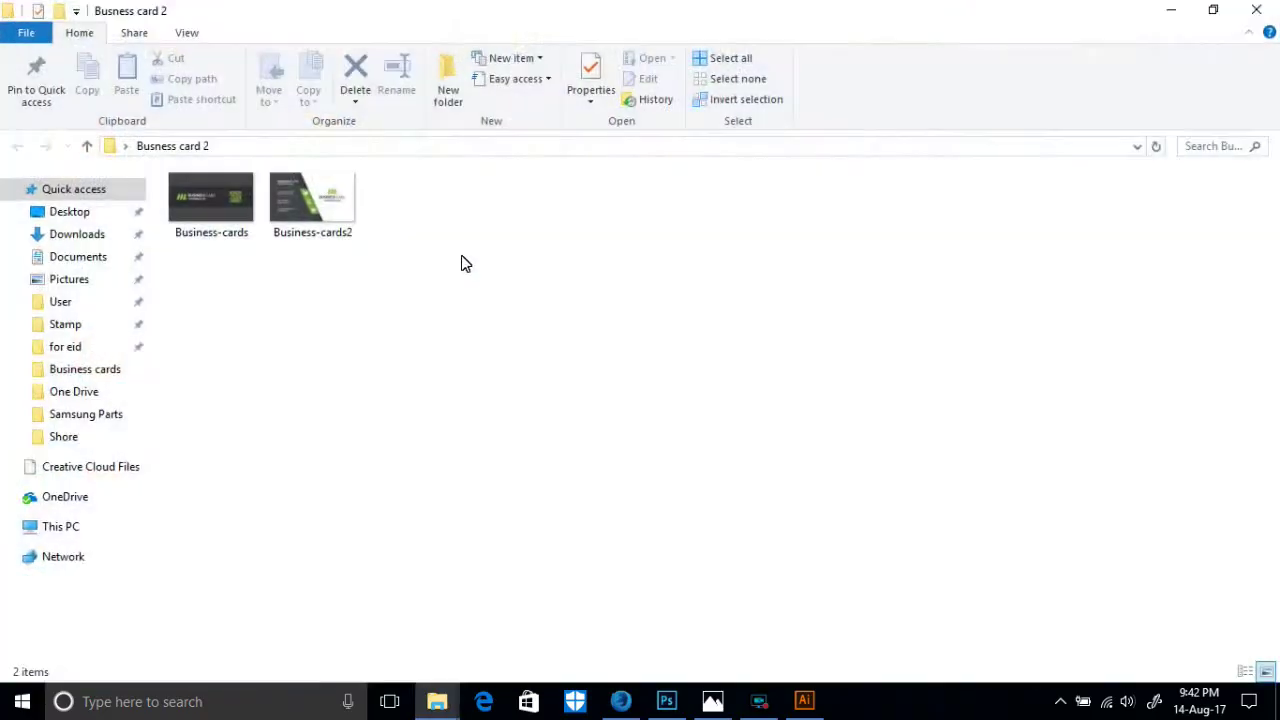
left_click_drag(418, 308, 189, 198)
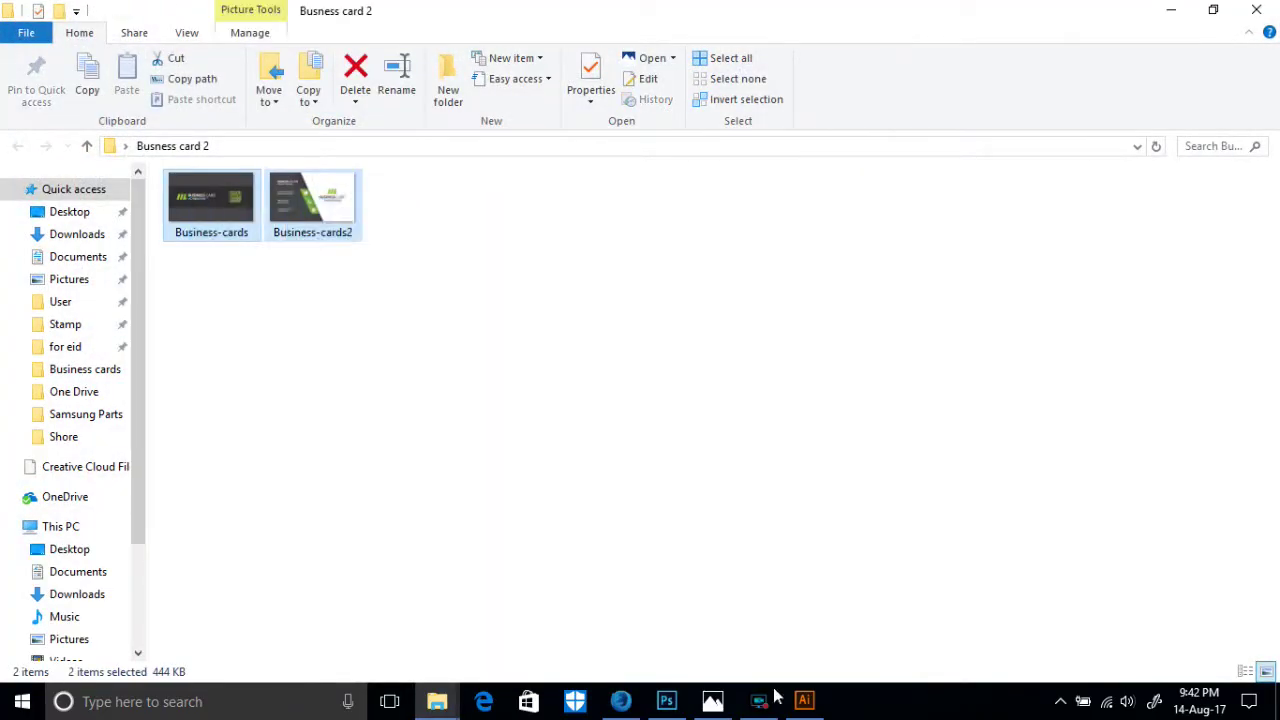
left_click(804, 700)
left_click(52, 13)
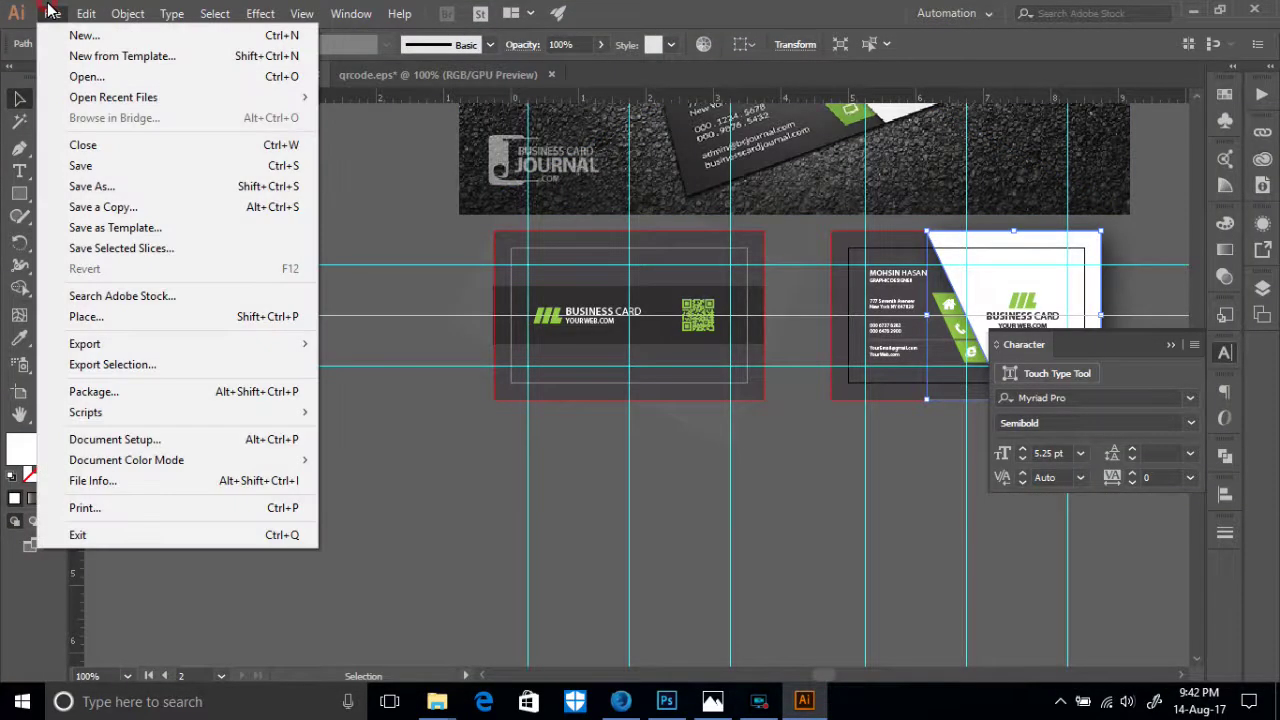
- In Save As, navigate from the Desktop into the Busness card 2 folder
left_click(86, 166)
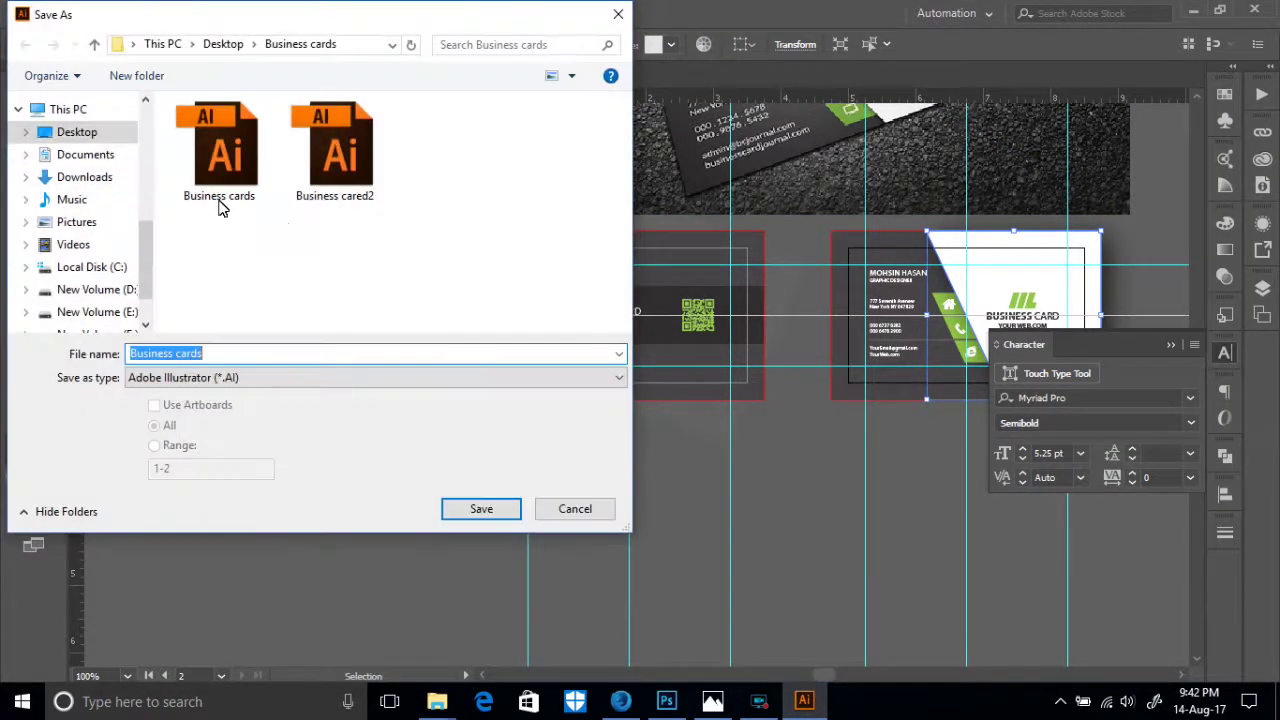
left_click(94, 44)
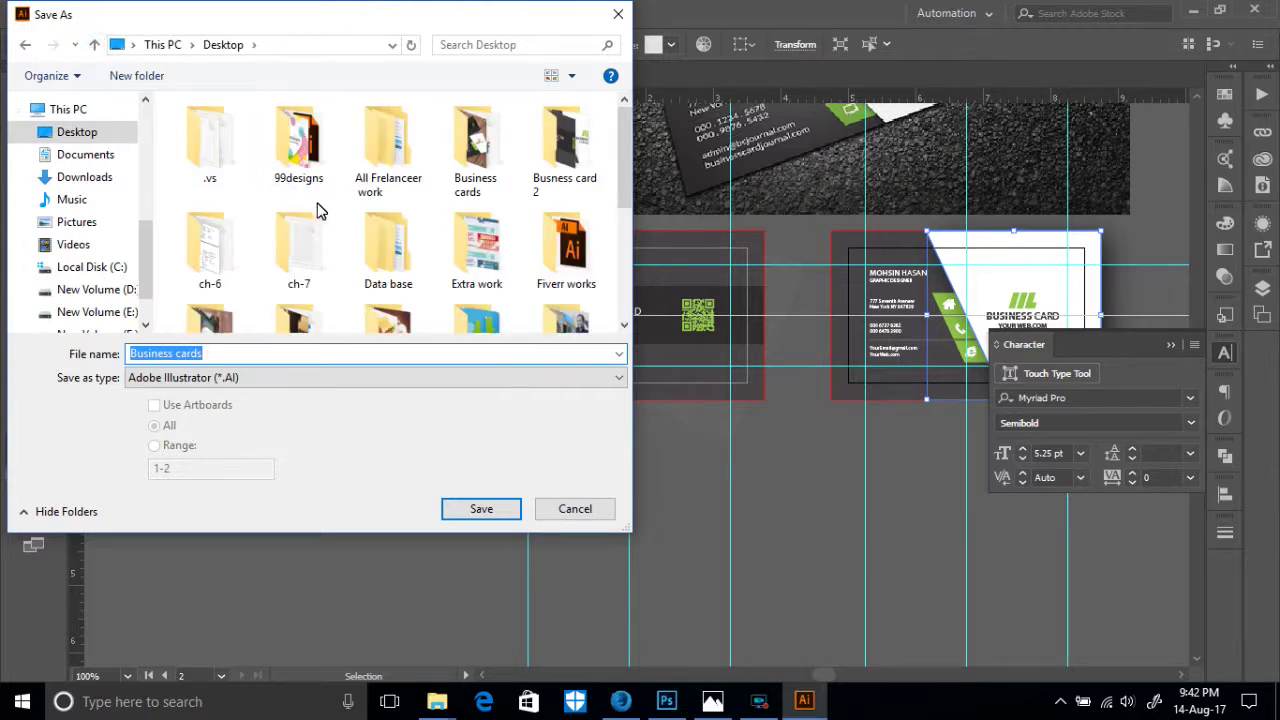
scroll(390, 230, "down", 1)
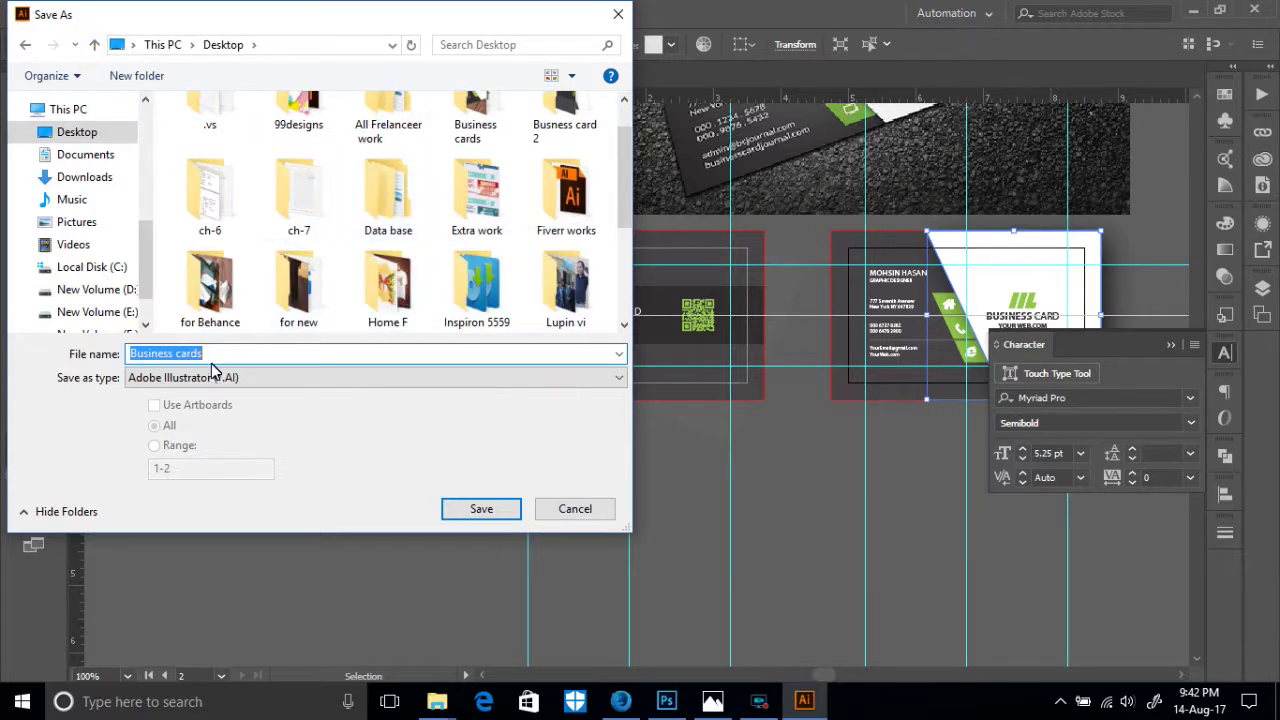
scroll(314, 306, "down", 1)
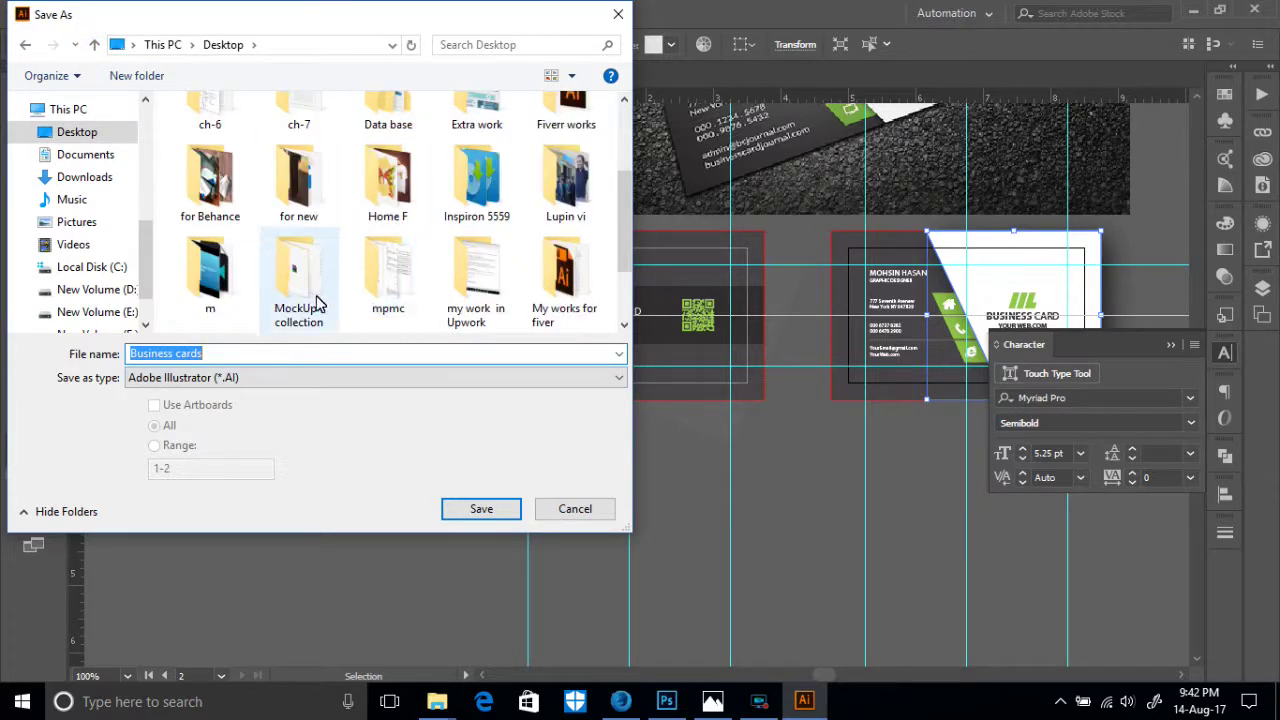
scroll(537, 260, "down", 1)
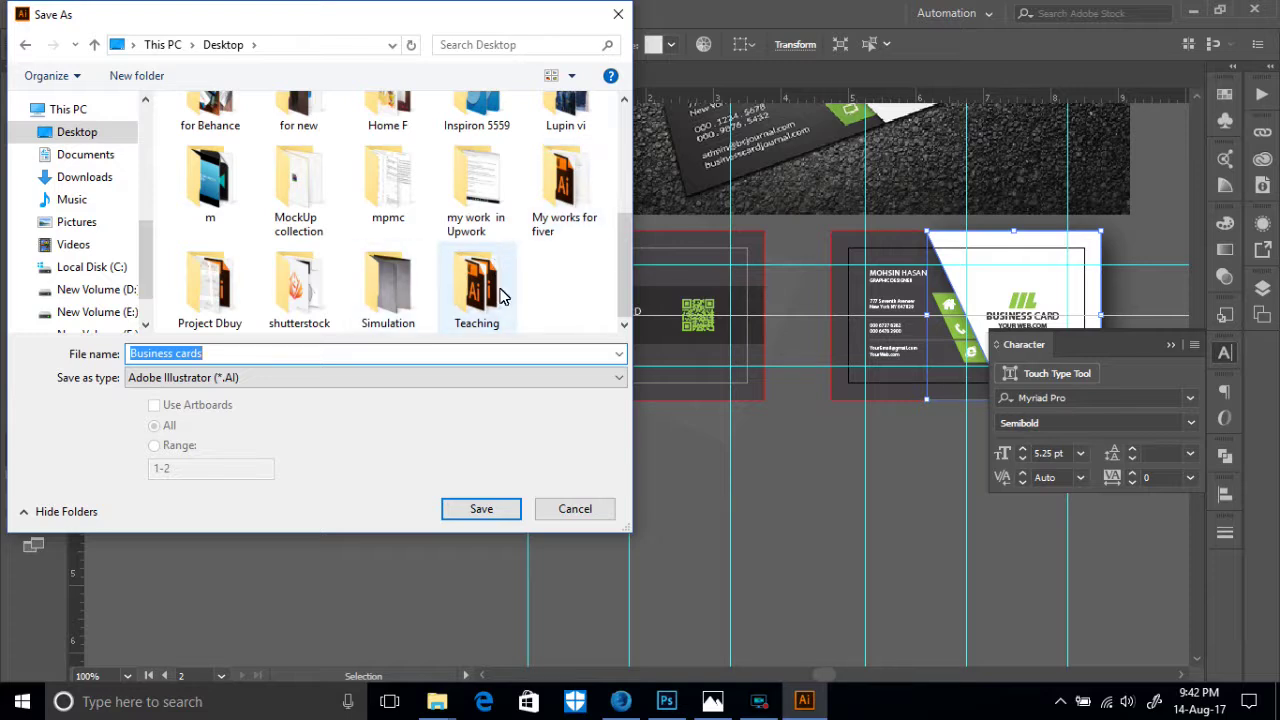
scroll(365, 295, "up", 2)
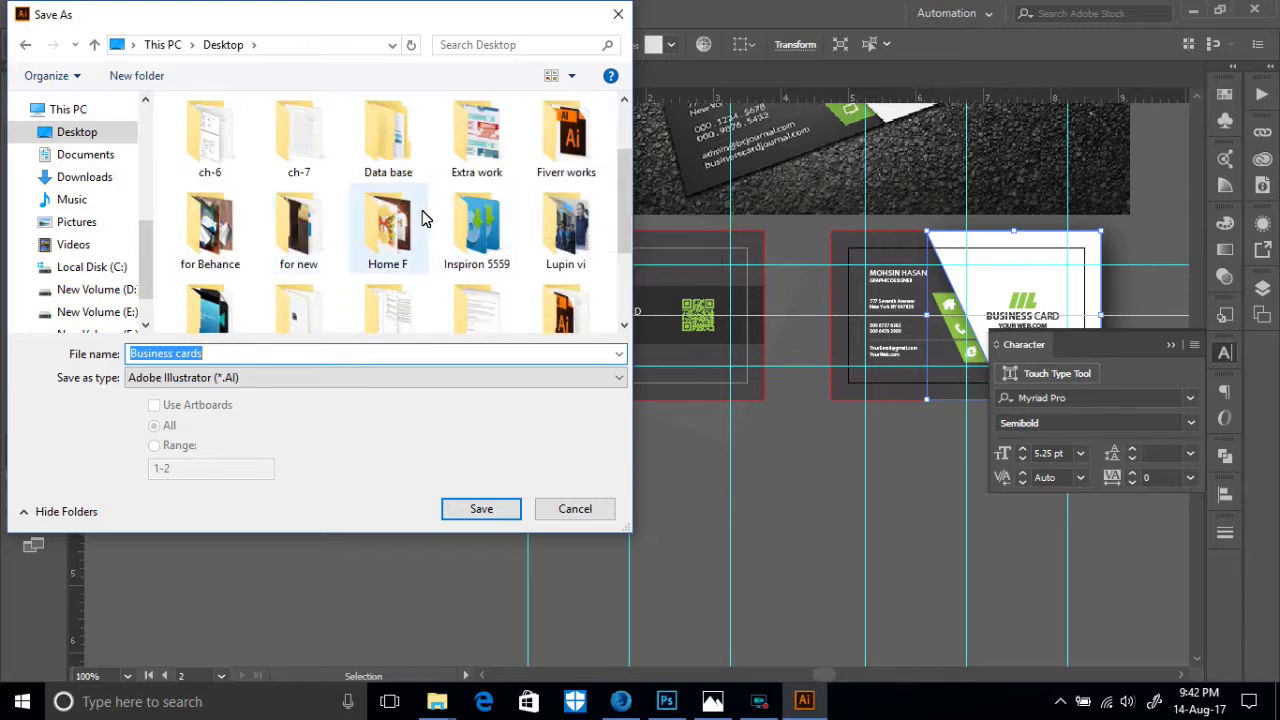
left_click(135, 133)
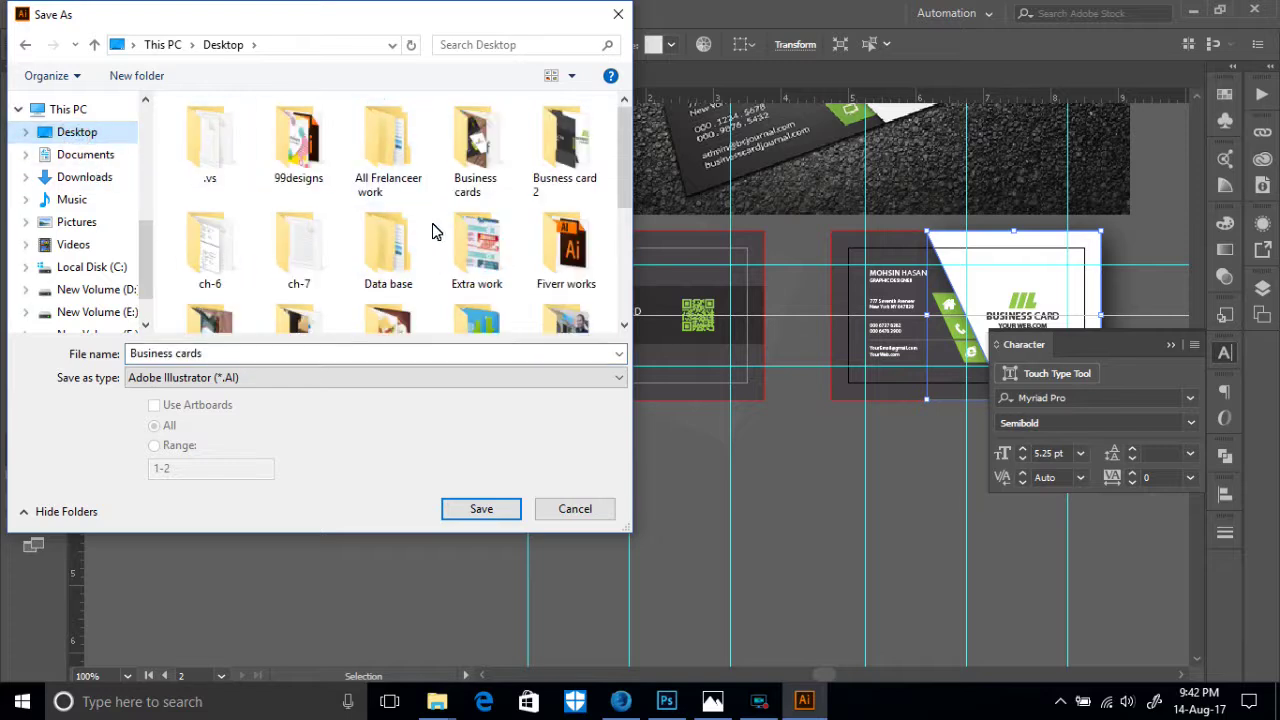
scroll(363, 234, "down", 5)
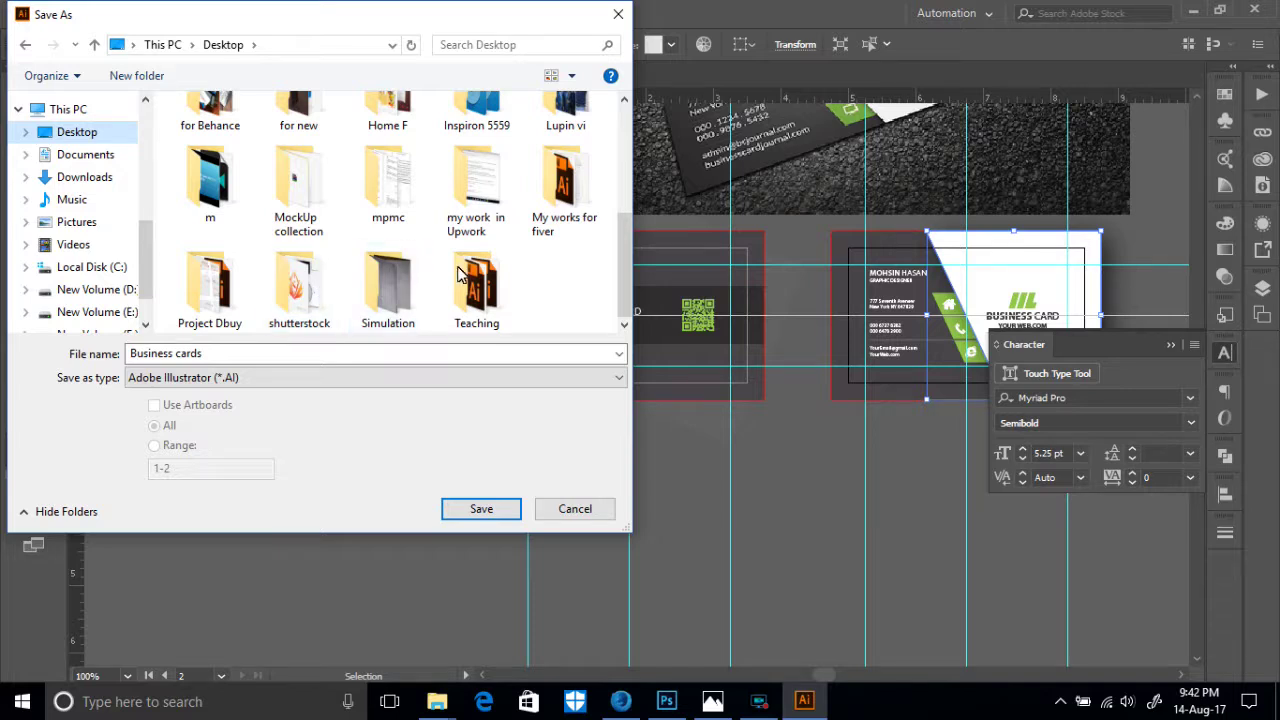
scroll(476, 260, "up", 2)
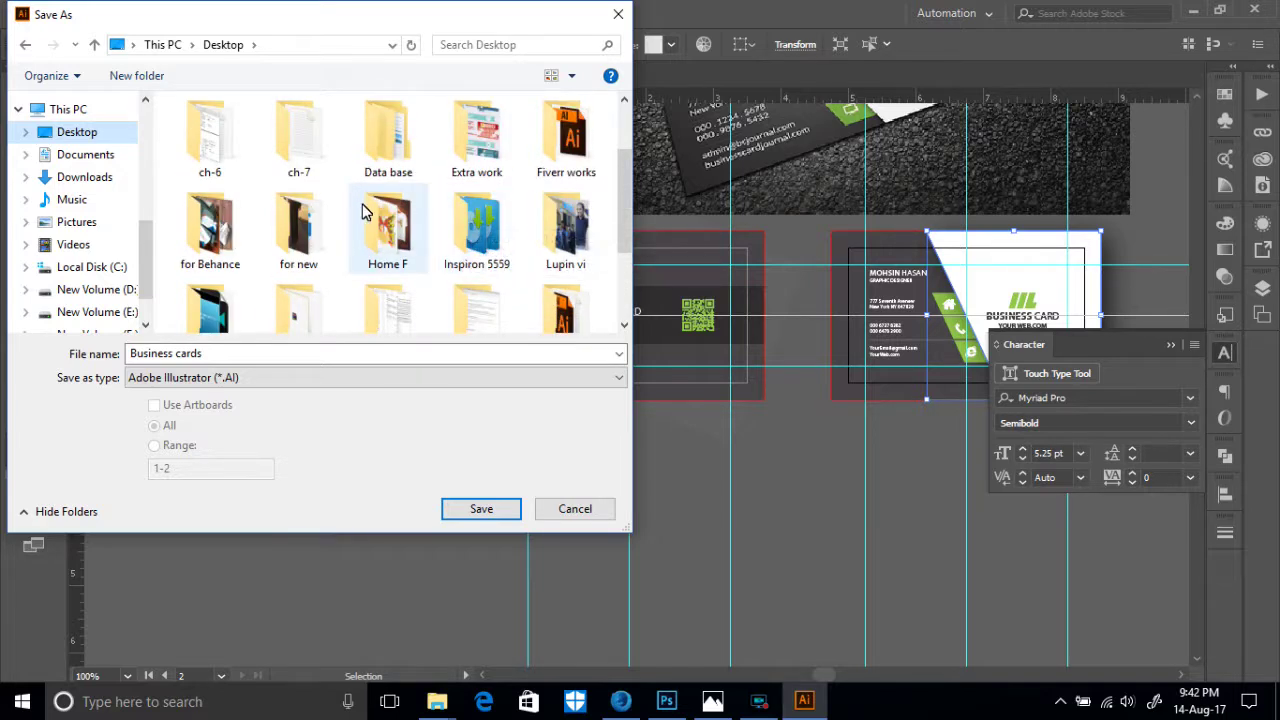
scroll(440, 240, "down", 2)
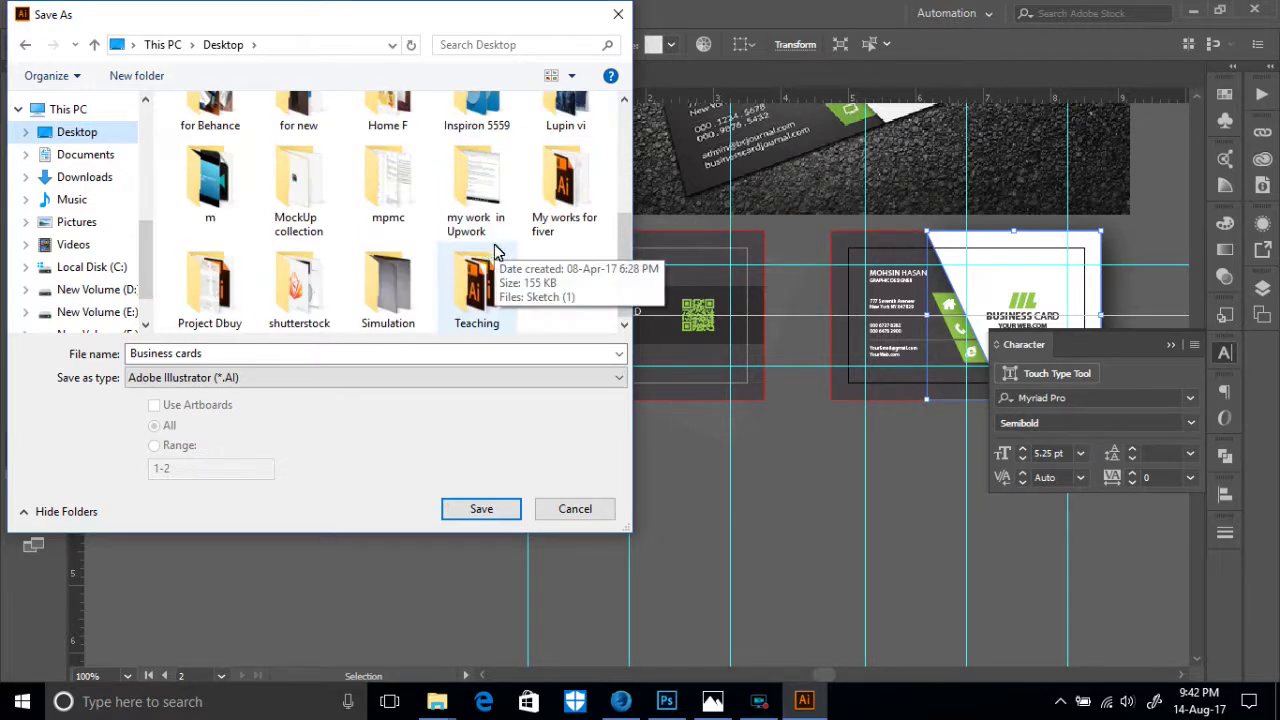
scroll(308, 275, "up", 4)
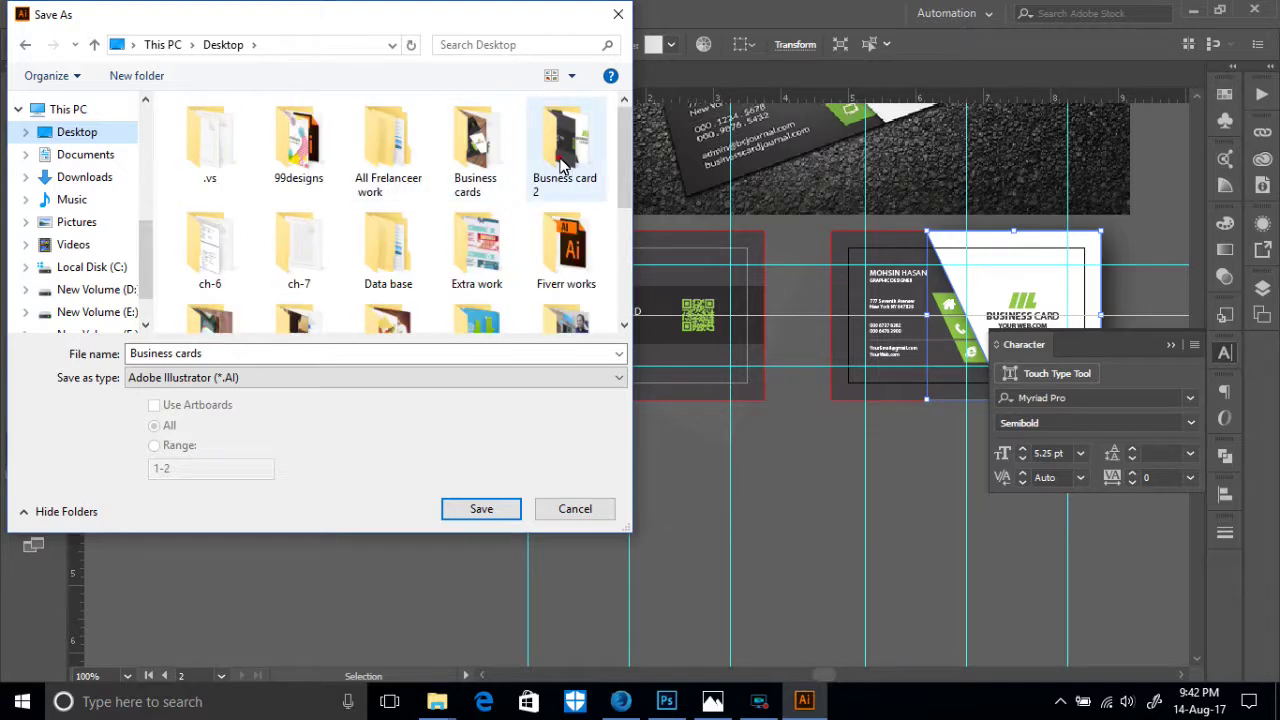
double_click(560, 160)
- Save as 'Business cards.ai' with default Illustrator Options, then pan the artboards left
left_click(481, 511)
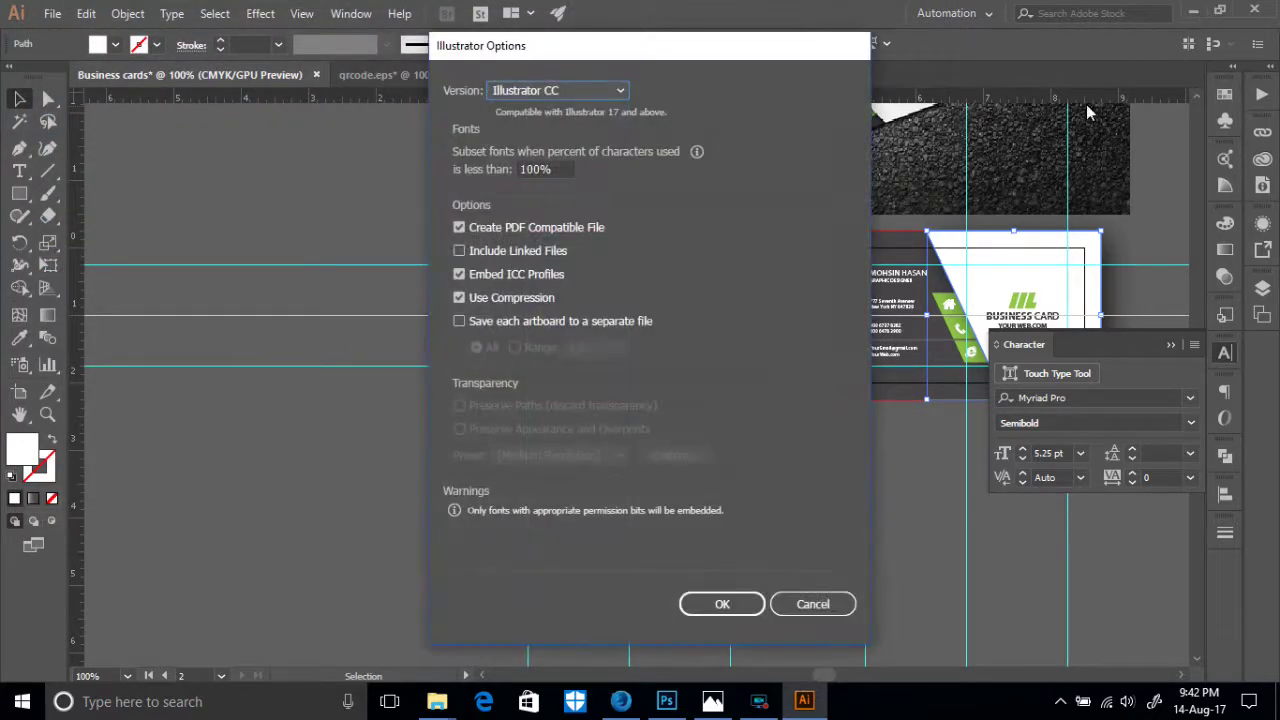
left_click(730, 603)
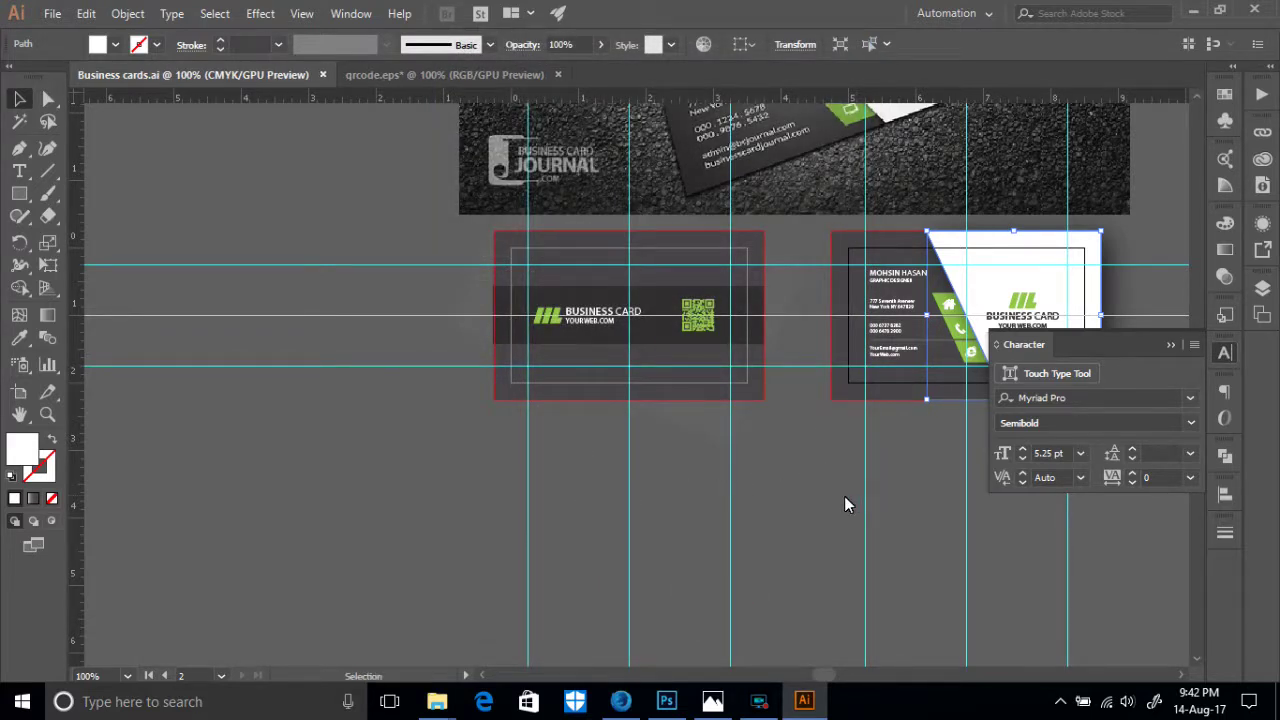
key("space")
left_click_drag(838, 469, 695, 455)
- Save the document as Adobe PDF named 'Business cards' in Busness card 2
left_click(52, 14)
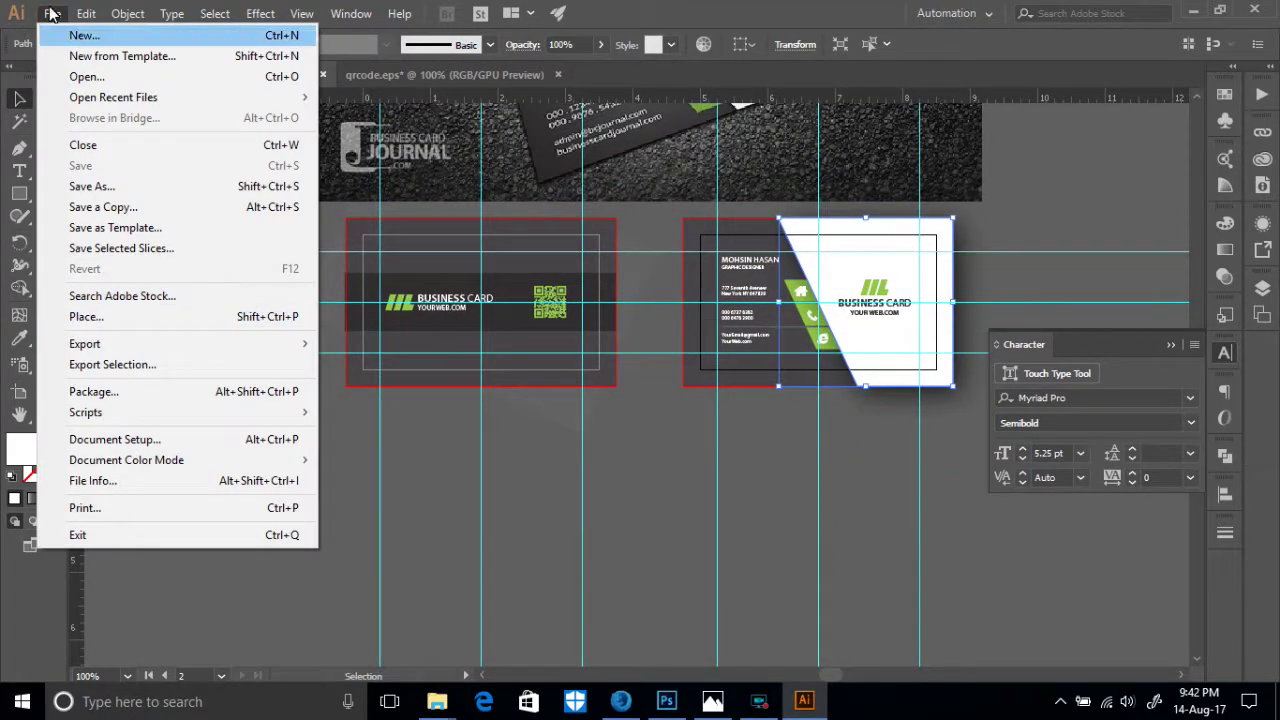
left_click(88, 187)
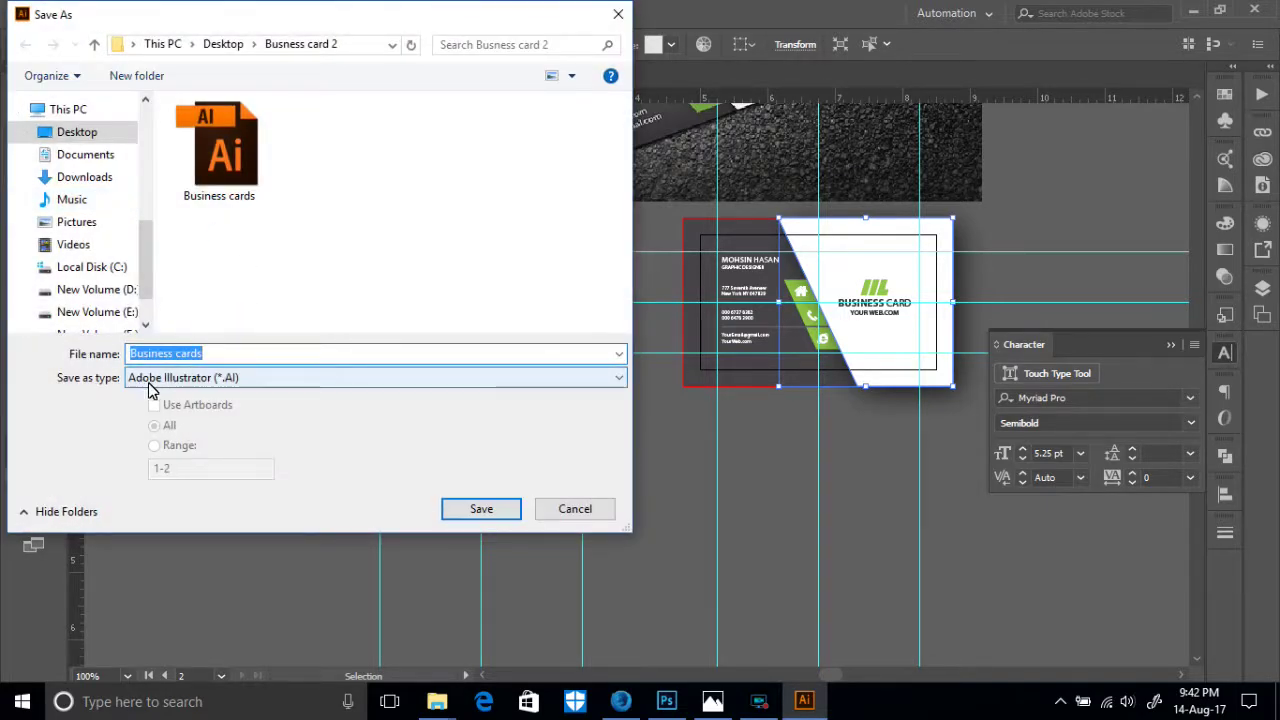
left_click(272, 380)
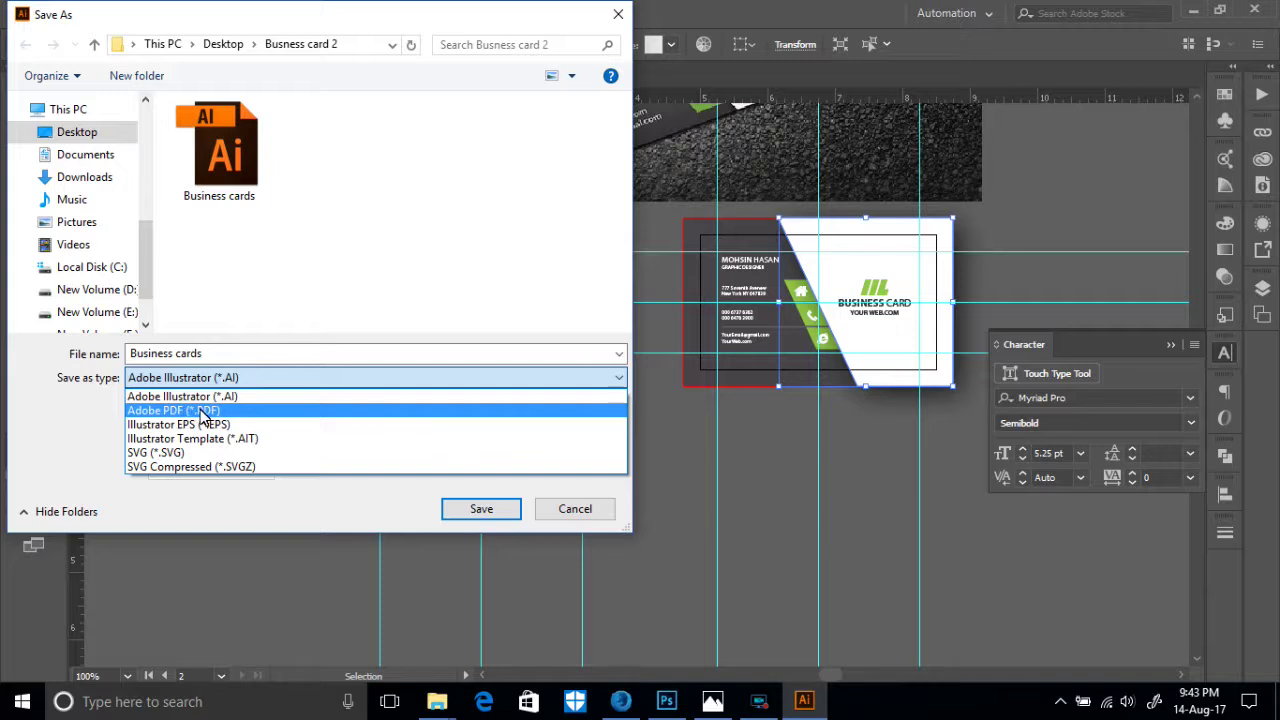
left_click(203, 413)
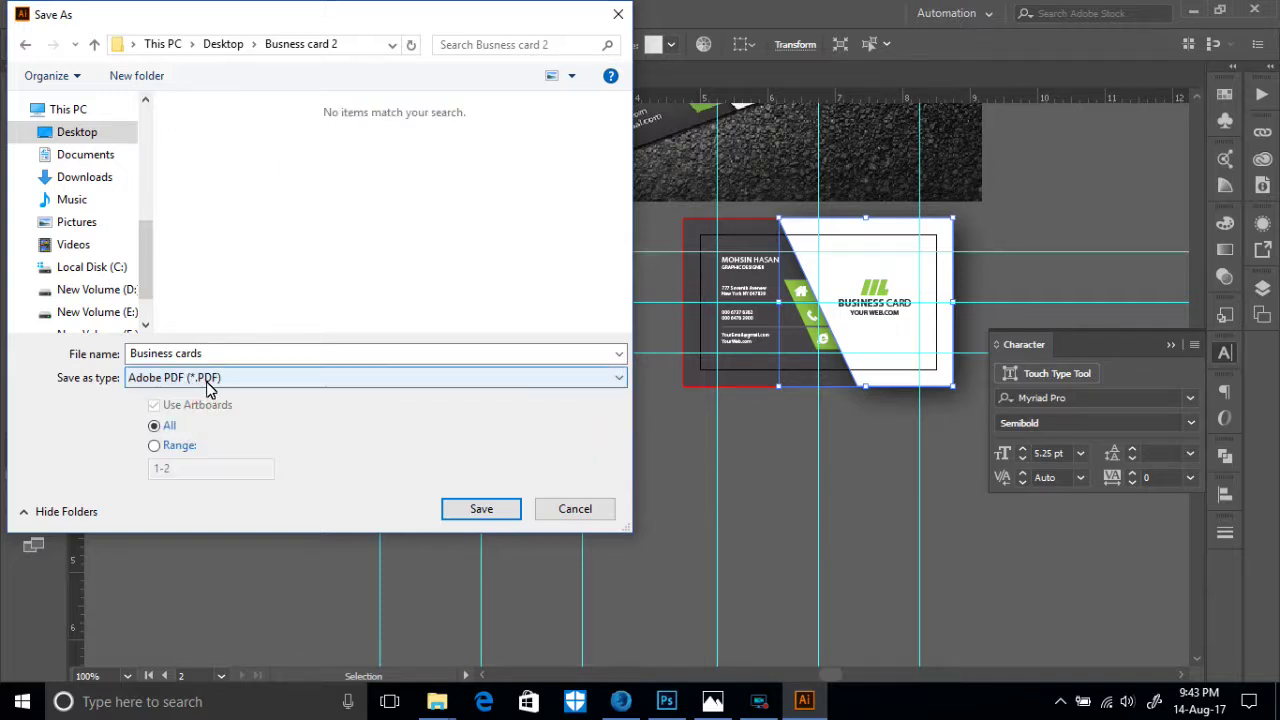
left_click(474, 512)
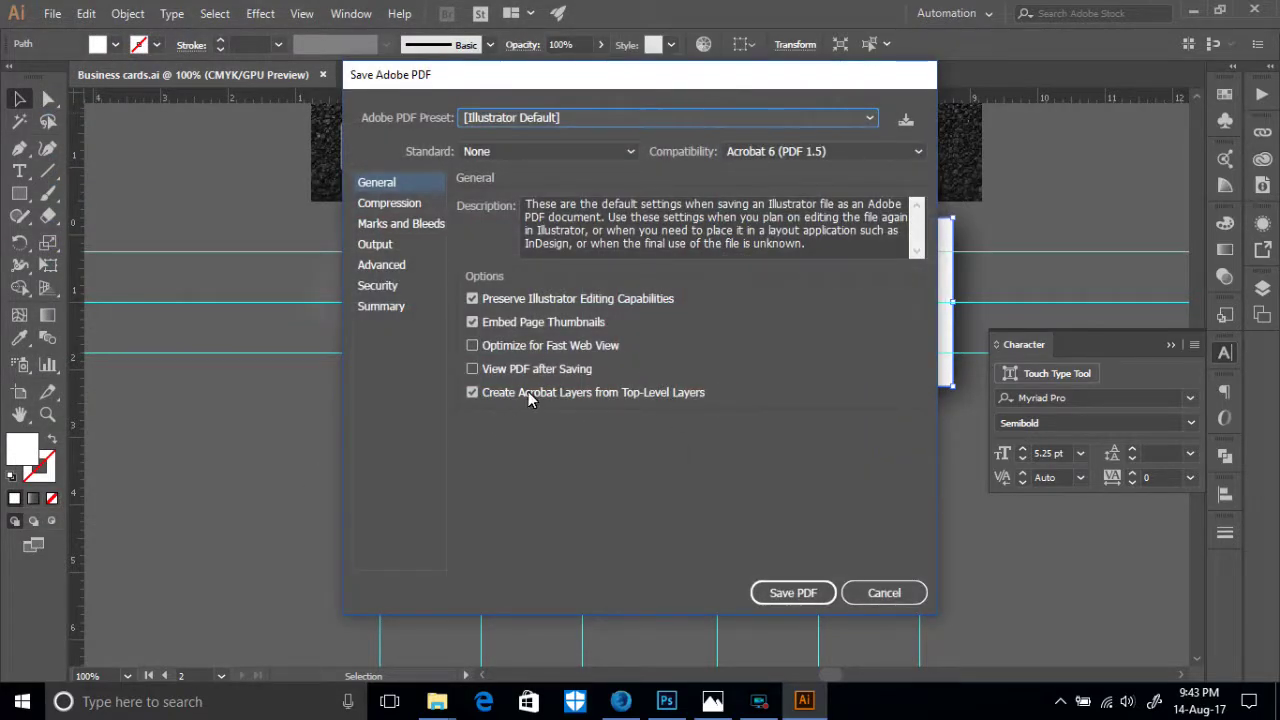
- Enable Trim Marks under Marks and Bleeds and write the PDF
left_click_drag(629, 74, 620, 112)
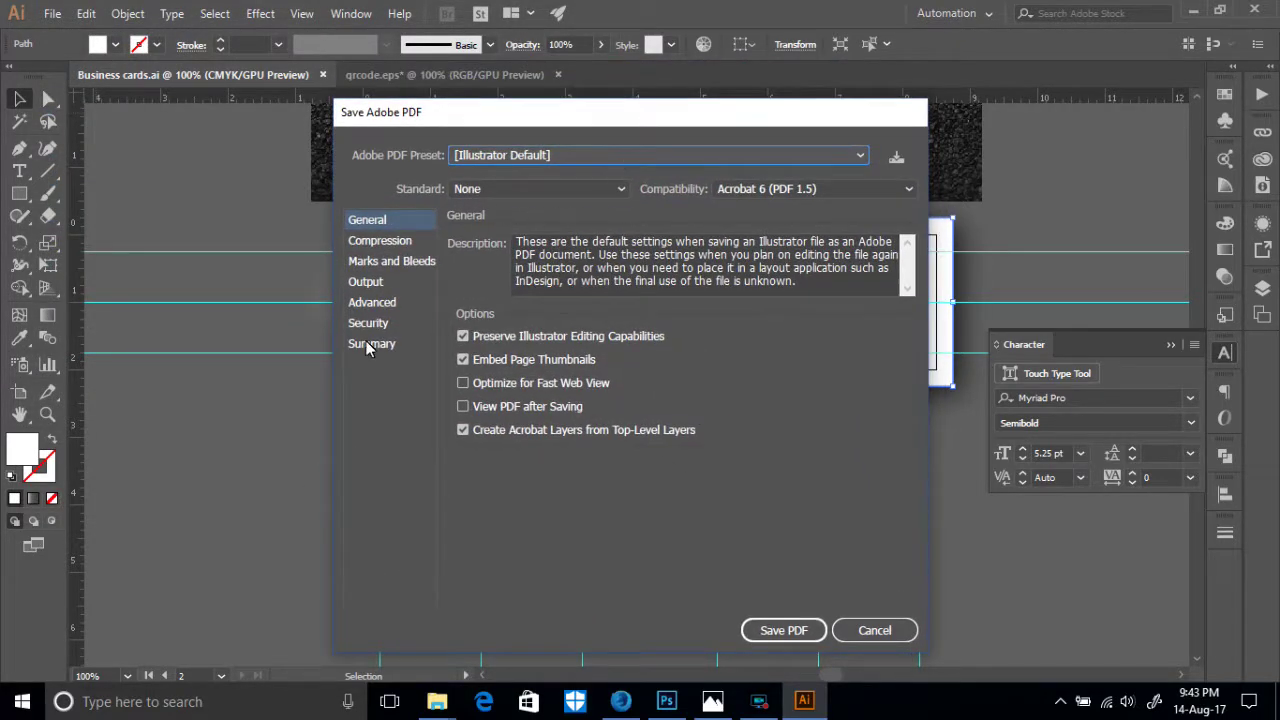
left_click_drag(607, 115, 580, 119)
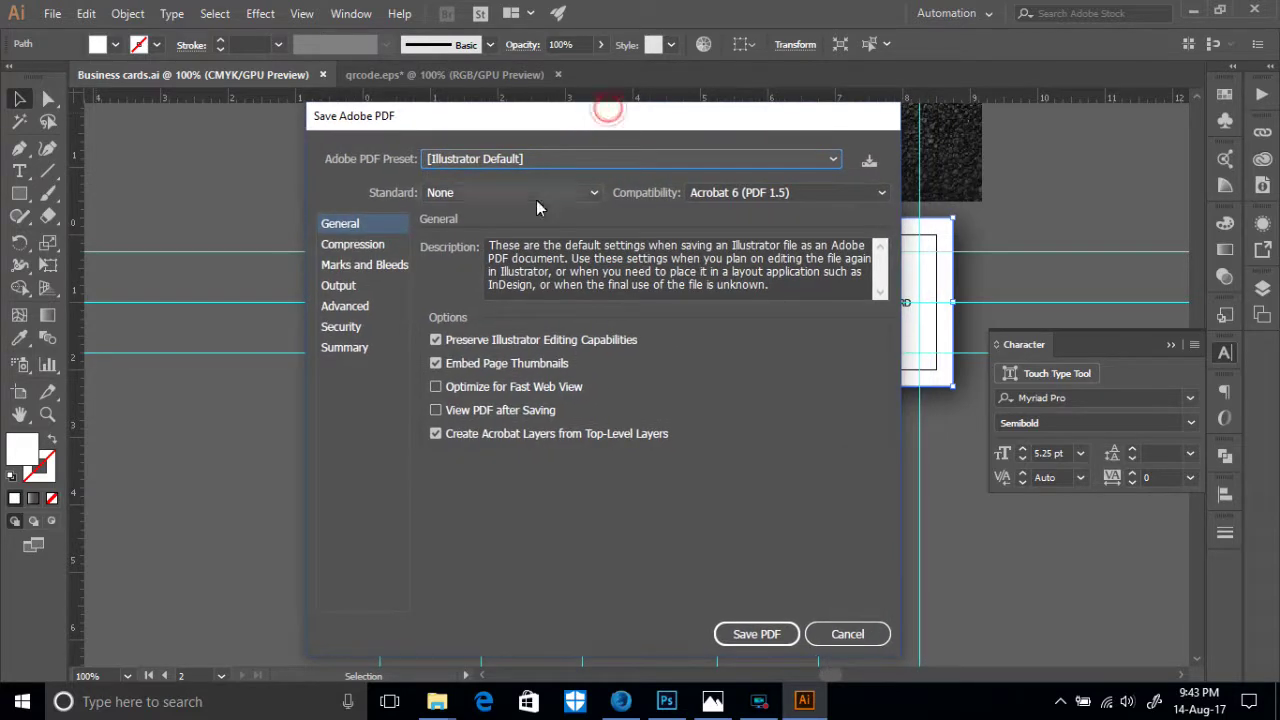
left_click(365, 266)
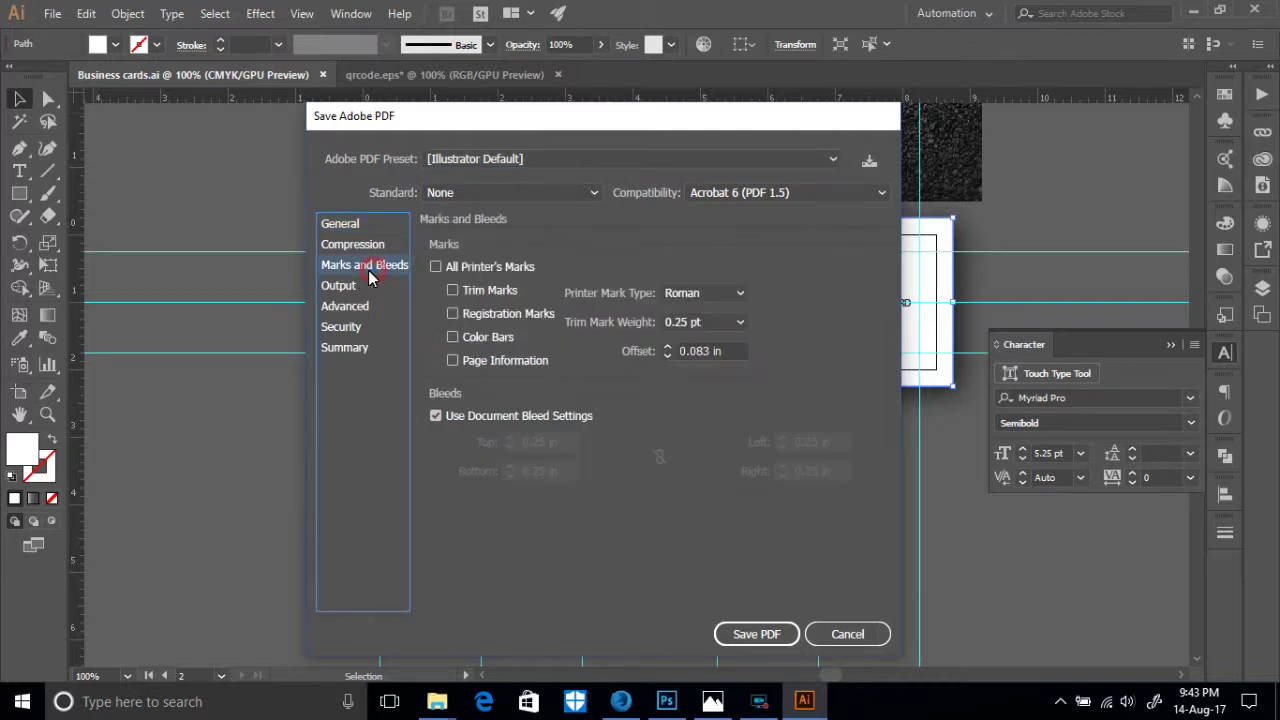
left_click(453, 290)
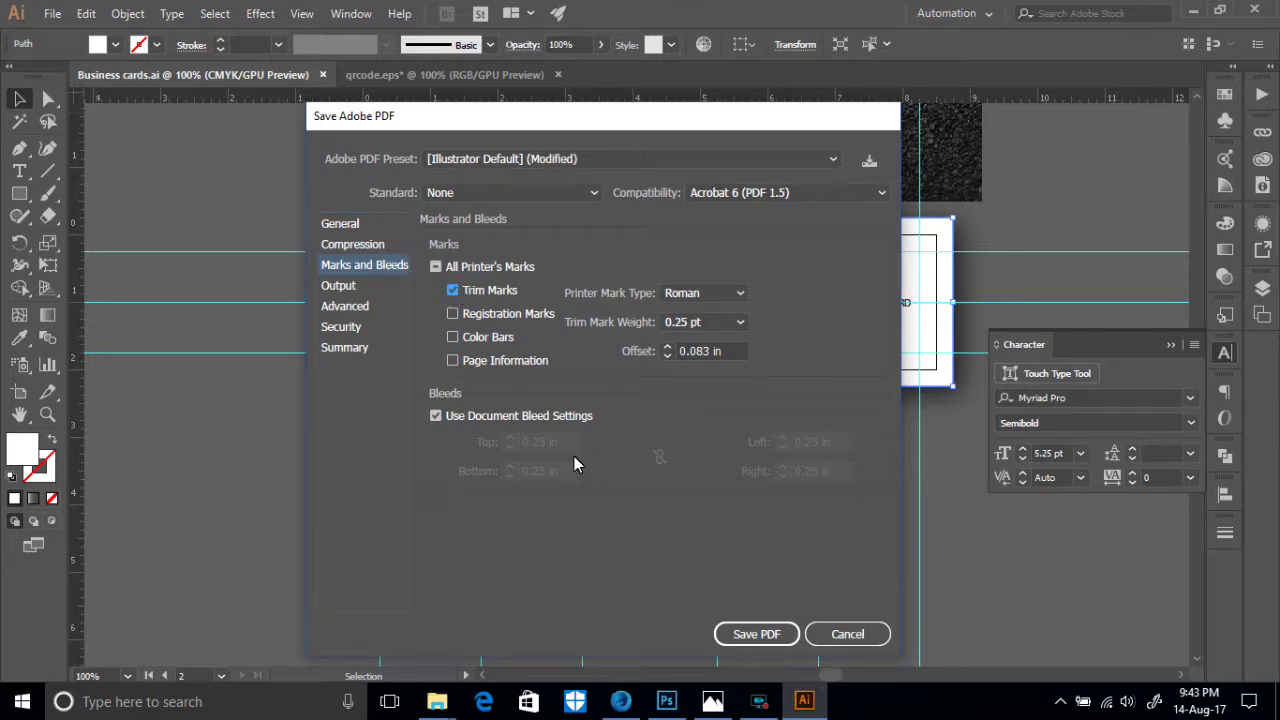
left_click(765, 630)
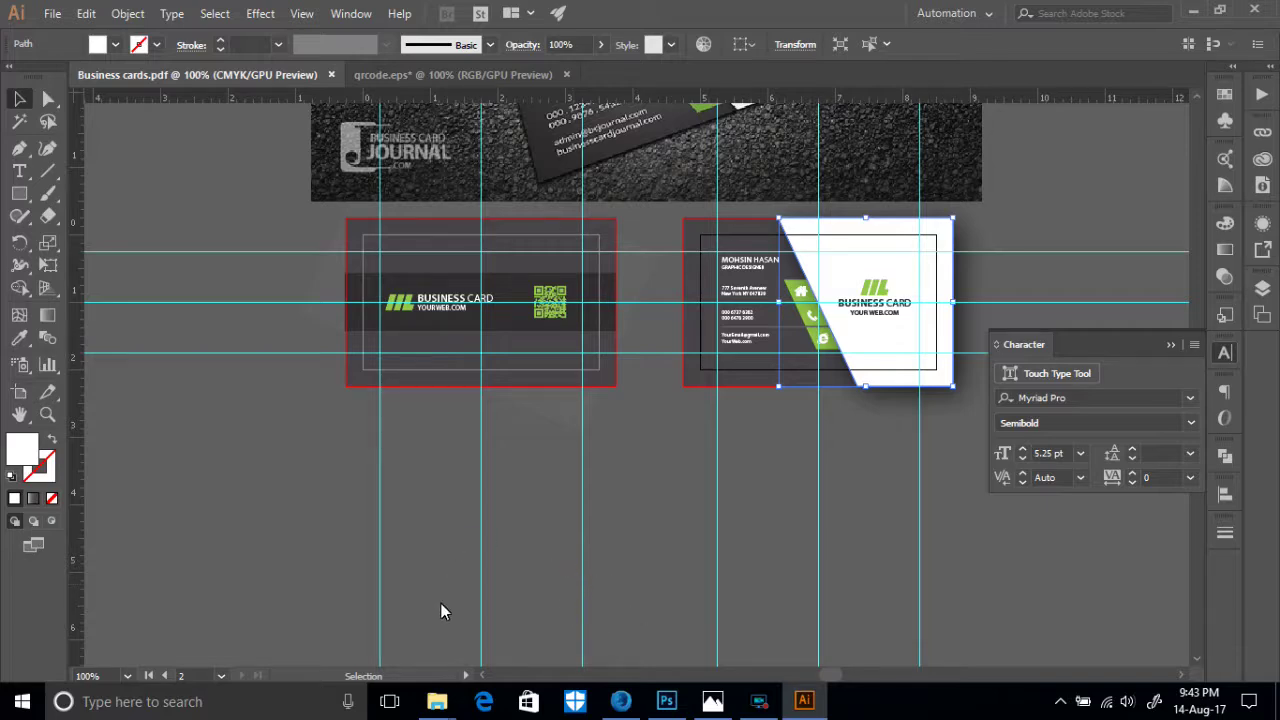
- Open 'Business cards.pdf' from the Busness card 2 folder to preview it in Edge
mouse_move(437, 701)
left_click(520, 635)
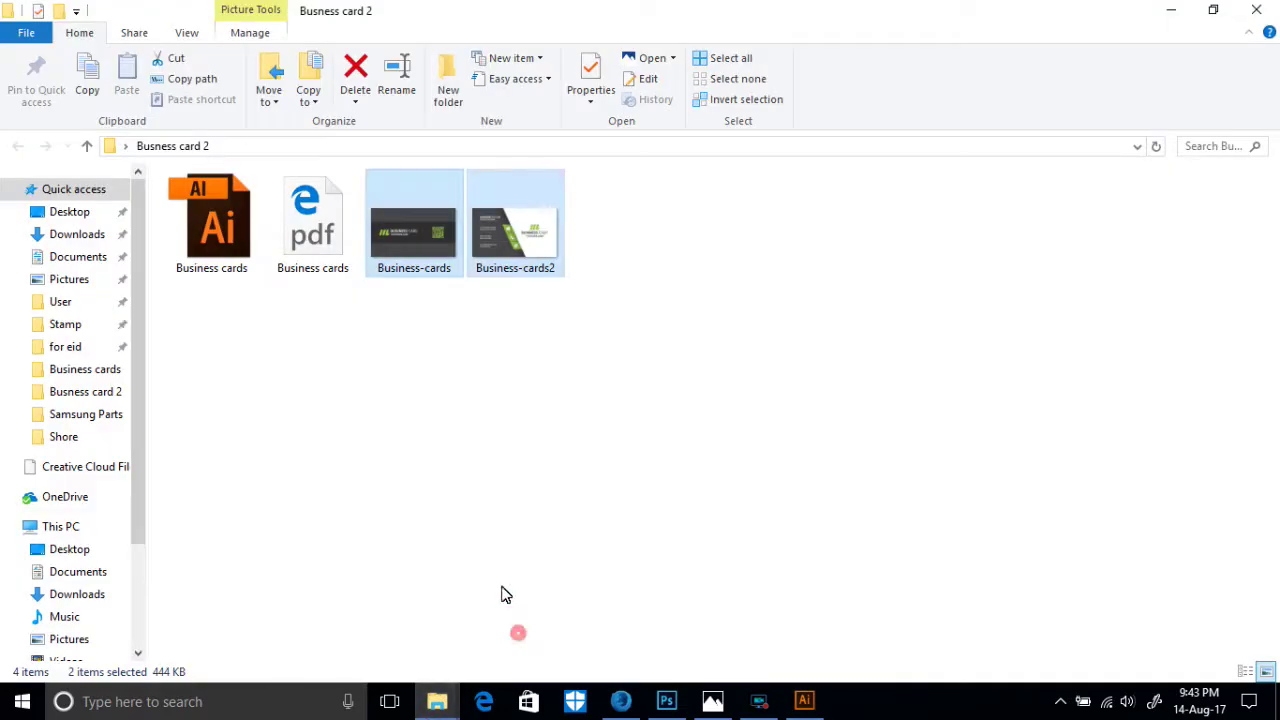
double_click(321, 252)
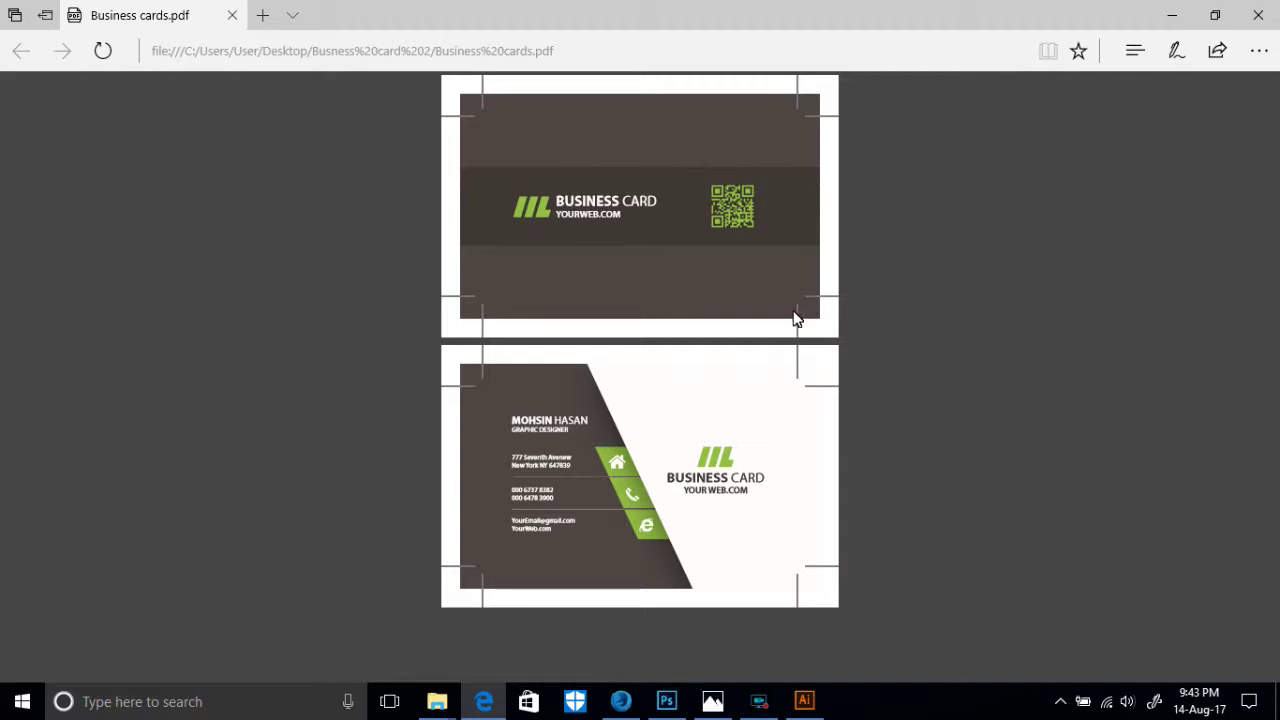
- Minimize Edge and Illustrator, then select the AI and PDF files in the folder
left_click(1188, 12)
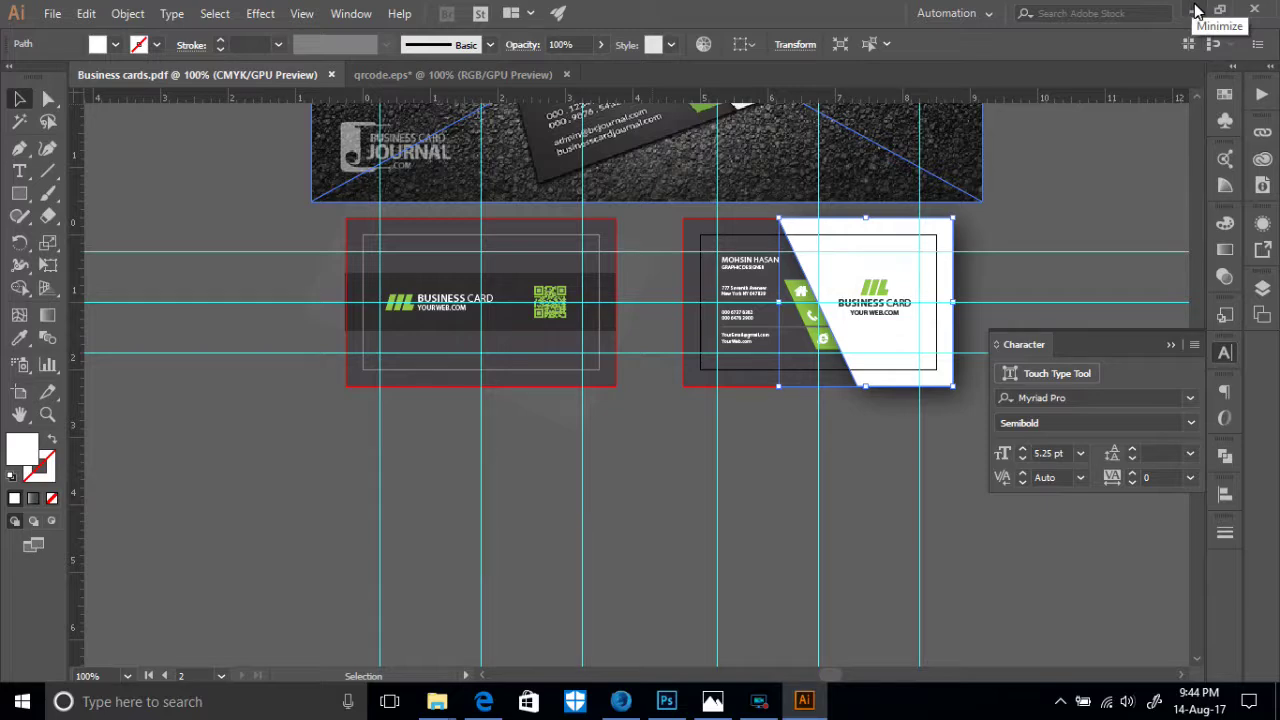
left_click(1197, 10)
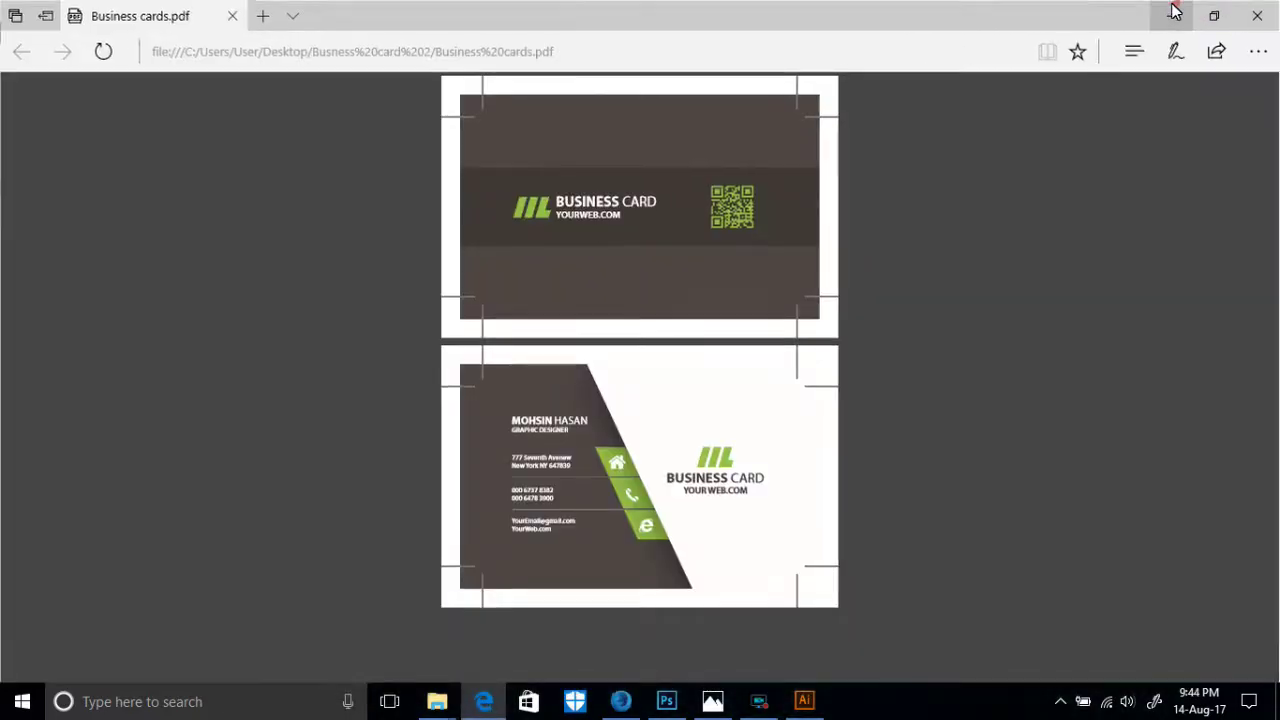
left_click(1170, 10)
left_click_drag(338, 323, 216, 276)
left_click_drag(294, 371, 241, 278)
left_click_drag(324, 324, 228, 242)
left_click_drag(294, 340, 224, 214)
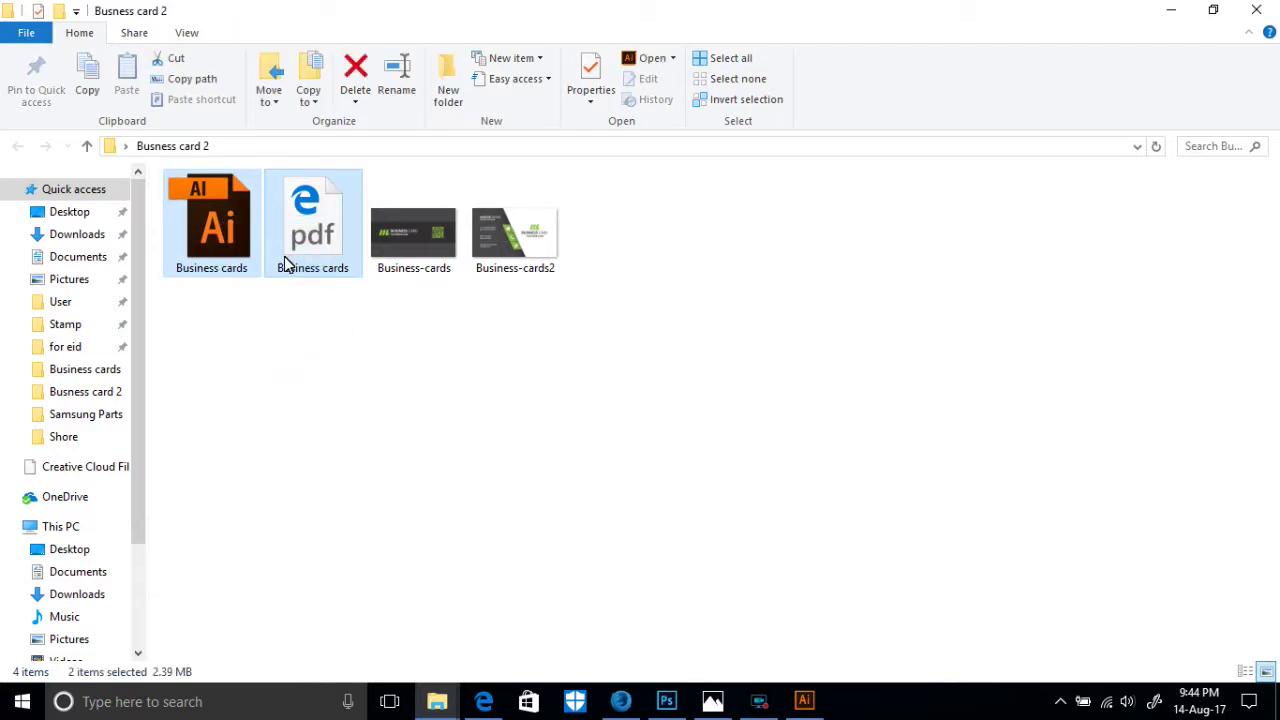
- Select the AI/PDF files and the two card images, then restore down the folder window
left_click_drag(337, 307, 243, 244)
left_click_drag(588, 310, 419, 253)
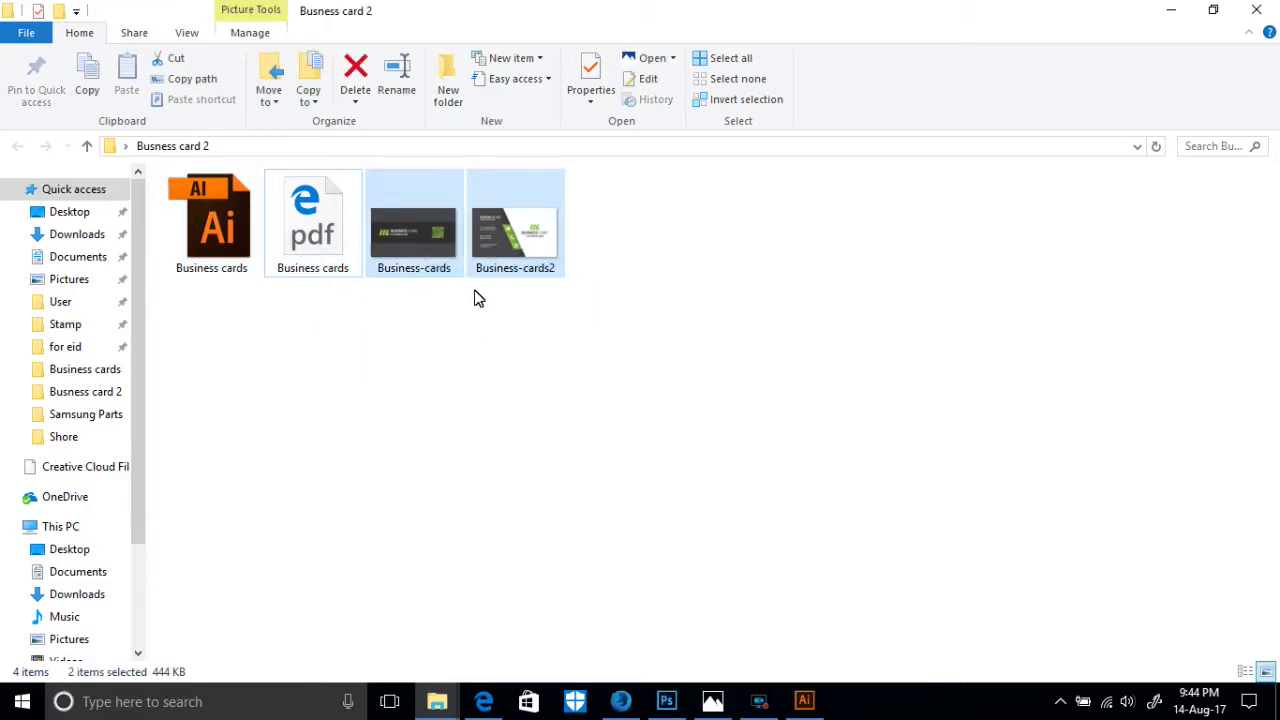
left_click_drag(541, 306, 436, 238)
left_click(1213, 10)
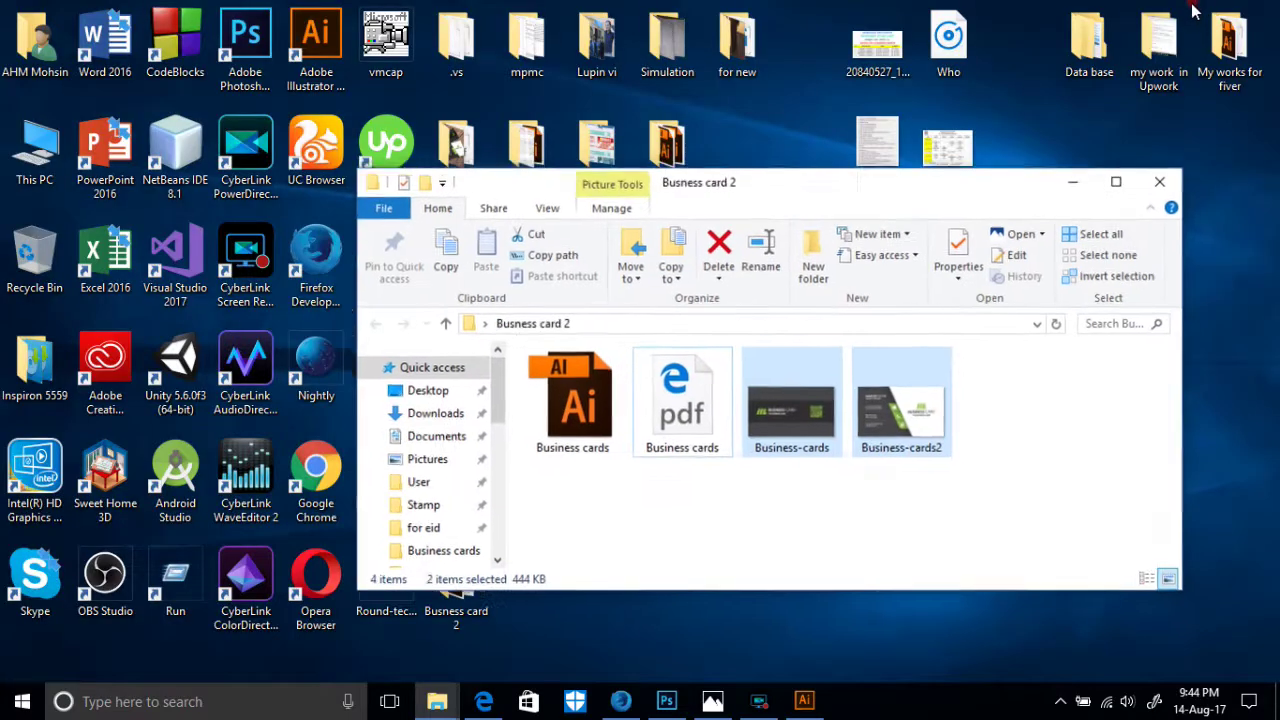
- Open '13.jpg' in Photos, move the viewer left, then minimize it
left_click(1078, 193)
double_click(456, 260)
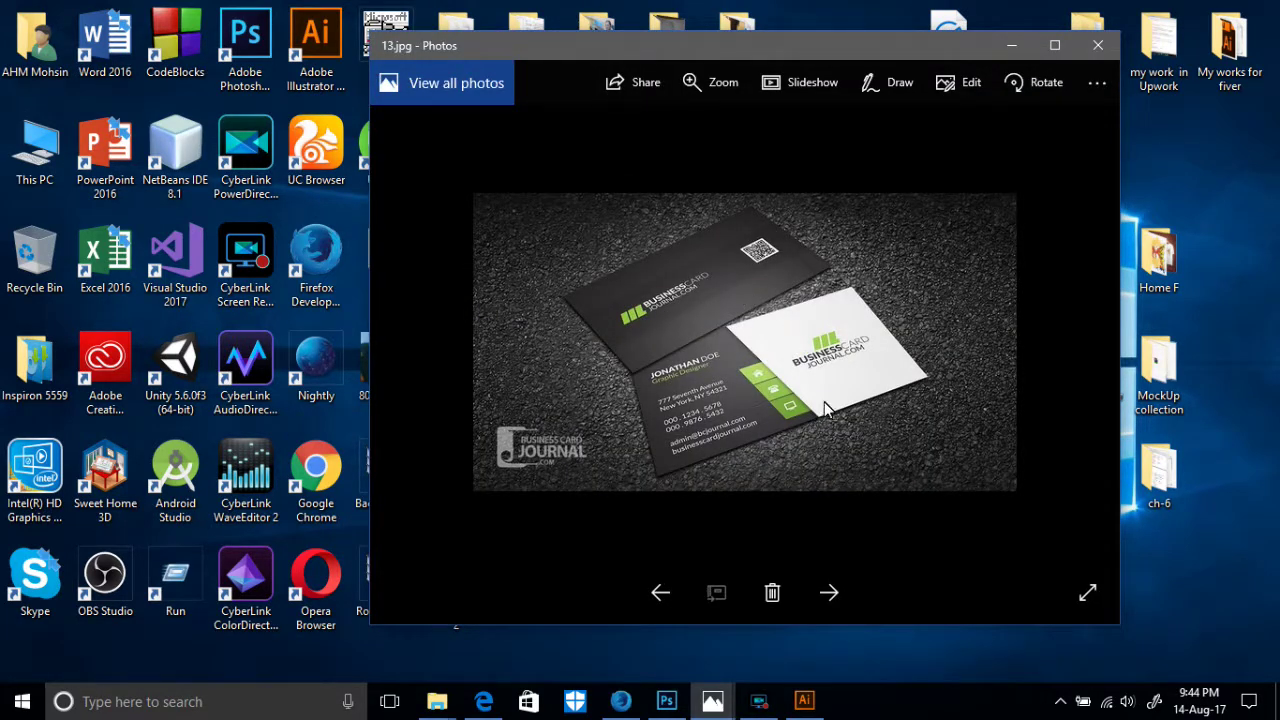
left_click_drag(904, 52, 633, 64)
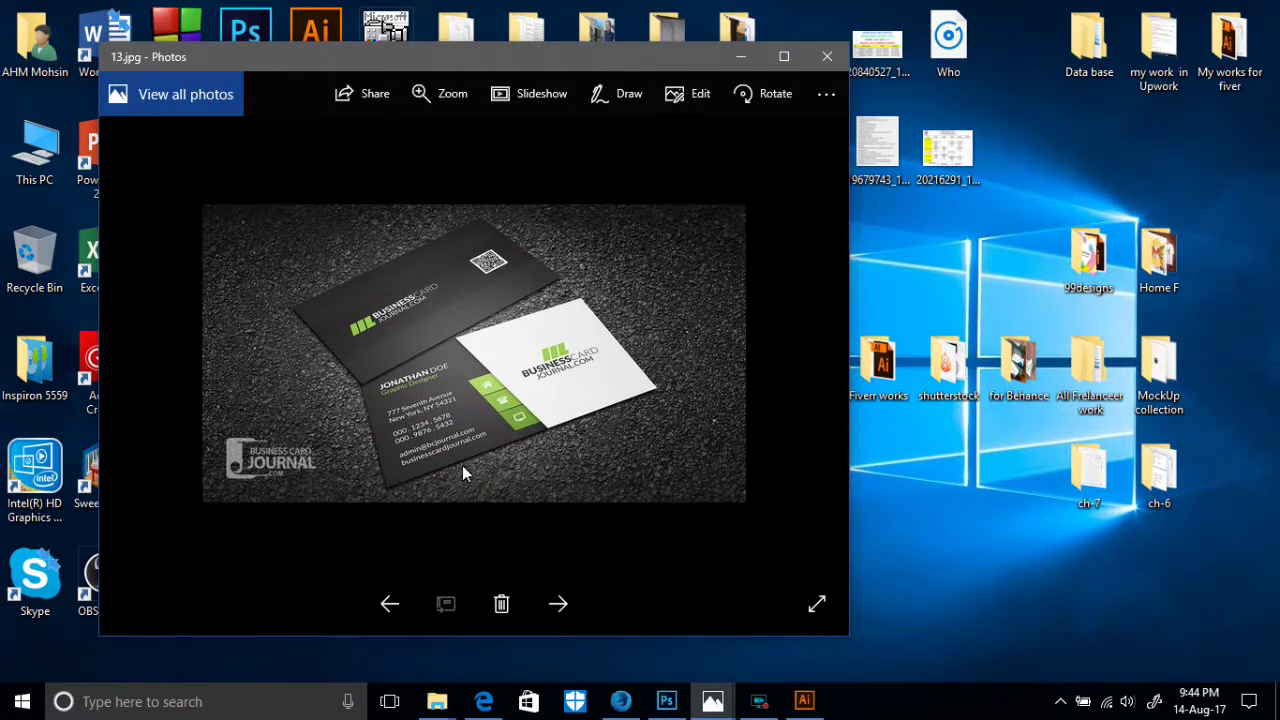
left_click(748, 60)
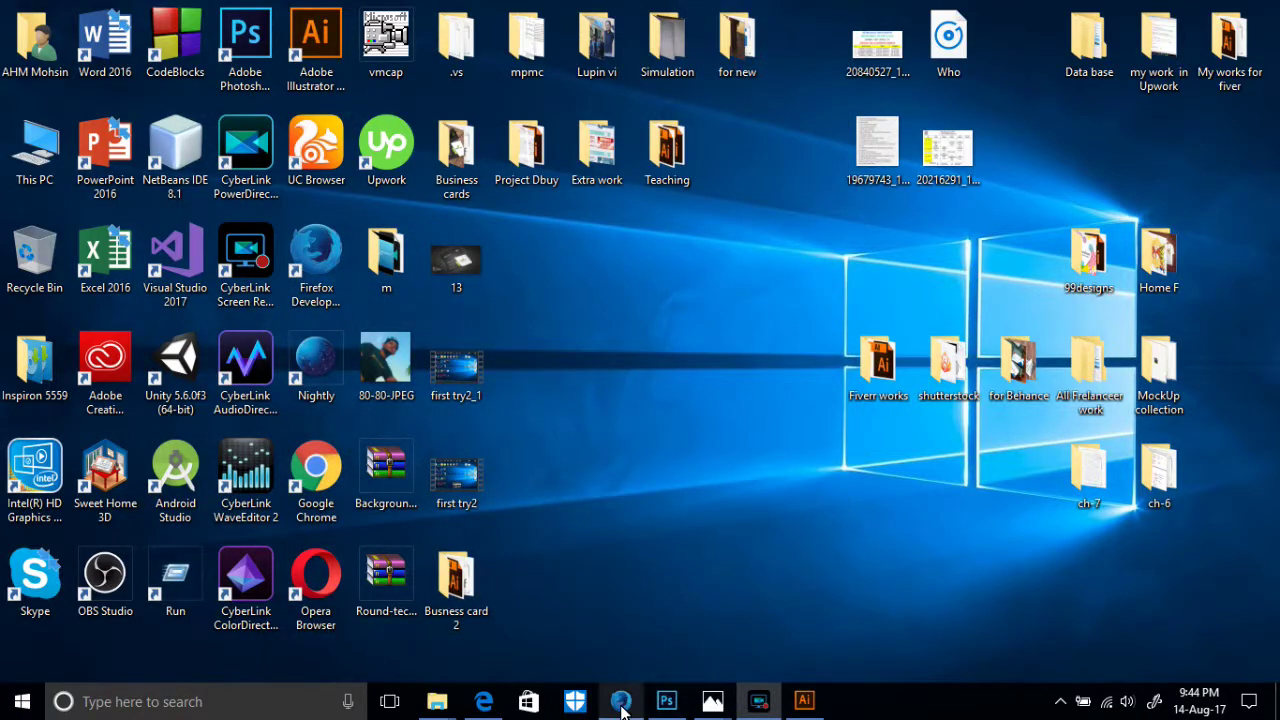
- Search Google for 'cool wood background' in a new Firefox tab
left_click(620, 701)
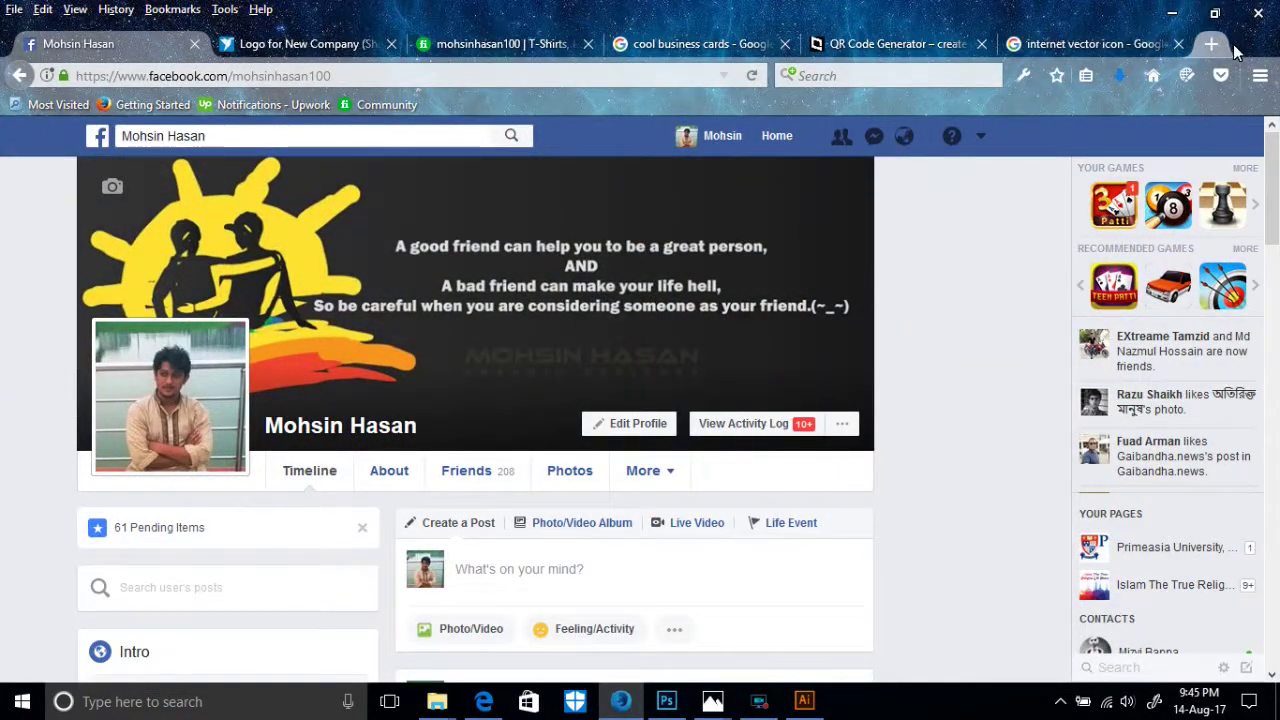
left_click(1211, 44)
left_click(490, 192)
type("cook")
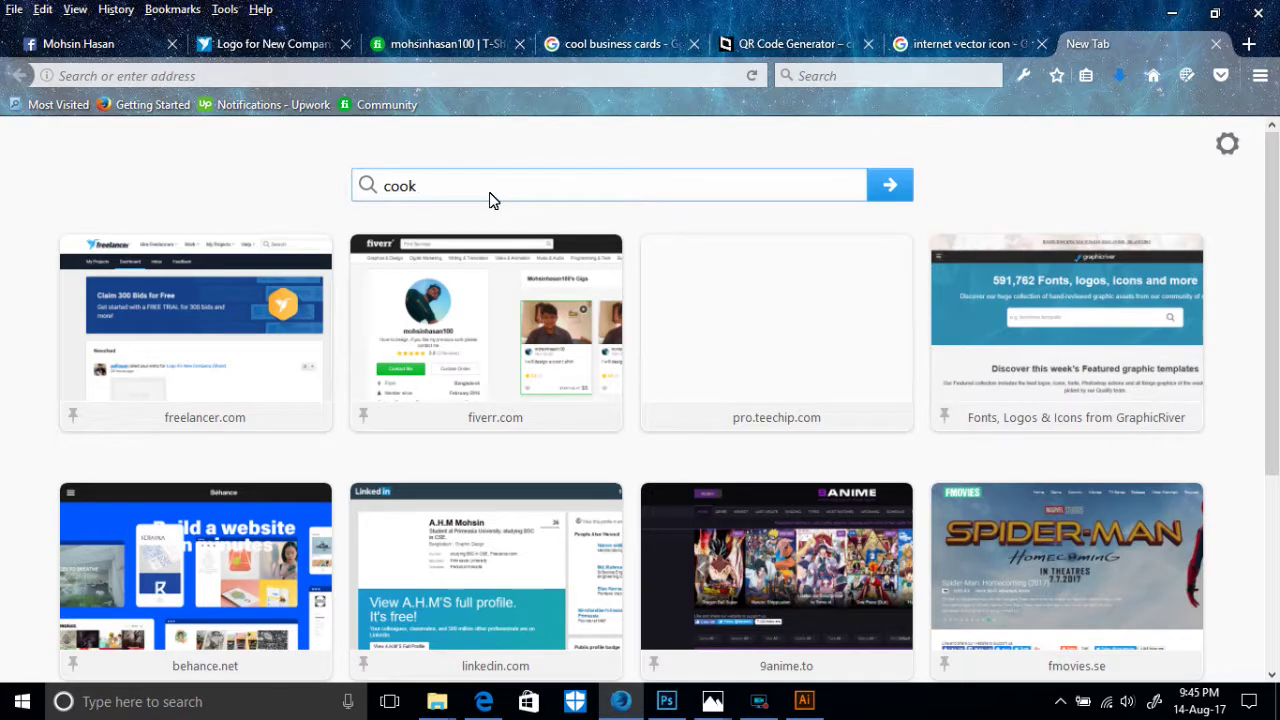
key("BackSpace")
type("l background")
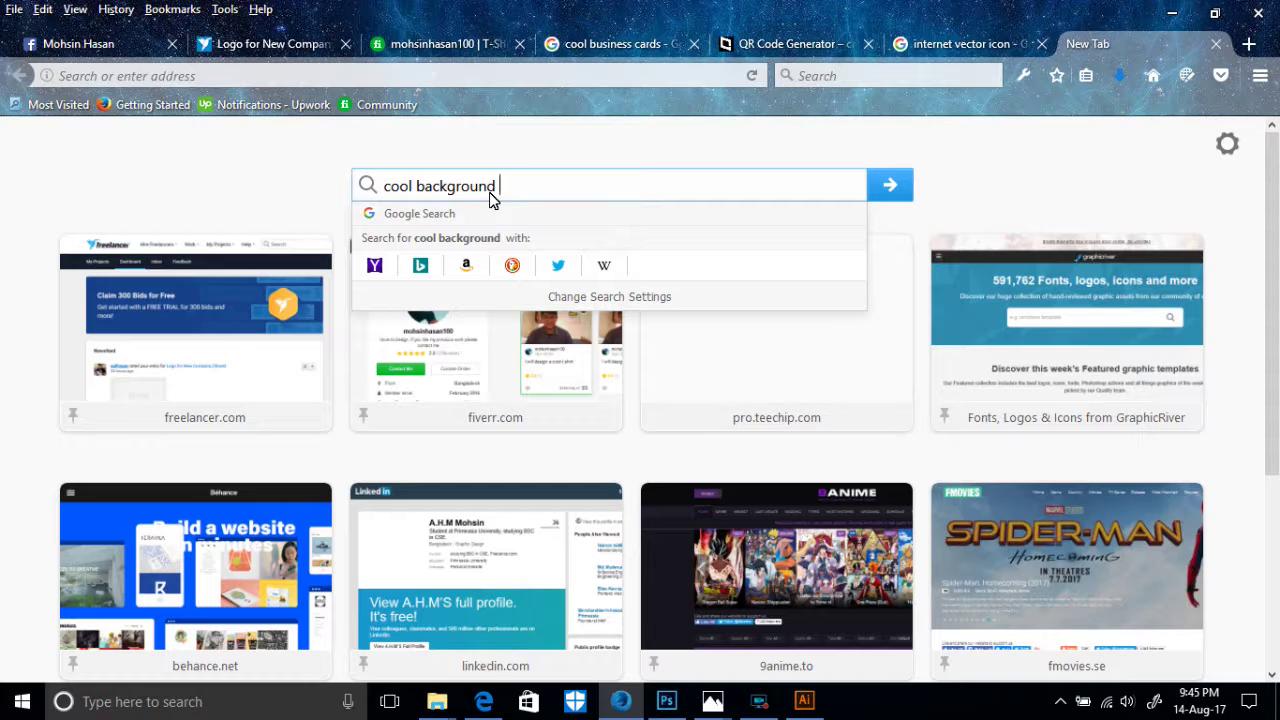
key("Return")
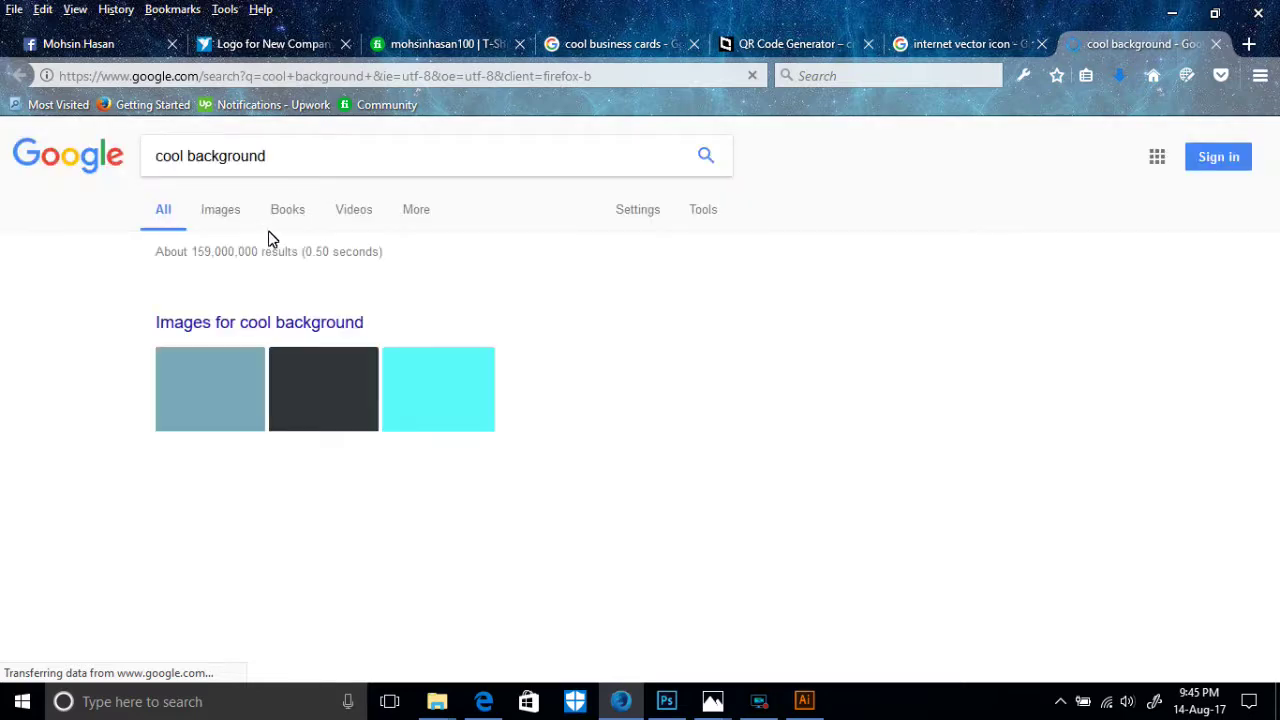
left_click(184, 163)
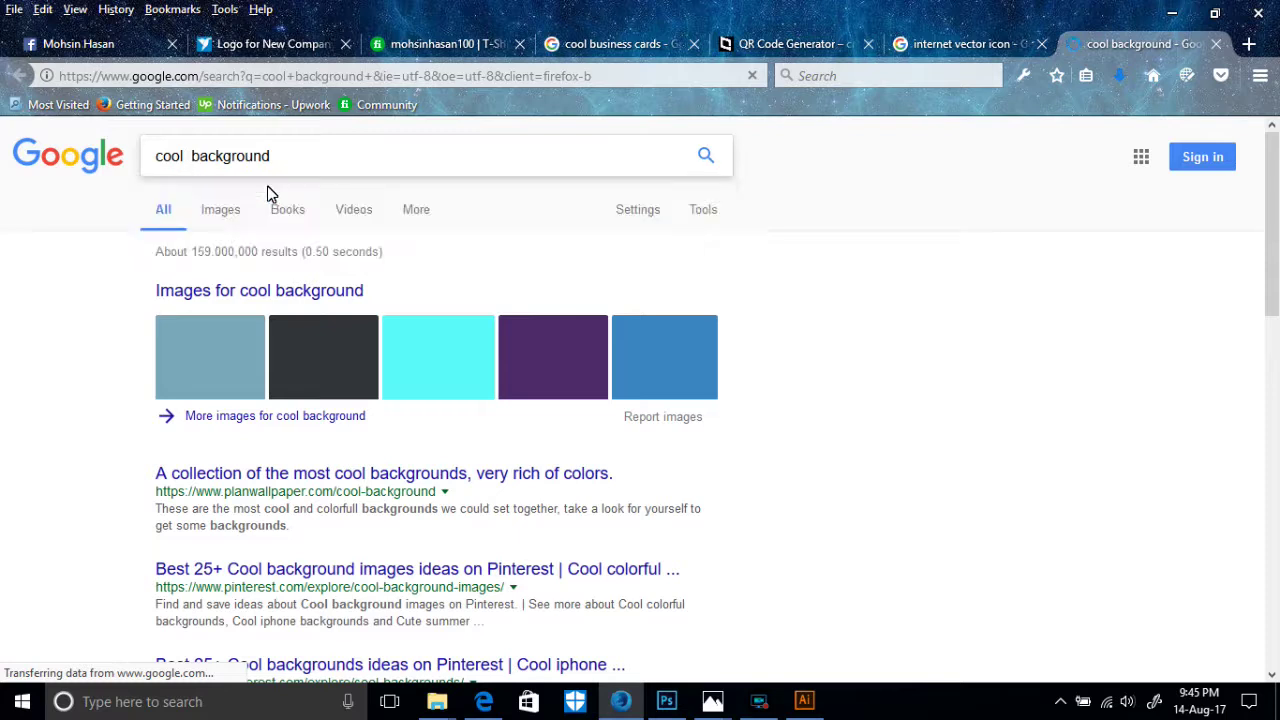
type("wood")
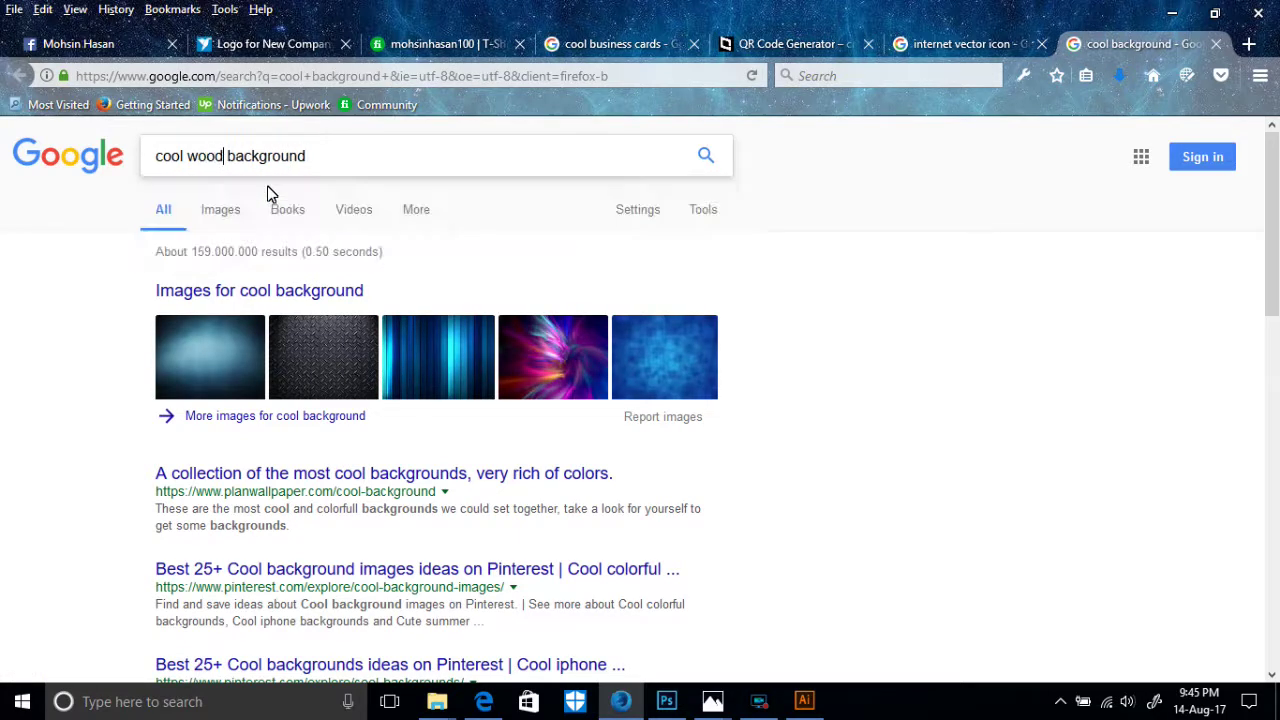
key("Return")
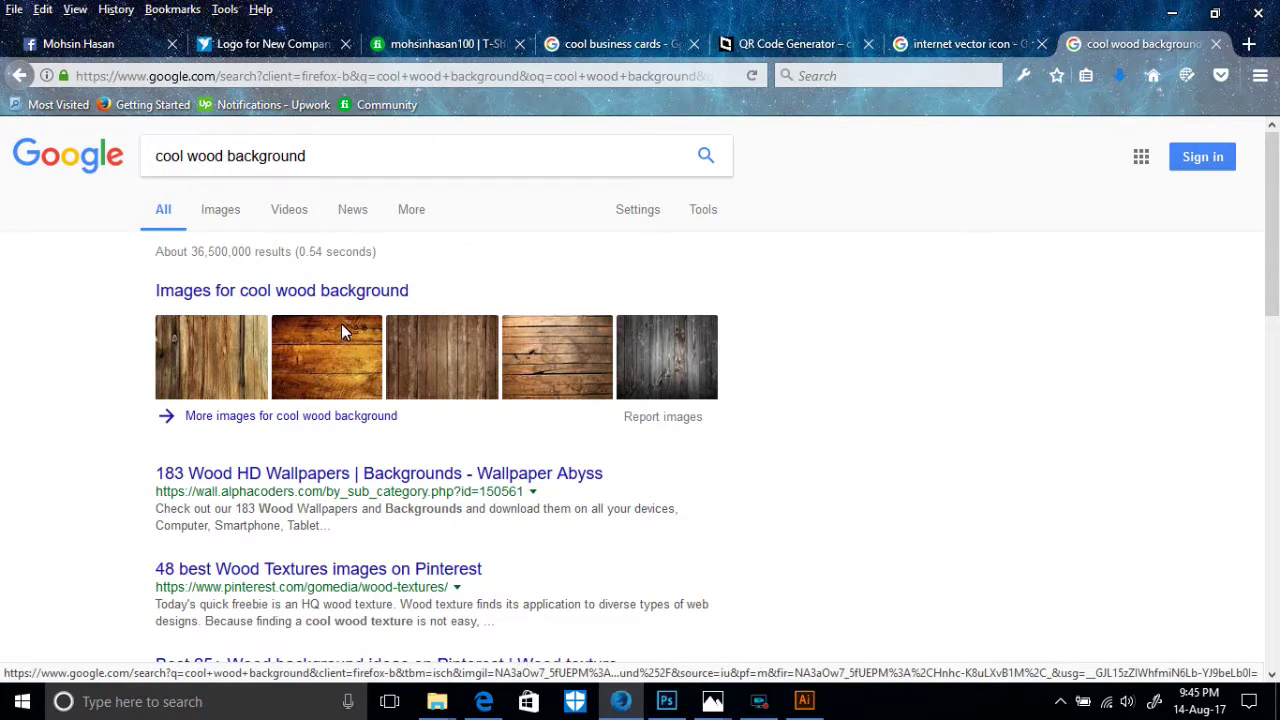
- Switch to image results and preview a weathered wood texture further down
left_click(218, 218)
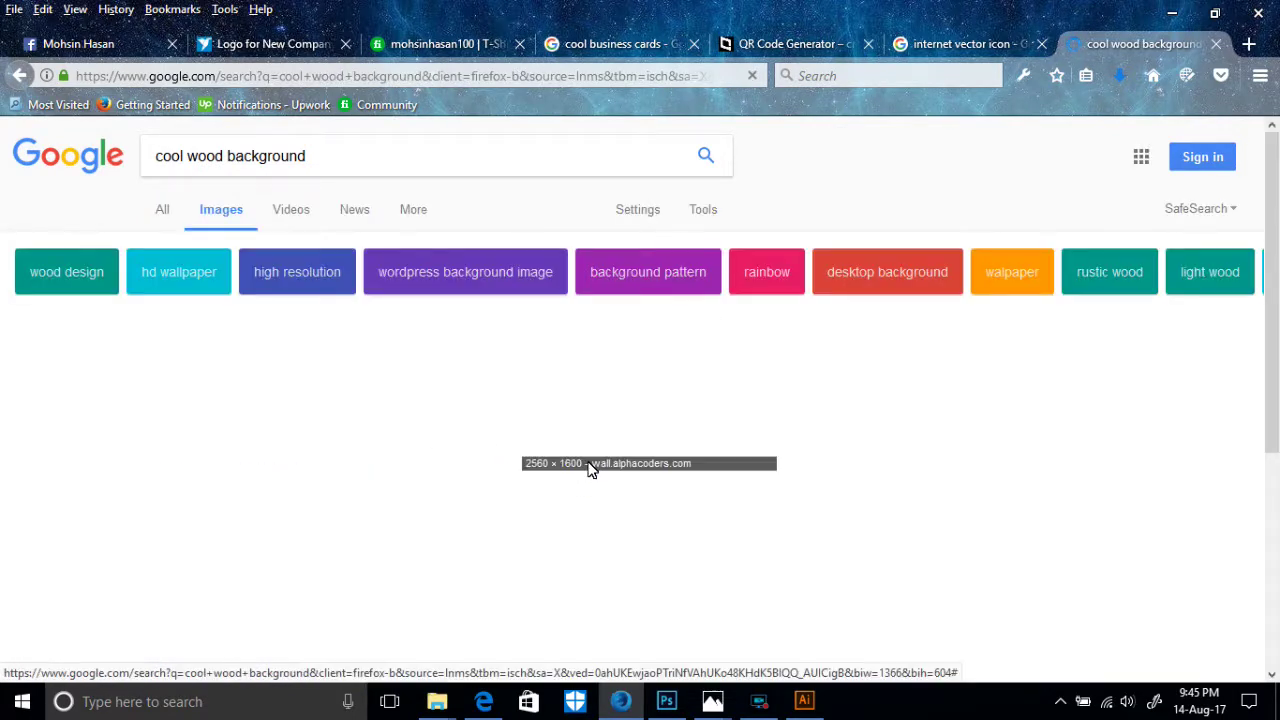
scroll(669, 408, "down", 5)
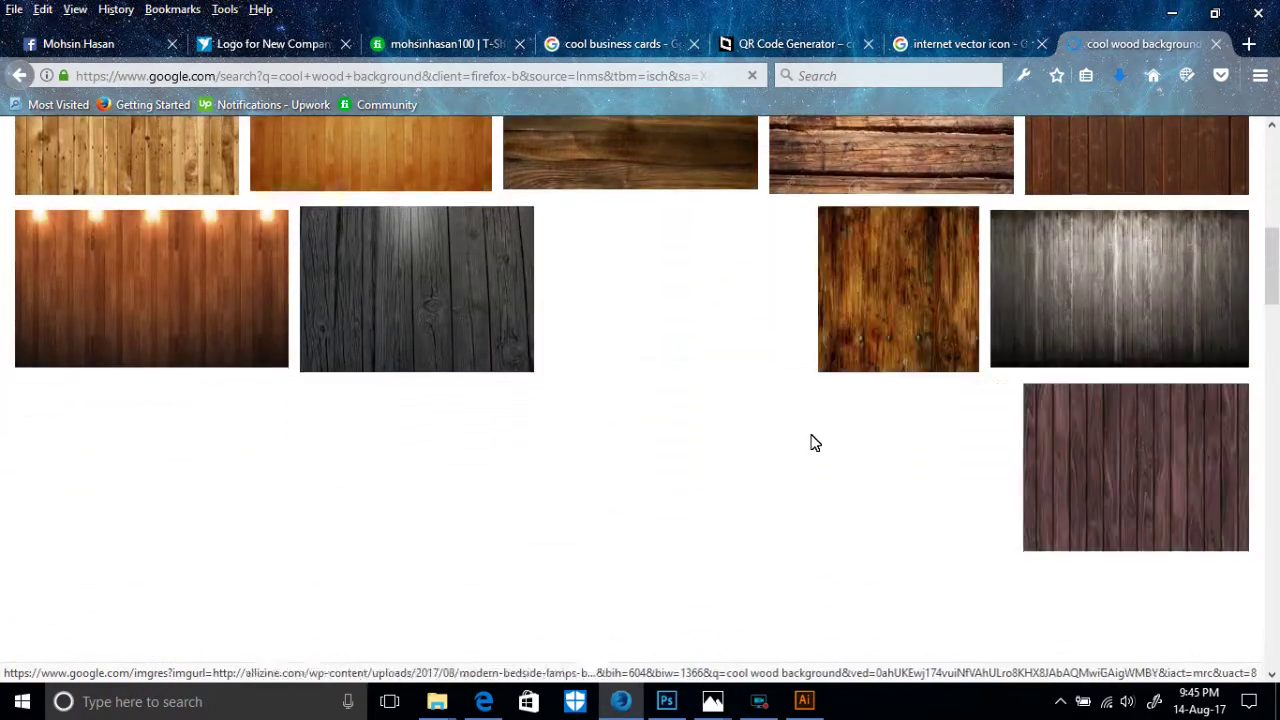
scroll(966, 443, "down", 5)
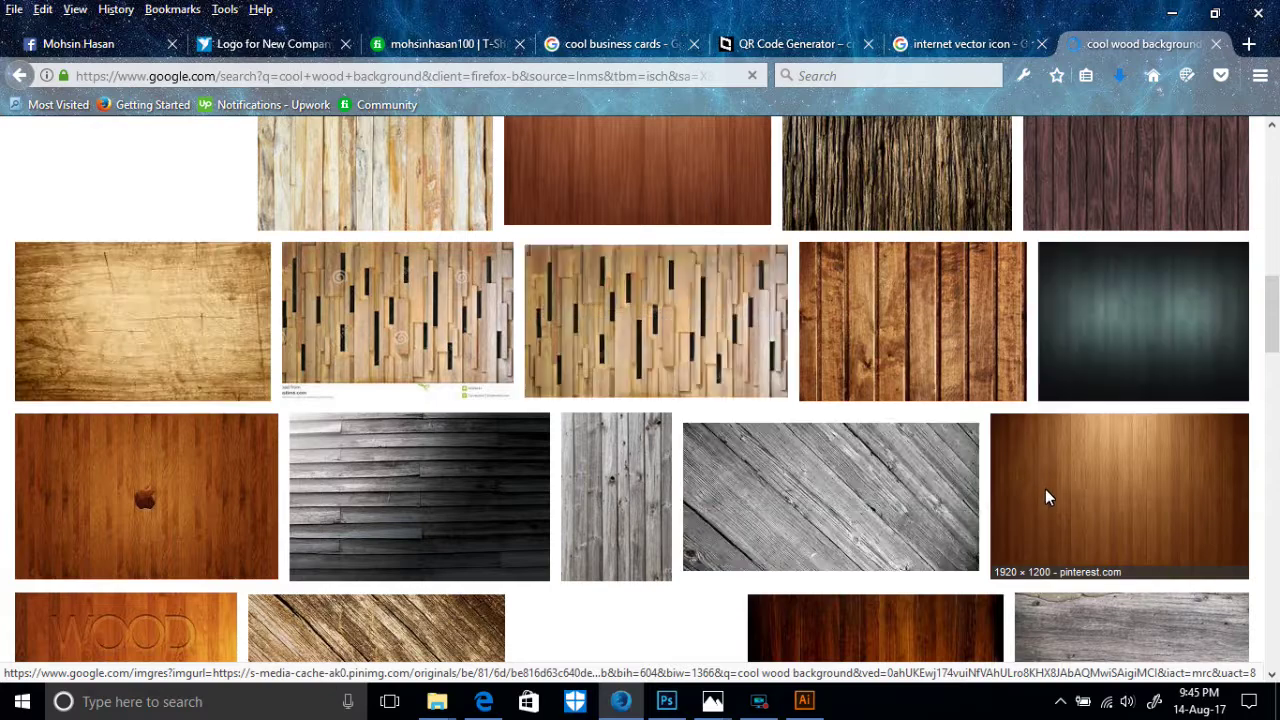
scroll(1045, 489, "down", 2)
scroll(1116, 492, "down", 2)
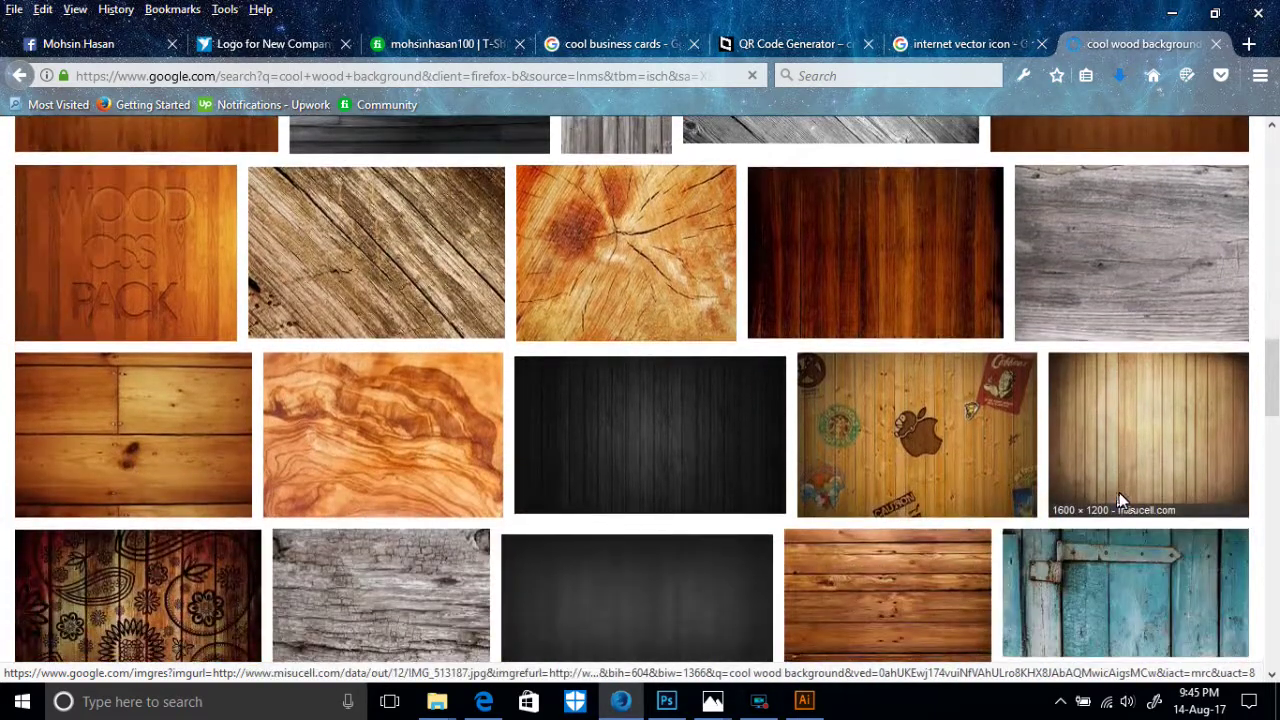
scroll(697, 428, "down", 3)
scroll(876, 441, "down", 2)
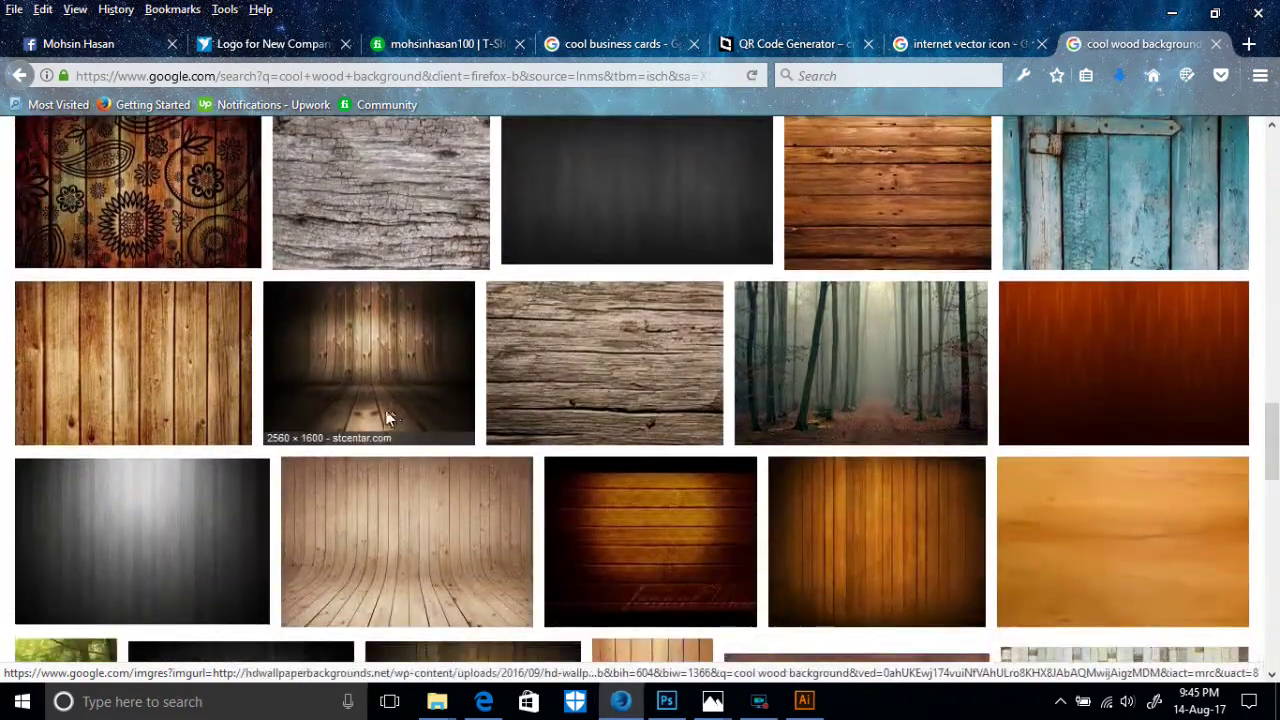
scroll(394, 424, "down", 2)
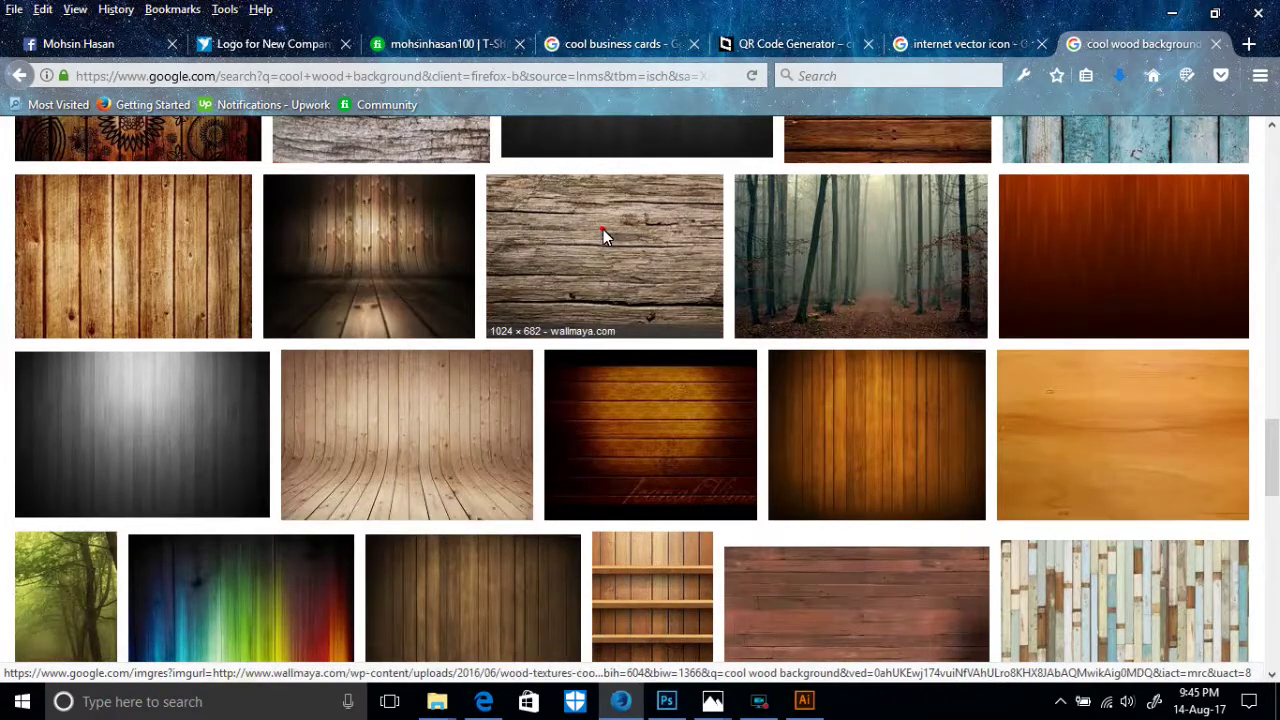
left_click(603, 231)
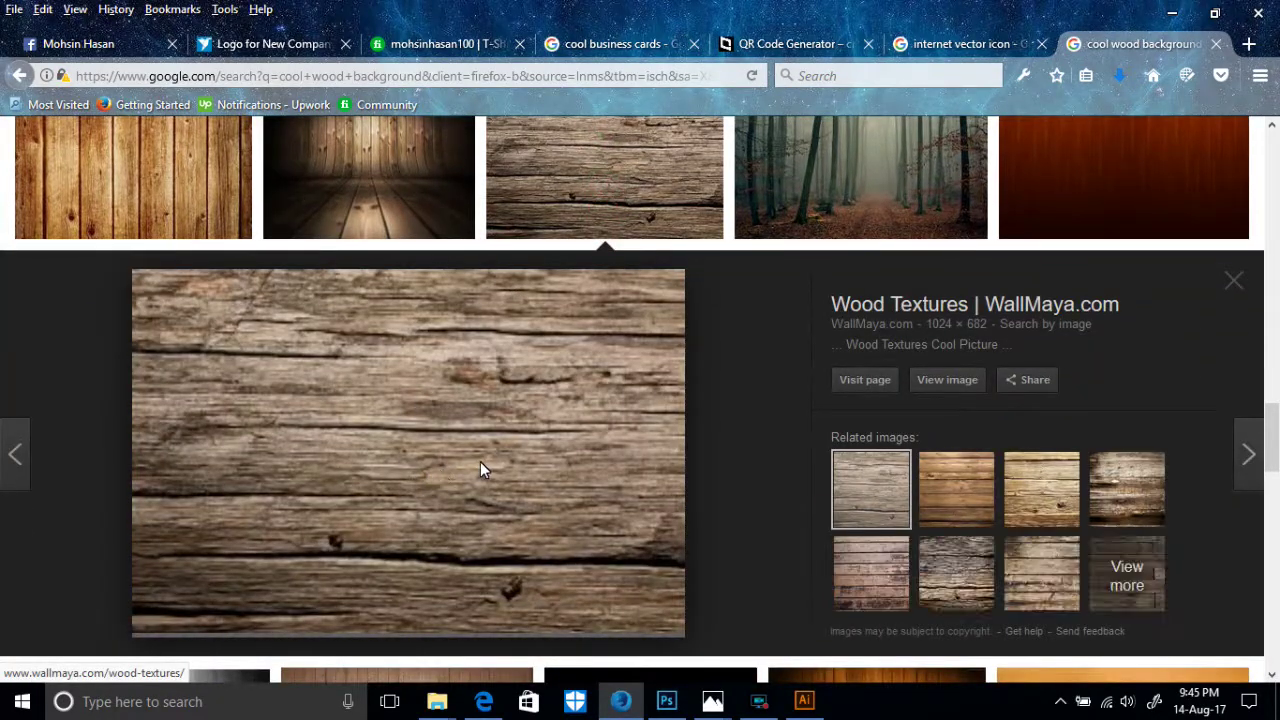
- Open the large preview of the diagonal grey wood-plank texture
scroll(560, 472, "down", 5)
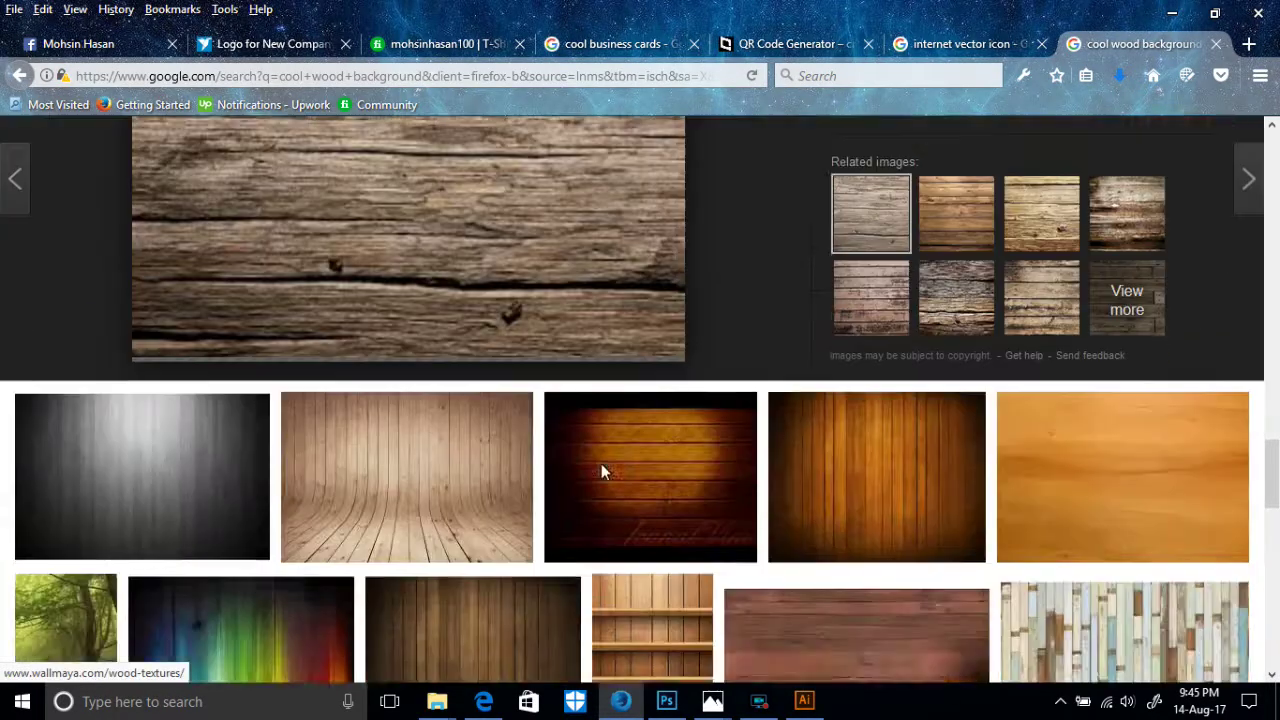
scroll(637, 454, "down", 5)
left_click(859, 391)
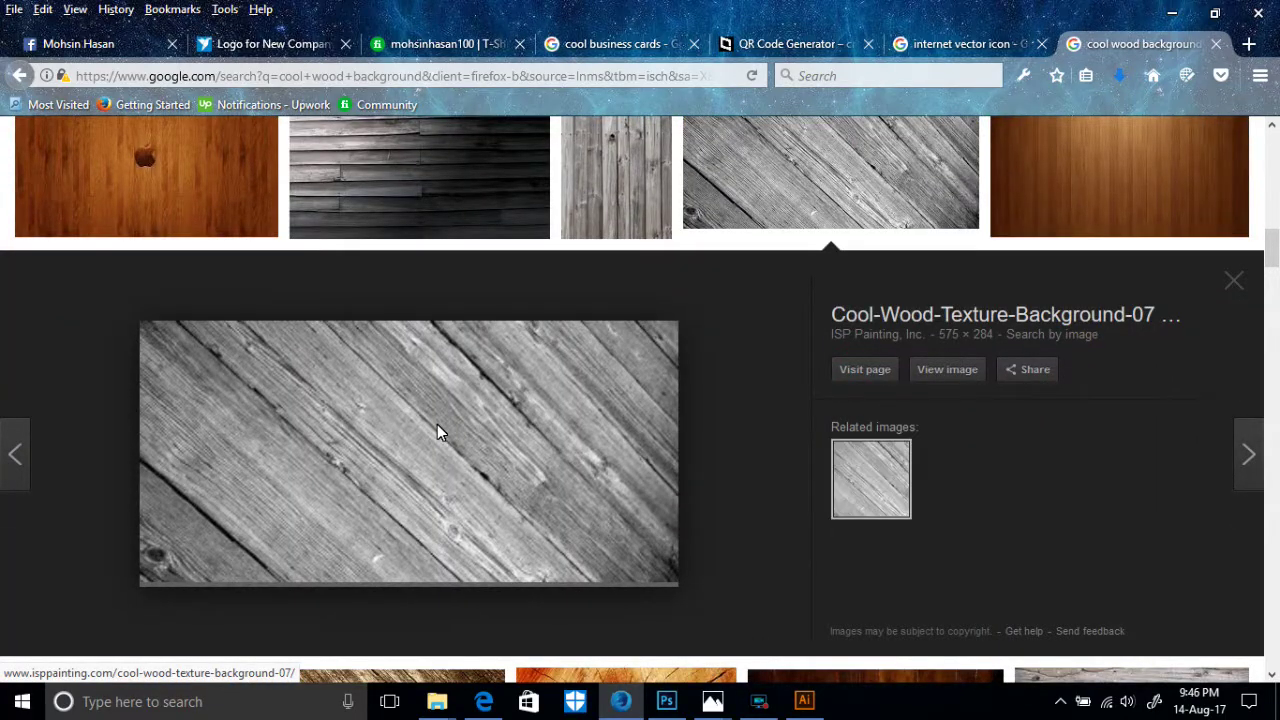
scroll(437, 431, "up", 4)
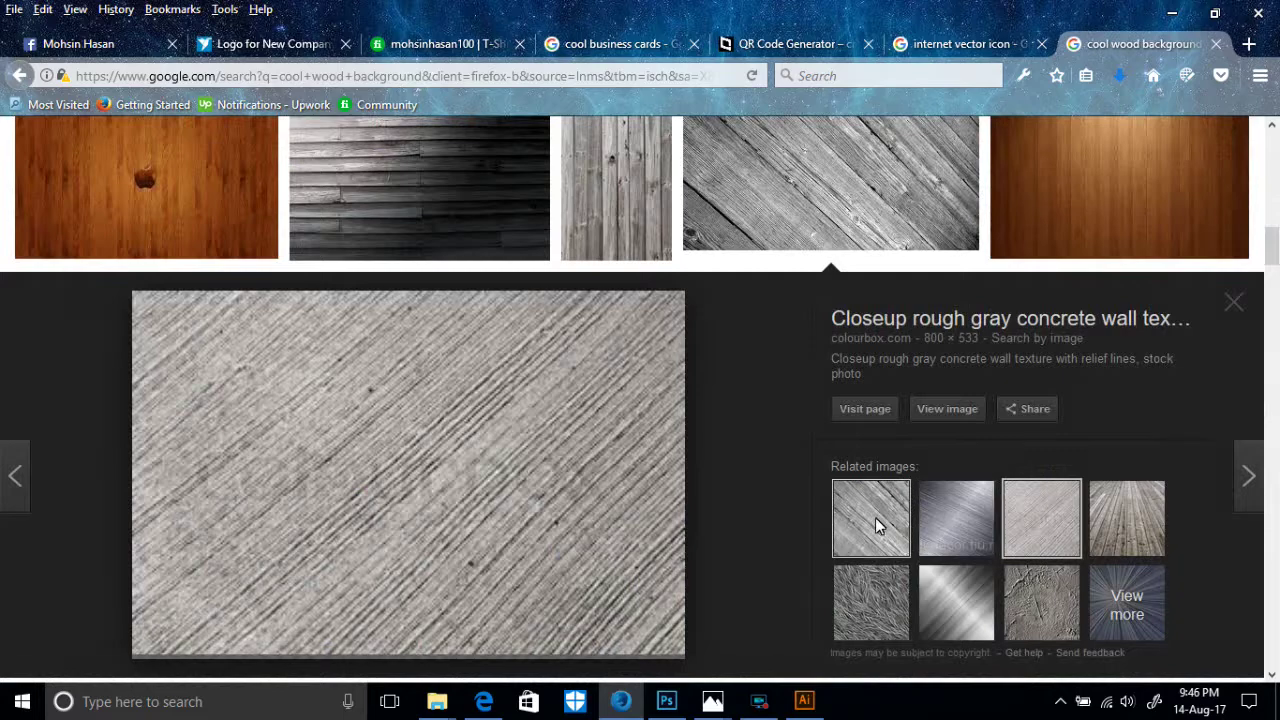
left_click(871, 518)
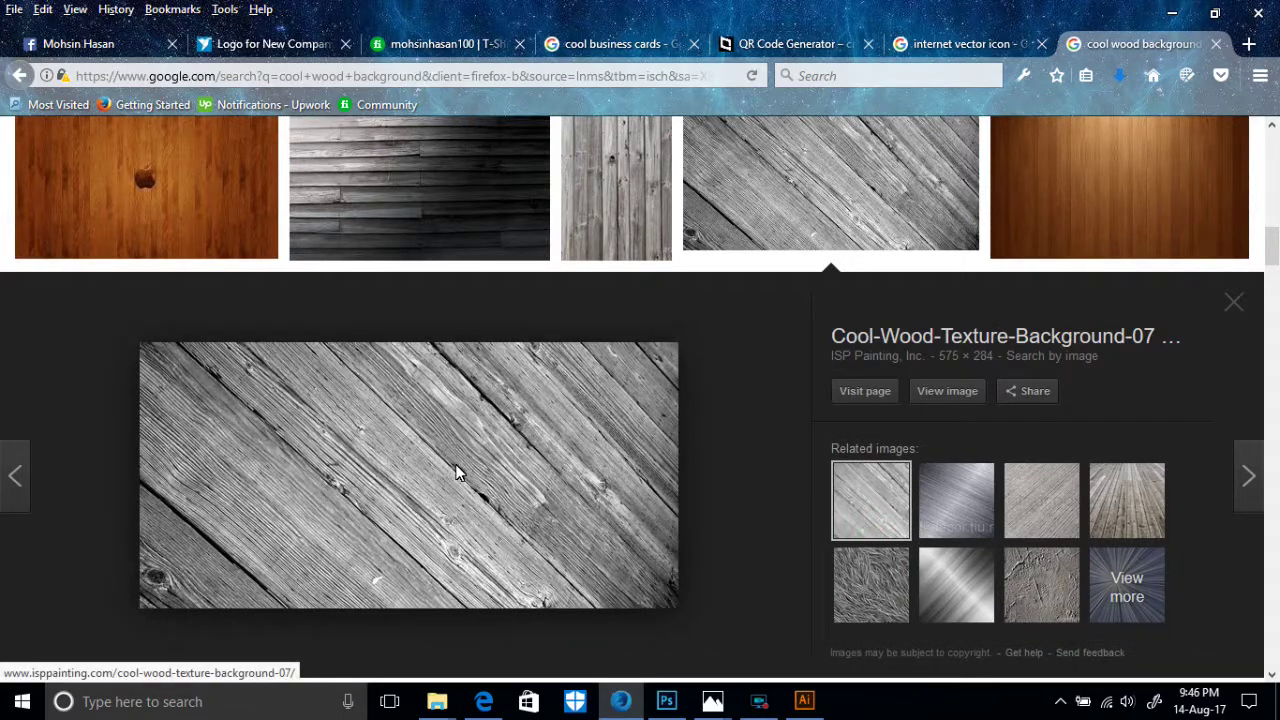
scroll(460, 466, "up", 5)
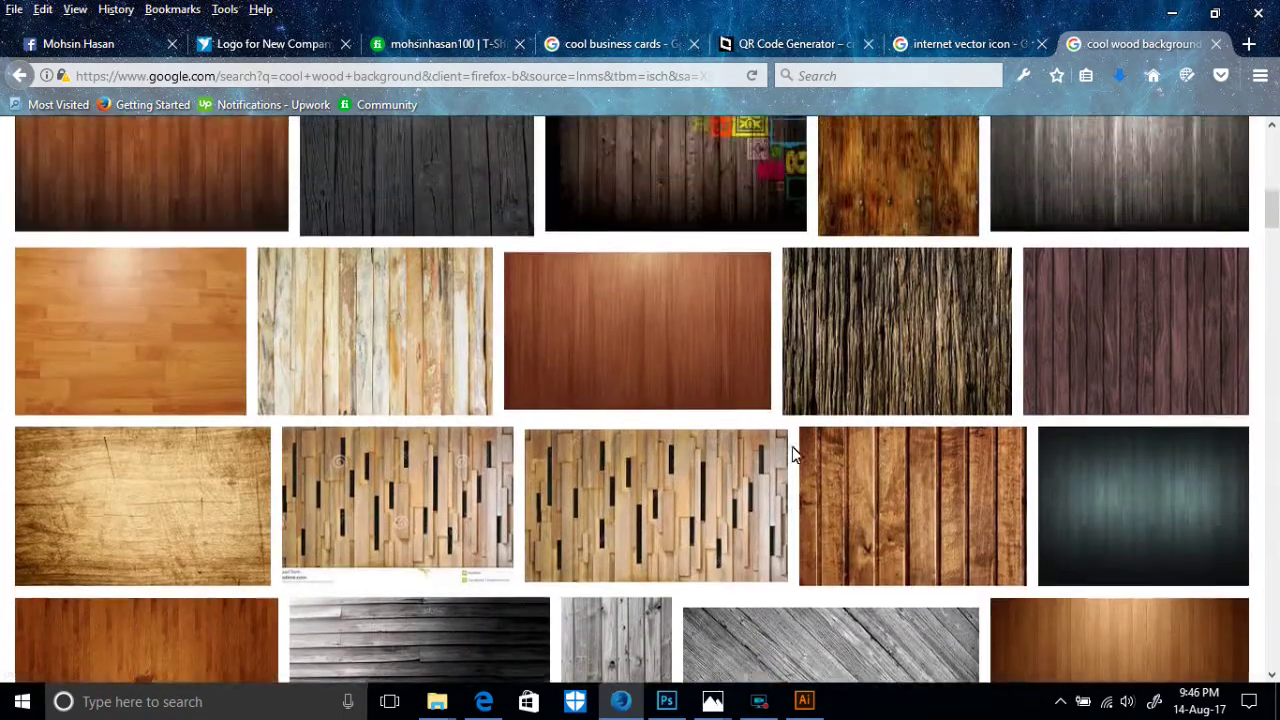
scroll(792, 453, "up", 10)
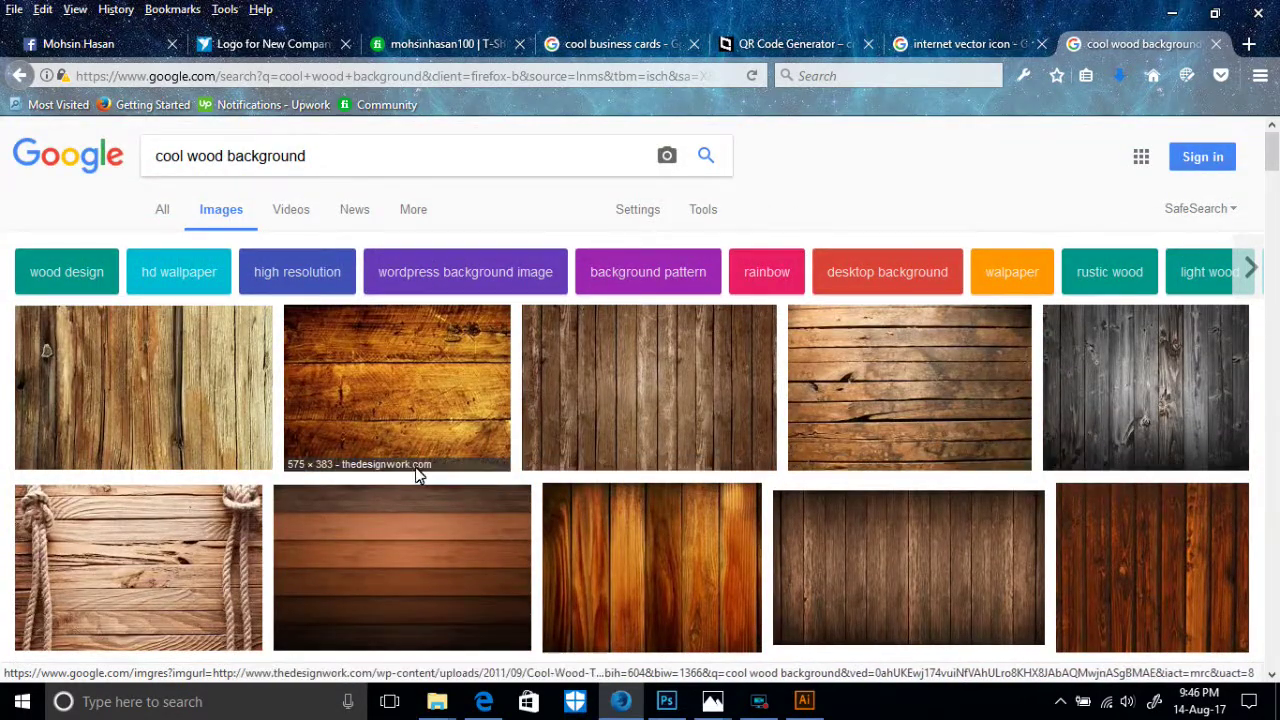
scroll(715, 397, "down", 3)
scroll(715, 397, "down", 2)
scroll(896, 386, "down", 5)
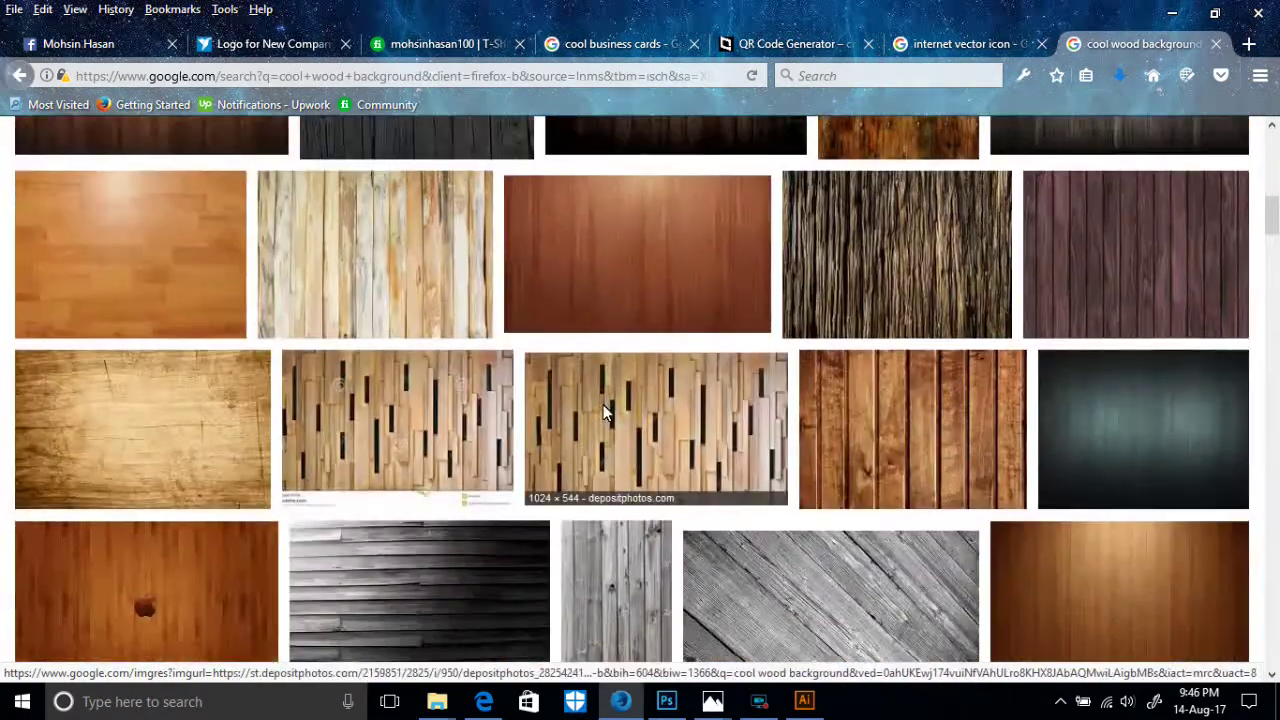
left_click(705, 545)
scroll(474, 440, "down", 3)
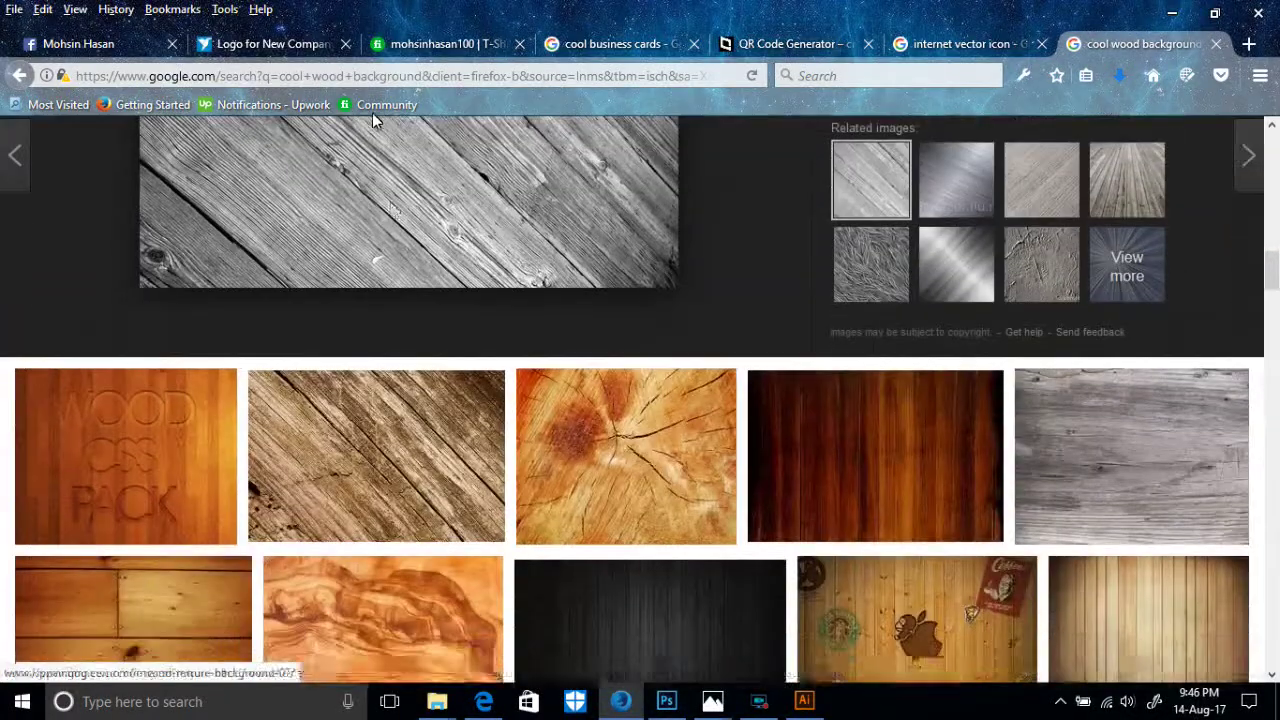
- Save the grey wood image to the Desktop as 'Cool-Wood-Texture-Background-07' and minimize Firefox
right_click(372, 105)
left_click(318, 188)
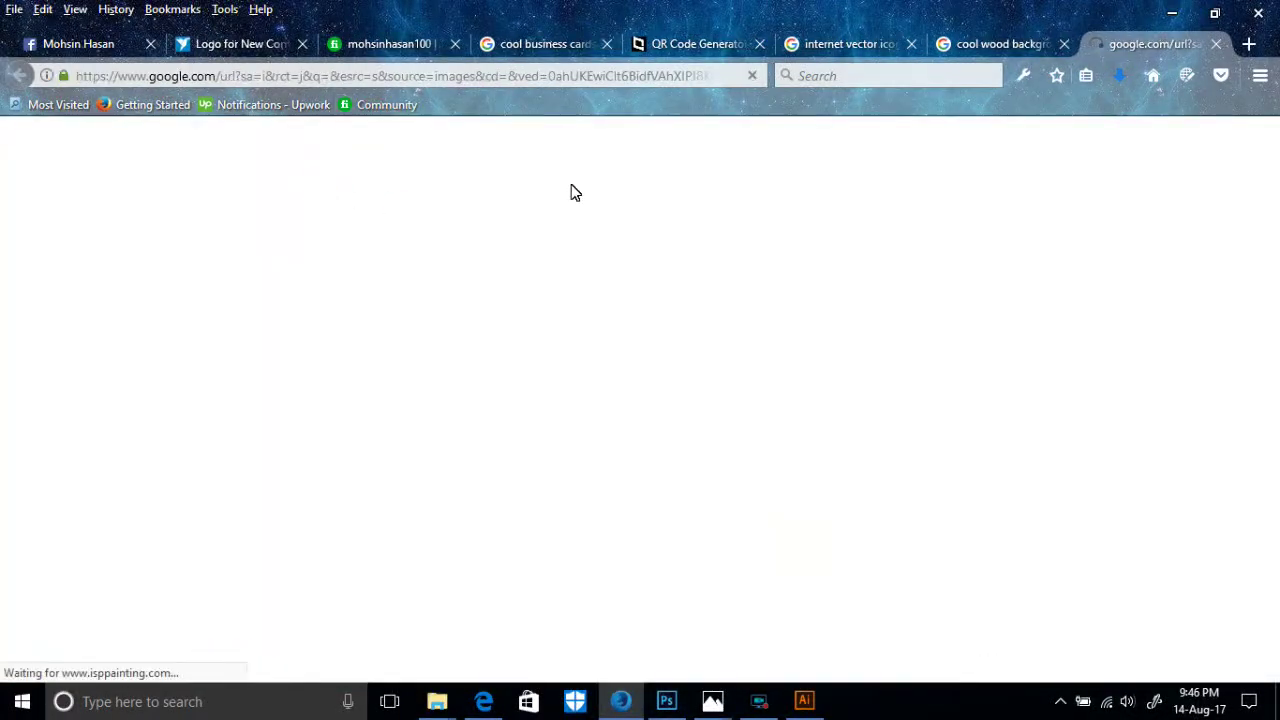
left_click(987, 44)
right_click(330, 232)
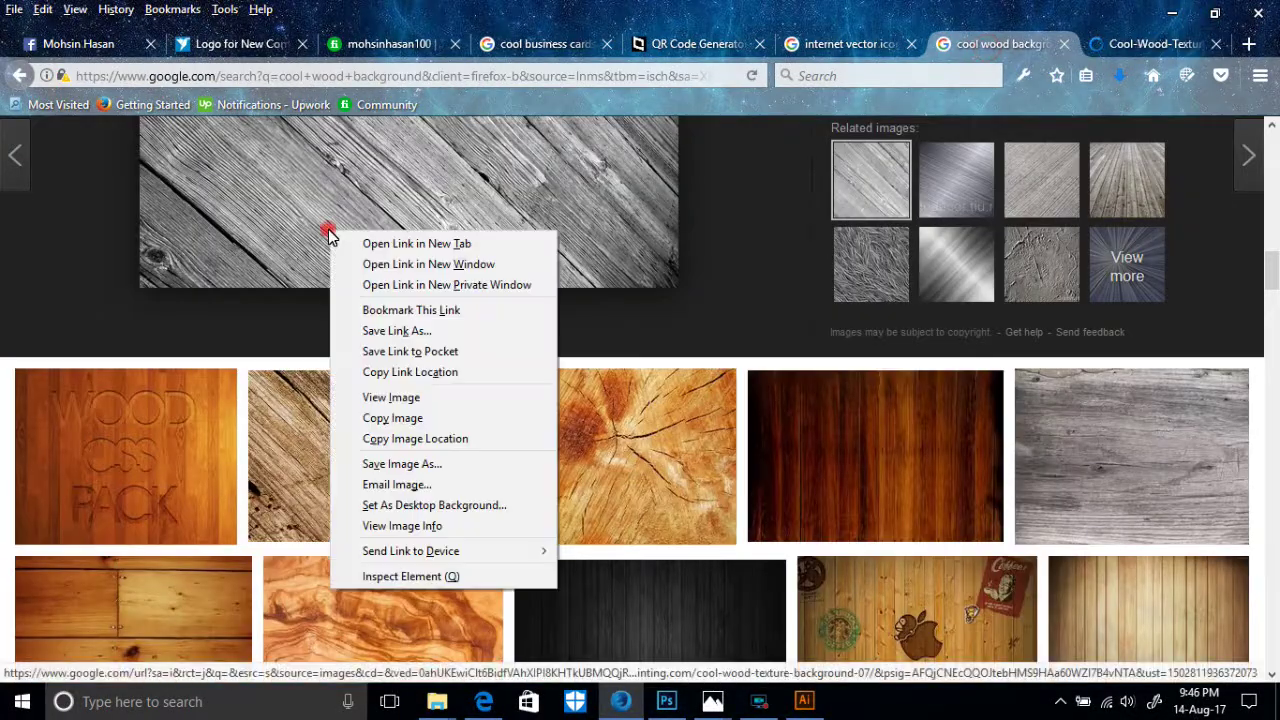
left_click(398, 464)
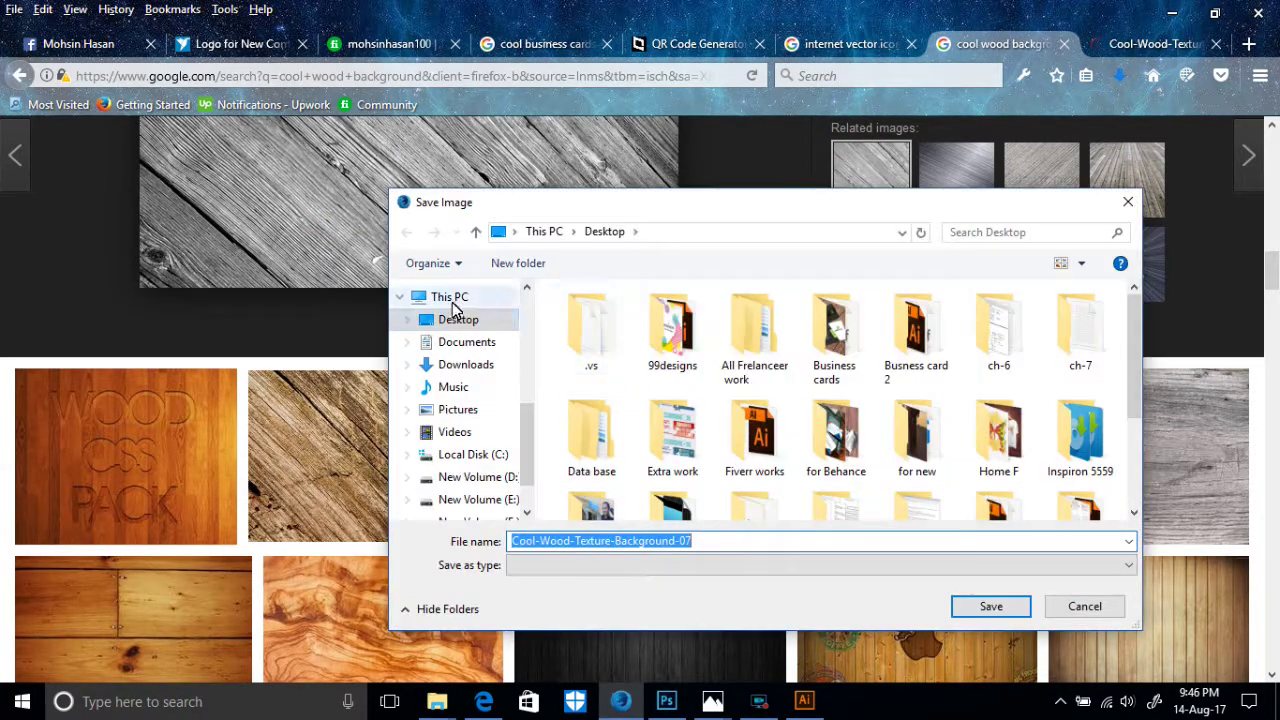
left_click(1003, 610)
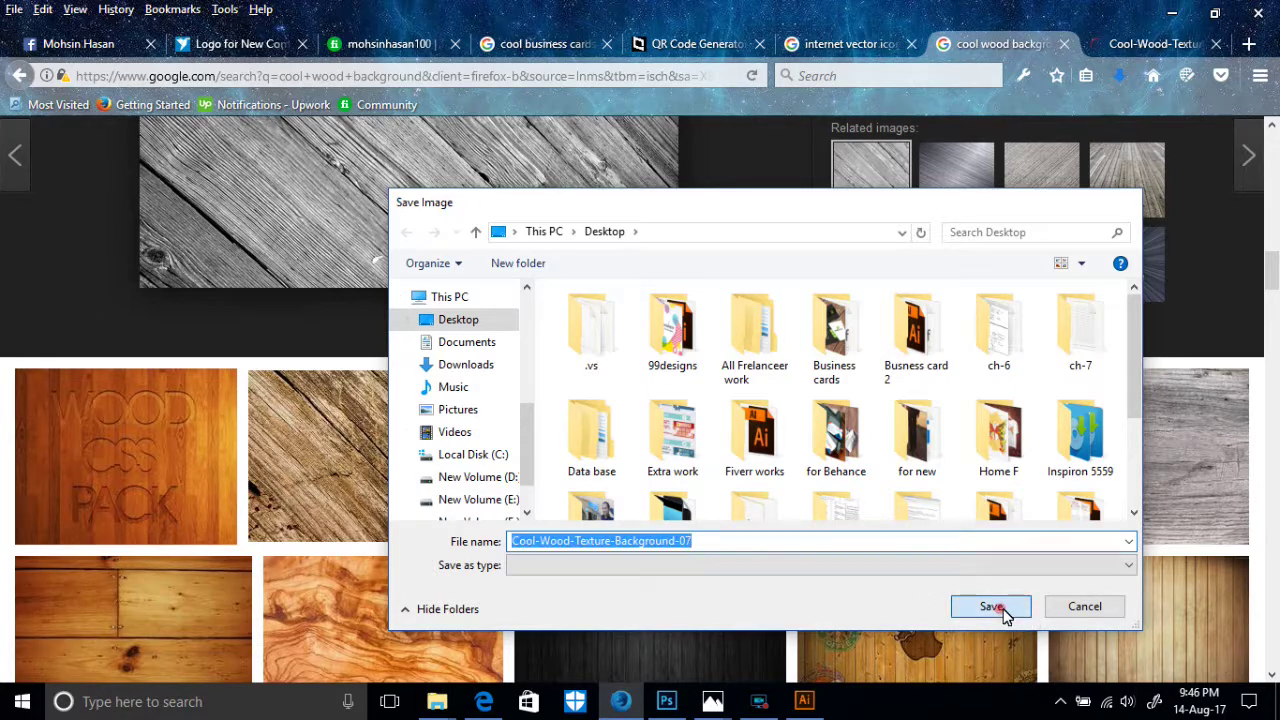
left_click(1171, 14)
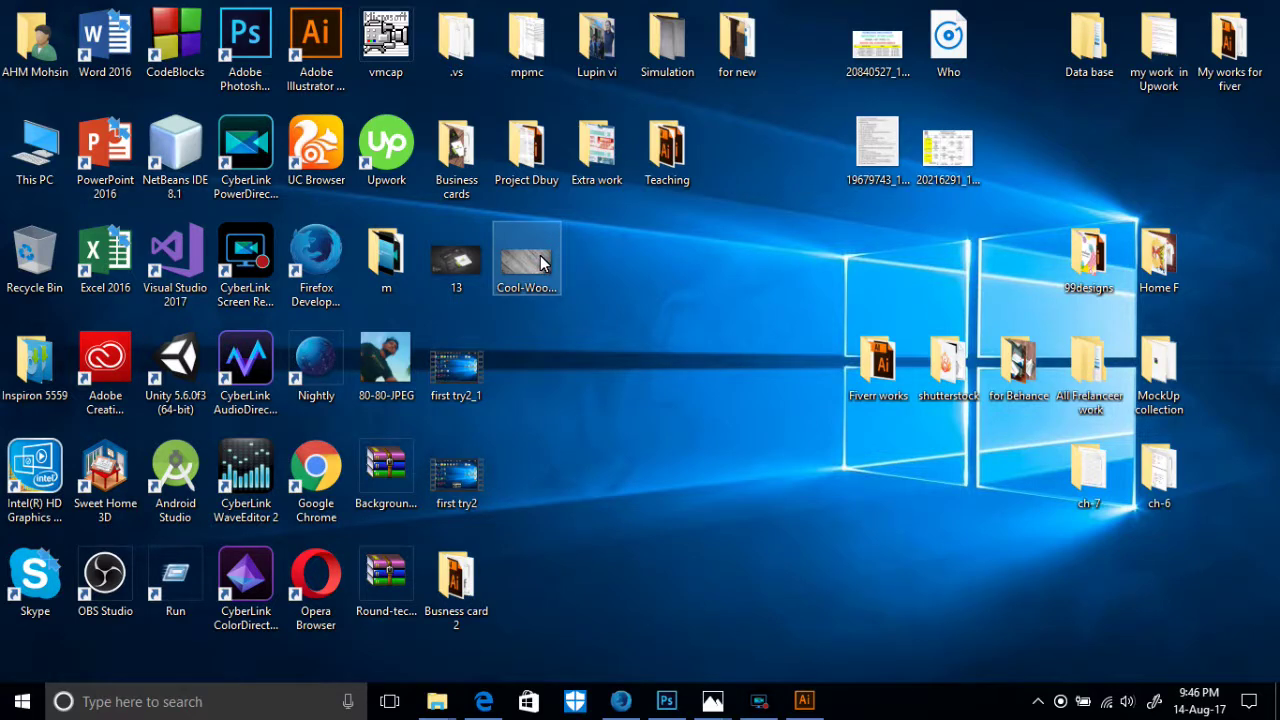
- Open 'Cool-Wood-Texture-Background-07' with Adobe Photoshop CC 2015 and briefly zoom to check the grain
right_click(540, 262)
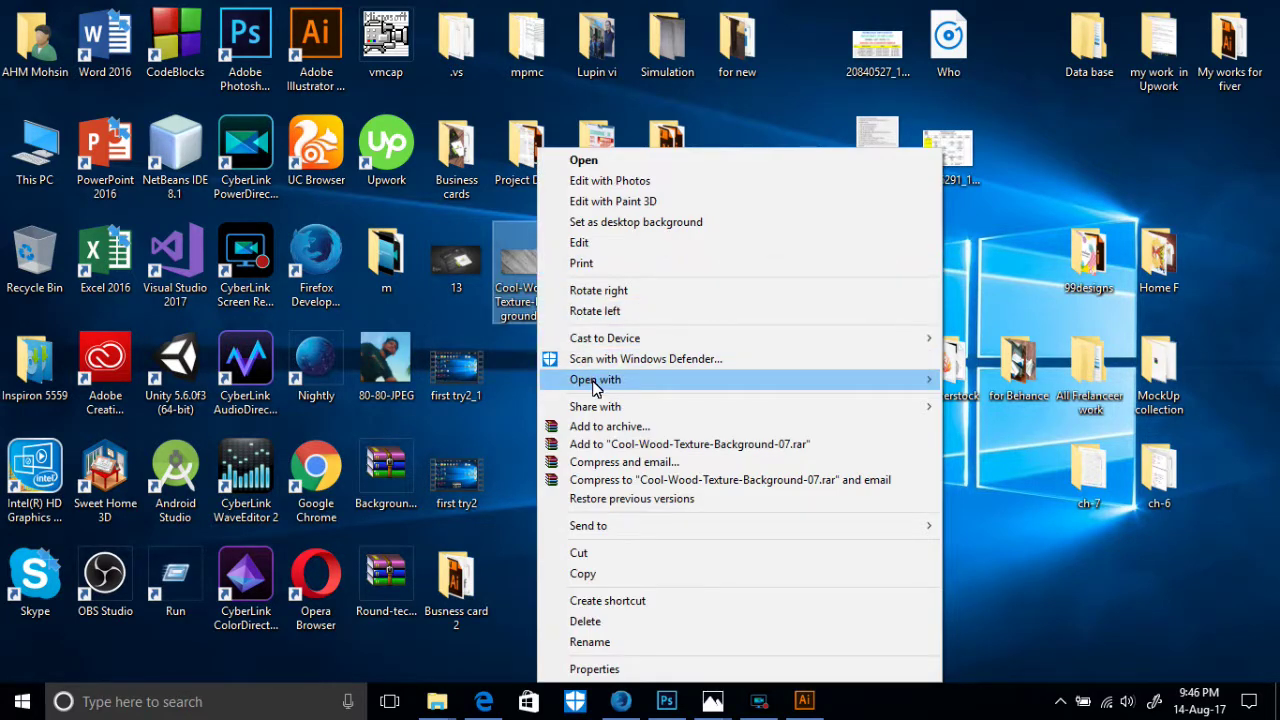
mouse_move(595, 385)
left_click(968, 398)
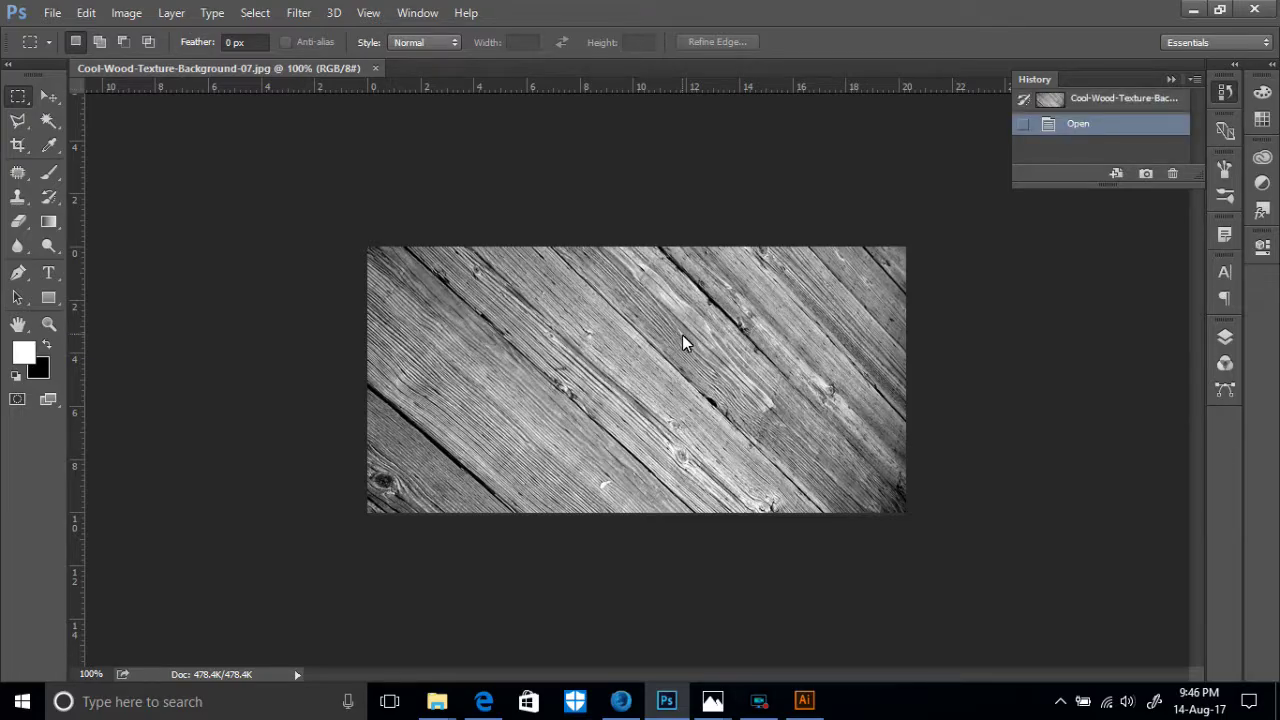
key("ctrl+plus")
key("ctrl+plus")
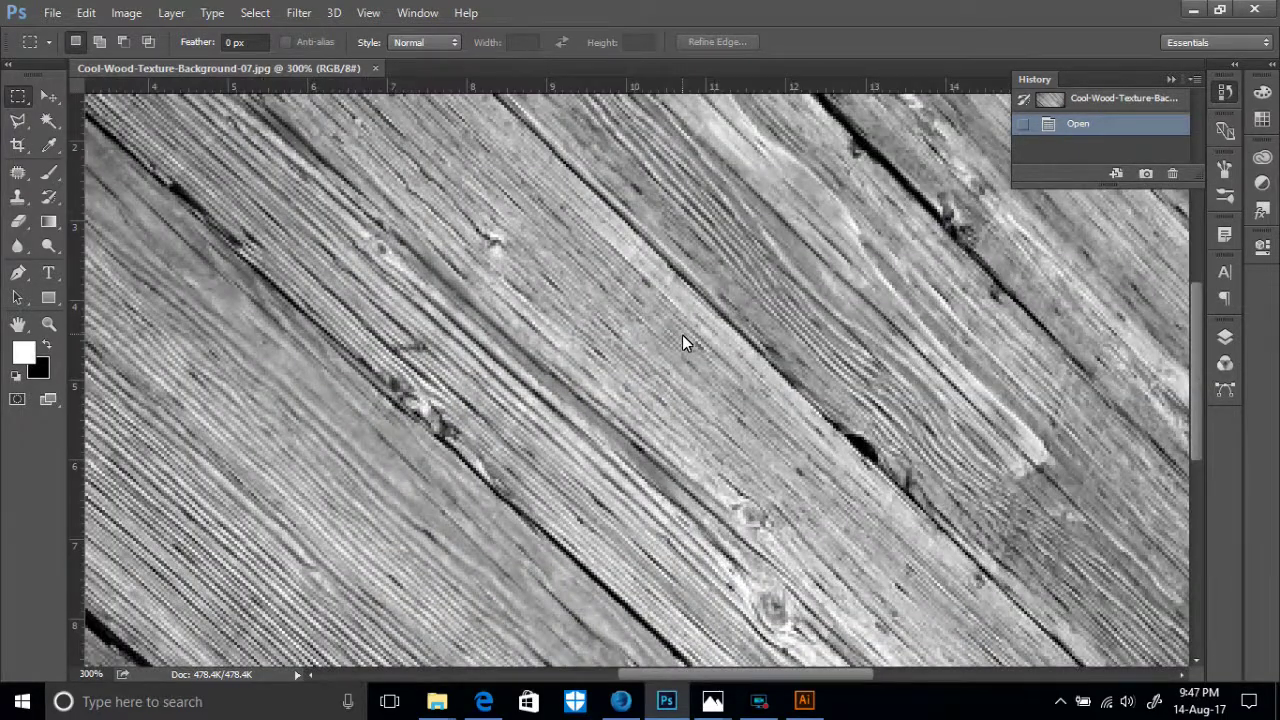
key("ctrl+minus")
key("ctrl+minus")
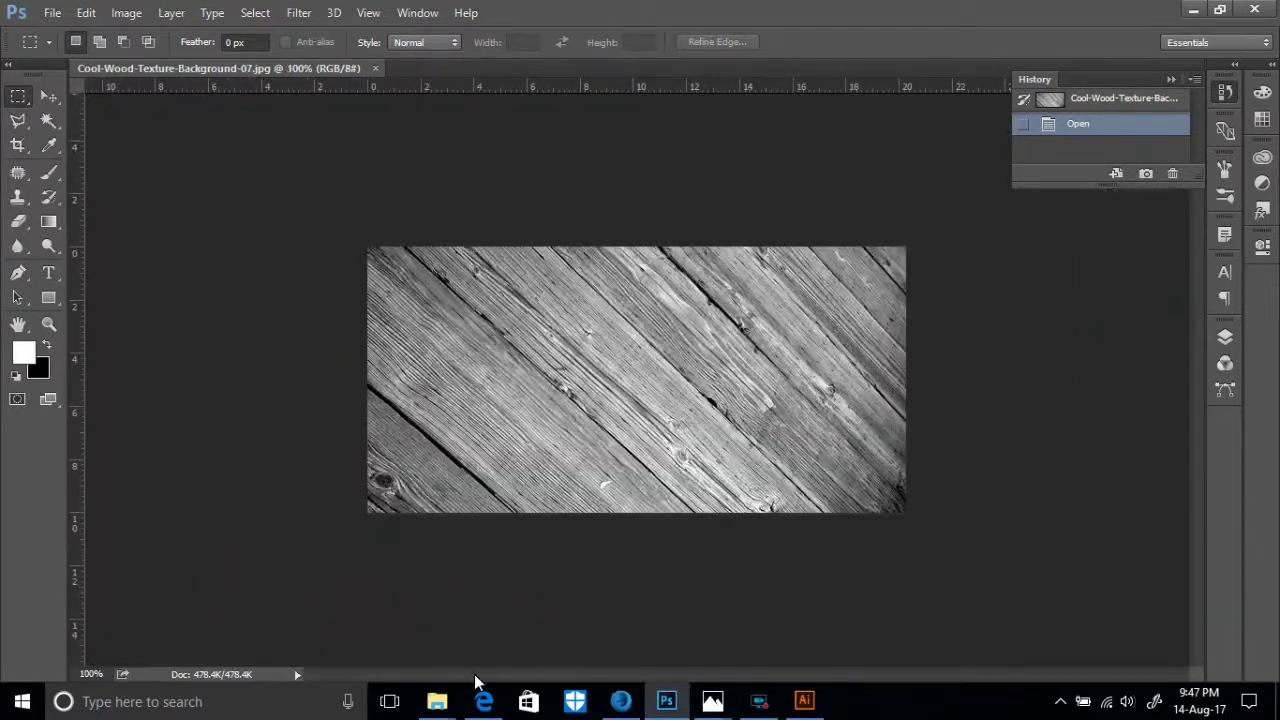
left_click(437, 701)
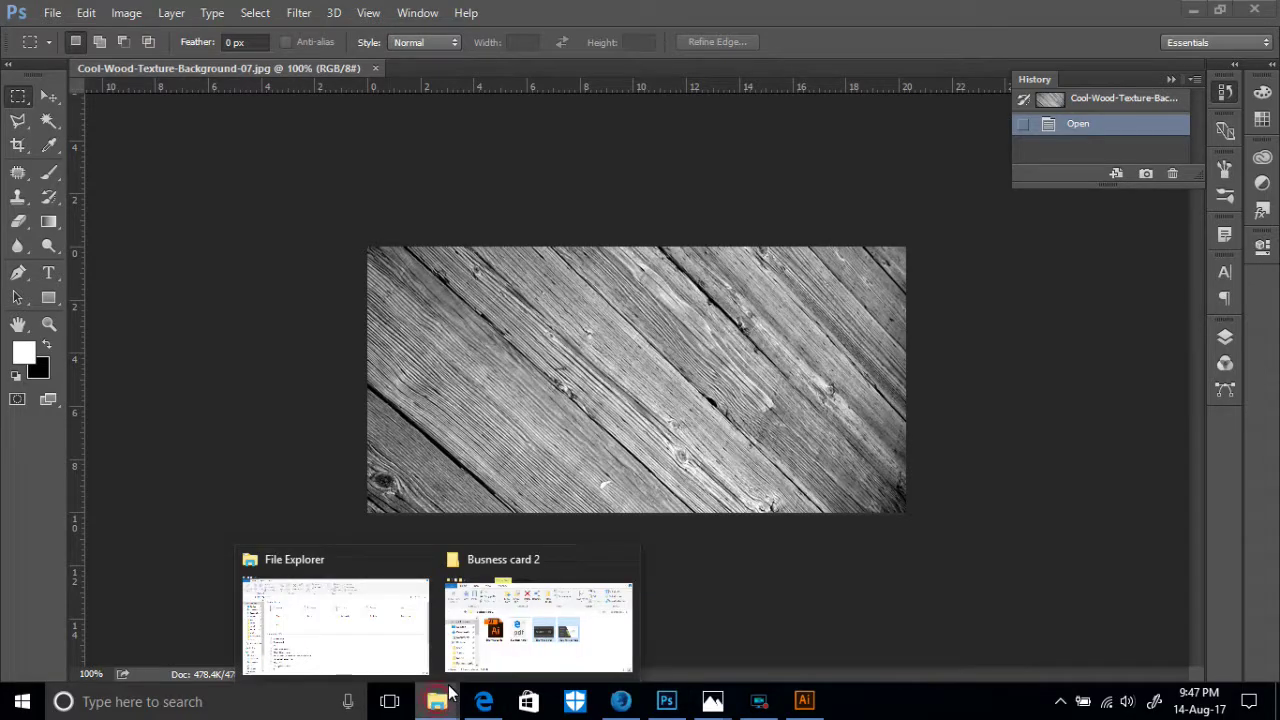
left_click(1196, 9)
- Drag mockup image 13 onto the wood document and commit it at 89.31% size
left_click_drag(466, 262, 608, 400)
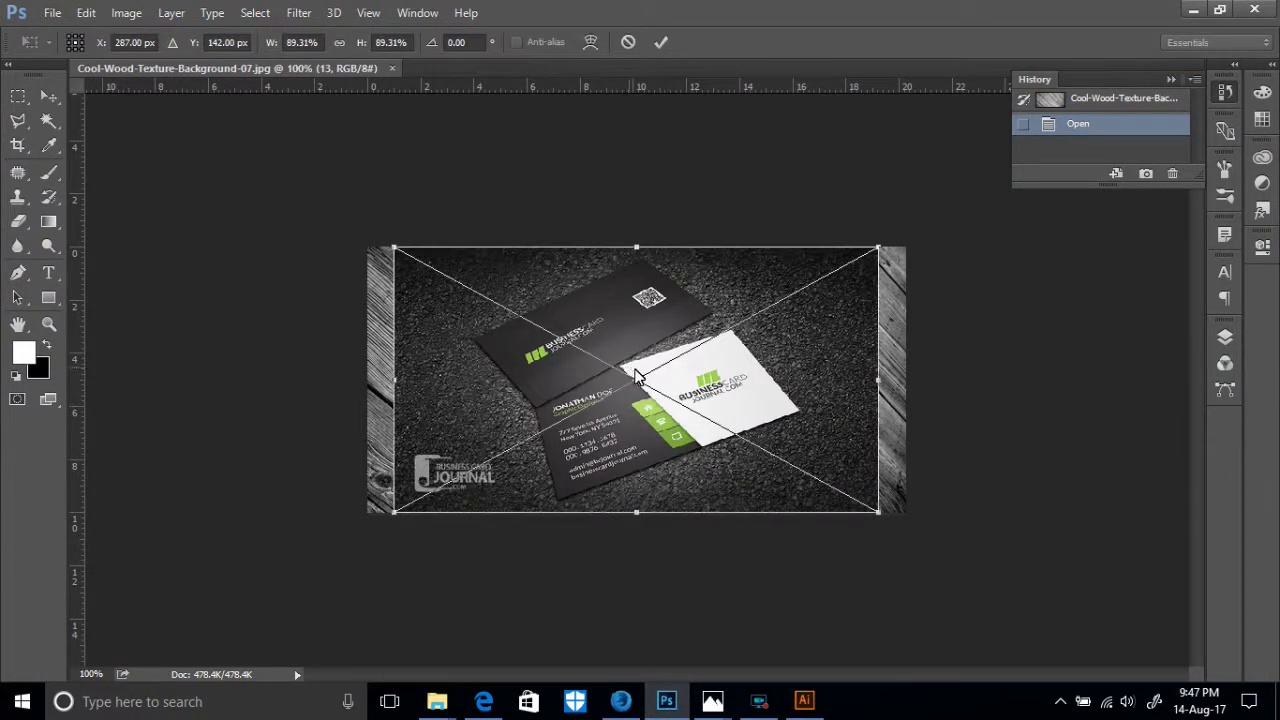
key("ctrl+plus")
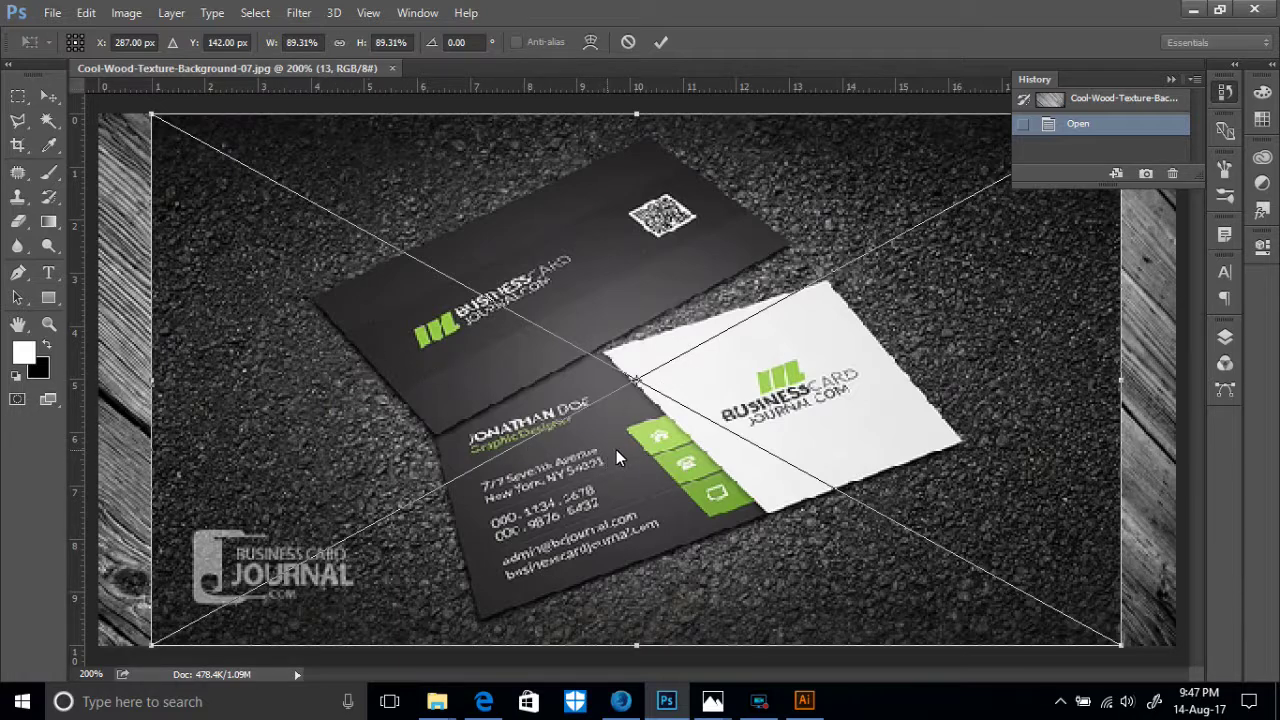
left_click(660, 42)
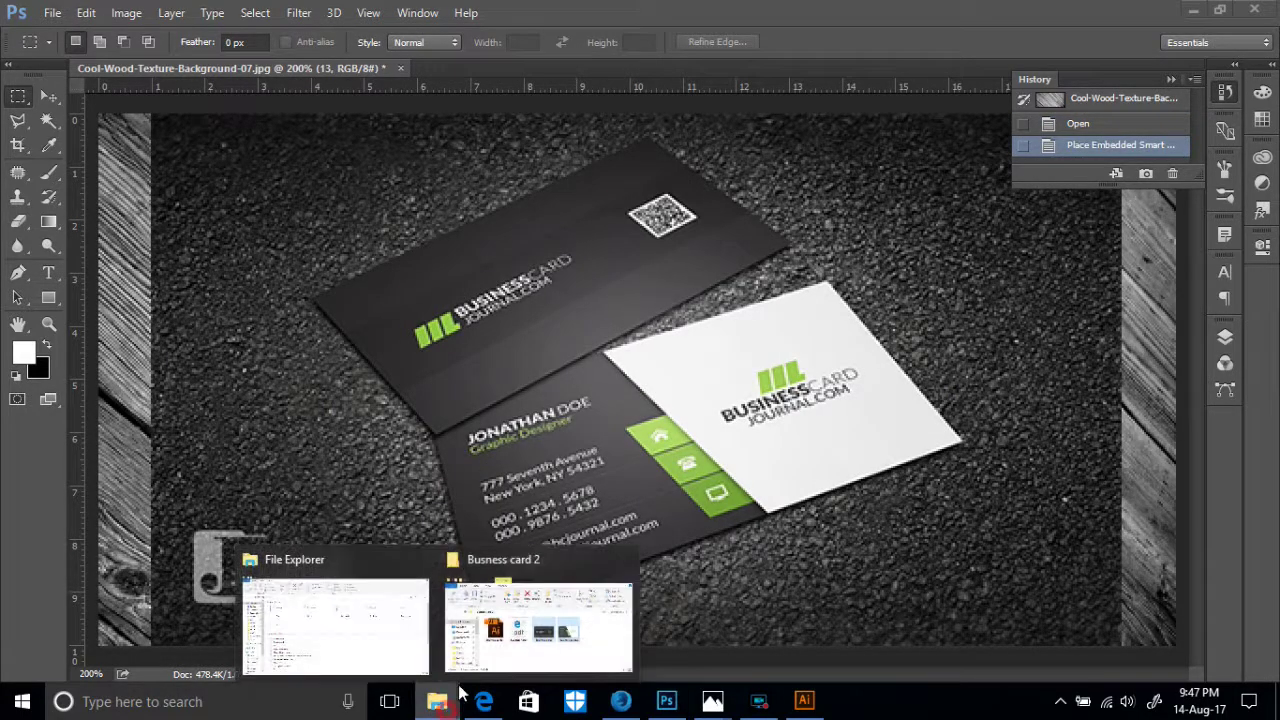
- Place the Business-cards and Business-cards2 images onto the mockup canvas as separate layers
left_click(544, 638)
left_click_drag(821, 430, 337, 417)
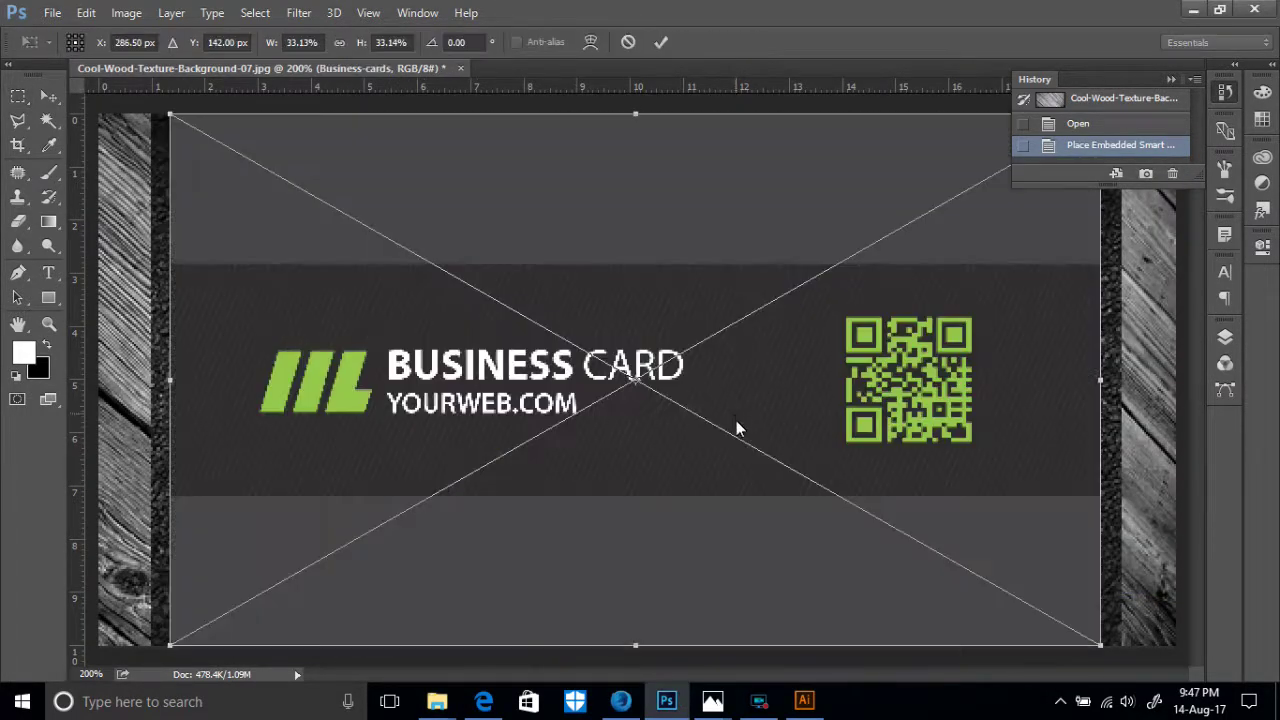
mouse_move(436, 706)
left_click(583, 612)
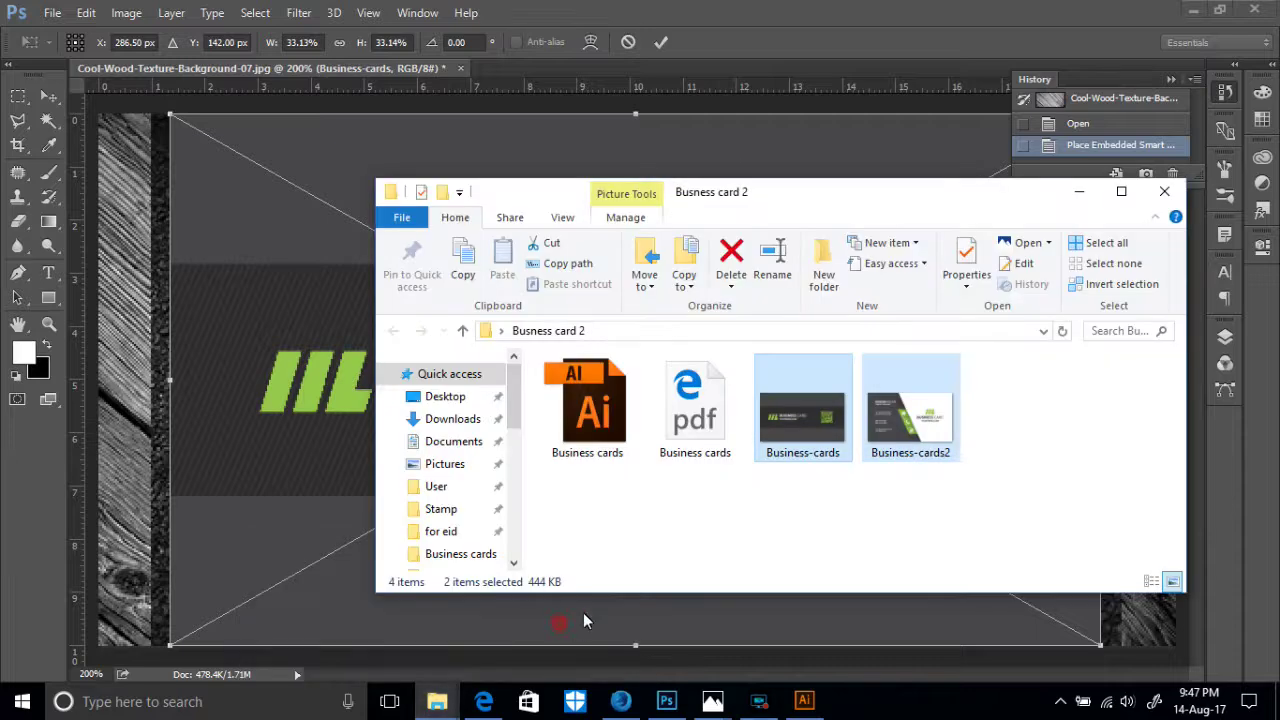
left_click(660, 44)
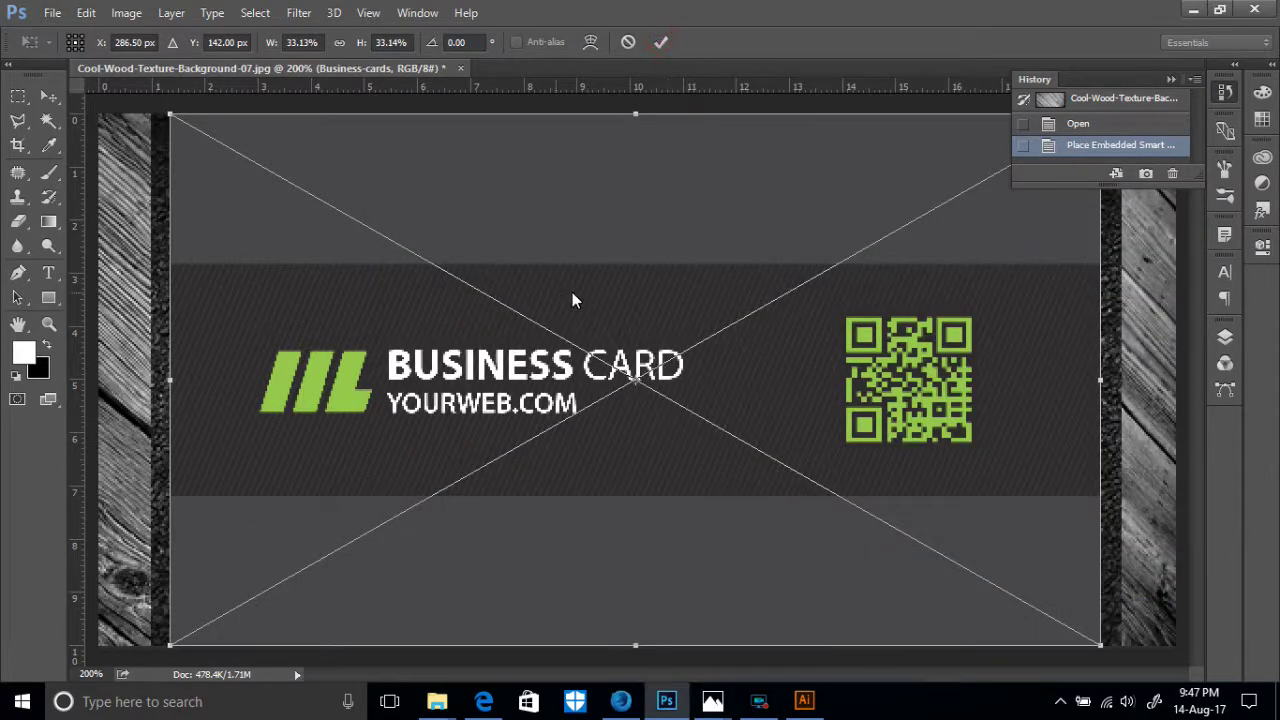
left_click(662, 42)
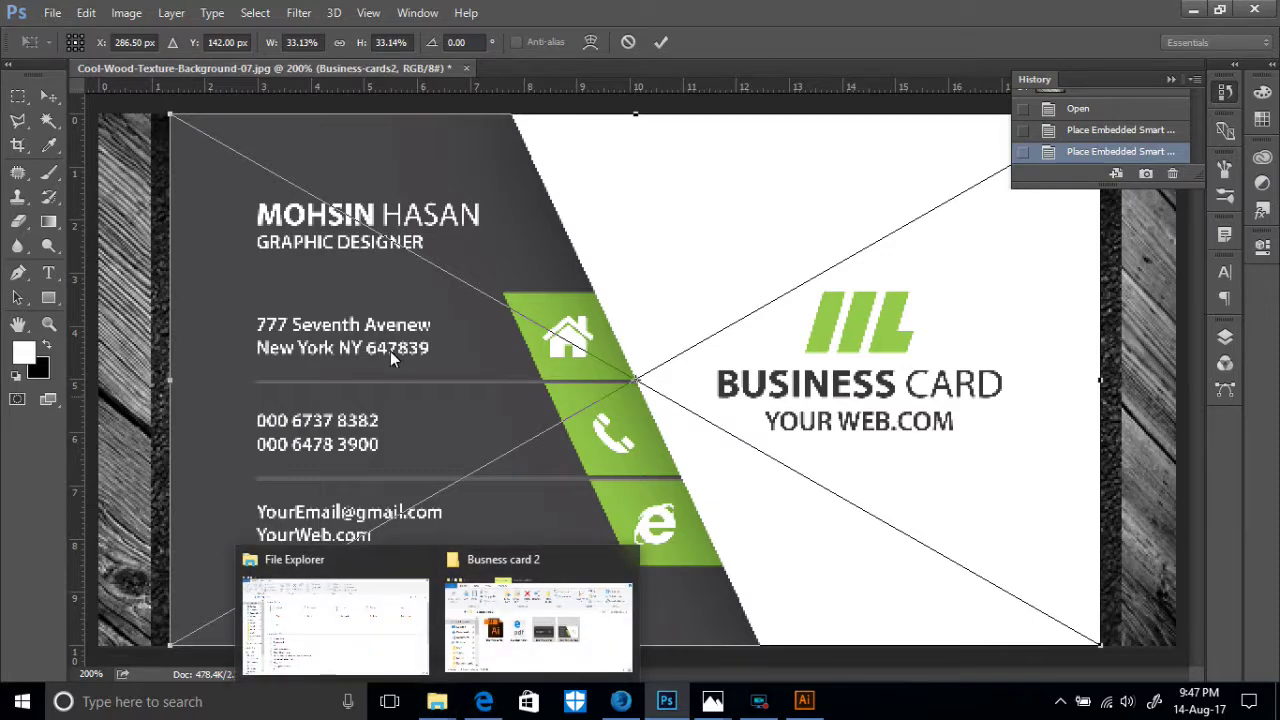
left_click(660, 42)
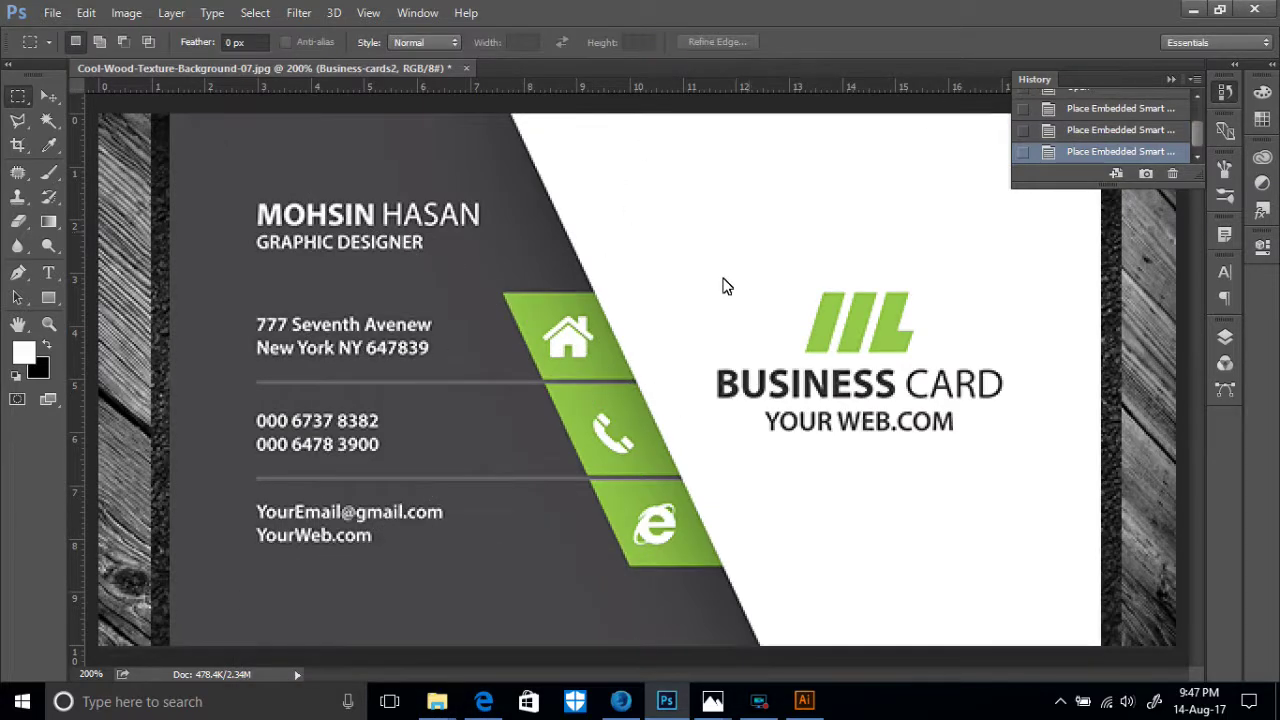
- Scale Business-cards2 down to about 8.33% with free transform
key("ctrl+minus")
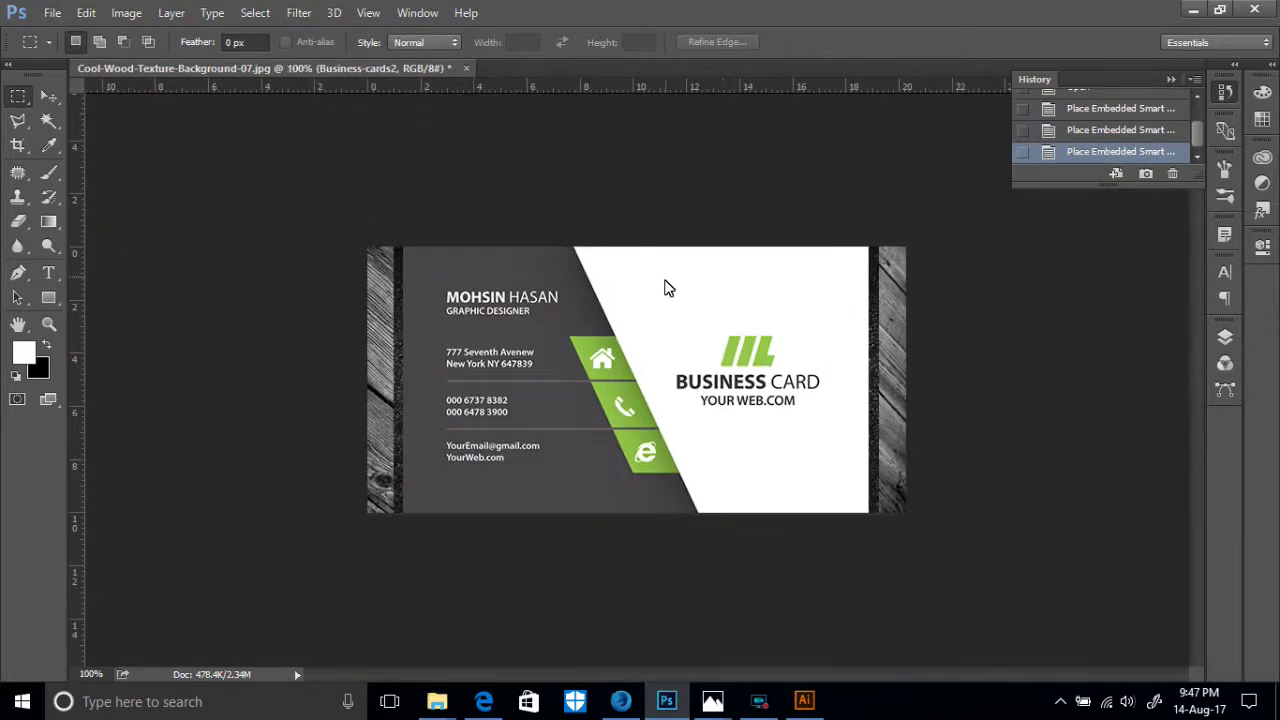
key("ctrl+t")
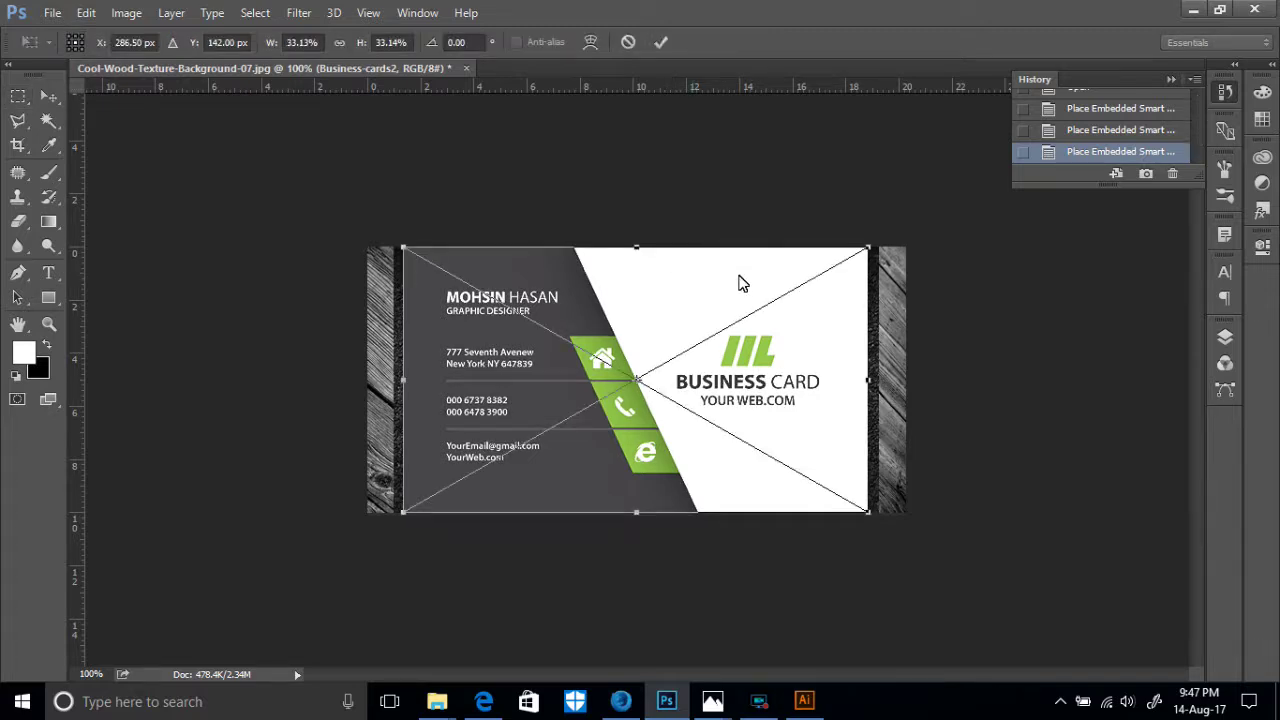
left_click_drag(871, 515, 386, 349)
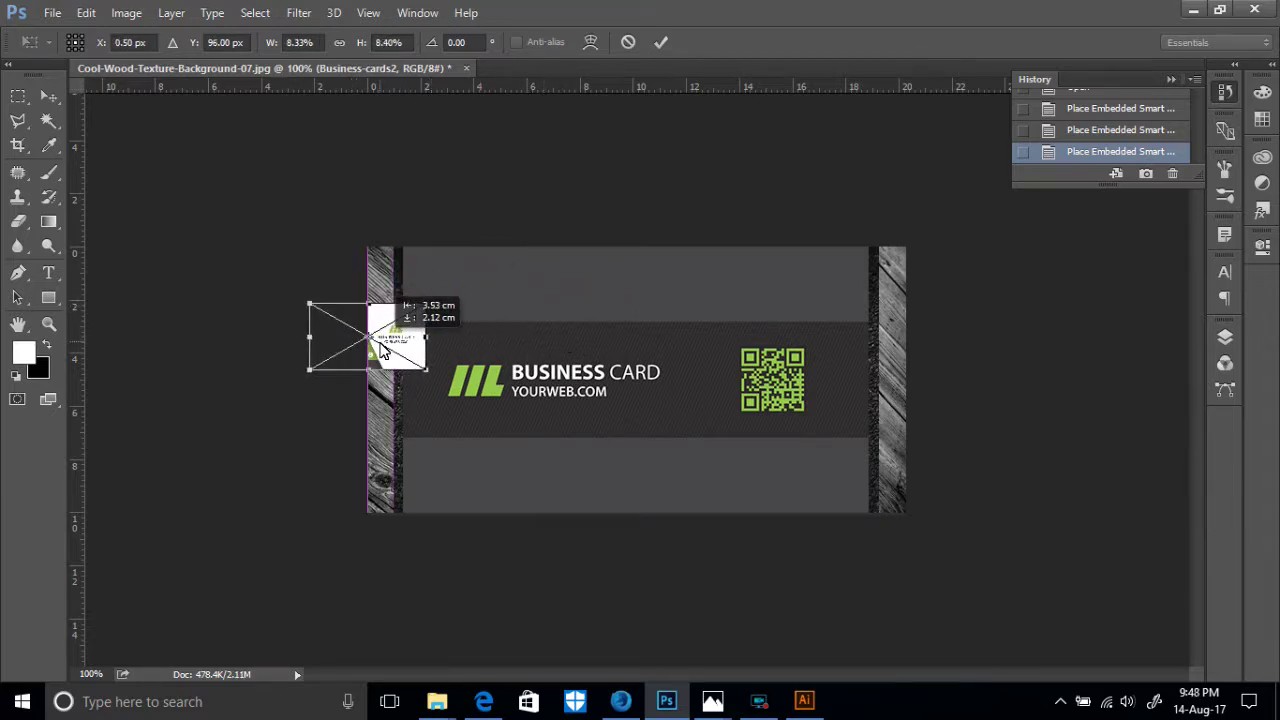
left_click(661, 42)
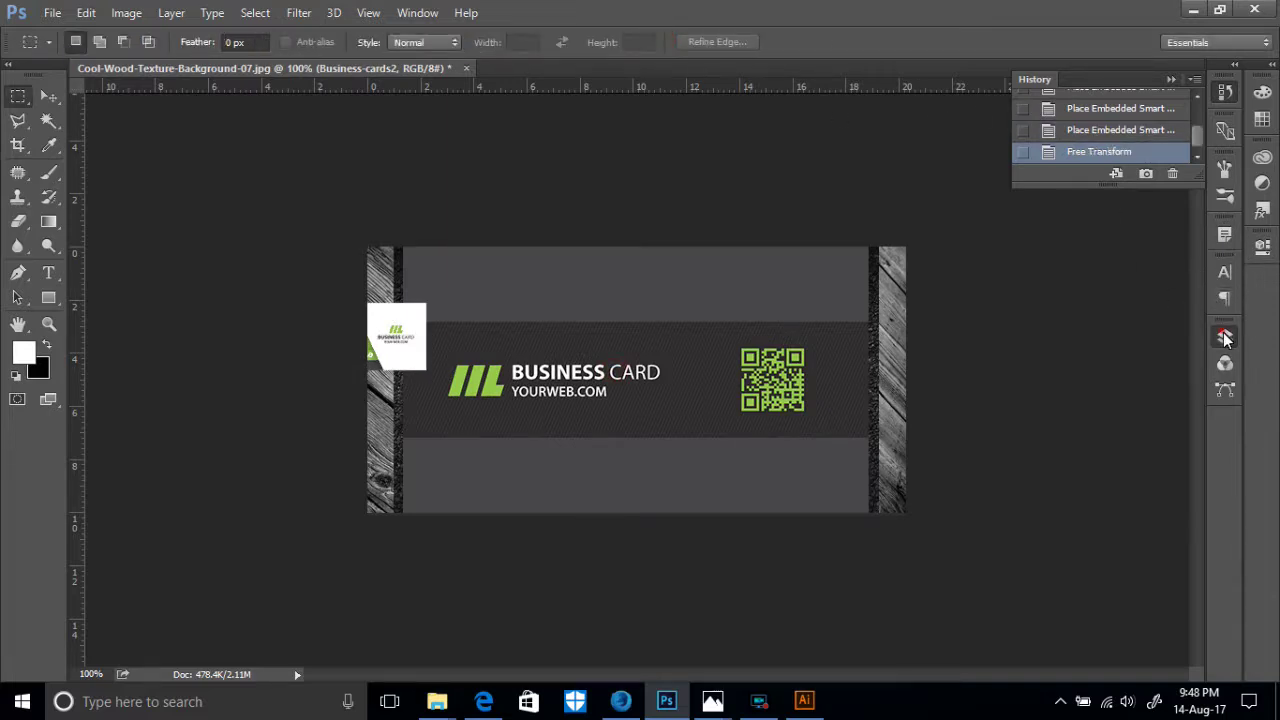
left_click(1225, 336)
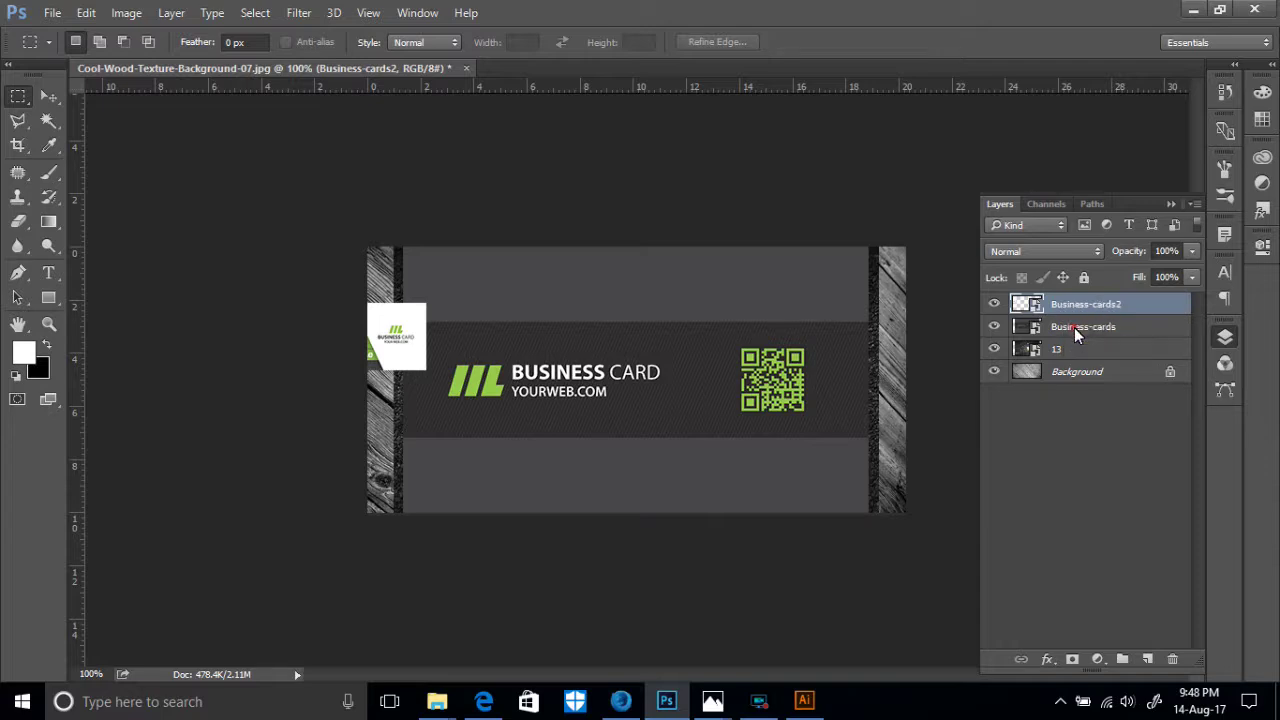
- Scale, rotate and move the Business-cards design over the mockup's slanted dark card
left_click(1075, 335)
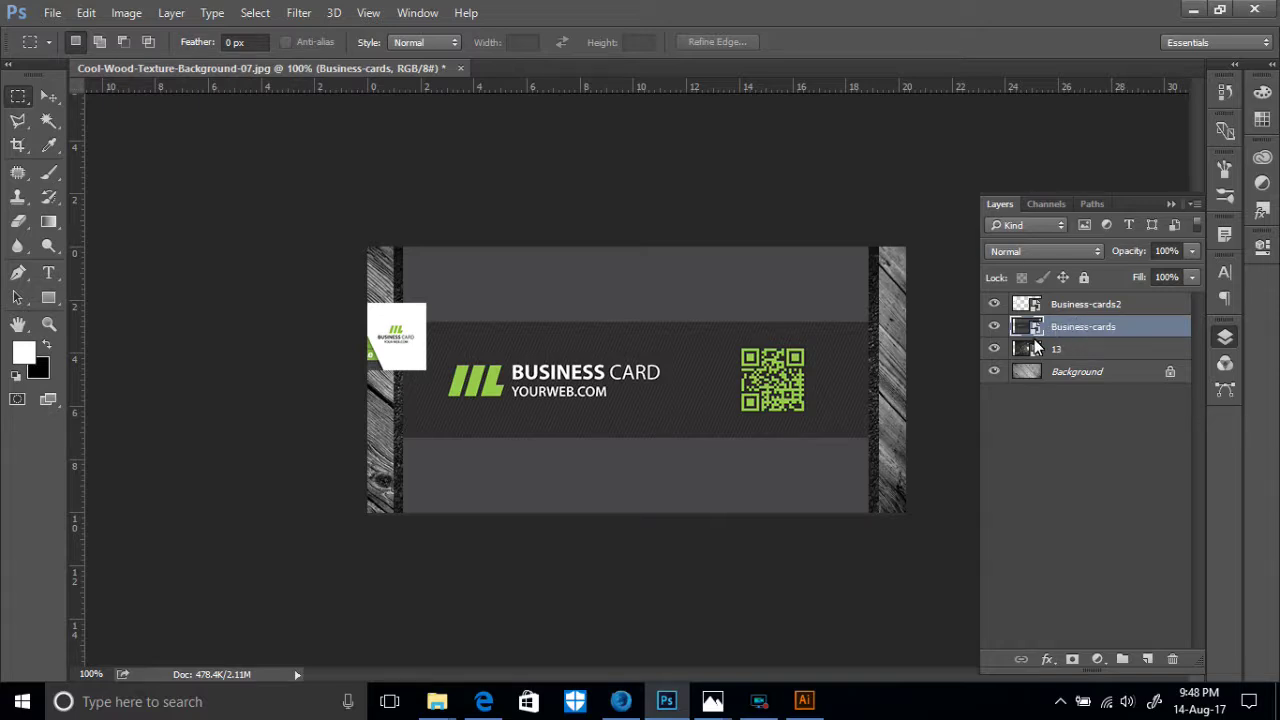
key("ctrl+t")
left_click_drag(866, 511, 654, 375)
key("ctrl+plus")
key("ctrl+plus")
scroll(646, 342, "up", 3)
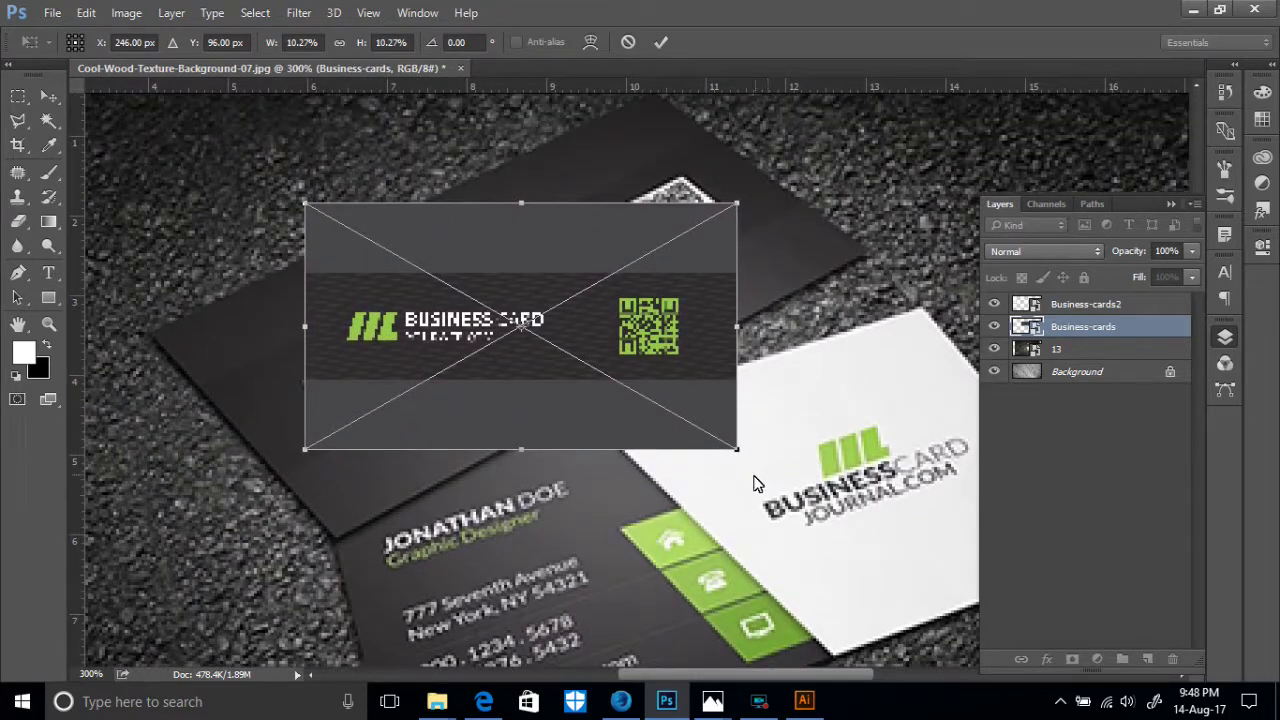
left_click_drag(750, 472, 806, 330)
left_click_drag(580, 330, 485, 326)
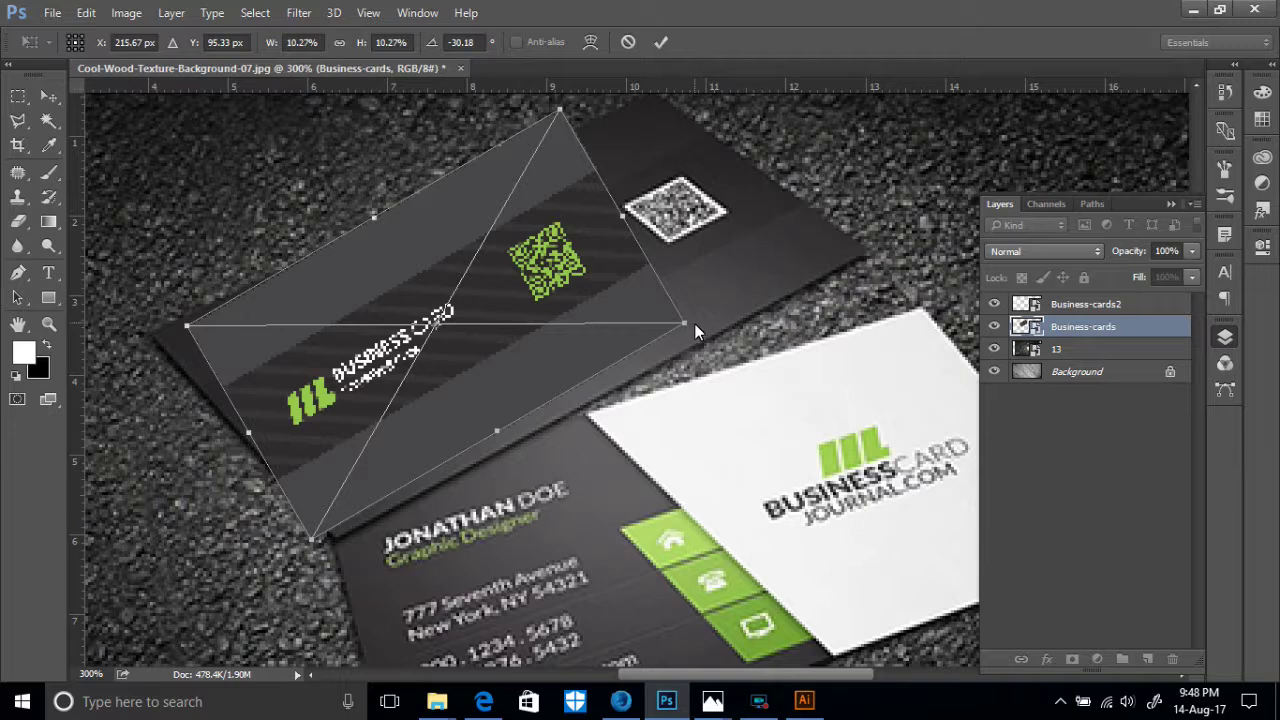
- Distort the design's four corners onto the dark card's corners and commit the transform
left_click_drag(686, 324, 871, 254)
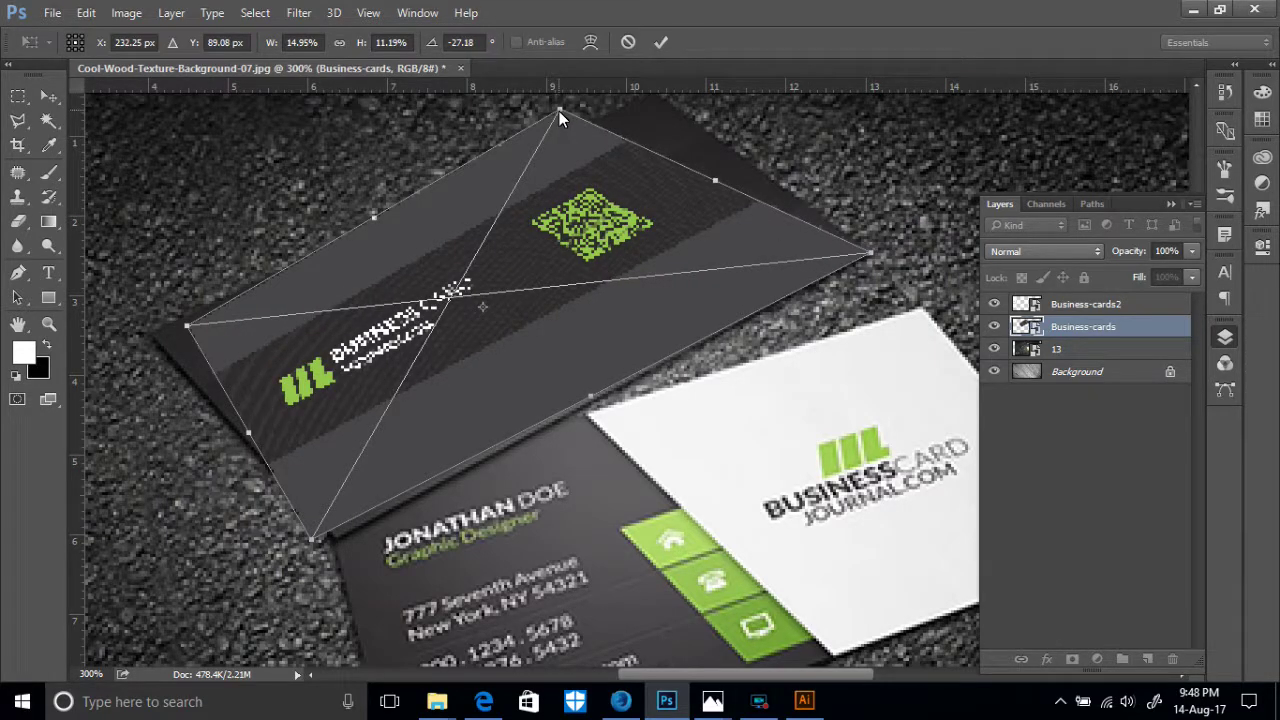
left_click_drag(561, 110, 654, 126)
left_click_drag(189, 355, 154, 364)
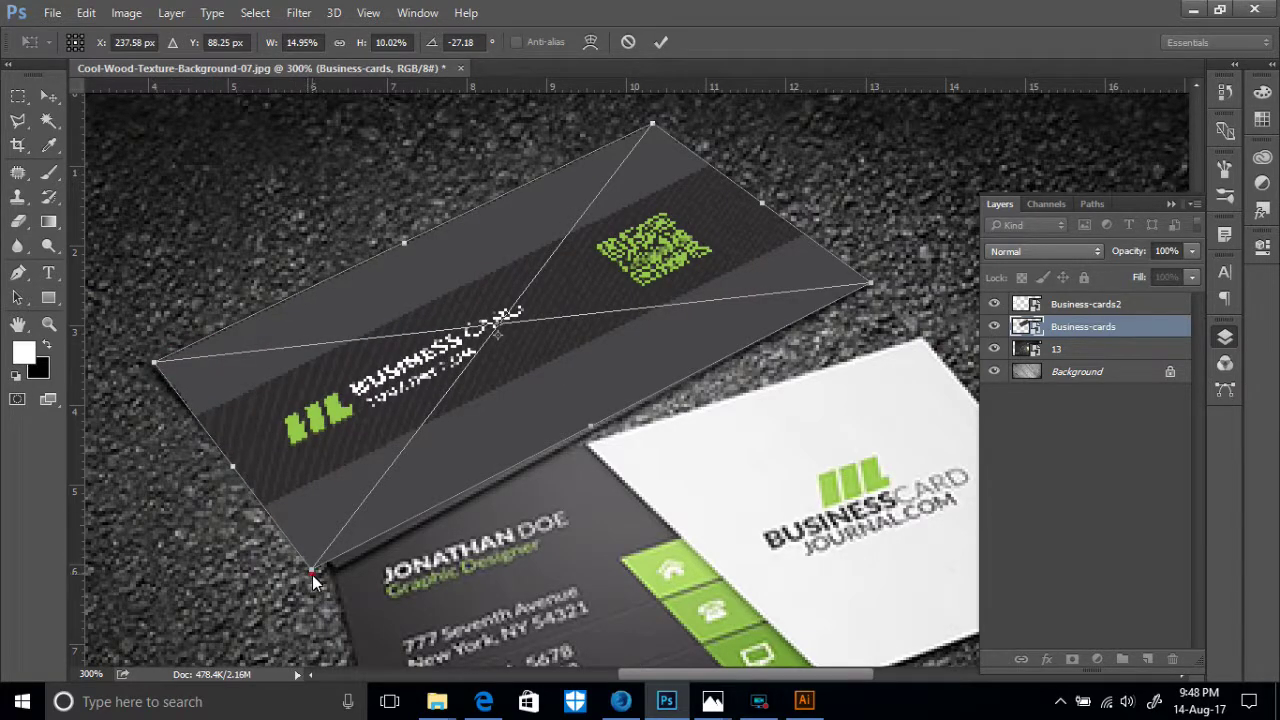
left_click_drag(312, 575, 337, 575)
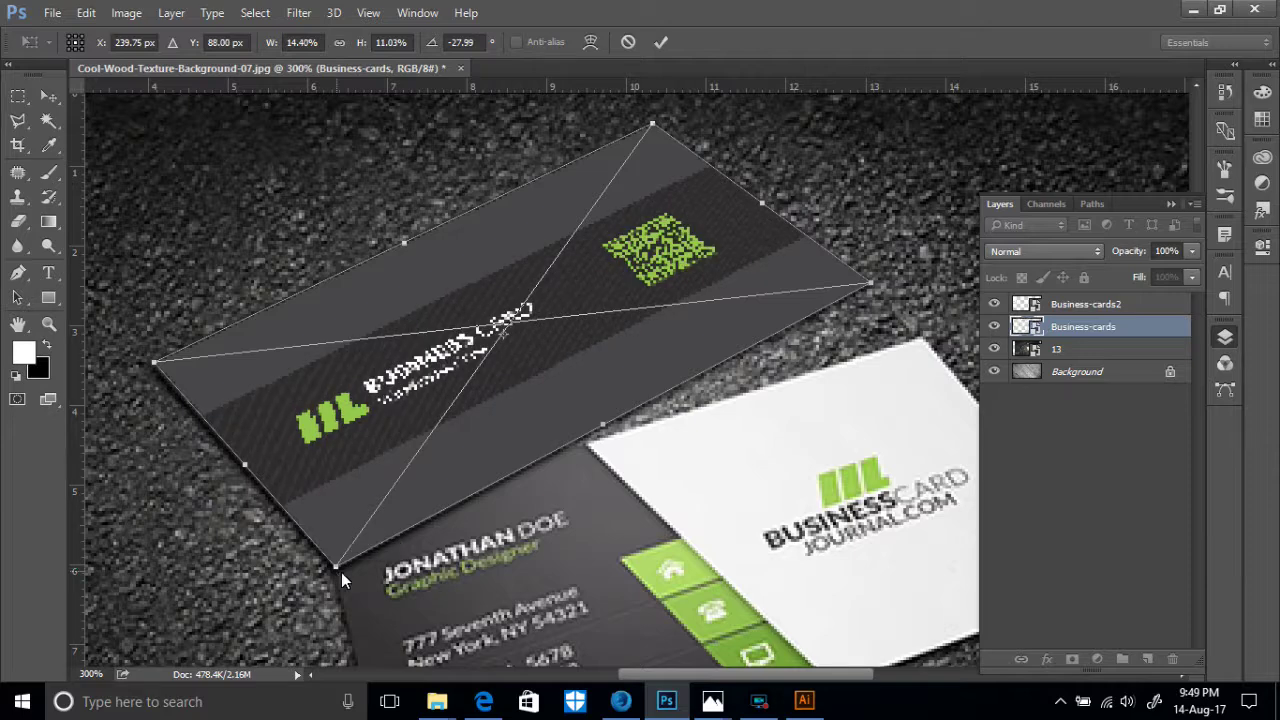
scroll(589, 540, "down", 1)
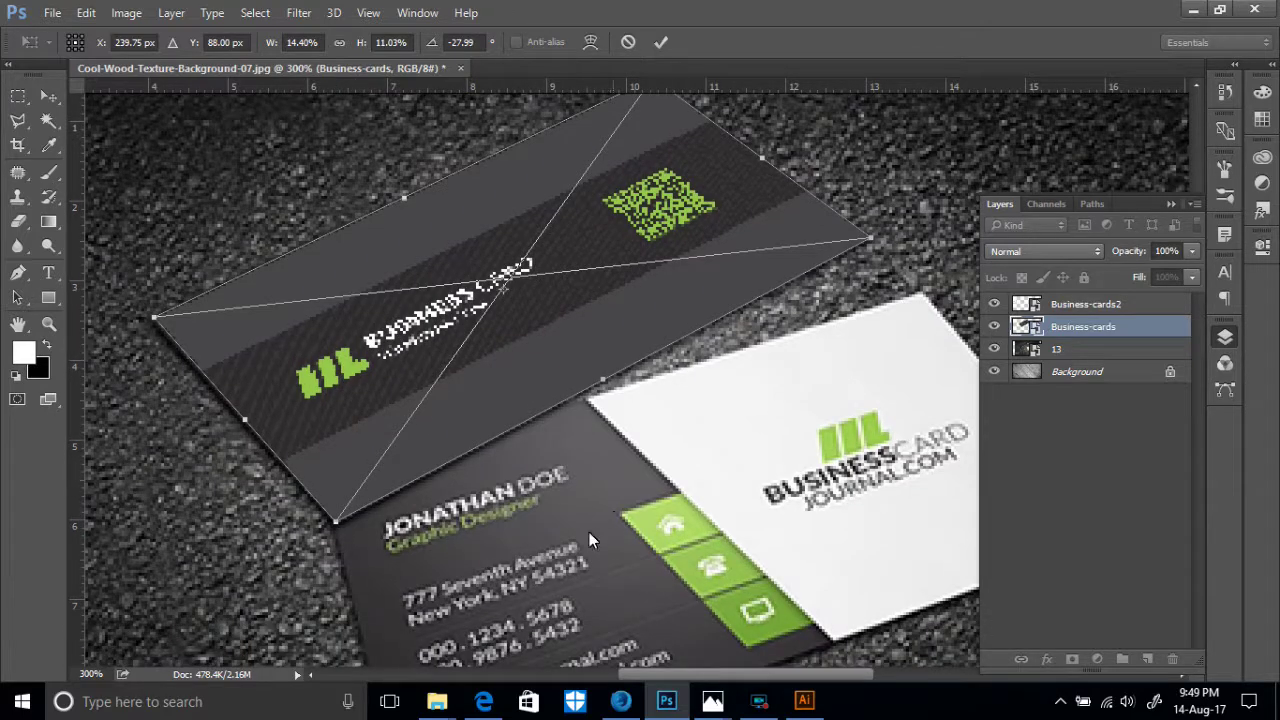
left_click(661, 42)
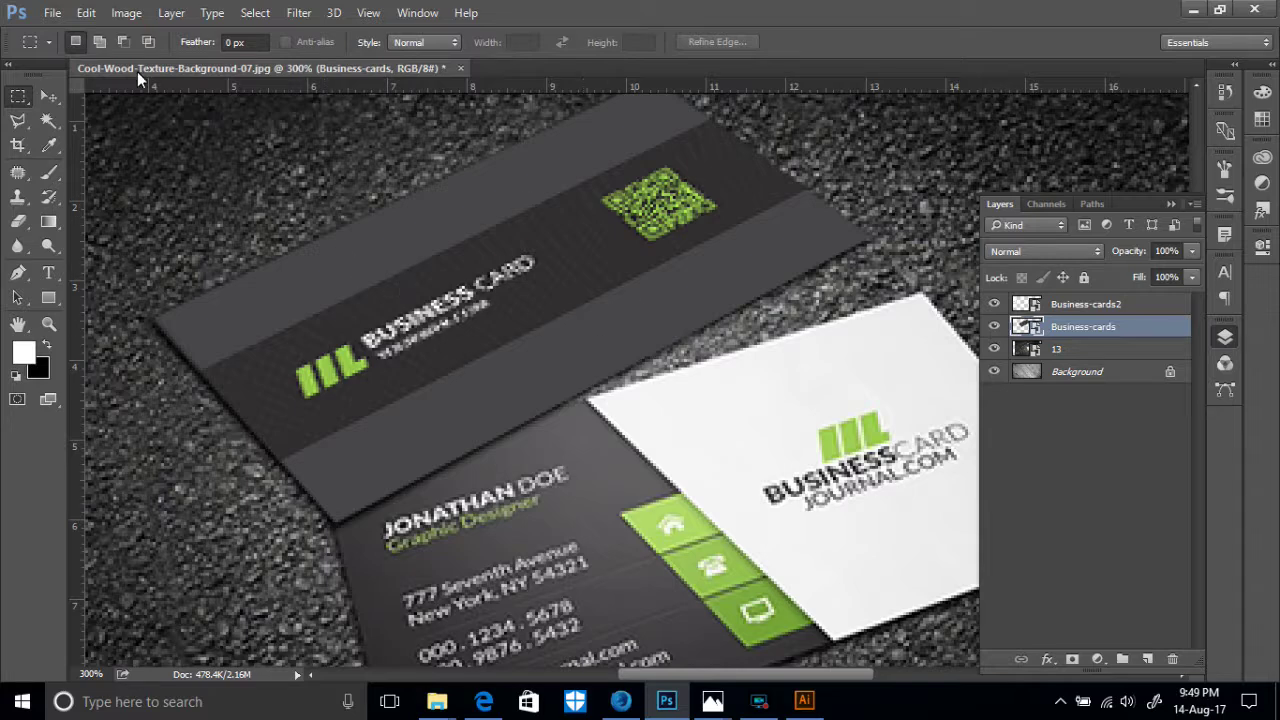
scroll(346, 291, "up", 1)
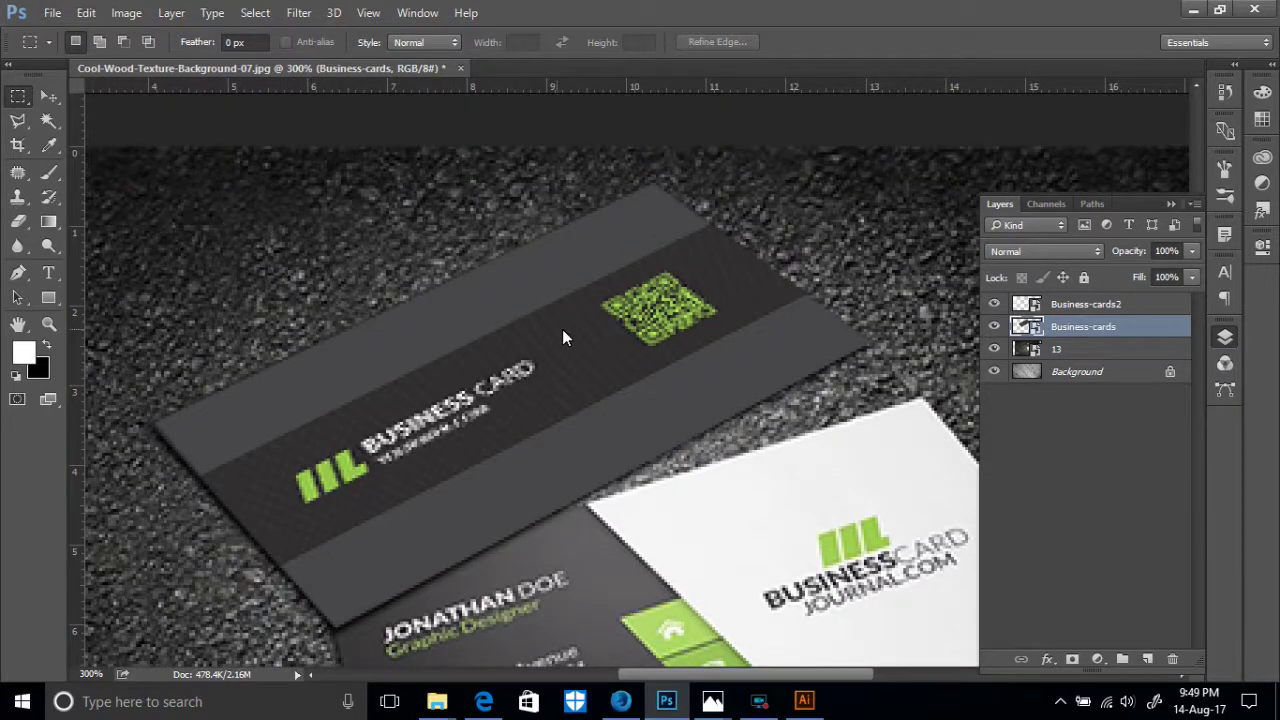
key("ctrl+minus")
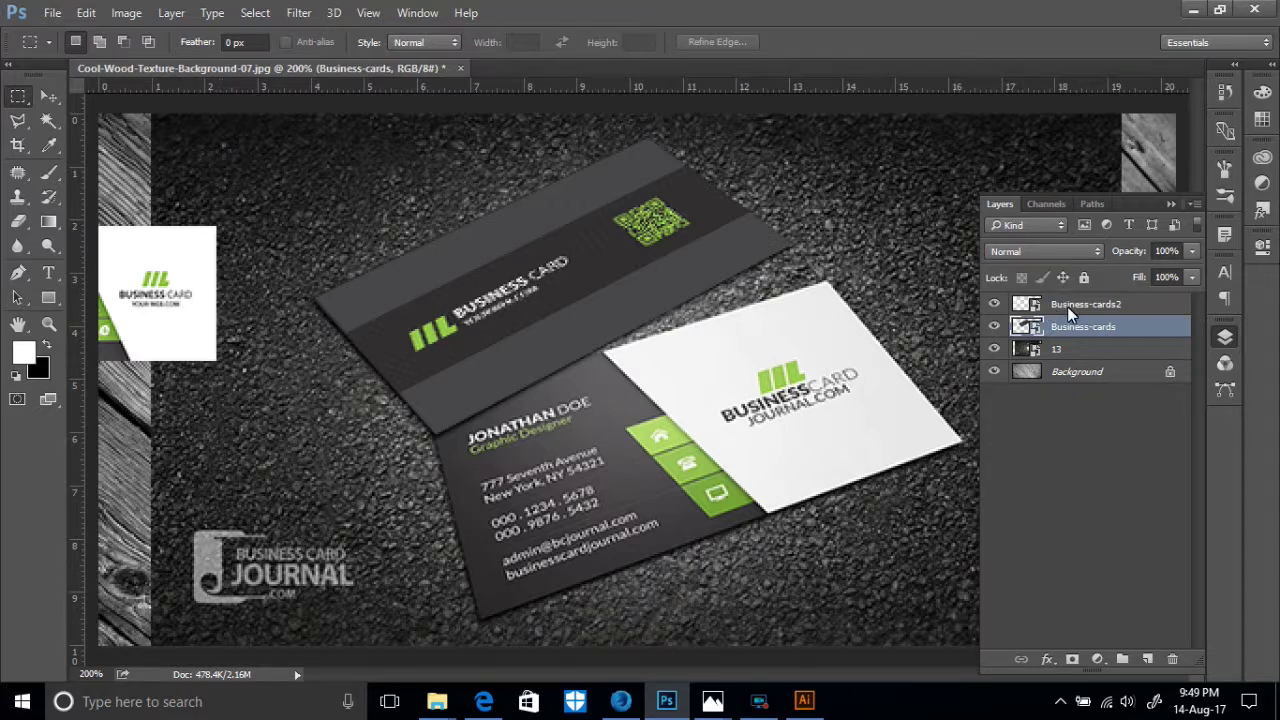
left_click(1225, 336)
left_click(1225, 336)
- Move and rotate Business-cards2 over the slanted white front card
left_click(1094, 303)
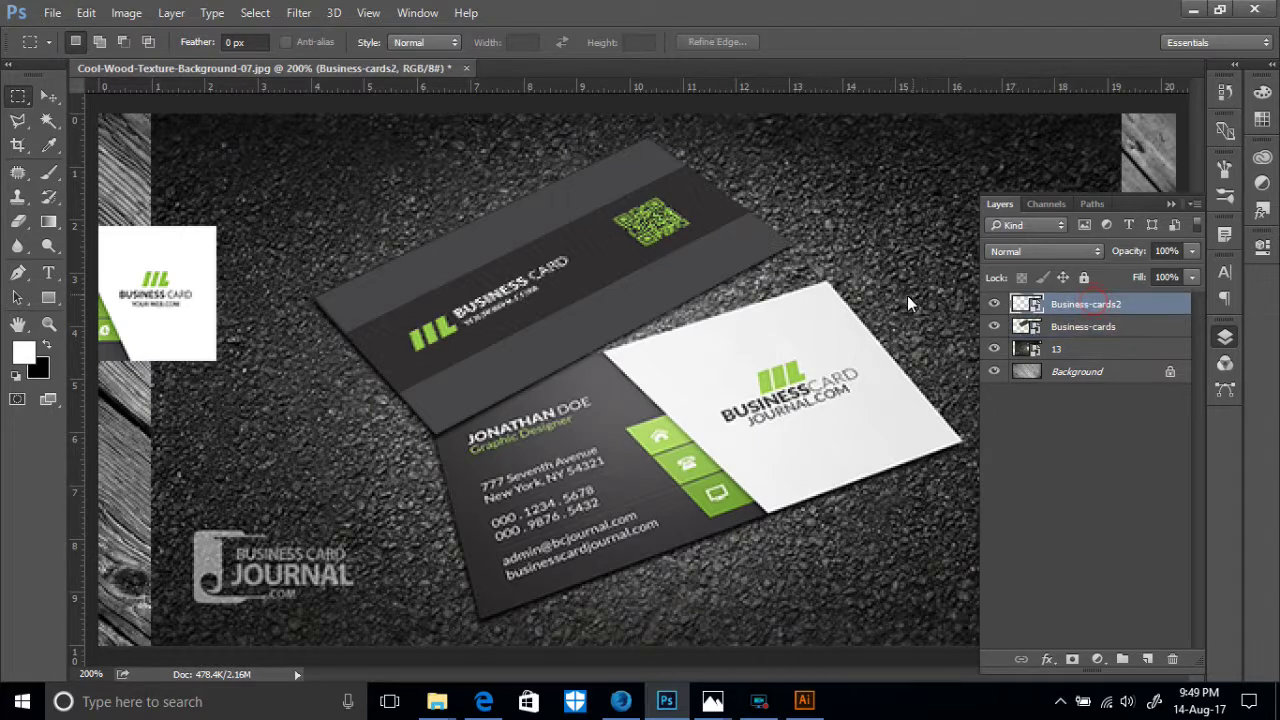
key("ctrl+t")
left_click_drag(170, 279, 745, 475)
left_click_drag(803, 526, 876, 468)
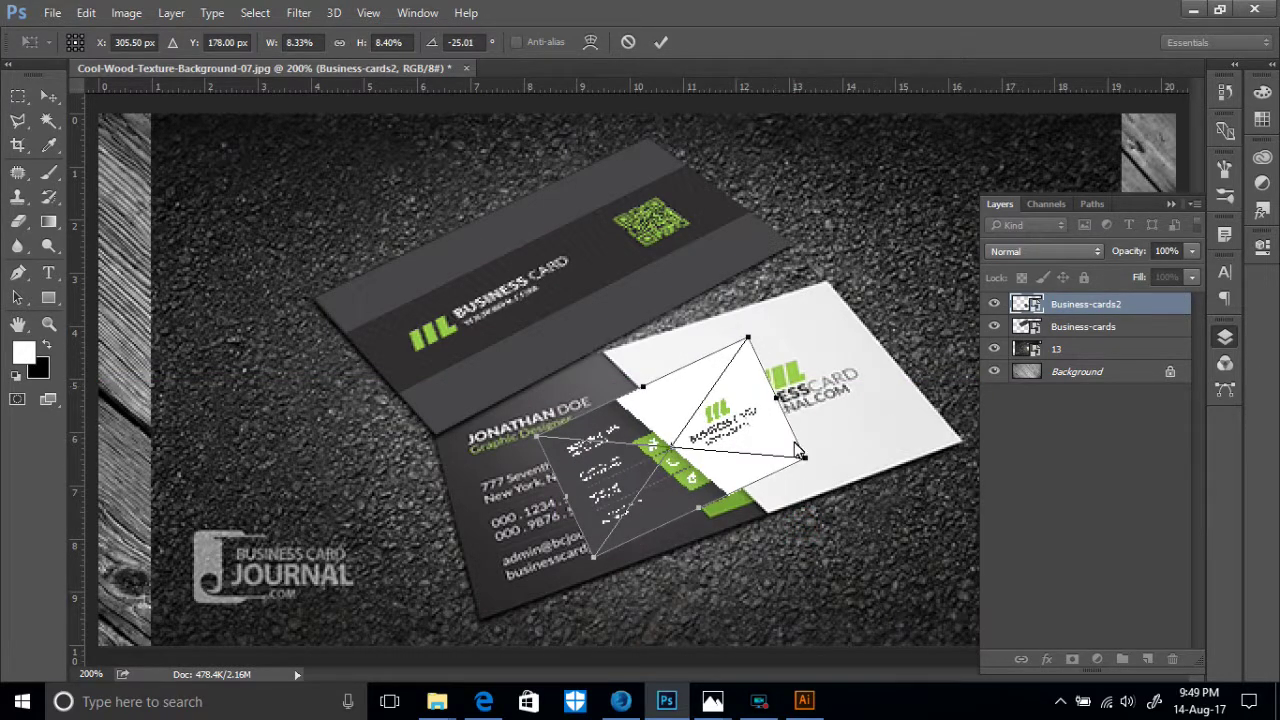
- Pull Business-cards2's four corners onto the white card's corners and commit the transform
left_click_drag(807, 458, 964, 442)
left_click_drag(748, 338, 828, 285)
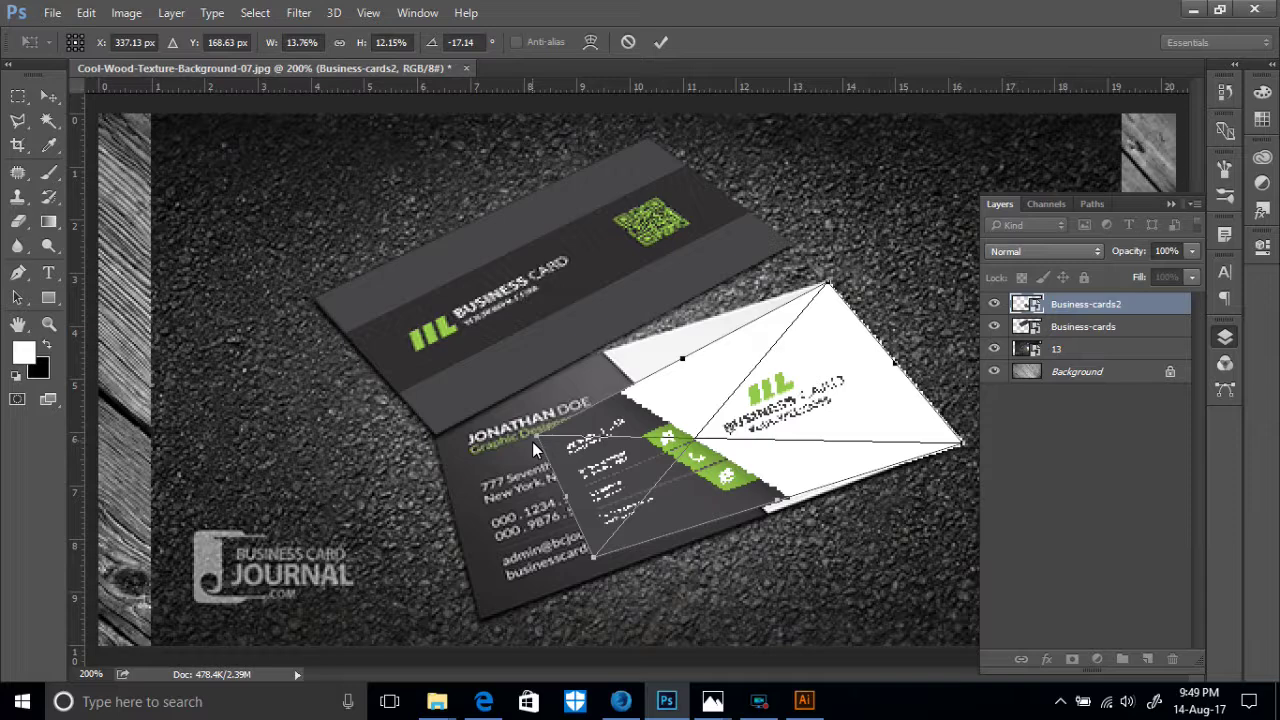
left_click_drag(538, 442, 417, 397)
left_click_drag(593, 559, 480, 620)
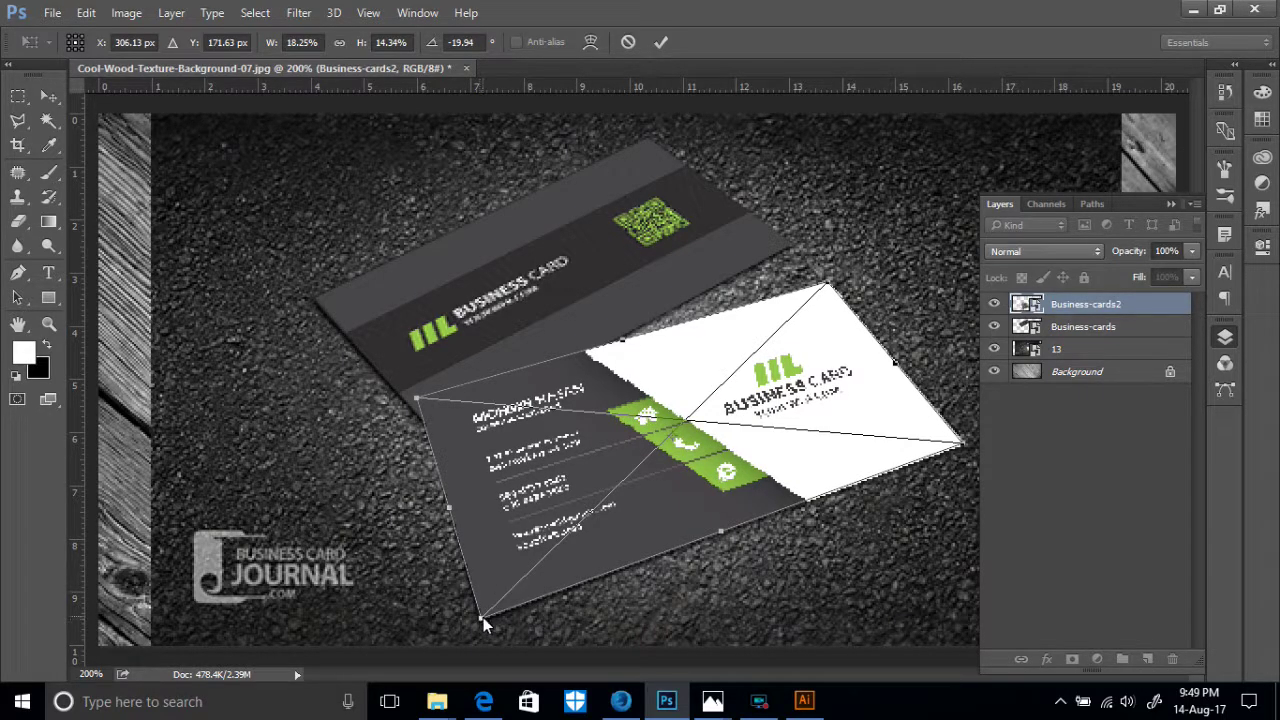
left_click(662, 43)
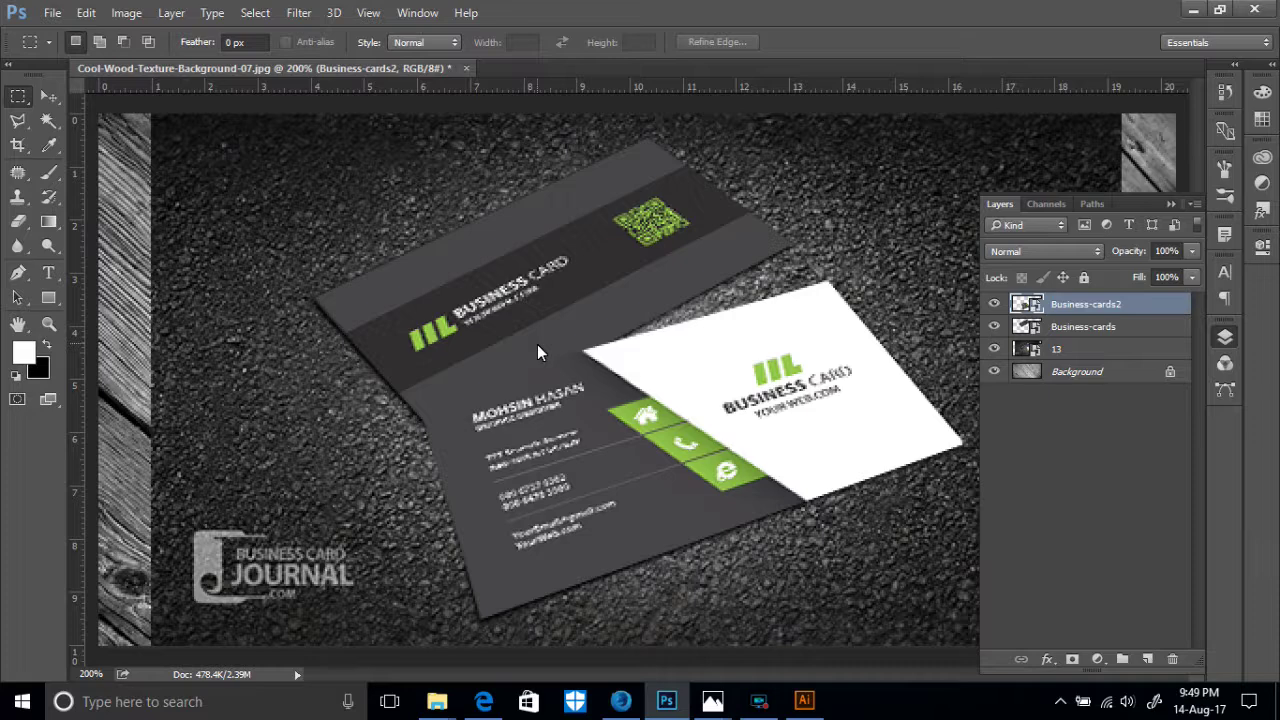
left_click(1063, 304)
left_click(1100, 580)
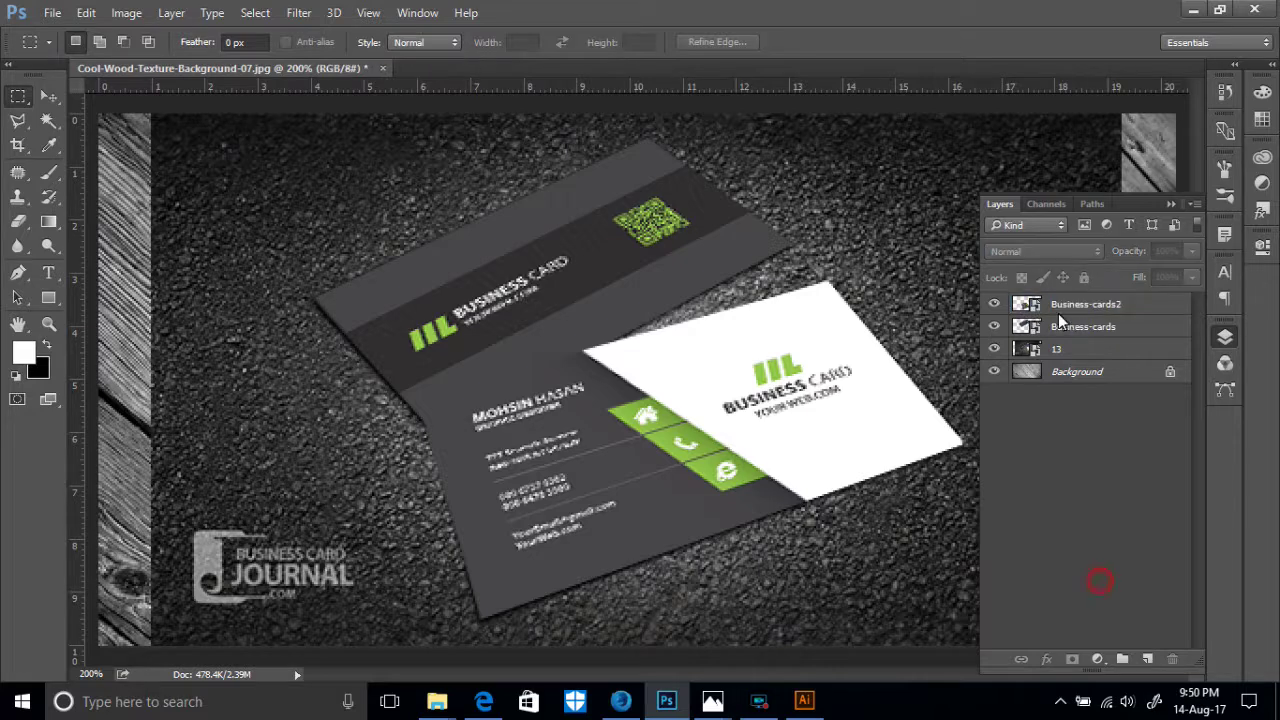
left_click(1077, 304)
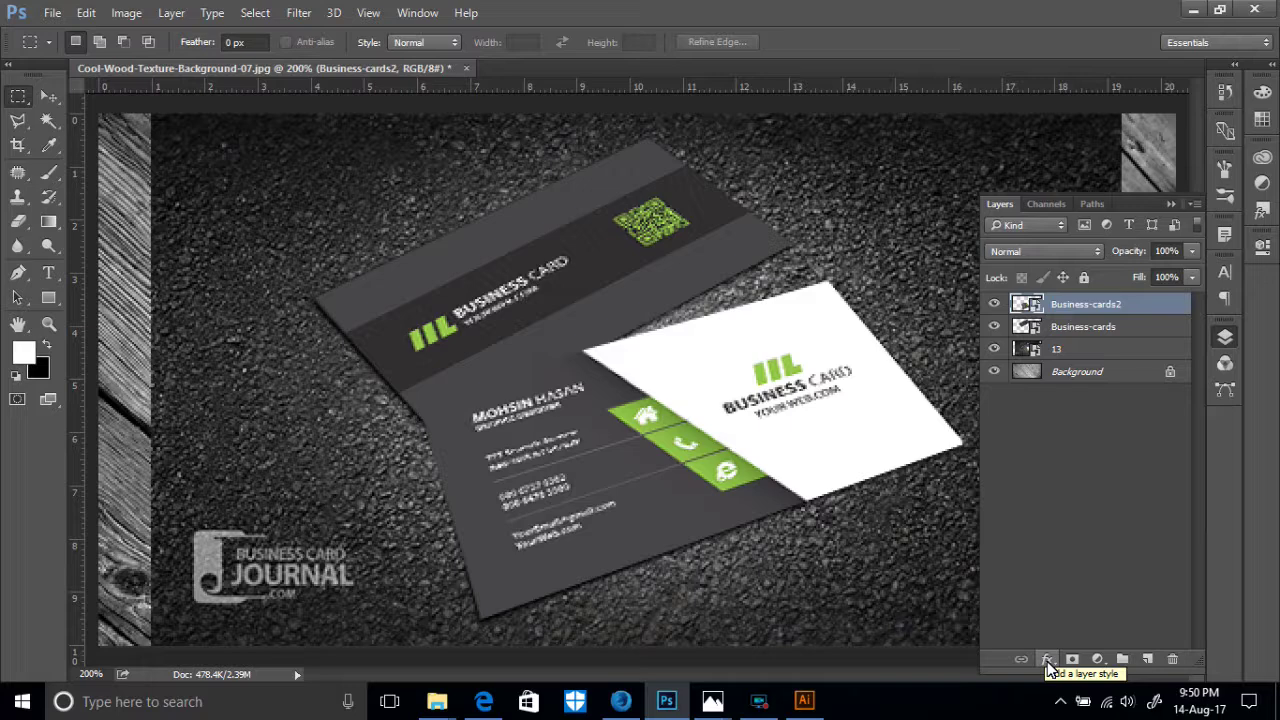
- Add a Drop Shadow effect to Business-cards2 and lower its opacity in Layer Style
left_click(1048, 664)
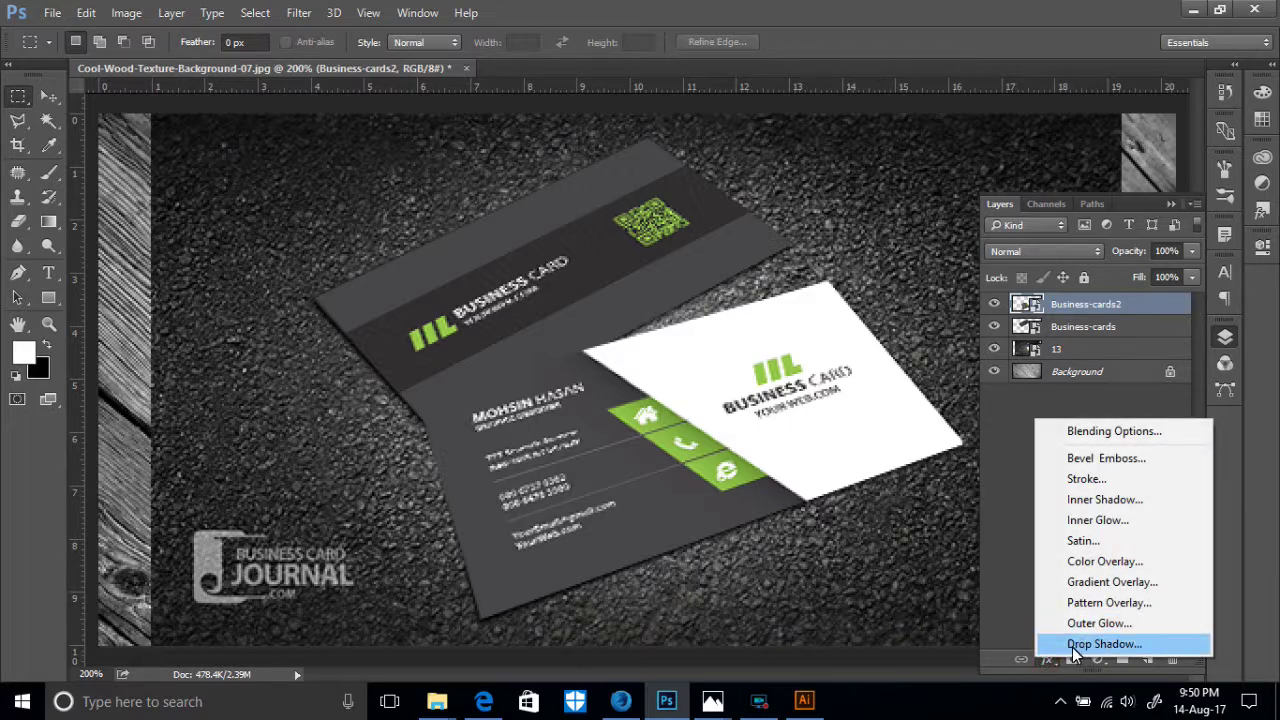
left_click(1086, 648)
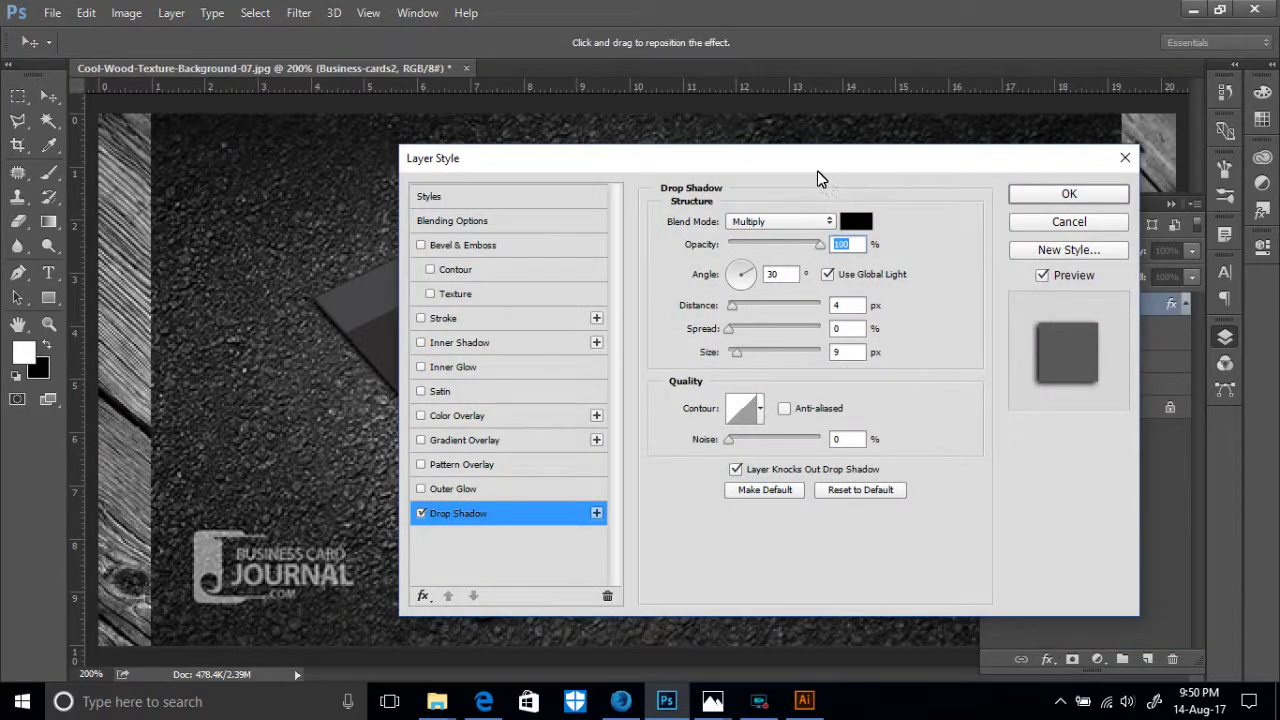
left_click_drag(817, 178, 414, 37)
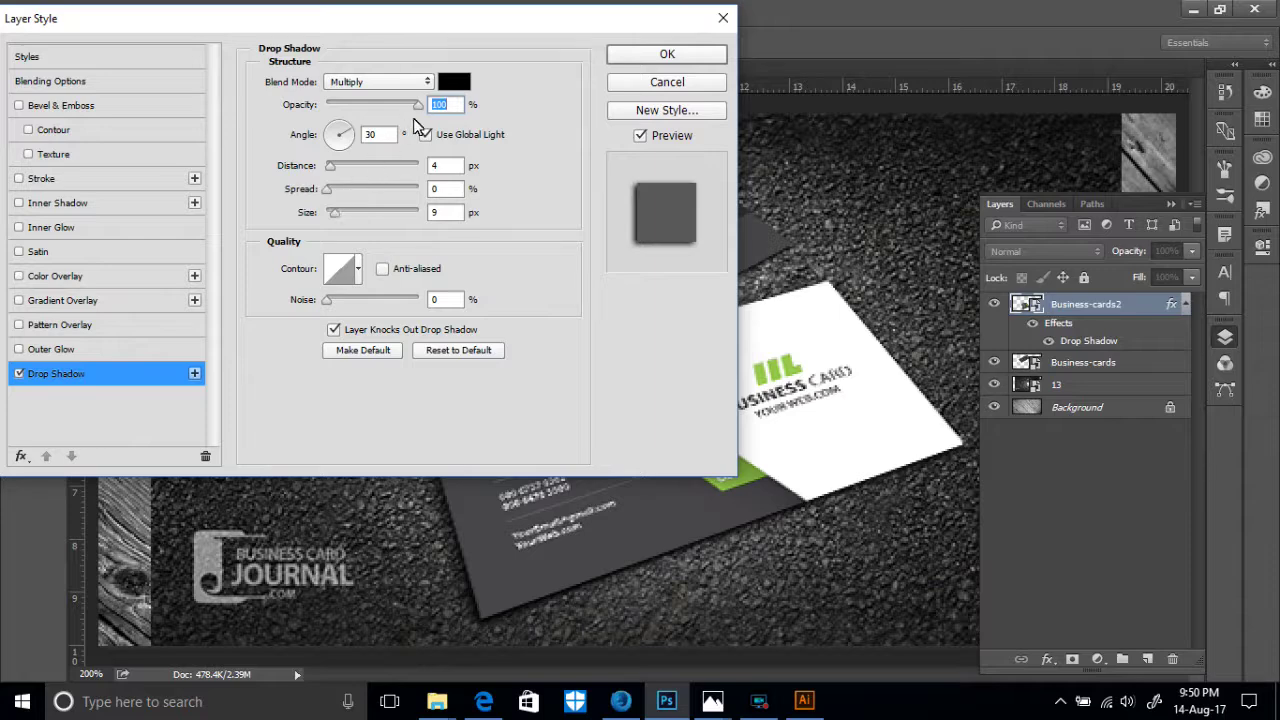
left_click_drag(418, 104, 327, 106)
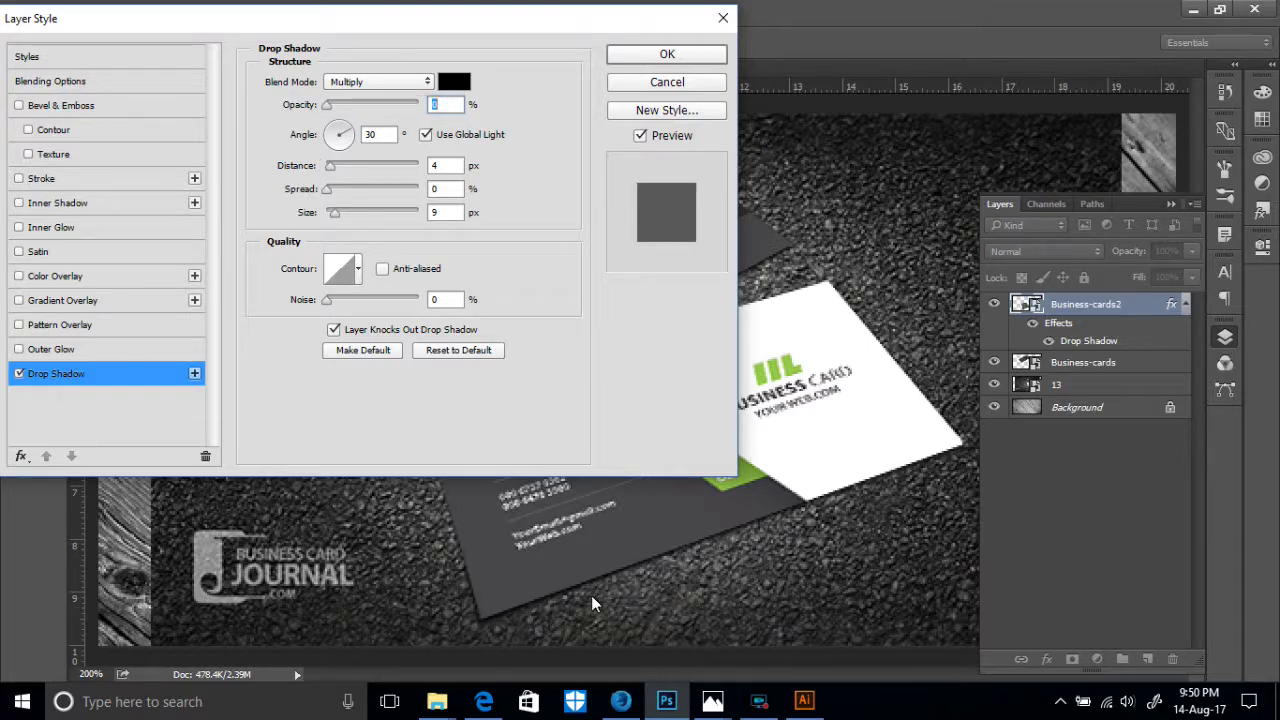
- Decline the incoming Facebook call in Firefox, then return to Photoshop
left_click(620, 701)
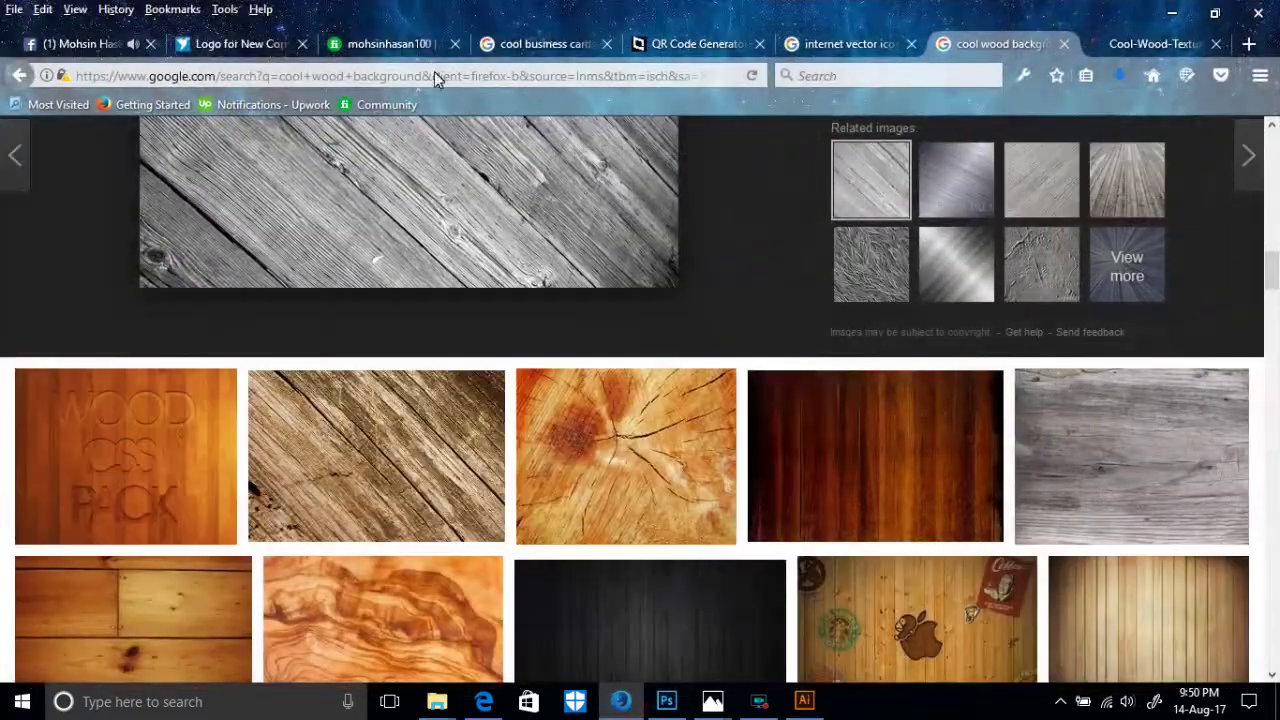
left_click(125, 38)
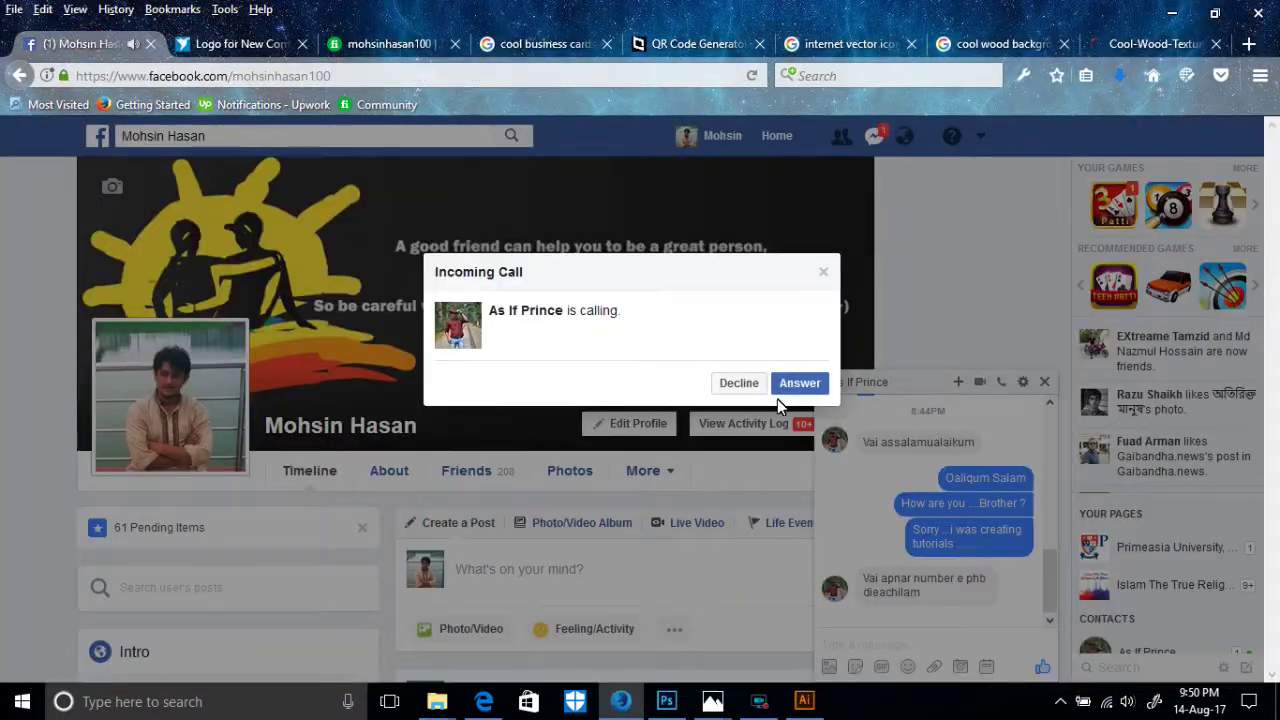
left_click(741, 384)
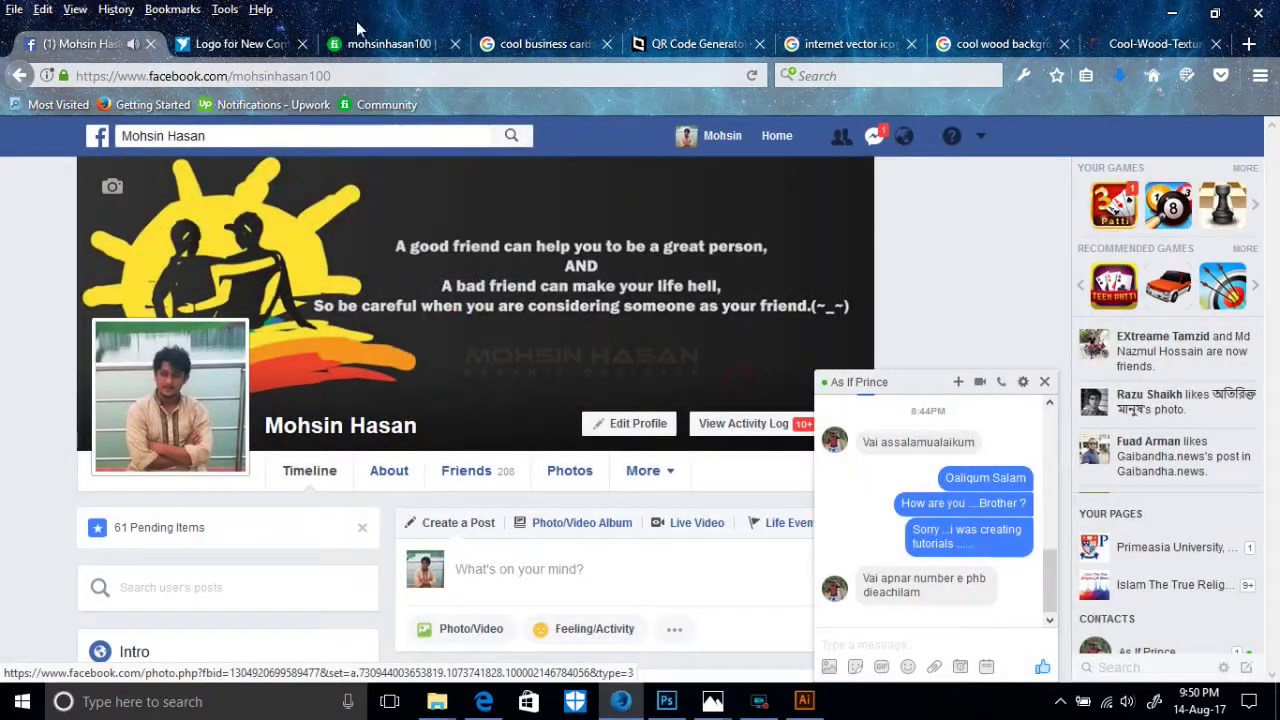
left_click(665, 701)
- Raise the Business-cards2 drop shadow opacity so it shows, and apply it
left_click_drag(422, 22, 464, 93)
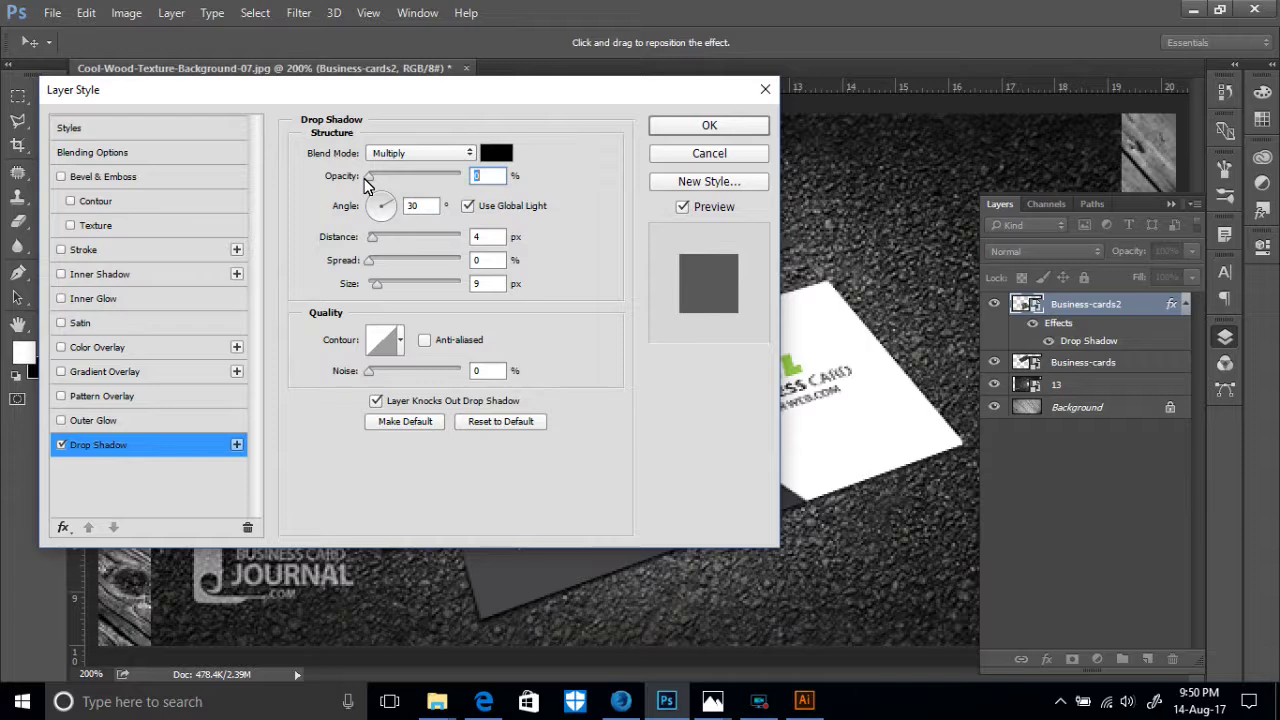
left_click_drag(368, 177, 455, 200)
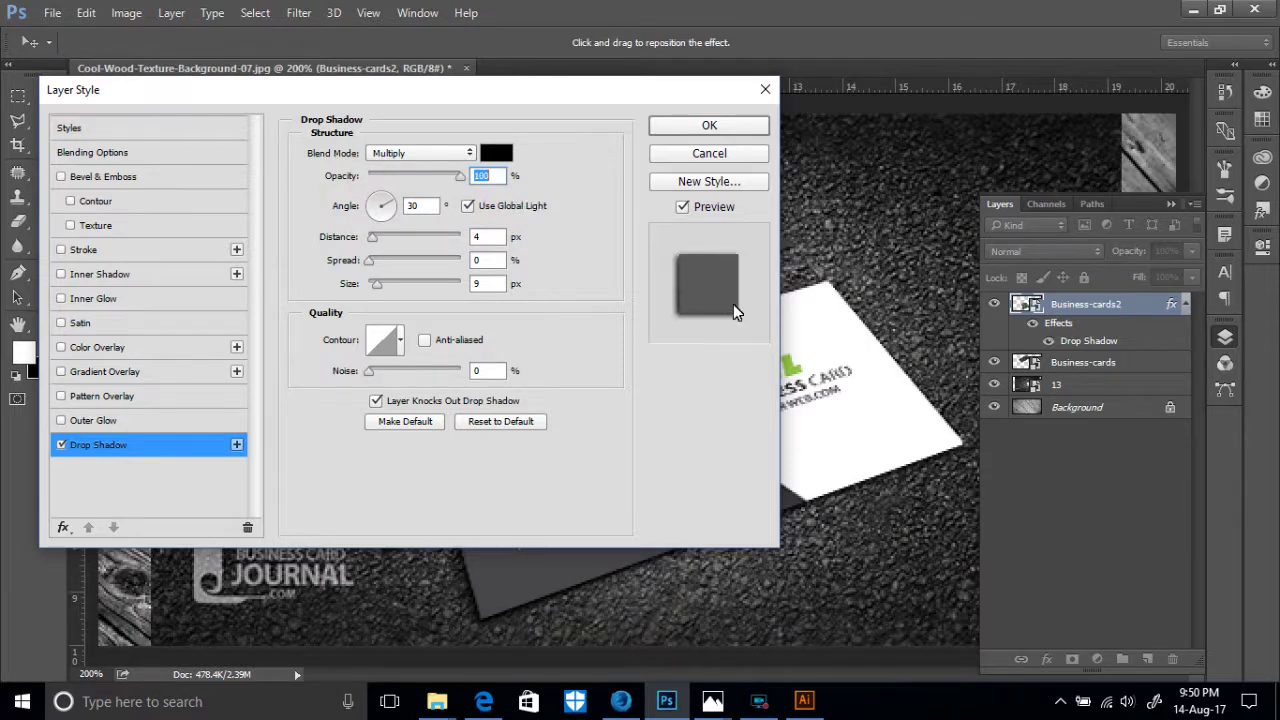
left_click(712, 126)
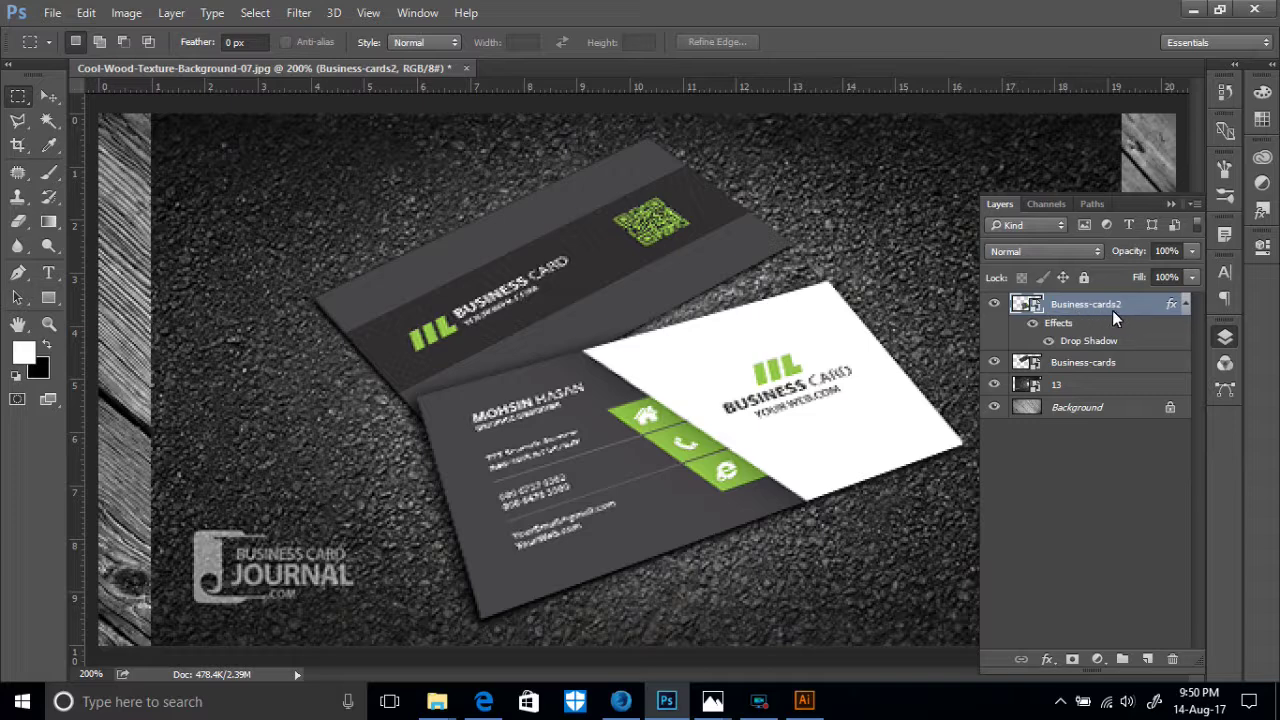
- Add a Drop Shadow at 100% opacity to the Business-cards layer
left_click(1077, 362)
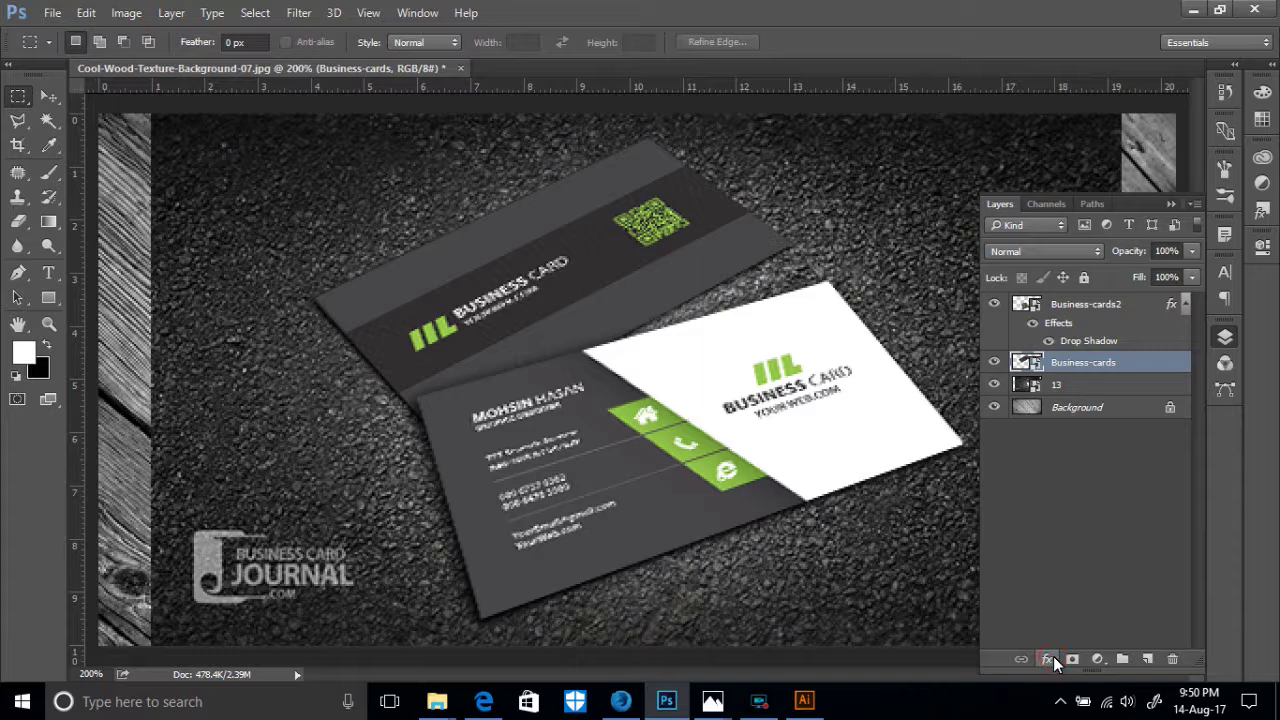
left_click(1055, 662)
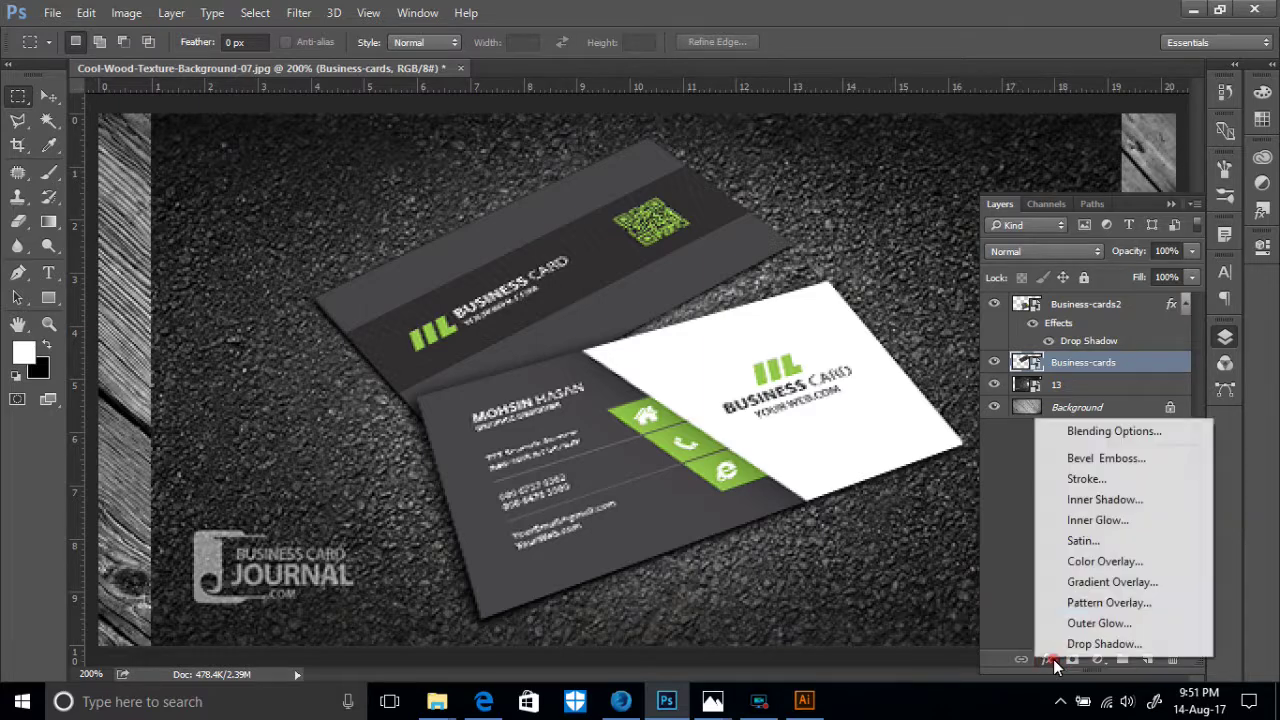
left_click(1090, 645)
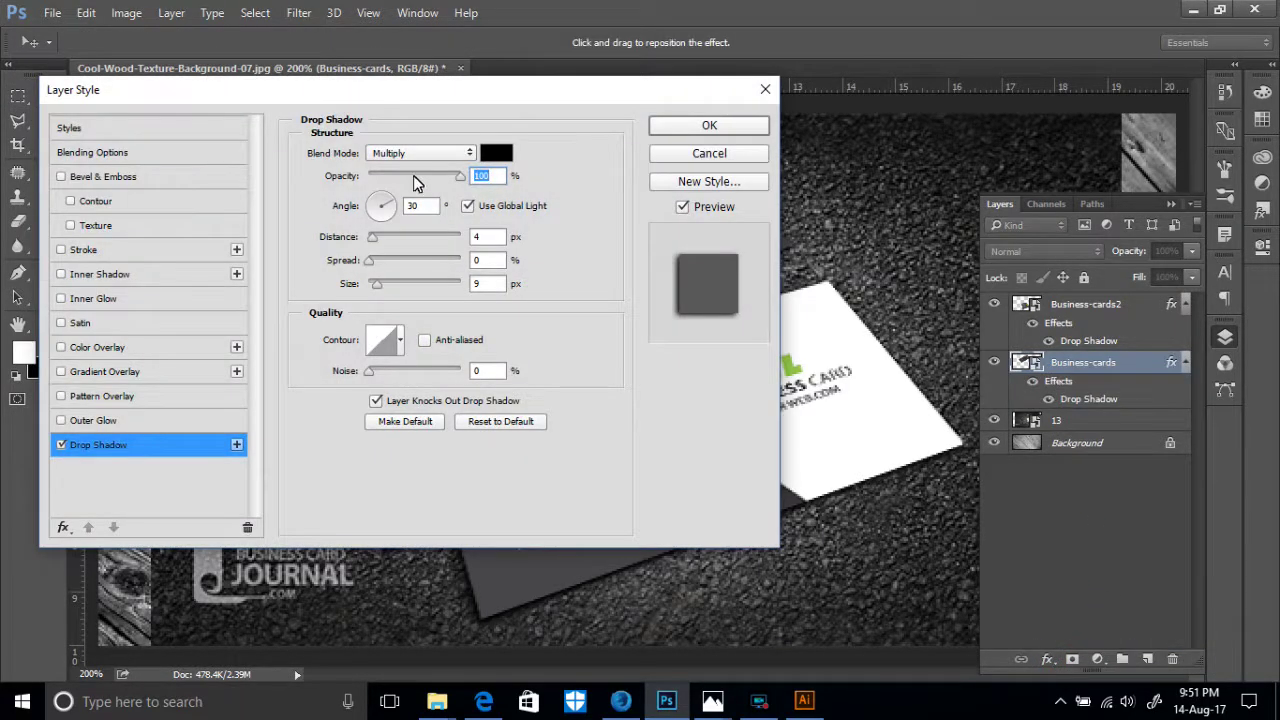
left_click_drag(419, 177, 460, 185)
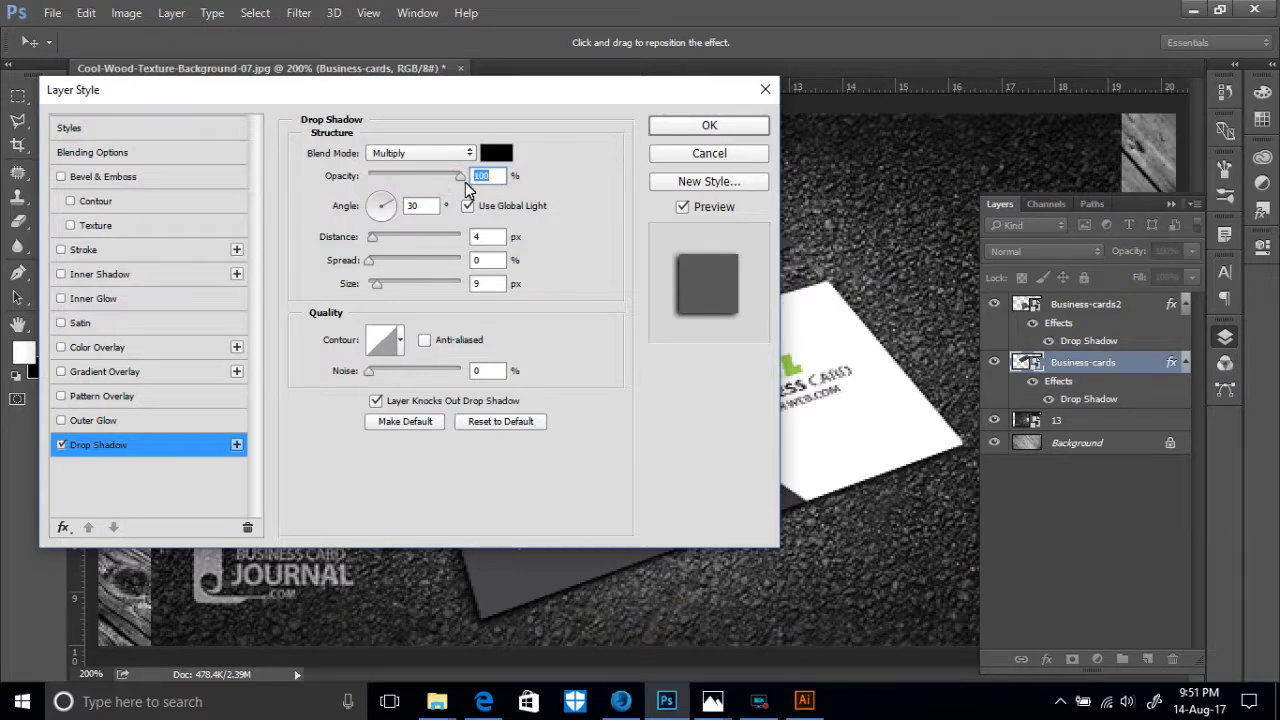
left_click(719, 128)
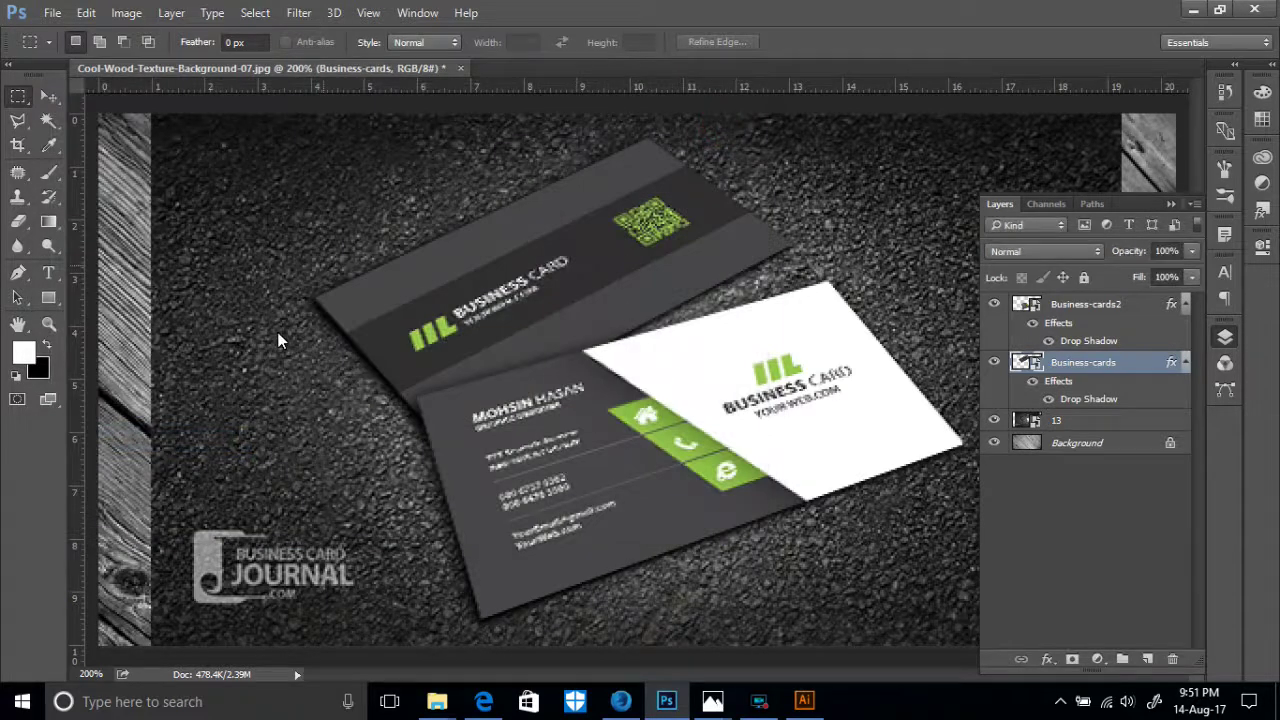
key("ctrl+minus")
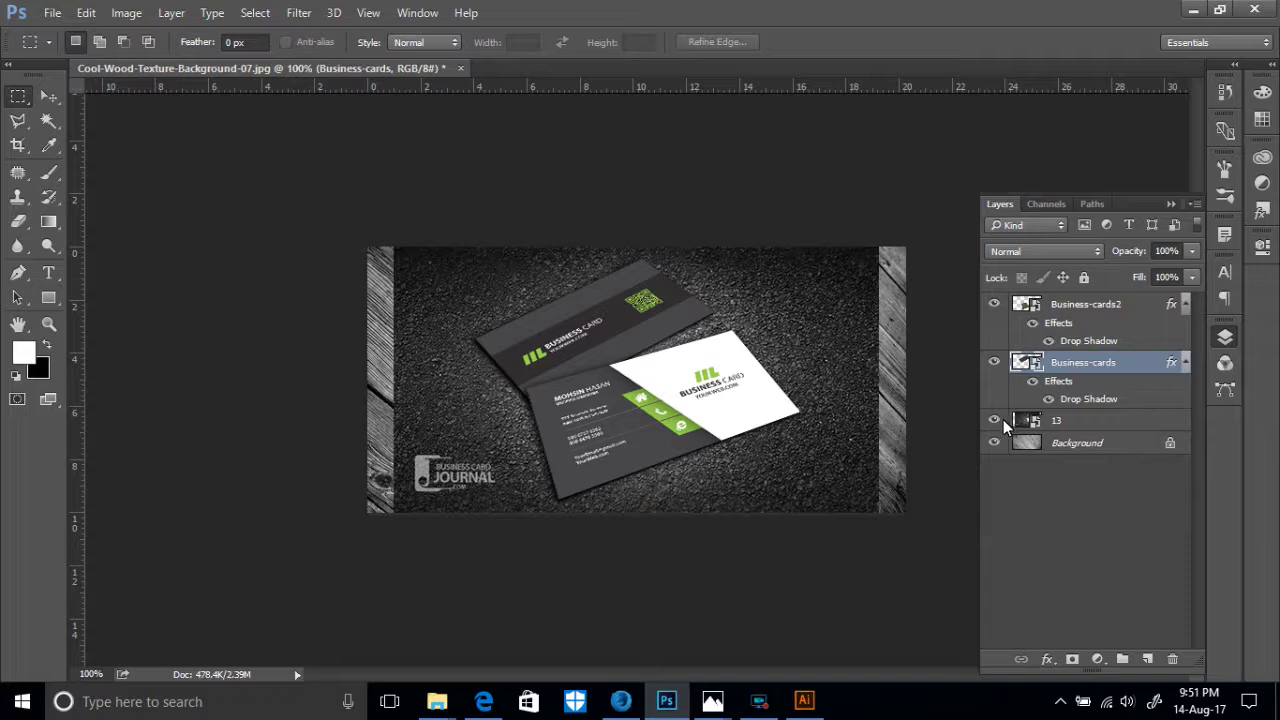
- Hide layer 13, the asphalt texture, to reveal the grey wood background
left_click(1058, 424)
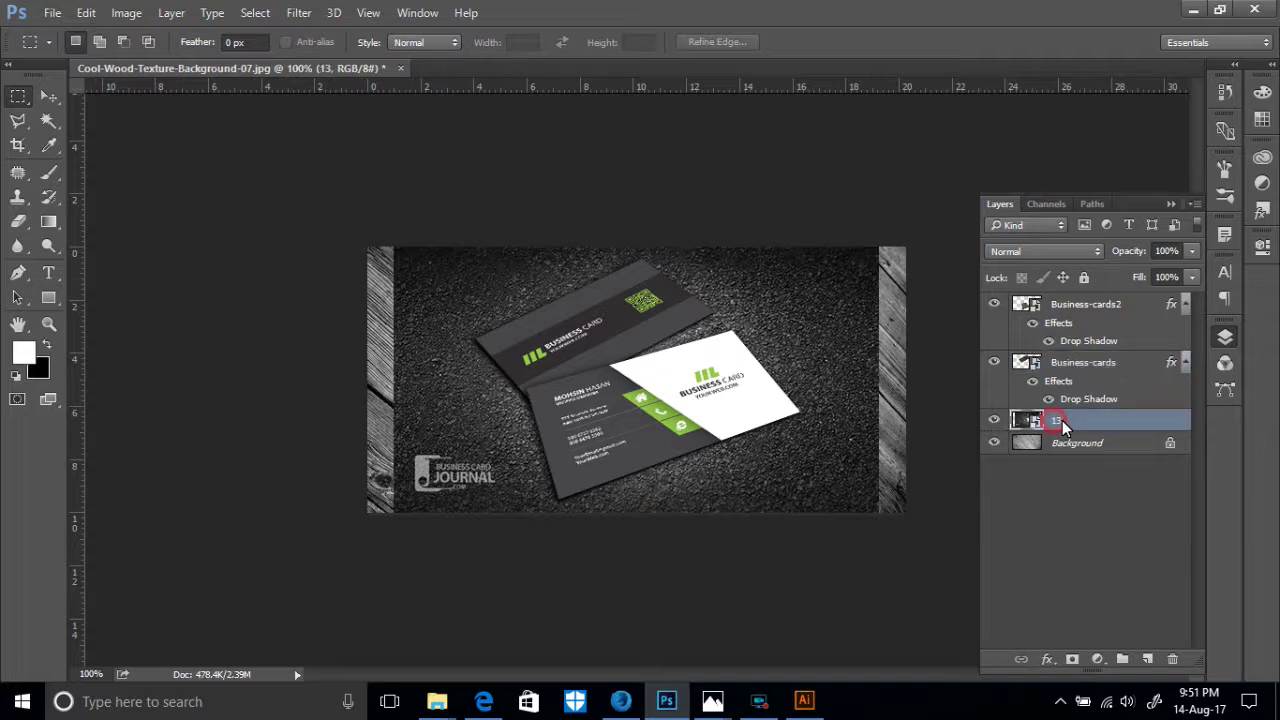
left_click(996, 421)
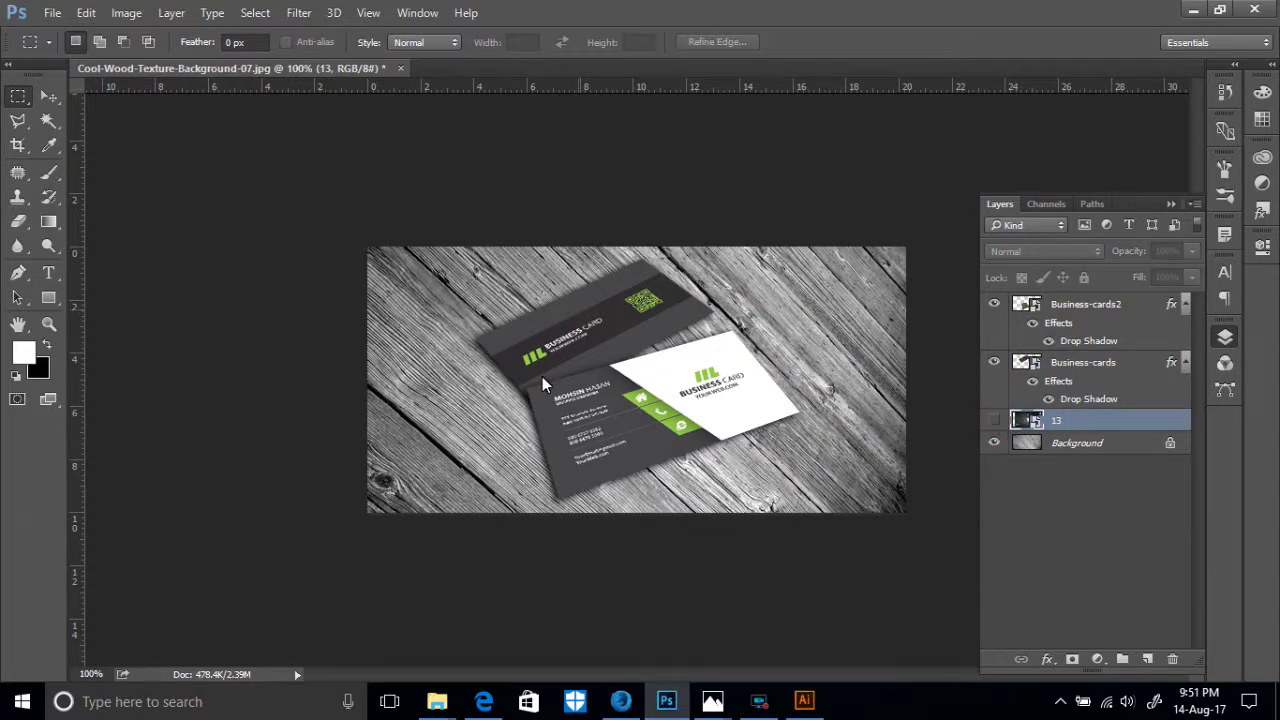
scroll(558, 435, "up", 1)
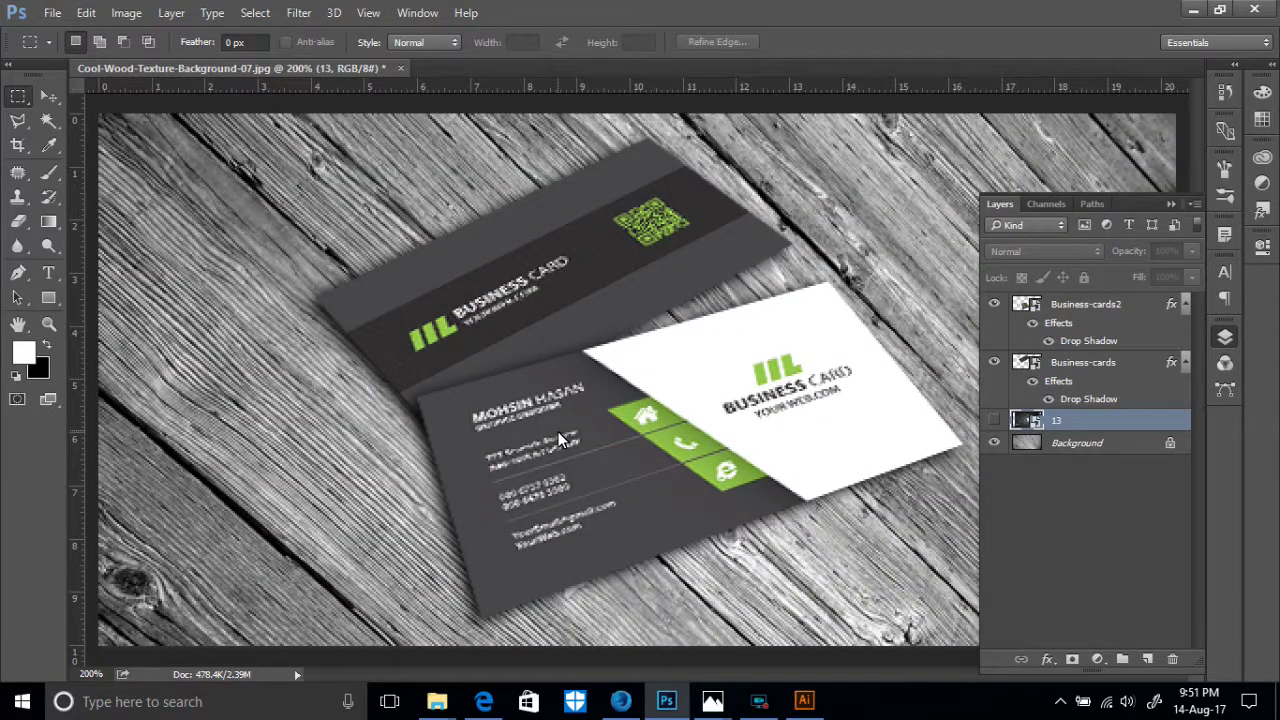
scroll(558, 431, "down", 1)
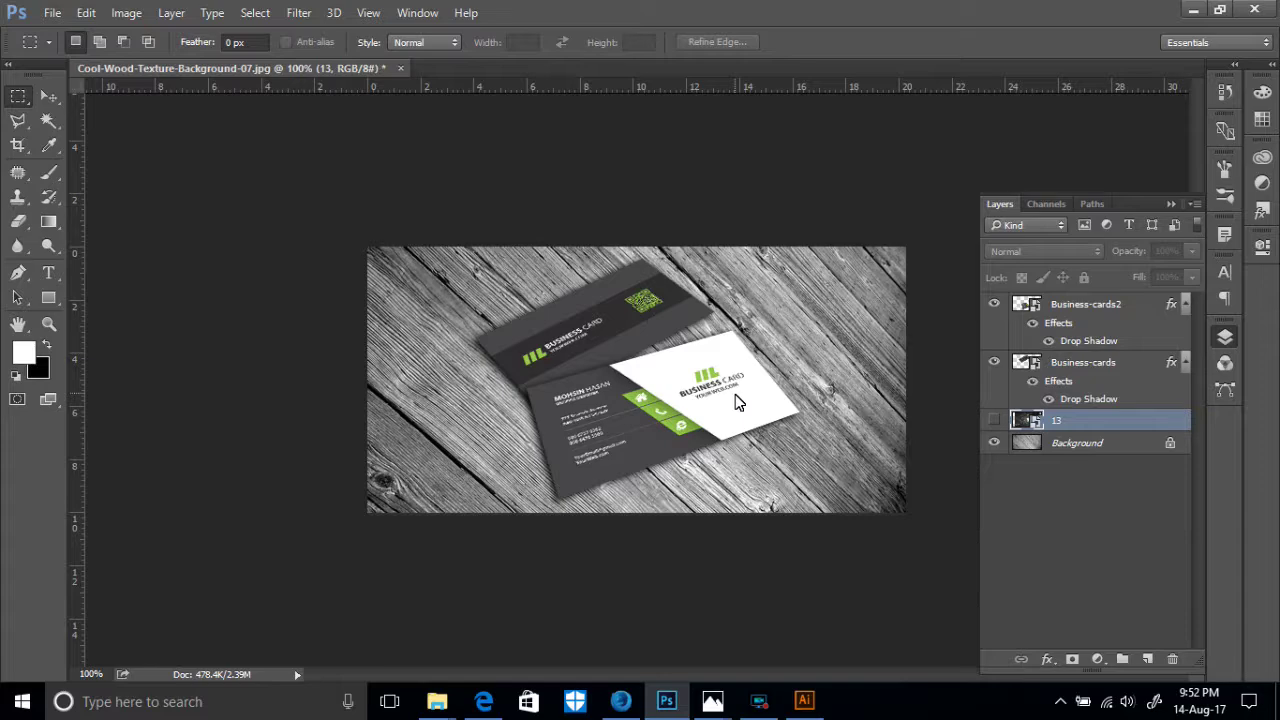
- Export via Save for Web at 300% as a 1725×852 JPEG into the Busness card 2 folder
key("ctrl+alt+shift+s")
left_click(1057, 548)
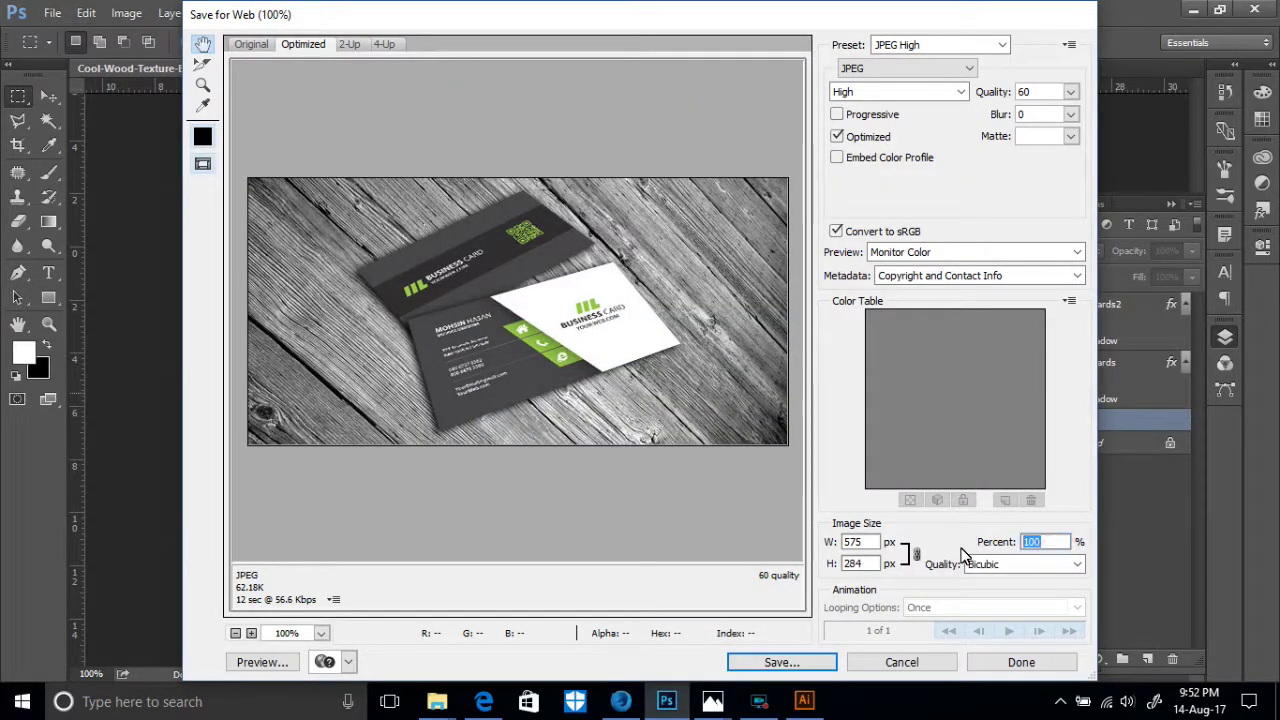
type("300")
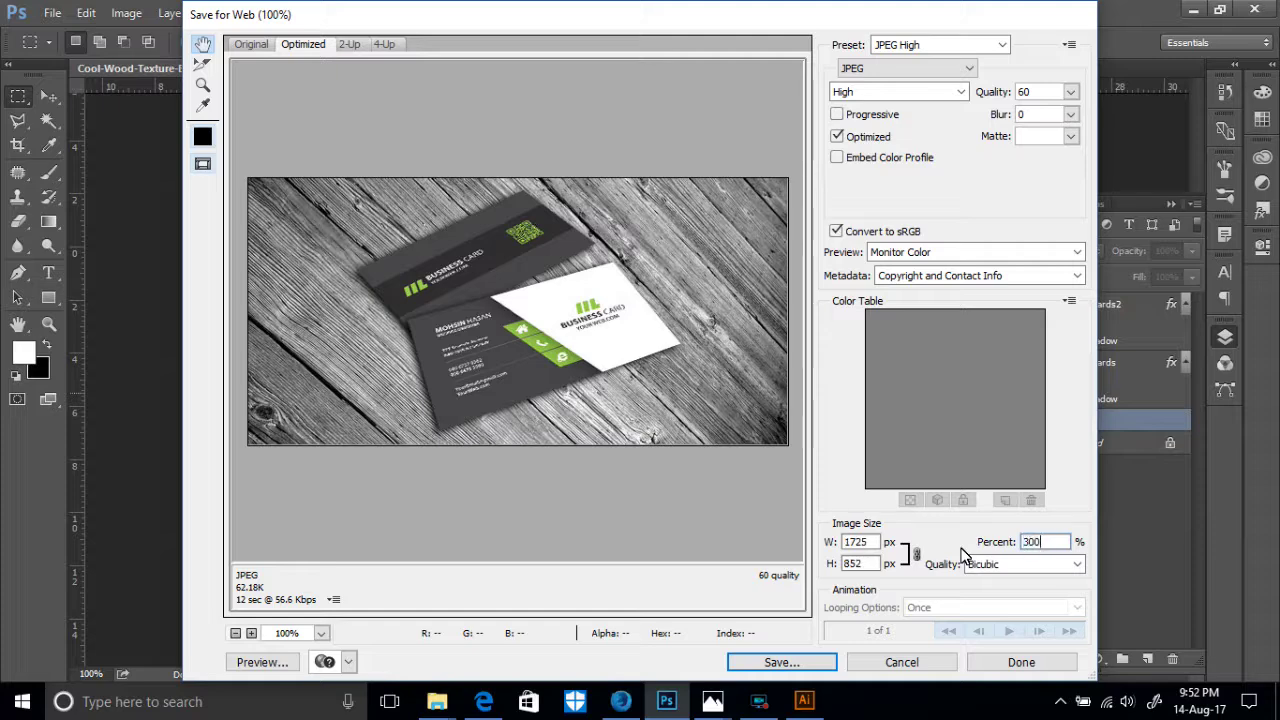
left_click(906, 552)
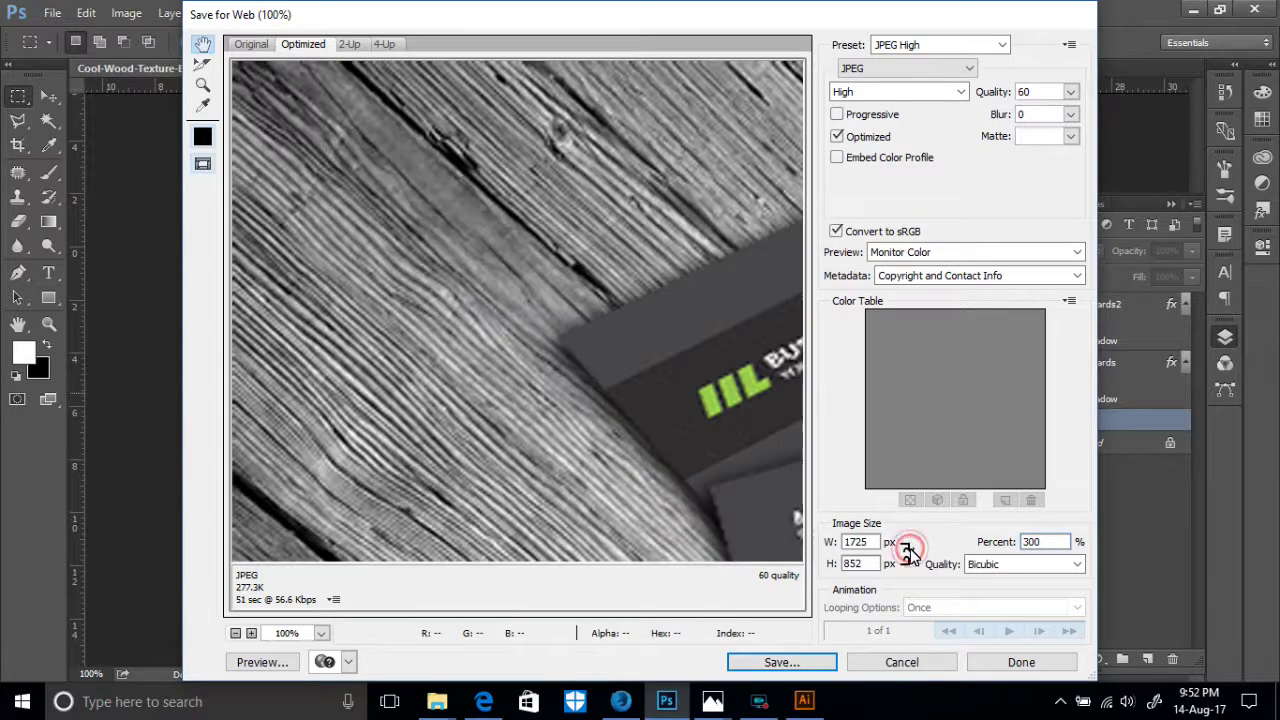
left_click(808, 666)
scroll(450, 220, "down", 2)
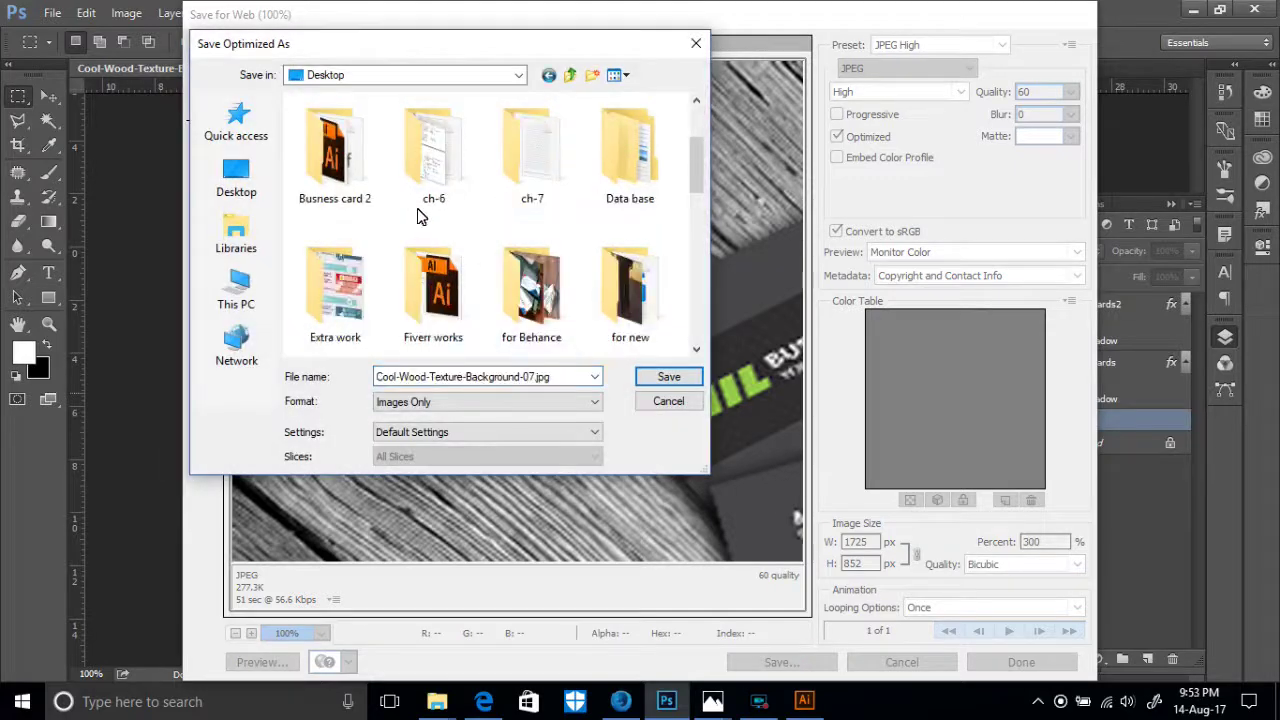
double_click(340, 165)
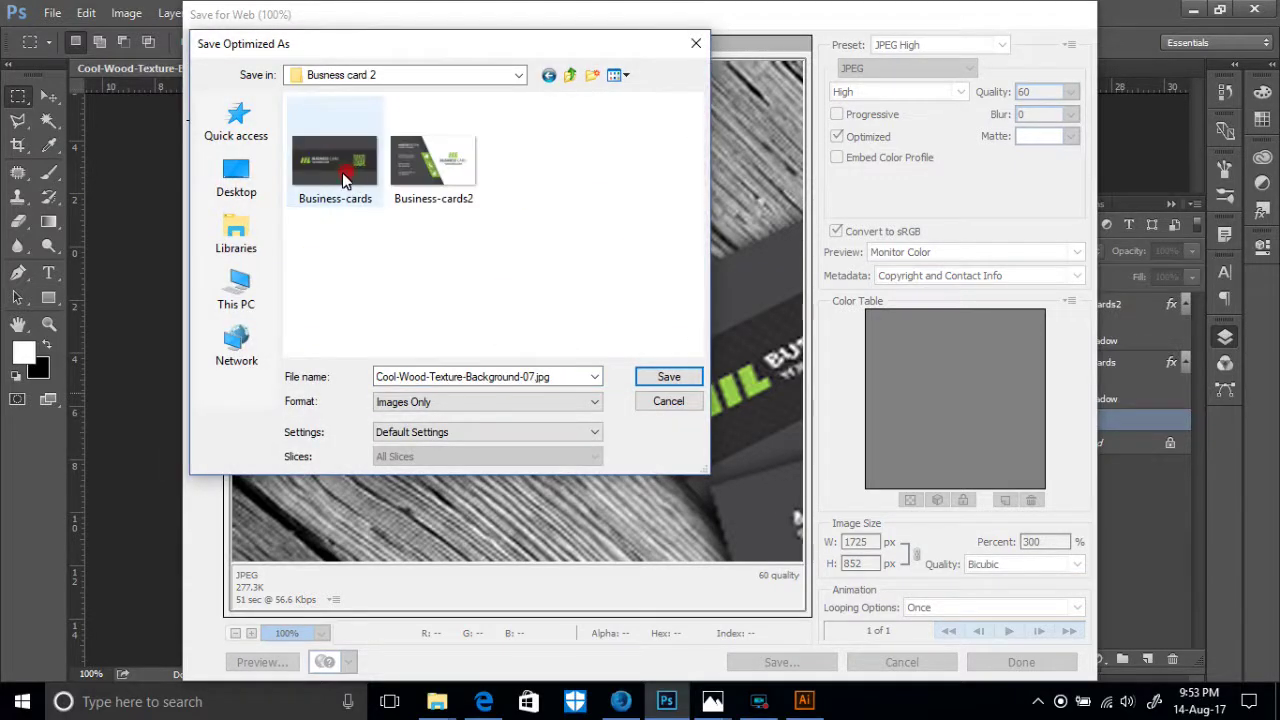
left_click(670, 377)
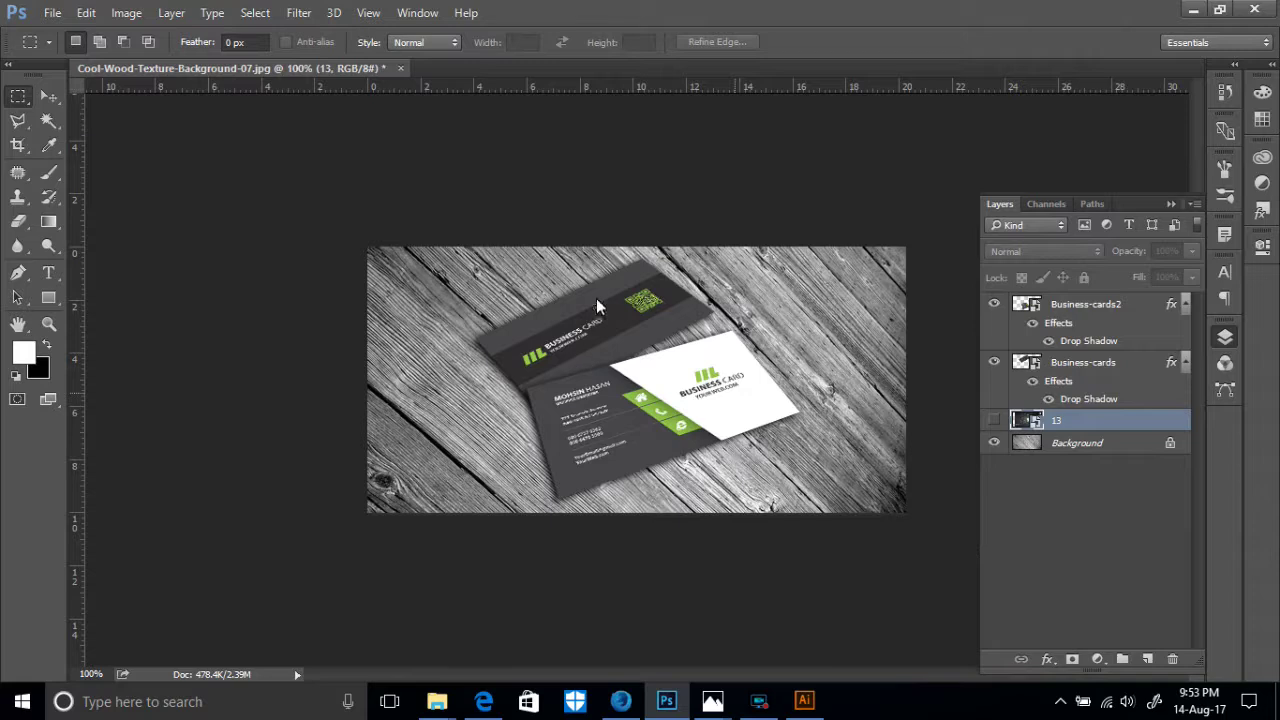
- Save the layered document as Cool-Wood-Texture-Background-07.psd in the Busness card 2 folder
left_click(52, 13)
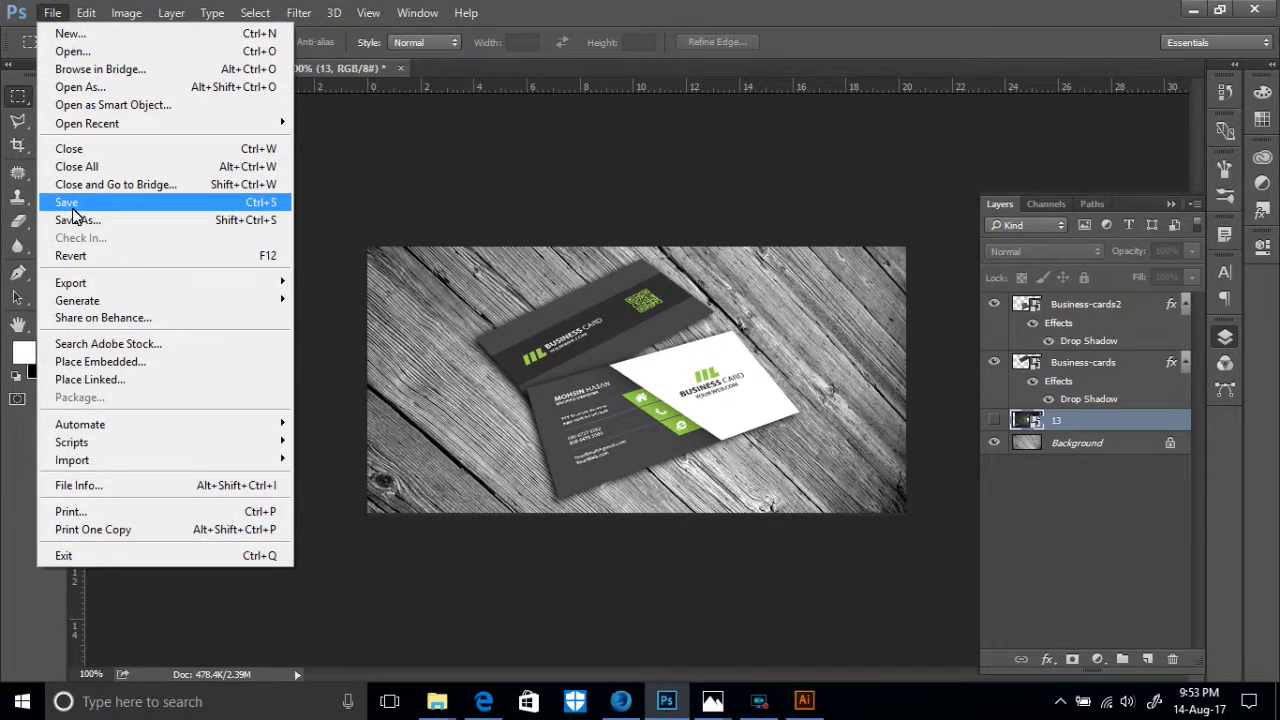
left_click(73, 207)
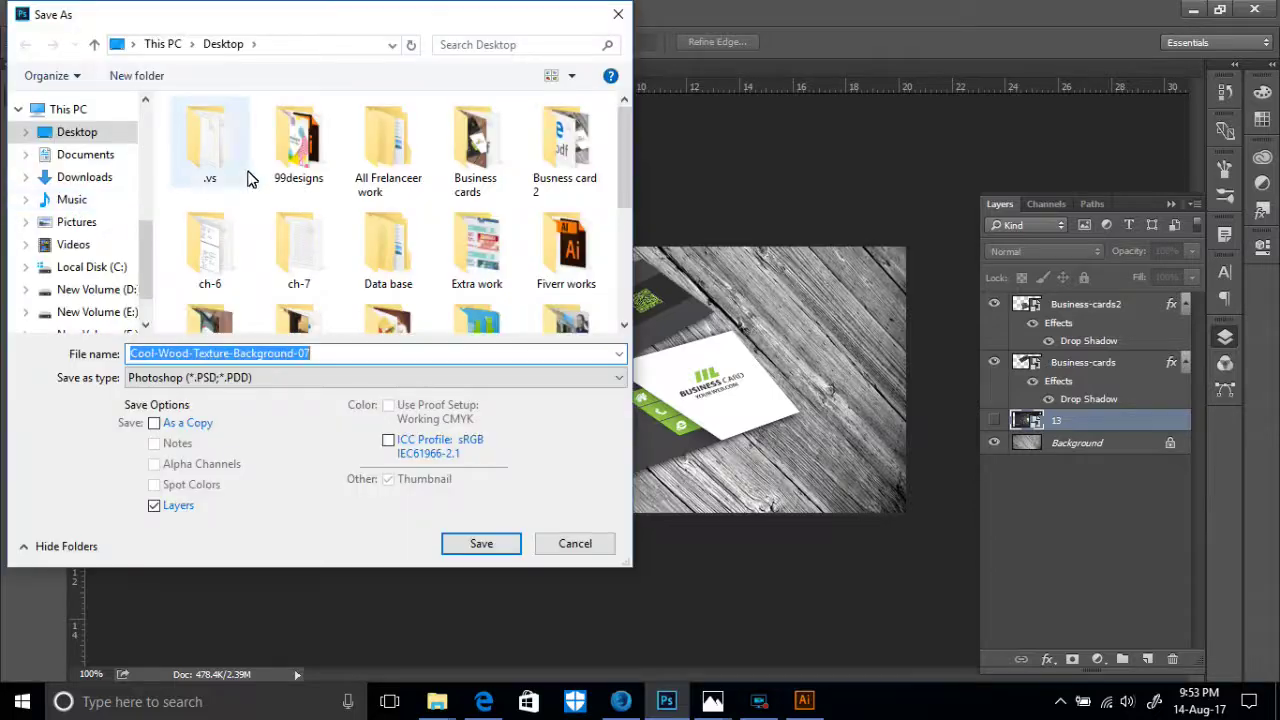
double_click(560, 140)
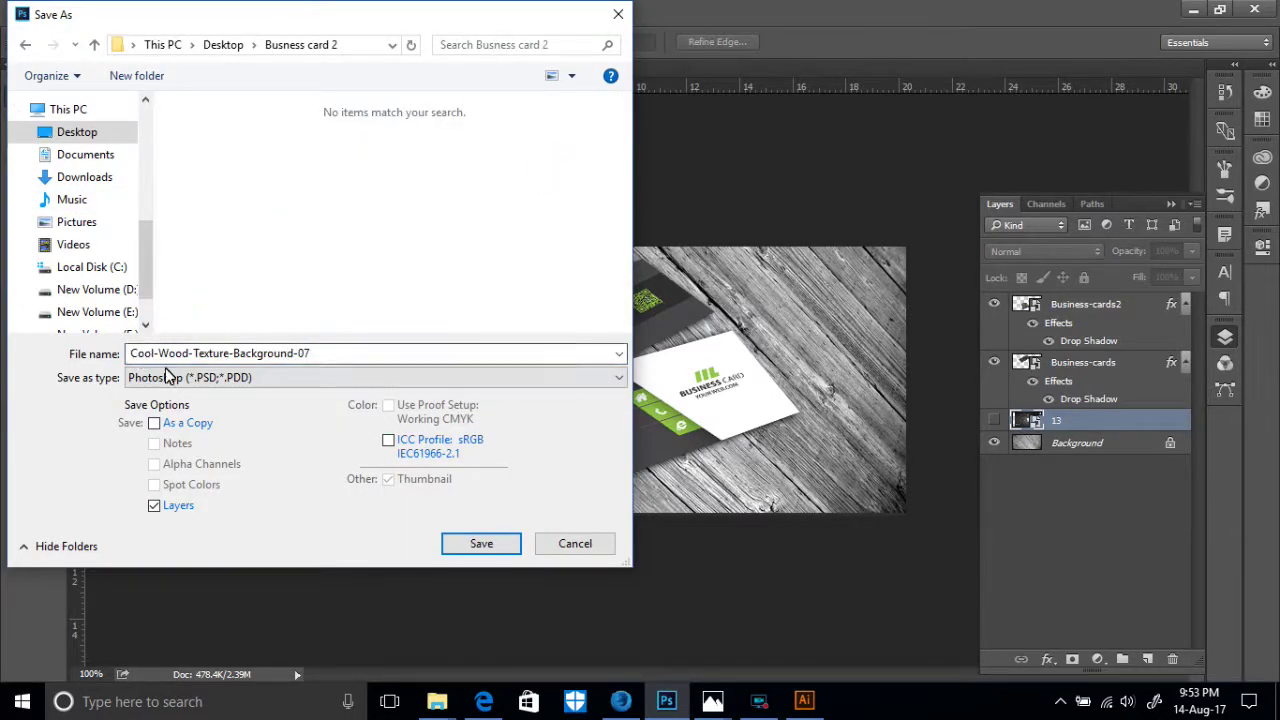
left_click(471, 543)
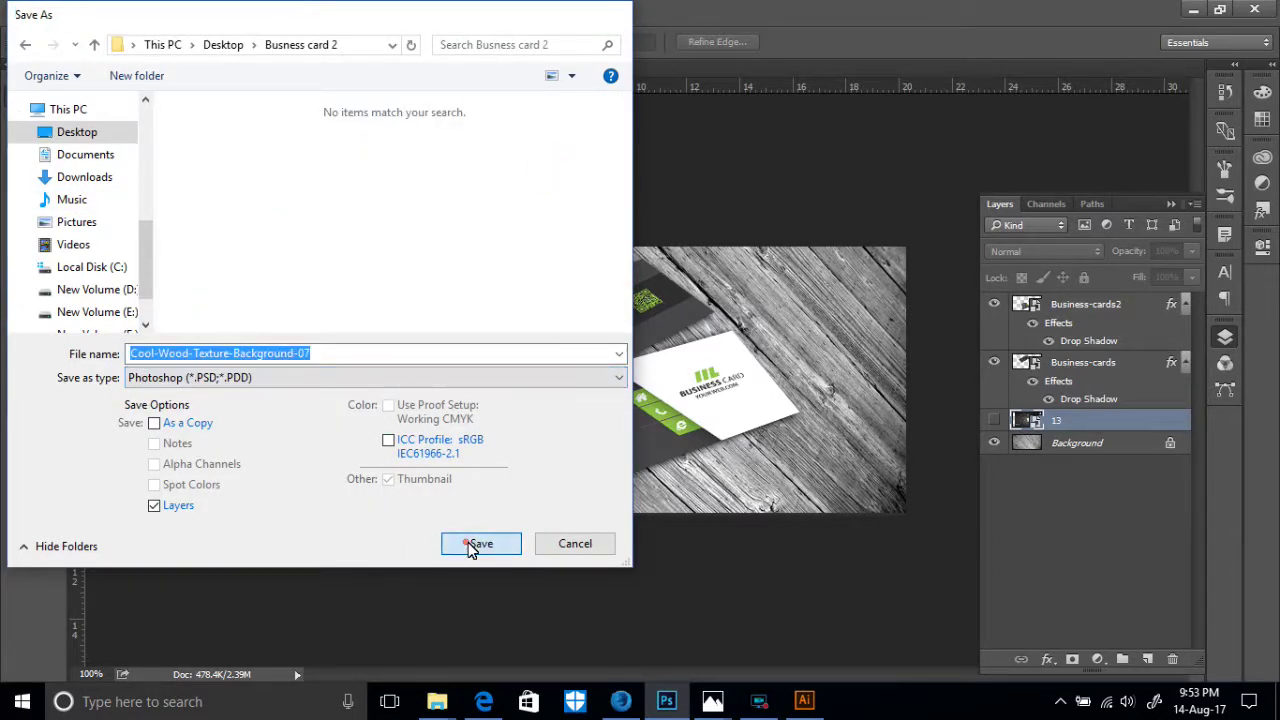
left_click(853, 207)
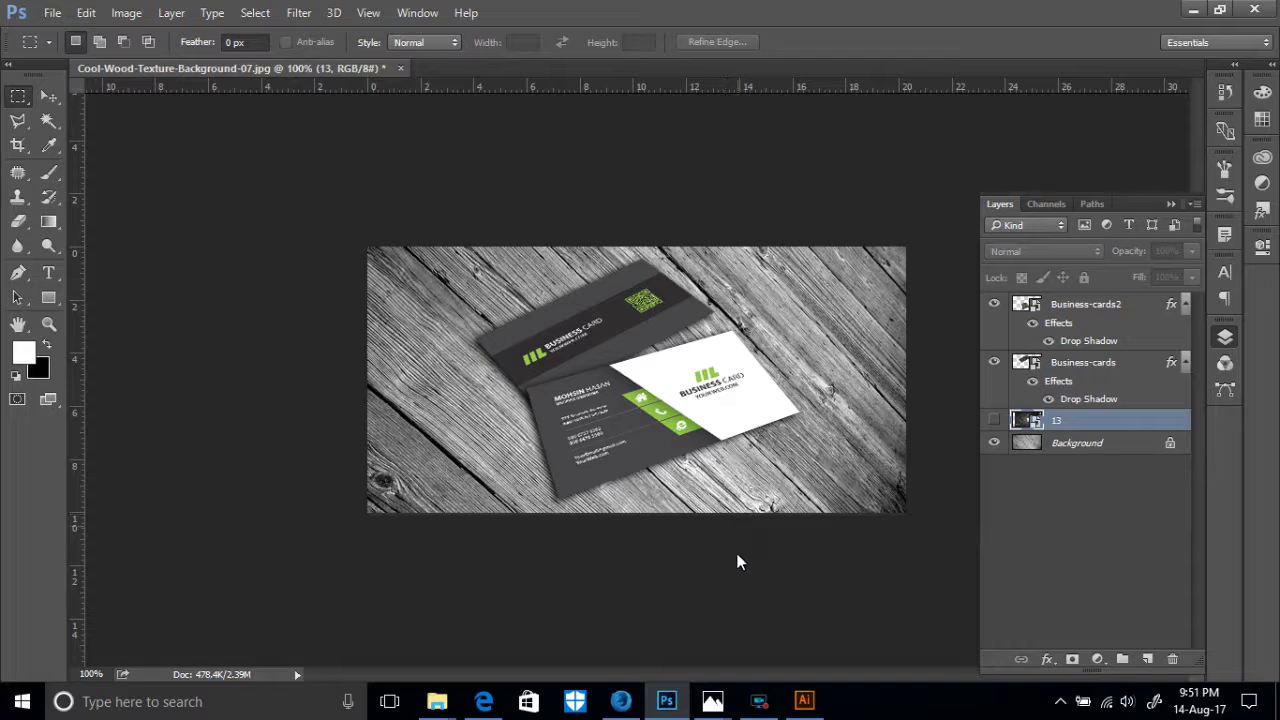
mouse_move(764, 700)
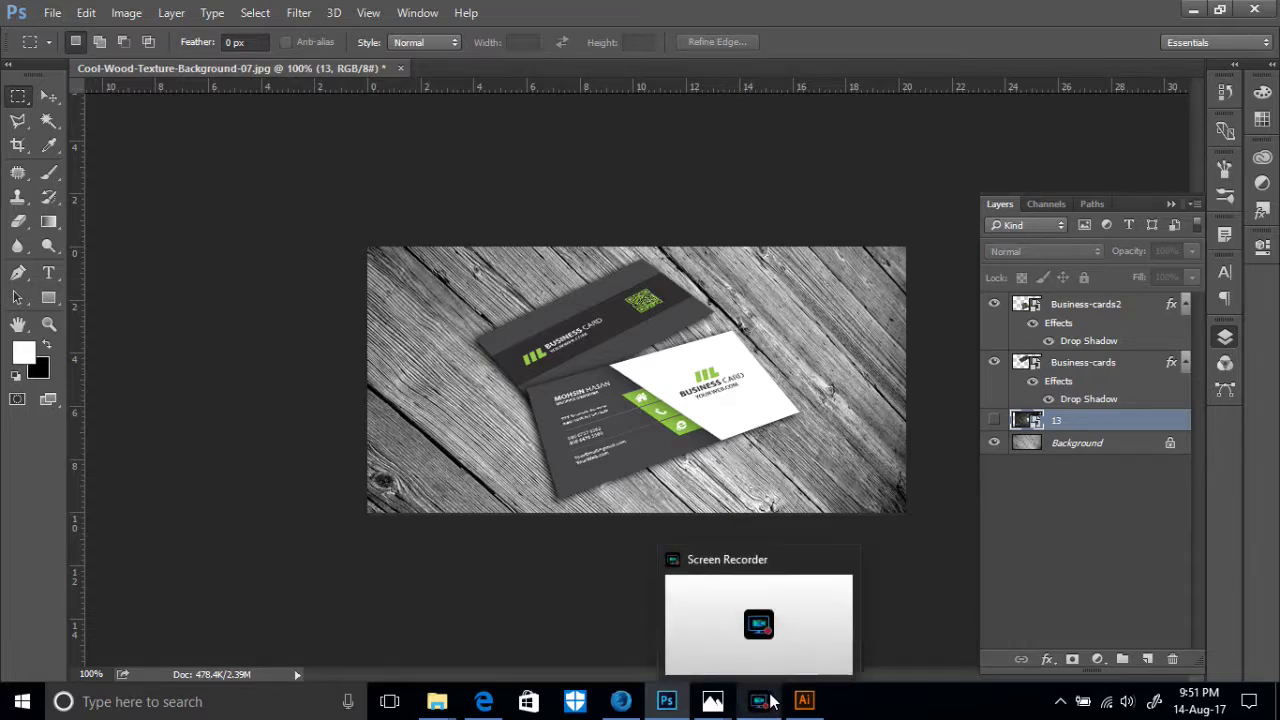